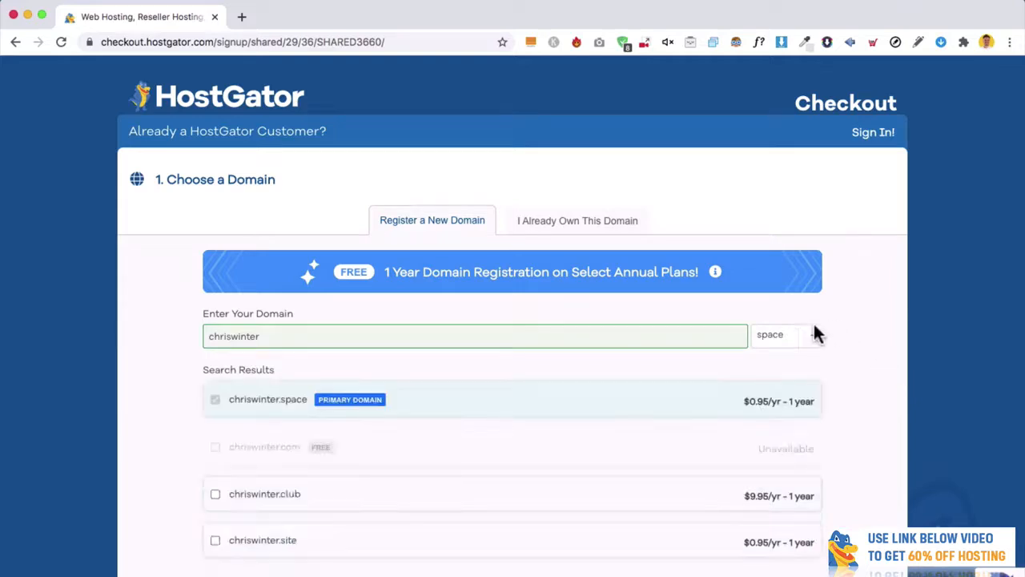
- Turn off domain privacy protection for the new domain
{"action": "scroll", "coordinate": [804, 346], "scroll_direction": "down", "scroll_amount": 5}
{"action": "scroll", "coordinate": [803, 341], "scroll_direction": "down", "scroll_amount": 5}
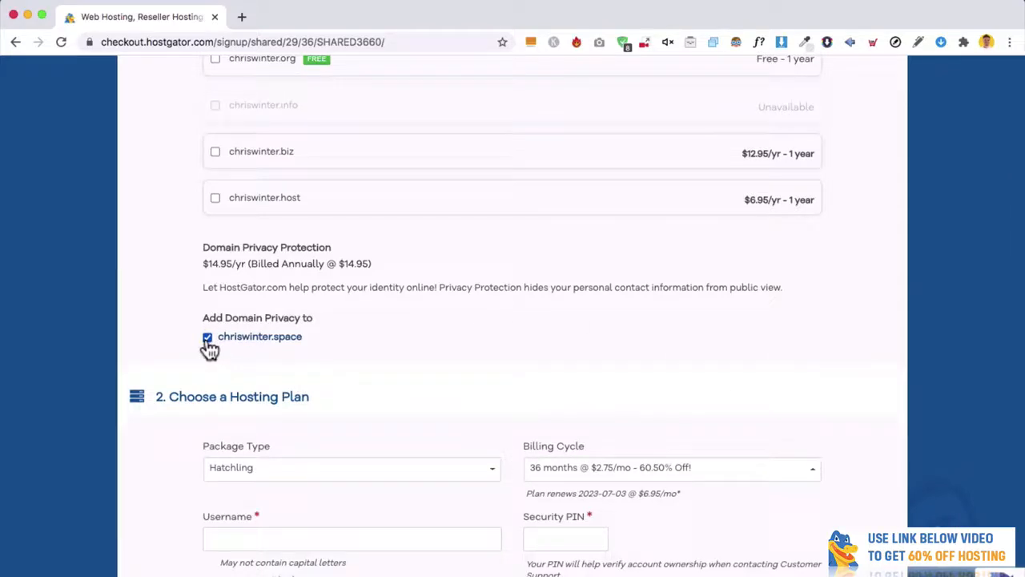
{"action": "left_click", "coordinate": [208, 339]}
- Set the billing cycle to 12 months @ $3.95/mo (55.87% off)
{"action": "scroll", "coordinate": [265, 344], "scroll_direction": "down", "scroll_amount": 1}
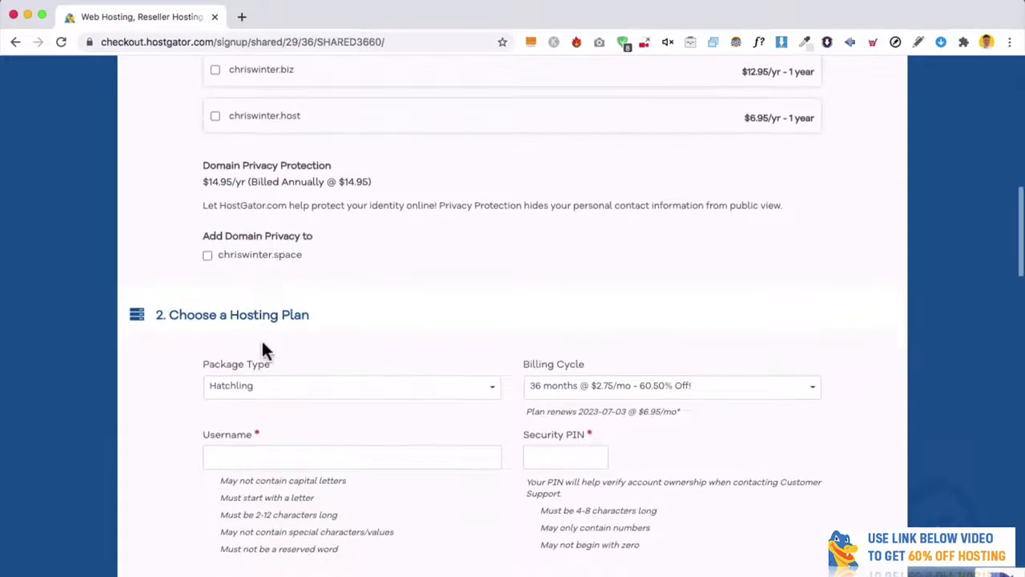
{"action": "scroll", "coordinate": [268, 341], "scroll_direction": "down", "scroll_amount": 2}
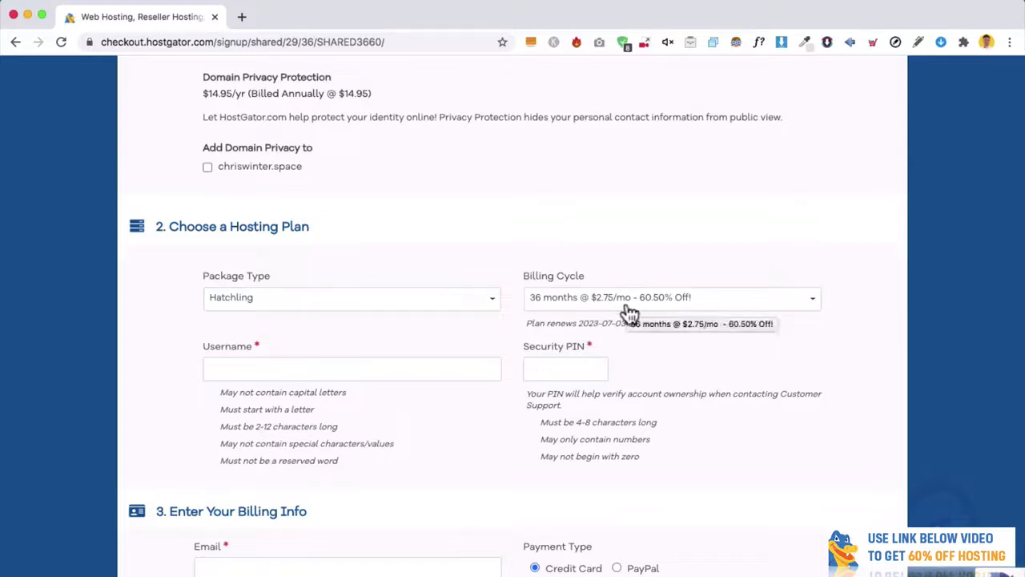
{"action": "left_click", "coordinate": [628, 309]}
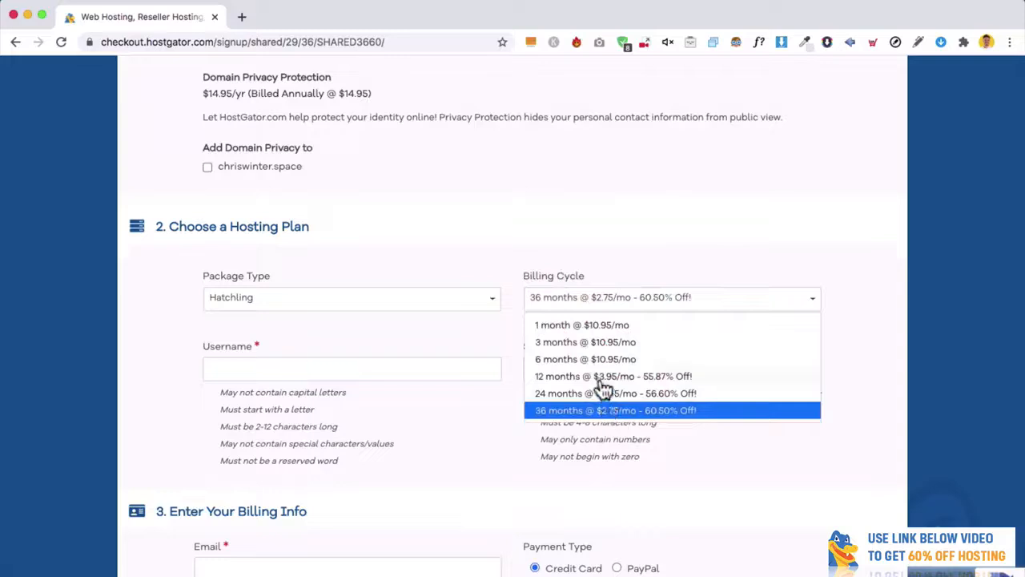
{"action": "left_click", "coordinate": [605, 377]}
{"action": "left_click", "coordinate": [627, 298]}
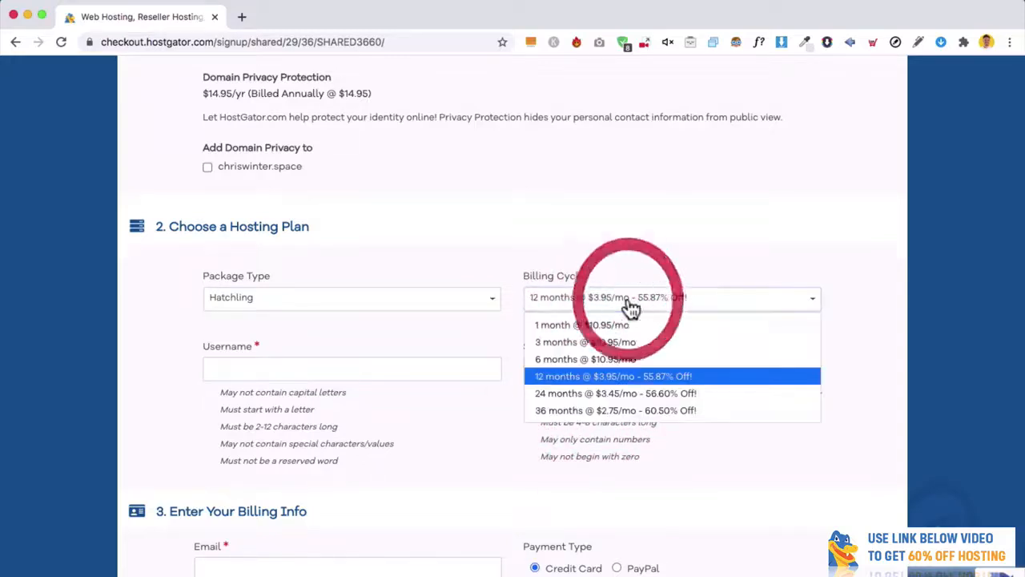
{"action": "left_click", "coordinate": [625, 327]}
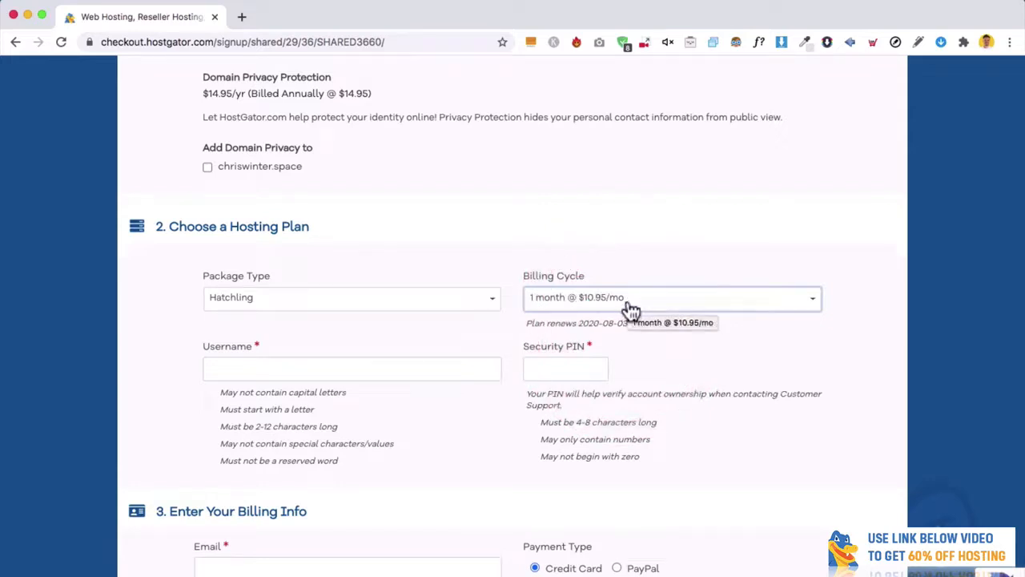
{"action": "left_click", "coordinate": [631, 310]}
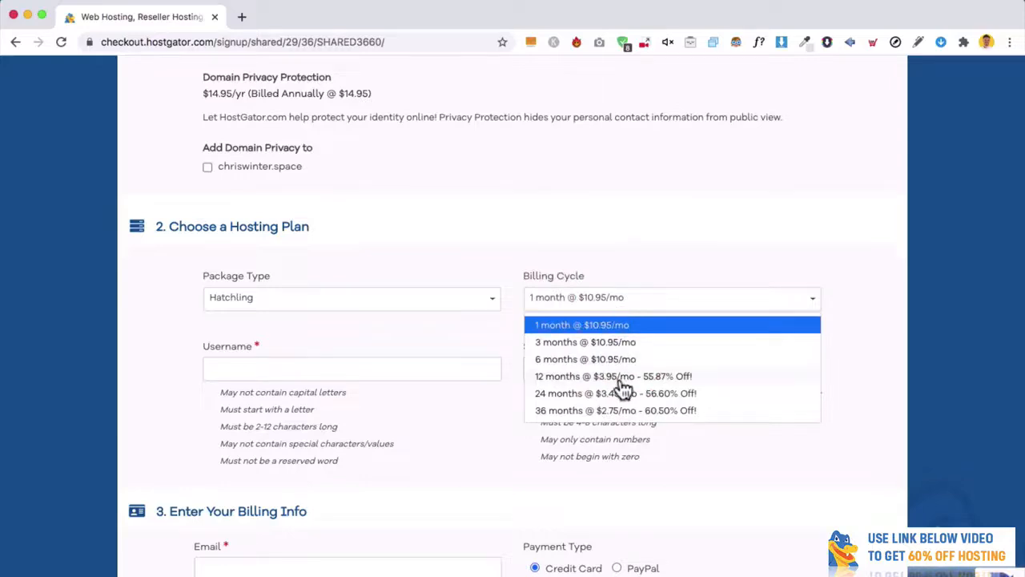
{"action": "left_click", "coordinate": [619, 377]}
{"action": "left_click", "coordinate": [637, 361]}
- Enter the account username and the security PIN
{"action": "left_click", "coordinate": [401, 379]}
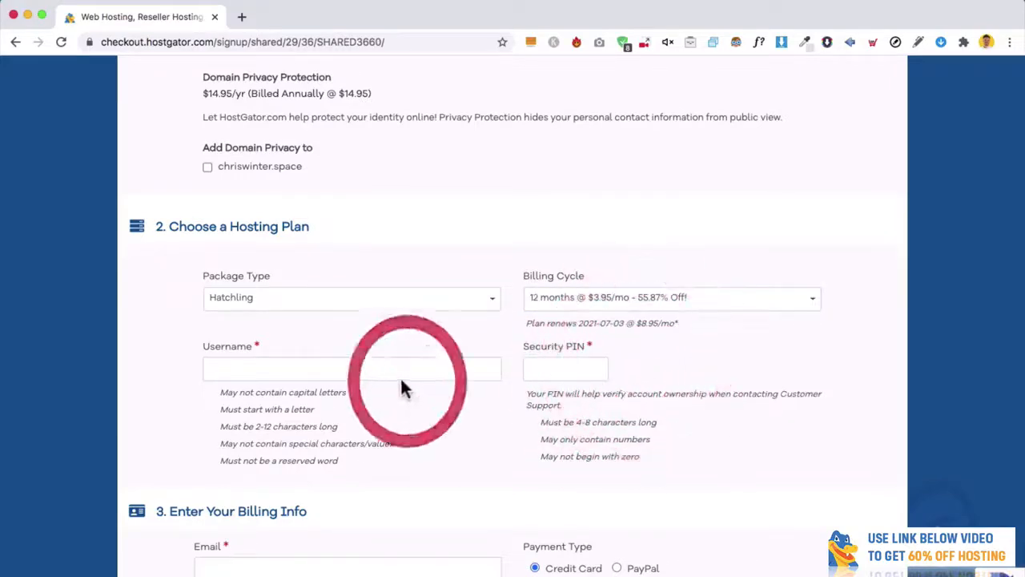
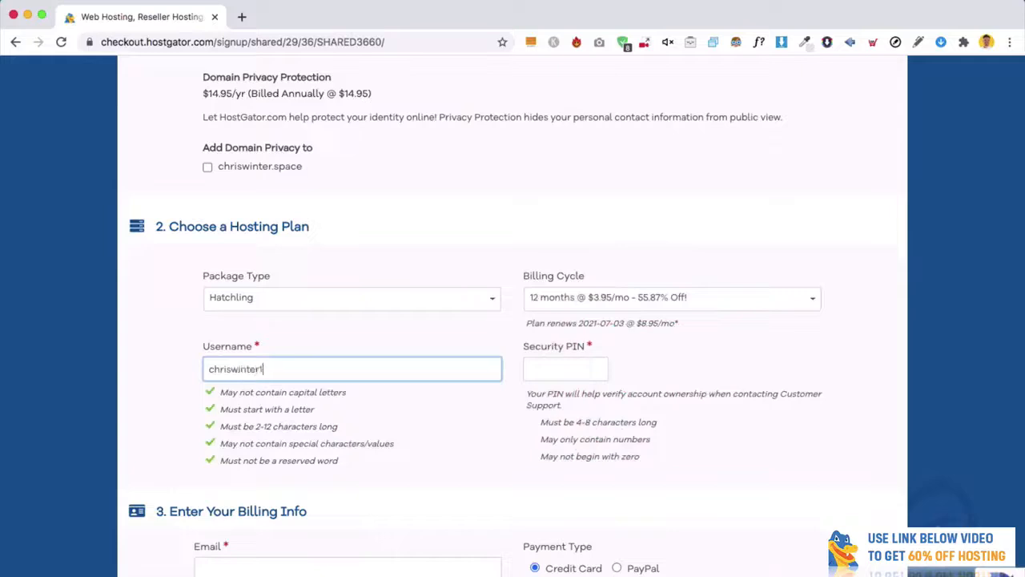
{"action": "key", "text": "Tab"}
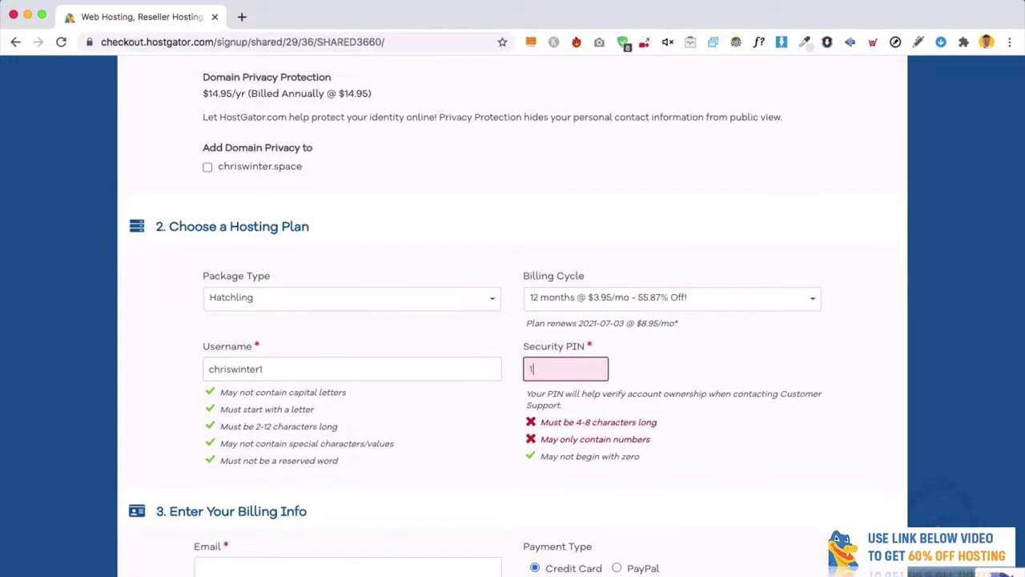
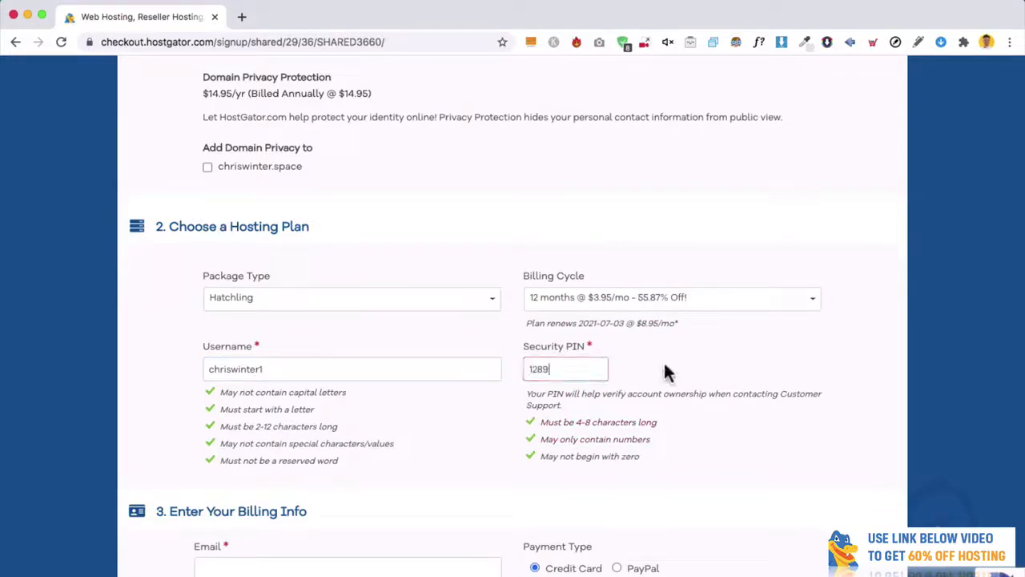
- Remove the SiteLock and Site Backup add-ons from the order
{"action": "scroll", "coordinate": [665, 371], "scroll_direction": "down", "scroll_amount": 1}
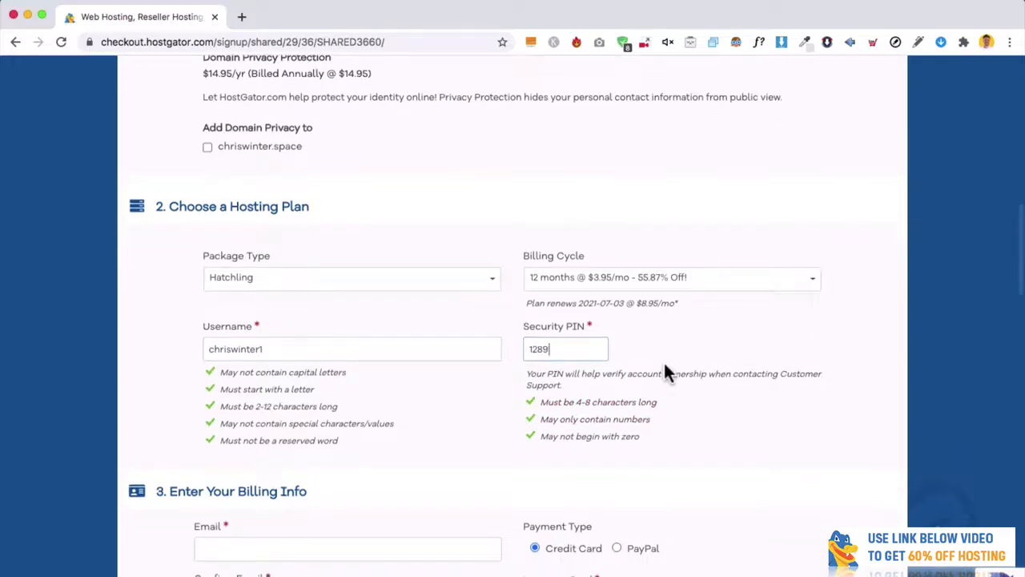
{"action": "scroll", "coordinate": [665, 371], "scroll_direction": "down", "scroll_amount": 5}
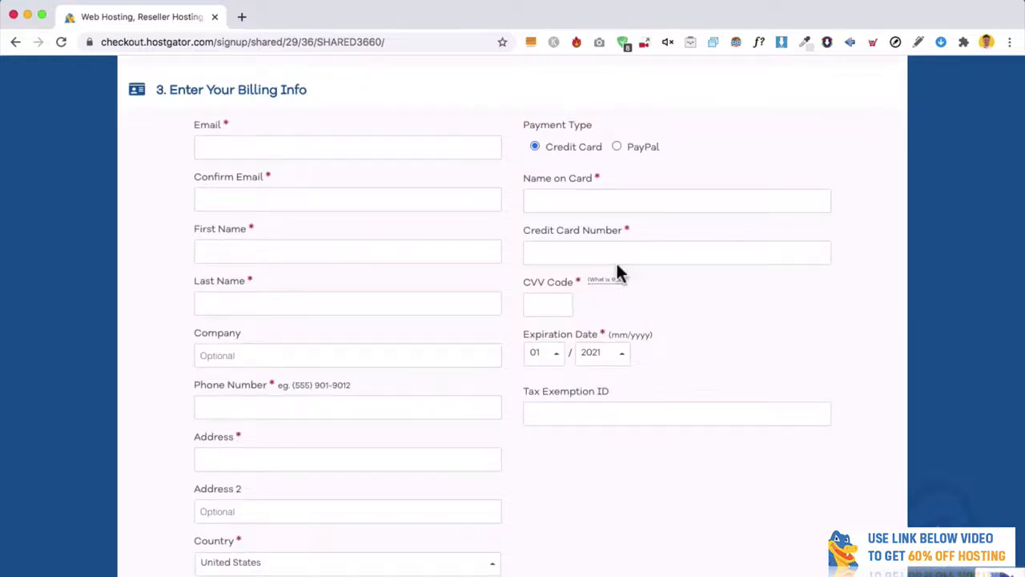
{"action": "scroll", "coordinate": [617, 272], "scroll_direction": "down", "scroll_amount": 8}
{"action": "scroll", "coordinate": [620, 274], "scroll_direction": "down", "scroll_amount": 1}
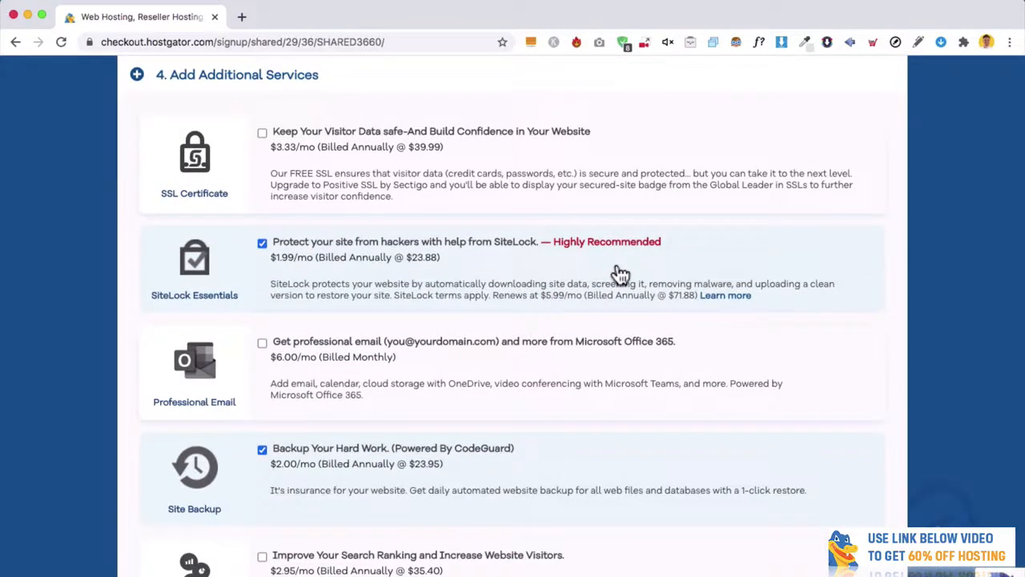
{"action": "left_click", "coordinate": [263, 245]}
{"action": "scroll", "coordinate": [269, 256], "scroll_direction": "down", "scroll_amount": 5}
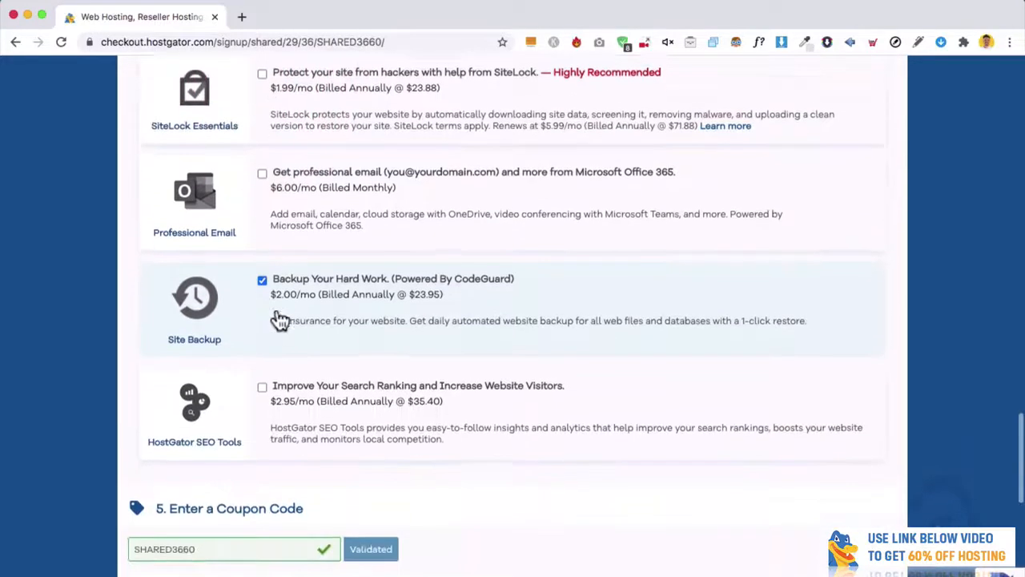
{"action": "scroll", "coordinate": [279, 320], "scroll_direction": "up", "scroll_amount": 2}
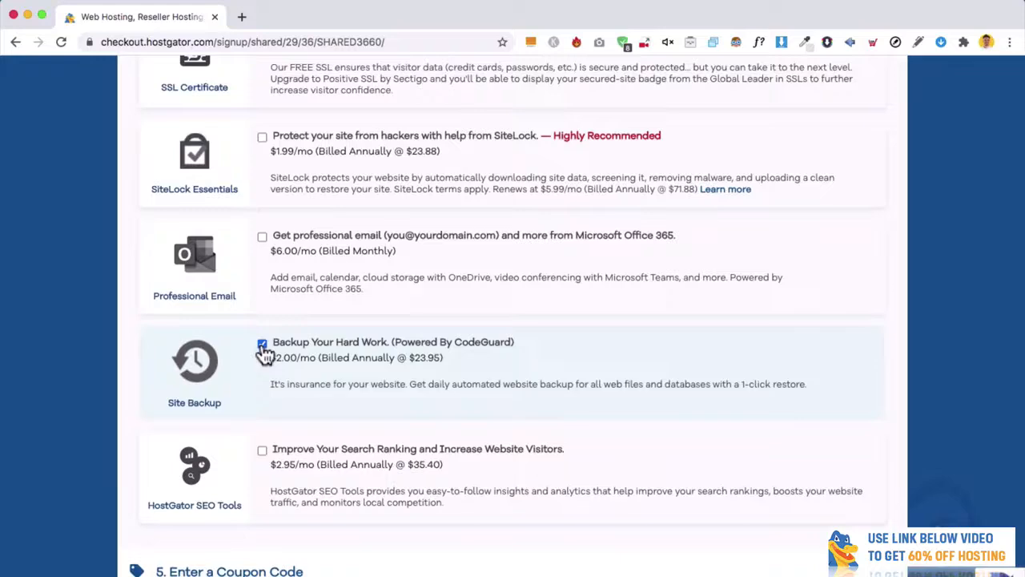
{"action": "left_click", "coordinate": [262, 345]}
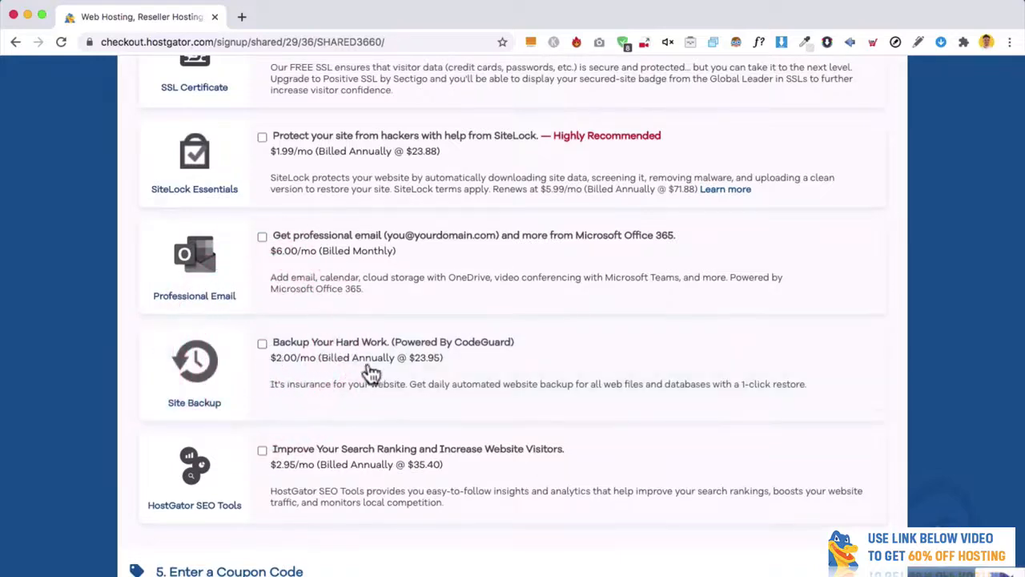
- Accept the Terms of Service agreement
{"action": "scroll", "coordinate": [241, 357], "scroll_direction": "down", "scroll_amount": 10}
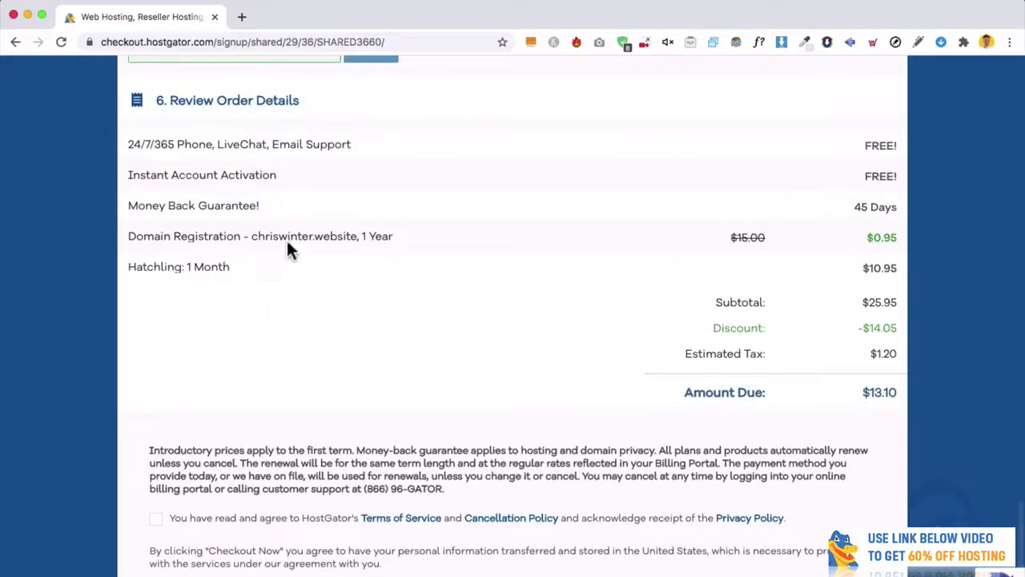
{"action": "scroll", "coordinate": [290, 284], "scroll_direction": "down", "scroll_amount": 4}
{"action": "left_click", "coordinate": [156, 354]}
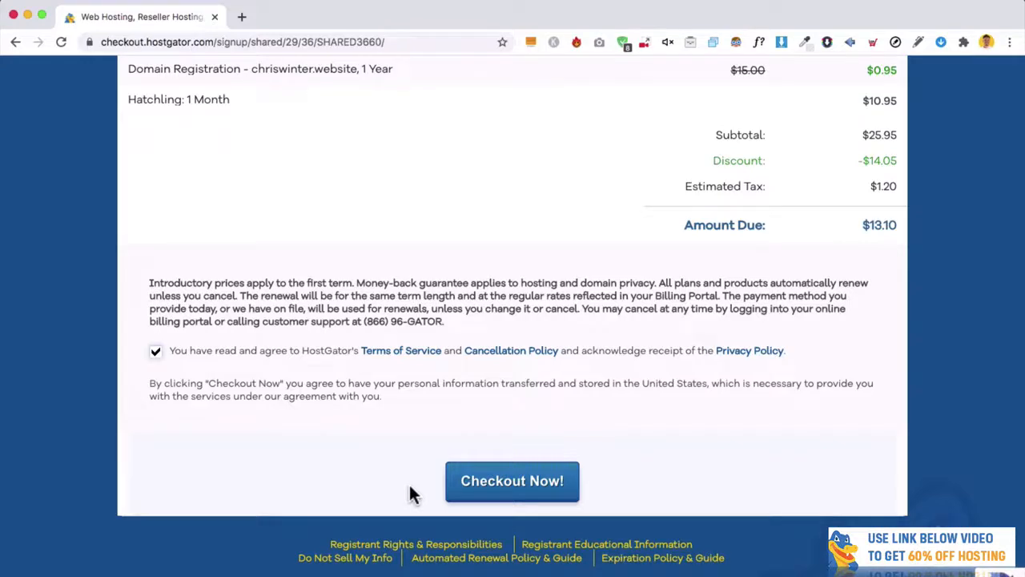
- Submit the hosting order, then open cPanel for the new package from Hosting Packages
{"action": "left_click", "coordinate": [570, 479]}
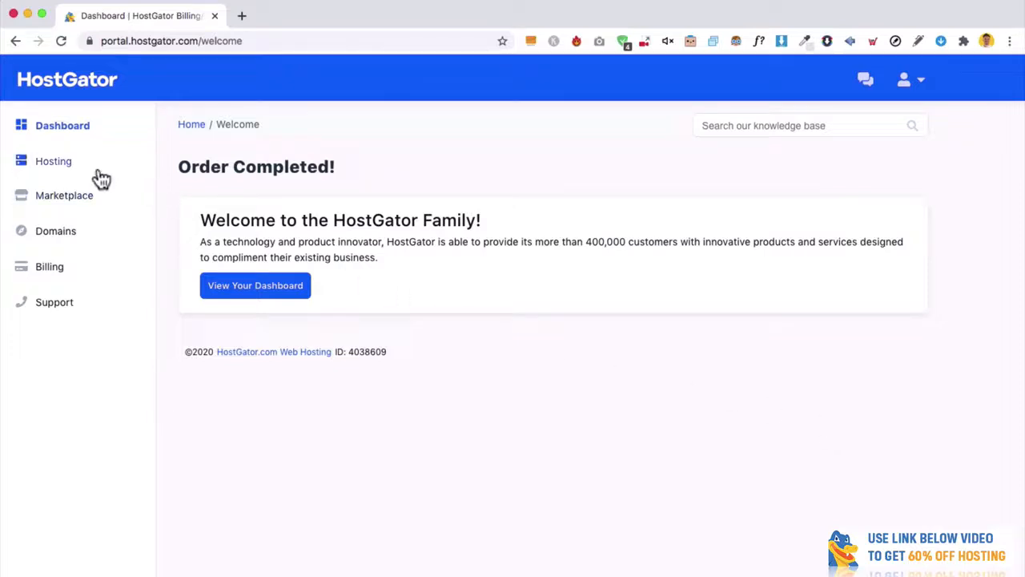
{"action": "left_click", "coordinate": [72, 166]}
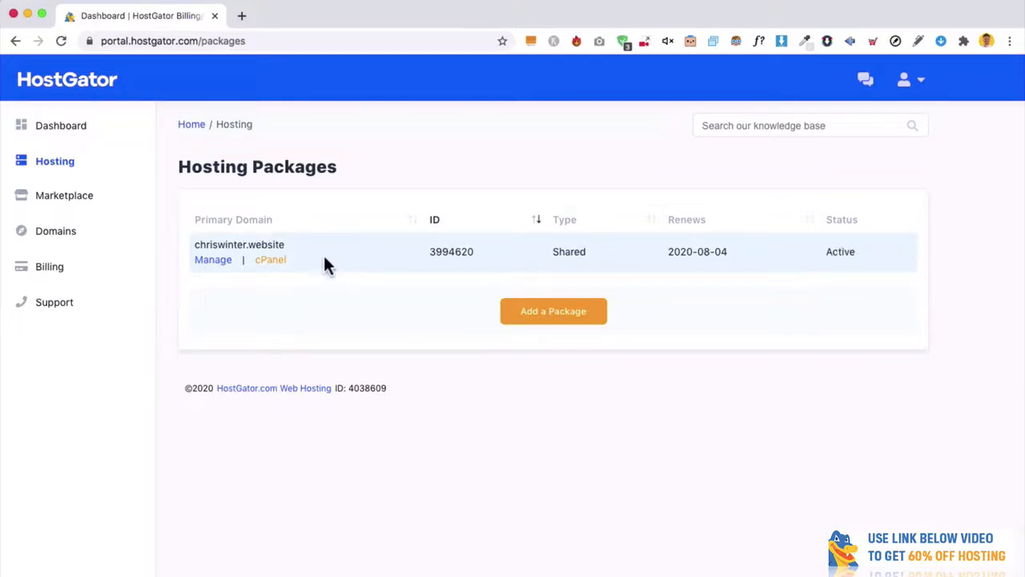
{"action": "left_click", "coordinate": [272, 261]}
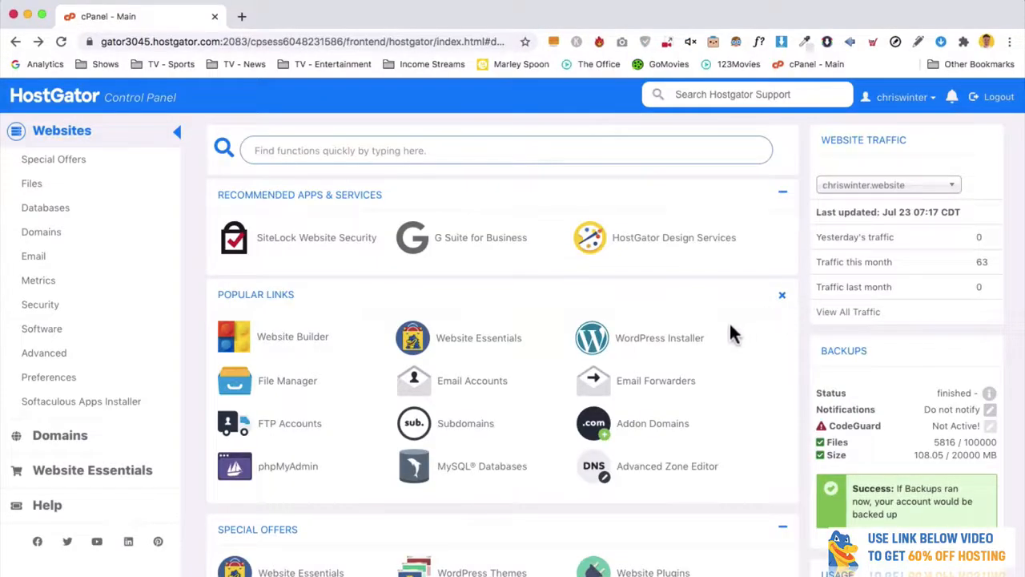
- Start the WordPress quick installer and choose the account's domain
{"action": "left_click", "coordinate": [692, 342]}
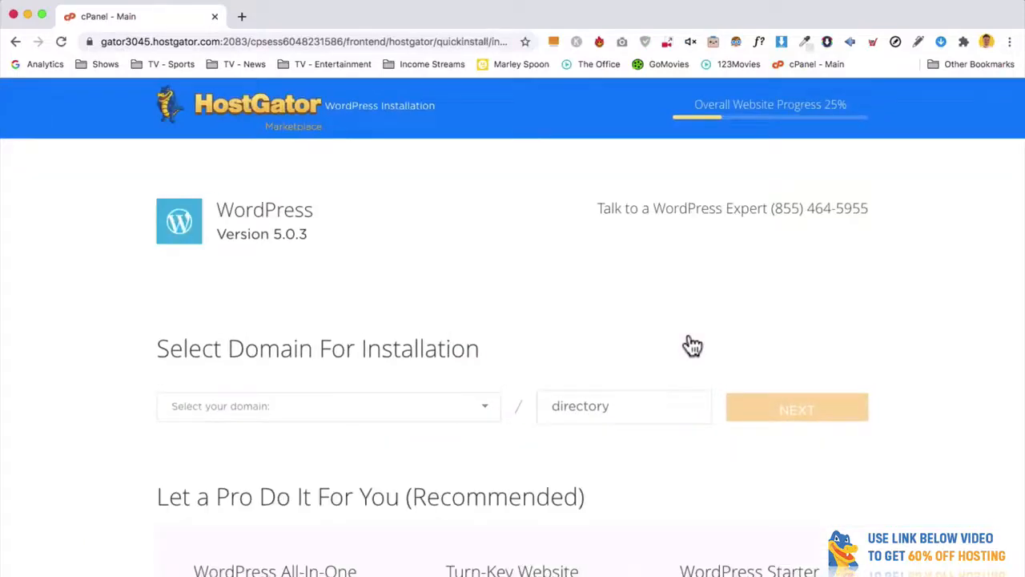
{"action": "left_click", "coordinate": [483, 417]}
{"action": "left_click", "coordinate": [475, 420]}
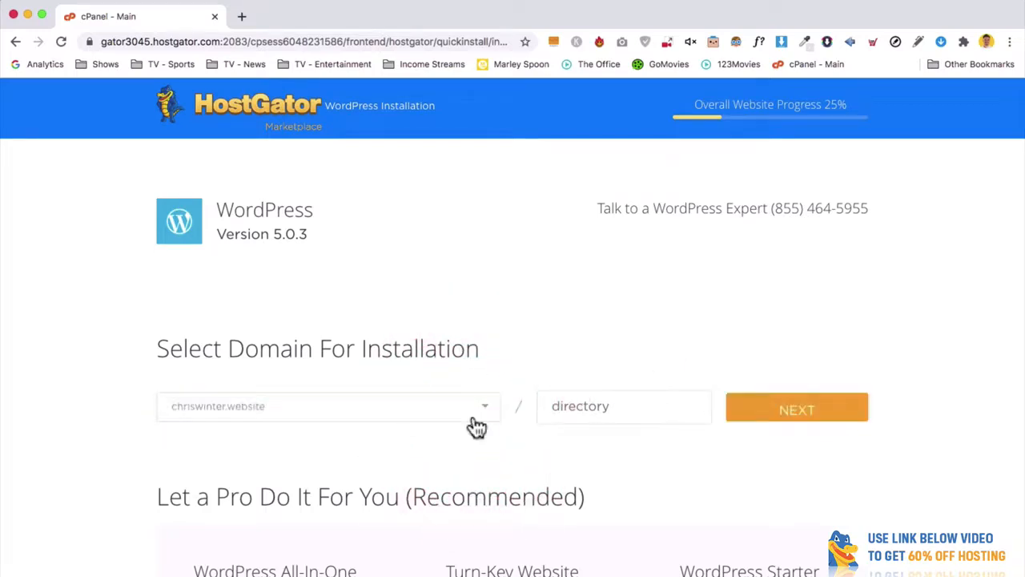
{"action": "left_click", "coordinate": [758, 395]}
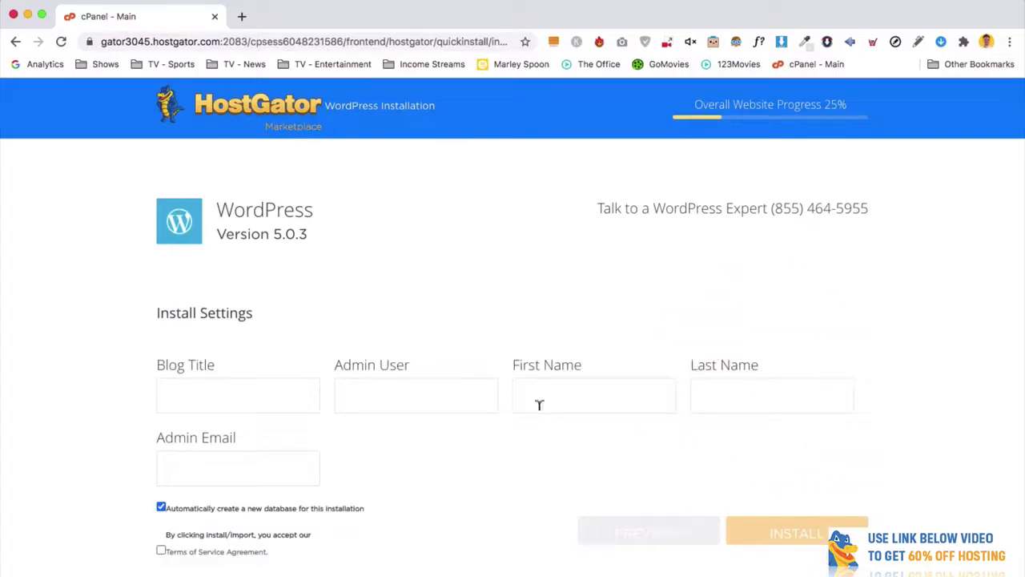
- Fill in the blog title, admin username, last name and admin email
{"action": "left_click", "coordinate": [275, 390]}
{"action": "type", "text": "Chris Wi"}
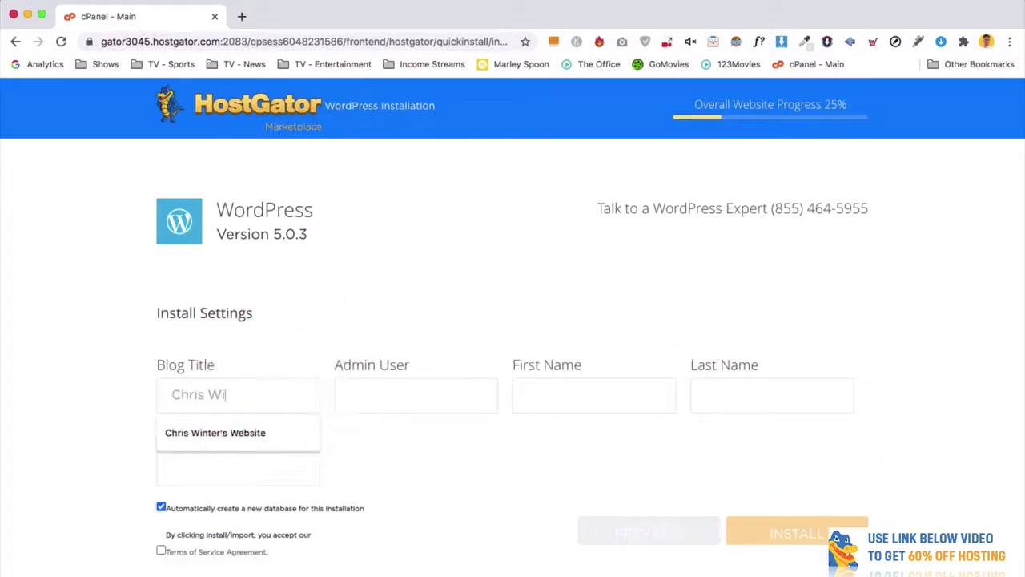
{"action": "type", "text": "nter's Website"}
{"action": "key", "text": "Tab"}
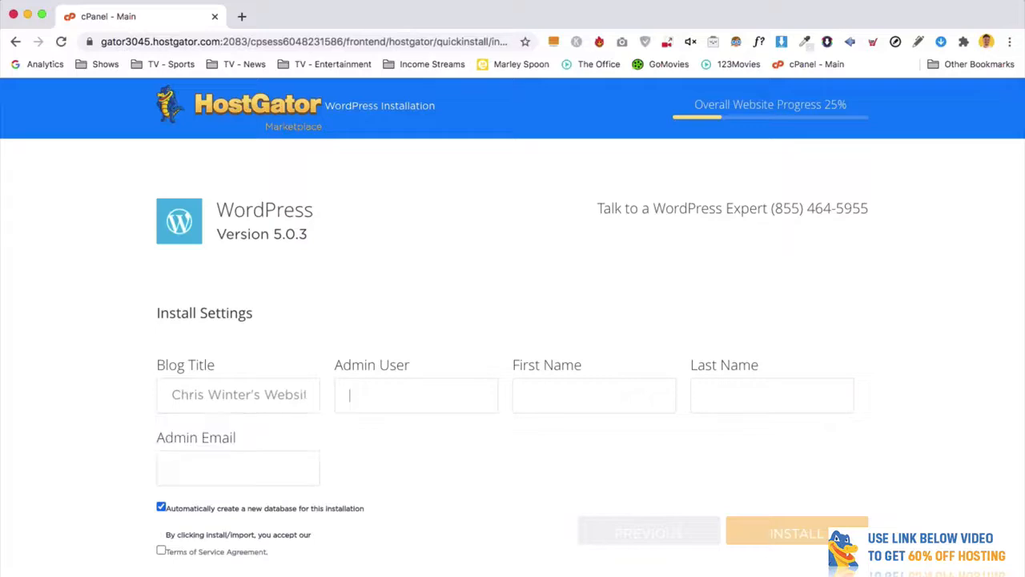
{"action": "type", "text": "chriswinter"}
{"action": "type", "text": "Chris"}
{"action": "key", "text": "Tab"}
{"action": "type", "text": "Winter"}
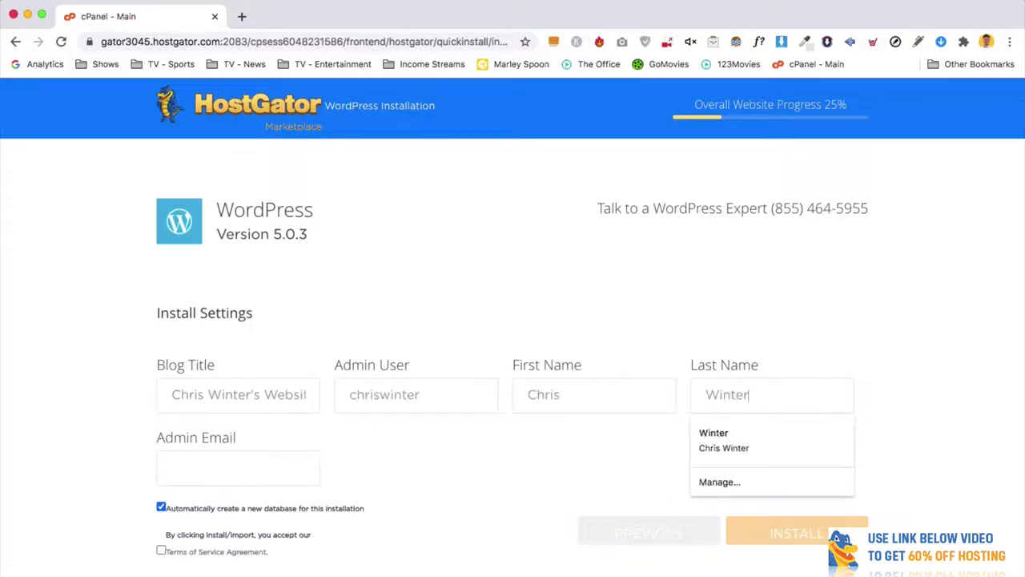
{"action": "key", "text": "Tab"}
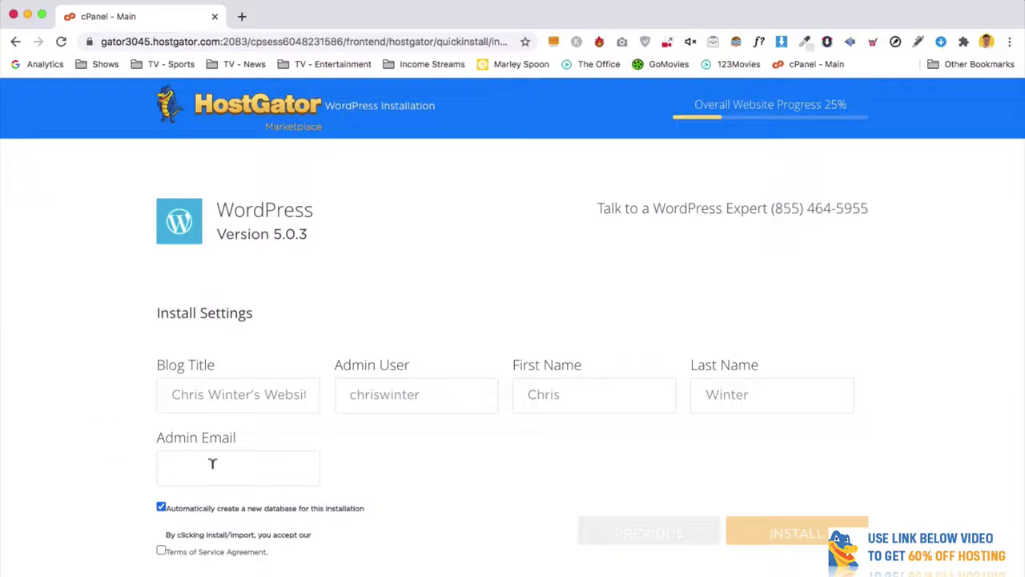
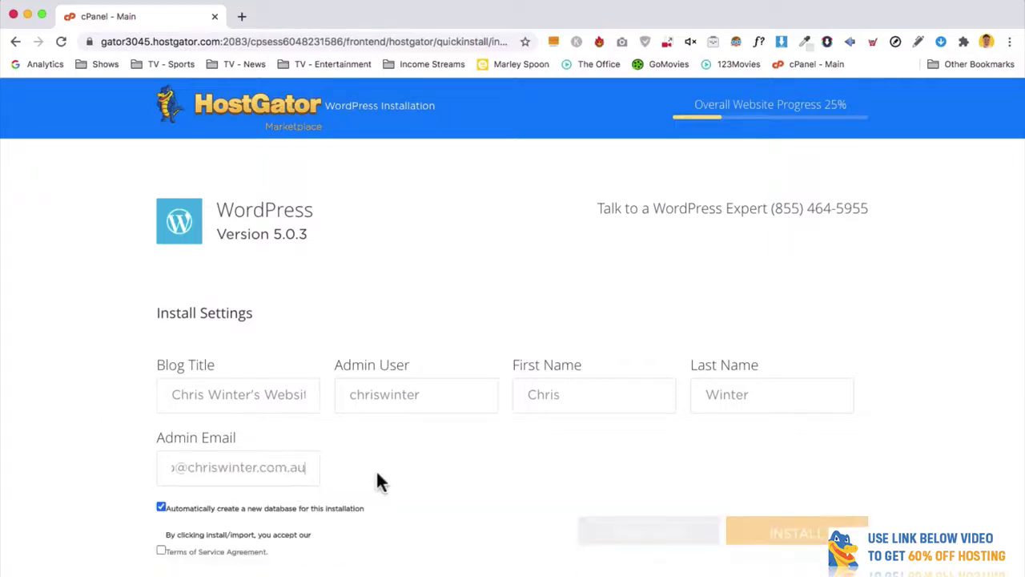
- Accept the terms, install WordPress, and copy the generated admin password
{"action": "scroll", "coordinate": [386, 496], "scroll_direction": "down", "scroll_amount": 1}
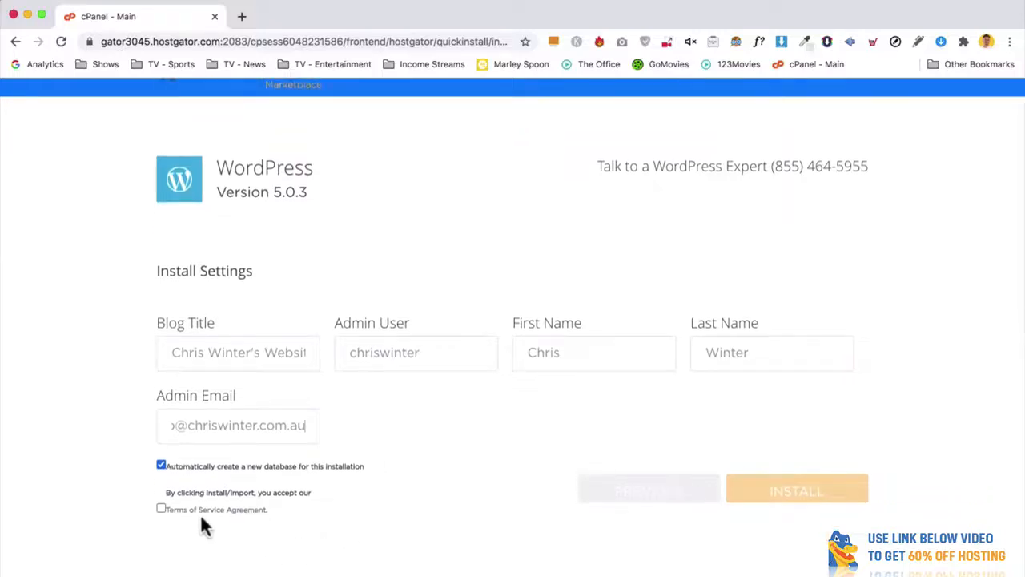
{"action": "left_click", "coordinate": [161, 508]}
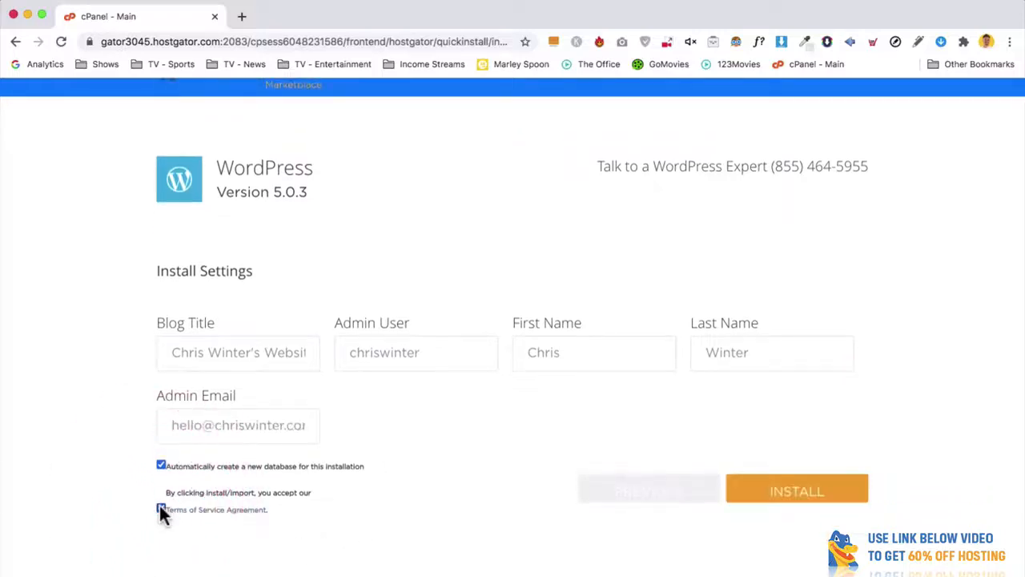
{"action": "left_click", "coordinate": [783, 493]}
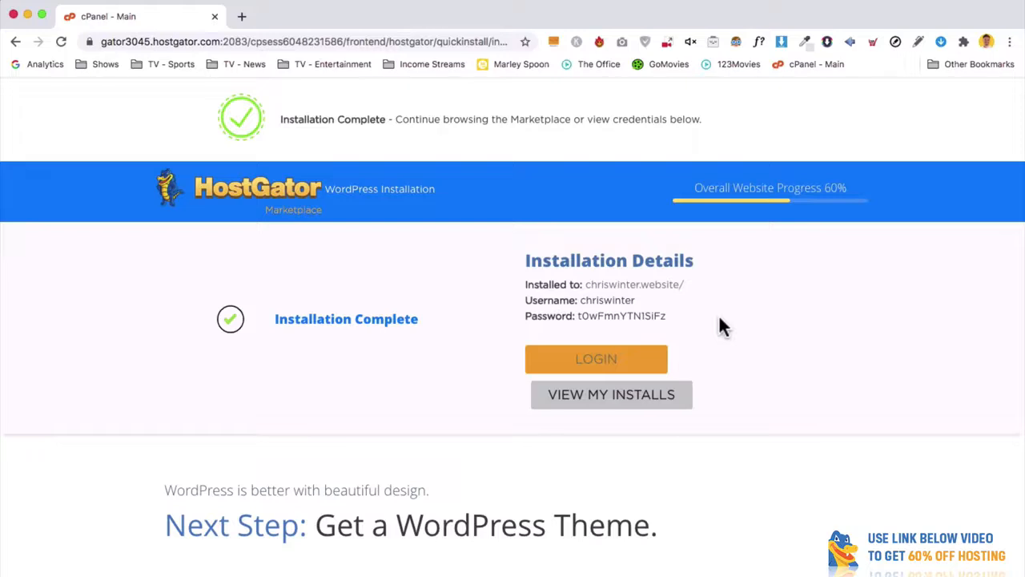
{"action": "scroll", "coordinate": [718, 325], "scroll_direction": "down", "scroll_amount": 5}
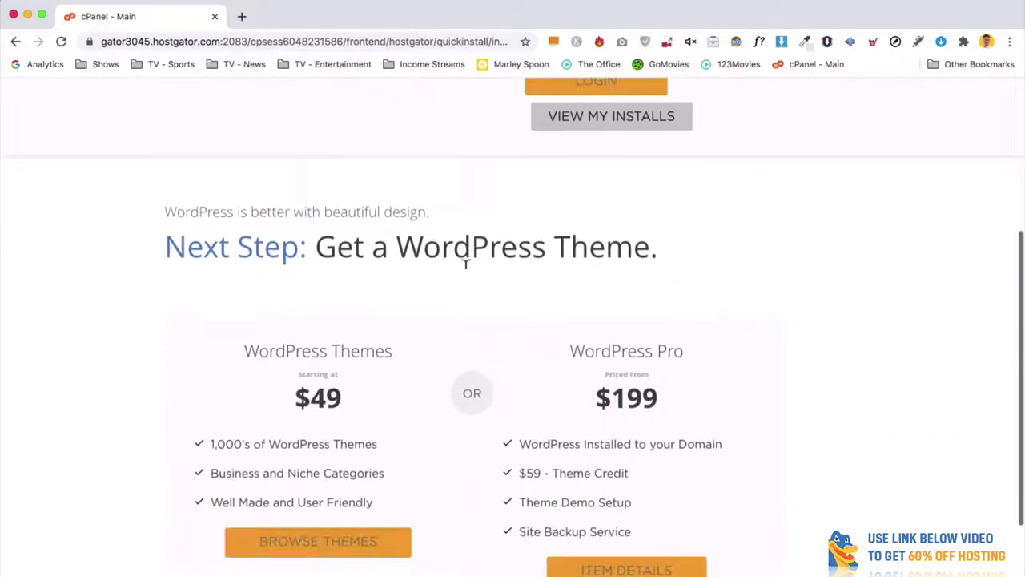
{"action": "scroll", "coordinate": [711, 300], "scroll_direction": "up", "scroll_amount": 5}
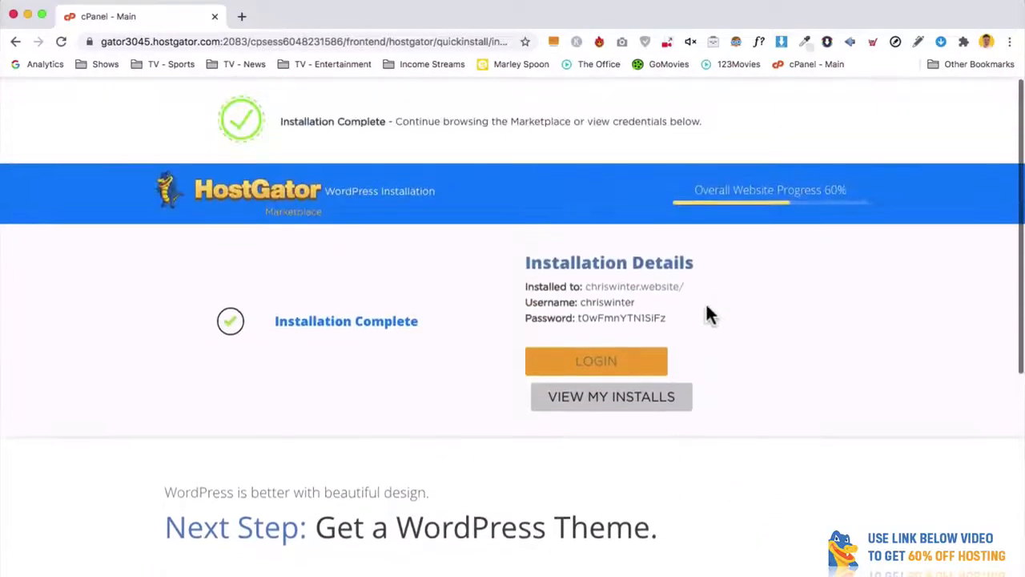
{"action": "double_click", "coordinate": [606, 315]}
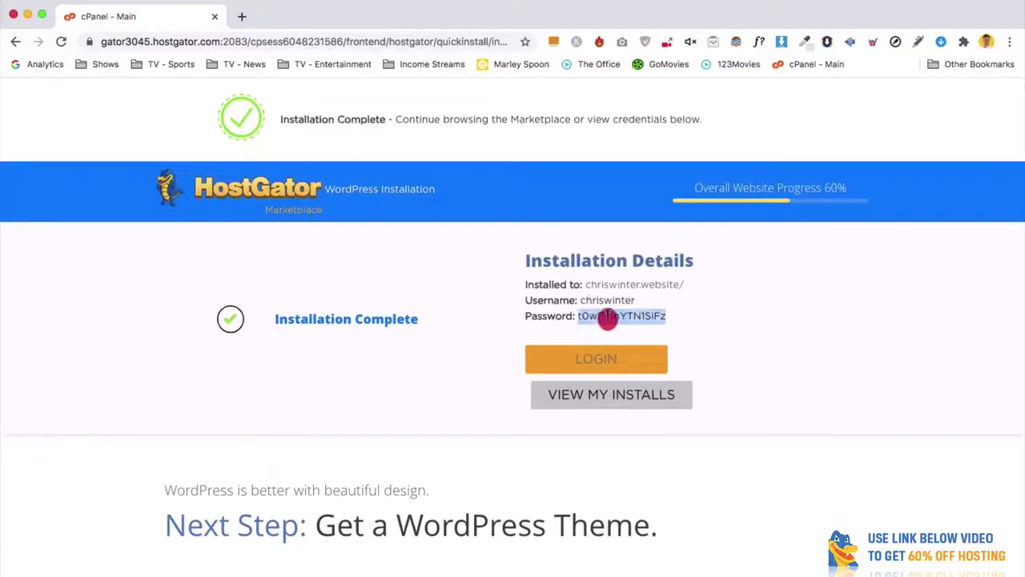
- Log in to WordPress with the username and pasted password, with Remember Me ticked
{"action": "left_click", "coordinate": [602, 362]}
{"action": "type", "text": "chriswinter"}
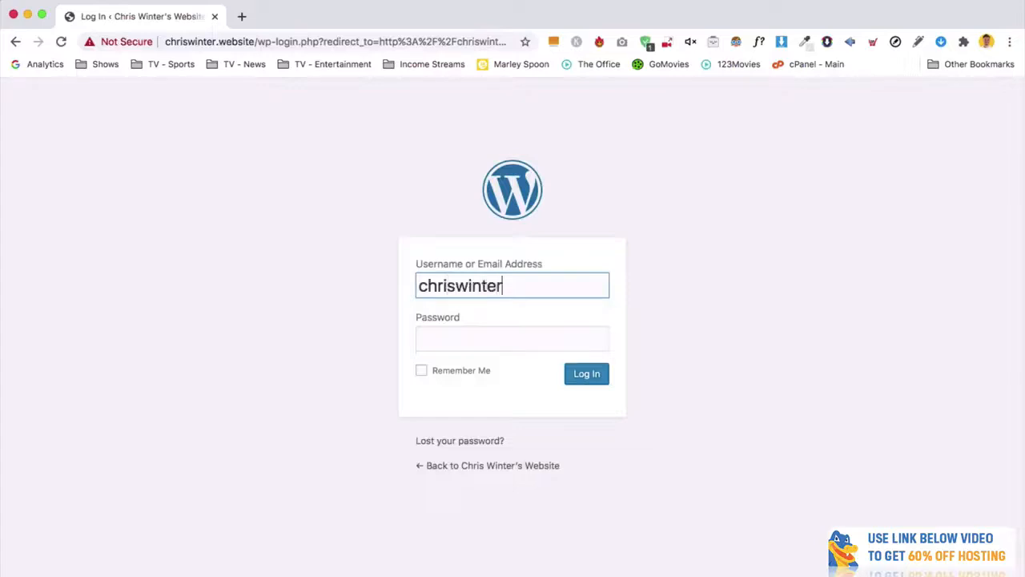
{"action": "key", "text": "Tab"}
{"action": "key", "text": "super+v"}
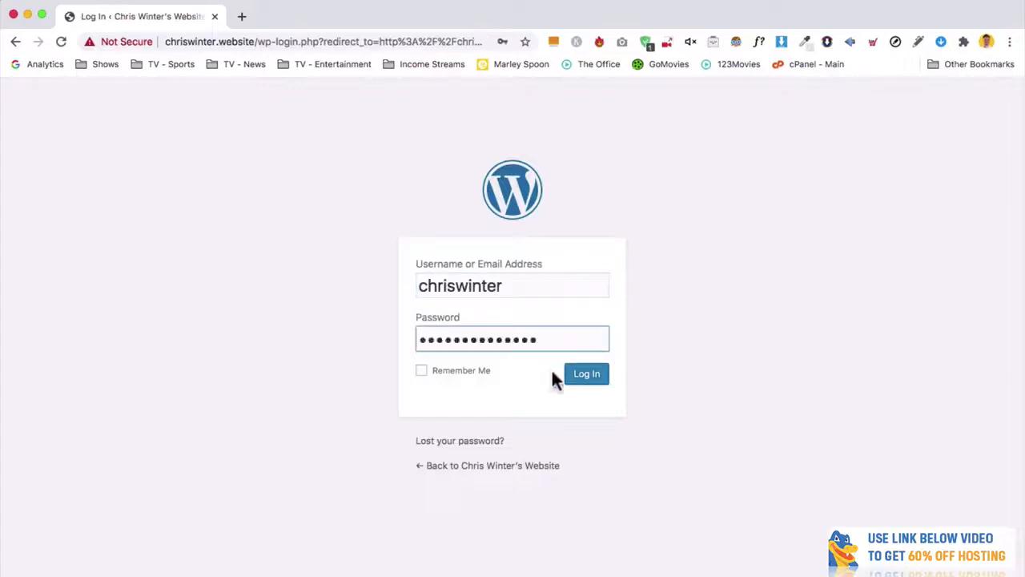
{"action": "left_click", "coordinate": [455, 376]}
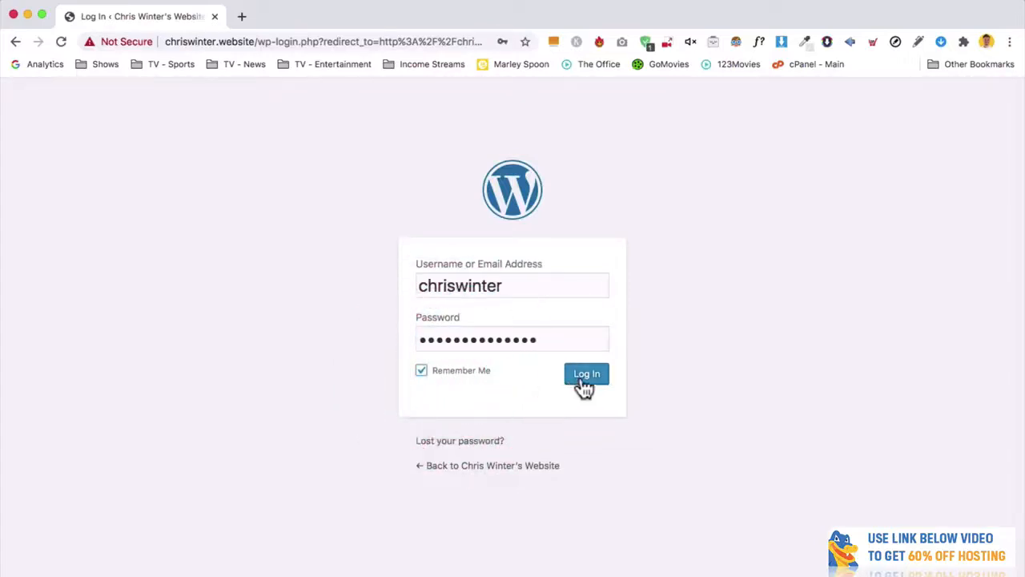
{"action": "left_click", "coordinate": [582, 381]}
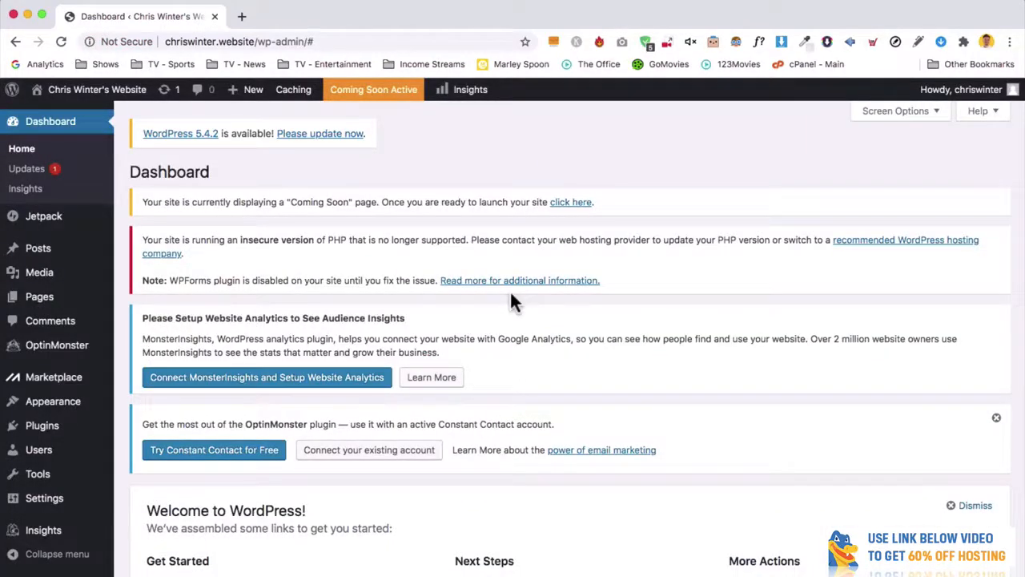
{"action": "scroll", "coordinate": [512, 300], "scroll_direction": "down", "scroll_amount": 10}
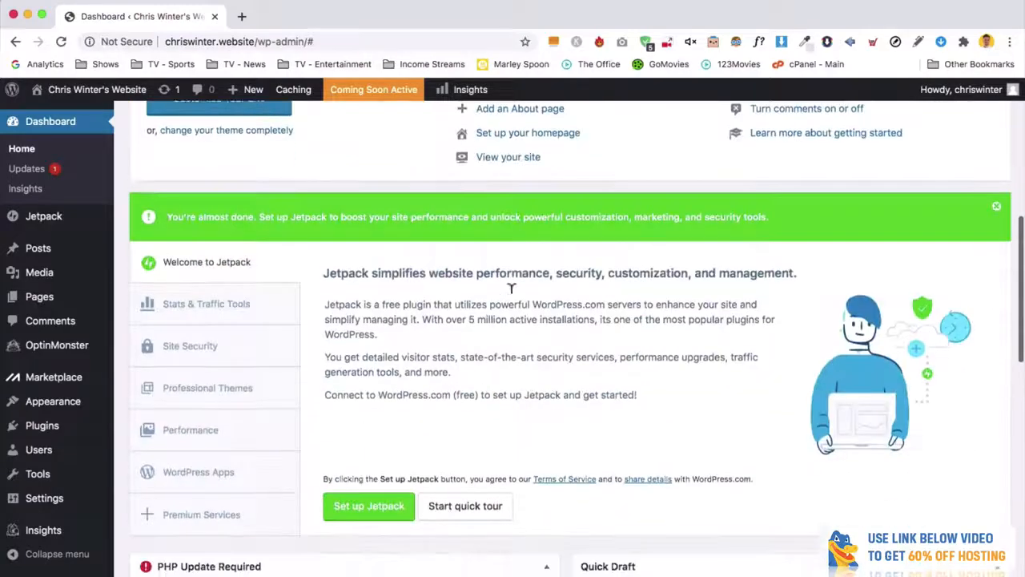
{"action": "scroll", "coordinate": [510, 293], "scroll_direction": "up", "scroll_amount": 10}
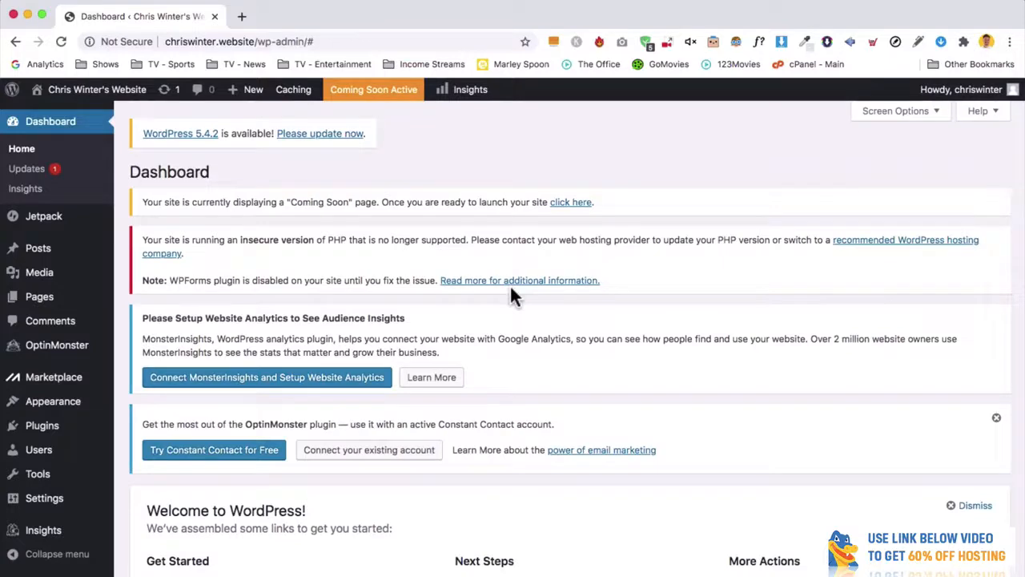
- Deactivate all installed plugins with the Bulk Actions Deactivate option
{"action": "left_click", "coordinate": [83, 433]}
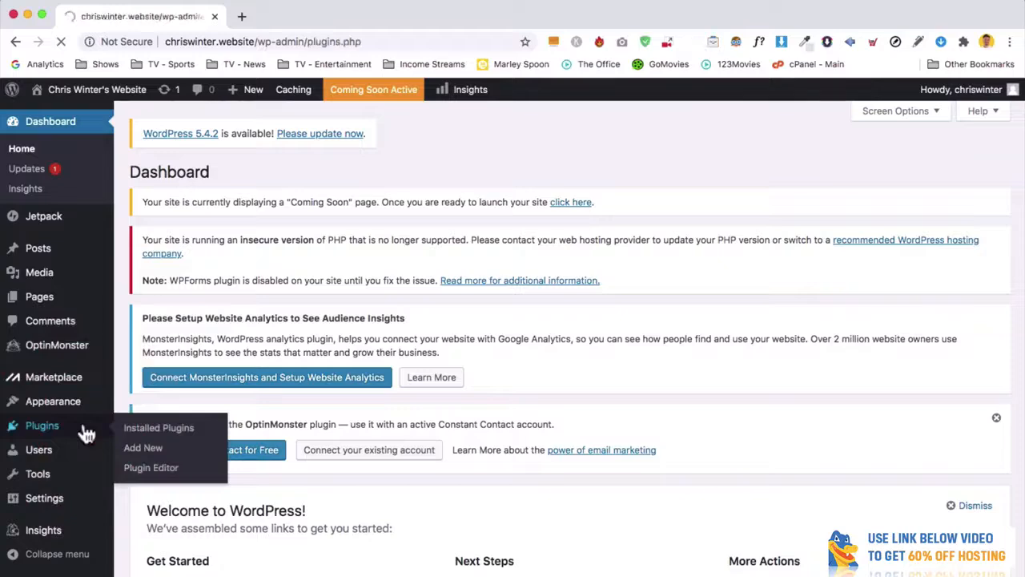
{"action": "scroll", "coordinate": [118, 445], "scroll_direction": "down", "scroll_amount": 15}
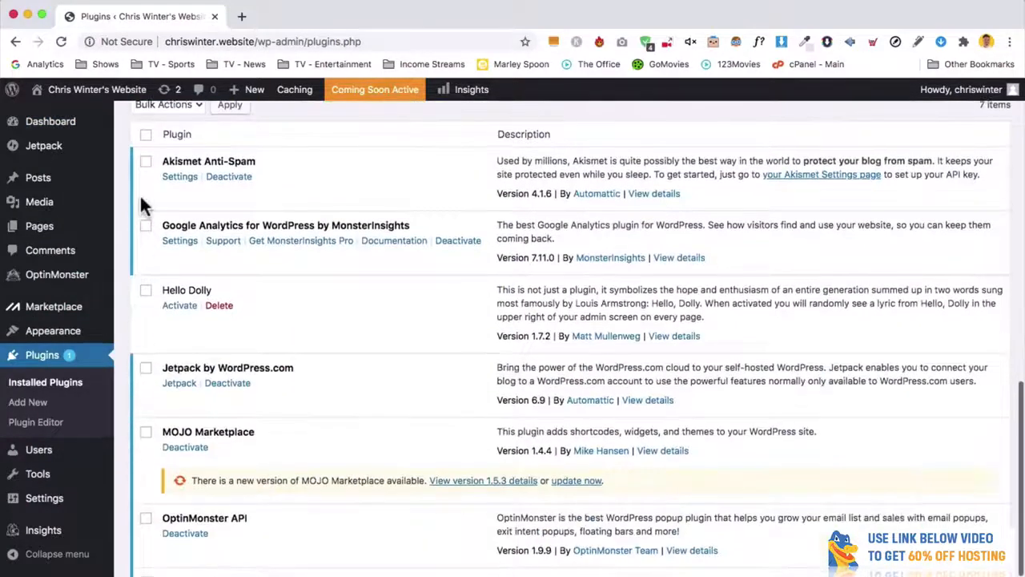
{"action": "left_click", "coordinate": [145, 135]}
{"action": "scroll", "coordinate": [152, 149], "scroll_direction": "up", "scroll_amount": 1}
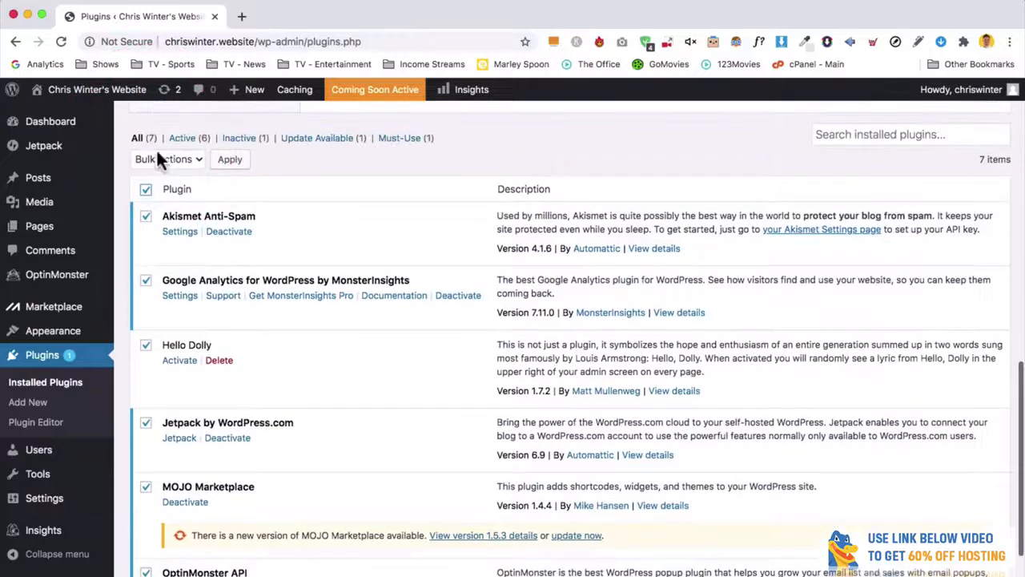
{"action": "left_click", "coordinate": [159, 154]}
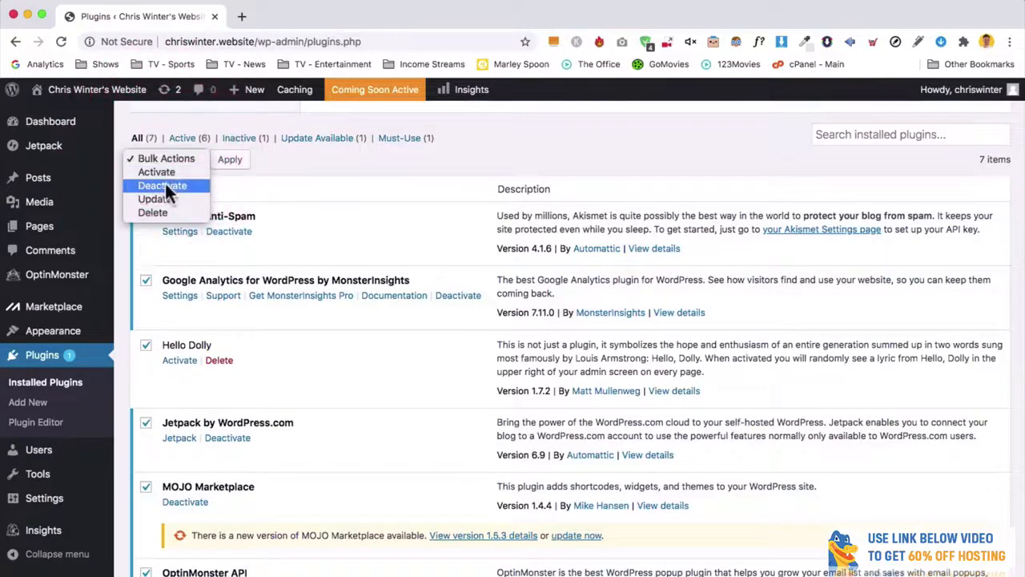
{"action": "left_click", "coordinate": [165, 184]}
{"action": "left_click", "coordinate": [228, 163]}
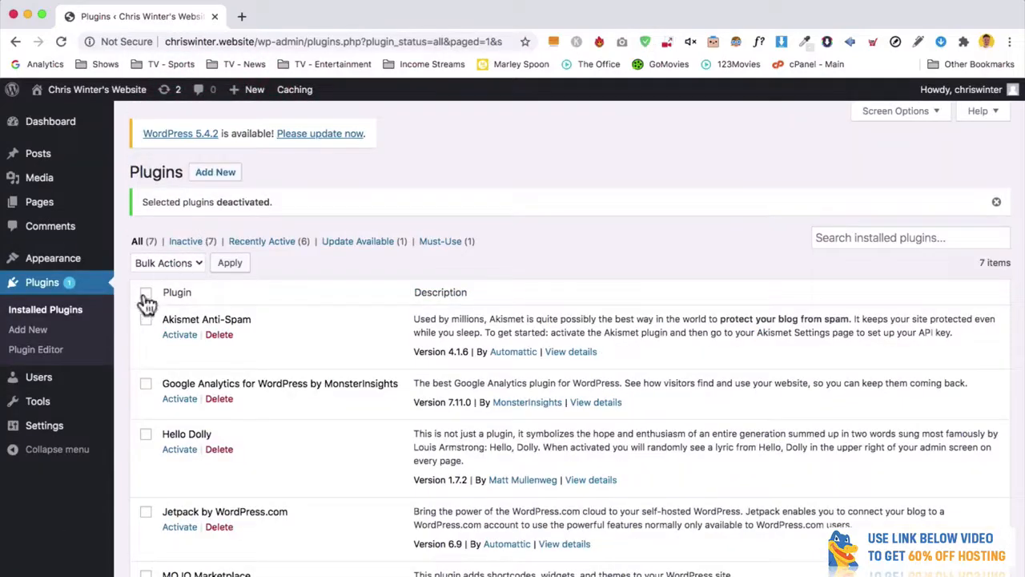
- Delete all the deactivated plugins, confirm, and return to the Dashboard
{"action": "left_click", "coordinate": [146, 294]}
{"action": "left_click", "coordinate": [170, 262]}
{"action": "left_click", "coordinate": [173, 313]}
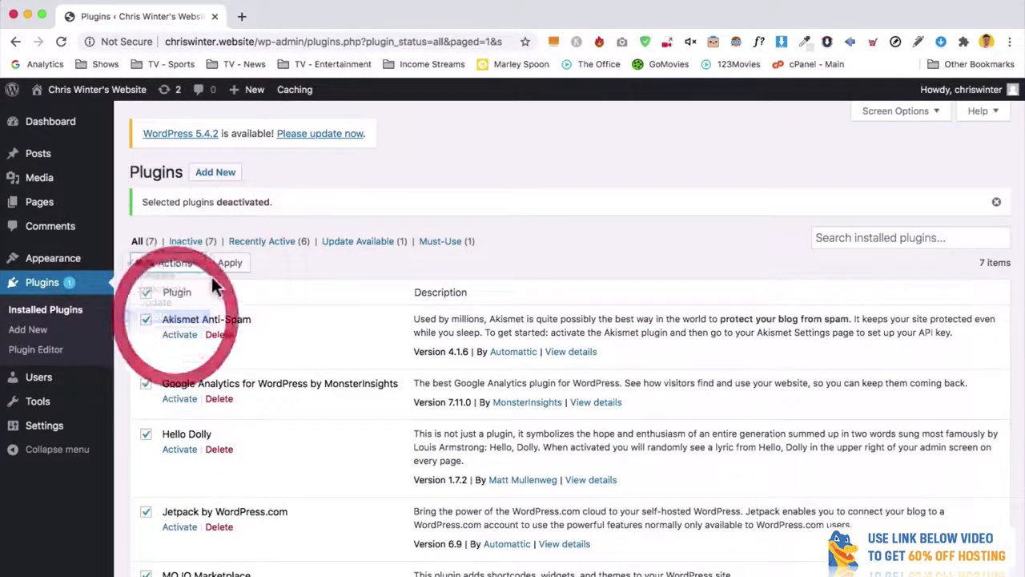
{"action": "left_click", "coordinate": [230, 264]}
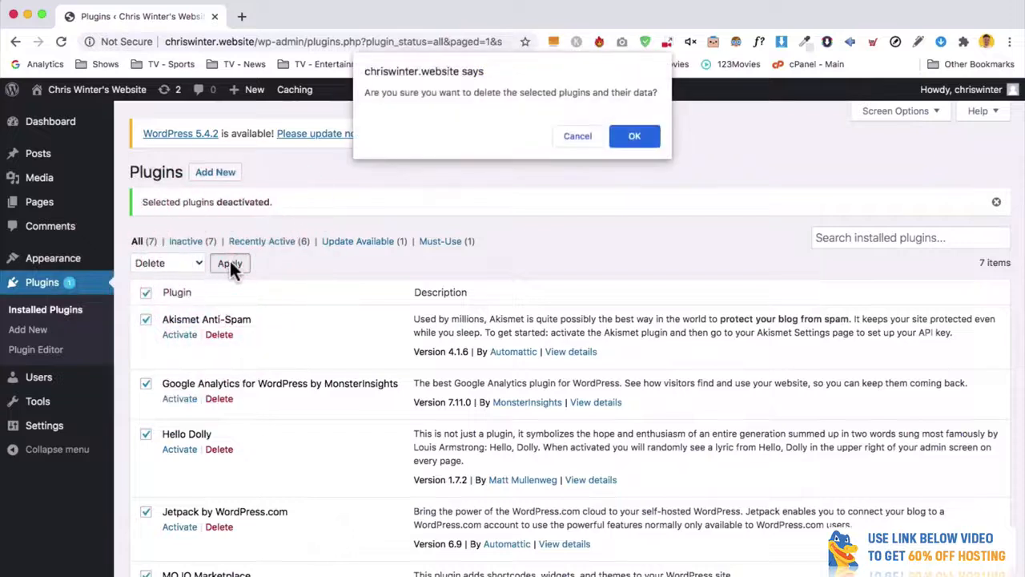
{"action": "key", "text": "Return"}
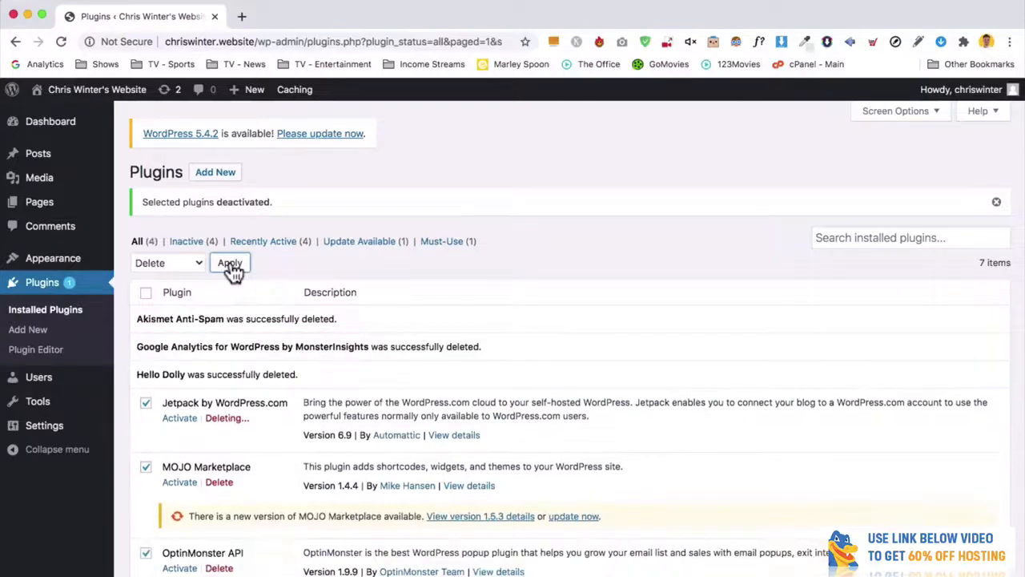
{"action": "left_click", "coordinate": [74, 128]}
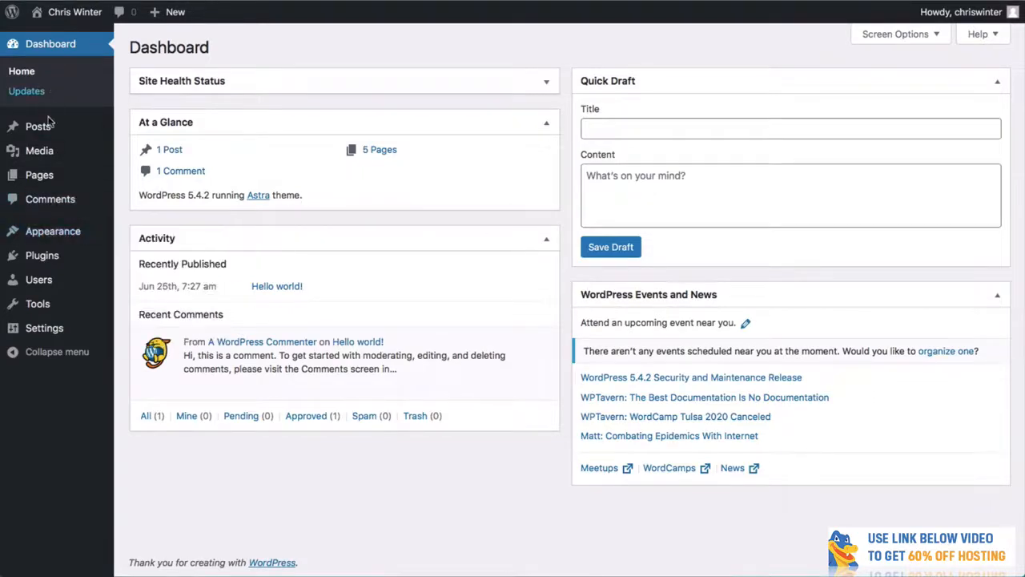
- Search the Add Plugins directory for 'astra'
{"action": "mouse_move", "coordinate": [43, 240]}
{"action": "mouse_move", "coordinate": [45, 258]}
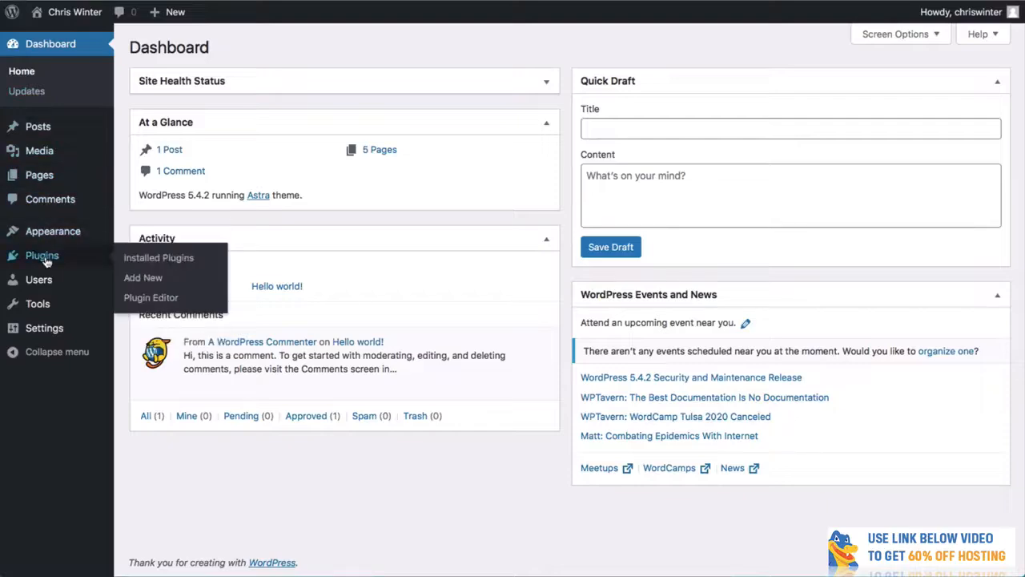
{"action": "left_click", "coordinate": [134, 278]}
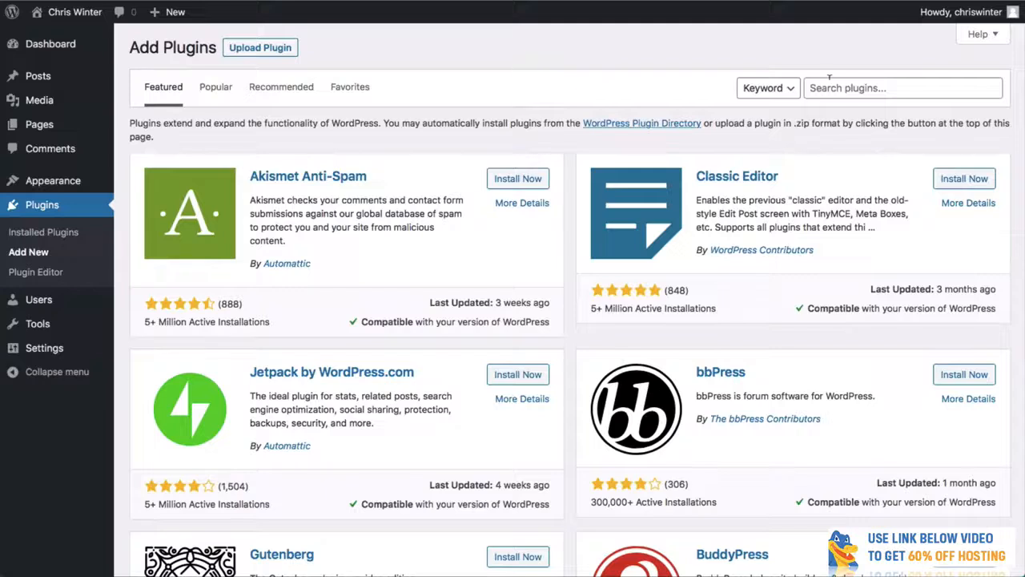
{"action": "left_click", "coordinate": [830, 78]}
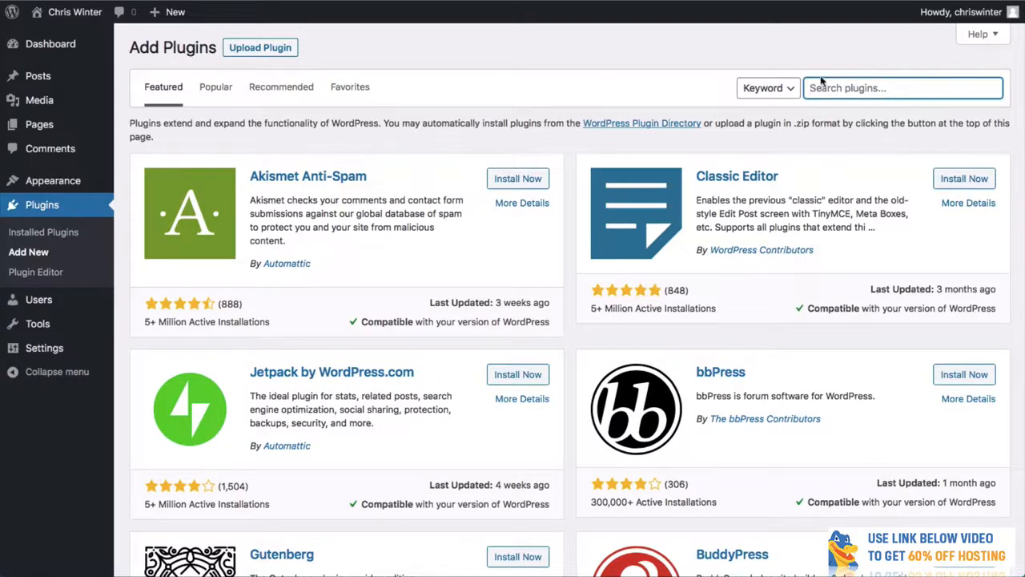
{"action": "type", "text": "ast"}
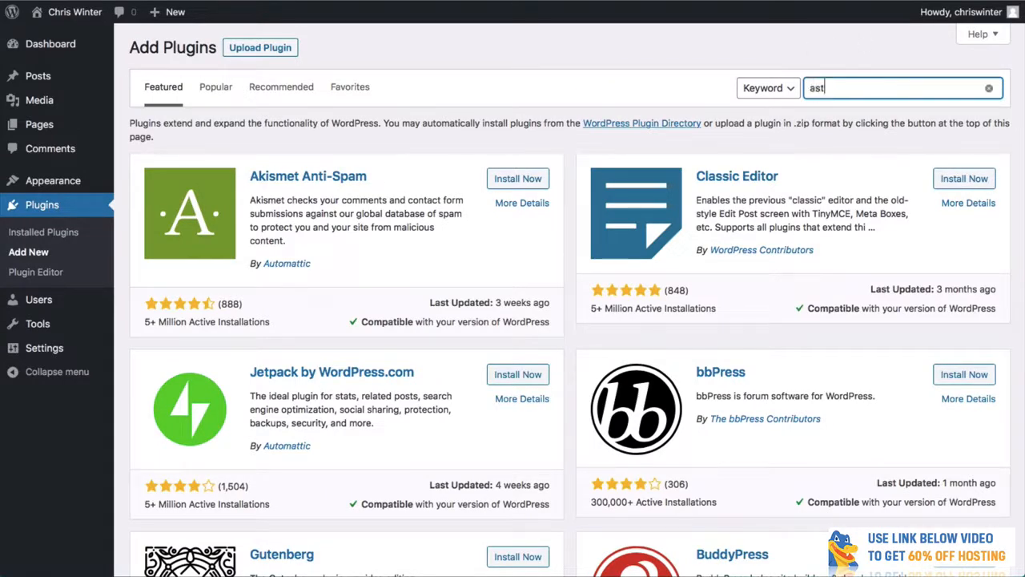
{"action": "type", "text": "ra"}
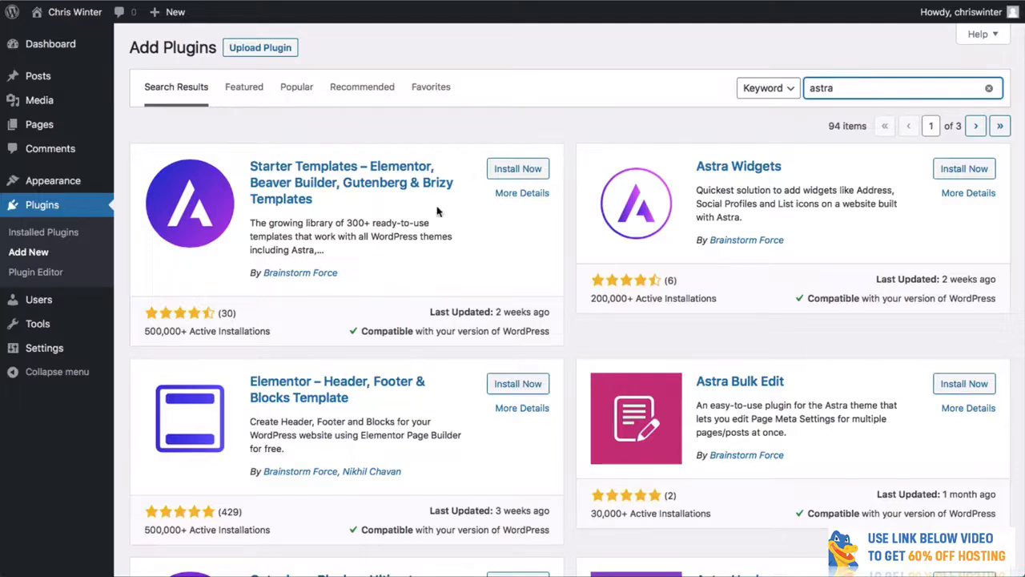
- Install and activate the Starter Templates plugin
{"action": "left_click", "coordinate": [496, 176]}
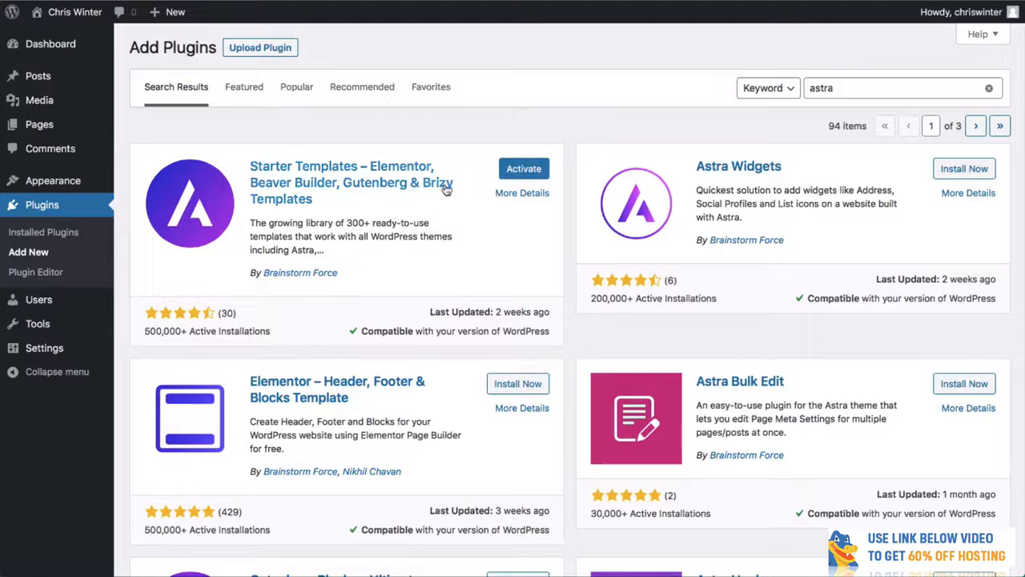
{"action": "left_click", "coordinate": [522, 170]}
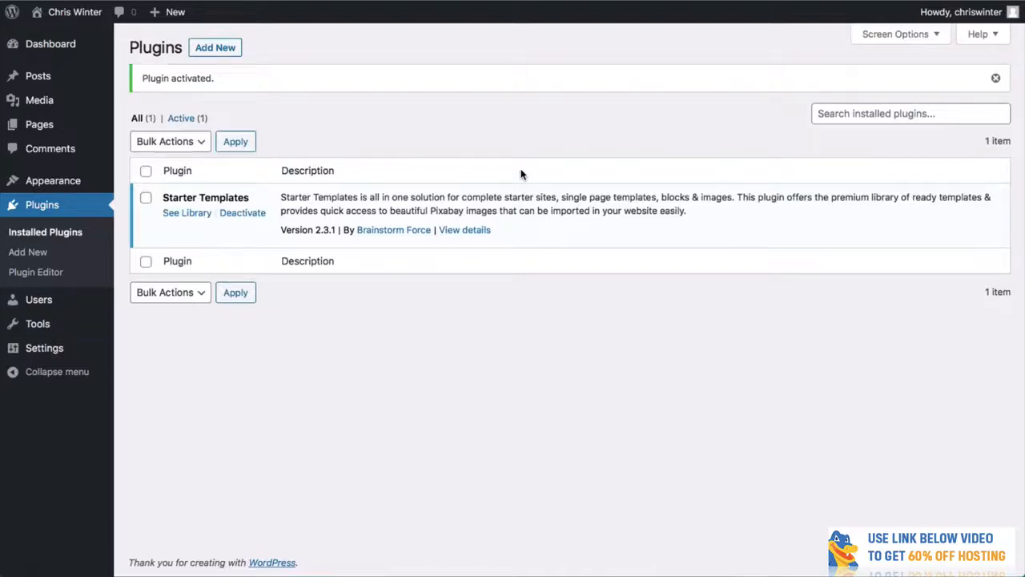
- Open the Starter Templates library and browse the Elementor site designs, then mute the sound
{"action": "left_click", "coordinate": [200, 218]}
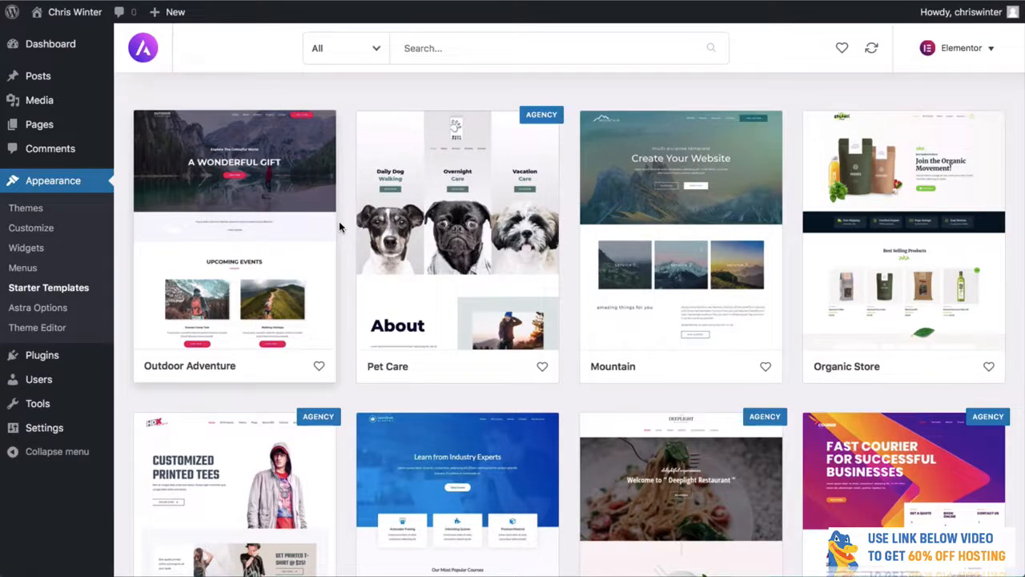
{"action": "scroll", "coordinate": [339, 221], "scroll_direction": "down", "scroll_amount": 3}
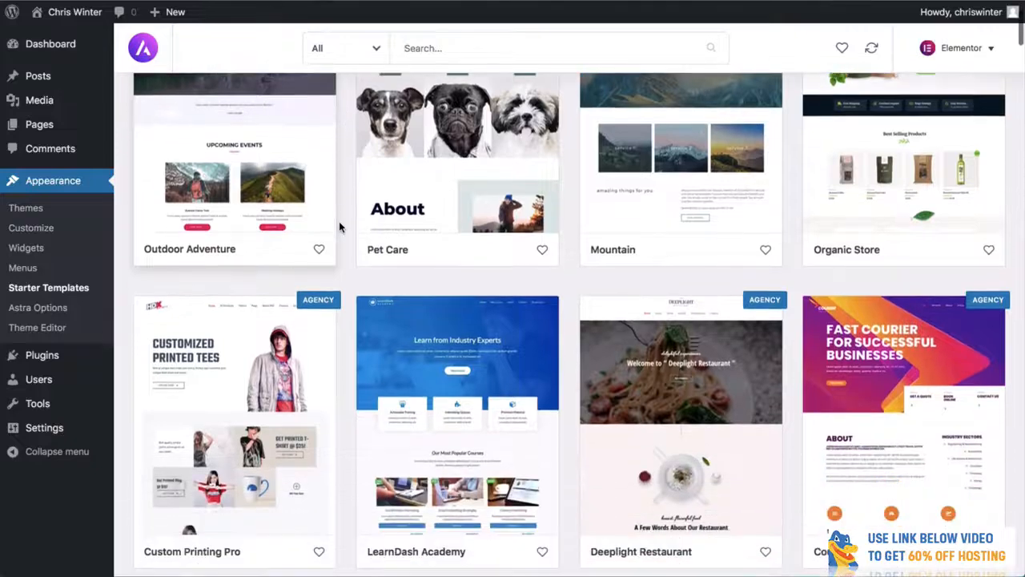
{"action": "scroll", "coordinate": [350, 259], "scroll_direction": "down", "scroll_amount": 1}
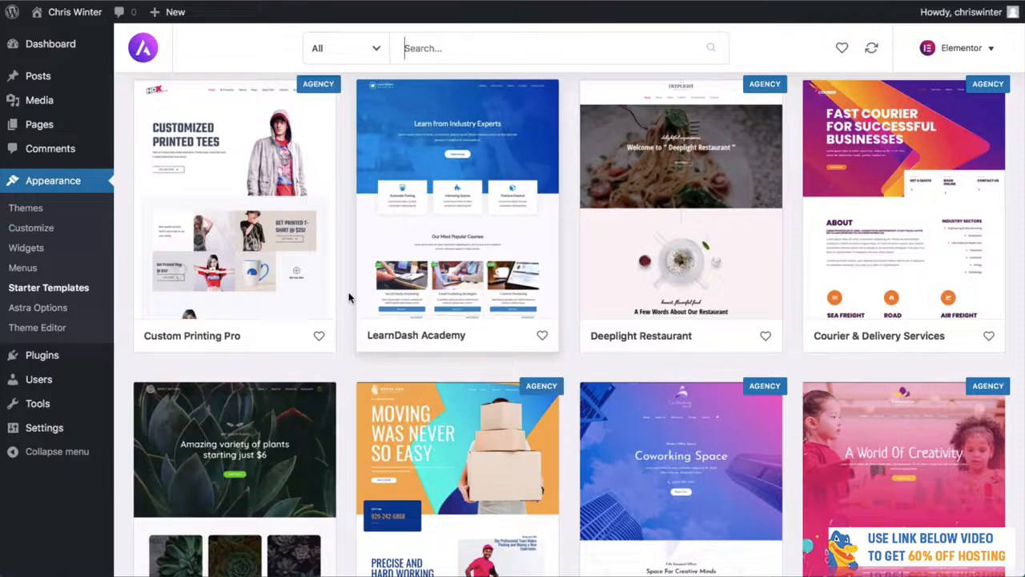
{"action": "scroll", "coordinate": [348, 297], "scroll_direction": "down", "scroll_amount": 5}
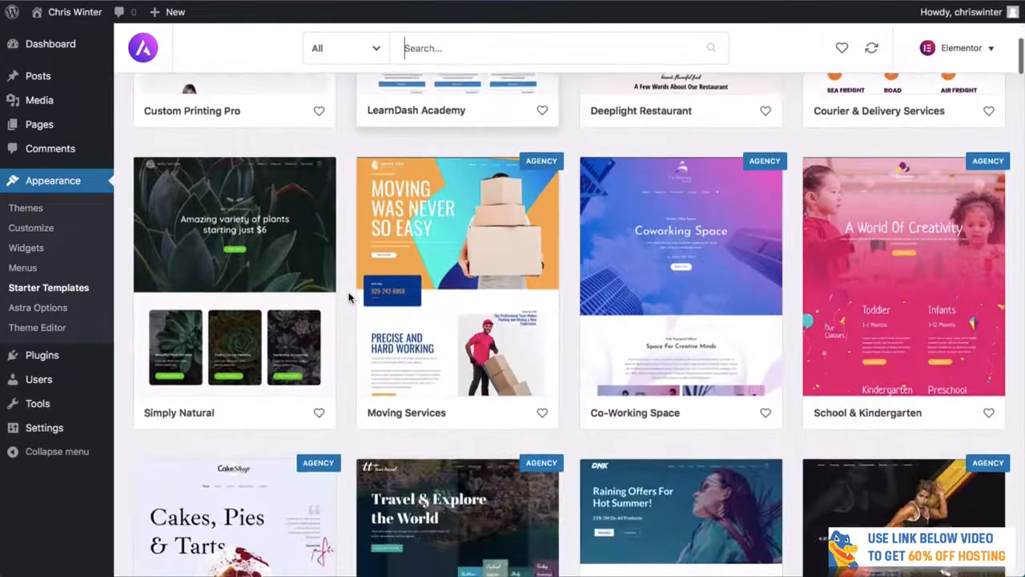
{"action": "scroll", "coordinate": [349, 298], "scroll_direction": "down", "scroll_amount": 2}
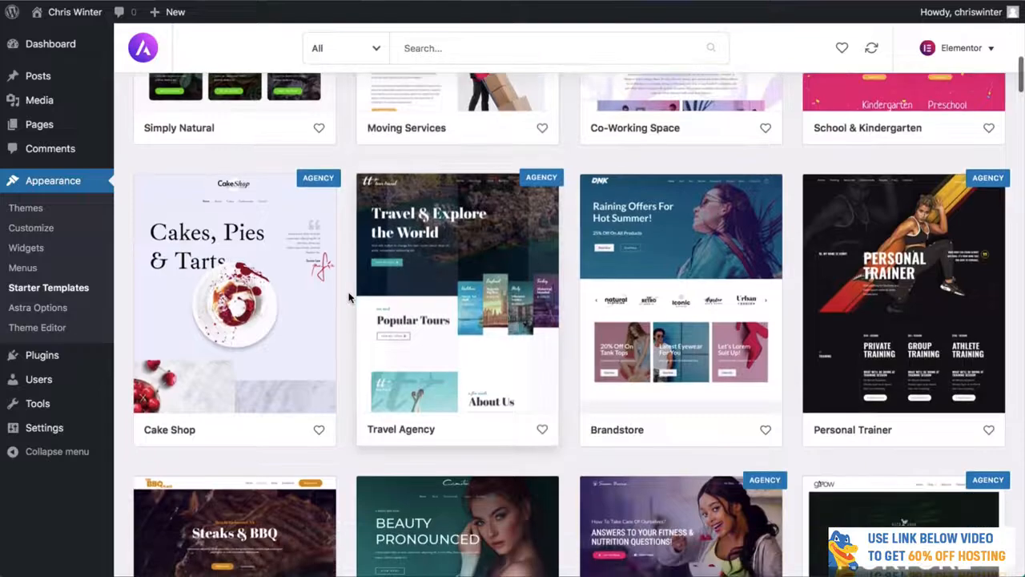
{"action": "scroll", "coordinate": [348, 298], "scroll_direction": "down", "scroll_amount": 3}
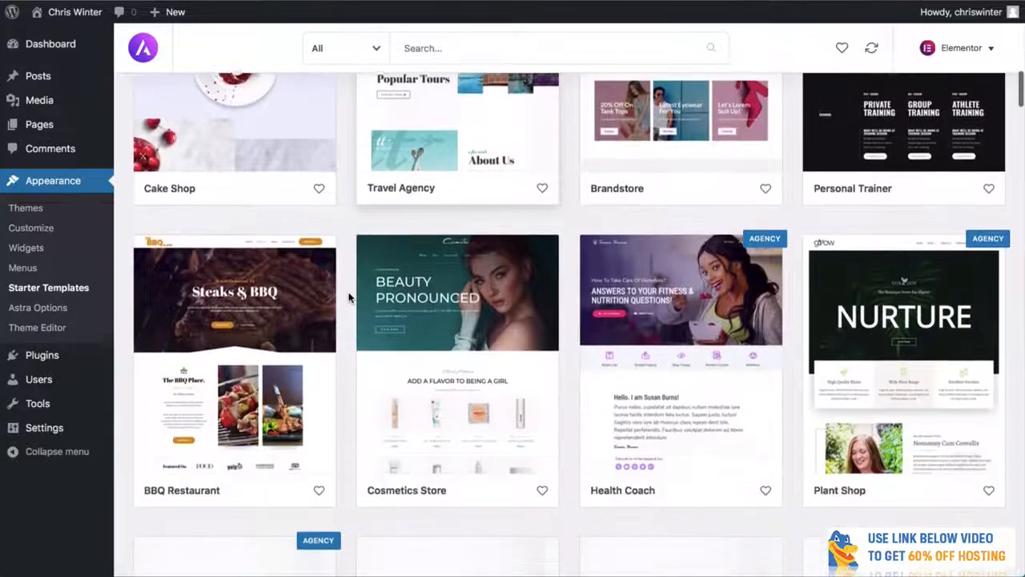
{"action": "scroll", "coordinate": [349, 297], "scroll_direction": "down", "scroll_amount": 8}
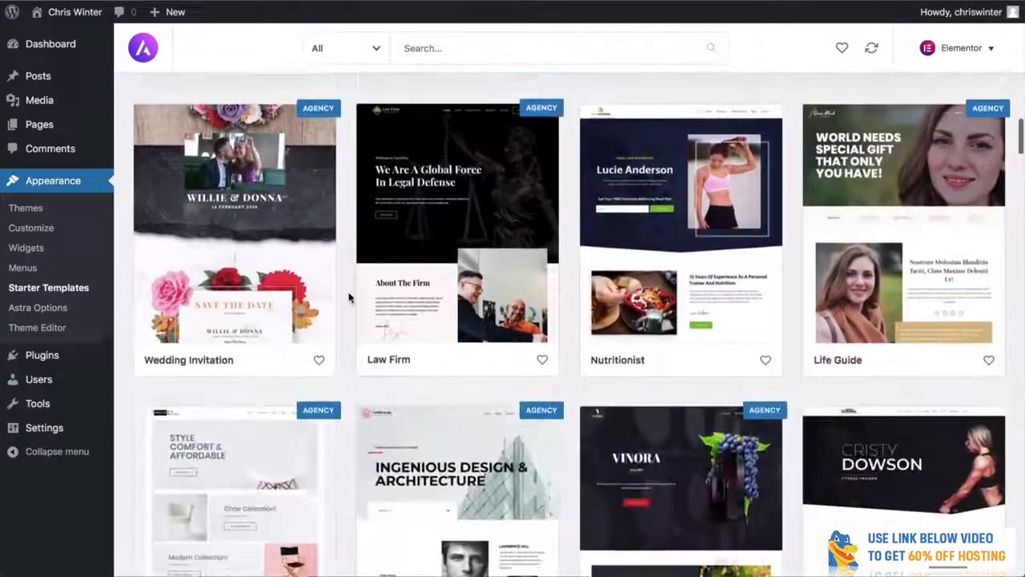
{"action": "scroll", "coordinate": [348, 298], "scroll_direction": "down", "scroll_amount": 1}
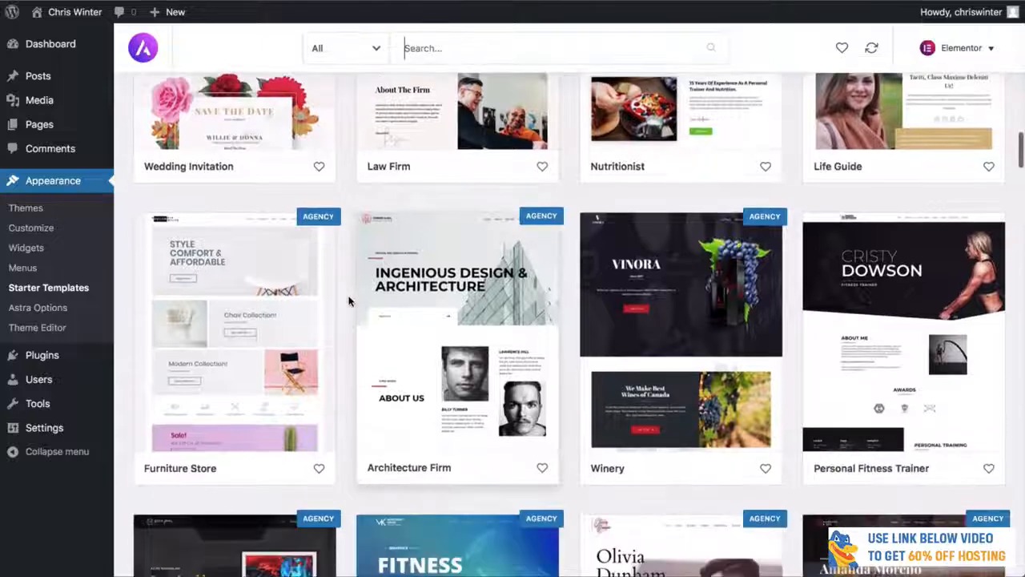
{"action": "scroll", "coordinate": [331, 428], "scroll_direction": "up", "scroll_amount": 6}
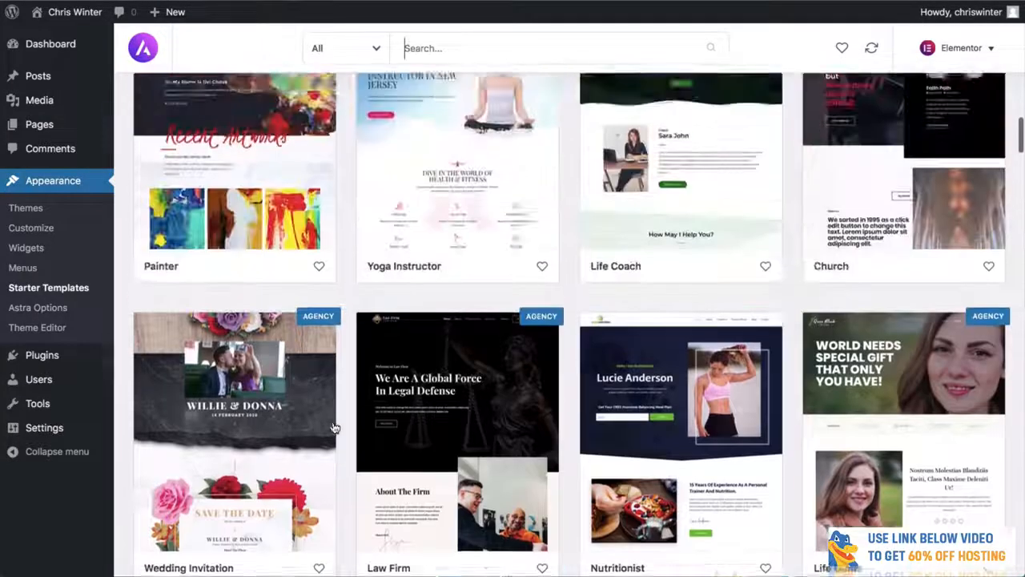
{"action": "scroll", "coordinate": [343, 378], "scroll_direction": "up", "scroll_amount": 12}
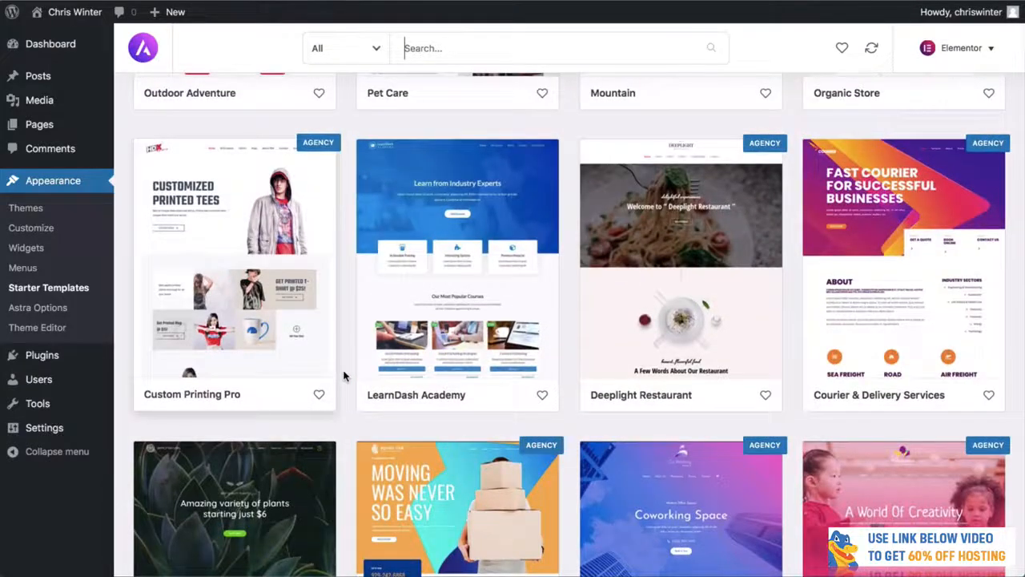
{"action": "scroll", "coordinate": [343, 377], "scroll_direction": "up", "scroll_amount": 2}
{"action": "scroll", "coordinate": [343, 377], "scroll_direction": "up", "scroll_amount": 2}
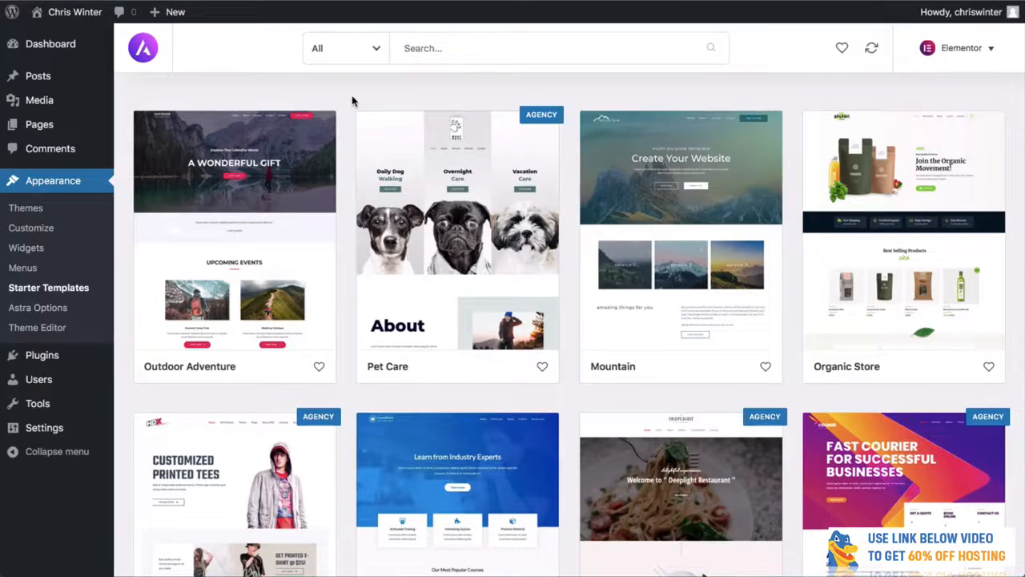
{"action": "key", "text": "XF86AudioMute"}
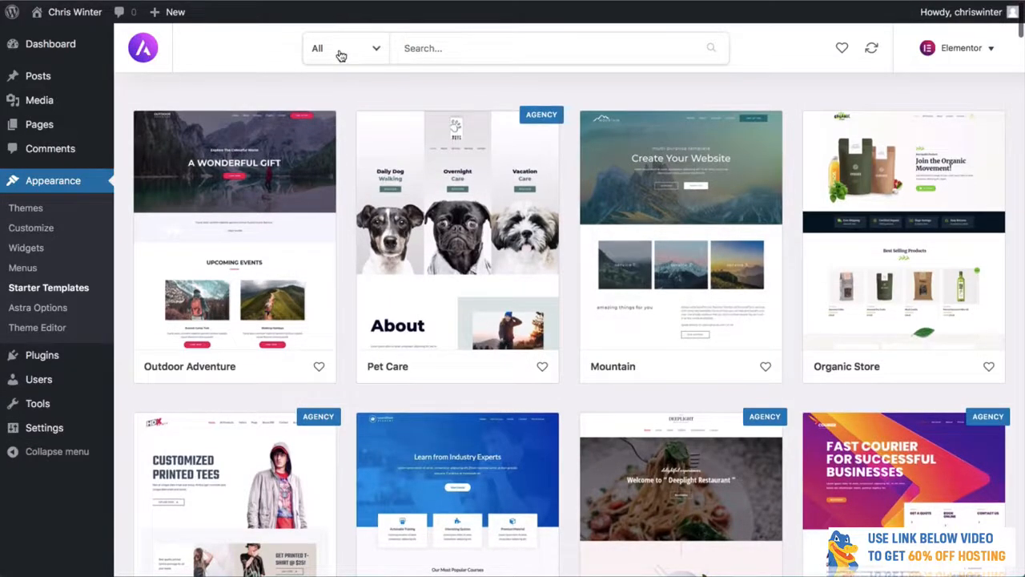
- Filter the template library to Free templates and scroll through the results
{"action": "left_click", "coordinate": [340, 52]}
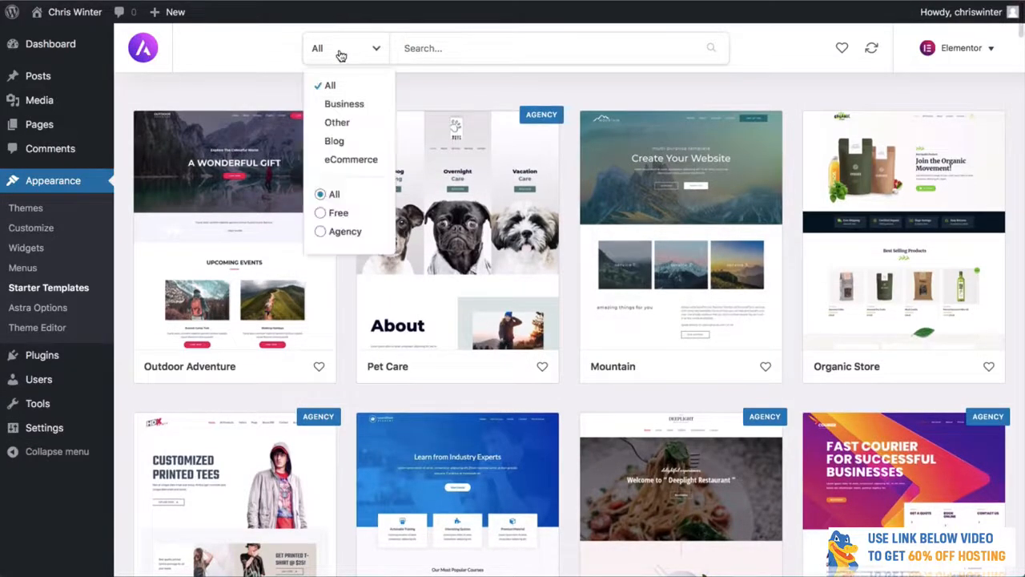
{"action": "left_click", "coordinate": [320, 213]}
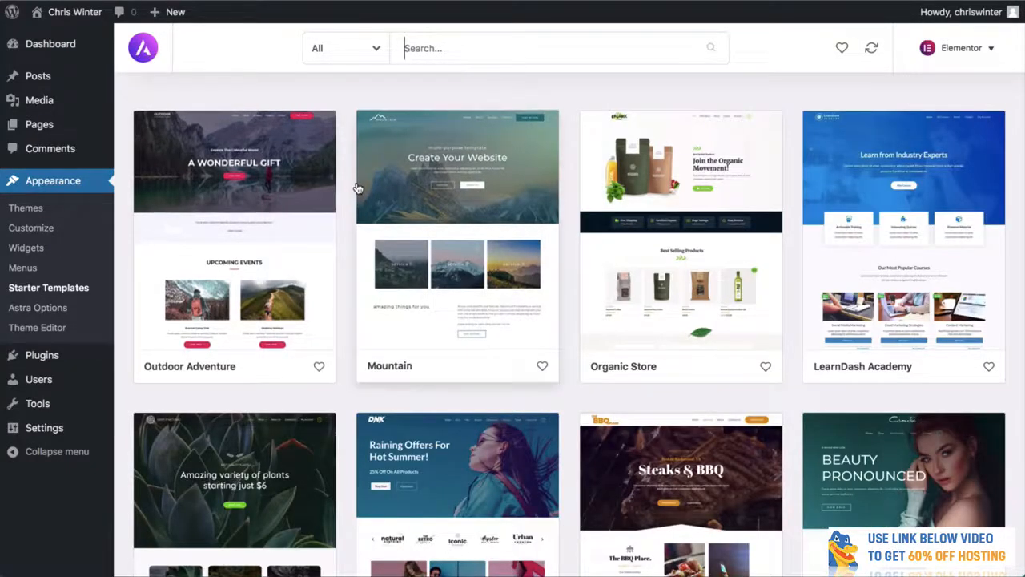
{"action": "scroll", "coordinate": [358, 188], "scroll_direction": "down", "scroll_amount": 2}
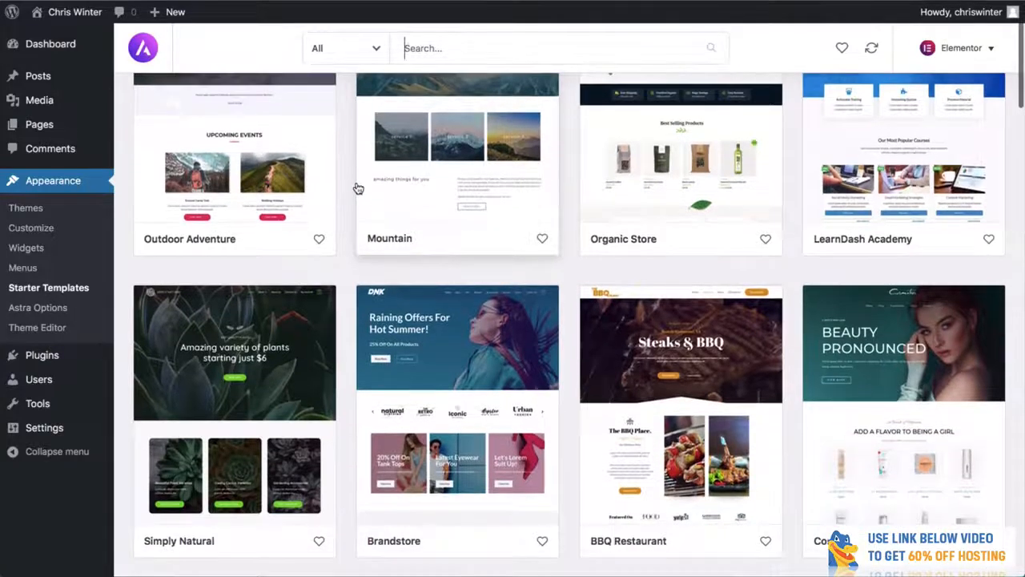
{"action": "scroll", "coordinate": [358, 188], "scroll_direction": "down", "scroll_amount": 2}
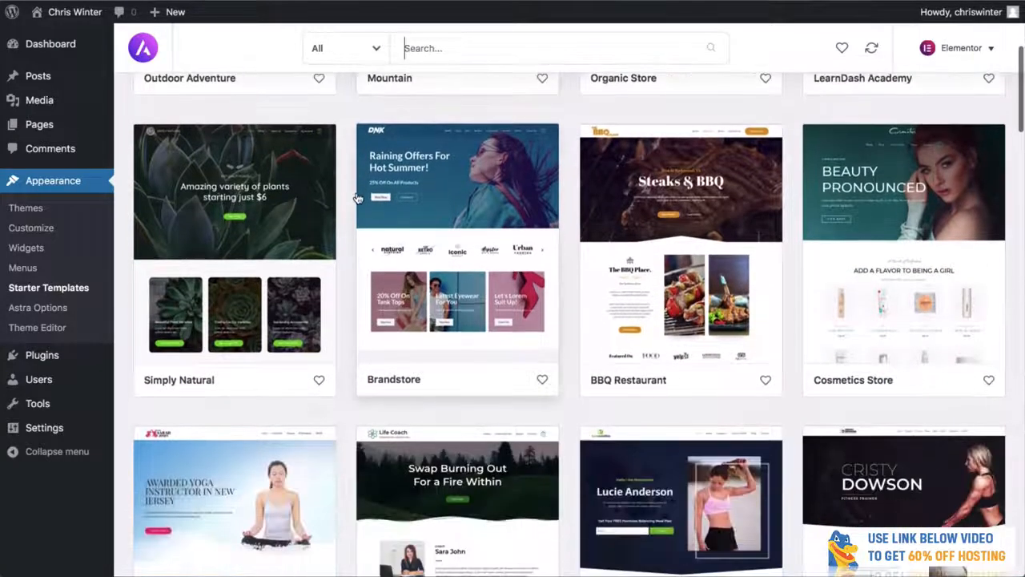
{"action": "scroll", "coordinate": [350, 348], "scroll_direction": "up", "scroll_amount": 4}
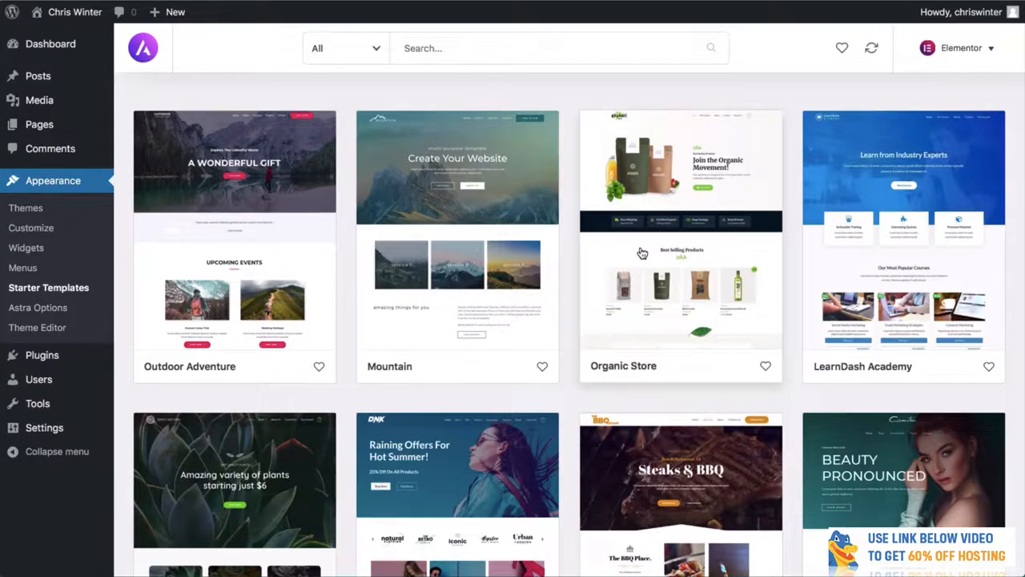
{"action": "scroll", "coordinate": [641, 253], "scroll_direction": "down", "scroll_amount": 3}
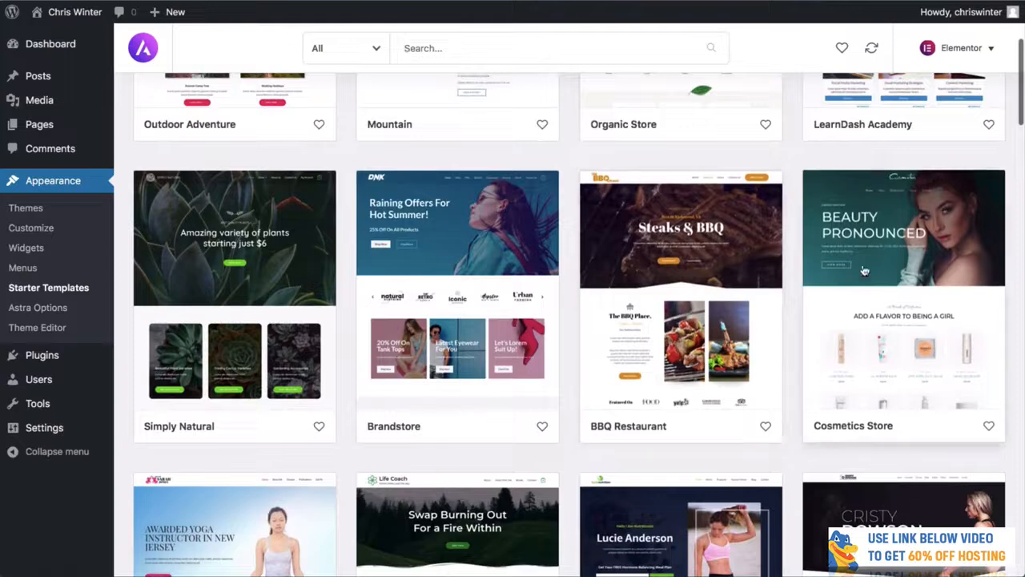
{"action": "scroll", "coordinate": [873, 284], "scroll_direction": "down", "scroll_amount": 4}
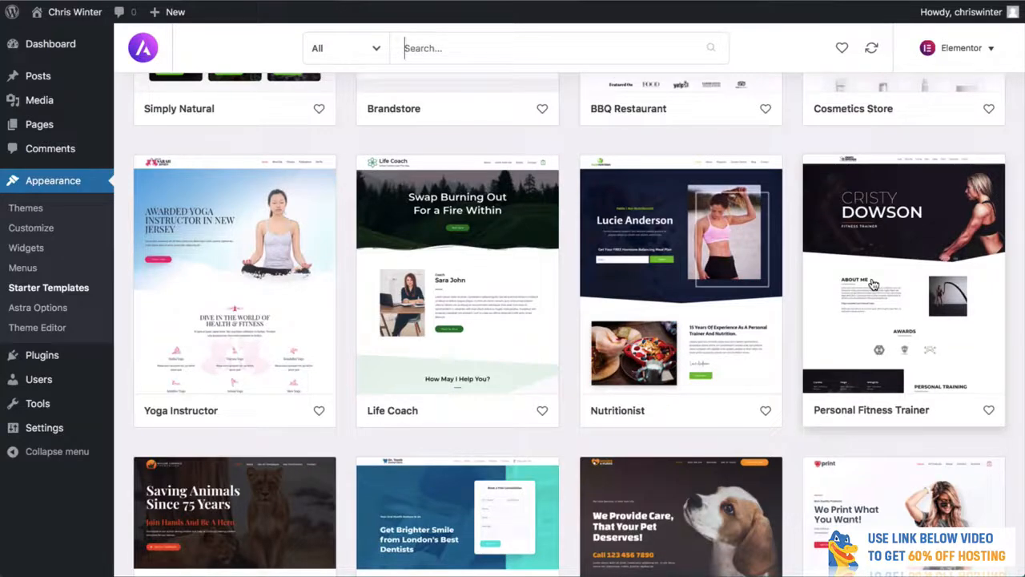
{"action": "scroll", "coordinate": [873, 284], "scroll_direction": "down", "scroll_amount": 3}
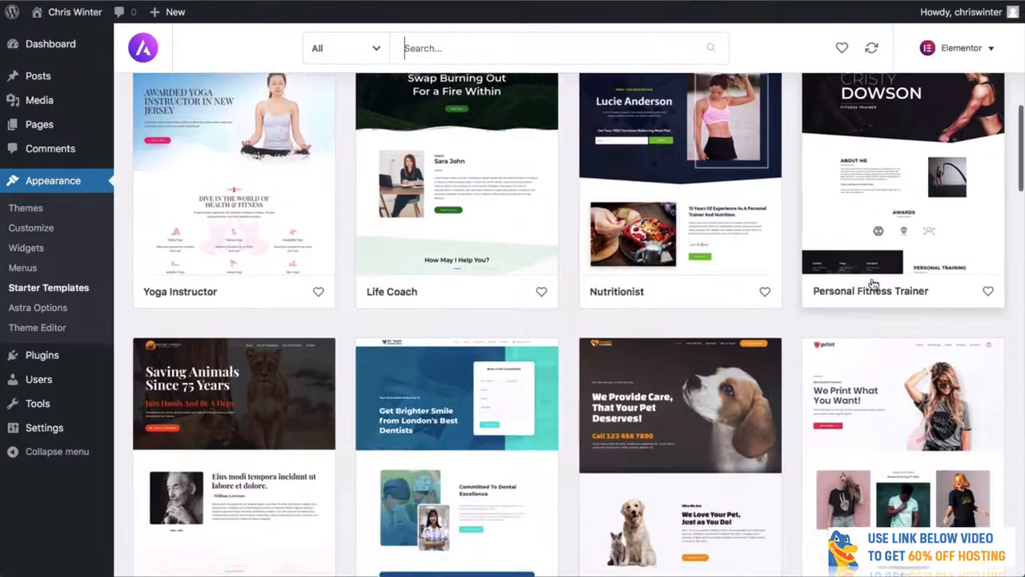
{"action": "scroll", "coordinate": [873, 284], "scroll_direction": "up", "scroll_amount": 5}
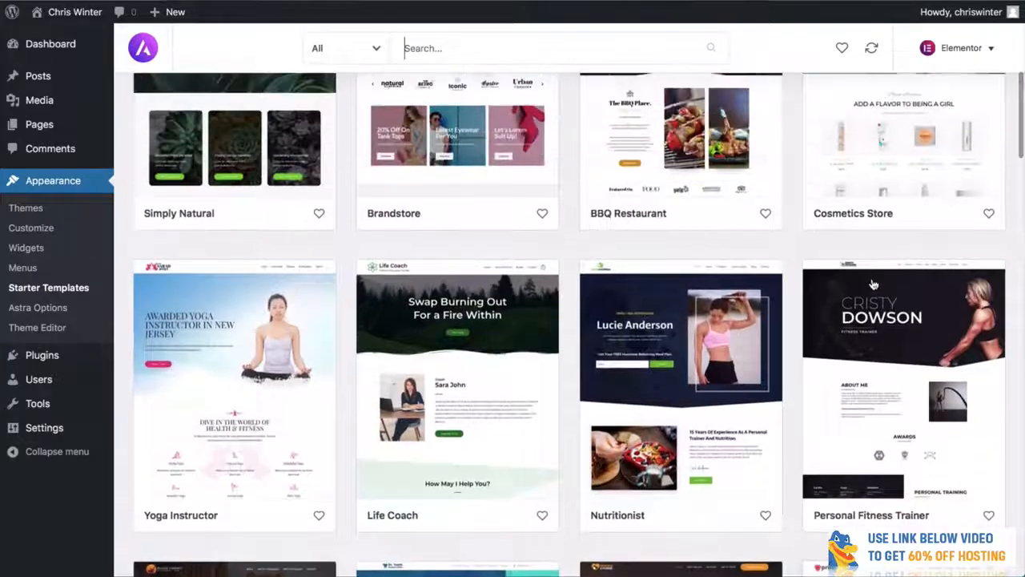
{"action": "scroll", "coordinate": [873, 286], "scroll_direction": "up", "scroll_amount": 1}
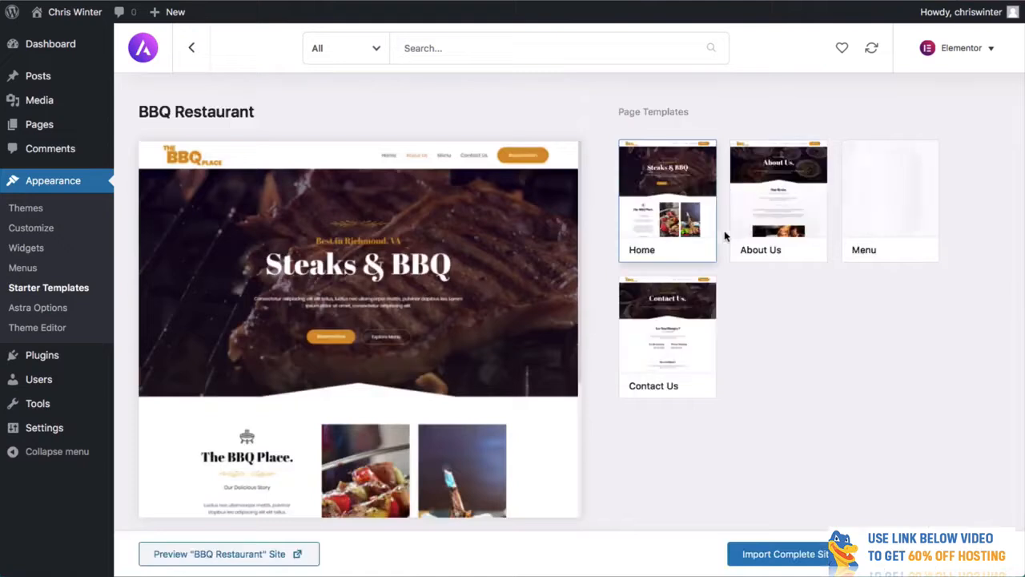
- Browse the BBQ Restaurant template preview and switch to its About Us page
{"action": "scroll", "coordinate": [477, 391], "scroll_direction": "down", "scroll_amount": 2}
{"action": "scroll", "coordinate": [477, 391], "scroll_direction": "down", "scroll_amount": 6}
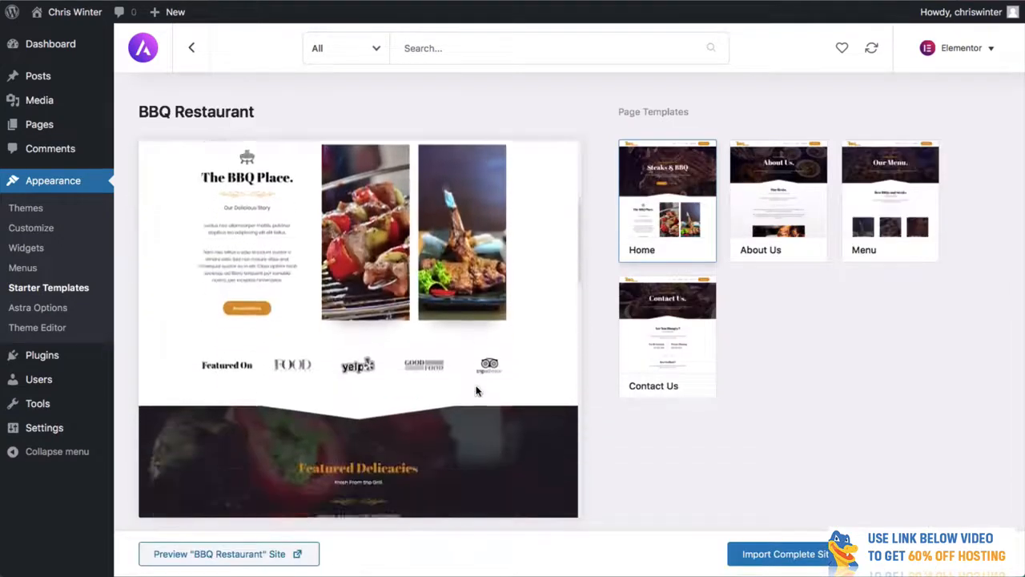
{"action": "scroll", "coordinate": [476, 391], "scroll_direction": "down", "scroll_amount": 8}
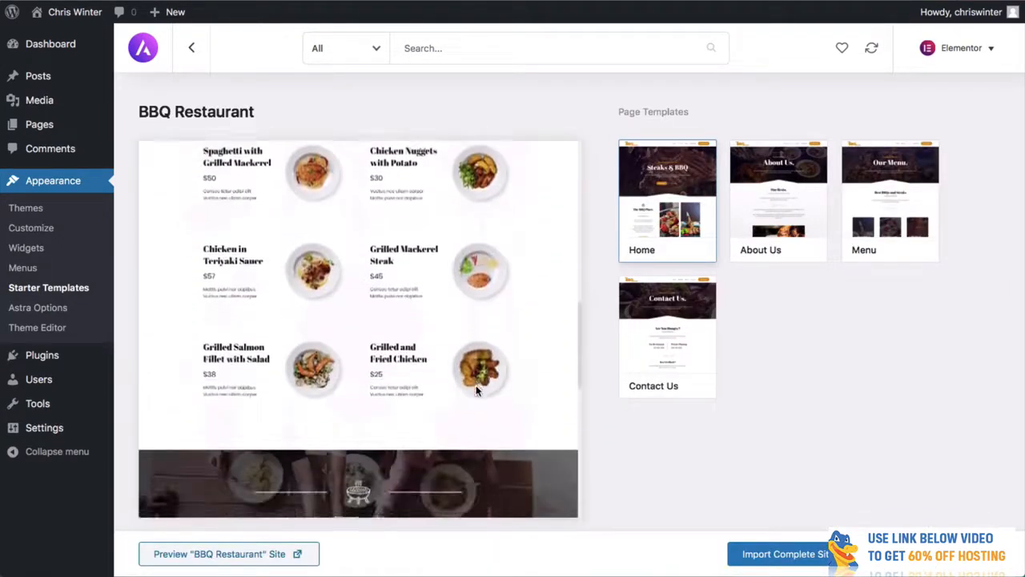
{"action": "scroll", "coordinate": [475, 390], "scroll_direction": "up", "scroll_amount": 12}
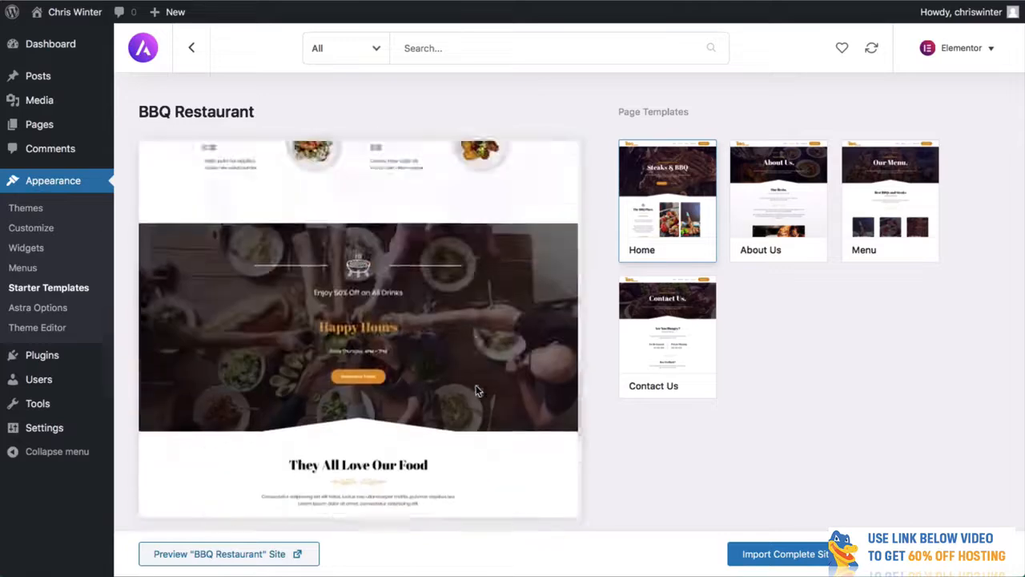
{"action": "scroll", "coordinate": [478, 391], "scroll_direction": "up", "scroll_amount": 3}
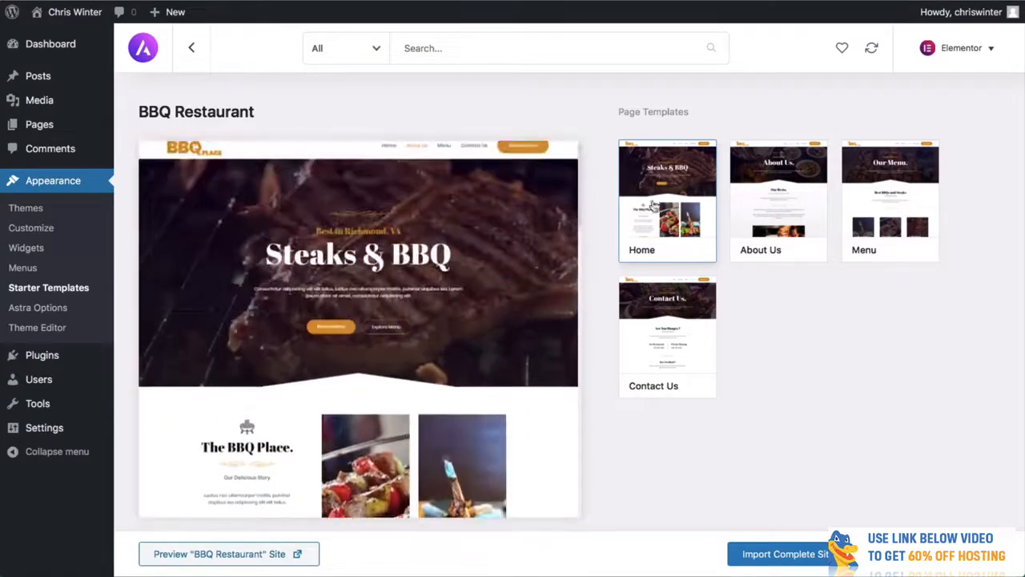
{"action": "scroll", "coordinate": [436, 314], "scroll_direction": "up", "scroll_amount": 1}
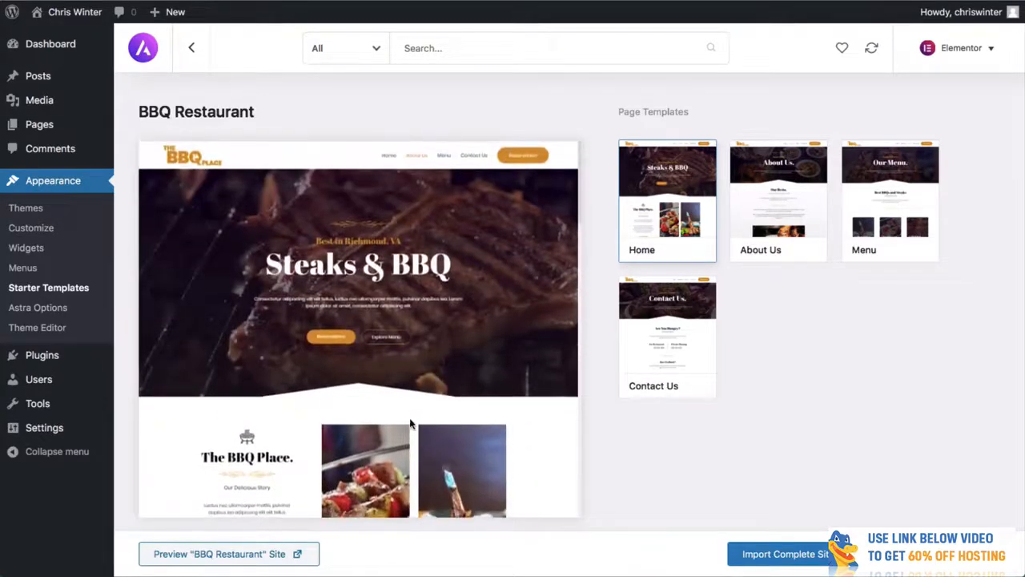
{"action": "scroll", "coordinate": [410, 425], "scroll_direction": "down", "scroll_amount": 8}
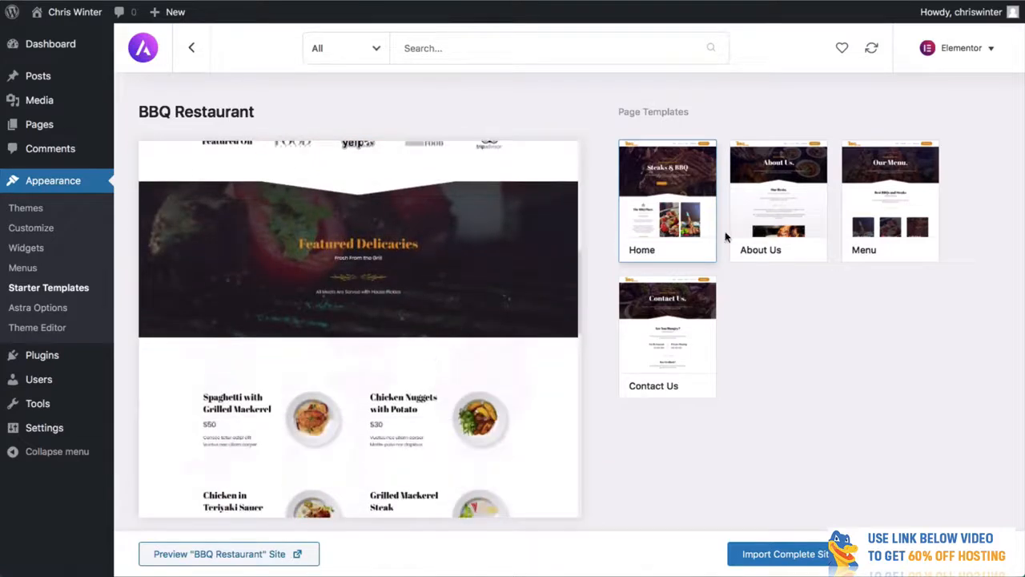
{"action": "left_click", "coordinate": [757, 228]}
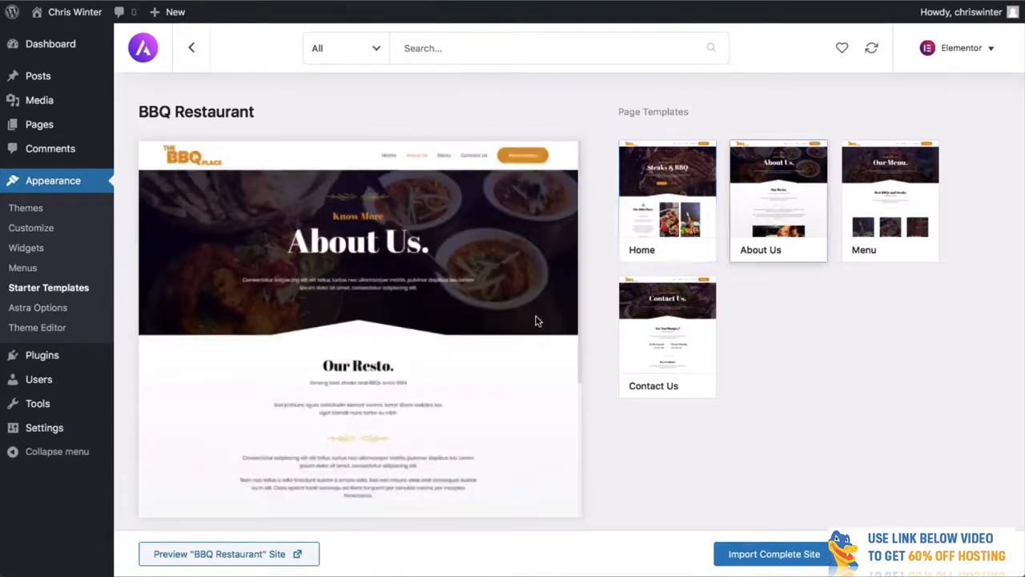
- Preview the BBQ Restaurant Menu page, then its Contact Us page
{"action": "scroll", "coordinate": [537, 320], "scroll_direction": "down", "scroll_amount": 5}
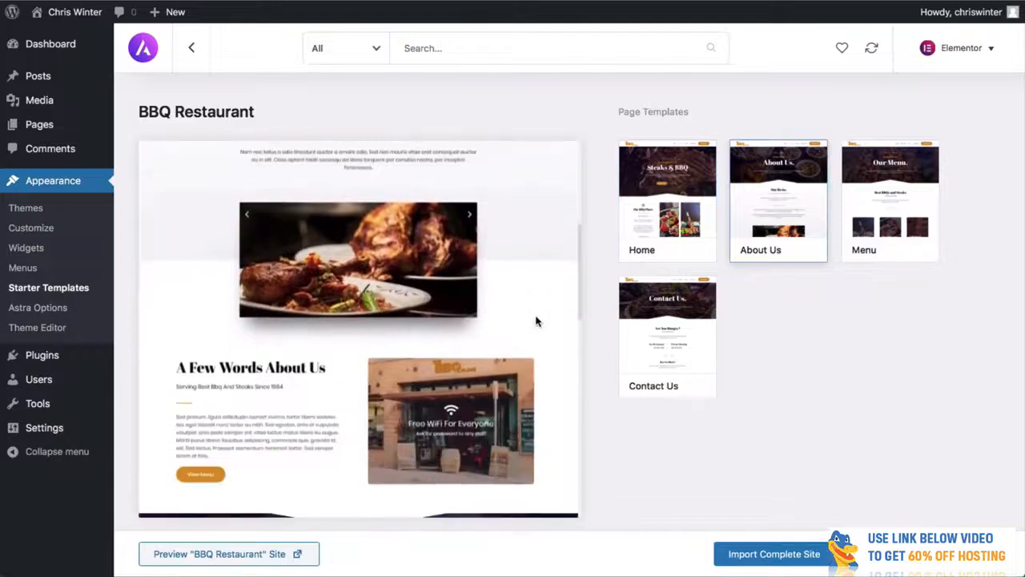
{"action": "scroll", "coordinate": [537, 320], "scroll_direction": "down", "scroll_amount": 5}
{"action": "left_click", "coordinate": [886, 191]}
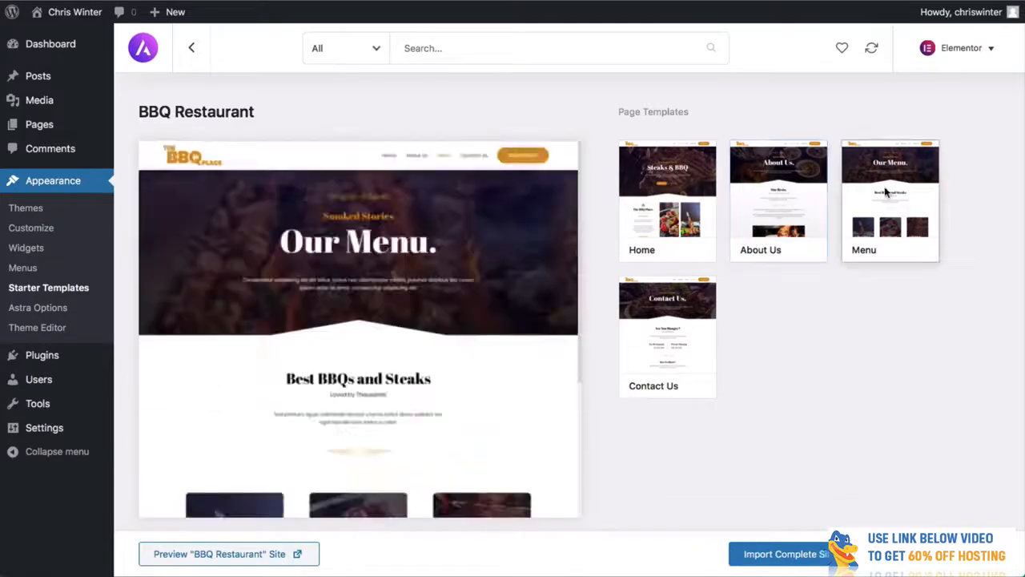
{"action": "scroll", "coordinate": [507, 320], "scroll_direction": "down", "scroll_amount": 3}
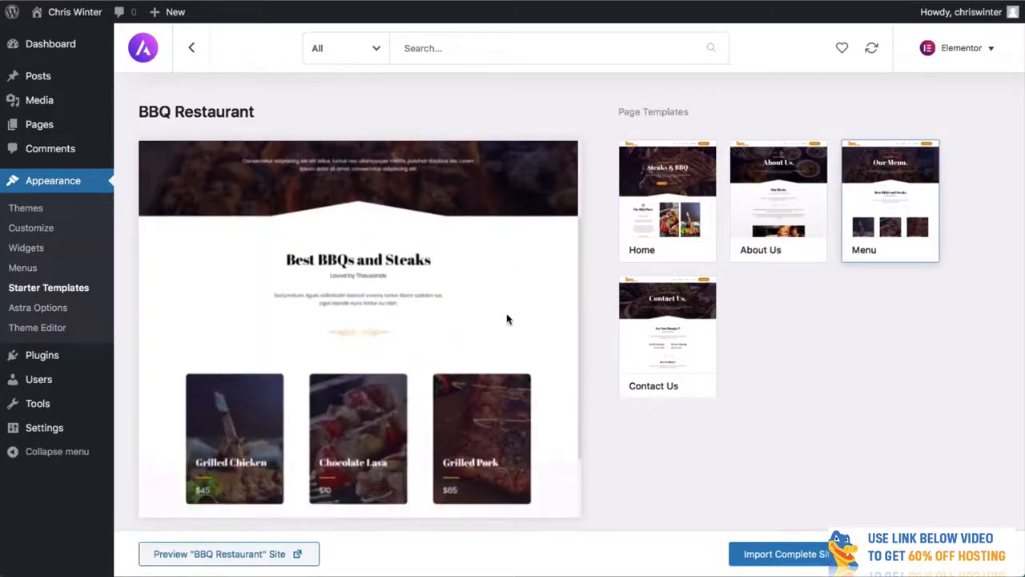
{"action": "scroll", "coordinate": [506, 318], "scroll_direction": "down", "scroll_amount": 3}
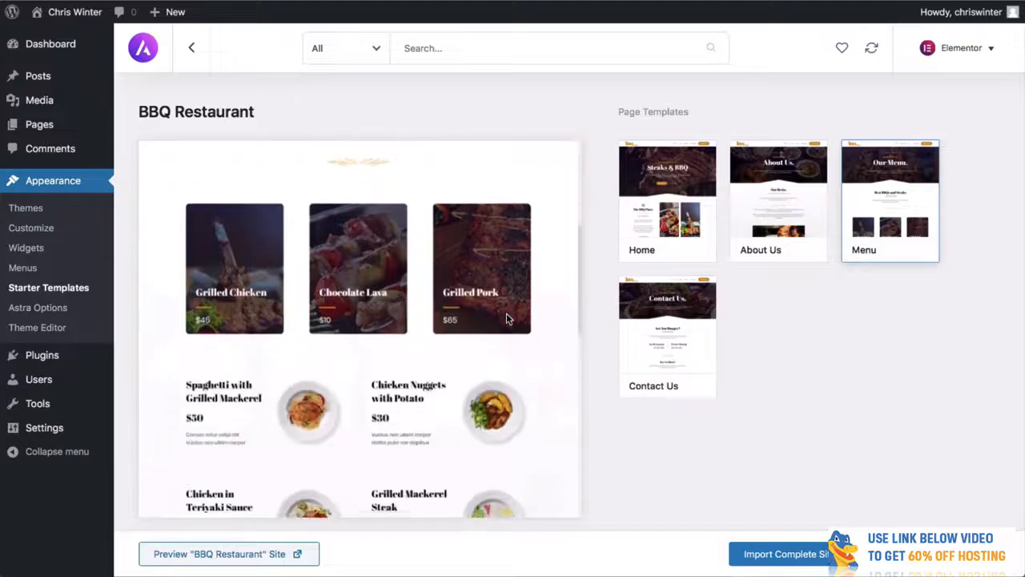
{"action": "scroll", "coordinate": [506, 318], "scroll_direction": "down", "scroll_amount": 5}
{"action": "left_click", "coordinate": [648, 298]}
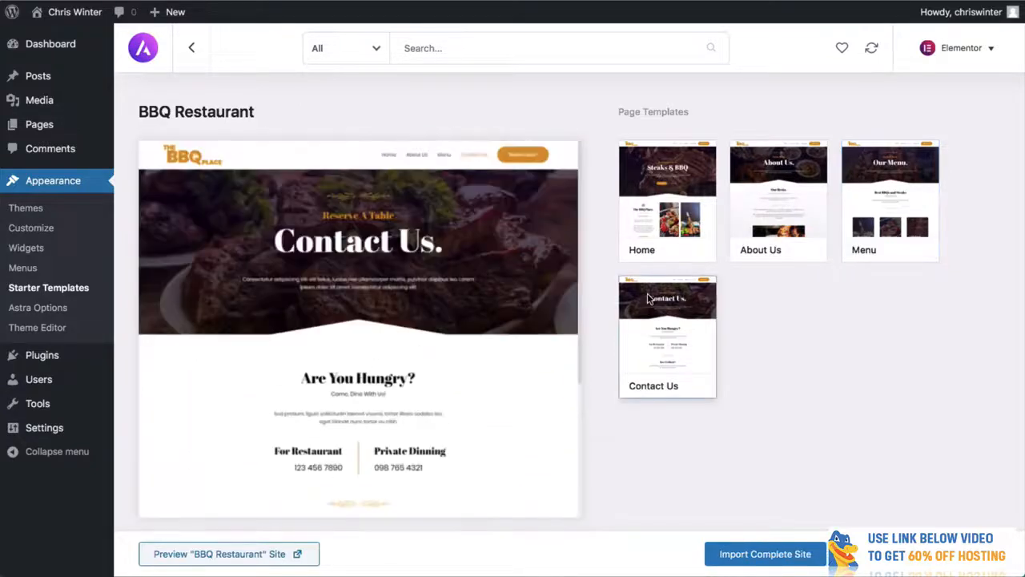
{"action": "scroll", "coordinate": [413, 353], "scroll_direction": "down", "scroll_amount": 5}
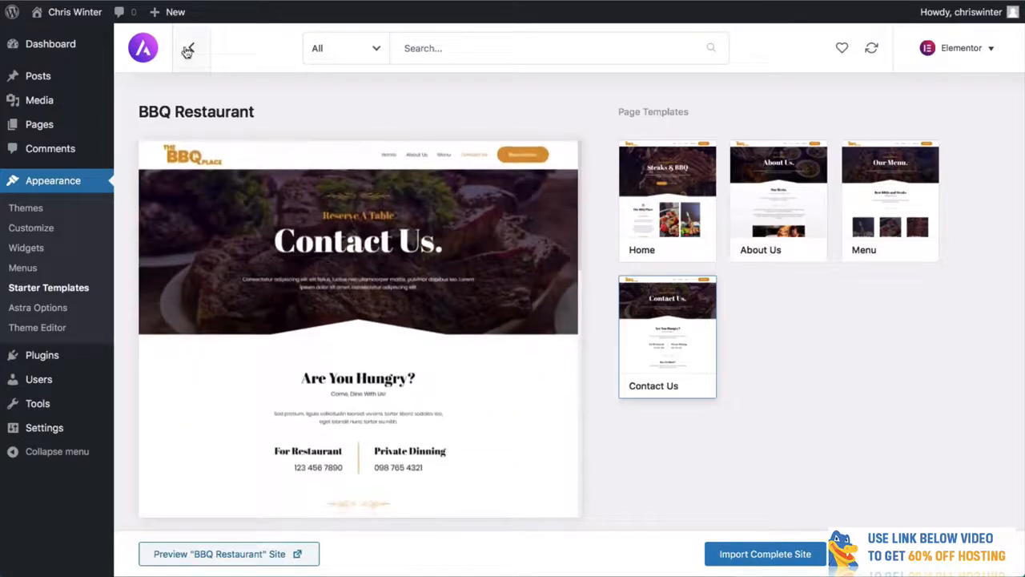
- Return to the starter templates gallery and open the Animal Welfare template's home preview
{"action": "left_click", "coordinate": [191, 47]}
{"action": "scroll", "coordinate": [299, 392], "scroll_direction": "down", "scroll_amount": 8}
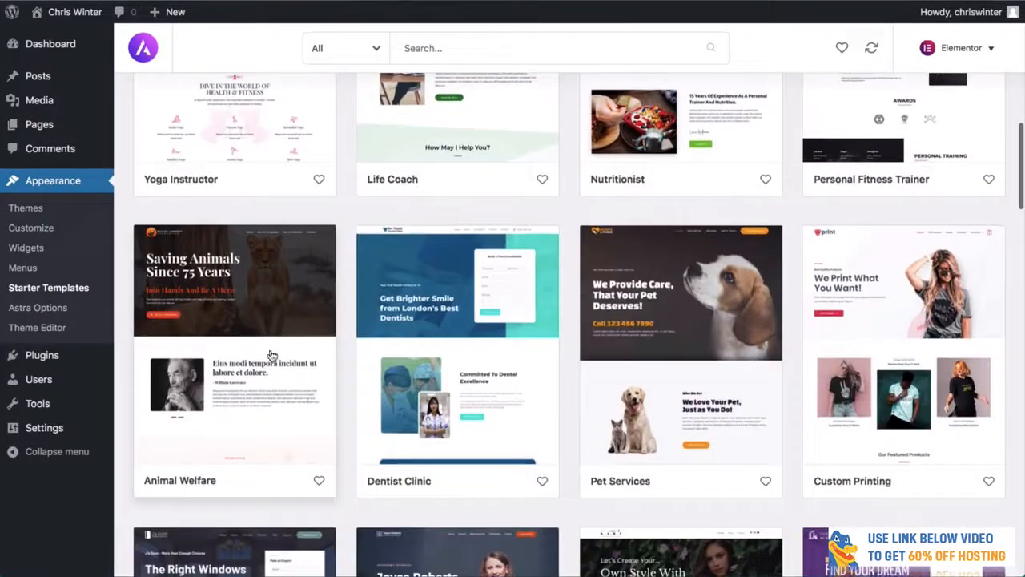
{"action": "left_click", "coordinate": [270, 354]}
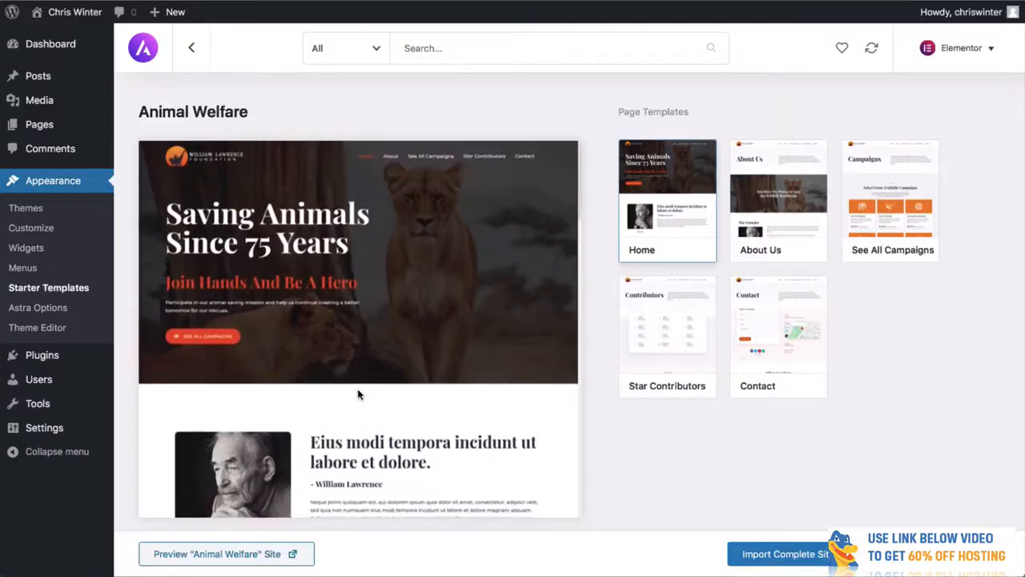
{"action": "scroll", "coordinate": [357, 394], "scroll_direction": "down", "scroll_amount": 10}
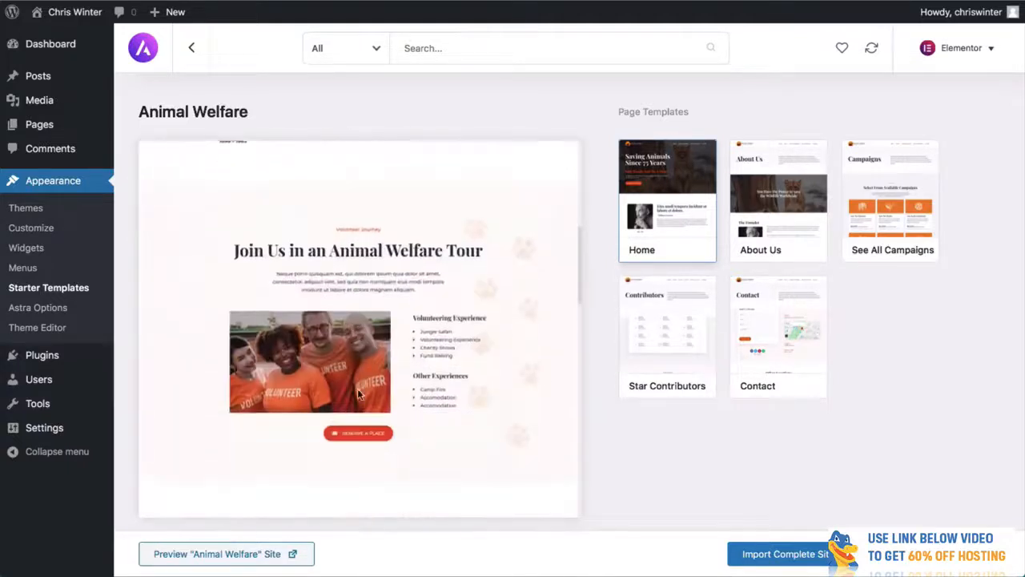
{"action": "scroll", "coordinate": [358, 394], "scroll_direction": "down", "scroll_amount": 8}
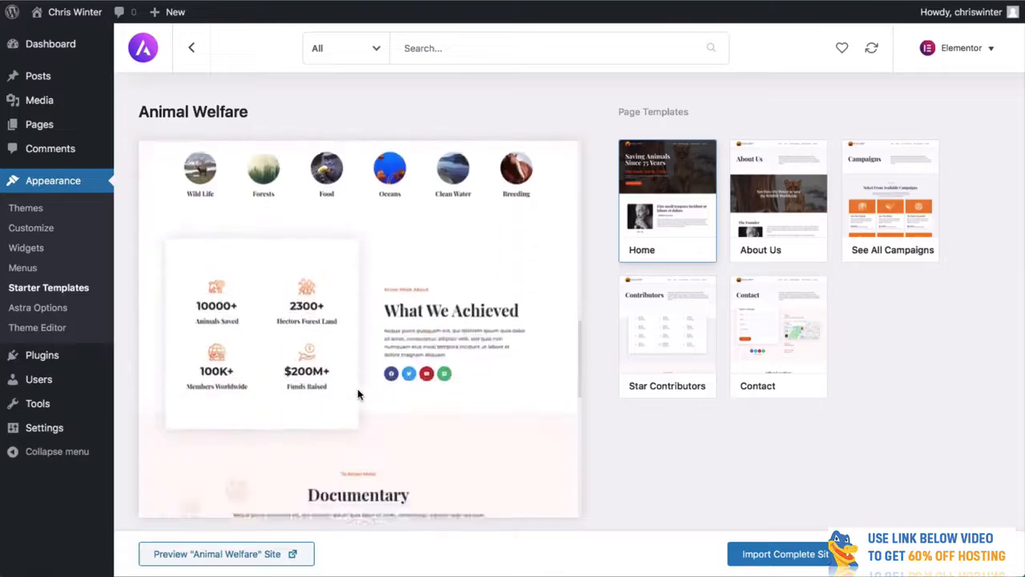
{"action": "scroll", "coordinate": [357, 391], "scroll_direction": "down", "scroll_amount": 2}
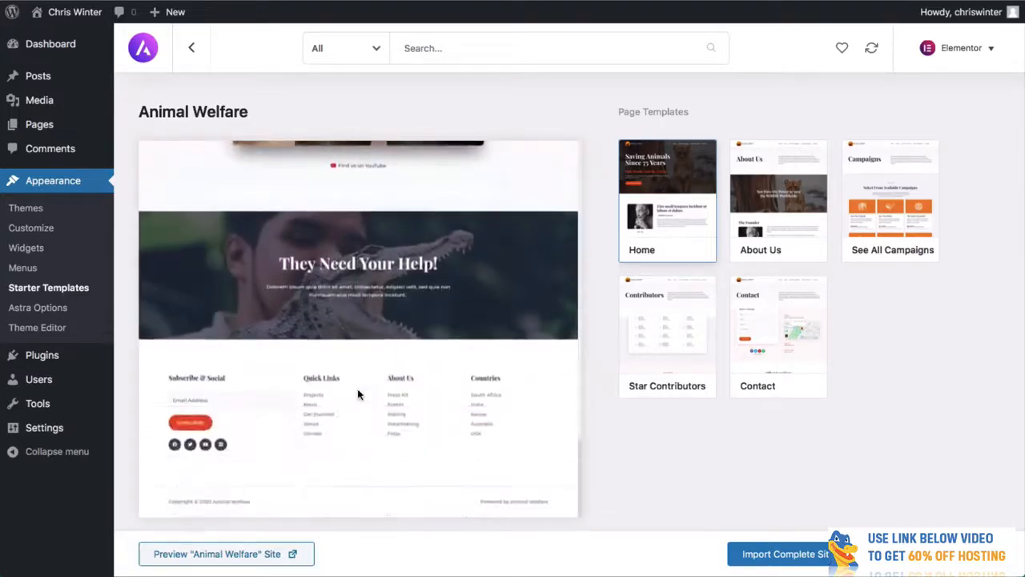
{"action": "scroll", "coordinate": [551, 336], "scroll_direction": "up", "scroll_amount": 10}
{"action": "scroll", "coordinate": [549, 329], "scroll_direction": "up", "scroll_amount": 5}
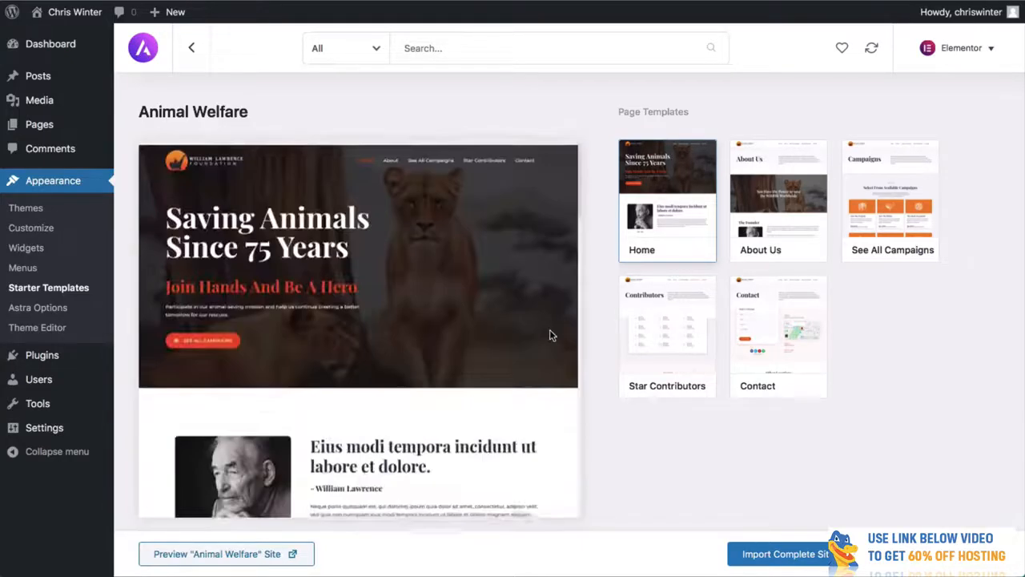
- Preview the Animal Welfare About Us, See All Campaigns, Star Contributors and Contact pages, then go back
{"action": "left_click", "coordinate": [757, 194]}
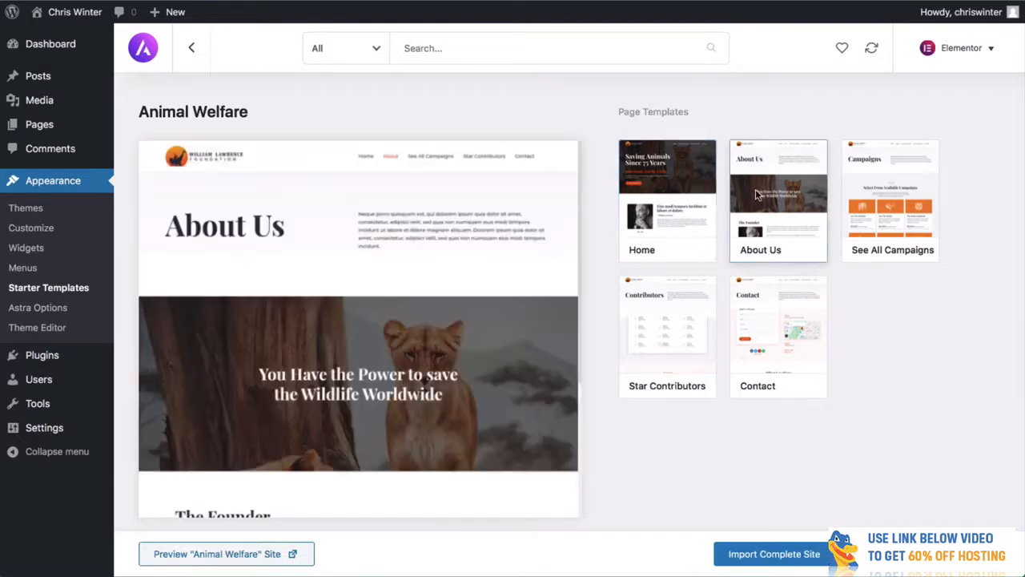
{"action": "scroll", "coordinate": [439, 315], "scroll_direction": "down", "scroll_amount": 5}
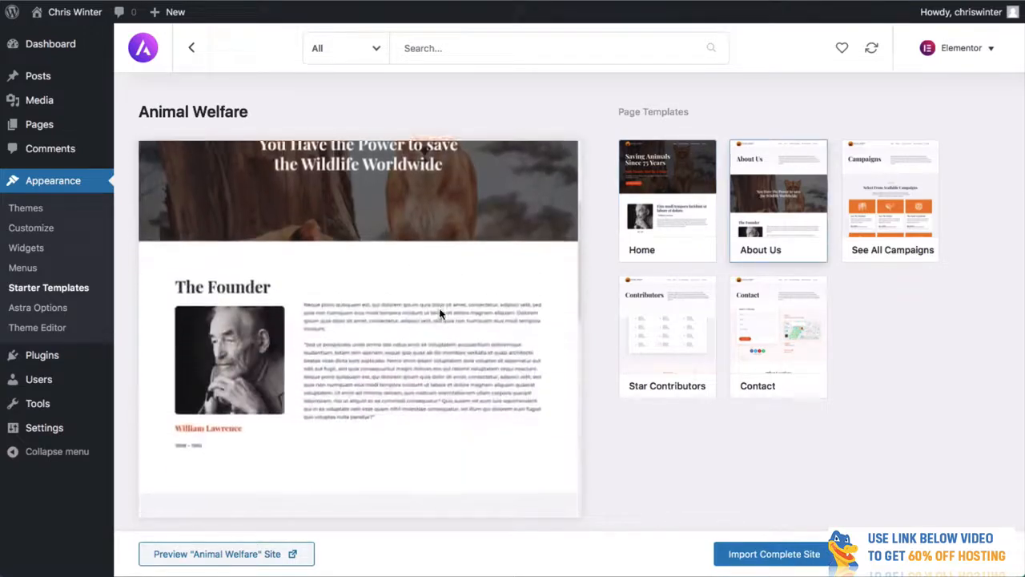
{"action": "left_click", "coordinate": [899, 180]}
{"action": "scroll", "coordinate": [489, 343], "scroll_direction": "down", "scroll_amount": 3}
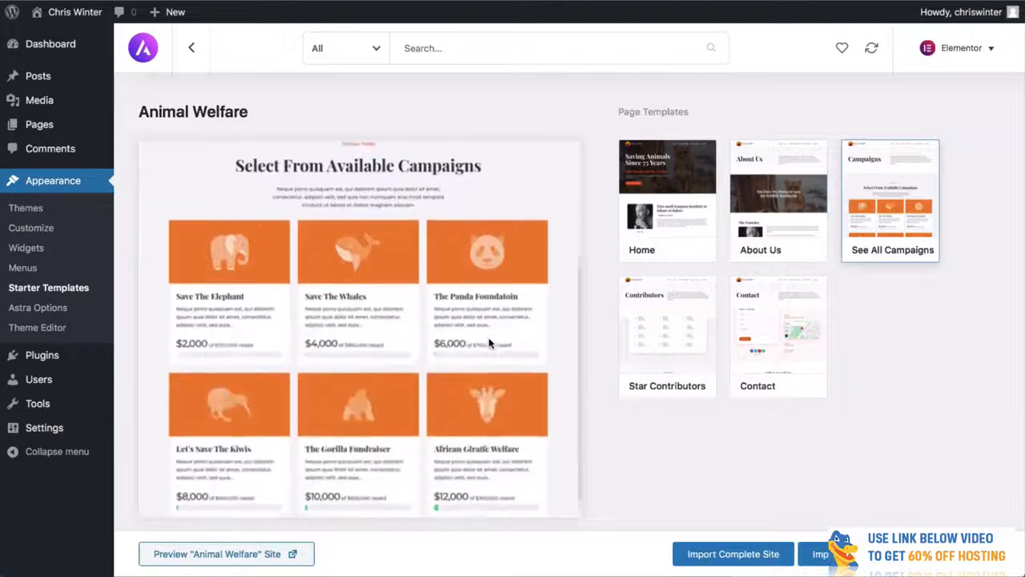
{"action": "left_click", "coordinate": [651, 340]}
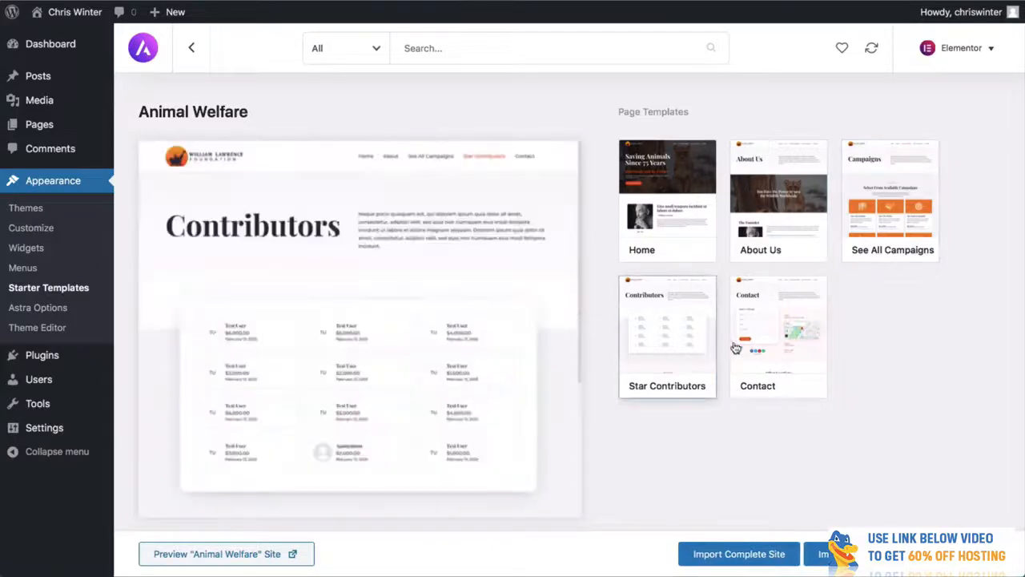
{"action": "left_click", "coordinate": [748, 350]}
{"action": "left_click", "coordinate": [660, 352]}
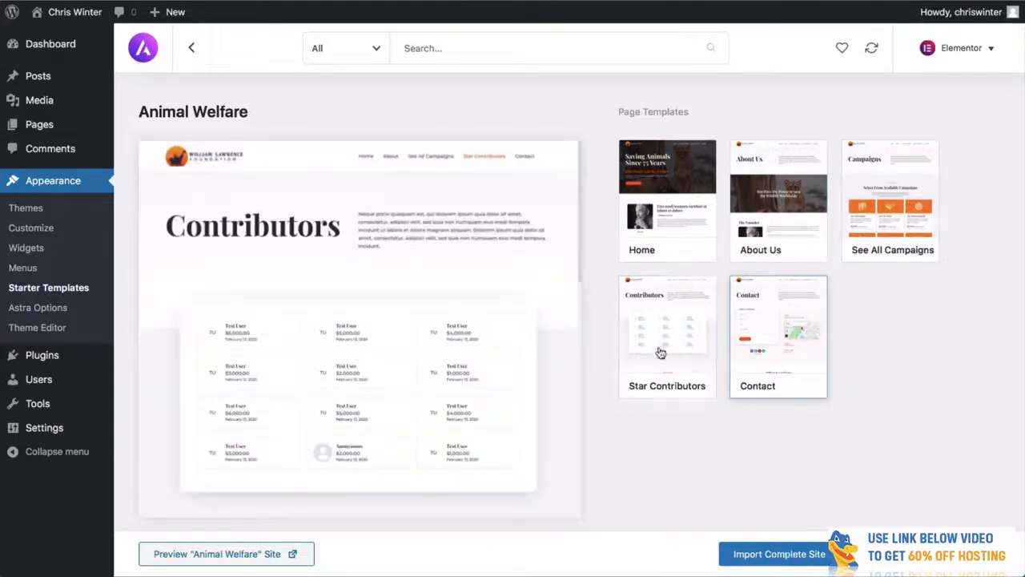
{"action": "left_click", "coordinate": [192, 47]}
- Scroll the templates gallery down to the Sierra Industry card and open it
{"action": "scroll", "coordinate": [352, 353], "scroll_direction": "down", "scroll_amount": 10}
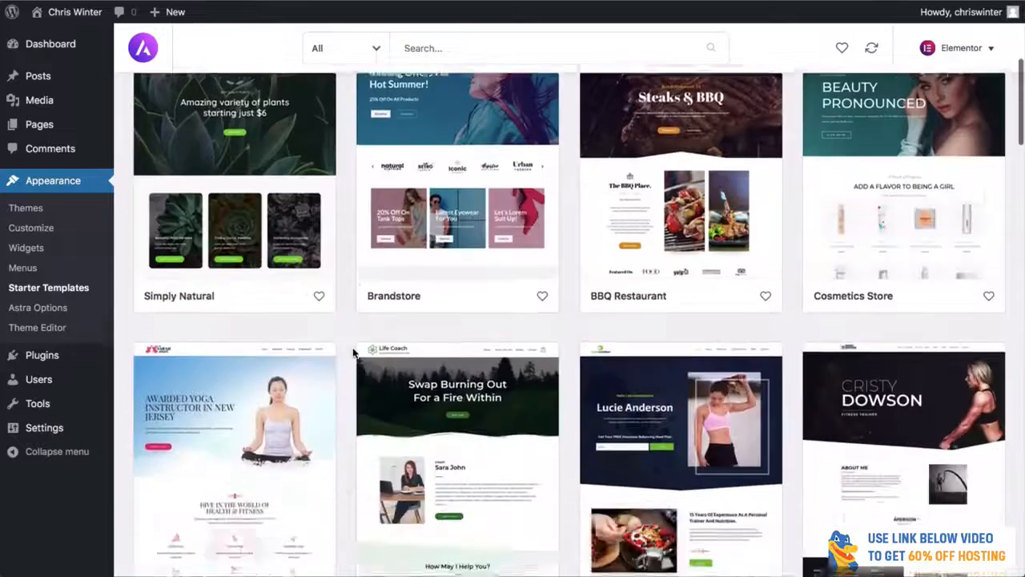
{"action": "scroll", "coordinate": [352, 352], "scroll_direction": "down", "scroll_amount": 15}
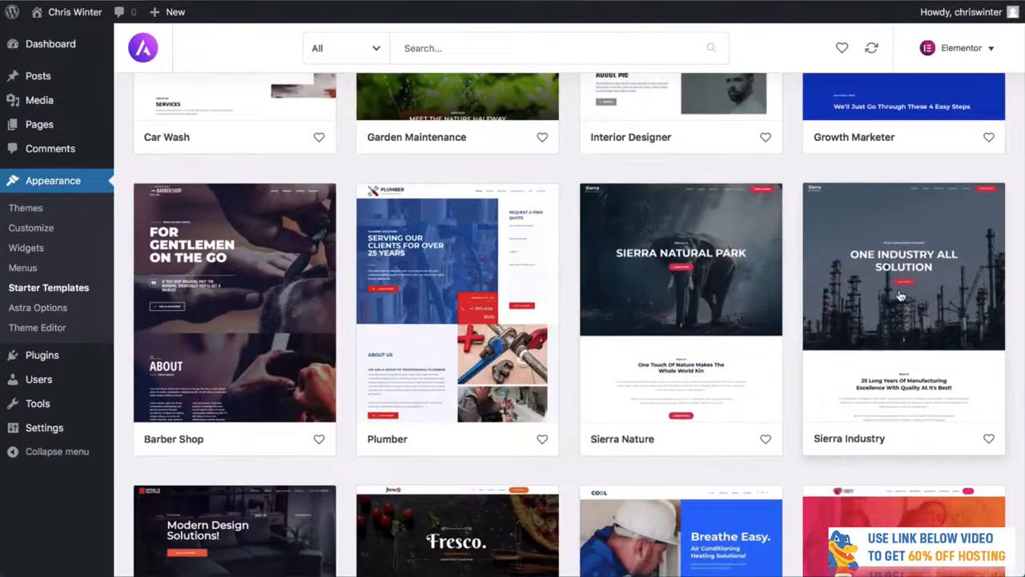
{"action": "left_click", "coordinate": [900, 297]}
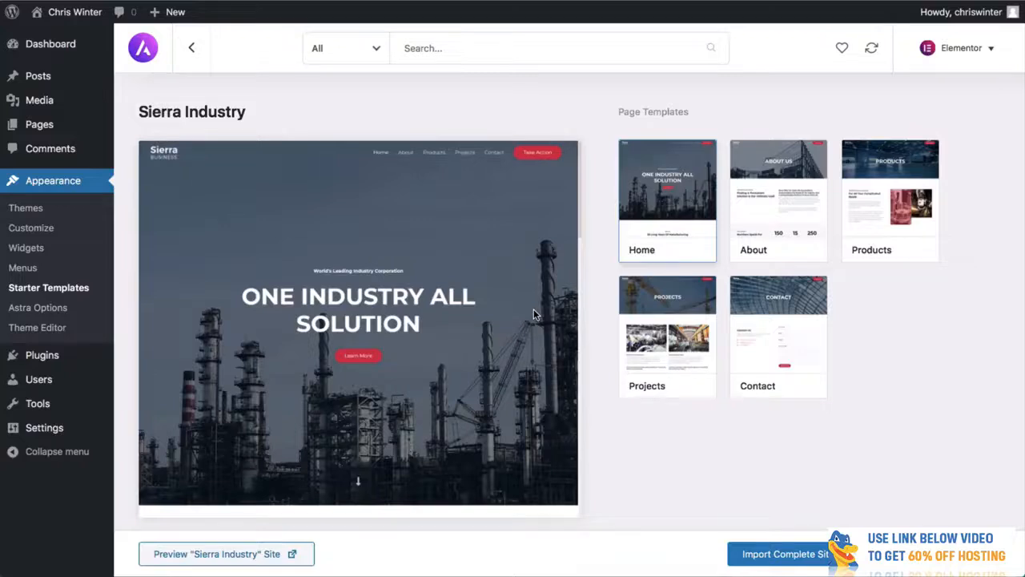
- Preview the Sierra Industry About, Products, Projects and Contact page templates in turn
{"action": "scroll", "coordinate": [533, 309], "scroll_direction": "down", "scroll_amount": 5}
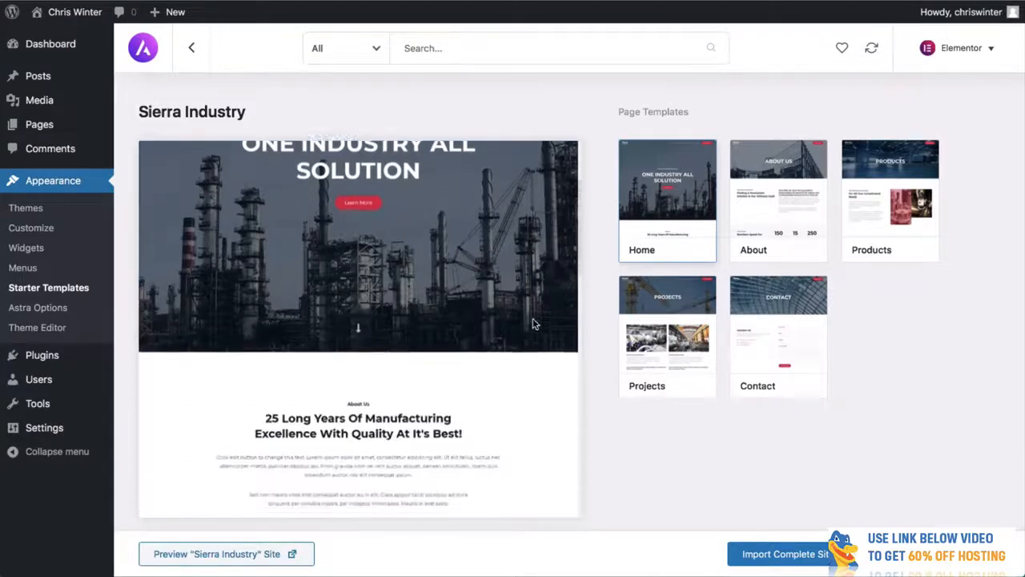
{"action": "scroll", "coordinate": [451, 309], "scroll_direction": "down", "scroll_amount": 2}
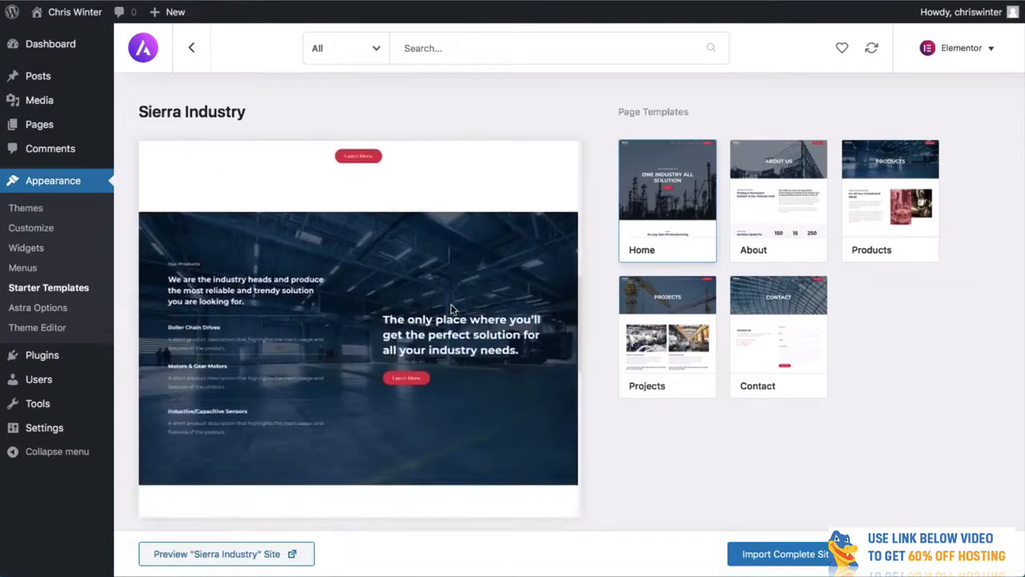
{"action": "scroll", "coordinate": [352, 384], "scroll_direction": "down", "scroll_amount": 6}
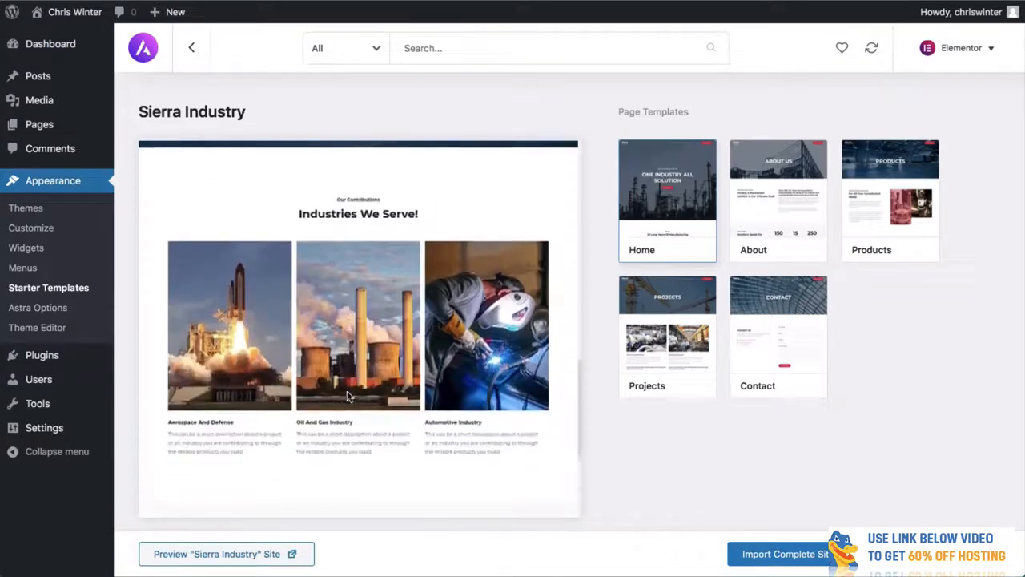
{"action": "scroll", "coordinate": [424, 408], "scroll_direction": "down", "scroll_amount": 3}
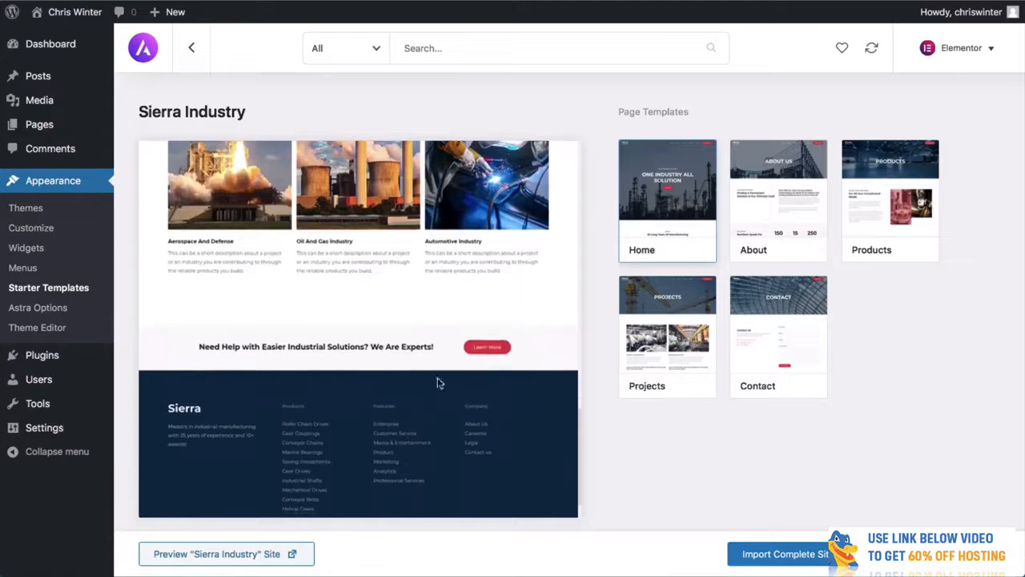
{"action": "left_click", "coordinate": [774, 224]}
{"action": "scroll", "coordinate": [496, 288], "scroll_direction": "down", "scroll_amount": 2}
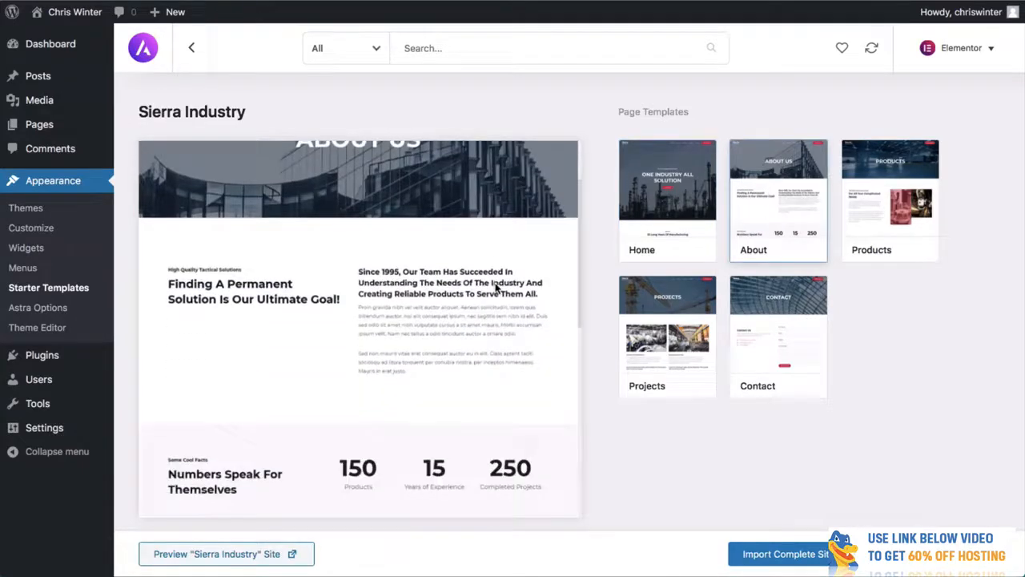
{"action": "left_click", "coordinate": [842, 221]}
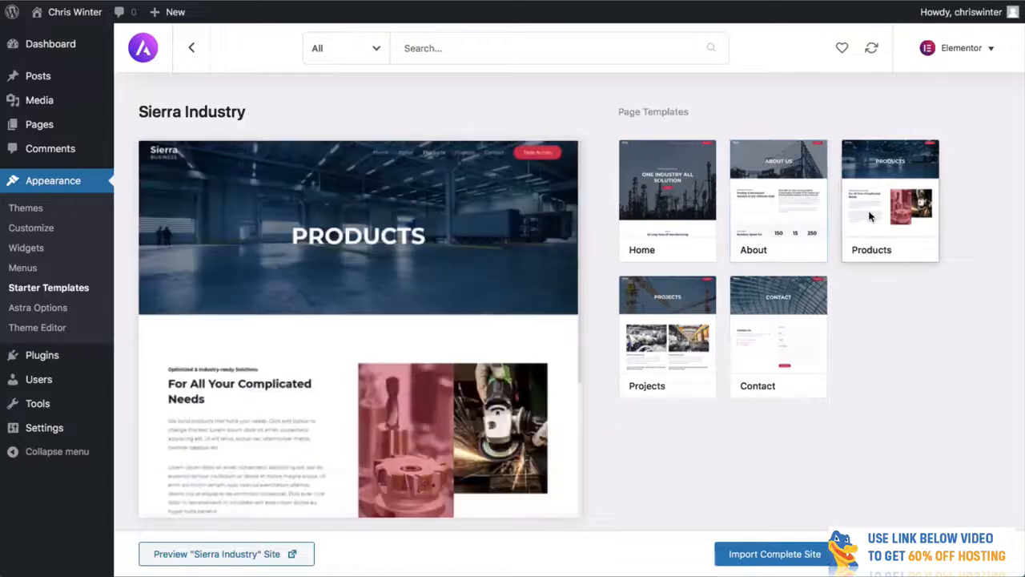
{"action": "scroll", "coordinate": [521, 246], "scroll_direction": "down", "scroll_amount": 3}
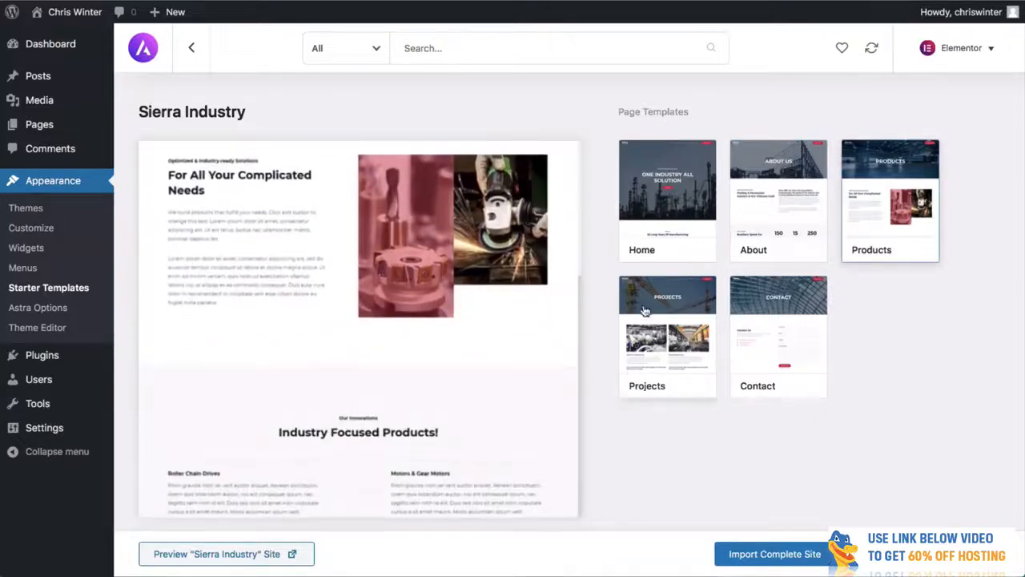
{"action": "left_click", "coordinate": [632, 369]}
{"action": "scroll", "coordinate": [481, 418], "scroll_direction": "down", "scroll_amount": 3}
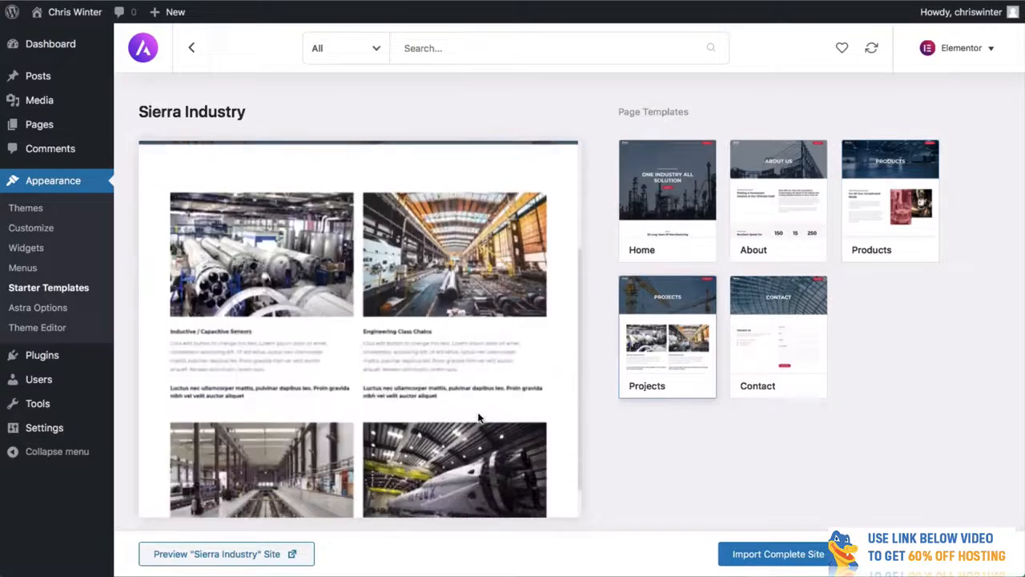
{"action": "left_click", "coordinate": [757, 357]}
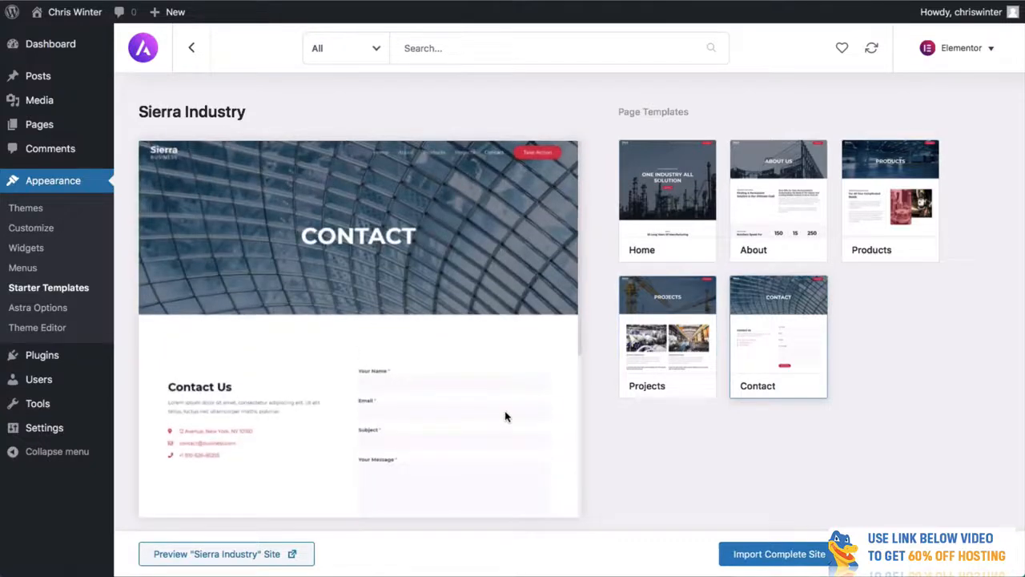
- Import the complete Sierra Industry site, deleting the previously imported site, then view it
{"action": "left_click", "coordinate": [766, 555]}
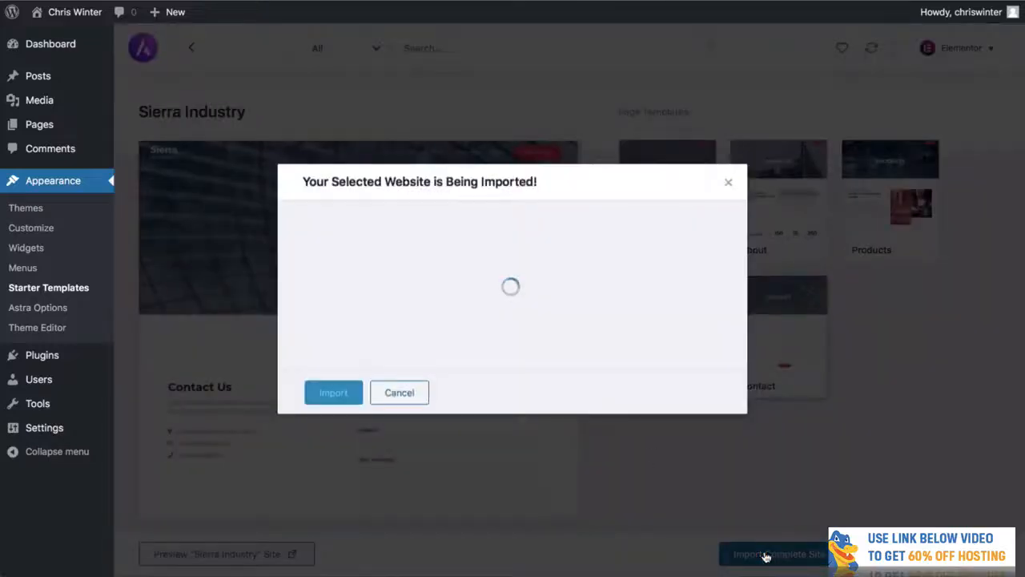
{"action": "left_click", "coordinate": [316, 238]}
{"action": "left_click", "coordinate": [334, 393]}
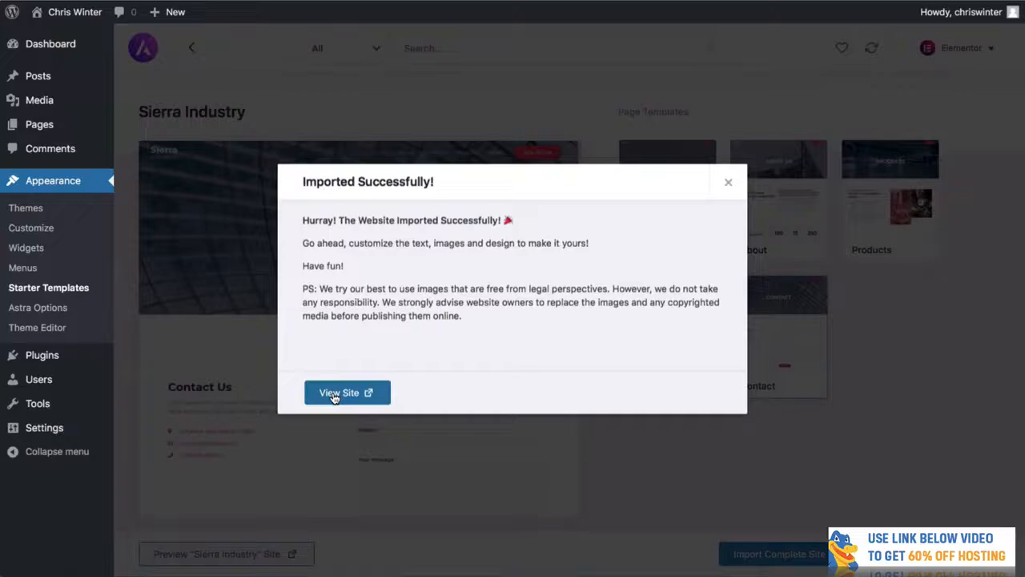
{"action": "left_click", "coordinate": [336, 394]}
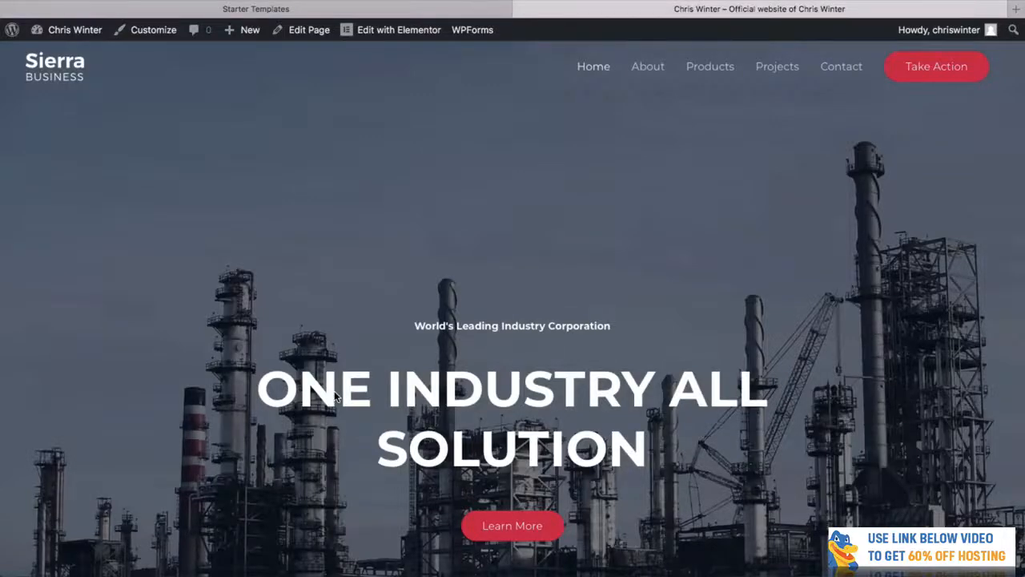
{"action": "scroll", "coordinate": [572, 278], "scroll_direction": "down", "scroll_amount": 5}
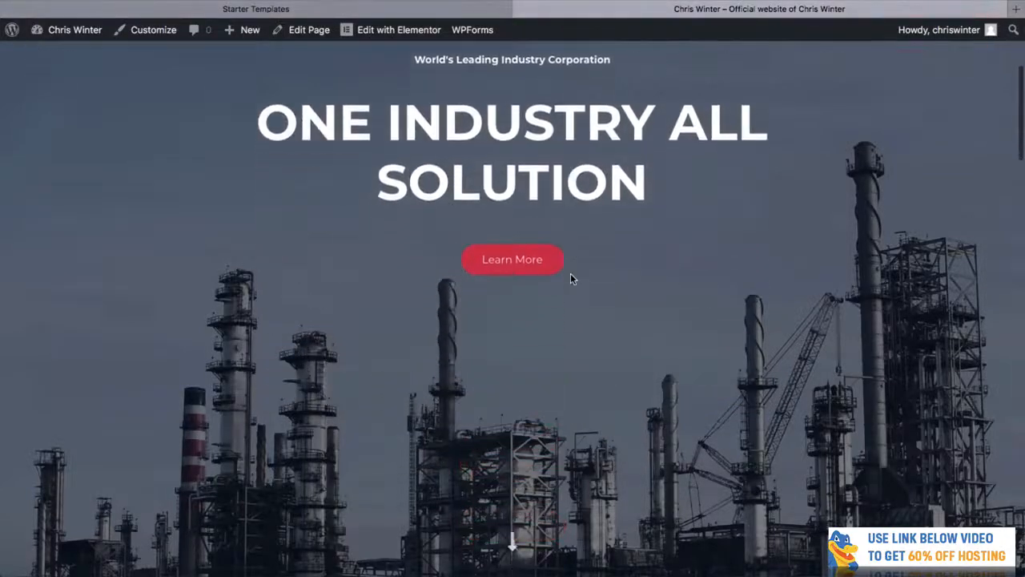
{"action": "scroll", "coordinate": [571, 278], "scroll_direction": "up", "scroll_amount": 5}
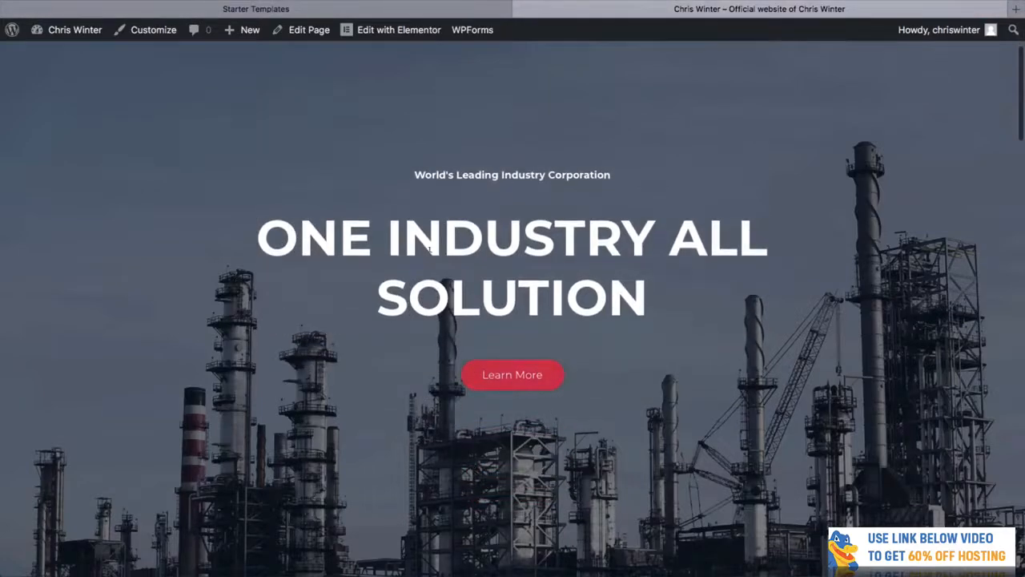
{"action": "scroll", "coordinate": [538, 329], "scroll_direction": "down", "scroll_amount": 6}
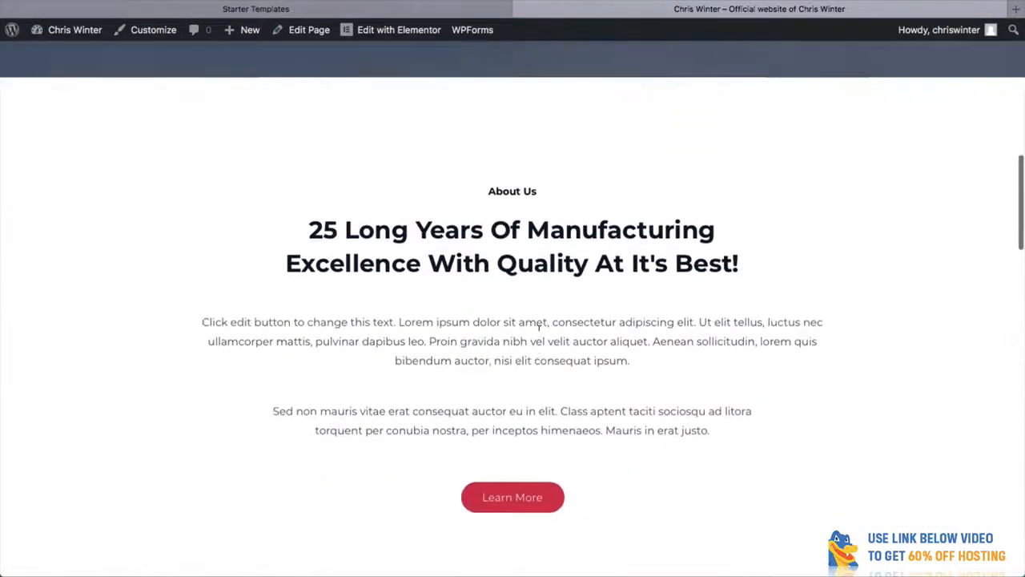
{"action": "scroll", "coordinate": [538, 329], "scroll_direction": "down", "scroll_amount": 5}
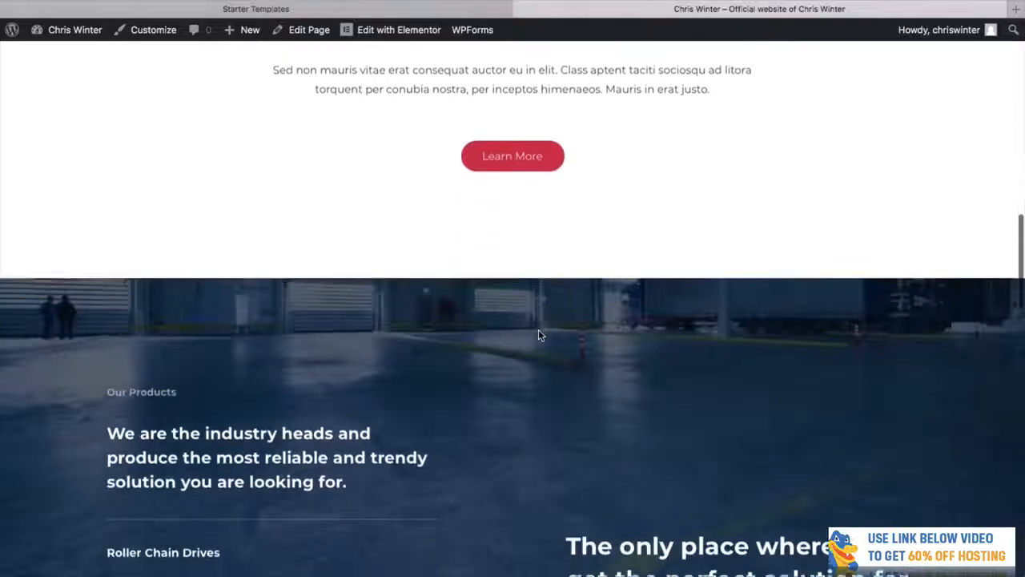
{"action": "scroll", "coordinate": [538, 335], "scroll_direction": "up", "scroll_amount": 8}
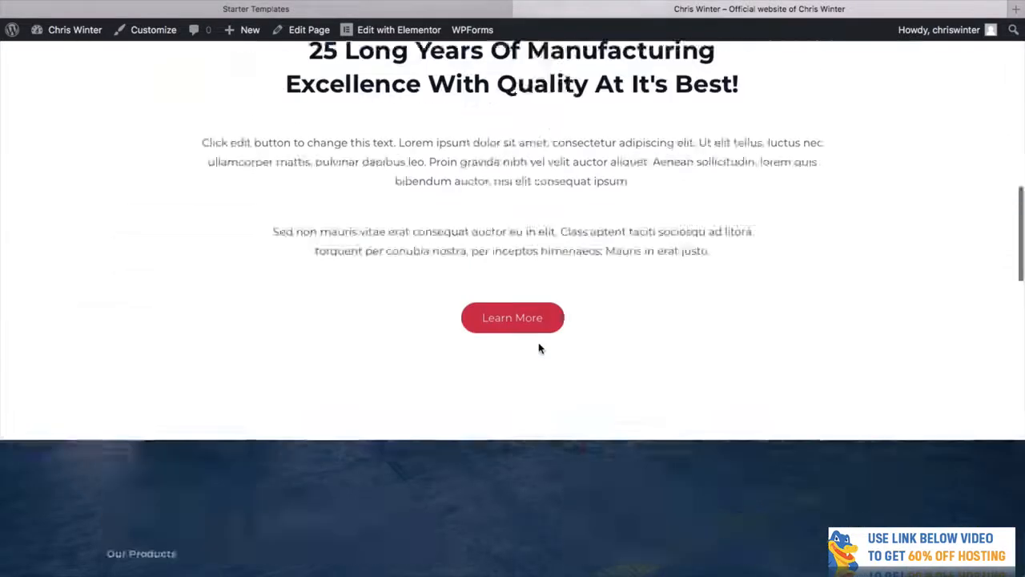
{"action": "scroll", "coordinate": [538, 344], "scroll_direction": "up", "scroll_amount": 5}
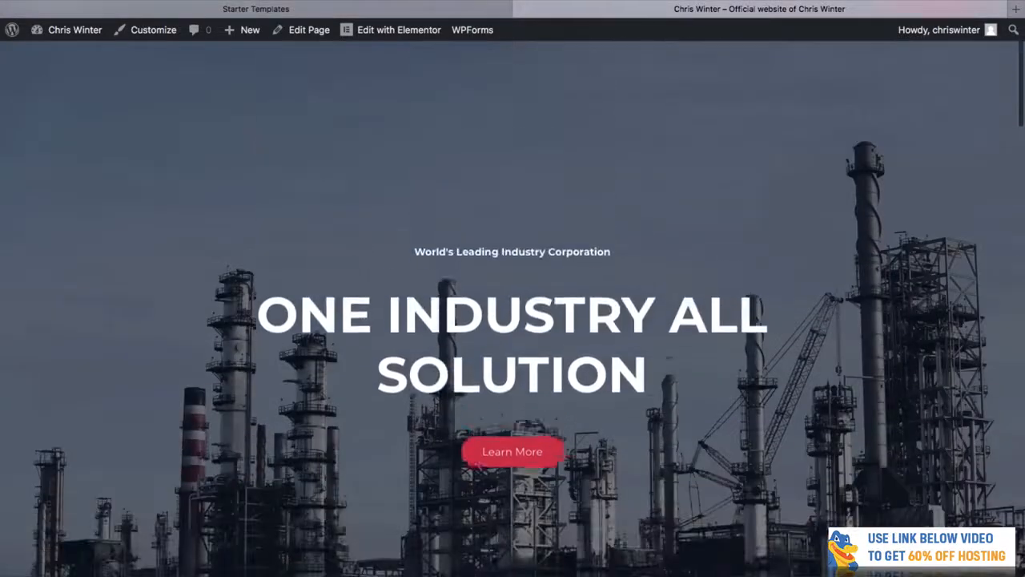
{"action": "scroll", "coordinate": [538, 344], "scroll_direction": "up", "scroll_amount": 1}
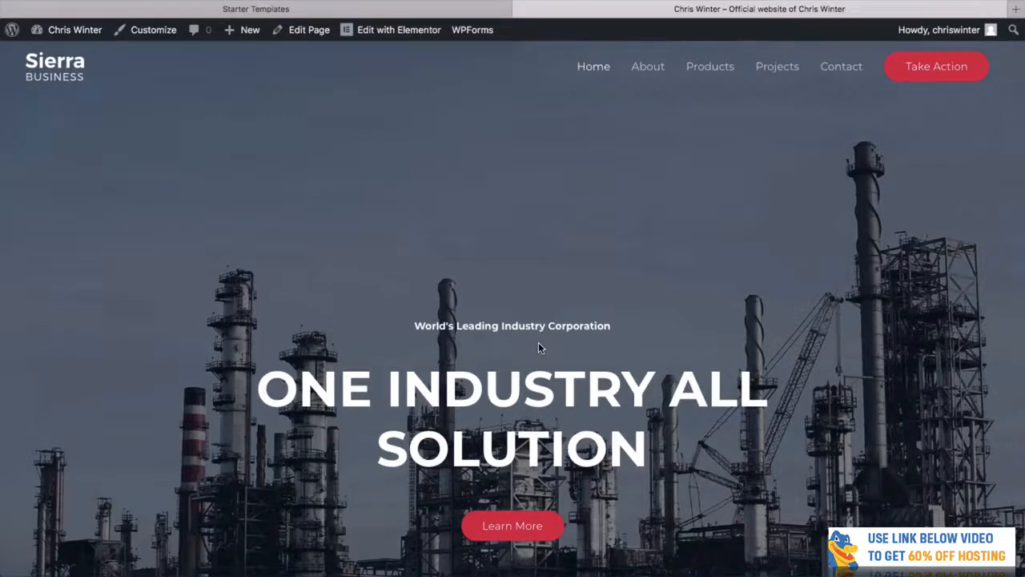
{"action": "scroll", "coordinate": [538, 345], "scroll_direction": "down", "scroll_amount": 7}
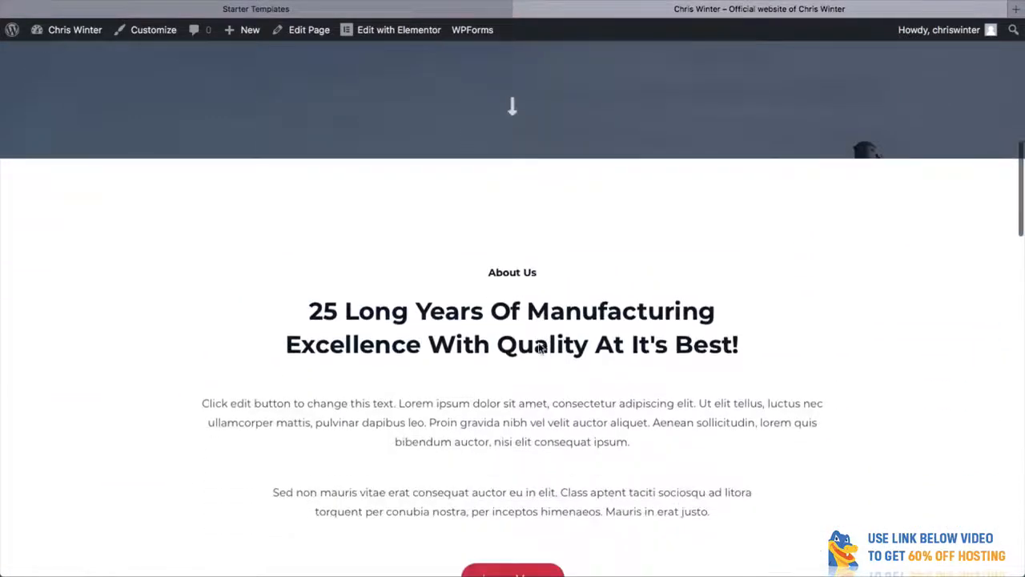
{"action": "scroll", "coordinate": [538, 342], "scroll_direction": "down", "scroll_amount": 2}
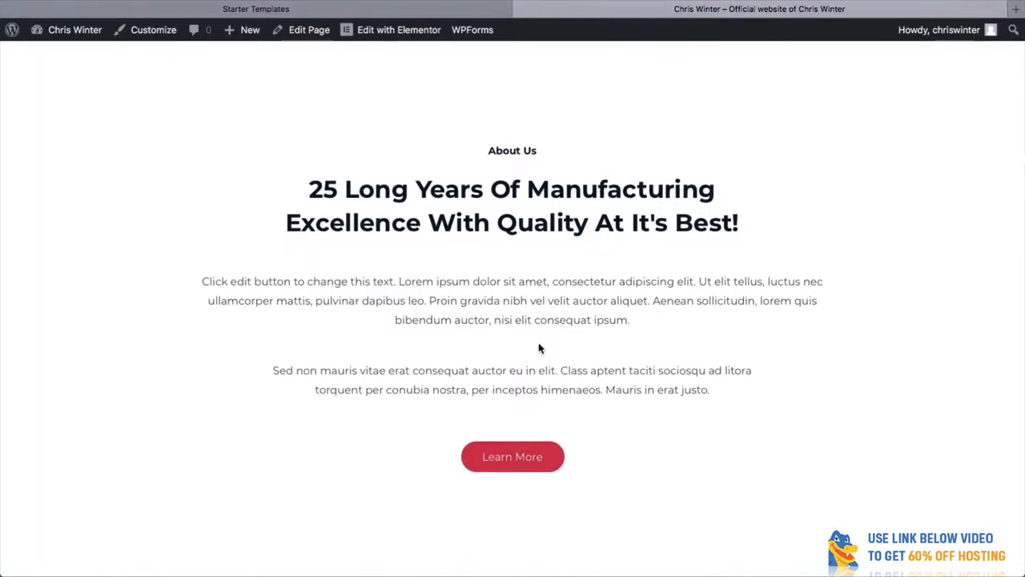
{"action": "scroll", "coordinate": [538, 348], "scroll_direction": "down", "scroll_amount": 6}
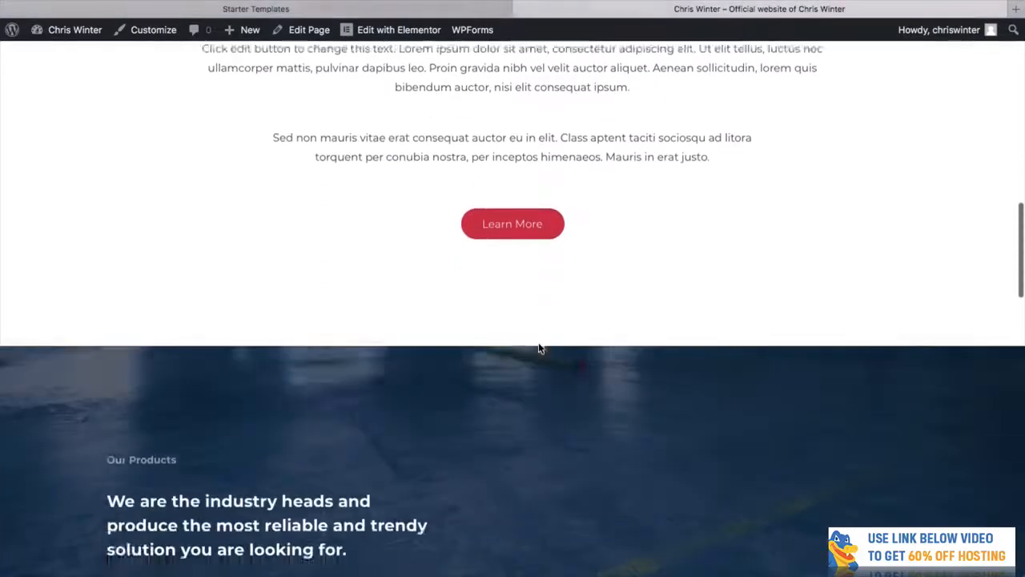
{"action": "scroll", "coordinate": [538, 348], "scroll_direction": "down", "scroll_amount": 2}
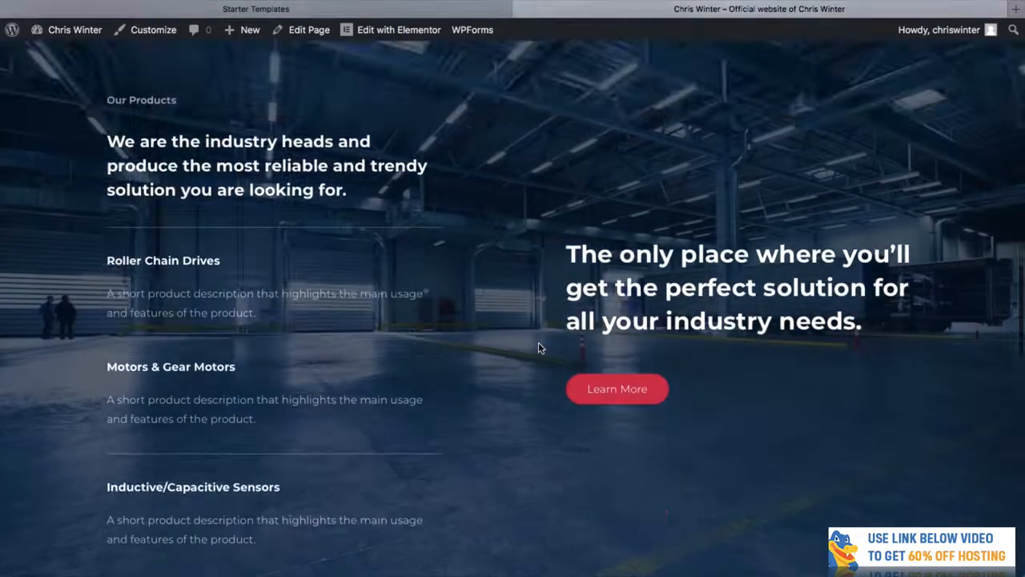
{"action": "scroll", "coordinate": [538, 347], "scroll_direction": "down", "scroll_amount": 1}
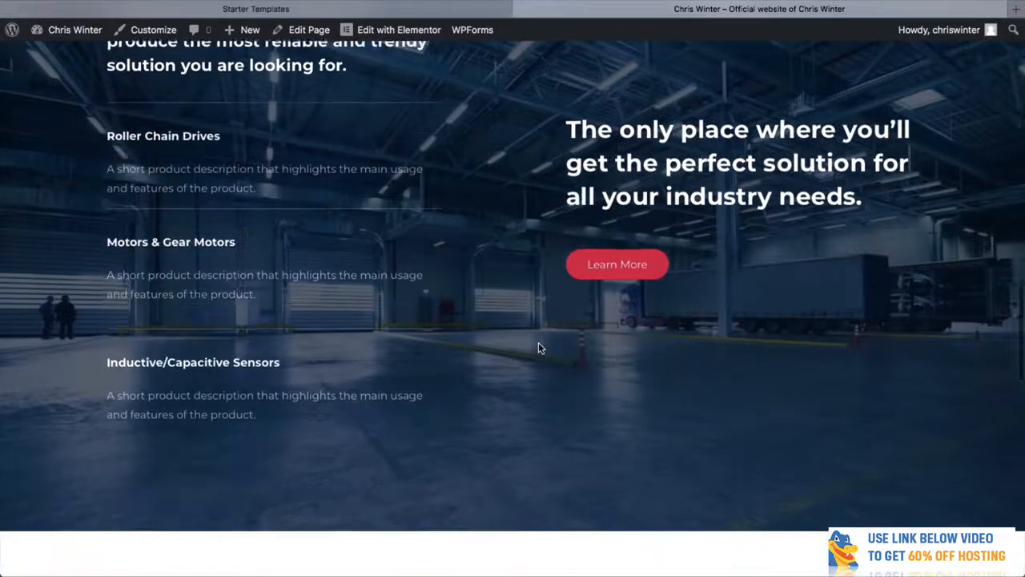
{"action": "scroll", "coordinate": [538, 348], "scroll_direction": "down", "scroll_amount": 3}
{"action": "scroll", "coordinate": [538, 347], "scroll_direction": "down", "scroll_amount": 4}
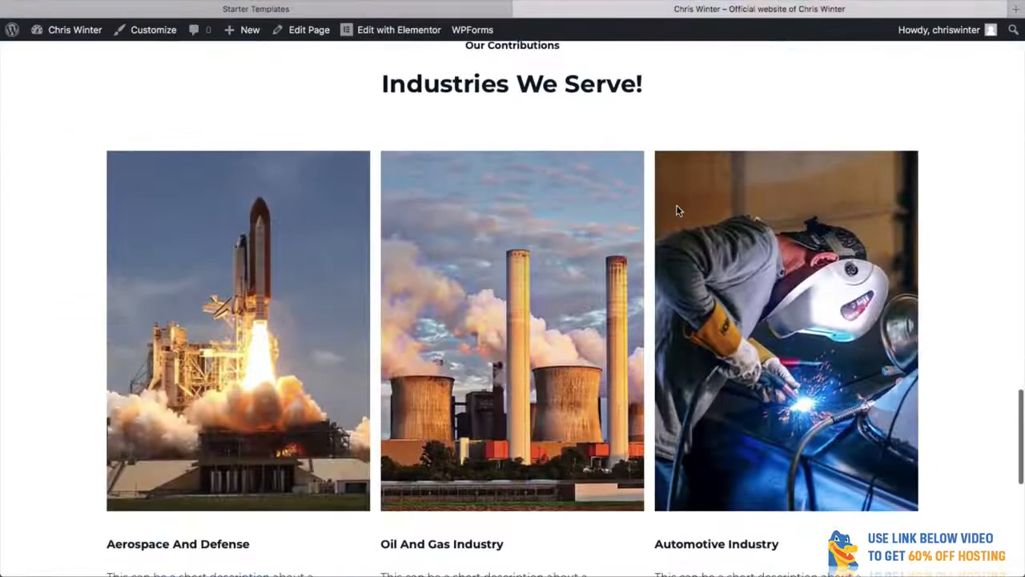
{"action": "scroll", "coordinate": [678, 212], "scroll_direction": "up", "scroll_amount": 15}
{"action": "scroll", "coordinate": [678, 216], "scroll_direction": "up", "scroll_amount": 8}
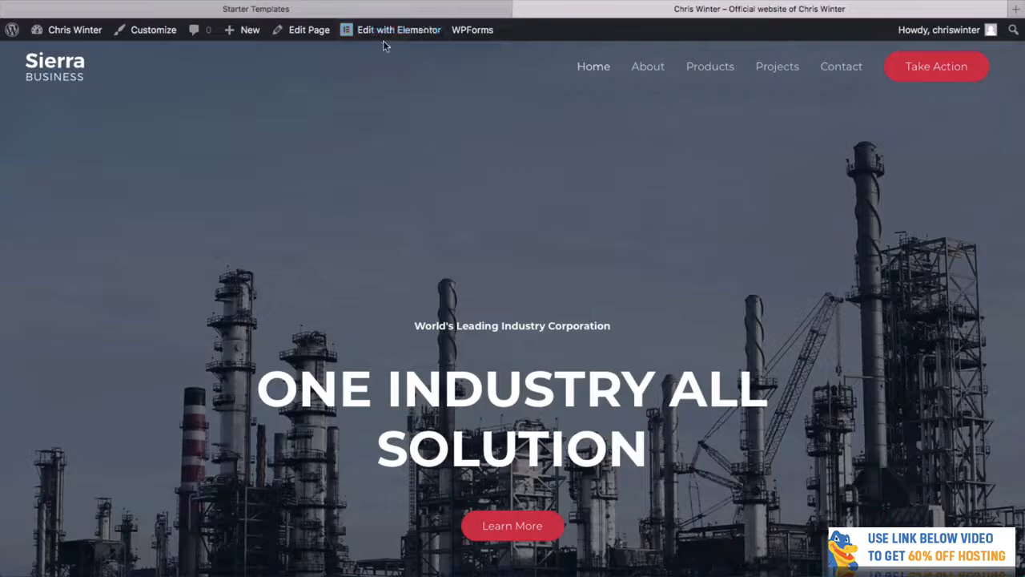
- Open the home page in Elementor's editor and start erasing the 'One Industry All Solution' headline
{"action": "mouse_move", "coordinate": [385, 42]}
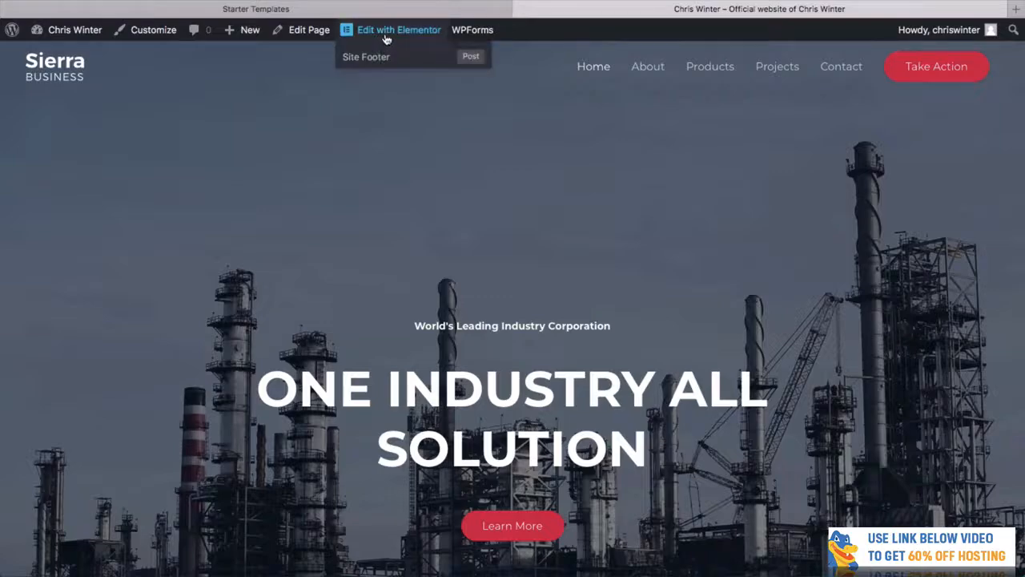
{"action": "left_click", "coordinate": [386, 32]}
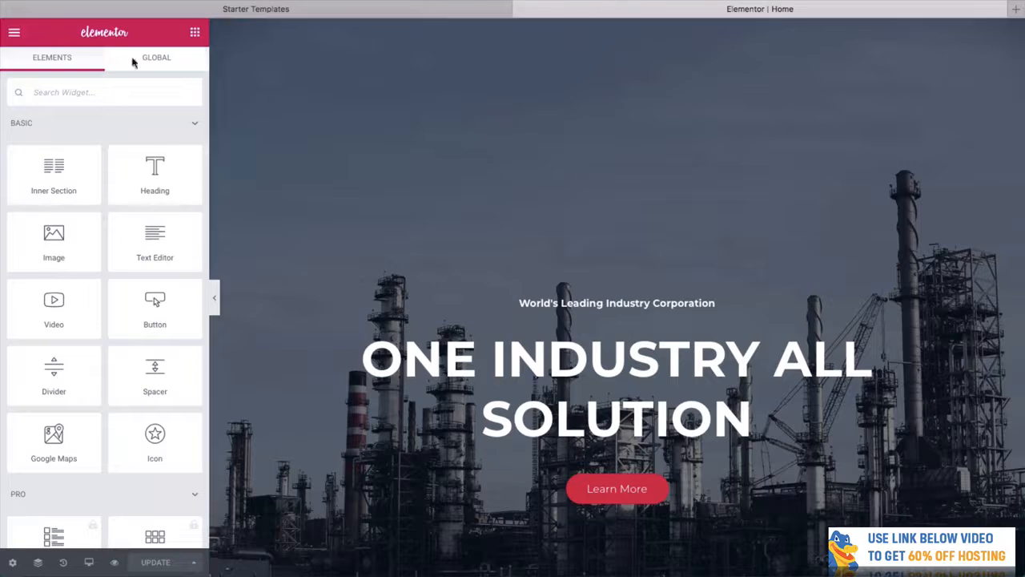
{"action": "left_click", "coordinate": [213, 300]}
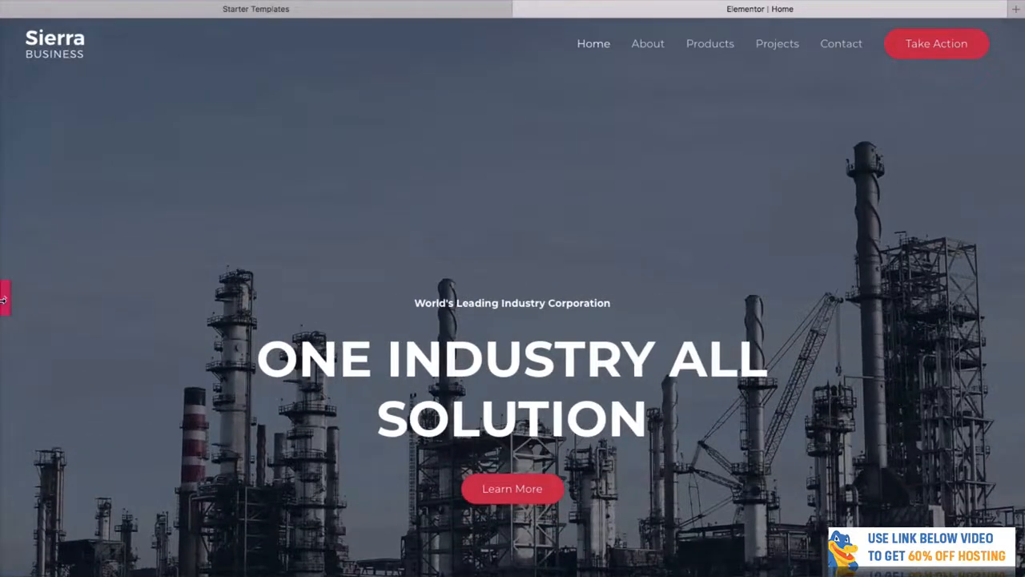
{"action": "left_click", "coordinate": [7, 297]}
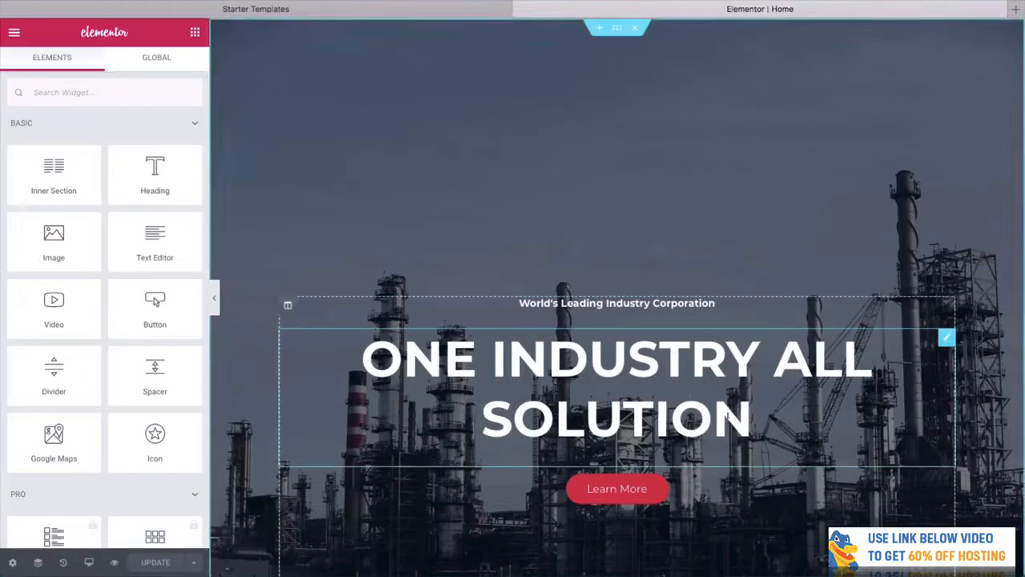
{"action": "left_click", "coordinate": [749, 411]}
{"action": "key", "text": "BackSpace"}
{"action": "key", "text": "BackSpace"}
{"action": "key", "text": "BackSpace"}
{"action": "key", "text": "BackSpace"}
{"action": "key", "text": "BackSpace"}
{"action": "key", "text": "BackSpace"}
{"action": "key", "text": "BackSpace"}
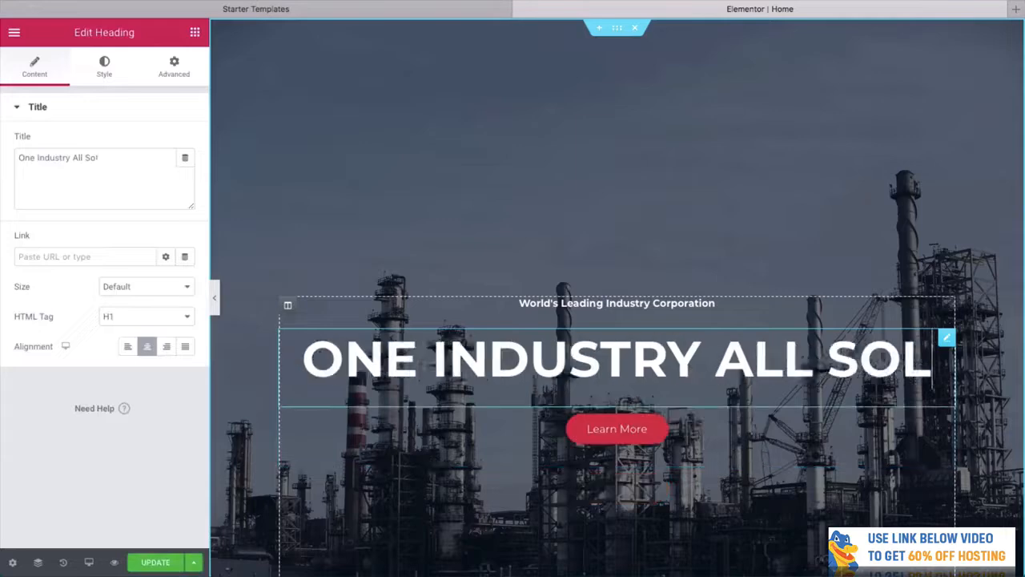
- Replace the hero headline with 'BARBER BROTHERS'
{"action": "key", "text": "BackSpace"}
{"action": "key", "text": "BackSpace"}
{"action": "key", "text": "BackSpace"}
{"action": "key", "text": "BackSpace"}
{"action": "key", "text": "BackSpace"}
{"action": "key", "text": "BackSpace"}
{"action": "key", "text": "BackSpace"}
{"action": "key", "text": "BackSpace"}
{"action": "key", "text": "BackSpace"}
{"action": "key", "text": "BackSpace"}
{"action": "key", "text": "BackSpace"}
{"action": "key", "text": "BackSpace"}
{"action": "key", "text": "BackSpace"}
{"action": "key", "text": "BackSpace"}
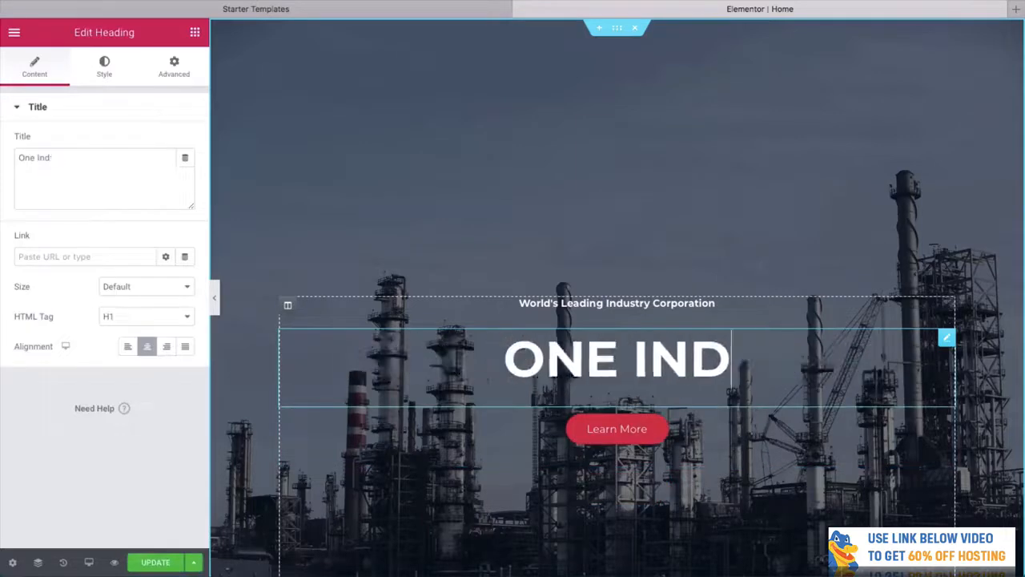
{"action": "key", "text": "BackSpace"}
{"action": "key", "text": "BackSpace"}
{"action": "key", "text": "BackSpace"}
{"action": "key", "text": "BackSpace"}
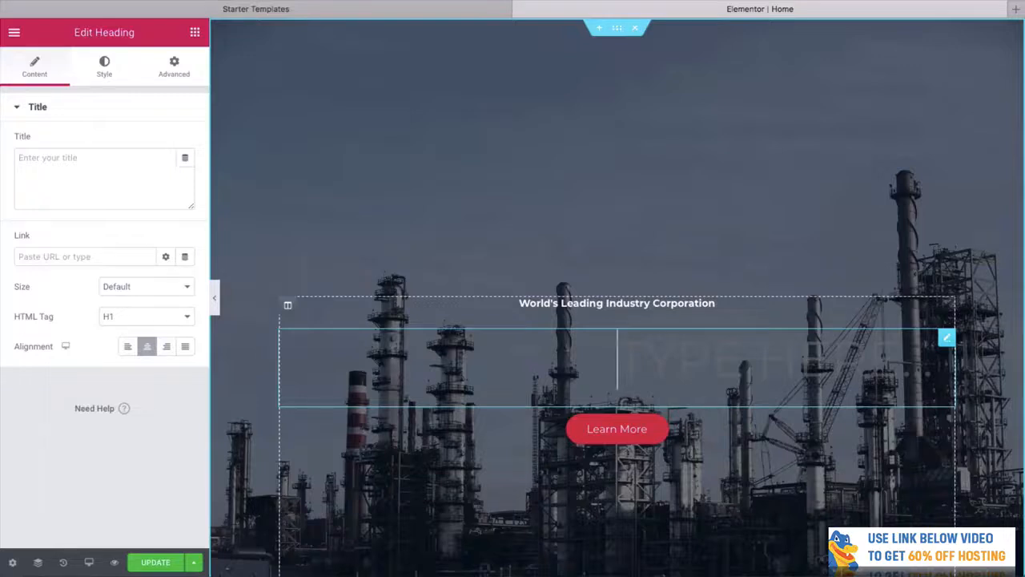
{"action": "type", "text": "BARBE"}
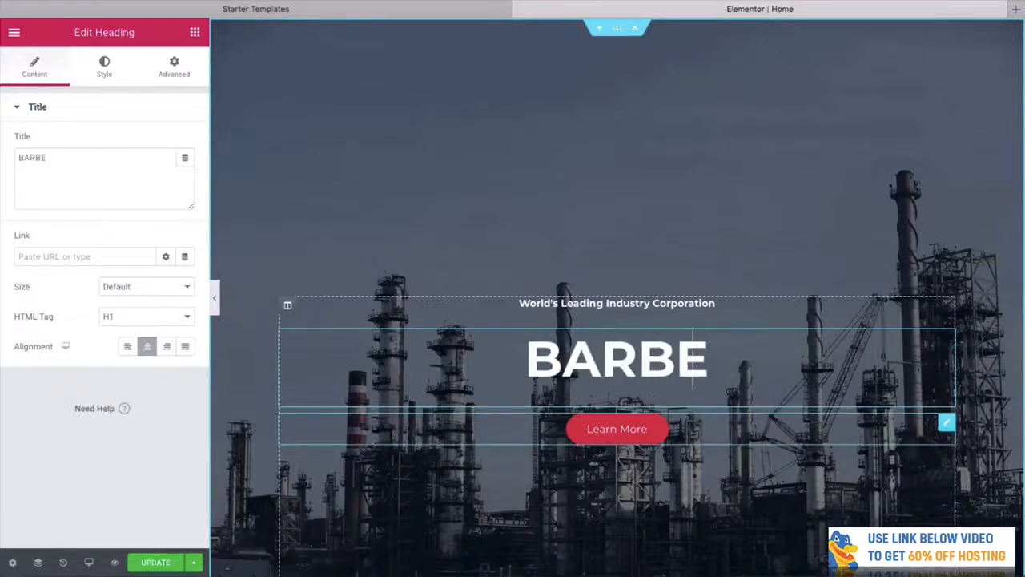
{"action": "type", "text": "R BROTHERS"}
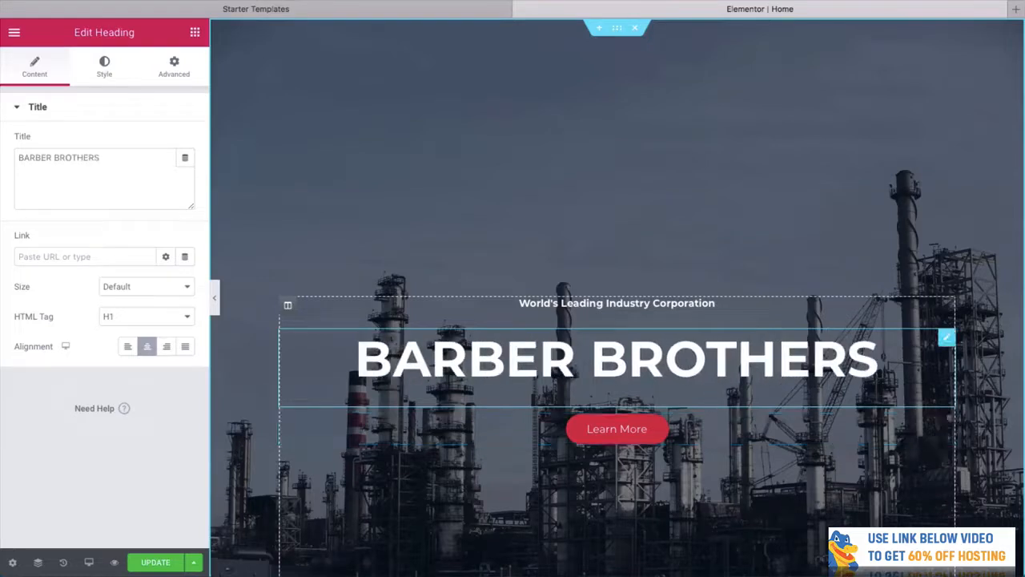
- Change the subtitle above the headline to 'Welcome to'
{"action": "triple_click", "coordinate": [616, 303]}
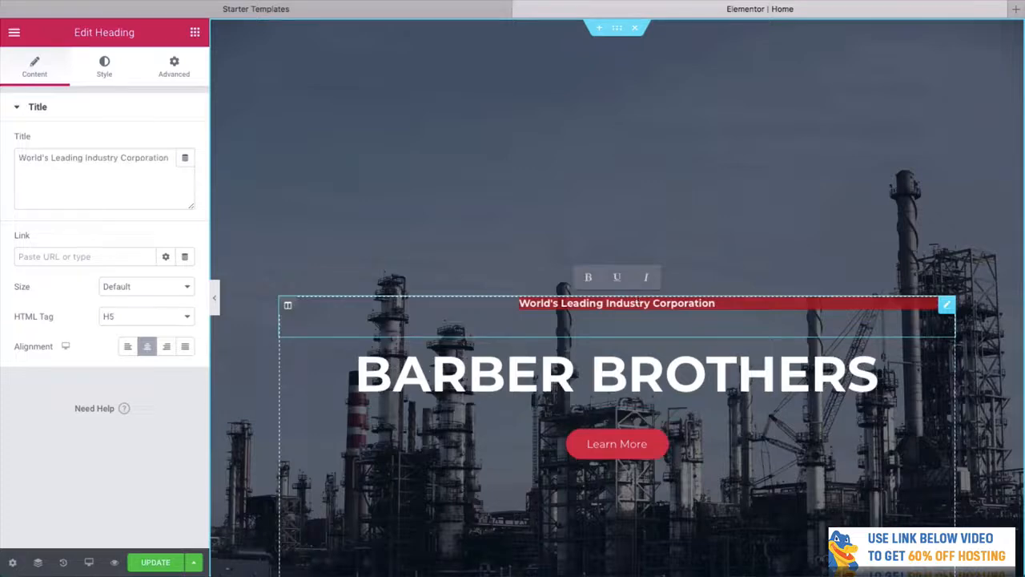
{"action": "key", "text": "BackSpace"}
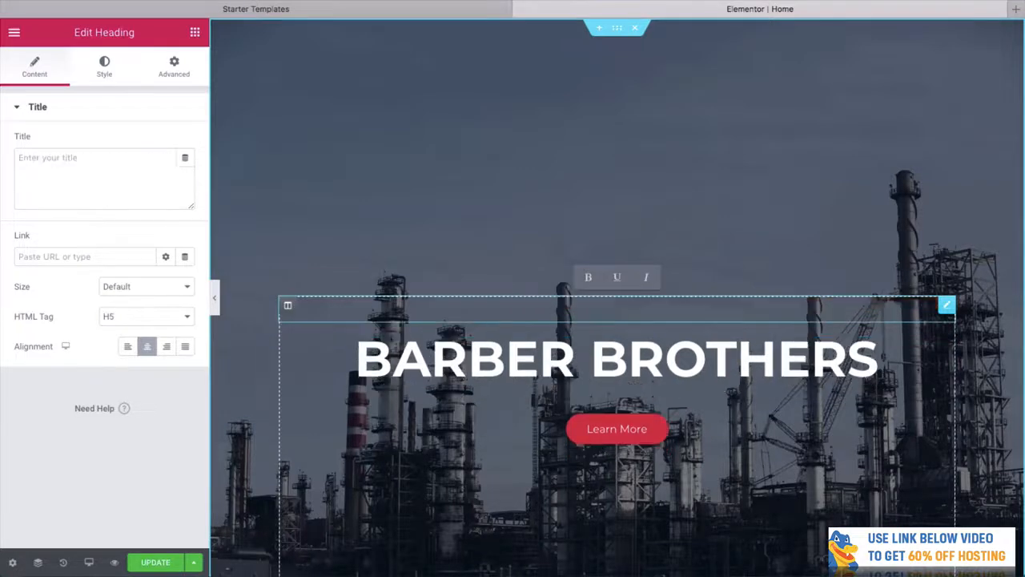
{"action": "type", "text": "Welcome to"}
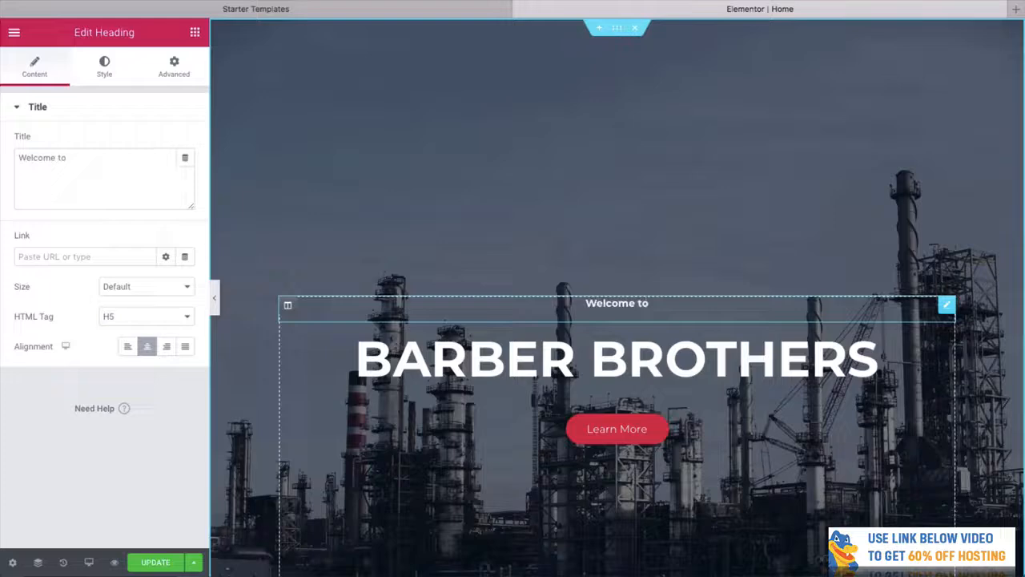
- Change the hero button's text from 'Learn More' to 'See Our Packages'
{"action": "left_click", "coordinate": [625, 436]}
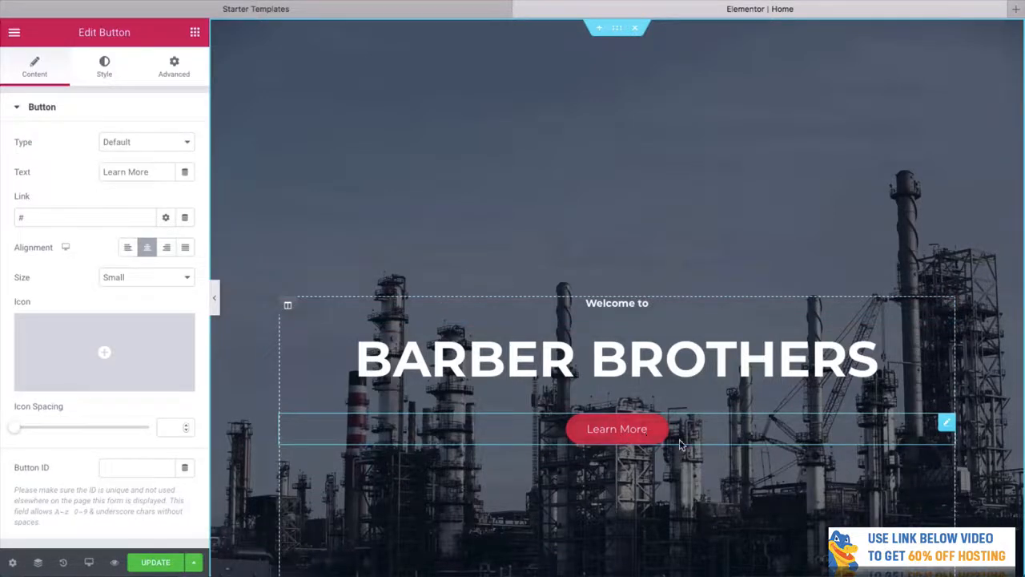
{"action": "key", "text": "BackSpace"}
{"action": "key", "text": "BackSpace"}
{"action": "key", "text": "BackSpace"}
{"action": "key", "text": "BackSpace"}
{"action": "key", "text": "BackSpace"}
{"action": "key", "text": "BackSpace"}
{"action": "key", "text": "BackSpace"}
{"action": "key", "text": "BackSpace"}
{"action": "key", "text": "BackSpace"}
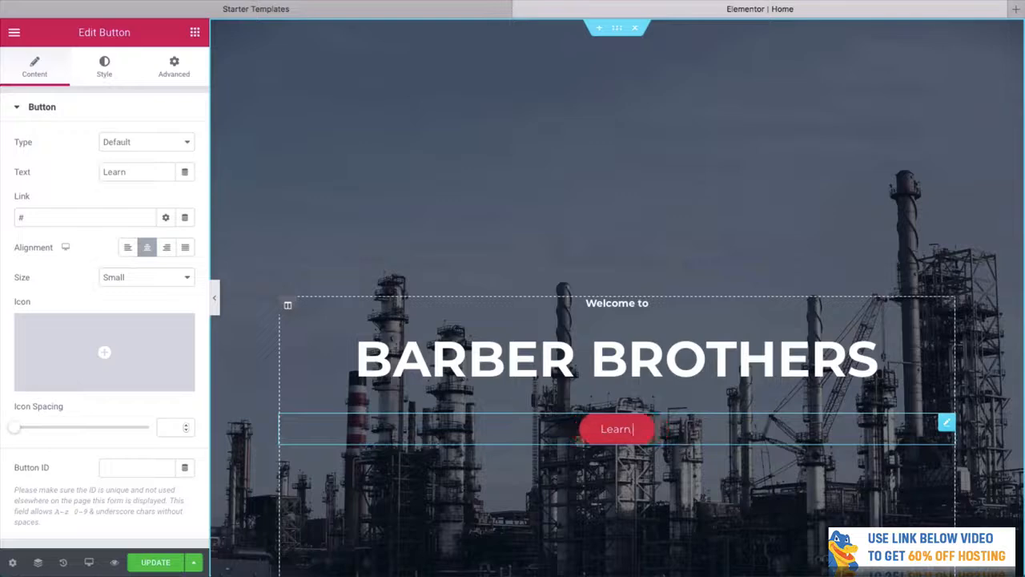
{"action": "key", "text": "BackSpace"}
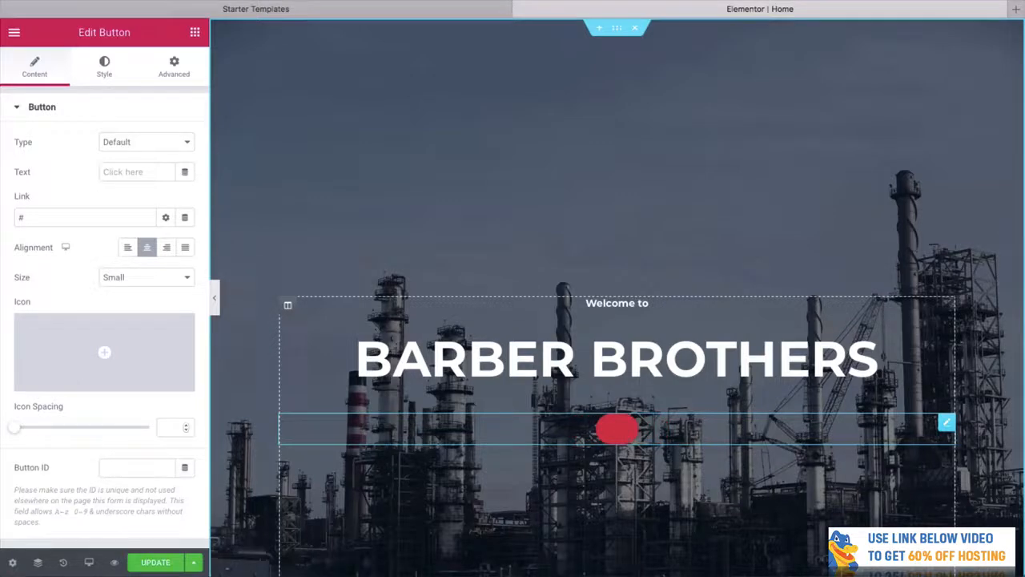
{"action": "type", "text": "See Our"}
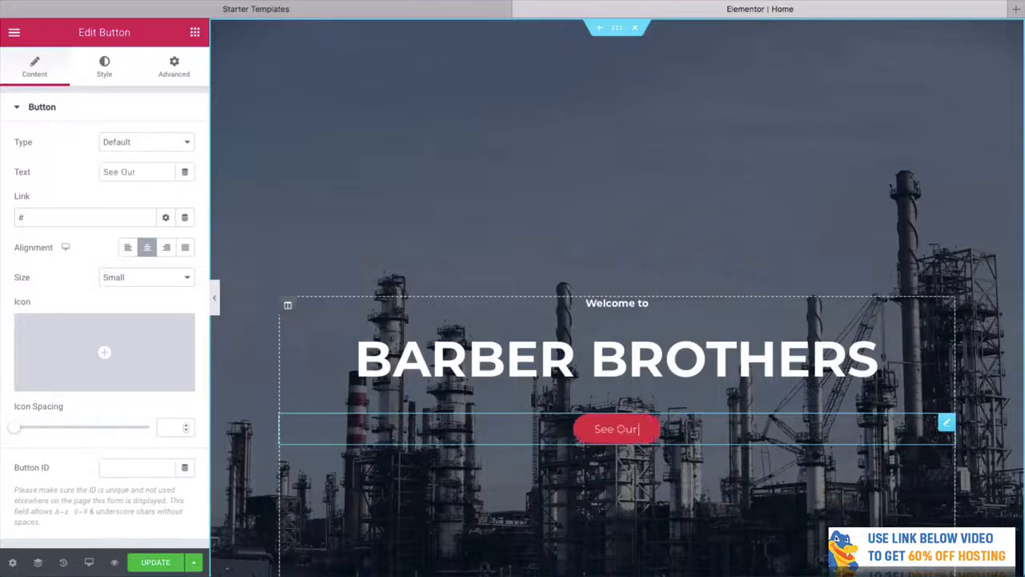
{"action": "type", "text": " Packages"}
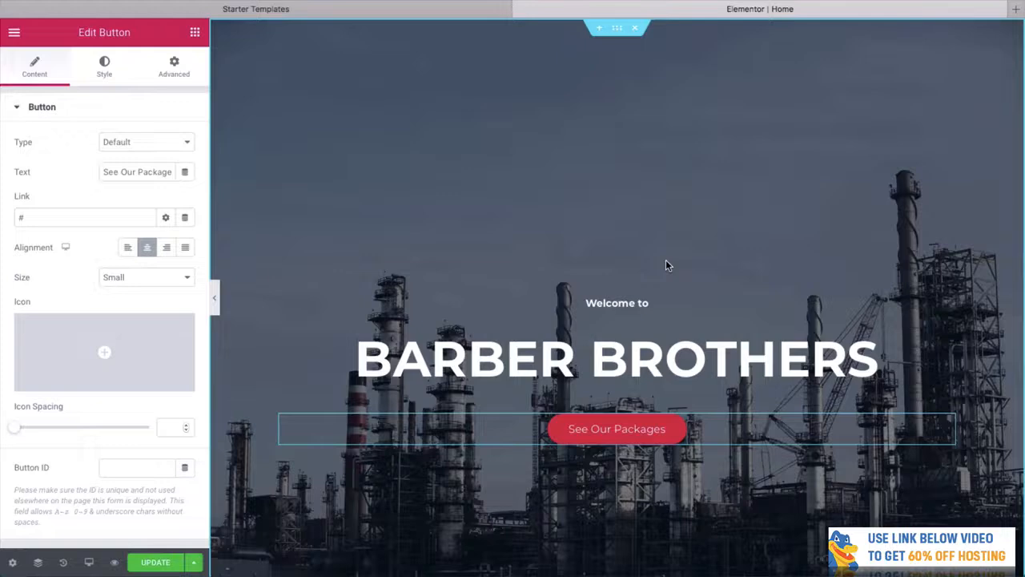
{"action": "scroll", "coordinate": [665, 261], "scroll_direction": "down", "scroll_amount": 2}
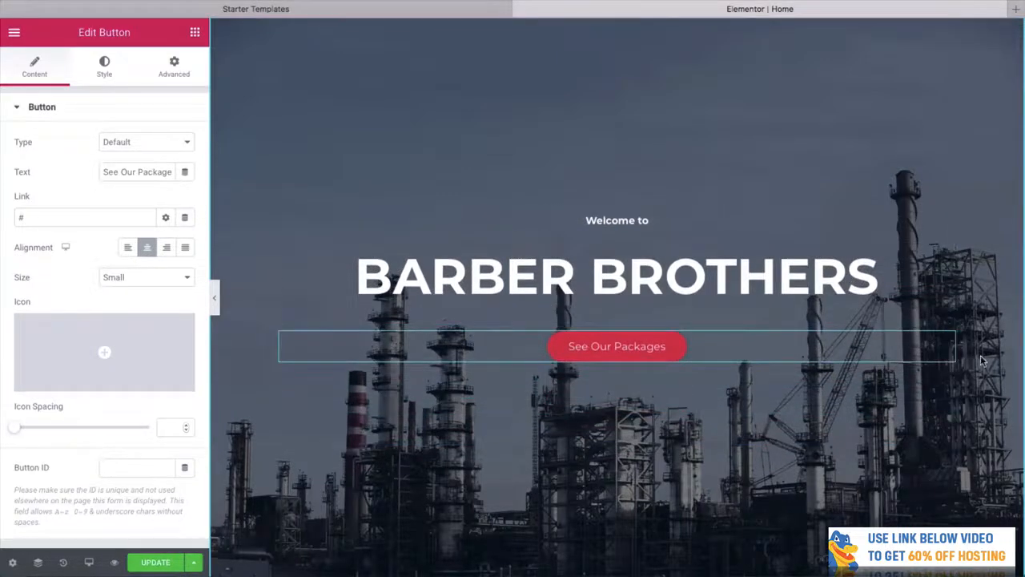
{"action": "scroll", "coordinate": [981, 365], "scroll_direction": "down", "scroll_amount": 1}
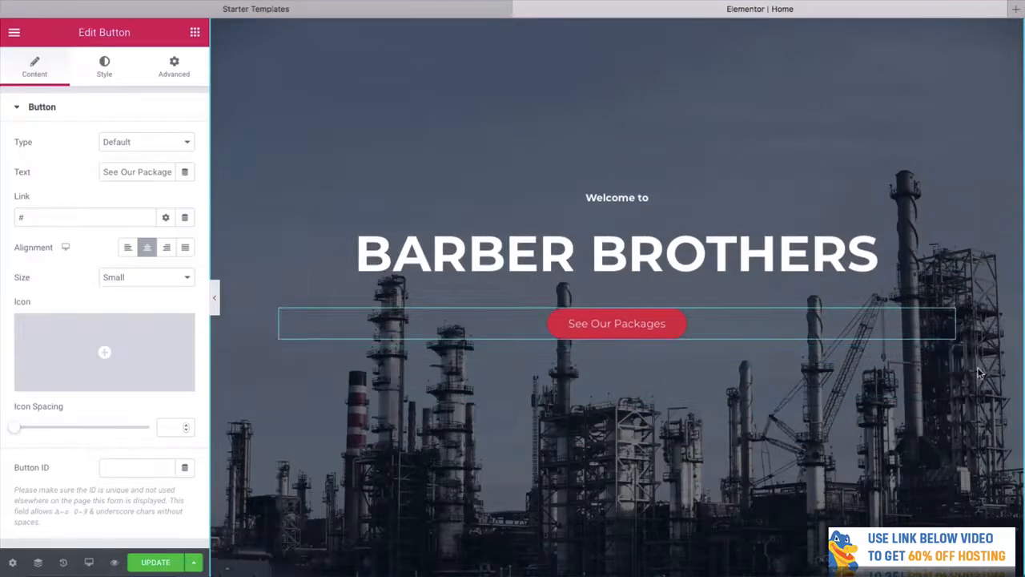
{"action": "scroll", "coordinate": [879, 288], "scroll_direction": "up", "scroll_amount": 3}
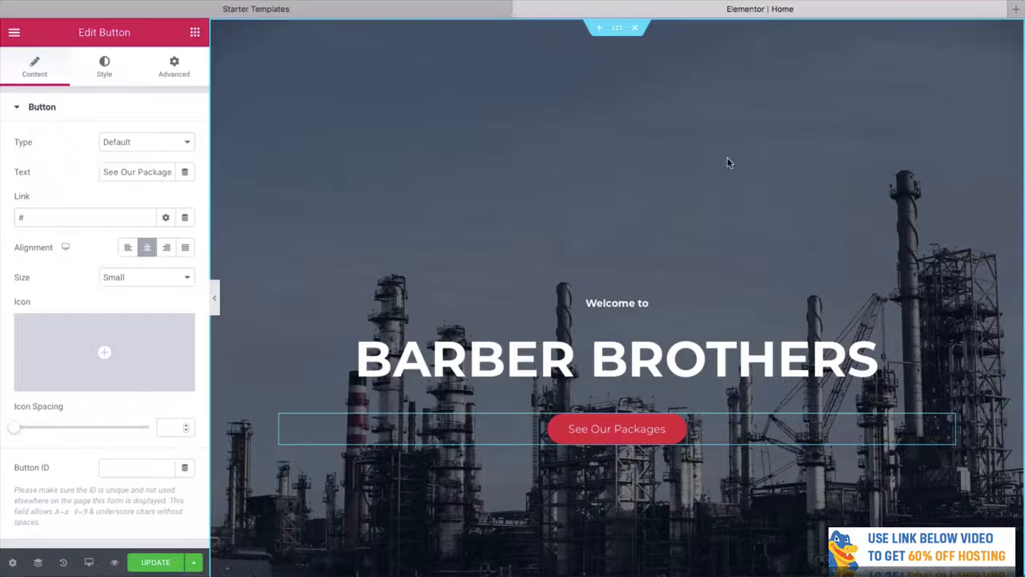
{"action": "scroll", "coordinate": [705, 171], "scroll_direction": "down", "scroll_amount": 3}
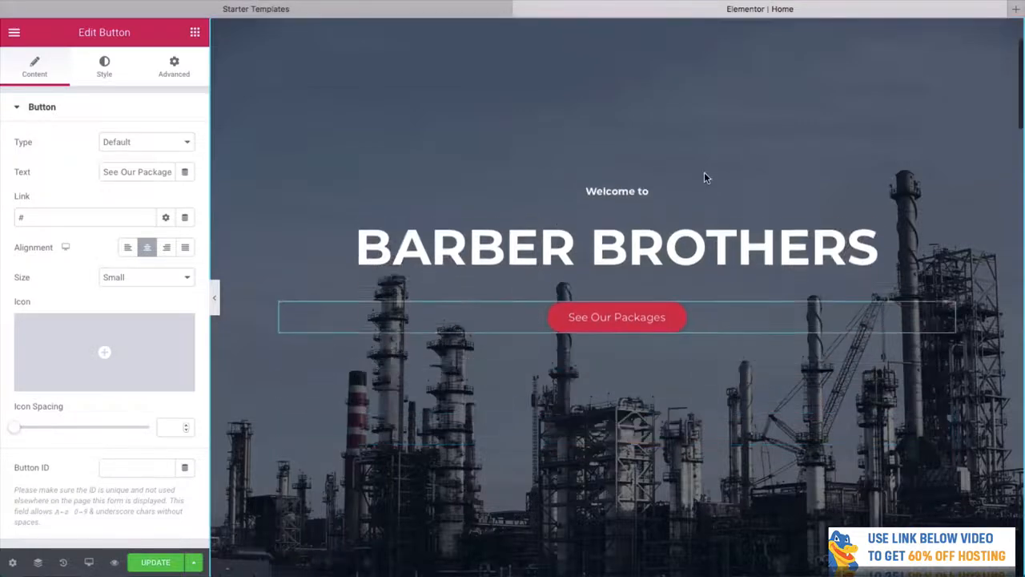
{"action": "left_click", "coordinate": [212, 296]}
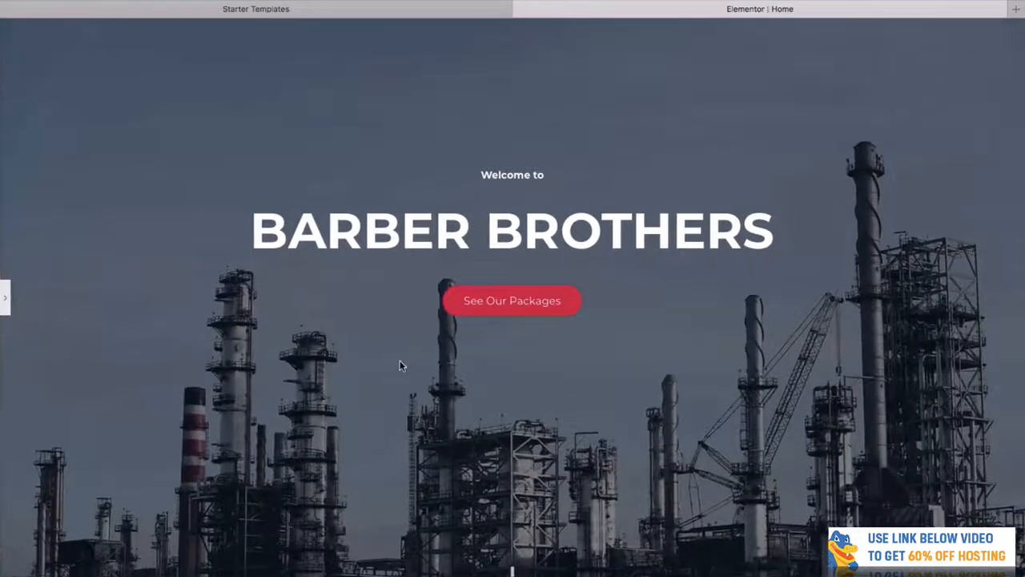
{"action": "scroll", "coordinate": [400, 366], "scroll_direction": "up", "scroll_amount": 3}
{"action": "scroll", "coordinate": [384, 200], "scroll_direction": "up", "scroll_amount": 1}
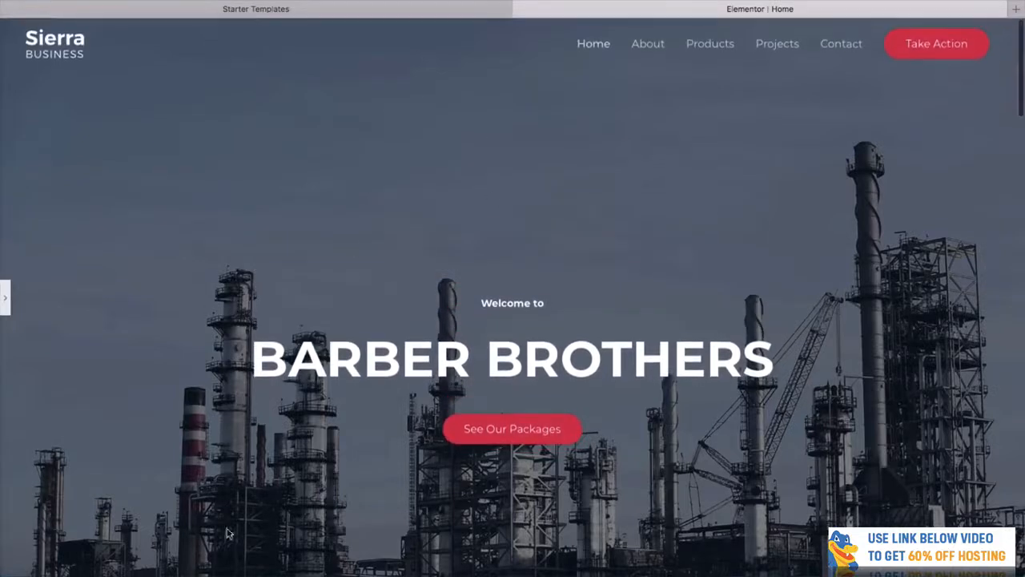
{"action": "scroll", "coordinate": [464, 243], "scroll_direction": "down", "scroll_amount": 2}
{"action": "scroll", "coordinate": [464, 243], "scroll_direction": "up", "scroll_amount": 2}
{"action": "left_click", "coordinate": [7, 299]}
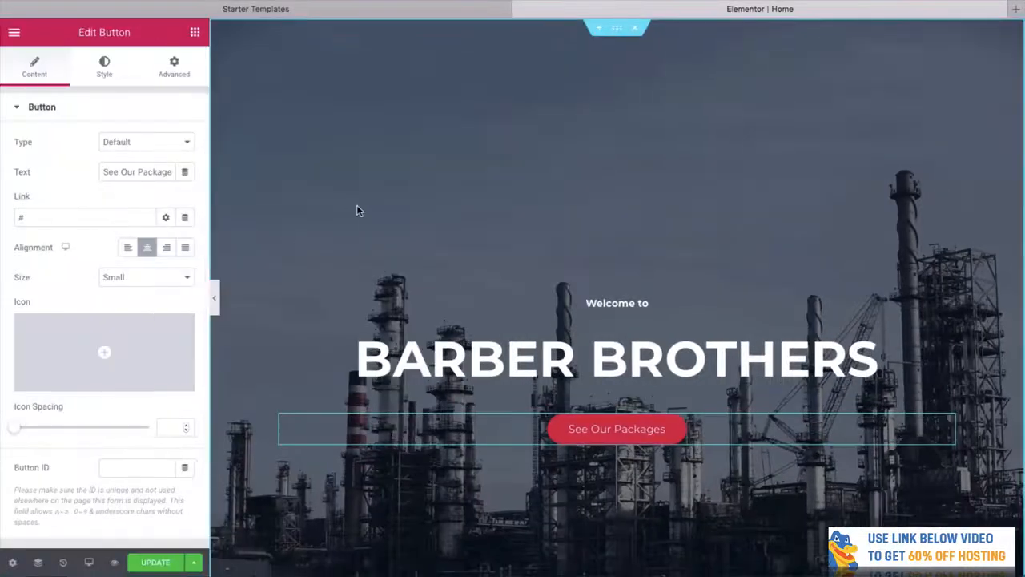
- Open the hero section's Style settings and pick a new Background Image from the media library
{"action": "right_click", "coordinate": [358, 210]}
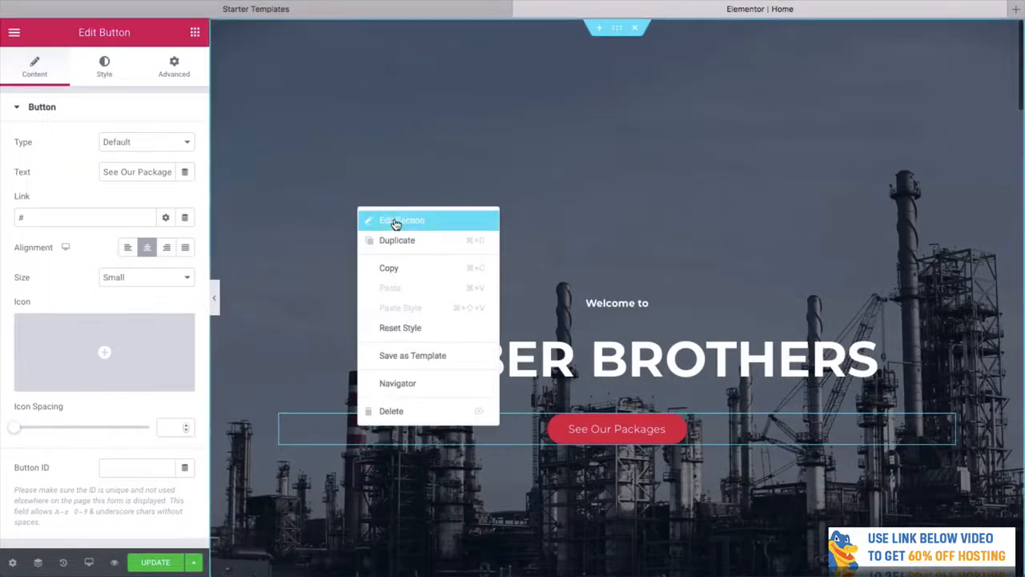
{"action": "left_click", "coordinate": [395, 227]}
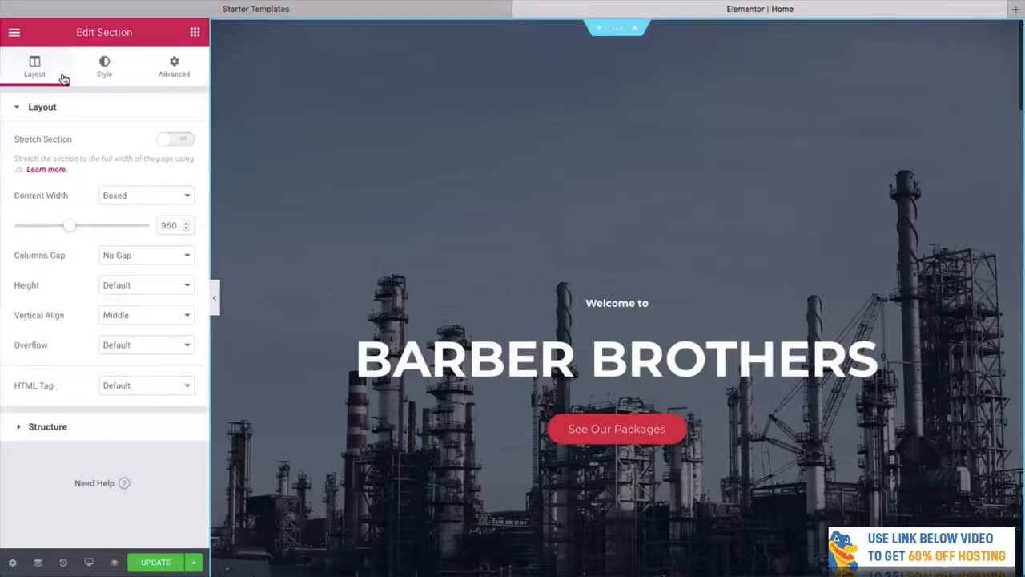
{"action": "left_click", "coordinate": [99, 76]}
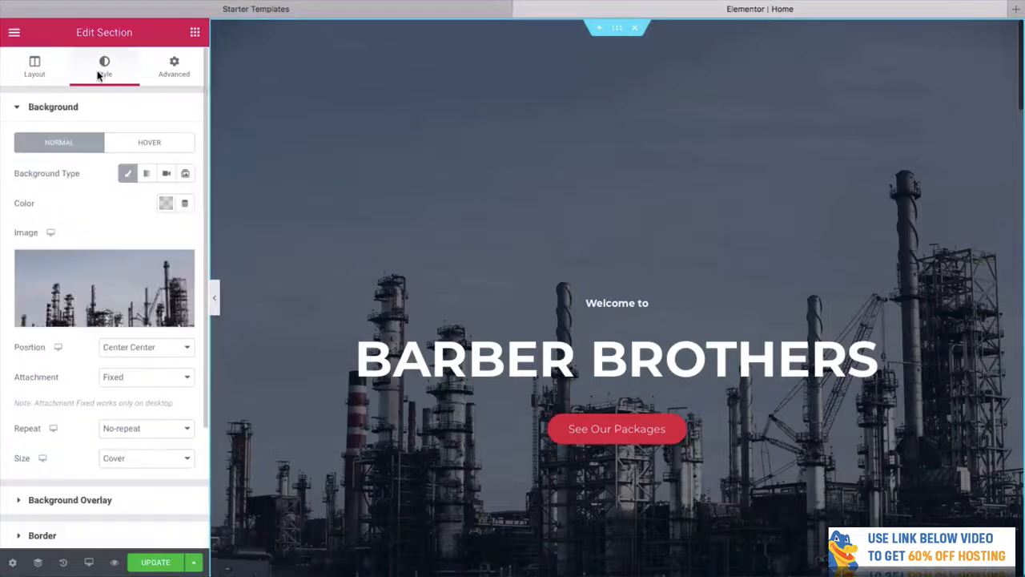
{"action": "left_click", "coordinate": [105, 325]}
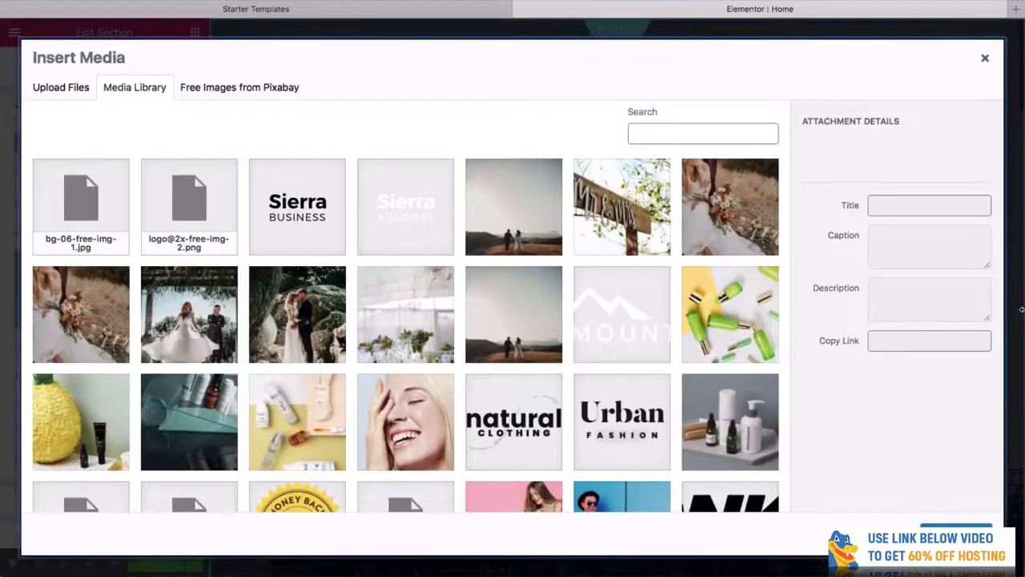
- Upload the barber-shop interior photo from Finder and insert it as the hero background
{"action": "left_click_drag", "start_coordinate": [1021, 309], "coordinate": [776, 309]}
{"action": "left_click", "coordinate": [858, 274]}
{"action": "scroll", "coordinate": [857, 237], "scroll_direction": "up", "scroll_amount": 2}
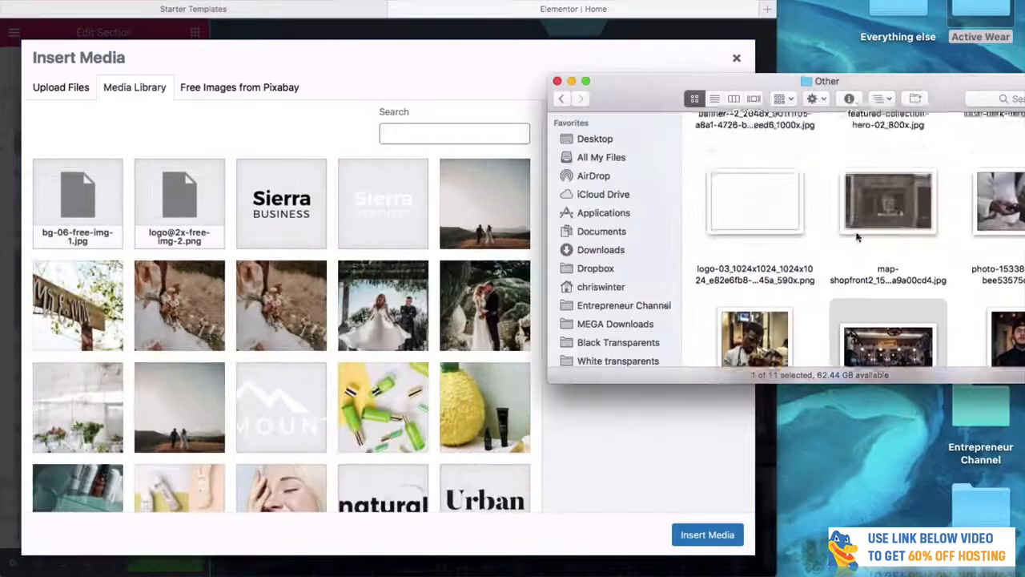
{"action": "scroll", "coordinate": [855, 237], "scroll_direction": "up", "scroll_amount": 2}
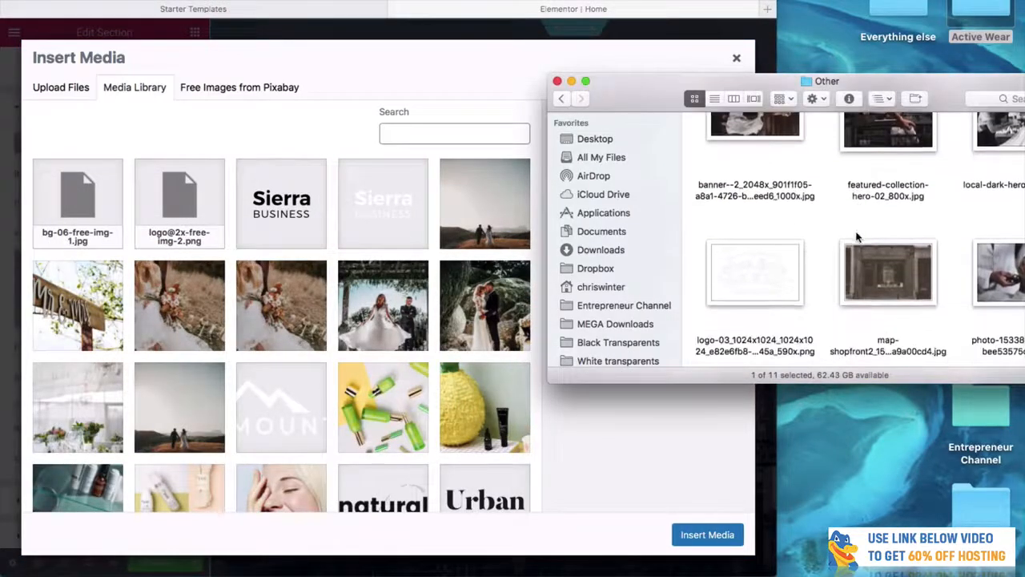
{"action": "scroll", "coordinate": [857, 240], "scroll_direction": "down", "scroll_amount": 5}
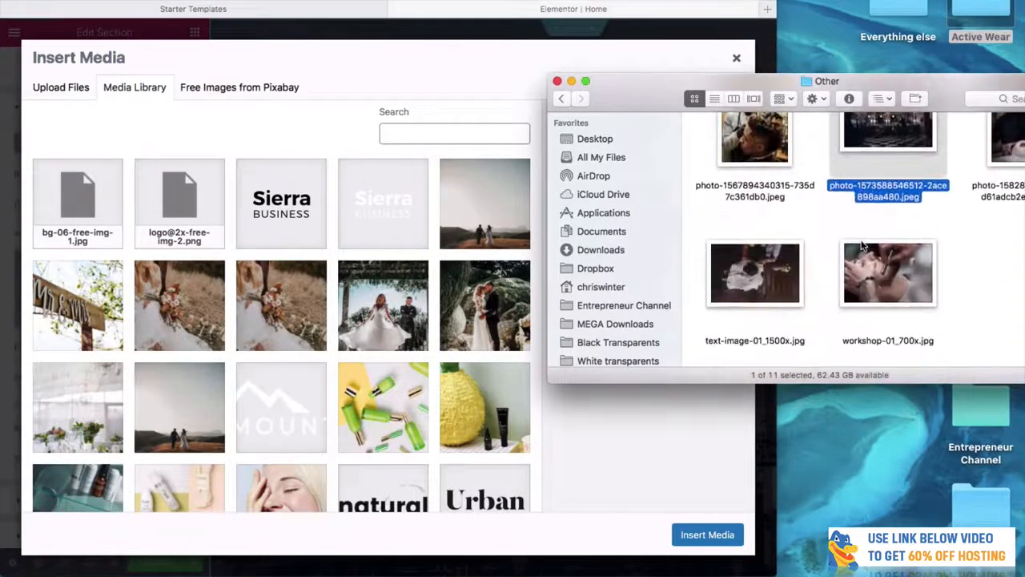
{"action": "scroll", "coordinate": [861, 237], "scroll_direction": "up", "scroll_amount": 2}
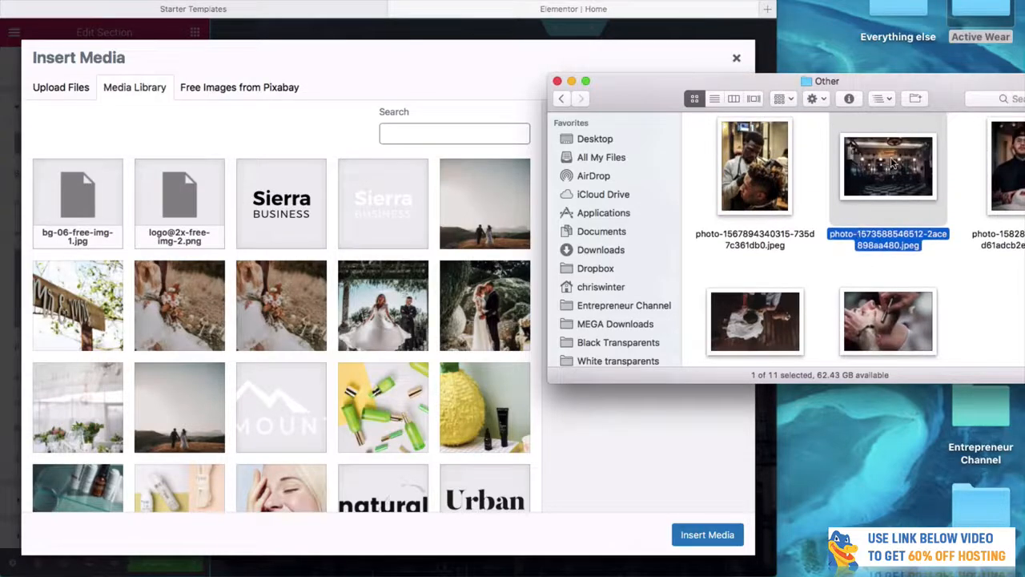
{"action": "left_click_drag", "start_coordinate": [891, 162], "coordinate": [437, 216]}
{"action": "left_click_drag", "start_coordinate": [638, 108], "coordinate": [831, 256]}
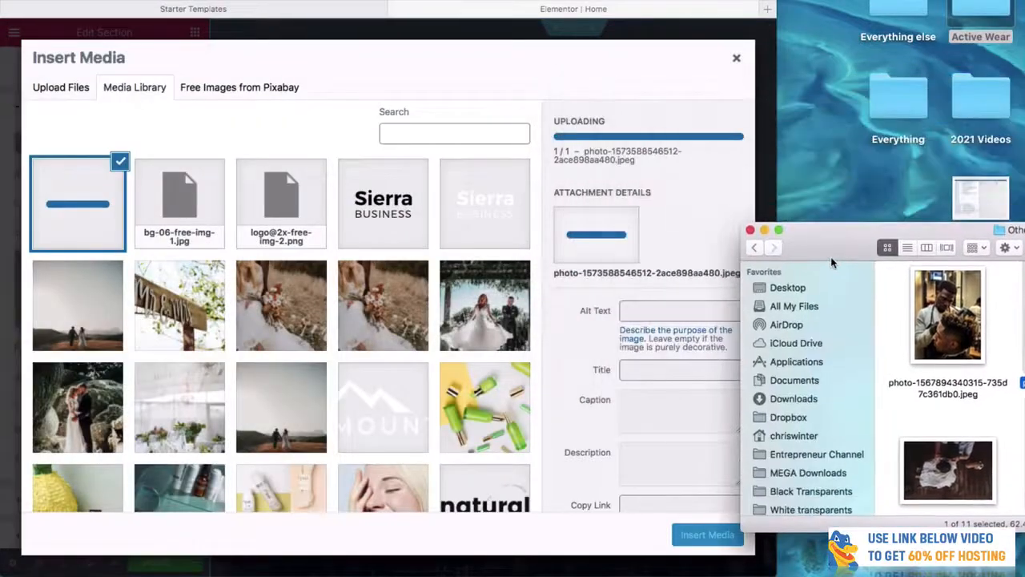
{"action": "double_click", "coordinate": [683, 2]}
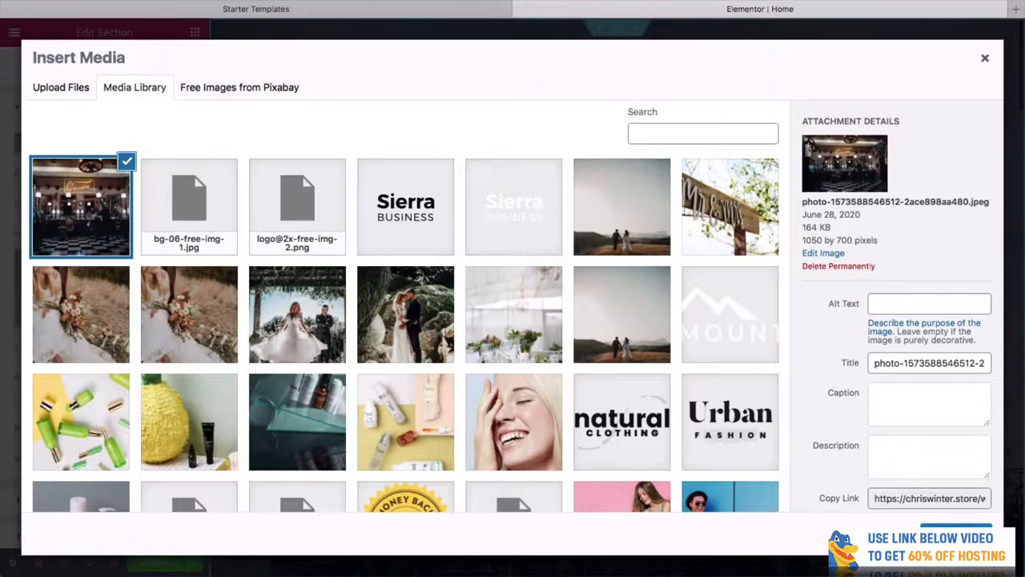
{"action": "left_click", "coordinate": [956, 532]}
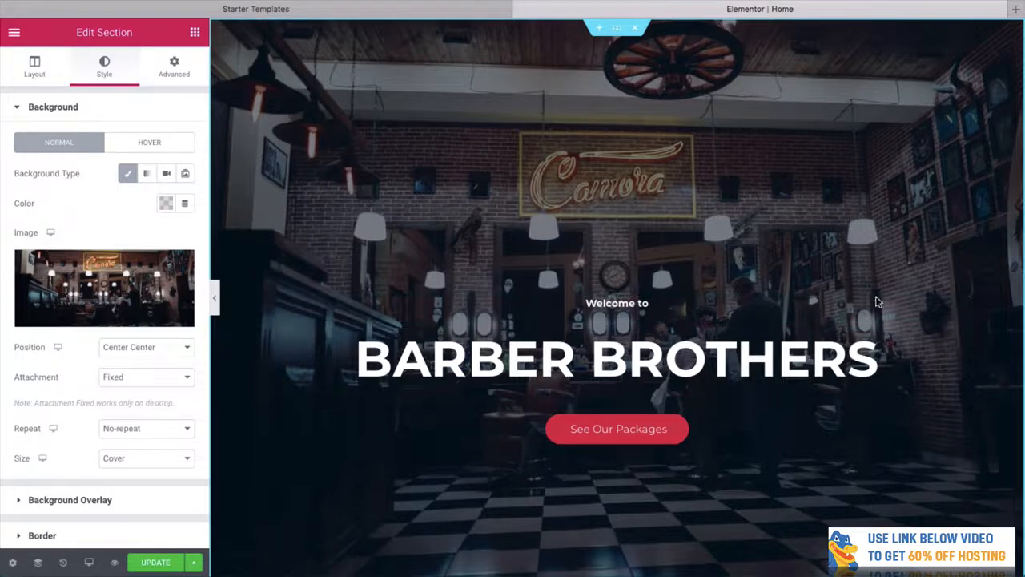
- Give the hero's background overlay a dark olive colour at 0.25 opacity and save with Update
{"action": "scroll", "coordinate": [835, 368], "scroll_direction": "down", "scroll_amount": 1}
{"action": "scroll", "coordinate": [835, 368], "scroll_direction": "up", "scroll_amount": 1}
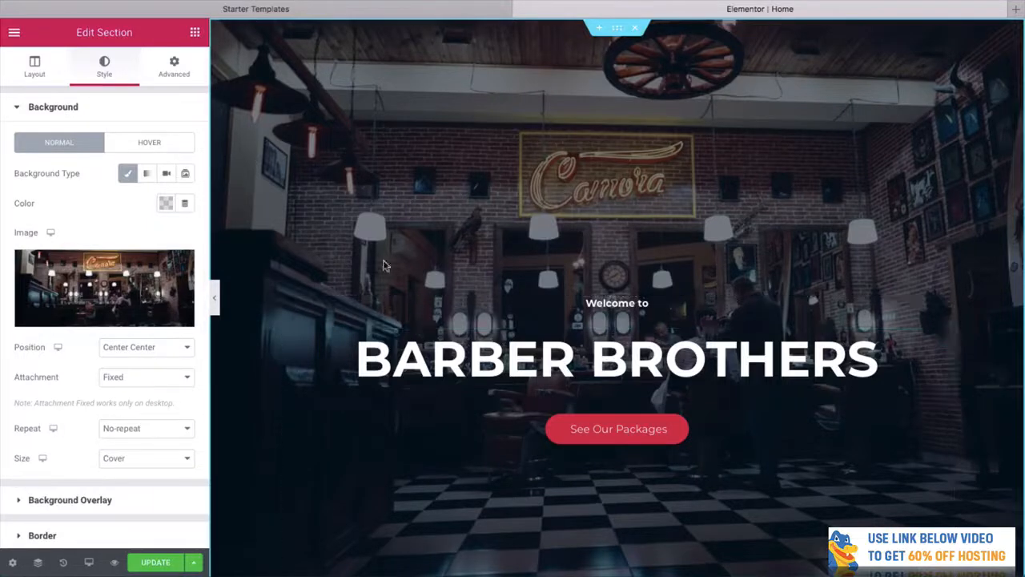
{"action": "left_click", "coordinate": [20, 504]}
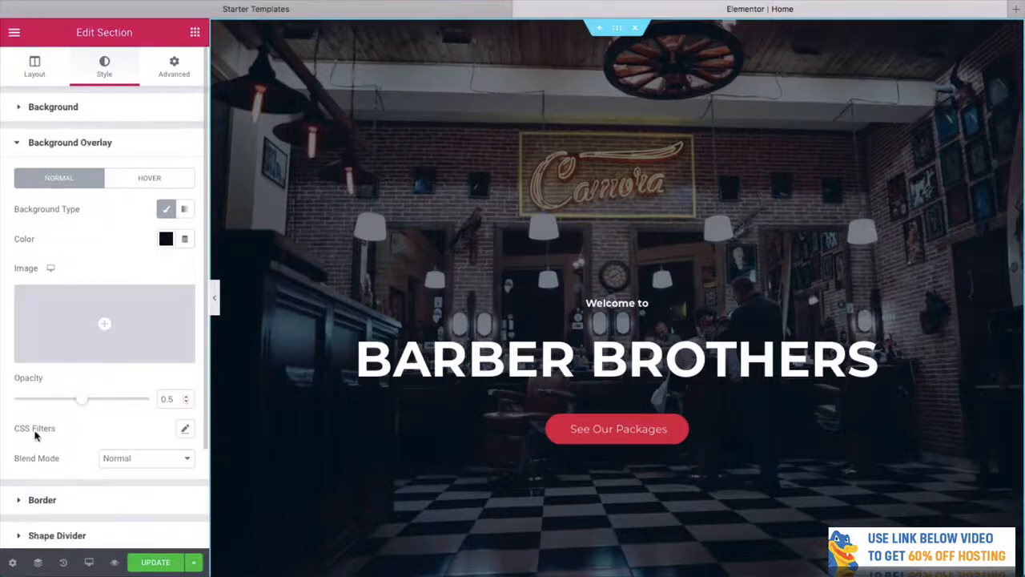
{"action": "mouse_move", "coordinate": [81, 404]}
{"action": "left_mouse_down"}
{"action": "mouse_move", "coordinate": [120, 402]}
{"action": "mouse_move", "coordinate": [43, 405]}
{"action": "left_mouse_up"}
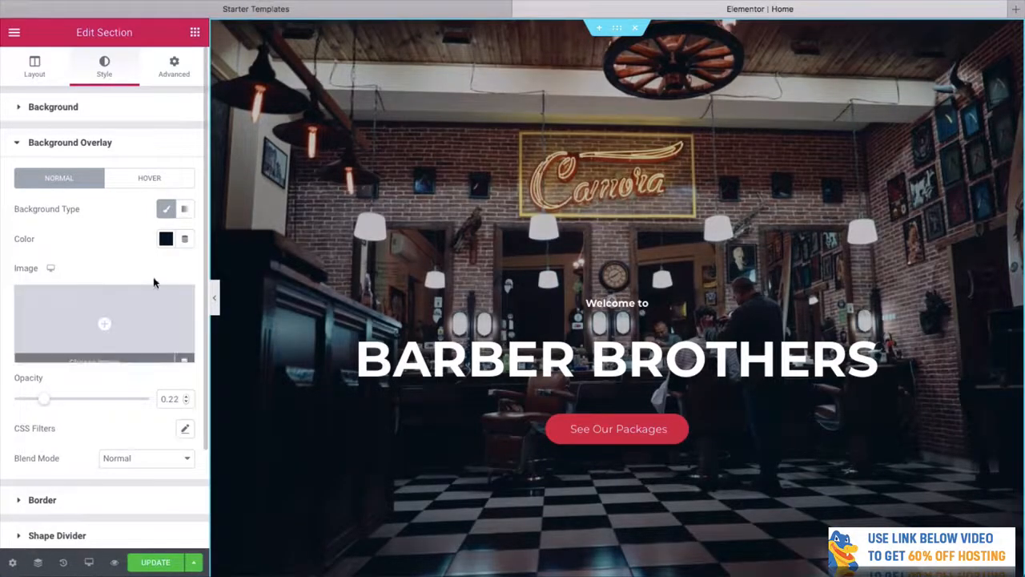
{"action": "left_click", "coordinate": [166, 239]}
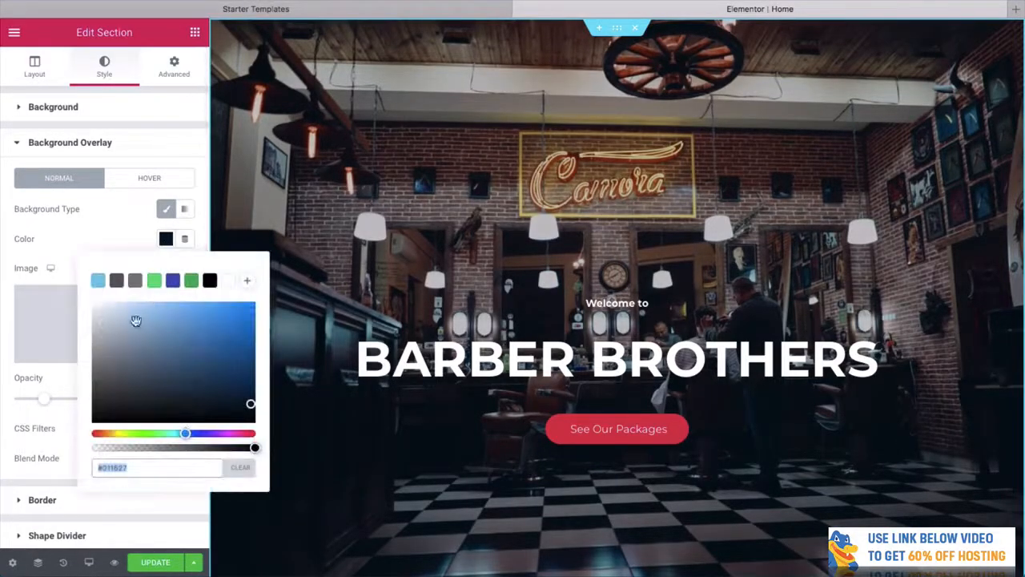
{"action": "left_click_drag", "start_coordinate": [127, 433], "coordinate": [114, 433]}
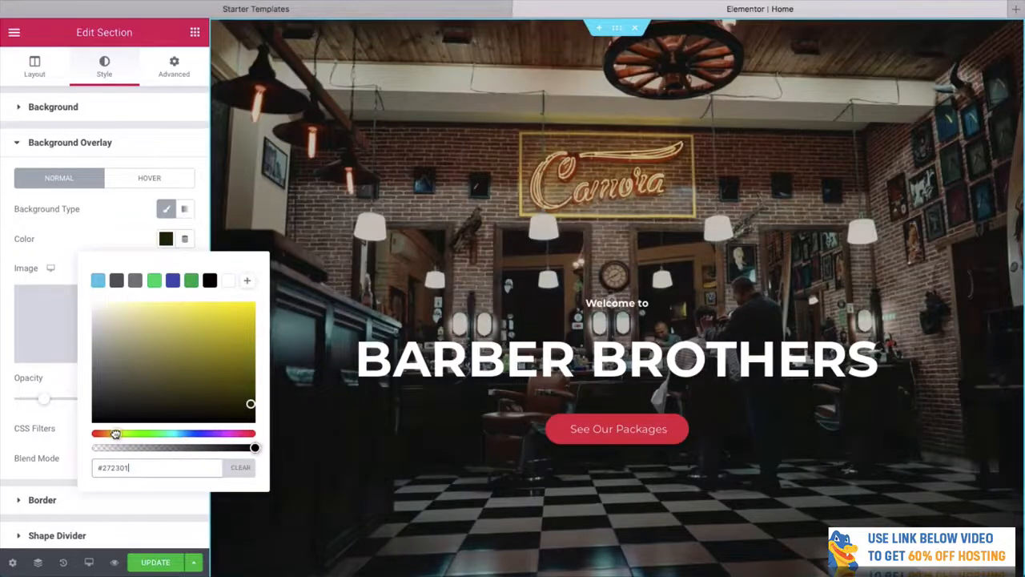
{"action": "mouse_move", "coordinate": [237, 386]}
{"action": "left_mouse_down"}
{"action": "mouse_move", "coordinate": [243, 380]}
{"action": "mouse_move", "coordinate": [199, 387]}
{"action": "mouse_move", "coordinate": [192, 376]}
{"action": "mouse_move", "coordinate": [216, 370]}
{"action": "mouse_move", "coordinate": [222, 402]}
{"action": "mouse_move", "coordinate": [233, 398]}
{"action": "left_mouse_up"}
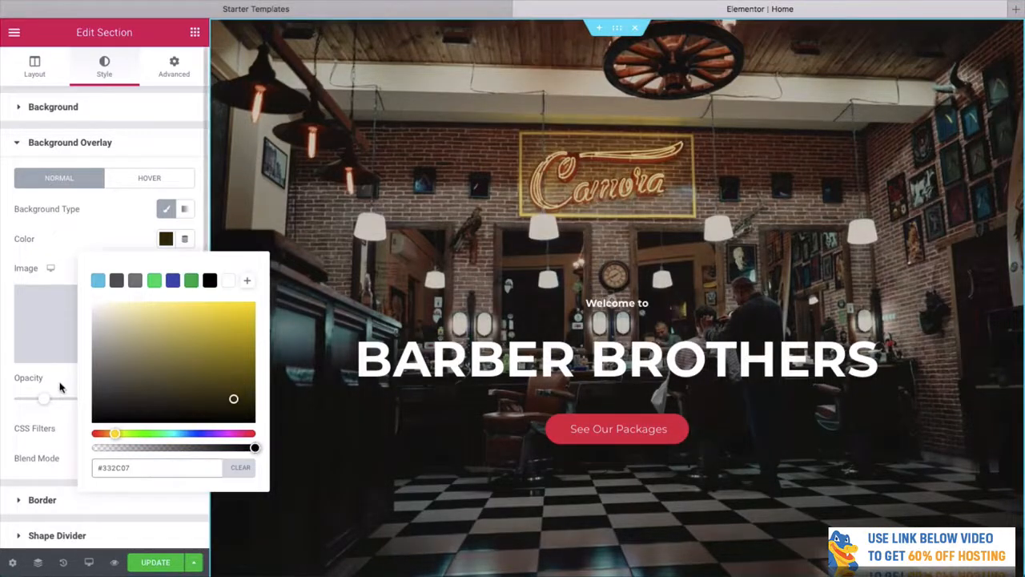
{"action": "left_click_drag", "start_coordinate": [44, 398], "coordinate": [48, 398]}
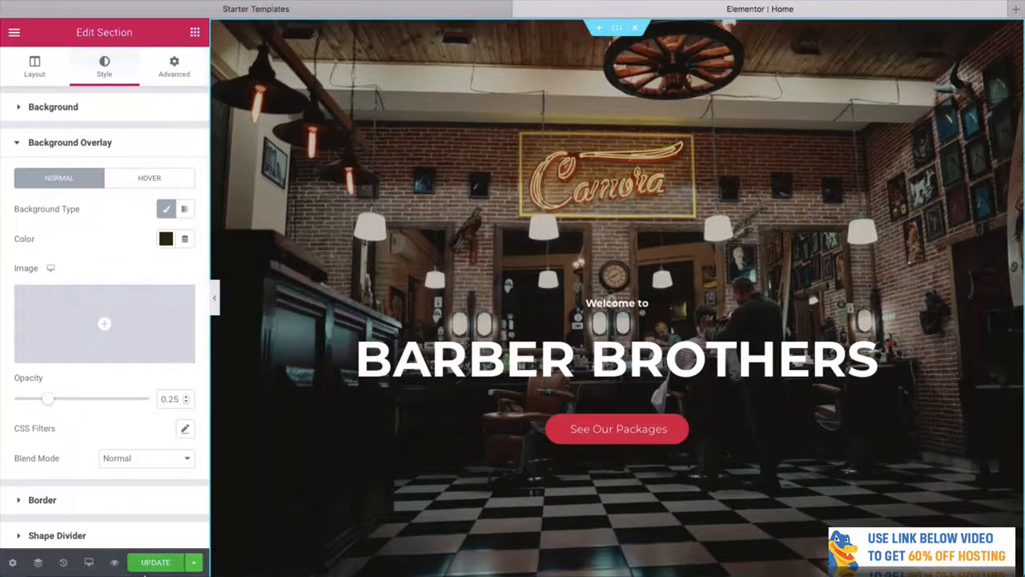
{"action": "left_click", "coordinate": [147, 568]}
{"action": "left_click", "coordinate": [148, 567]}
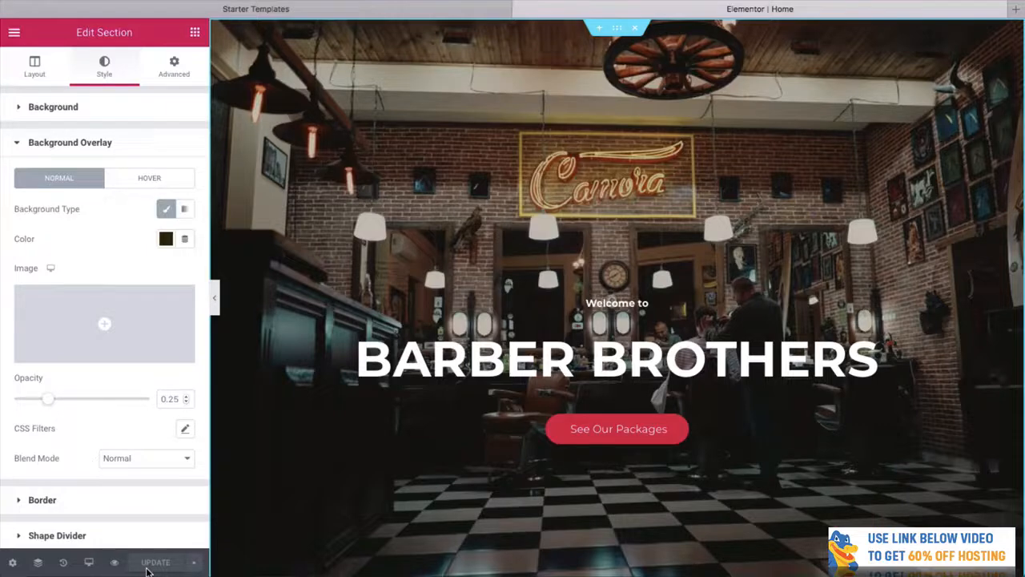
- Open the live Barber Brothers site in a new browser tab
{"action": "left_click", "coordinate": [644, 0]}
{"action": "type", "text": "chrisw"}
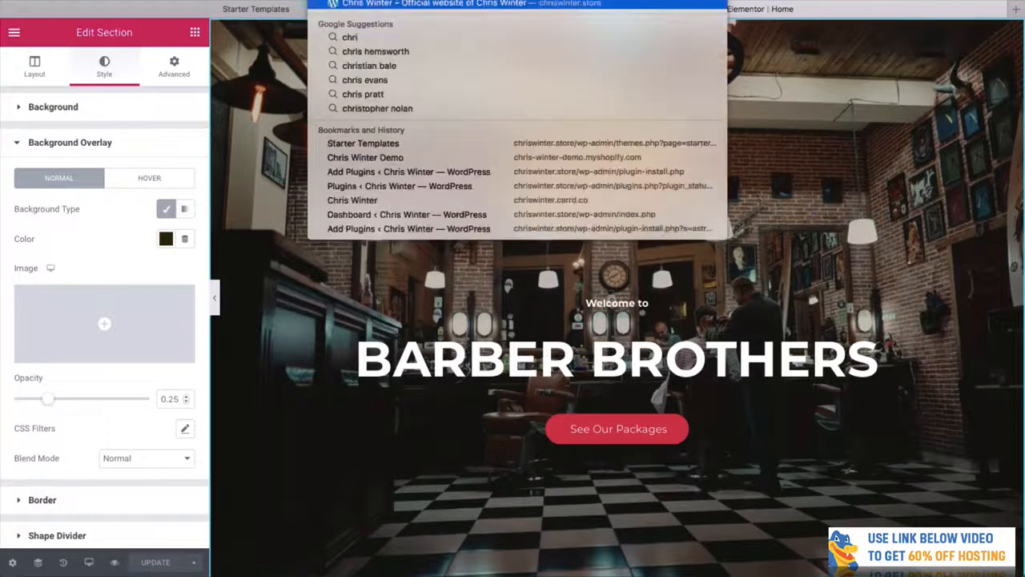
{"action": "key", "text": "super+Return"}
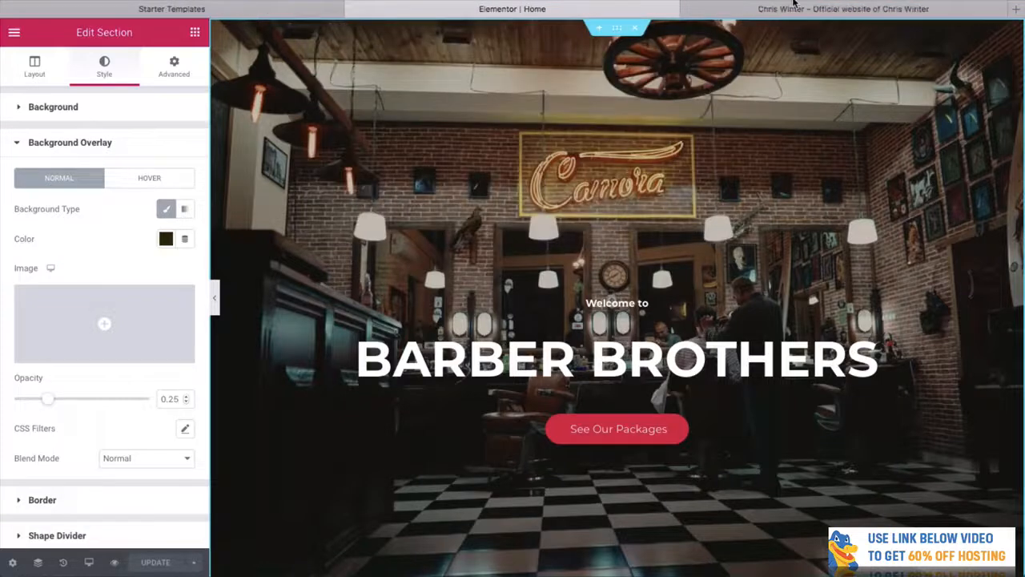
{"action": "left_click", "coordinate": [793, 8]}
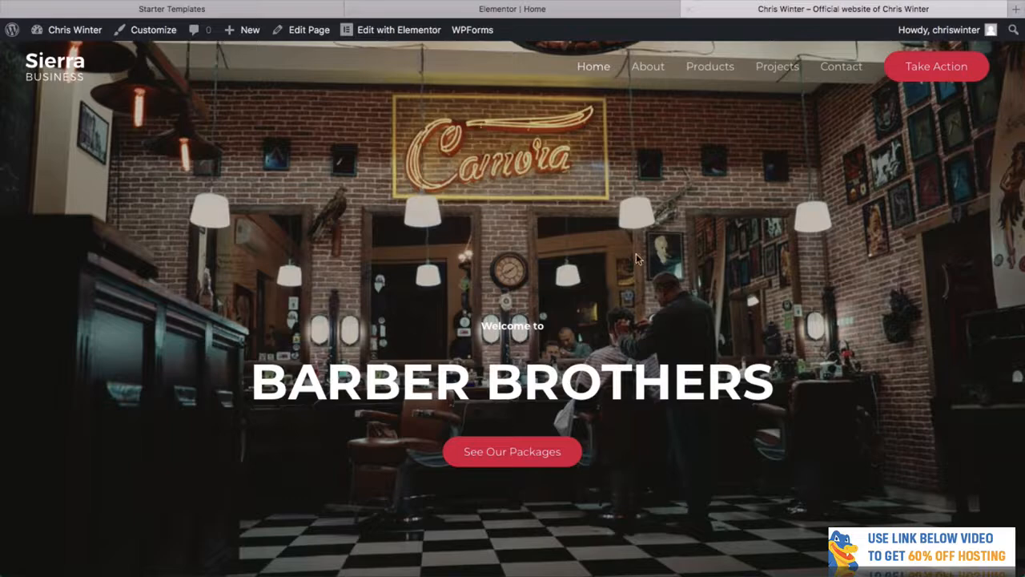
- Scroll the live home page to review the updated hero and the About Us section
{"action": "scroll", "coordinate": [503, 305], "scroll_direction": "down", "scroll_amount": 2}
{"action": "scroll", "coordinate": [504, 305], "scroll_direction": "up", "scroll_amount": 2}
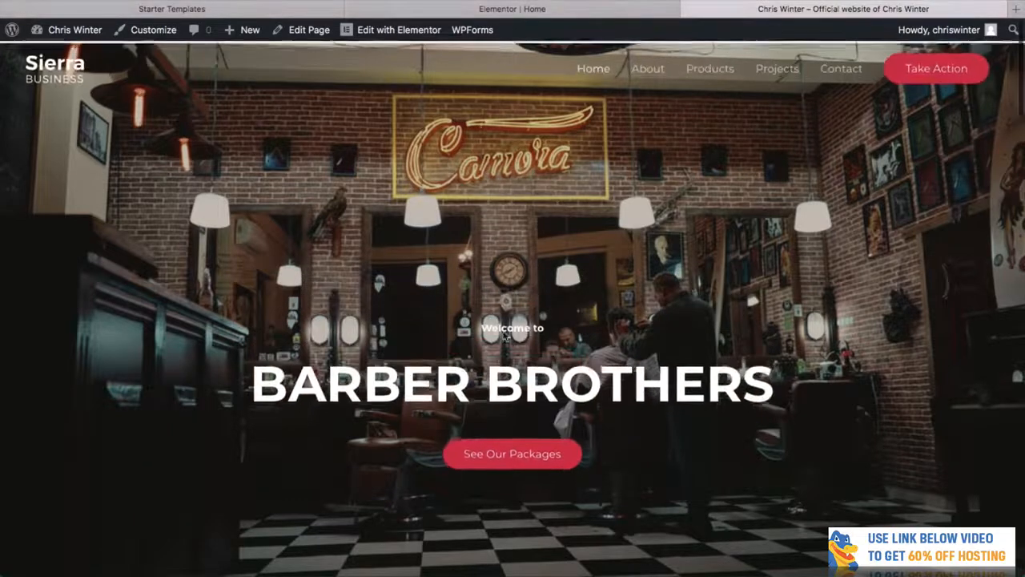
{"action": "scroll", "coordinate": [560, 312], "scroll_direction": "down", "scroll_amount": 3}
{"action": "scroll", "coordinate": [561, 313], "scroll_direction": "up", "scroll_amount": 3}
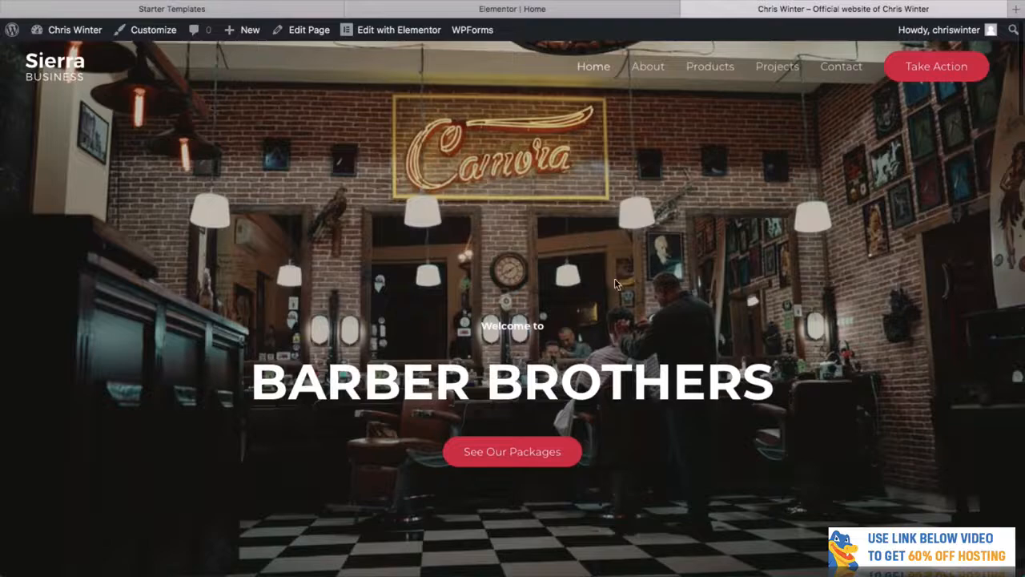
{"action": "scroll", "coordinate": [614, 278], "scroll_direction": "down", "scroll_amount": 2}
{"action": "scroll", "coordinate": [614, 277], "scroll_direction": "up", "scroll_amount": 1}
{"action": "scroll", "coordinate": [614, 277], "scroll_direction": "down", "scroll_amount": 3}
{"action": "scroll", "coordinate": [614, 278], "scroll_direction": "up", "scroll_amount": 4}
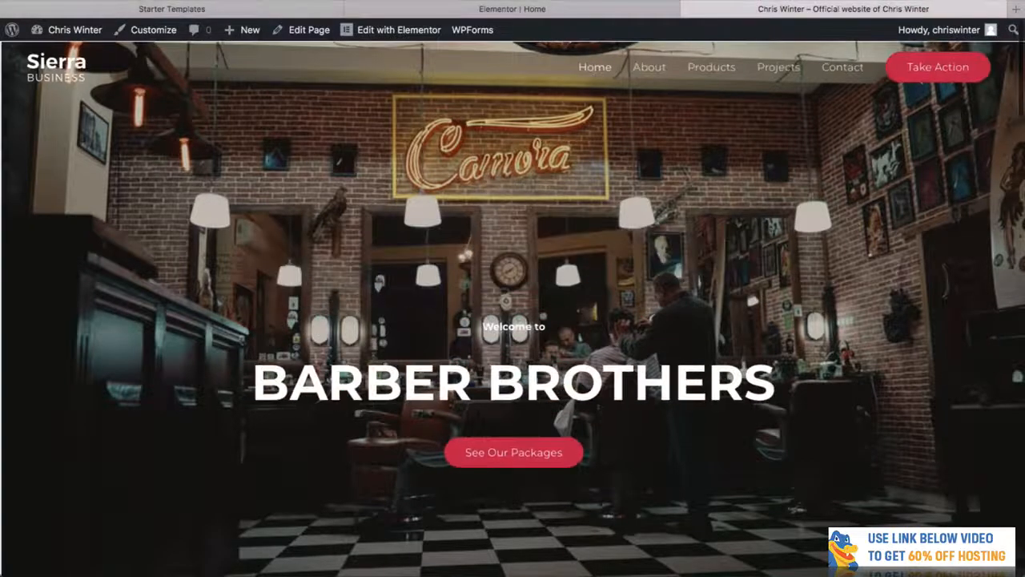
{"action": "scroll", "coordinate": [589, 251], "scroll_direction": "down", "scroll_amount": 1}
{"action": "scroll", "coordinate": [589, 251], "scroll_direction": "up", "scroll_amount": 1}
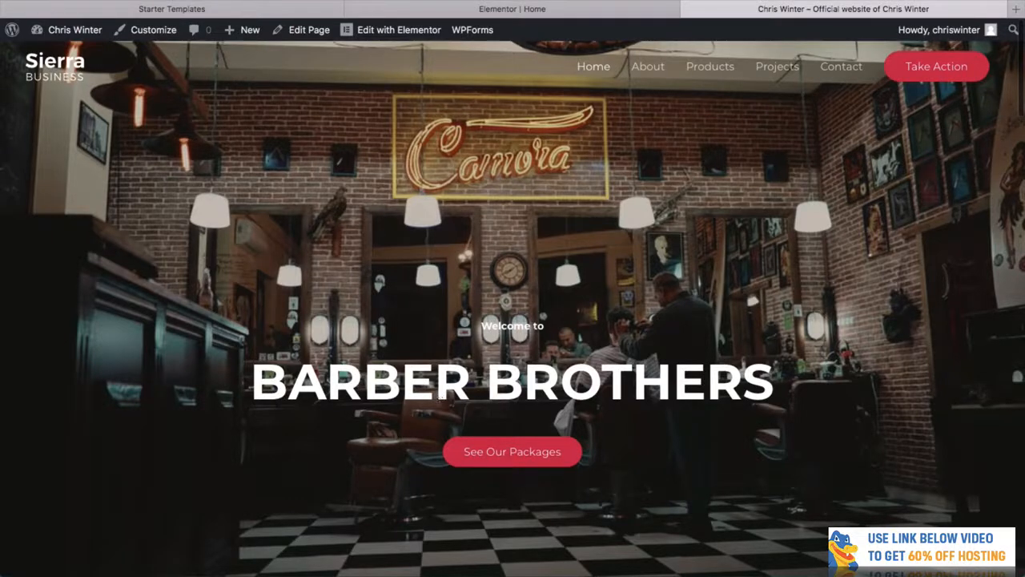
{"action": "scroll", "coordinate": [571, 207], "scroll_direction": "down", "scroll_amount": 3}
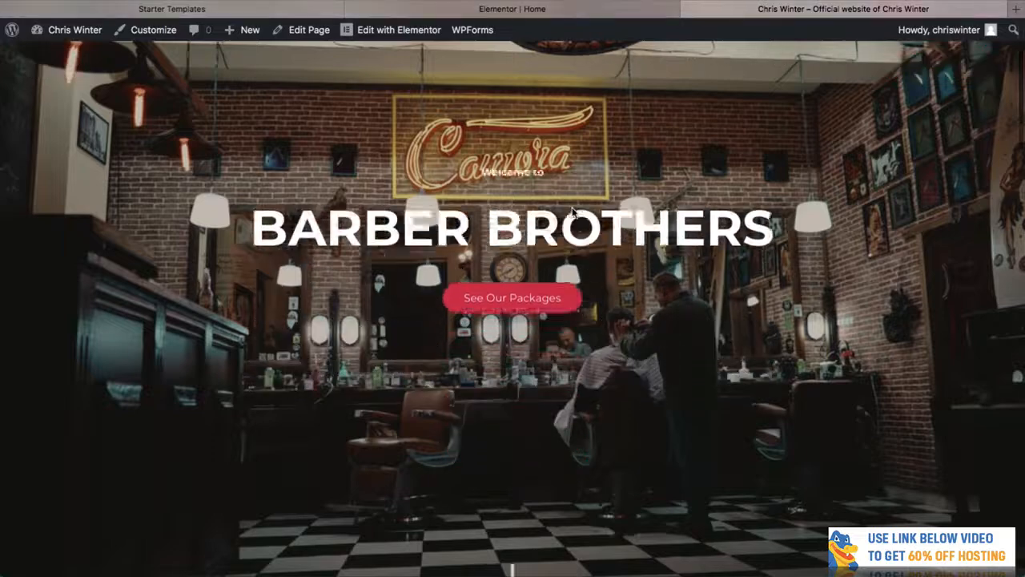
{"action": "scroll", "coordinate": [572, 206], "scroll_direction": "up", "scroll_amount": 3}
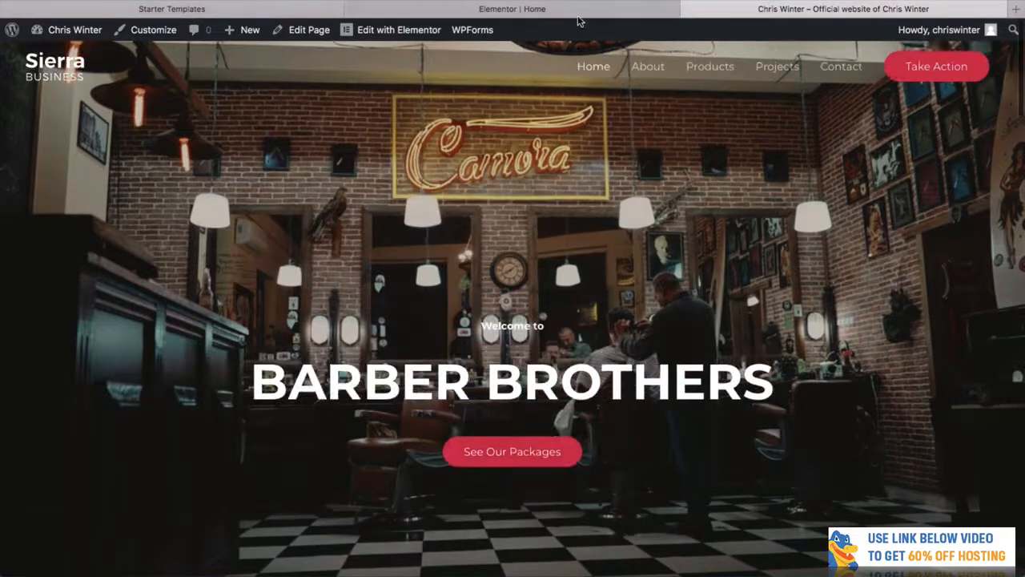
{"action": "scroll", "coordinate": [580, 178], "scroll_direction": "down", "scroll_amount": 6}
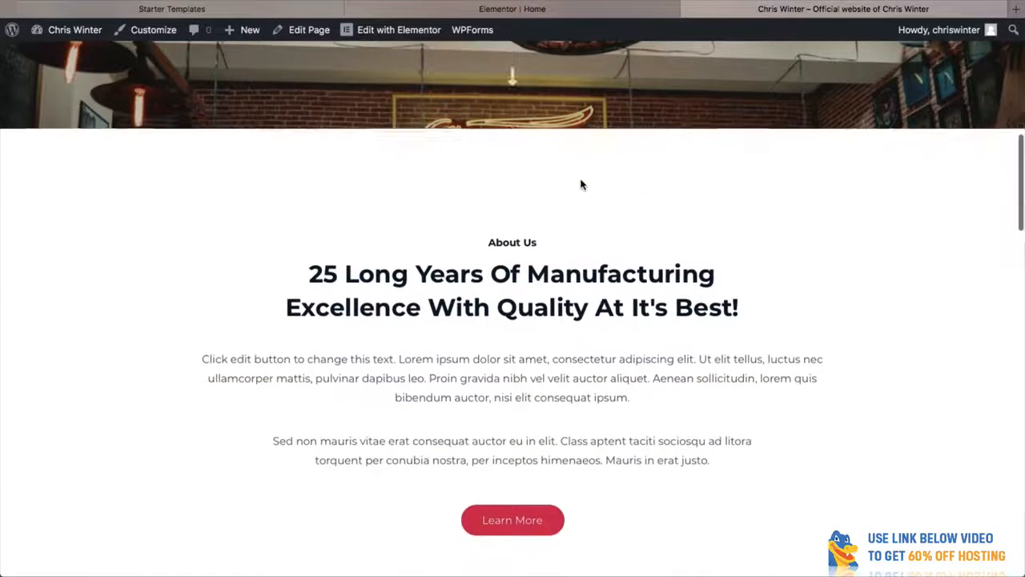
{"action": "scroll", "coordinate": [521, 373], "scroll_direction": "down", "scroll_amount": 2}
{"action": "scroll", "coordinate": [561, 241], "scroll_direction": "up", "scroll_amount": 1}
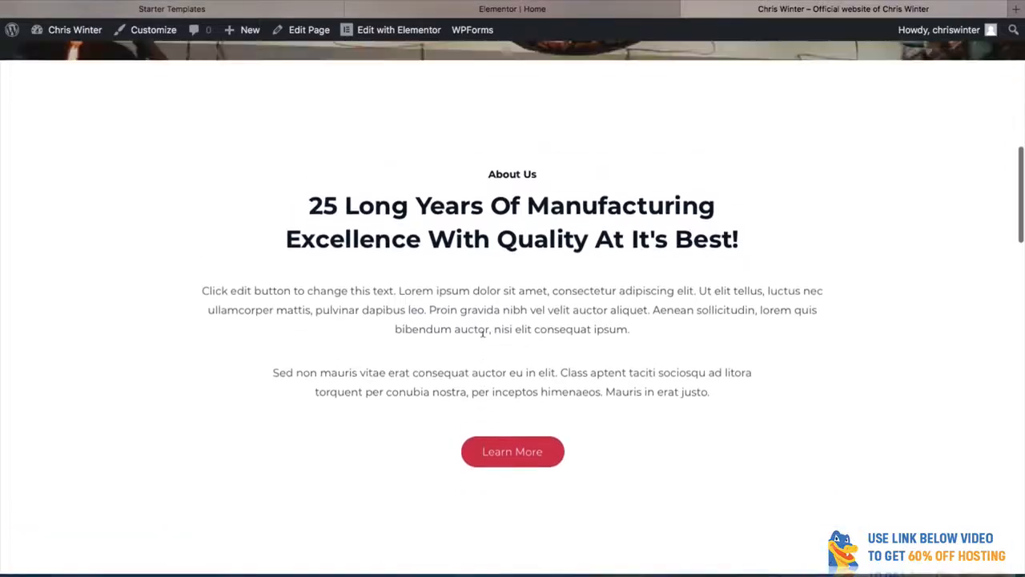
- Back in the editor, replace the About Us heading with 'Welcome to Barber Brothers. We give the best haircuts in all of Atlanta'
{"action": "left_click", "coordinate": [593, 14]}
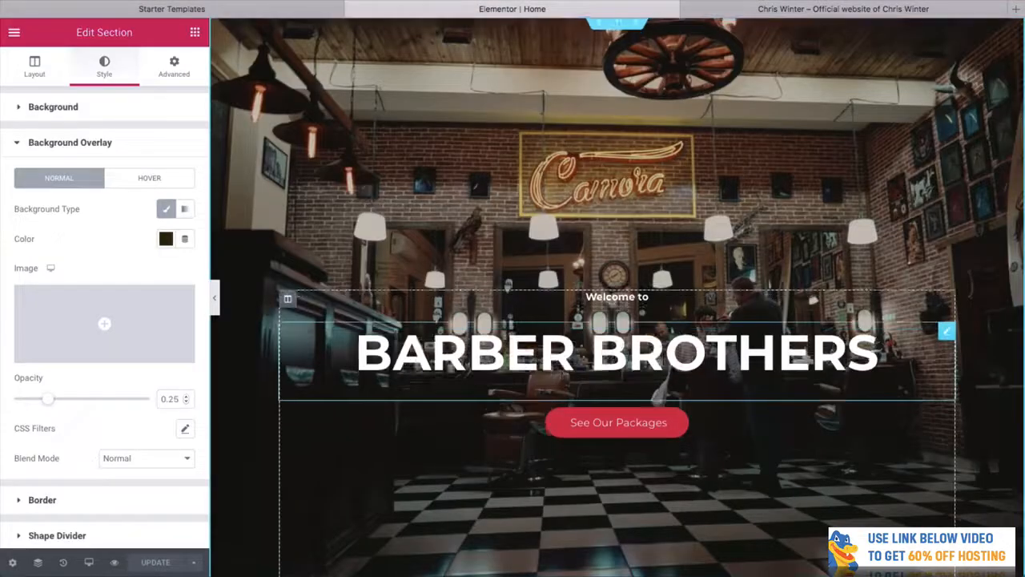
{"action": "scroll", "coordinate": [562, 384], "scroll_direction": "down", "scroll_amount": 5}
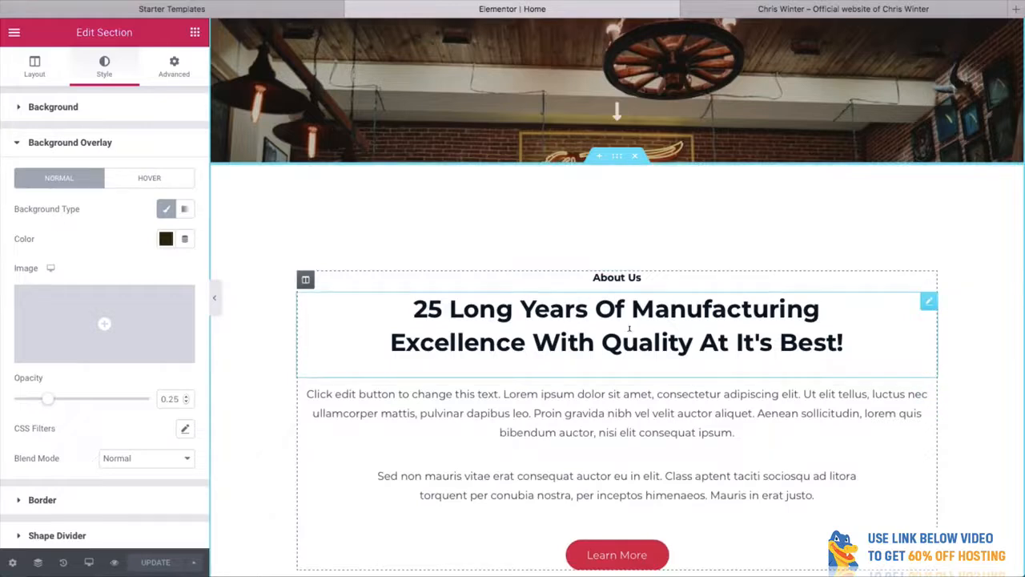
{"action": "left_click", "coordinate": [629, 328]}
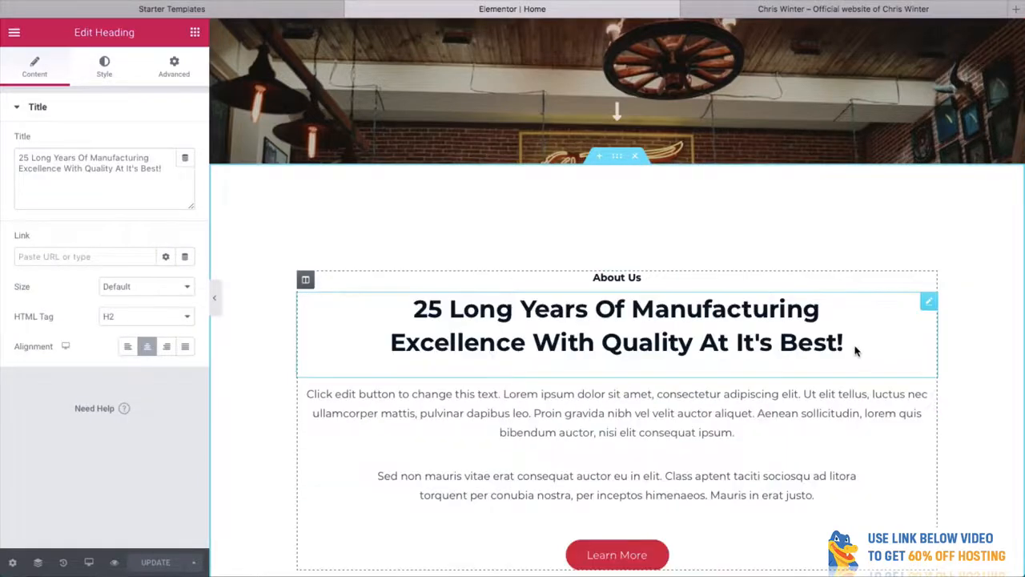
{"action": "key", "text": "BackSpace"}
{"action": "key", "text": "BackSpace"}
{"action": "key", "text": "BackSpace"}
{"action": "key", "text": "BackSpace"}
{"action": "key", "text": "BackSpace"}
{"action": "key", "text": "BackSpace"}
{"action": "key", "text": "BackSpace"}
{"action": "key", "text": "BackSpace"}
{"action": "key", "text": "BackSpace"}
{"action": "key", "text": "BackSpace"}
{"action": "key", "text": "BackSpace"}
{"action": "key", "text": "BackSpace"}
{"action": "key", "text": "BackSpace"}
{"action": "key", "text": "BackSpace"}
{"action": "key", "text": "BackSpace"}
{"action": "key", "text": "BackSpace"}
{"action": "key", "text": "BackSpace"}
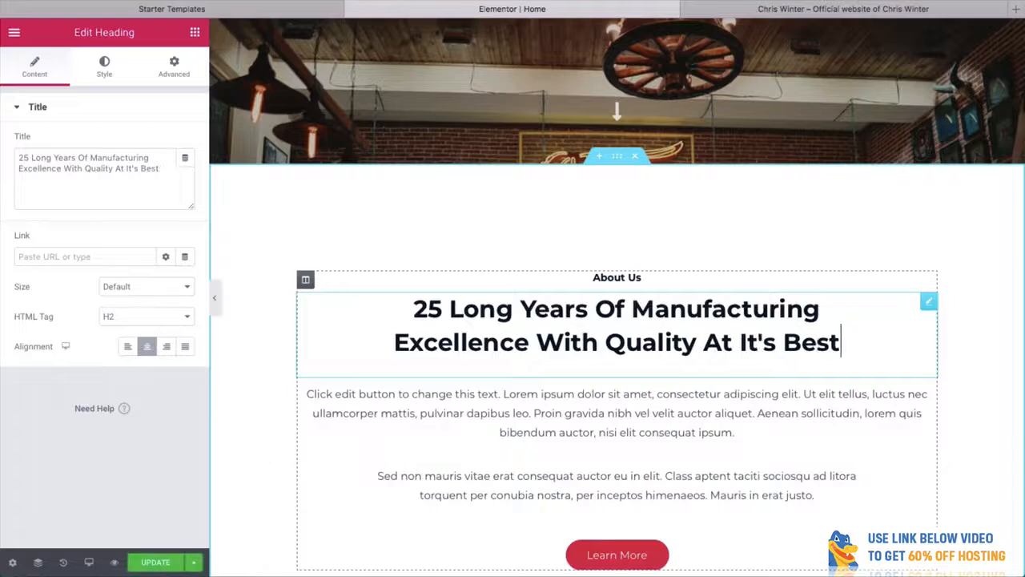
{"action": "key", "text": "ctrl+a"}
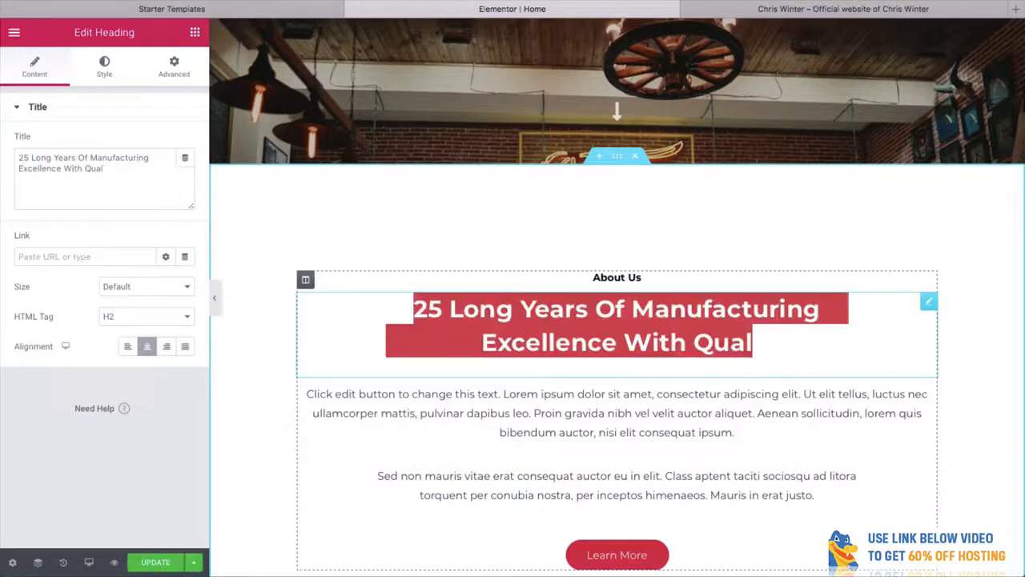
{"action": "key", "text": "BackSpace"}
{"action": "type", "text": "Welcome to b"}
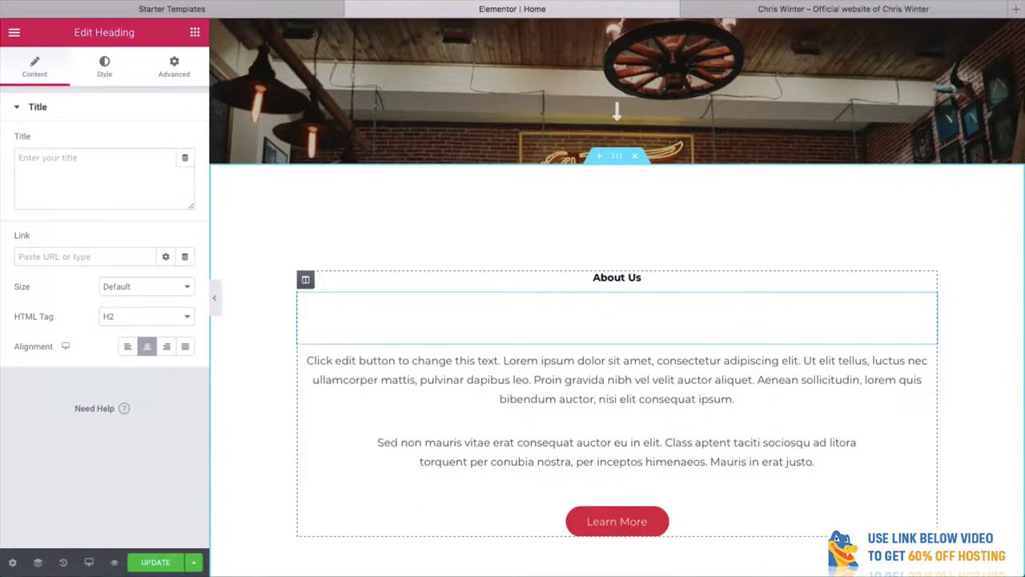
{"action": "key", "text": "BackSpace"}
{"action": "type", "text": "B"}
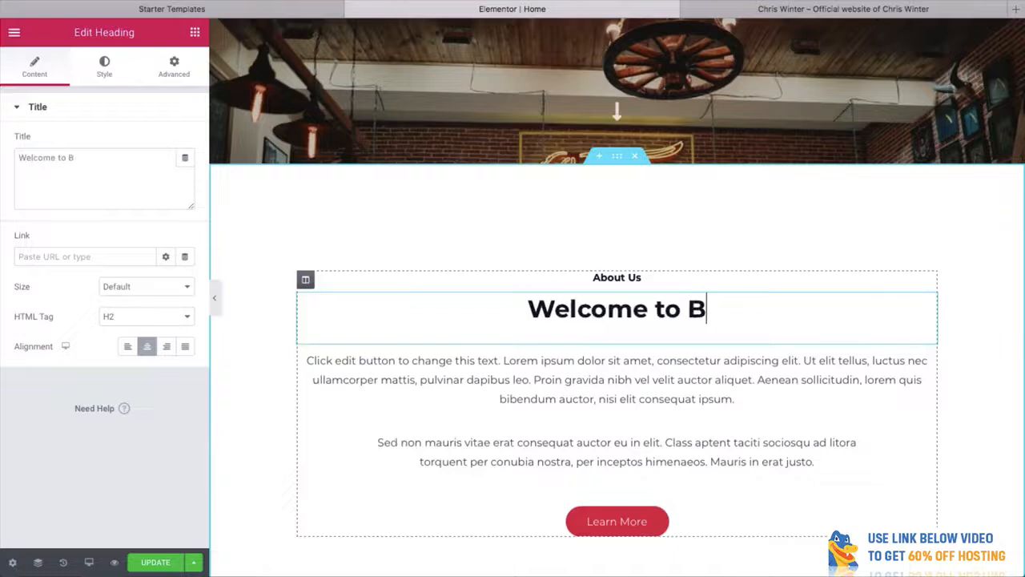
{"action": "type", "text": "arber Brothers. W"}
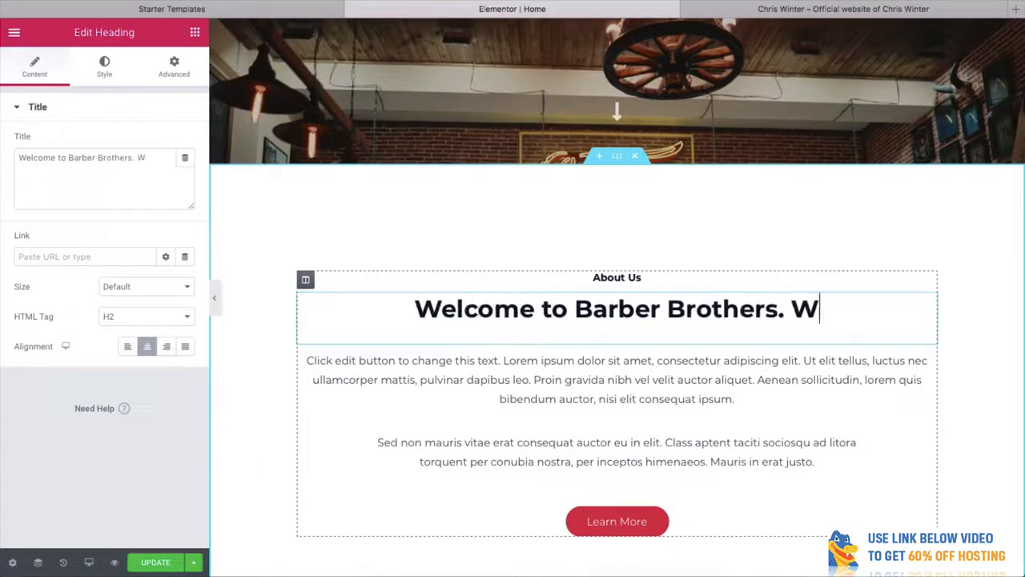
{"action": "type", "text": "e give the best hea"}
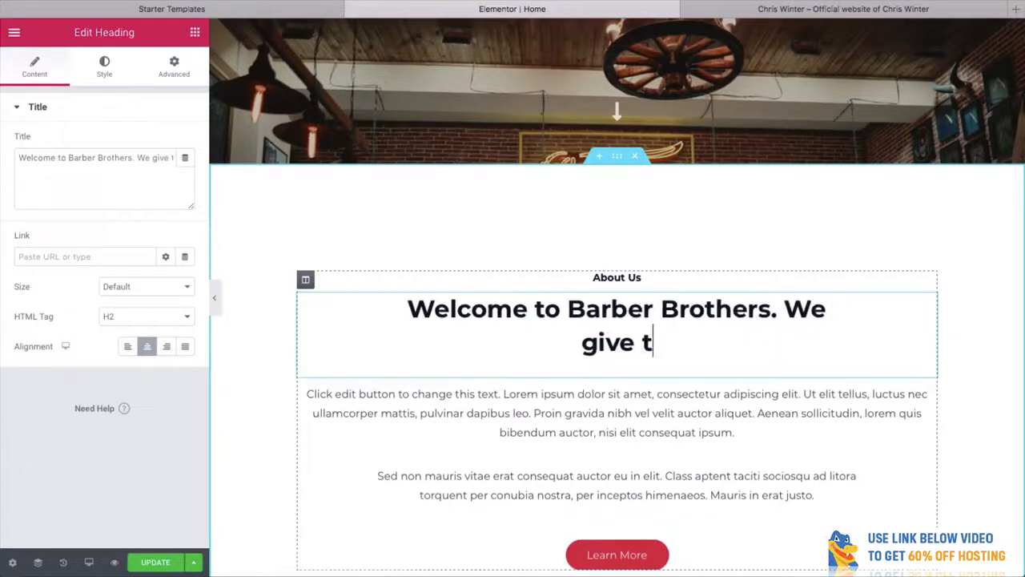
{"action": "key", "text": "BackSpace"}
{"action": "key", "text": "BackSpace"}
{"action": "type", "text": "airc"}
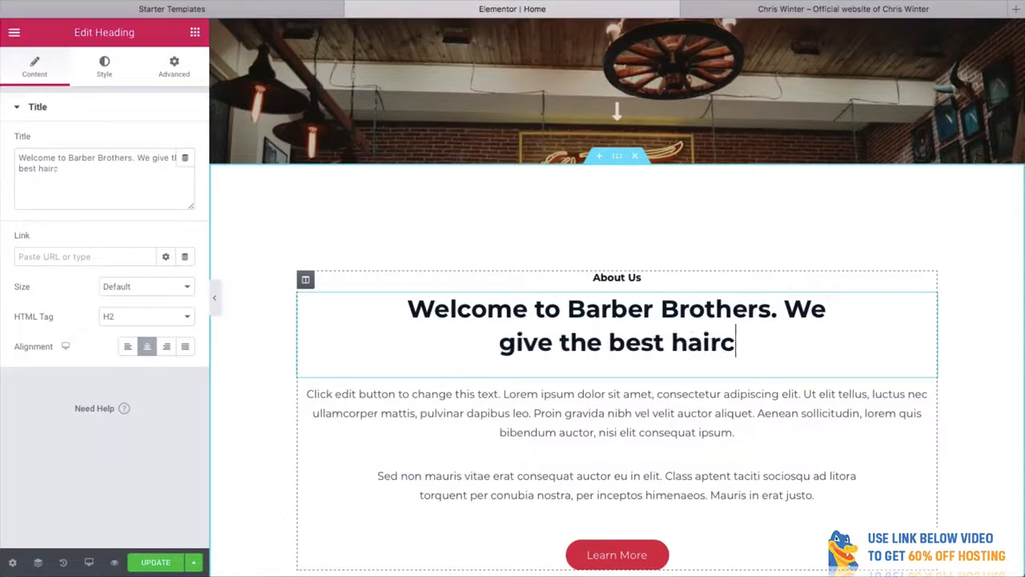
{"action": "type", "text": "uts in all of "}
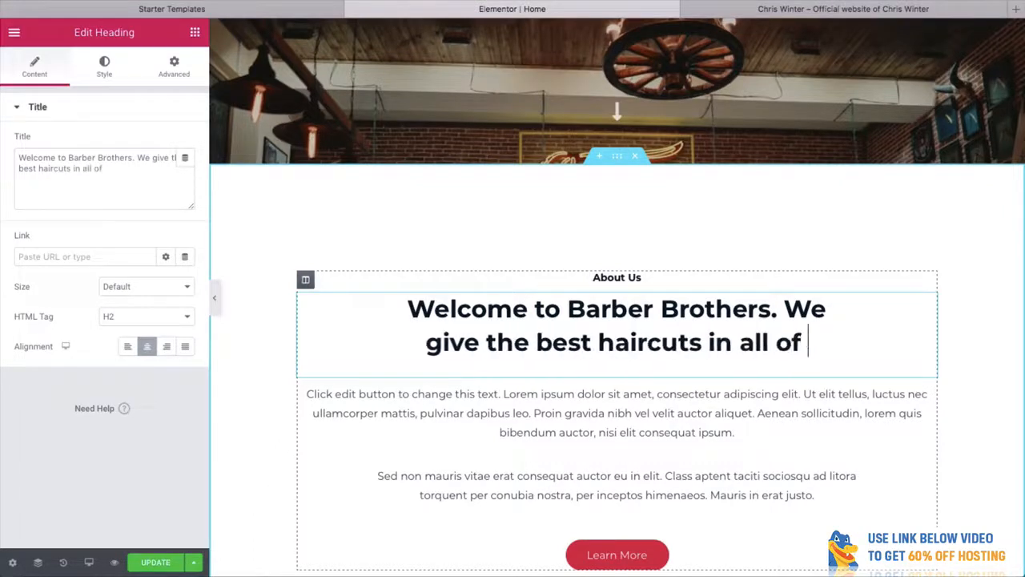
{"action": "type", "text": "Atlanta"}
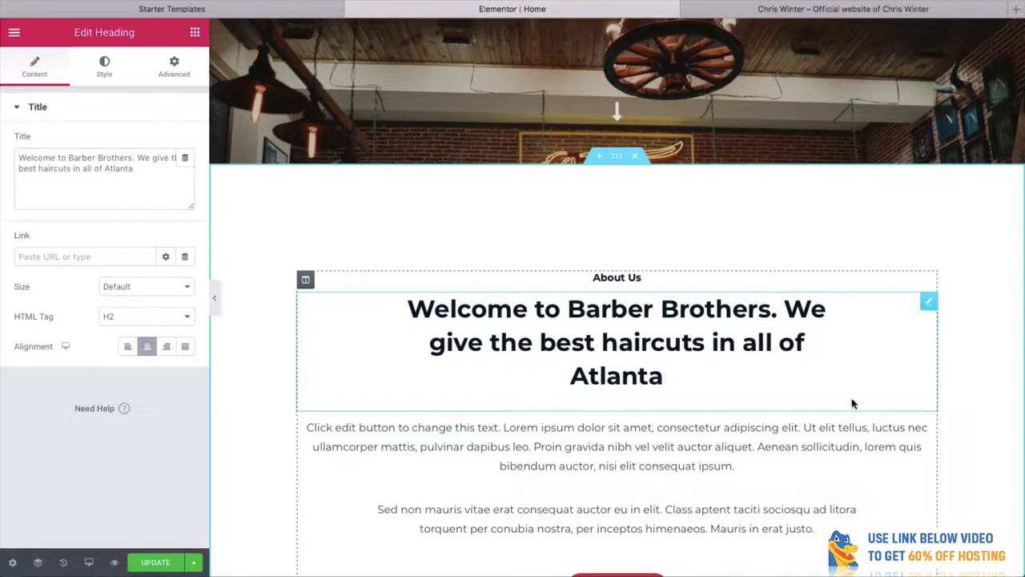
{"action": "scroll", "coordinate": [854, 404], "scroll_direction": "down", "scroll_amount": 2}
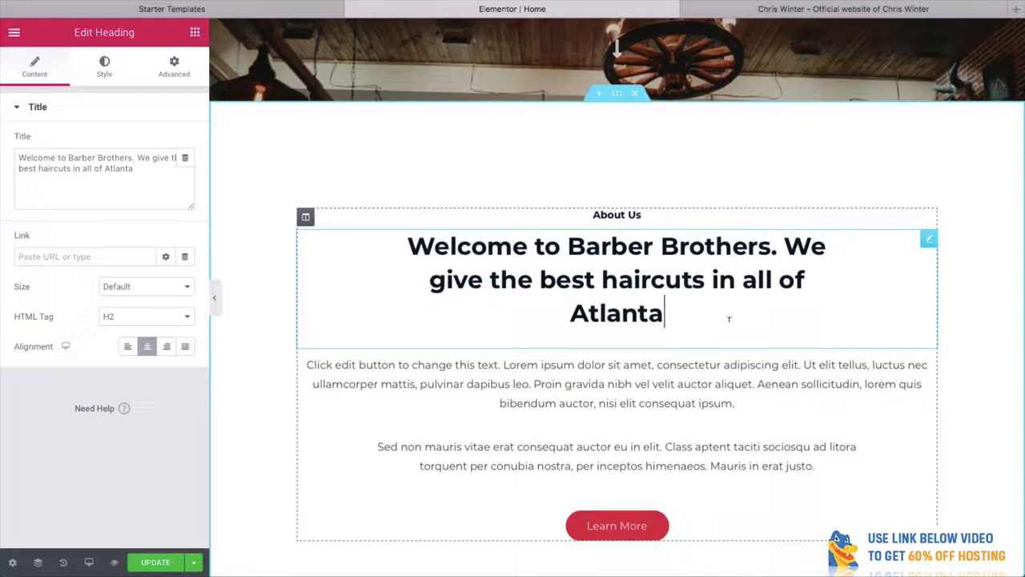
- End the heading with a period and empty the second lorem-ipsum paragraph
{"action": "type", "text": "."}
{"action": "left_click", "coordinate": [697, 381]}
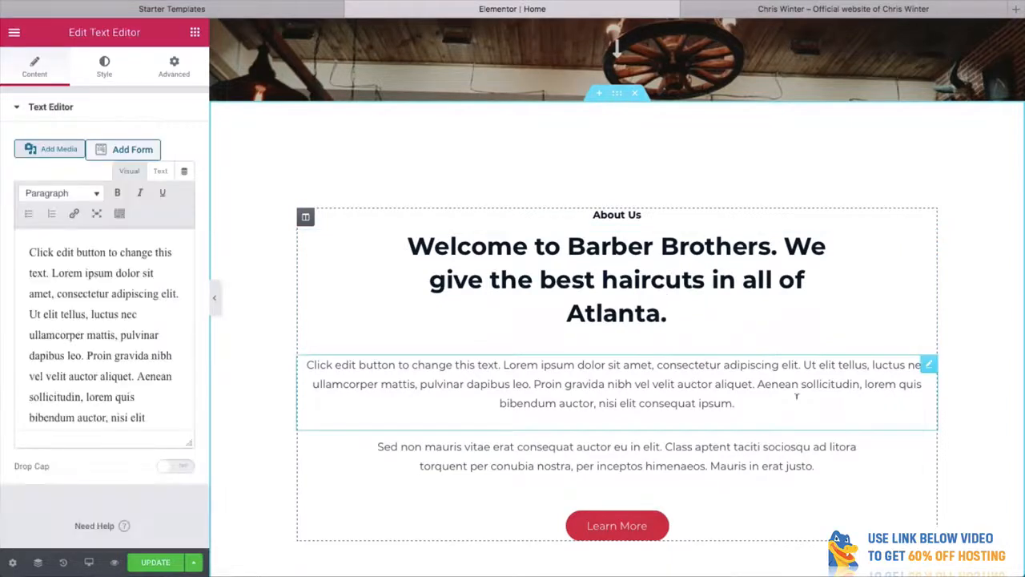
{"action": "key", "text": "ctrl+a"}
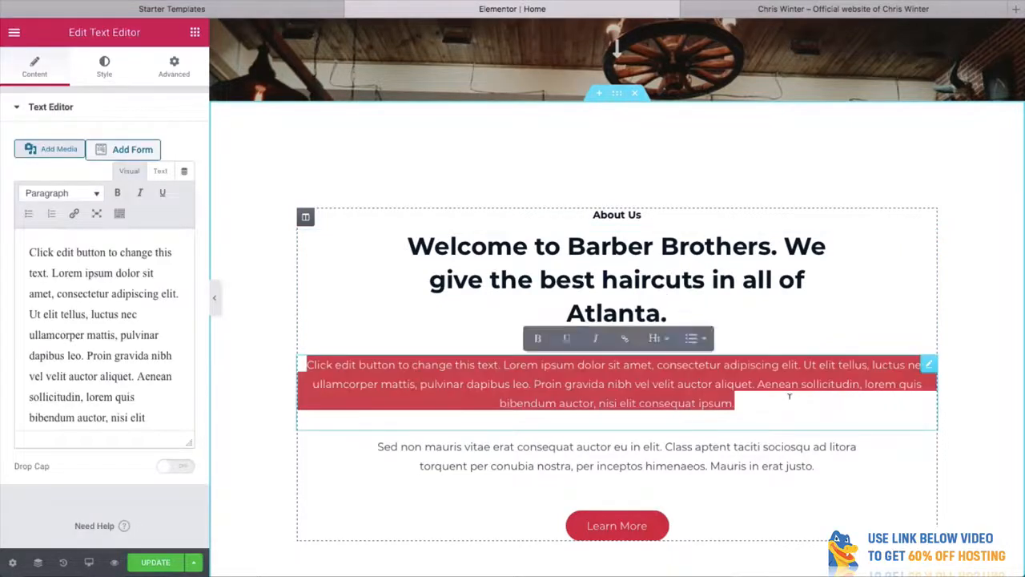
{"action": "left_click", "coordinate": [812, 442]}
{"action": "key", "text": "ctrl+a"}
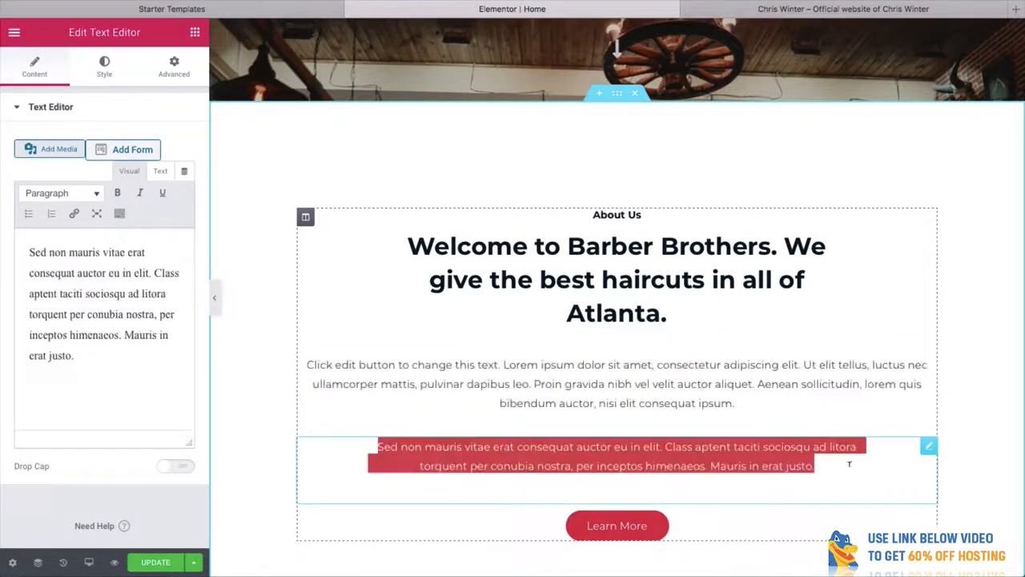
{"action": "key", "text": "BackSpace"}
{"action": "left_click", "coordinate": [954, 450]}
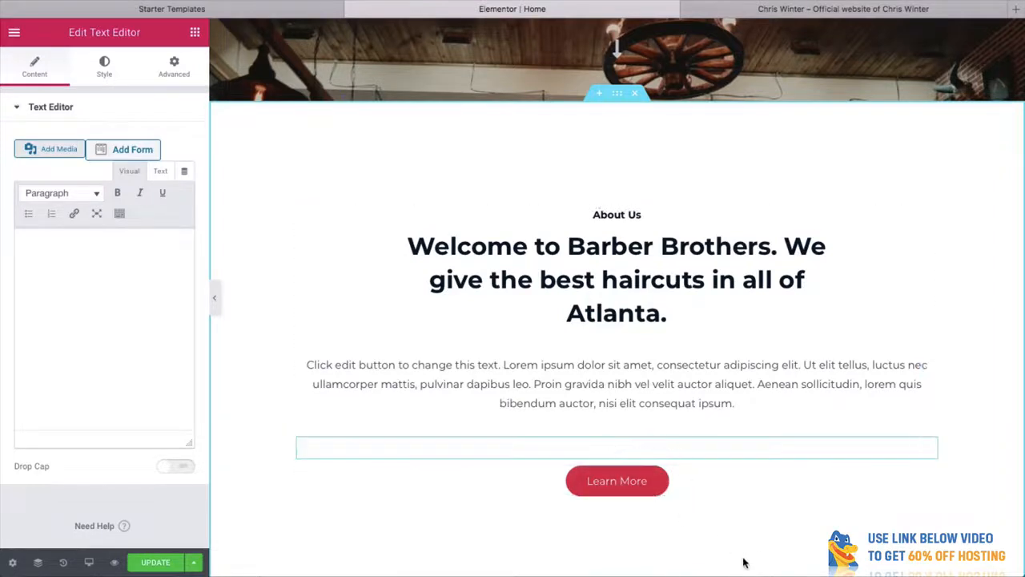
- Change the About Us button label from 'Learn More' to 'Contact Us Now'
{"action": "scroll", "coordinate": [799, 389], "scroll_direction": "down", "scroll_amount": 2}
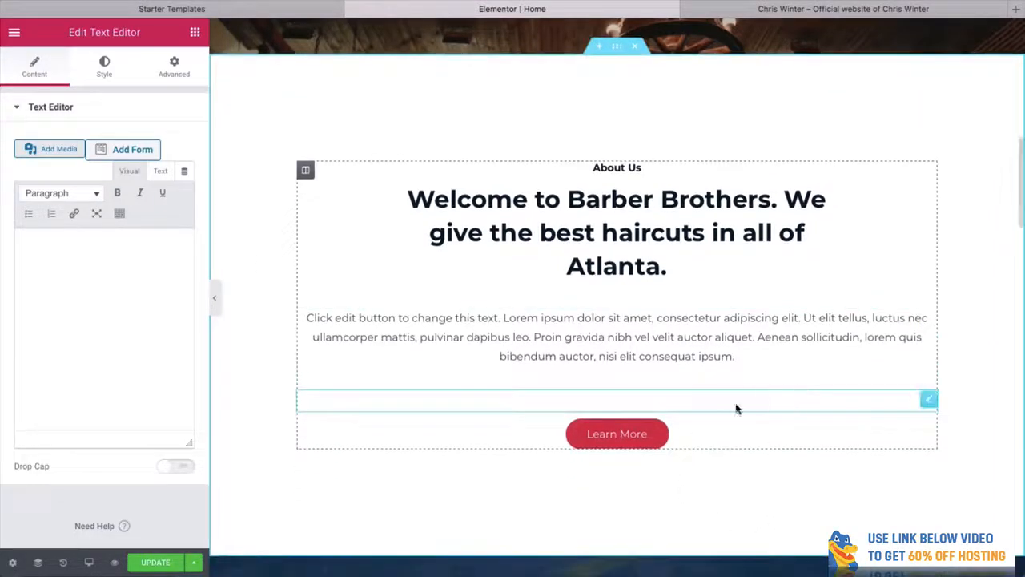
{"action": "left_click", "coordinate": [642, 434]}
{"action": "key", "text": "BackSpace"}
{"action": "key", "text": "BackSpace"}
{"action": "key", "text": "BackSpace"}
{"action": "key", "text": "BackSpace"}
{"action": "key", "text": "BackSpace"}
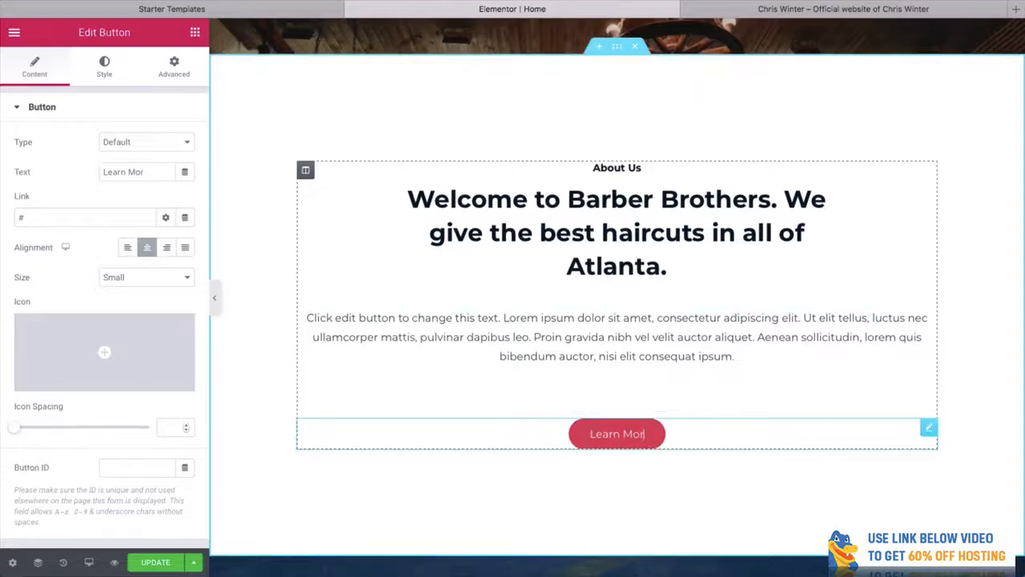
{"action": "key", "text": "BackSpace"}
{"action": "key", "text": "BackSpace"}
{"action": "key", "text": "BackSpace"}
{"action": "key", "text": "BackSpace"}
{"action": "key", "text": "BackSpace"}
{"action": "type", "text": "C"}
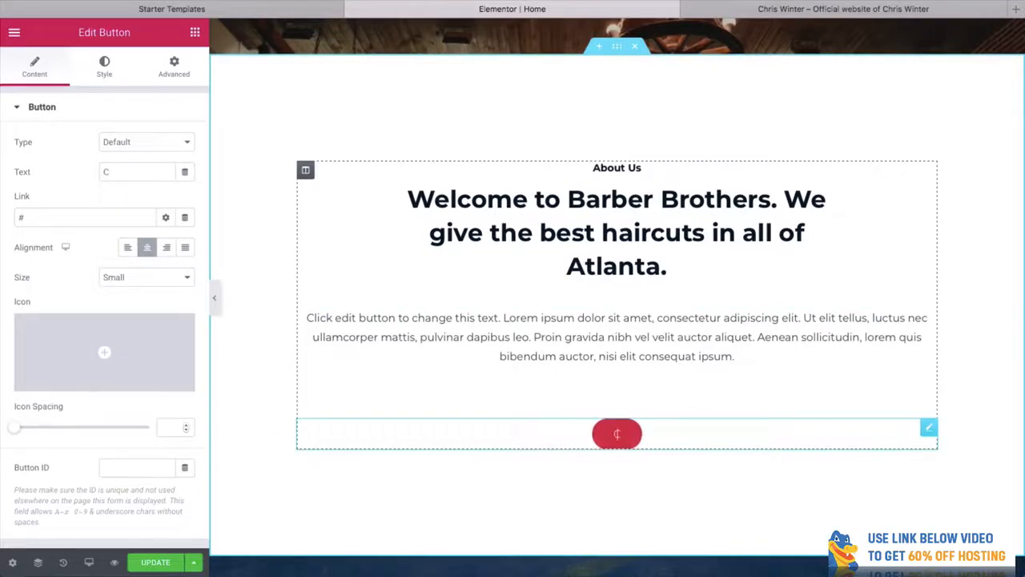
{"action": "type", "text": "ontact Us Now"}
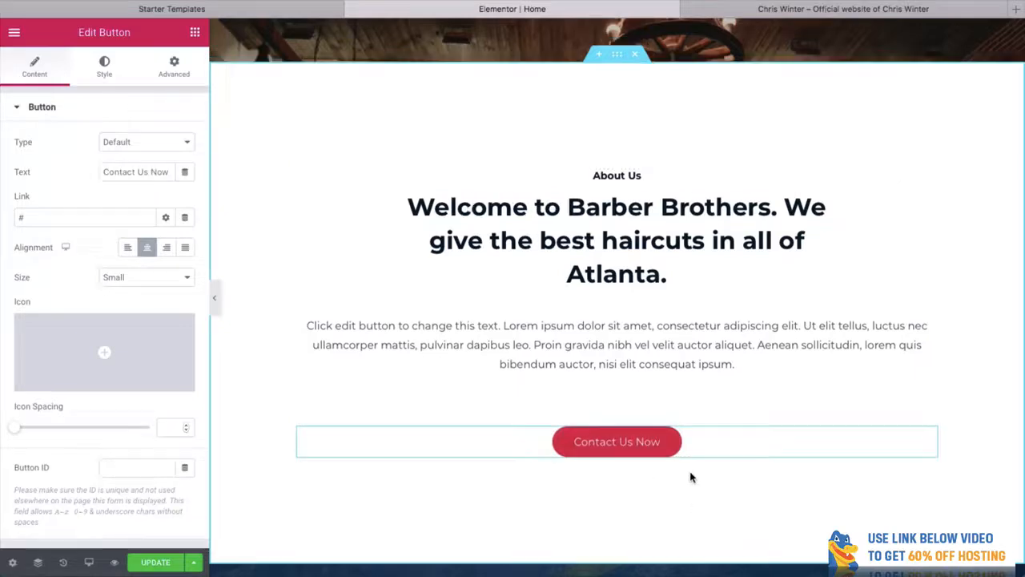
{"action": "scroll", "coordinate": [690, 480], "scroll_direction": "up", "scroll_amount": 5}
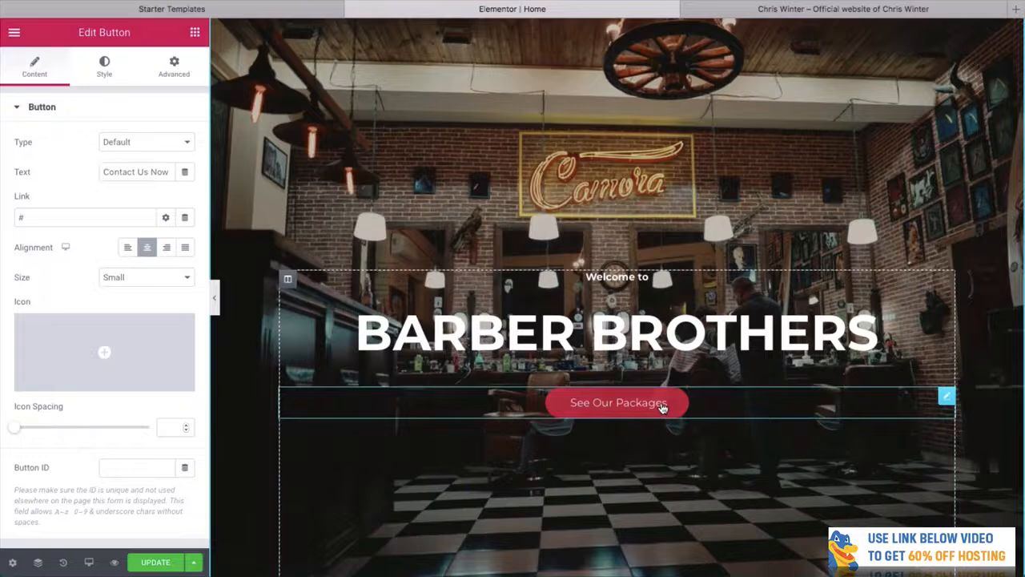
- Style the See Our Packages button with the blue preset background and white text
{"action": "left_click", "coordinate": [662, 407]}
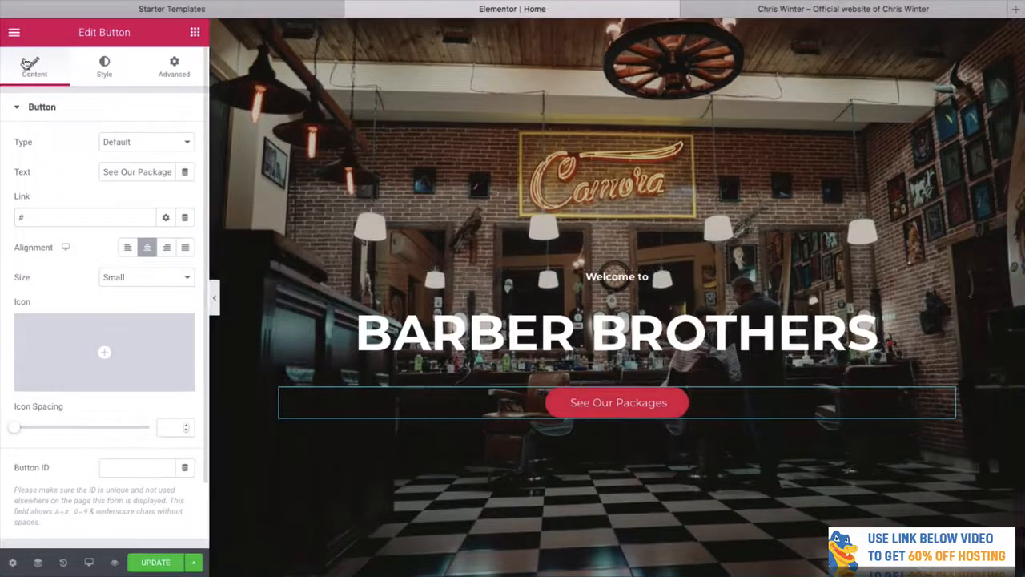
{"action": "left_click", "coordinate": [109, 79]}
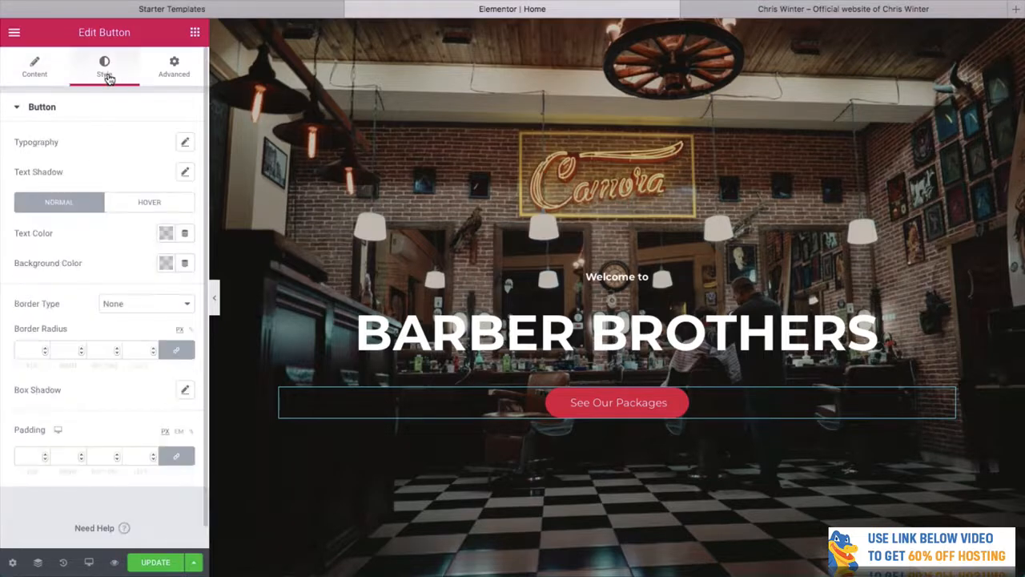
{"action": "left_click", "coordinate": [165, 263]}
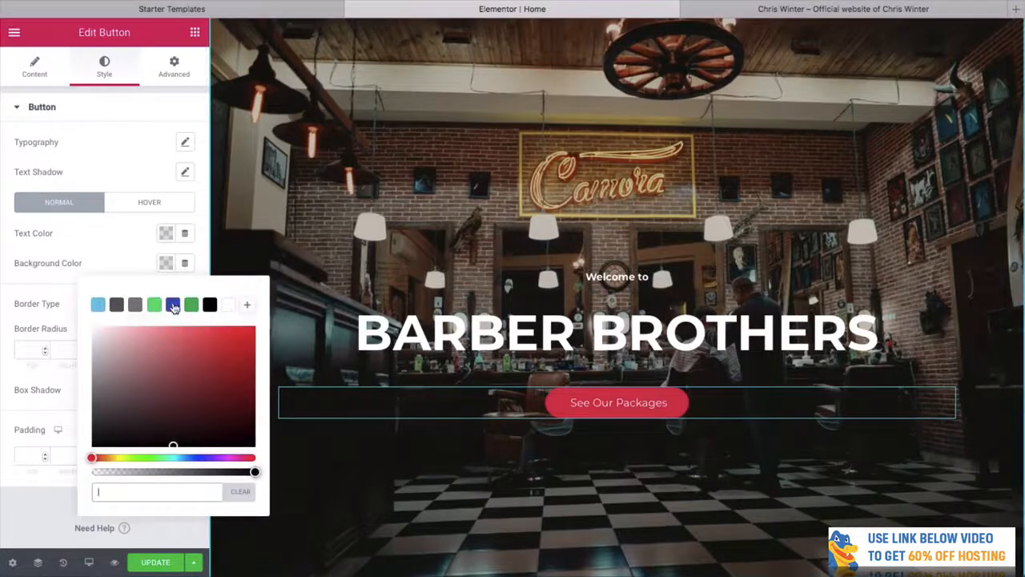
{"action": "left_click", "coordinate": [173, 305]}
{"action": "left_click", "coordinate": [190, 305]}
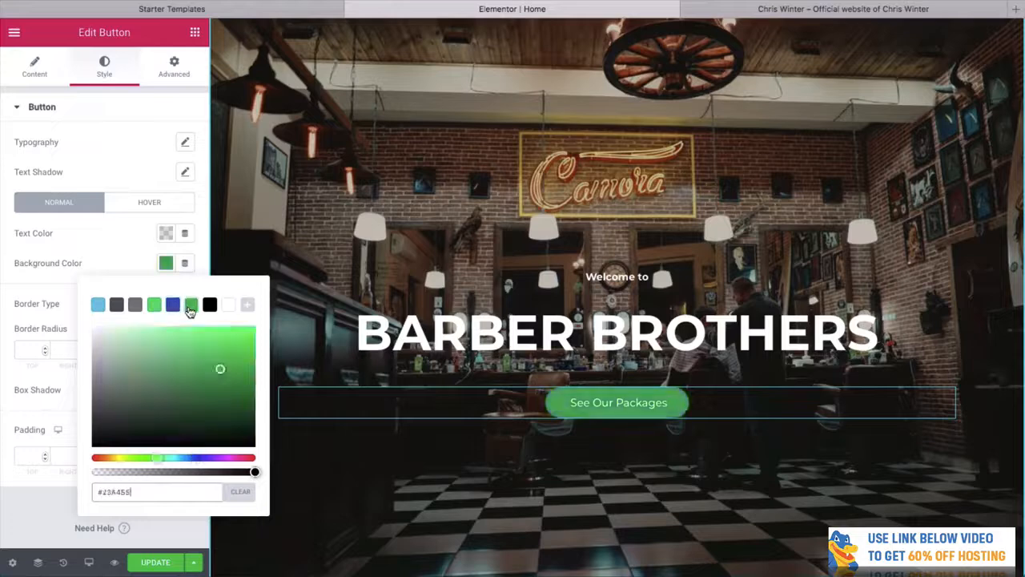
{"action": "left_click", "coordinate": [208, 306]}
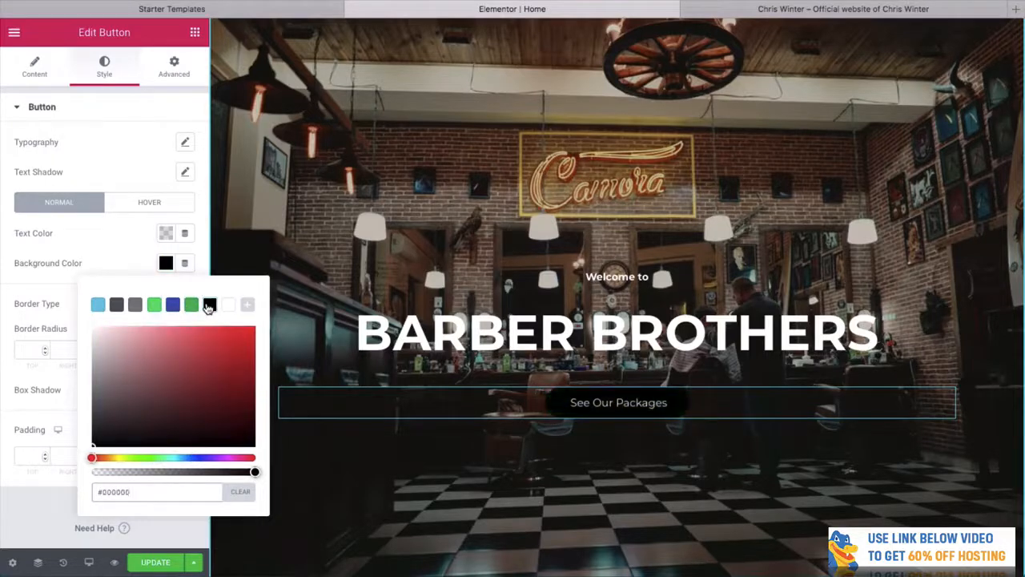
{"action": "left_click", "coordinate": [156, 305]}
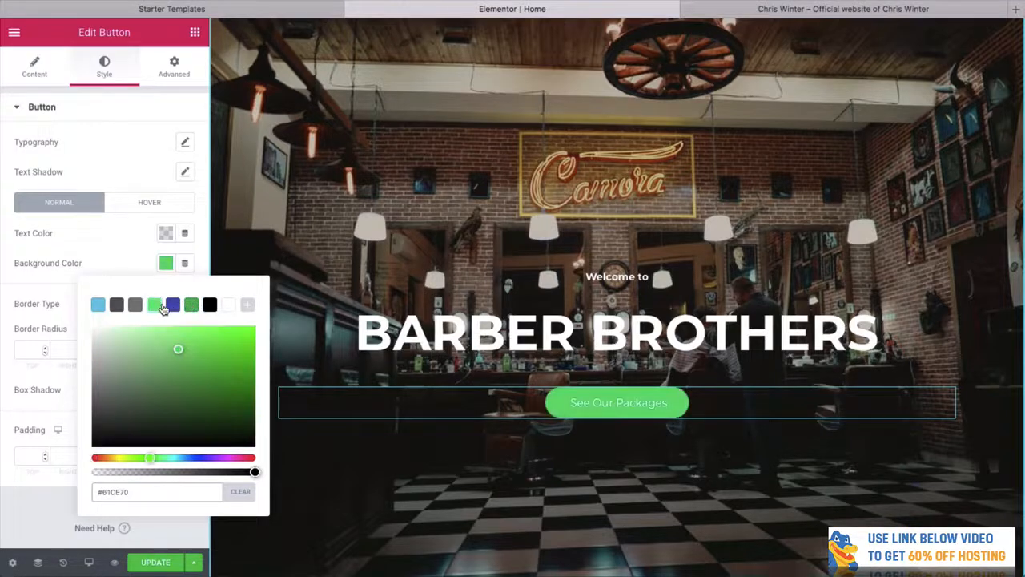
{"action": "left_click", "coordinate": [172, 306]}
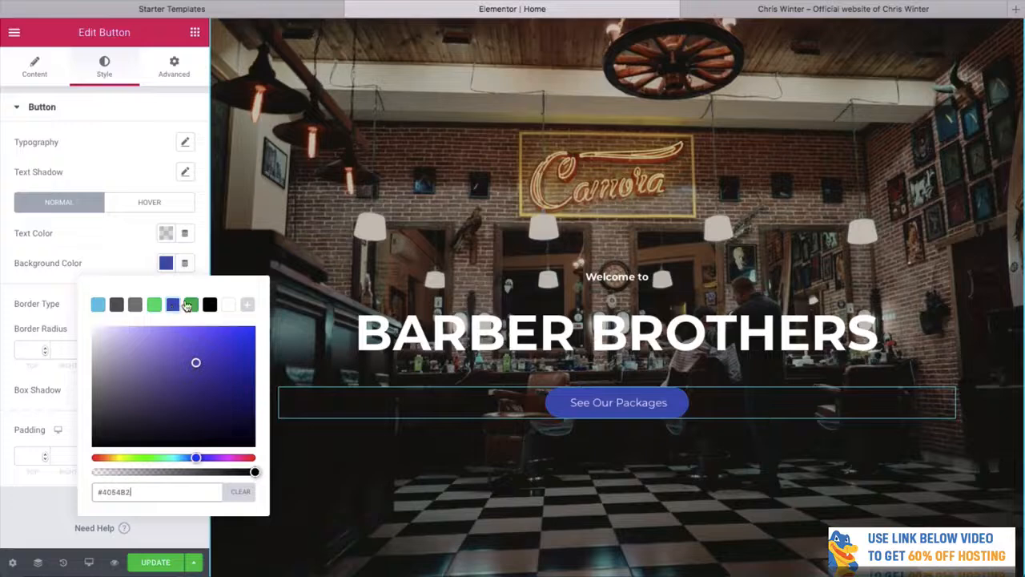
{"action": "left_click", "coordinate": [121, 268]}
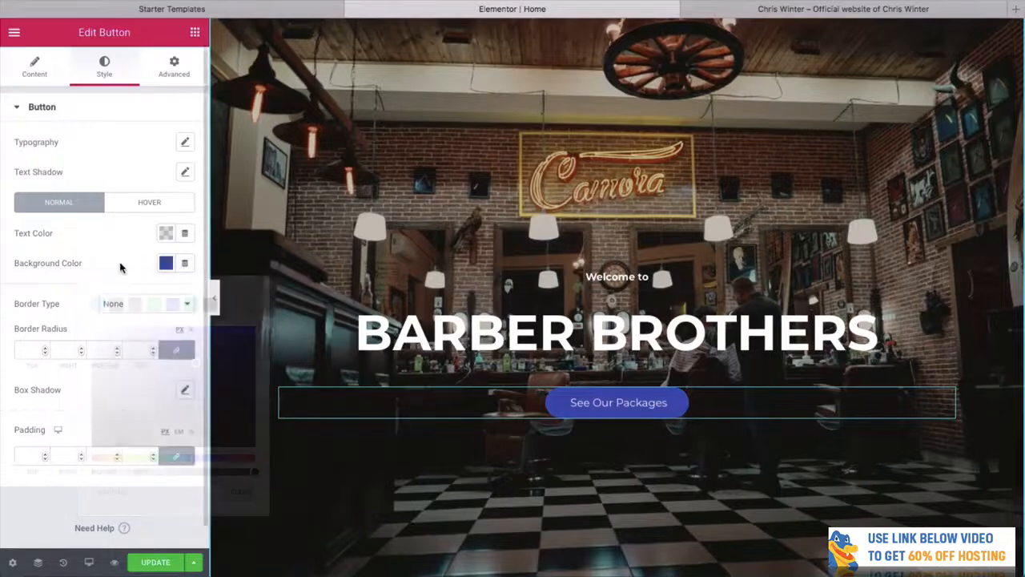
{"action": "left_click", "coordinate": [166, 234]}
{"action": "left_click_drag", "start_coordinate": [206, 321], "coordinate": [69, 245]}
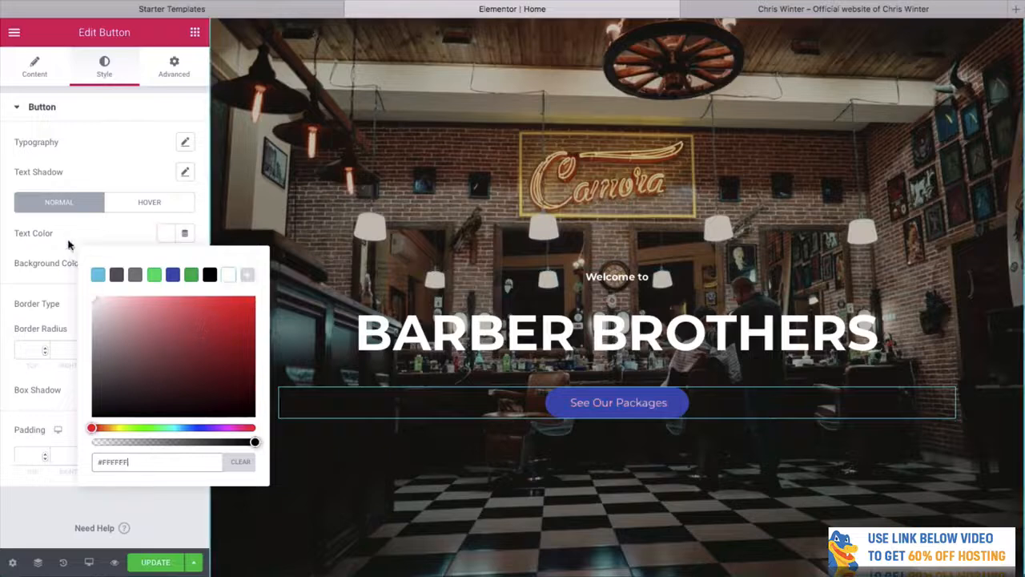
{"action": "left_click", "coordinate": [67, 236]}
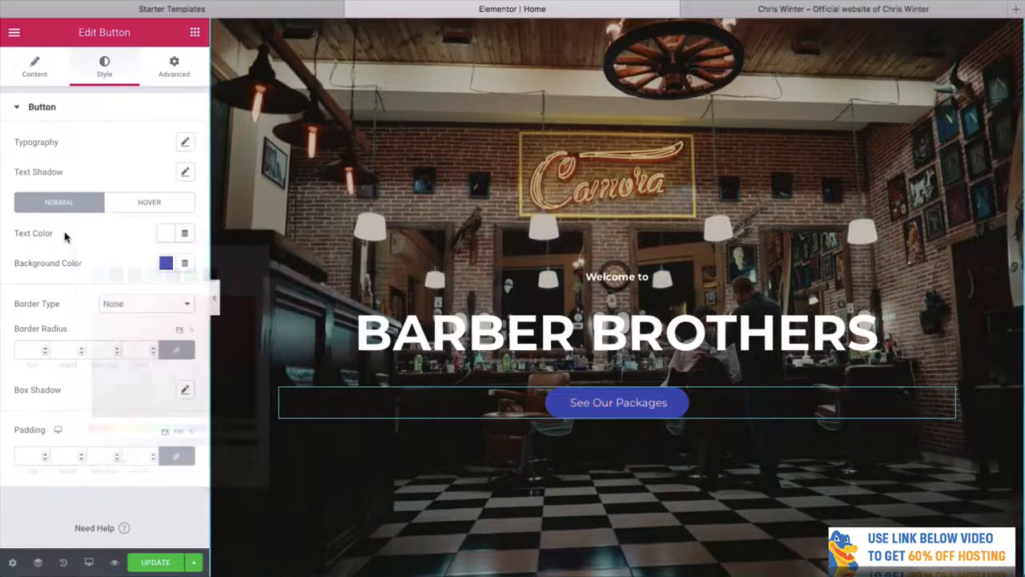
- Set the button's hover background to blue and save the page with Update
{"action": "left_click", "coordinate": [146, 206]}
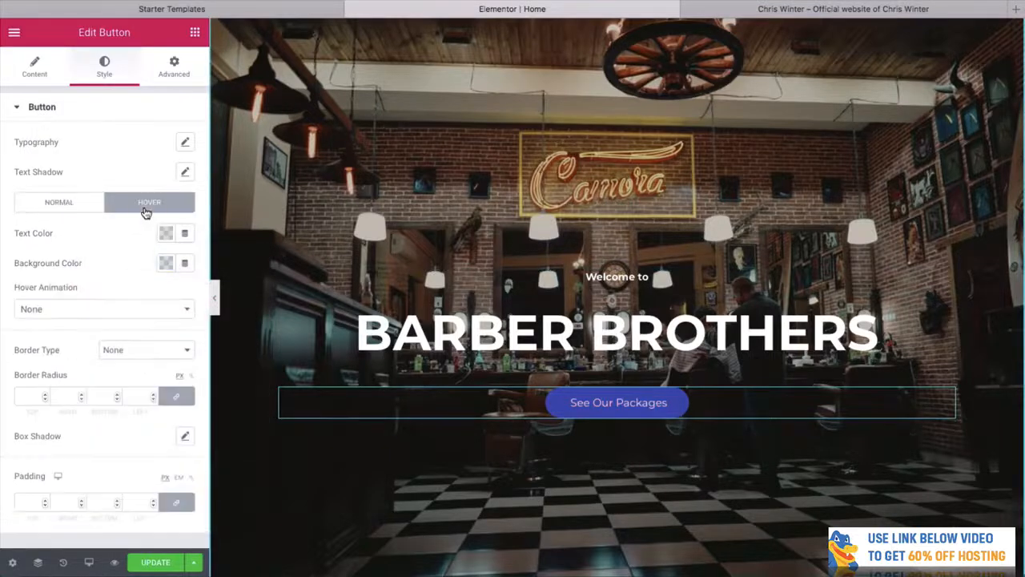
{"action": "left_click", "coordinate": [166, 263]}
{"action": "left_click", "coordinate": [190, 306]}
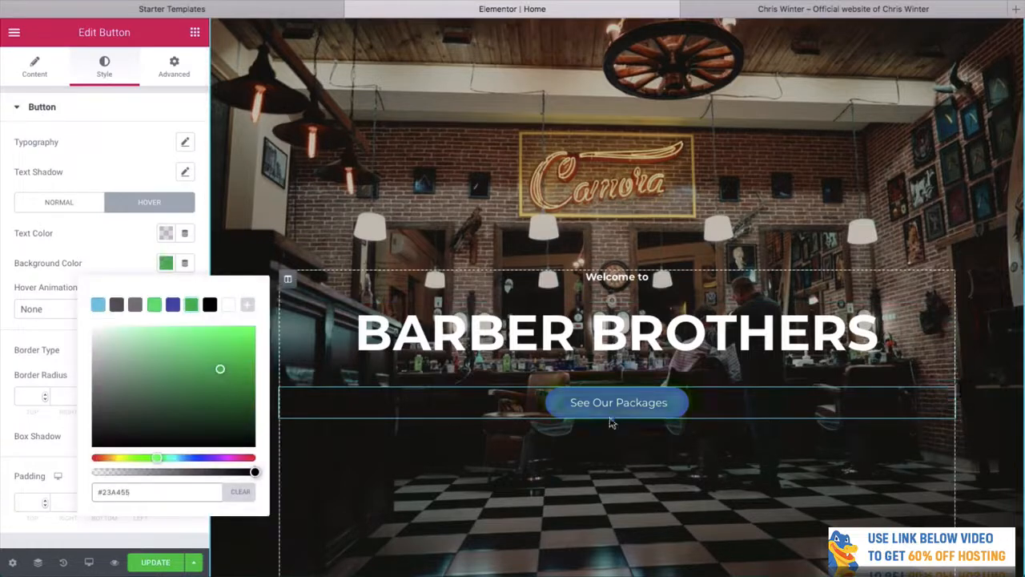
{"action": "left_click", "coordinate": [173, 305]}
{"action": "left_click", "coordinate": [32, 118]}
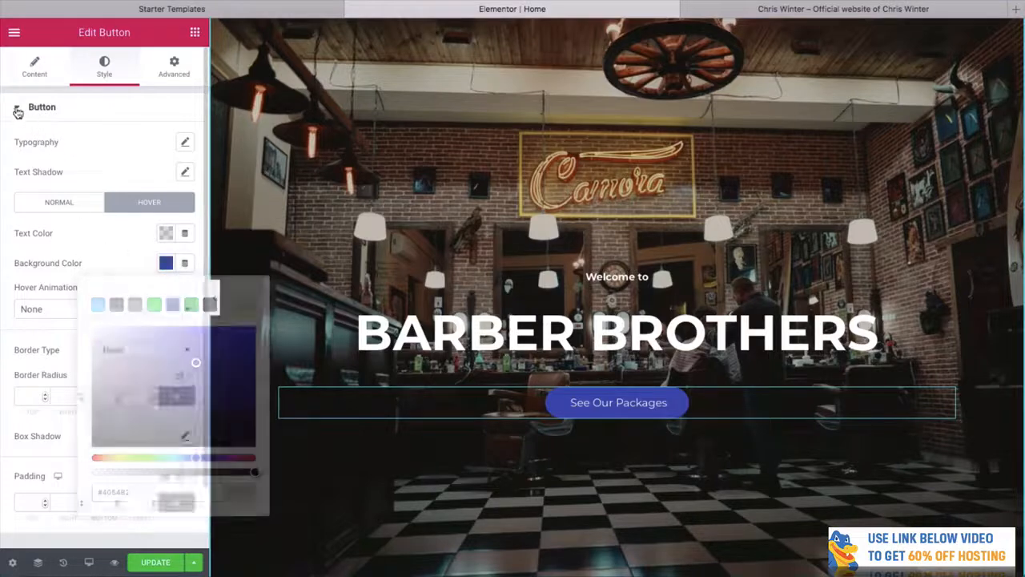
{"action": "left_click", "coordinate": [157, 562]}
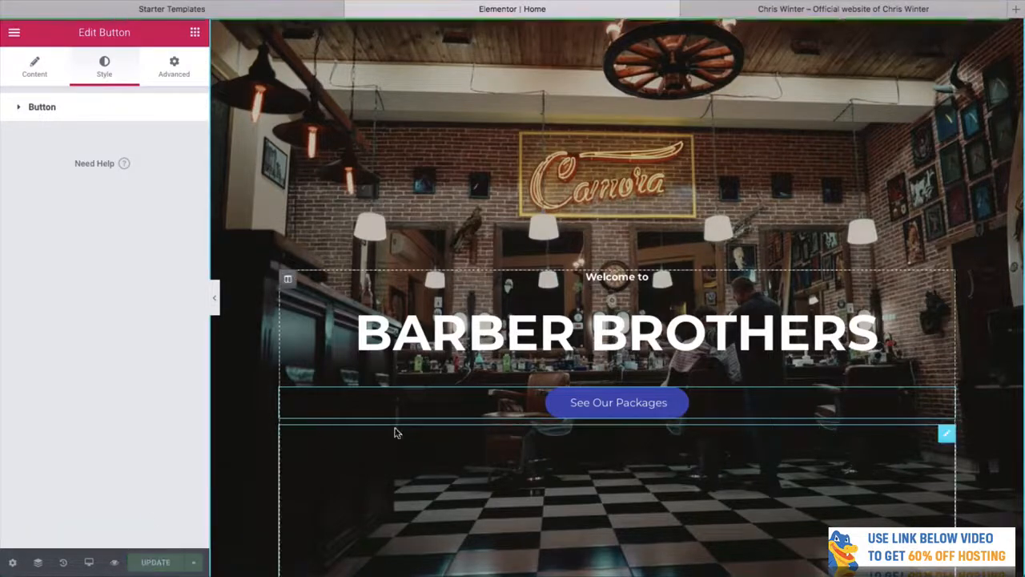
{"action": "scroll", "coordinate": [610, 418], "scroll_direction": "down", "scroll_amount": 8}
{"action": "scroll", "coordinate": [609, 418], "scroll_direction": "down", "scroll_amount": 1}
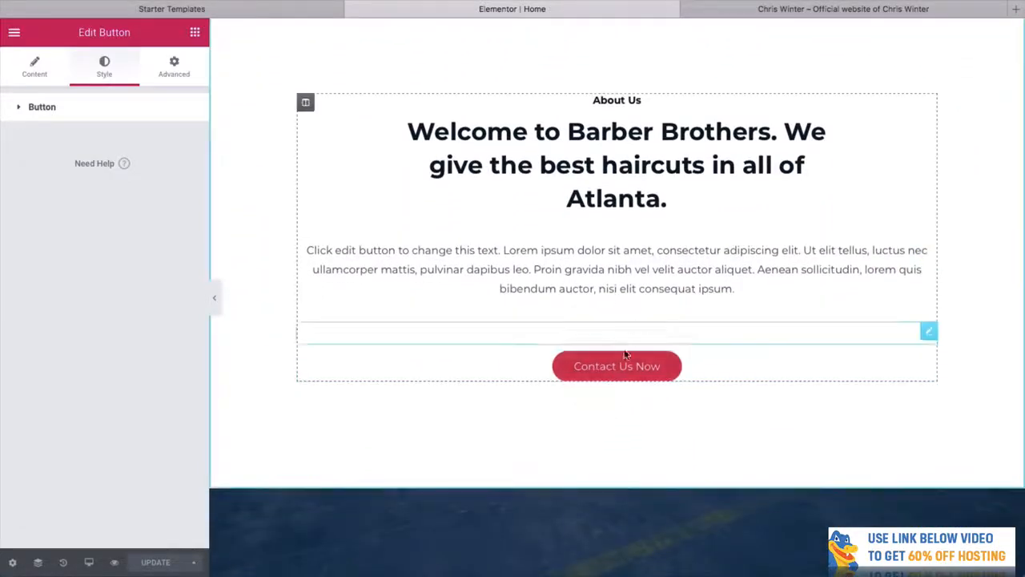
{"action": "scroll", "coordinate": [615, 370], "scroll_direction": "down", "scroll_amount": 4}
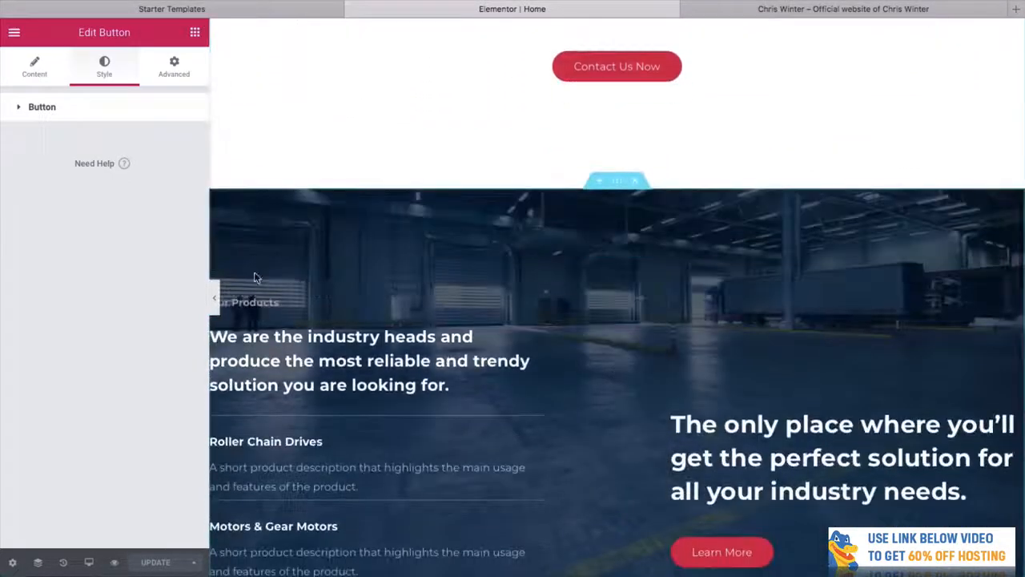
{"action": "scroll", "coordinate": [468, 243], "scroll_direction": "up", "scroll_amount": 4}
{"action": "scroll", "coordinate": [468, 241], "scroll_direction": "up", "scroll_amount": 6}
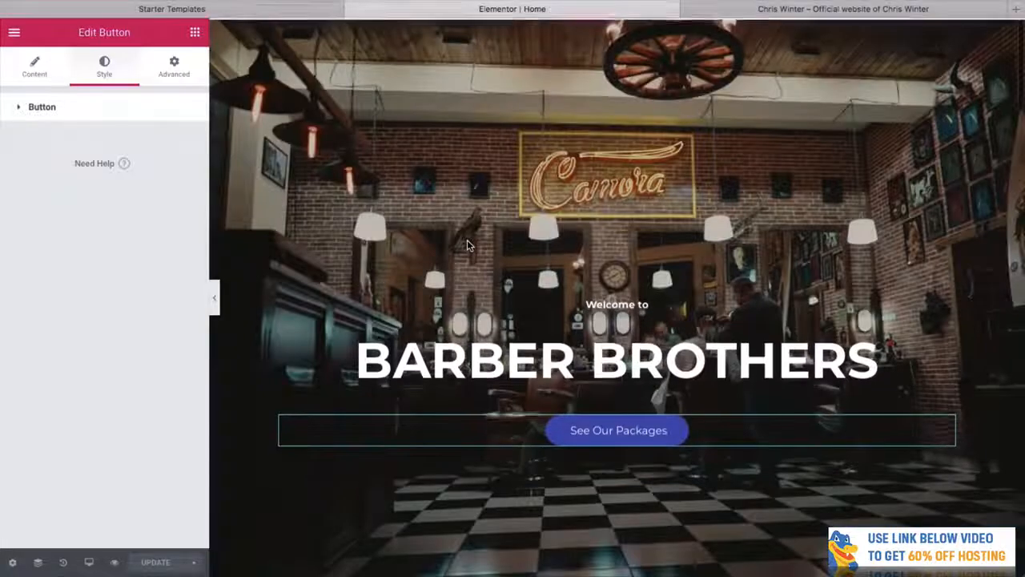
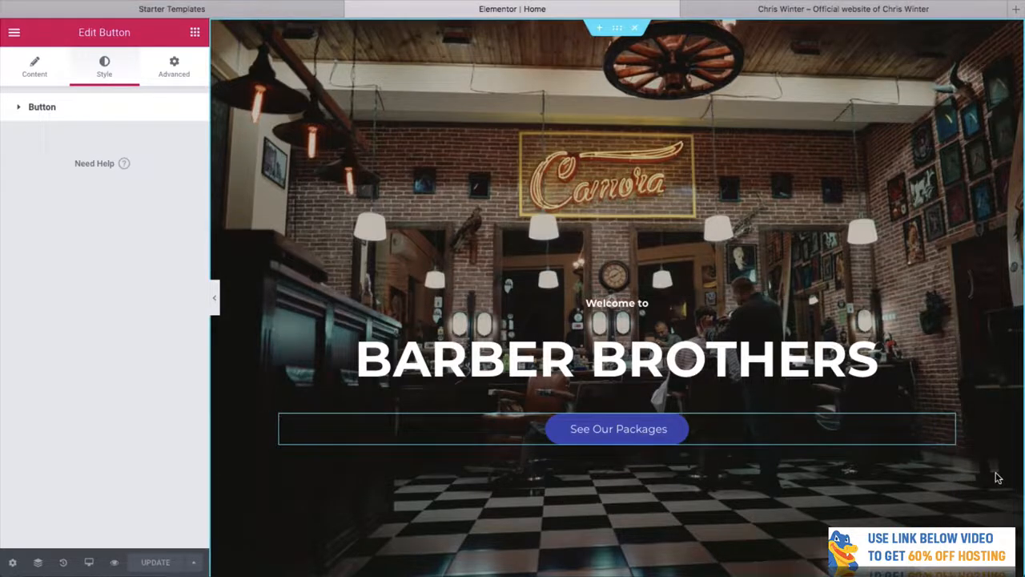
- Preview the page full width without the panel, then at tablet size
{"action": "left_click", "coordinate": [214, 298]}
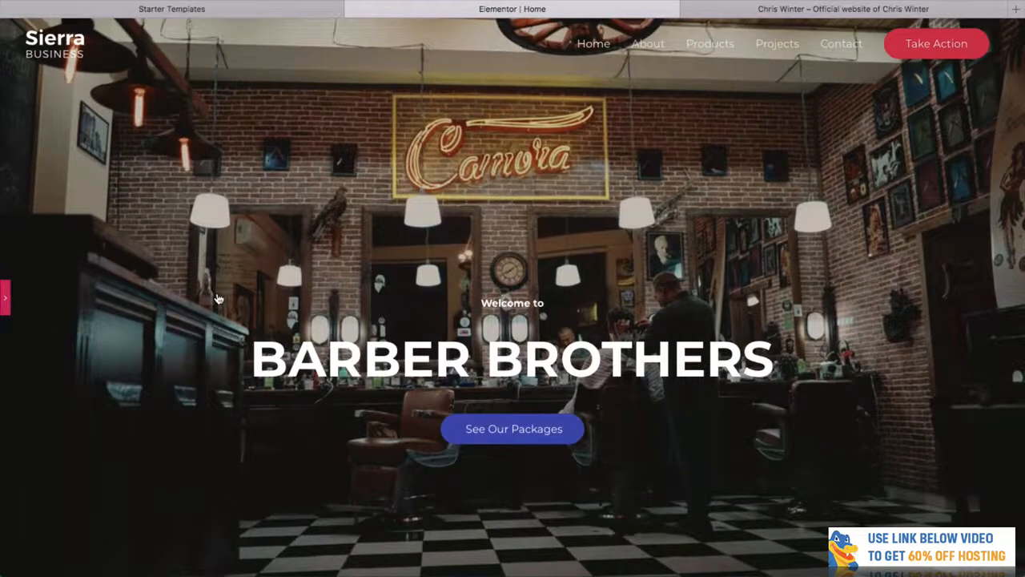
{"action": "left_click", "coordinate": [4, 297]}
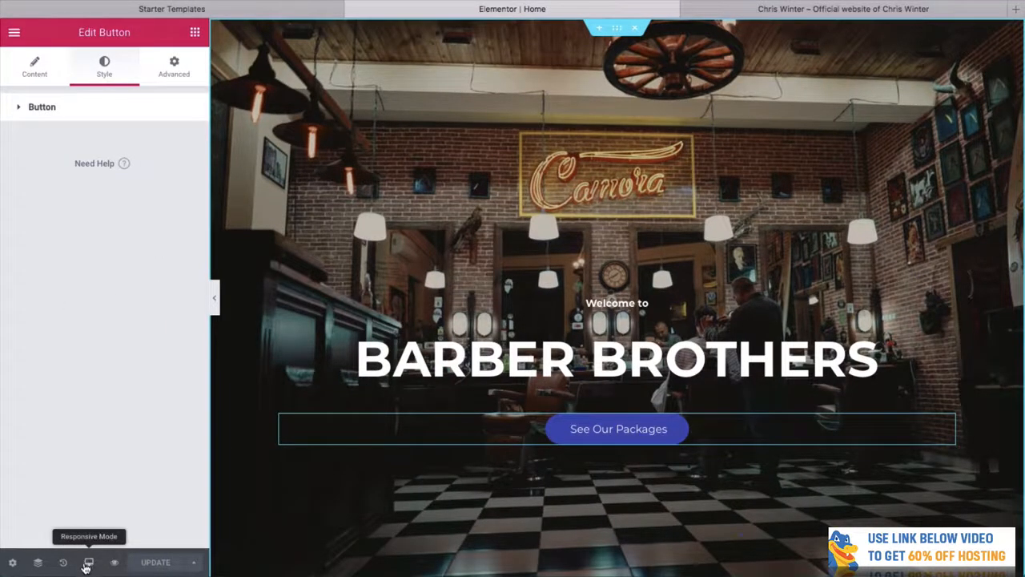
{"action": "left_click", "coordinate": [88, 563]}
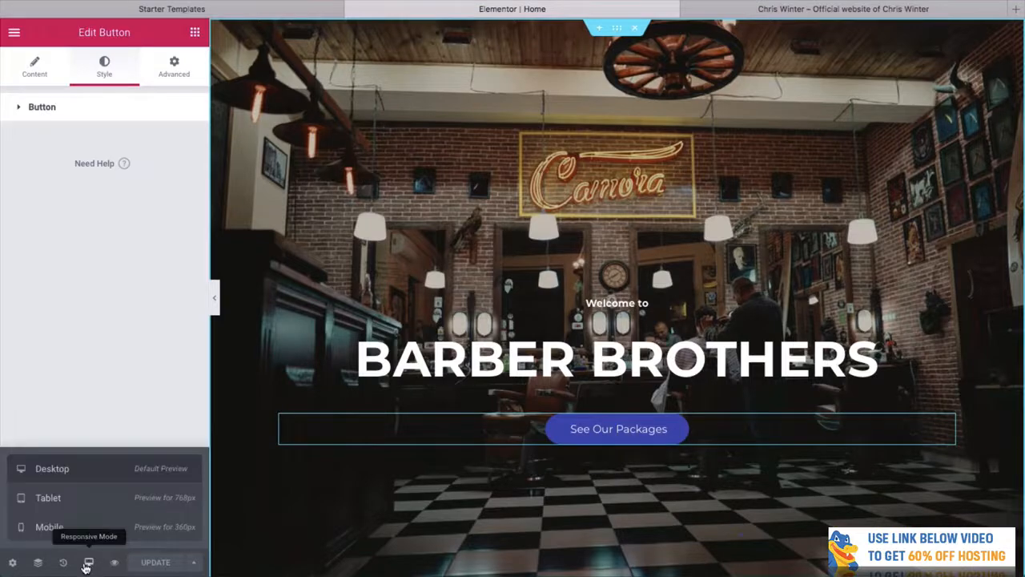
{"action": "left_click", "coordinate": [80, 497]}
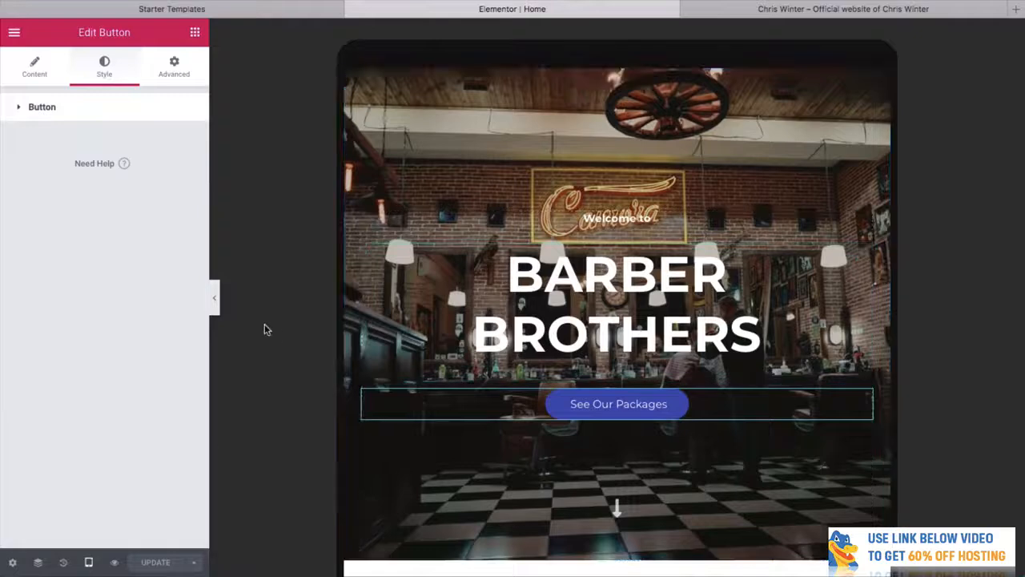
{"action": "left_click", "coordinate": [837, 372]}
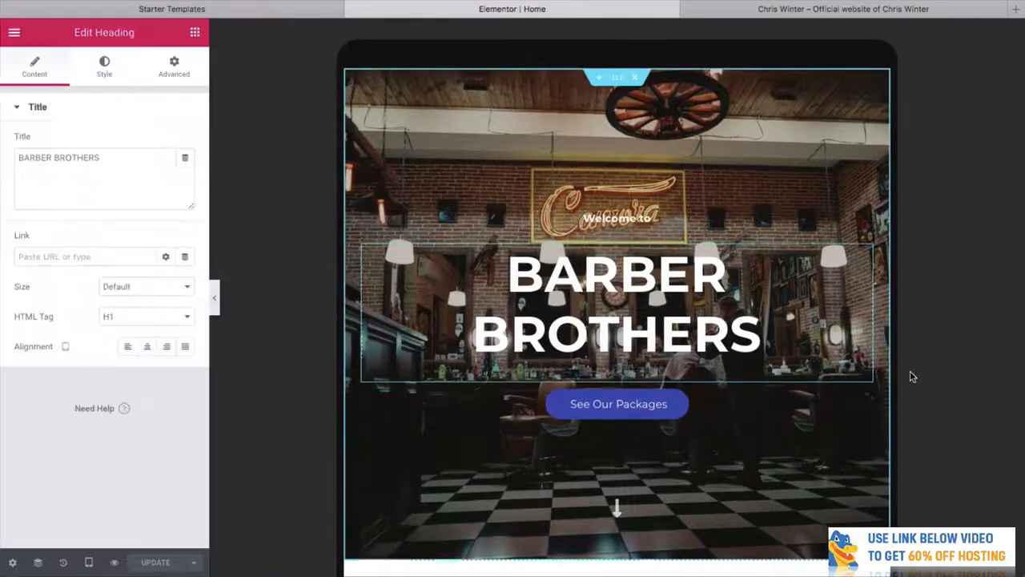
{"action": "scroll", "coordinate": [884, 421], "scroll_direction": "down", "scroll_amount": 2}
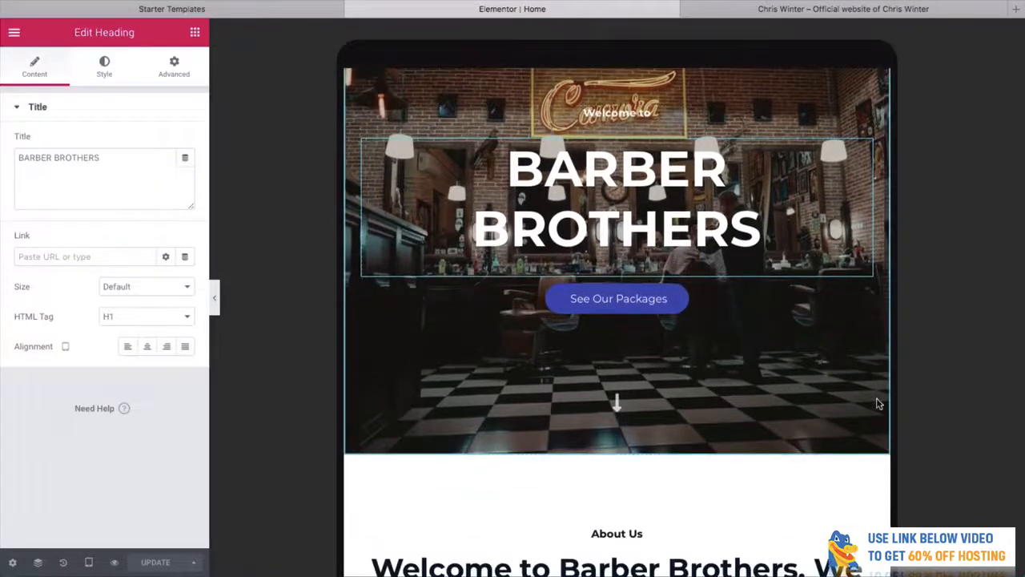
- Check the page at phone size, then return to the desktop-width preview
{"action": "left_click", "coordinate": [88, 561]}
{"action": "left_click", "coordinate": [84, 537]}
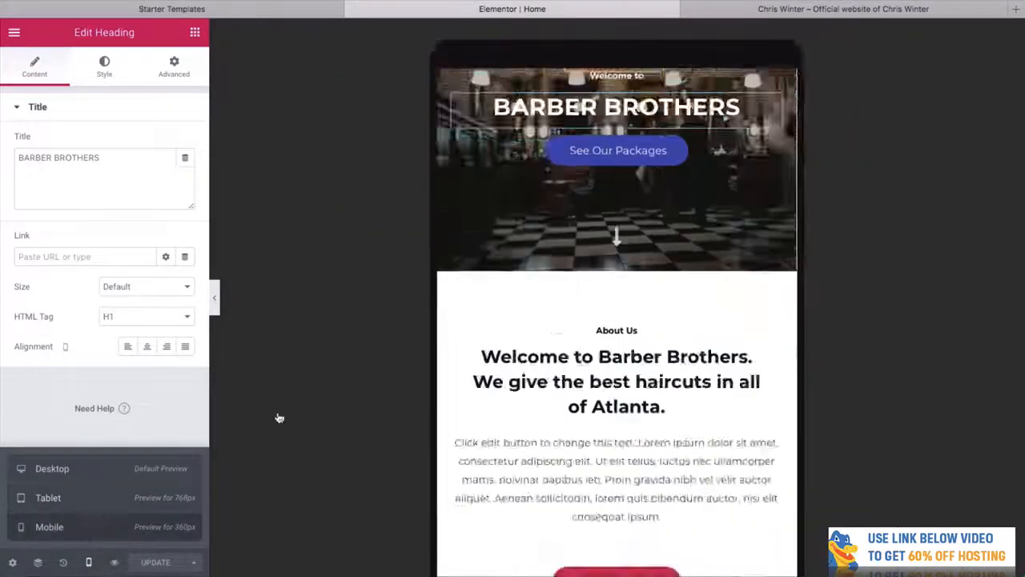
{"action": "scroll", "coordinate": [539, 106], "scroll_direction": "up", "scroll_amount": 2}
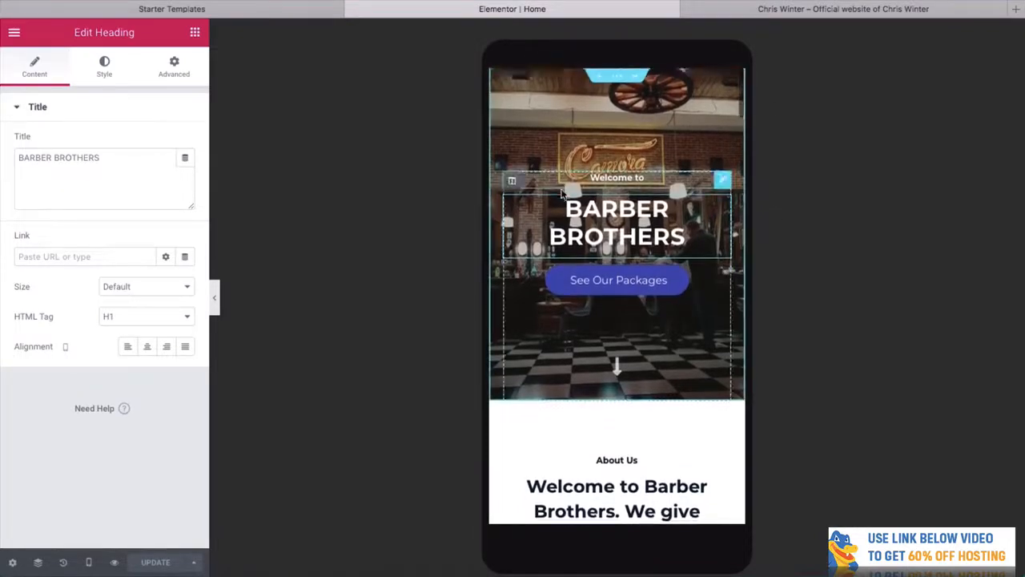
{"action": "scroll", "coordinate": [568, 208], "scroll_direction": "down", "scroll_amount": 1}
{"action": "scroll", "coordinate": [587, 262], "scroll_direction": "down", "scroll_amount": 4}
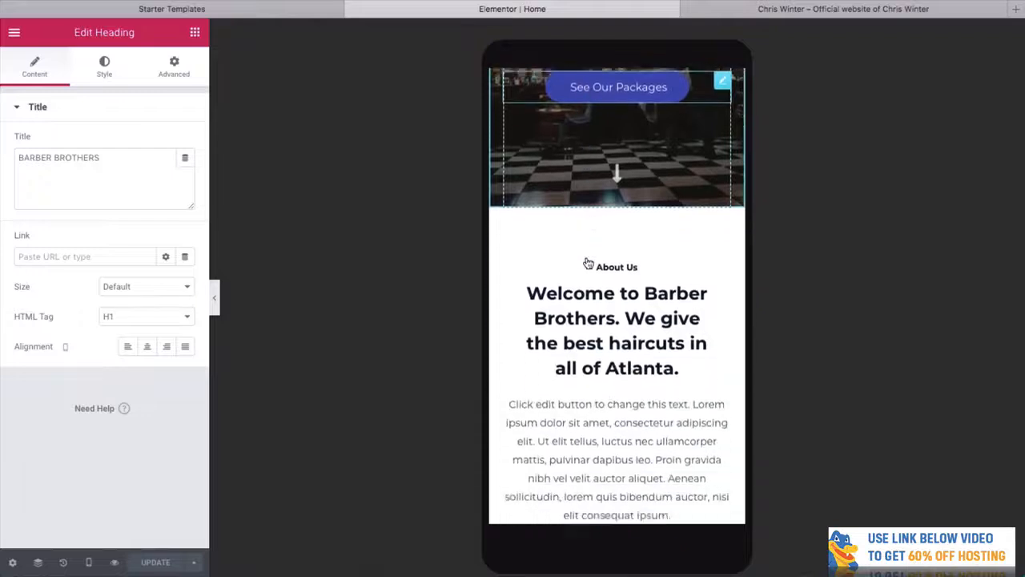
{"action": "scroll", "coordinate": [612, 263], "scroll_direction": "down", "scroll_amount": 3}
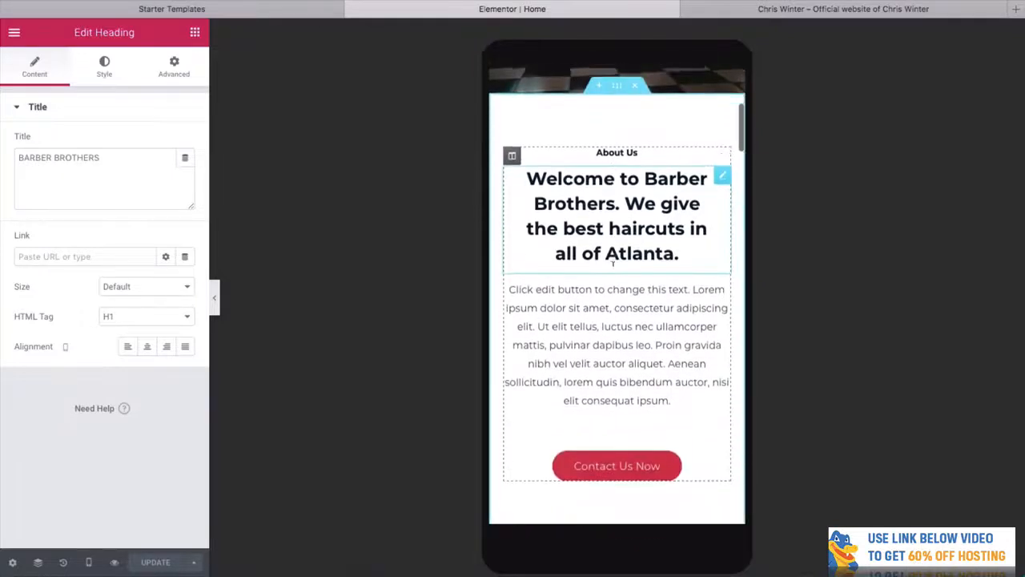
{"action": "scroll", "coordinate": [613, 263], "scroll_direction": "up", "scroll_amount": 8}
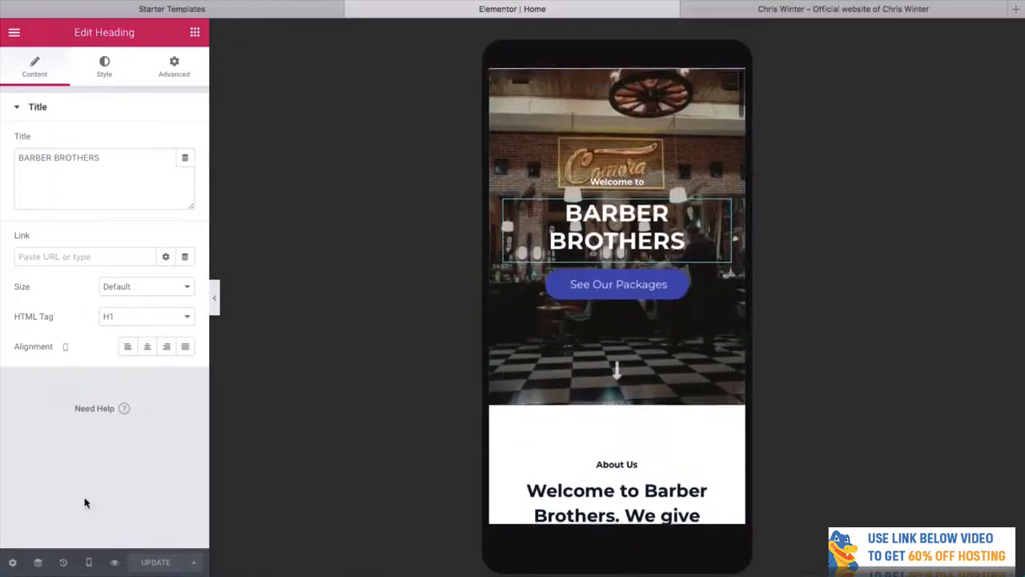
{"action": "left_click", "coordinate": [88, 562]}
{"action": "left_click", "coordinate": [78, 476]}
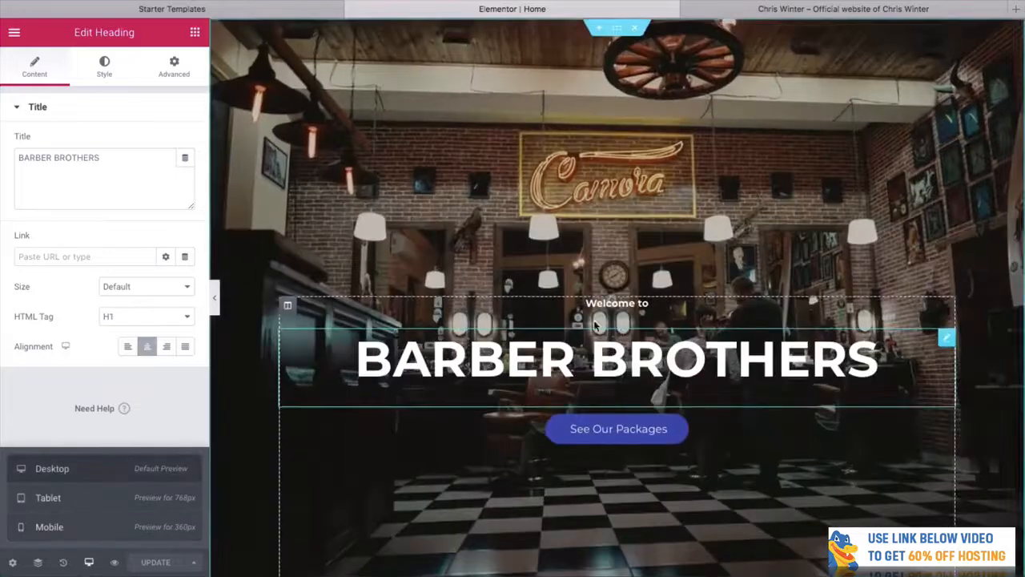
- Open the Our Products section's Style background settings, showing the warehouse image
{"action": "right_click", "coordinate": [922, 358]}
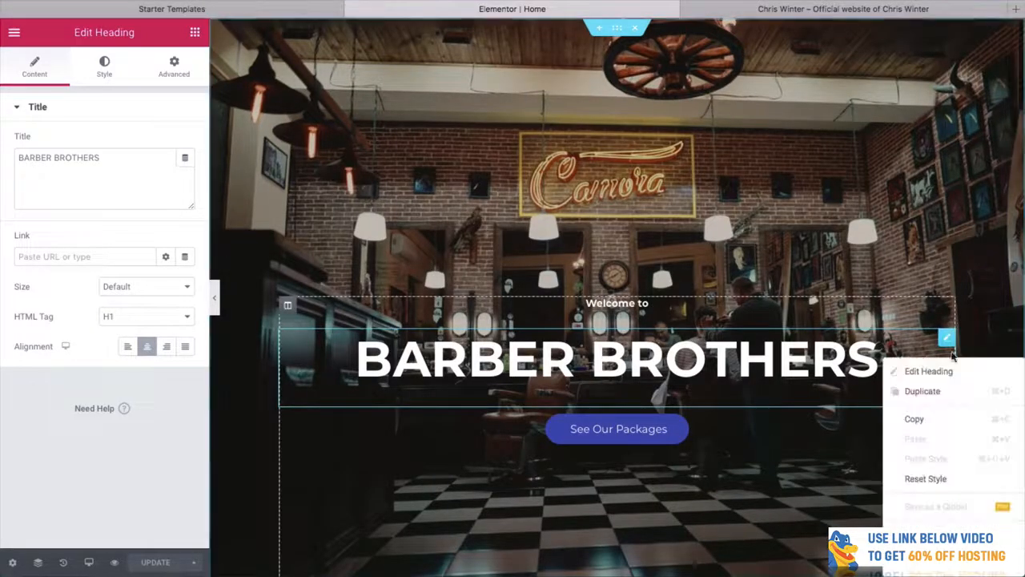
{"action": "key", "text": "Escape"}
{"action": "scroll", "coordinate": [616, 505], "scroll_direction": "down", "scroll_amount": 3}
{"action": "scroll", "coordinate": [617, 505], "scroll_direction": "down", "scroll_amount": 15}
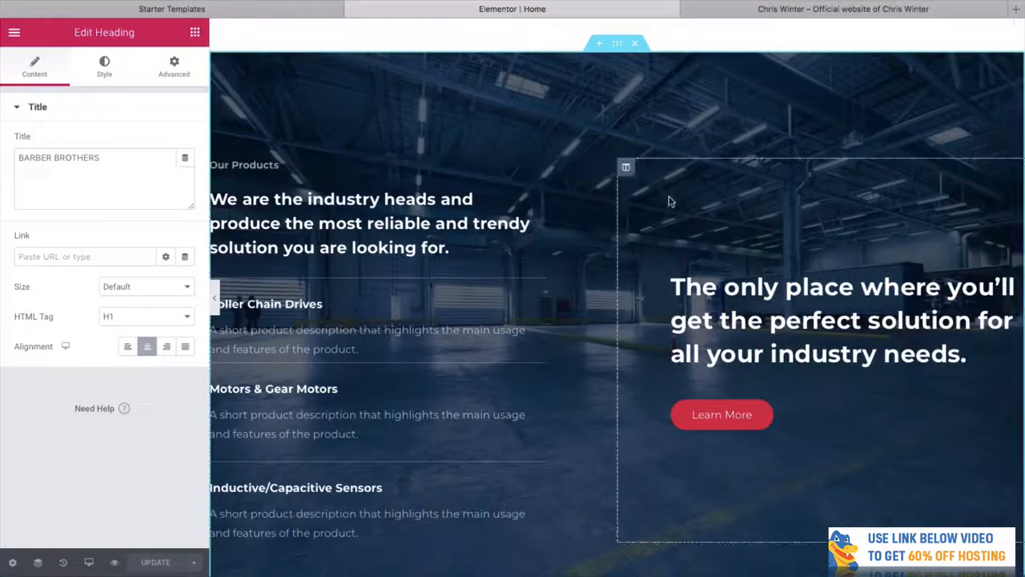
{"action": "scroll", "coordinate": [672, 176], "scroll_direction": "down", "scroll_amount": 1}
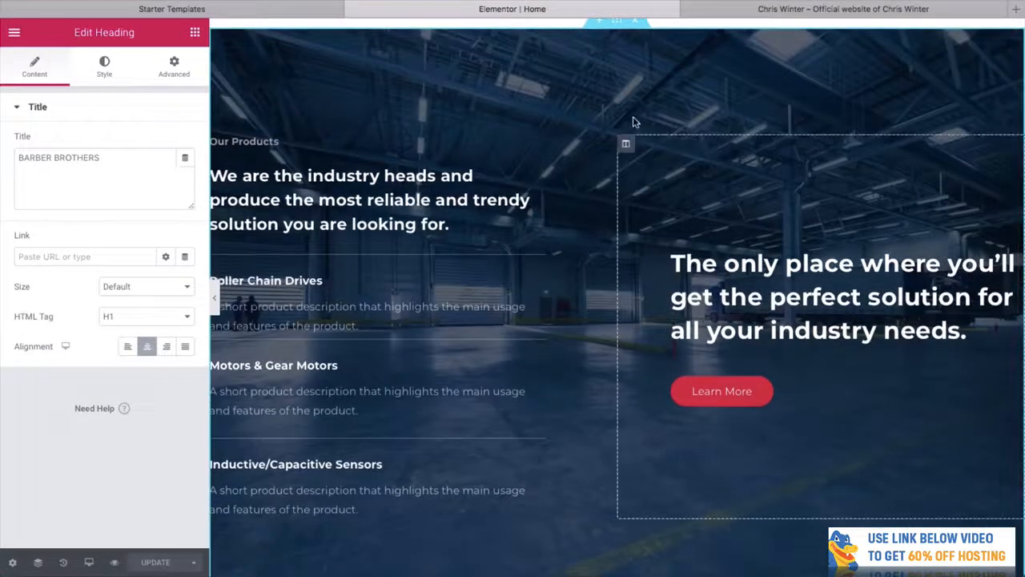
{"action": "right_click", "coordinate": [673, 106]}
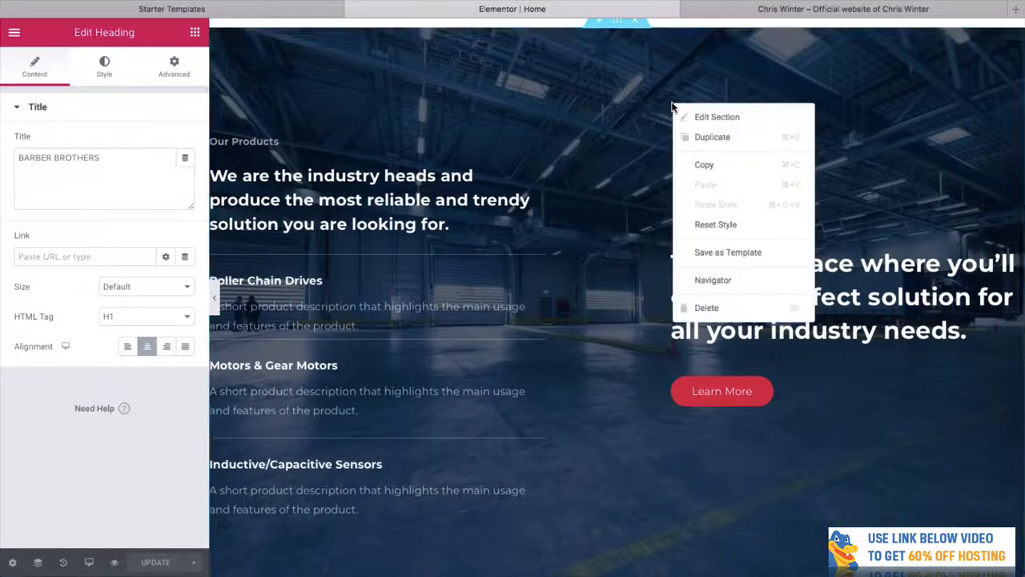
{"action": "left_click", "coordinate": [735, 118]}
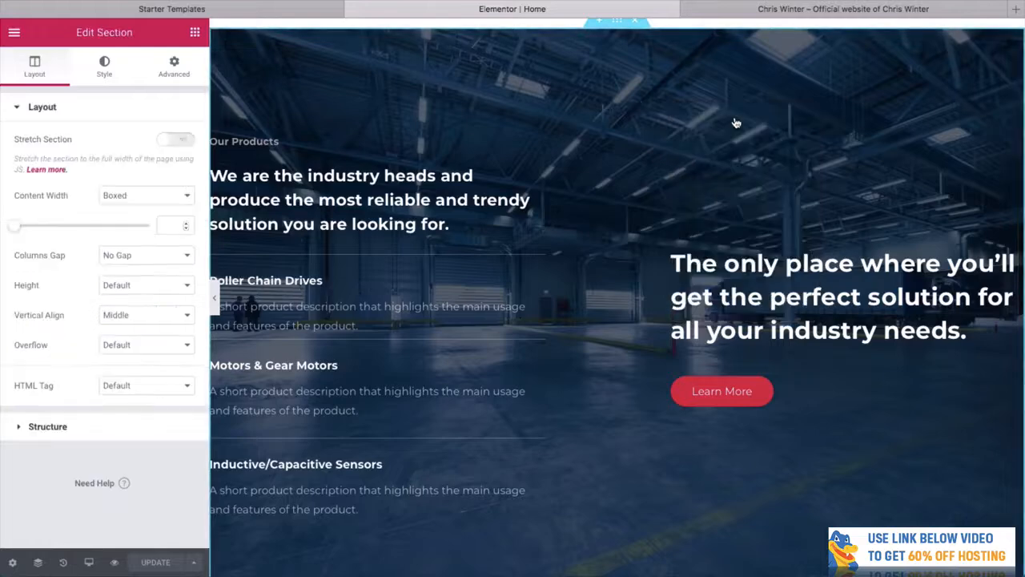
{"action": "left_click", "coordinate": [104, 70]}
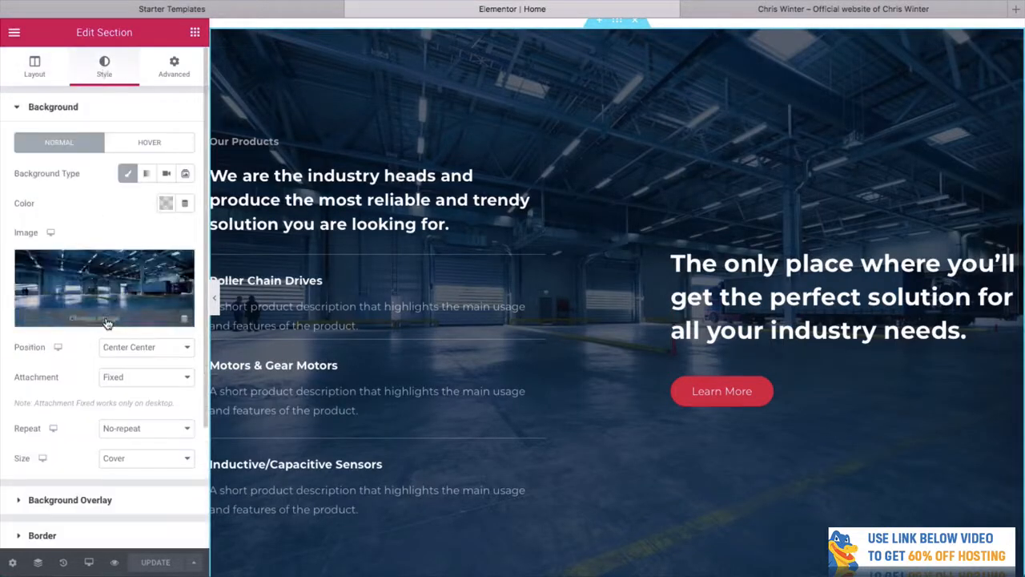
- Upload the overhead barber photo text-image-01_1500x.jpg from Finder as the section background
{"action": "left_click", "coordinate": [104, 320]}
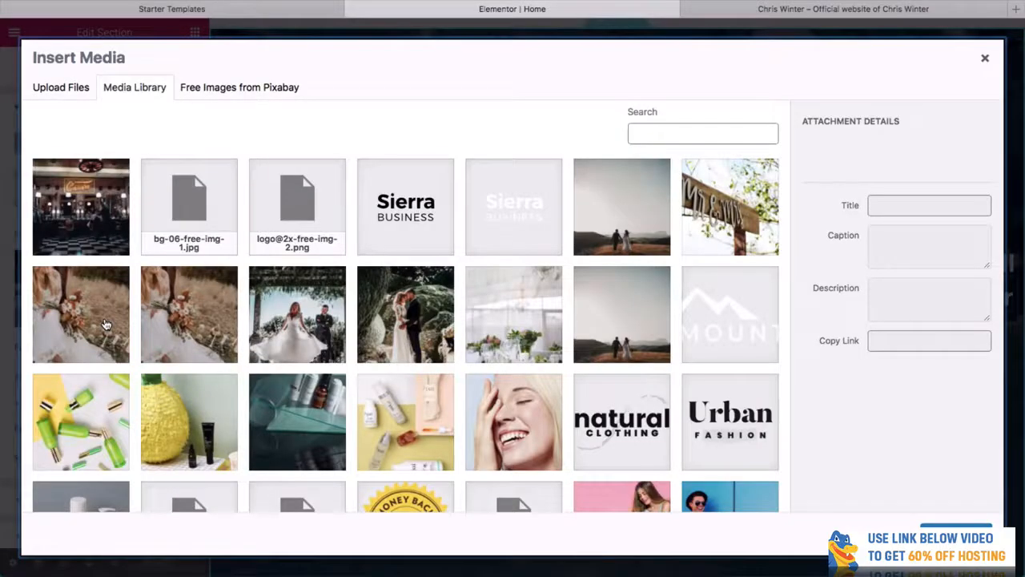
{"action": "left_click_drag", "start_coordinate": [1021, 145], "coordinate": [813, 144]}
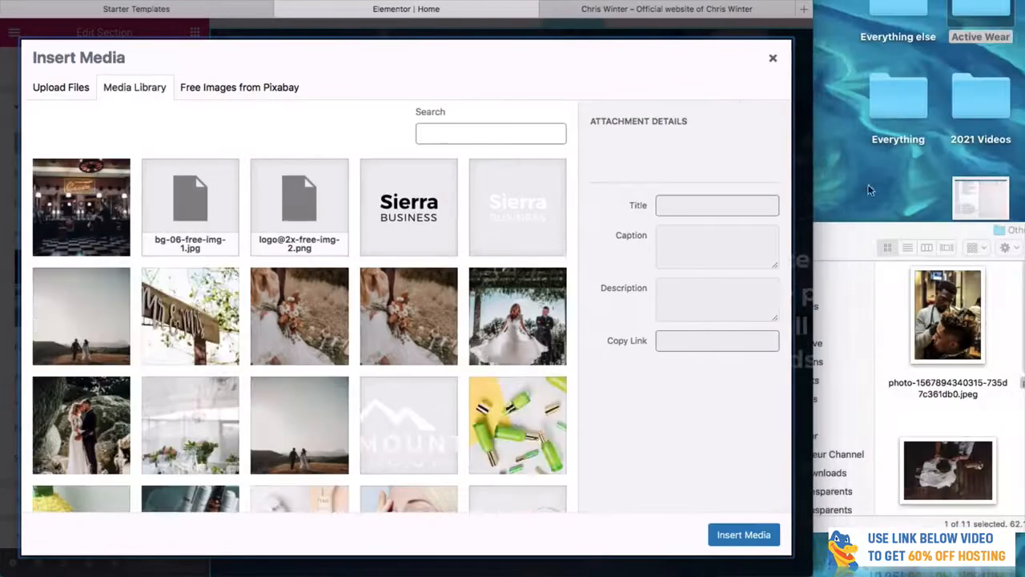
{"action": "left_click", "coordinate": [869, 234]}
{"action": "left_click_drag", "start_coordinate": [870, 235], "coordinate": [702, 131]}
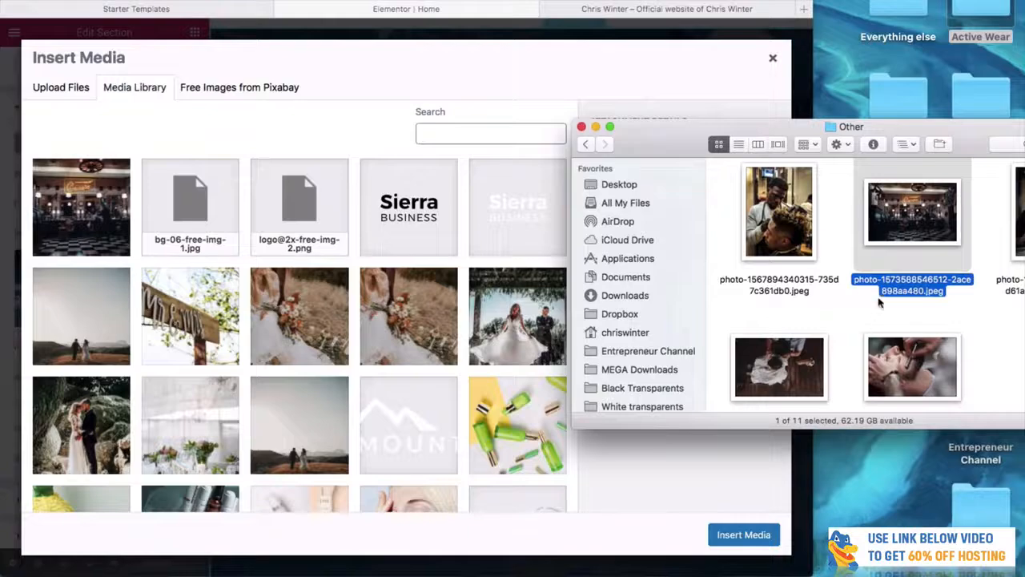
{"action": "left_click_drag", "start_coordinate": [893, 126], "coordinate": [751, 131]}
{"action": "left_click", "coordinate": [683, 353]}
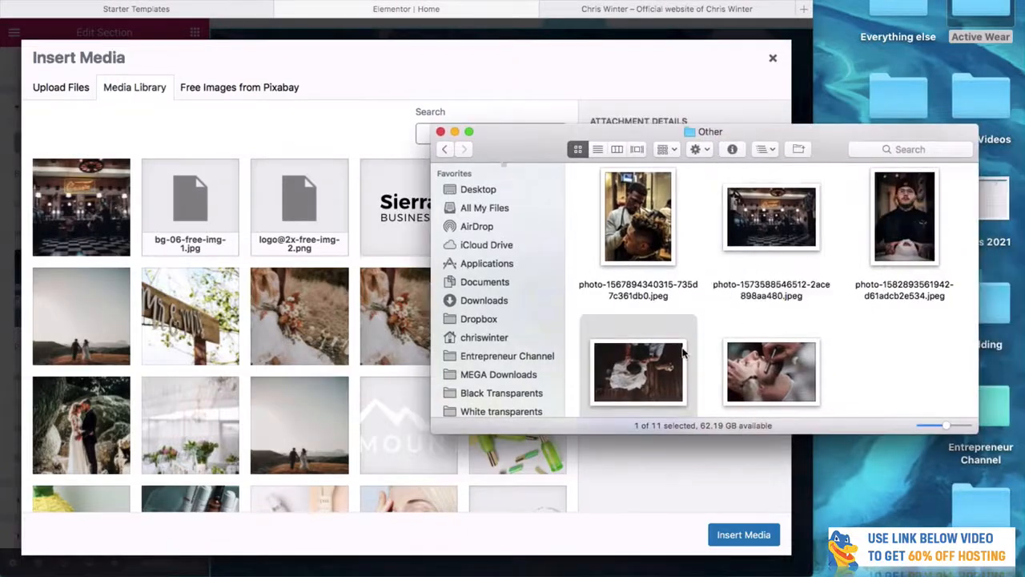
{"action": "key", "text": "space"}
{"action": "key", "text": "space"}
{"action": "left_click_drag", "start_coordinate": [640, 368], "coordinate": [343, 117]}
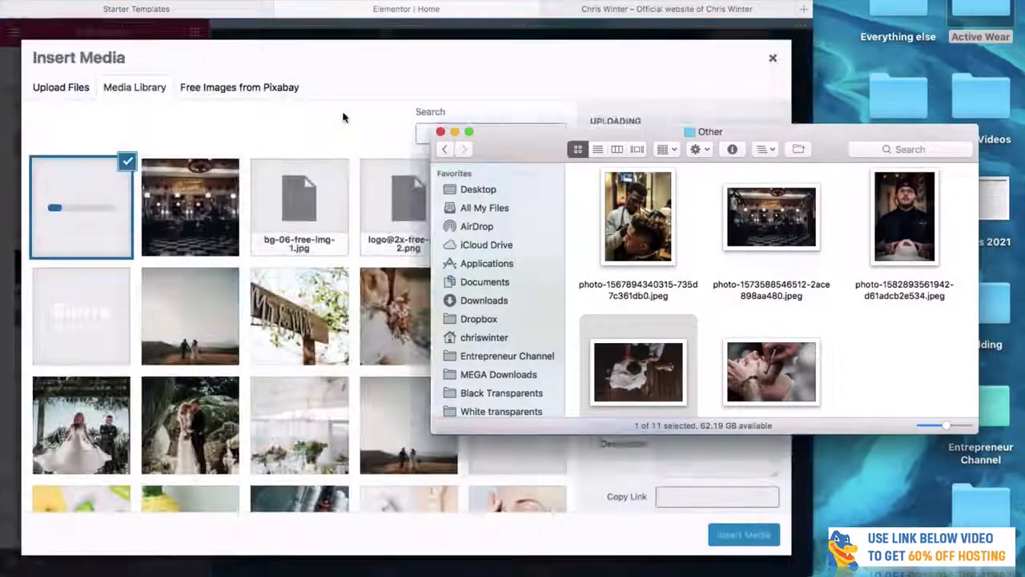
{"action": "left_click", "coordinate": [342, 117]}
{"action": "double_click", "coordinate": [342, 1]}
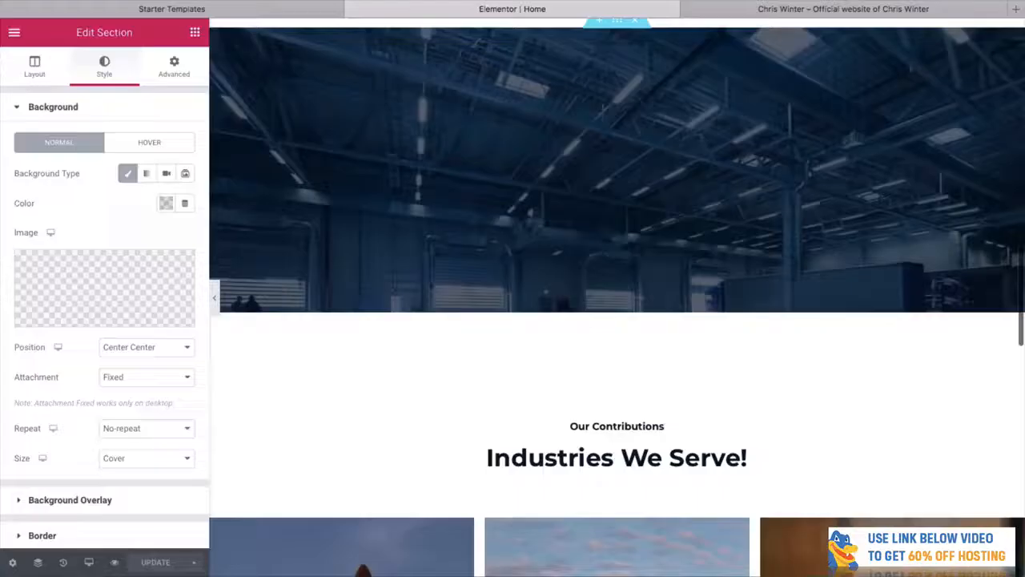
{"action": "scroll", "coordinate": [881, 480], "scroll_direction": "down", "scroll_amount": 5}
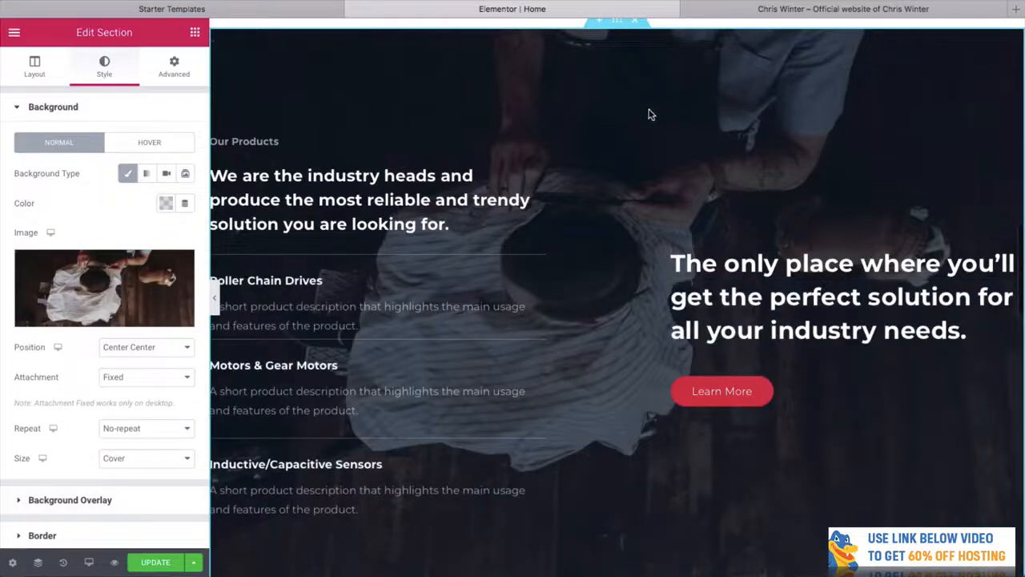
- Set the section's background overlay colour to black #000000
{"action": "left_click", "coordinate": [22, 498]}
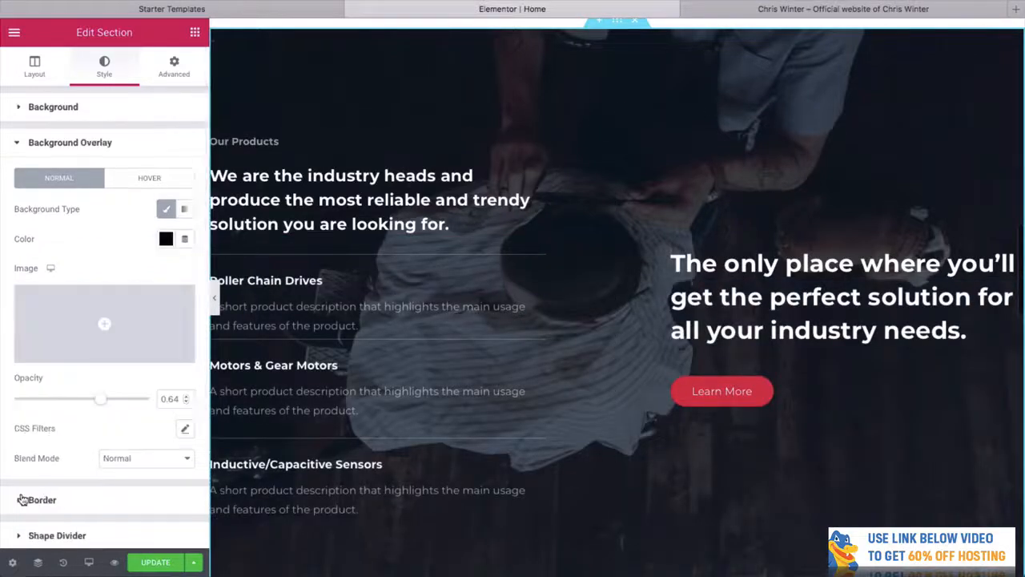
{"action": "left_click", "coordinate": [166, 239]}
{"action": "left_click", "coordinate": [171, 278]}
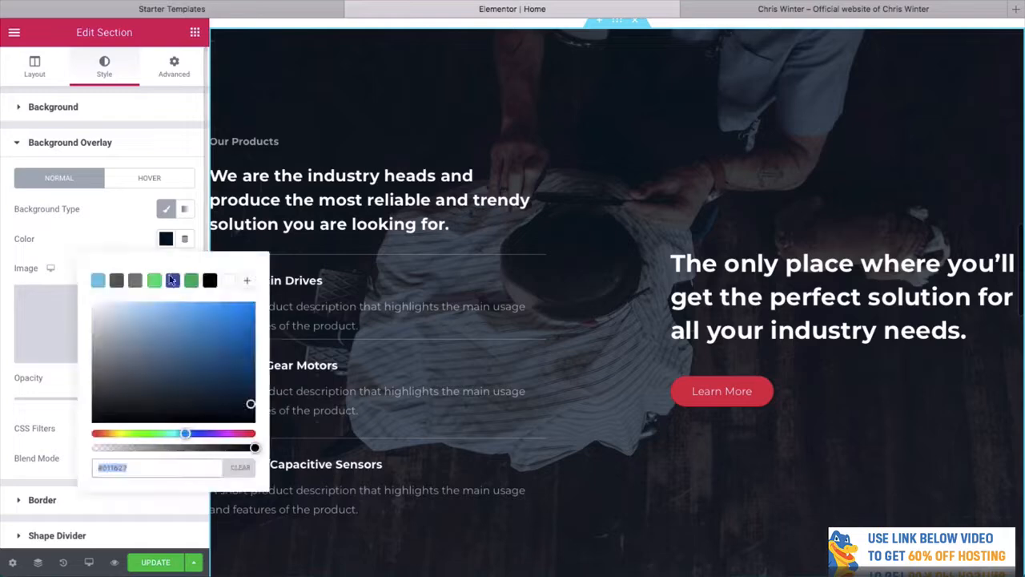
{"action": "mouse_move", "coordinate": [175, 369]}
{"action": "left_mouse_down"}
{"action": "mouse_move", "coordinate": [169, 393]}
{"action": "mouse_move", "coordinate": [80, 439]}
{"action": "left_mouse_up"}
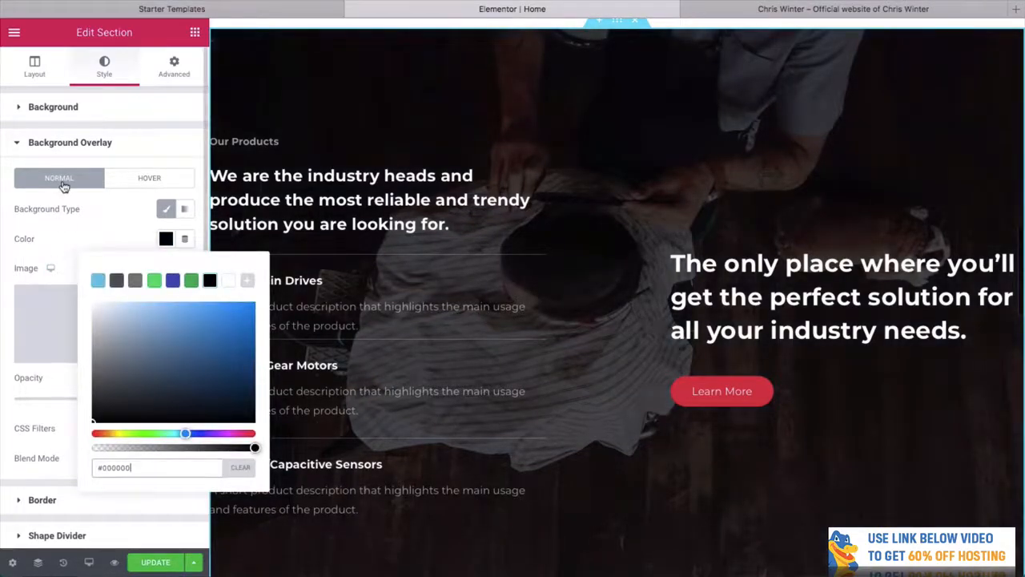
{"action": "left_click", "coordinate": [70, 145]}
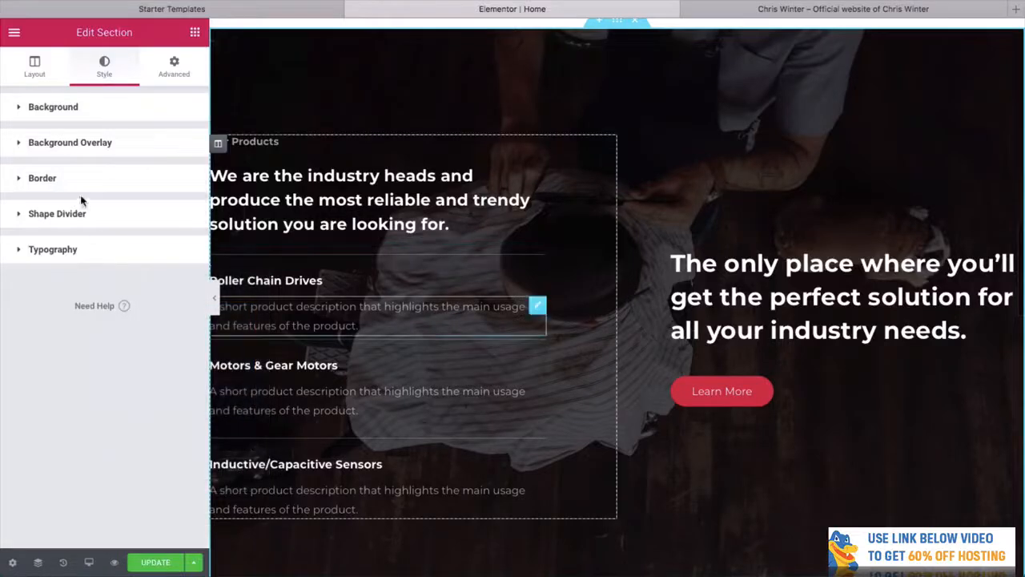
- Raise the overlay opacity to 0.75 and save the page with Update
{"action": "left_click", "coordinate": [21, 151]}
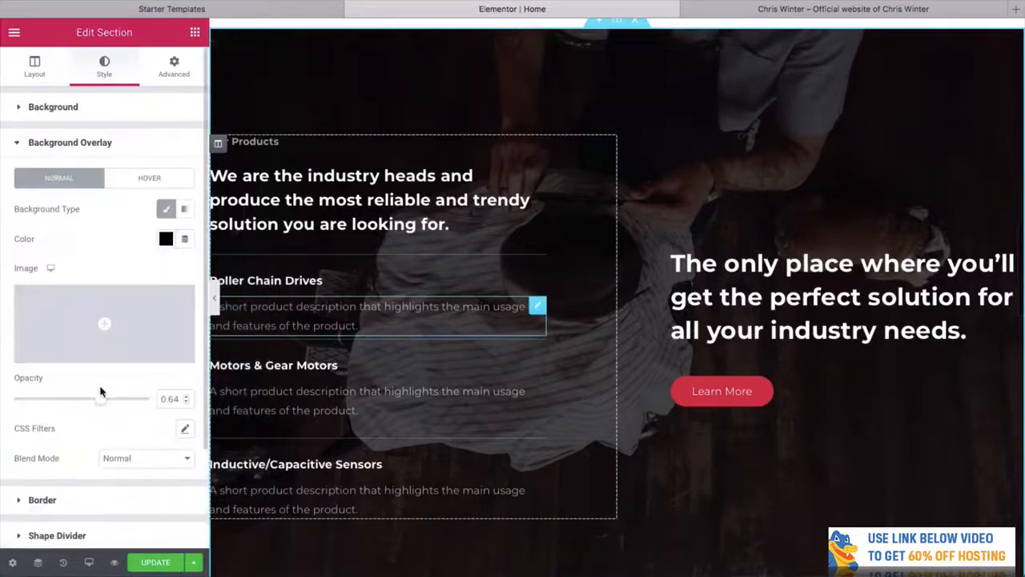
{"action": "left_click_drag", "start_coordinate": [109, 401], "coordinate": [119, 402]}
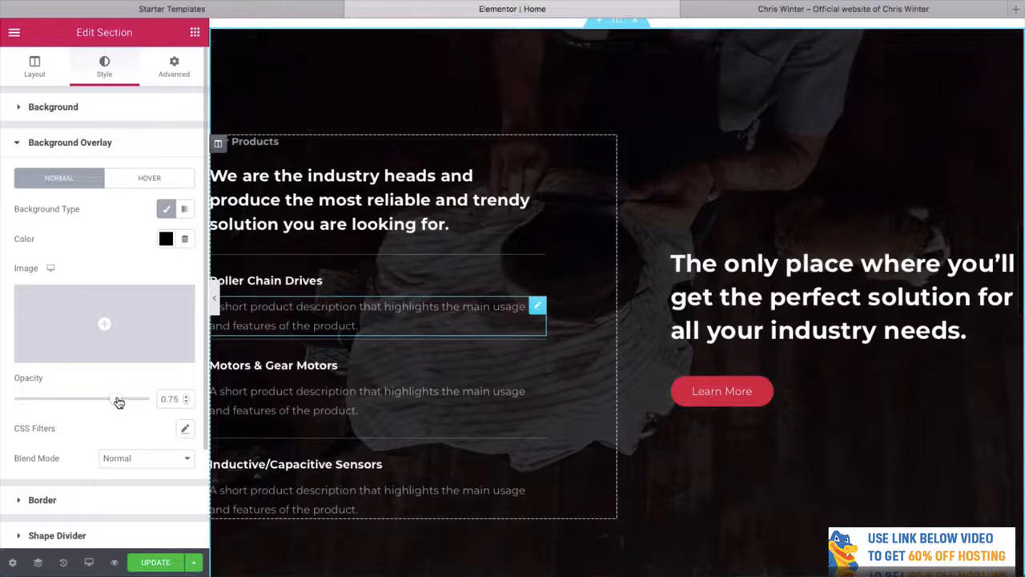
{"action": "left_click", "coordinate": [165, 563]}
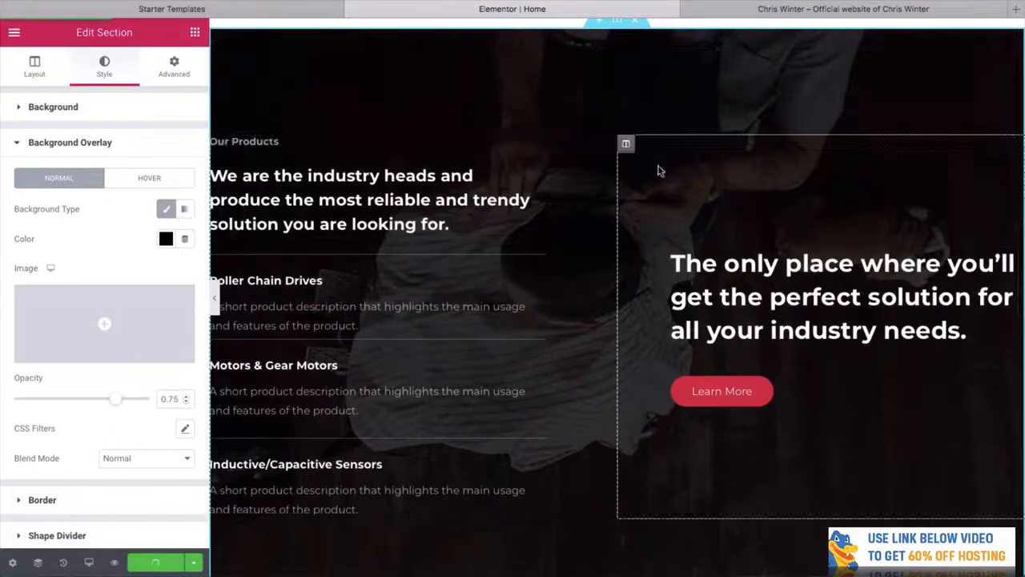
- Retitle the Our Products label to 'Out Services'
{"action": "scroll", "coordinate": [609, 222], "scroll_direction": "down", "scroll_amount": 1}
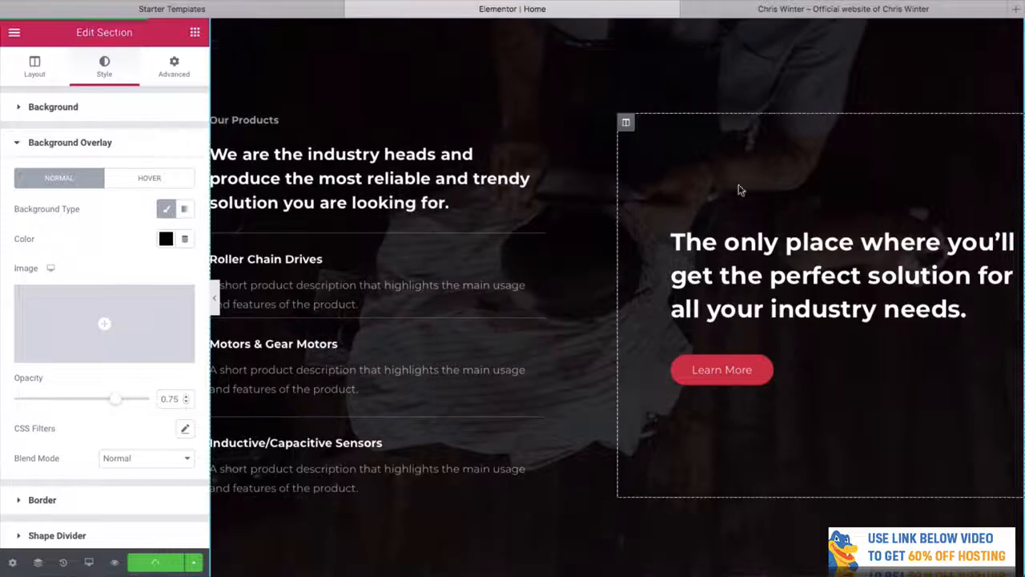
{"action": "left_click", "coordinate": [303, 118]}
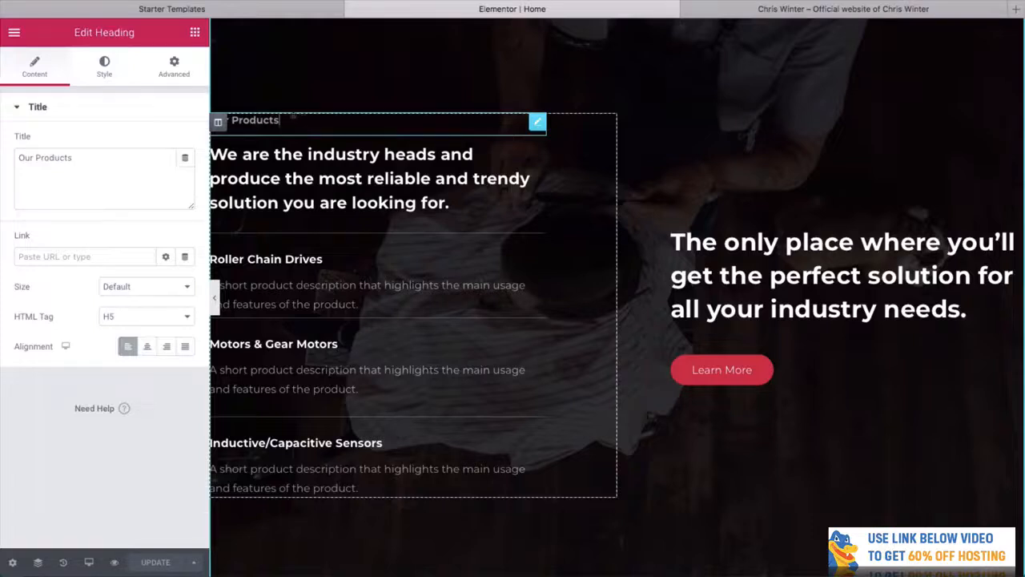
{"action": "key", "text": "ctrl+a"}
{"action": "type", "text": "Out Ser"}
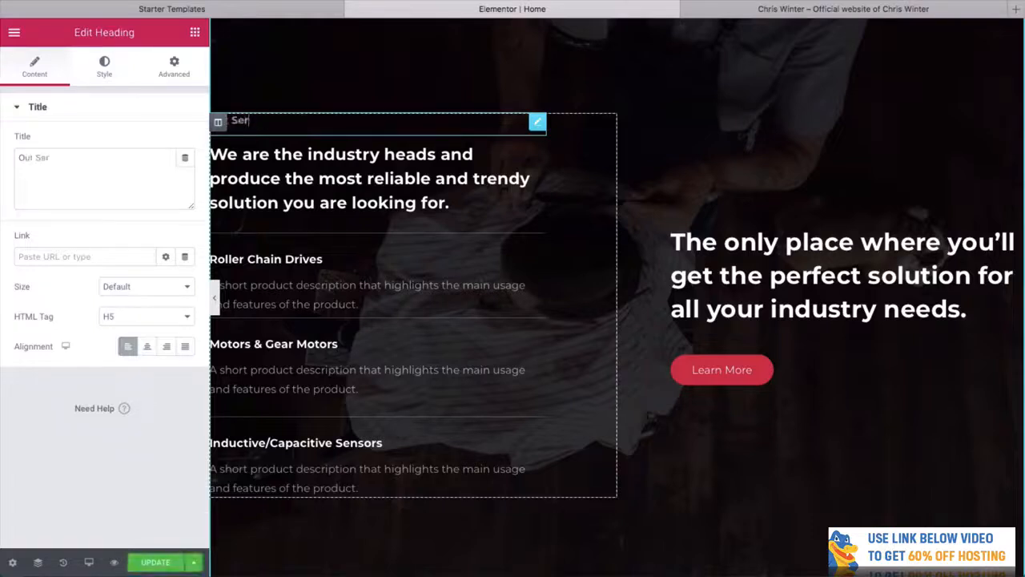
{"action": "type", "text": "vices"}
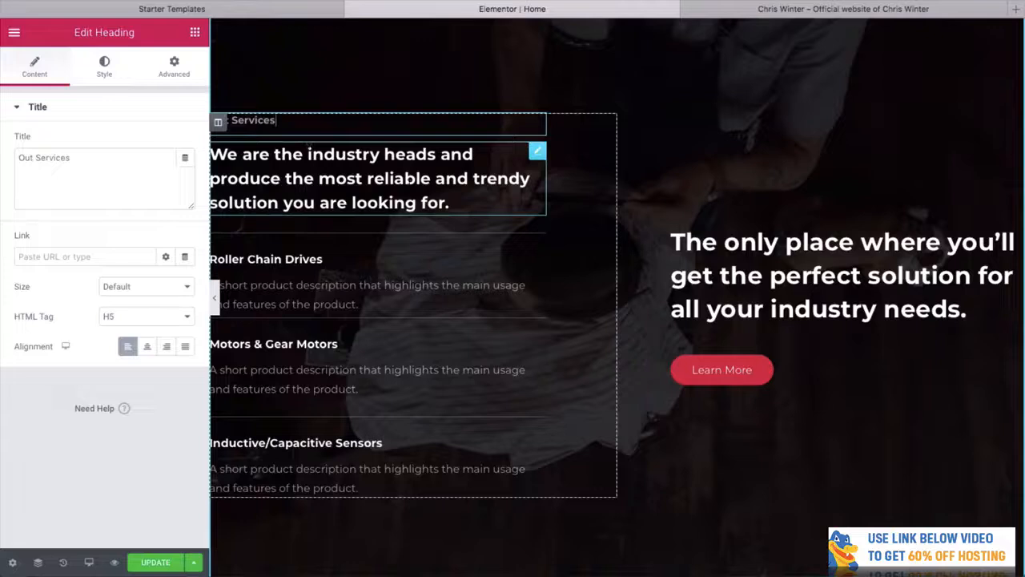
- Change the intro heading to 'We have a wide range of services to make you look your best'
{"action": "left_click", "coordinate": [483, 210]}
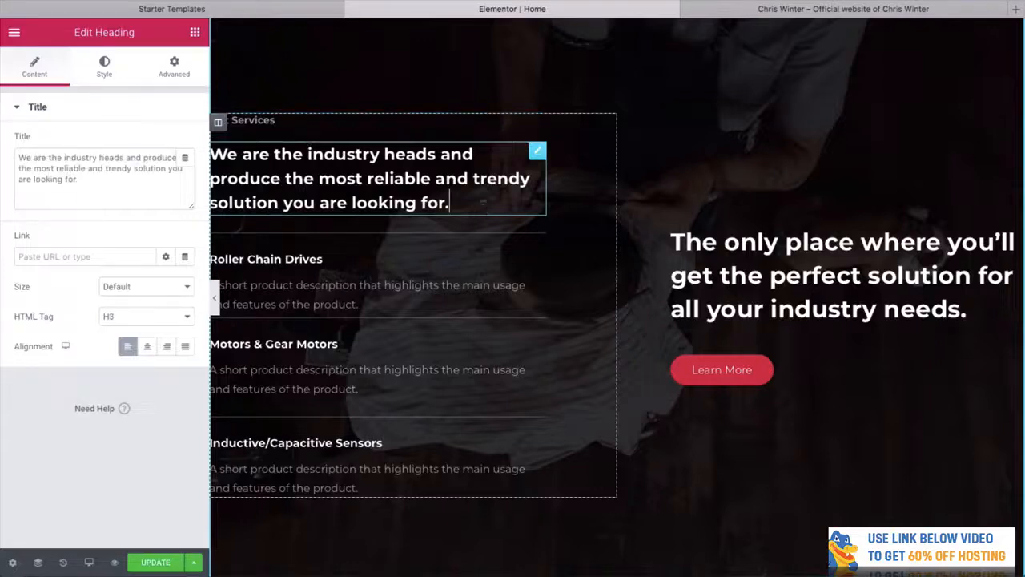
{"action": "key", "text": "ctrl+a"}
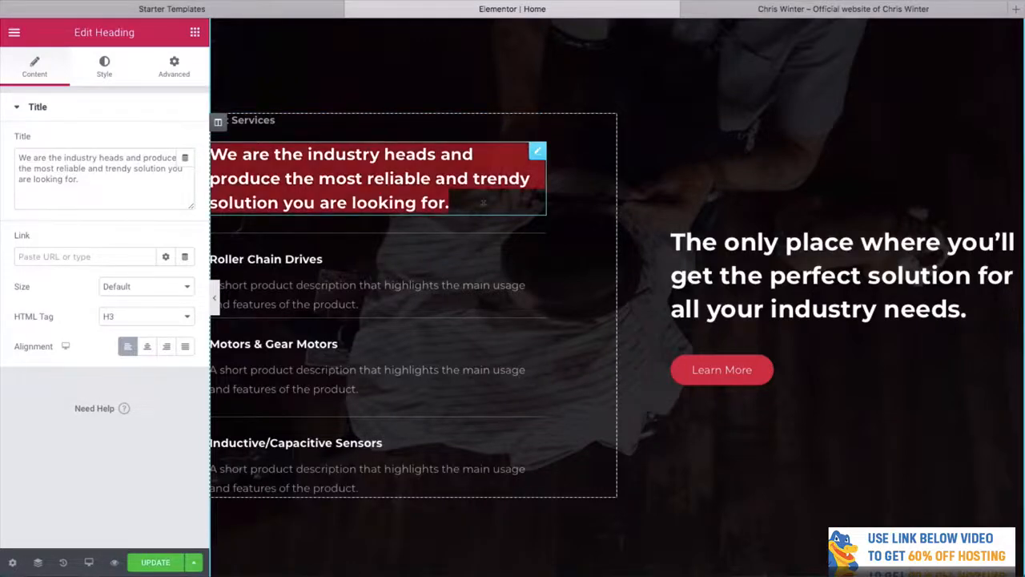
{"action": "type", "text": "We have a"}
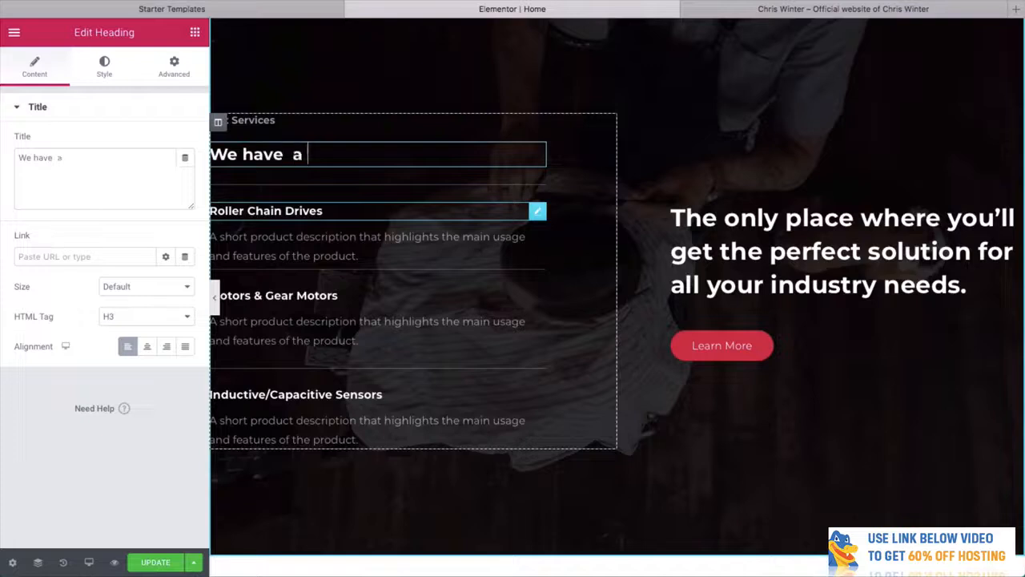
{"action": "type", "text": " wide ri"}
{"action": "key", "text": "BackSpace"}
{"action": "type", "text": "ra"}
{"action": "key", "text": "BackSpace"}
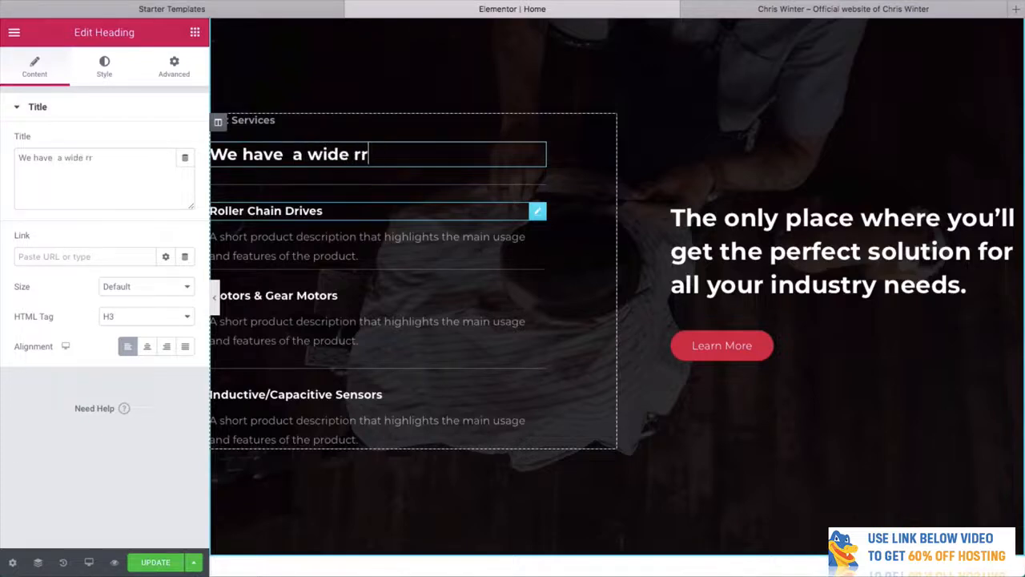
{"action": "key", "text": "BackSpace"}
{"action": "type", "text": "ange of serv"}
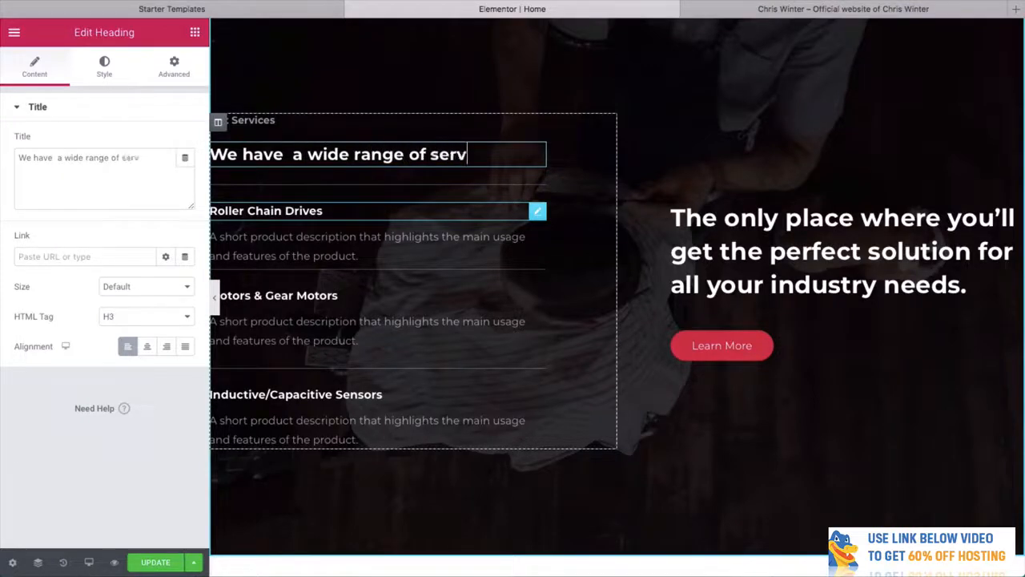
{"action": "type", "text": "ices to make yo"}
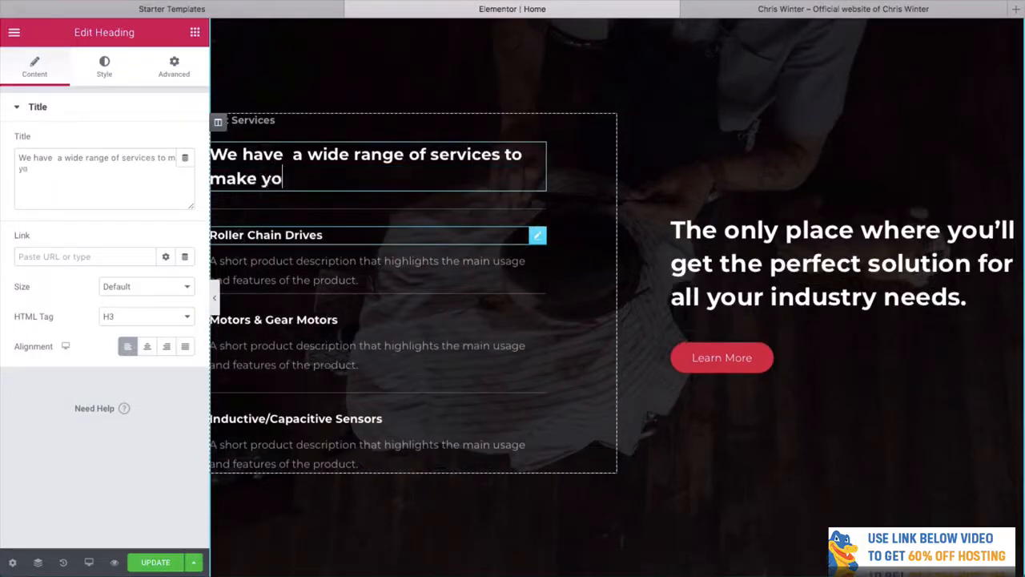
{"action": "type", "text": "u look your"}
{"action": "key", "text": "BackSpace"}
{"action": "type", "text": "look your bes"}
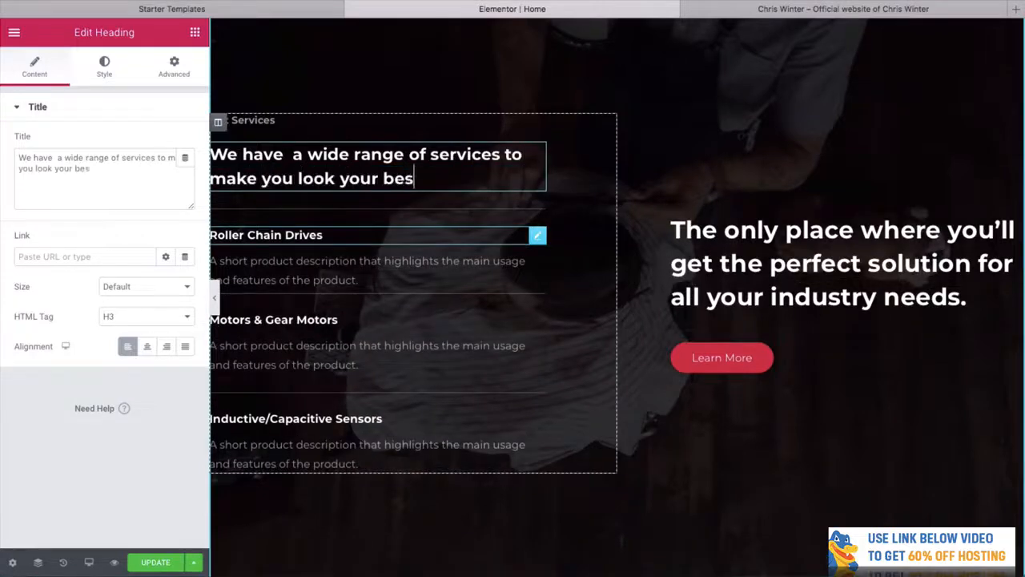
{"action": "type", "text": "t"}
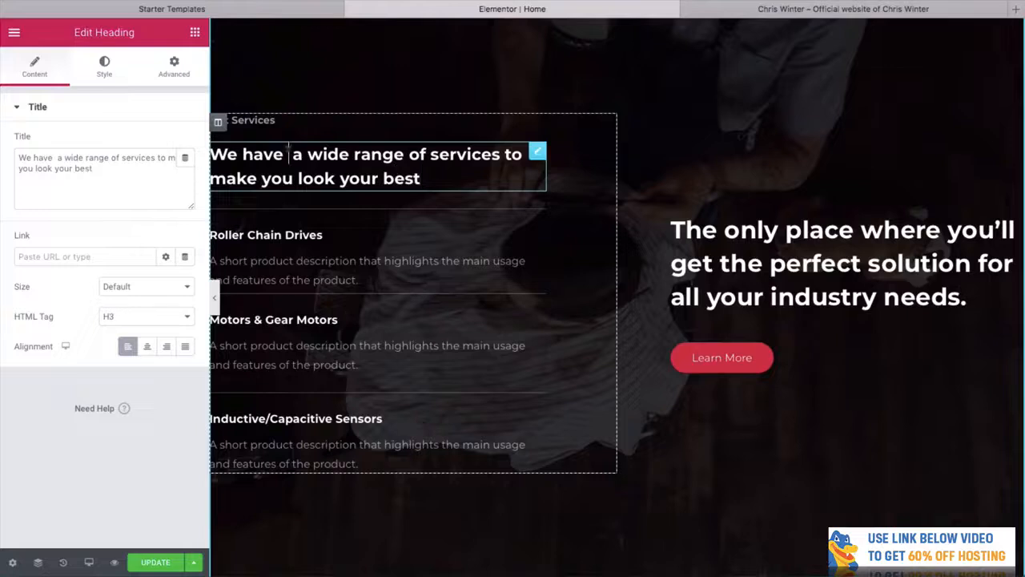
{"action": "key", "text": "BackSpace"}
- Rename the items to Haircuts from $20, Beard grooming from $10 and Head massage from $30
{"action": "left_click", "coordinate": [313, 232]}
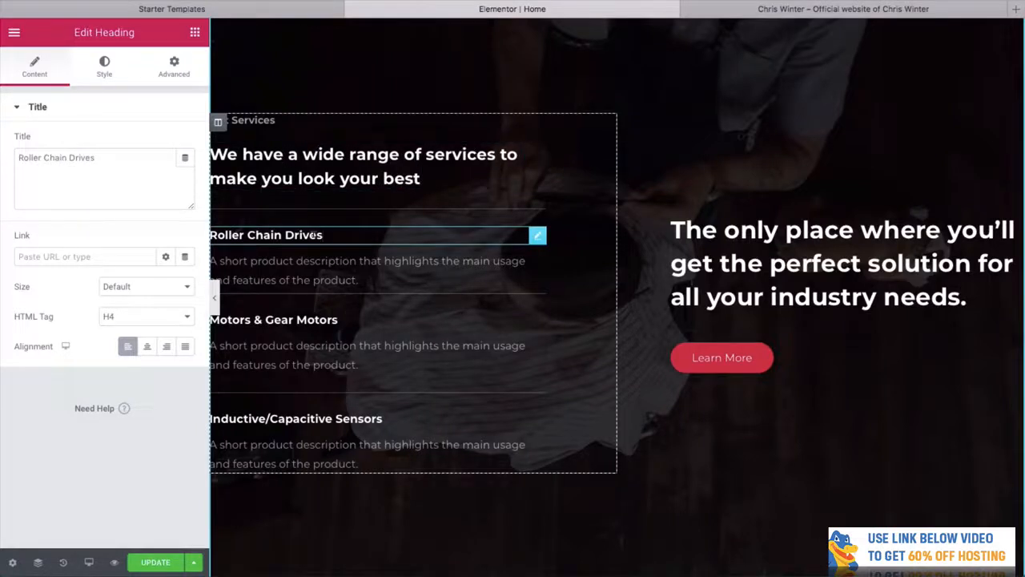
{"action": "triple_click", "coordinate": [313, 234]}
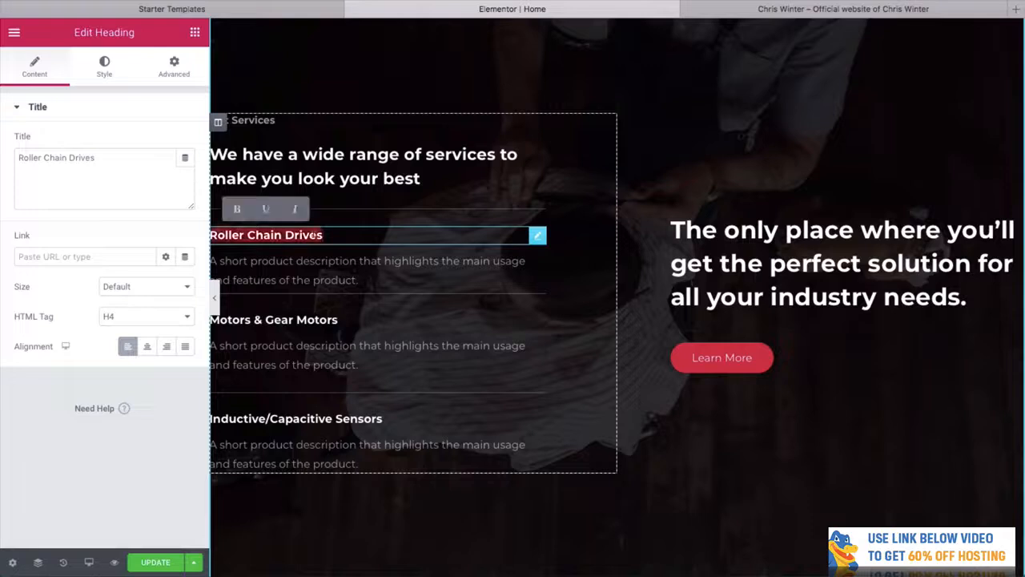
{"action": "type", "text": "Haircuts from $"}
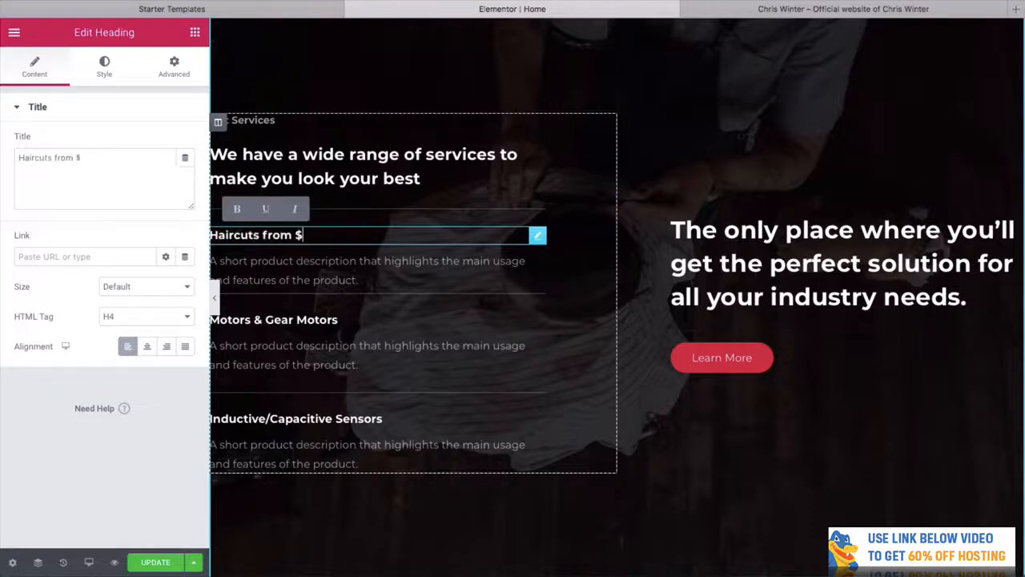
{"action": "type", "text": "20"}
{"action": "triple_click", "coordinate": [312, 319]}
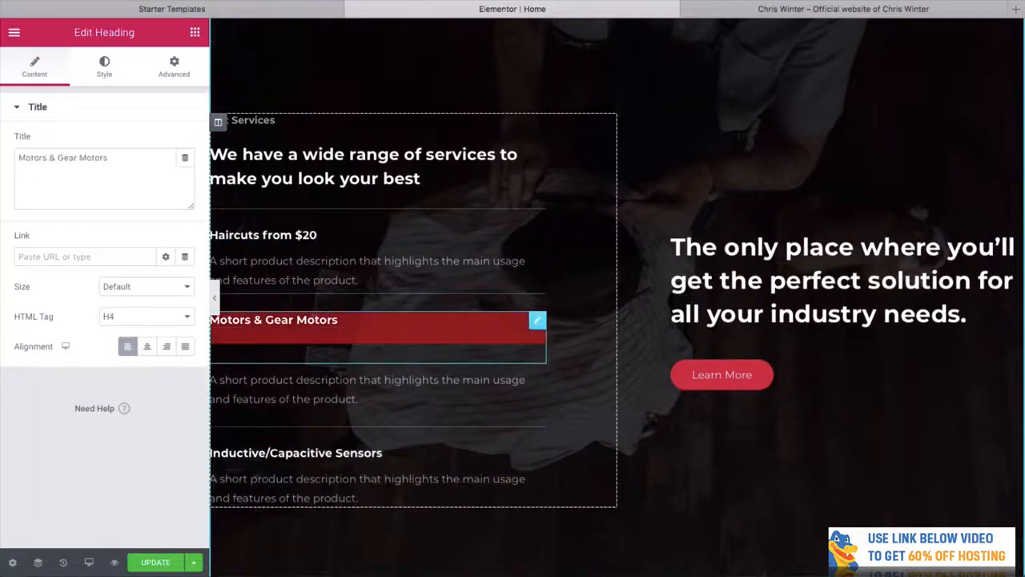
{"action": "type", "text": "Beard "}
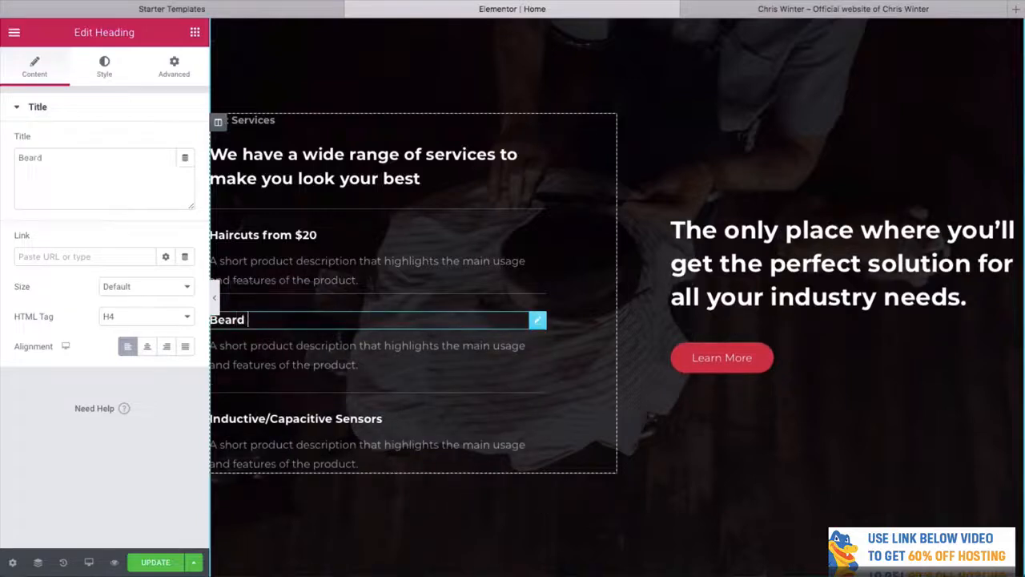
{"action": "type", "text": "grooming fro"}
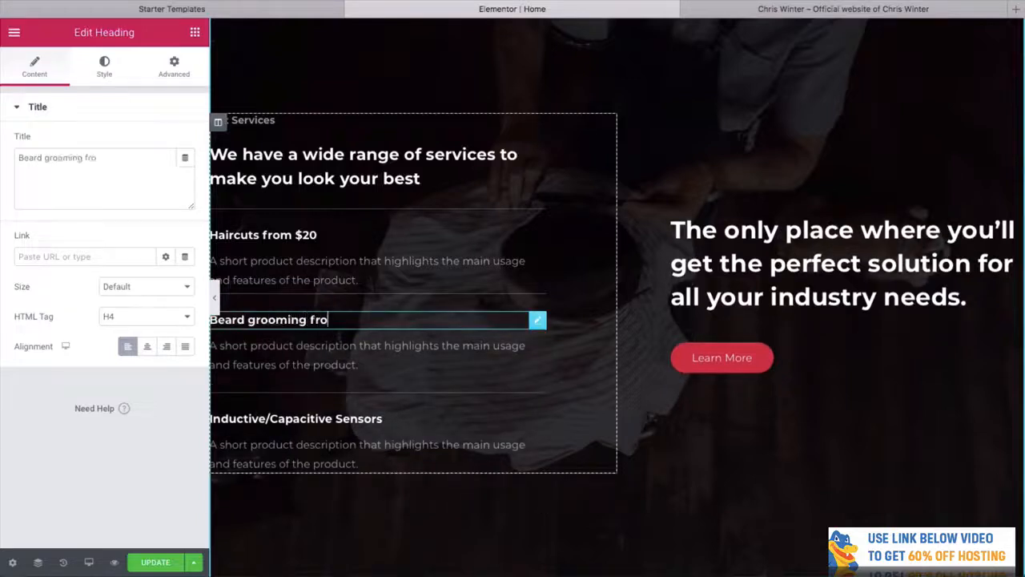
{"action": "type", "text": "m $10"}
{"action": "double_click", "coordinate": [301, 431]}
{"action": "triple_click", "coordinate": [314, 432]}
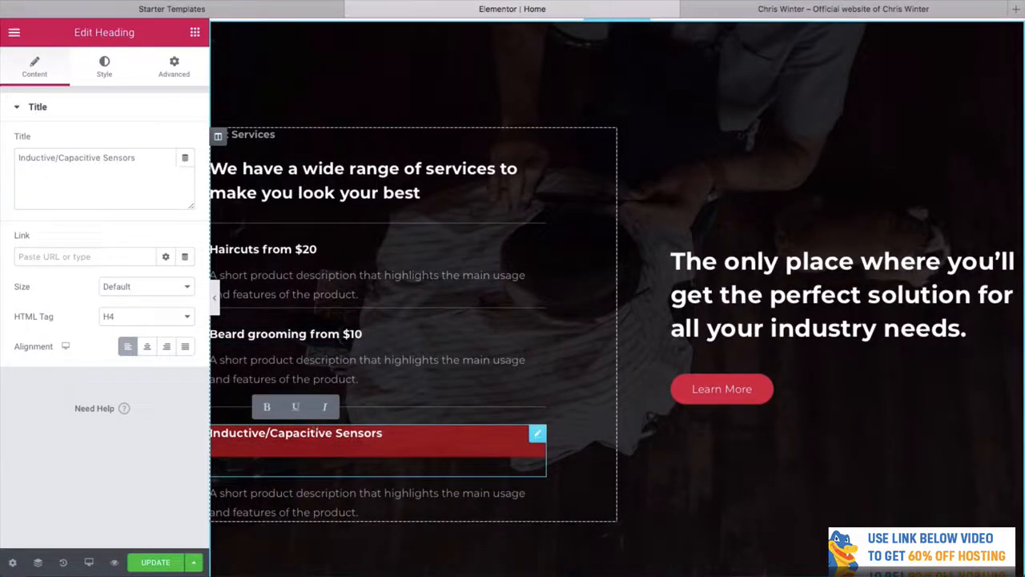
{"action": "type", "text": "Head massa"}
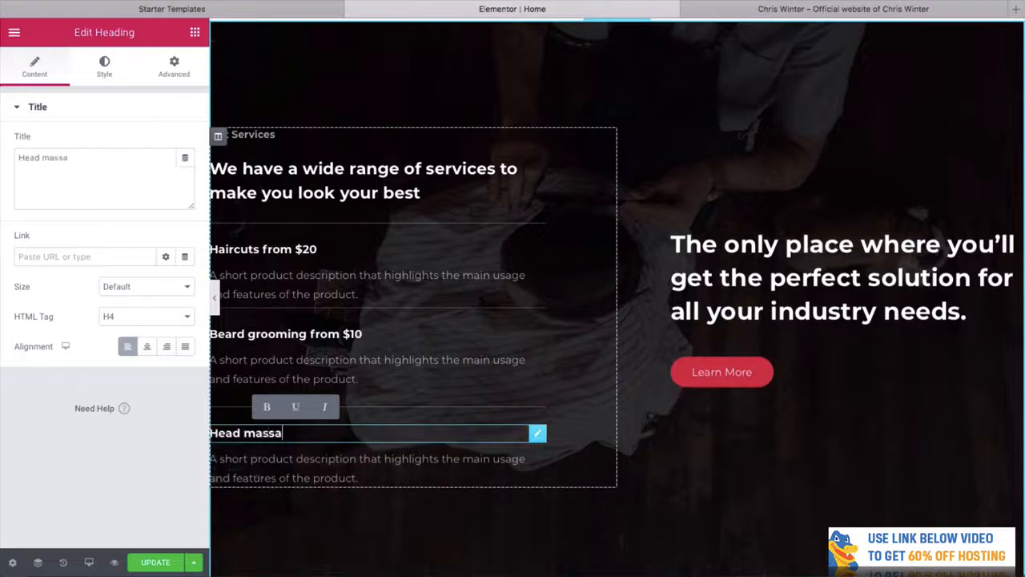
{"action": "type", "text": "ge from $30"}
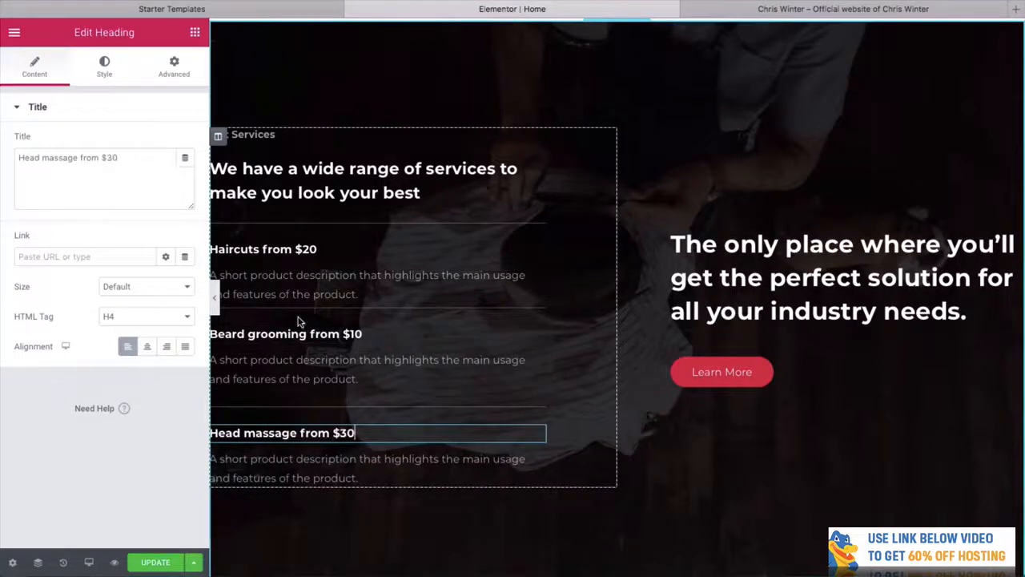
{"action": "left_click", "coordinate": [285, 294]}
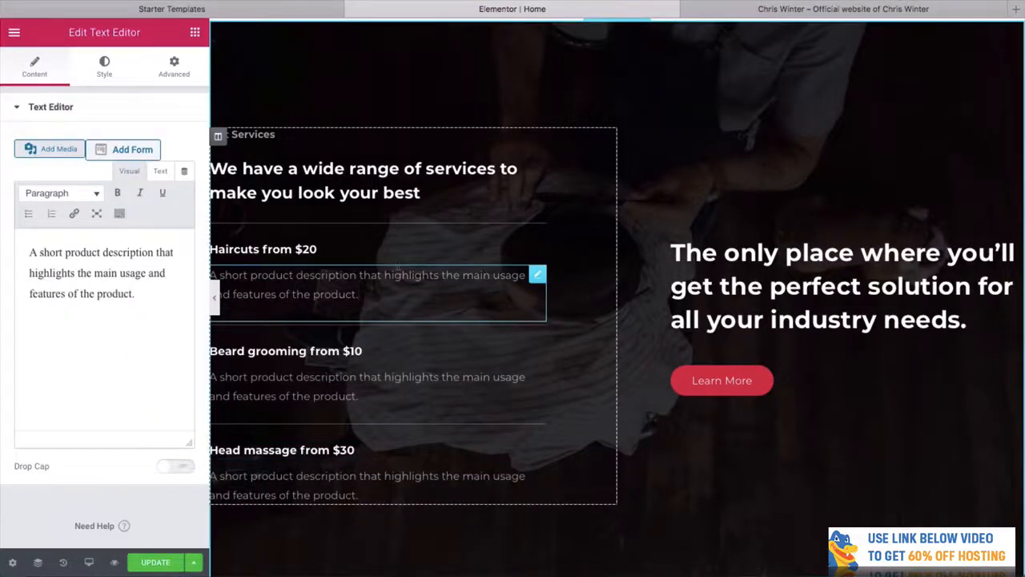
{"action": "left_click", "coordinate": [690, 510]}
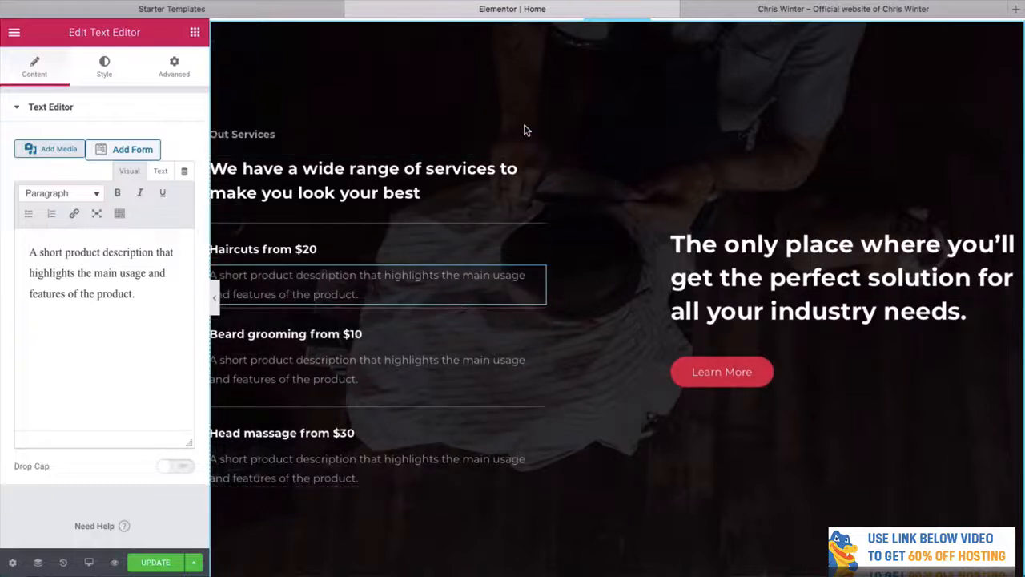
{"action": "scroll", "coordinate": [503, 133], "scroll_direction": "up", "scroll_amount": 1}
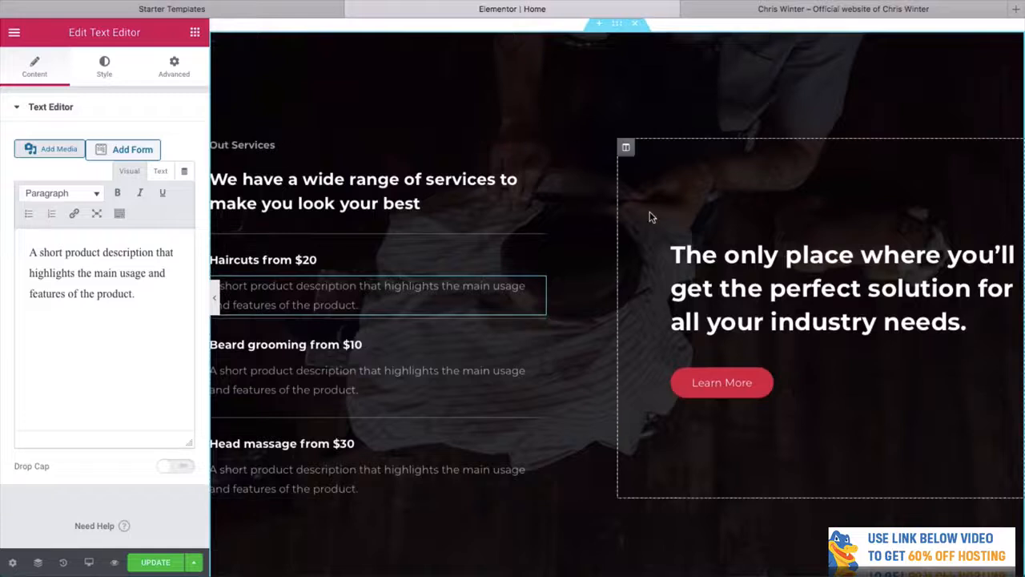
- Change the right-hand headline to 'We also offer a large discount for who have served in the Military'
{"action": "left_click", "coordinate": [706, 285]}
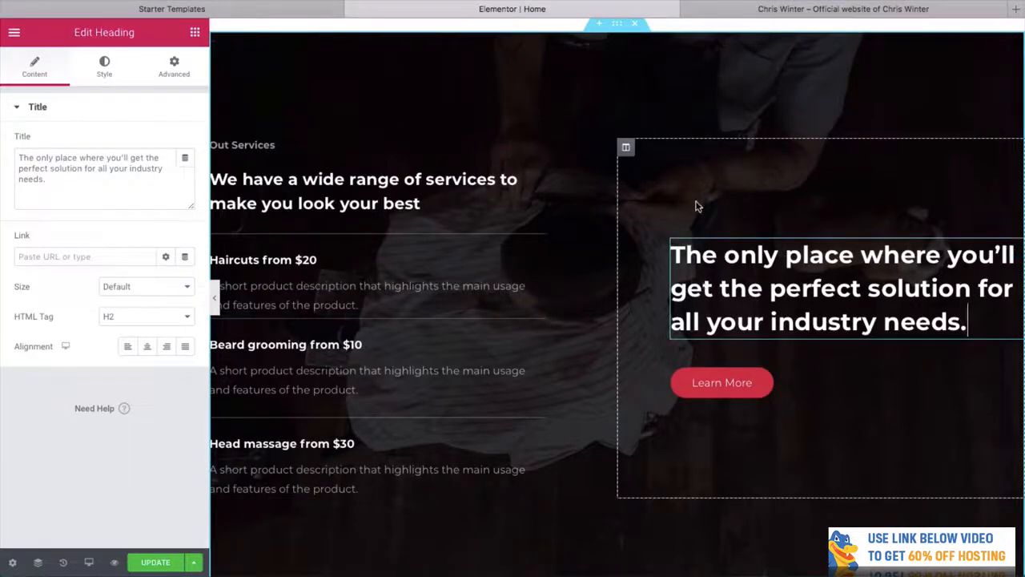
{"action": "triple_click", "coordinate": [757, 288]}
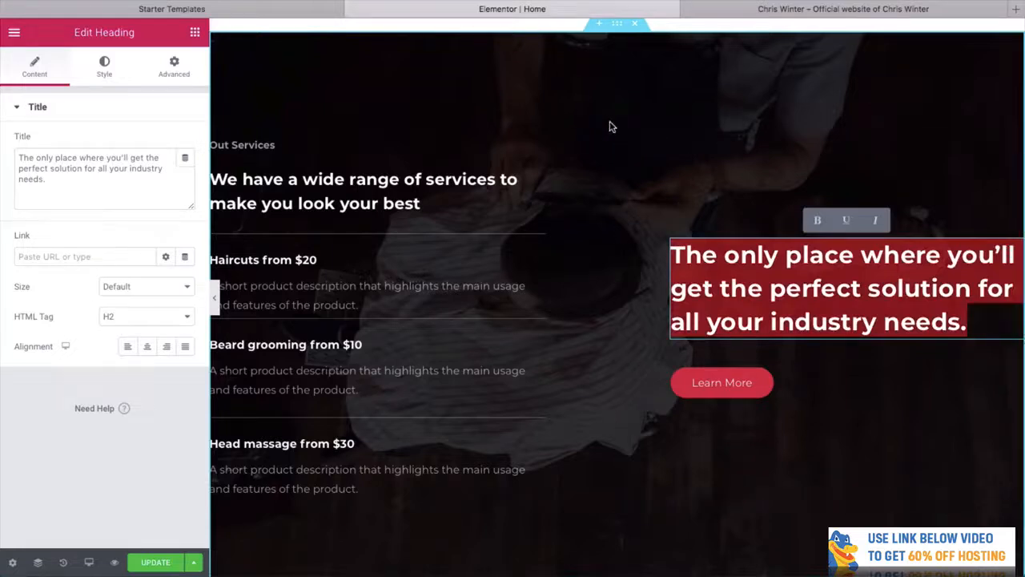
{"action": "type", "text": "We also offer "}
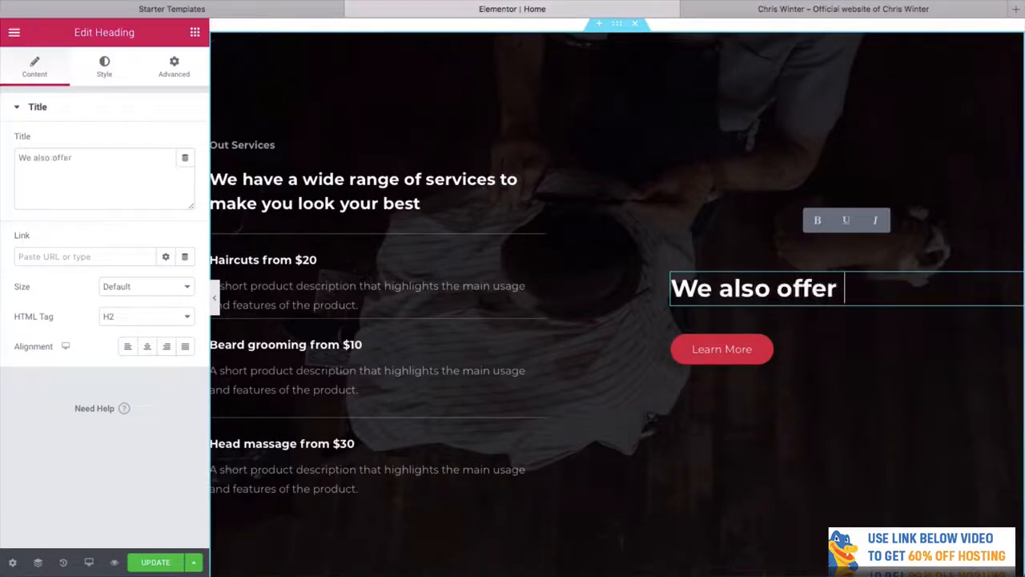
{"action": "type", "text": "a larger"}
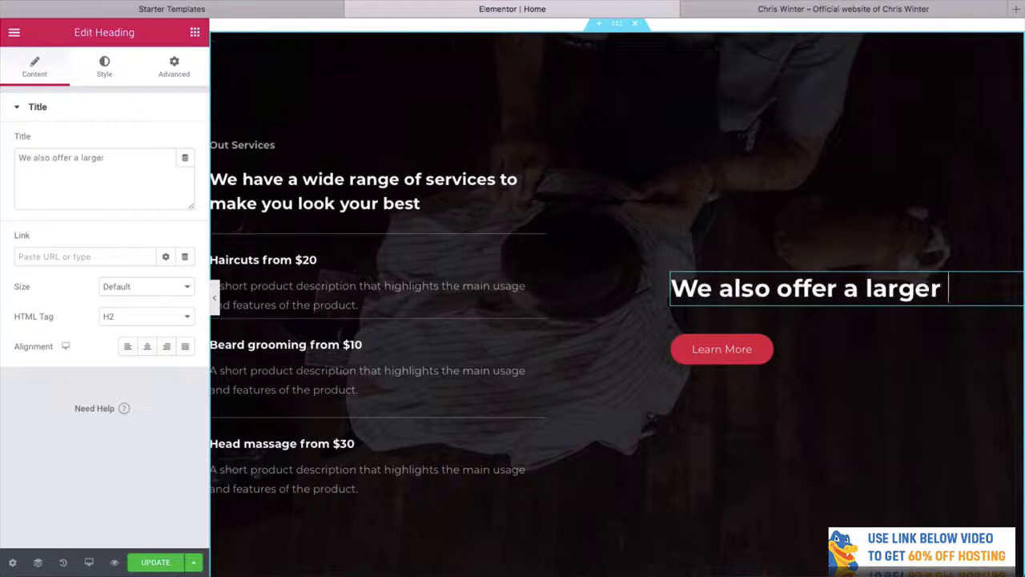
{"action": "key", "text": "BackSpace"}
{"action": "key", "text": "BackSpace"}
{"action": "key", "text": "BackSpace"}
{"action": "type", "text": "e dis"}
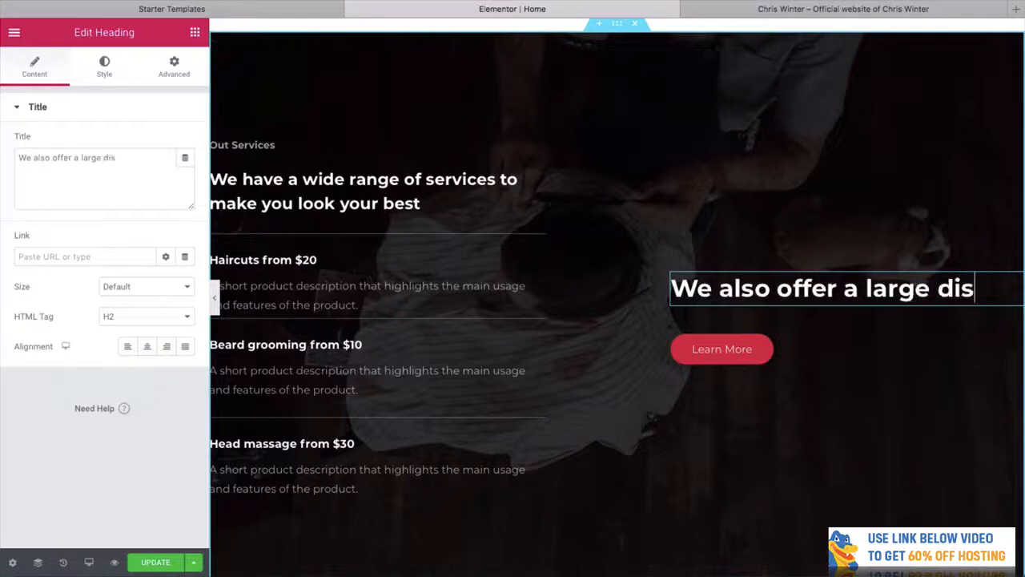
{"action": "type", "text": "count frot h"}
{"action": "key", "text": "BackSpace"}
{"action": "key", "text": "BackSpace"}
{"action": "key", "text": "BackSpace"}
{"action": "key", "text": "BackSpace"}
{"action": "key", "text": "BackSpace"}
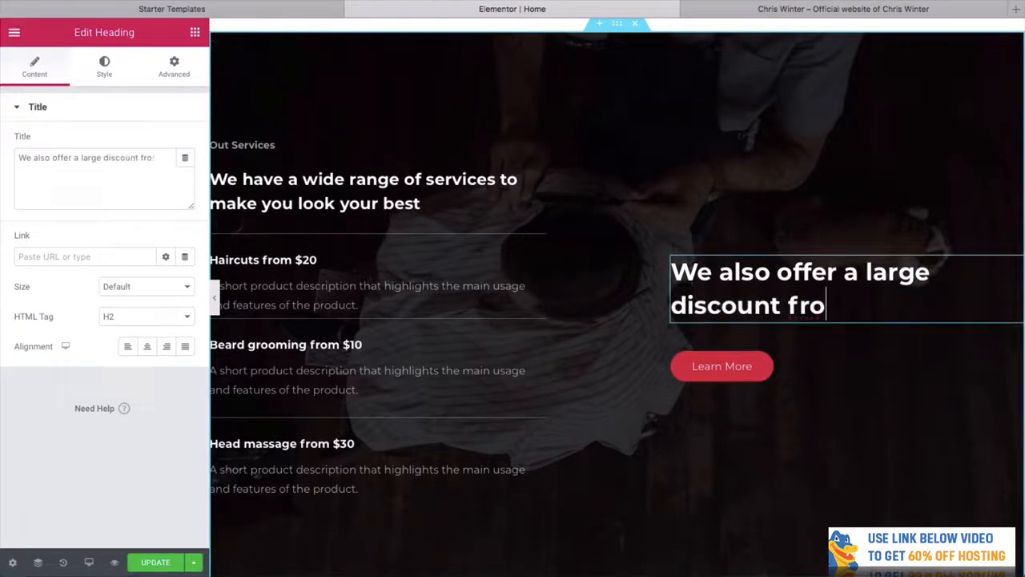
{"action": "type", "text": "or who have ser"}
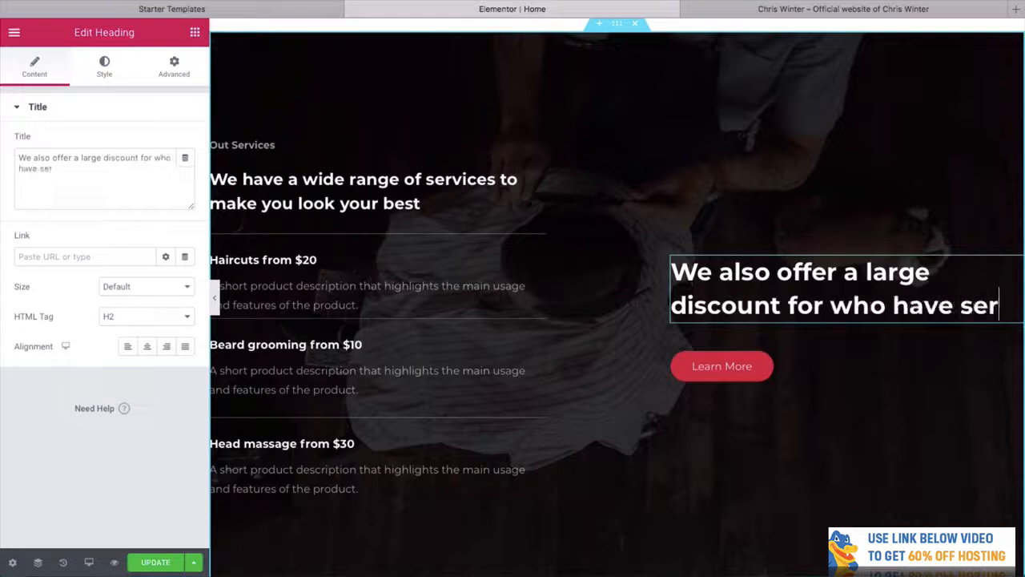
{"action": "type", "text": "ved in the Military"}
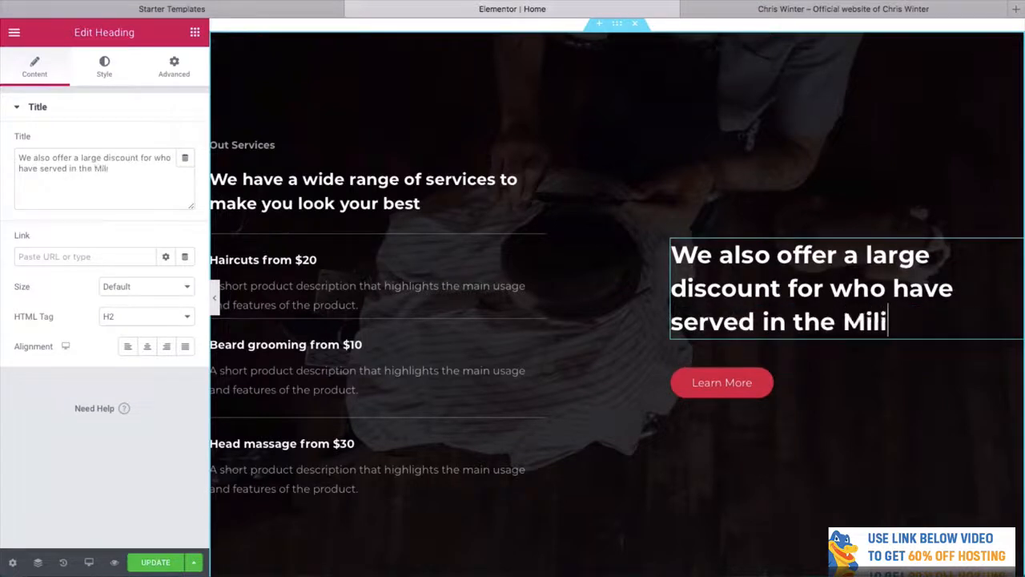
- Change the Learn More button text to 'See Our Discounts'
{"action": "left_click", "coordinate": [725, 386]}
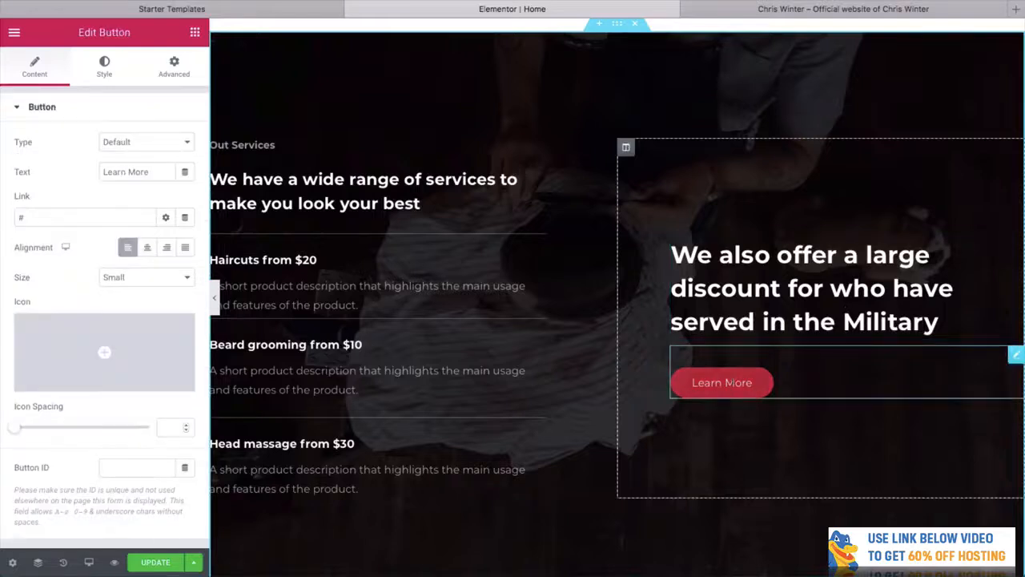
{"action": "key", "text": "ctrl+a"}
{"action": "type", "text": "See Our Di"}
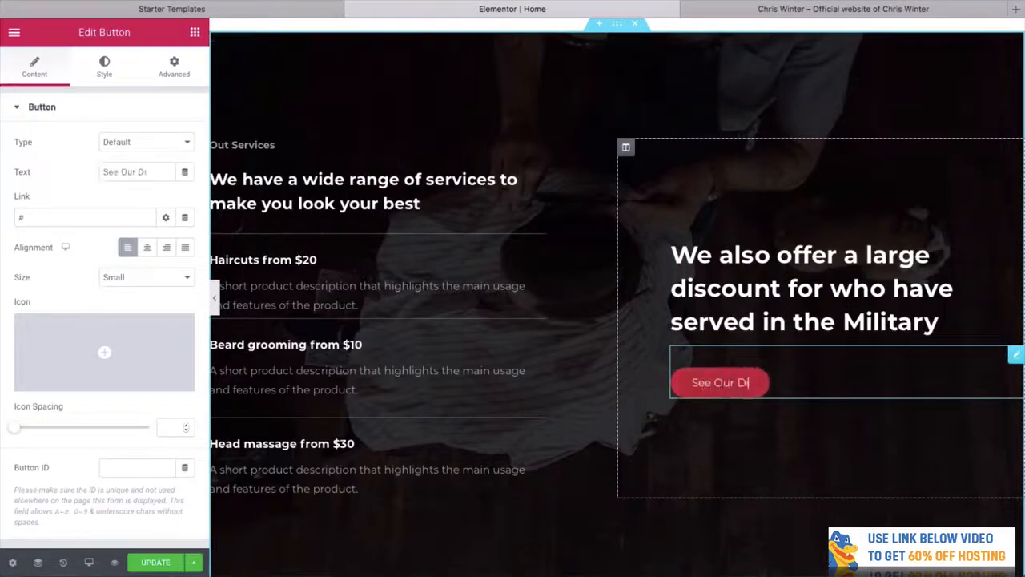
{"action": "type", "text": "scounts"}
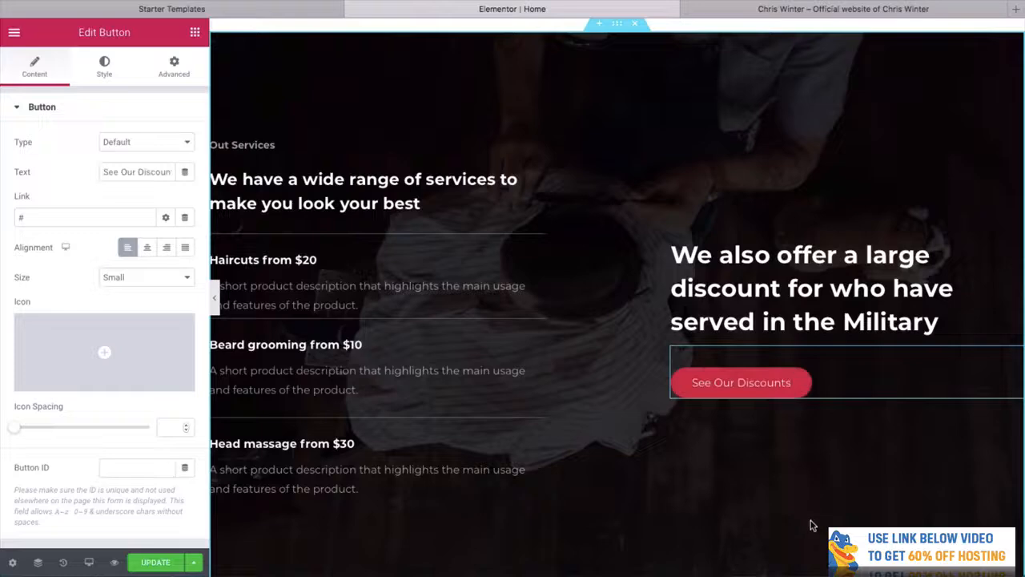
- Fix the small label from 'Out Services' to 'Our Services' and return to full-width preview
{"action": "key", "text": "ctrl+p"}
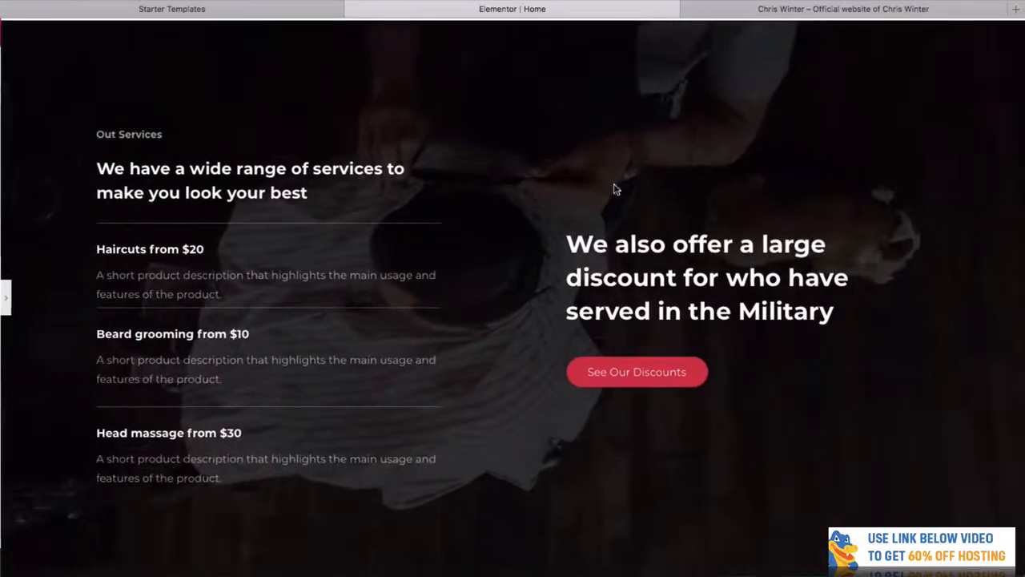
{"action": "scroll", "coordinate": [380, 114], "scroll_direction": "down", "scroll_amount": 1}
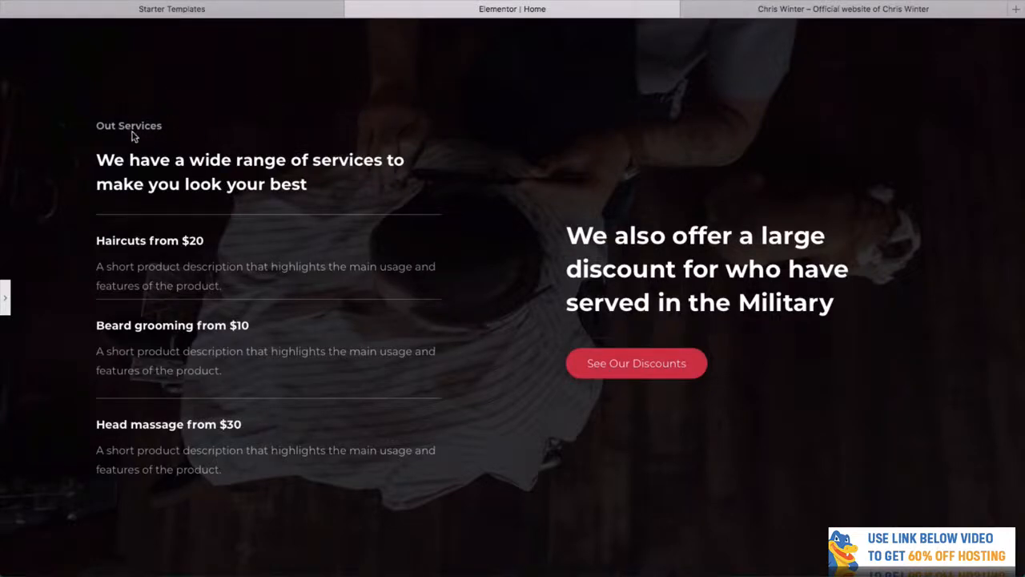
{"action": "left_click", "coordinate": [8, 297]}
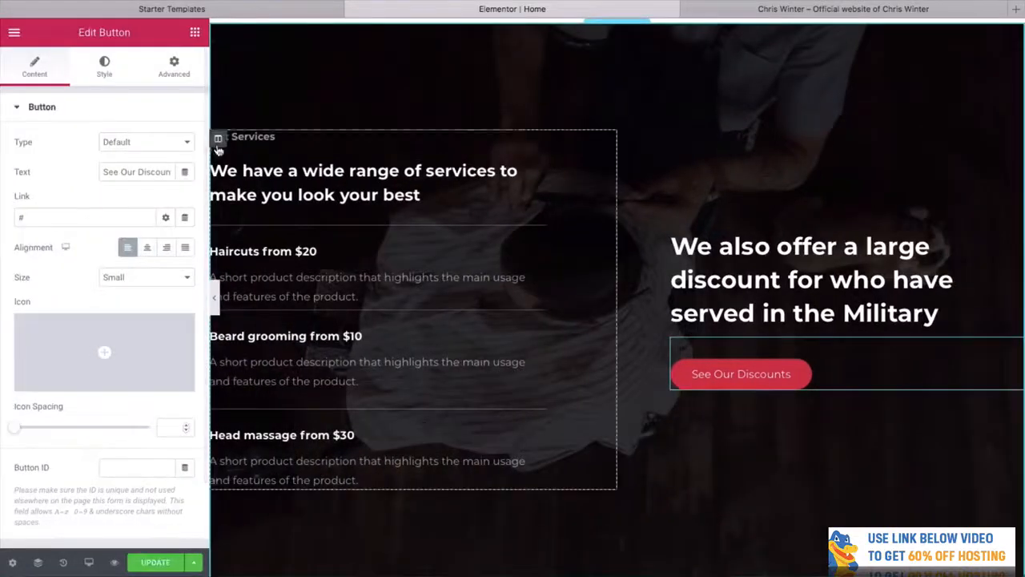
{"action": "left_click", "coordinate": [260, 137]}
{"action": "left_click", "coordinate": [230, 137]}
{"action": "key", "text": "BackSpace"}
{"action": "type", "text": "r Services"}
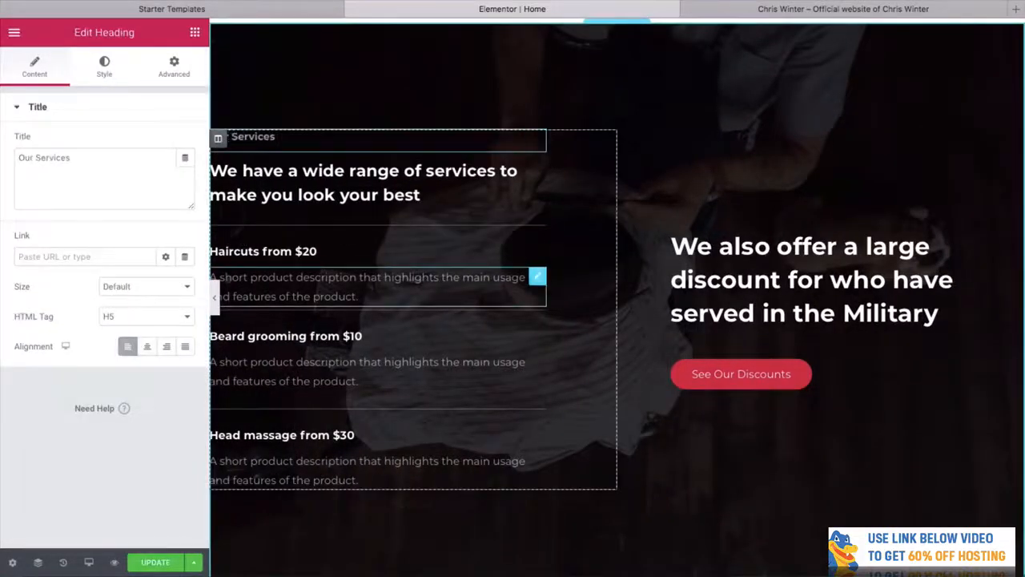
{"action": "left_click", "coordinate": [214, 297]}
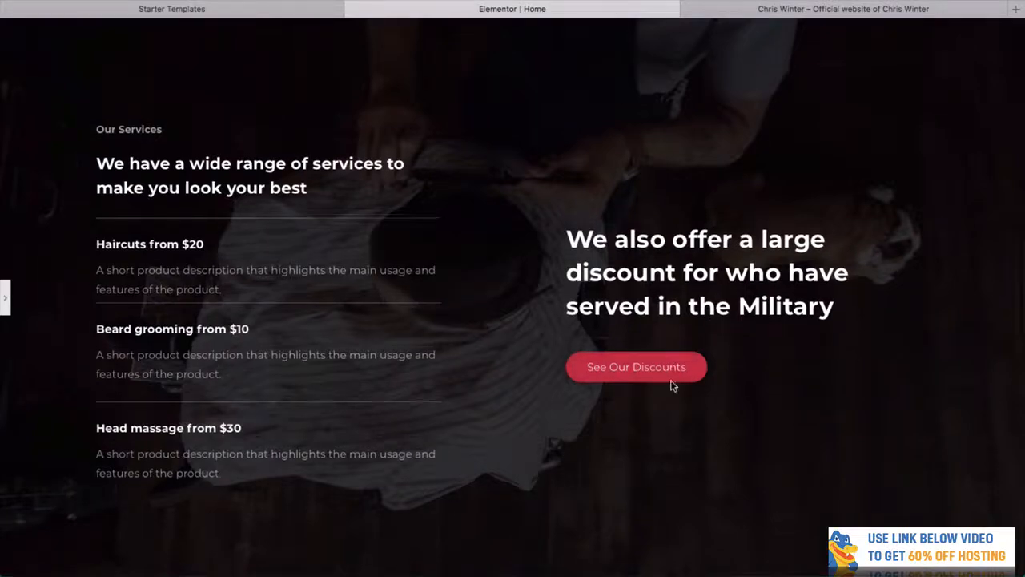
- Scroll down the page to the Industries We Serve! section with its three photos
{"action": "scroll", "coordinate": [671, 384], "scroll_direction": "up", "scroll_amount": 1}
{"action": "scroll", "coordinate": [672, 384], "scroll_direction": "down", "scroll_amount": 1}
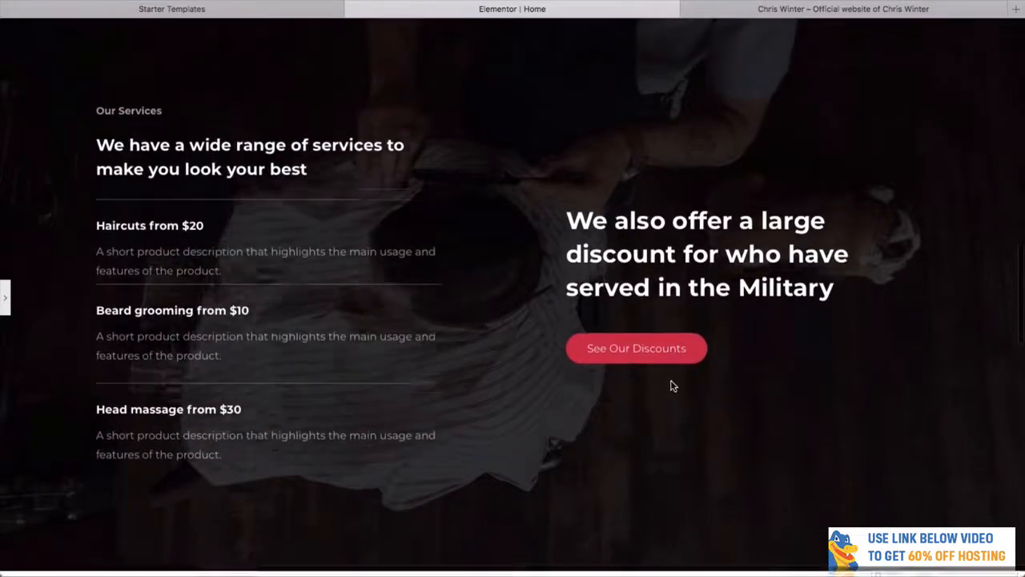
{"action": "scroll", "coordinate": [671, 387], "scroll_direction": "down", "scroll_amount": 3}
{"action": "scroll", "coordinate": [670, 394], "scroll_direction": "down", "scroll_amount": 4}
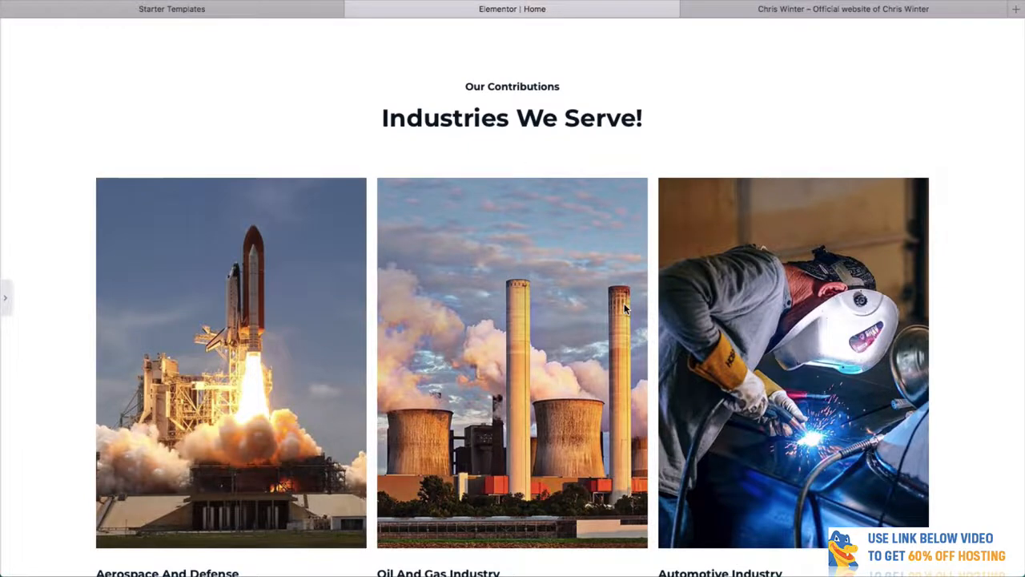
{"action": "scroll", "coordinate": [624, 303], "scroll_direction": "down", "scroll_amount": 1}
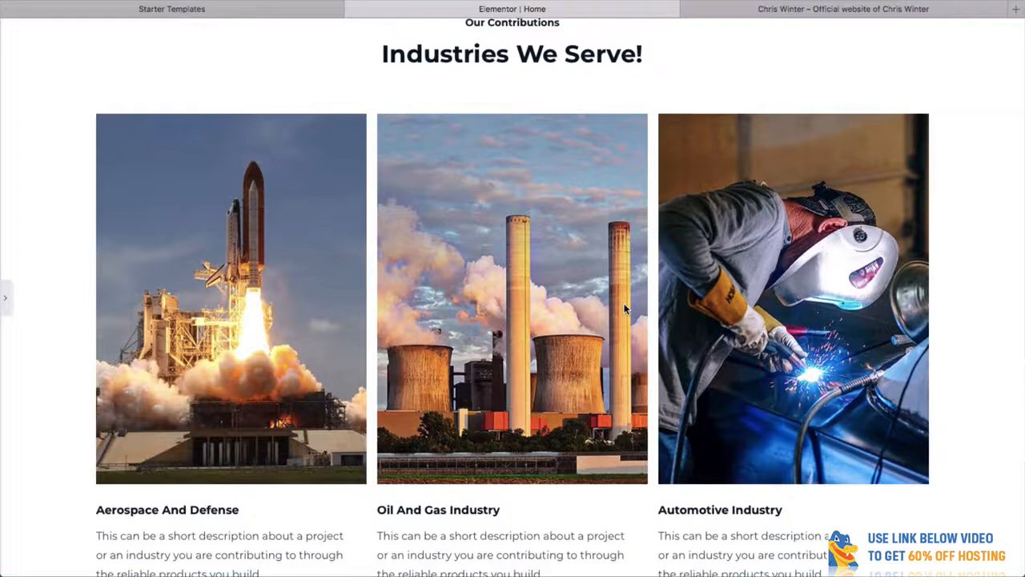
{"action": "scroll", "coordinate": [624, 308], "scroll_direction": "down", "scroll_amount": 2}
{"action": "scroll", "coordinate": [669, 261], "scroll_direction": "up", "scroll_amount": 1}
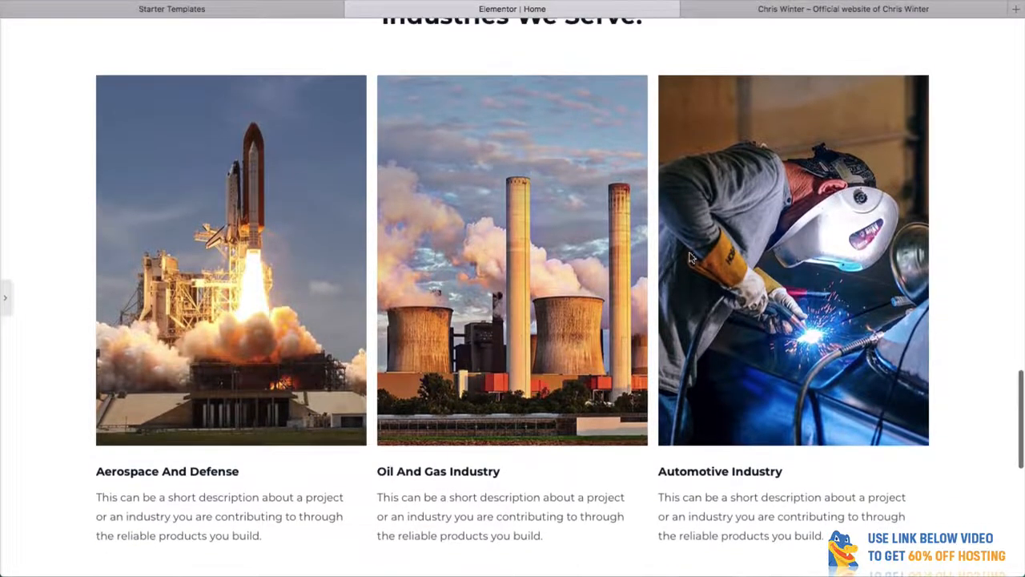
{"action": "scroll", "coordinate": [540, 272], "scroll_direction": "up", "scroll_amount": 2}
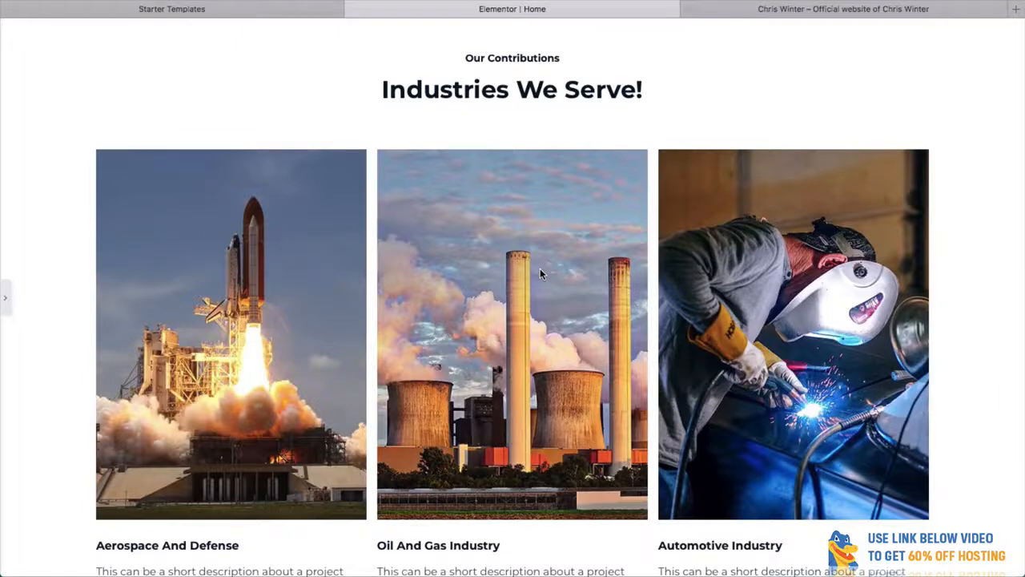
- Open the Aerospace And Defense rocket image's settings to choose a replacement
{"action": "left_click", "coordinate": [4, 298]}
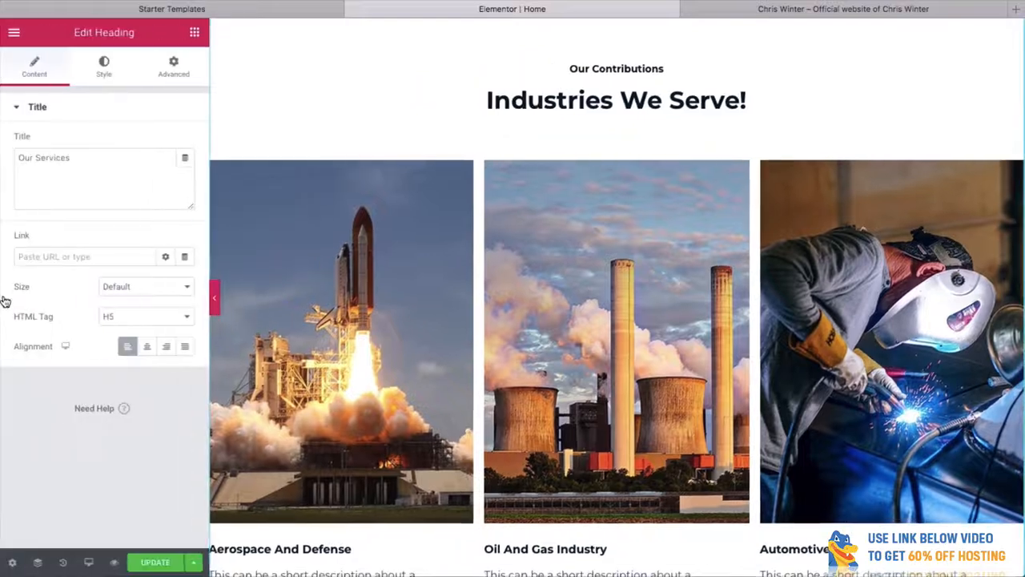
{"action": "right_click", "coordinate": [247, 254]}
{"action": "left_click", "coordinate": [270, 267]}
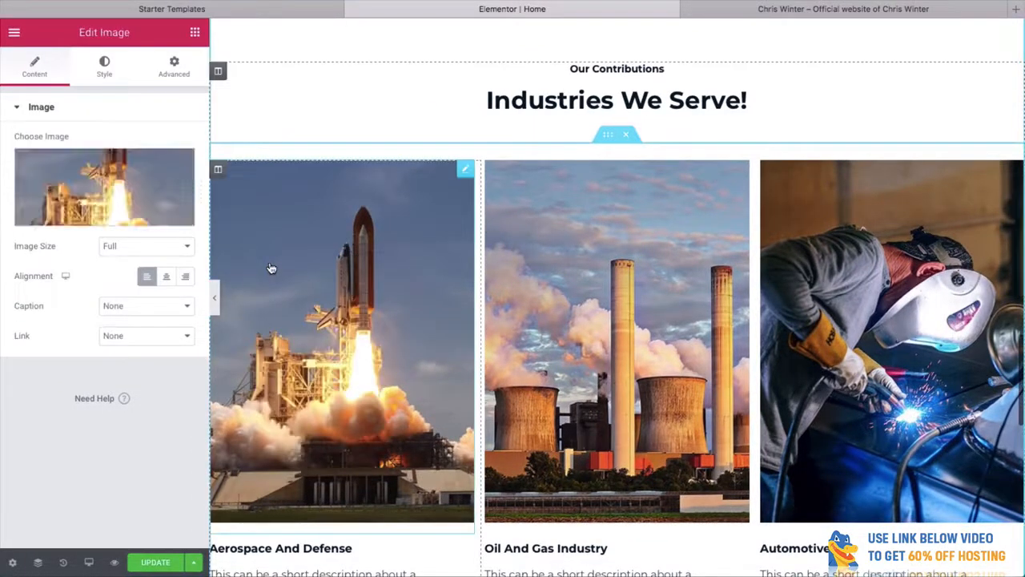
{"action": "left_click", "coordinate": [96, 213]}
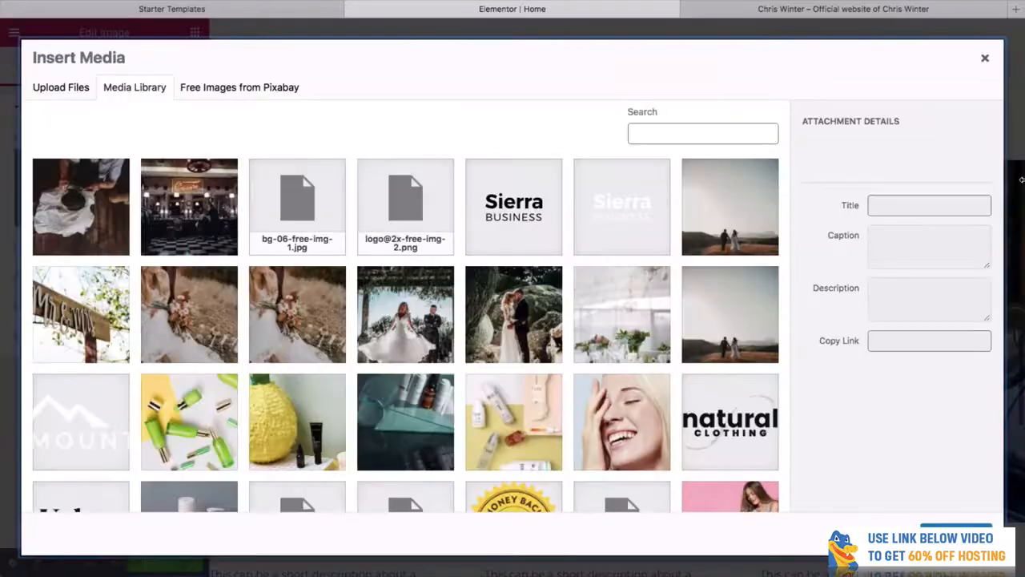
- Upload the six photos from the Products folder and insert the safety razor
{"action": "left_click_drag", "start_coordinate": [1023, 181], "coordinate": [778, 161]}
{"action": "left_click", "coordinate": [865, 230]}
{"action": "scroll", "coordinate": [817, 320], "scroll_direction": "up", "scroll_amount": 10}
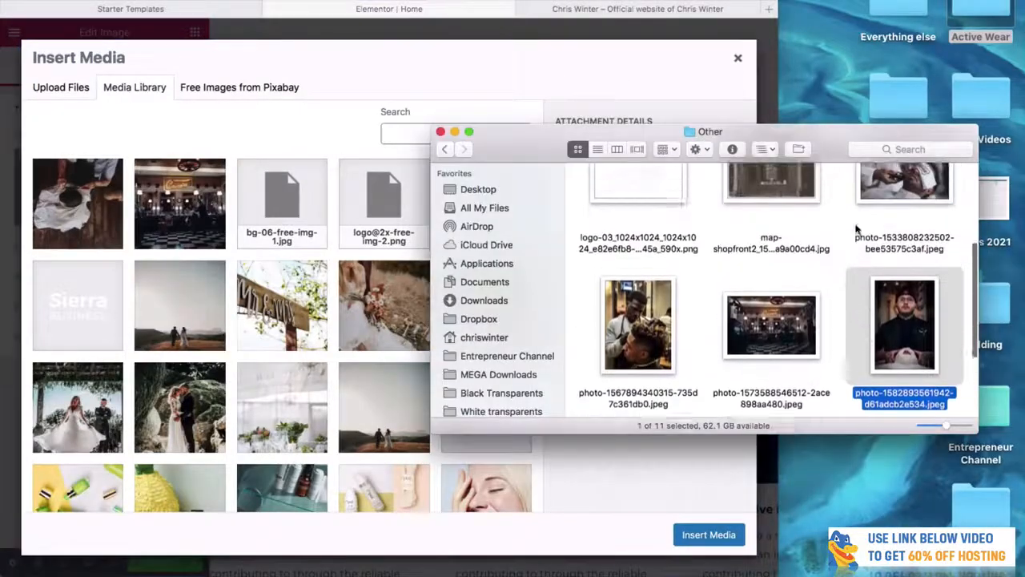
{"action": "left_click", "coordinate": [445, 150]}
{"action": "left_click_drag", "start_coordinate": [601, 137], "coordinate": [674, 145]}
{"action": "double_click", "coordinate": [695, 373]}
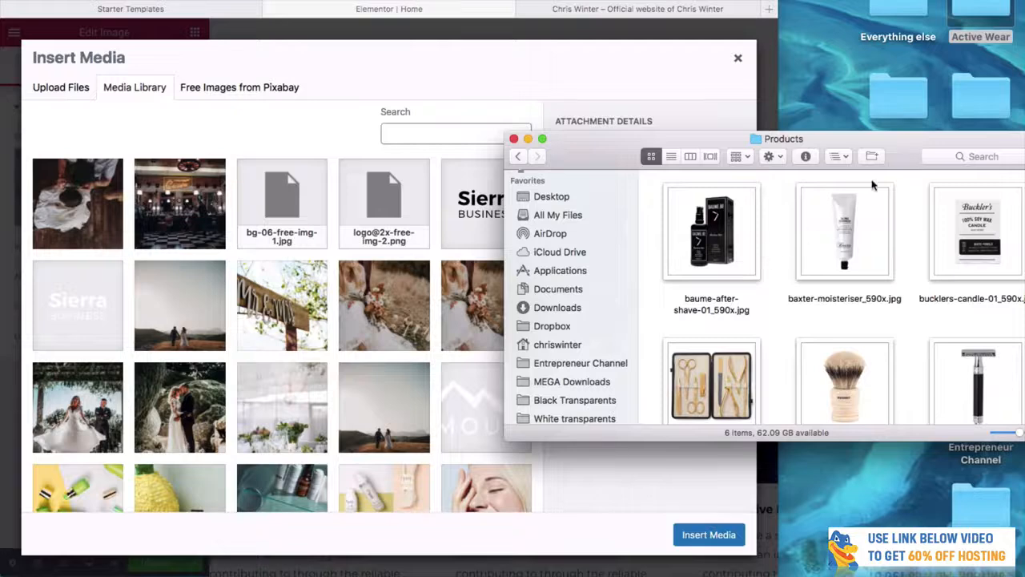
{"action": "left_click_drag", "start_coordinate": [907, 164], "coordinate": [878, 170]}
{"action": "scroll", "coordinate": [797, 210], "scroll_direction": "down", "scroll_amount": 3}
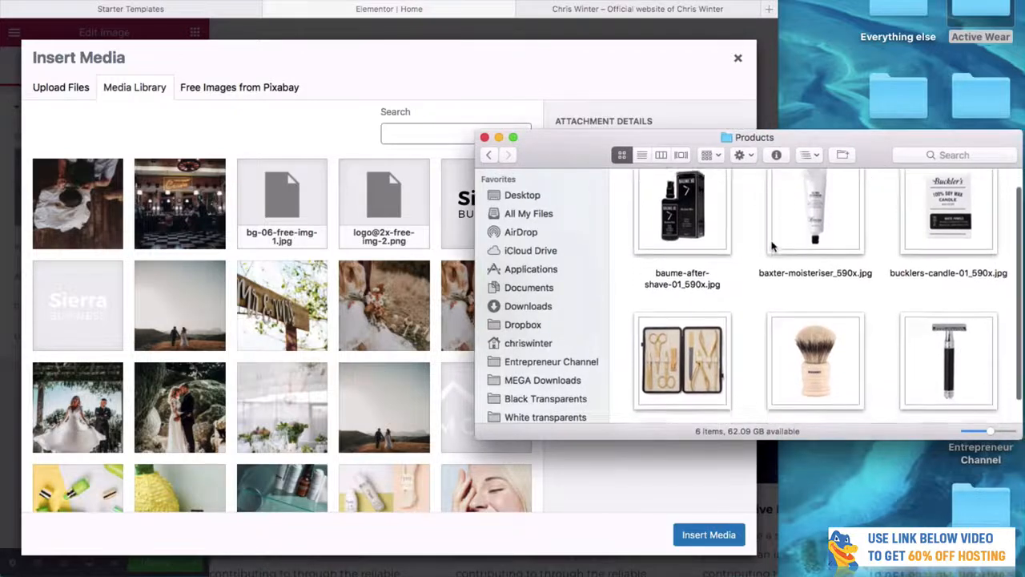
{"action": "left_click", "coordinate": [947, 327]}
{"action": "left_click_drag", "start_coordinate": [948, 327], "coordinate": [294, 160]}
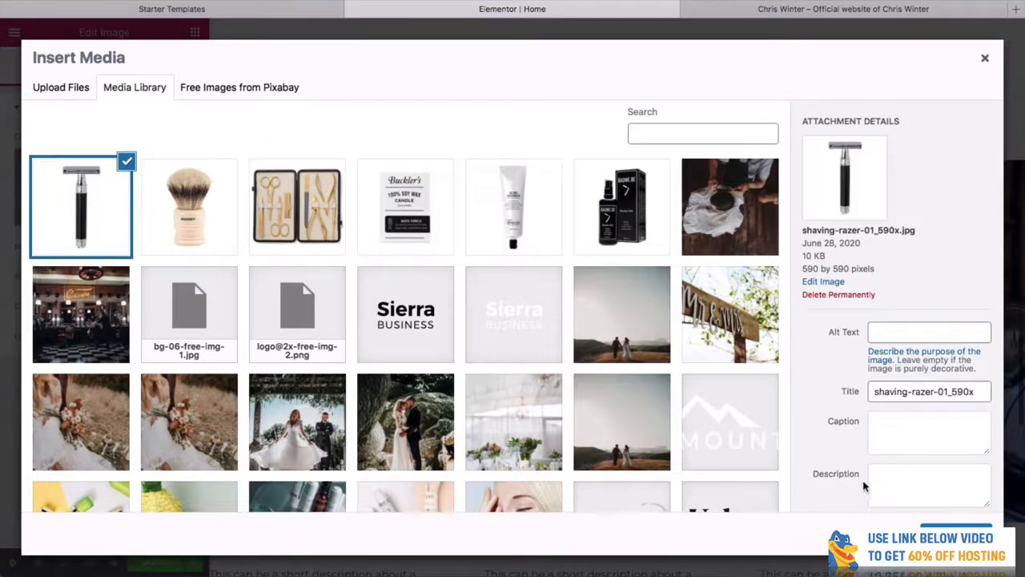
{"action": "left_click", "coordinate": [933, 526]}
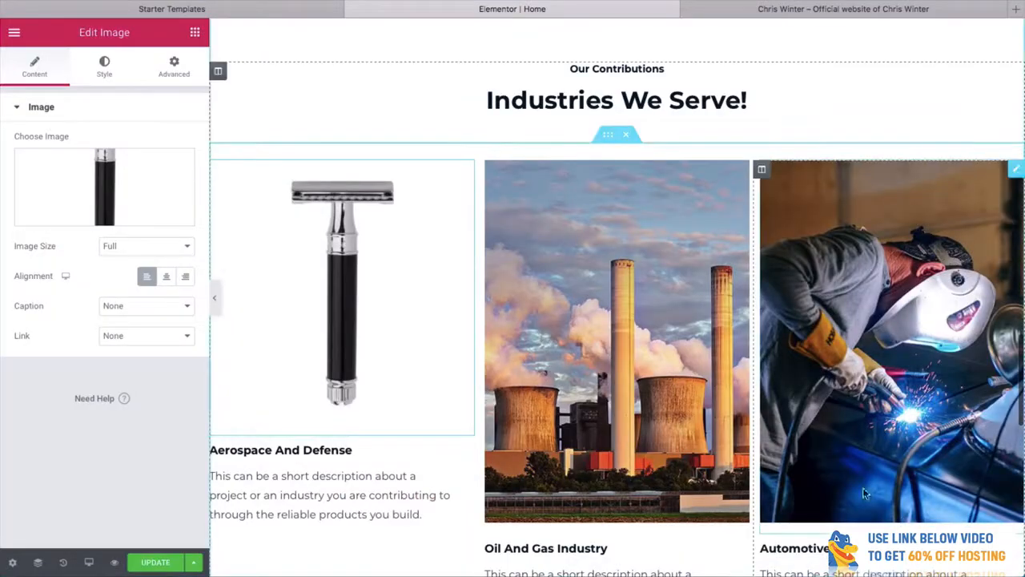
- Replace the Oil And Gas power-plant photo with the moisturizer tube photo
{"action": "left_click", "coordinate": [538, 292]}
{"action": "right_click", "coordinate": [538, 292]}
{"action": "left_click", "coordinate": [562, 311]}
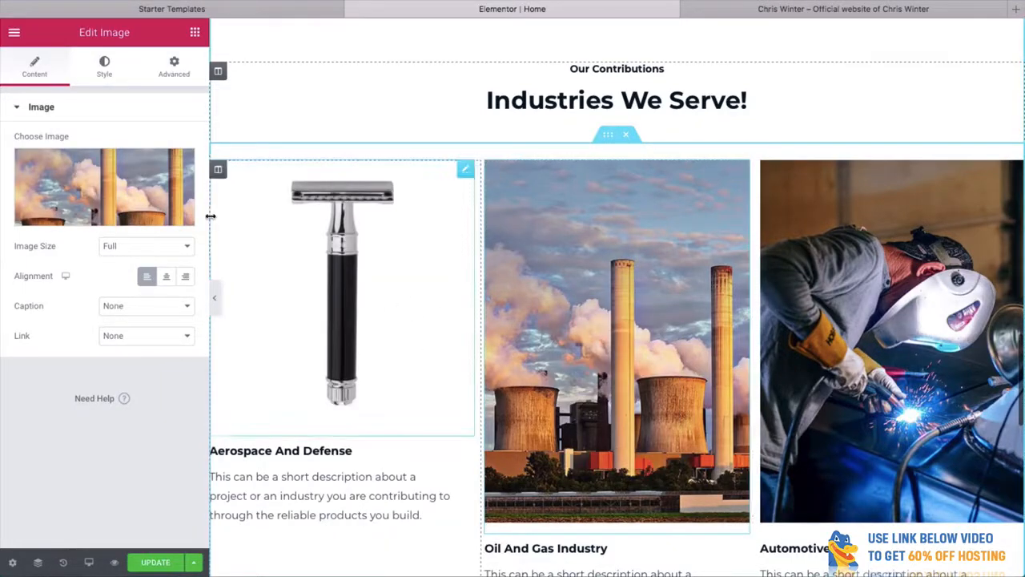
{"action": "left_click", "coordinate": [105, 211]}
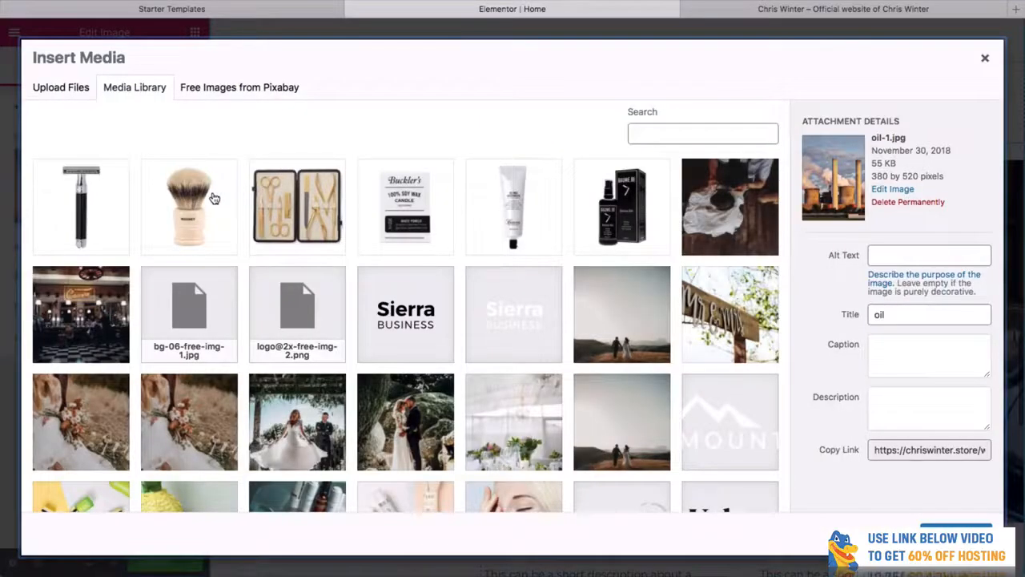
{"action": "left_click", "coordinate": [213, 197]}
{"action": "left_click", "coordinate": [953, 535]}
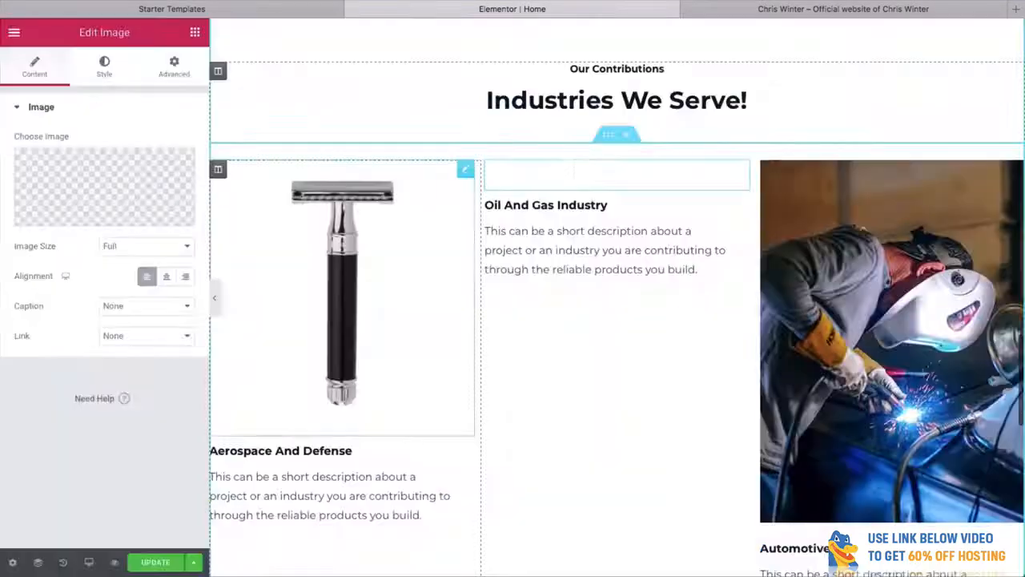
- Replace the Automotive welder photo with the shaving brush photo
{"action": "left_click", "coordinate": [819, 414]}
{"action": "right_click", "coordinate": [820, 414]}
{"action": "left_click", "coordinate": [840, 330]}
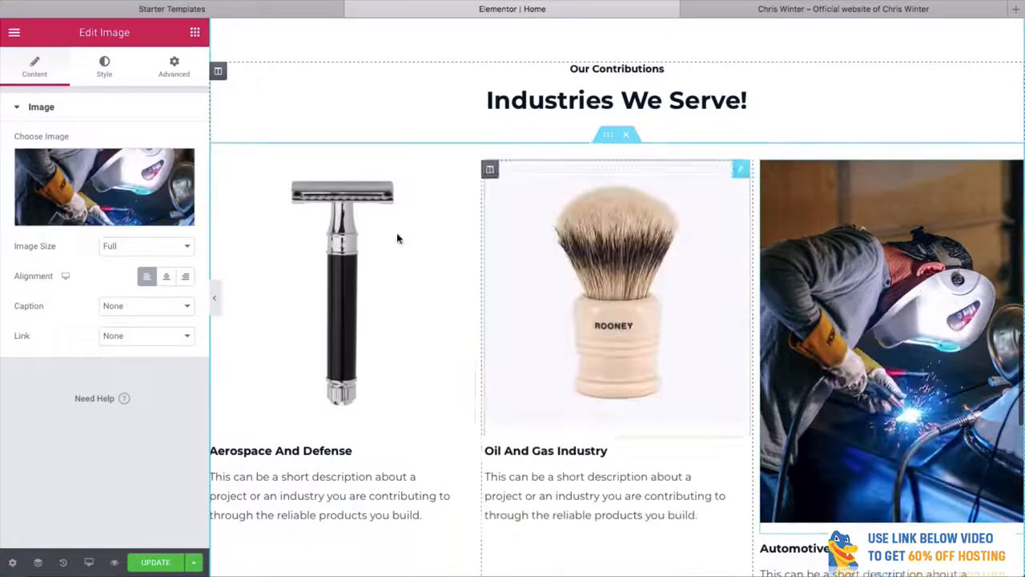
{"action": "left_click", "coordinate": [118, 217]}
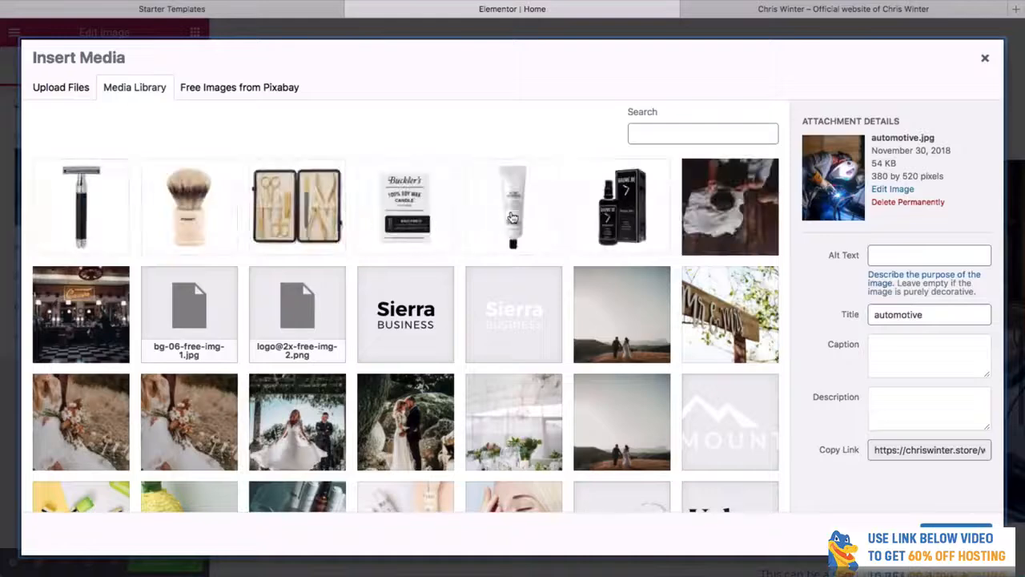
{"action": "left_click", "coordinate": [616, 218]}
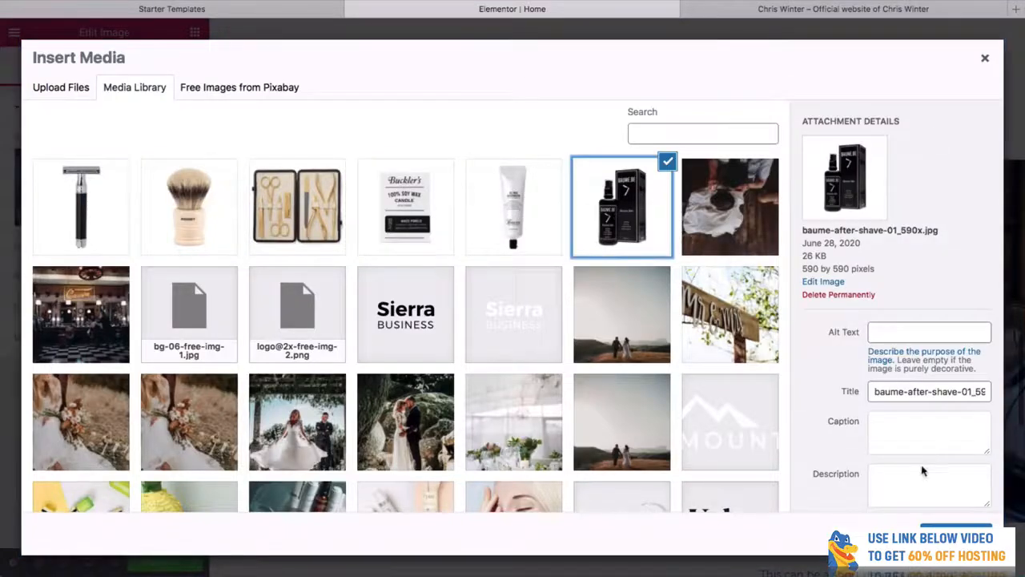
{"action": "left_click", "coordinate": [955, 535]}
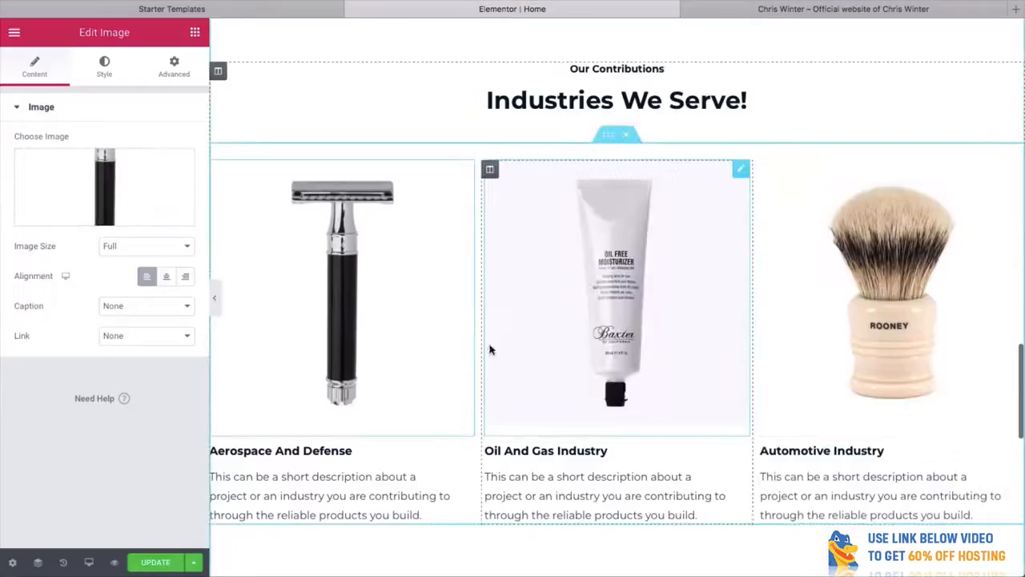
{"action": "left_click", "coordinate": [228, 306]}
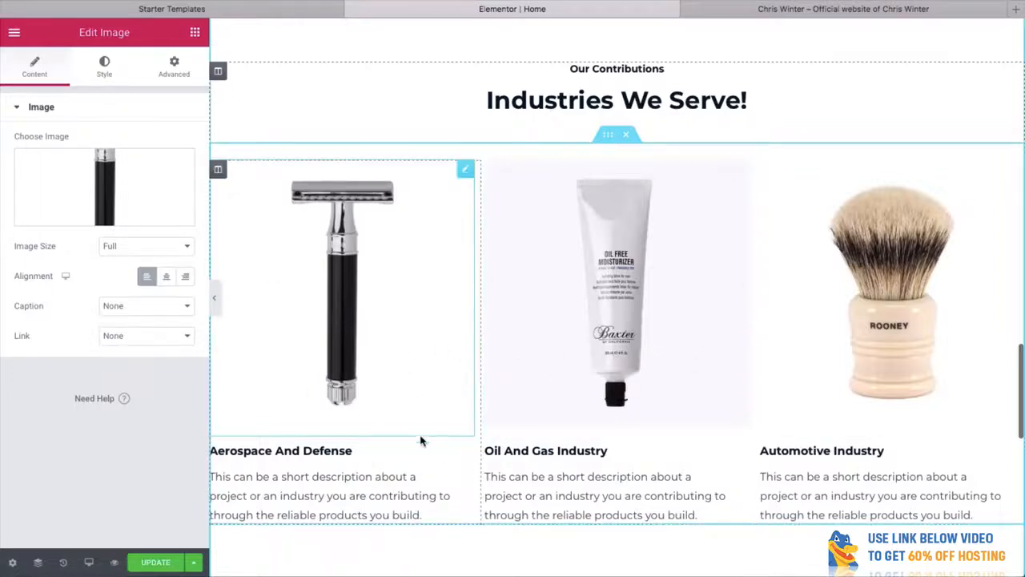
- Rename Aerospace, Oil And Gas and Automotive to Premium Razor, Oil Free Moisturizer, Rooney Shaving Brush
{"action": "left_click", "coordinate": [372, 454]}
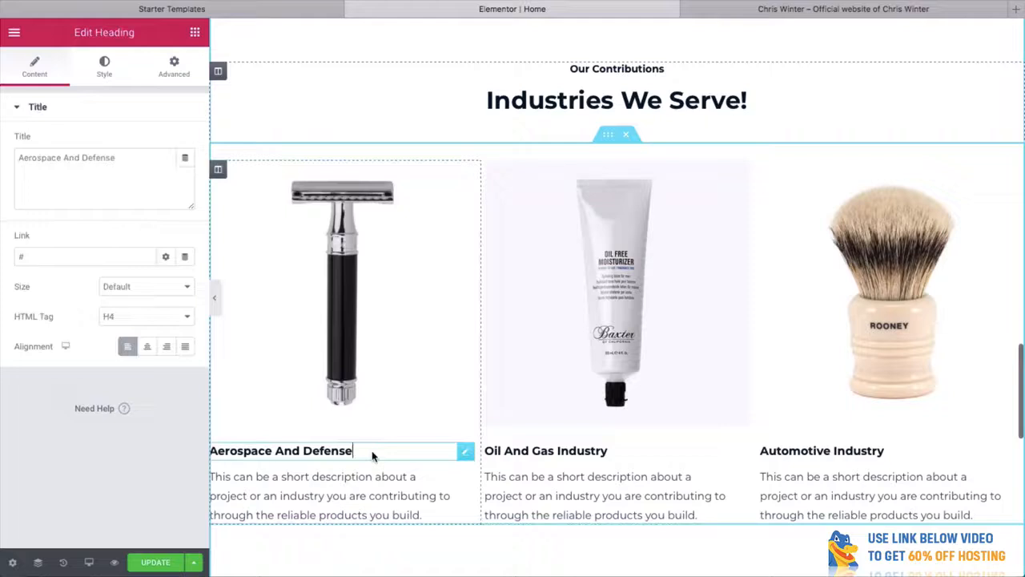
{"action": "left_click_drag", "start_coordinate": [372, 449], "coordinate": [258, 470]}
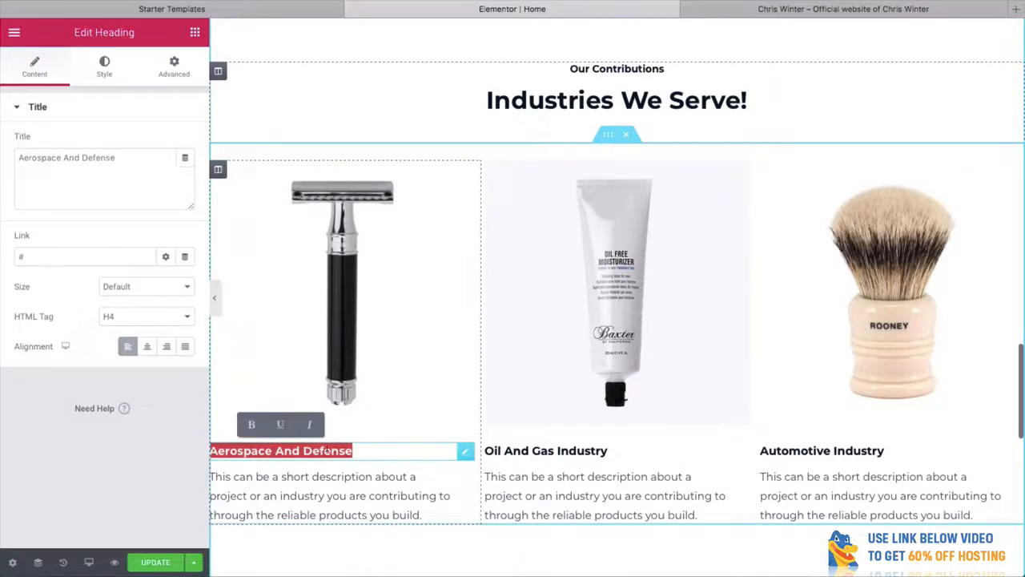
{"action": "type", "text": "Premium"}
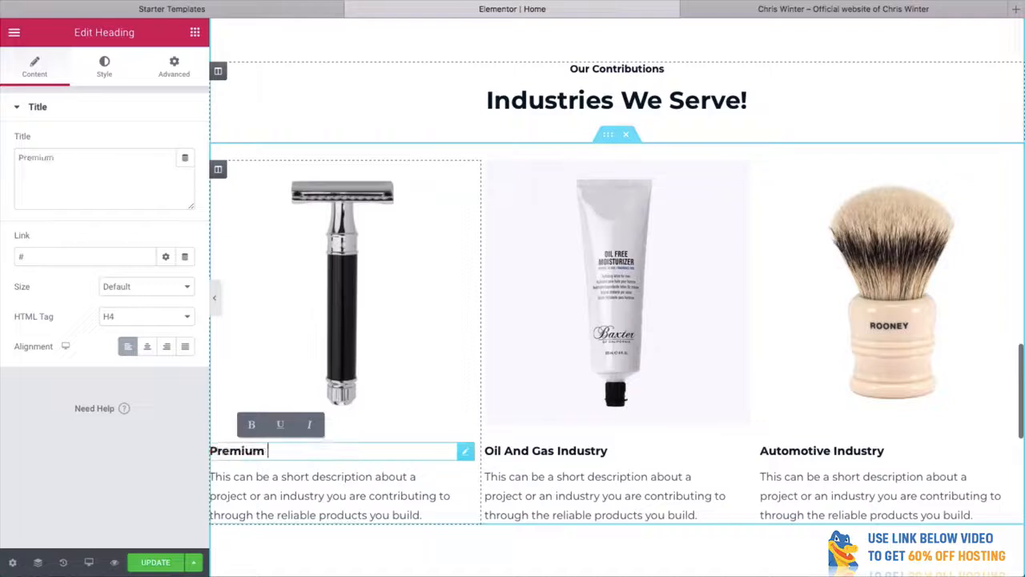
{"action": "type", "text": " S"}
{"action": "key", "text": "BackSpace"}
{"action": "type", "text": "Razor"}
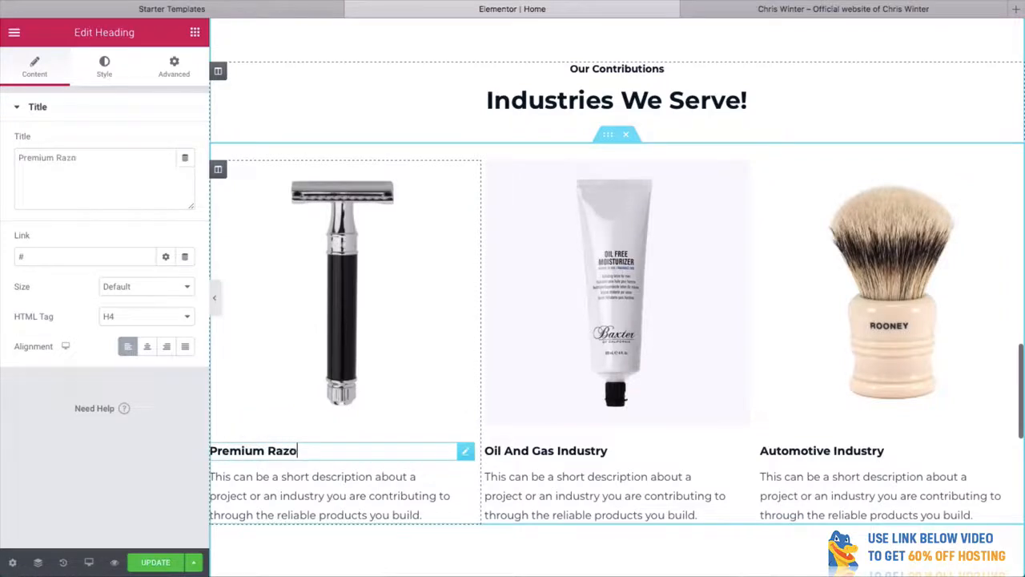
{"action": "left_click", "coordinate": [624, 452]}
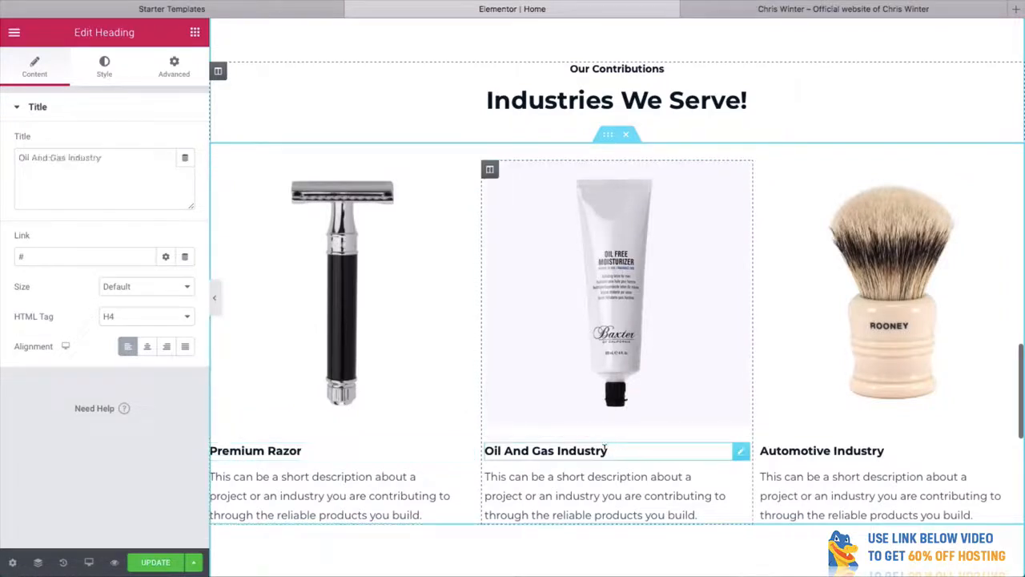
{"action": "triple_click", "coordinate": [605, 449]}
{"action": "type", "text": "Oil Free Moi"}
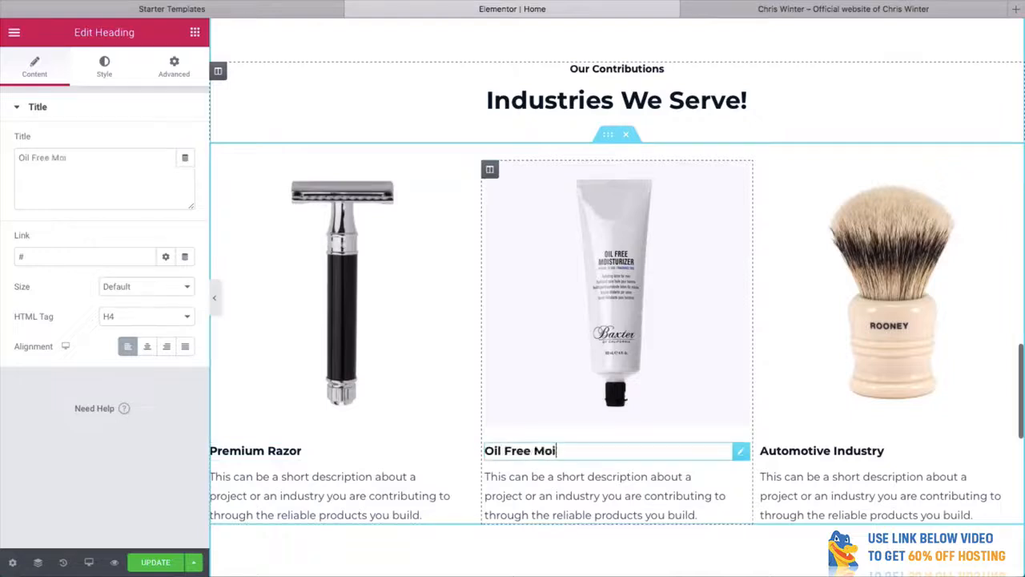
{"action": "type", "text": "sturizer"}
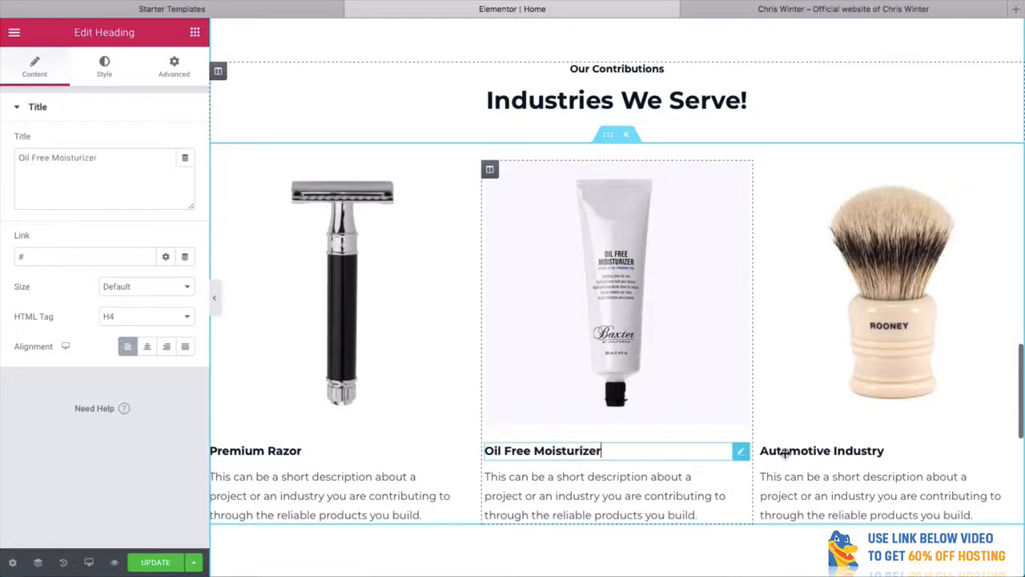
{"action": "left_click", "coordinate": [819, 453]}
{"action": "triple_click", "coordinate": [823, 451]}
{"action": "type", "text": "R"}
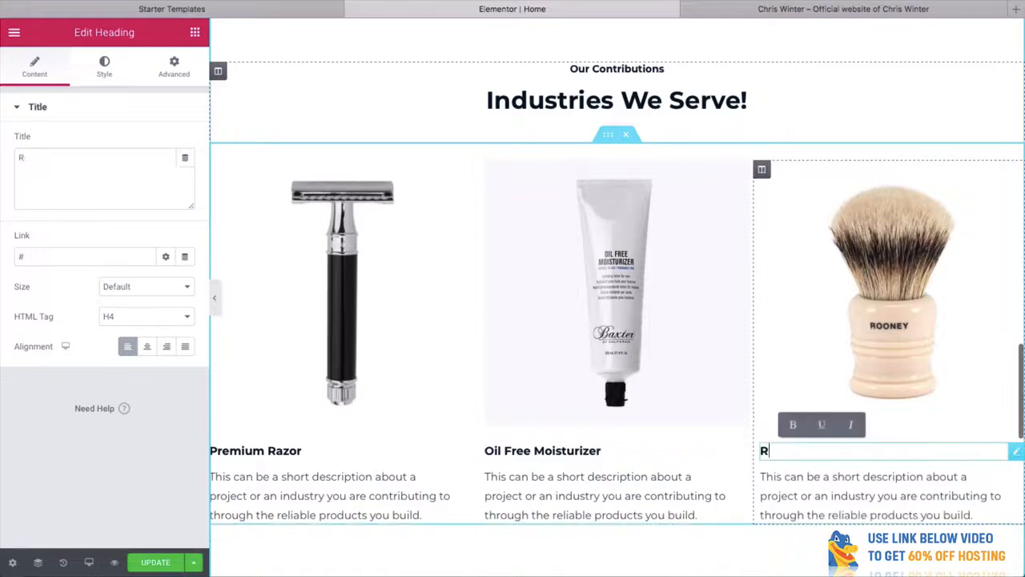
{"action": "type", "text": "ooney Shaving Brush"}
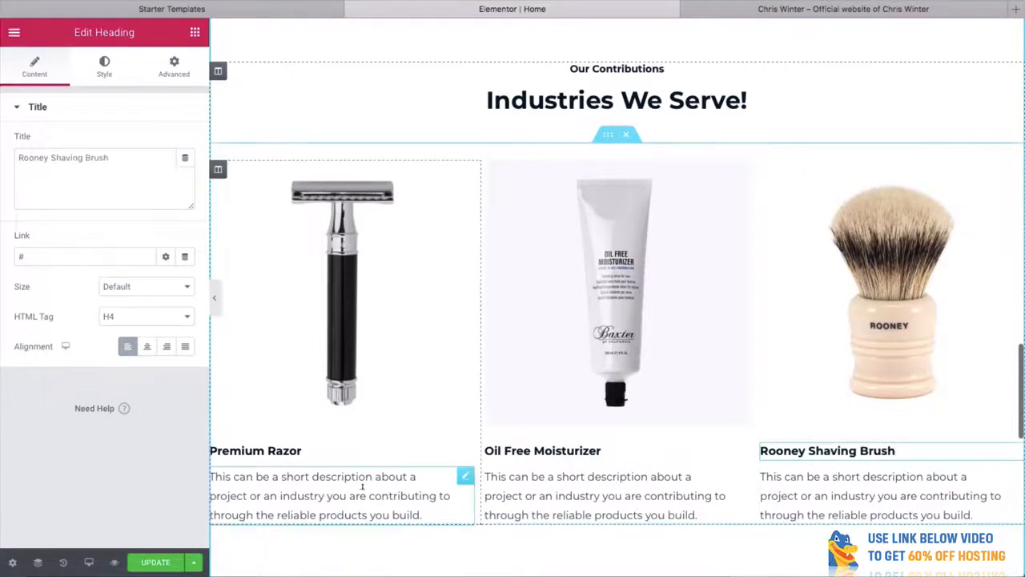
- Rewrite the razor, moisturizer and shaving brush descriptions, e.g. 'This is our favorite moisturizer.'
{"action": "left_click", "coordinate": [394, 510]}
{"action": "triple_click", "coordinate": [452, 509]}
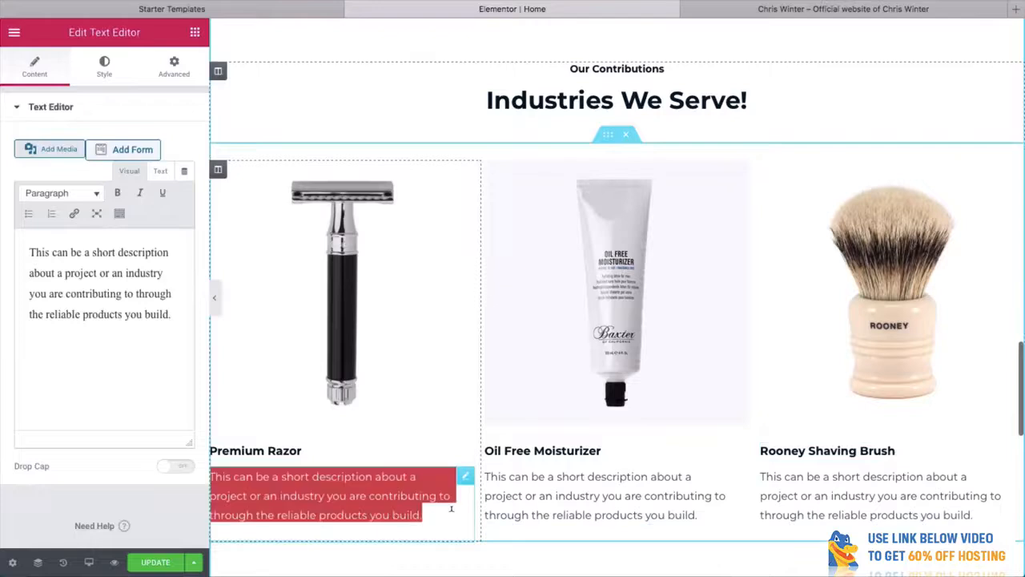
{"action": "type", "text": "The best "}
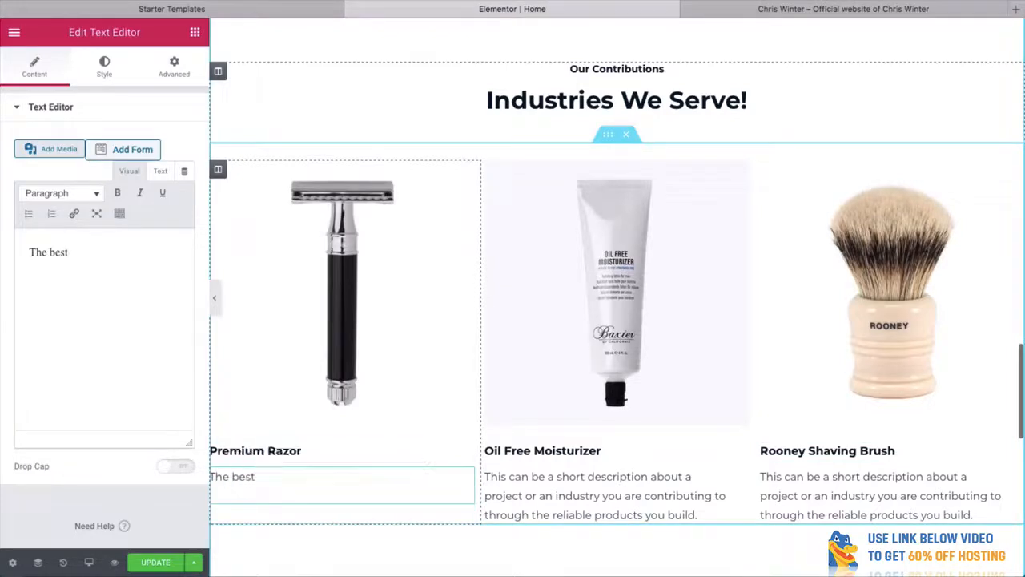
{"action": "type", "text": "razor you c"}
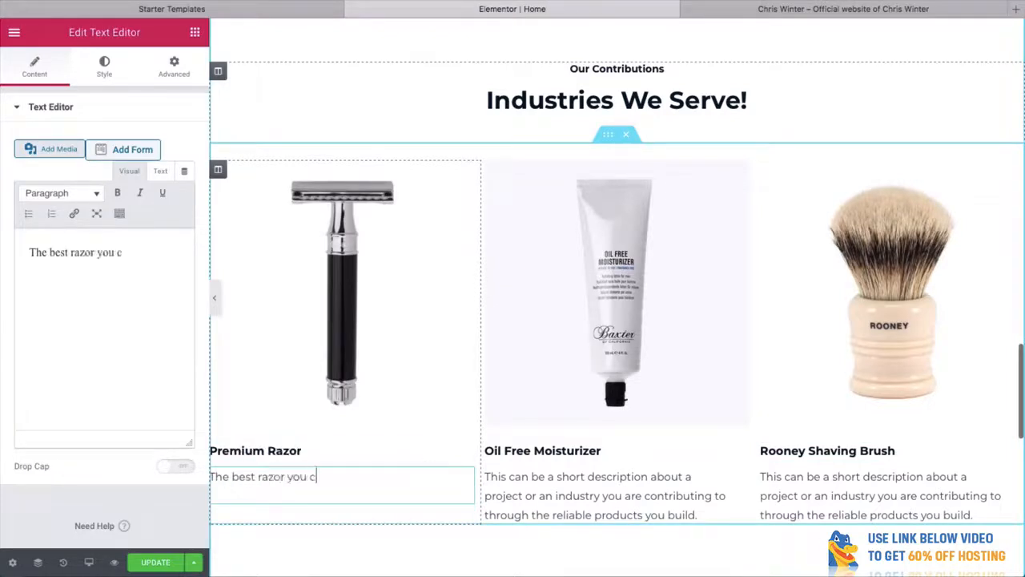
{"action": "type", "text": "an buy, trust us, we"}
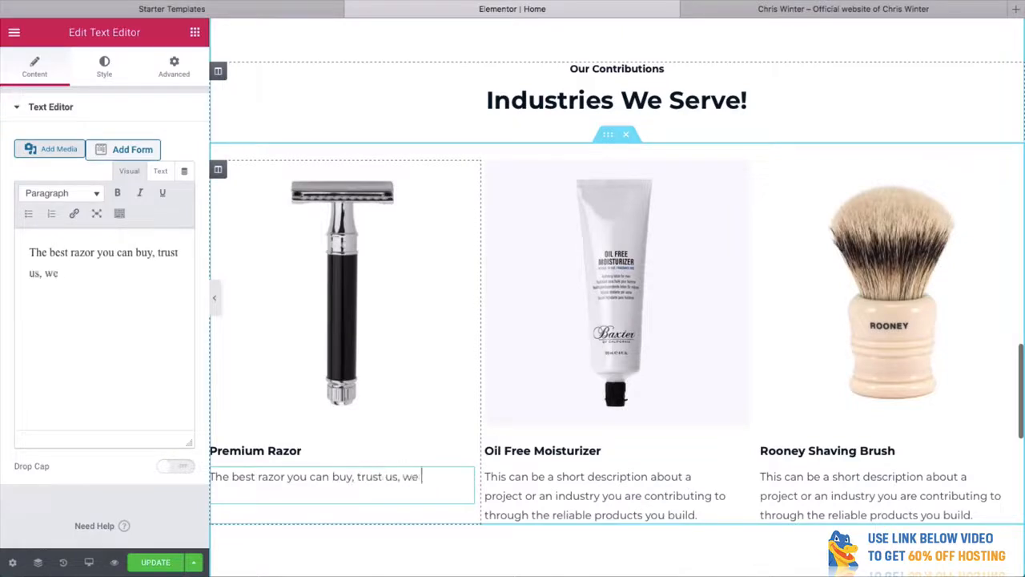
{"action": "type", "text": " love it."}
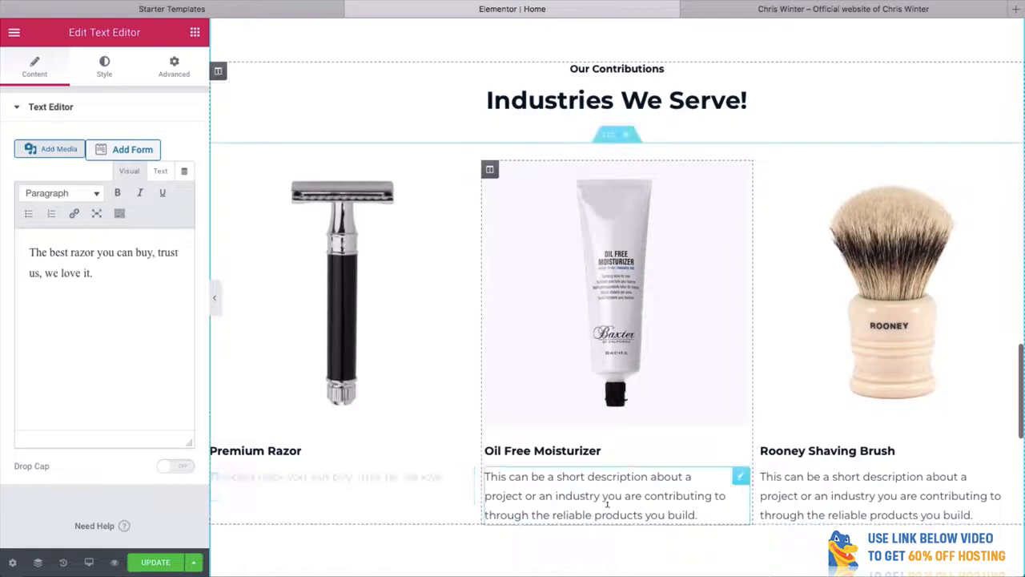
{"action": "triple_click", "coordinate": [607, 502]}
{"action": "type", "text": "Thi"}
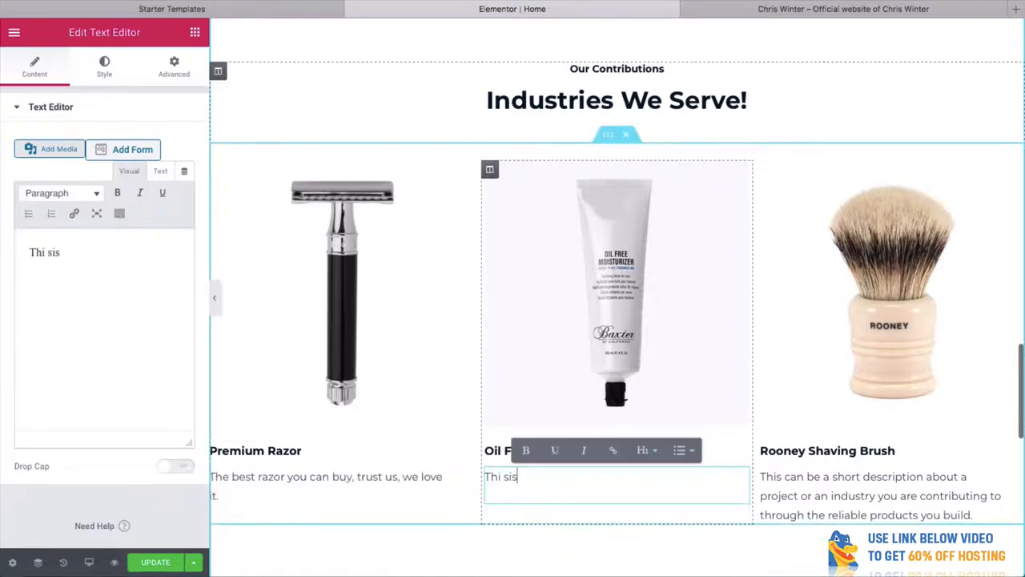
{"action": "type", "text": "s is our favorite mois"}
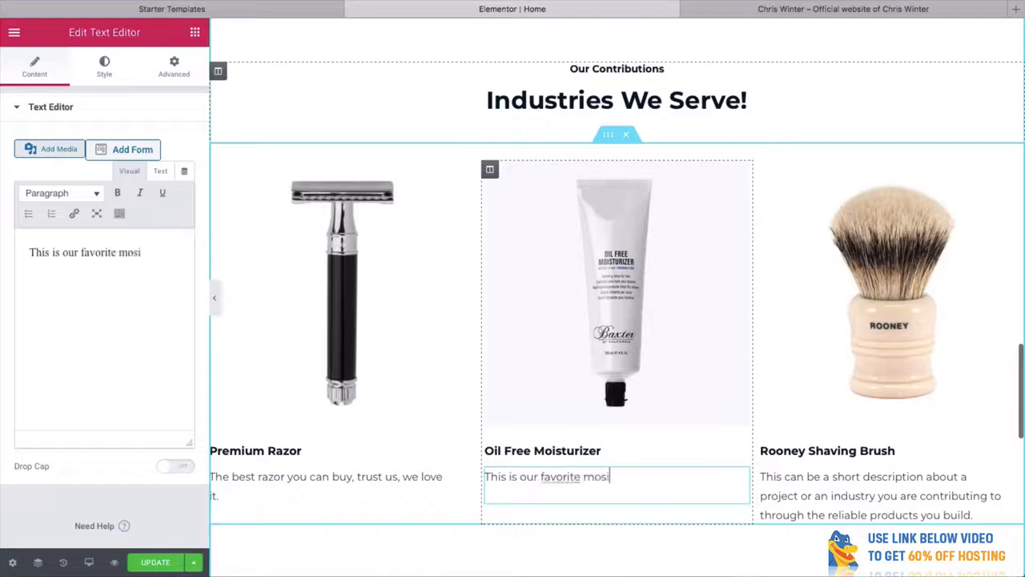
{"action": "type", "text": "turizer."}
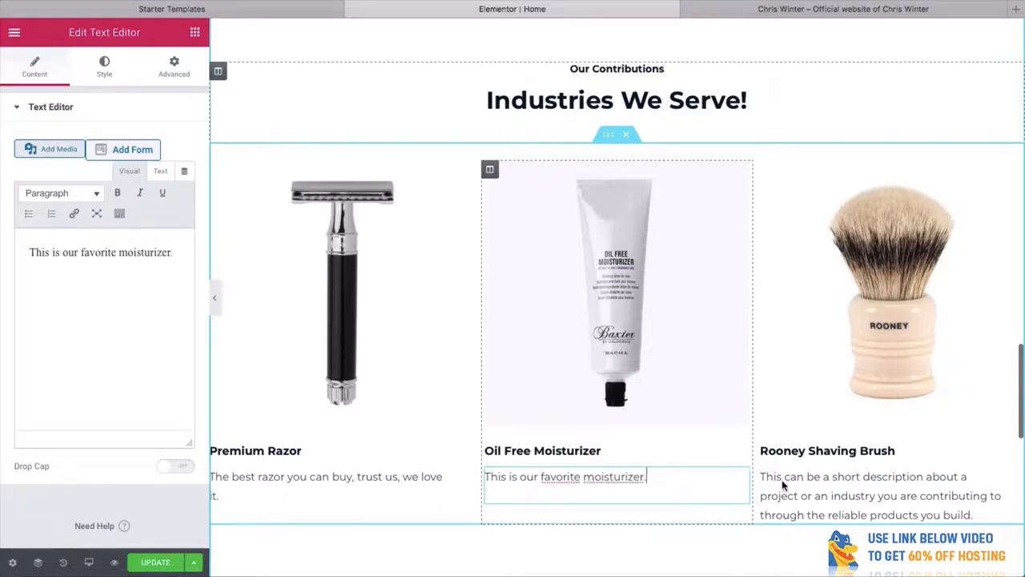
{"action": "left_click", "coordinate": [787, 485]}
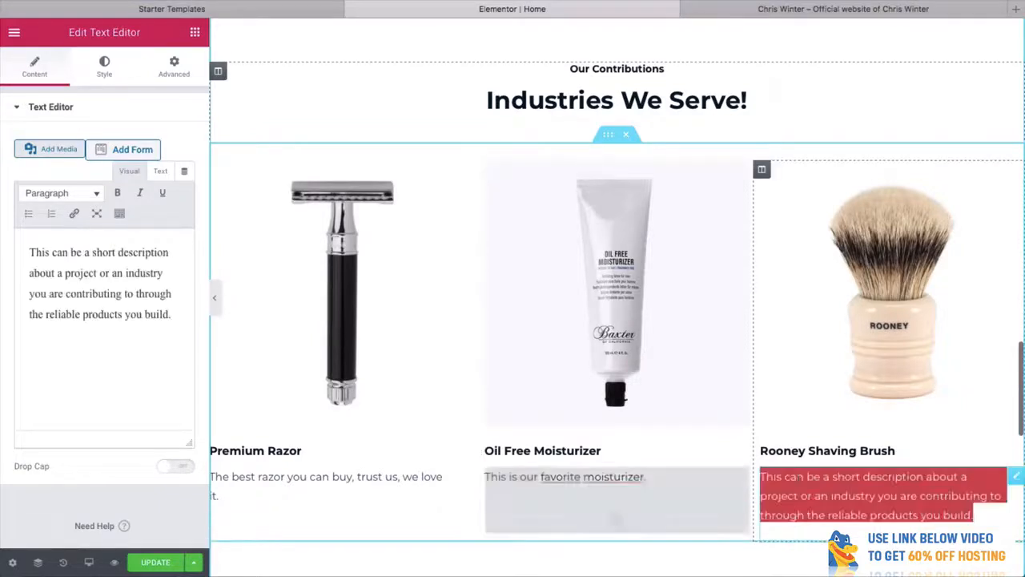
{"action": "type", "text": "Our clas"}
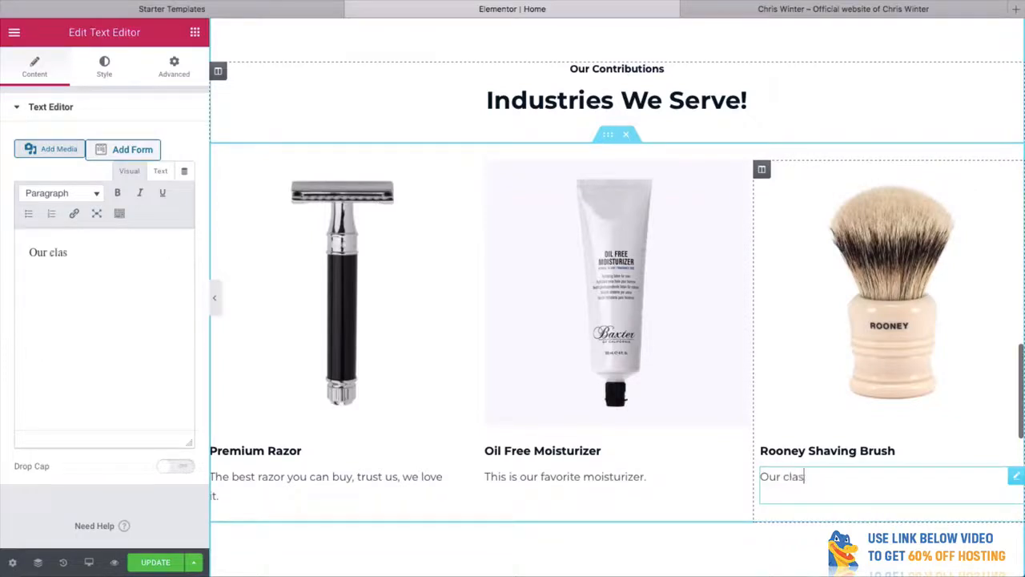
{"action": "type", "text": "sic Rooney Sha"}
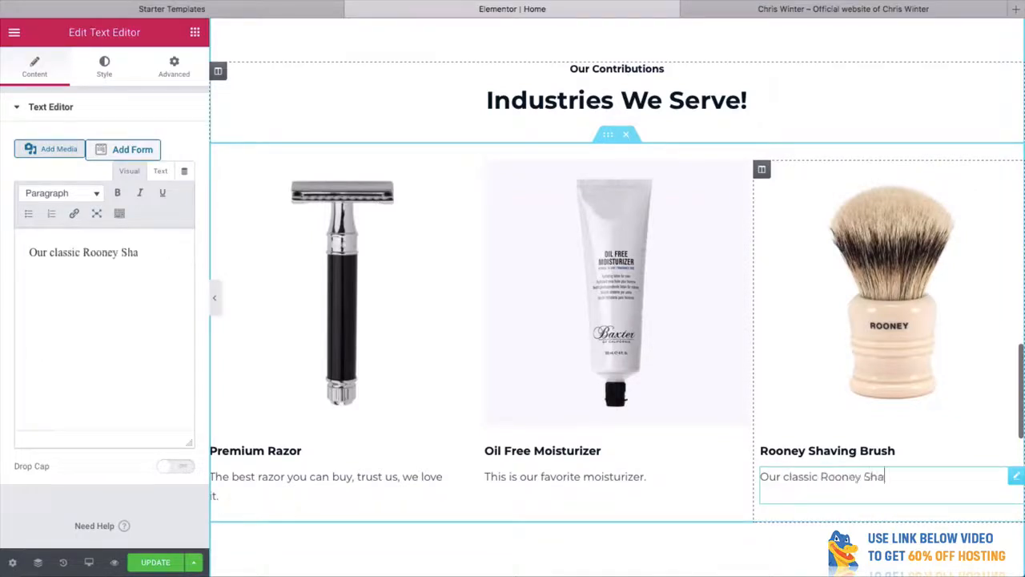
{"action": "type", "text": "ving Brush."}
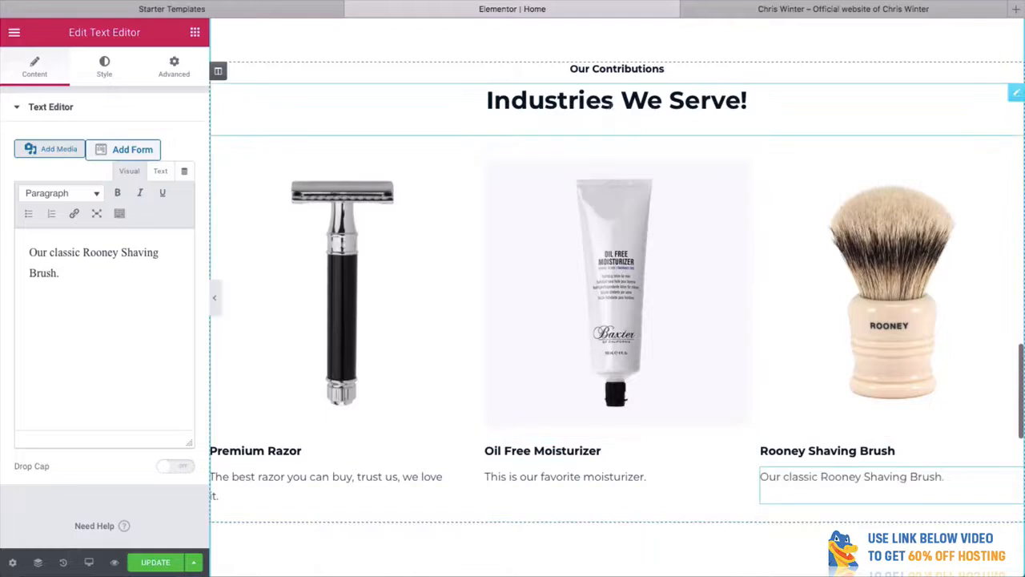
- Change the Industries We Serve! heading to 'Products To Purchase In Store'
{"action": "left_click", "coordinate": [651, 98]}
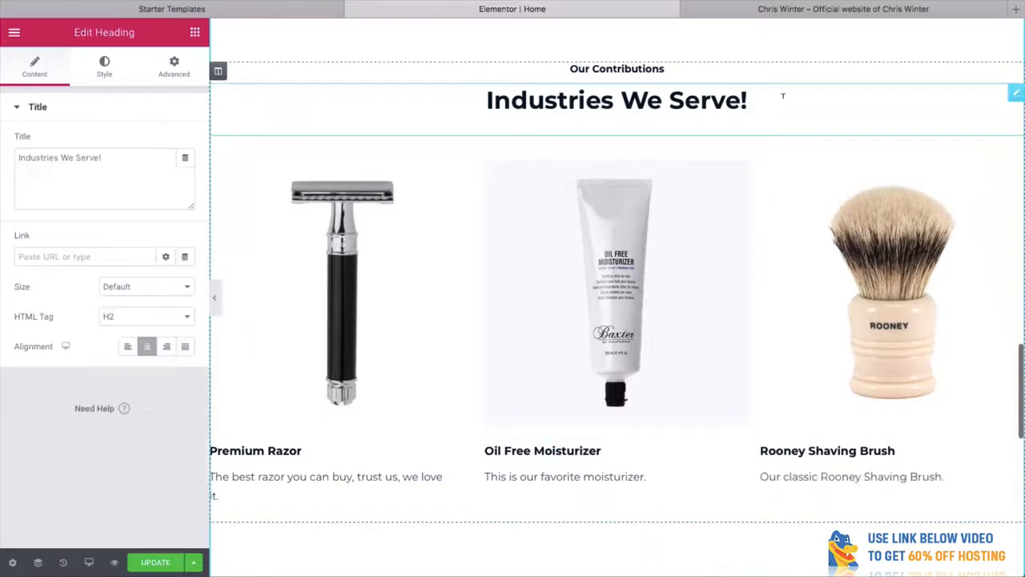
{"action": "triple_click", "coordinate": [783, 95]}
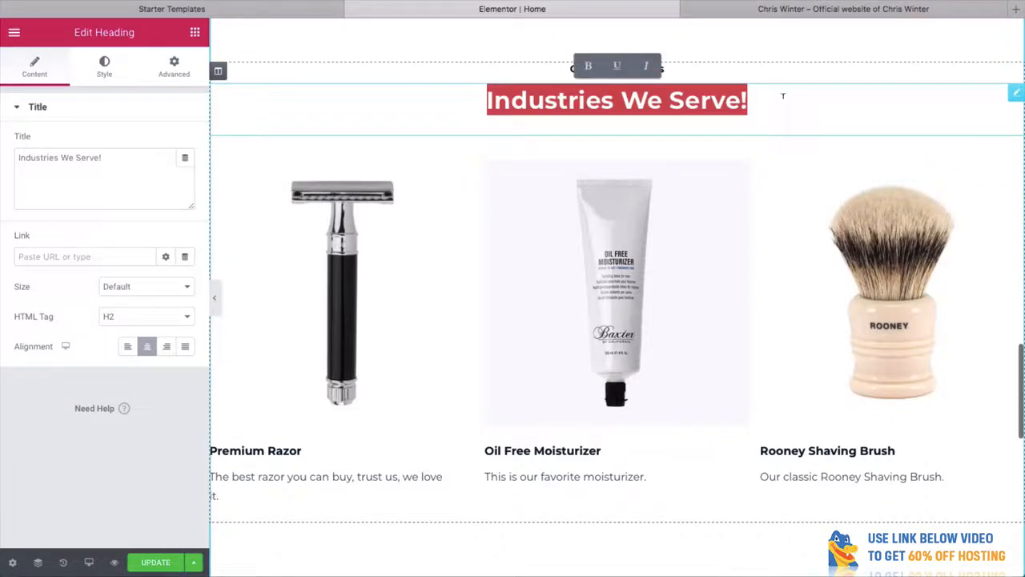
{"action": "type", "text": "Product"}
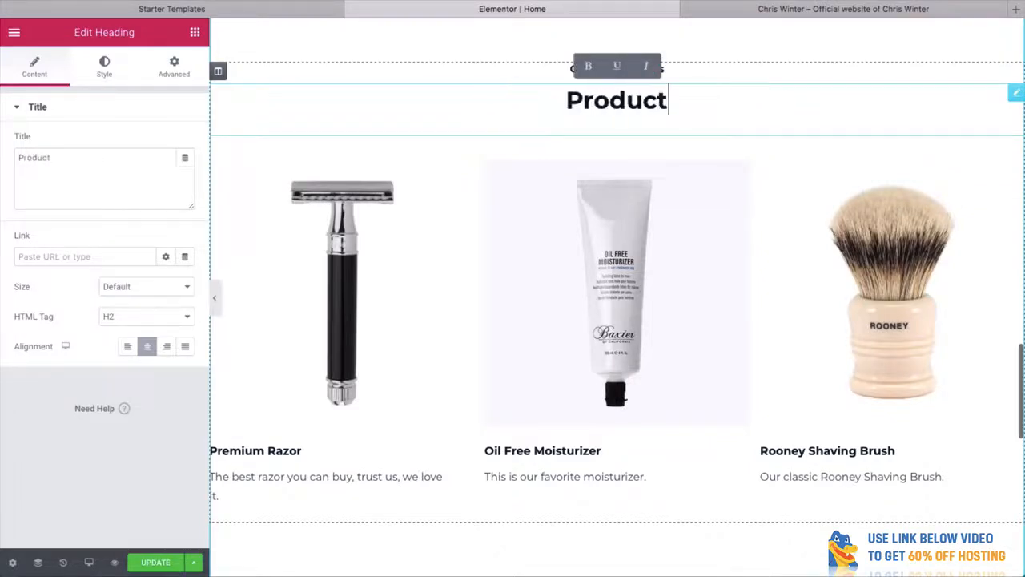
{"action": "type", "text": "s To Purchase "}
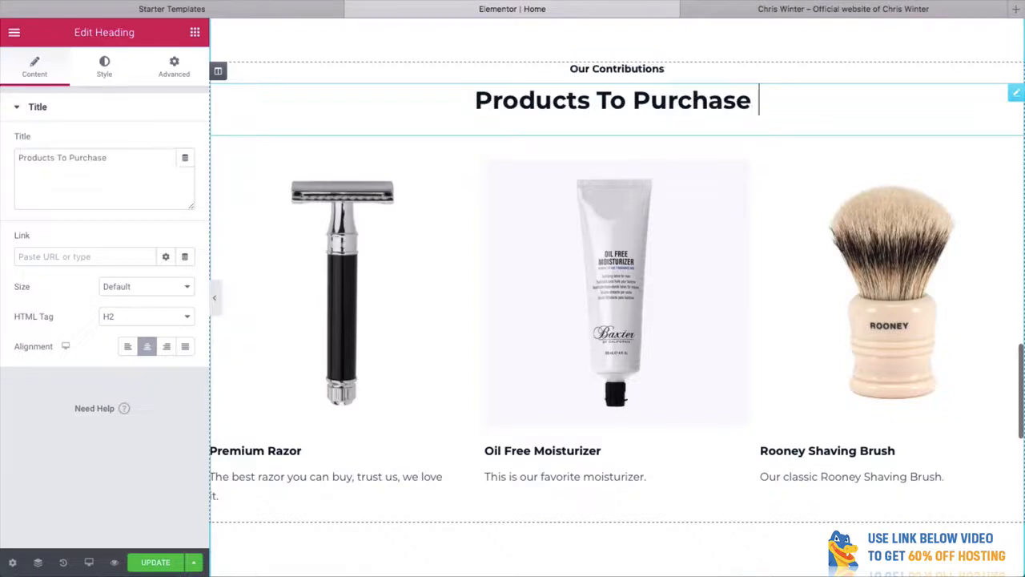
{"action": "type", "text": "In Store"}
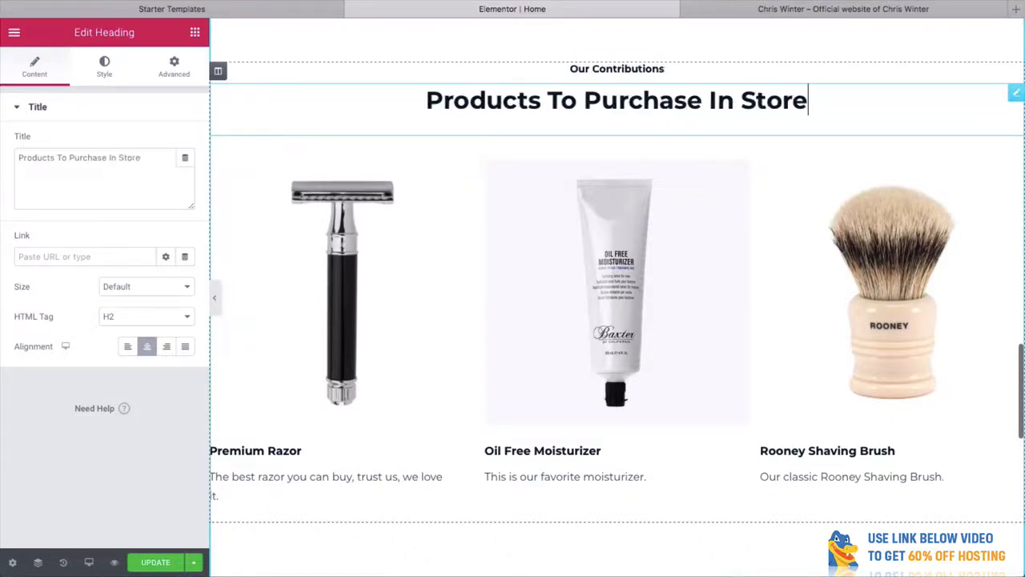
- Set the small heading above it to 'See Our' and preview the page full width
{"action": "left_click", "coordinate": [664, 69]}
{"action": "key", "text": "super+a"}
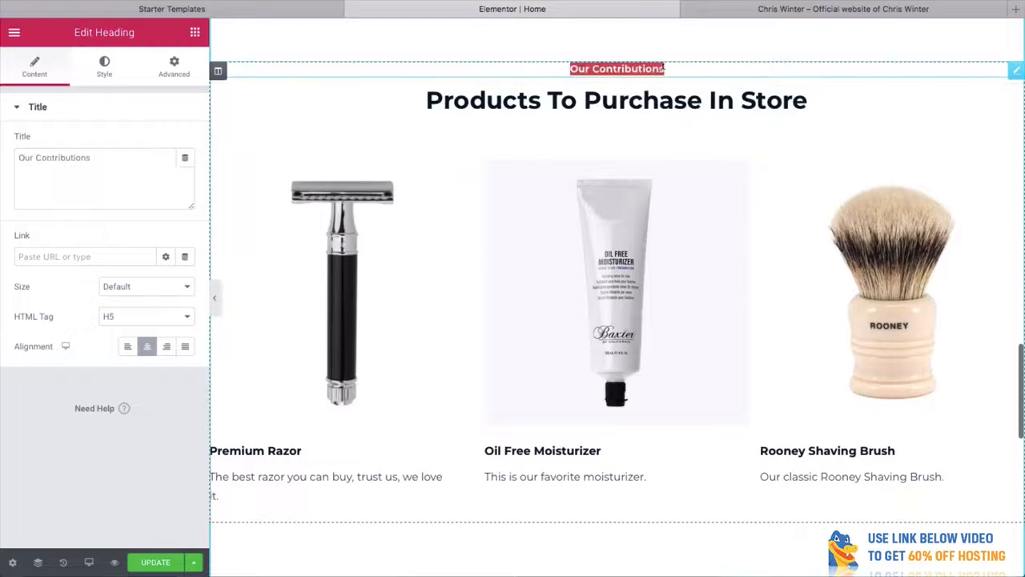
{"action": "type", "text": "See Our"}
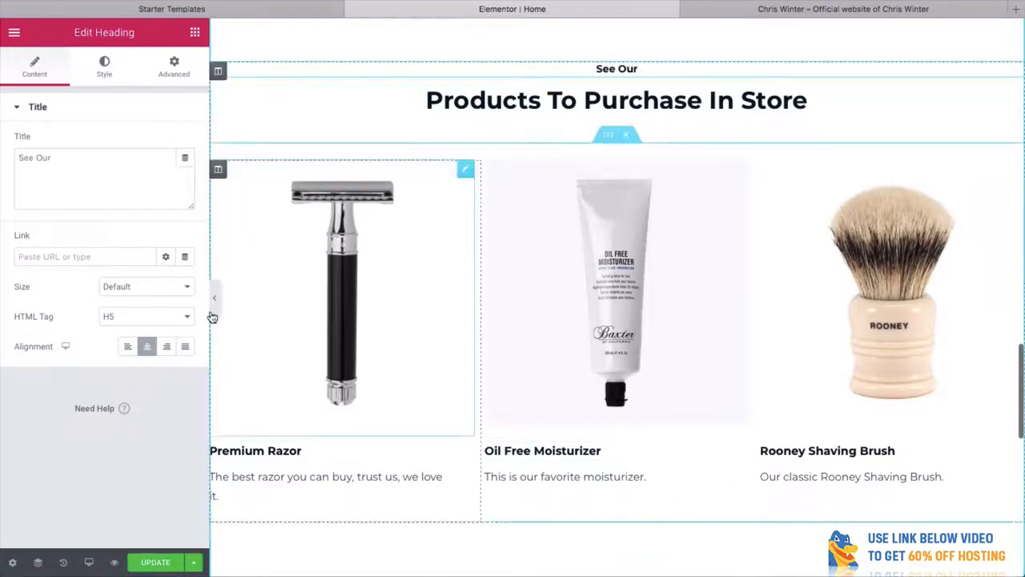
{"action": "left_click", "coordinate": [213, 298]}
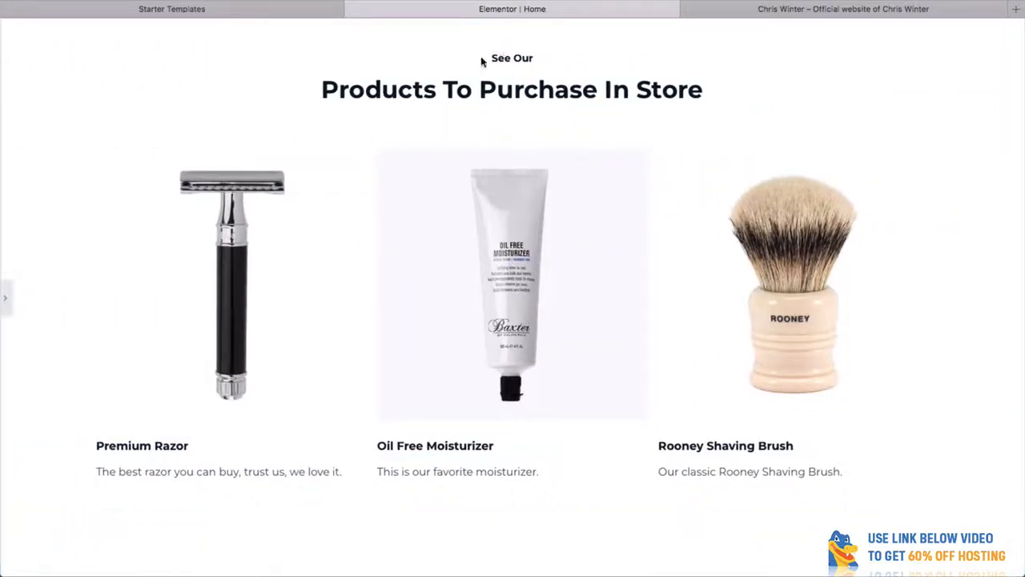
- Bring the Elementor editing panel back beside the page
{"action": "scroll", "coordinate": [567, 94], "scroll_direction": "up", "scroll_amount": 1}
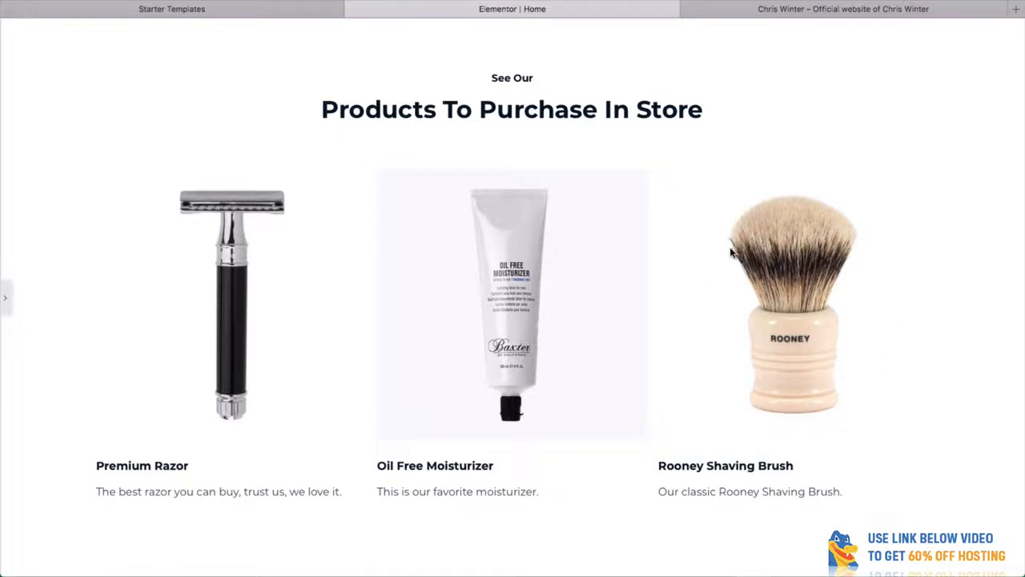
{"action": "left_click", "coordinate": [5, 301]}
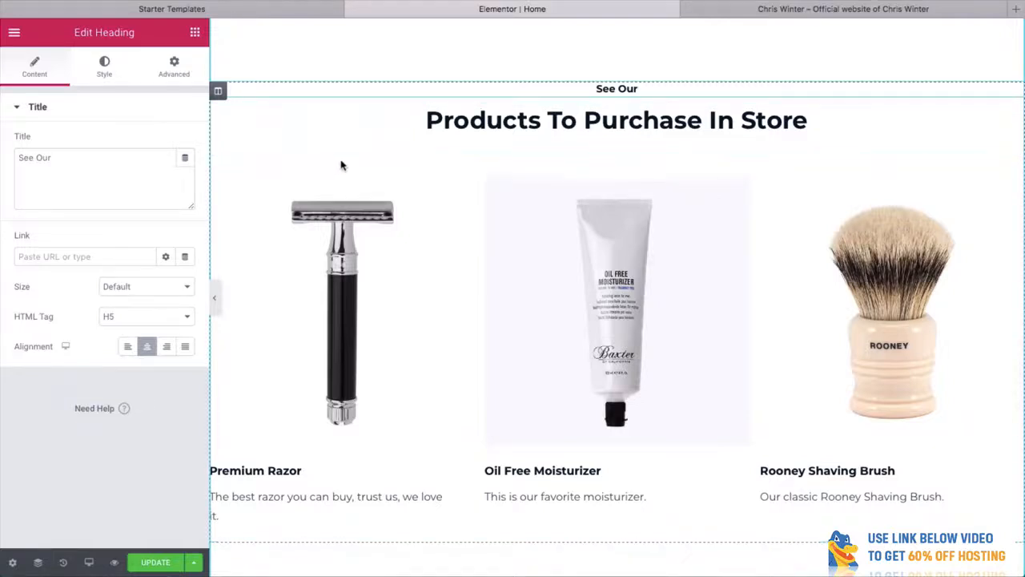
- Duplicate the three-product row so an identical copy sits directly below it
{"action": "right_click", "coordinate": [1009, 178]}
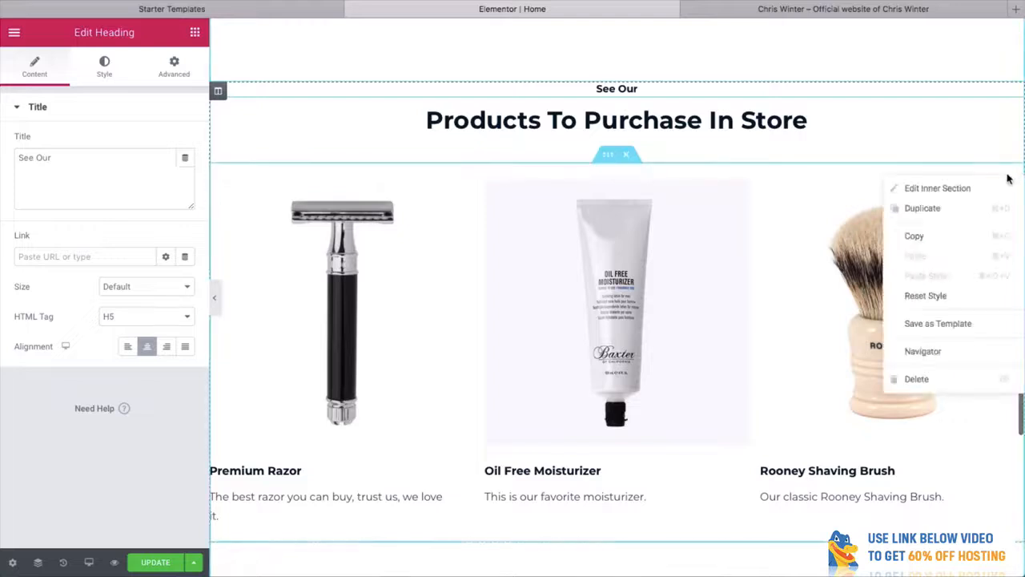
{"action": "key", "text": "Escape"}
{"action": "right_click", "coordinate": [1002, 172]}
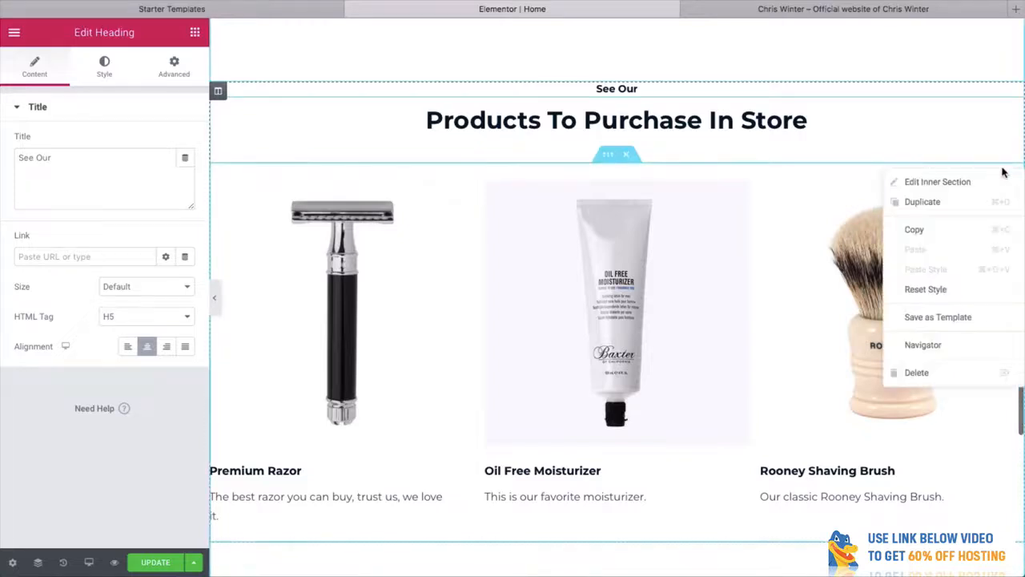
{"action": "left_click", "coordinate": [957, 201]}
{"action": "scroll", "coordinate": [953, 208], "scroll_direction": "down", "scroll_amount": 5}
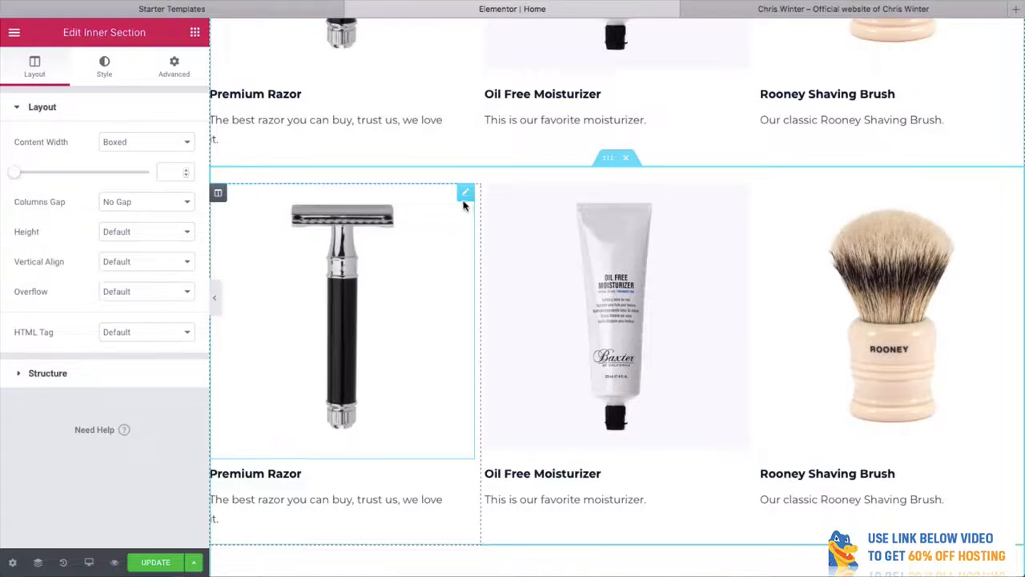
- Replace the copied razor image with the gold grooming kit photo
{"action": "right_click", "coordinate": [396, 275]}
{"action": "left_click", "coordinate": [412, 282]}
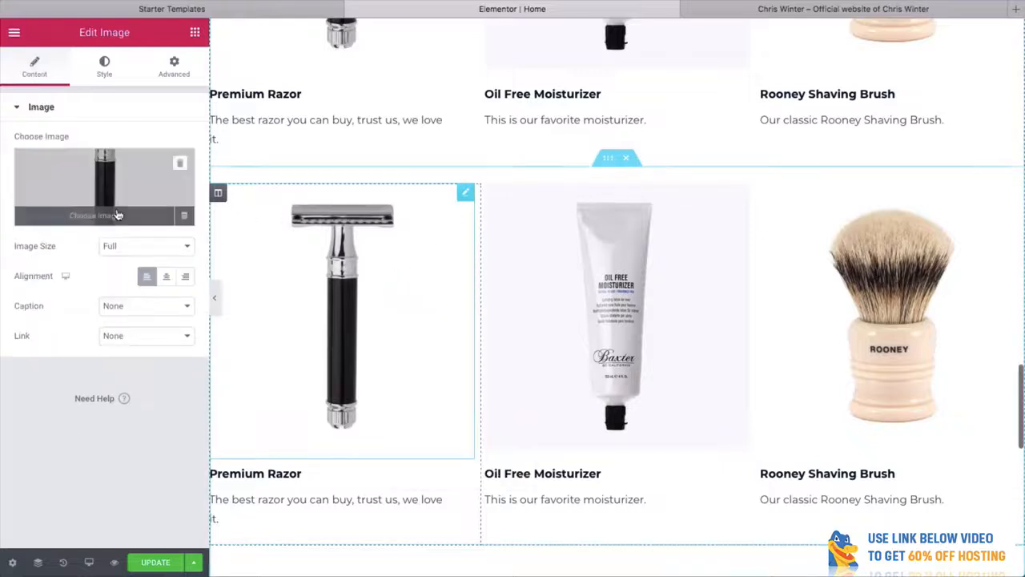
{"action": "left_click", "coordinate": [114, 210]}
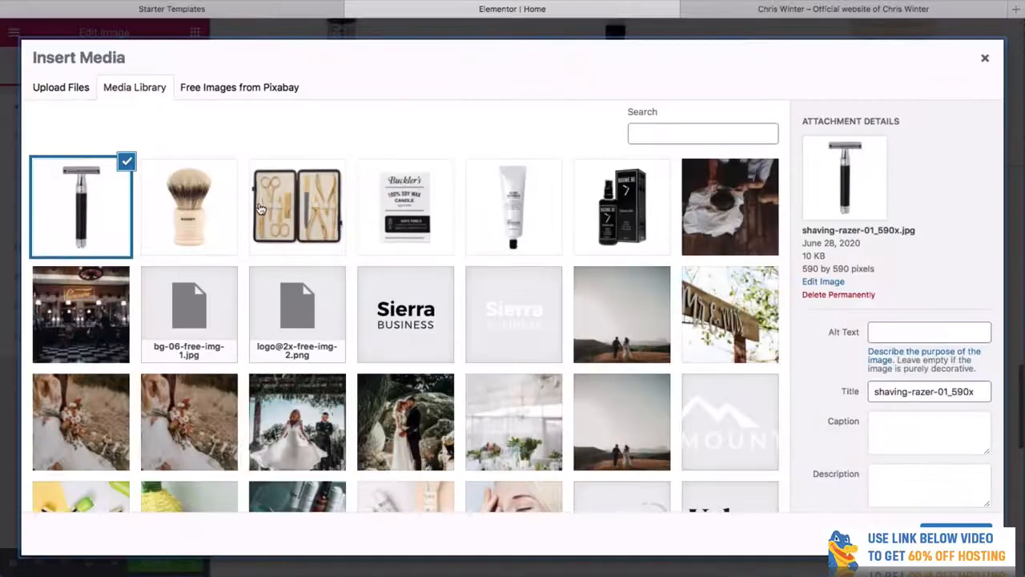
{"action": "left_click", "coordinate": [290, 210]}
{"action": "left_click", "coordinate": [956, 534]}
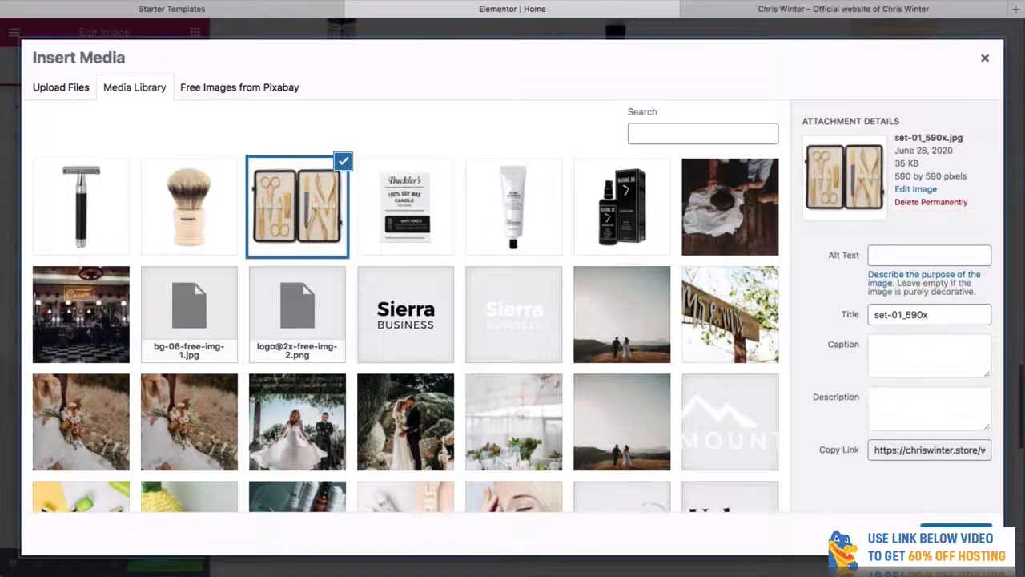
- Replace the copied moisturizer image with the BAUME.BE aftershave bottle photo
{"action": "left_click", "coordinate": [676, 426]}
{"action": "right_click", "coordinate": [676, 426]}
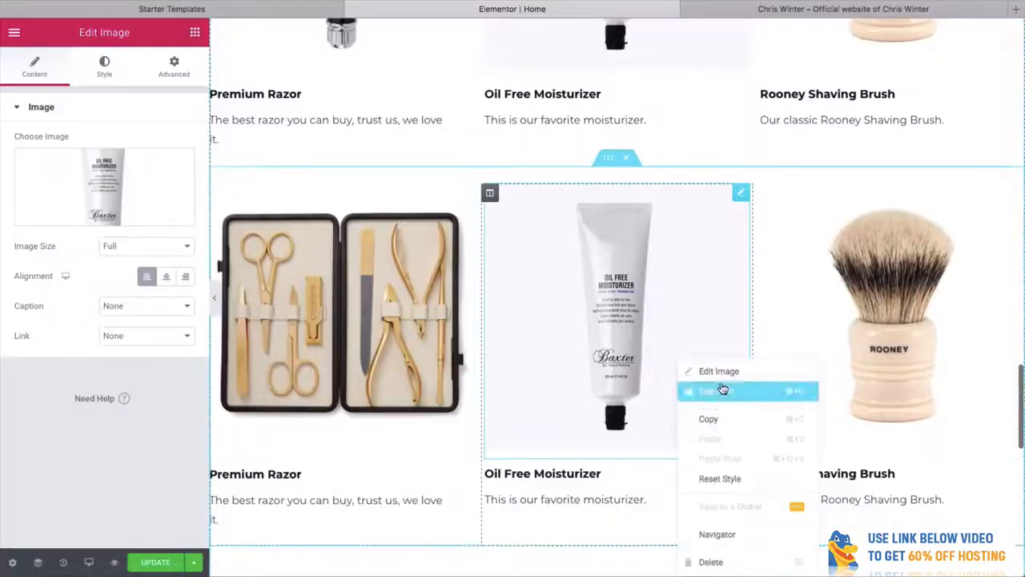
{"action": "left_click", "coordinate": [723, 371]}
{"action": "left_click", "coordinate": [130, 221]}
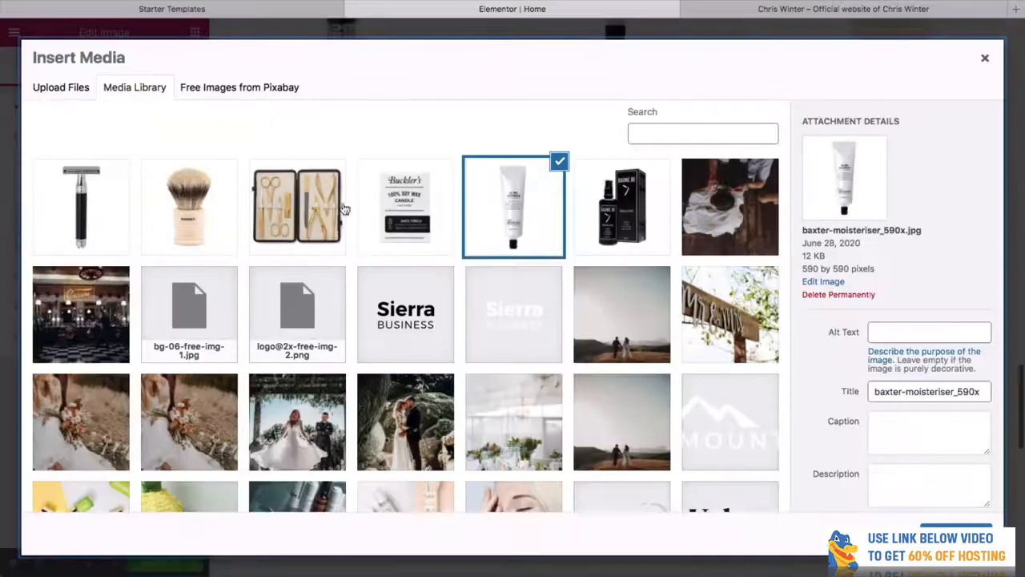
{"action": "left_click", "coordinate": [651, 230]}
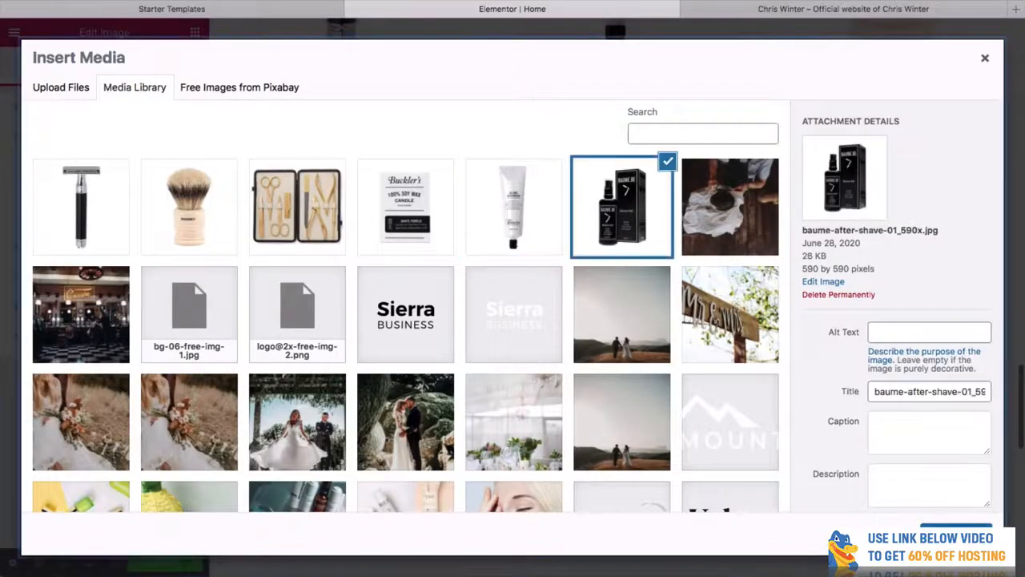
{"action": "left_click", "coordinate": [932, 530]}
- Replace the copied shaving brush image with the Buckler's soy wax candle photo
{"action": "right_click", "coordinate": [913, 455]}
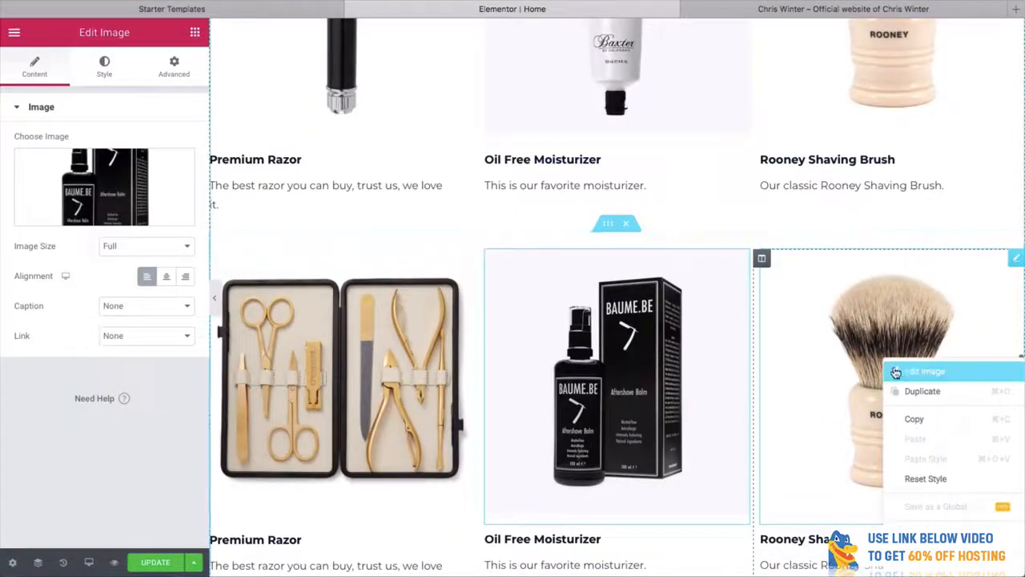
{"action": "left_click", "coordinate": [897, 371]}
{"action": "left_click", "coordinate": [88, 217]}
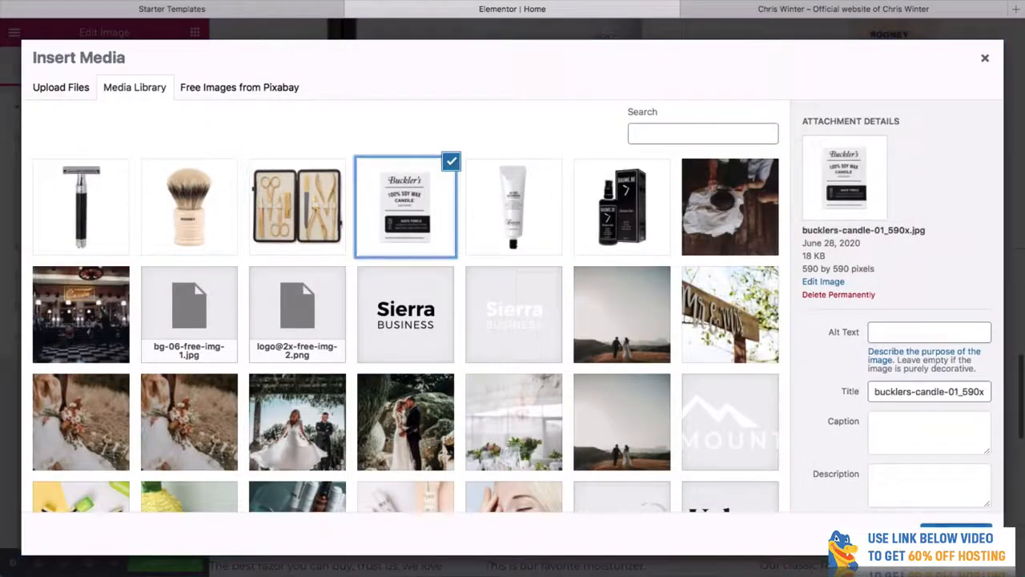
{"action": "left_click", "coordinate": [956, 531]}
{"action": "scroll", "coordinate": [689, 433], "scroll_direction": "down", "scroll_amount": 2}
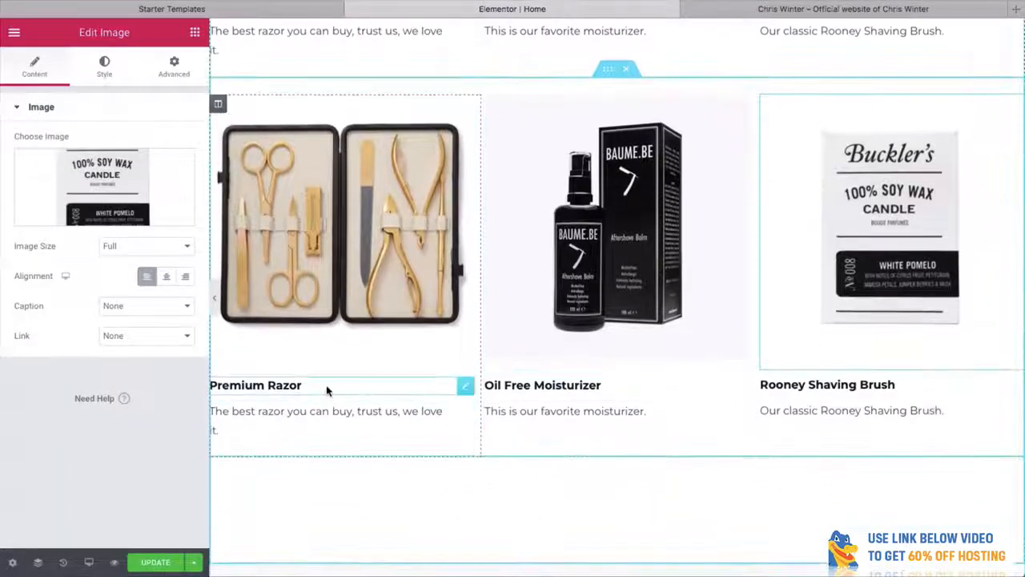
{"action": "left_click", "coordinate": [304, 384]}
- Retitle the copied products Grooming Kit, Aftershave Balm and Soy Wax Candle
{"action": "triple_click", "coordinate": [303, 383]}
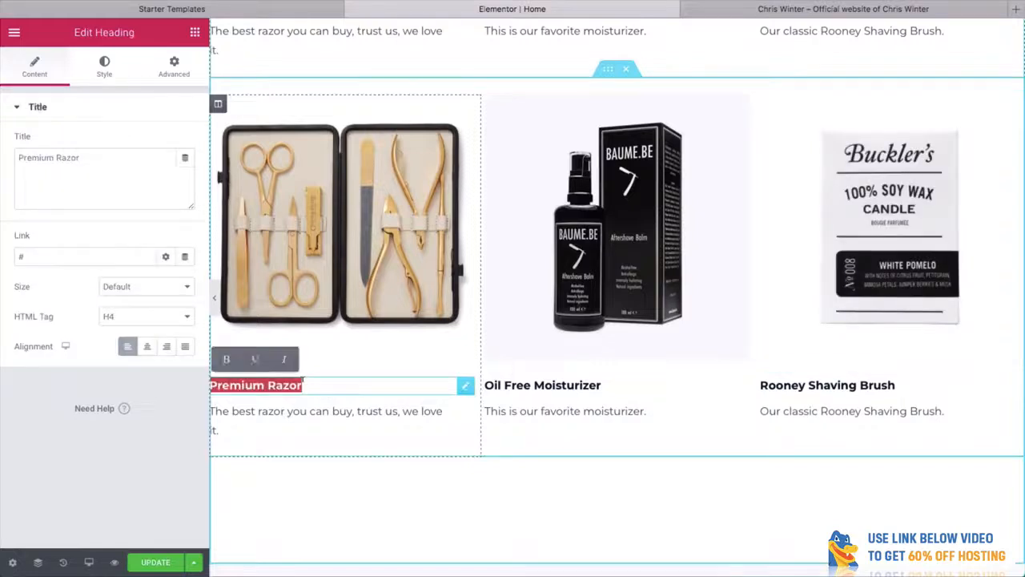
{"action": "type", "text": "Grooming Kit"}
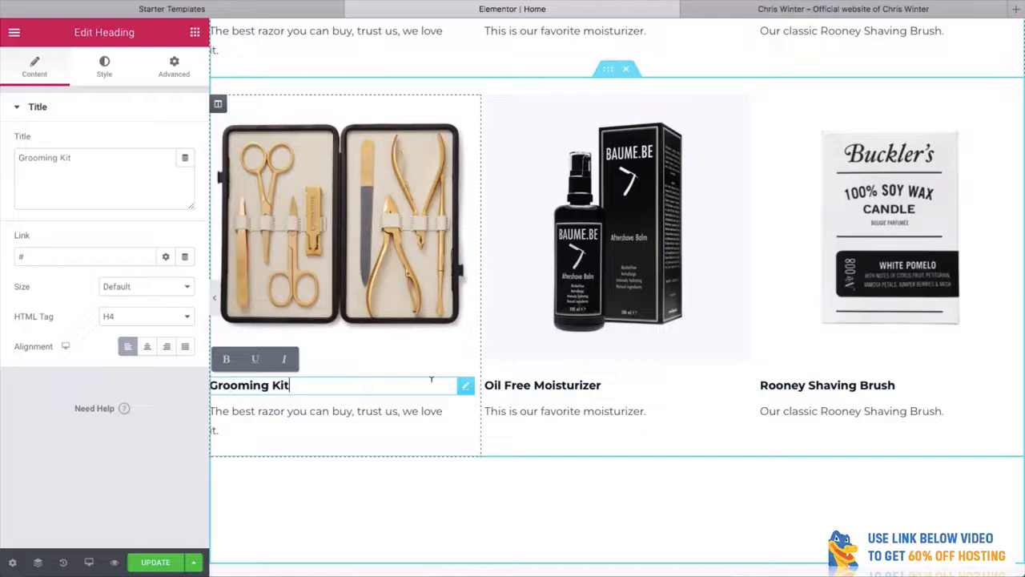
{"action": "left_click", "coordinate": [558, 389]}
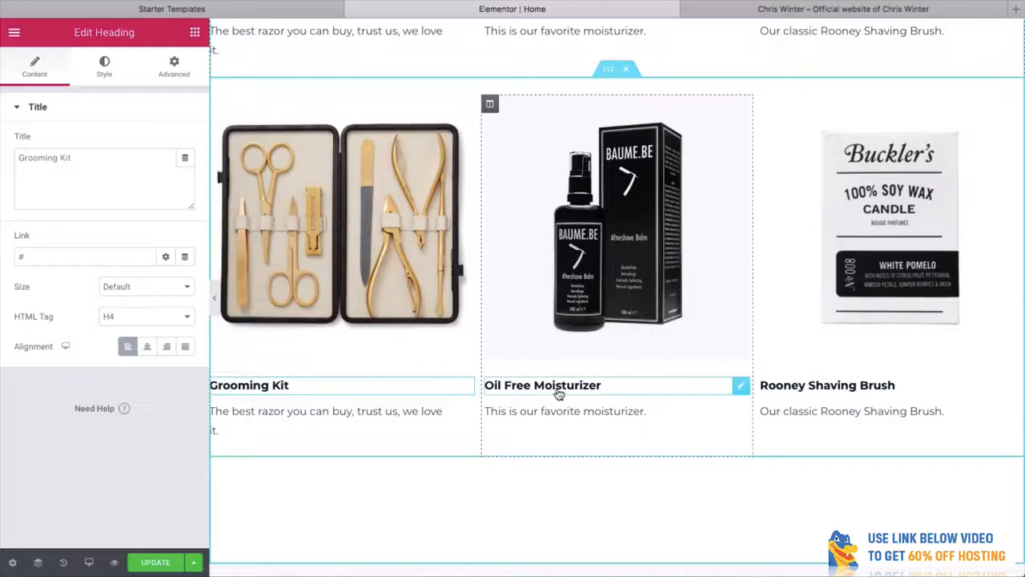
{"action": "triple_click", "coordinate": [558, 389]}
{"action": "type", "text": "Aftershave Balm"}
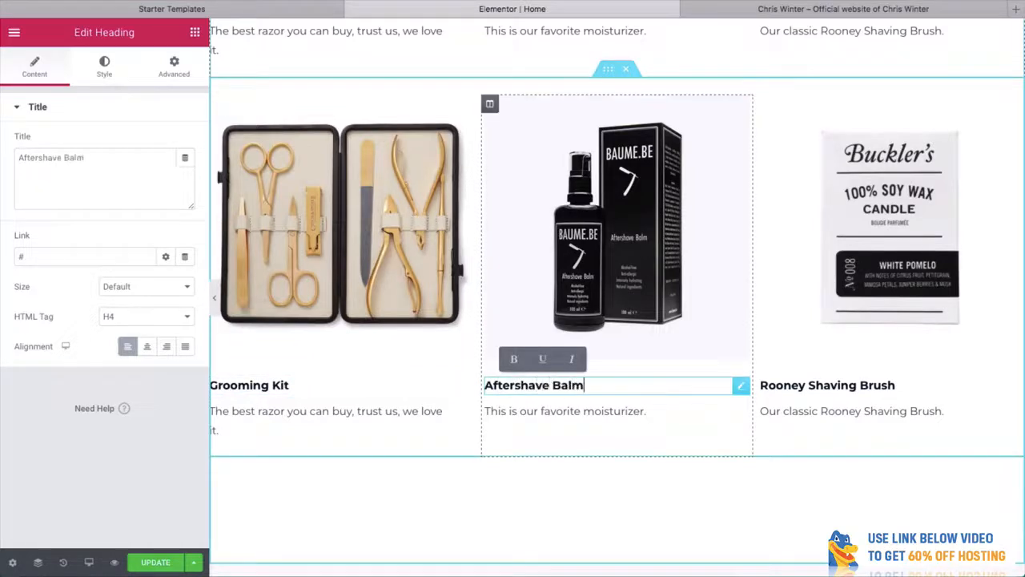
{"action": "left_click", "coordinate": [785, 391]}
{"action": "triple_click", "coordinate": [785, 390]}
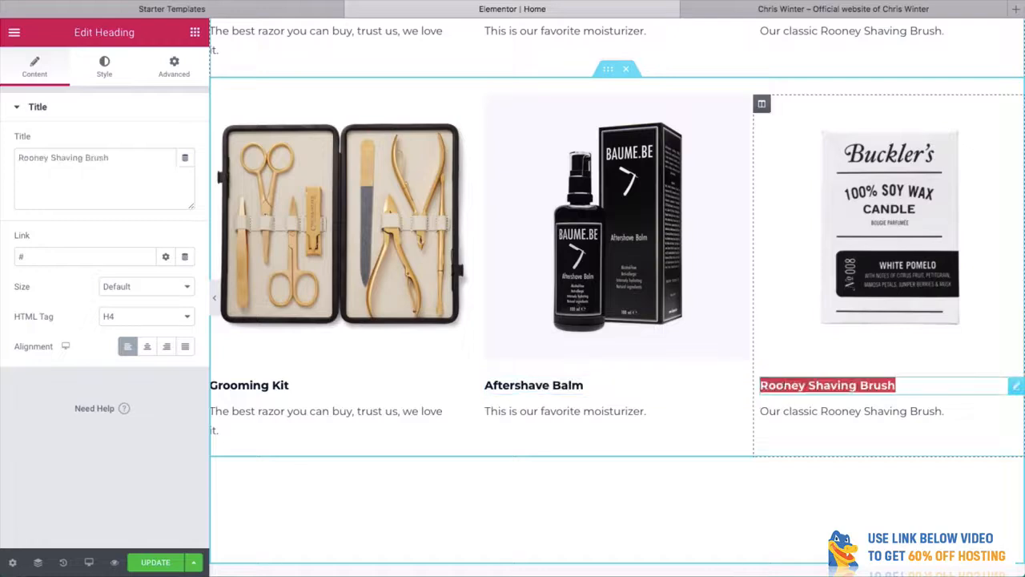
{"action": "type", "text": "Sow"}
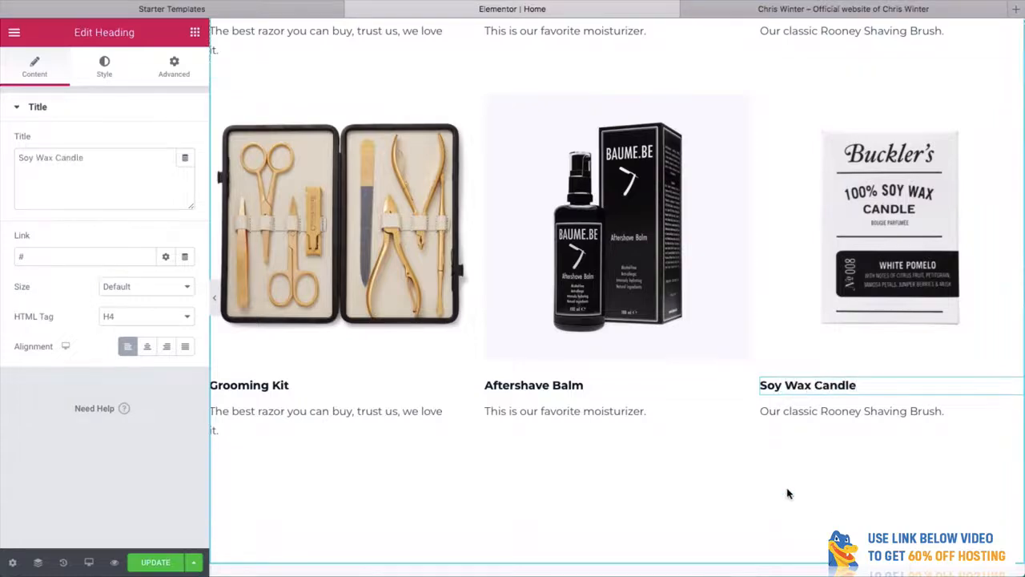
{"action": "scroll", "coordinate": [788, 489], "scroll_direction": "up", "scroll_amount": 1}
{"action": "scroll", "coordinate": [760, 377], "scroll_direction": "up", "scroll_amount": 6}
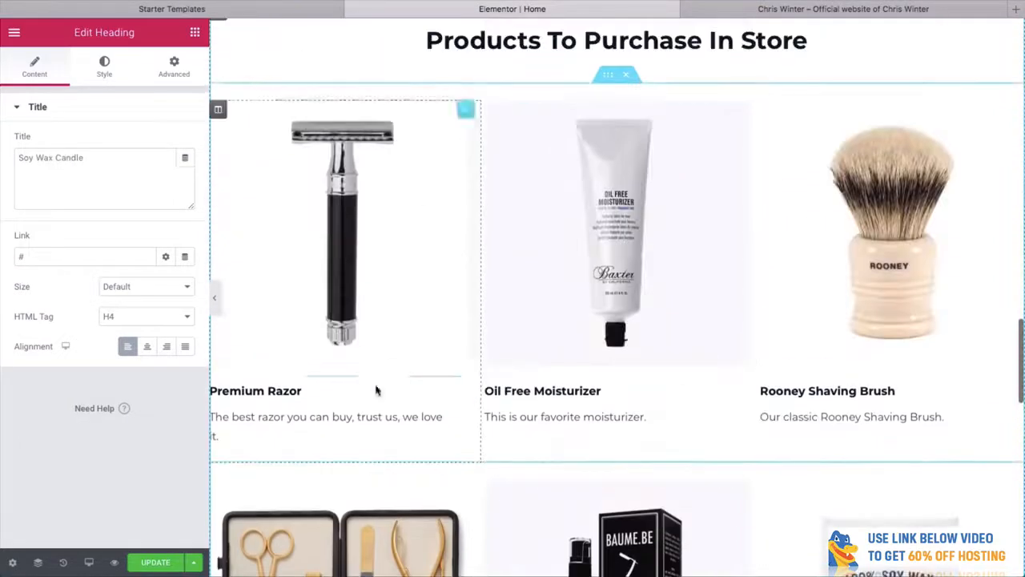
- Centre the Premium Razor, Oil Free Moisturizer and Rooney Shaving Brush headings
{"action": "left_click", "coordinate": [368, 390]}
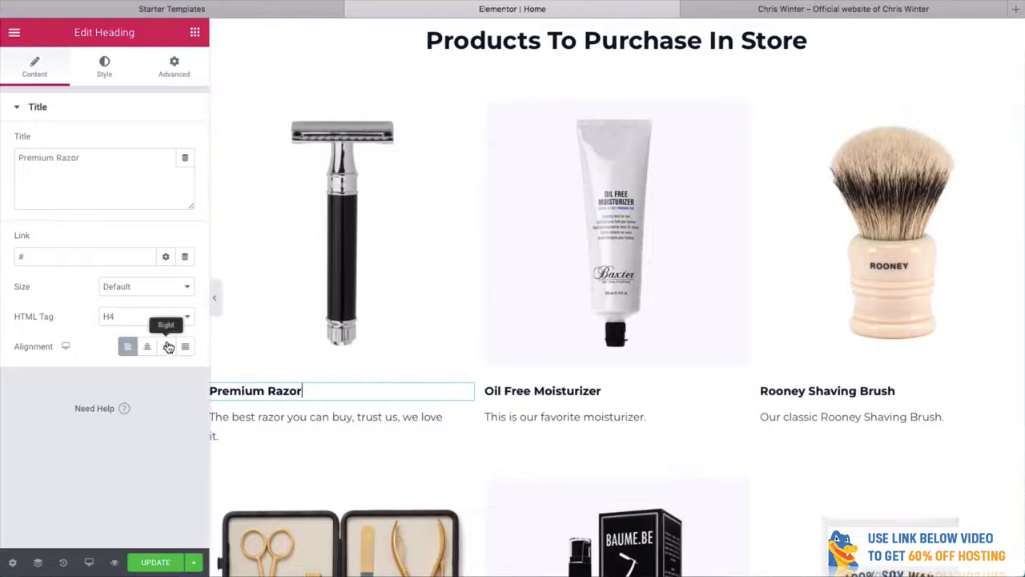
{"action": "left_click", "coordinate": [147, 346]}
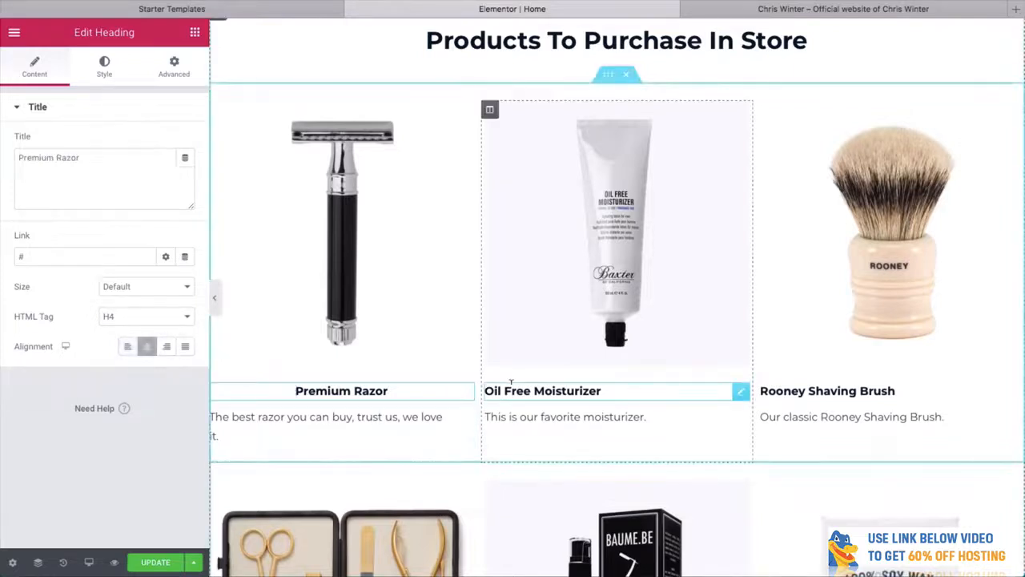
{"action": "left_click", "coordinate": [508, 391]}
{"action": "left_click", "coordinate": [148, 348]}
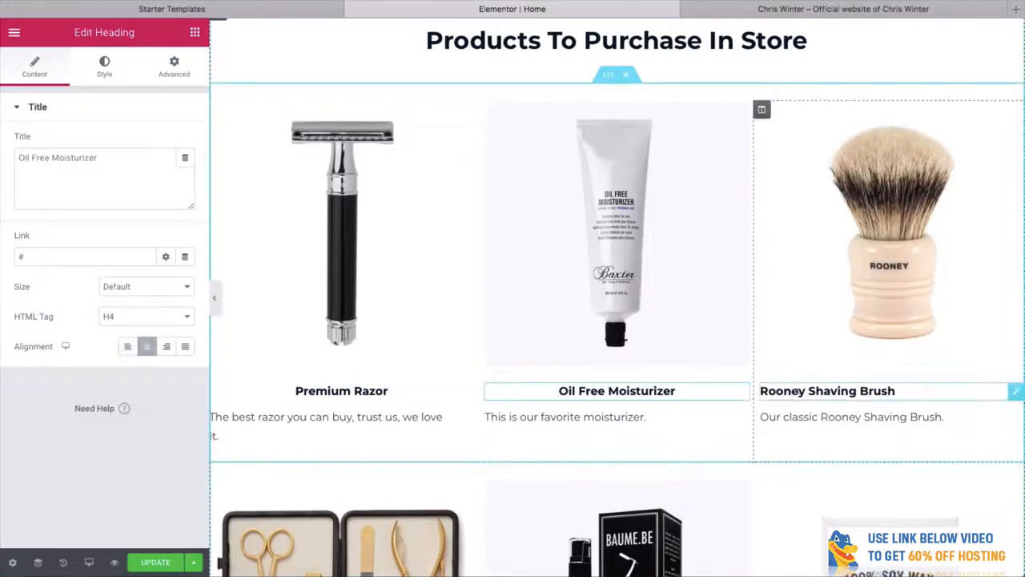
{"action": "left_click", "coordinate": [796, 392]}
{"action": "left_click", "coordinate": [148, 347]}
- Centre the Grooming Kit, Aftershave Balm and Soy Wax Candle headings, then save the page
{"action": "scroll", "coordinate": [472, 364], "scroll_direction": "down", "scroll_amount": 3}
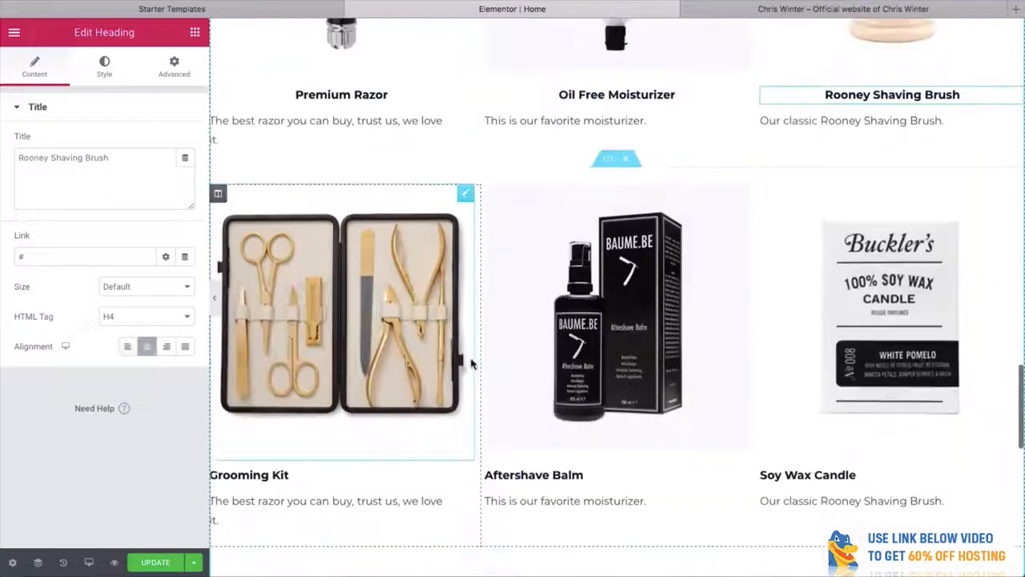
{"action": "left_click", "coordinate": [341, 477]}
{"action": "left_click", "coordinate": [151, 346]}
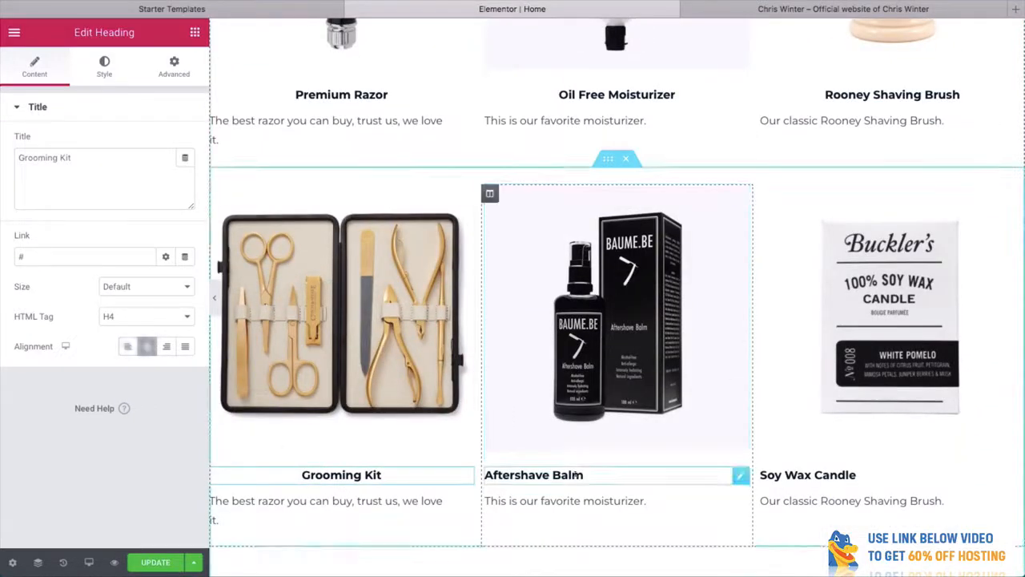
{"action": "left_click", "coordinate": [596, 475]}
{"action": "left_click", "coordinate": [149, 349]}
{"action": "left_click", "coordinate": [805, 474]}
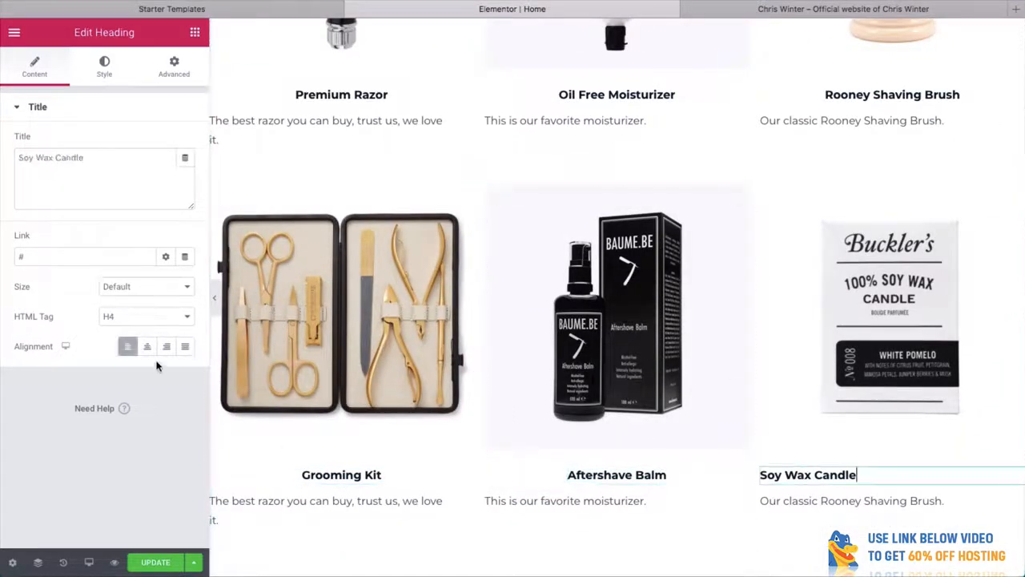
{"action": "left_click", "coordinate": [147, 346]}
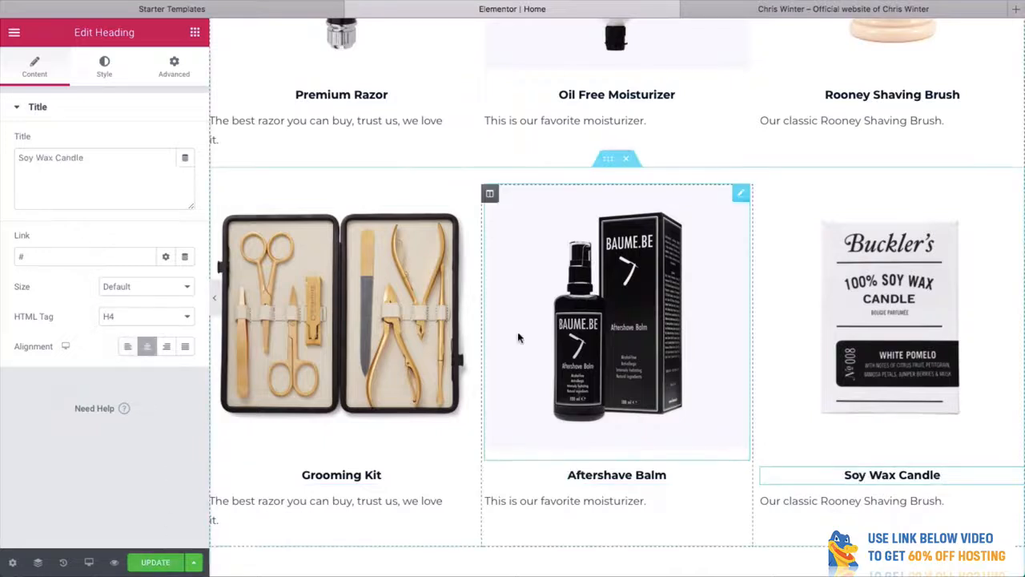
{"action": "left_click", "coordinate": [169, 565]}
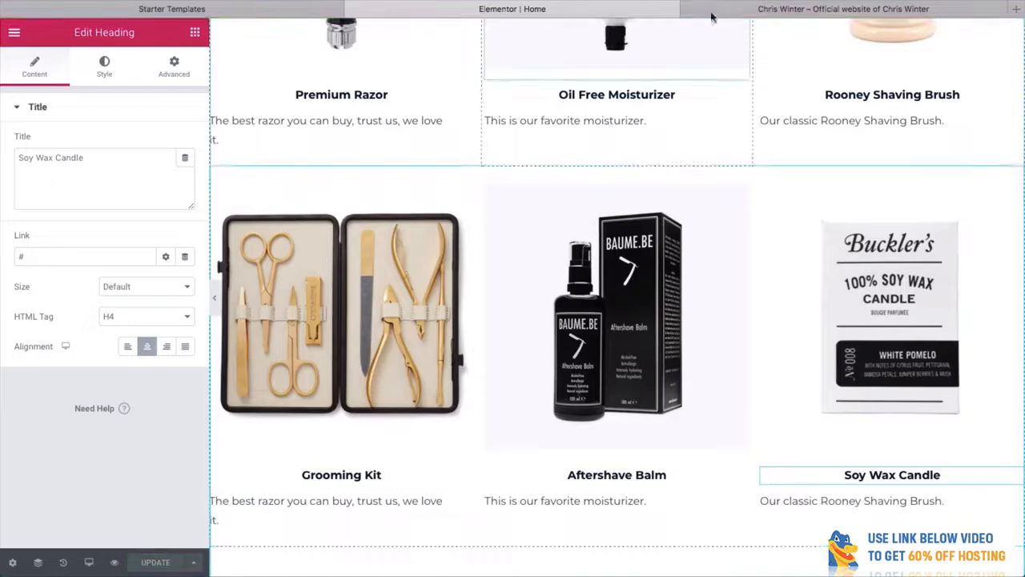
- Switch to the live Barber Brothers site and reload it
{"action": "left_click", "coordinate": [781, 8]}
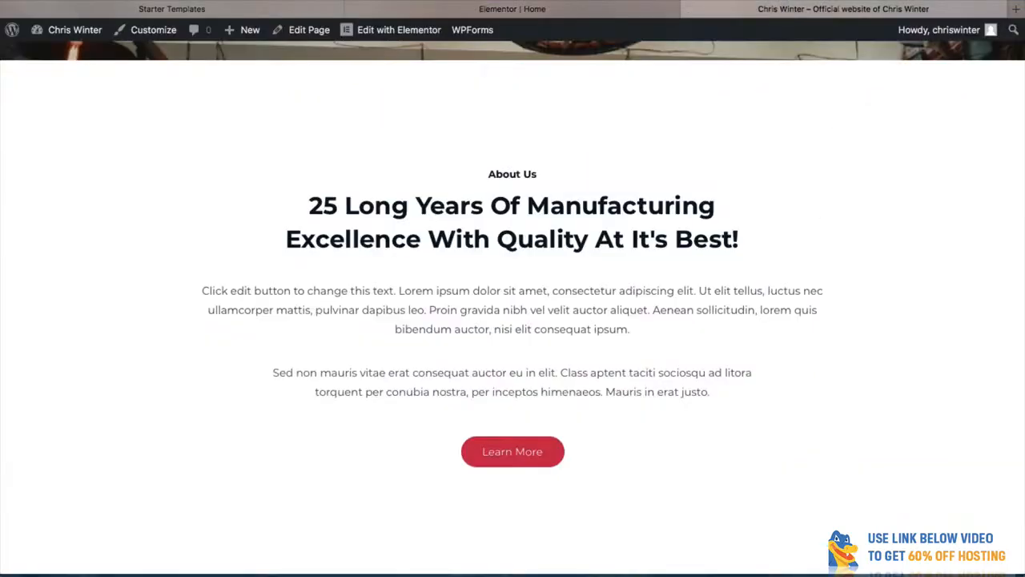
{"action": "key", "text": "super+r"}
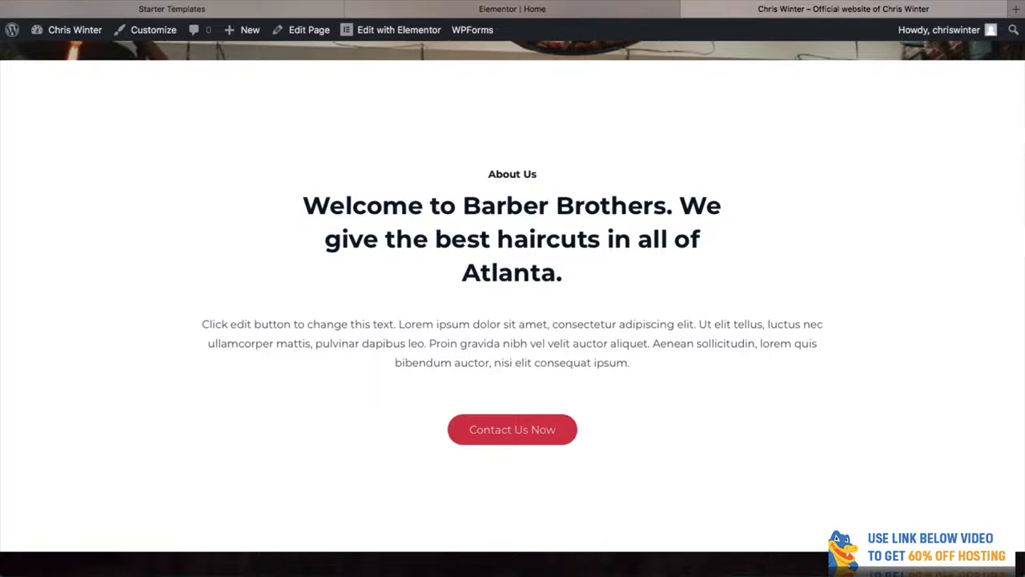
{"action": "scroll", "coordinate": [698, 202], "scroll_direction": "up", "scroll_amount": 7}
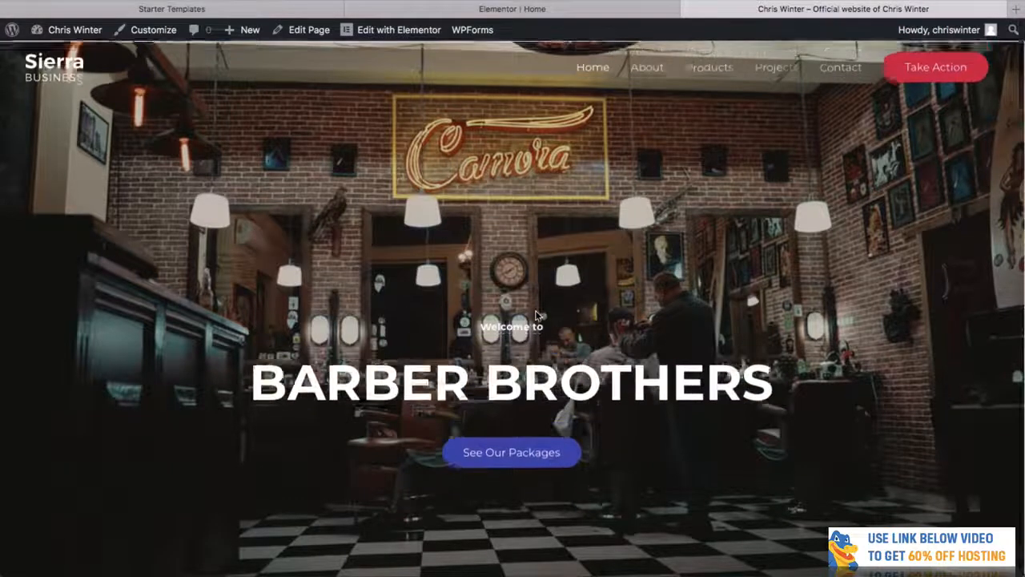
- Scroll through the live About, Services and Products sections to review the changes
{"action": "scroll", "coordinate": [537, 315], "scroll_direction": "down", "scroll_amount": 6}
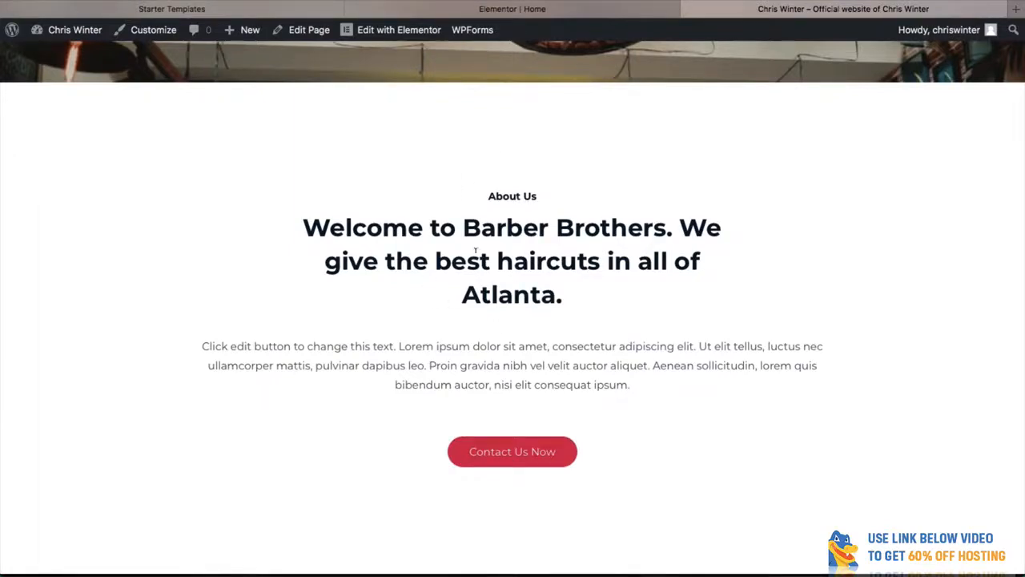
{"action": "scroll", "coordinate": [475, 250], "scroll_direction": "down", "scroll_amount": 1}
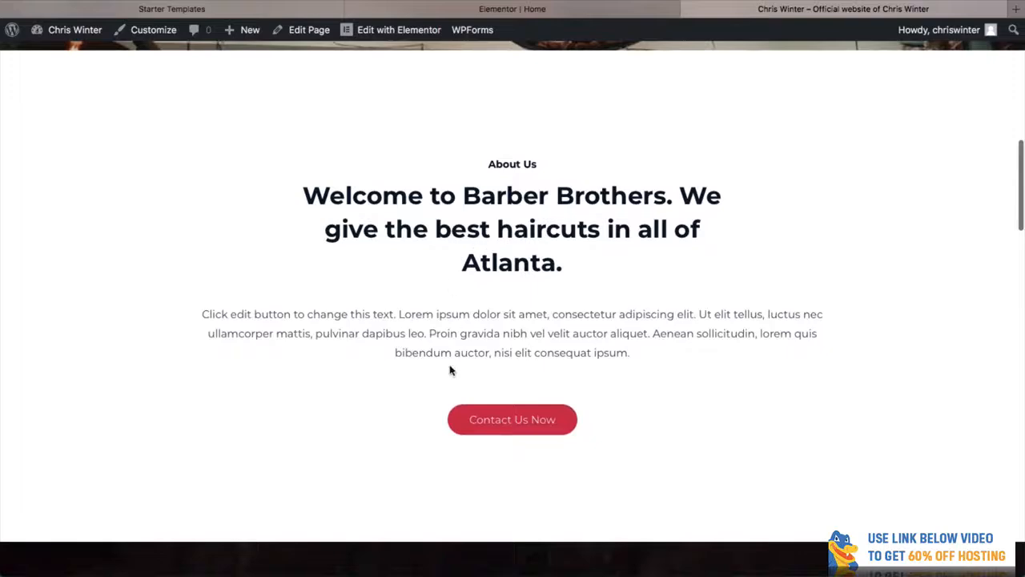
{"action": "scroll", "coordinate": [528, 446], "scroll_direction": "down", "scroll_amount": 5}
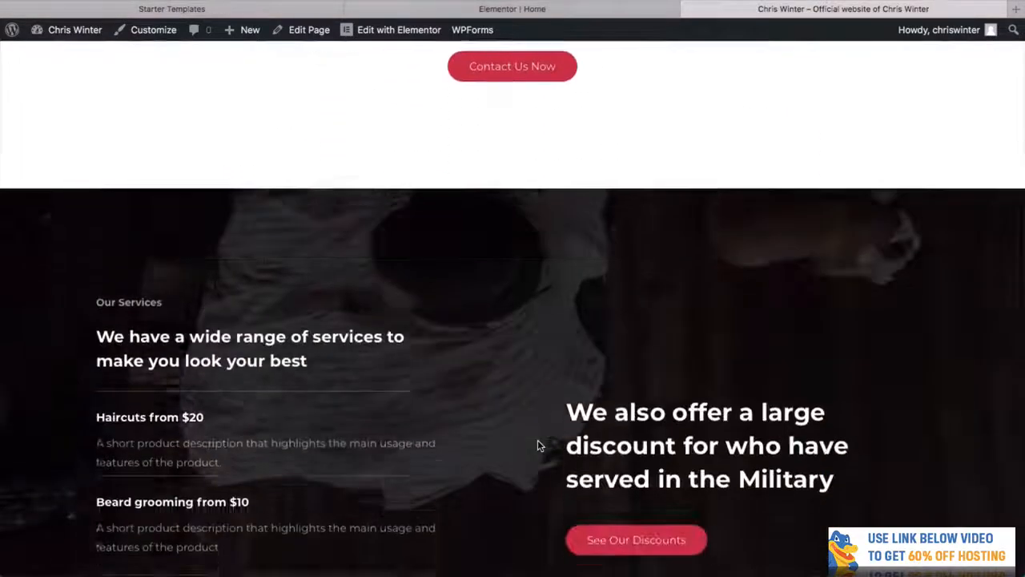
{"action": "scroll", "coordinate": [561, 275], "scroll_direction": "down", "scroll_amount": 1}
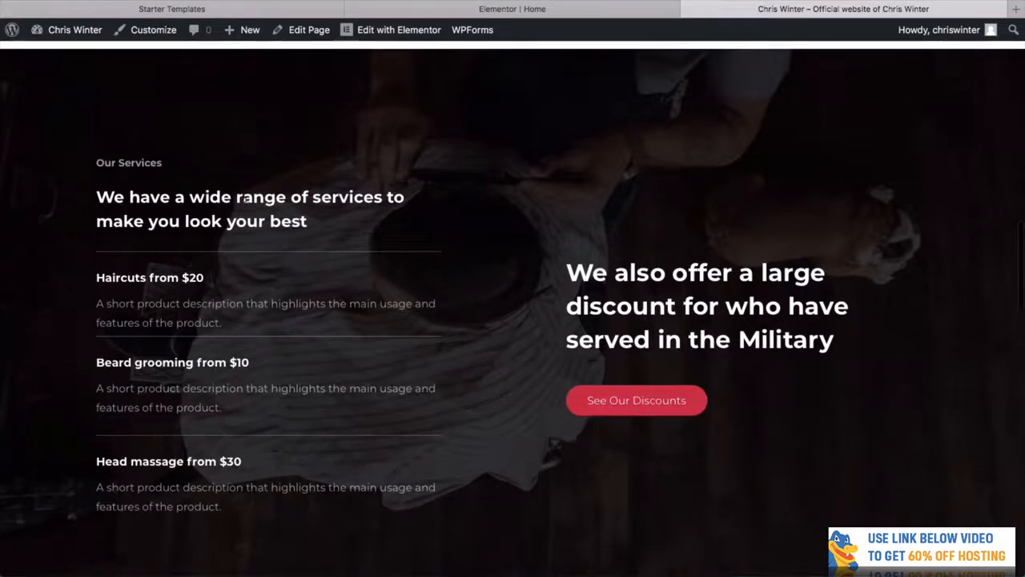
{"action": "scroll", "coordinate": [512, 276], "scroll_direction": "down", "scroll_amount": 1}
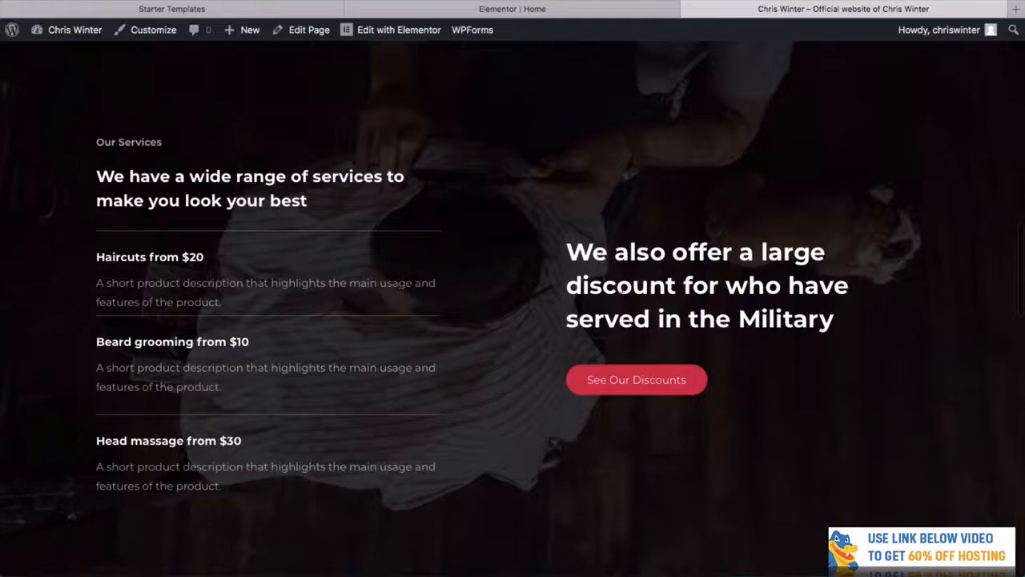
{"action": "scroll", "coordinate": [622, 288], "scroll_direction": "down", "scroll_amount": 1}
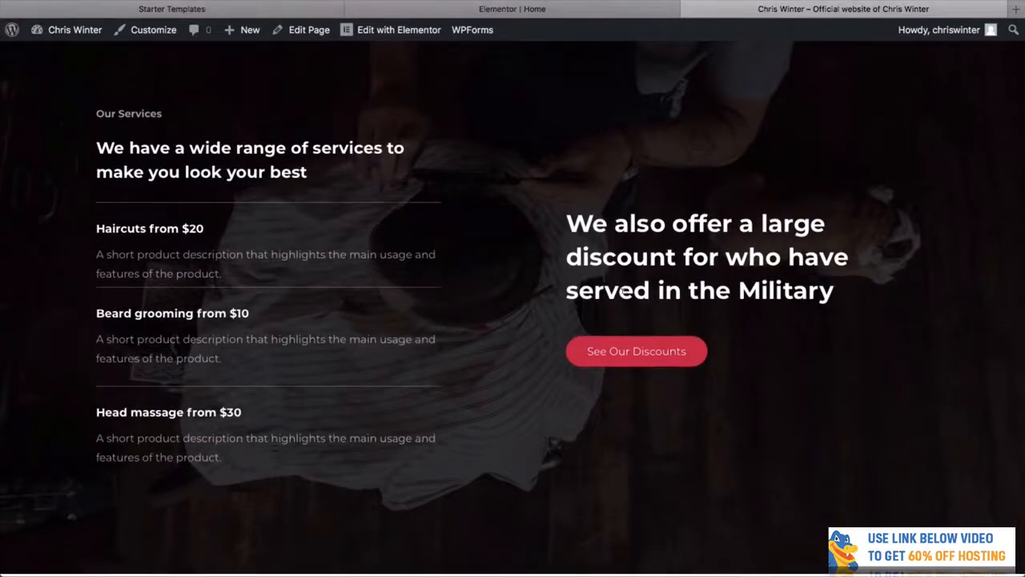
{"action": "scroll", "coordinate": [621, 290], "scroll_direction": "down", "scroll_amount": 6}
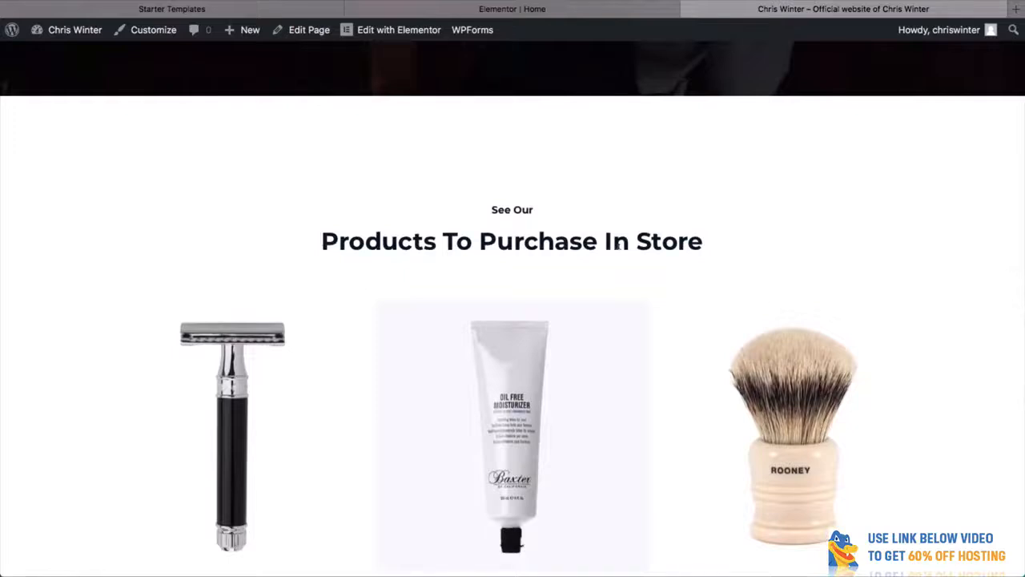
{"action": "scroll", "coordinate": [618, 246], "scroll_direction": "down", "scroll_amount": 5}
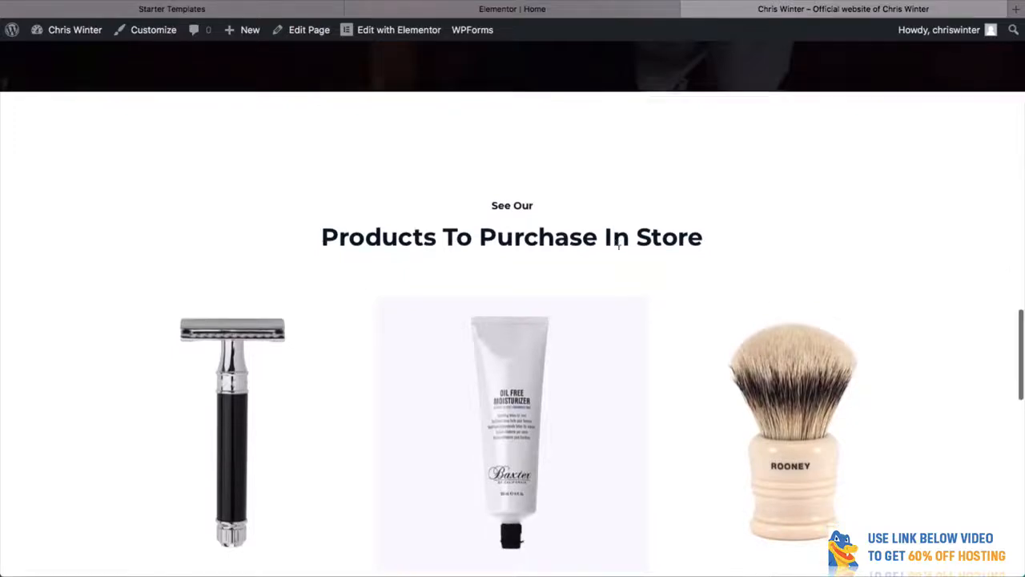
{"action": "scroll", "coordinate": [619, 219], "scroll_direction": "down", "scroll_amount": 2}
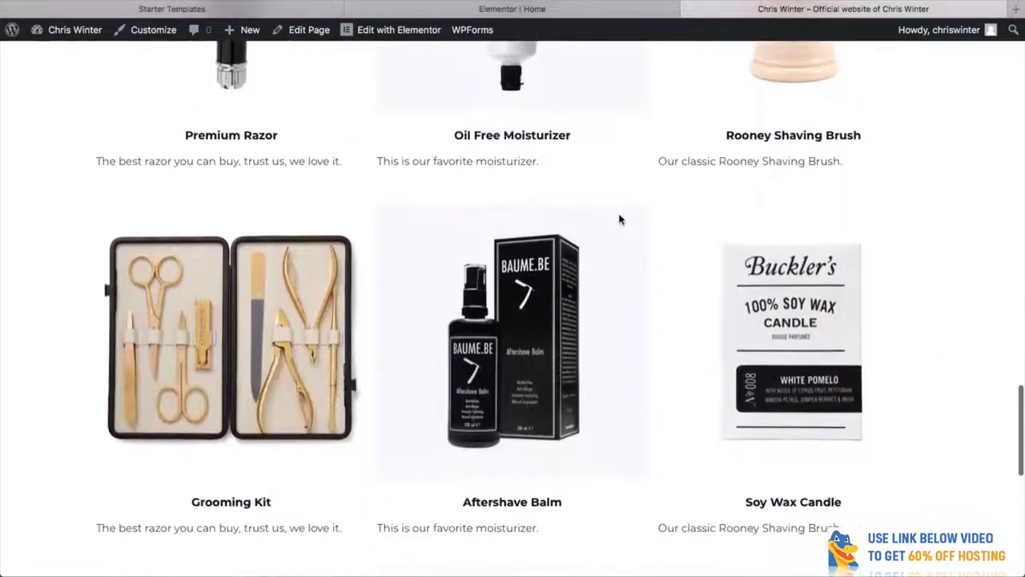
{"action": "scroll", "coordinate": [618, 232], "scroll_direction": "up", "scroll_amount": 3}
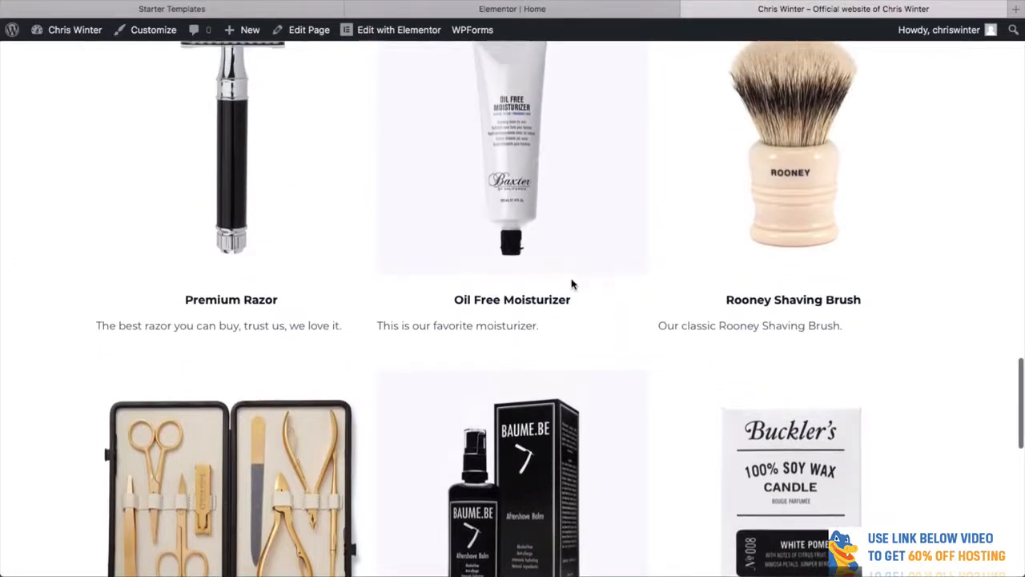
{"action": "scroll", "coordinate": [572, 284], "scroll_direction": "up", "scroll_amount": 1}
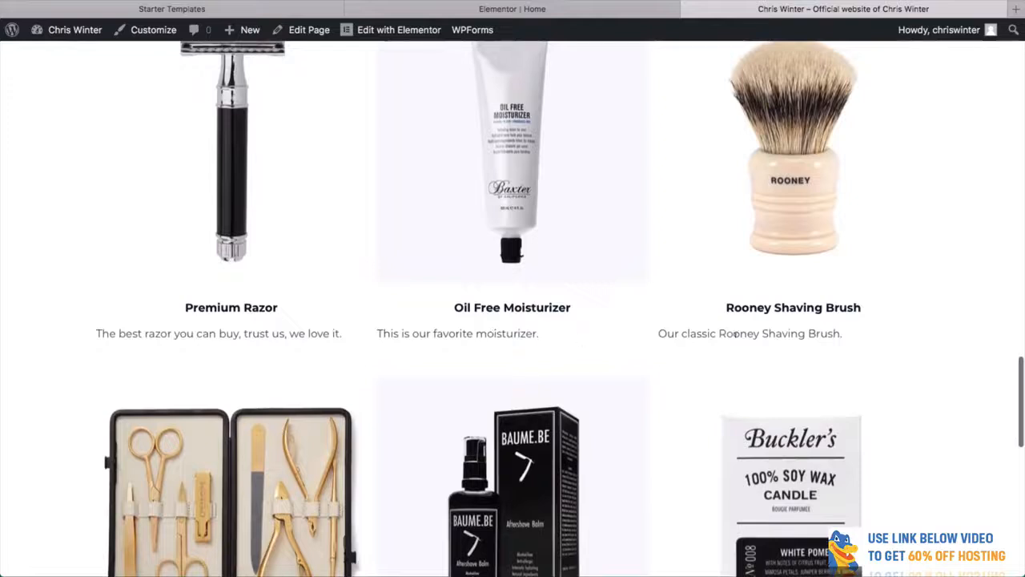
{"action": "scroll", "coordinate": [629, 372], "scroll_direction": "down", "scroll_amount": 2}
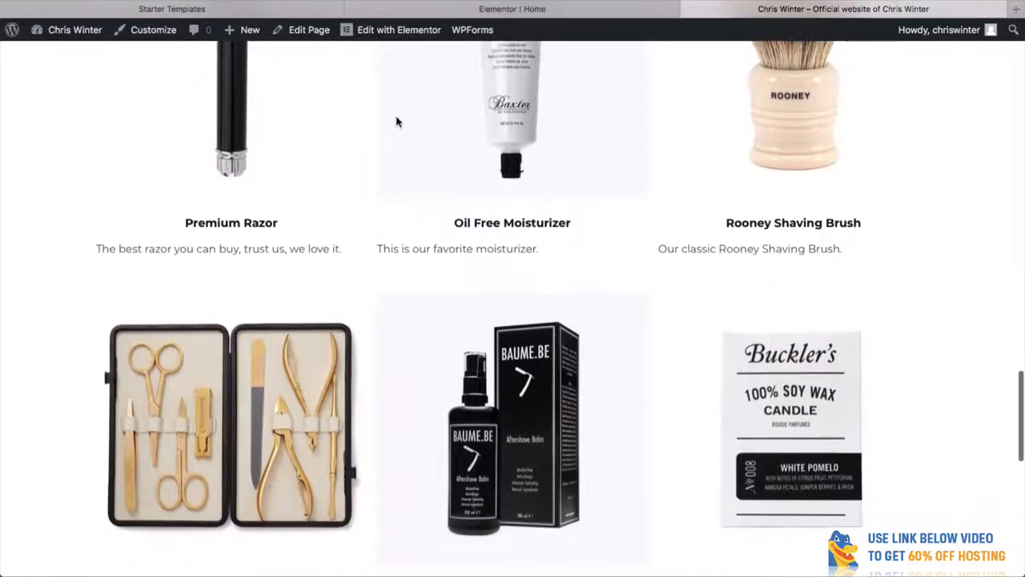
{"action": "left_click", "coordinate": [466, 9]}
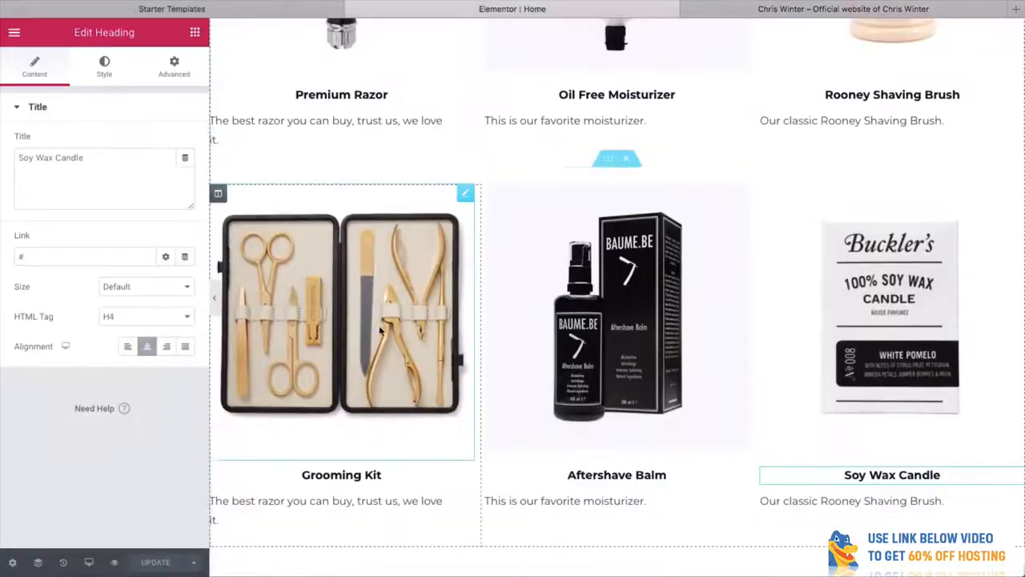
{"action": "left_click", "coordinate": [343, 120]}
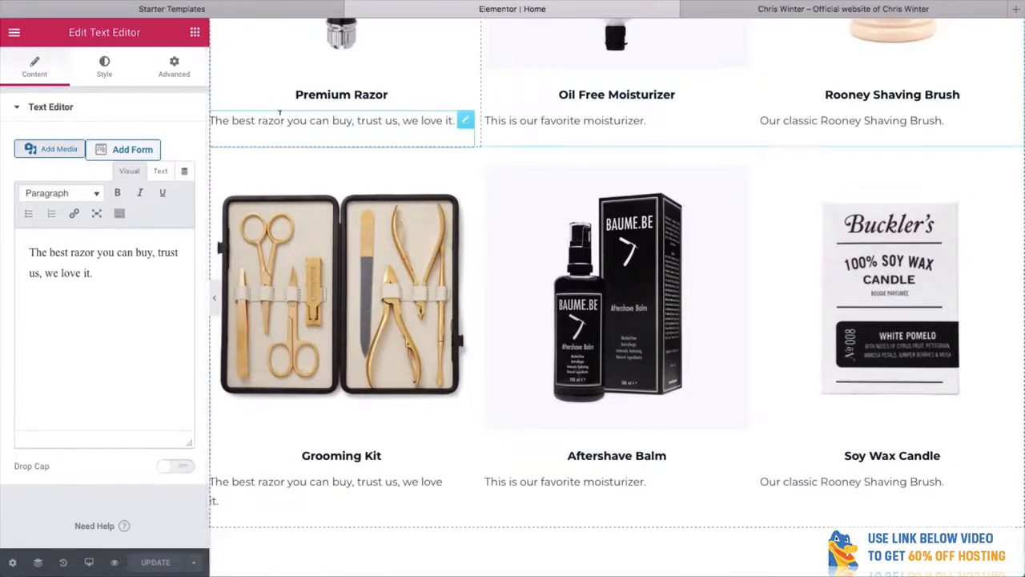
{"action": "left_click", "coordinate": [112, 76]}
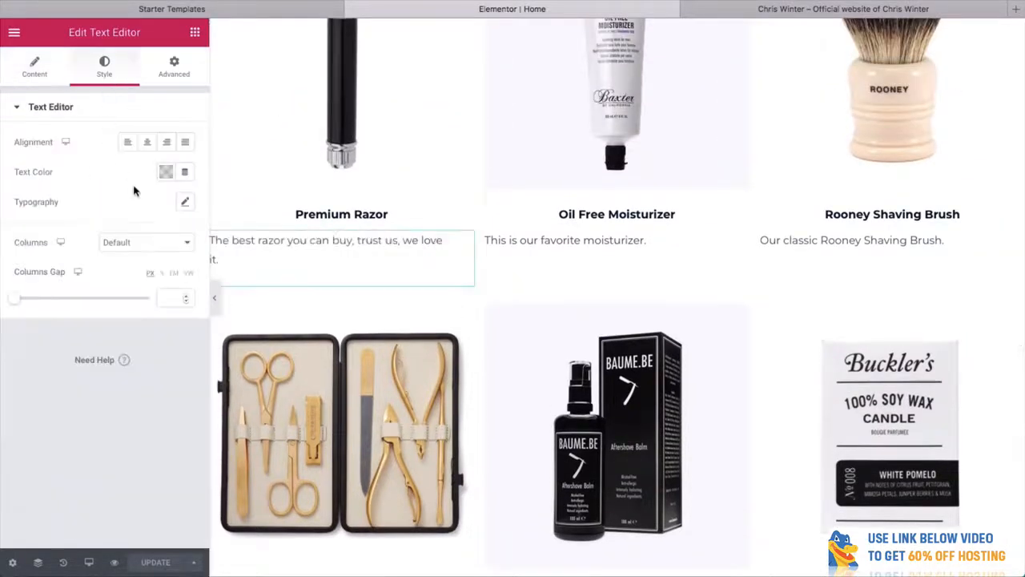
{"action": "left_click", "coordinate": [147, 142]}
{"action": "left_click", "coordinate": [532, 237]}
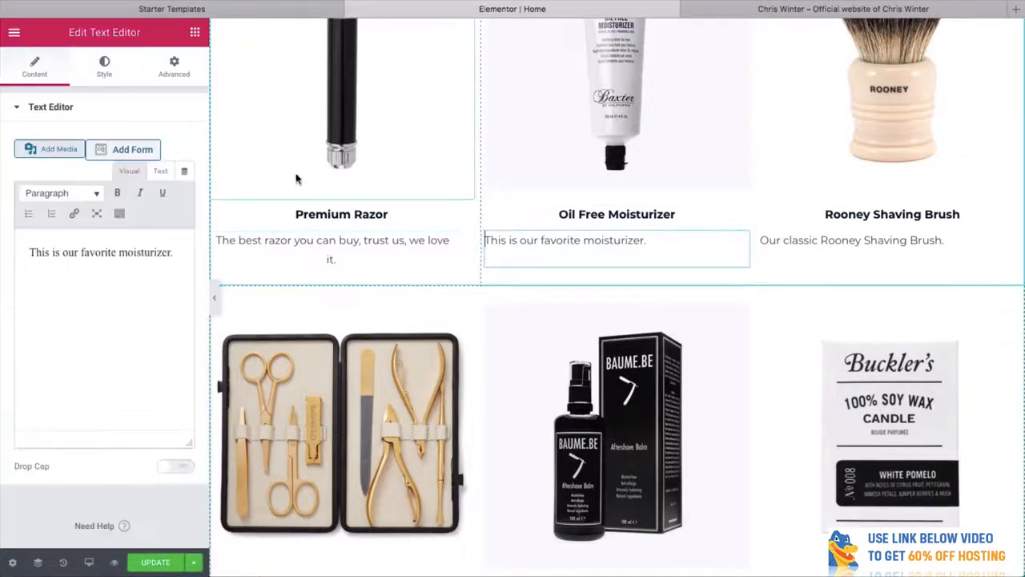
{"action": "left_click", "coordinate": [106, 72]}
{"action": "left_click", "coordinate": [147, 142]}
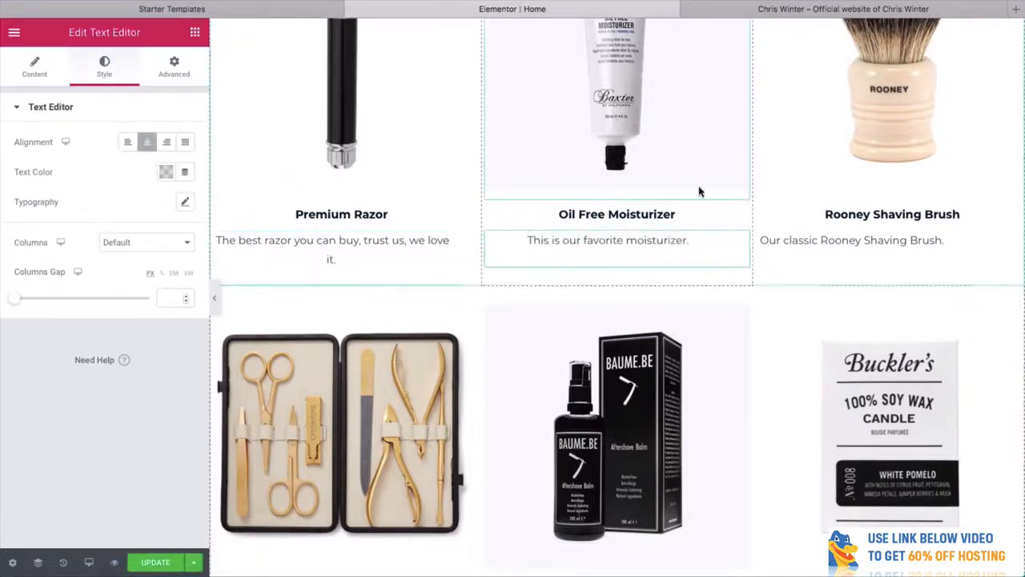
{"action": "left_click", "coordinate": [764, 240]}
{"action": "left_click", "coordinate": [104, 79]}
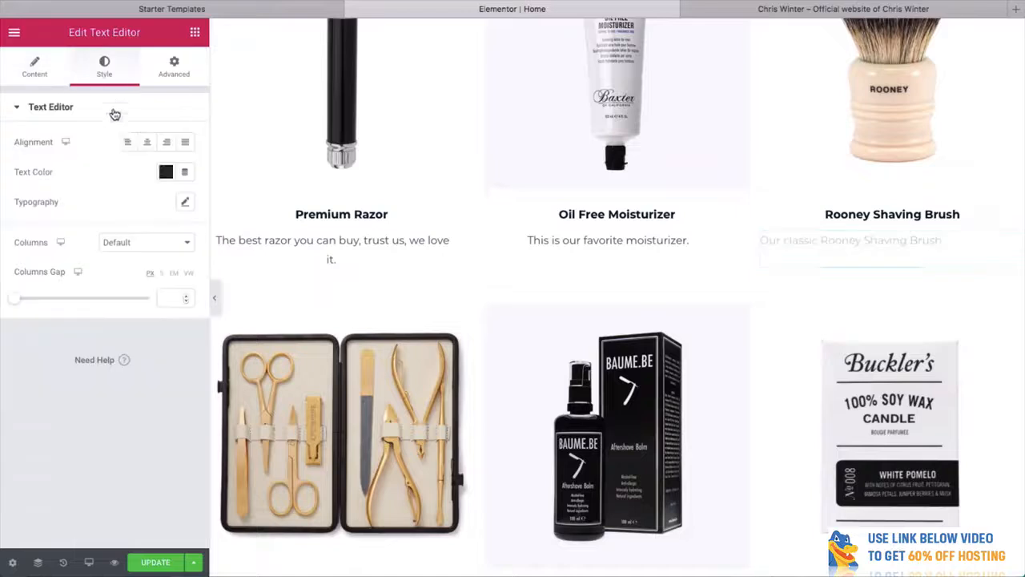
{"action": "left_click", "coordinate": [146, 141]}
{"action": "scroll", "coordinate": [255, 374], "scroll_direction": "down", "scroll_amount": 2}
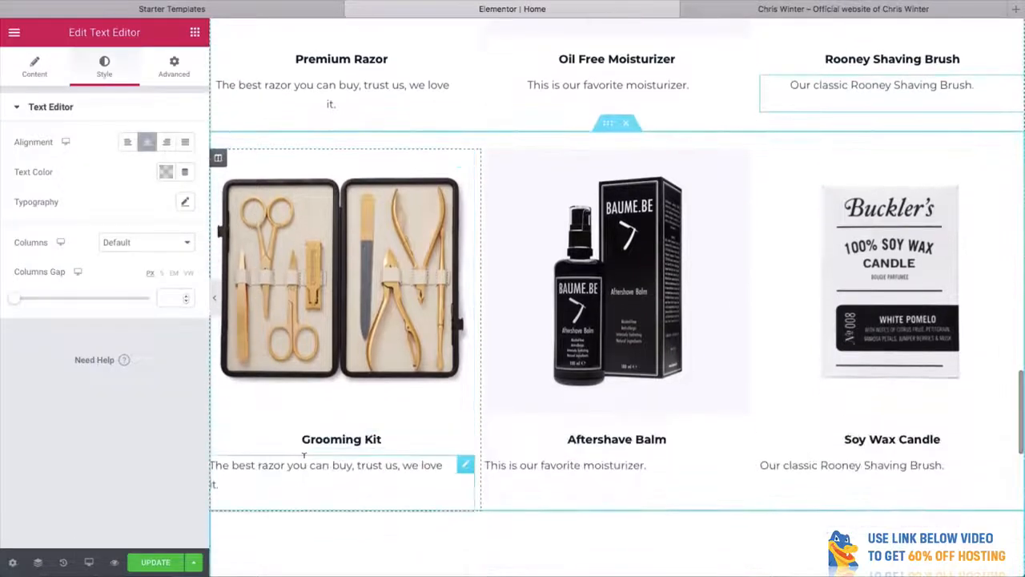
{"action": "left_click", "coordinate": [336, 464]}
{"action": "left_click", "coordinate": [102, 80]}
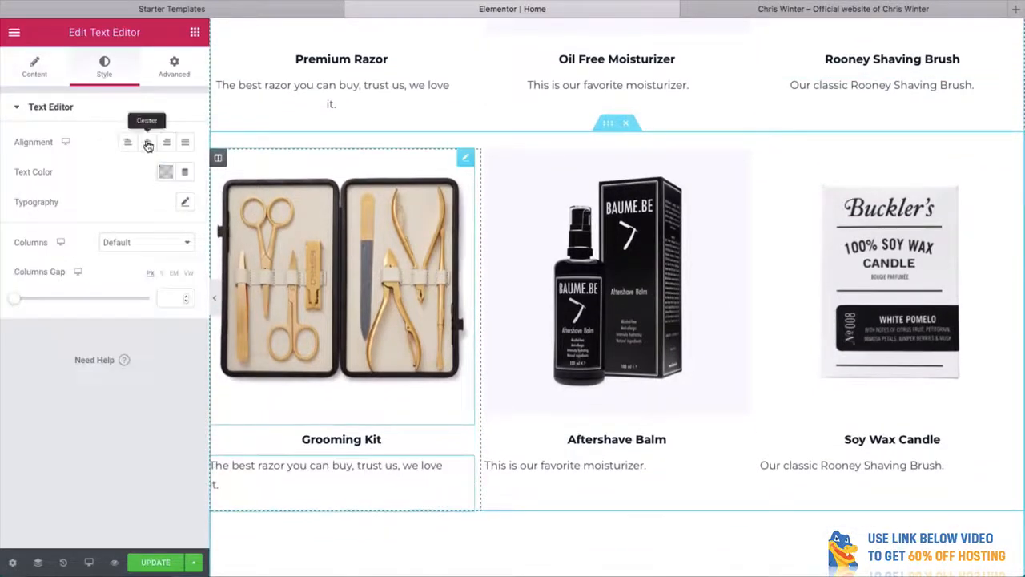
{"action": "left_click", "coordinate": [147, 141]}
{"action": "left_click", "coordinate": [576, 457]}
{"action": "left_click", "coordinate": [104, 67]}
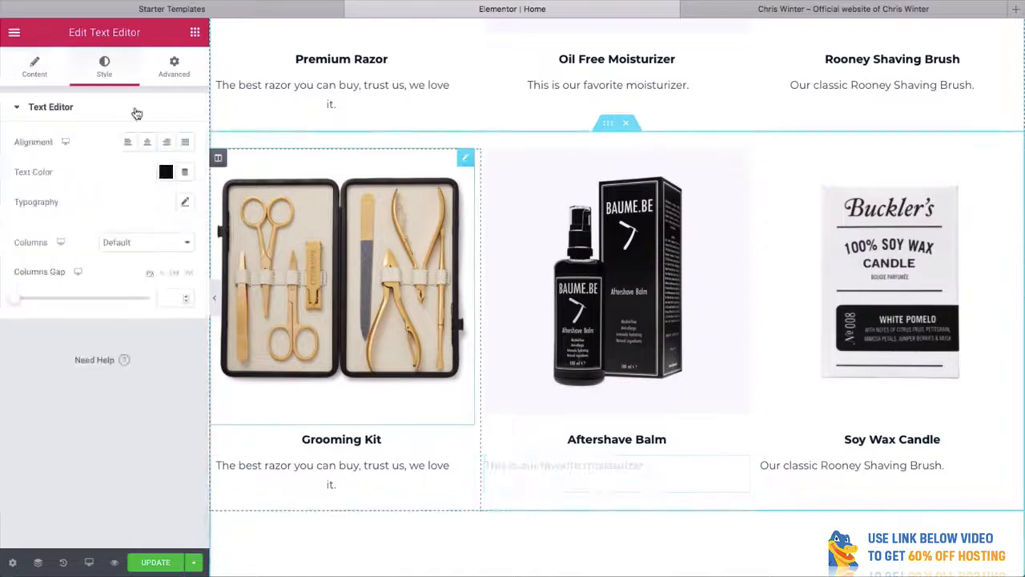
{"action": "left_click", "coordinate": [146, 142]}
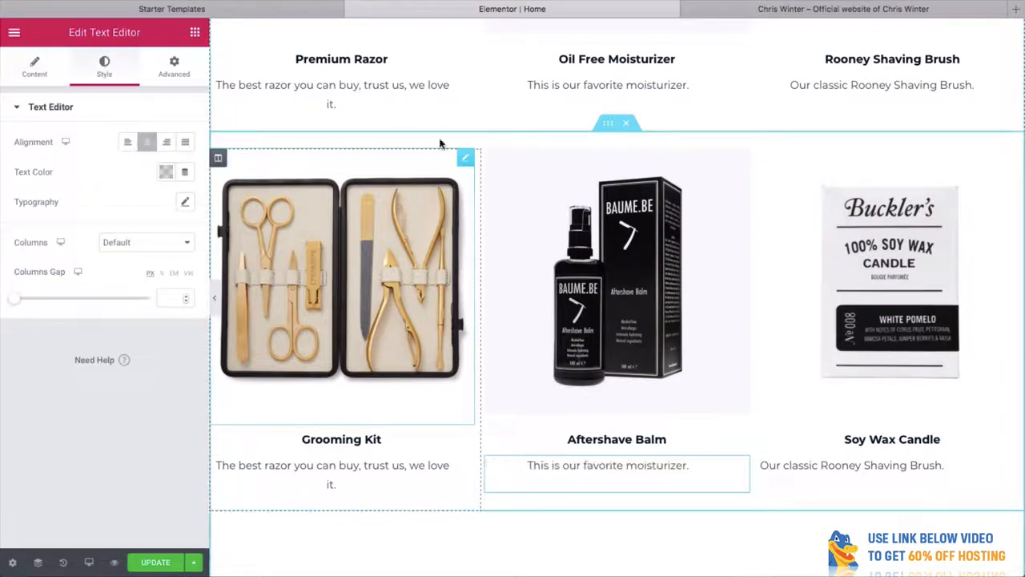
{"action": "left_click", "coordinate": [887, 463]}
{"action": "left_click", "coordinate": [109, 71]}
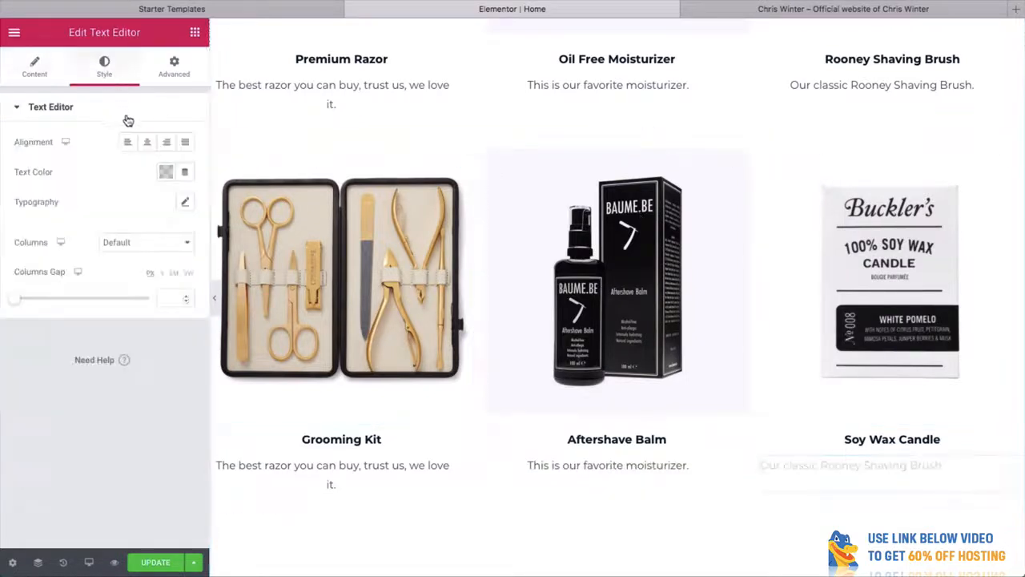
{"action": "left_click", "coordinate": [146, 141]}
{"action": "scroll", "coordinate": [639, 411], "scroll_direction": "down", "scroll_amount": 2}
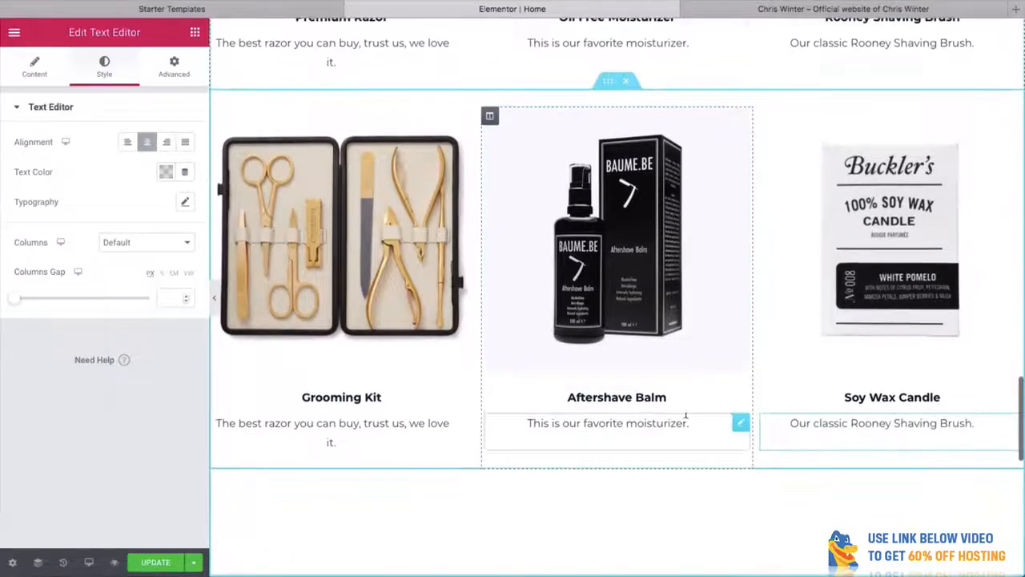
{"action": "left_click", "coordinate": [144, 567]}
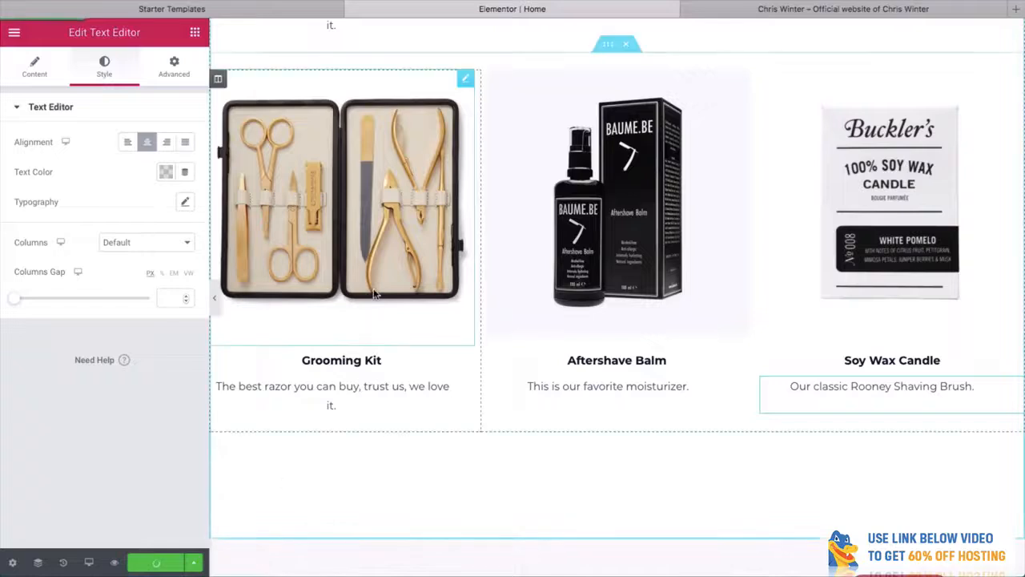
{"action": "scroll", "coordinate": [373, 293], "scroll_direction": "down", "scroll_amount": 4}
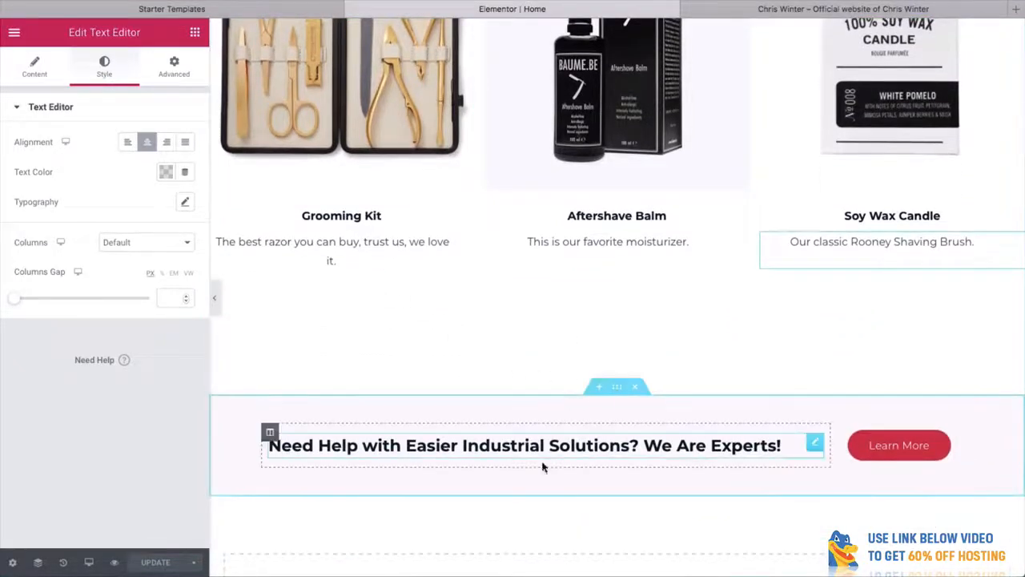
{"action": "scroll", "coordinate": [723, 441], "scroll_direction": "down", "scroll_amount": 1}
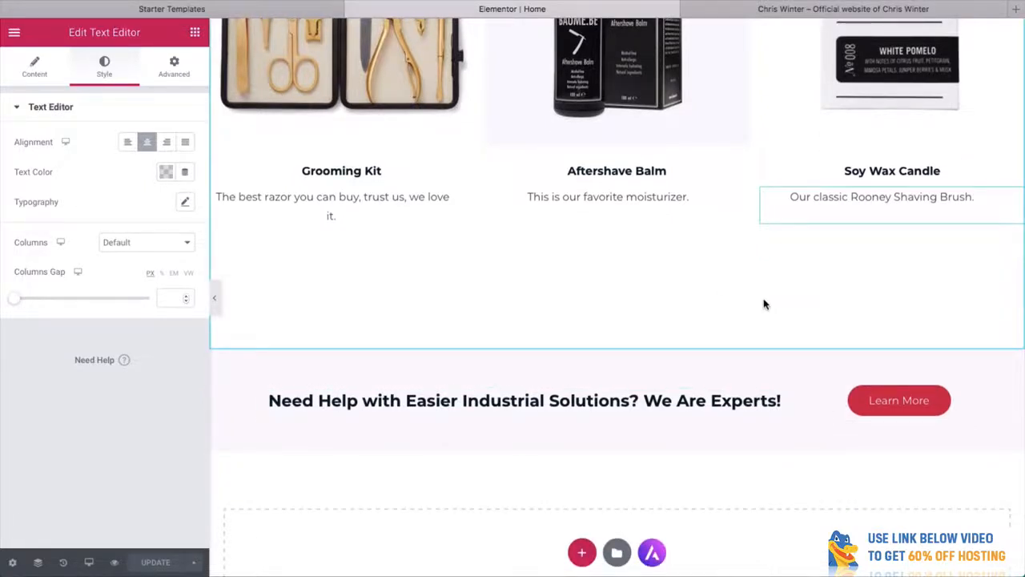
- Replace the Need Help banner heading with 'We're open every day of the week to give you a great haircut'
{"action": "left_click", "coordinate": [720, 397]}
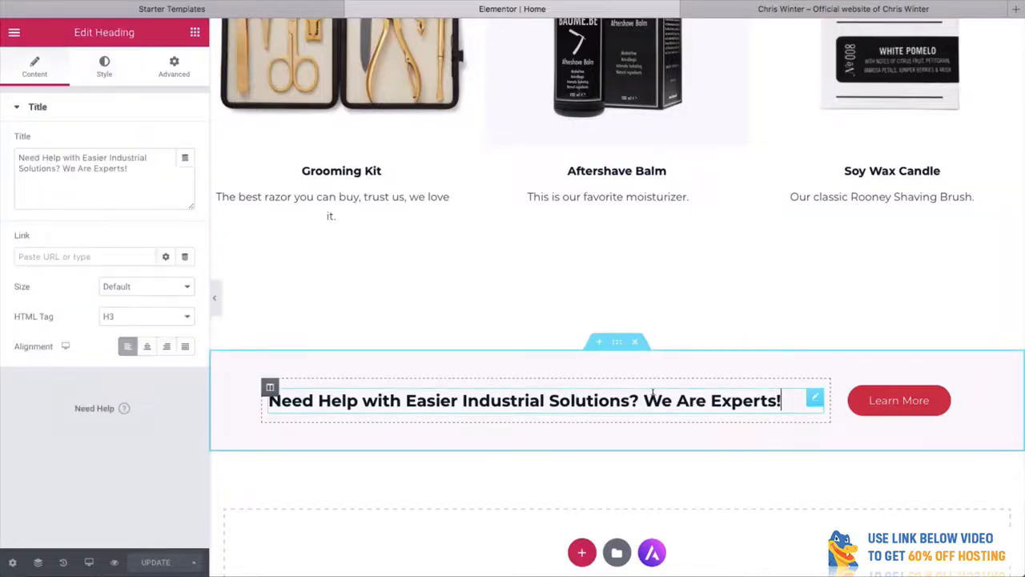
{"action": "triple_click", "coordinate": [520, 384]}
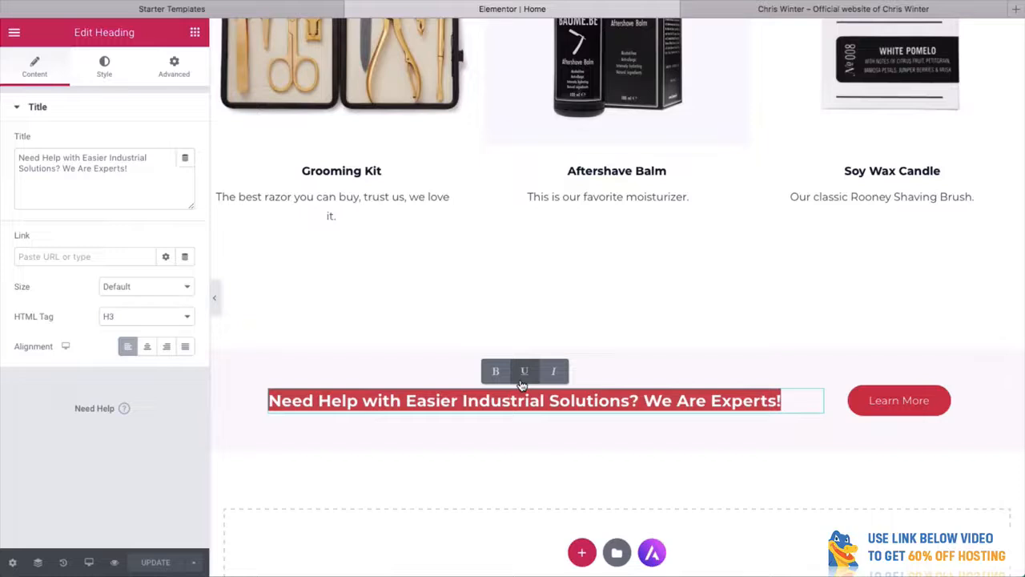
{"action": "type", "text": "We're"}
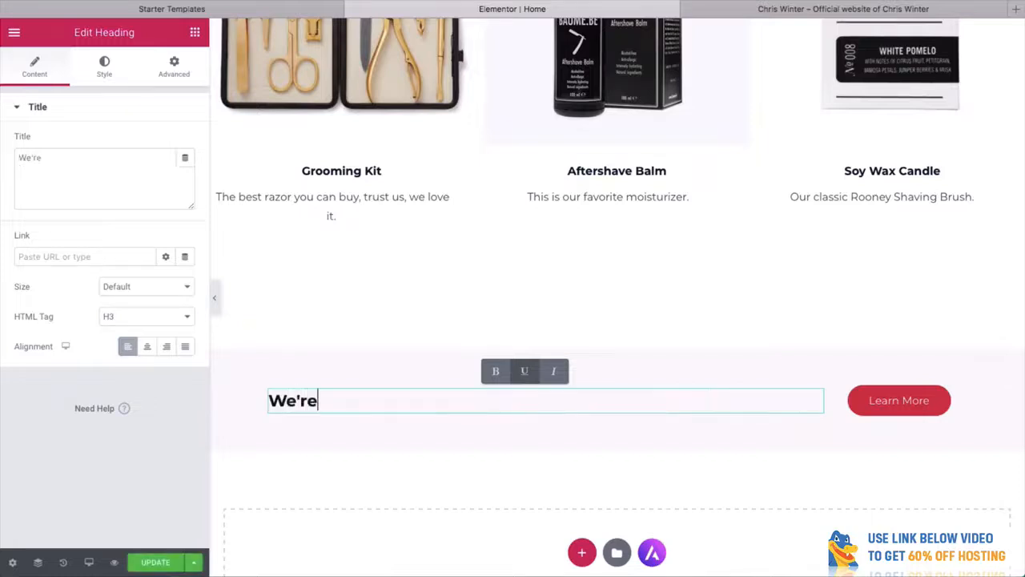
{"action": "type", "text": " open every day of the week"}
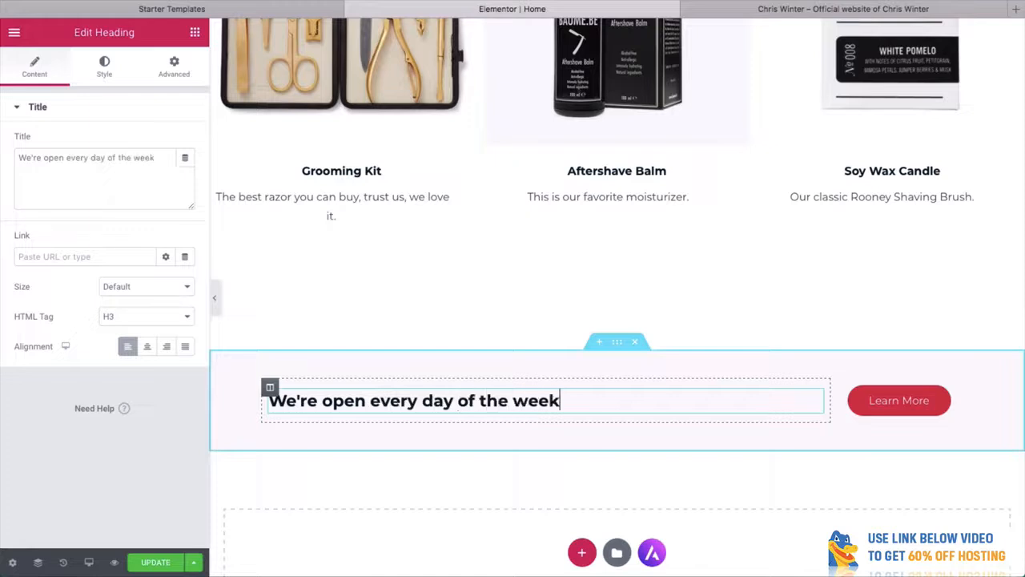
{"action": "type", "text": " to give you a c"}
{"action": "type", "text": "reat "}
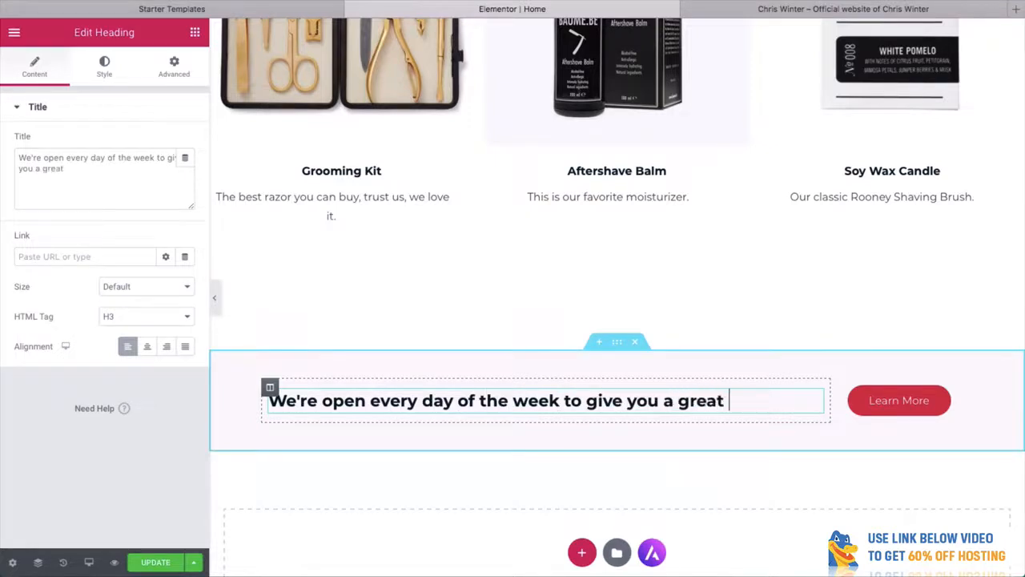
{"action": "type", "text": "haircut"}
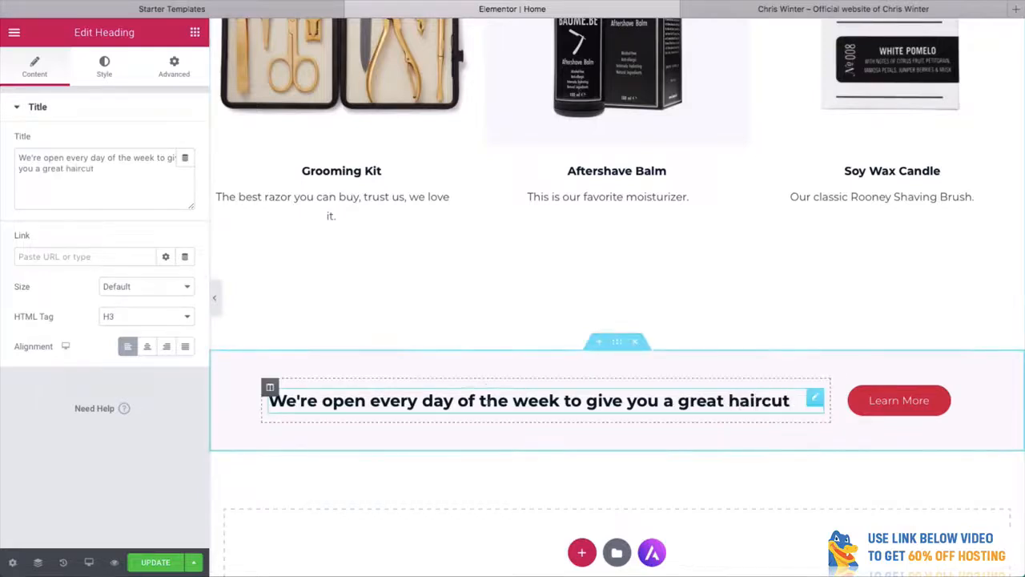
- Change the banner button label from Learn More to 'Our Hours'
{"action": "left_click", "coordinate": [895, 404]}
{"action": "key", "text": "super+a"}
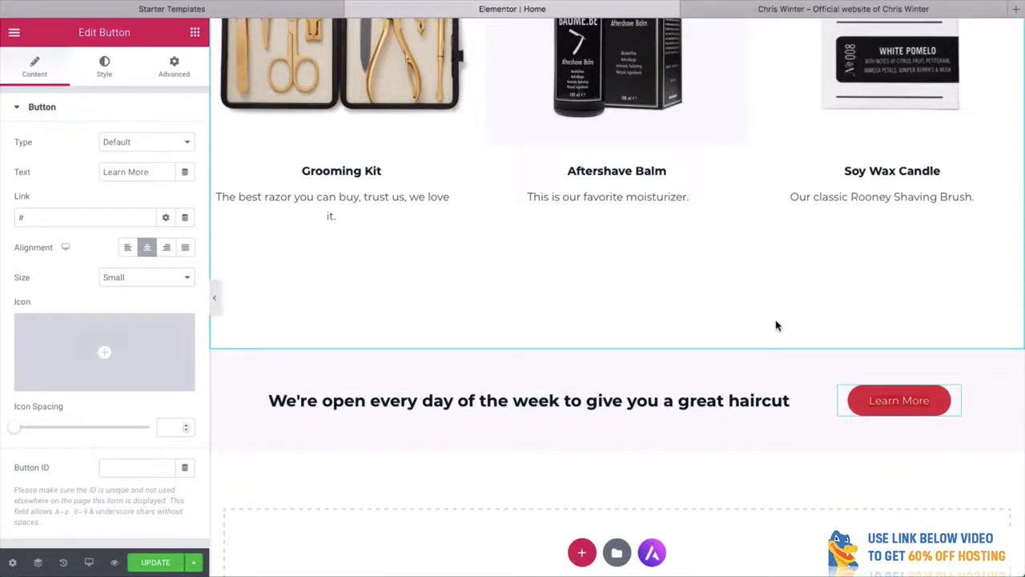
{"action": "type", "text": "Opening Times"}
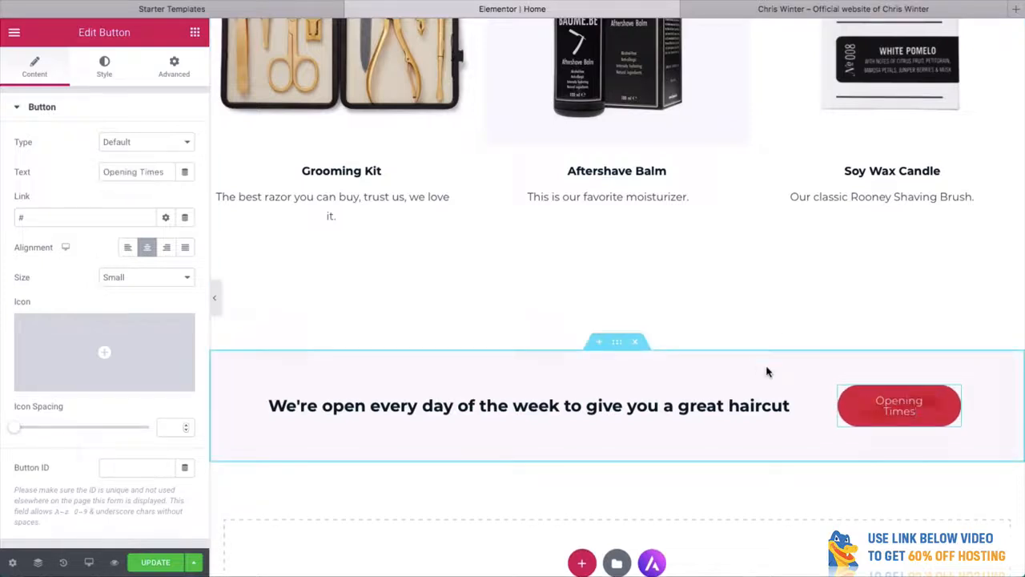
{"action": "key", "text": "BackSpace"}
{"action": "key", "text": "BackSpace"}
{"action": "key", "text": "BackSpace"}
{"action": "key", "text": "BackSpace"}
{"action": "key", "text": "BackSpace"}
{"action": "key", "text": "BackSpace"}
{"action": "key", "text": "BackSpace"}
{"action": "key", "text": "BackSpace"}
{"action": "key", "text": "BackSpace"}
{"action": "key", "text": "BackSpace"}
{"action": "key", "text": "BackSpace"}
{"action": "key", "text": "BackSpace"}
{"action": "key", "text": "BackSpace"}
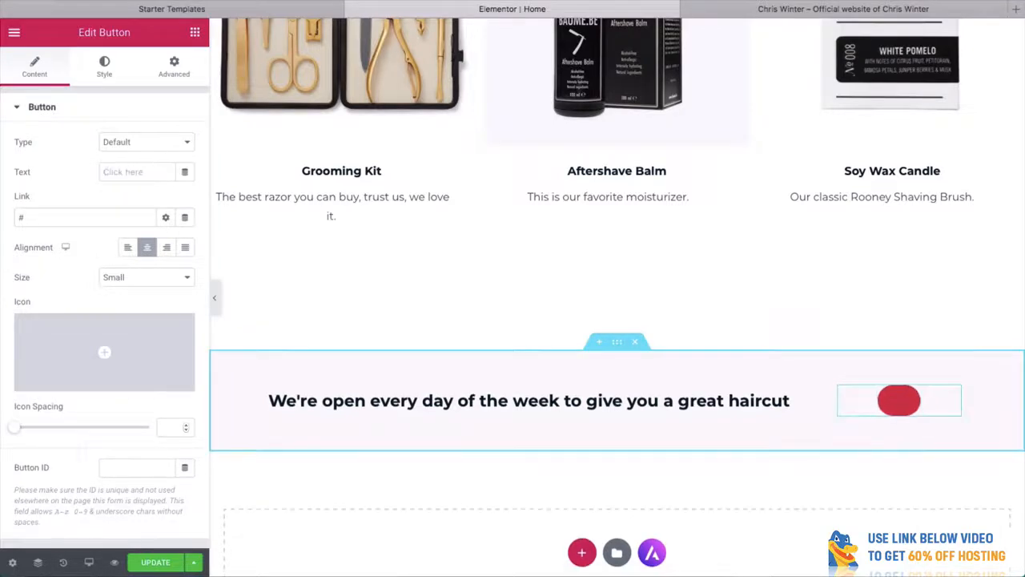
{"action": "type", "text": "T"}
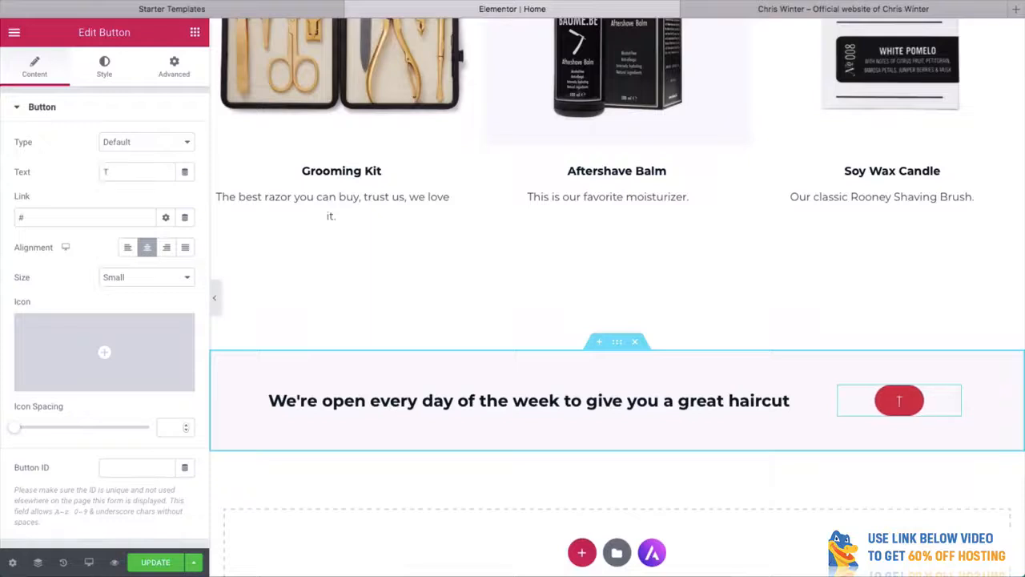
{"action": "key", "text": "BackSpace"}
{"action": "type", "text": "Our Hours"}
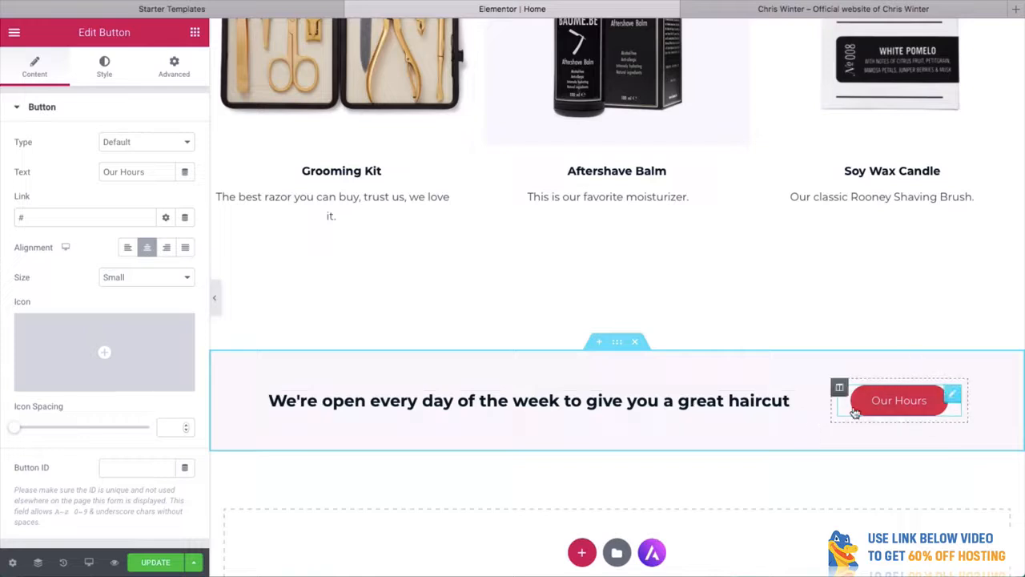
{"action": "scroll", "coordinate": [899, 439], "scroll_direction": "down", "scroll_amount": 3}
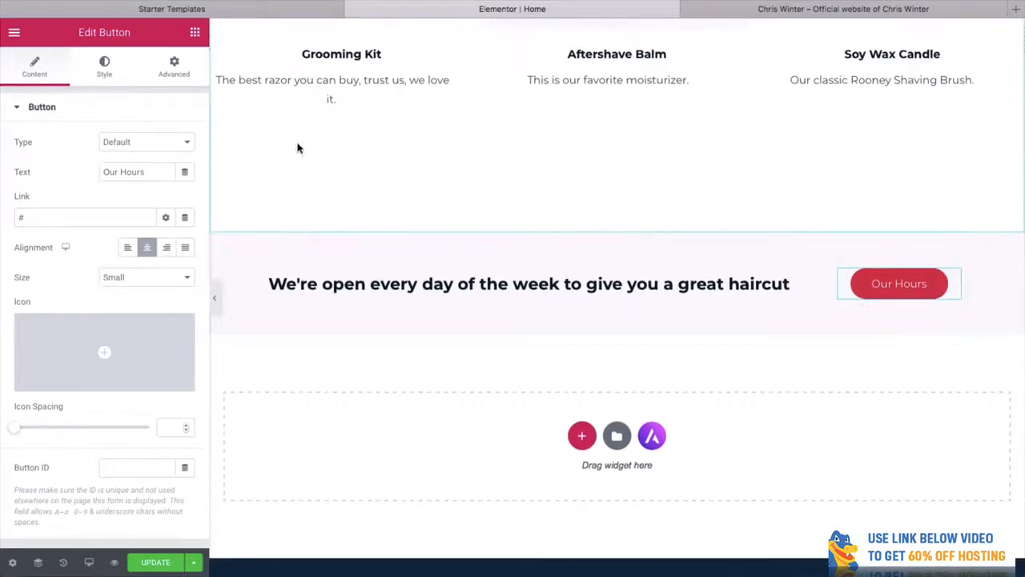
{"action": "left_click", "coordinate": [214, 299]}
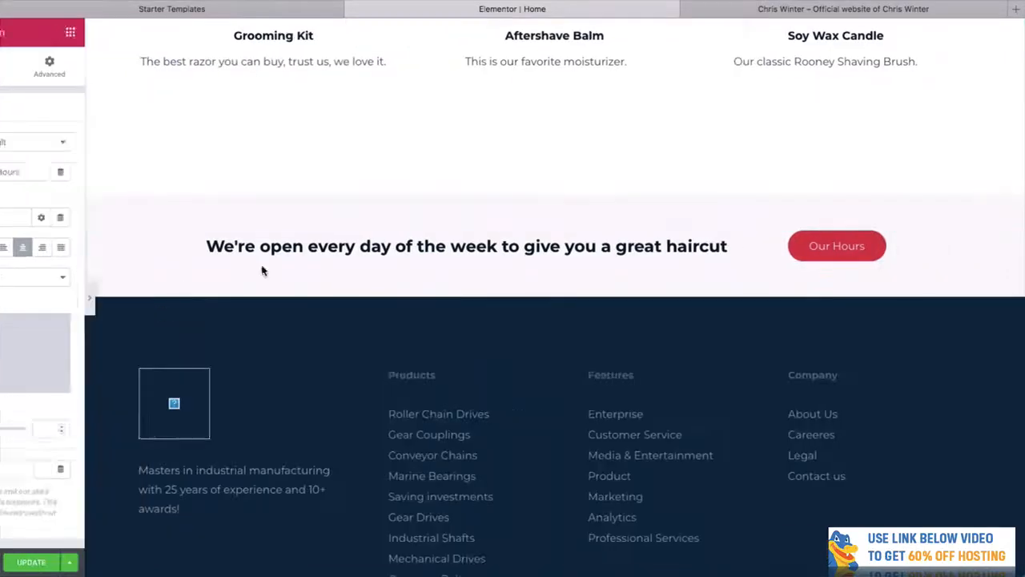
{"action": "scroll", "coordinate": [424, 204], "scroll_direction": "up", "scroll_amount": 5}
{"action": "scroll", "coordinate": [420, 212], "scroll_direction": "up", "scroll_amount": 10}
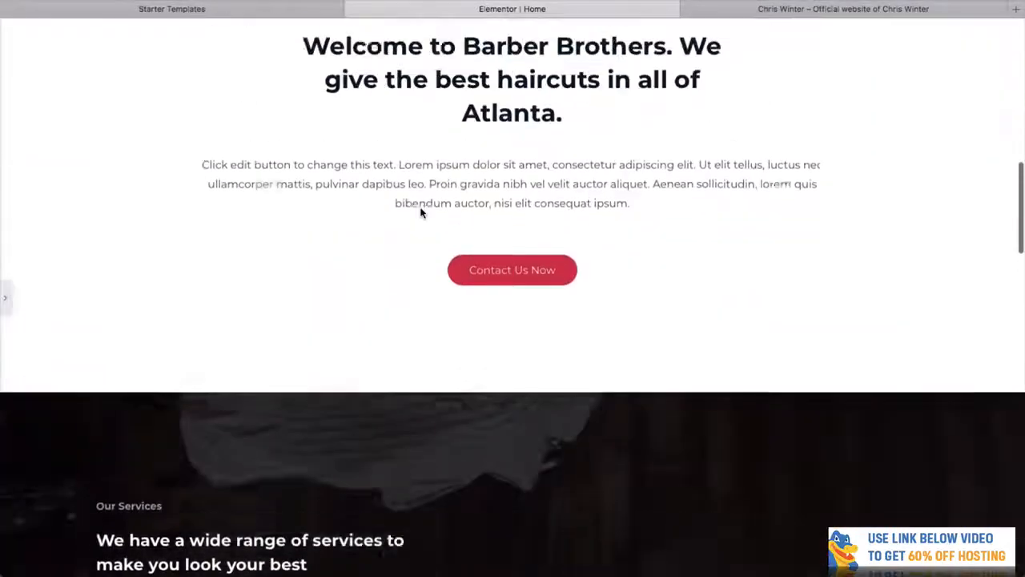
{"action": "scroll", "coordinate": [420, 212], "scroll_direction": "down", "scroll_amount": 9}
{"action": "scroll", "coordinate": [441, 309], "scroll_direction": "down", "scroll_amount": 8}
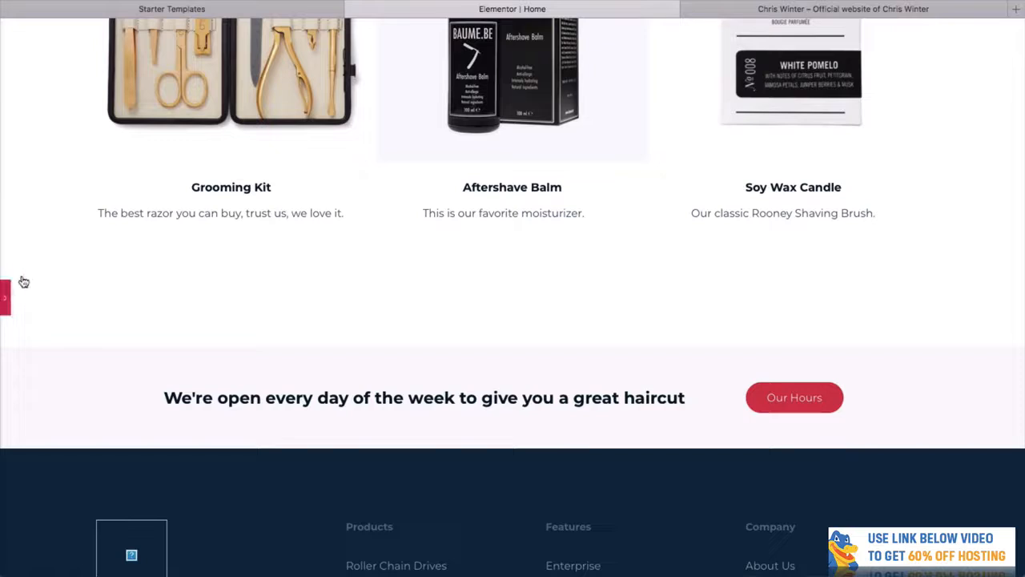
{"action": "left_click", "coordinate": [24, 281]}
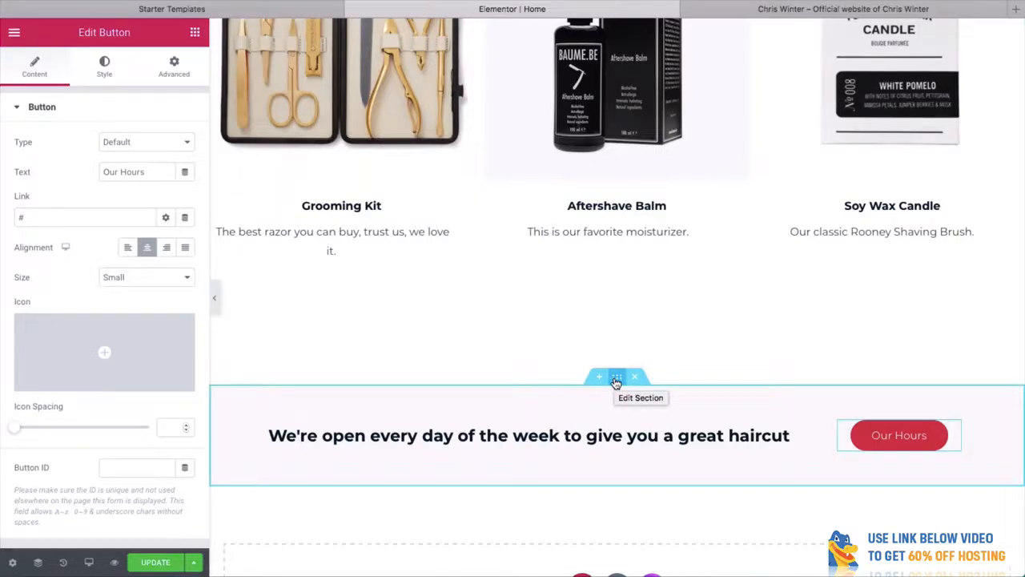
- Move the opening-hours banner above the Products To Purchase In Store section
{"action": "left_click_drag", "start_coordinate": [615, 380], "coordinate": [614, 169]}
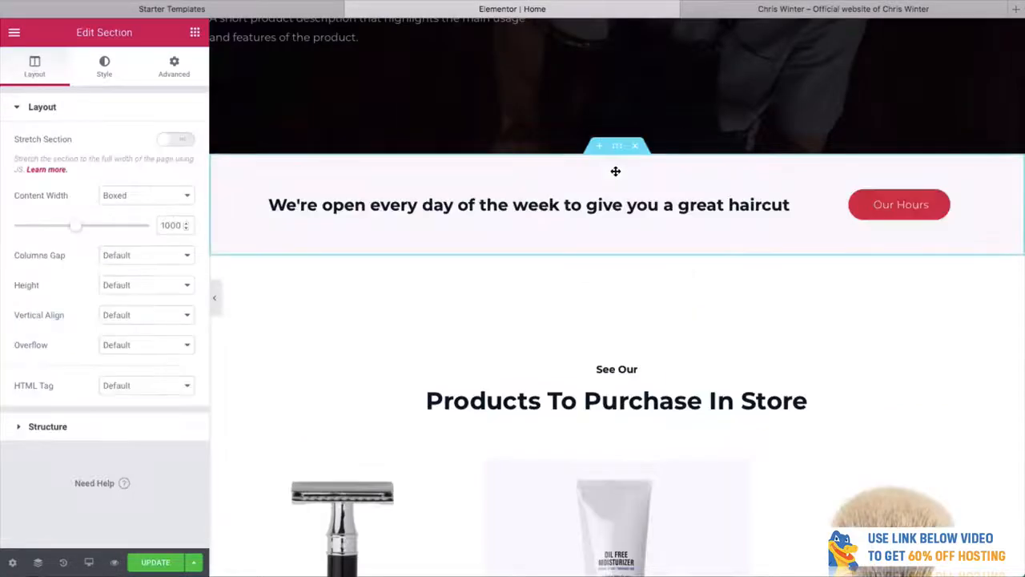
{"action": "scroll", "coordinate": [581, 166], "scroll_direction": "up", "scroll_amount": 5}
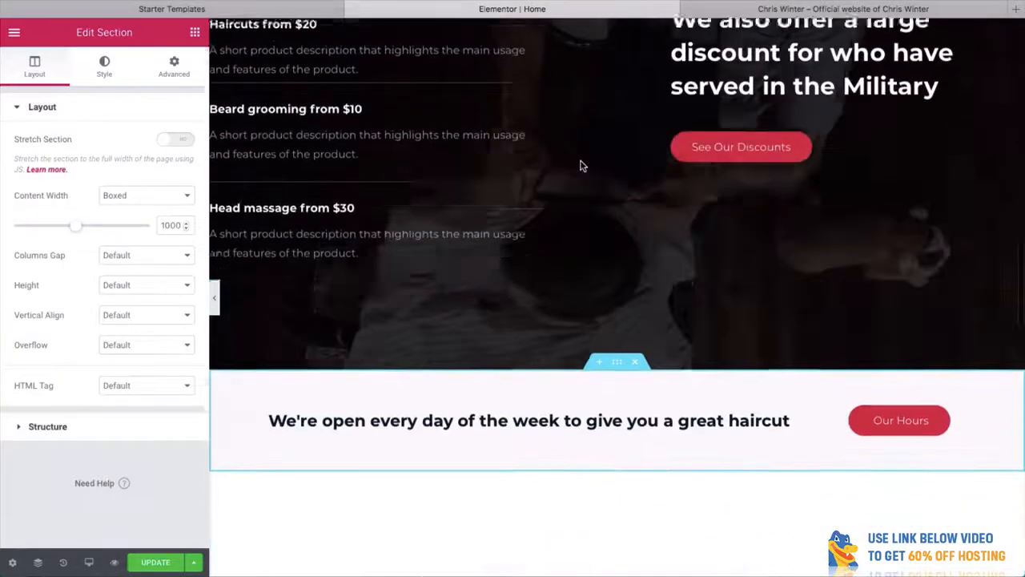
{"action": "scroll", "coordinate": [610, 515], "scroll_direction": "down", "scroll_amount": 15}
{"action": "scroll", "coordinate": [610, 515], "scroll_direction": "up", "scroll_amount": 5}
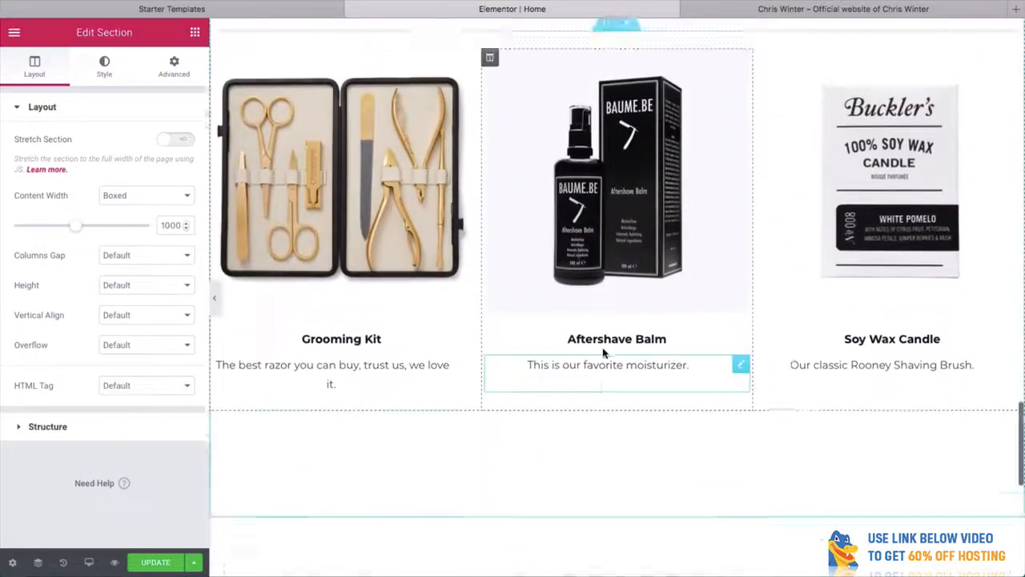
{"action": "key", "text": "super+shift+backslash"}
{"action": "left_click", "coordinate": [468, 122]}
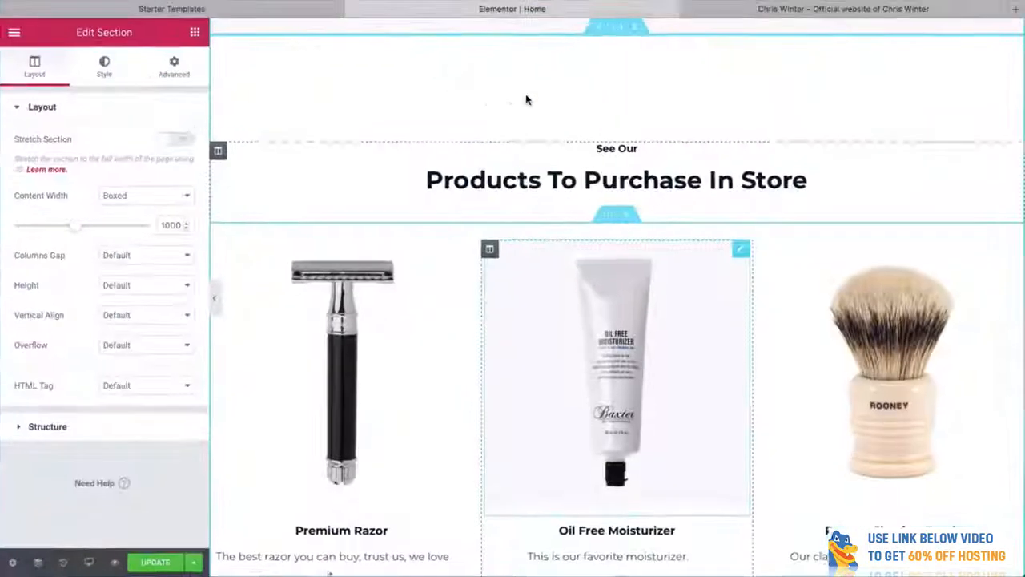
{"action": "scroll", "coordinate": [626, 231], "scroll_direction": "up", "scroll_amount": 5}
{"action": "scroll", "coordinate": [613, 389], "scroll_direction": "down", "scroll_amount": 5}
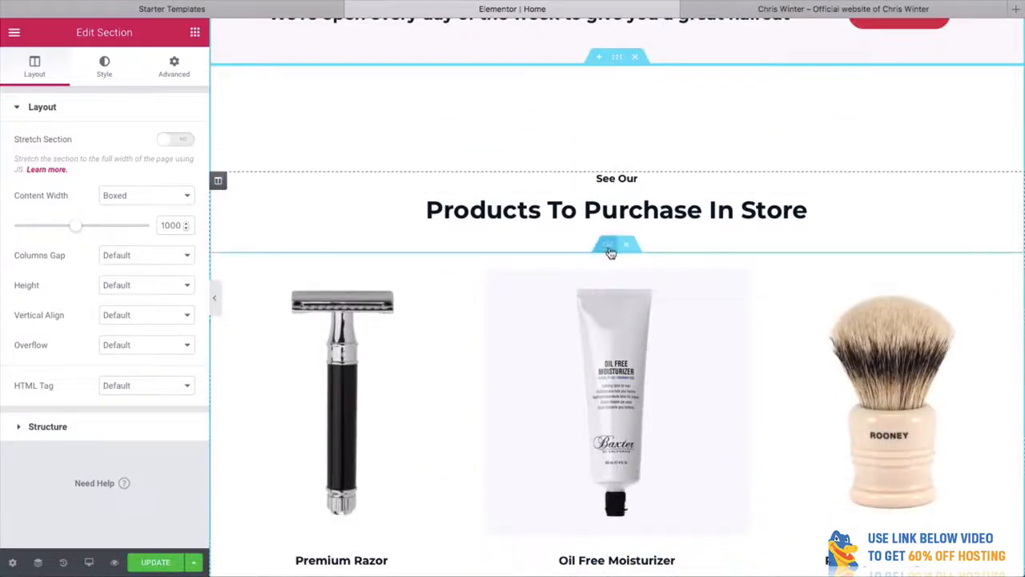
{"action": "left_click_drag", "start_coordinate": [608, 249], "coordinate": [622, 485]}
{"action": "scroll", "coordinate": [674, 233], "scroll_direction": "down", "scroll_amount": 3}
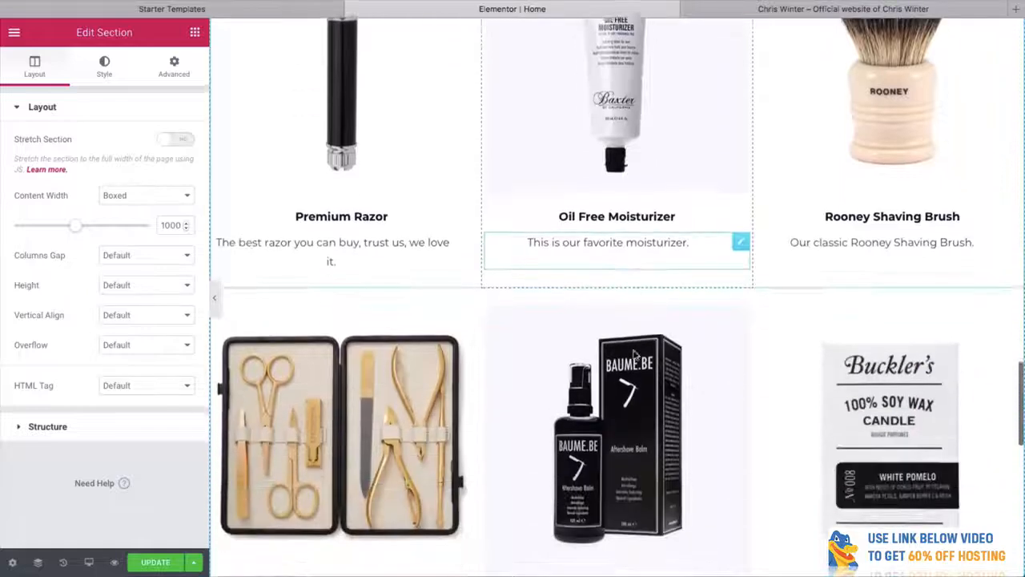
{"action": "scroll", "coordinate": [674, 233], "scroll_direction": "down", "scroll_amount": 3}
{"action": "scroll", "coordinate": [674, 233], "scroll_direction": "up", "scroll_amount": 10}
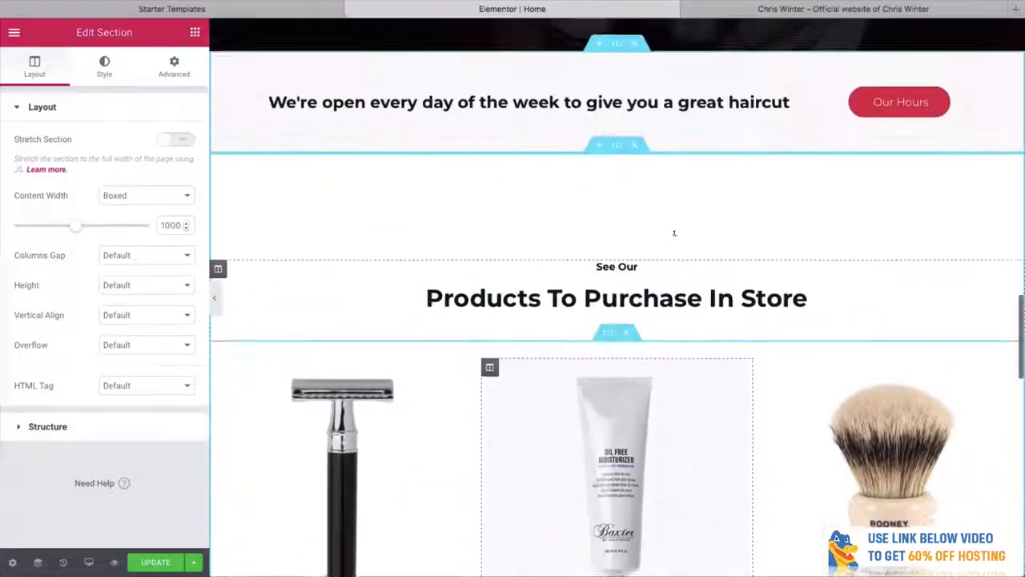
{"action": "scroll", "coordinate": [538, 165], "scroll_direction": "up", "scroll_amount": 10}
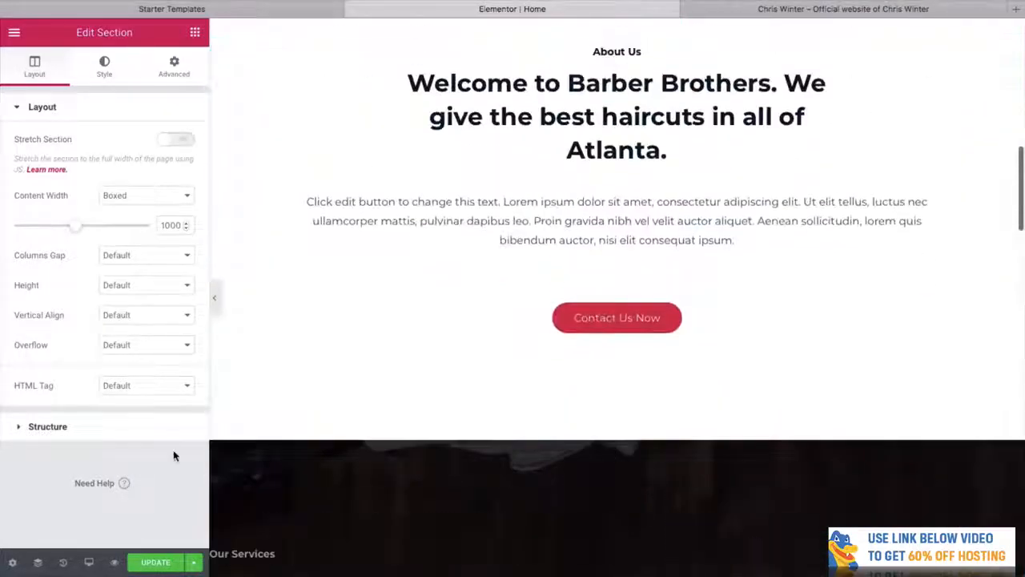
- Save the home page changes with UPDATE
{"action": "left_click", "coordinate": [160, 561]}
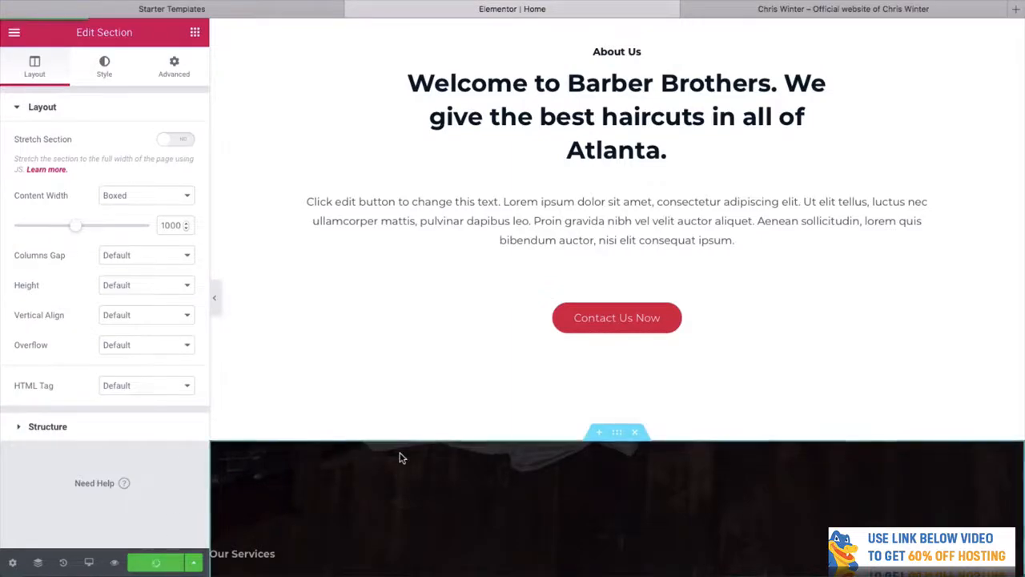
{"action": "scroll", "coordinate": [399, 457], "scroll_direction": "up", "scroll_amount": 5}
{"action": "scroll", "coordinate": [400, 464], "scroll_direction": "up", "scroll_amount": 5}
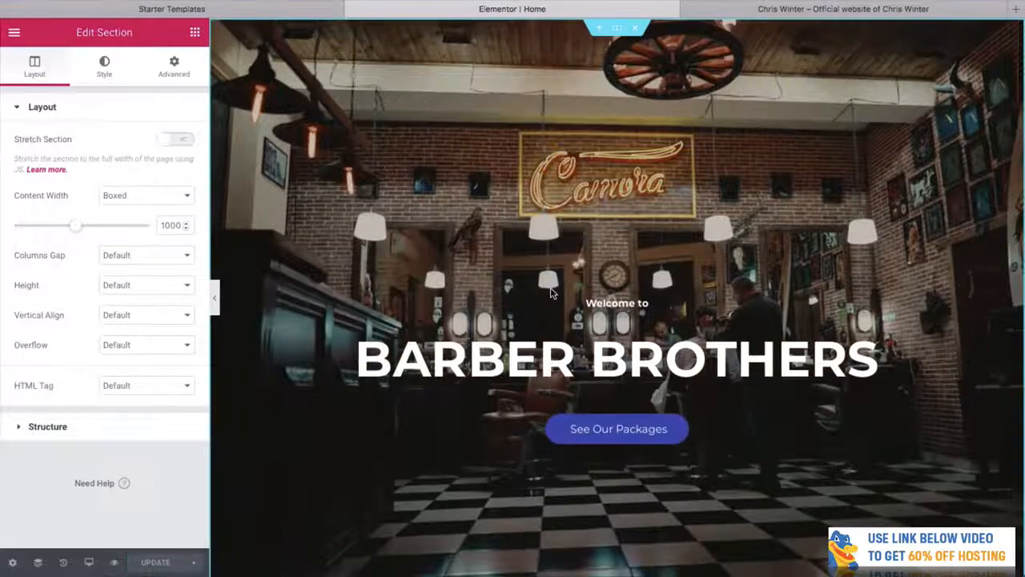
{"action": "scroll", "coordinate": [550, 294], "scroll_direction": "down", "scroll_amount": 2}
{"action": "scroll", "coordinate": [551, 293], "scroll_direction": "up", "scroll_amount": 3}
- Hide the editor panel and switch to the live Barber Brothers site
{"action": "key", "text": "super+p"}
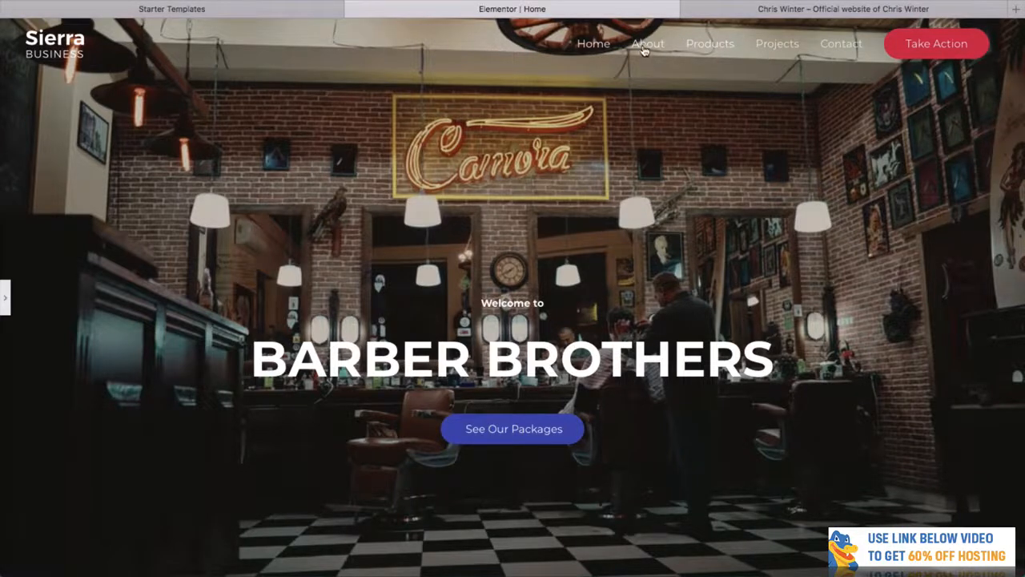
{"action": "left_click", "coordinate": [733, 11]}
{"action": "scroll", "coordinate": [659, 37], "scroll_direction": "up", "scroll_amount": 10}
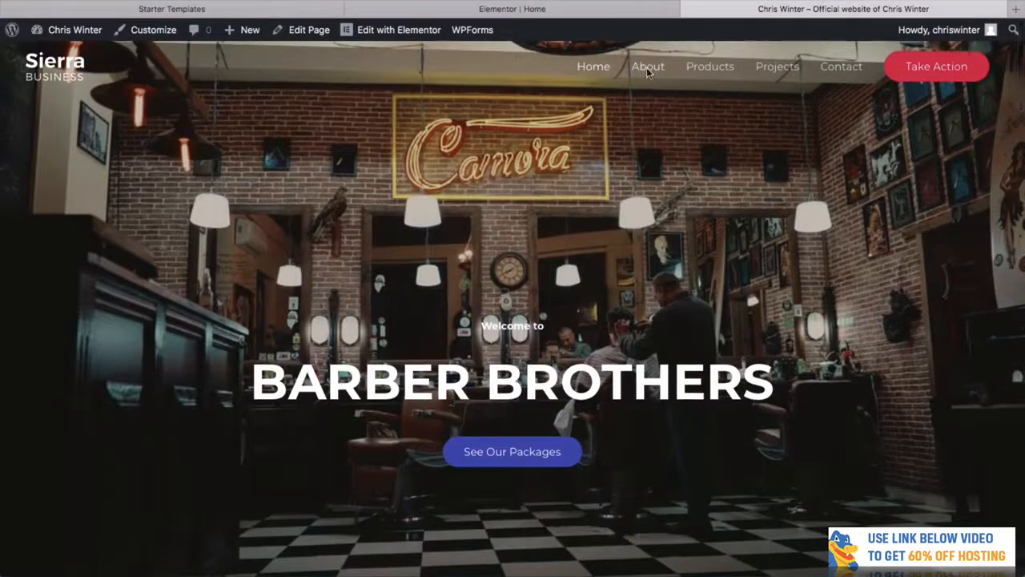
- Open the live About page and scroll through its ABOUT US hero and template content
{"action": "left_click", "coordinate": [646, 67]}
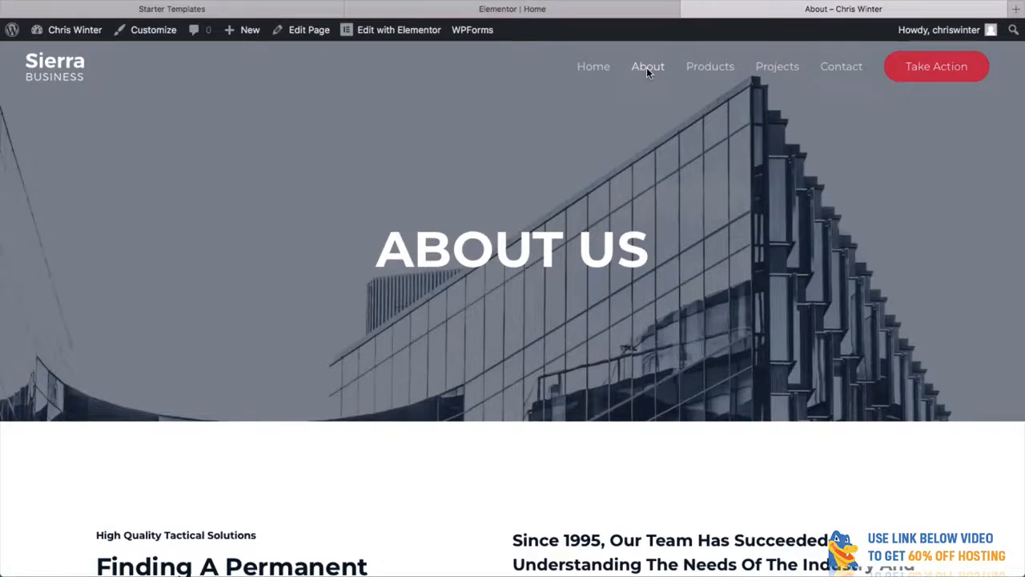
{"action": "scroll", "coordinate": [609, 312], "scroll_direction": "down", "scroll_amount": 5}
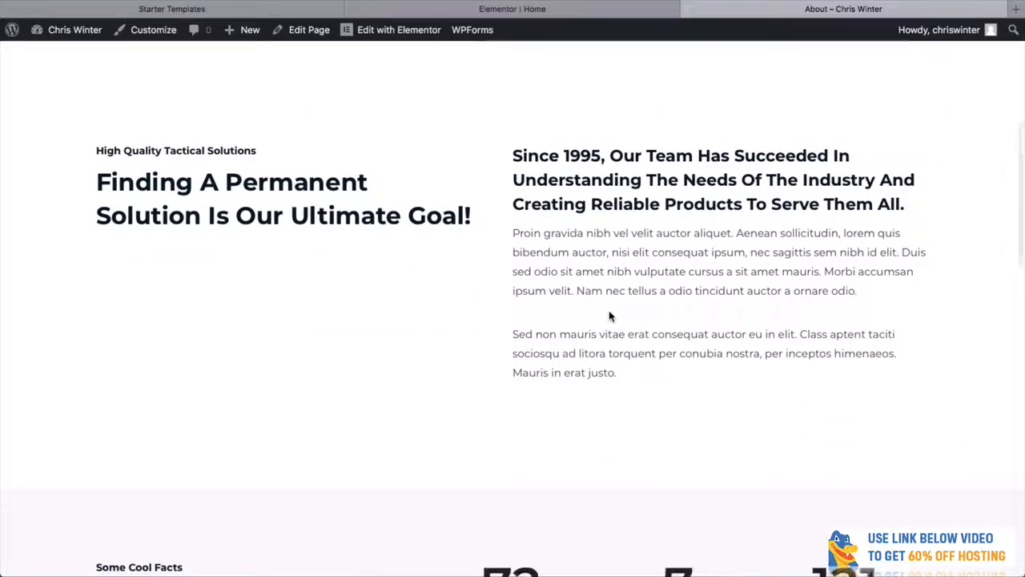
{"action": "scroll", "coordinate": [608, 312], "scroll_direction": "down", "scroll_amount": 4}
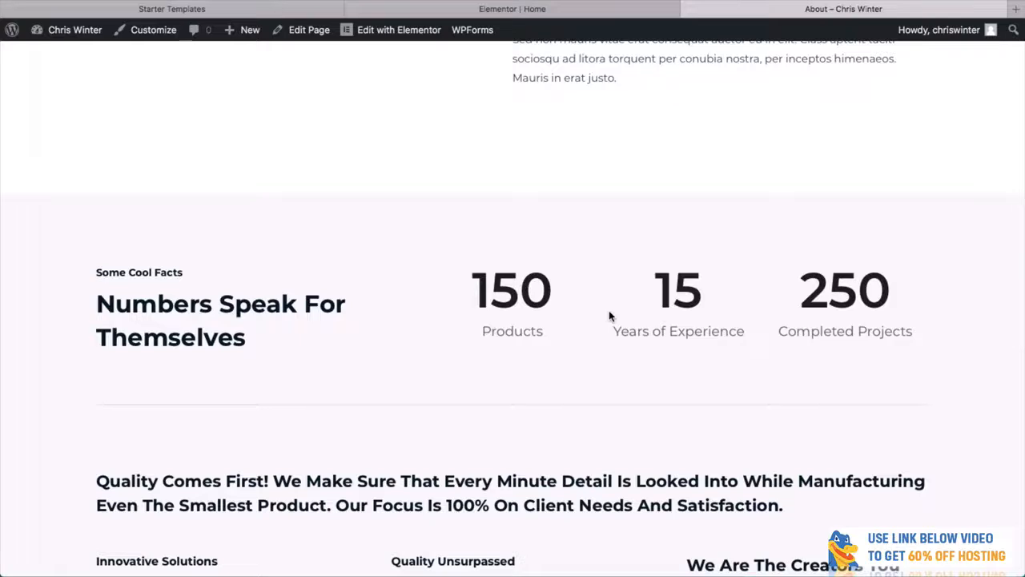
{"action": "scroll", "coordinate": [608, 315], "scroll_direction": "up", "scroll_amount": 10}
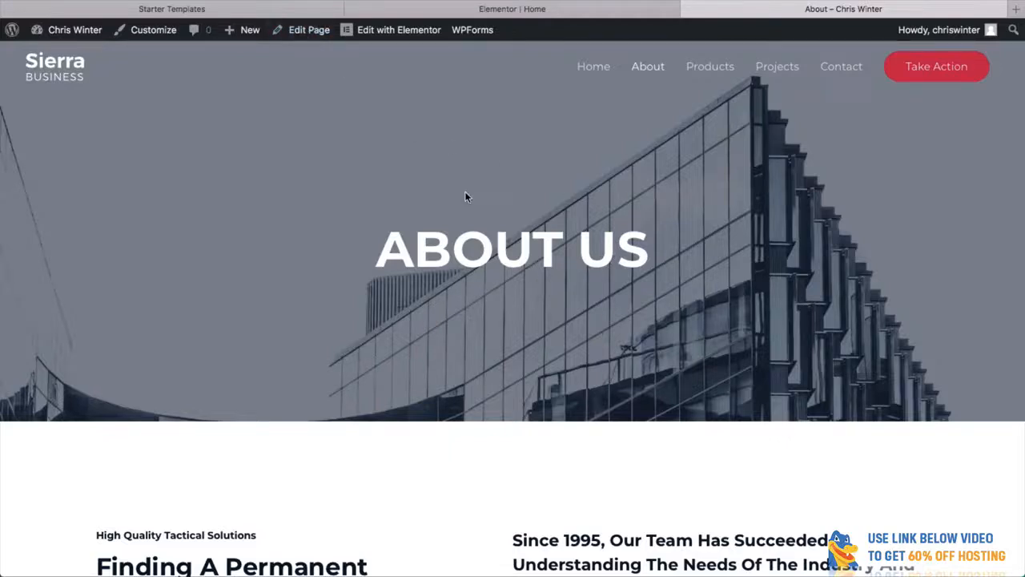
{"action": "scroll", "coordinate": [467, 197], "scroll_direction": "down", "scroll_amount": 5}
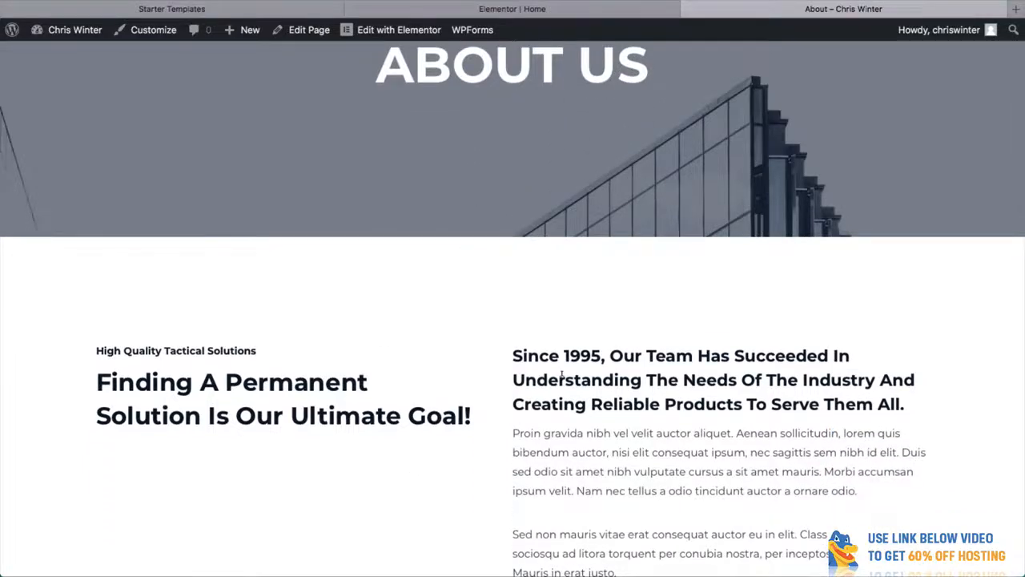
{"action": "scroll", "coordinate": [516, 268], "scroll_direction": "up", "scroll_amount": 5}
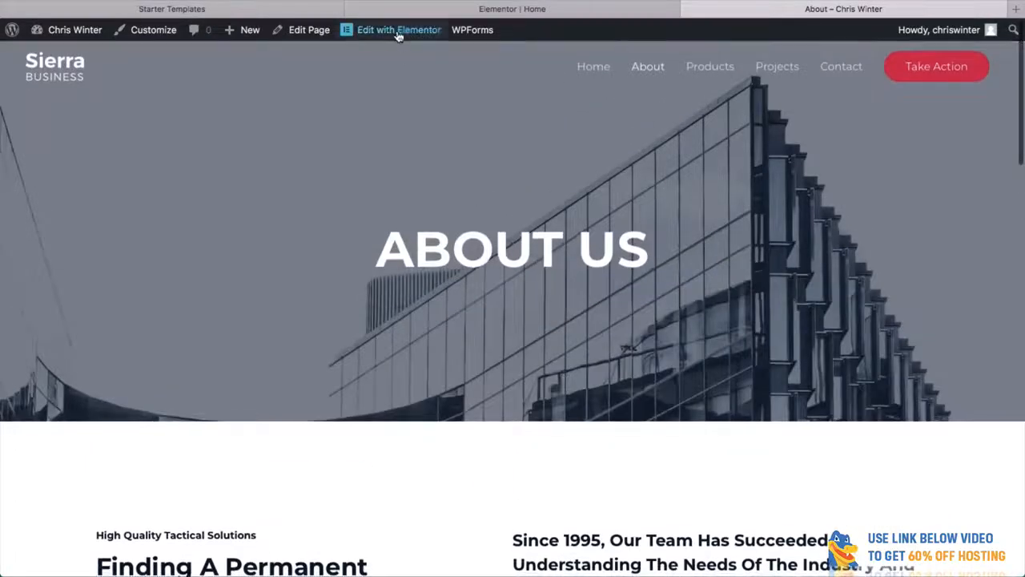
- Open the About page with Edit with Elementor and review its hero and sections
{"action": "mouse_move", "coordinate": [396, 34]}
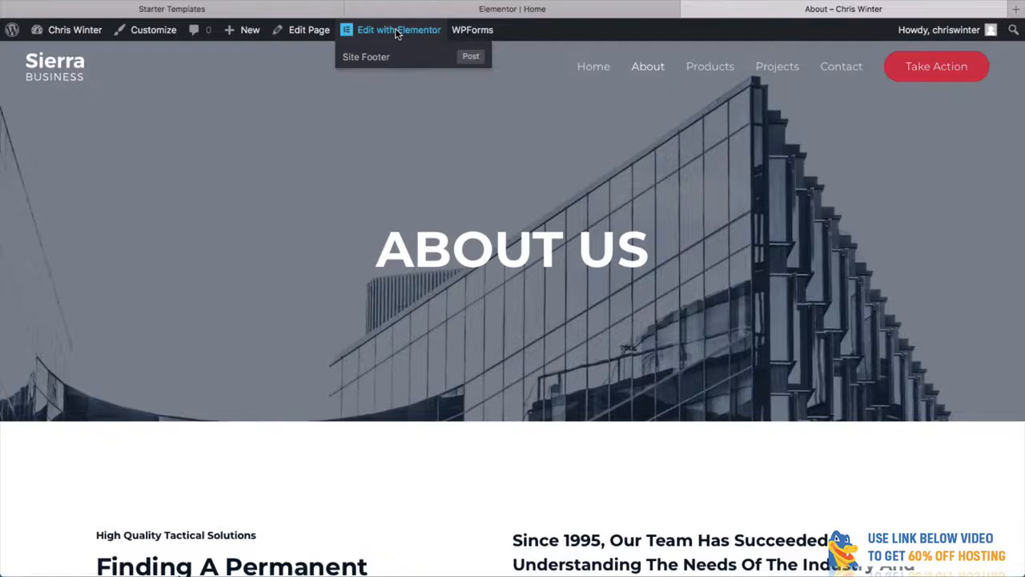
{"action": "left_click", "coordinate": [395, 32]}
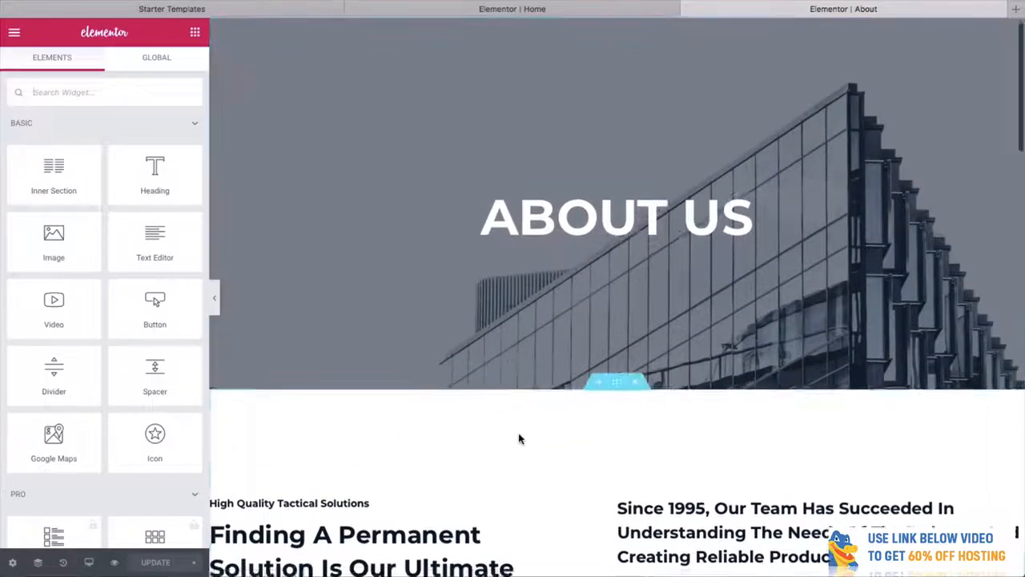
{"action": "scroll", "coordinate": [520, 438], "scroll_direction": "down", "scroll_amount": 3}
{"action": "scroll", "coordinate": [518, 438], "scroll_direction": "down", "scroll_amount": 10}
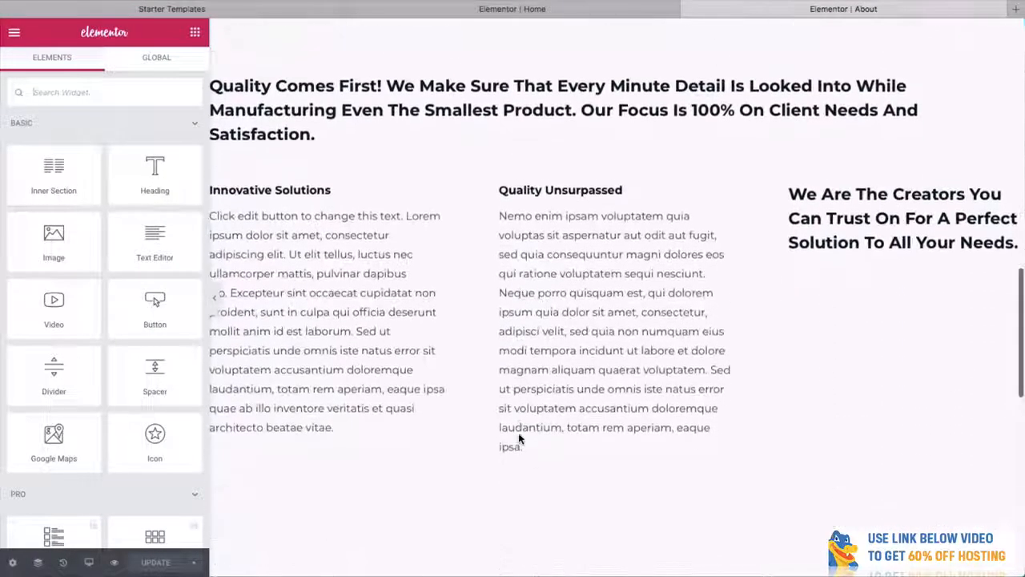
{"action": "scroll", "coordinate": [518, 438], "scroll_direction": "up", "scroll_amount": 13}
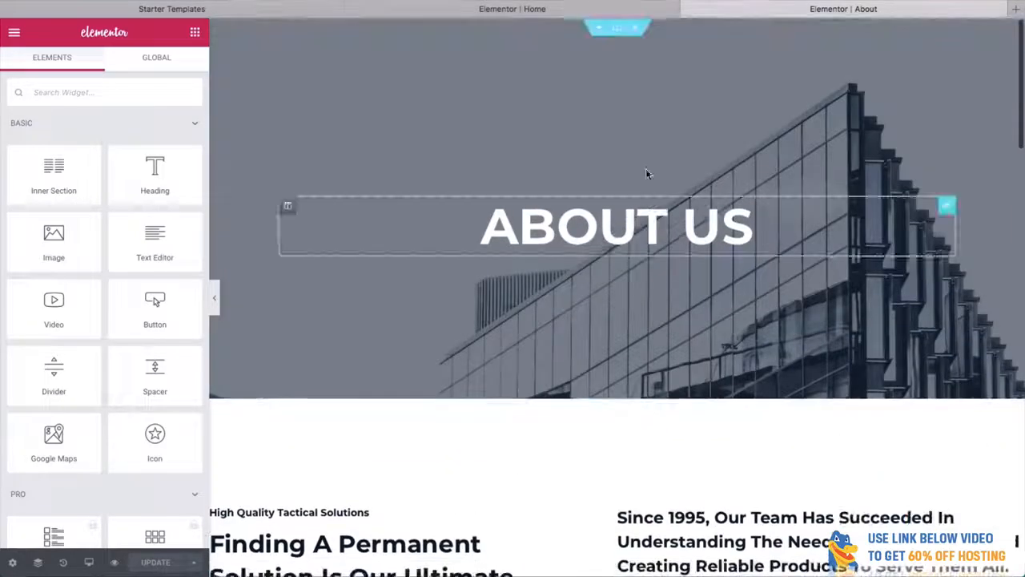
- Open the ABOUT US hero section's Style settings and its background image chooser
{"action": "right_click", "coordinate": [667, 130]}
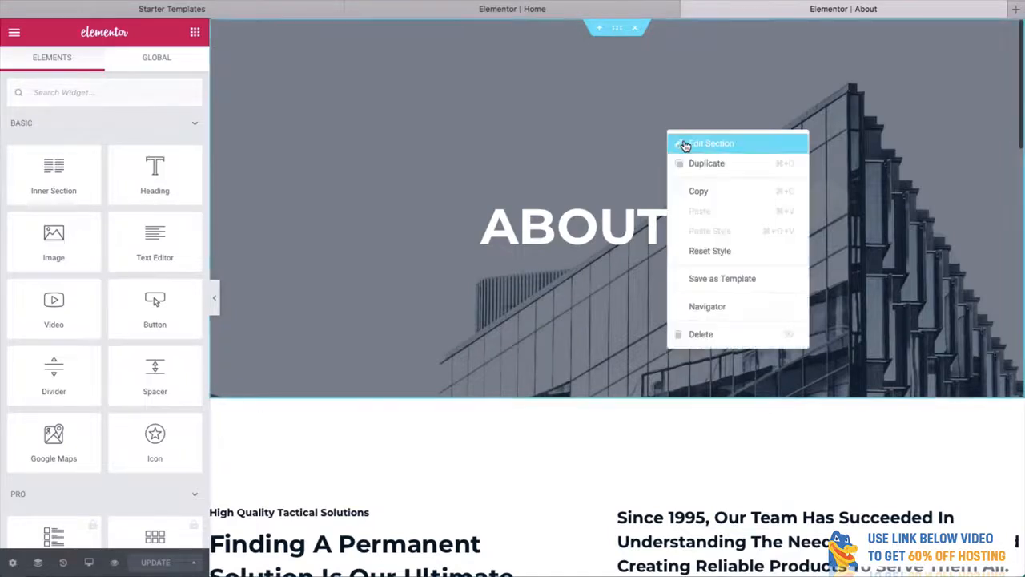
{"action": "left_click", "coordinate": [683, 141]}
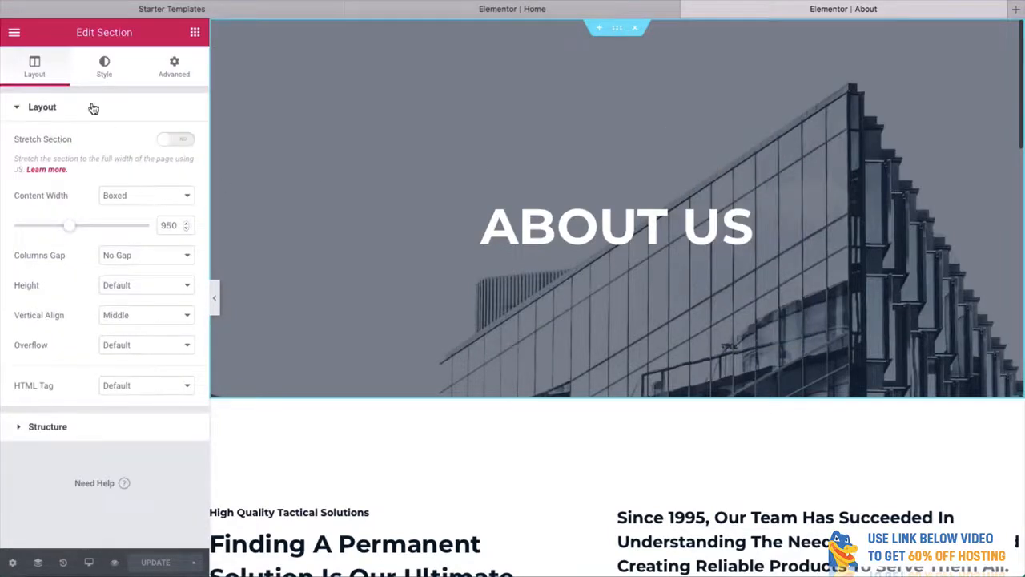
{"action": "left_click", "coordinate": [103, 80]}
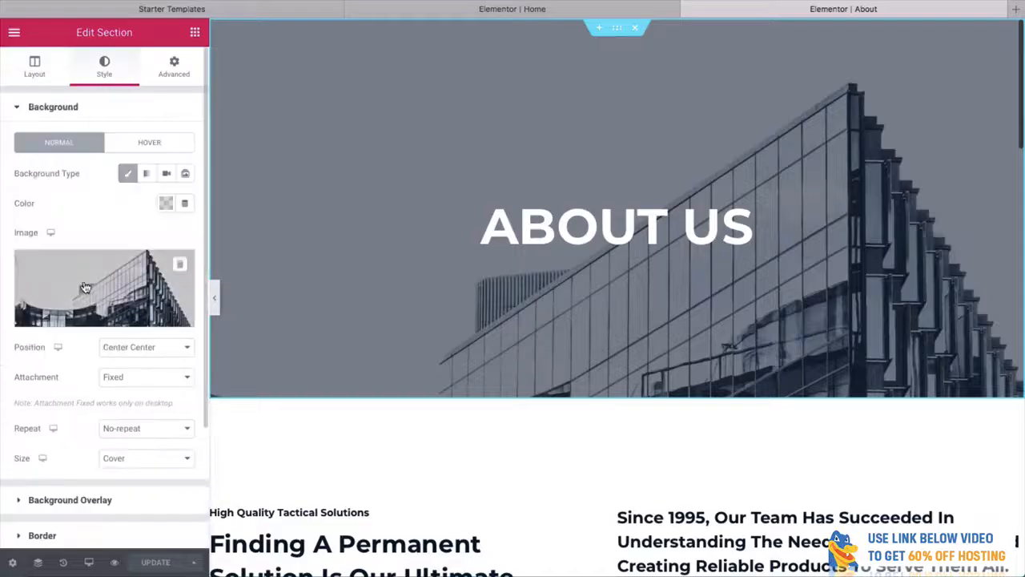
{"action": "left_click", "coordinate": [81, 321]}
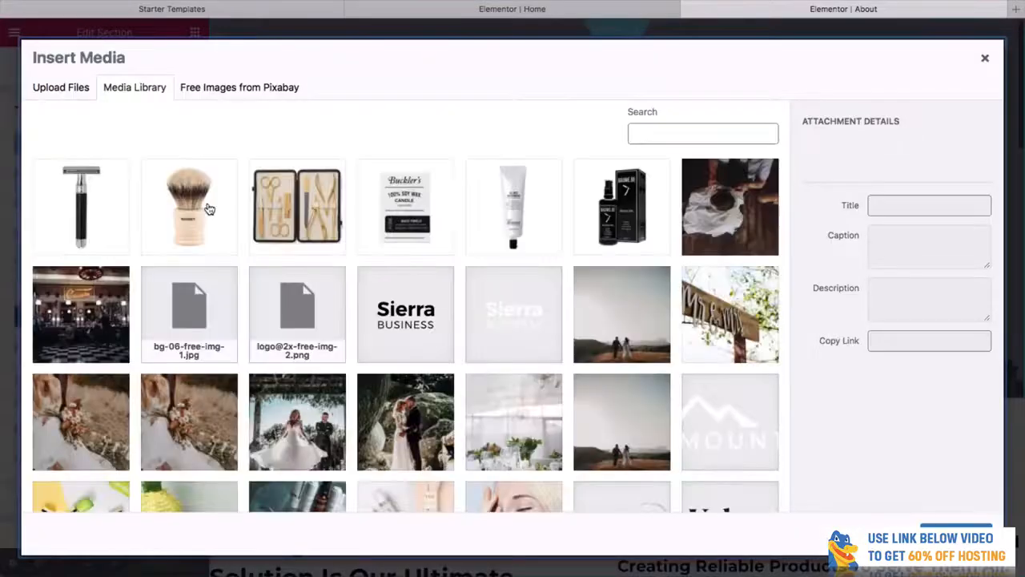
- Upload featured-collection-hero-02_800x.jpg from the Other folder and insert it as the hero background
{"action": "left_click_drag", "start_coordinate": [1020, 248], "coordinate": [819, 208]}
{"action": "left_click", "coordinate": [903, 257]}
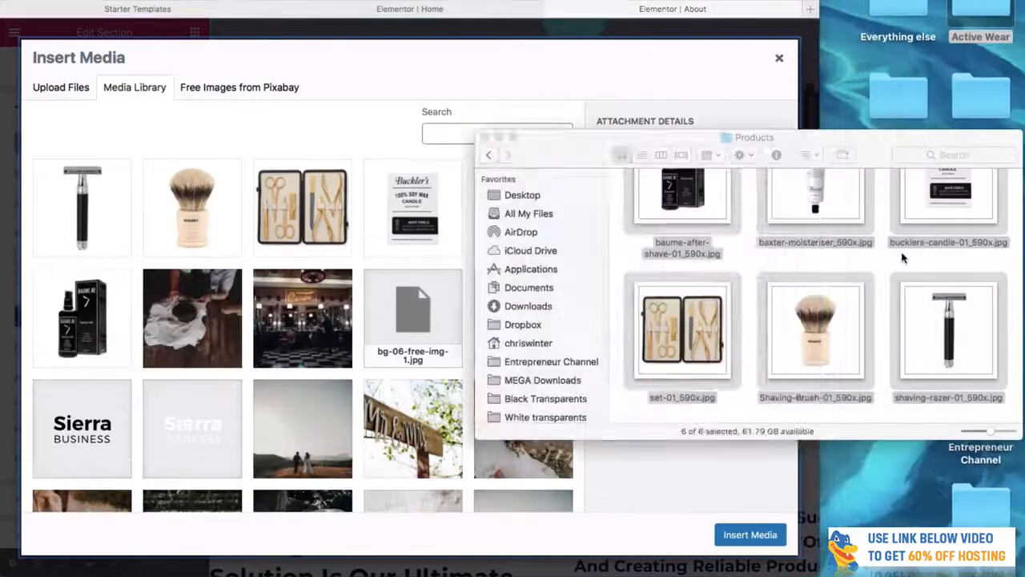
{"action": "left_click", "coordinate": [490, 156]}
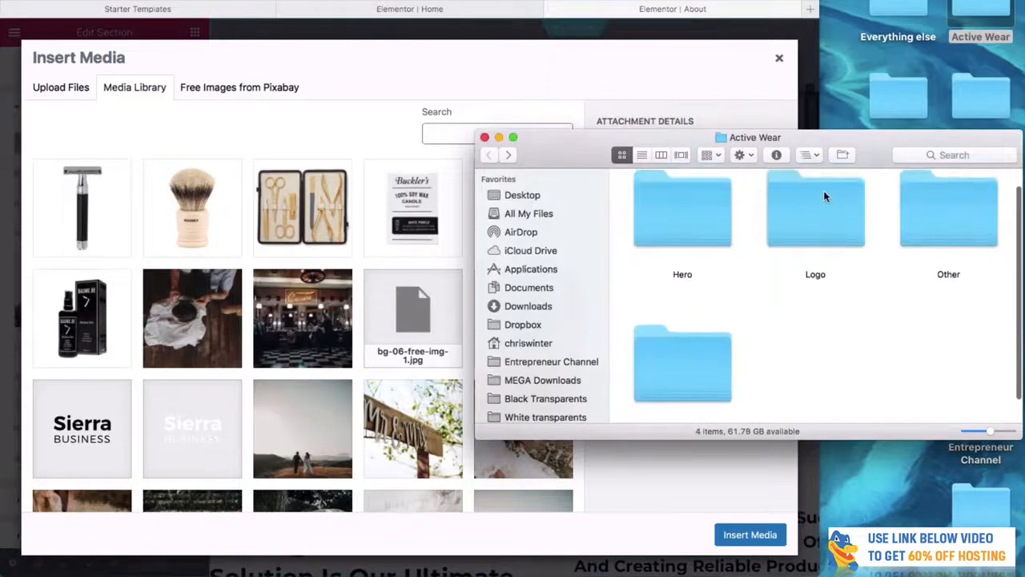
{"action": "scroll", "coordinate": [704, 220], "scroll_direction": "down", "scroll_amount": 1}
{"action": "double_click", "coordinate": [965, 211]}
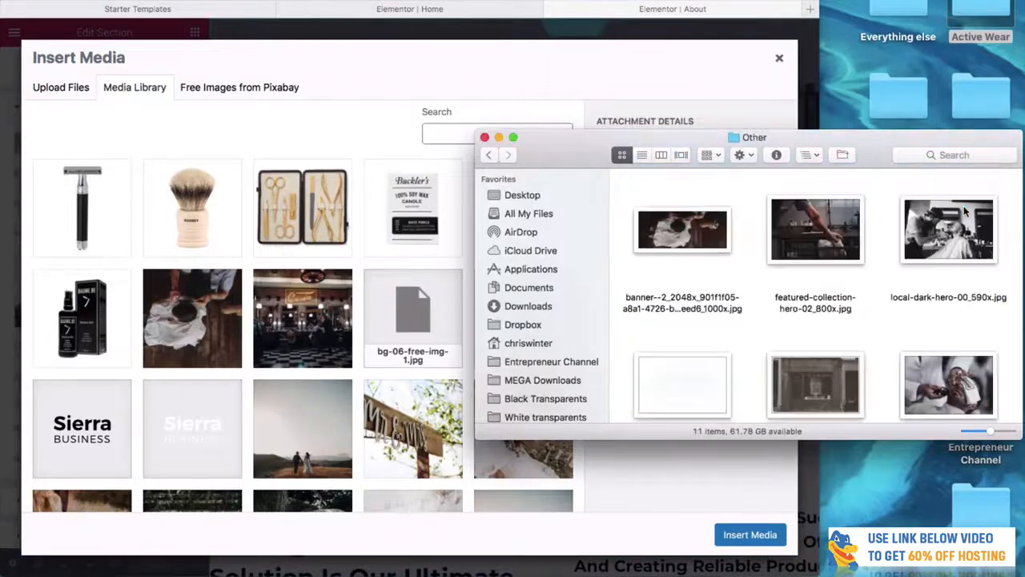
{"action": "left_click", "coordinate": [836, 245]}
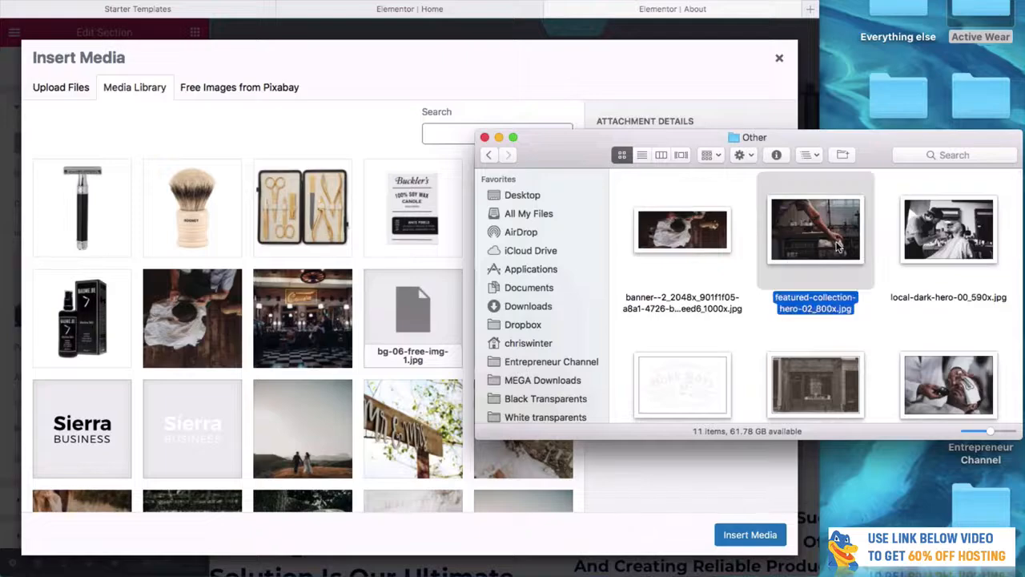
{"action": "left_click_drag", "start_coordinate": [837, 246], "coordinate": [377, 233]}
{"action": "left_click", "coordinate": [407, 88]}
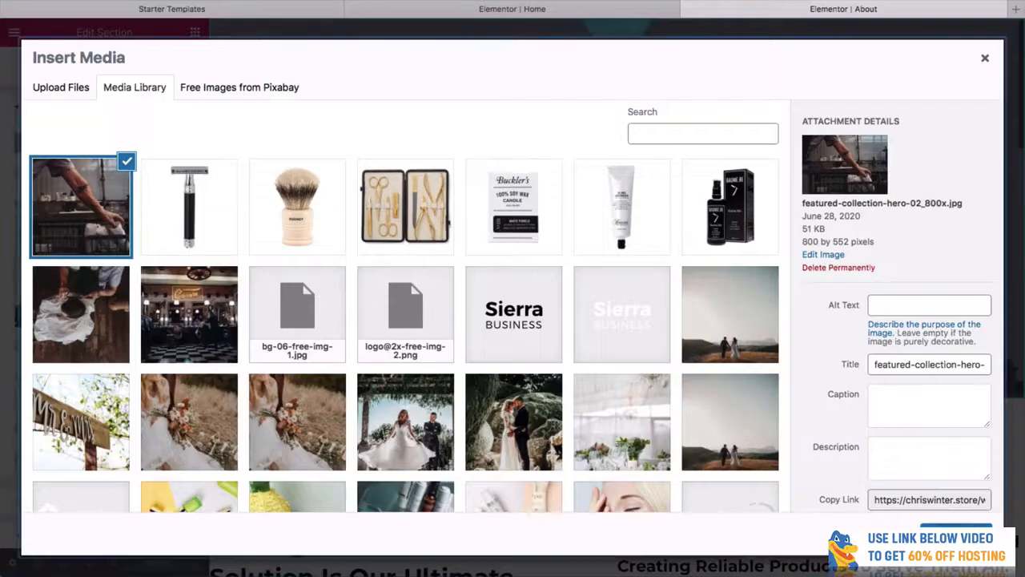
{"action": "left_click", "coordinate": [965, 530]}
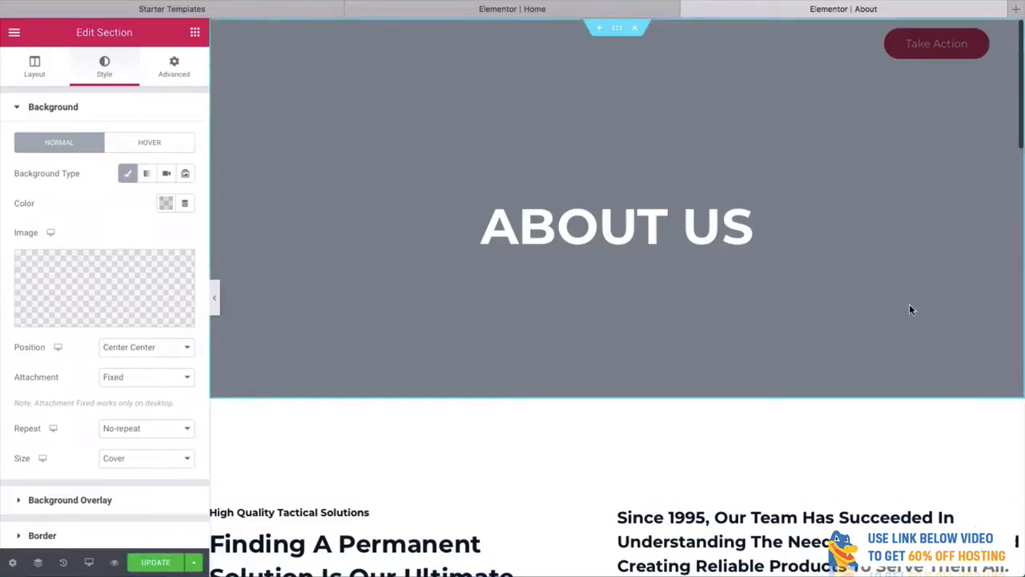
- Try Top, Bottom Center and Bottom Right background positions, settling on Center Center
{"action": "scroll", "coordinate": [640, 347], "scroll_direction": "down", "scroll_amount": 2}
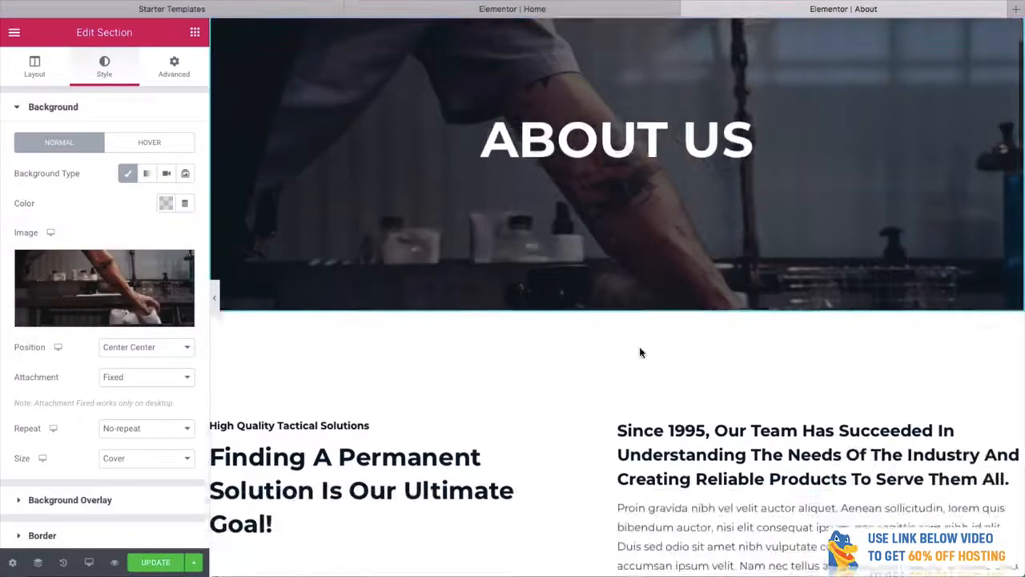
{"action": "scroll", "coordinate": [640, 348], "scroll_direction": "up", "scroll_amount": 2}
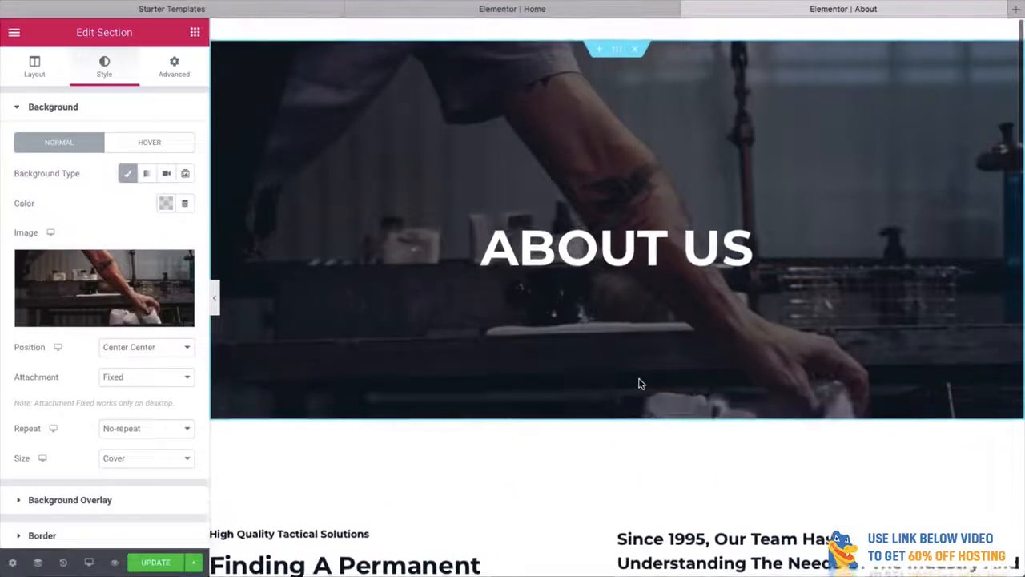
{"action": "scroll", "coordinate": [640, 383], "scroll_direction": "down", "scroll_amount": 2}
{"action": "scroll", "coordinate": [640, 384], "scroll_direction": "up", "scroll_amount": 2}
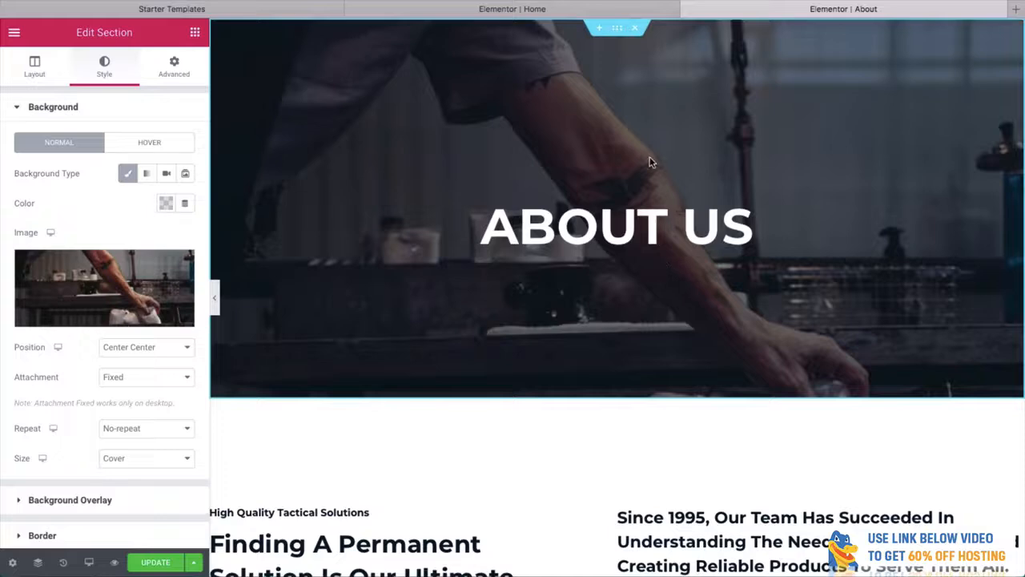
{"action": "left_click", "coordinate": [154, 350]}
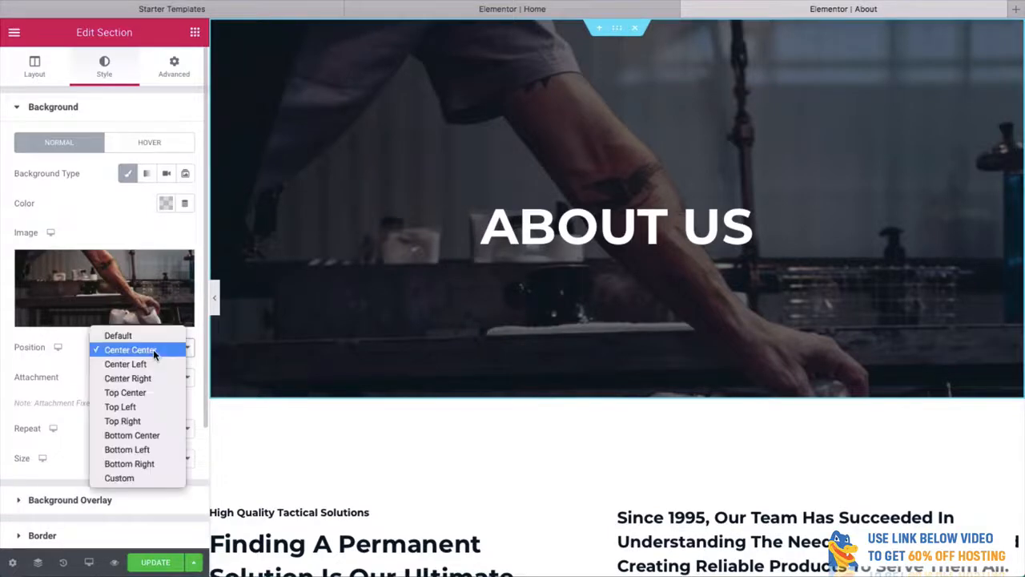
{"action": "left_click", "coordinate": [148, 392]}
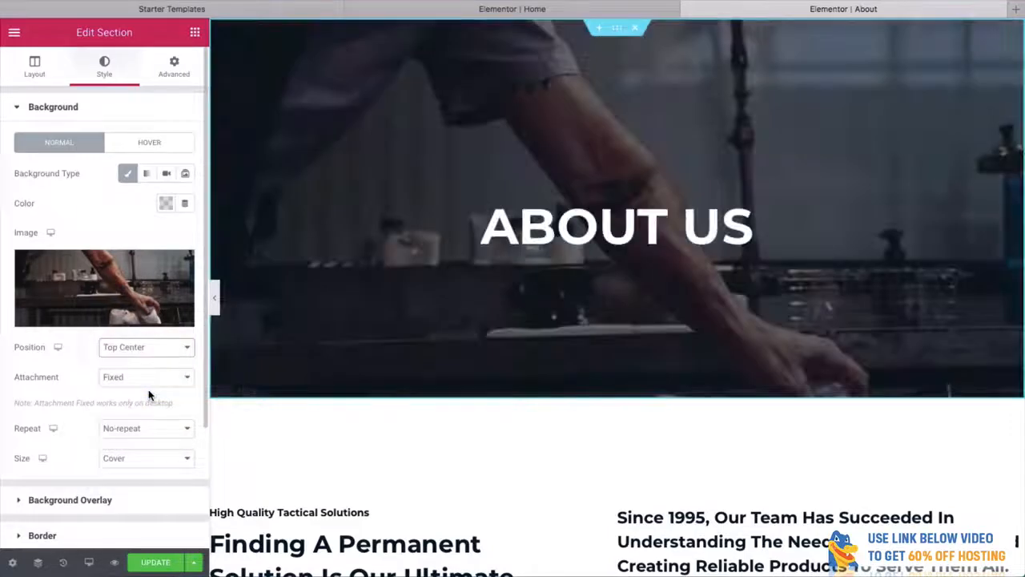
{"action": "mouse_move", "coordinate": [160, 291]}
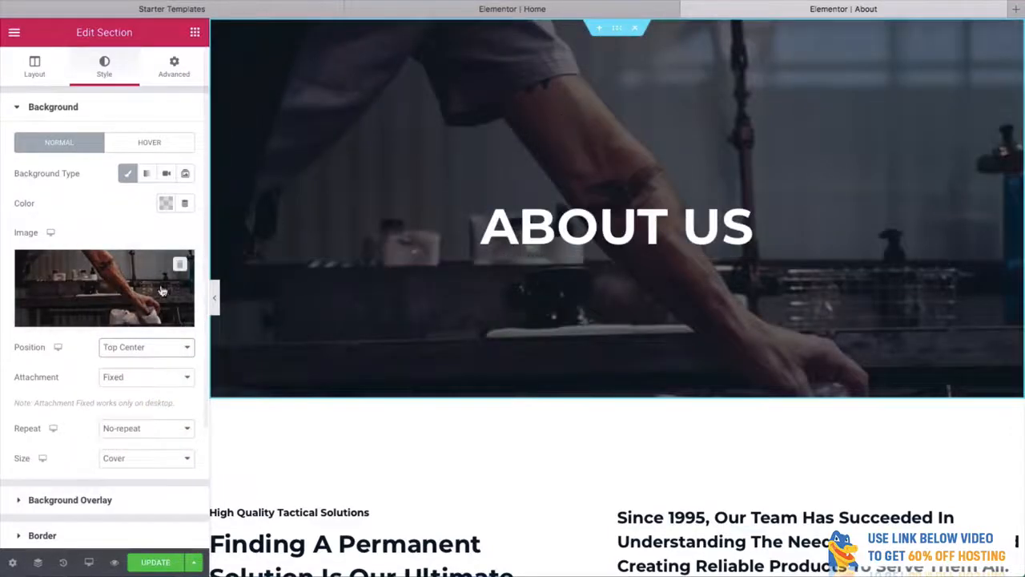
{"action": "left_click", "coordinate": [136, 346]}
{"action": "left_click", "coordinate": [133, 390]}
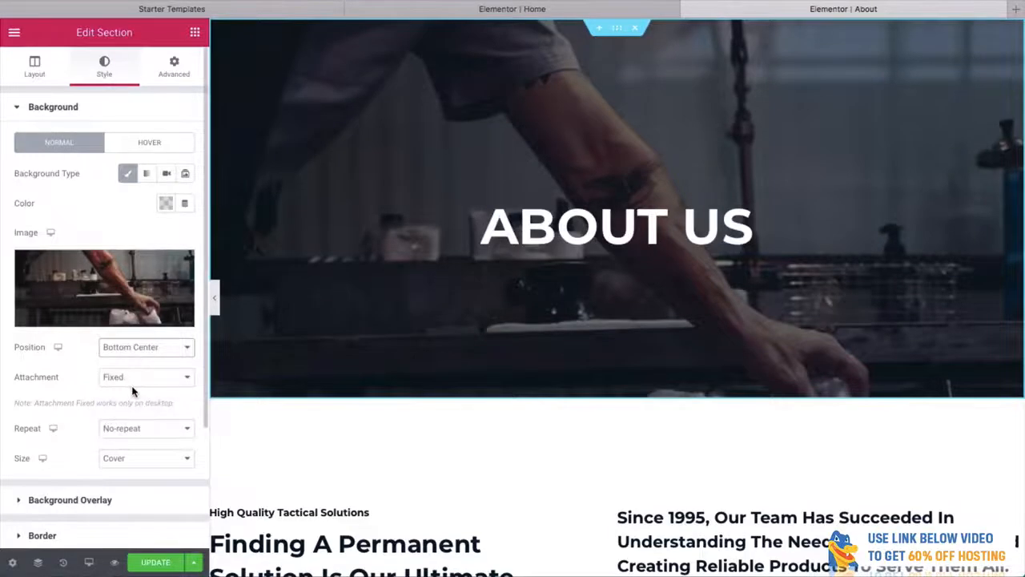
{"action": "left_click", "coordinate": [139, 353]}
{"action": "left_click", "coordinate": [140, 377]}
{"action": "left_click", "coordinate": [140, 347]}
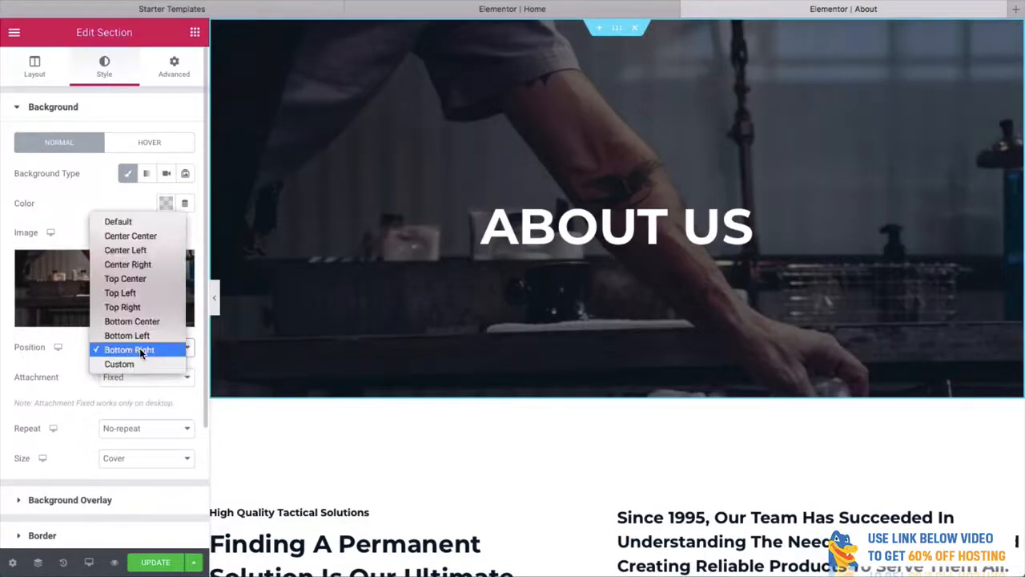
{"action": "left_click", "coordinate": [131, 236]}
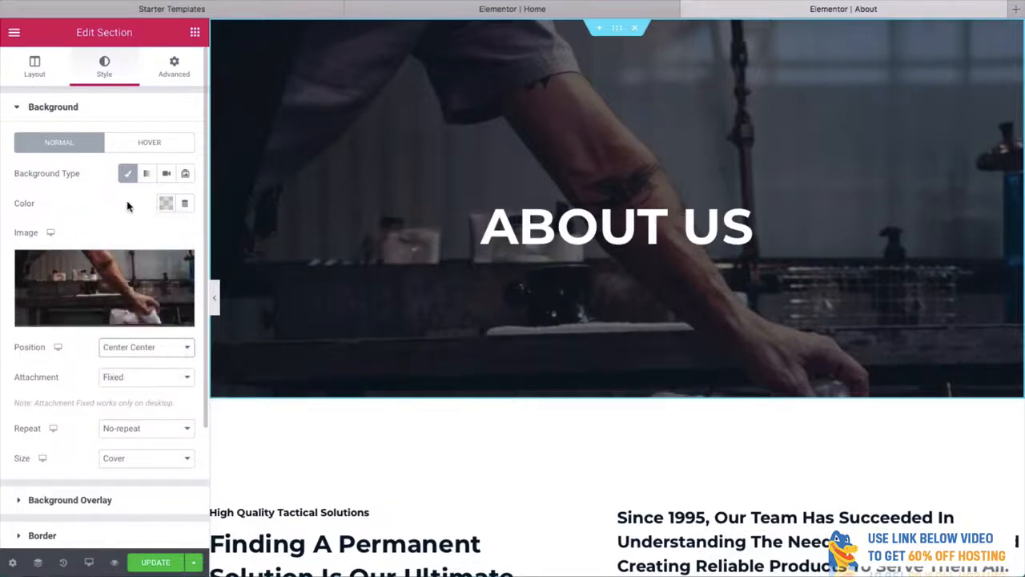
- Widen the section content width to 1118 and save the page
{"action": "left_click", "coordinate": [42, 81]}
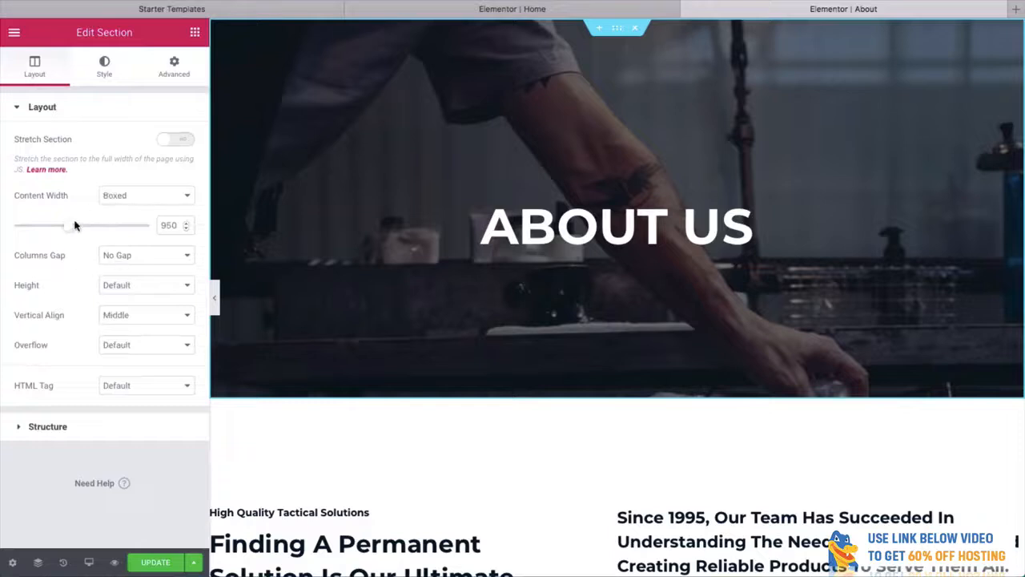
{"action": "mouse_move", "coordinate": [75, 226]}
{"action": "left_mouse_down"}
{"action": "mouse_move", "coordinate": [94, 230]}
{"action": "mouse_move", "coordinate": [76, 231]}
{"action": "left_mouse_up"}
{"action": "left_click", "coordinate": [105, 68]}
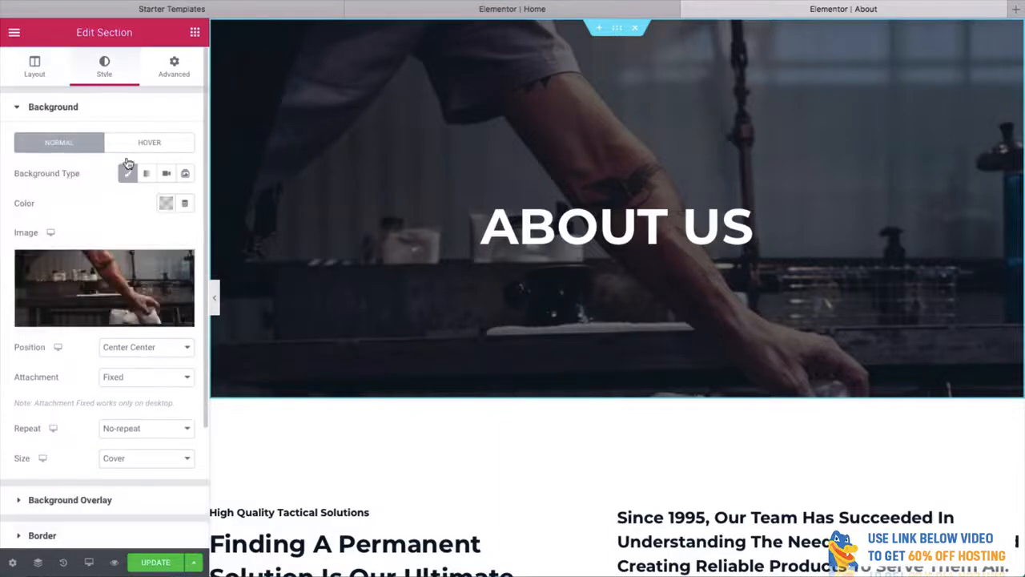
{"action": "scroll", "coordinate": [130, 199], "scroll_direction": "down", "scroll_amount": 1}
{"action": "scroll", "coordinate": [130, 200], "scroll_direction": "up", "scroll_amount": 1}
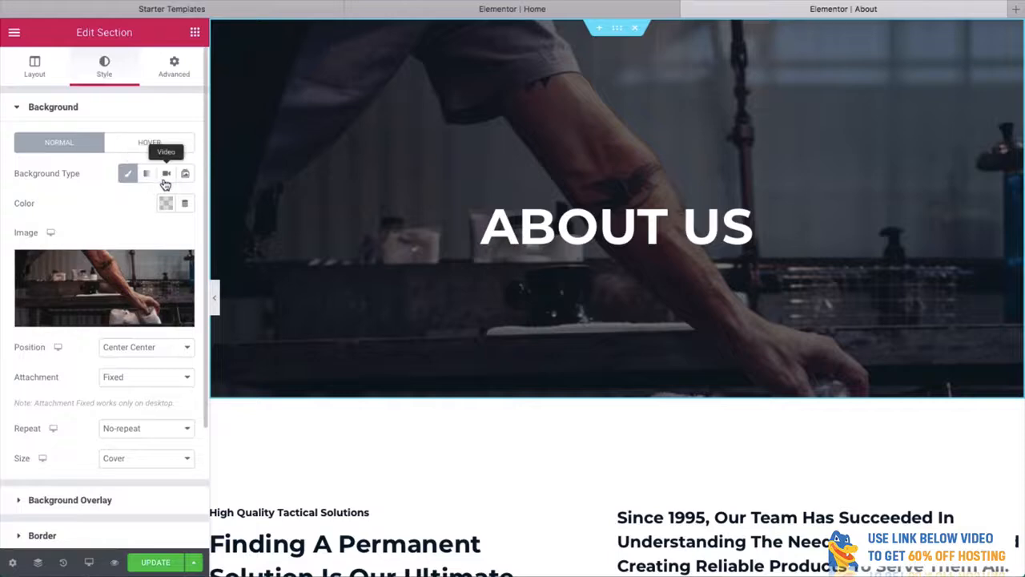
{"action": "scroll", "coordinate": [133, 240], "scroll_direction": "down", "scroll_amount": 3}
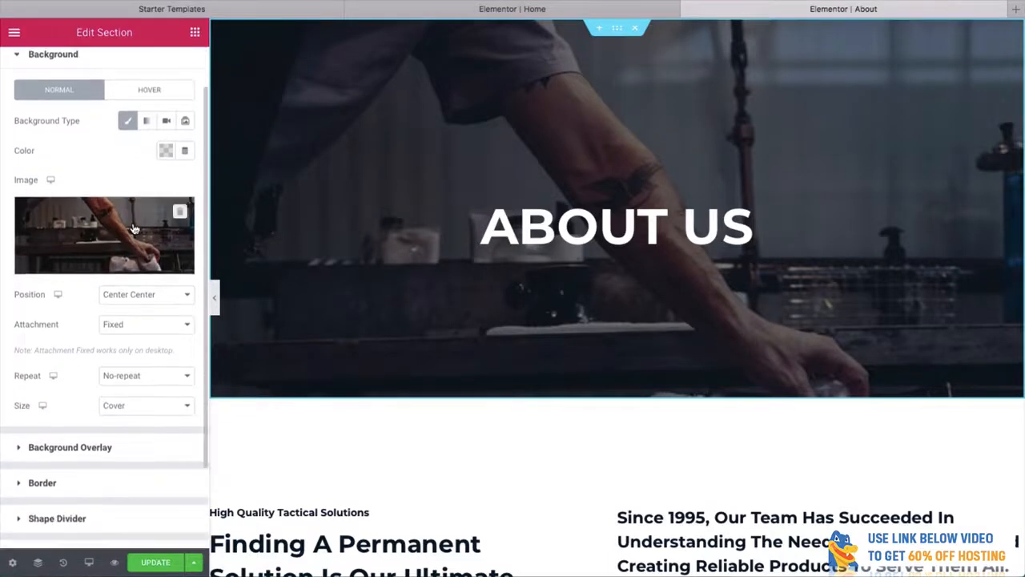
{"action": "scroll", "coordinate": [192, 289], "scroll_direction": "up", "scroll_amount": 3}
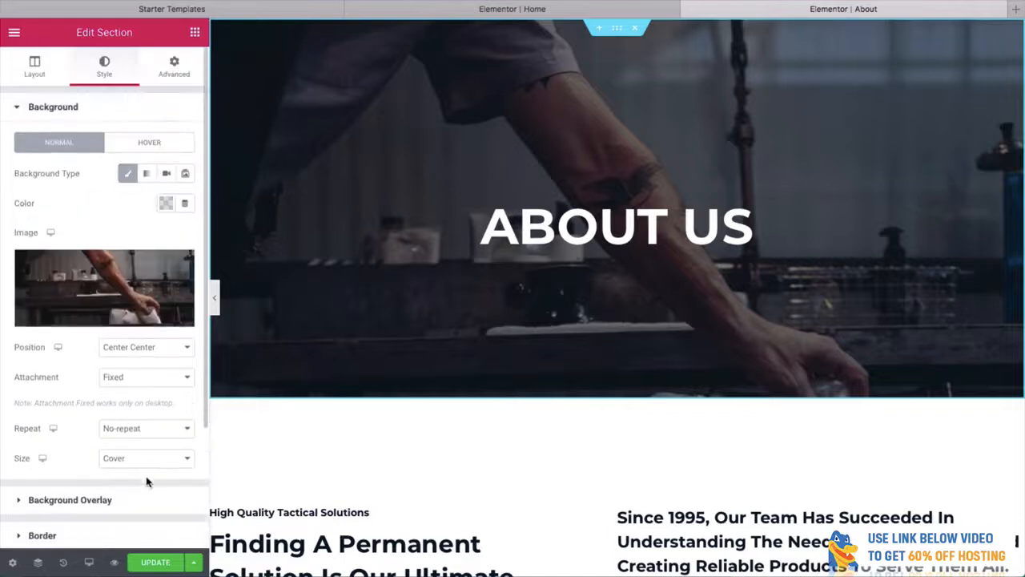
{"action": "left_click", "coordinate": [155, 562]}
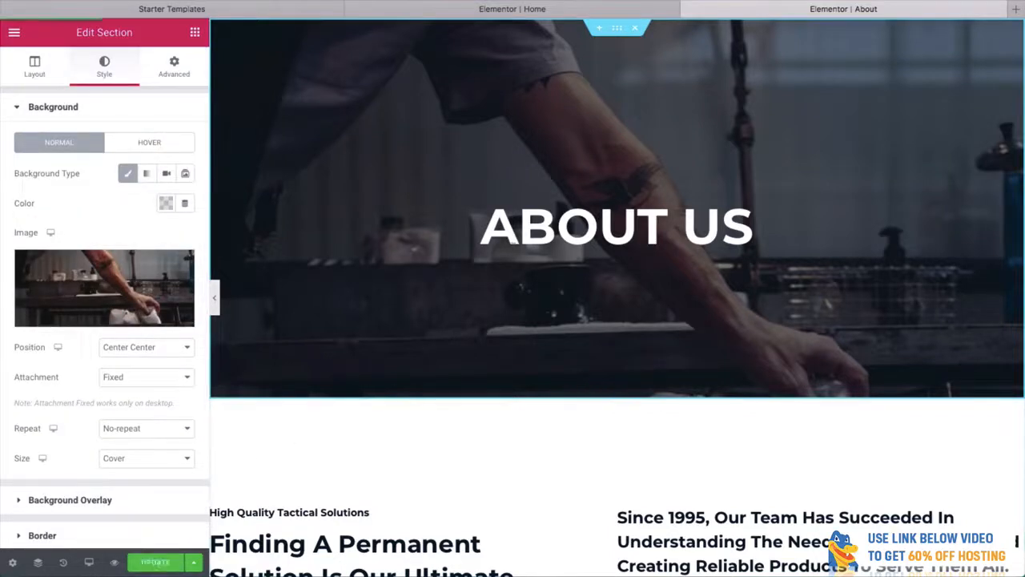
- Change the hero title from ABOUT US to OUR STORY
{"action": "left_click", "coordinate": [526, 228]}
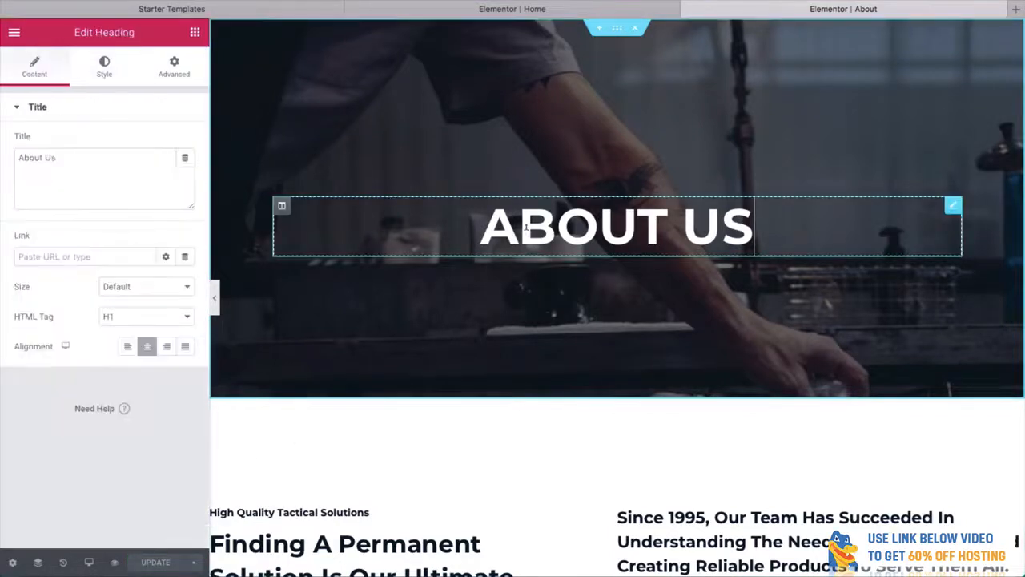
{"action": "key", "text": "ctrl+a"}
{"action": "type", "text": "OUR STORY"}
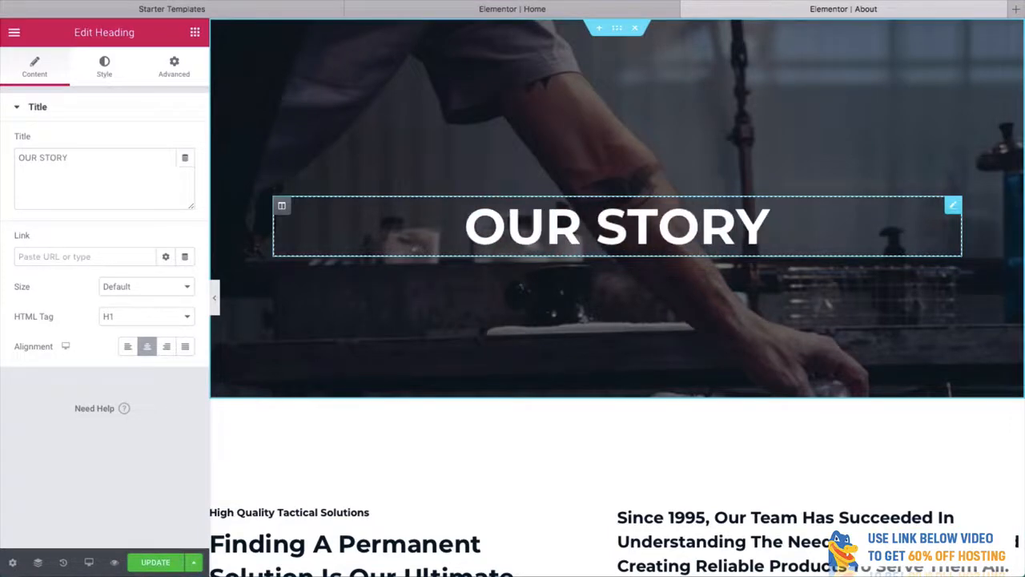
{"action": "scroll", "coordinate": [362, 308], "scroll_direction": "down", "scroll_amount": 5}
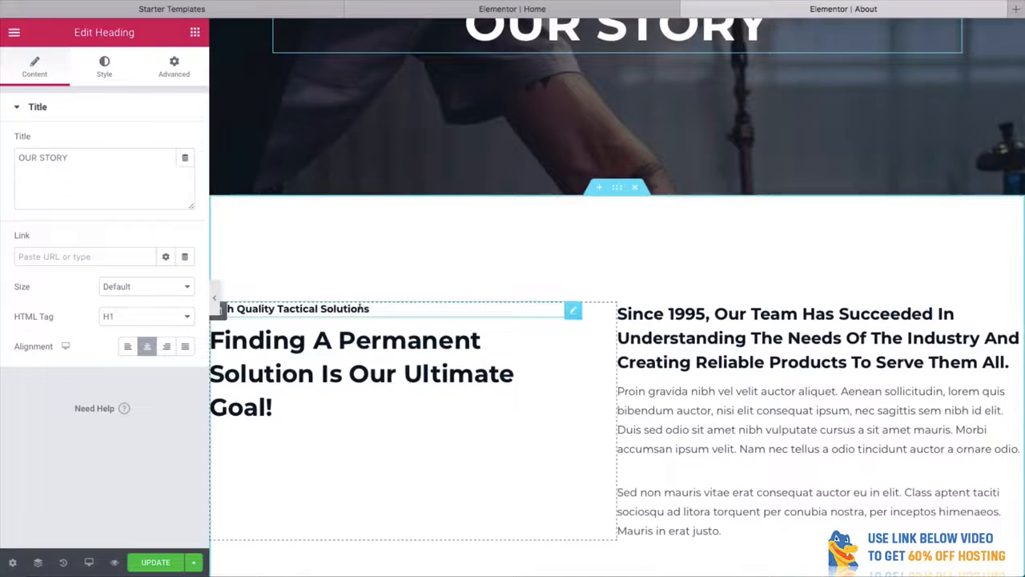
- Retype the intro subheading as We've been around and the main heading as Since 1989, set to H1
{"action": "left_click", "coordinate": [359, 308]}
{"action": "key", "text": "super+a"}
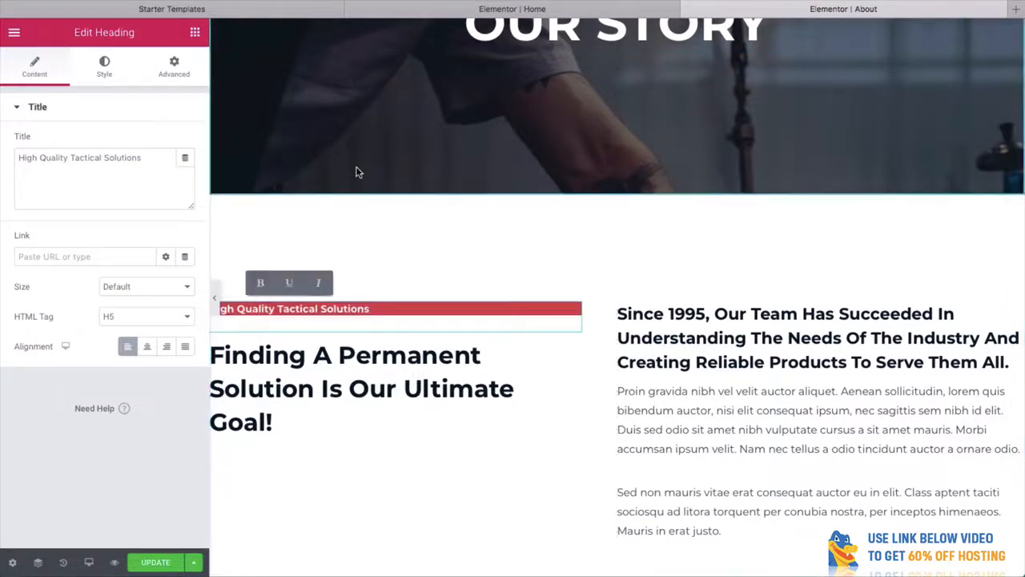
{"action": "type", "text": "We've been around"}
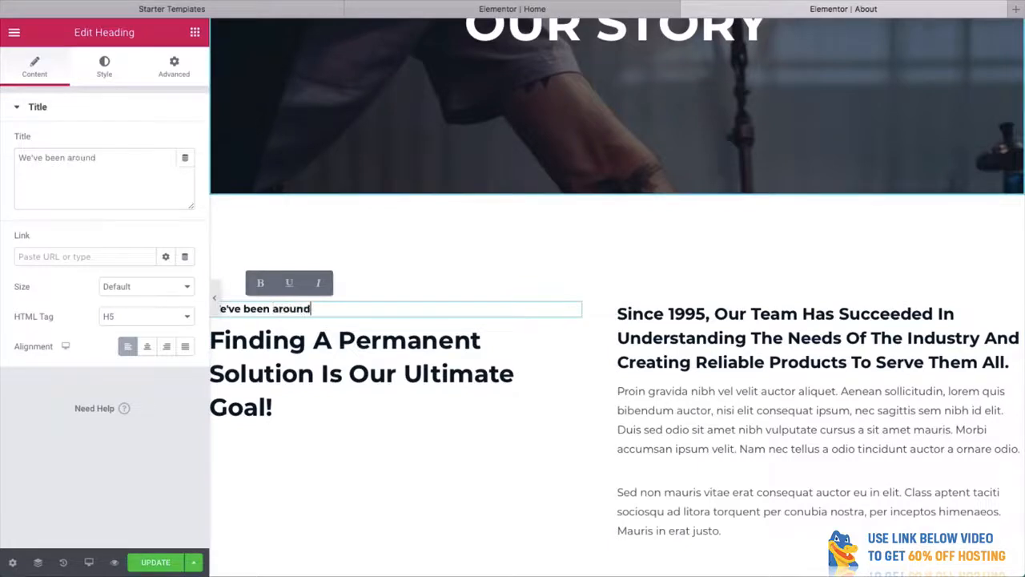
{"action": "left_click", "coordinate": [360, 352]}
{"action": "key", "text": "super+a"}
{"action": "type", "text": "a"}
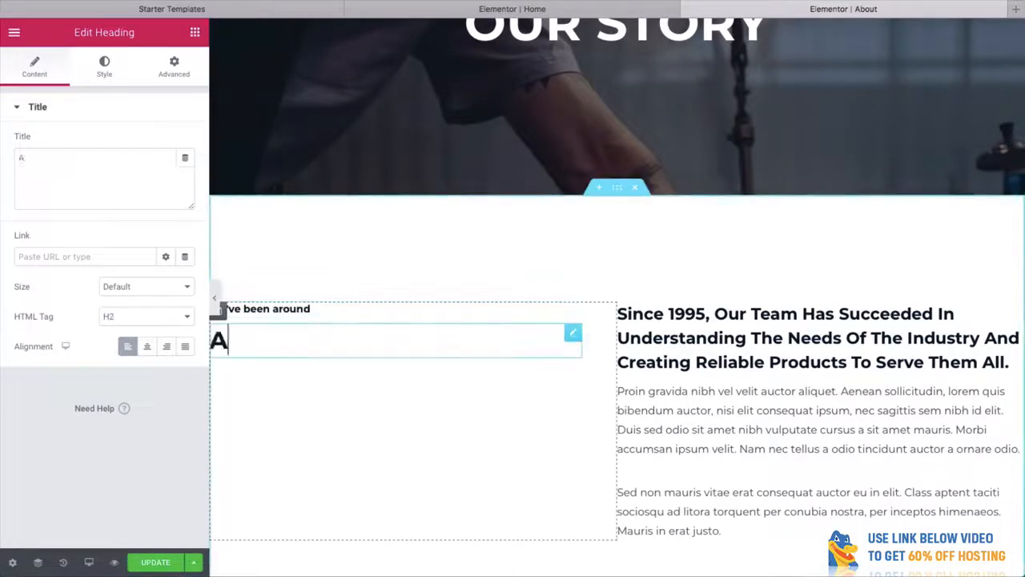
{"action": "key", "text": "BackSpace"}
{"action": "type", "text": "Since 1989"}
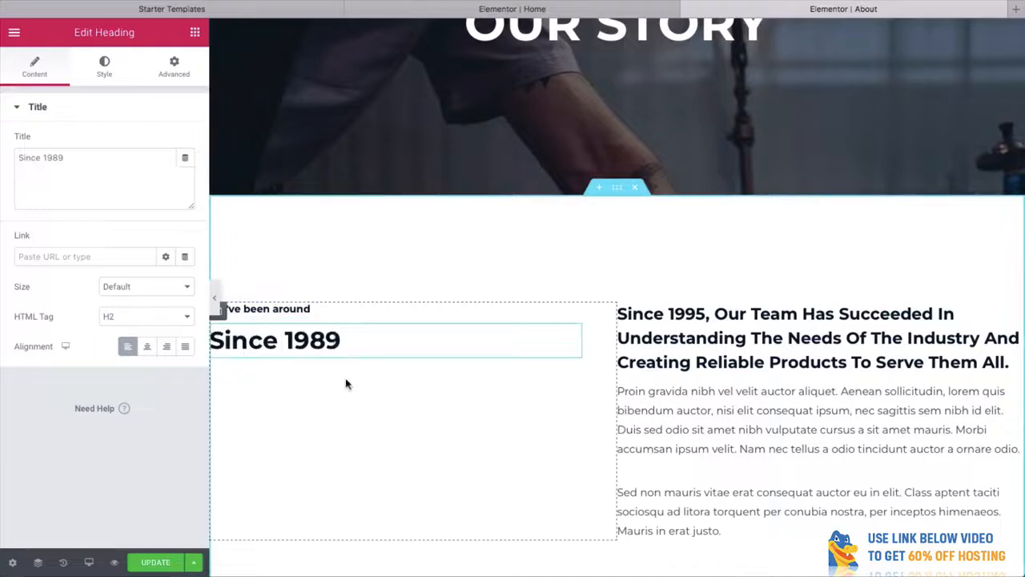
{"action": "key", "text": "super+a"}
{"action": "left_click", "coordinate": [174, 311]}
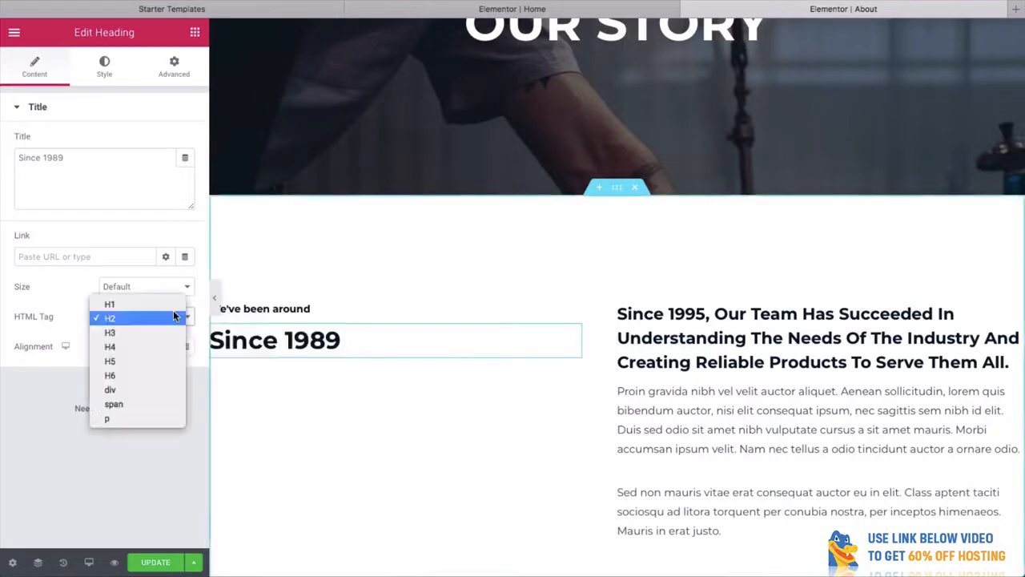
{"action": "left_click", "coordinate": [162, 304]}
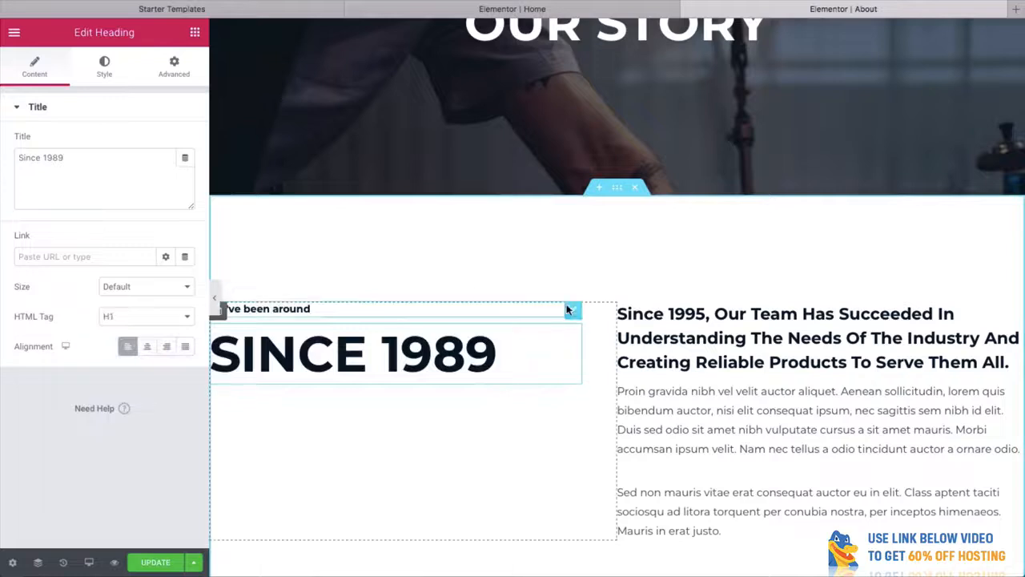
- Change the year in the right-hand intro heading from 1995 to 1989
{"action": "left_click", "coordinate": [651, 328]}
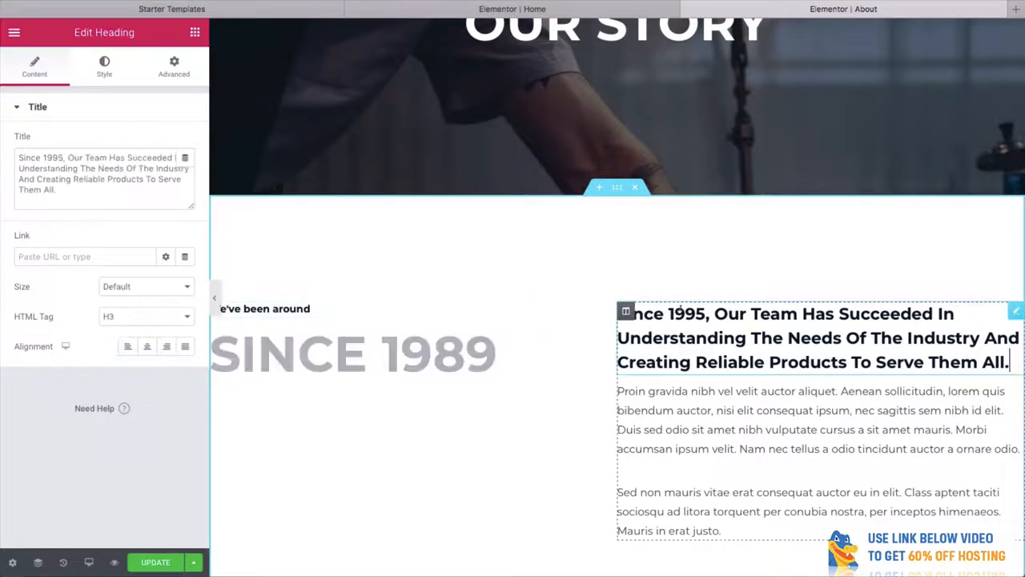
{"action": "double_click", "coordinate": [687, 313]}
{"action": "type", "text": "1989"}
{"action": "left_click", "coordinate": [783, 219]}
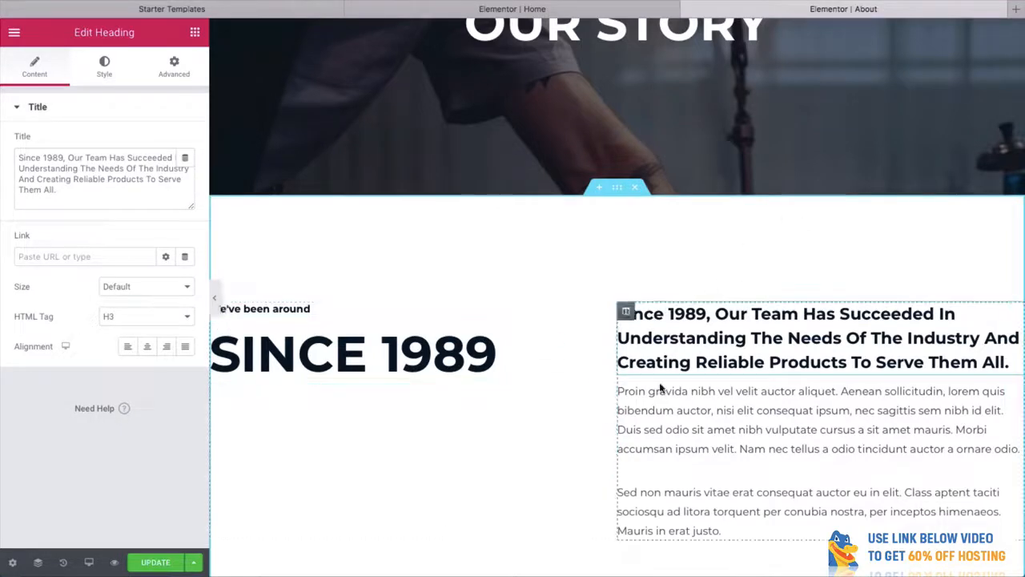
- Toggle bold and underline on the right-hand heading, then remove both, leaving it unformatted
{"action": "triple_click", "coordinate": [691, 362]}
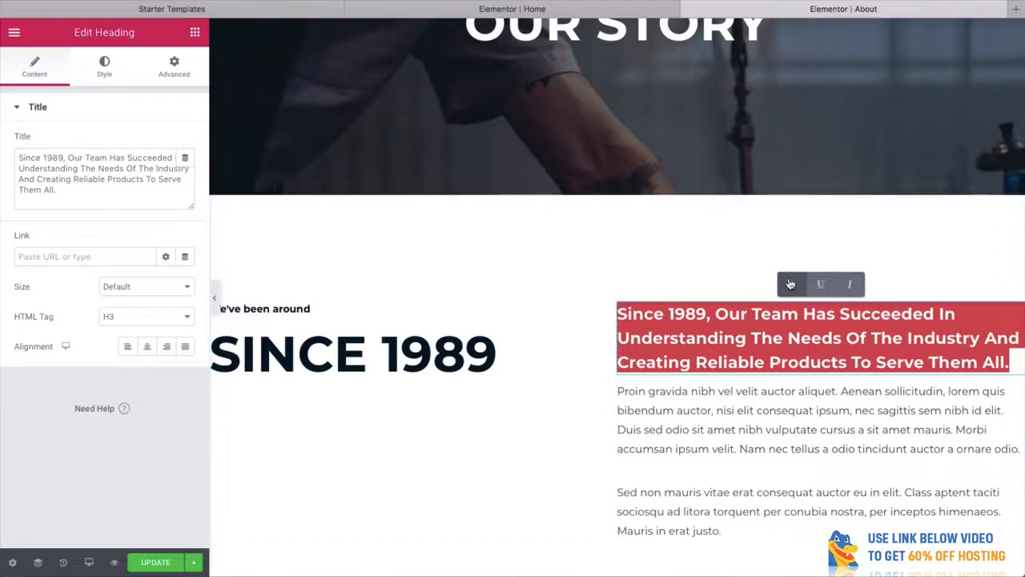
{"action": "left_click", "coordinate": [790, 283]}
{"action": "left_click", "coordinate": [820, 290]}
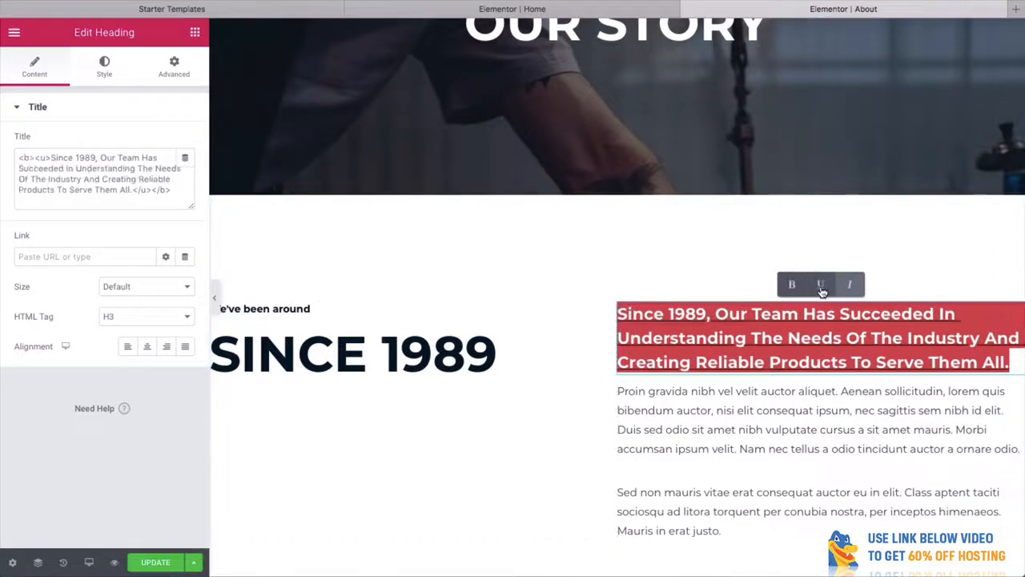
{"action": "left_click", "coordinate": [822, 292]}
{"action": "left_click", "coordinate": [794, 283]}
{"action": "left_click", "coordinate": [688, 275]}
{"action": "scroll", "coordinate": [690, 275], "scroll_direction": "down", "scroll_amount": 2}
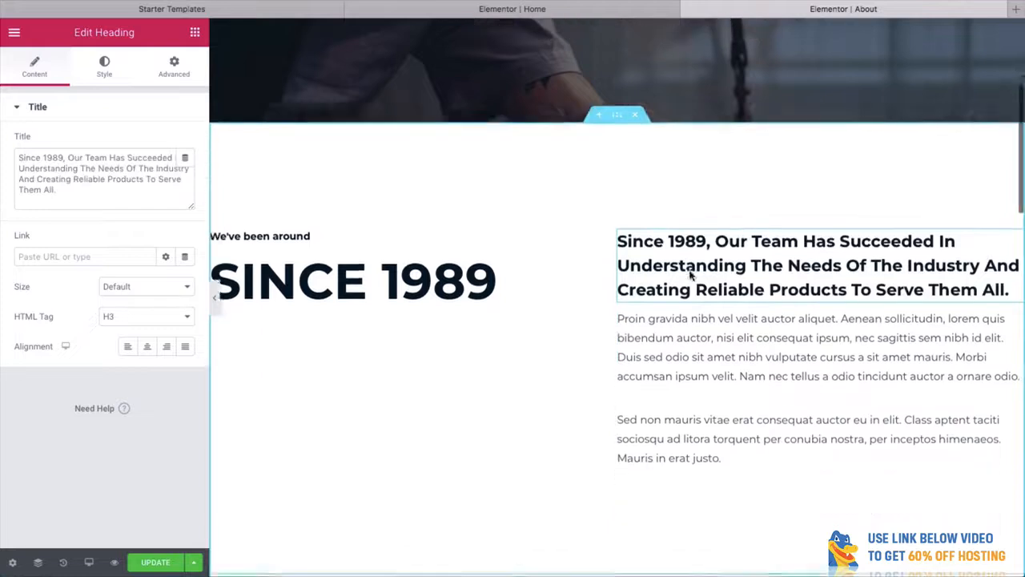
{"action": "scroll", "coordinate": [690, 275], "scroll_direction": "down", "scroll_amount": 3}
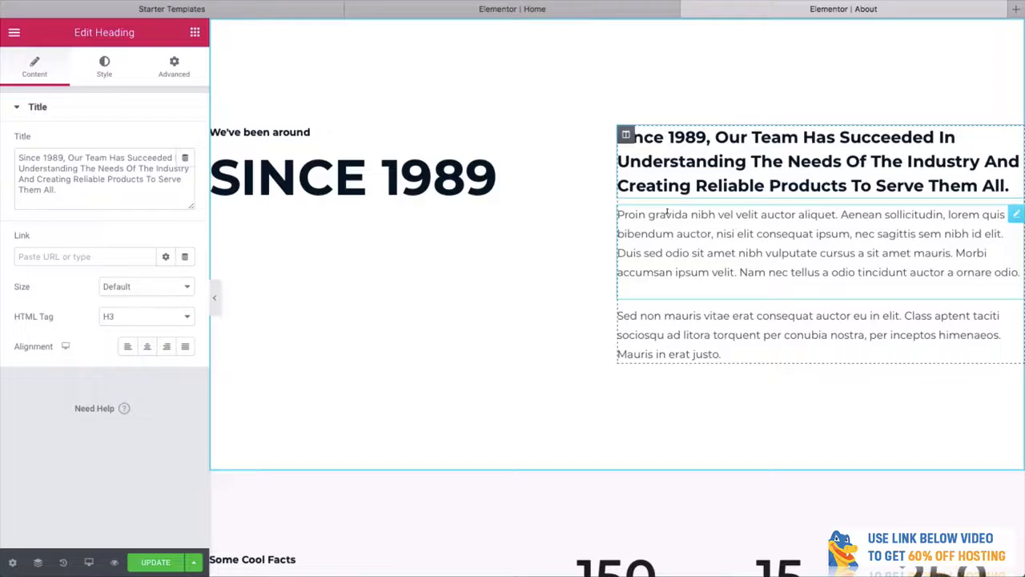
{"action": "scroll", "coordinate": [565, 200], "scroll_direction": "up", "scroll_amount": 4}
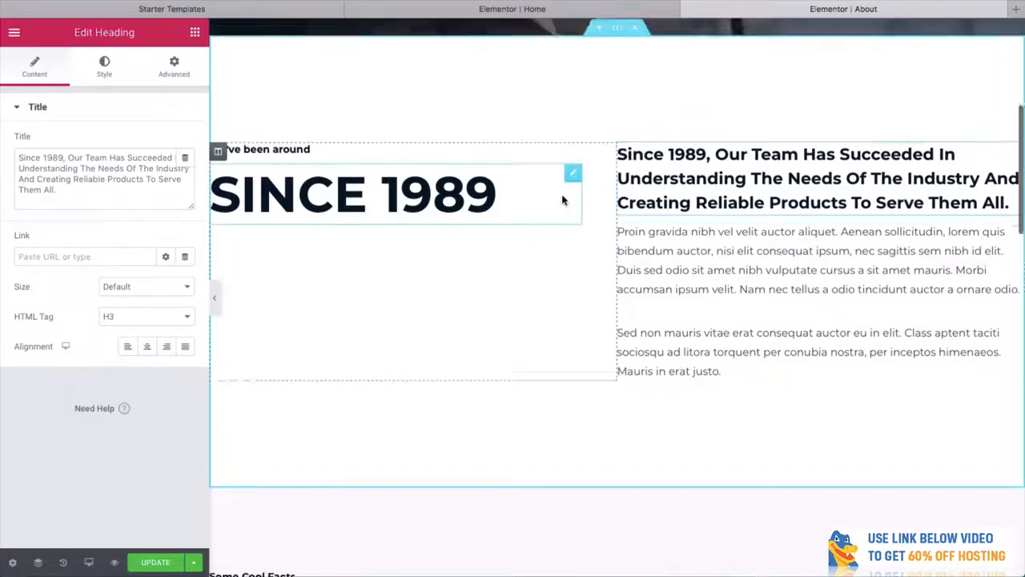
{"action": "scroll", "coordinate": [563, 200], "scroll_direction": "up", "scroll_amount": 2}
{"action": "scroll", "coordinate": [549, 337], "scroll_direction": "down", "scroll_amount": 1}
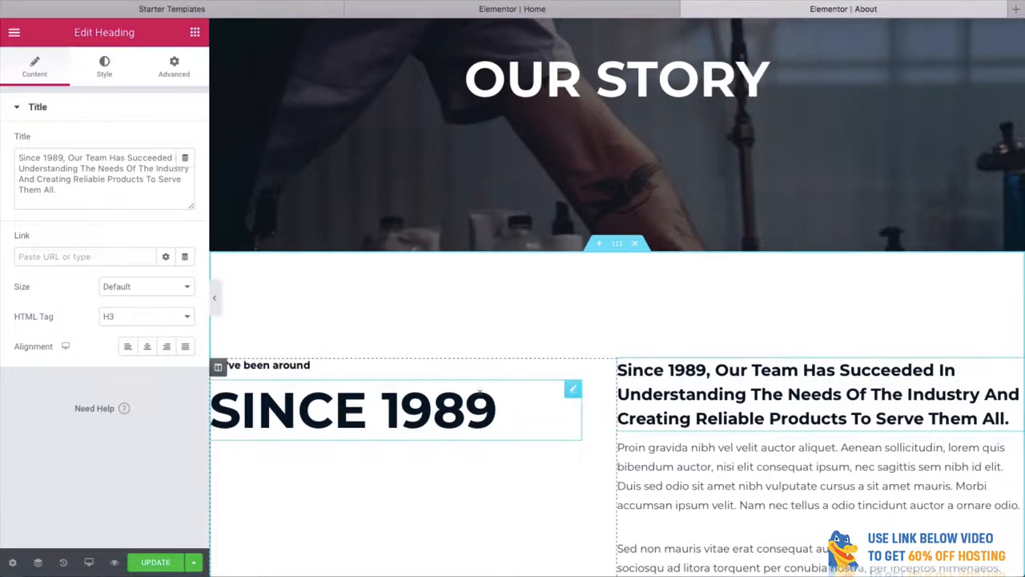
{"action": "scroll", "coordinate": [480, 391], "scroll_direction": "down", "scroll_amount": 7}
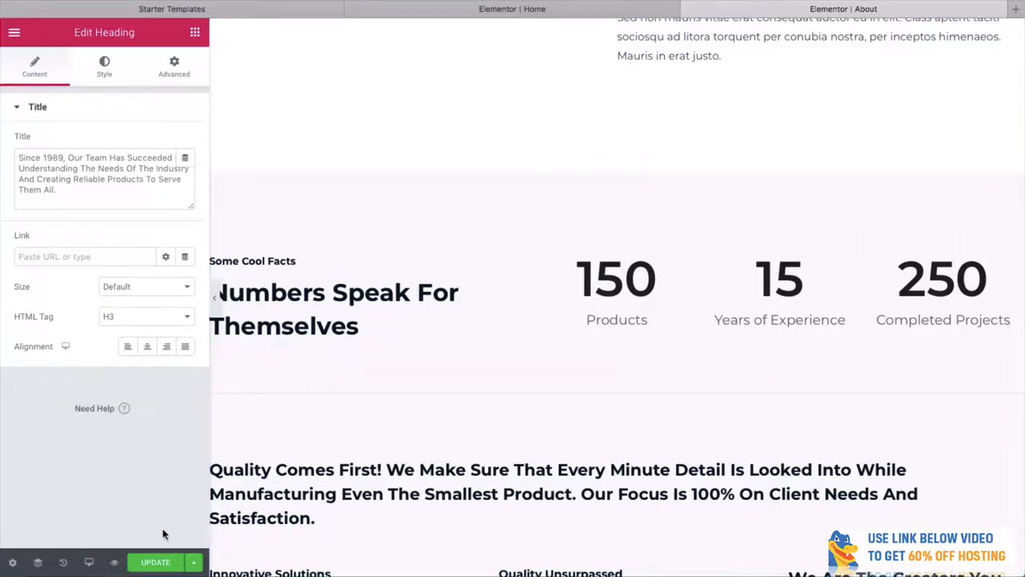
- Save the About page and open the site in a new browser tab
{"action": "left_click", "coordinate": [150, 563]}
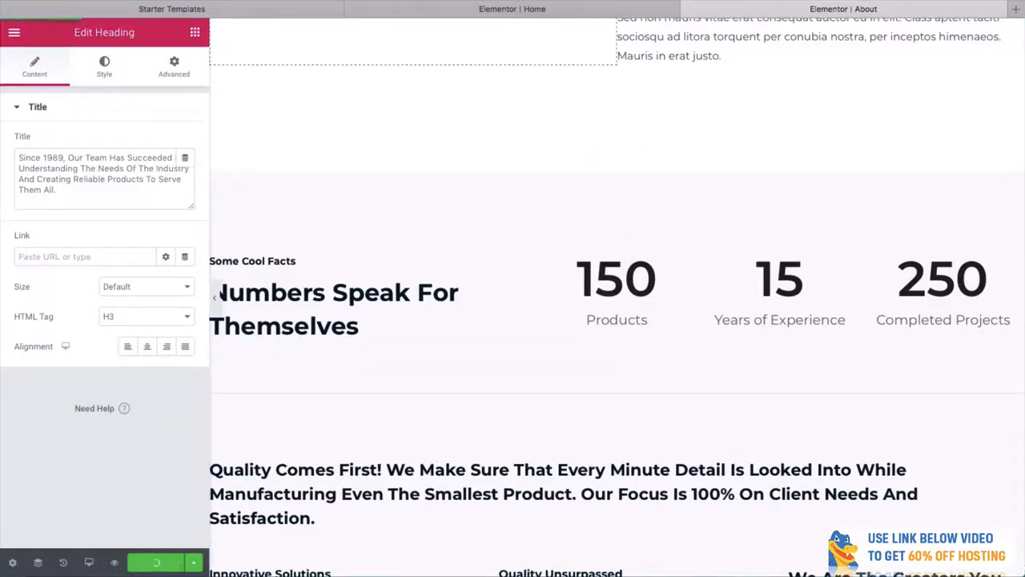
{"action": "left_click", "coordinate": [515, 1]}
{"action": "type", "text": "chri"}
{"action": "key", "text": "super+Return"}
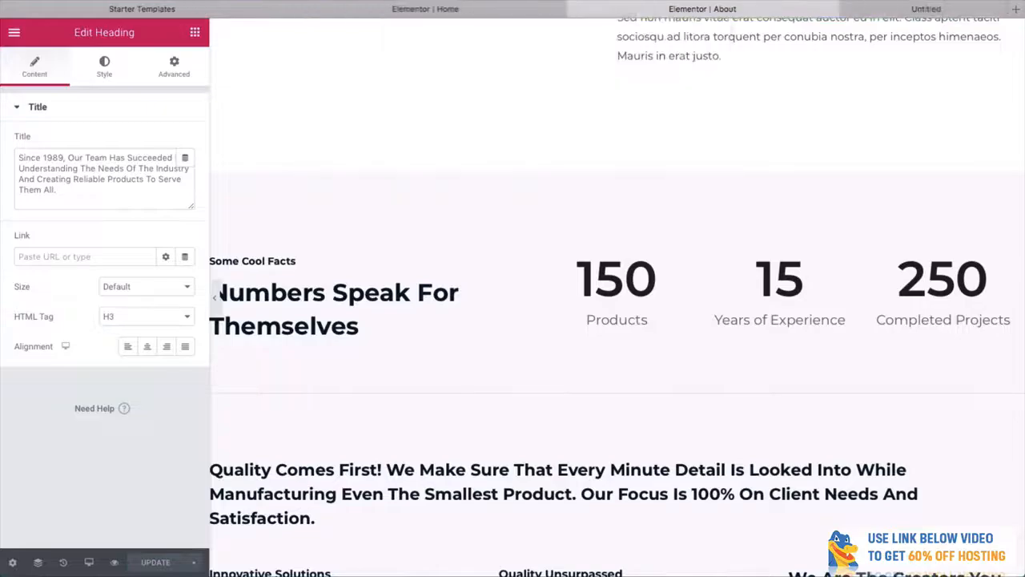
{"action": "left_click", "coordinate": [857, 6]}
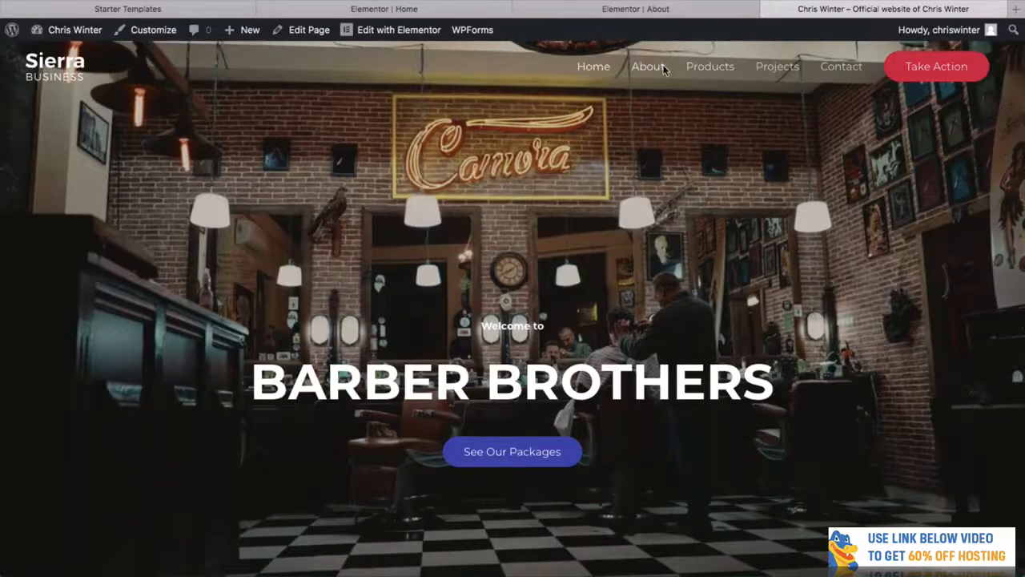
- Open the live About page and reload it to check the OUR STORY hero
{"action": "left_click", "coordinate": [662, 66]}
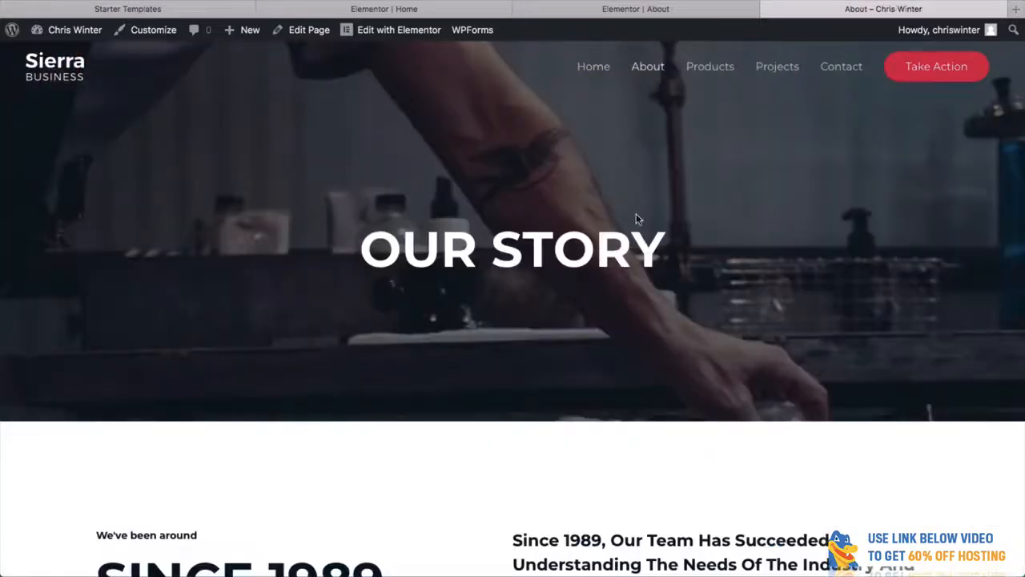
{"action": "scroll", "coordinate": [426, 510], "scroll_direction": "down", "scroll_amount": 10}
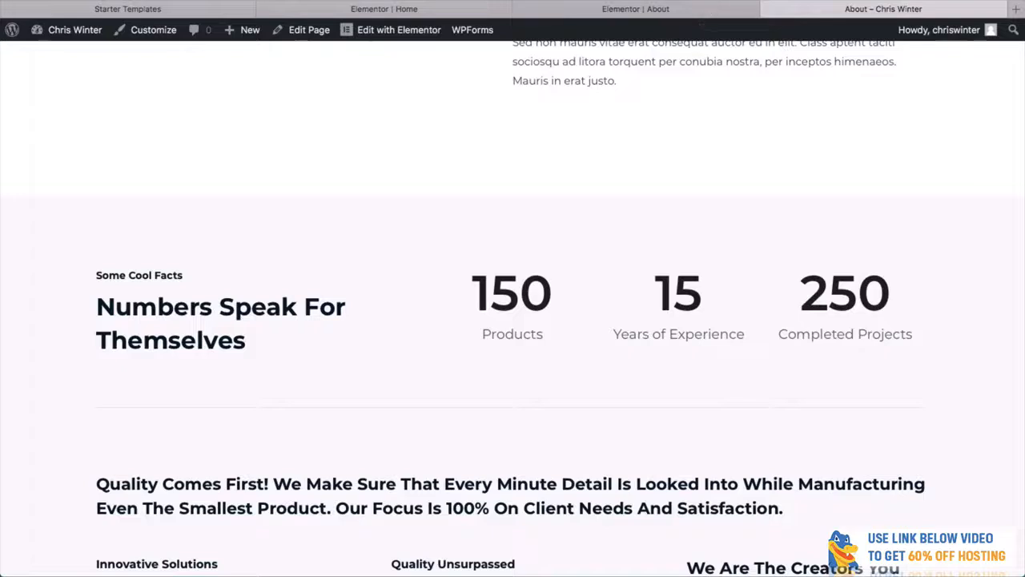
{"action": "key", "text": "super+r"}
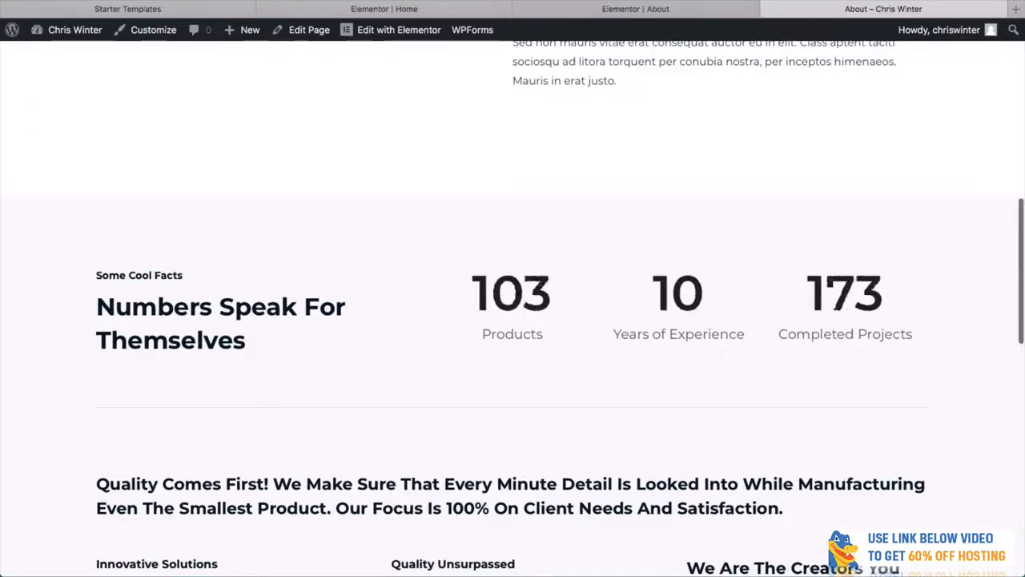
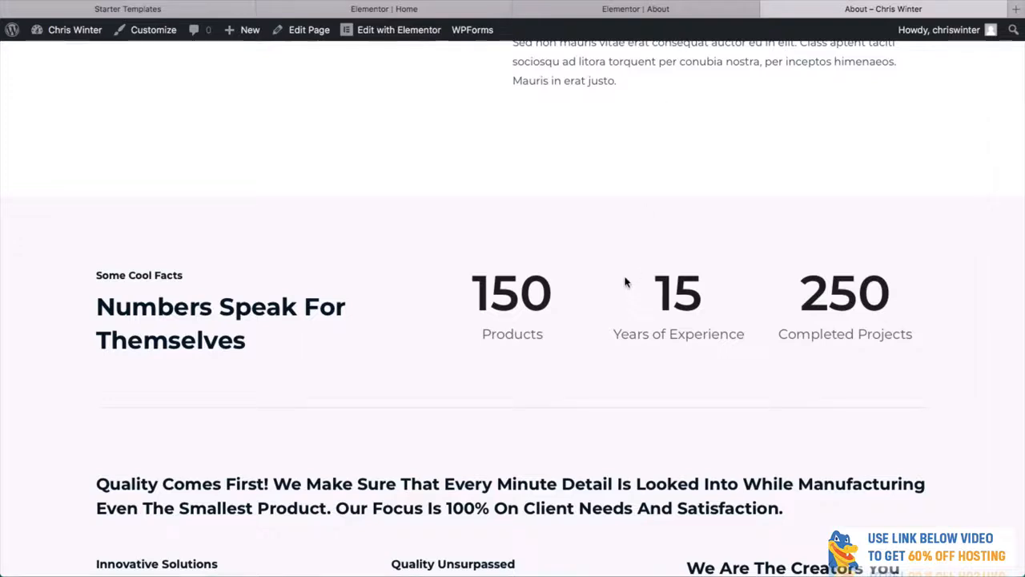
- Switch back to the 'Elementor | About' editor tab showing the stats counters
{"action": "left_click", "coordinate": [547, 9]}
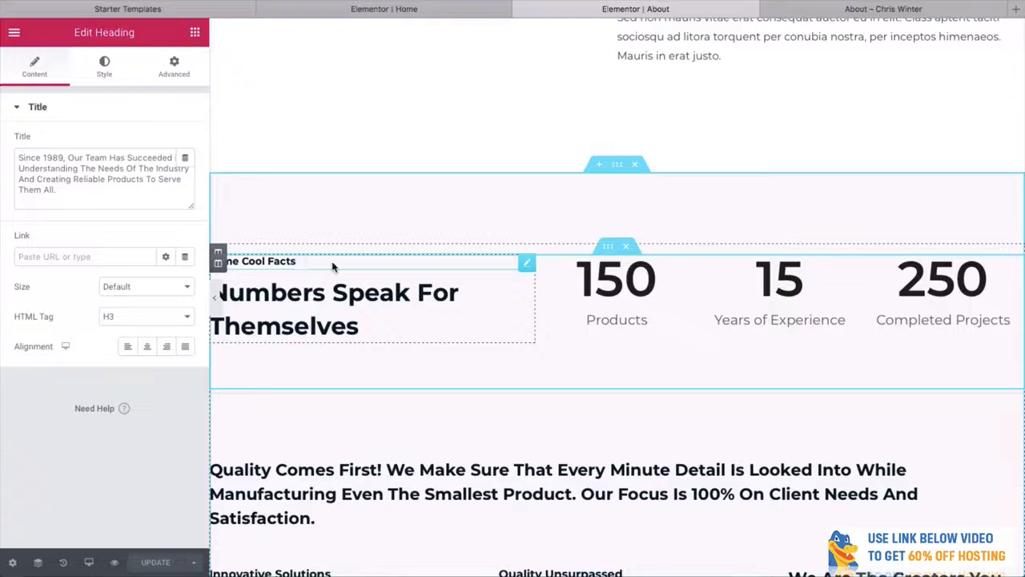
- Set the 150 Products counter's ending number to 1,200, update, and check it on the live page
{"action": "left_click", "coordinate": [593, 270]}
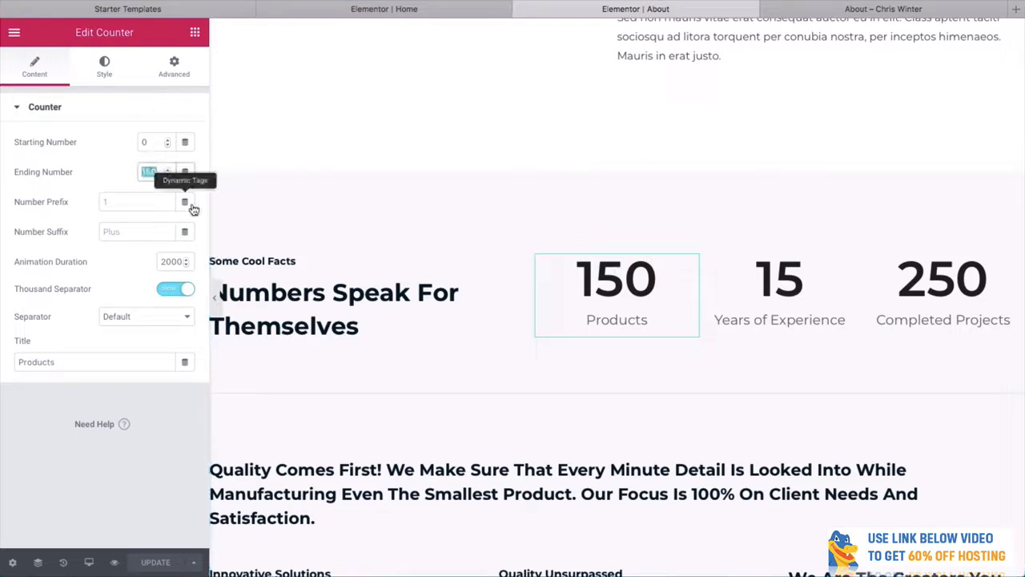
{"action": "double_click", "coordinate": [144, 170]}
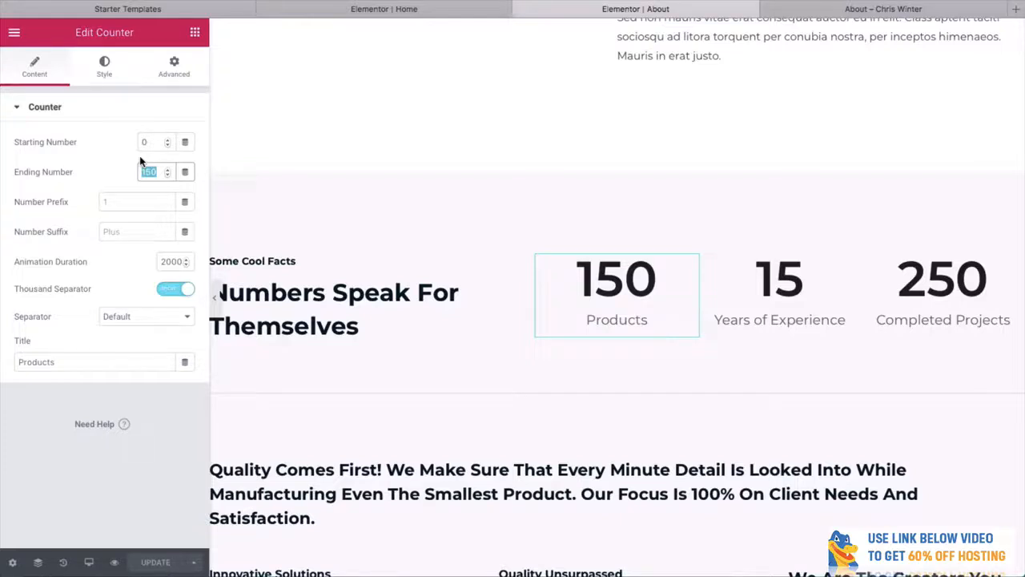
{"action": "type", "text": "1,2"}
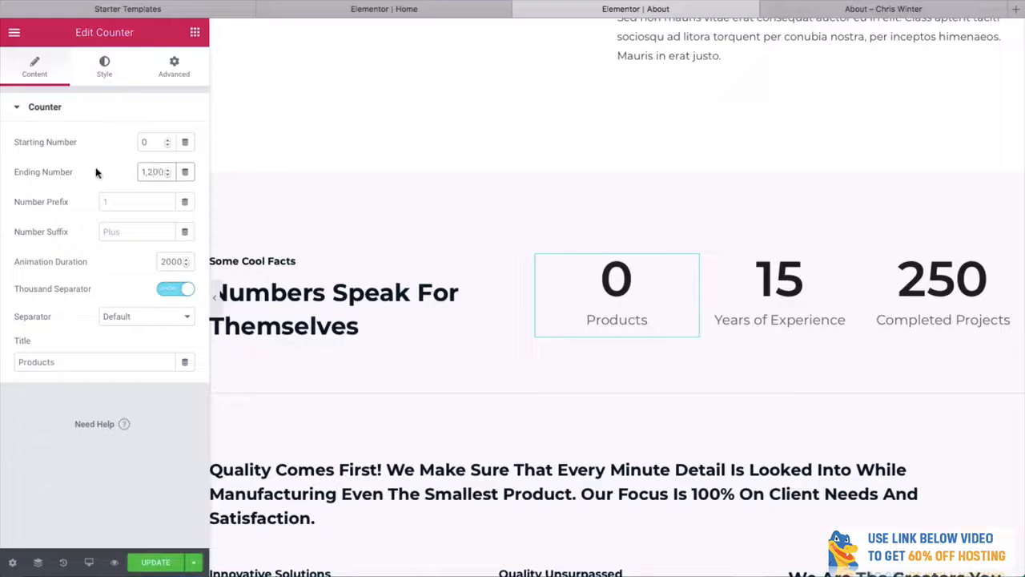
{"action": "left_click", "coordinate": [157, 560]}
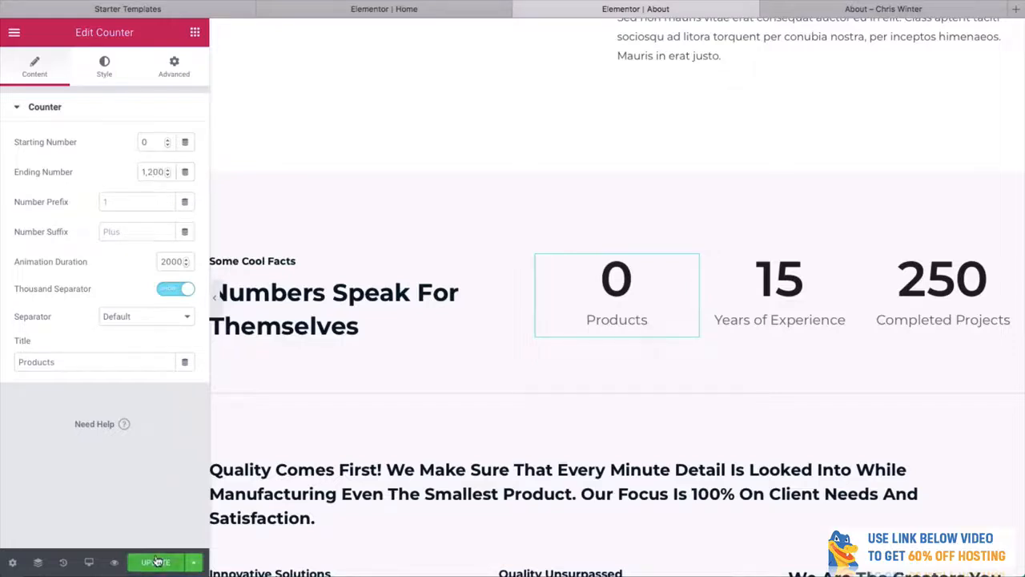
{"action": "left_click", "coordinate": [835, 11]}
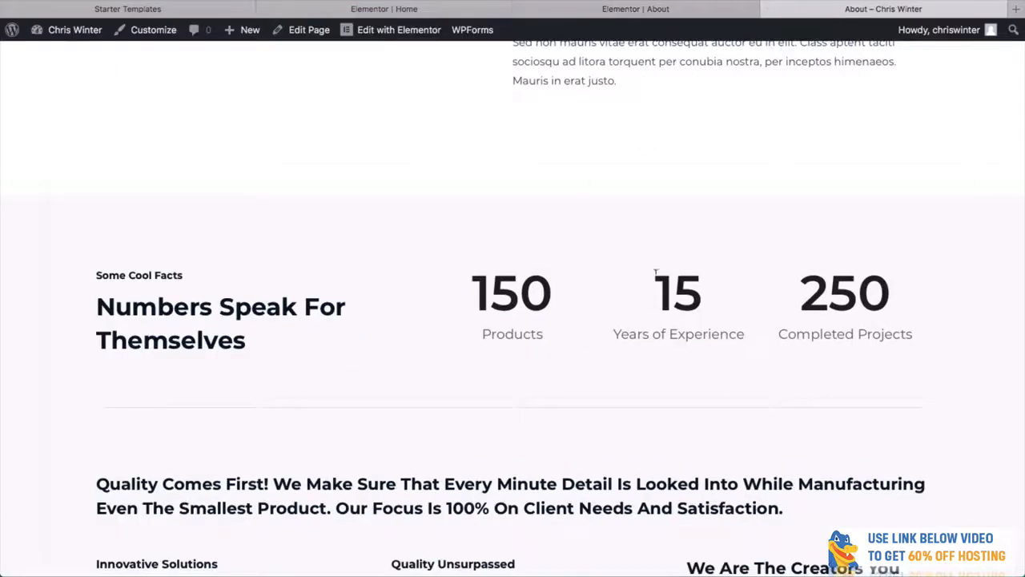
{"action": "key", "text": "super+r"}
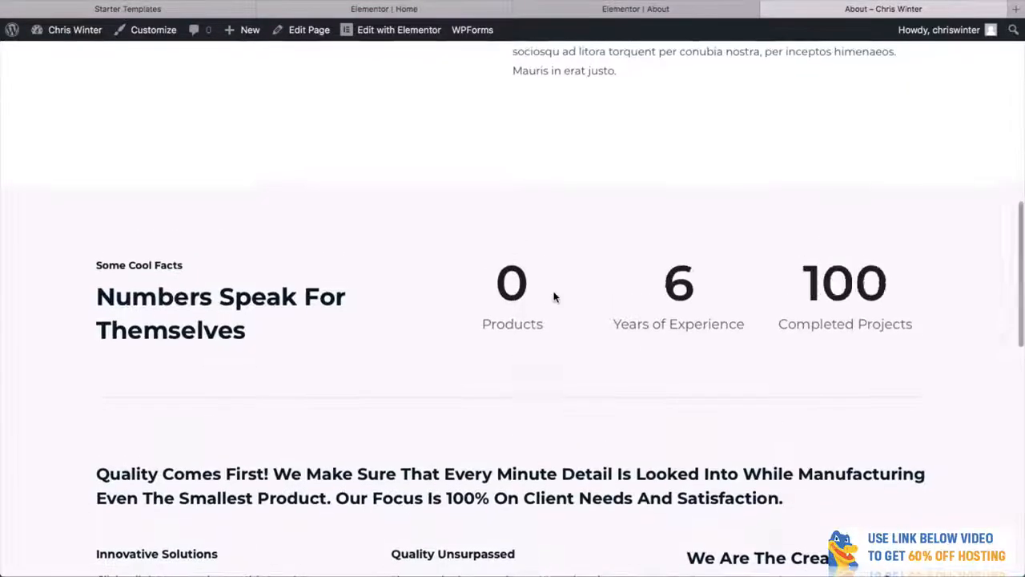
{"action": "left_click", "coordinate": [662, 9]}
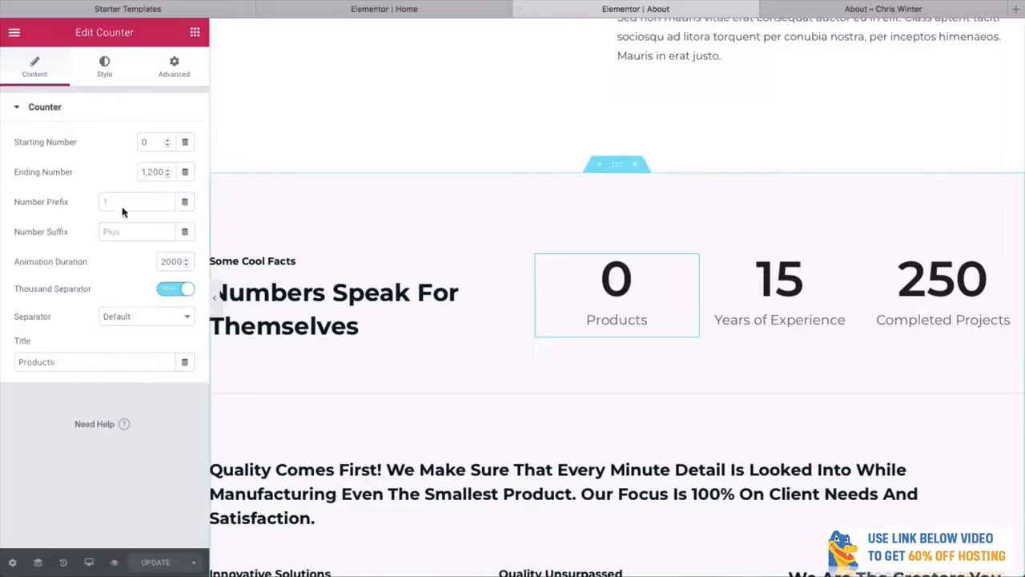
- Change the Products counter's ending number from 1,200 to 90
{"action": "double_click", "coordinate": [141, 172]}
{"action": "type", "text": "100"}
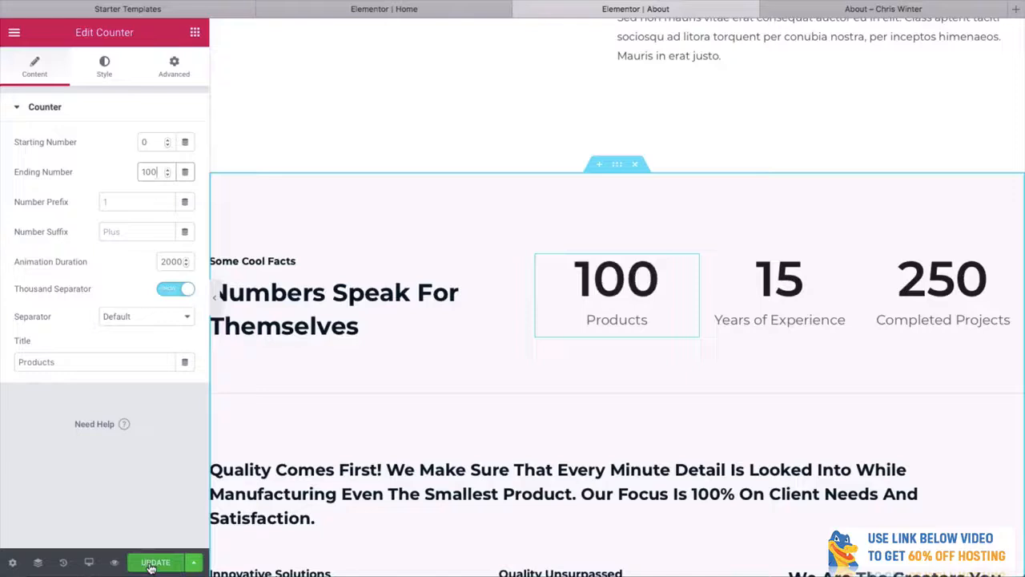
{"action": "key", "text": "BackSpace"}
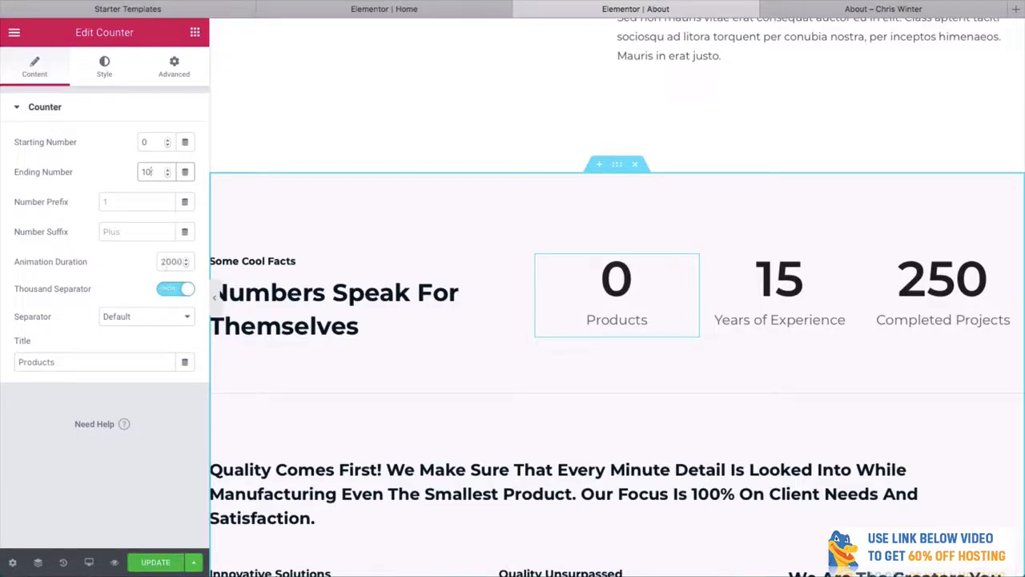
{"action": "type", "text": "90"}
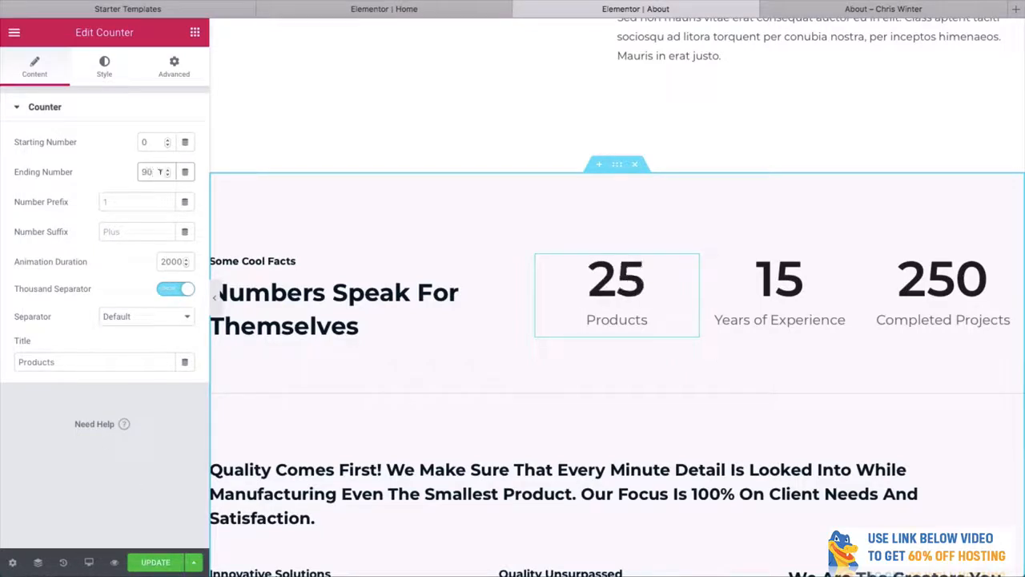
{"action": "left_click", "coordinate": [312, 301]}
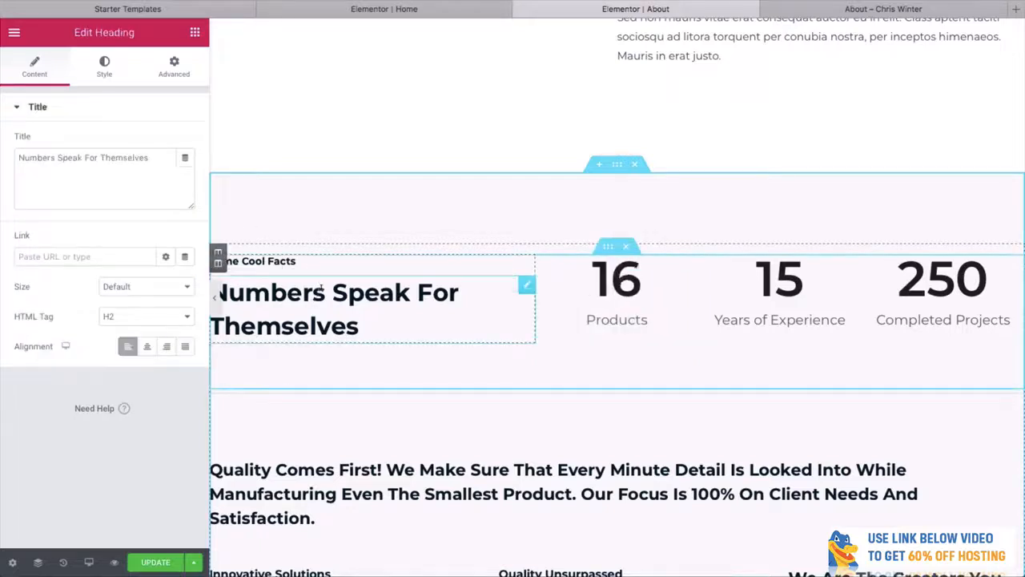
- Retitle the first counter 'Haircuts'
{"action": "triple_click", "coordinate": [318, 293]}
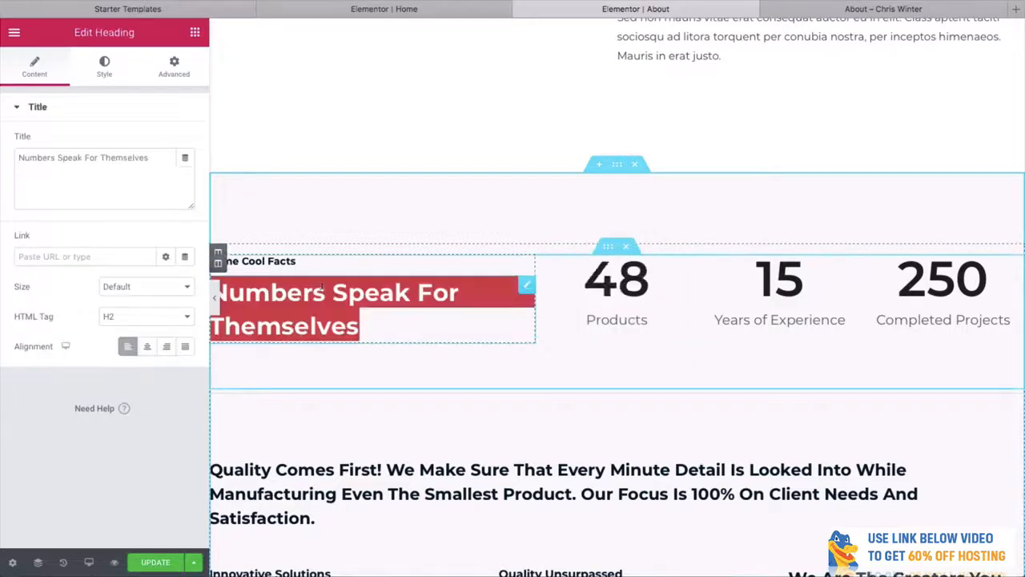
{"action": "left_click", "coordinate": [256, 277]}
{"action": "left_click", "coordinate": [613, 320]}
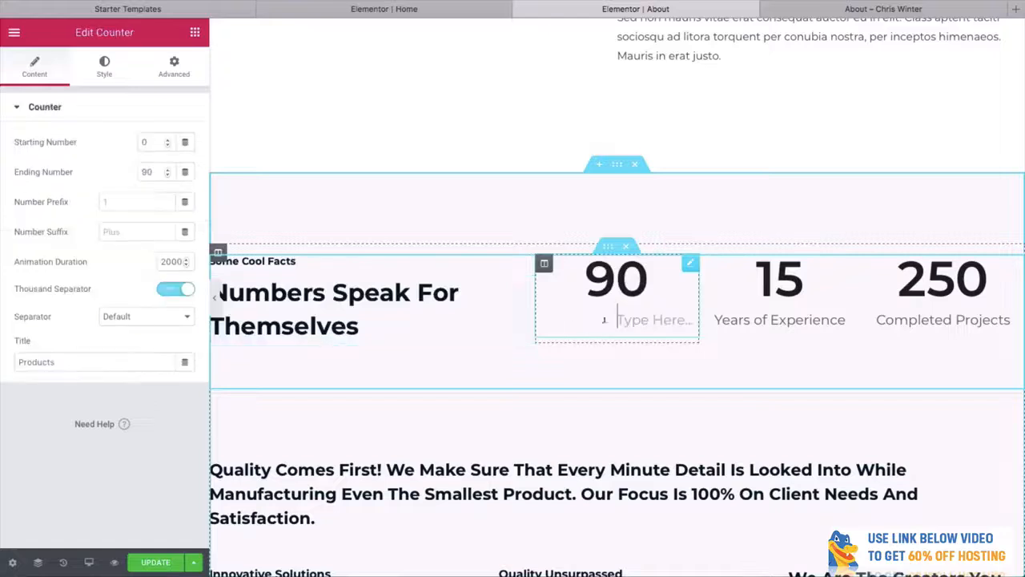
{"action": "type", "text": "Haircuts"}
- Set the second counter's ending number to 60 and title it 'Beard Trimmings'
{"action": "left_click", "coordinate": [753, 280]}
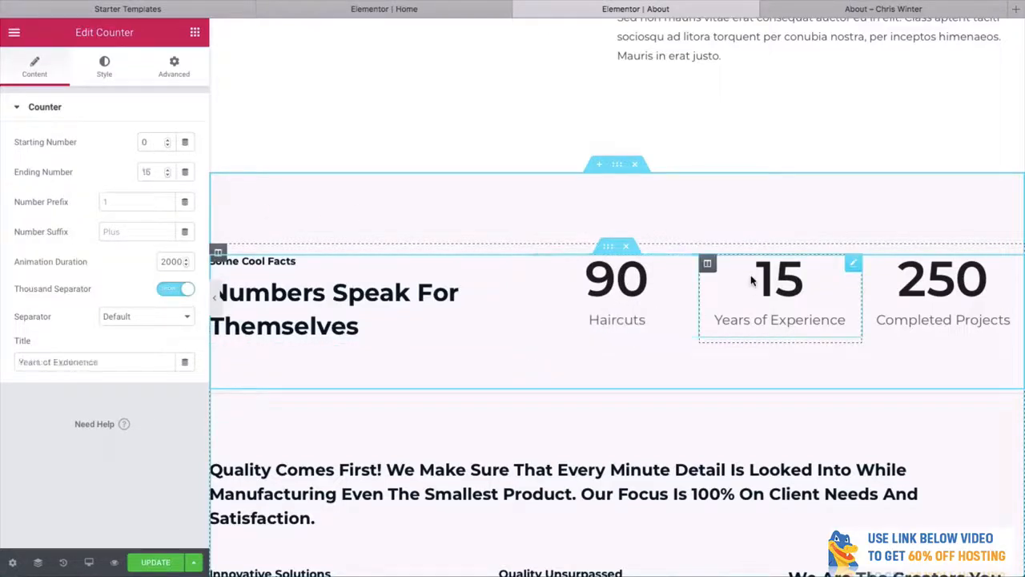
{"action": "left_click", "coordinate": [150, 168]}
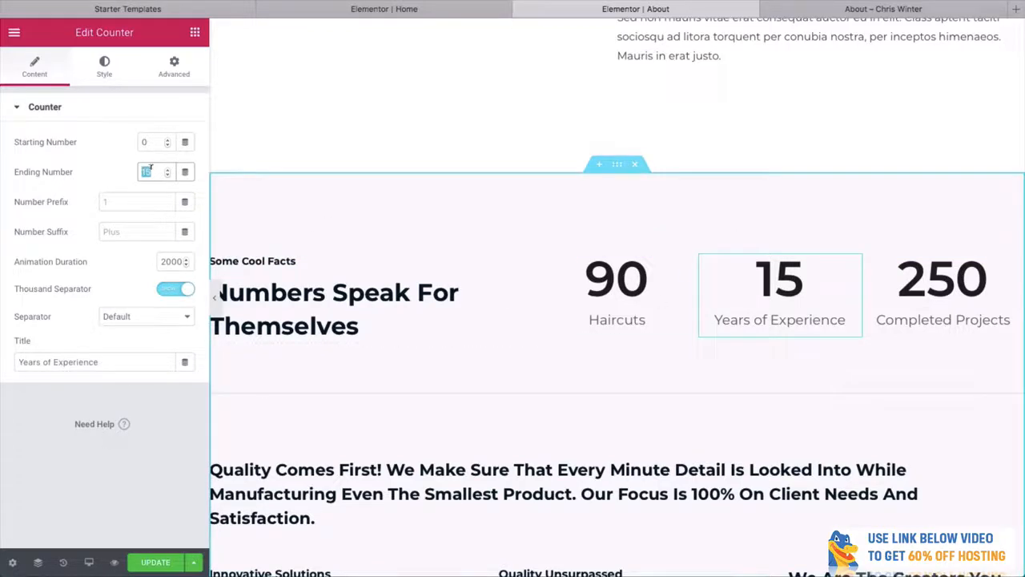
{"action": "type", "text": "60"}
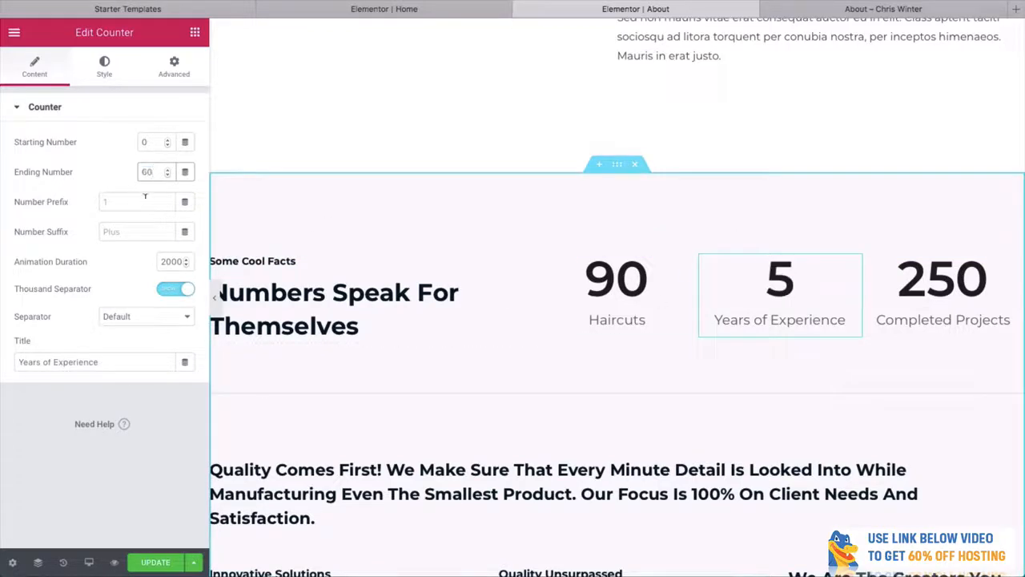
{"action": "left_click", "coordinate": [755, 316]}
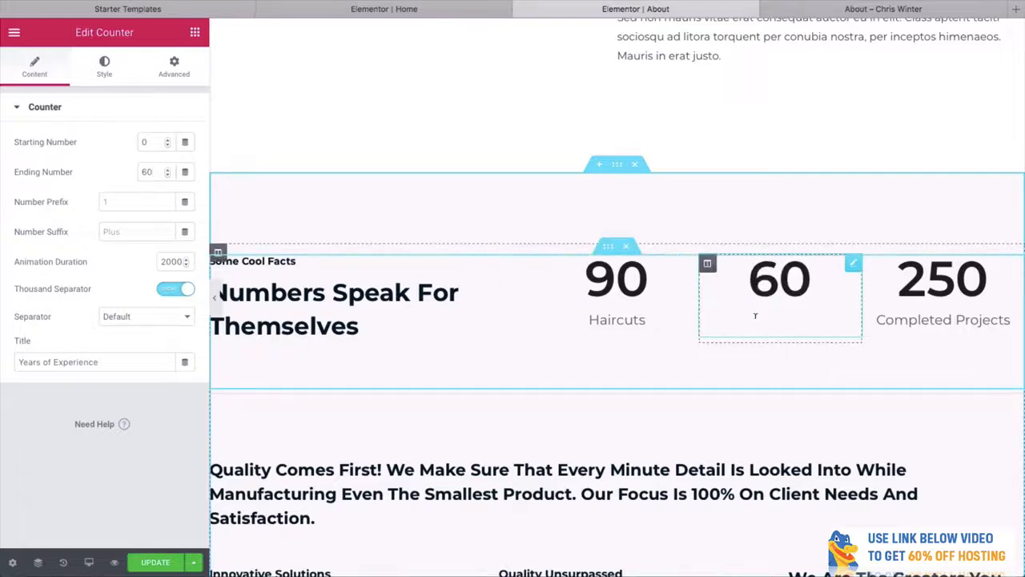
{"action": "type", "text": "Beard Trimmings"}
- Set the third counter's ending number to 110 and title it 'Head Massages'
{"action": "left_click", "coordinate": [897, 290]}
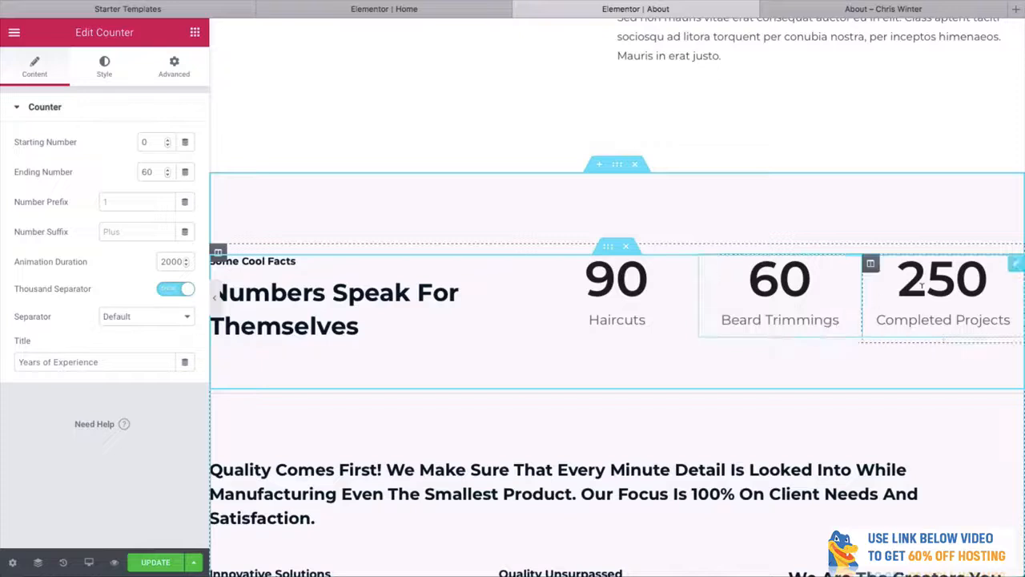
{"action": "double_click", "coordinate": [148, 172]}
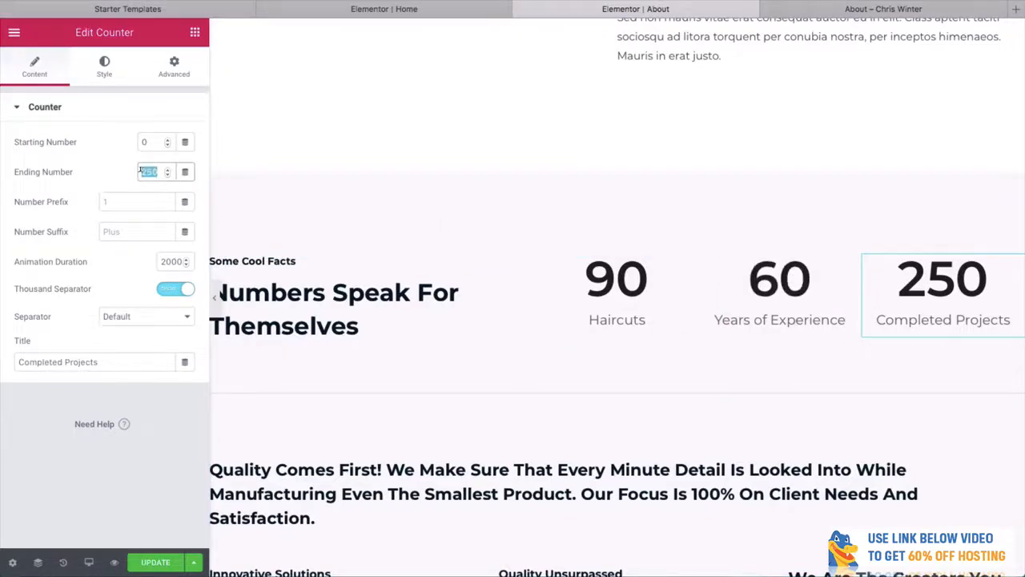
{"action": "type", "text": "10"}
{"action": "key", "text": "BackSpace"}
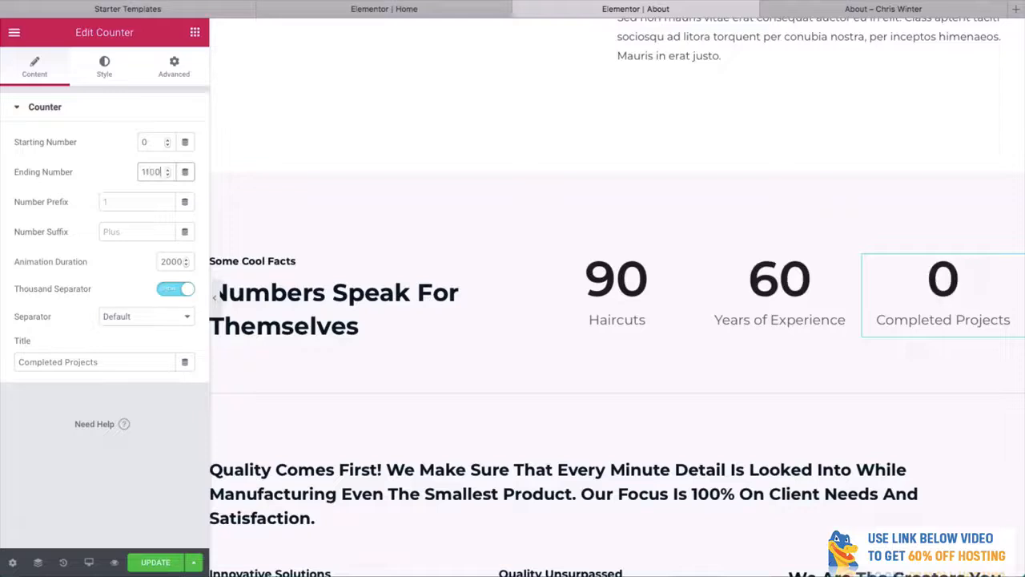
{"action": "key", "text": "BackSpace"}
{"action": "type", "text": "0"}
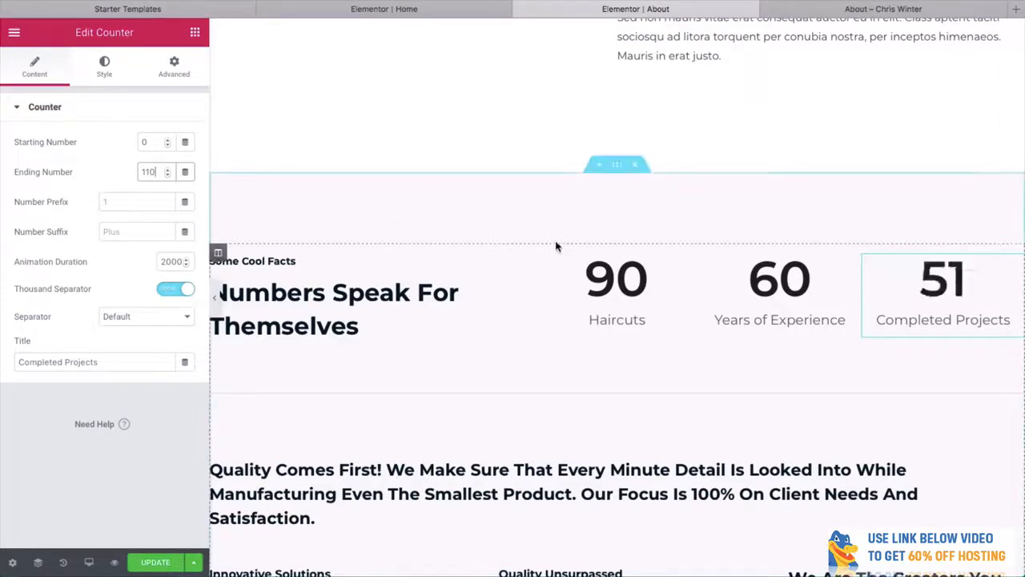
{"action": "left_click", "coordinate": [934, 323]}
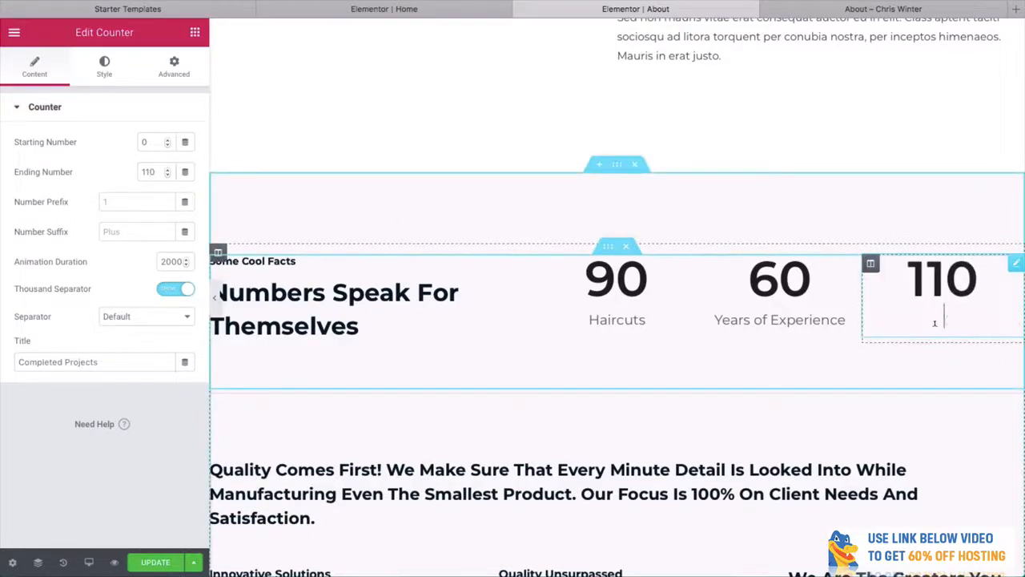
{"action": "type", "text": "Head Massages"}
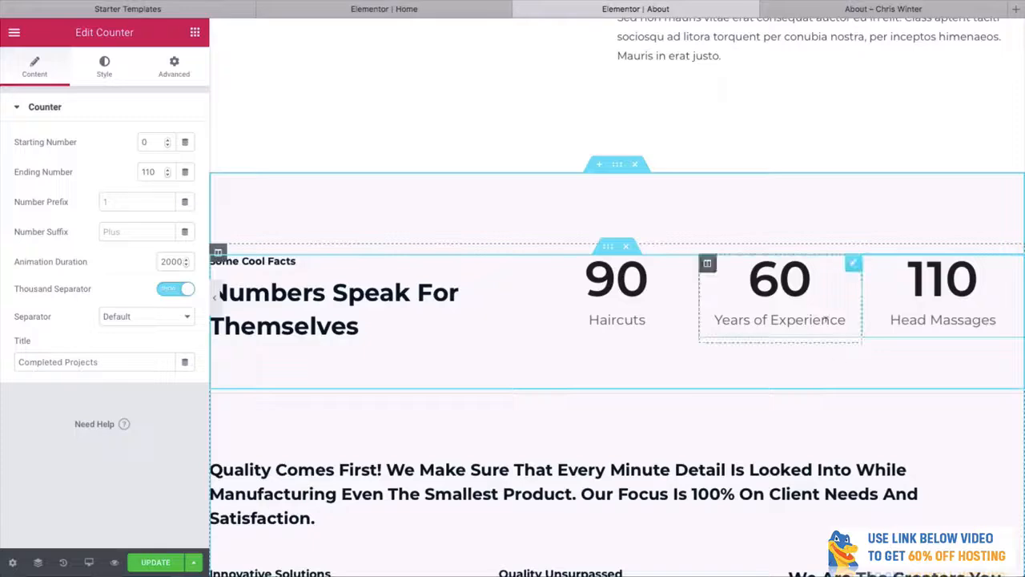
- Update the About page with the new counters and compare the editor against the live tab
{"action": "left_click", "coordinate": [157, 561]}
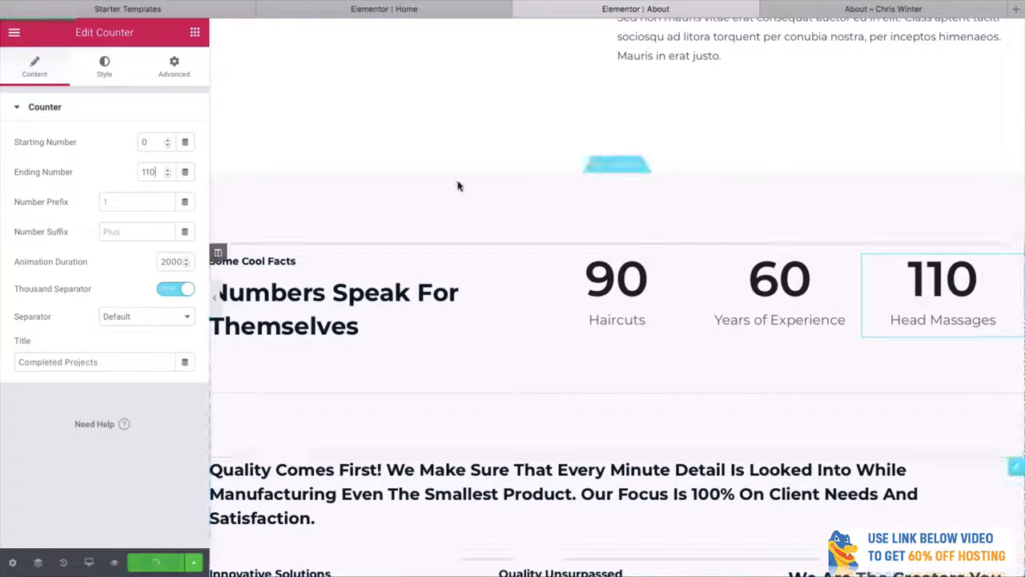
{"action": "left_click", "coordinate": [767, 6]}
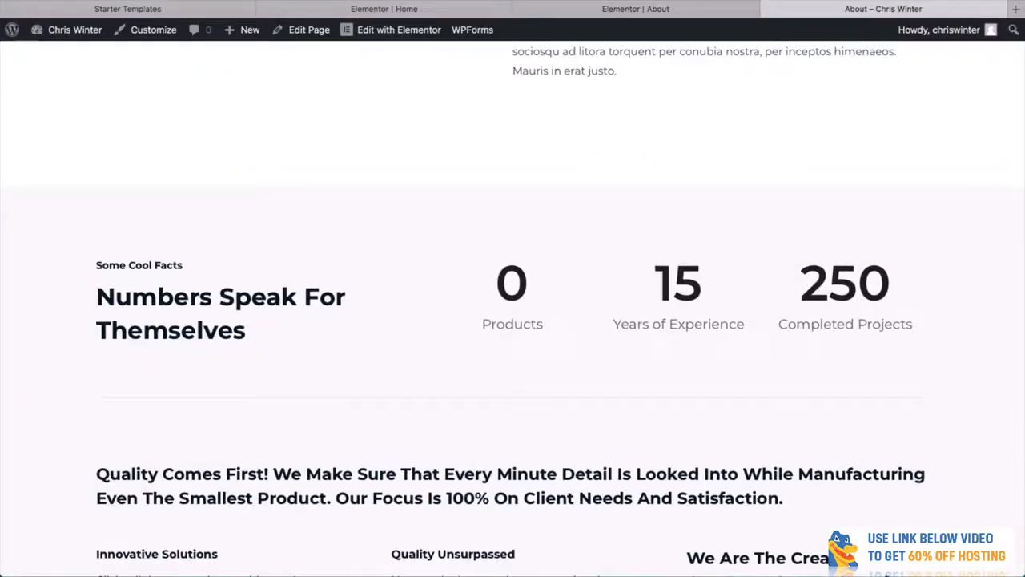
{"action": "left_click", "coordinate": [734, 9]}
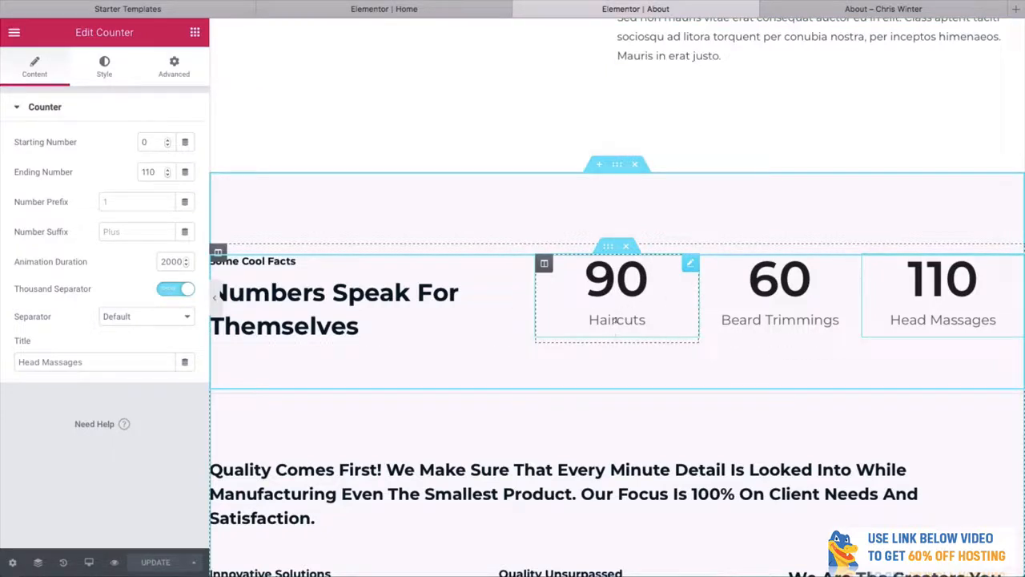
{"action": "triple_click", "coordinate": [920, 318]}
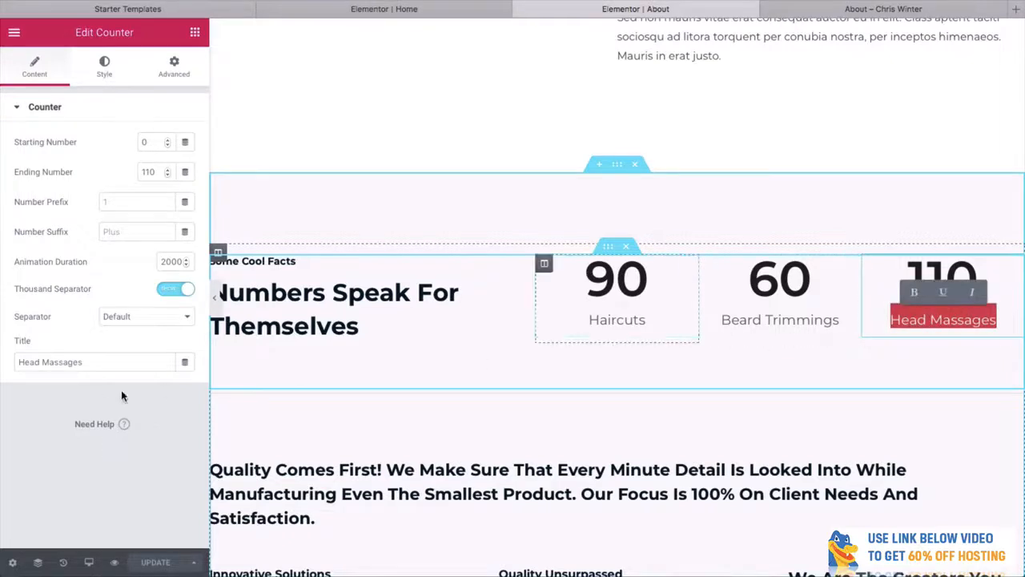
{"action": "left_click_drag", "start_coordinate": [83, 362], "coordinate": [6, 361]}
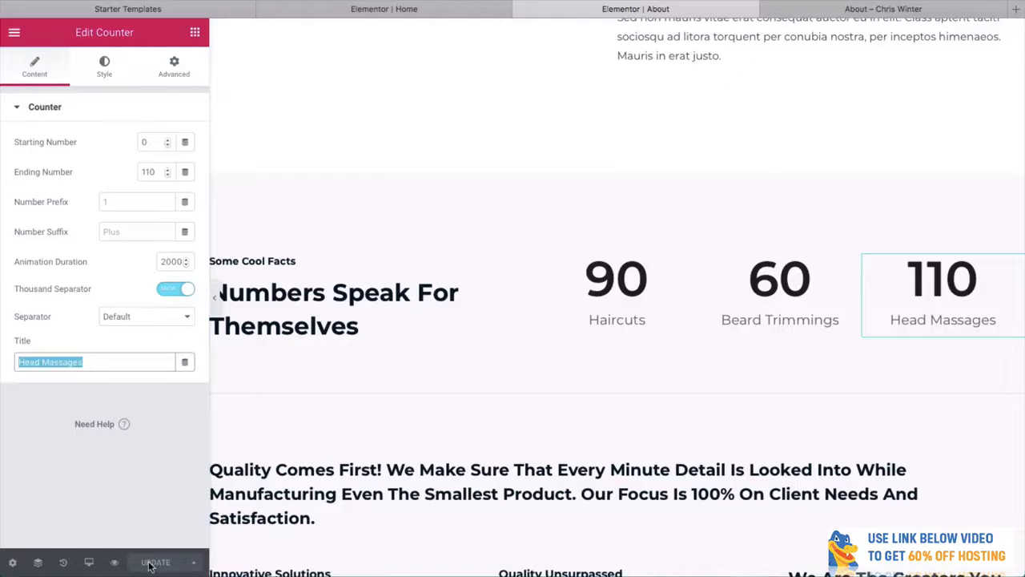
{"action": "left_click", "coordinate": [828, 5]}
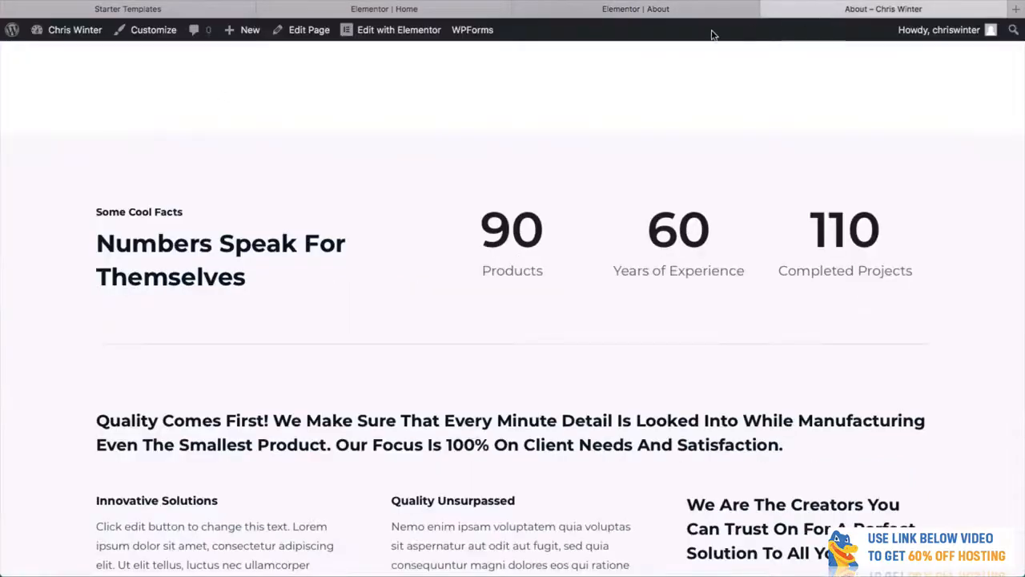
- Reload the live About page and scroll through it to check the Haircuts, Beard Trimmings and Head Massages counters
{"action": "key", "text": "super+r"}
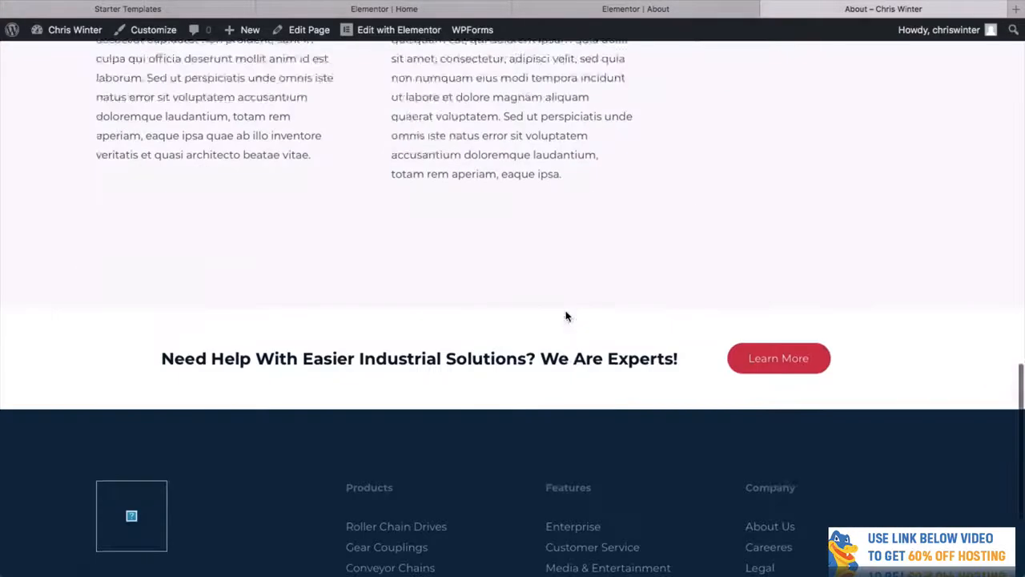
{"action": "scroll", "coordinate": [566, 308], "scroll_direction": "up", "scroll_amount": 3}
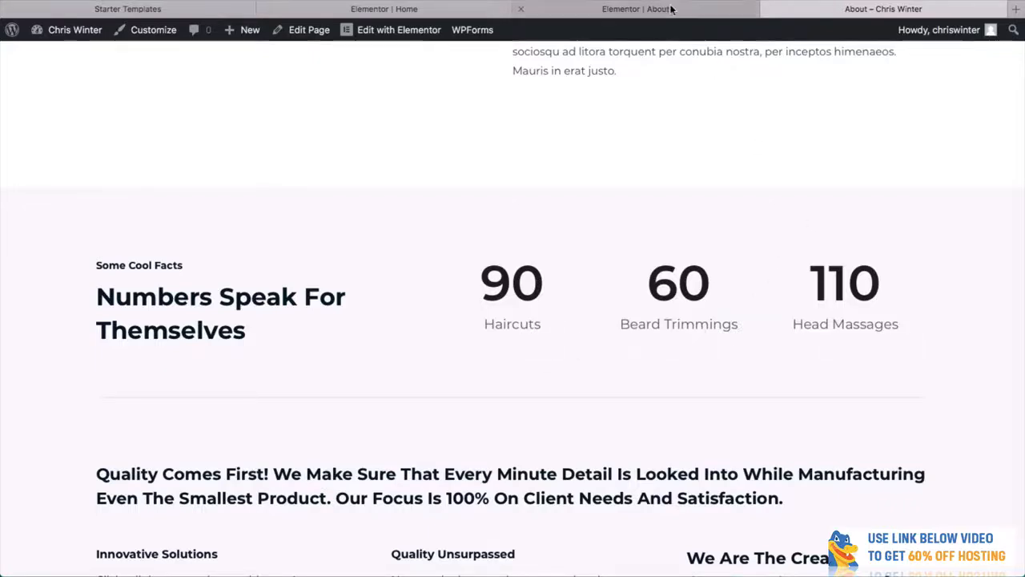
{"action": "scroll", "coordinate": [668, 104], "scroll_direction": "down", "scroll_amount": 5}
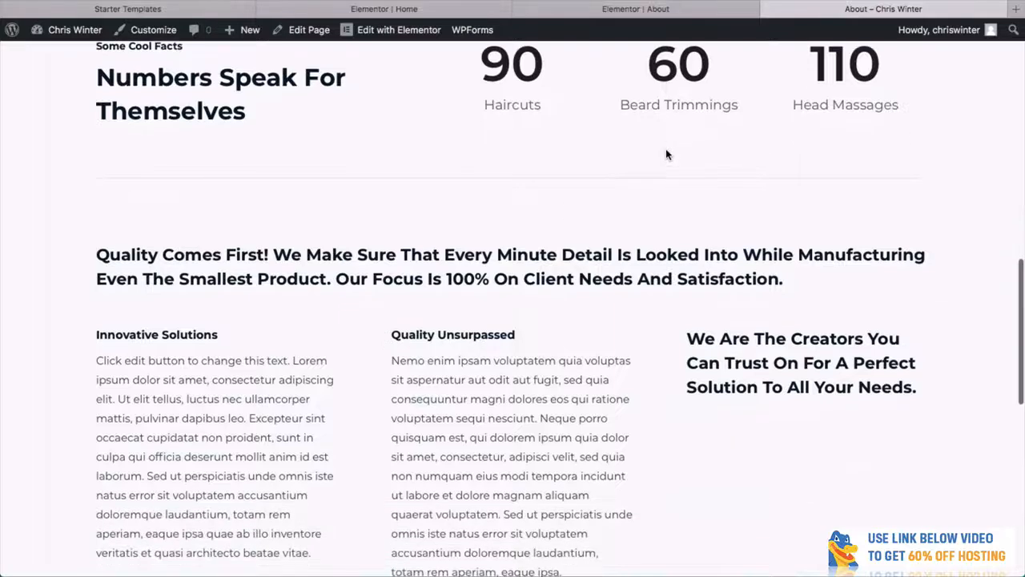
{"action": "scroll", "coordinate": [635, 213], "scroll_direction": "down", "scroll_amount": 5}
{"action": "scroll", "coordinate": [636, 213], "scroll_direction": "up", "scroll_amount": 1}
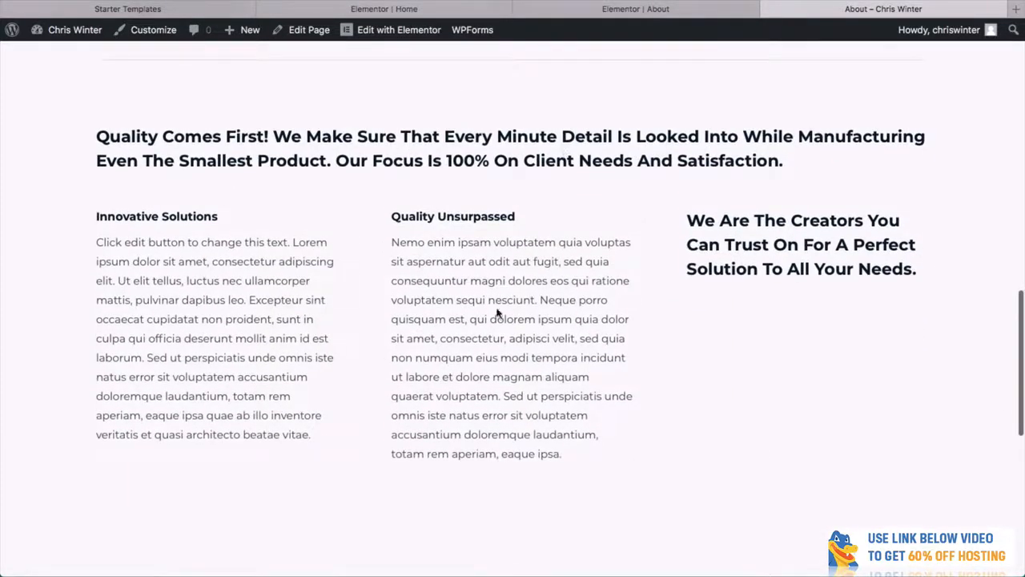
{"action": "scroll", "coordinate": [679, 283], "scroll_direction": "down", "scroll_amount": 2}
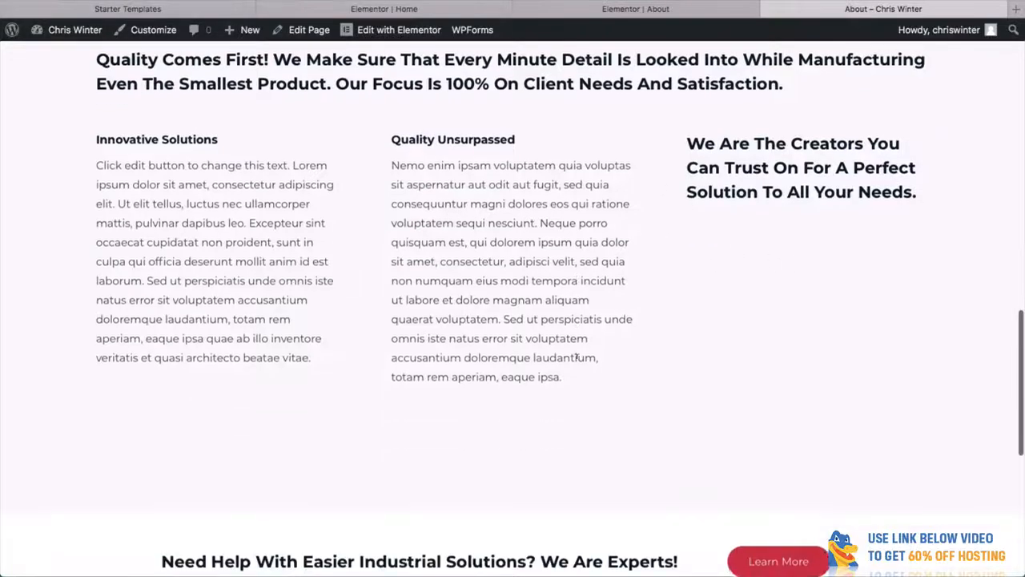
{"action": "scroll", "coordinate": [705, 240], "scroll_direction": "up", "scroll_amount": 1}
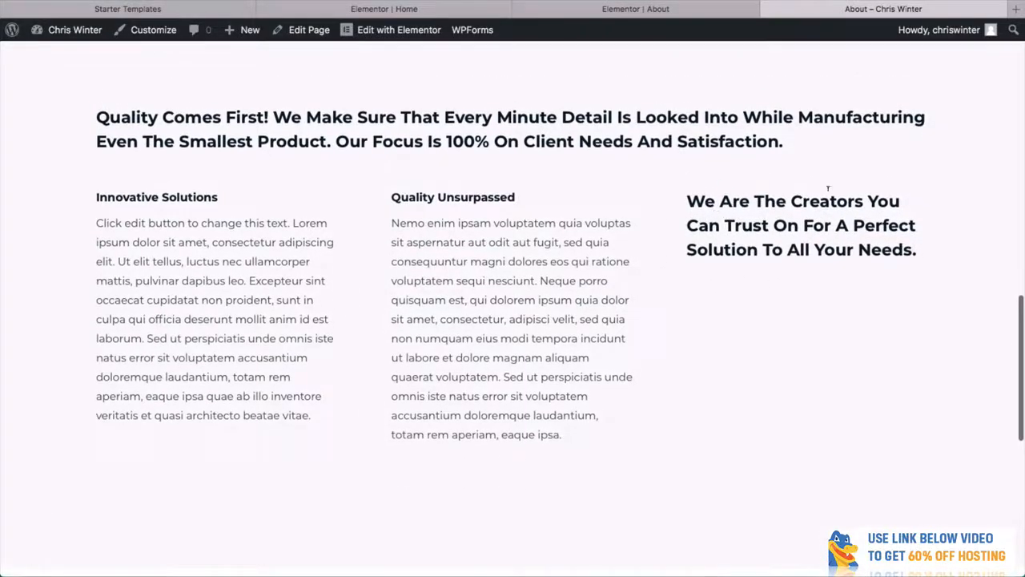
{"action": "scroll", "coordinate": [640, 298], "scroll_direction": "down", "scroll_amount": 5}
{"action": "scroll", "coordinate": [641, 298], "scroll_direction": "up", "scroll_amount": 1}
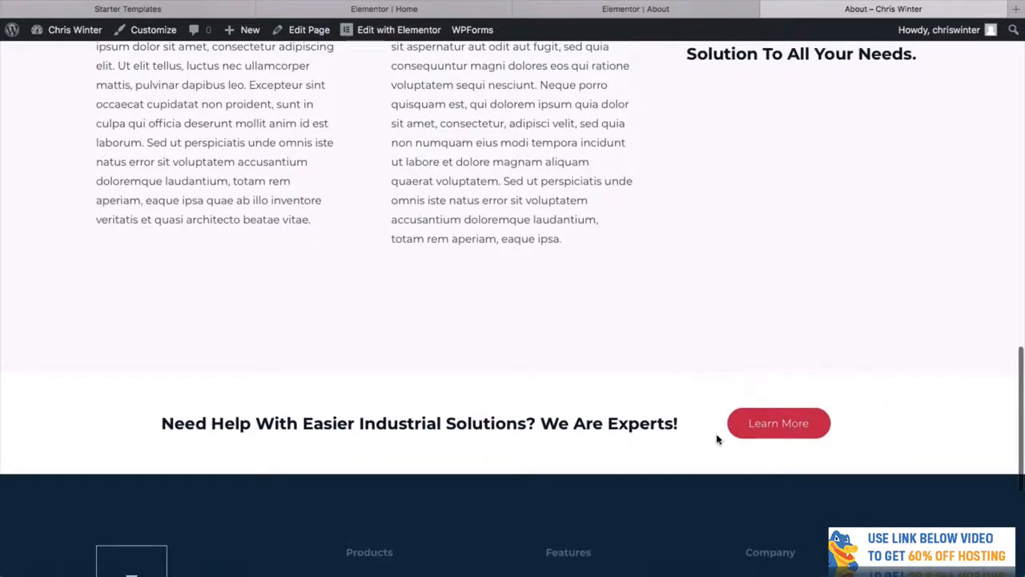
{"action": "scroll", "coordinate": [717, 422], "scroll_direction": "down", "scroll_amount": 2}
{"action": "scroll", "coordinate": [714, 425], "scroll_direction": "up", "scroll_amount": 15}
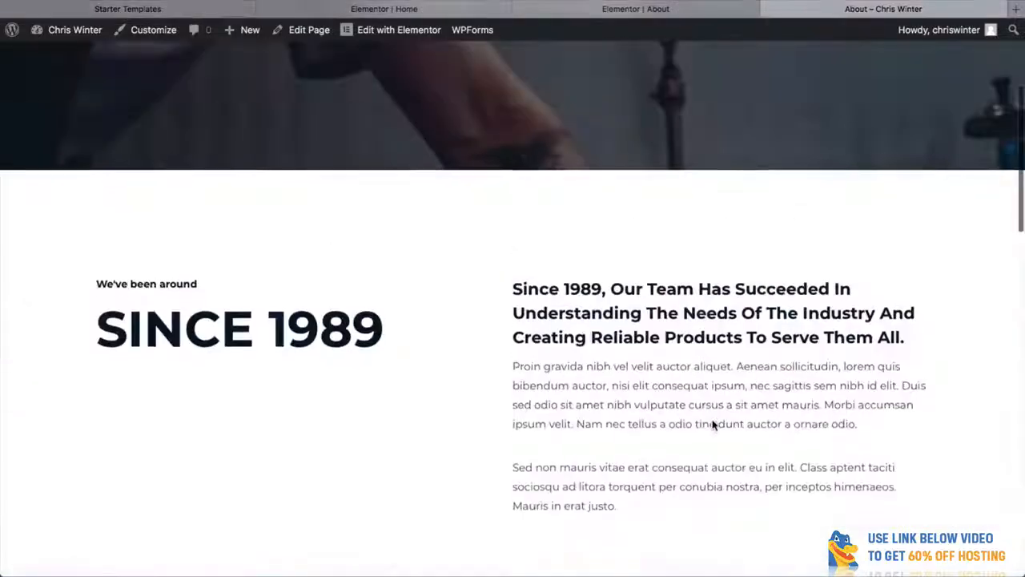
{"action": "scroll", "coordinate": [713, 424], "scroll_direction": "up", "scroll_amount": 3}
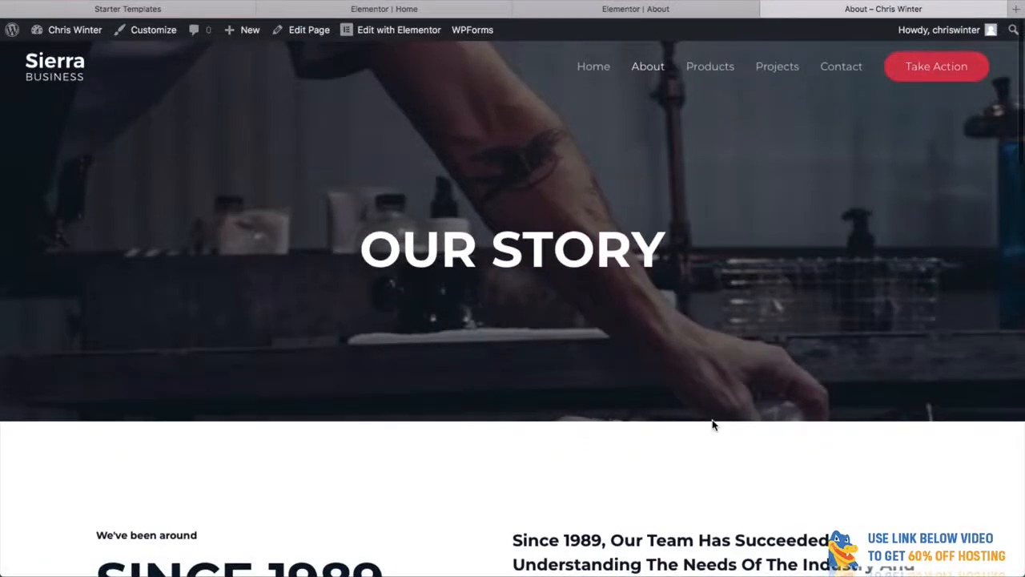
{"action": "scroll", "coordinate": [713, 425], "scroll_direction": "down", "scroll_amount": 1}
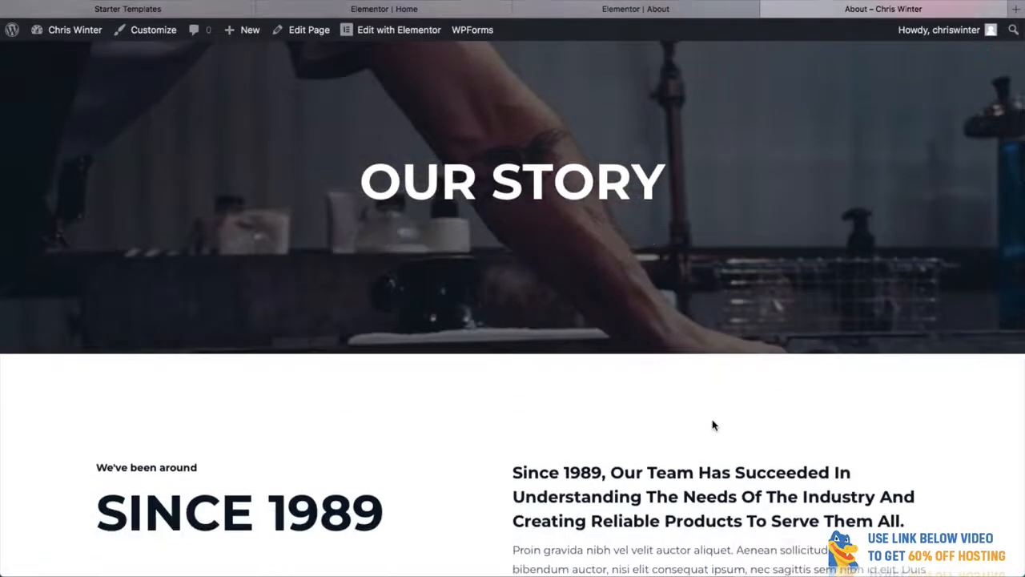
{"action": "scroll", "coordinate": [713, 423], "scroll_direction": "up", "scroll_amount": 1}
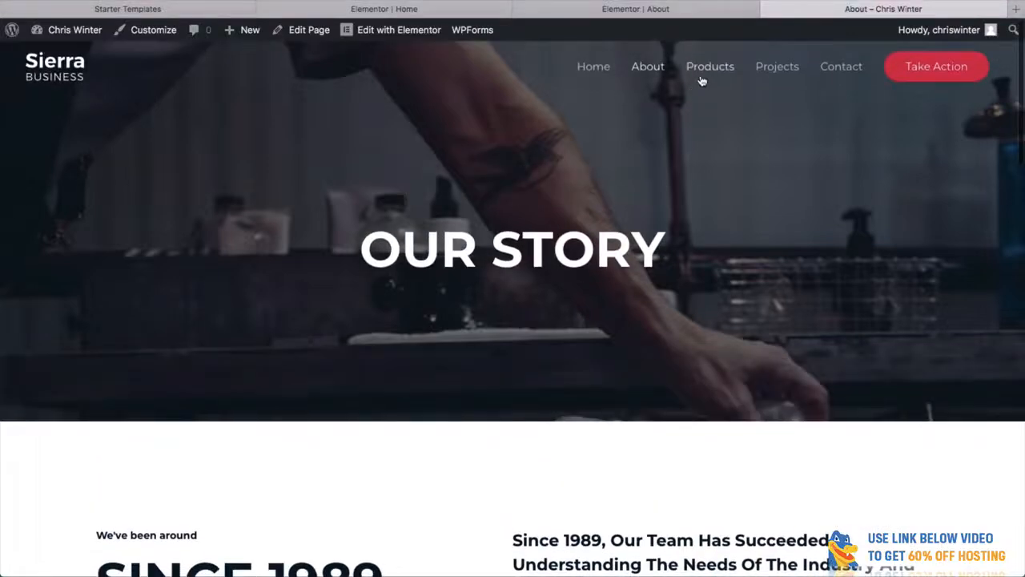
- Browse the live Products page, then load it in the Elementor editor
{"action": "left_click", "coordinate": [703, 67]}
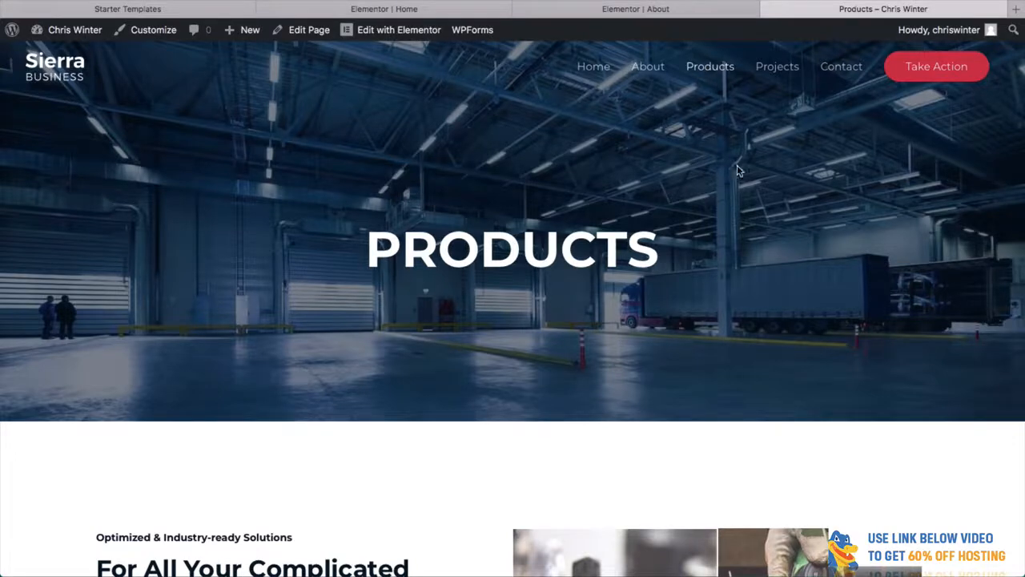
{"action": "scroll", "coordinate": [737, 192], "scroll_direction": "down", "scroll_amount": 12}
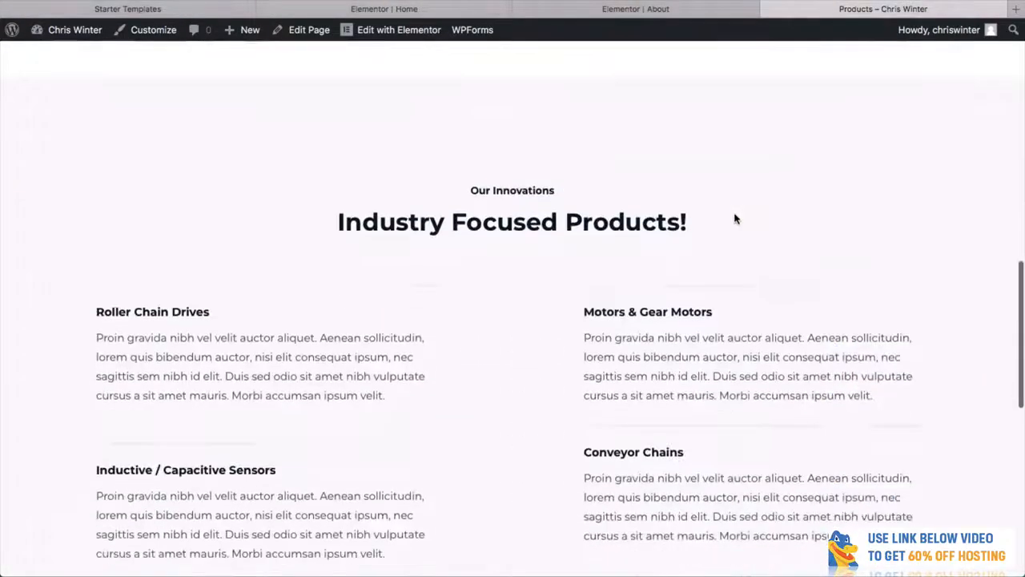
{"action": "scroll", "coordinate": [736, 218], "scroll_direction": "down", "scroll_amount": 5}
{"action": "scroll", "coordinate": [735, 218], "scroll_direction": "up", "scroll_amount": 16}
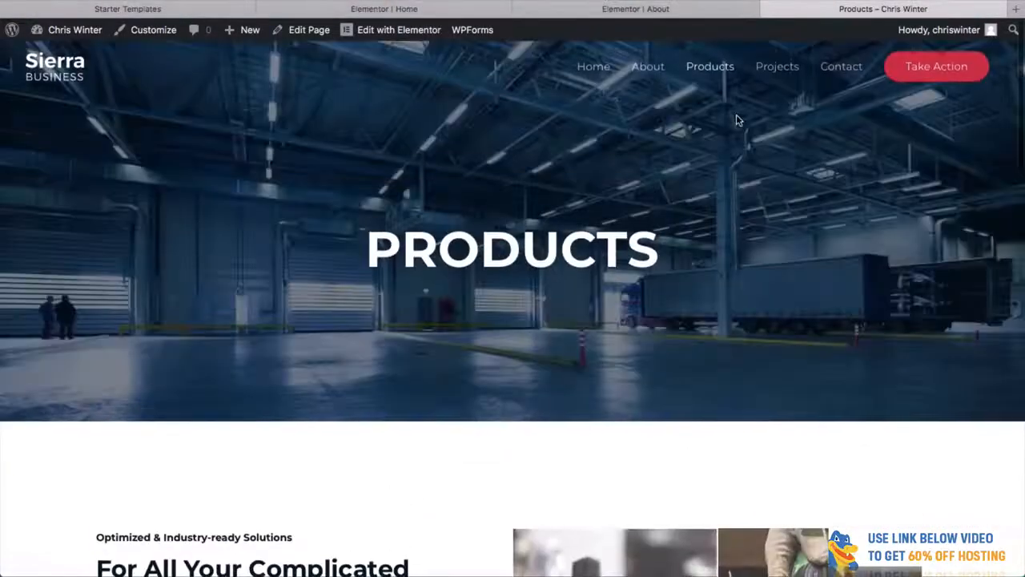
{"action": "scroll", "coordinate": [737, 120], "scroll_direction": "down", "scroll_amount": 2}
{"action": "scroll", "coordinate": [721, 116], "scroll_direction": "up", "scroll_amount": 3}
{"action": "left_click", "coordinate": [405, 36]}
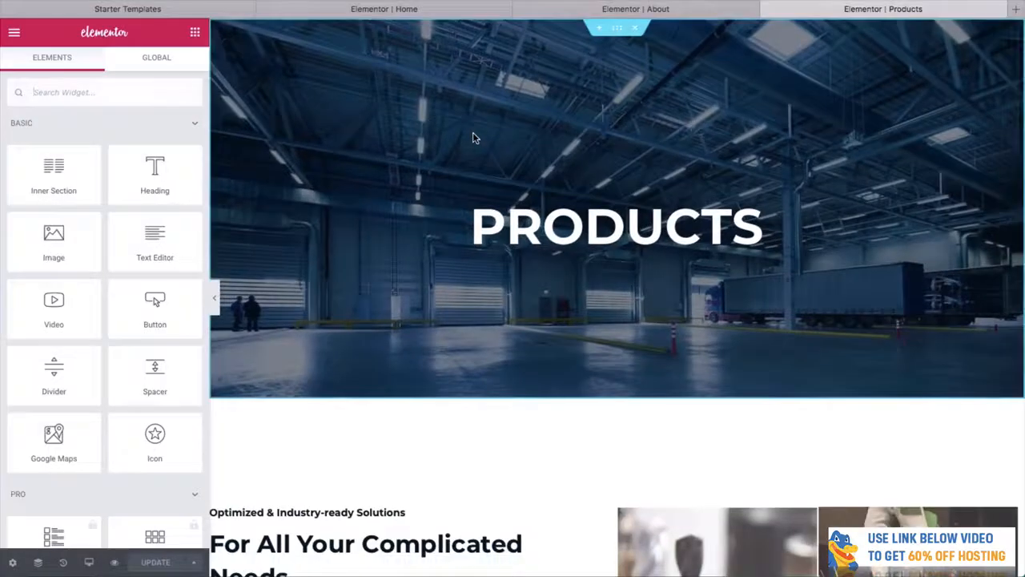
- Upload a barber photo and set it as the Products hero section's background image
{"action": "right_click", "coordinate": [473, 137]}
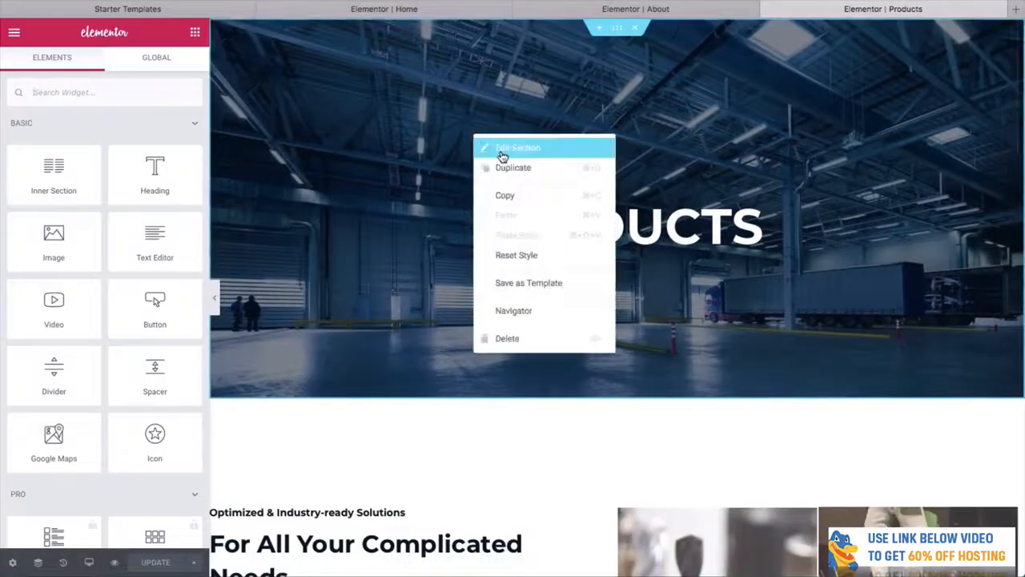
{"action": "left_click", "coordinate": [502, 153]}
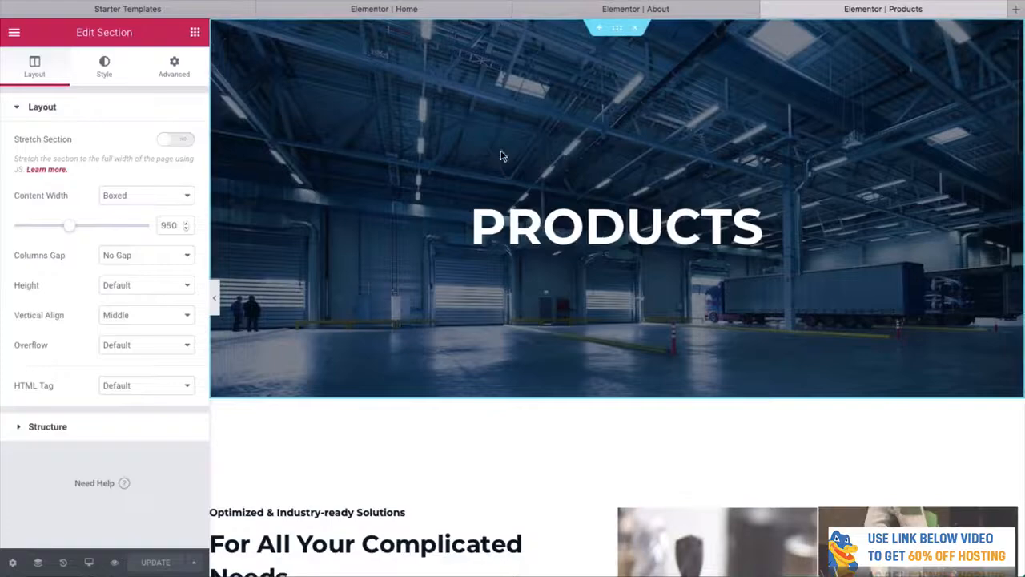
{"action": "left_click", "coordinate": [107, 73]}
{"action": "left_click", "coordinate": [121, 301]}
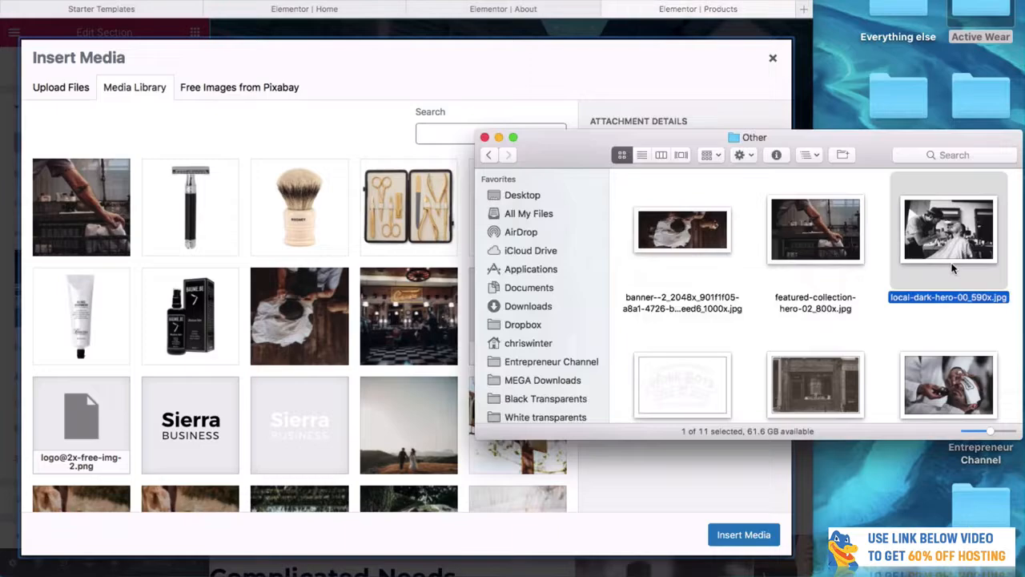
{"action": "left_click", "coordinate": [941, 384]}
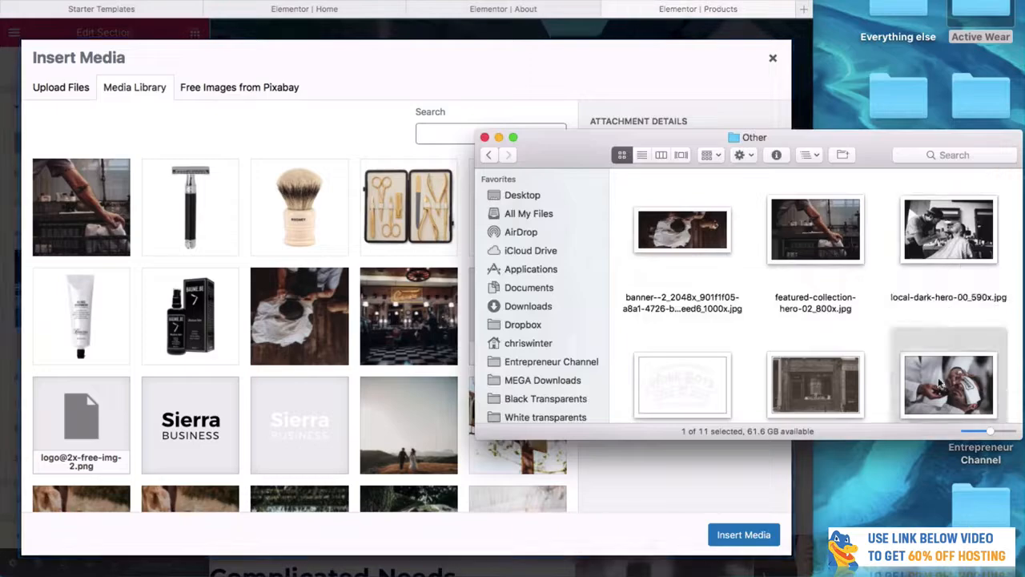
{"action": "left_click_drag", "start_coordinate": [941, 384], "coordinate": [332, 285]}
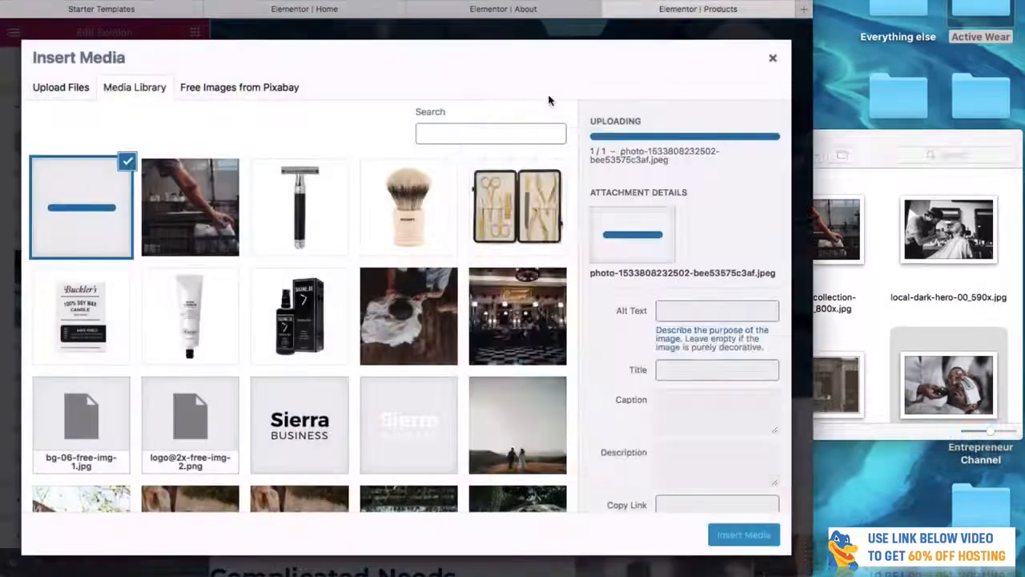
{"action": "left_click", "coordinate": [743, 534]}
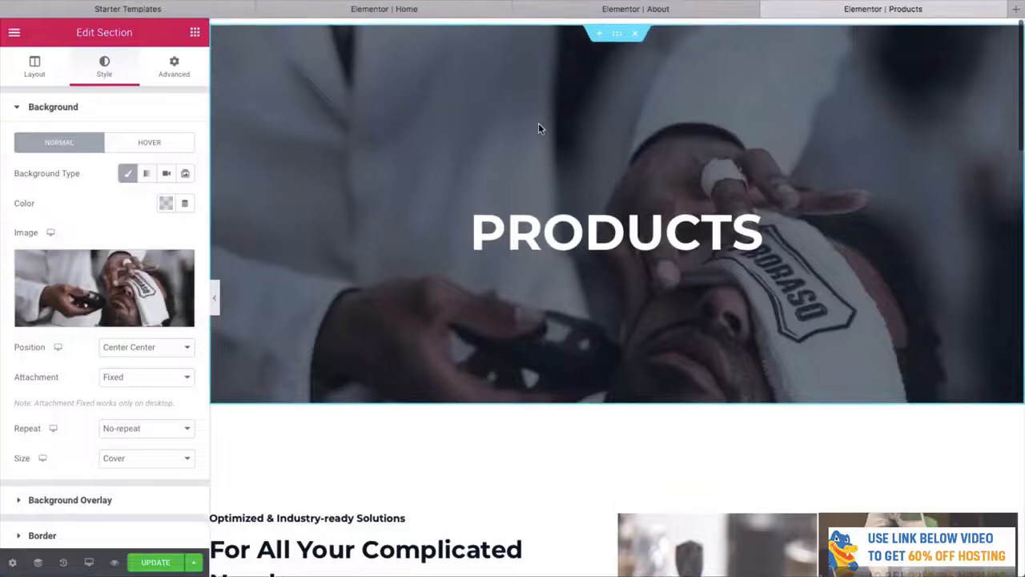
- Save the Products page with the new hero background
{"action": "scroll", "coordinate": [540, 126], "scroll_direction": "down", "scroll_amount": 2}
{"action": "scroll", "coordinate": [539, 125], "scroll_direction": "up", "scroll_amount": 2}
{"action": "scroll", "coordinate": [538, 128], "scroll_direction": "down", "scroll_amount": 2}
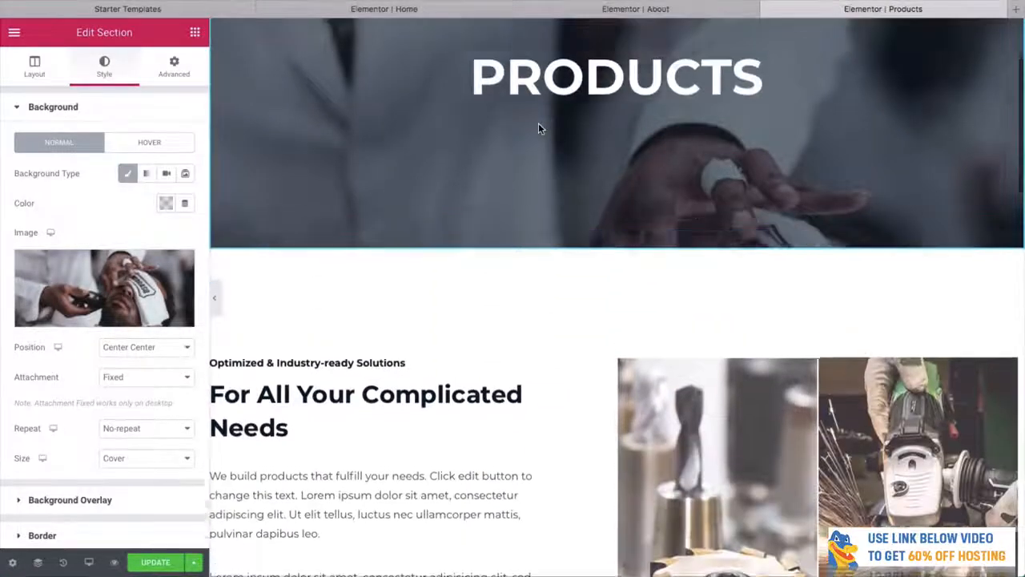
{"action": "scroll", "coordinate": [539, 129], "scroll_direction": "up", "scroll_amount": 2}
{"action": "scroll", "coordinate": [519, 272], "scroll_direction": "down", "scroll_amount": 1}
{"action": "scroll", "coordinate": [518, 269], "scroll_direction": "up", "scroll_amount": 1}
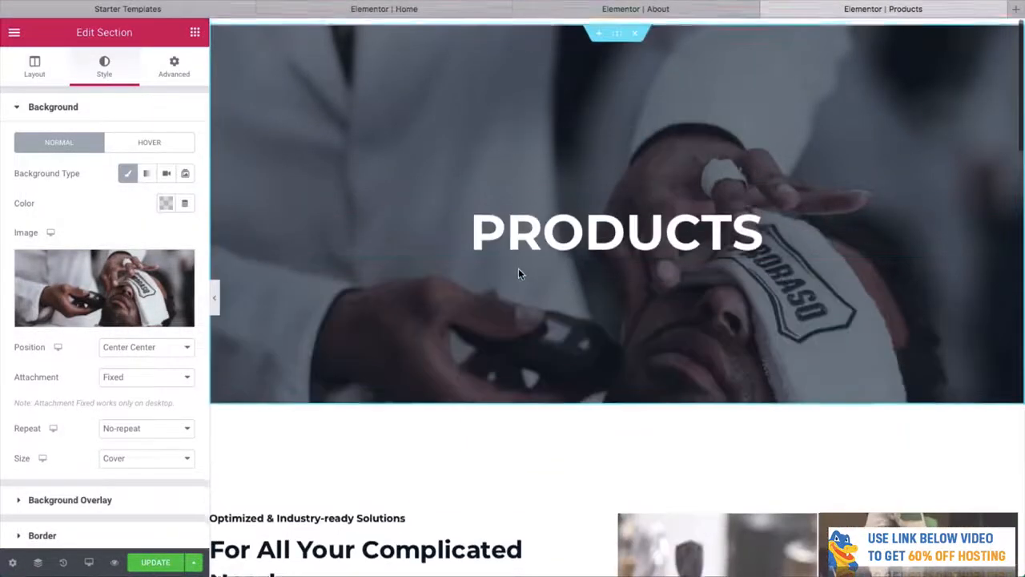
{"action": "scroll", "coordinate": [563, 343], "scroll_direction": "down", "scroll_amount": 1}
{"action": "scroll", "coordinate": [563, 348], "scroll_direction": "up", "scroll_amount": 1}
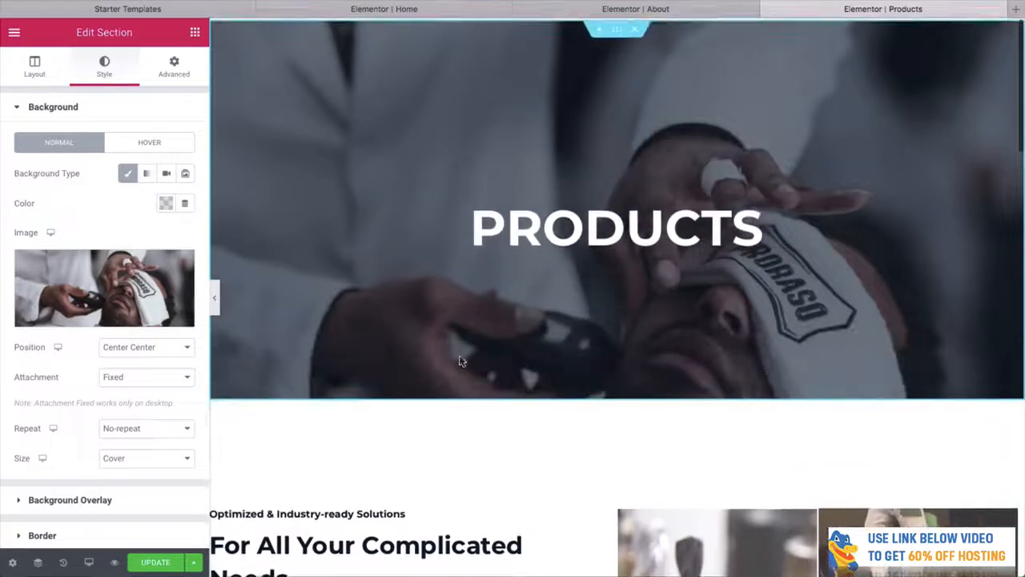
{"action": "left_click", "coordinate": [152, 562]}
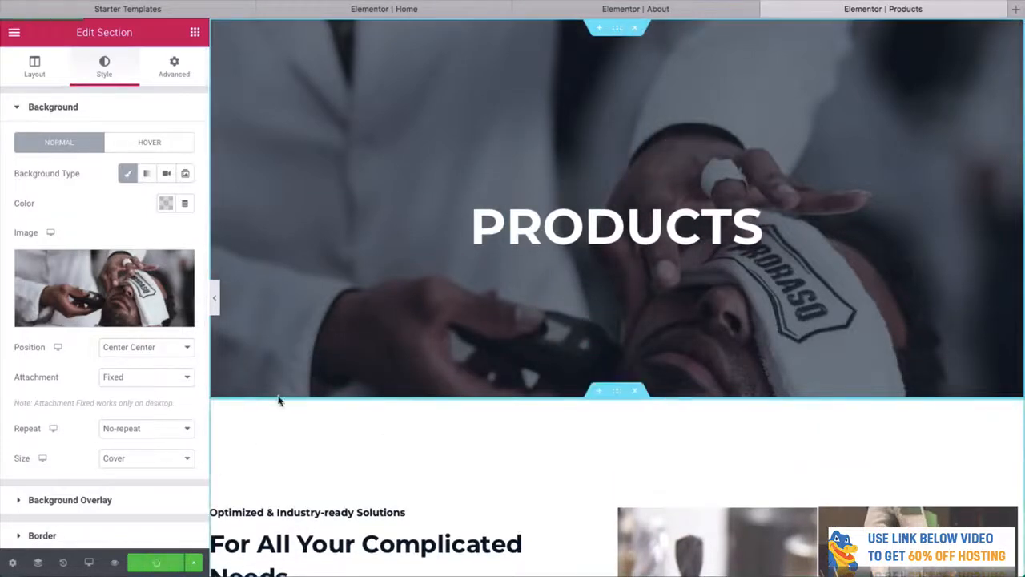
{"action": "scroll", "coordinate": [286, 338], "scroll_direction": "down", "scroll_amount": 3}
- Replace the 'For All Your Complicated Needs' heading with 'We stock all of the best grooming products'
{"action": "scroll", "coordinate": [286, 339], "scroll_direction": "down", "scroll_amount": 1}
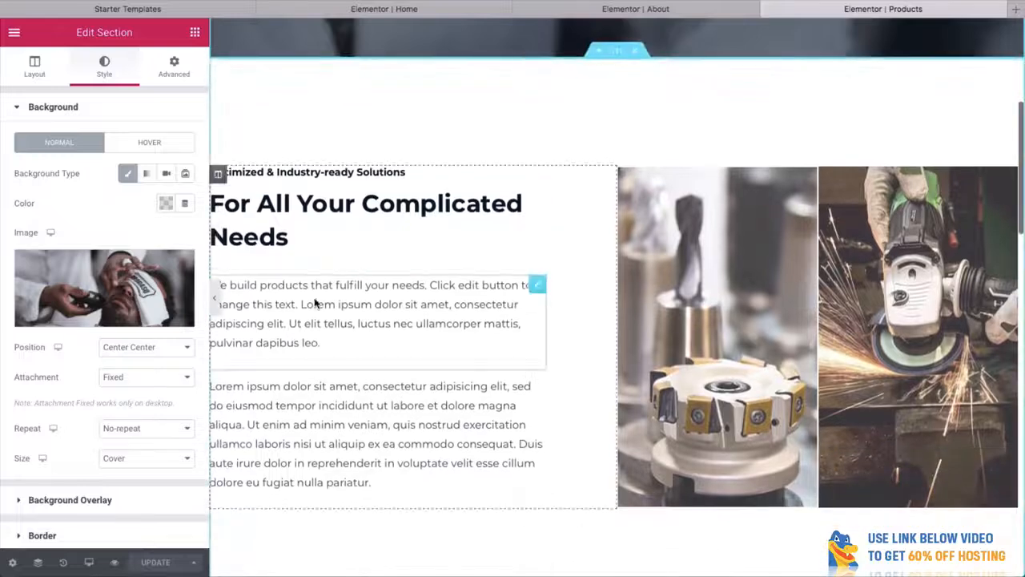
{"action": "left_click", "coordinate": [390, 233]}
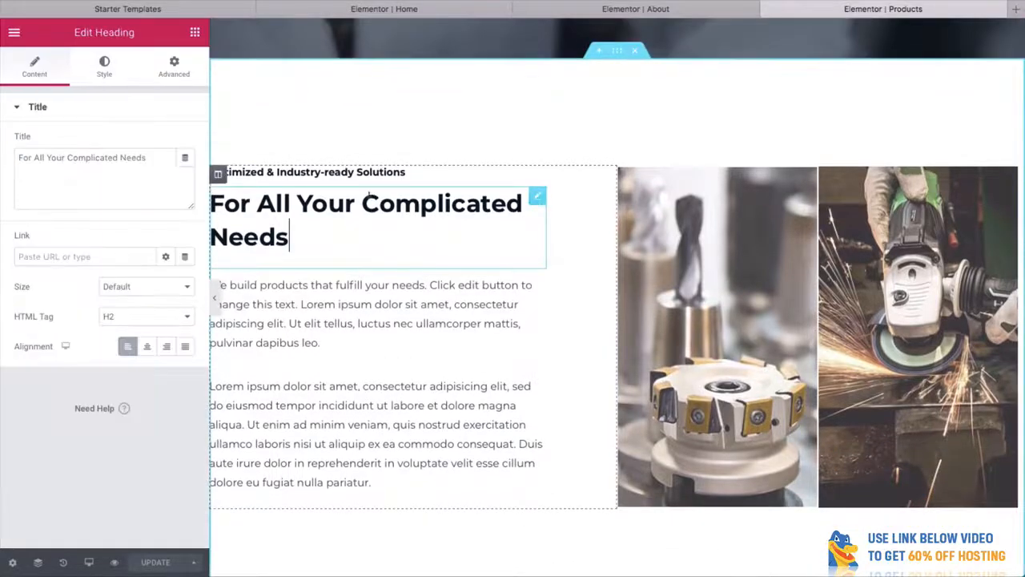
{"action": "key", "text": "ctrl+a"}
{"action": "type", "text": "W"}
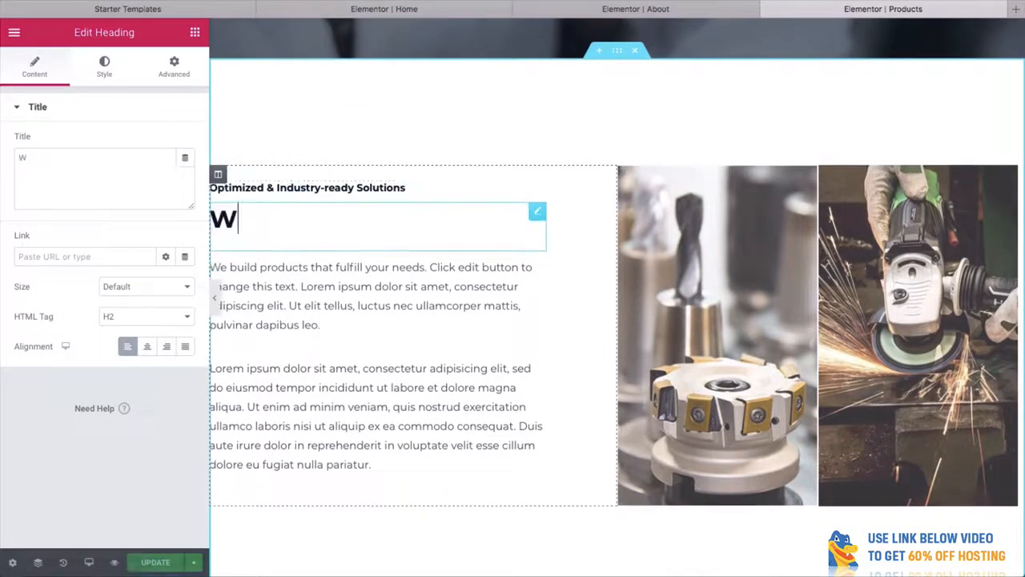
{"action": "type", "text": "e stS"}
{"action": "key", "text": "BackSpace"}
{"action": "key", "text": "BackSpace"}
{"action": "key", "text": "BackSpace"}
{"action": "type", "text": "Stock"}
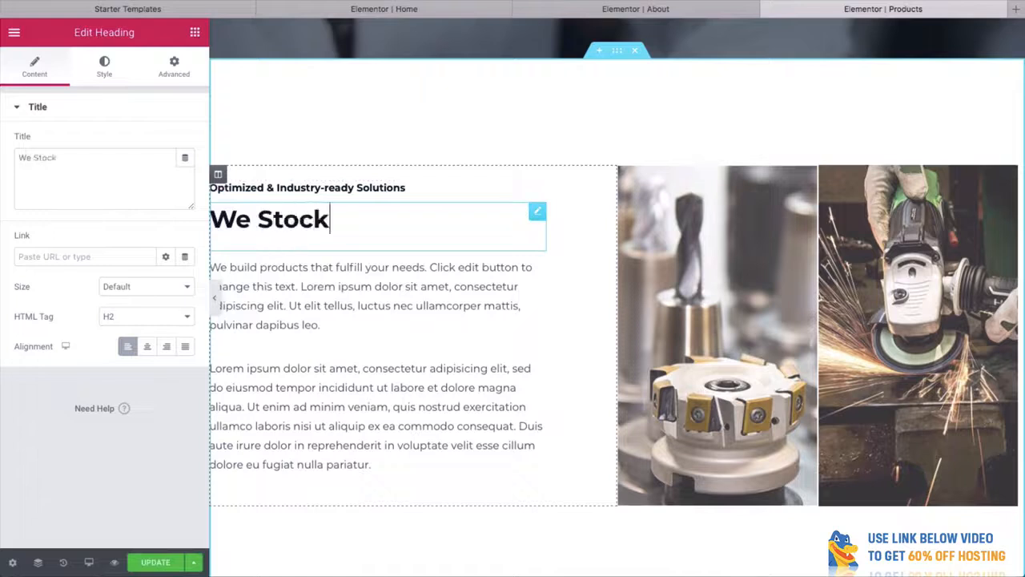
{"action": "type", "text": " all of the best"}
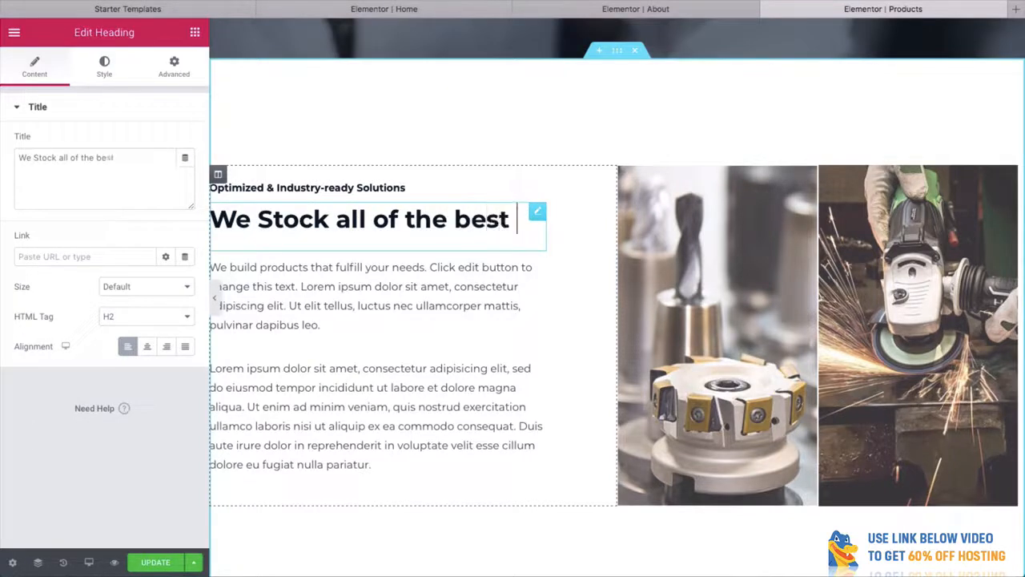
{"action": "type", "text": " groooming pr"}
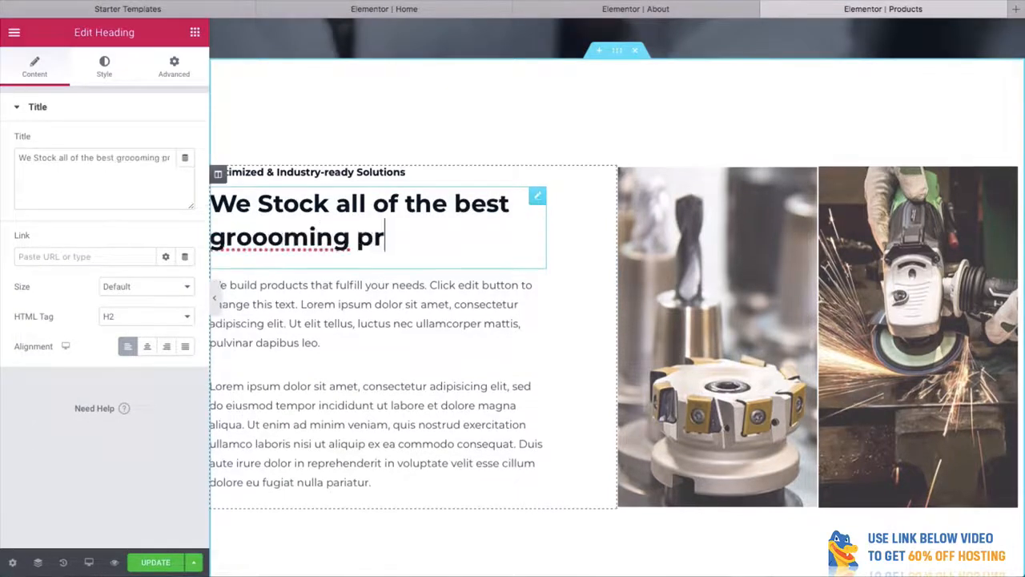
{"action": "type", "text": "oducts"}
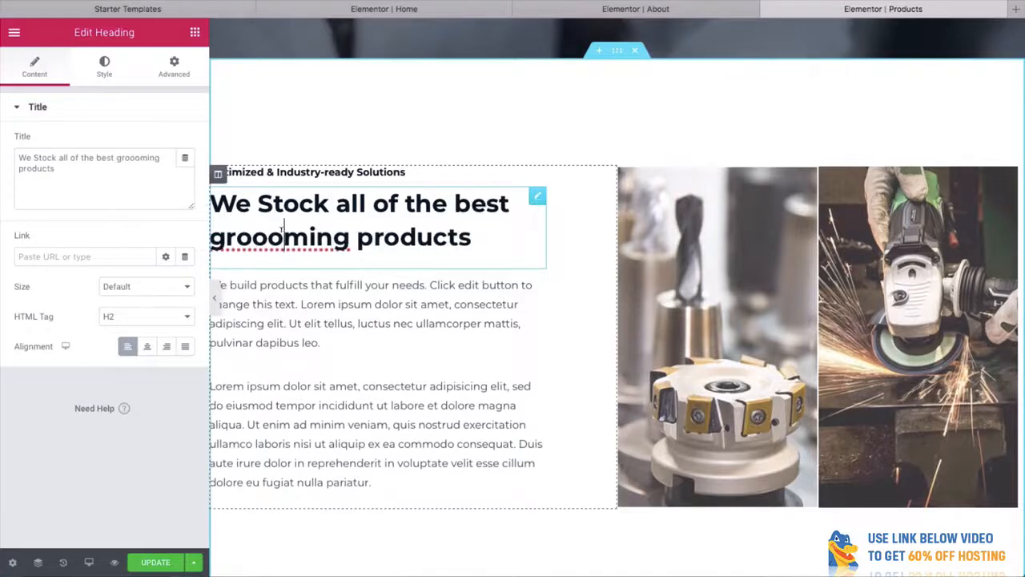
{"action": "key", "text": "BackSpace"}
{"action": "left_click", "coordinate": [272, 204]}
{"action": "key", "text": "BackSpace"}
{"action": "type", "text": "s"}
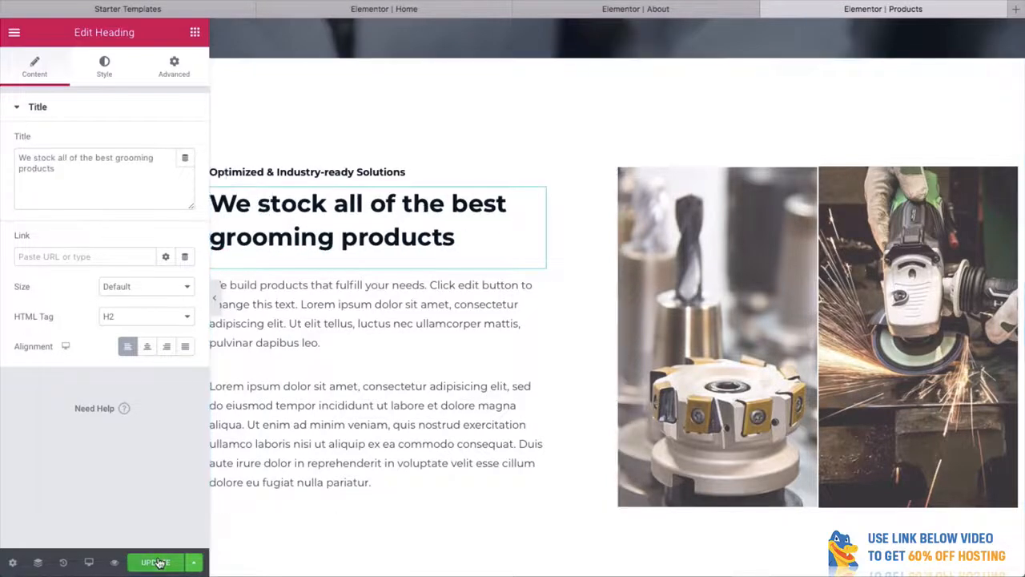
{"action": "left_click", "coordinate": [734, 345]}
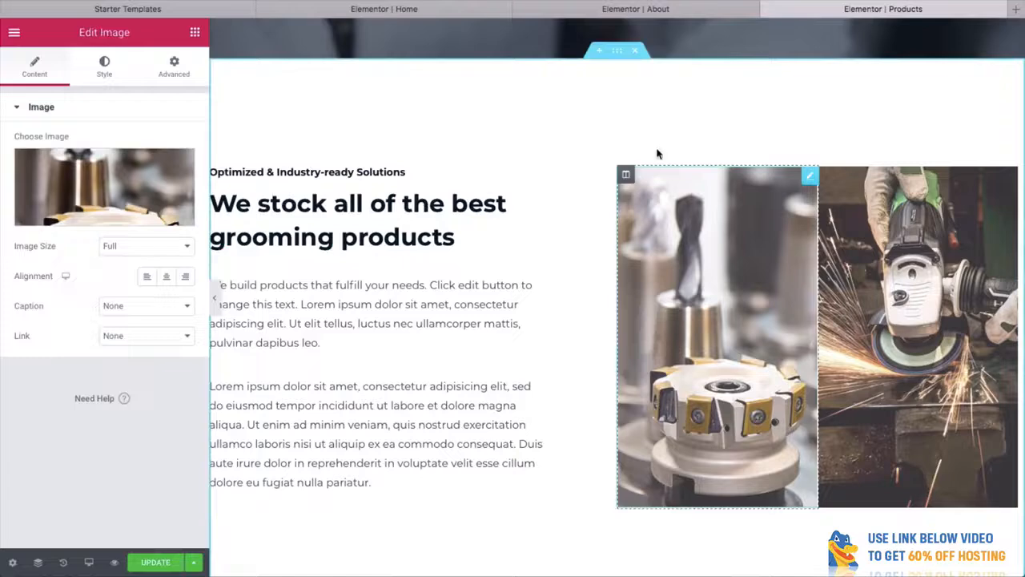
- Replace the left product image with the shaving brush photo from the Media Library
{"action": "left_click", "coordinate": [103, 223]}
{"action": "left_click_drag", "start_coordinate": [1021, 164], "coordinate": [799, 161]}
{"action": "left_click", "coordinate": [920, 288]}
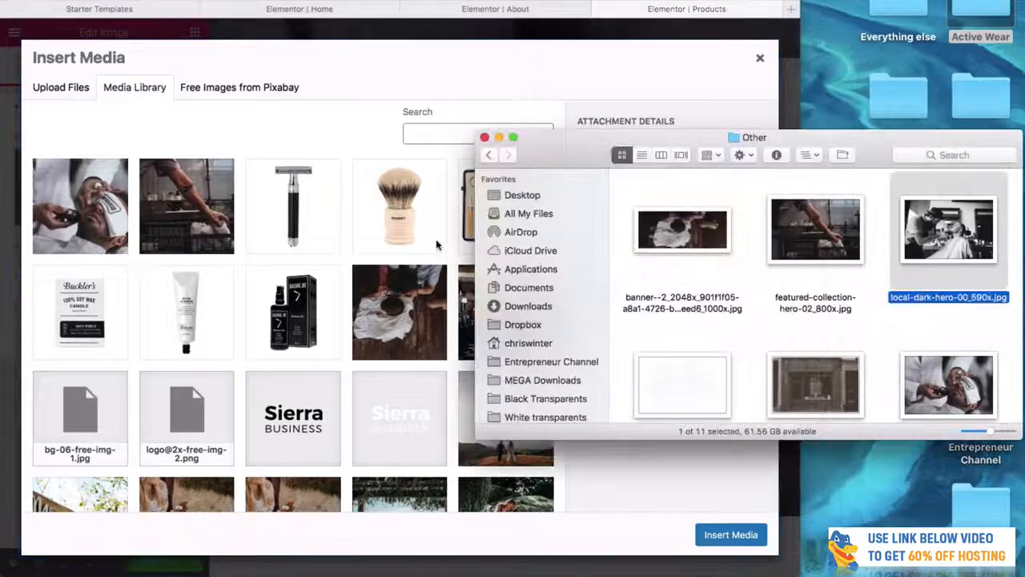
{"action": "left_click", "coordinate": [423, 240]}
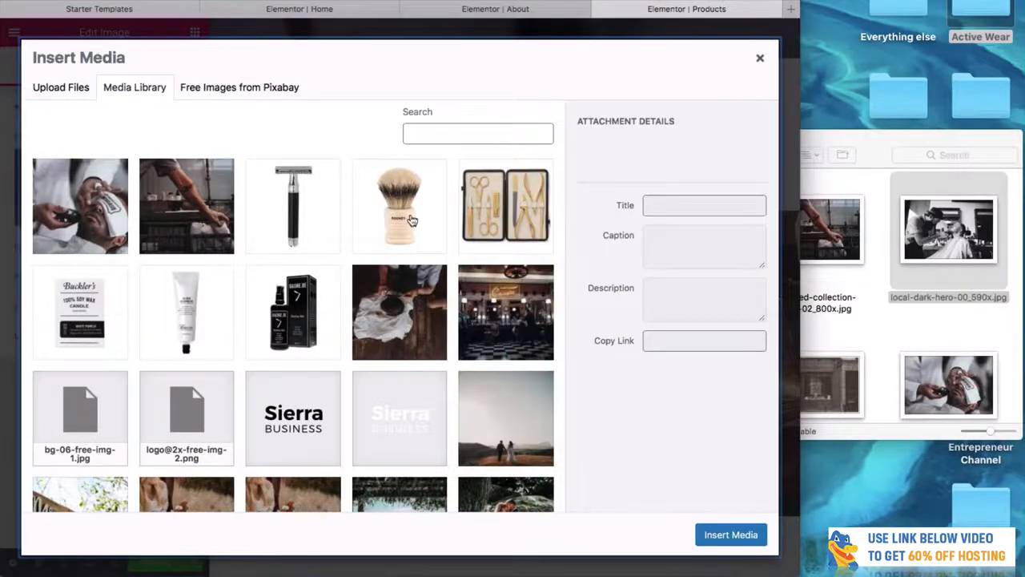
{"action": "left_click", "coordinate": [411, 220]}
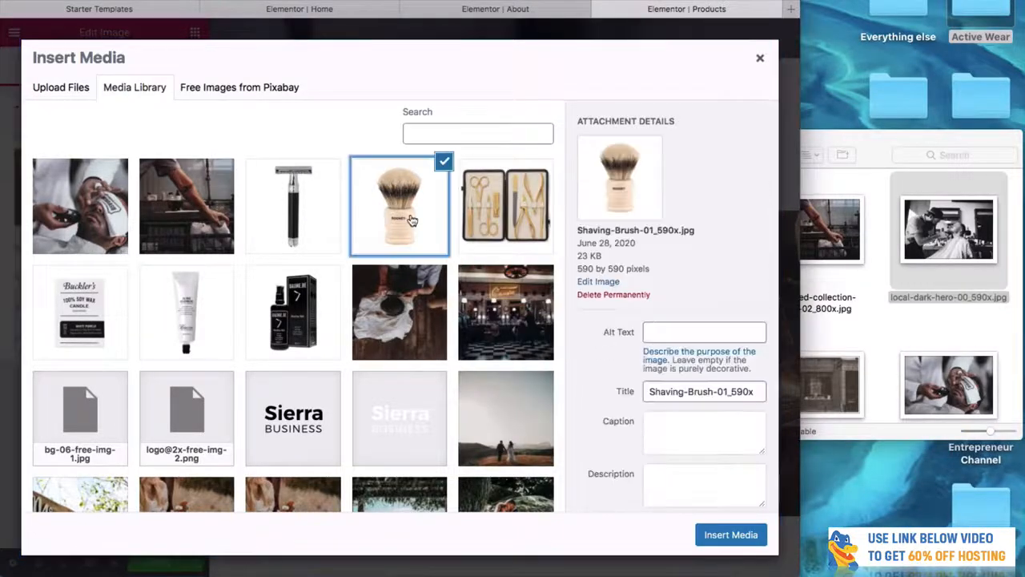
{"action": "left_click", "coordinate": [729, 534]}
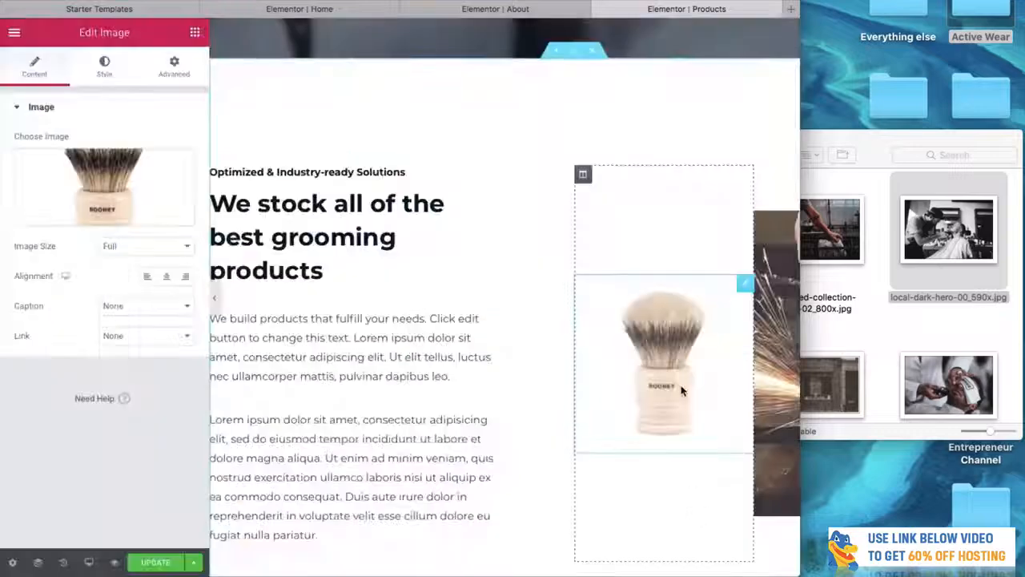
- Replace the other product image with the safety razor photo
{"action": "left_click", "coordinate": [100, 224]}
{"action": "left_click", "coordinate": [297, 203]}
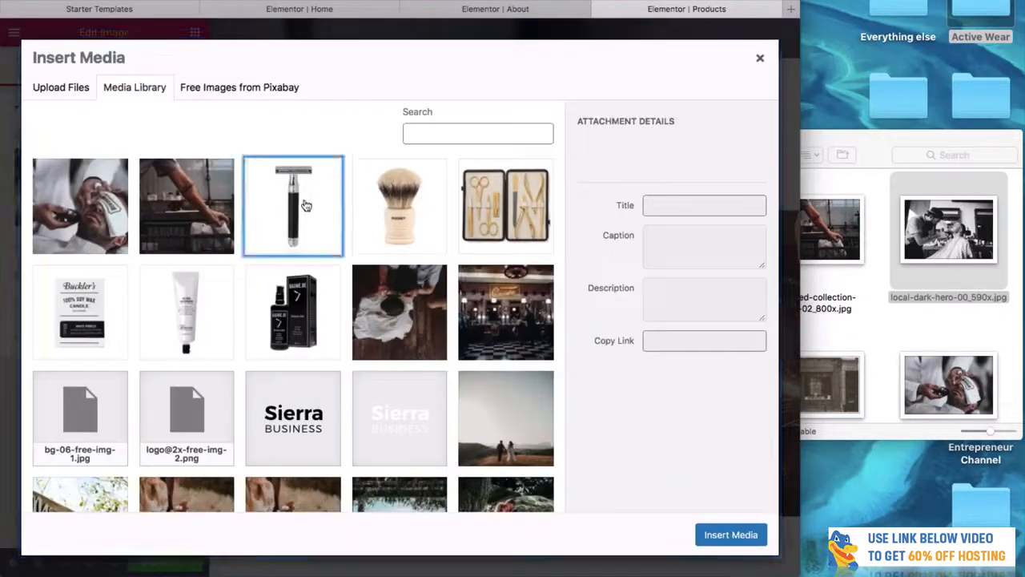
{"action": "left_click", "coordinate": [730, 534]}
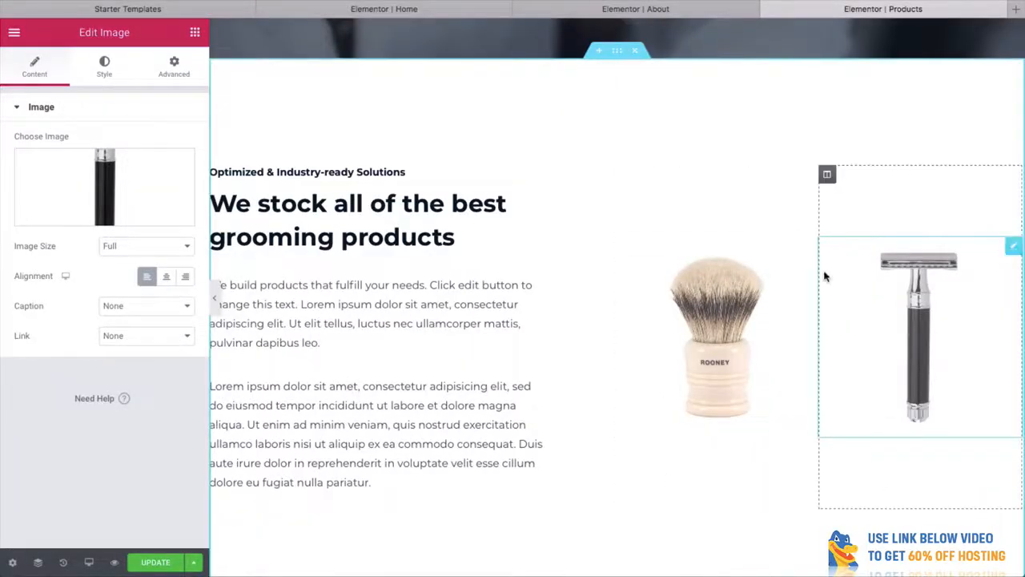
{"action": "scroll", "coordinate": [598, 334], "scroll_direction": "down", "scroll_amount": 4}
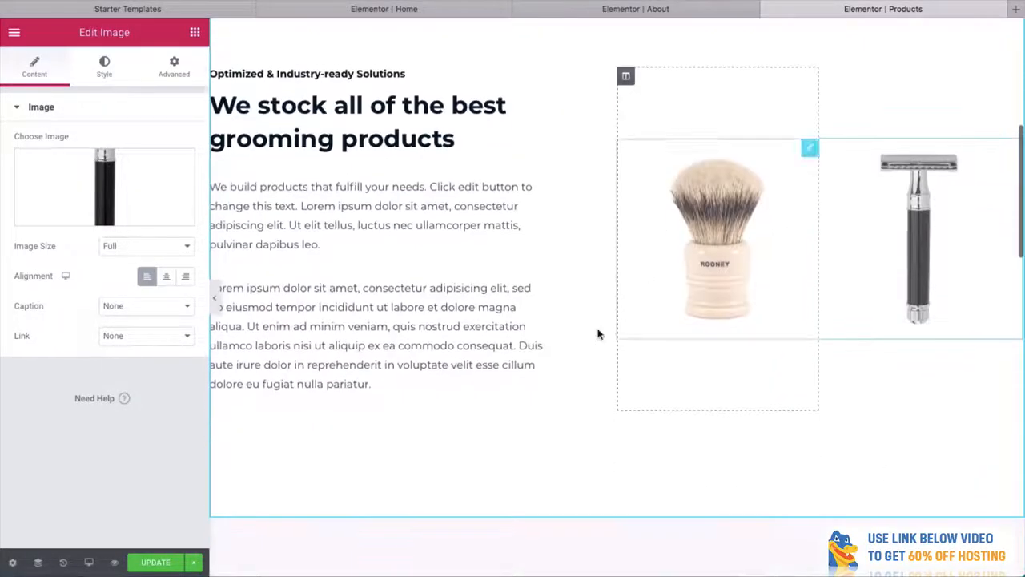
{"action": "scroll", "coordinate": [608, 360], "scroll_direction": "up", "scroll_amount": 1}
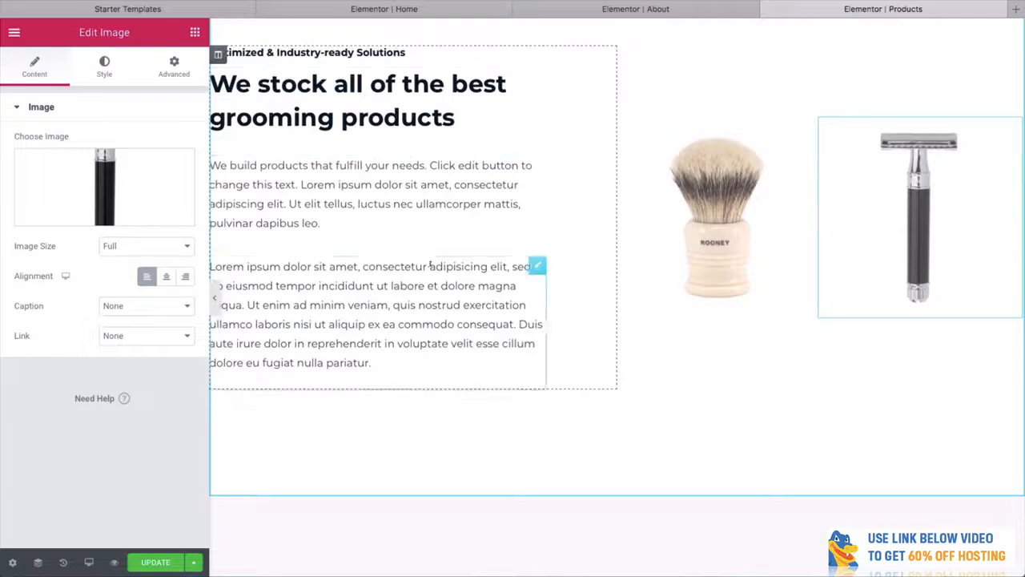
{"action": "scroll", "coordinate": [542, 200], "scroll_direction": "down", "scroll_amount": 5}
- Change 'Our Innovations' to 'Our Products' and 'Industry Focused Products!' to 'The best for you'
{"action": "scroll", "coordinate": [541, 200], "scroll_direction": "down", "scroll_amount": 5}
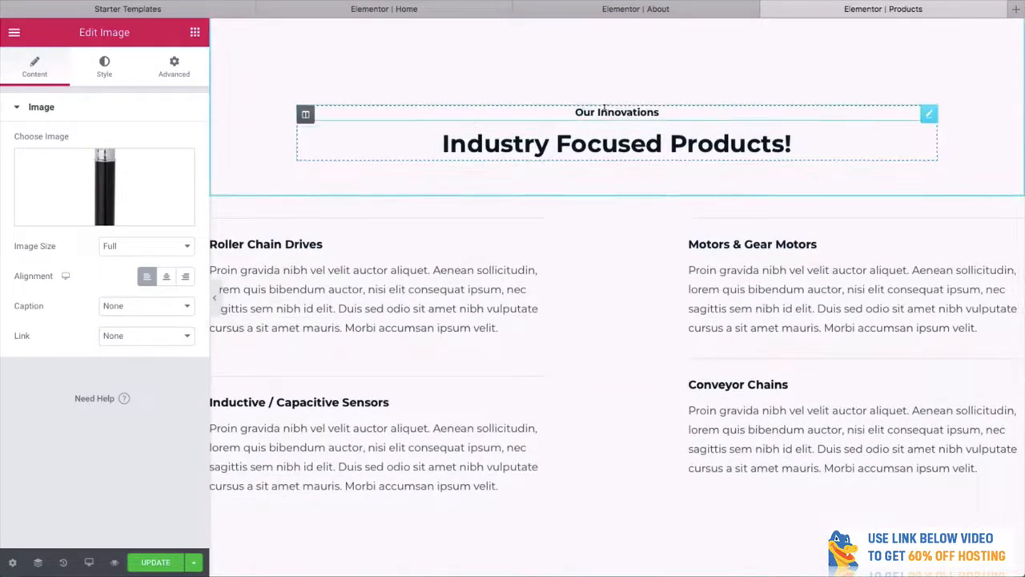
{"action": "triple_click", "coordinate": [605, 112]}
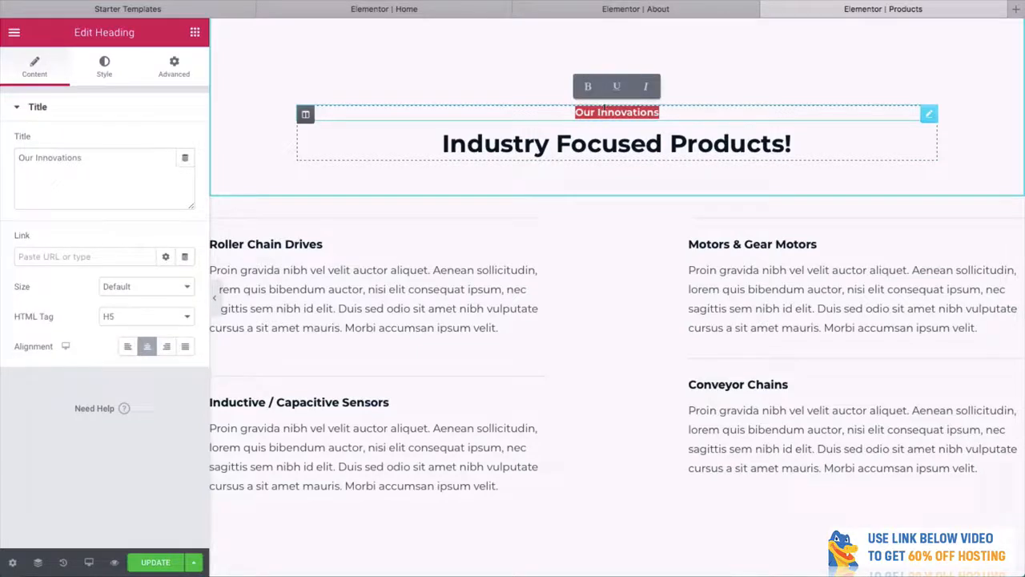
{"action": "type", "text": "Our p"}
{"action": "key", "text": "BackSpace"}
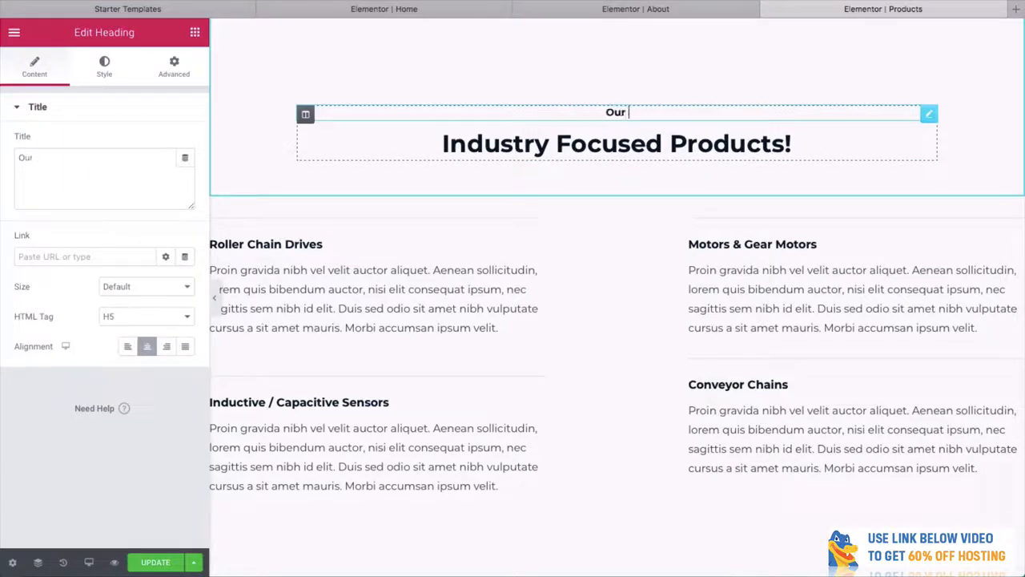
{"action": "type", "text": "Products"}
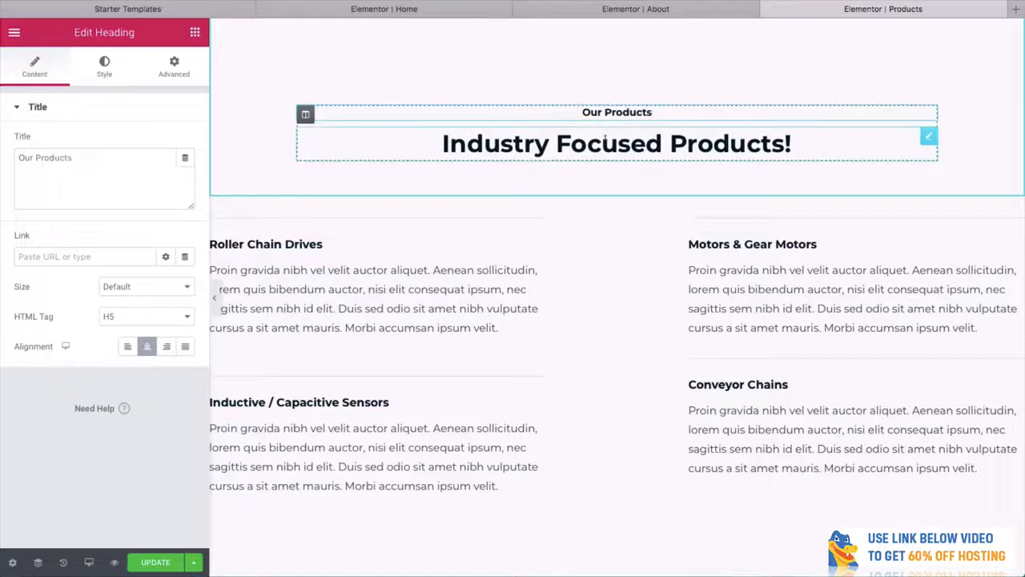
{"action": "triple_click", "coordinate": [605, 144]}
{"action": "type", "text": "The "}
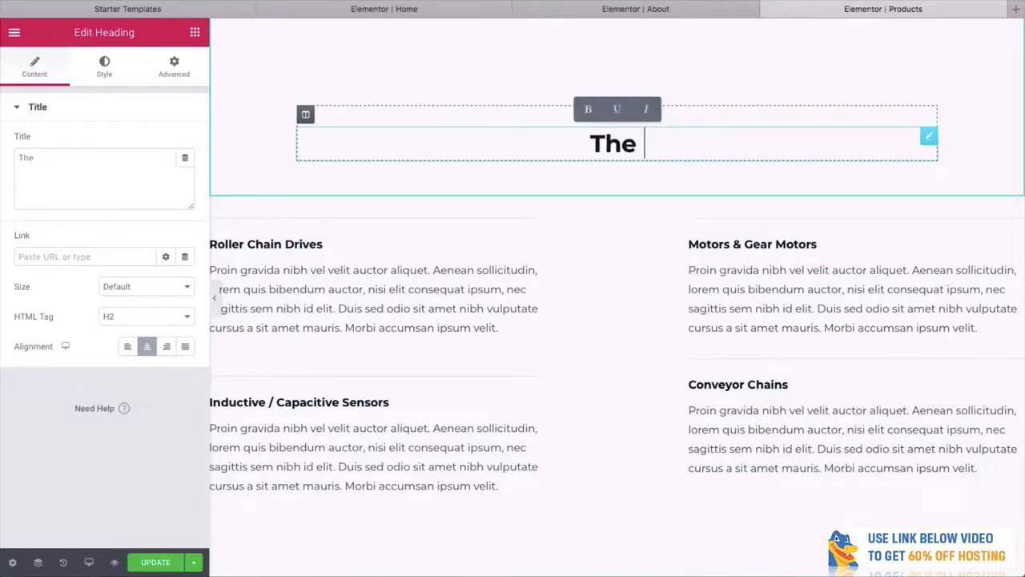
{"action": "type", "text": "best for you"}
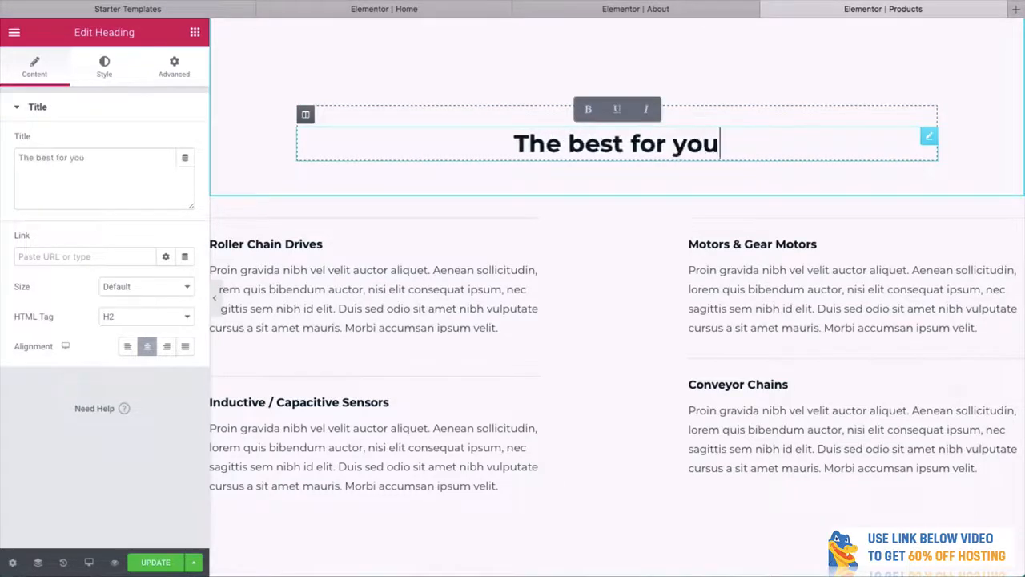
{"action": "scroll", "coordinate": [336, 240], "scroll_direction": "down", "scroll_amount": 2}
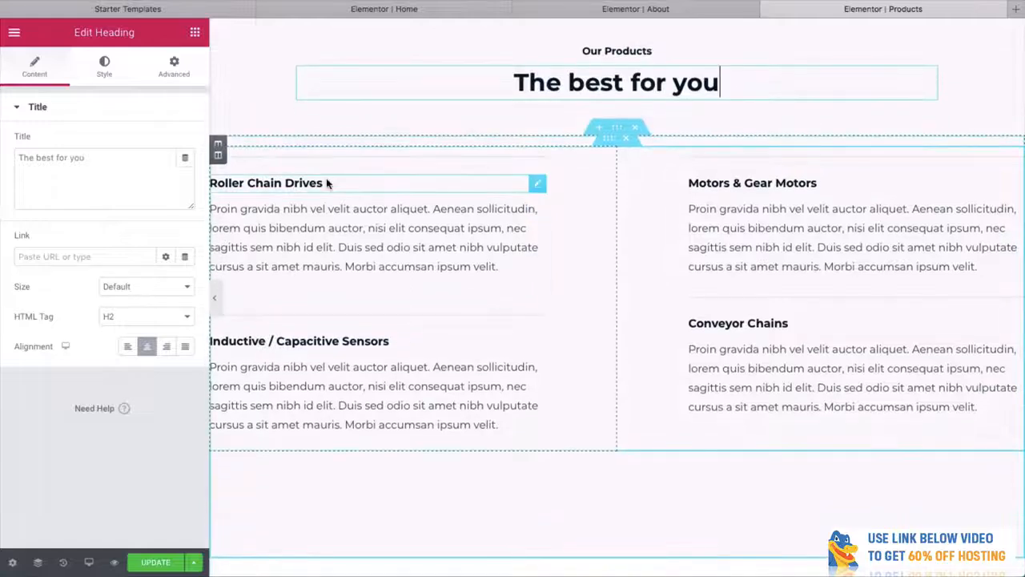
- Retitle the first two product headings as Shaver and Grooming kit
{"action": "left_click", "coordinate": [325, 183]}
{"action": "triple_click", "coordinate": [326, 183]}
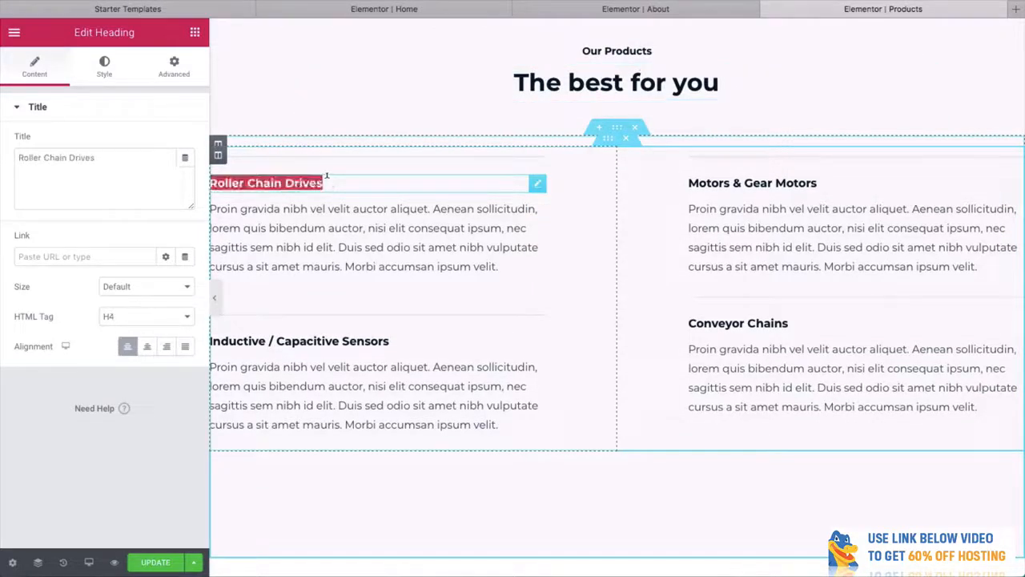
{"action": "type", "text": "Shaver"}
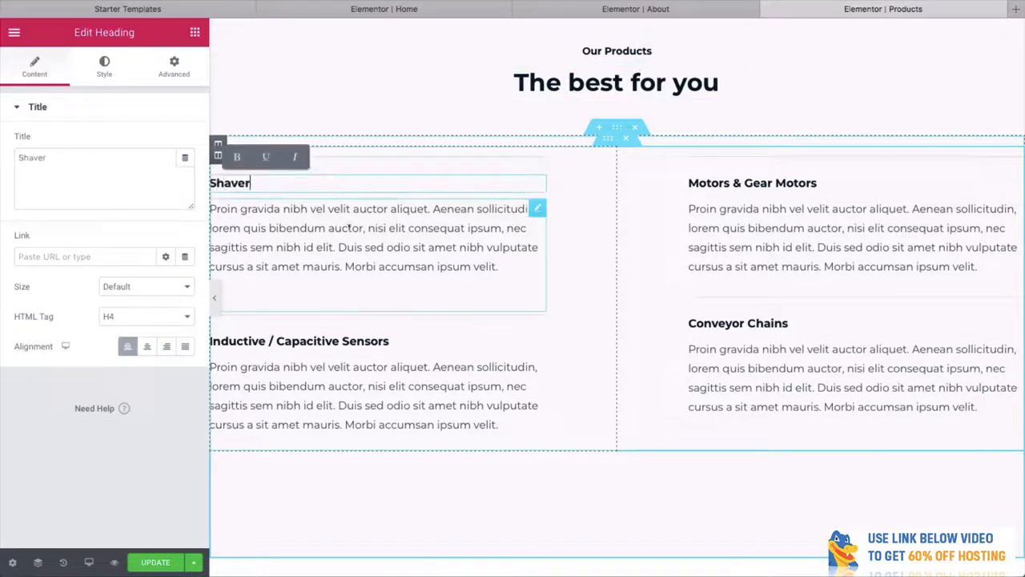
{"action": "triple_click", "coordinate": [341, 340]}
{"action": "type", "text": "C"}
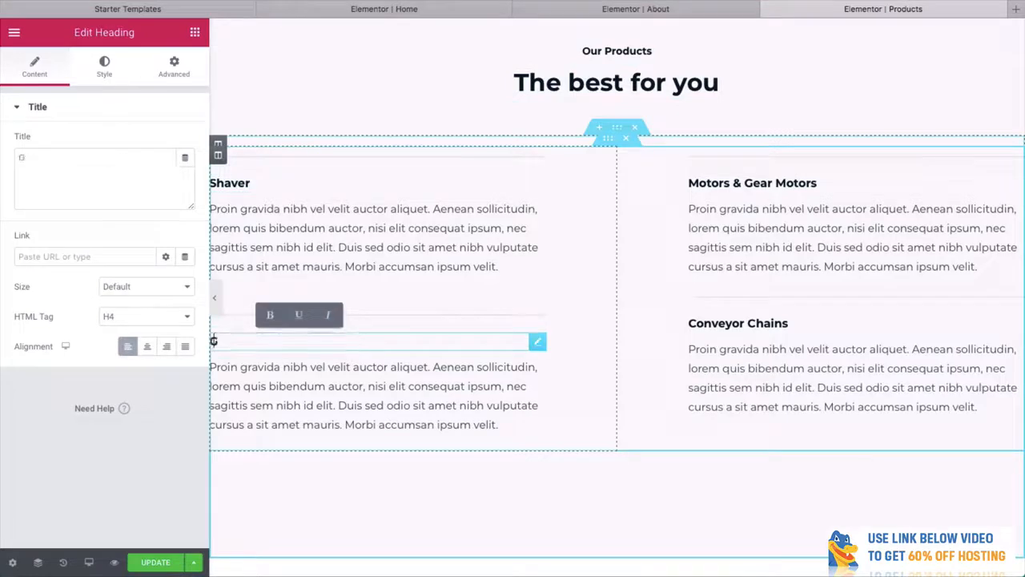
{"action": "type", "text": "rooming kit"}
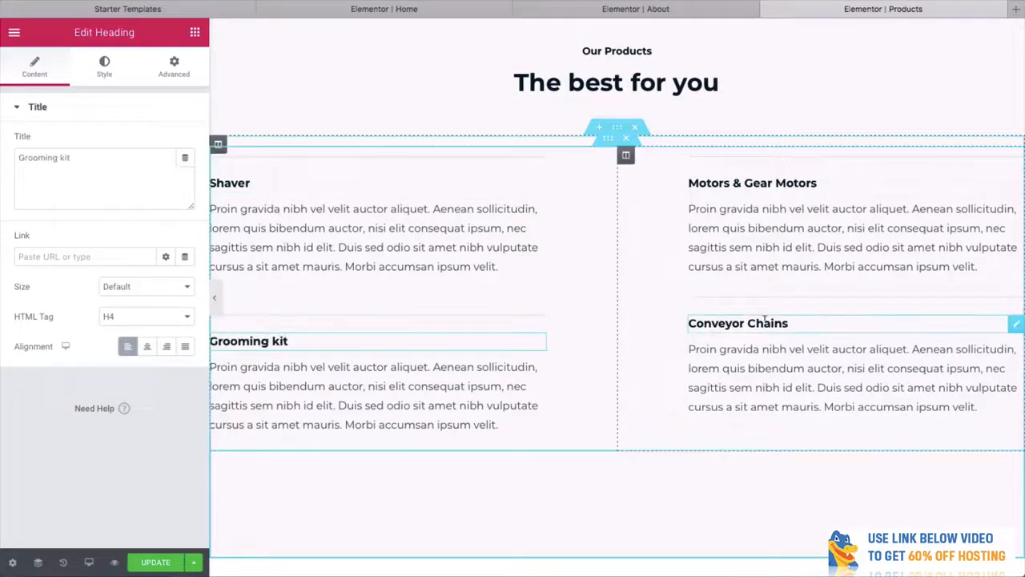
- Retitle the remaining two product headings as Moisturiser and Shaving brush
{"action": "left_click", "coordinate": [765, 323]}
{"action": "triple_click", "coordinate": [764, 323]}
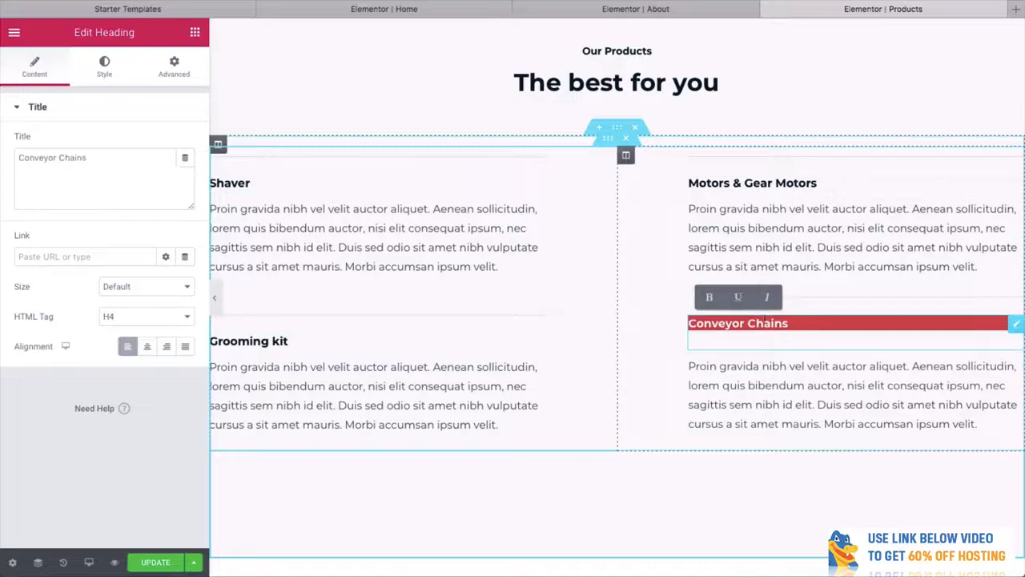
{"action": "type", "text": "Moisturise"}
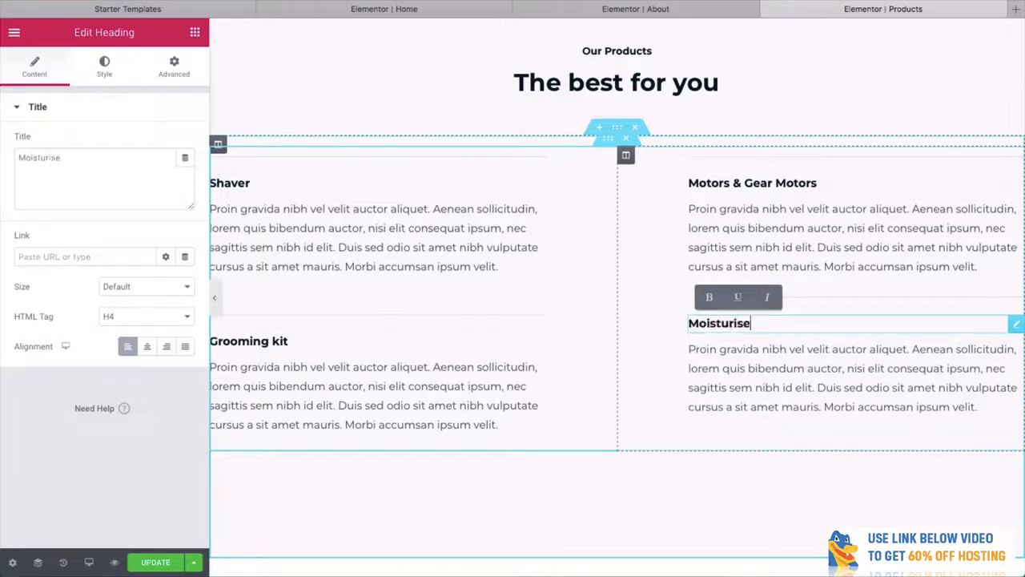
{"action": "type", "text": "r"}
{"action": "left_click", "coordinate": [776, 183]}
{"action": "type", "text": "a"}
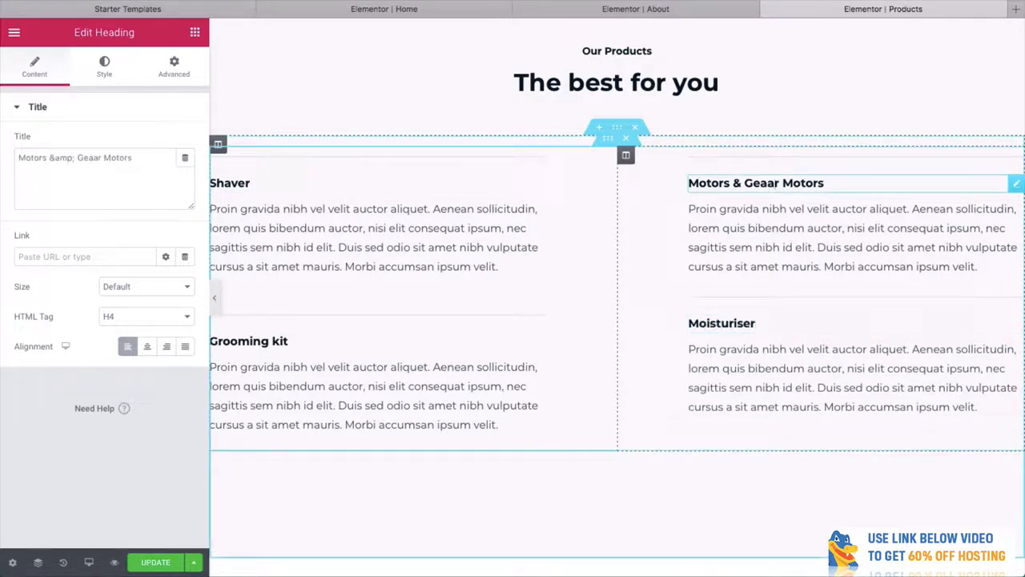
{"action": "key", "text": "ctrl+a"}
{"action": "key", "text": "BackSpace"}
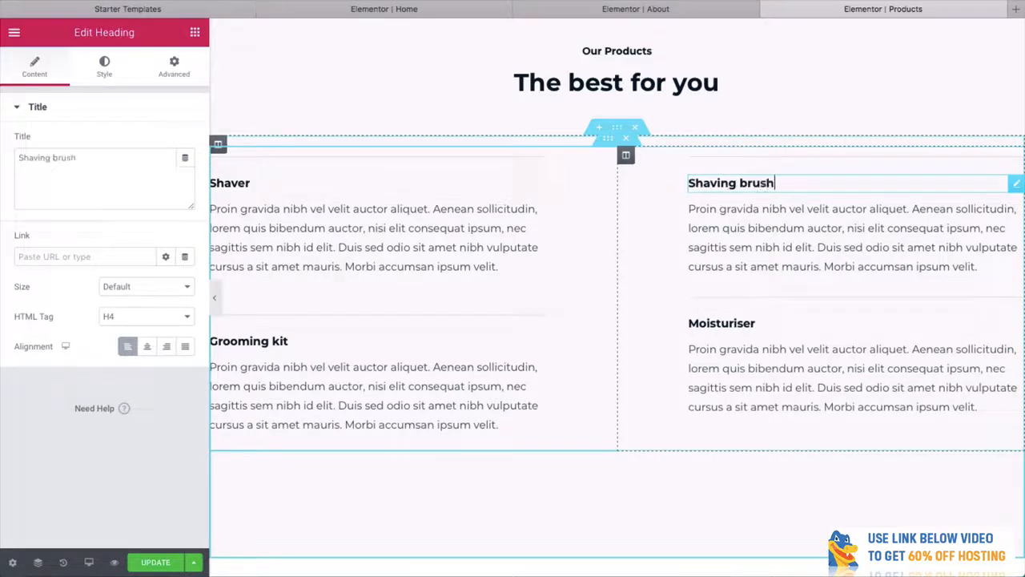
{"action": "type", "text": "Shaving brush"}
{"action": "scroll", "coordinate": [599, 351], "scroll_direction": "down", "scroll_amount": 2}
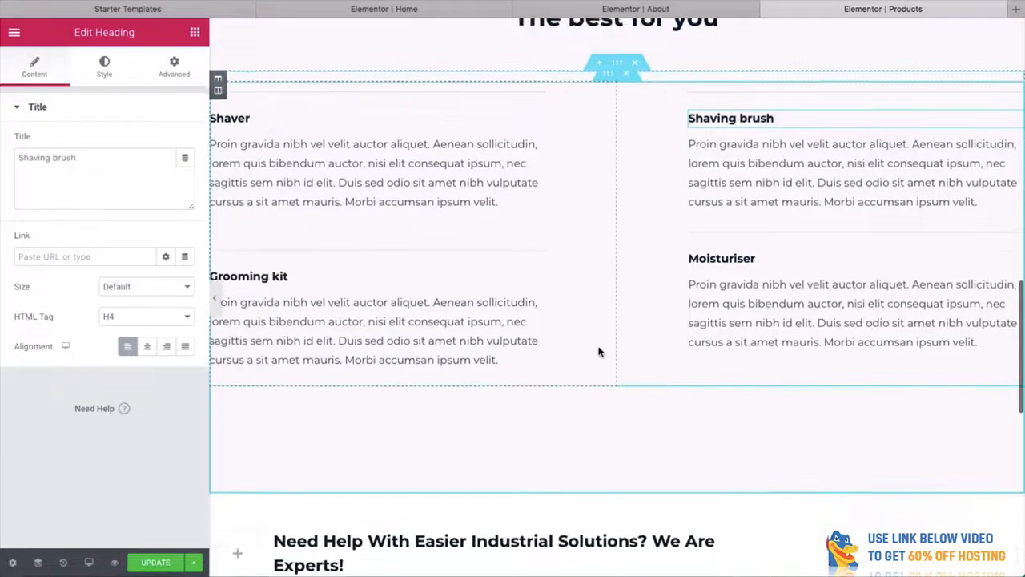
{"action": "scroll", "coordinate": [611, 316], "scroll_direction": "down", "scroll_amount": 2}
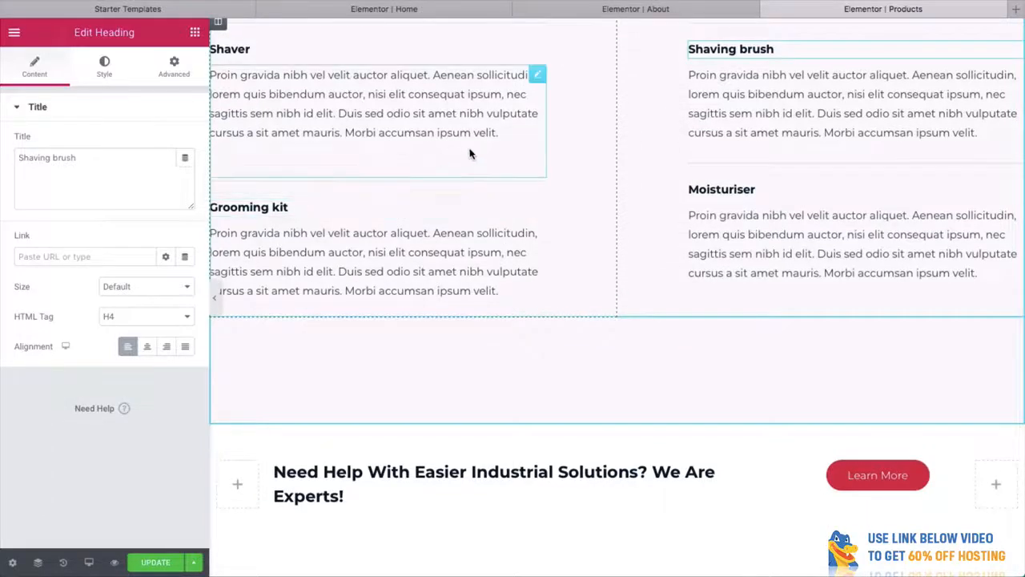
{"action": "scroll", "coordinate": [470, 160], "scroll_direction": "up", "scroll_amount": 6}
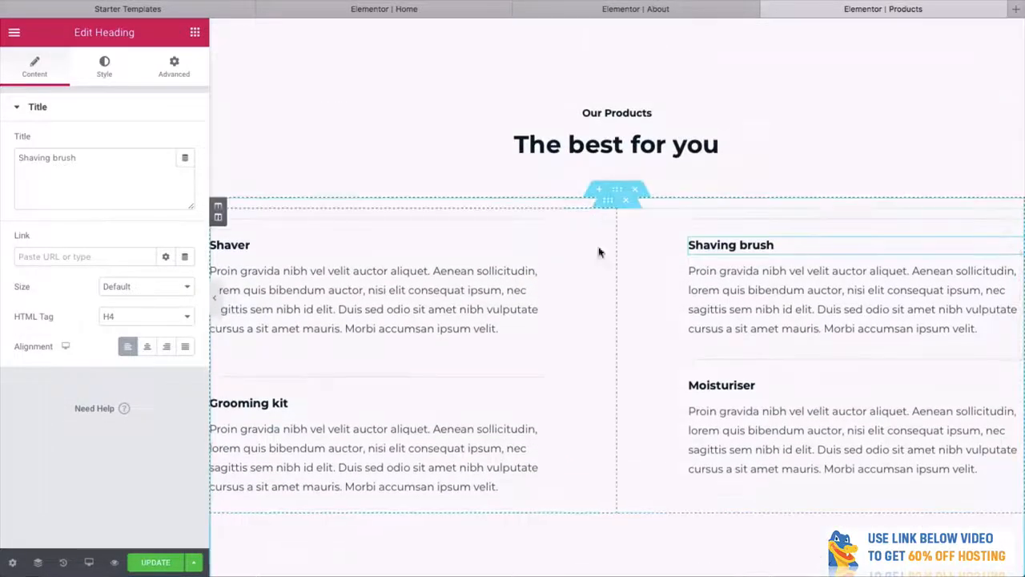
- Review the renamed Products page, then save it with UPDATE
{"action": "scroll", "coordinate": [597, 268], "scroll_direction": "down", "scroll_amount": 10}
{"action": "scroll", "coordinate": [594, 282], "scroll_direction": "up", "scroll_amount": 18}
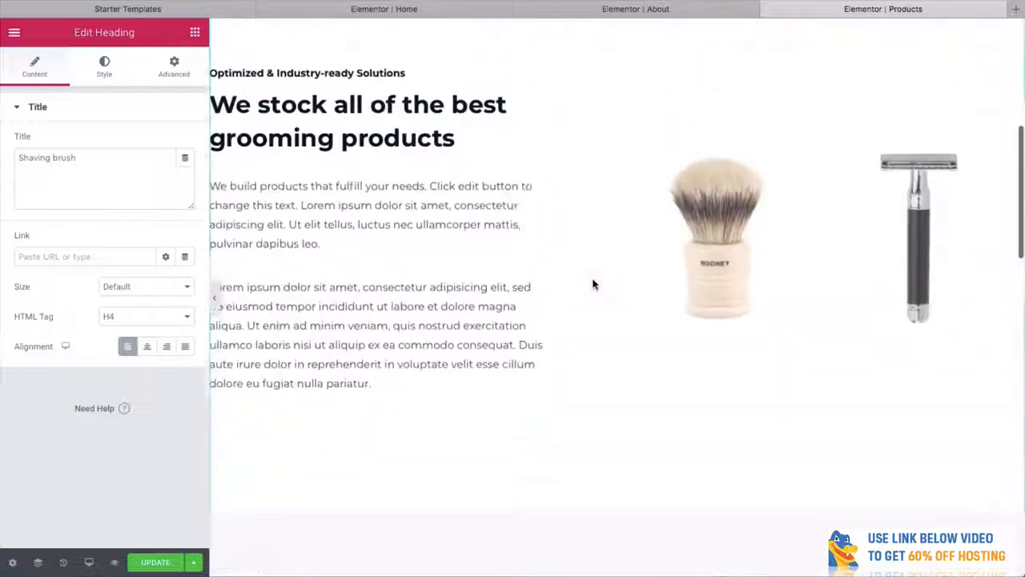
{"action": "scroll", "coordinate": [594, 284], "scroll_direction": "up", "scroll_amount": 12}
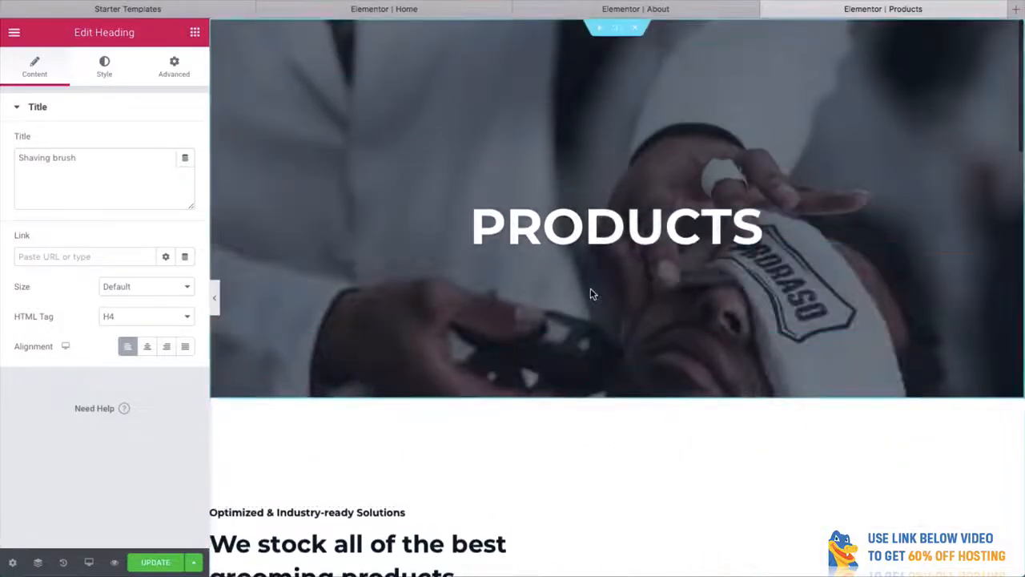
{"action": "scroll", "coordinate": [590, 294], "scroll_direction": "down", "scroll_amount": 2}
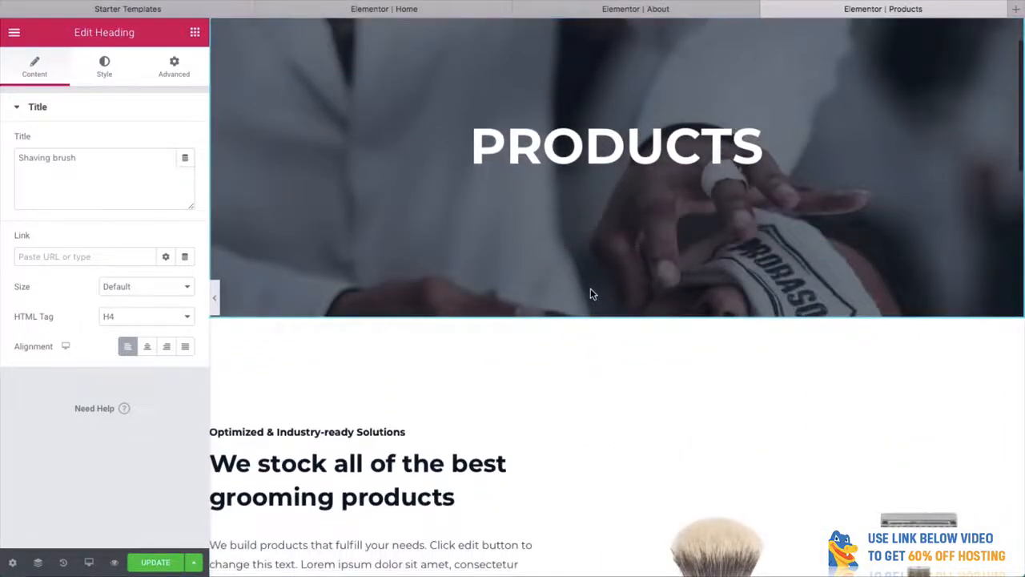
{"action": "scroll", "coordinate": [590, 295], "scroll_direction": "up", "scroll_amount": 2}
{"action": "scroll", "coordinate": [590, 295], "scroll_direction": "down", "scroll_amount": 5}
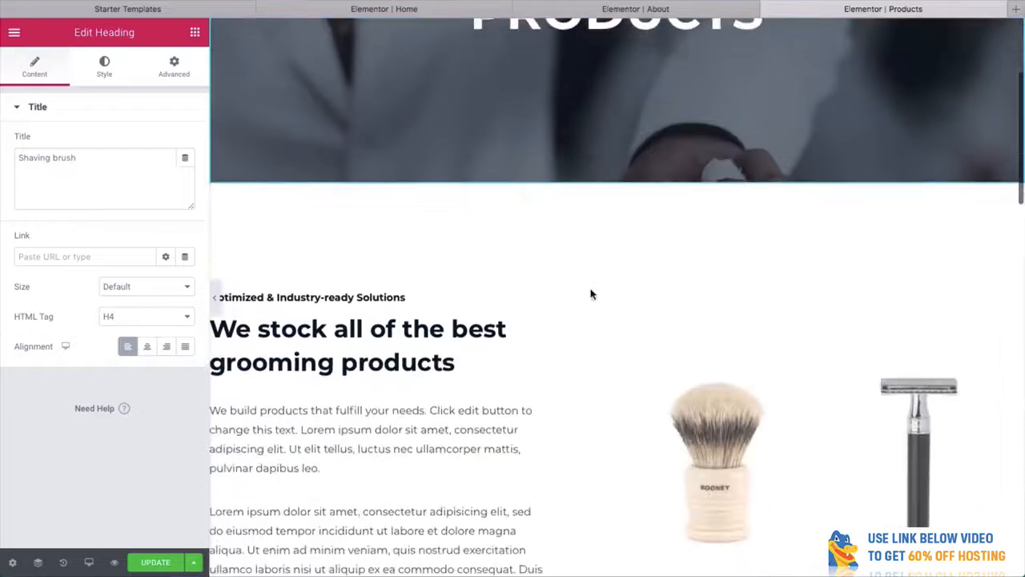
{"action": "scroll", "coordinate": [590, 294], "scroll_direction": "up", "scroll_amount": 5}
{"action": "scroll", "coordinate": [590, 293], "scroll_direction": "down", "scroll_amount": 10}
{"action": "scroll", "coordinate": [589, 267], "scroll_direction": "down", "scroll_amount": 1}
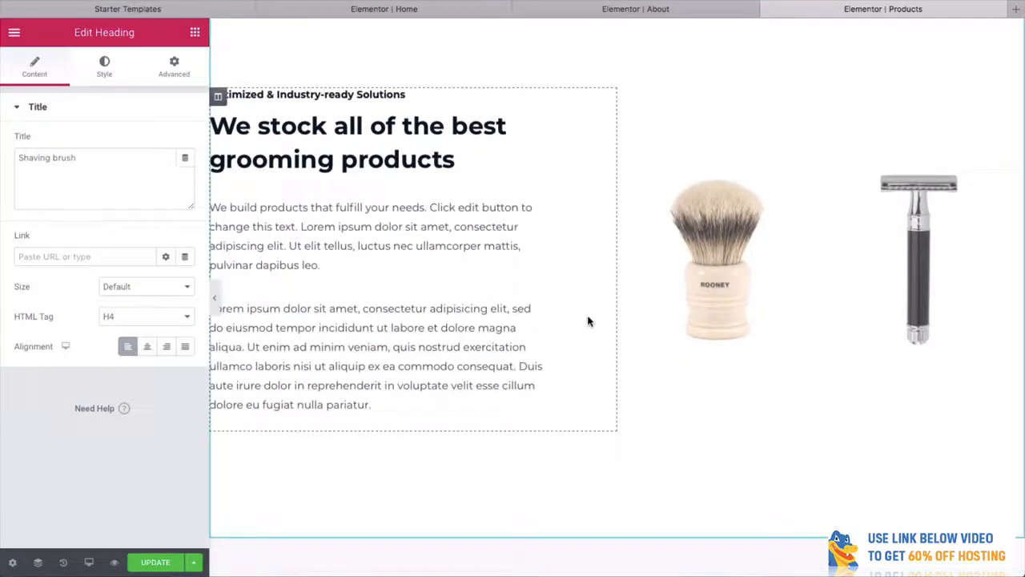
{"action": "scroll", "coordinate": [589, 321], "scroll_direction": "down", "scroll_amount": 15}
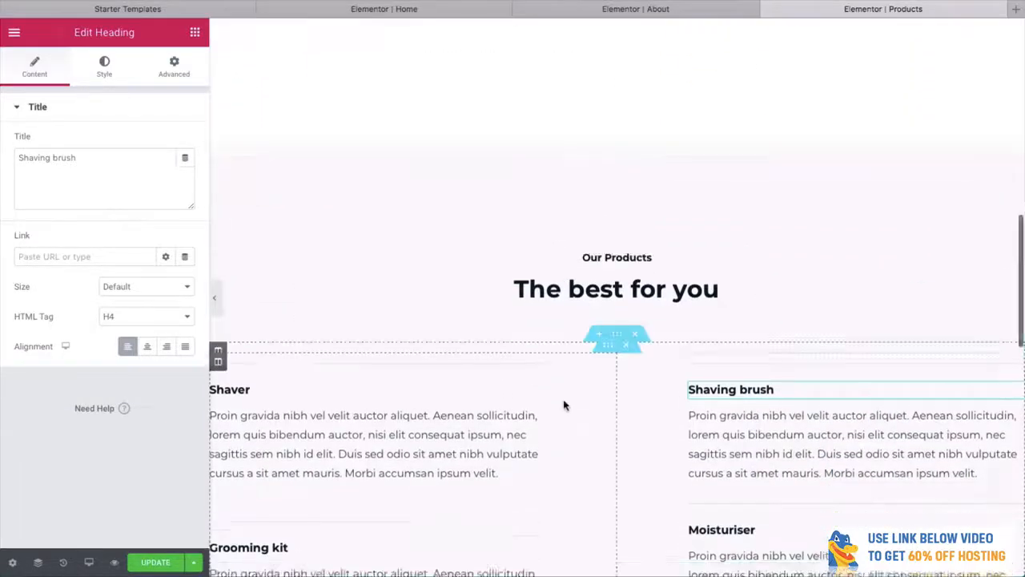
{"action": "scroll", "coordinate": [582, 478], "scroll_direction": "down", "scroll_amount": 5}
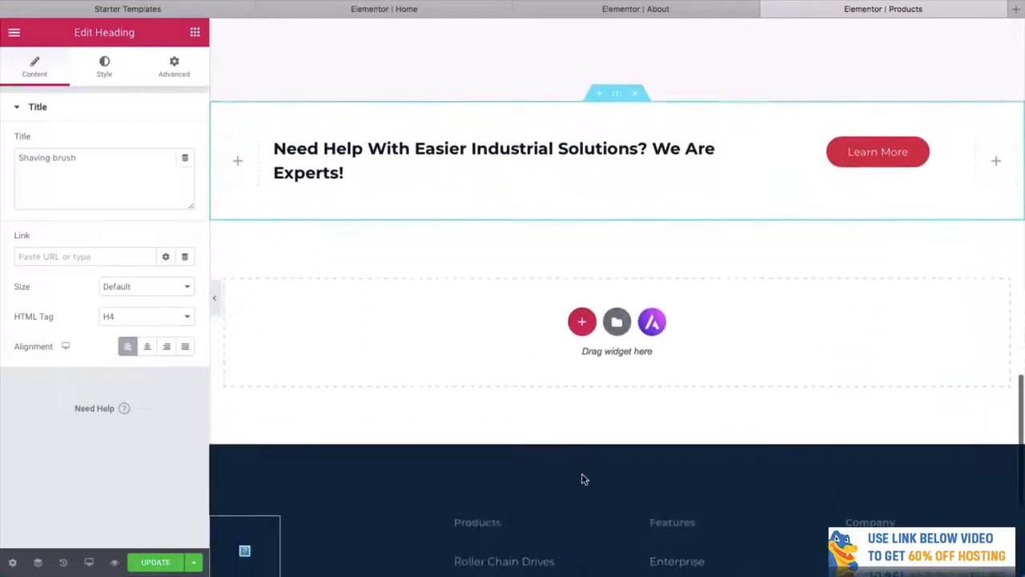
{"action": "left_click", "coordinate": [157, 562]}
{"action": "scroll", "coordinate": [449, 443], "scroll_direction": "up", "scroll_amount": 20}
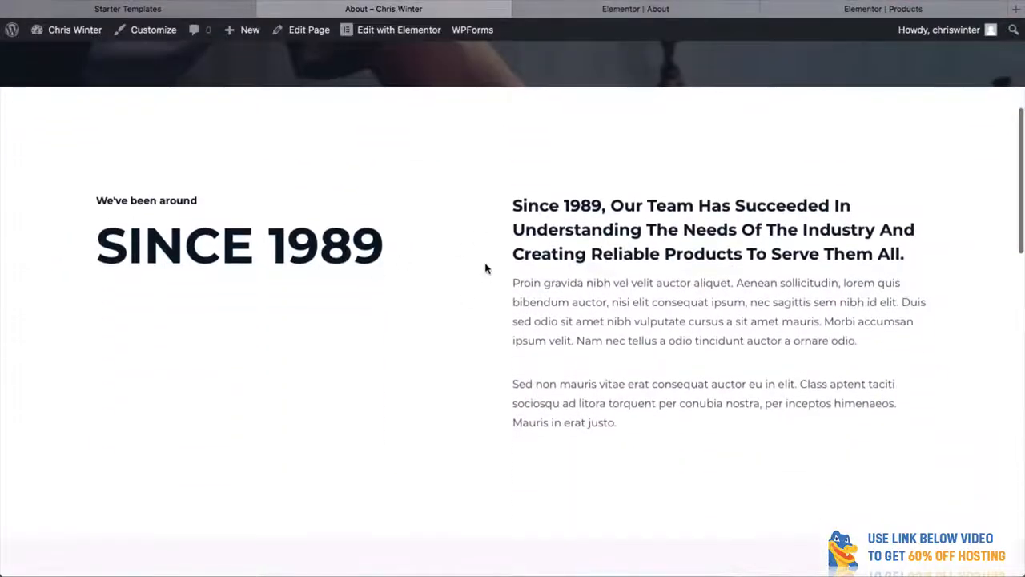
- Look through the live About page, then the live Products page
{"action": "scroll", "coordinate": [485, 268], "scroll_direction": "down", "scroll_amount": 5}
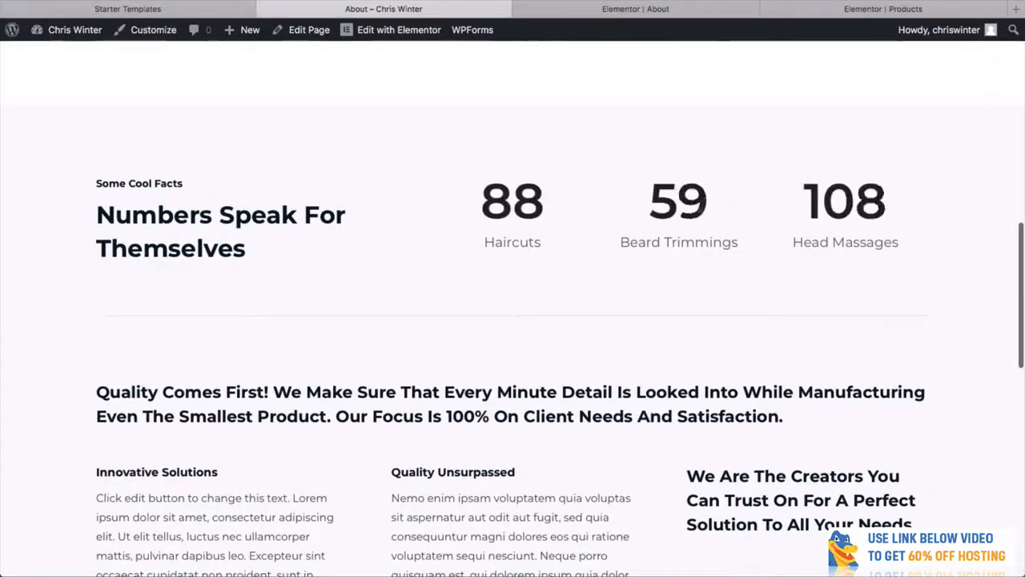
{"action": "scroll", "coordinate": [700, 213], "scroll_direction": "up", "scroll_amount": 10}
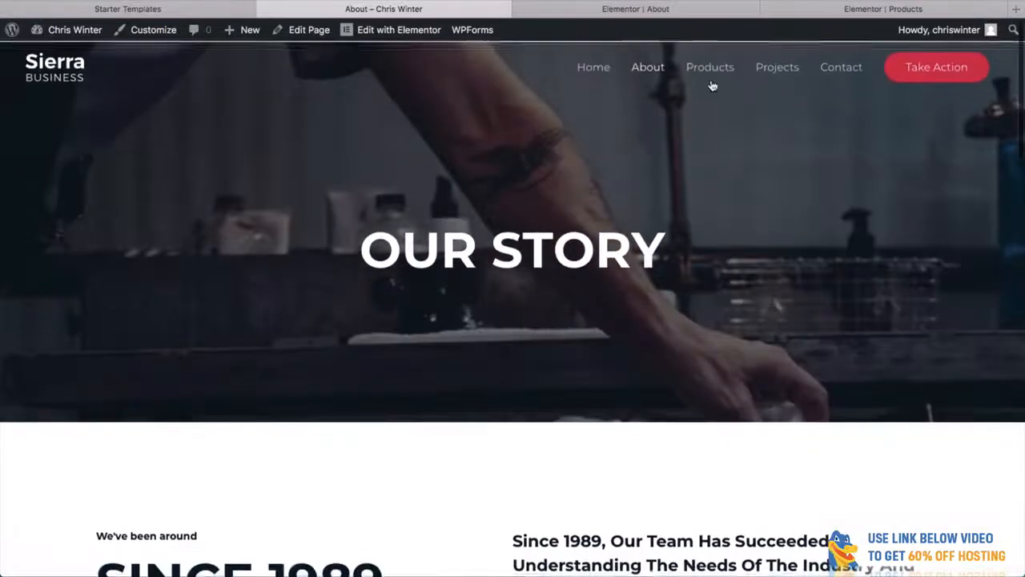
{"action": "left_click", "coordinate": [711, 72]}
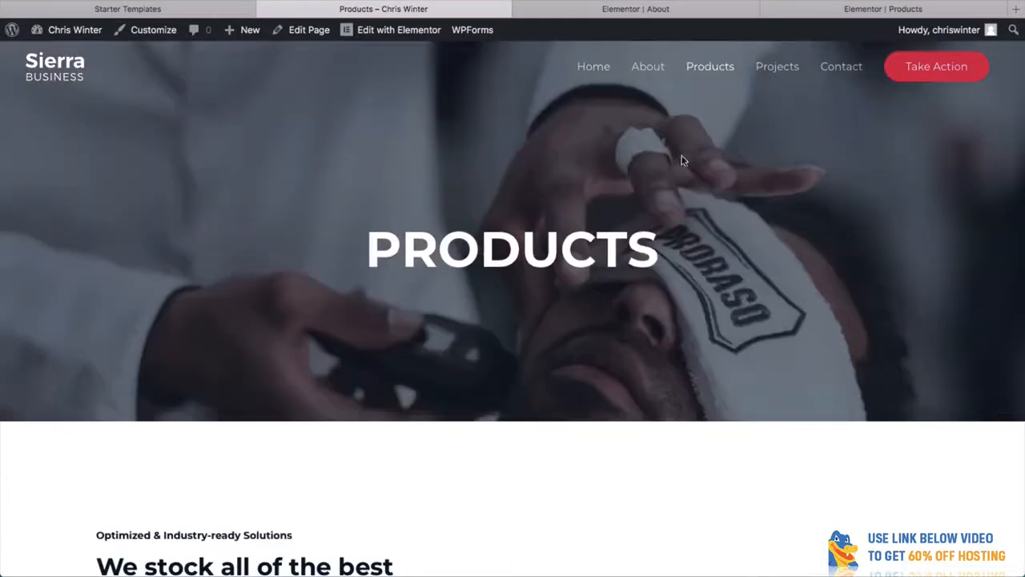
{"action": "scroll", "coordinate": [708, 259], "scroll_direction": "down", "scroll_amount": 3}
{"action": "scroll", "coordinate": [687, 268], "scroll_direction": "down", "scroll_amount": 2}
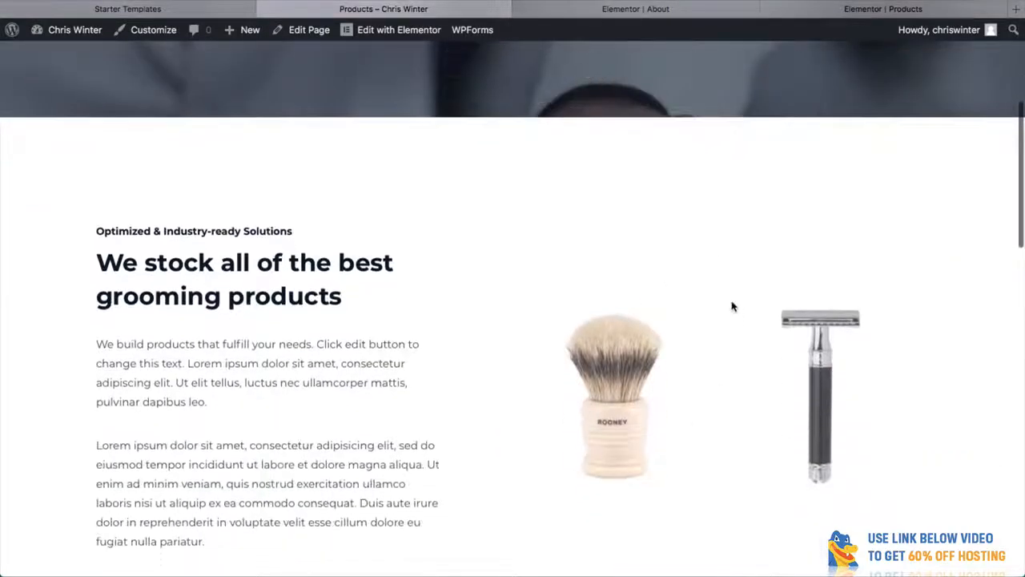
{"action": "scroll", "coordinate": [918, 431], "scroll_direction": "down", "scroll_amount": 7}
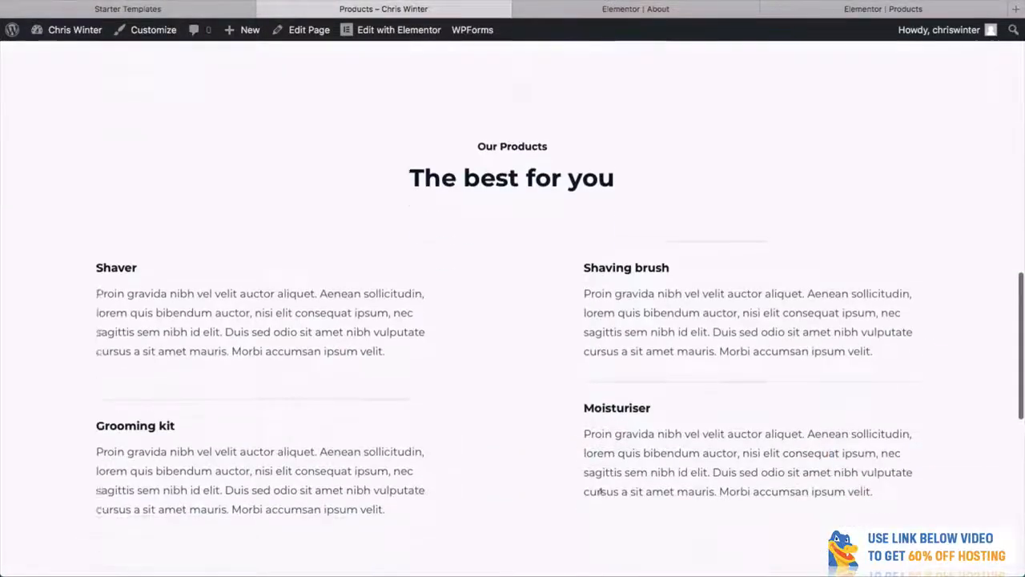
{"action": "scroll", "coordinate": [584, 171], "scroll_direction": "up", "scroll_amount": 15}
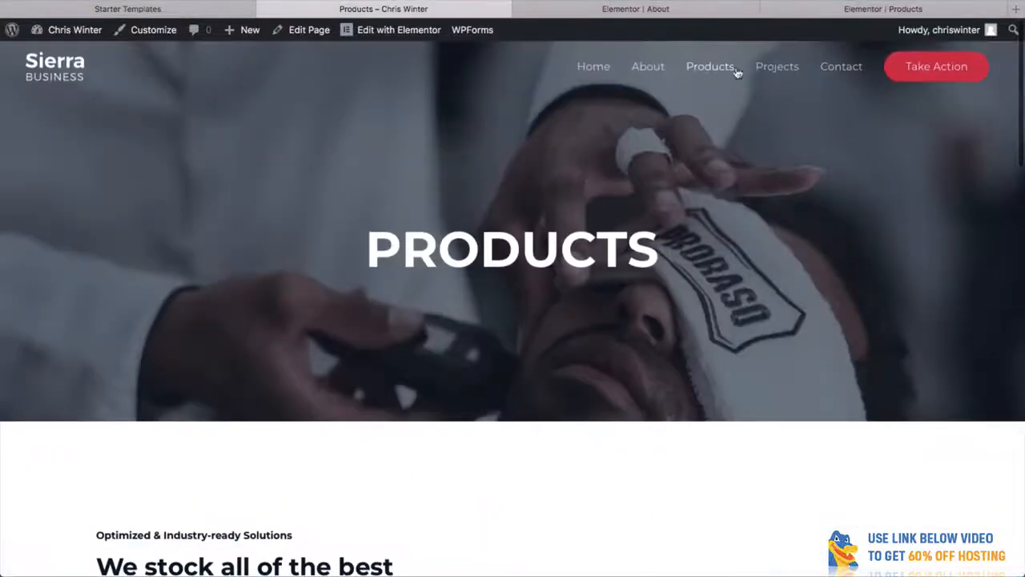
- Go to the live Projects page and scroll through its content
{"action": "left_click", "coordinate": [777, 67]}
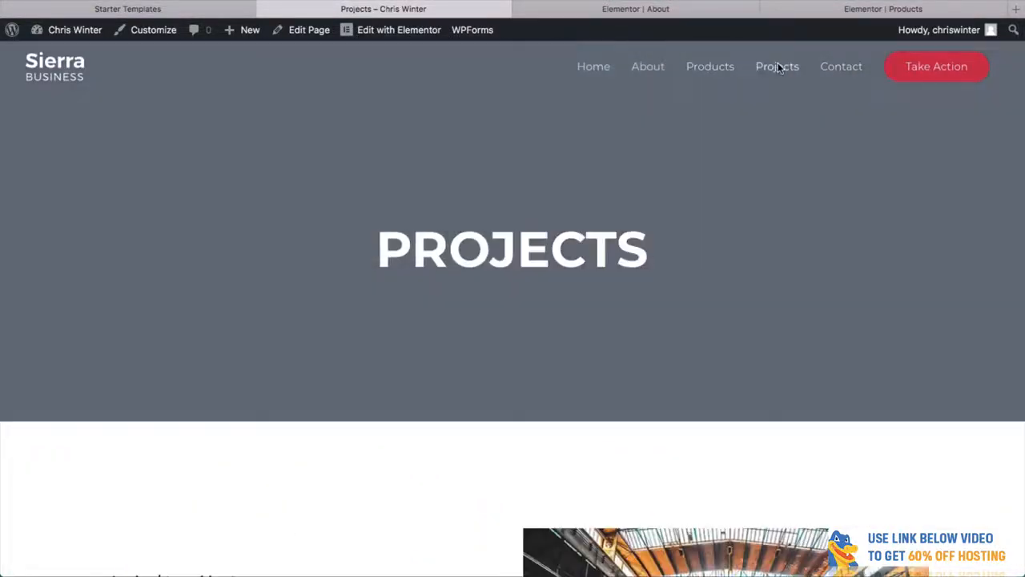
{"action": "scroll", "coordinate": [682, 342], "scroll_direction": "down", "scroll_amount": 10}
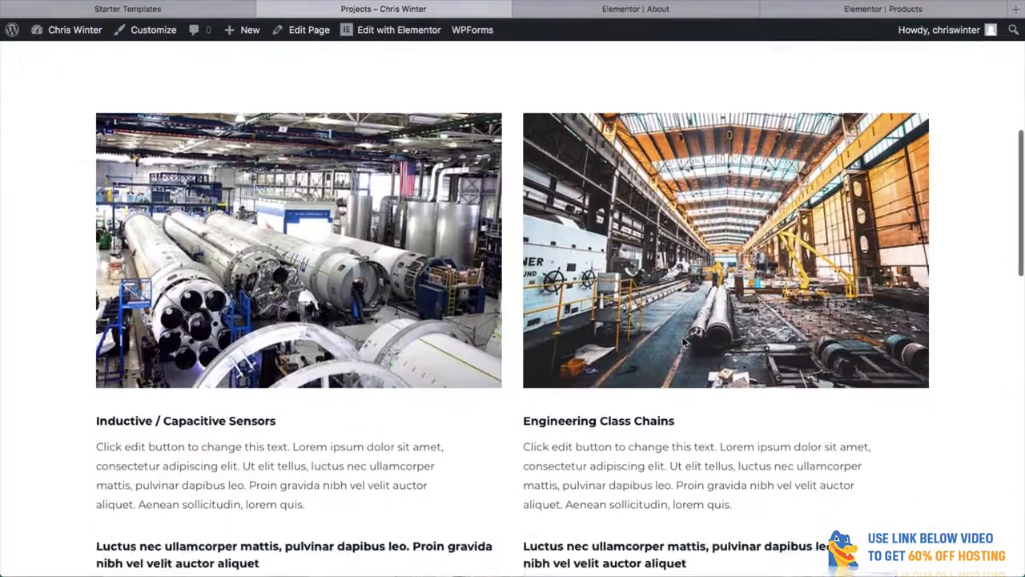
{"action": "scroll", "coordinate": [682, 343], "scroll_direction": "down", "scroll_amount": 6}
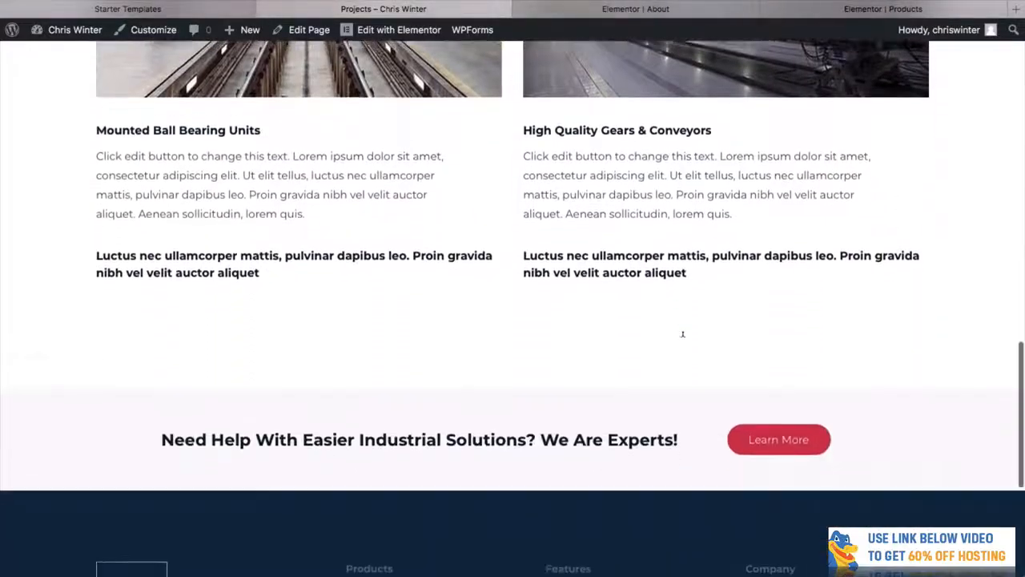
{"action": "scroll", "coordinate": [682, 334], "scroll_direction": "up", "scroll_amount": 5}
{"action": "scroll", "coordinate": [682, 342], "scroll_direction": "up", "scroll_amount": 10}
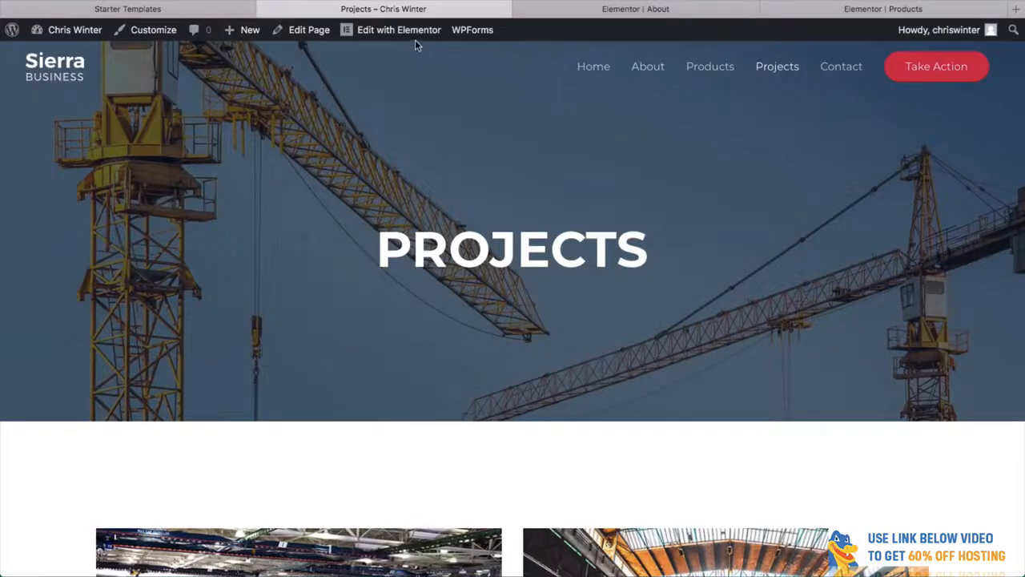
- Open the Projects page in Elementor from the admin bar
{"action": "mouse_move", "coordinate": [409, 39]}
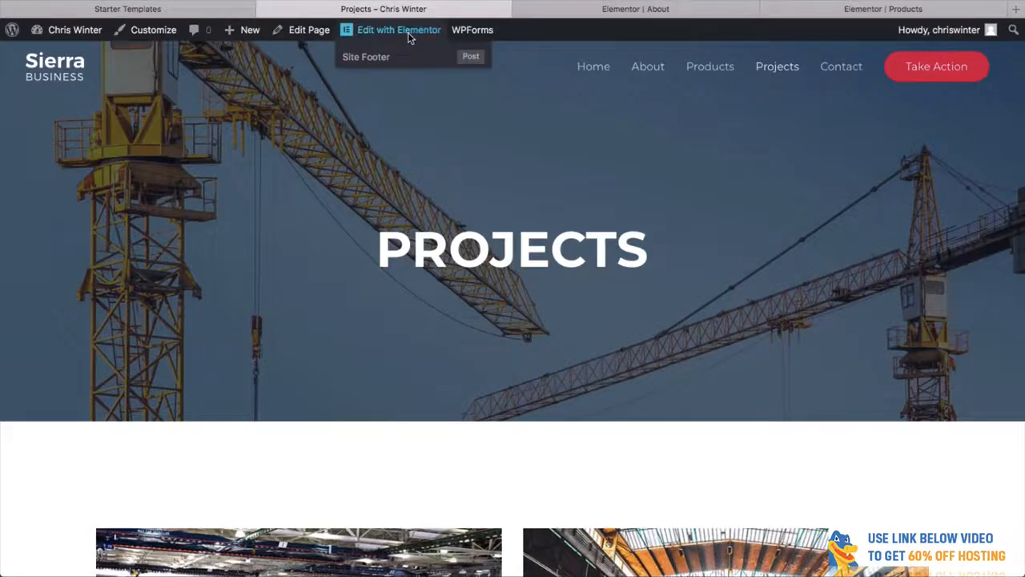
{"action": "left_click", "coordinate": [407, 32]}
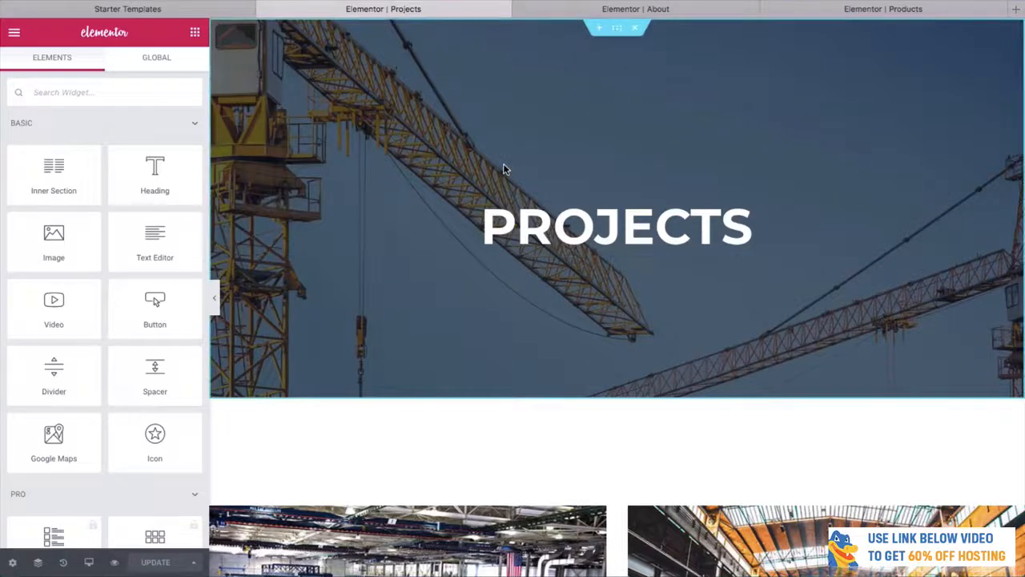
{"action": "right_click", "coordinate": [546, 141]}
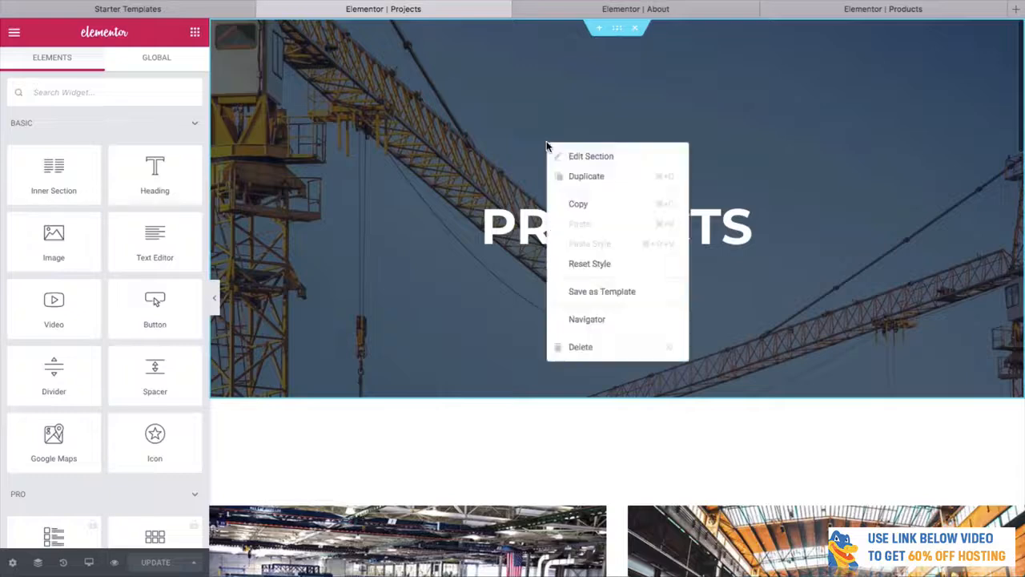
{"action": "left_click", "coordinate": [510, 148]}
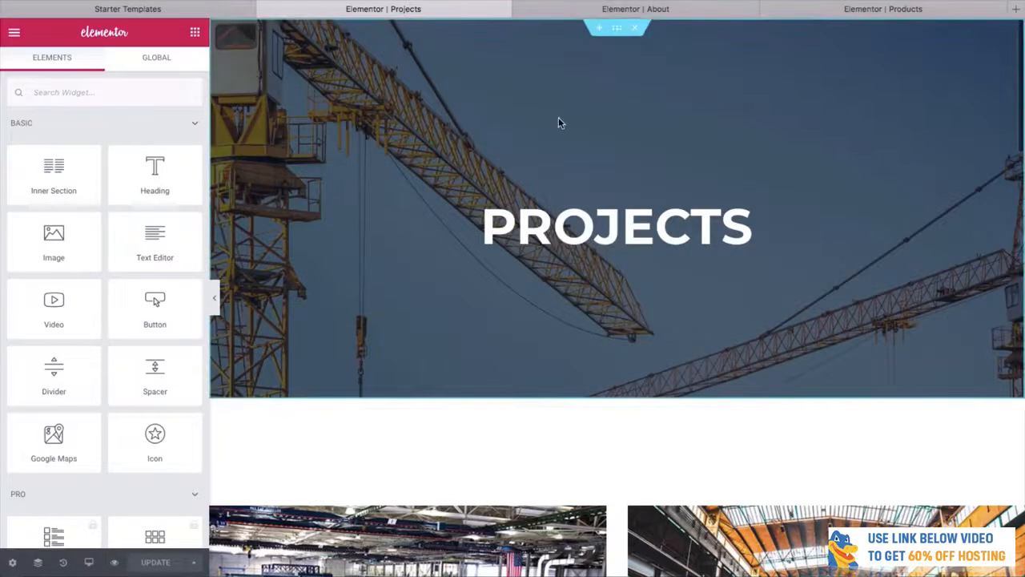
- Load YouTube in a new browser tab
{"action": "key", "text": "super+t"}
{"action": "type", "text": "yout"}
{"action": "key", "text": "Return"}
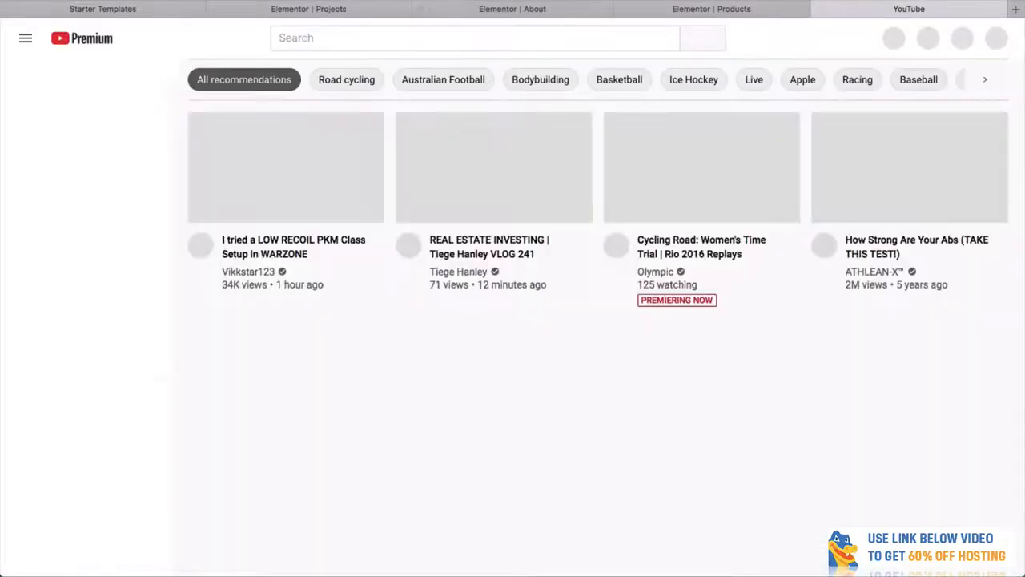
- Search YouTube for 'barber' and copy the link to The Perfect Barber Shave video
{"action": "left_click", "coordinate": [473, 38]}
{"action": "type", "text": "b"}
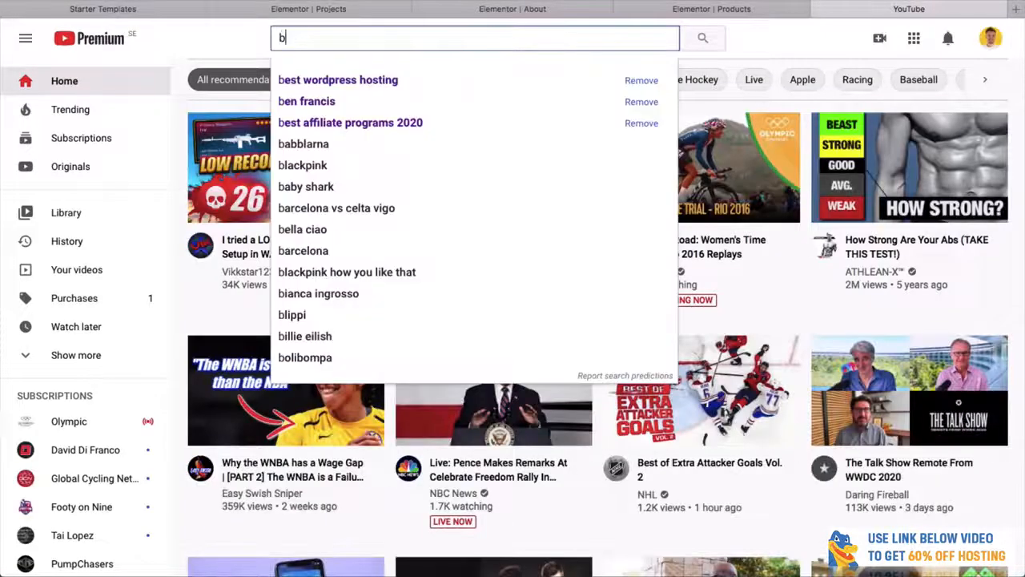
{"action": "type", "text": "arber"}
{"action": "key", "text": "Return"}
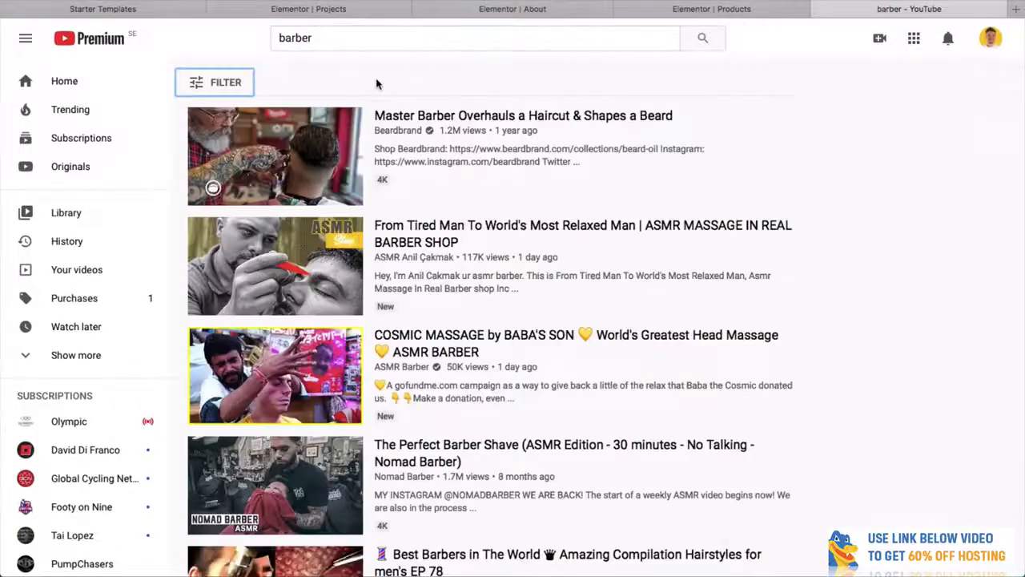
{"action": "scroll", "coordinate": [373, 84], "scroll_direction": "down", "scroll_amount": 2}
{"action": "scroll", "coordinate": [368, 82], "scroll_direction": "down", "scroll_amount": 2}
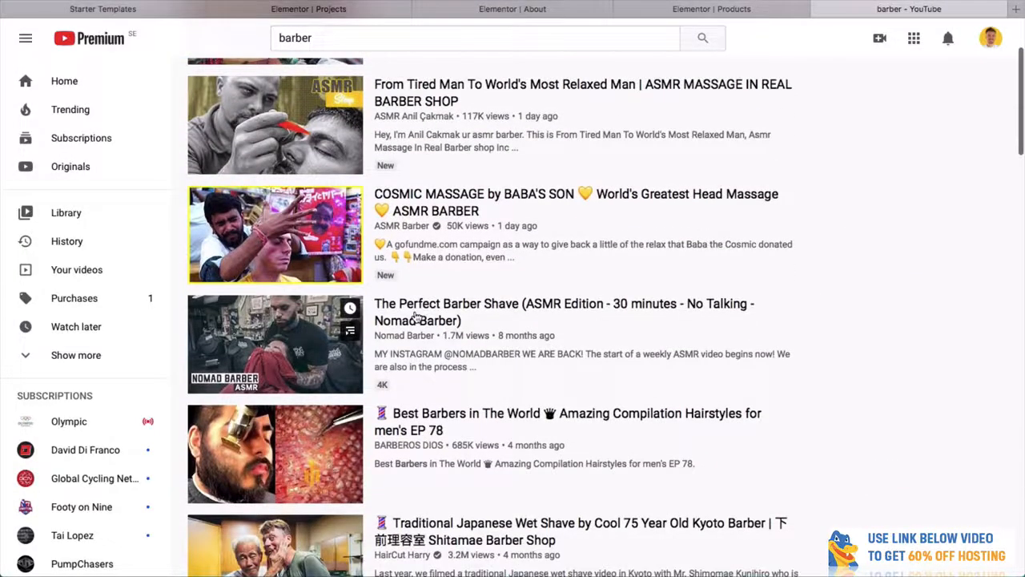
{"action": "right_click", "coordinate": [419, 313]}
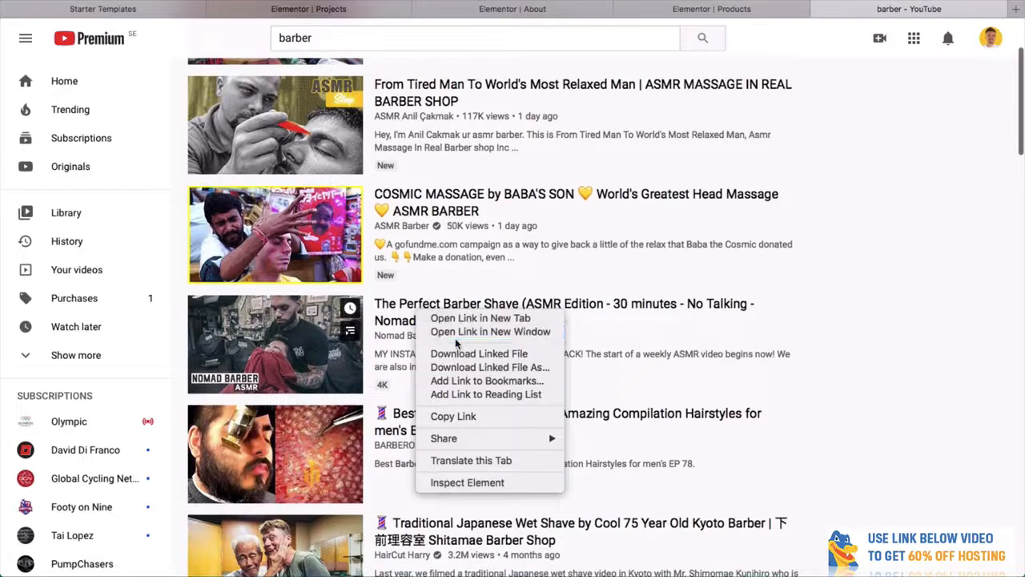
{"action": "left_click", "coordinate": [457, 417]}
{"action": "left_click", "coordinate": [389, 9]}
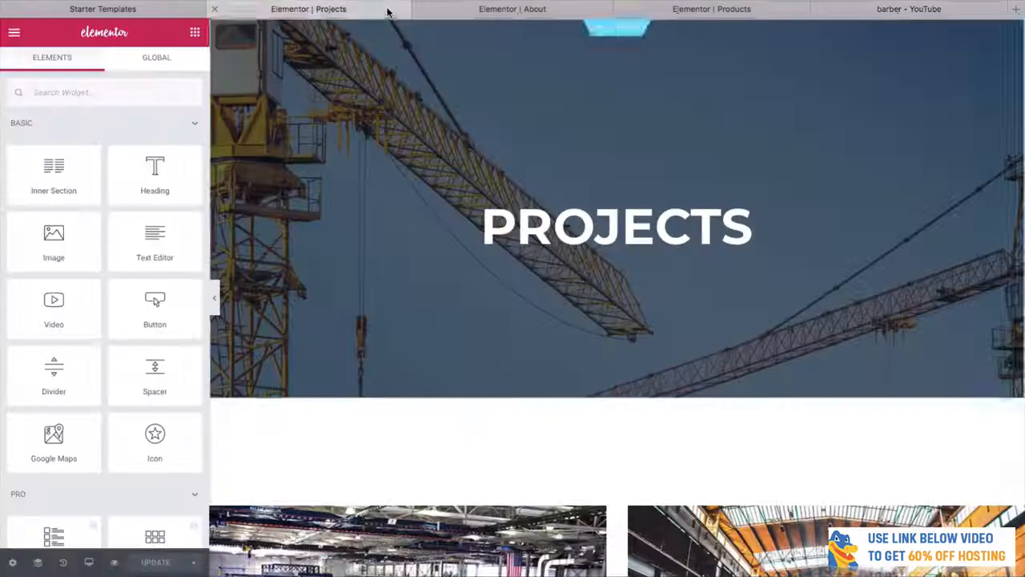
- Give the hero section a video background using the pasted YouTube link, start 40, end 200
{"action": "right_click", "coordinate": [403, 71]}
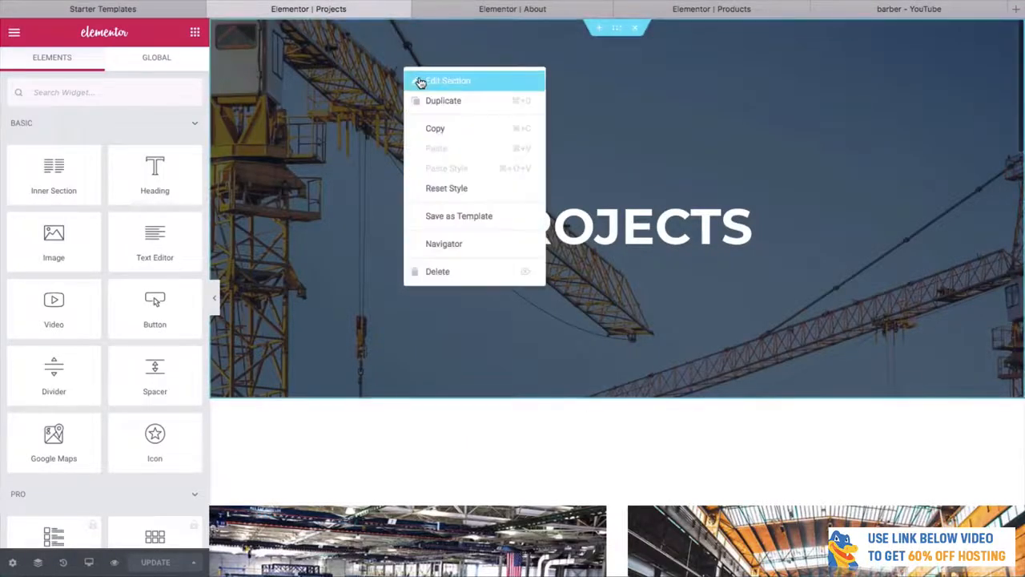
{"action": "left_click", "coordinate": [419, 80]}
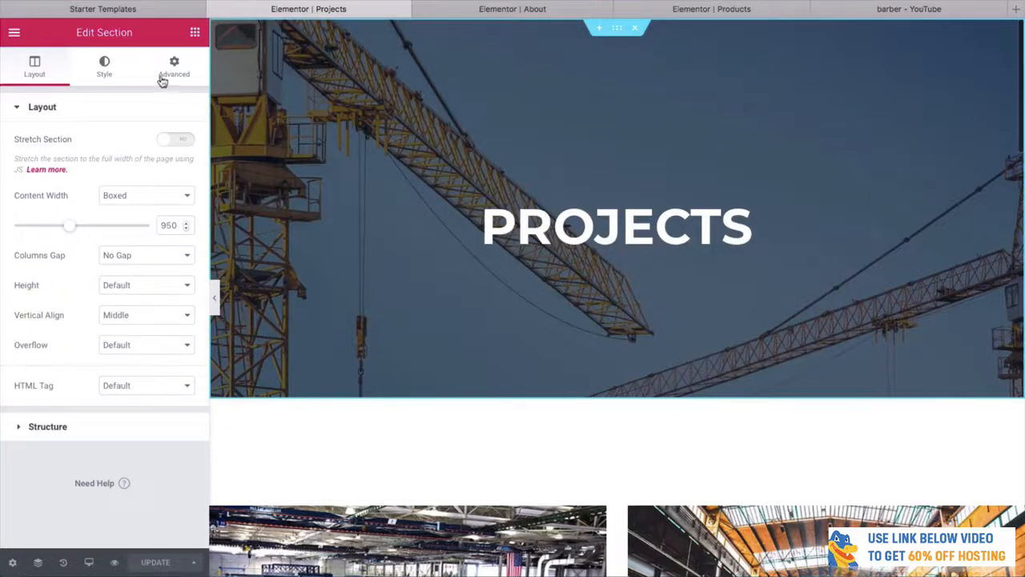
{"action": "left_click", "coordinate": [97, 78]}
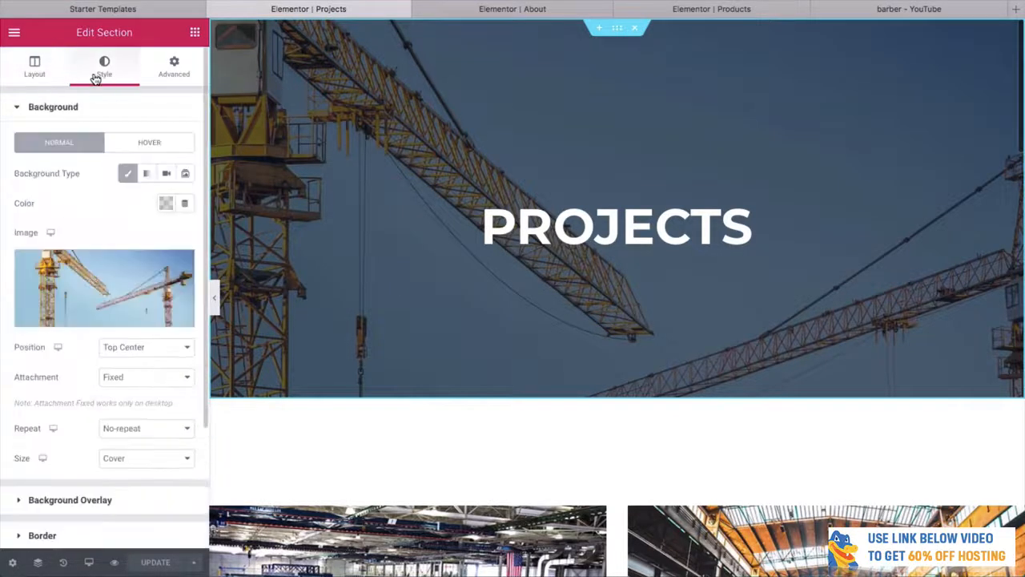
{"action": "mouse_move", "coordinate": [94, 318]}
{"action": "left_click", "coordinate": [160, 175]}
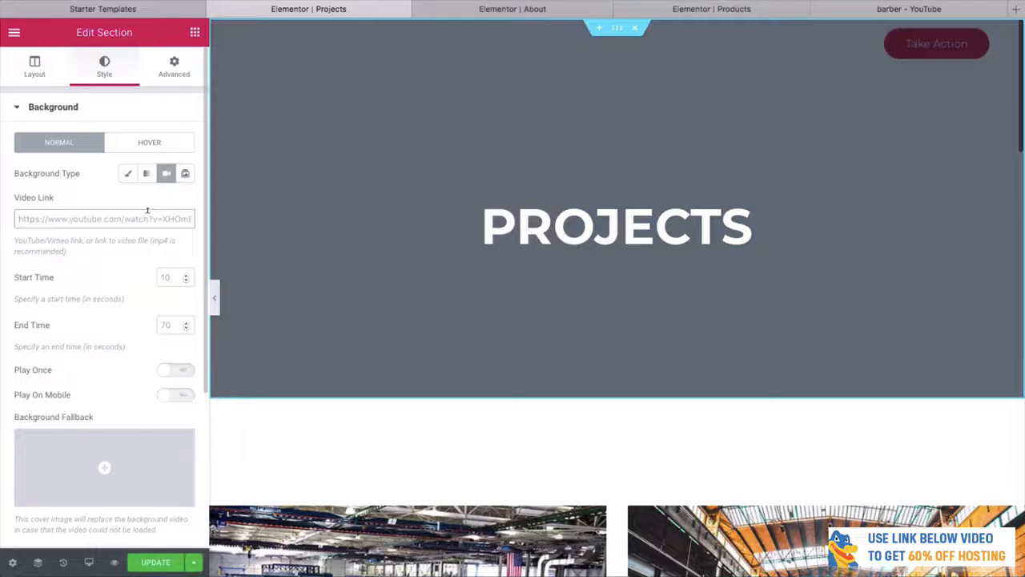
{"action": "key", "text": "ctrl+v"}
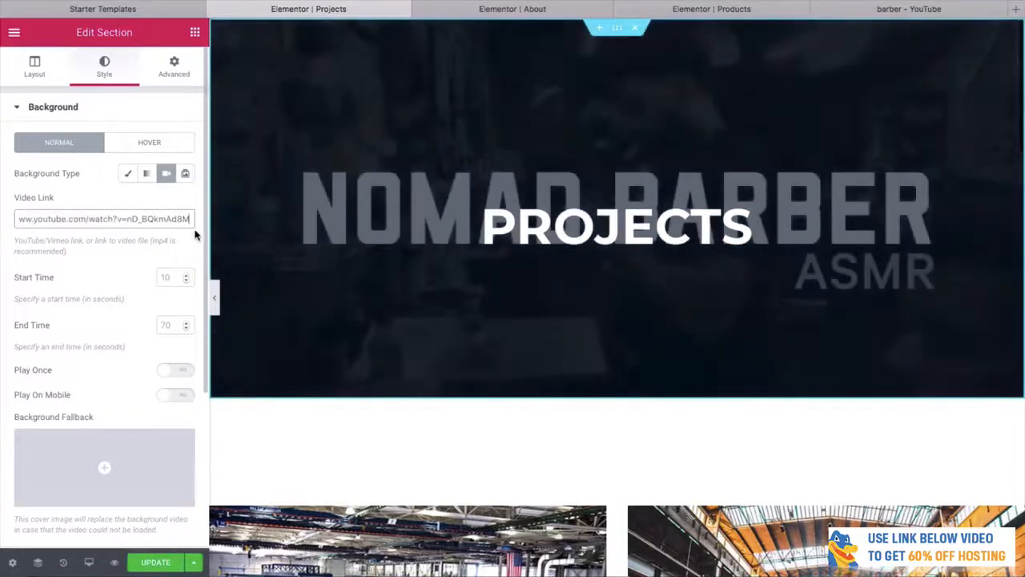
{"action": "left_click", "coordinate": [170, 276]}
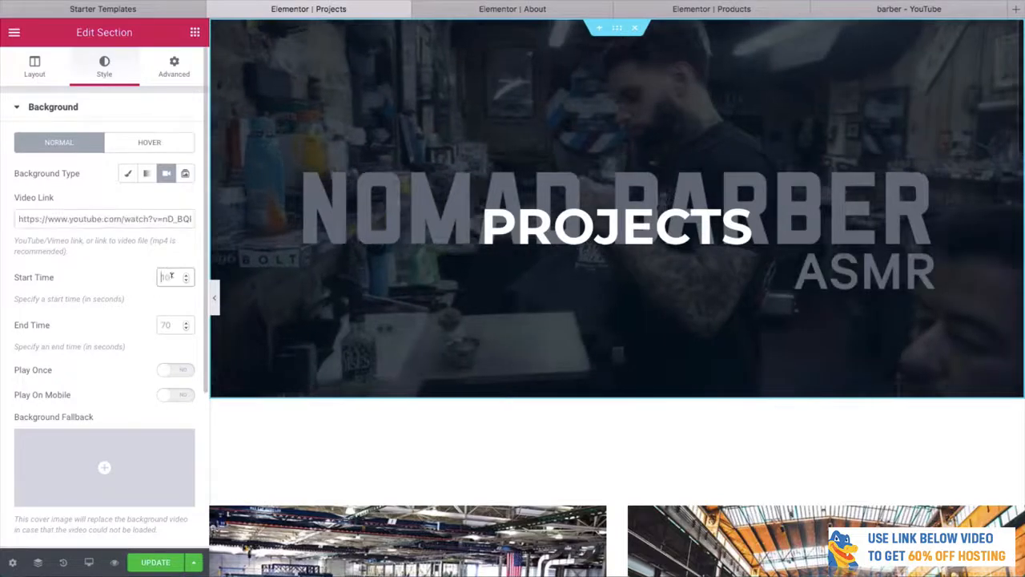
{"action": "type", "text": "40"}
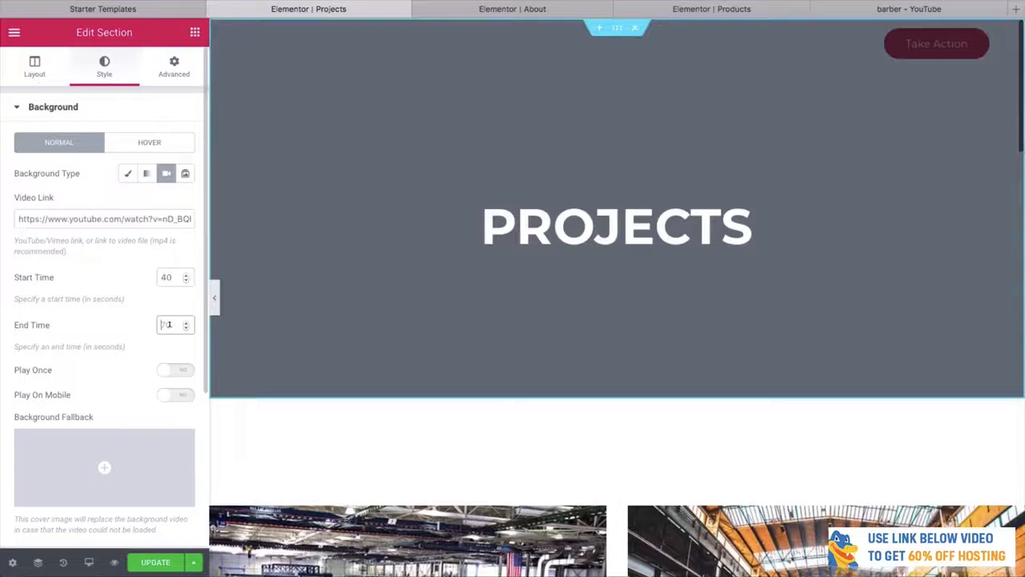
{"action": "type", "text": "200"}
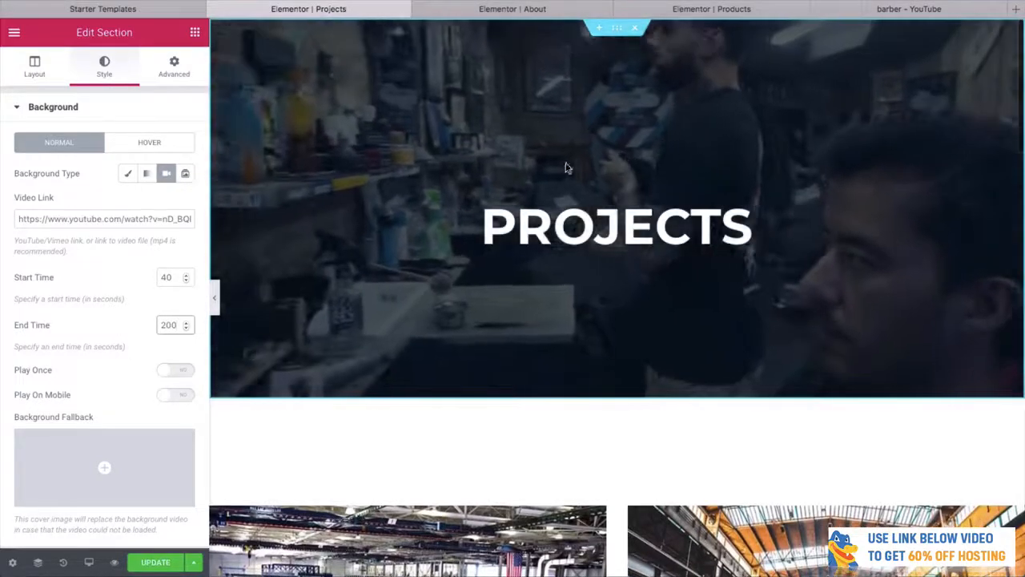
- Preview the hero and change its video to play from 160 to 400 seconds
{"action": "left_click", "coordinate": [215, 303]}
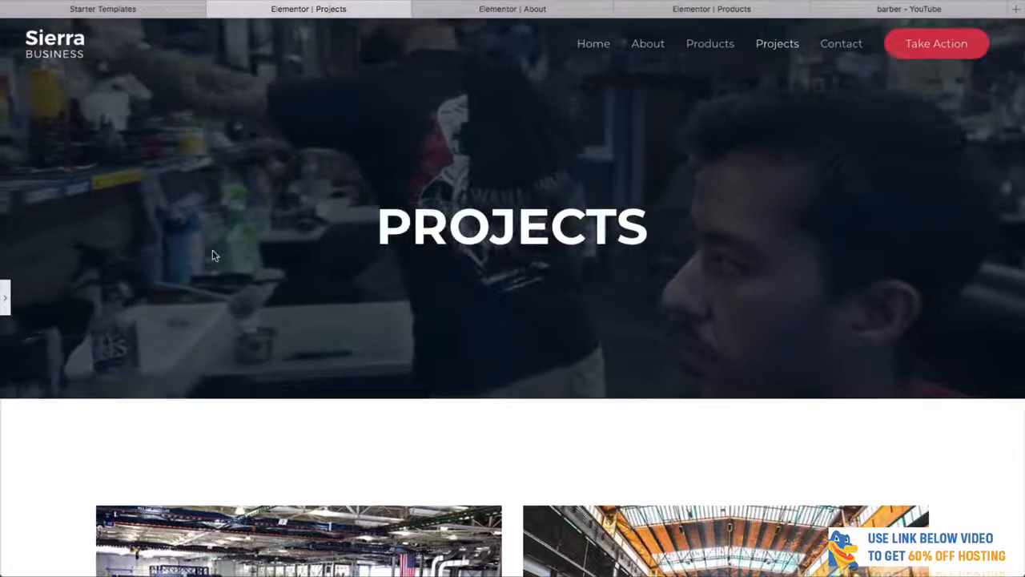
{"action": "left_click", "coordinate": [6, 302]}
{"action": "double_click", "coordinate": [165, 277]}
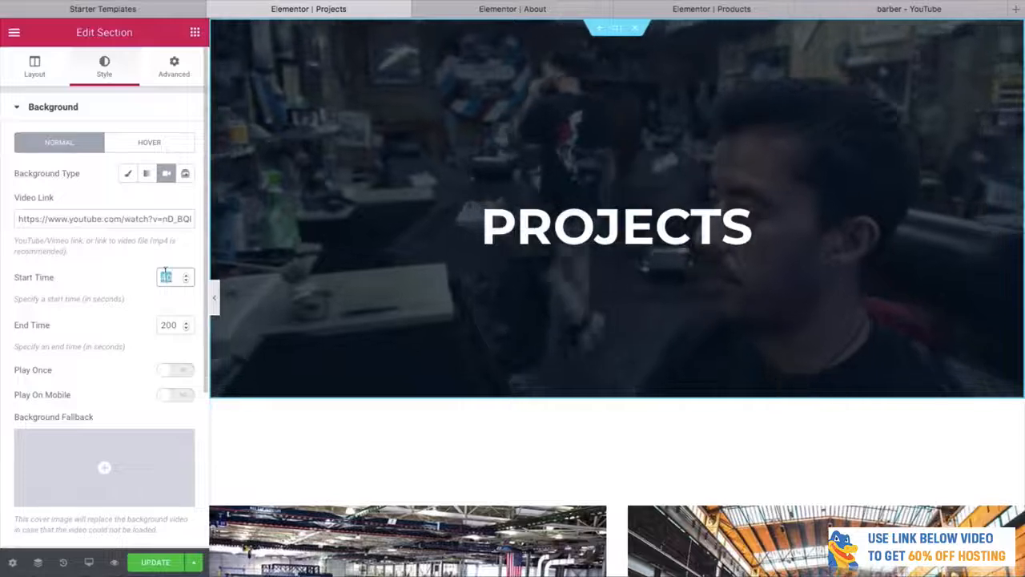
{"action": "type", "text": "80"}
{"action": "left_click", "coordinate": [174, 324]}
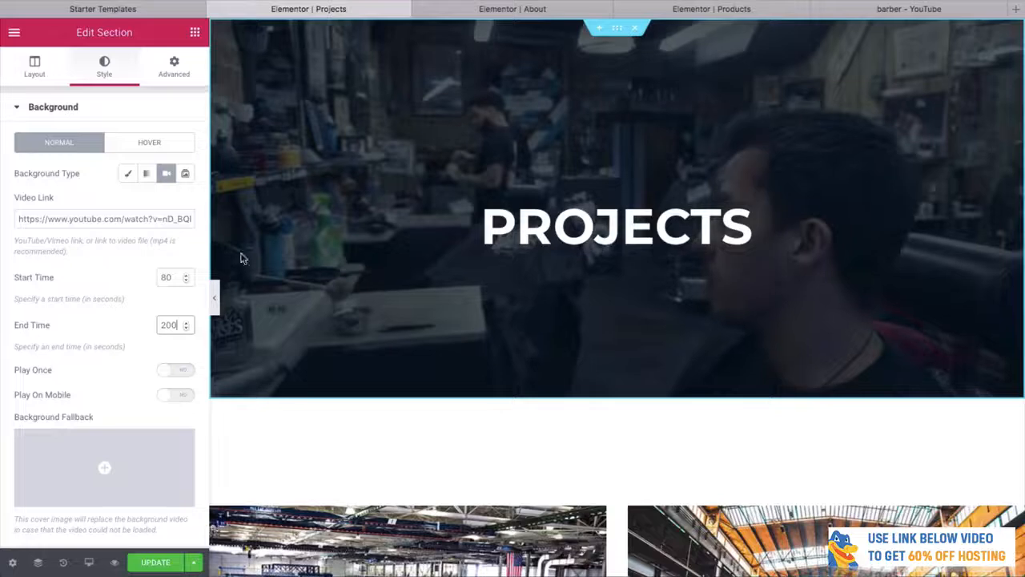
{"action": "left_click", "coordinate": [174, 276]}
{"action": "double_click", "coordinate": [168, 276]}
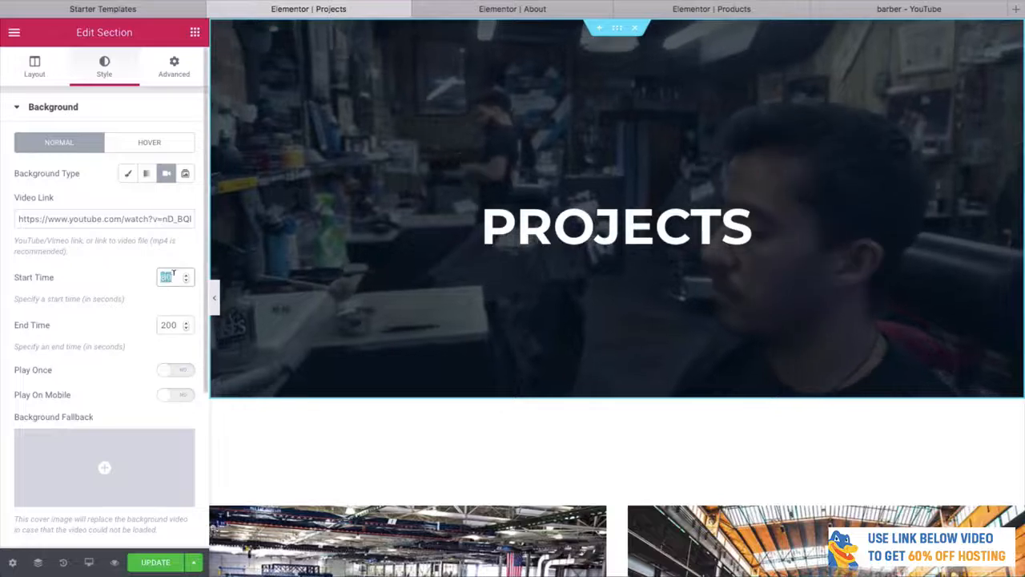
{"action": "type", "text": "160"}
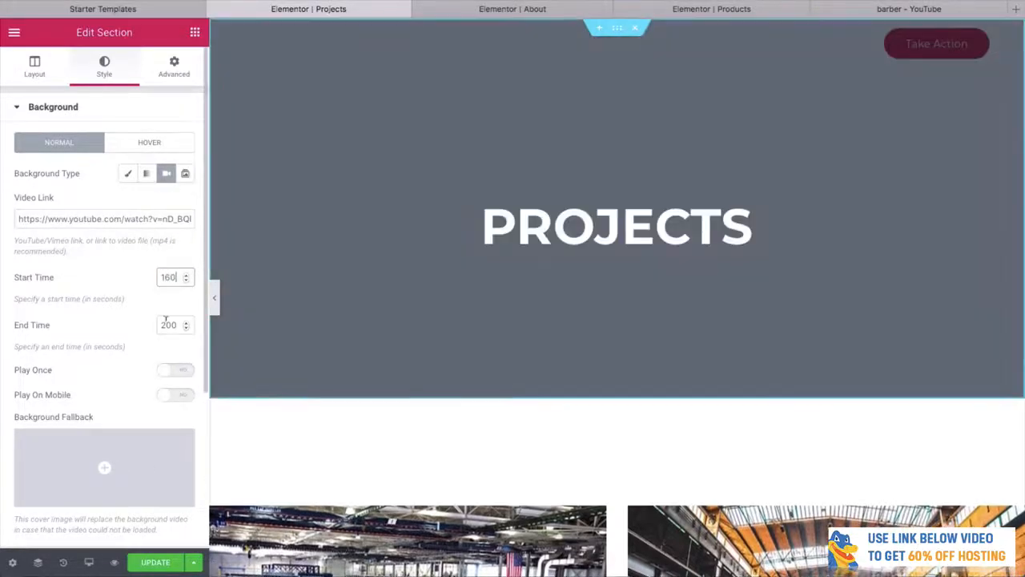
{"action": "type", "text": "400"}
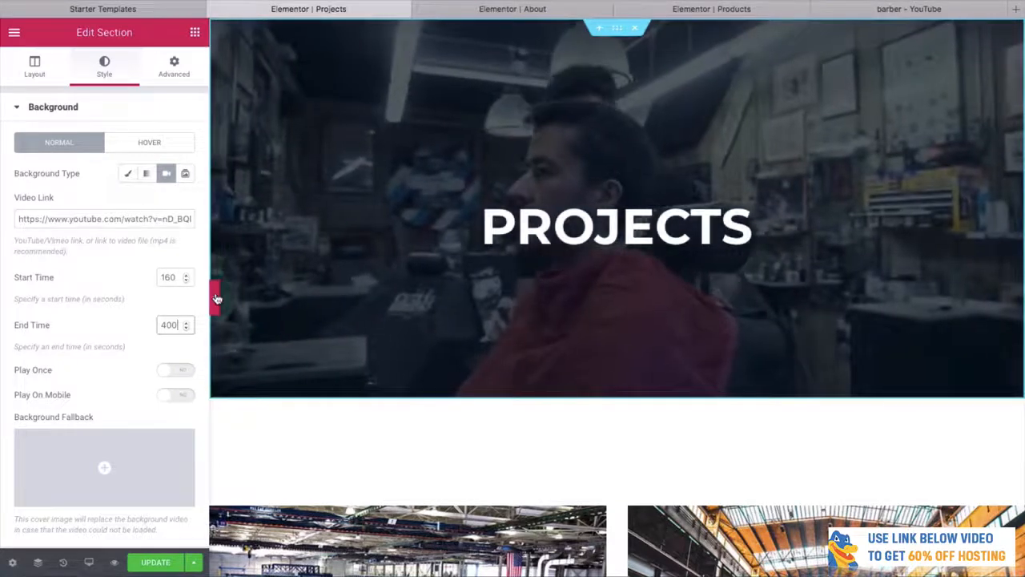
{"action": "left_click", "coordinate": [215, 294]}
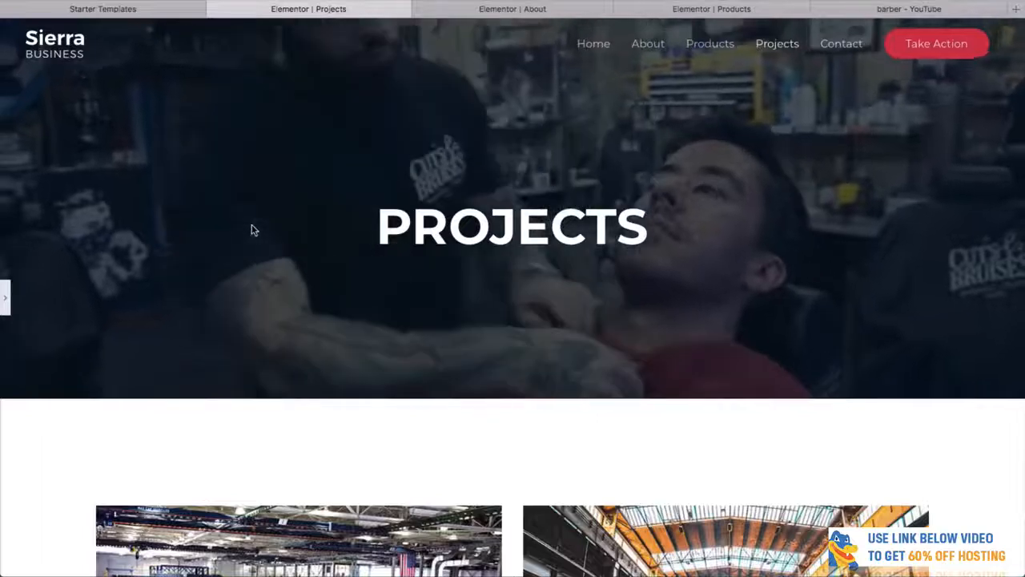
{"action": "left_click", "coordinate": [6, 298]}
- Retype the PROJECTS banner heading as OUR TEAM
{"action": "left_click", "coordinate": [509, 229]}
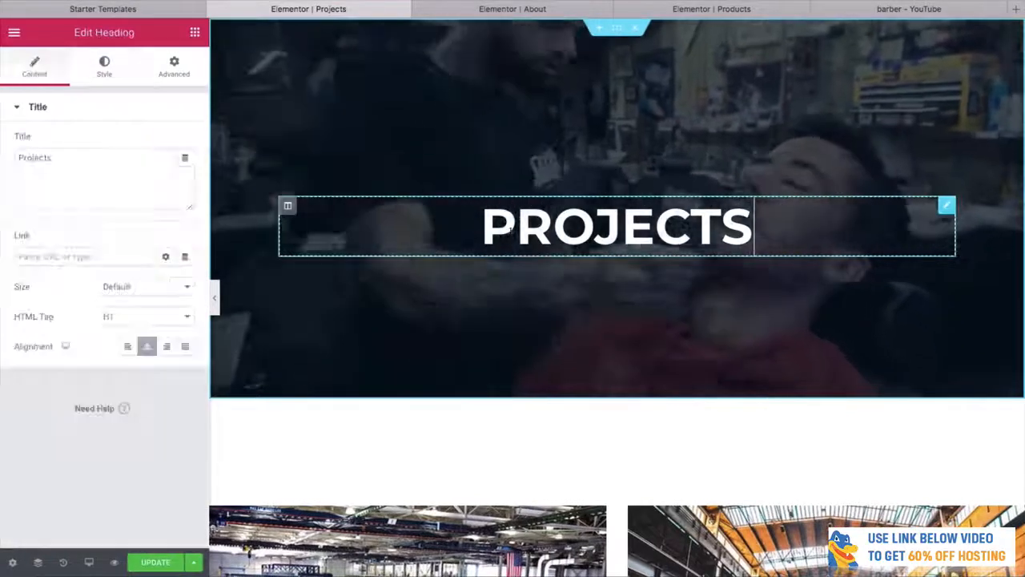
{"action": "double_click", "coordinate": [509, 229]}
{"action": "type", "text": "OUR TEAM"}
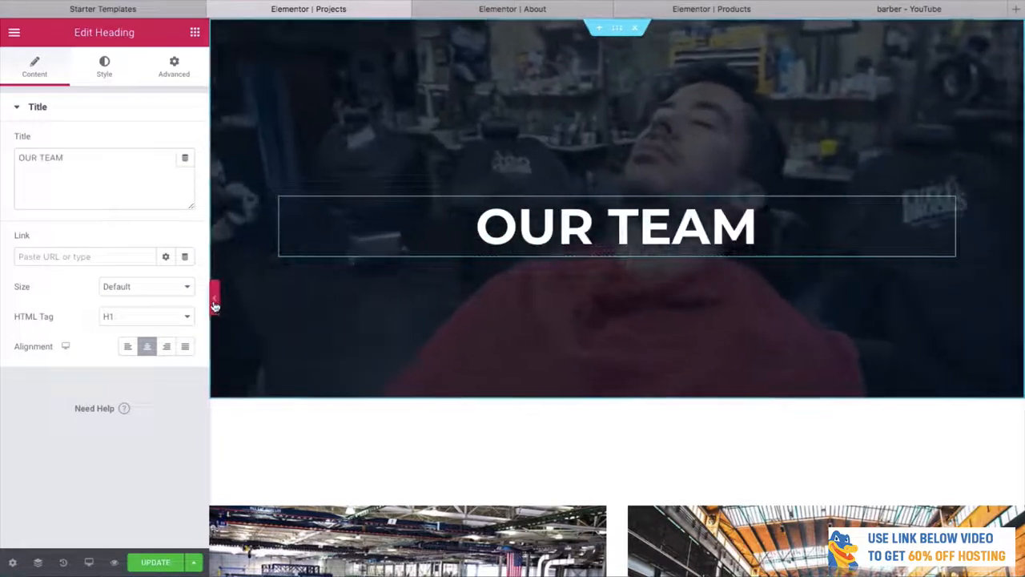
- Replace the first project card image with an uploaded haircut photo
{"action": "scroll", "coordinate": [288, 365], "scroll_direction": "down", "scroll_amount": 6}
{"action": "scroll", "coordinate": [290, 360], "scroll_direction": "up", "scroll_amount": 1}
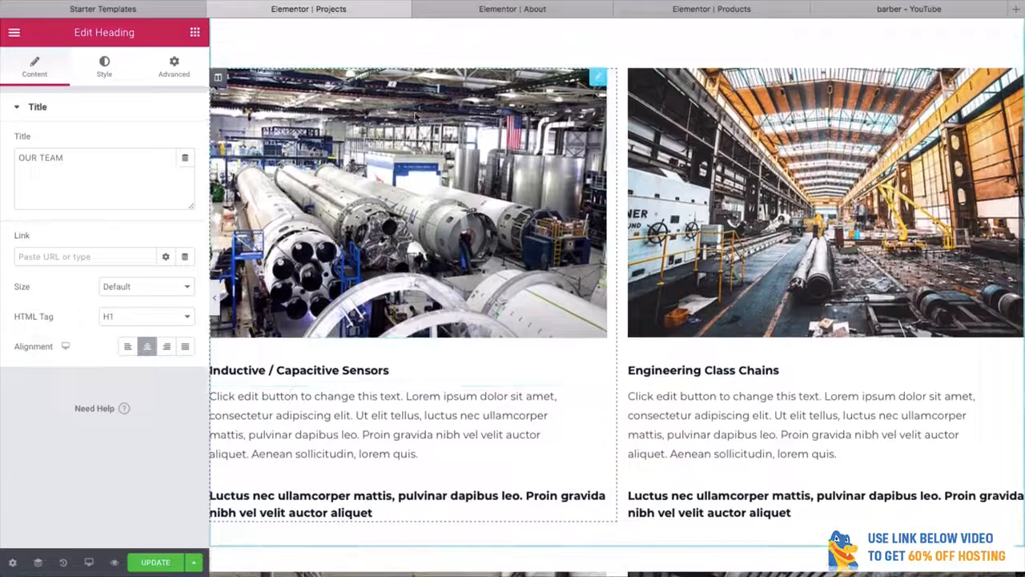
{"action": "right_click", "coordinate": [405, 192]}
{"action": "left_click", "coordinate": [433, 206]}
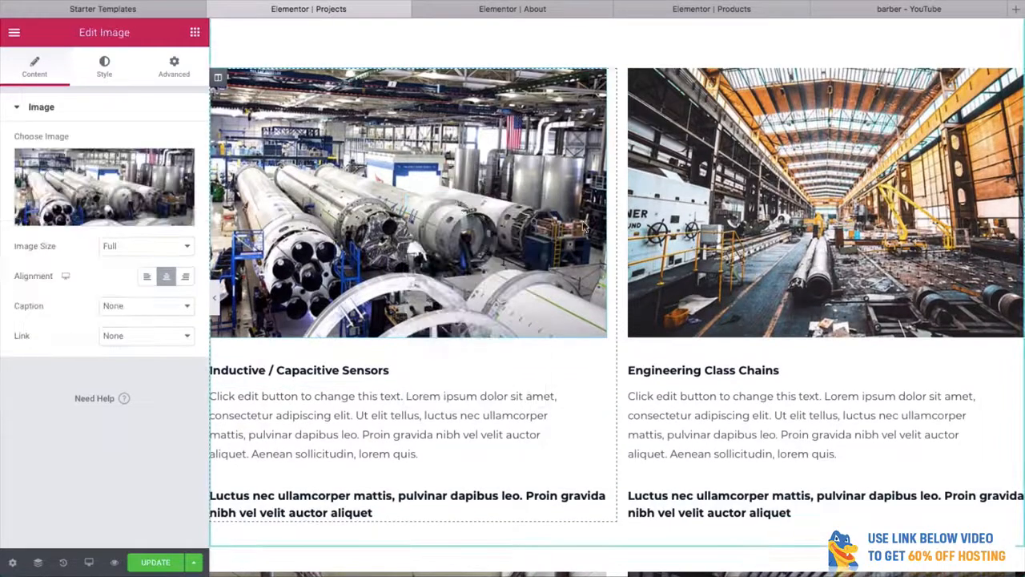
{"action": "left_click", "coordinate": [94, 216]}
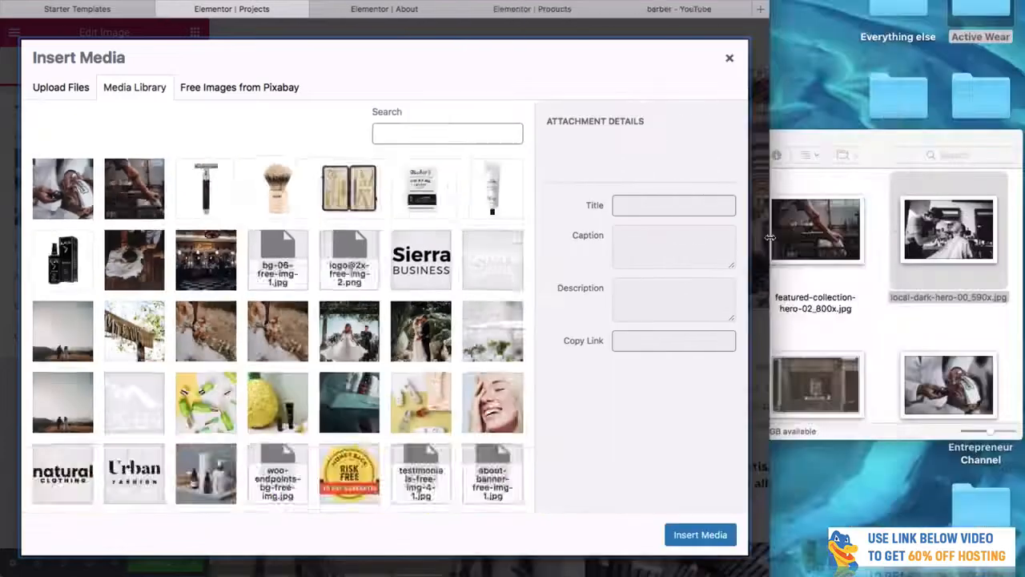
{"action": "left_click", "coordinate": [941, 241]}
{"action": "scroll", "coordinate": [897, 340], "scroll_direction": "down", "scroll_amount": 5}
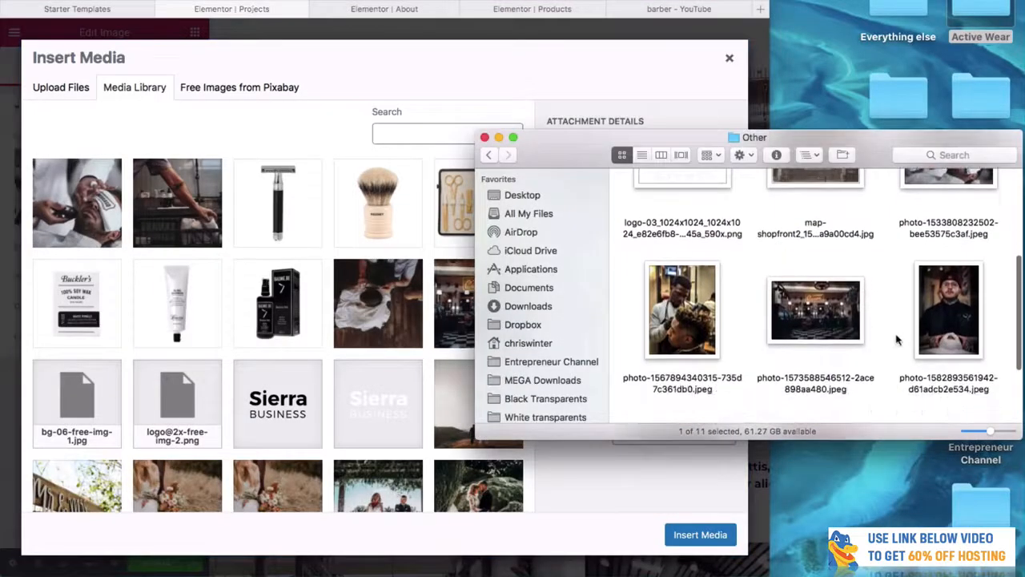
{"action": "scroll", "coordinate": [732, 329], "scroll_direction": "down", "scroll_amount": 2}
{"action": "left_click_drag", "start_coordinate": [702, 303], "coordinate": [311, 137]}
{"action": "left_click", "coordinate": [310, 137]}
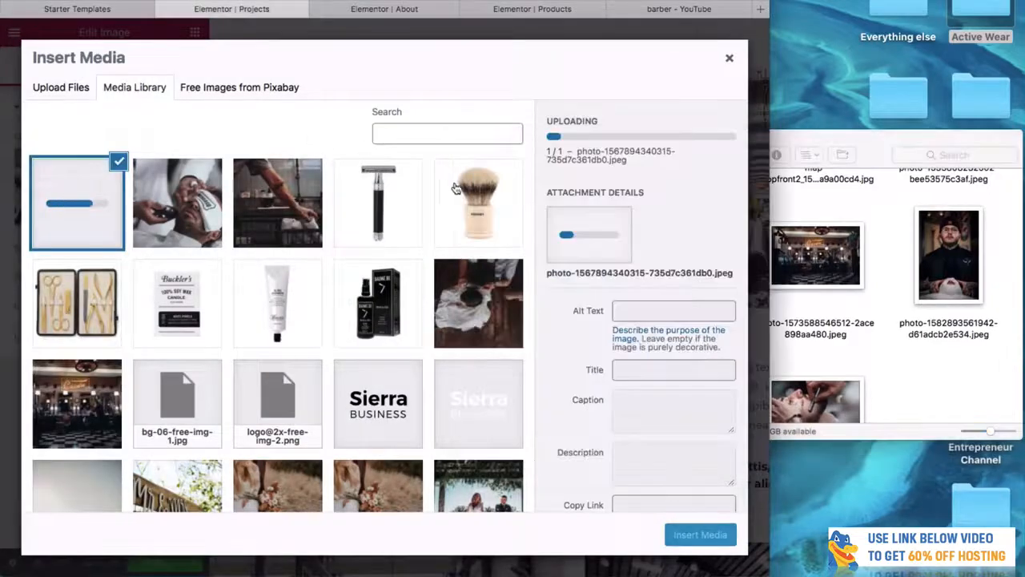
{"action": "left_click", "coordinate": [680, 538]}
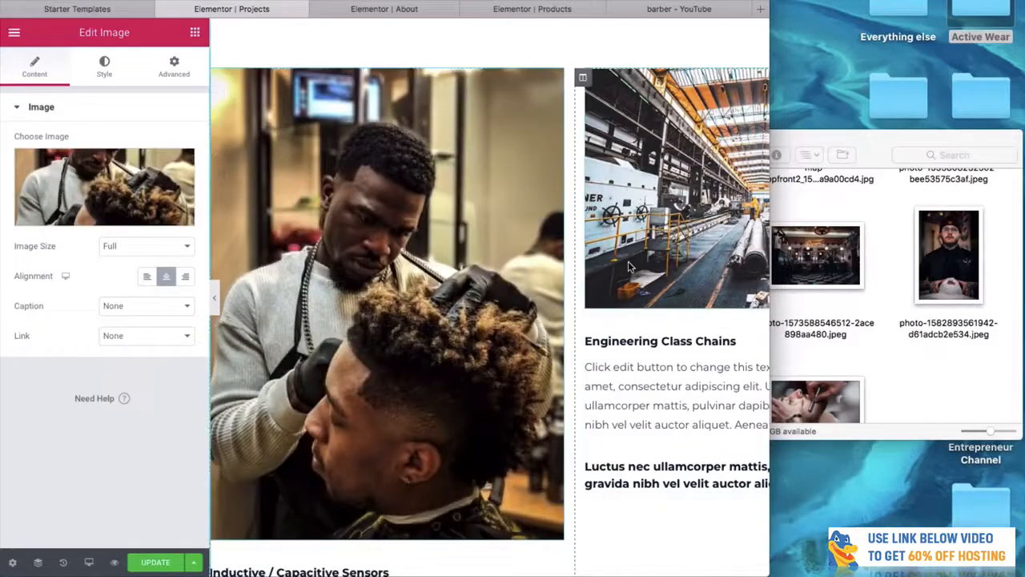
- Replace the second card image with the tattooed barber photo and save the page
{"action": "left_click", "coordinate": [630, 261]}
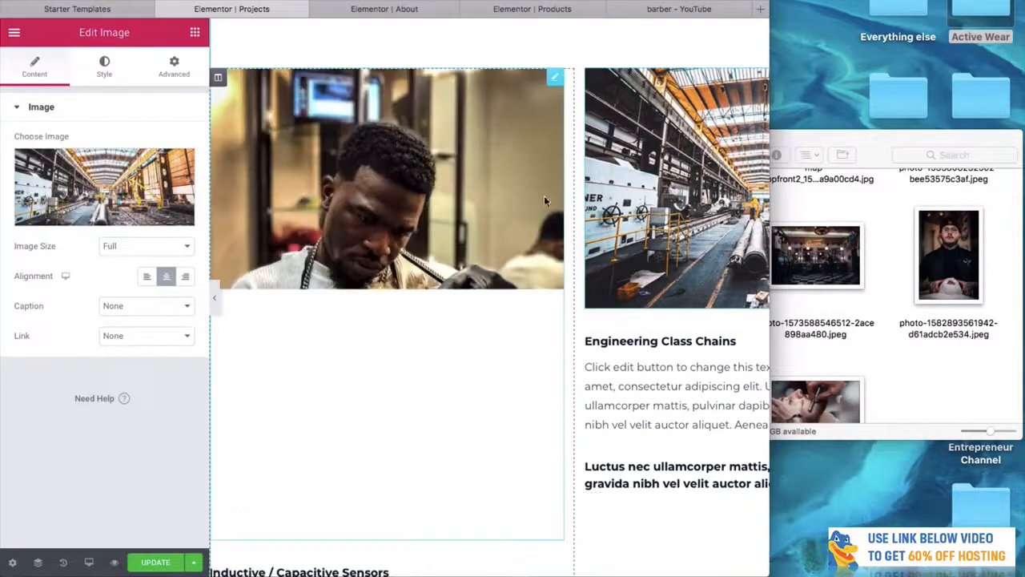
{"action": "right_click", "coordinate": [650, 190]}
{"action": "left_click", "coordinate": [655, 200]}
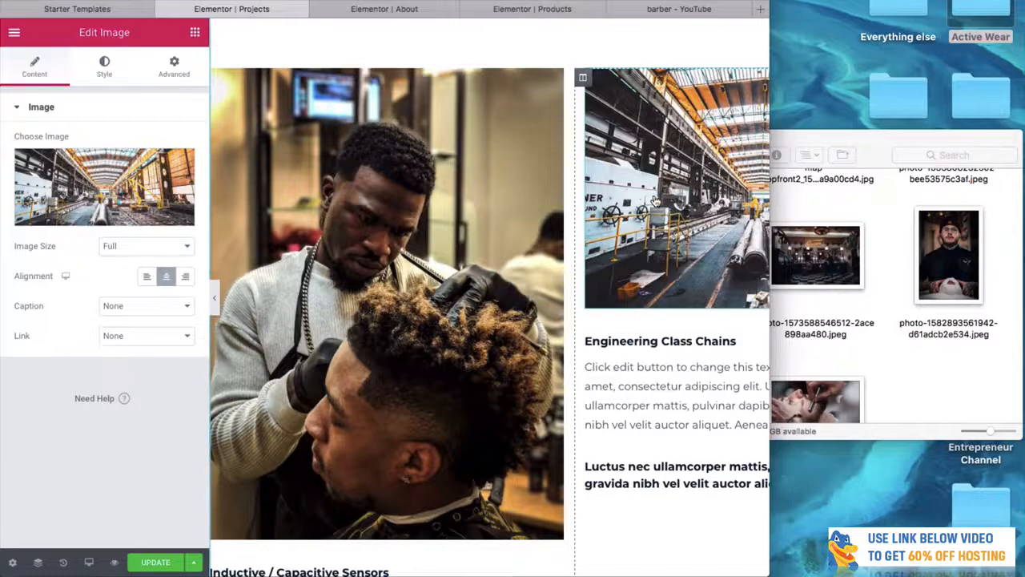
{"action": "left_click", "coordinate": [112, 212]}
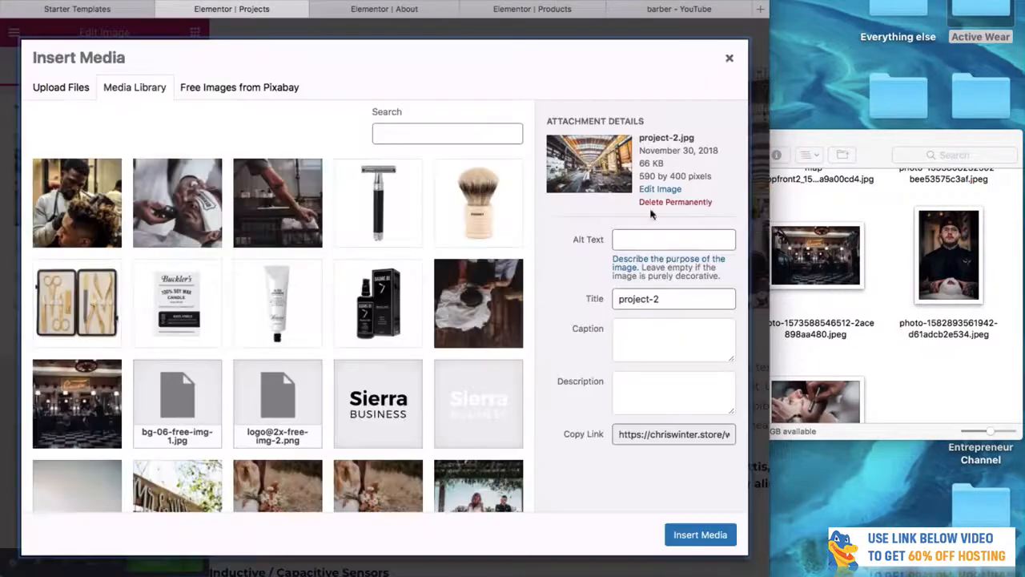
{"action": "left_click_drag", "start_coordinate": [942, 234], "coordinate": [377, 204]}
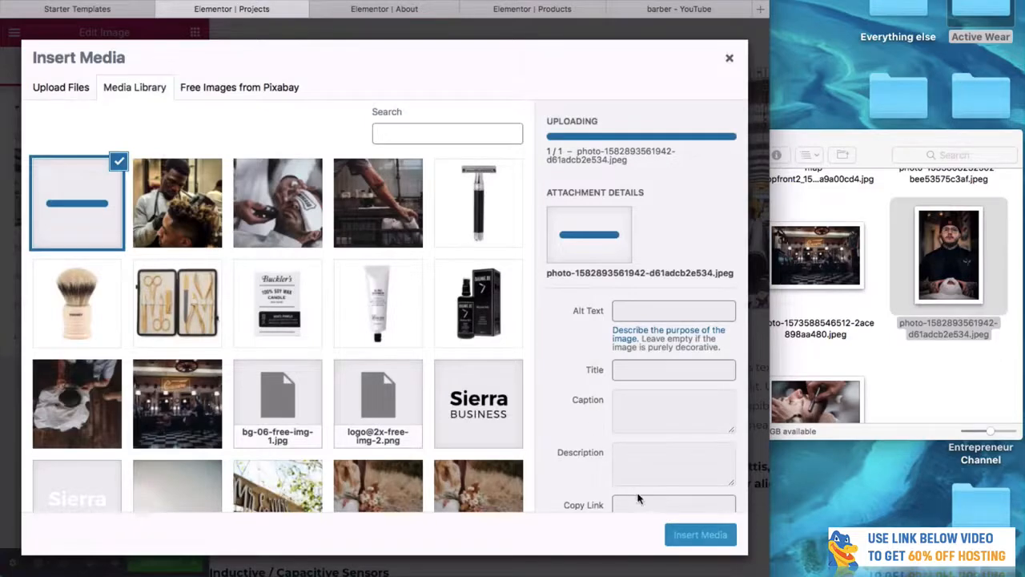
{"action": "left_click", "coordinate": [688, 537]}
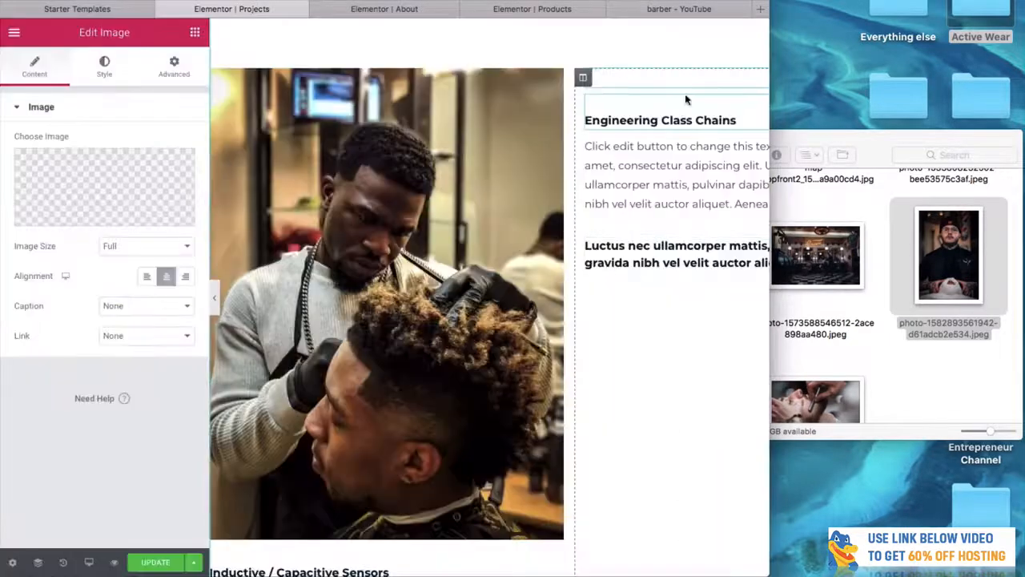
{"action": "left_click", "coordinate": [156, 562]}
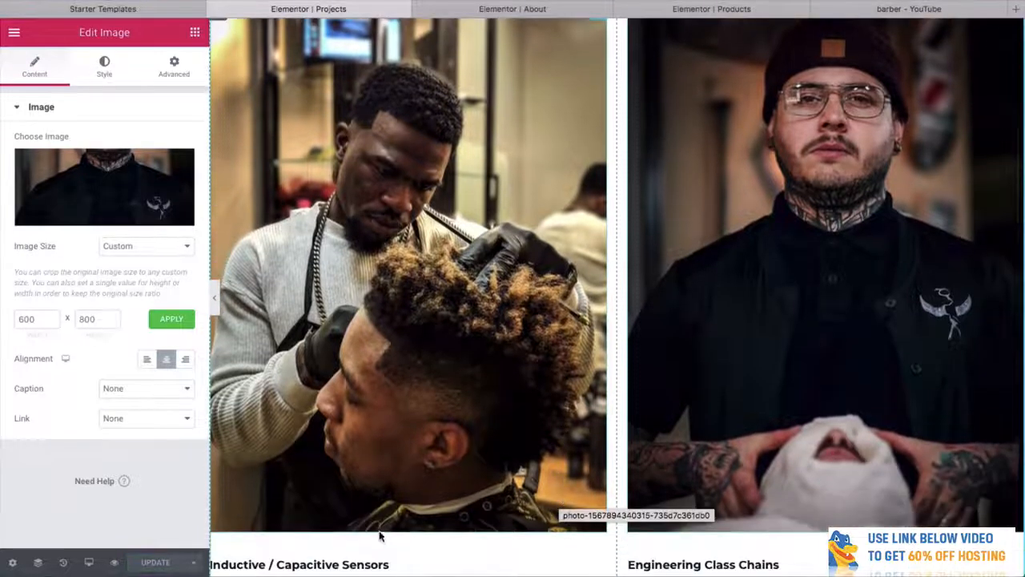
{"action": "scroll", "coordinate": [377, 362], "scroll_direction": "down", "scroll_amount": 3}
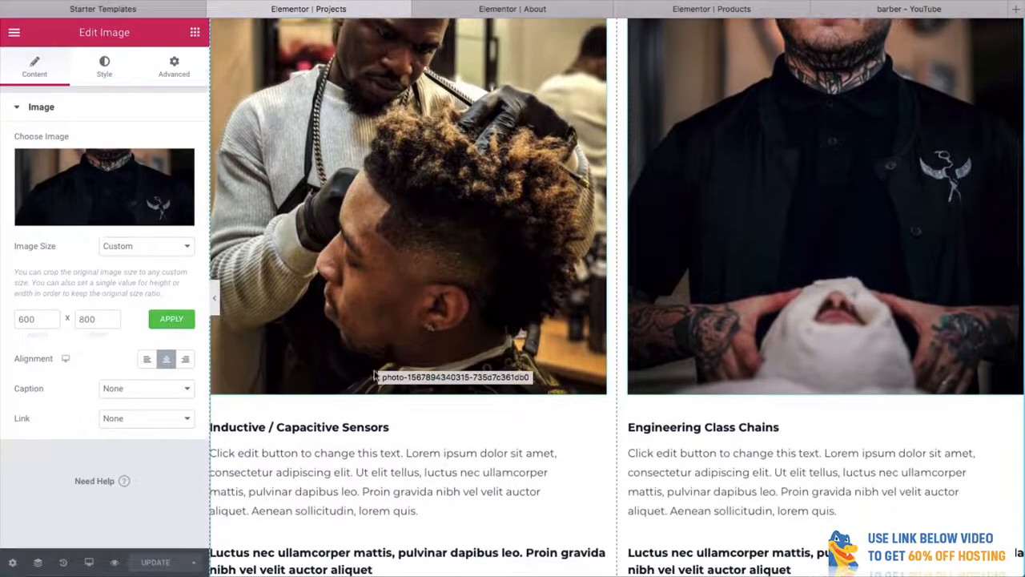
{"action": "left_click", "coordinate": [345, 427]}
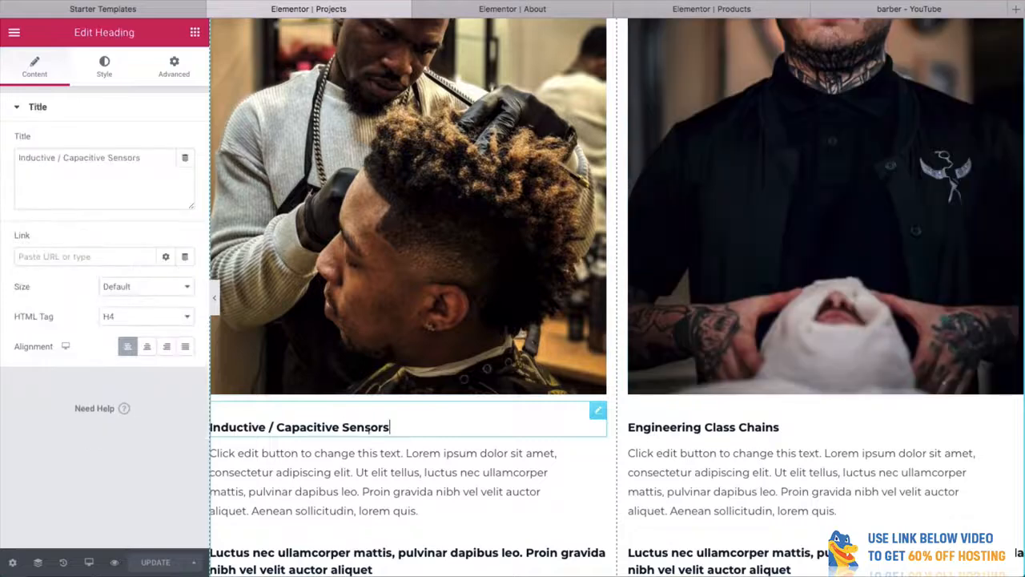
- Retitle the two card headings as 'Brad - Head Barber' and 'Steve - Head Massager'
{"action": "triple_click", "coordinate": [367, 429]}
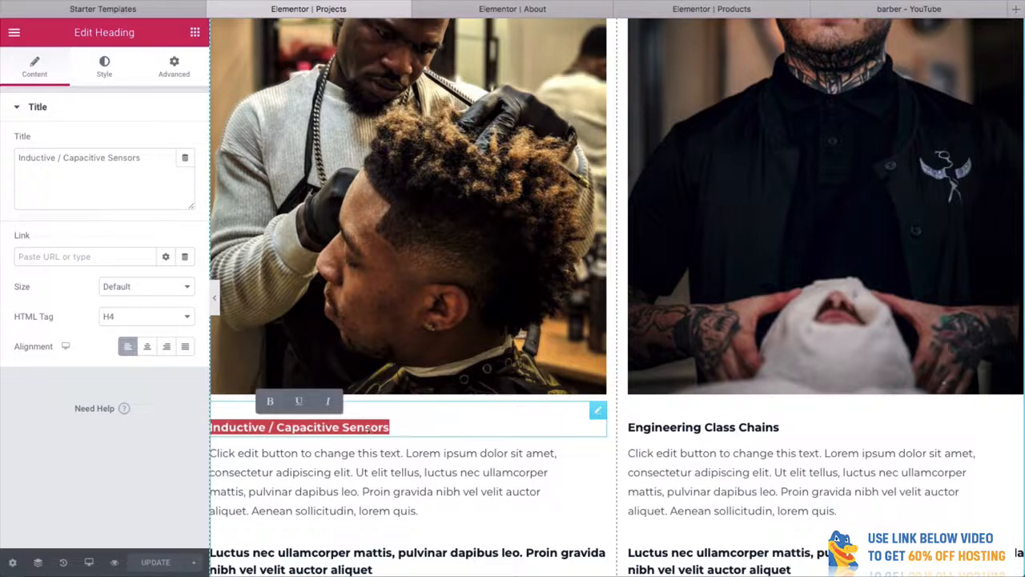
{"action": "type", "text": "Brad - Head Barber"}
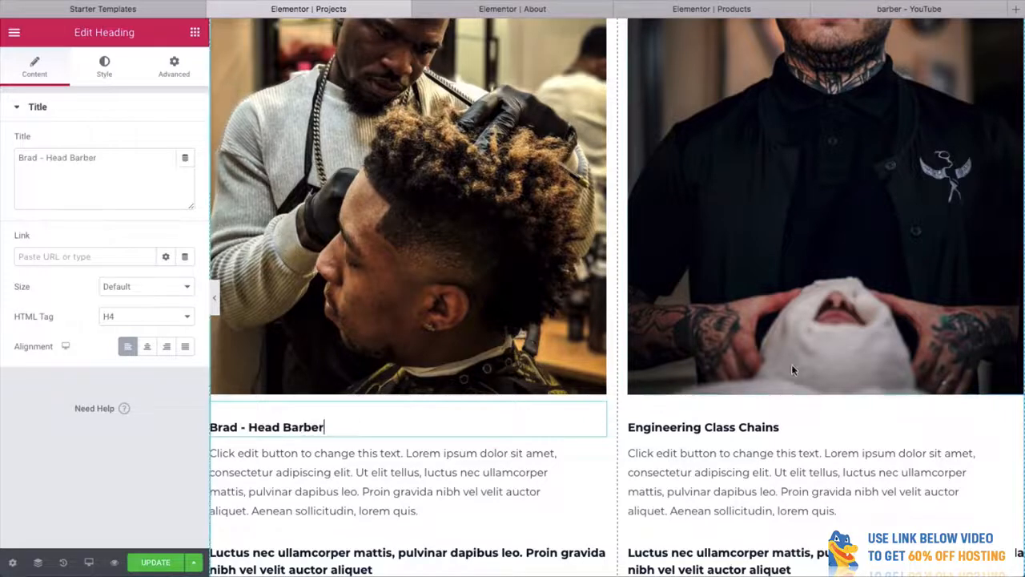
{"action": "left_click", "coordinate": [703, 427]}
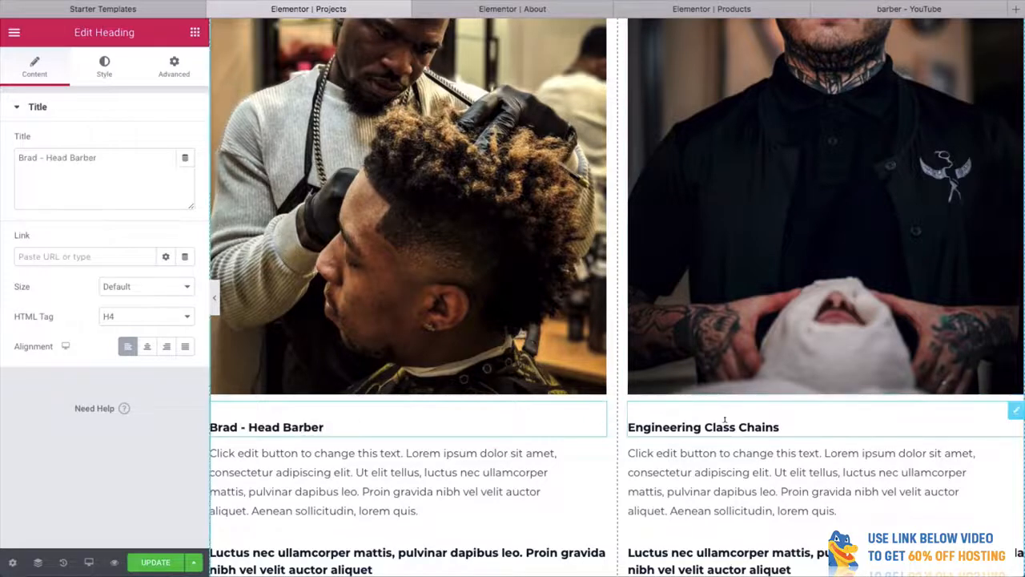
{"action": "triple_click", "coordinate": [703, 426]}
{"action": "key", "text": "BackSpace"}
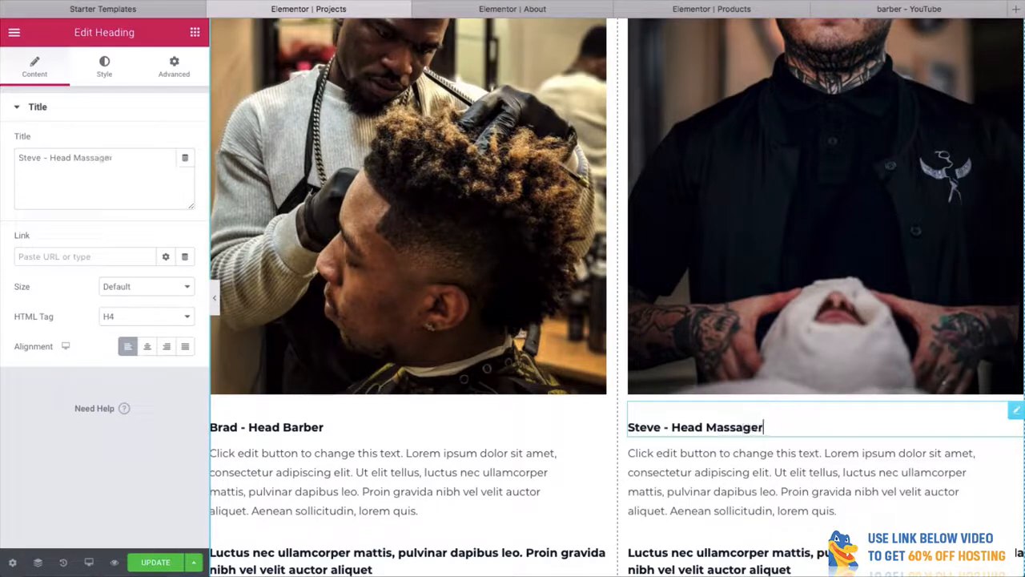
- Delete the bold Luctus subheading text under both Brad and Steve
{"action": "left_click", "coordinate": [460, 472]}
{"action": "scroll", "coordinate": [461, 471], "scroll_direction": "down", "scroll_amount": 3}
{"action": "left_click", "coordinate": [502, 413]}
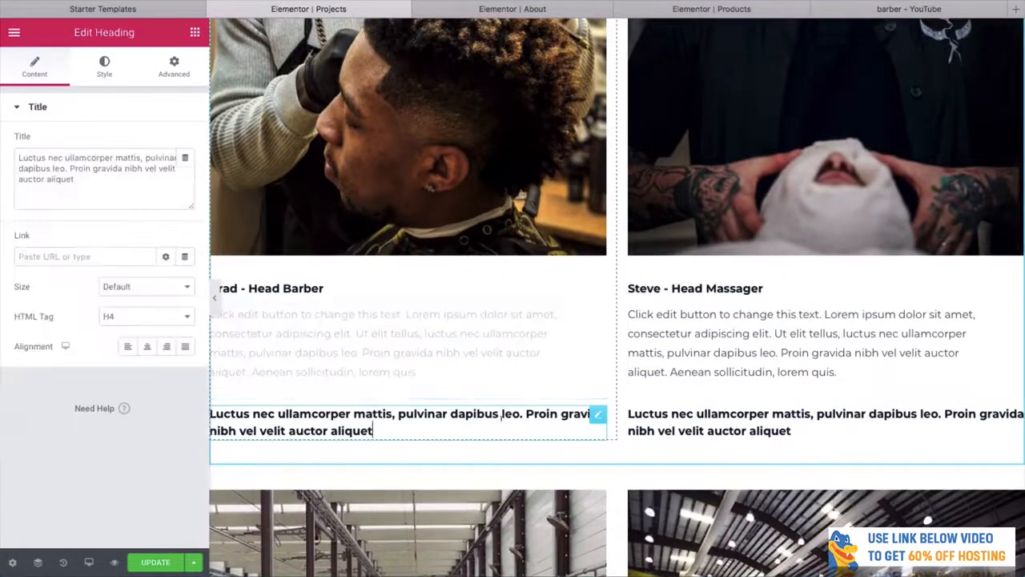
{"action": "triple_click", "coordinate": [547, 416]}
{"action": "key", "text": "BackSpace"}
{"action": "double_click", "coordinate": [732, 413]}
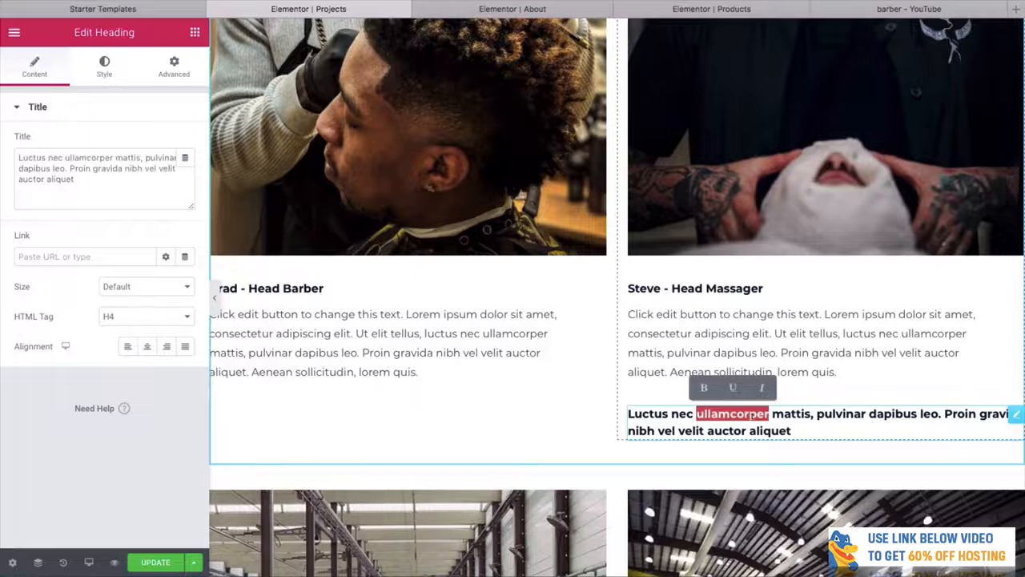
{"action": "triple_click", "coordinate": [732, 413]}
{"action": "key", "text": "BackSpace"}
{"action": "scroll", "coordinate": [743, 341], "scroll_direction": "up", "scroll_amount": 5}
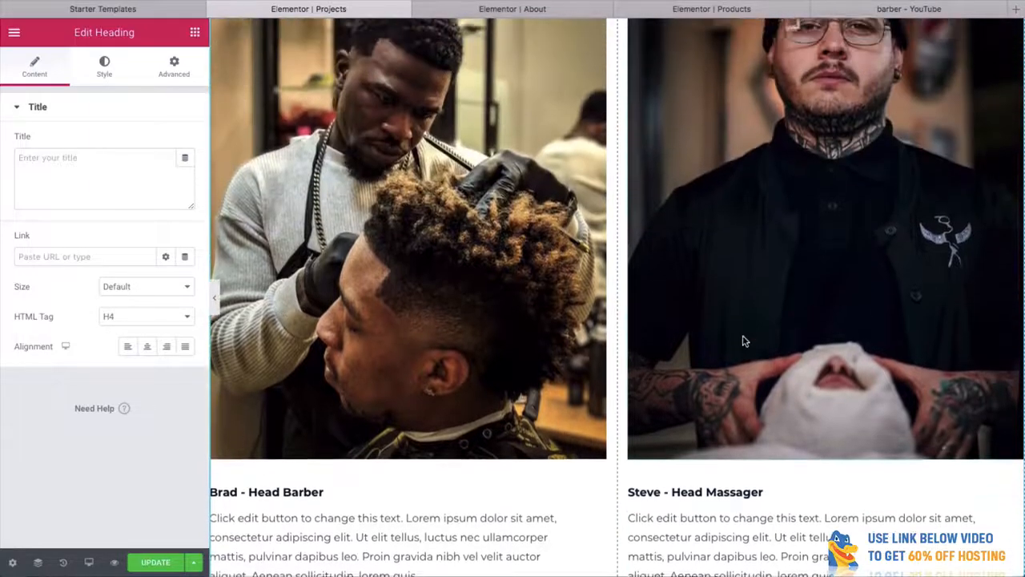
- Preview the Projects page at full width with the editing panel hidden
{"action": "left_click", "coordinate": [214, 301]}
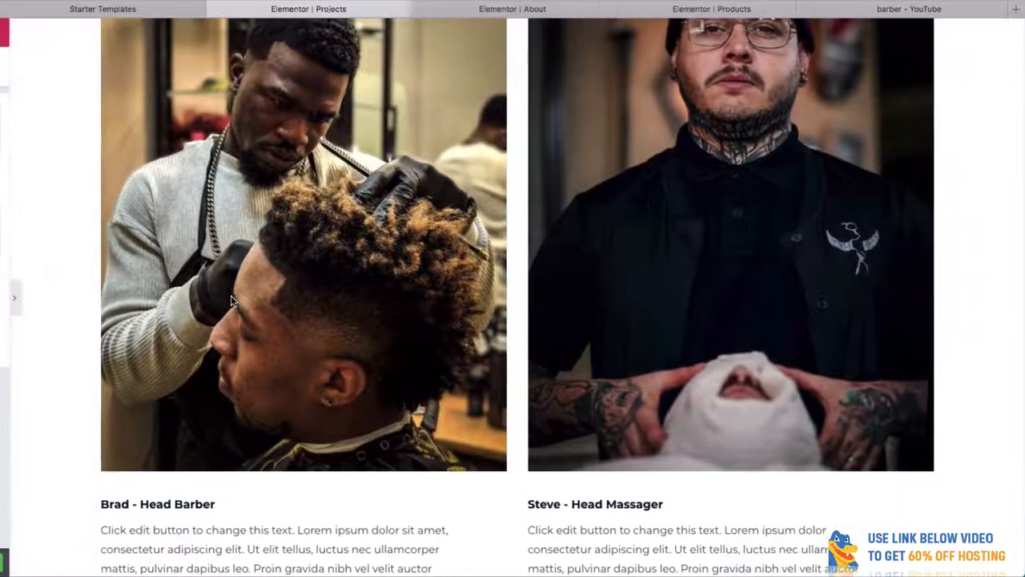
{"action": "scroll", "coordinate": [508, 304], "scroll_direction": "up", "scroll_amount": 1}
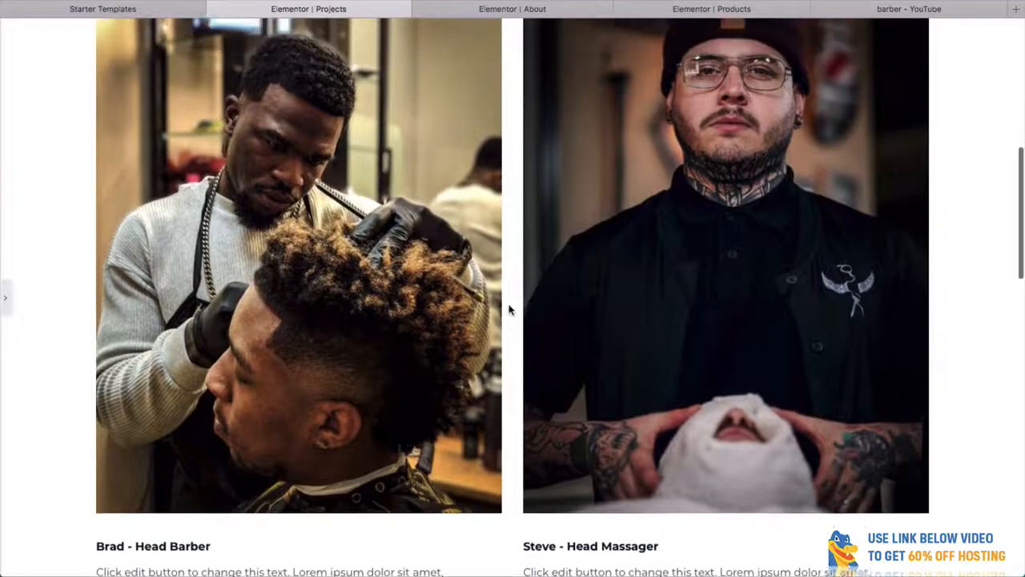
{"action": "scroll", "coordinate": [507, 304], "scroll_direction": "down", "scroll_amount": 2}
{"action": "scroll", "coordinate": [508, 312], "scroll_direction": "up", "scroll_amount": 8}
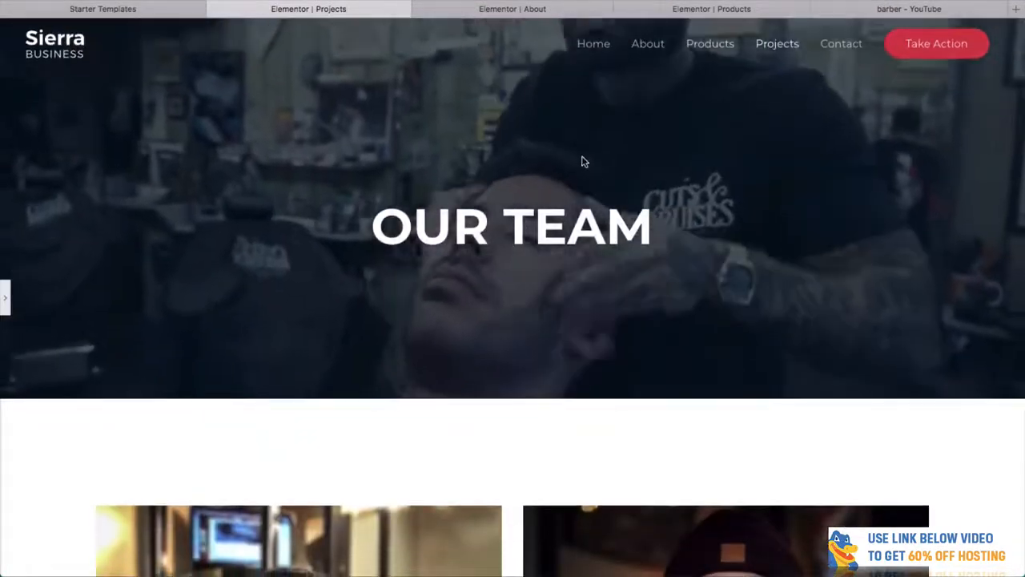
{"action": "scroll", "coordinate": [577, 300], "scroll_direction": "down", "scroll_amount": 1}
{"action": "scroll", "coordinate": [575, 300], "scroll_direction": "down", "scroll_amount": 8}
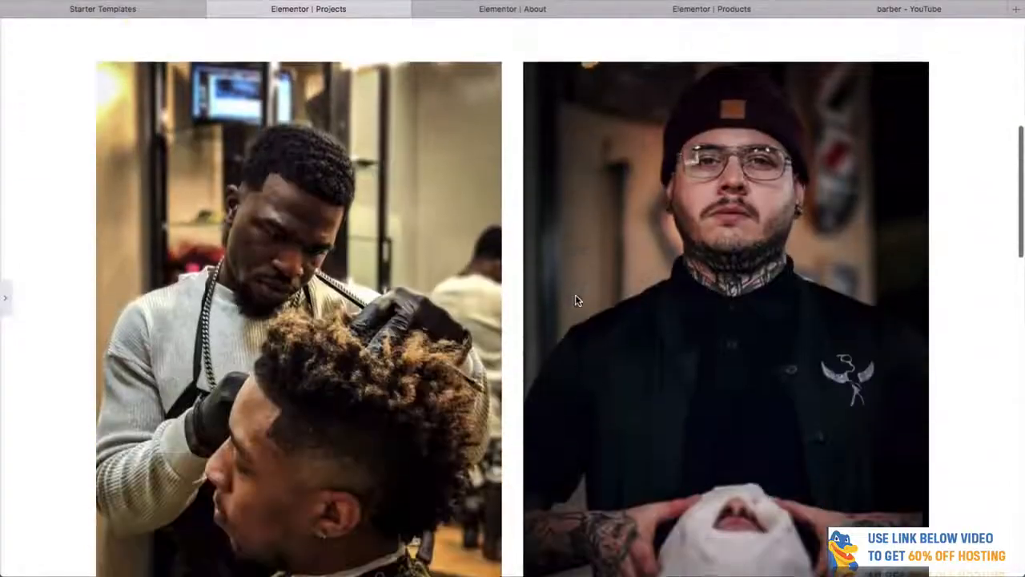
{"action": "scroll", "coordinate": [467, 449], "scroll_direction": "down", "scroll_amount": 10}
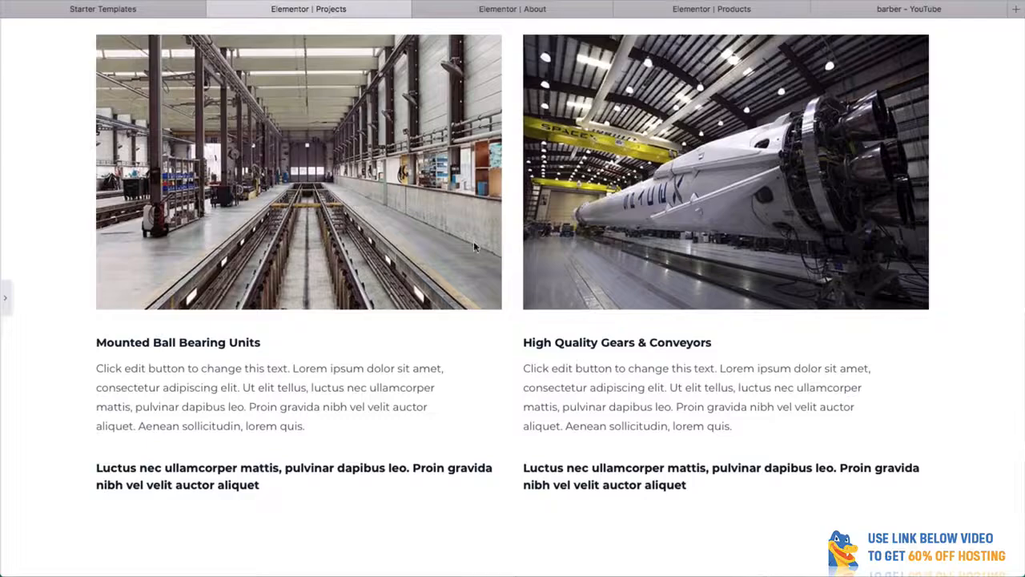
- Delete the factory and rocket photo section and save the page
{"action": "left_click", "coordinate": [6, 315]}
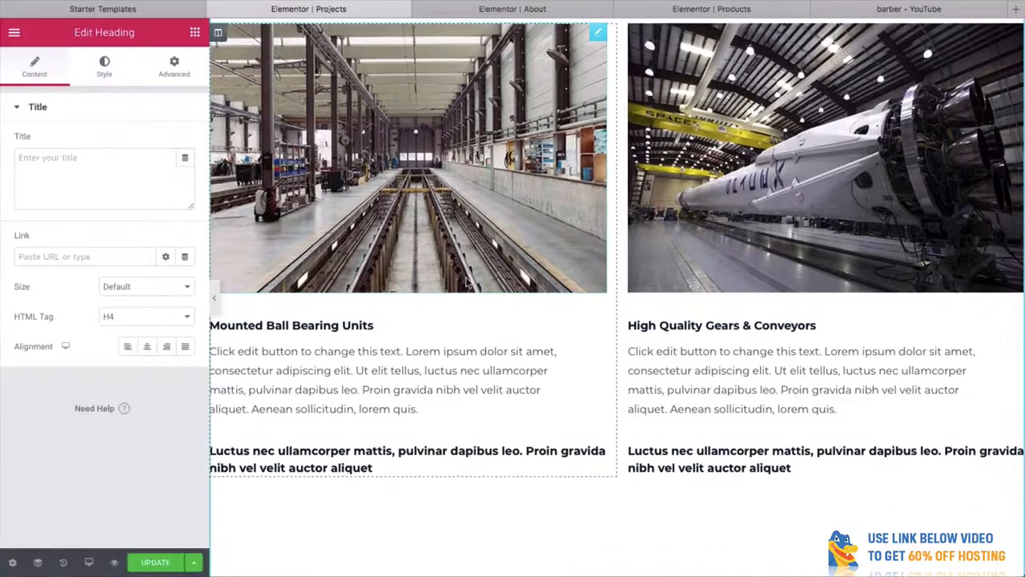
{"action": "scroll", "coordinate": [649, 206], "scroll_direction": "up", "scroll_amount": 3}
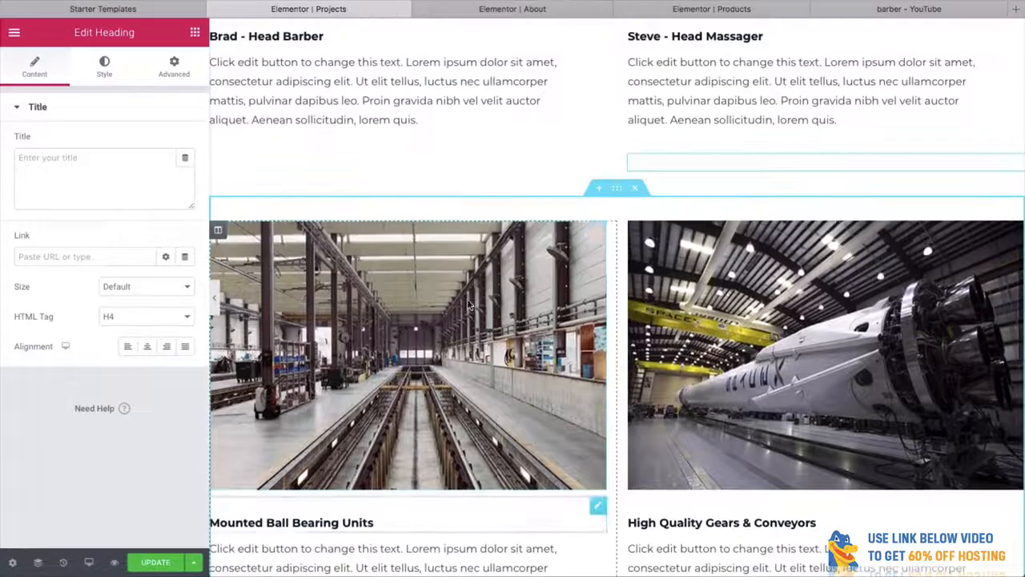
{"action": "left_click", "coordinate": [635, 190]}
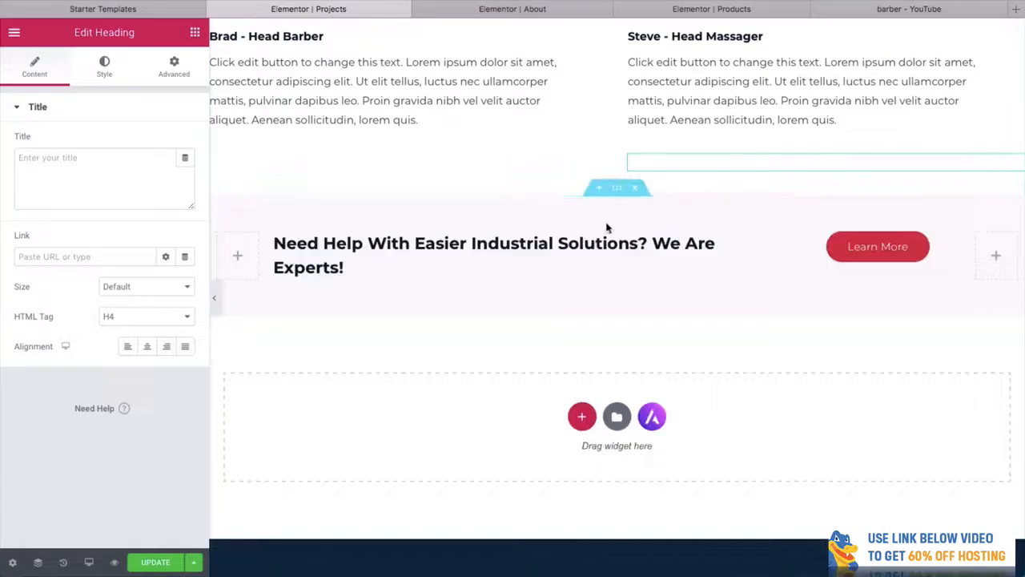
{"action": "scroll", "coordinate": [373, 297], "scroll_direction": "up", "scroll_amount": 1}
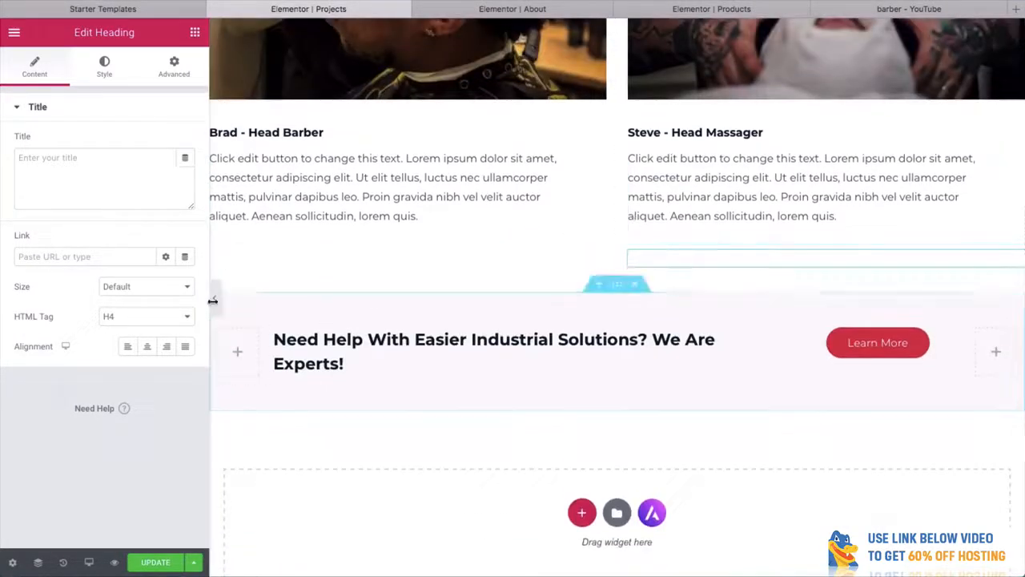
{"action": "left_click", "coordinate": [157, 561]}
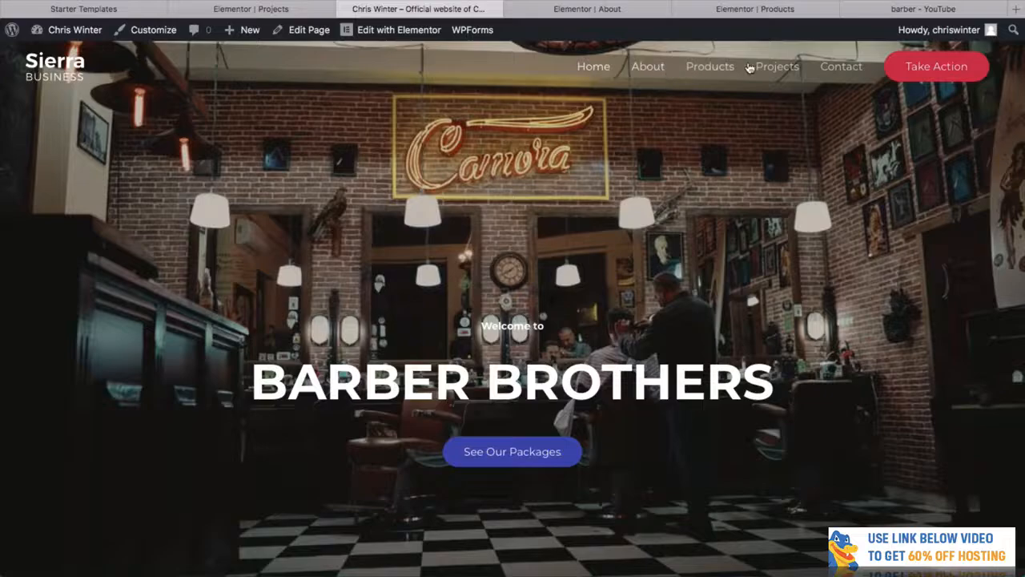
- Open the live Projects page and review the OUR TEAM banner and the Brad and Steve cards
{"action": "left_click", "coordinate": [785, 65]}
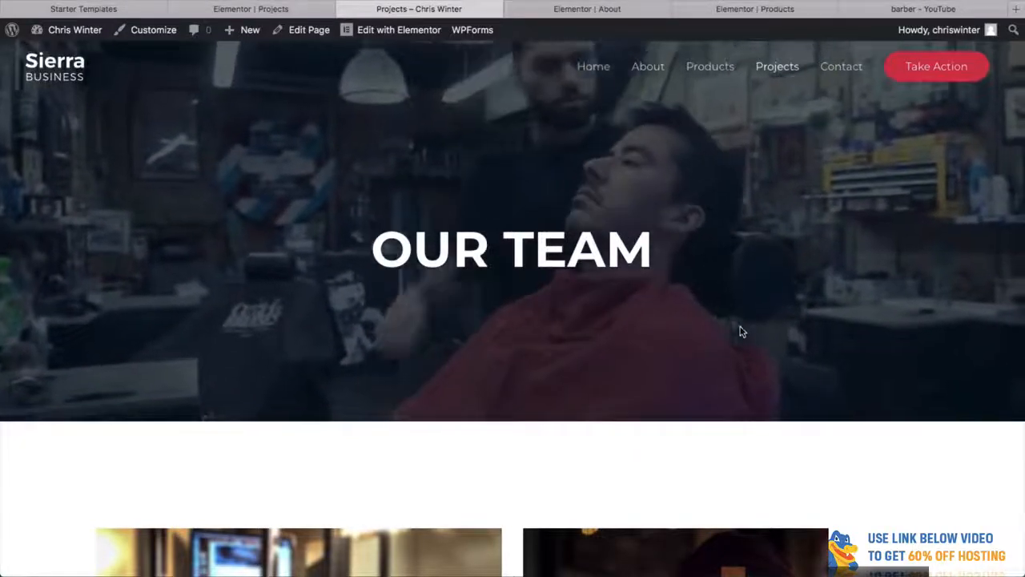
{"action": "scroll", "coordinate": [740, 331], "scroll_direction": "down", "scroll_amount": 5}
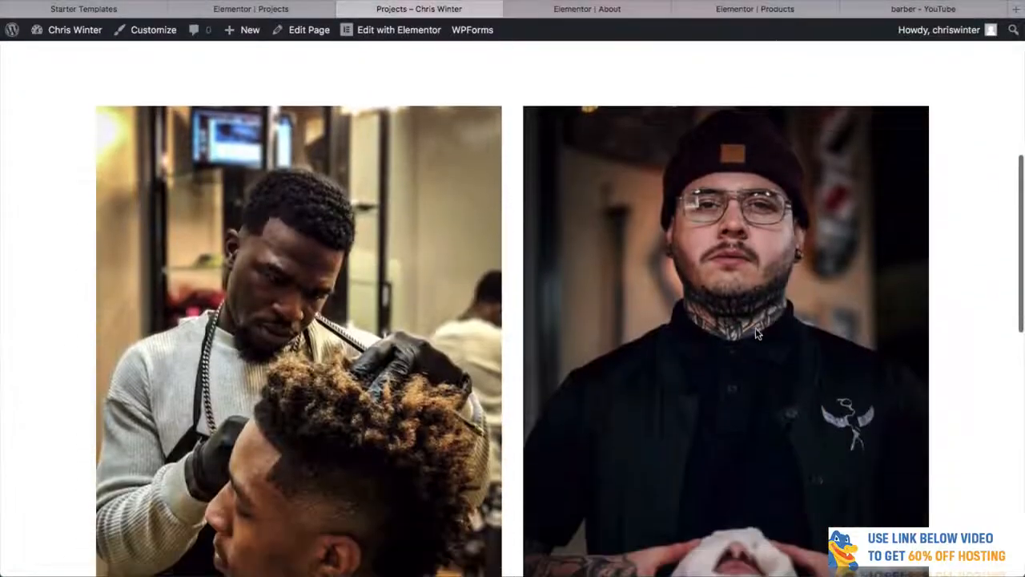
{"action": "scroll", "coordinate": [768, 304], "scroll_direction": "down", "scroll_amount": 1}
{"action": "scroll", "coordinate": [662, 305], "scroll_direction": "down", "scroll_amount": 2}
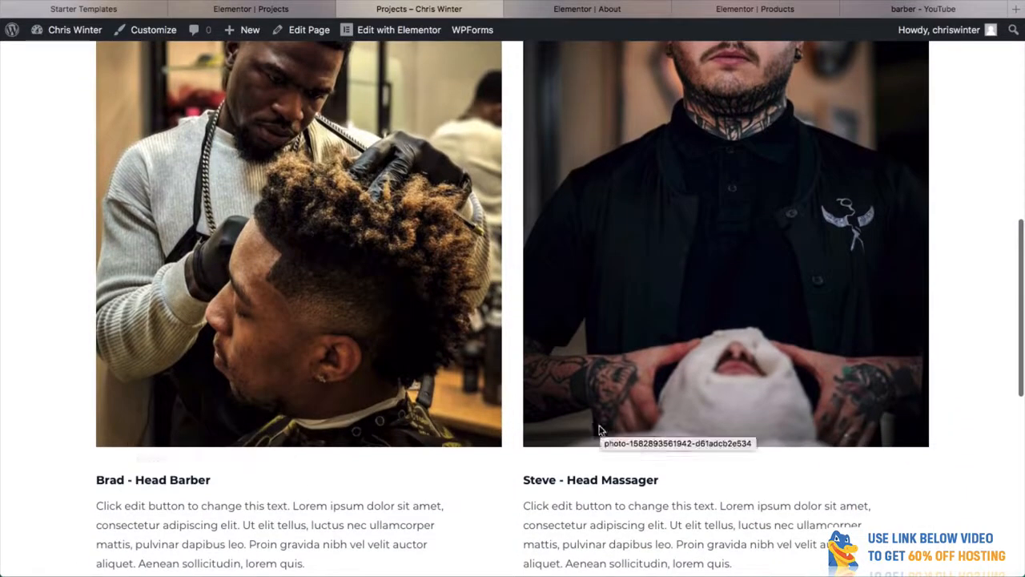
{"action": "scroll", "coordinate": [633, 448], "scroll_direction": "down", "scroll_amount": 2}
{"action": "scroll", "coordinate": [606, 402], "scroll_direction": "down", "scroll_amount": 6}
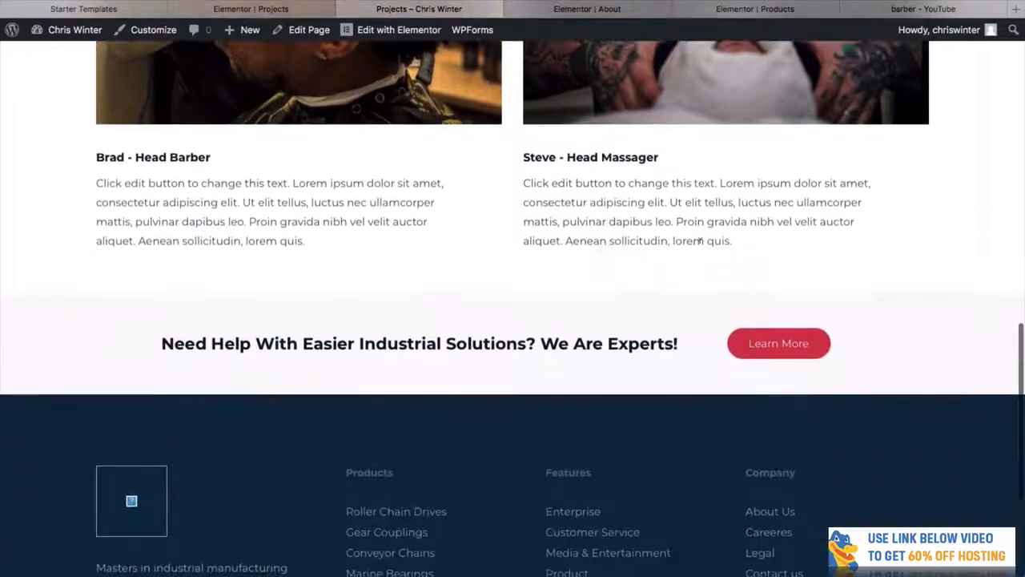
{"action": "scroll", "coordinate": [667, 233], "scroll_direction": "up", "scroll_amount": 7}
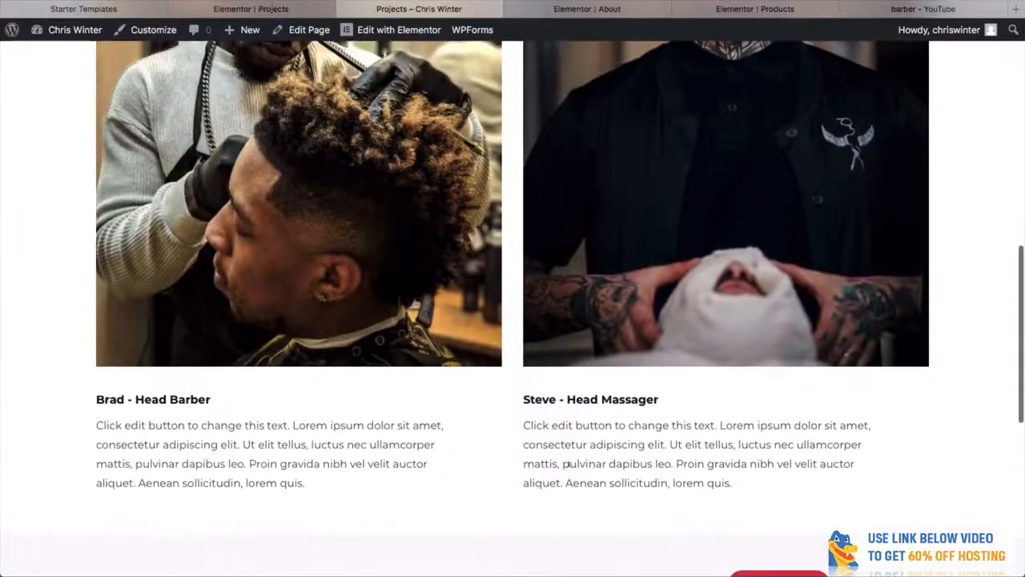
{"action": "scroll", "coordinate": [462, 483], "scroll_direction": "down", "scroll_amount": 2}
{"action": "scroll", "coordinate": [683, 416], "scroll_direction": "up", "scroll_amount": 10}
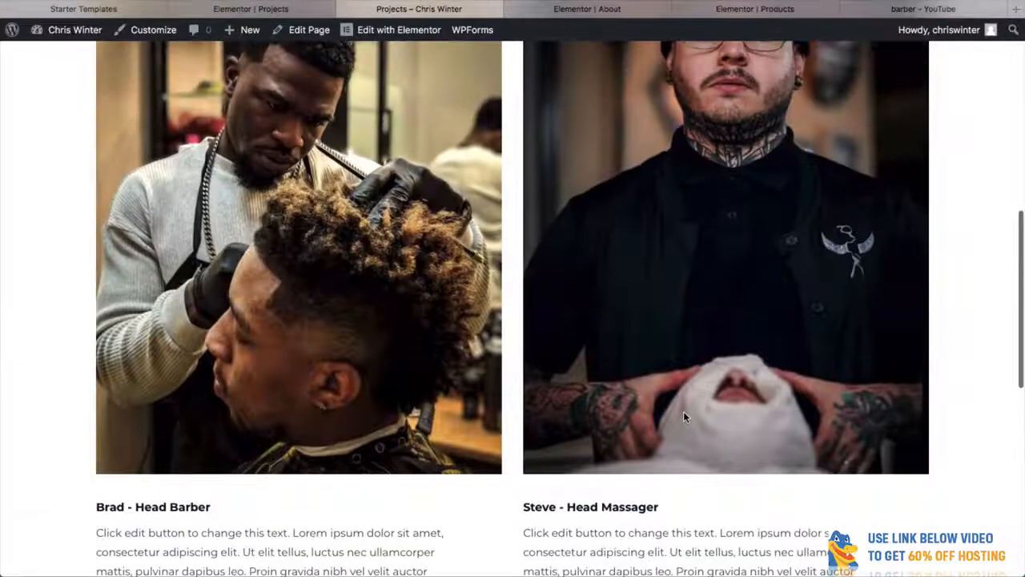
{"action": "scroll", "coordinate": [685, 415], "scroll_direction": "down", "scroll_amount": 8}
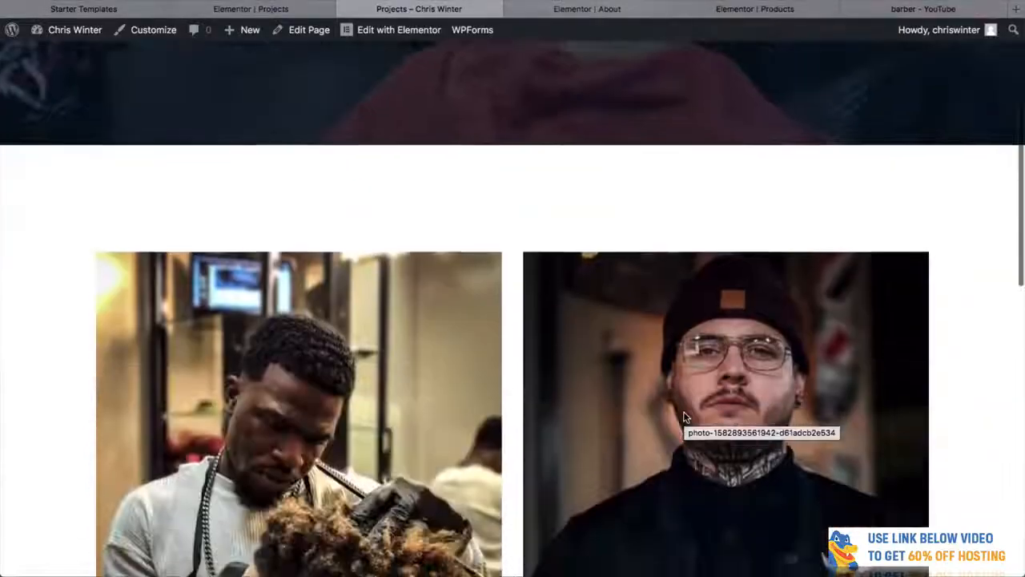
{"action": "scroll", "coordinate": [685, 414], "scroll_direction": "down", "scroll_amount": 3}
{"action": "scroll", "coordinate": [685, 414], "scroll_direction": "up", "scroll_amount": 2}
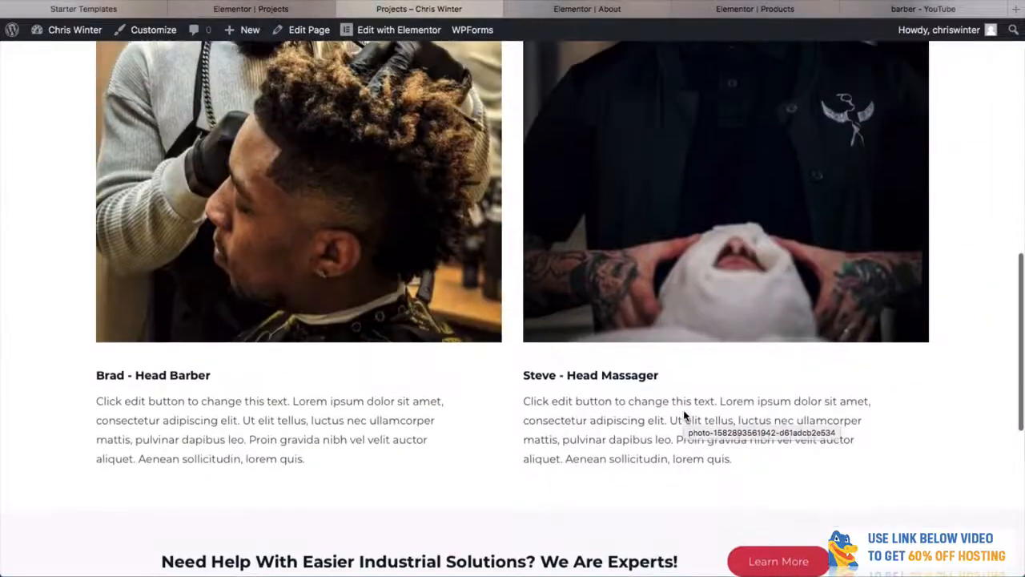
{"action": "scroll", "coordinate": [722, 336], "scroll_direction": "up", "scroll_amount": 5}
{"action": "scroll", "coordinate": [715, 364], "scroll_direction": "up", "scroll_amount": 5}
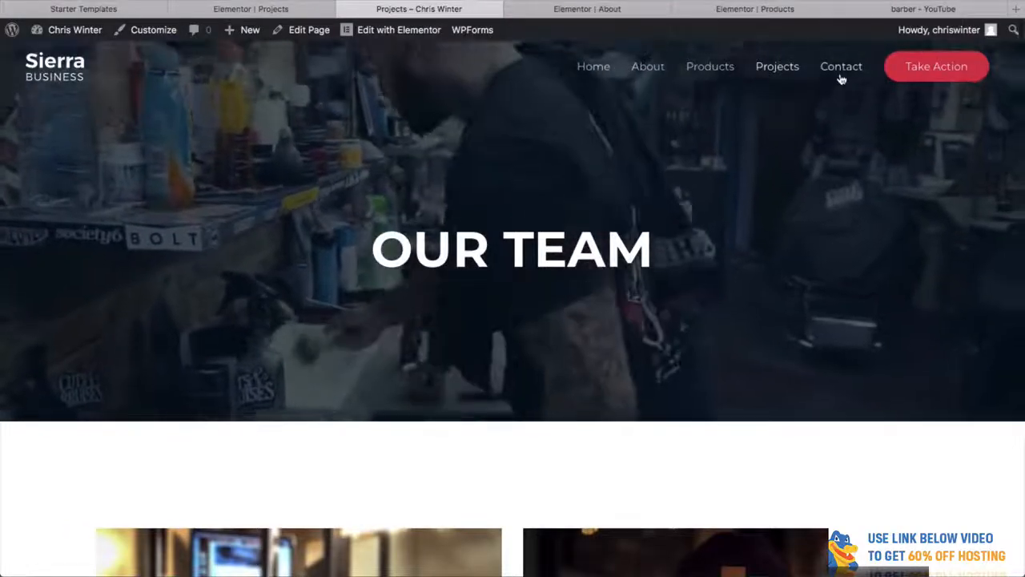
- Open the Contact page in Elementor and edit its CONTACT header section
{"action": "left_click", "coordinate": [841, 68]}
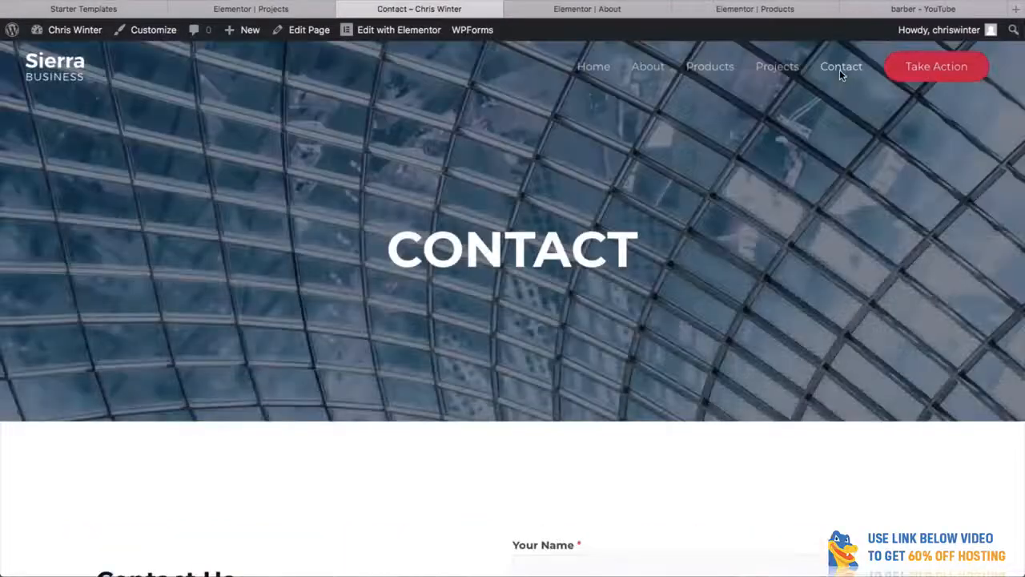
{"action": "left_click", "coordinate": [378, 34]}
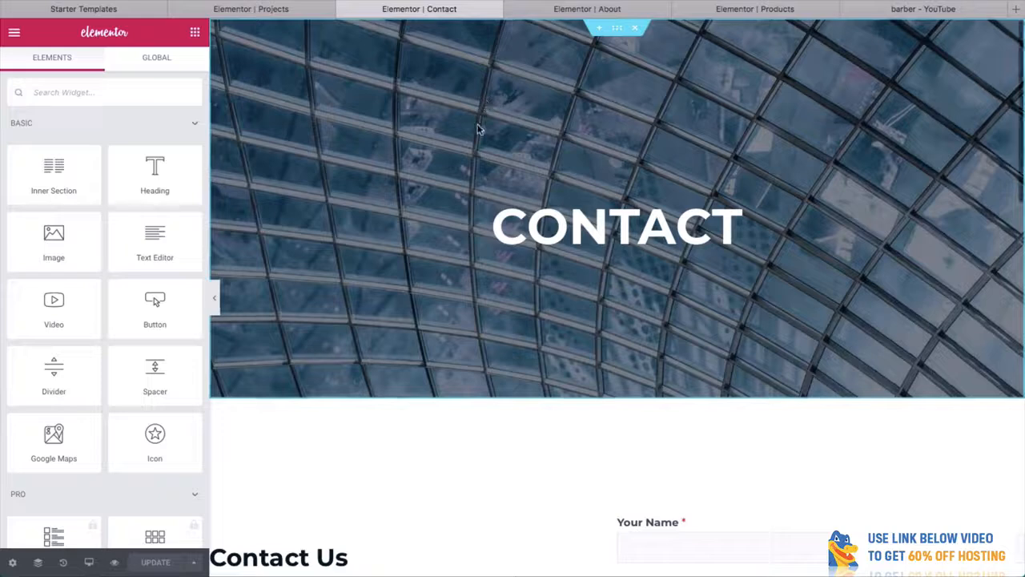
{"action": "right_click", "coordinate": [475, 124]}
{"action": "left_click", "coordinate": [502, 138]}
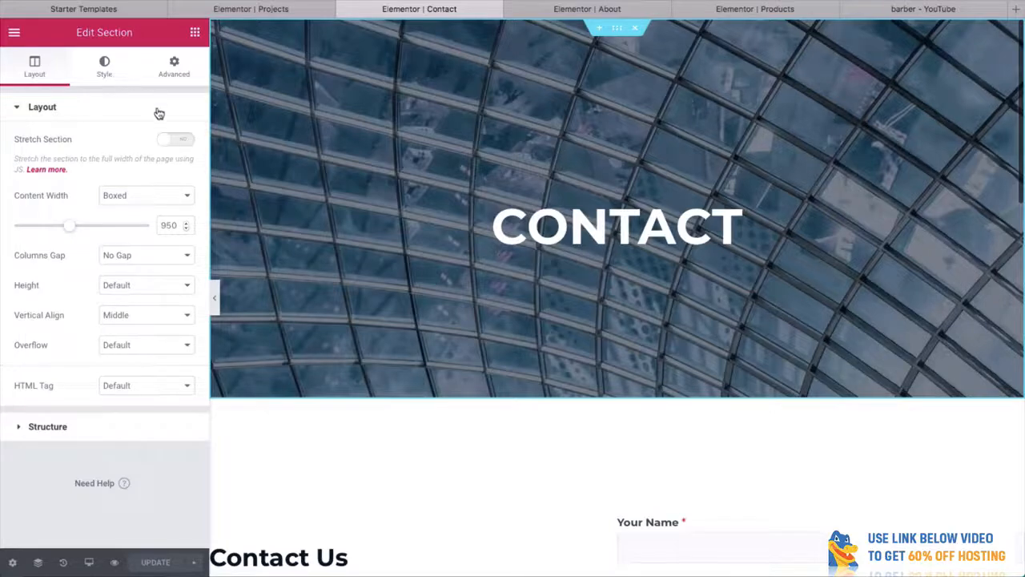
- Upload workshop-01_700x.jpg from Finder as the header section's Style background image
{"action": "left_click", "coordinate": [104, 66]}
{"action": "left_click", "coordinate": [115, 318]}
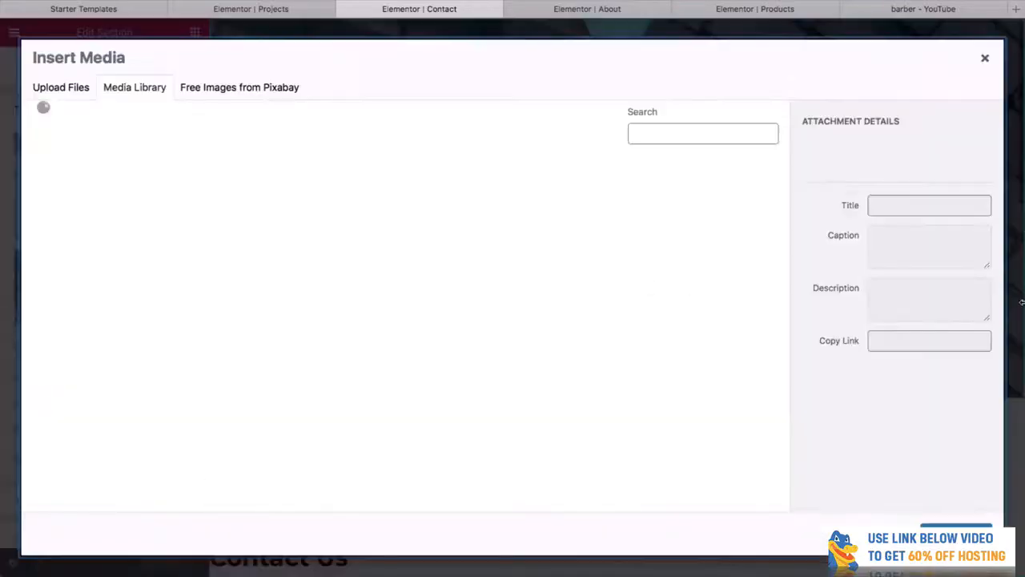
{"action": "left_click_drag", "start_coordinate": [1021, 302], "coordinate": [755, 298]}
{"action": "left_click", "coordinate": [936, 309]}
{"action": "scroll", "coordinate": [887, 360], "scroll_direction": "down", "scroll_amount": 2}
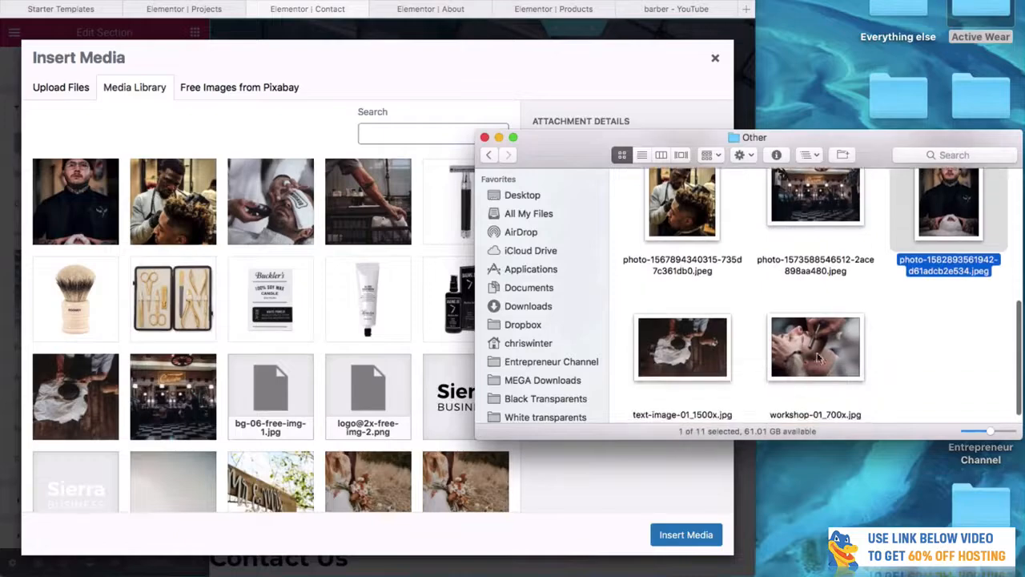
{"action": "left_click_drag", "start_coordinate": [818, 358], "coordinate": [362, 340]}
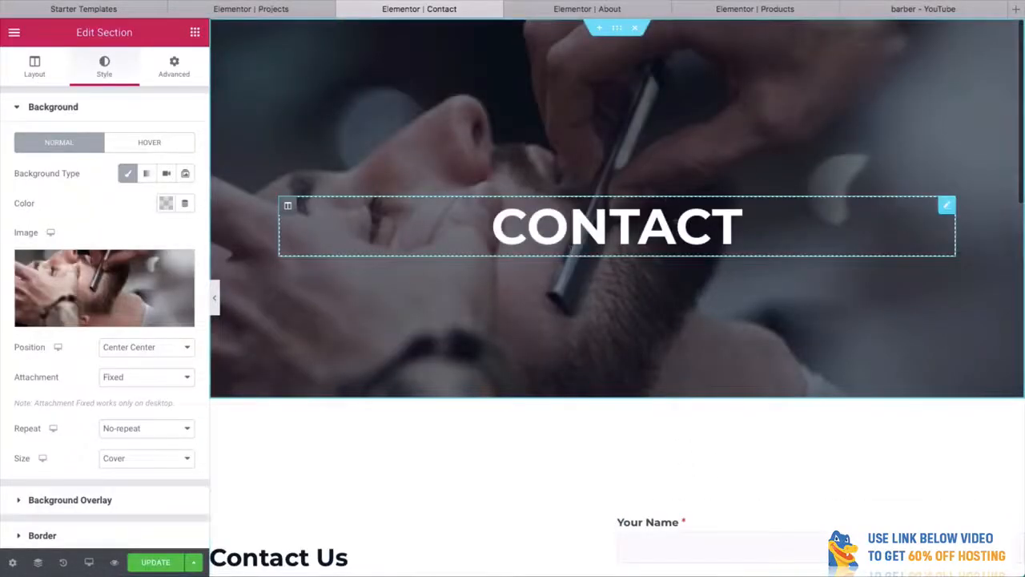
{"action": "left_click", "coordinate": [730, 226]}
- Change the CONTACT heading to FIND US
{"action": "double_click", "coordinate": [730, 226]}
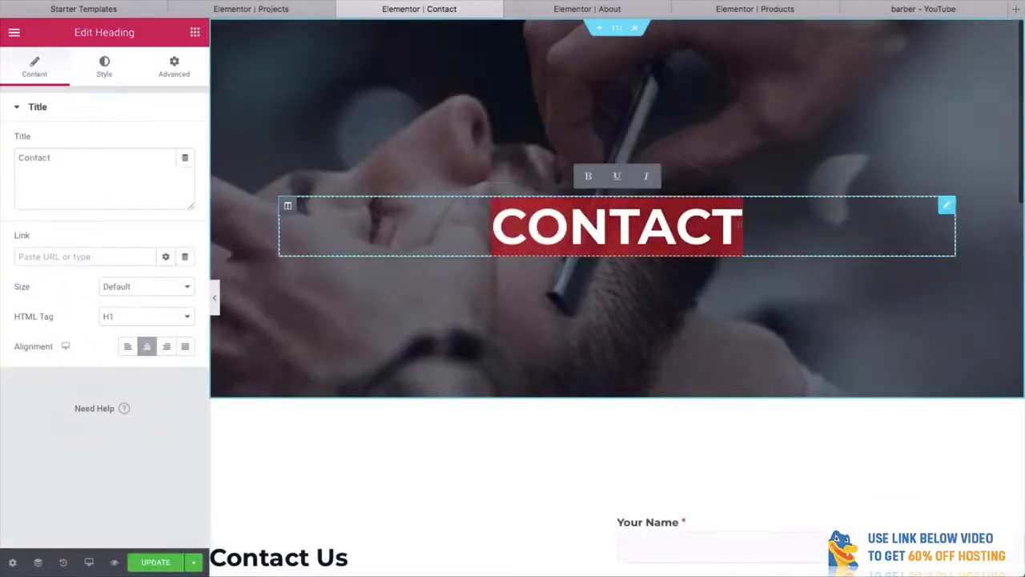
{"action": "type", "text": "FIND US"}
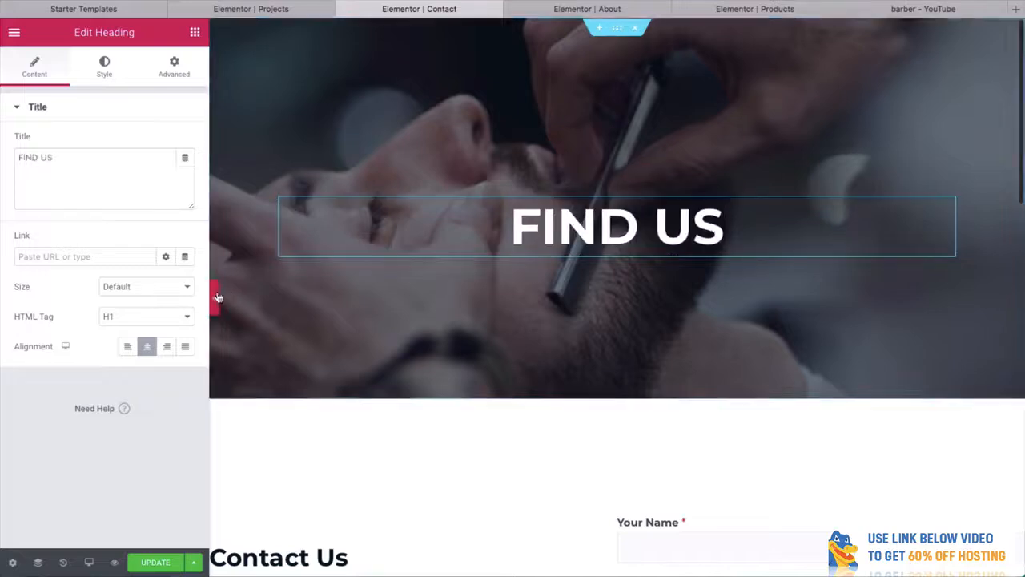
{"action": "scroll", "coordinate": [417, 368], "scroll_direction": "down", "scroll_amount": 3}
- Replace the Lorem ipsum paragraph with 'You can find us in many locations'
{"action": "left_click", "coordinate": [347, 345]}
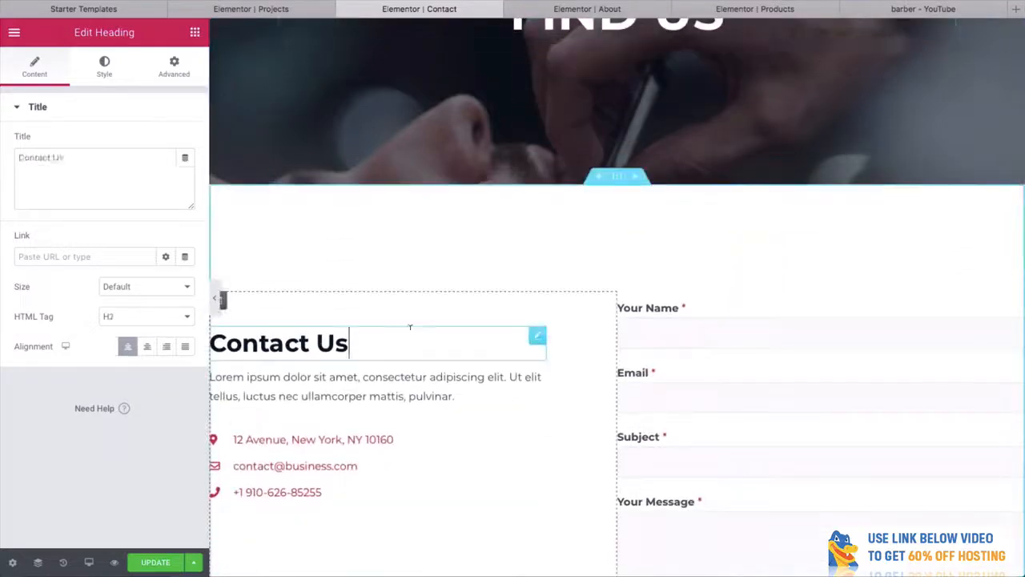
{"action": "scroll", "coordinate": [288, 339], "scroll_direction": "down", "scroll_amount": 1}
{"action": "triple_click", "coordinate": [288, 339]}
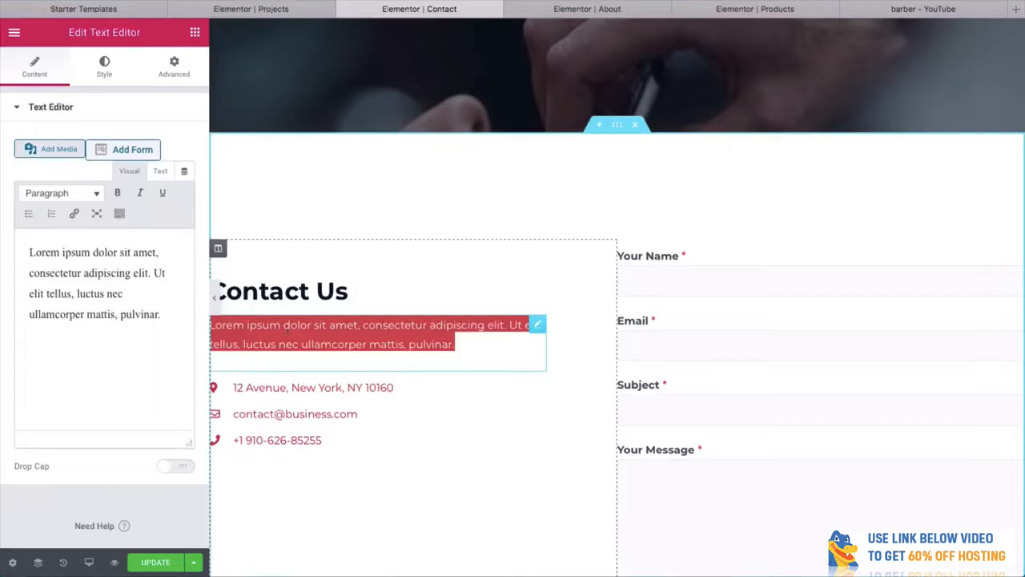
{"action": "type", "text": "You can find o"}
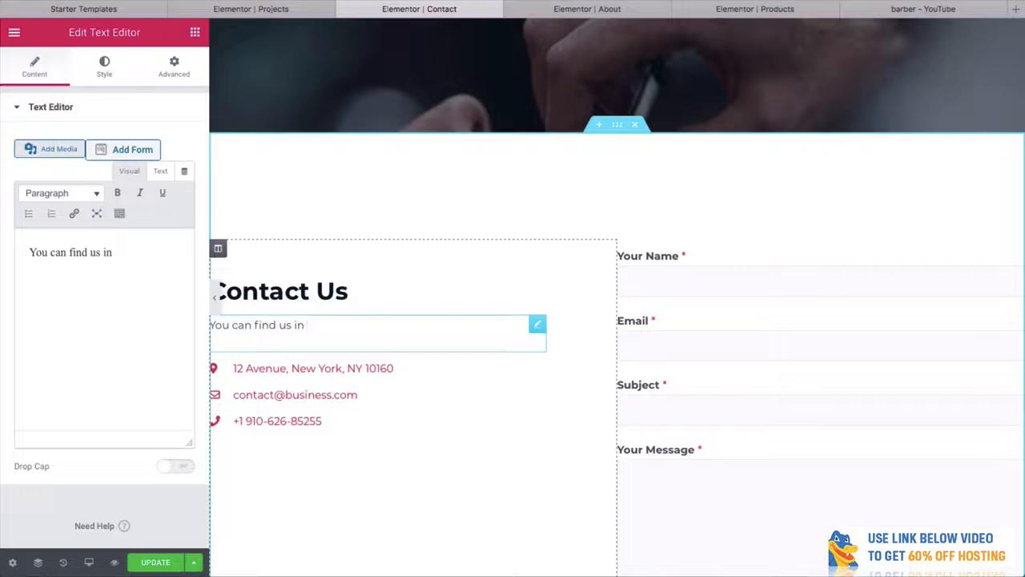
{"action": "type", "text": "s in many loa"}
{"action": "key", "text": "BackSpace"}
{"action": "type", "text": "ca"}
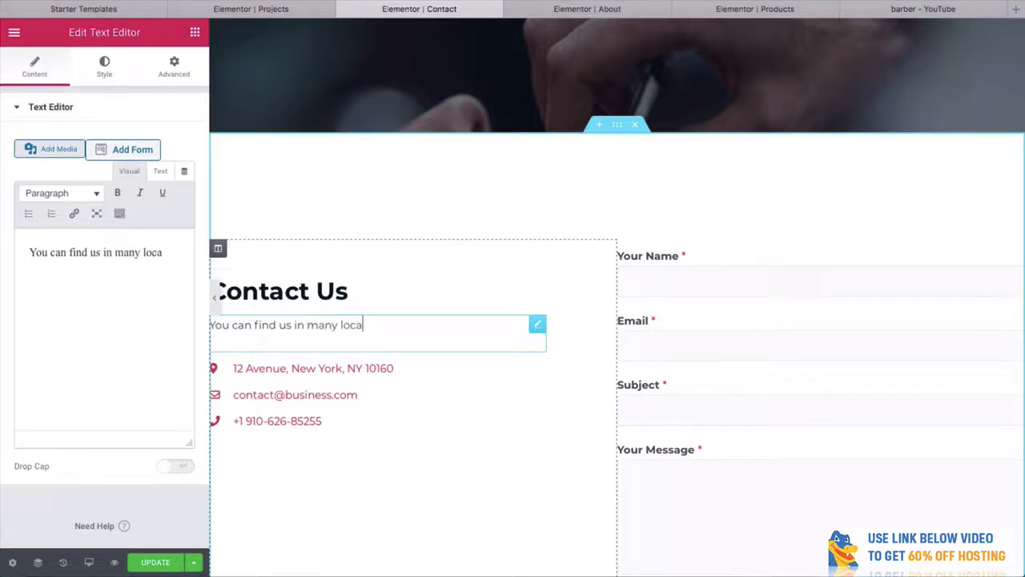
{"action": "type", "text": "tio"}
{"action": "key", "text": "BackSpace"}
{"action": "type", "text": "ions"}
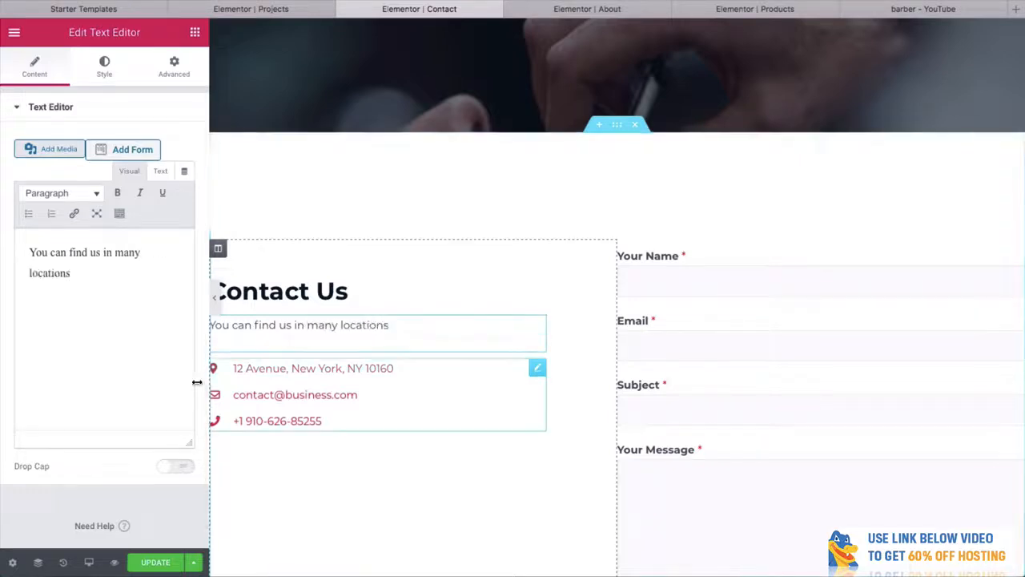
- Save the Contact page with UPDATE and review the result
{"action": "left_click", "coordinate": [164, 554]}
{"action": "scroll", "coordinate": [437, 355], "scroll_direction": "down", "scroll_amount": 3}
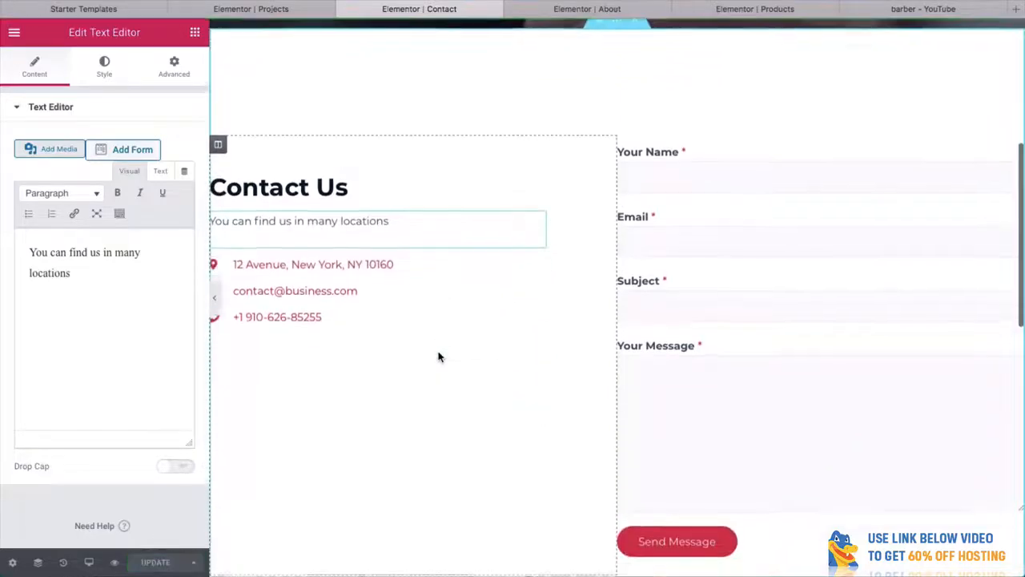
{"action": "scroll", "coordinate": [579, 336], "scroll_direction": "down", "scroll_amount": 5}
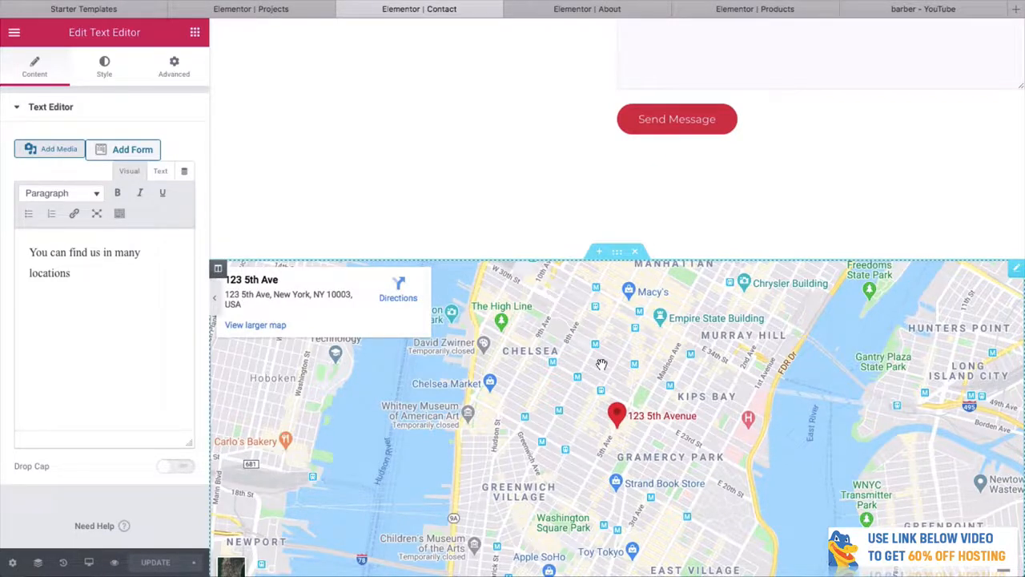
{"action": "scroll", "coordinate": [329, 275], "scroll_direction": "up", "scroll_amount": 5}
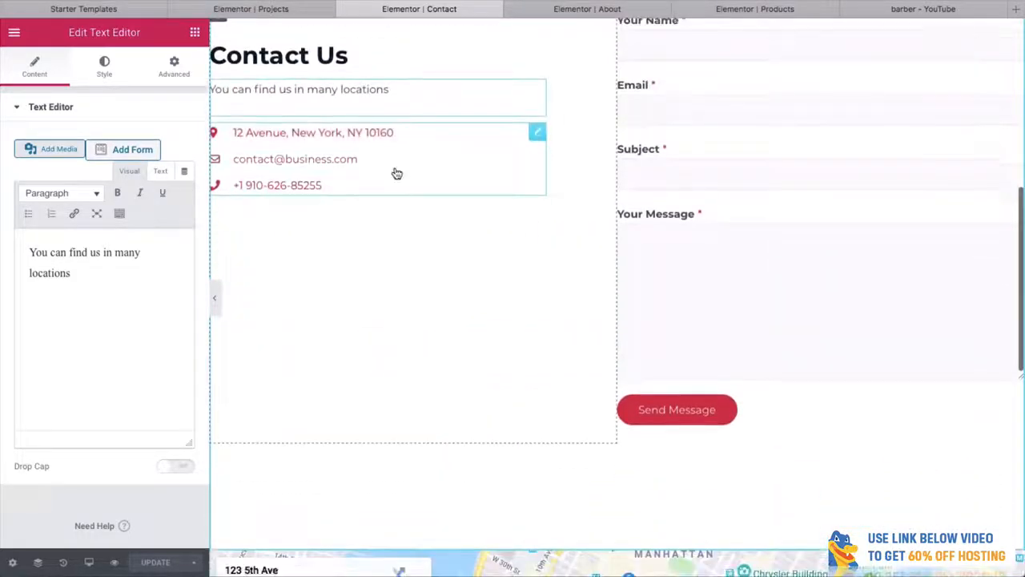
{"action": "scroll", "coordinate": [434, 328], "scroll_direction": "down", "scroll_amount": 2}
{"action": "scroll", "coordinate": [434, 329], "scroll_direction": "down", "scroll_amount": 4}
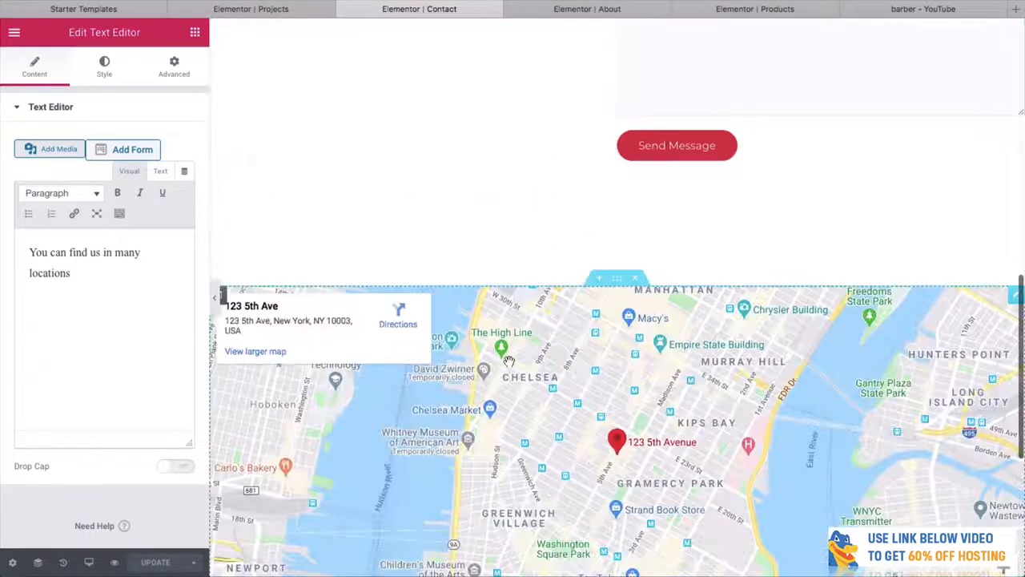
{"action": "scroll", "coordinate": [508, 355], "scroll_direction": "down", "scroll_amount": 1}
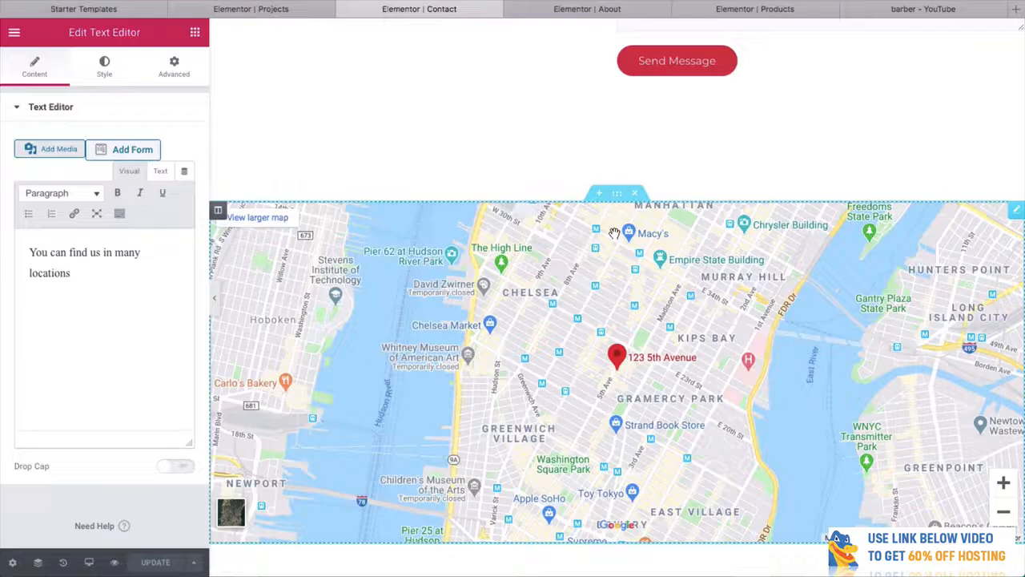
- Change the map widget's Location to Atlanta, USA
{"action": "left_click", "coordinate": [1015, 216]}
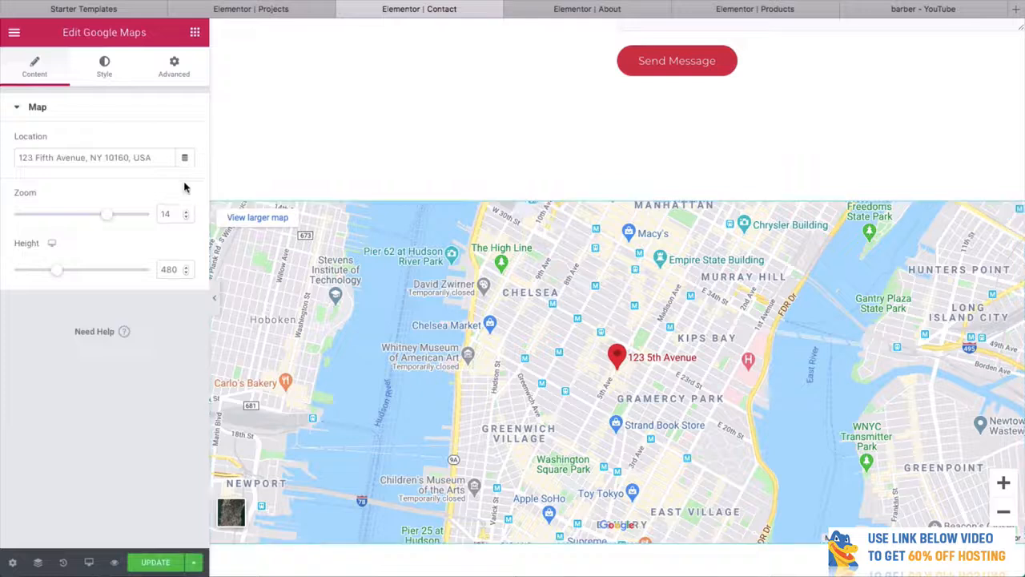
{"action": "left_click", "coordinate": [145, 152]}
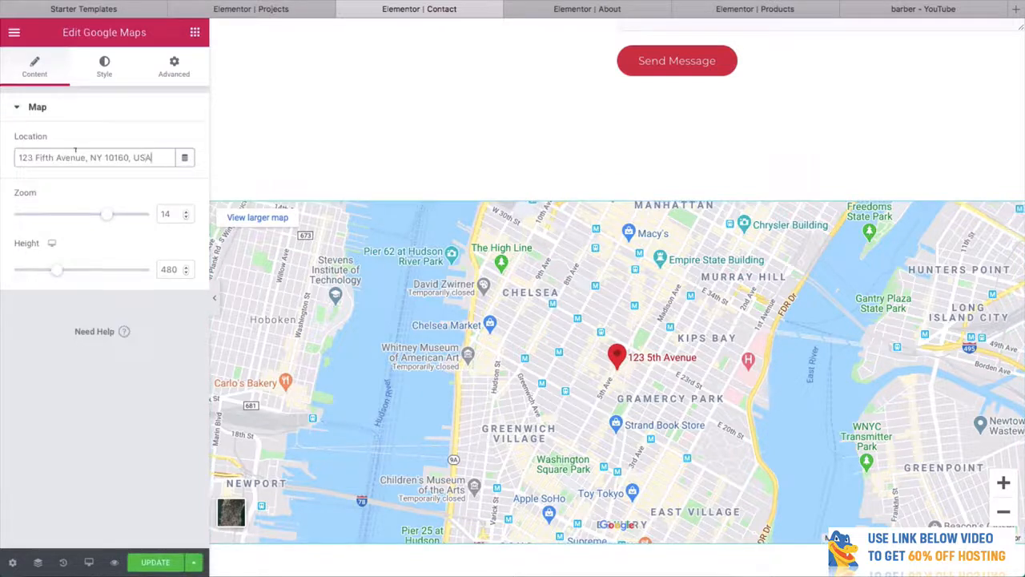
{"action": "left_click_drag", "start_coordinate": [150, 154], "coordinate": [3, 152]}
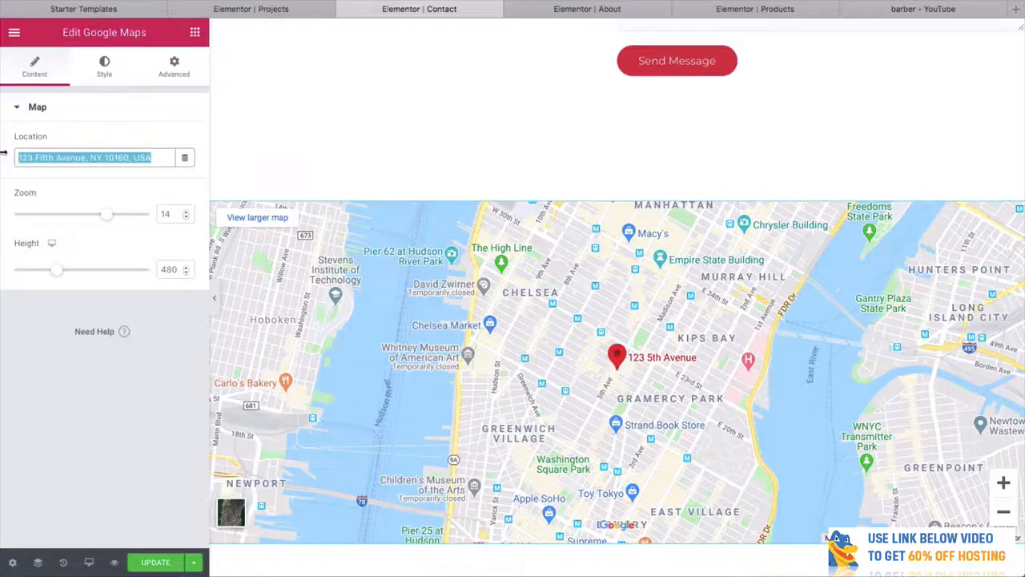
{"action": "type", "text": "Atlanta"}
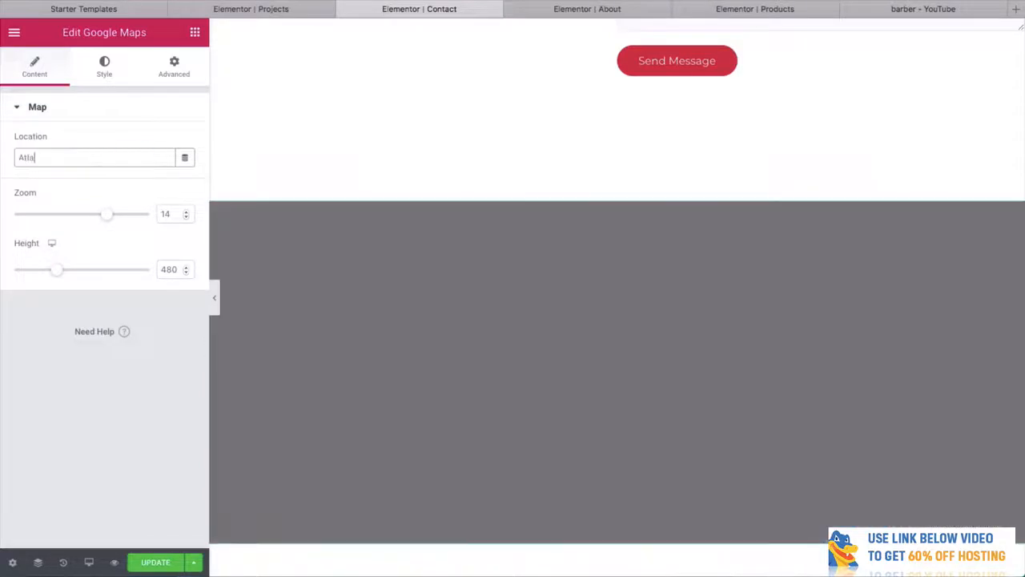
{"action": "type", "text": ", USA"}
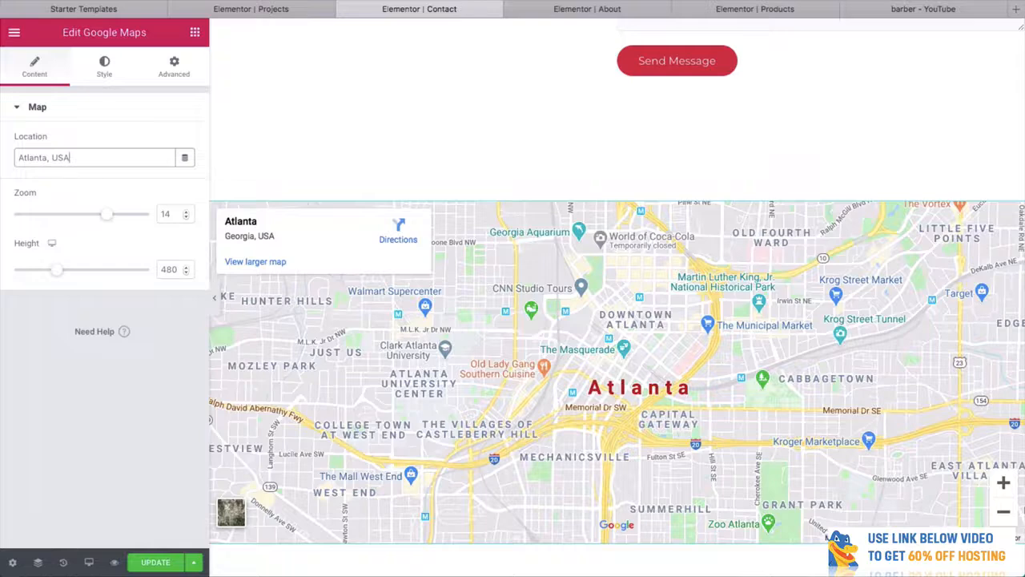
{"action": "left_click_drag", "start_coordinate": [689, 425], "coordinate": [666, 410]}
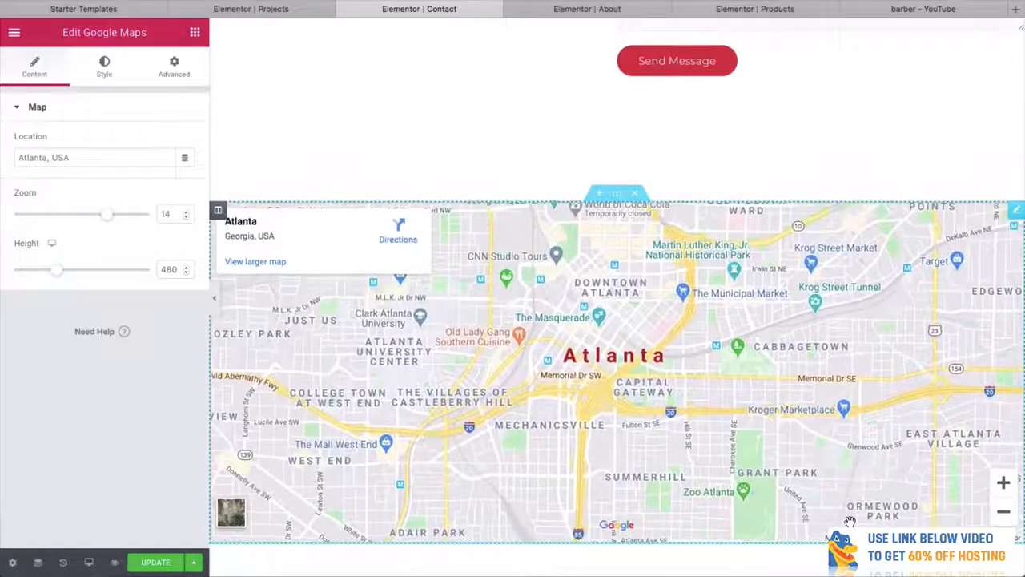
{"action": "left_click", "coordinate": [1003, 481]}
{"action": "left_click", "coordinate": [1003, 510]}
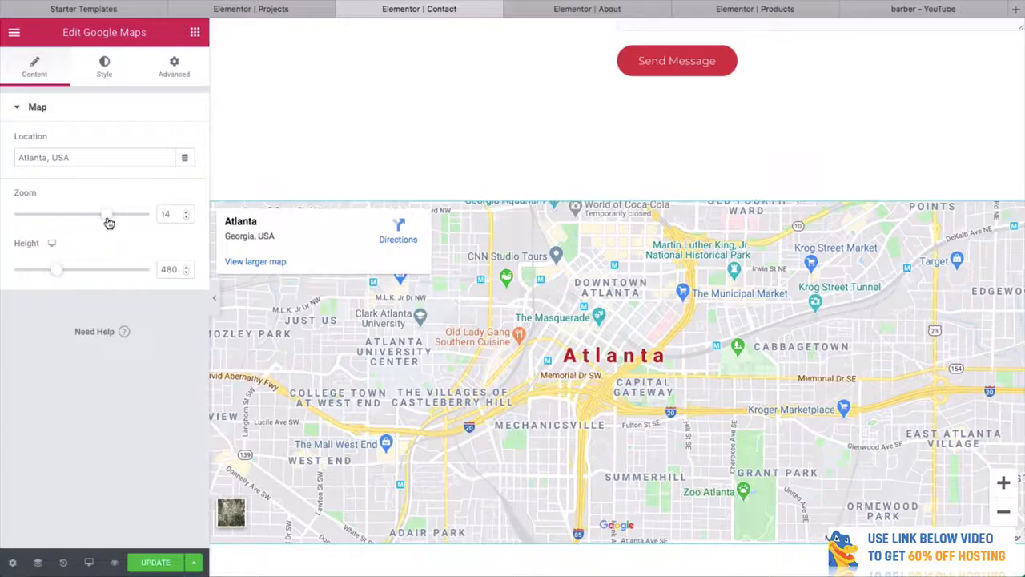
- Set the map Zoom to 18 and its Height to 450
{"action": "left_click_drag", "start_coordinate": [109, 223], "coordinate": [126, 222]}
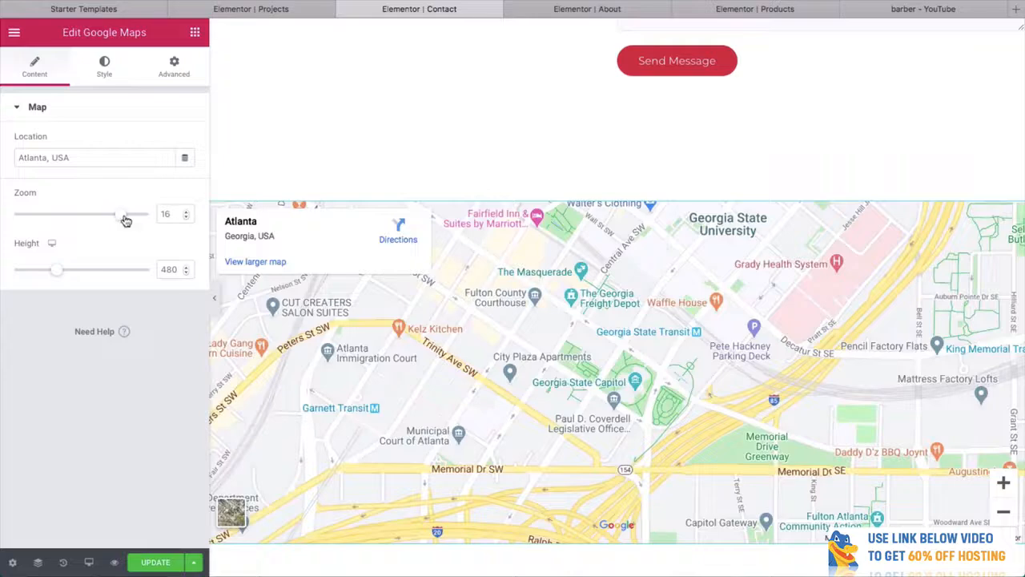
{"action": "left_click_drag", "start_coordinate": [126, 221], "coordinate": [140, 220]}
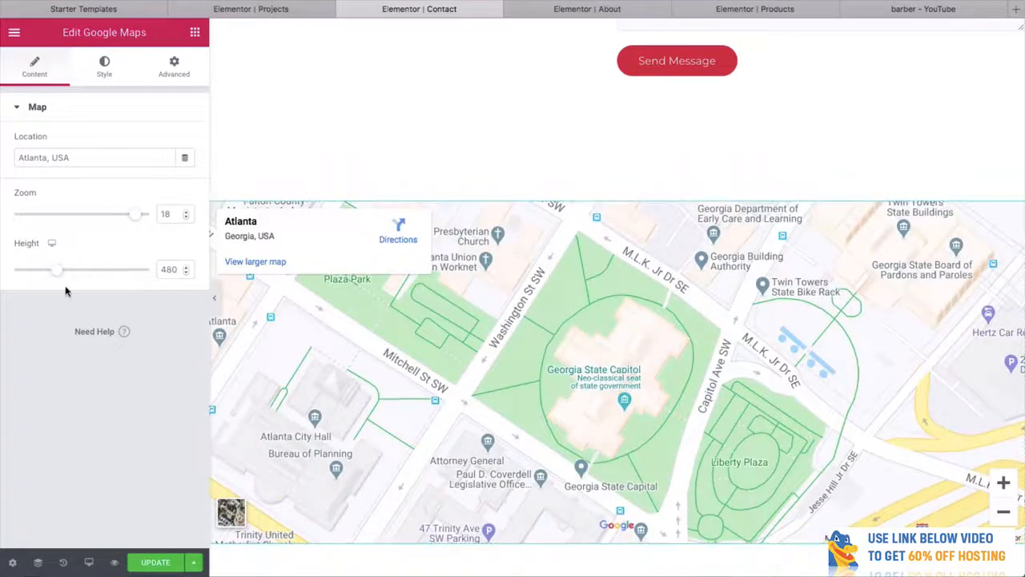
{"action": "mouse_move", "coordinate": [56, 278]}
{"action": "left_mouse_down"}
{"action": "mouse_move", "coordinate": [120, 275]}
{"action": "mouse_move", "coordinate": [75, 271]}
{"action": "left_mouse_up"}
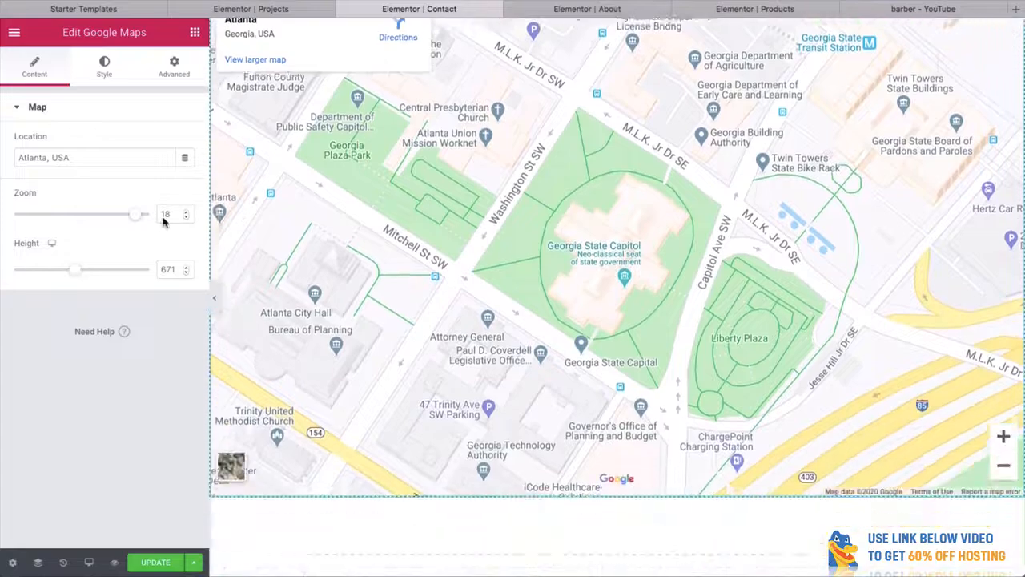
{"action": "scroll", "coordinate": [359, 253], "scroll_direction": "up", "scroll_amount": 2}
{"action": "scroll", "coordinate": [654, 153], "scroll_direction": "down", "scroll_amount": 1}
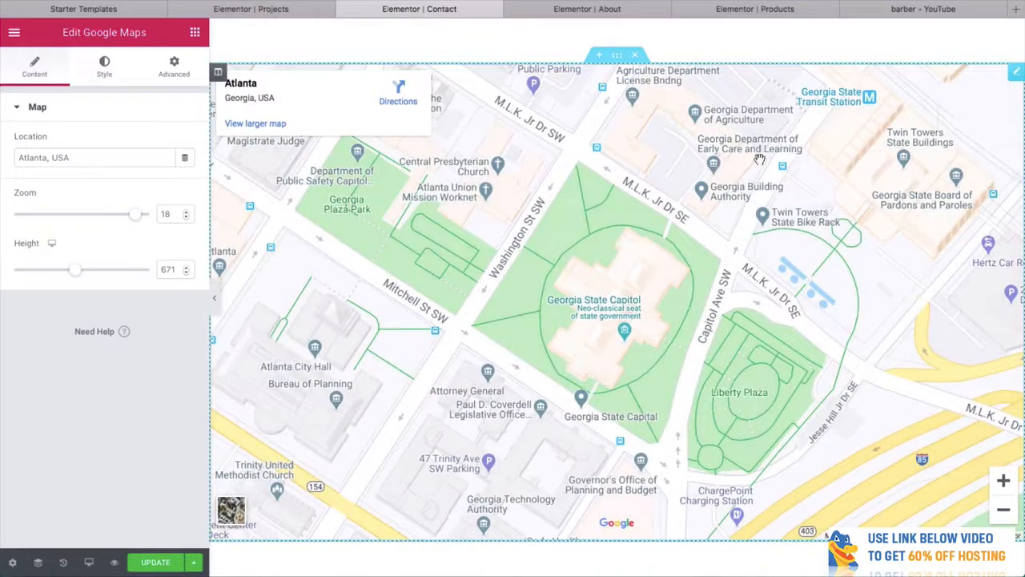
{"action": "scroll", "coordinate": [778, 279], "scroll_direction": "down", "scroll_amount": 4}
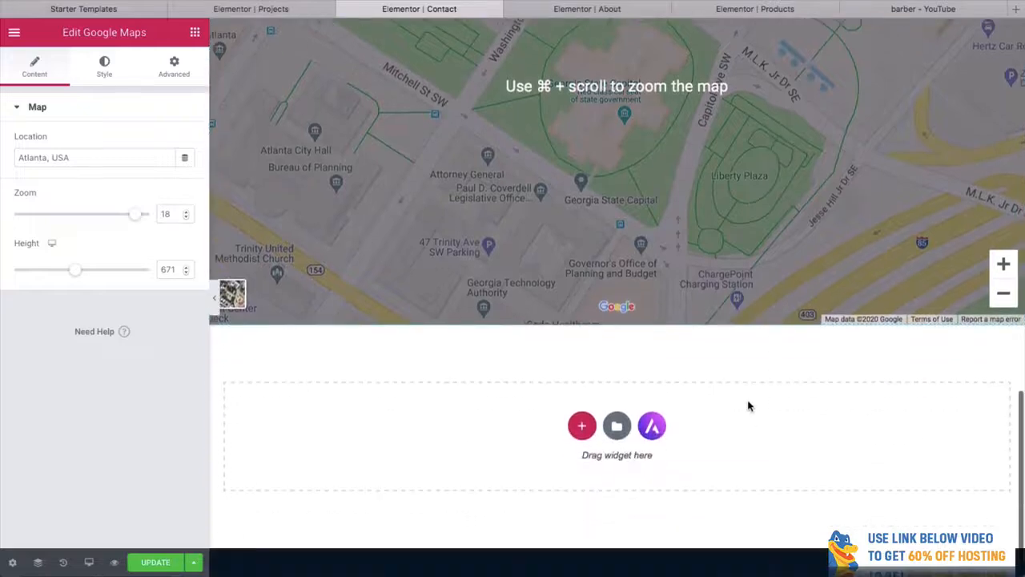
{"action": "scroll", "coordinate": [748, 406], "scroll_direction": "up", "scroll_amount": 5}
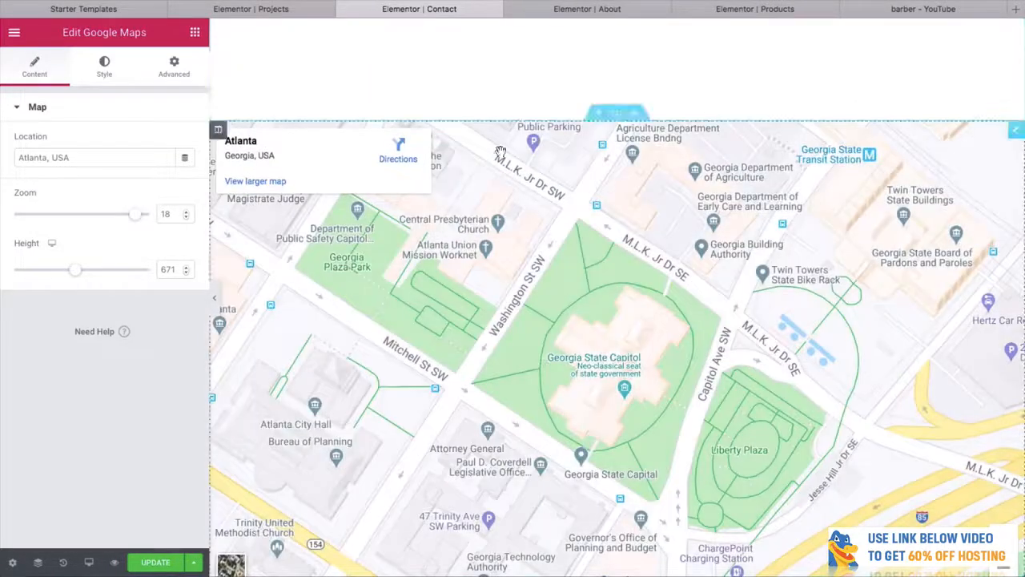
{"action": "left_click_drag", "start_coordinate": [70, 270], "coordinate": [52, 270]}
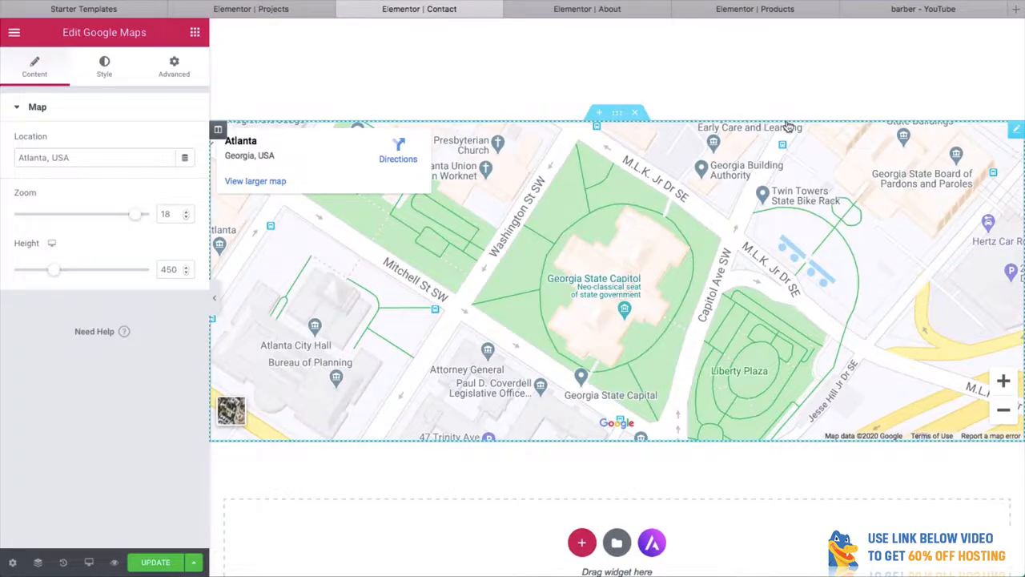
{"action": "scroll", "coordinate": [796, 93], "scroll_direction": "up", "scroll_amount": 5}
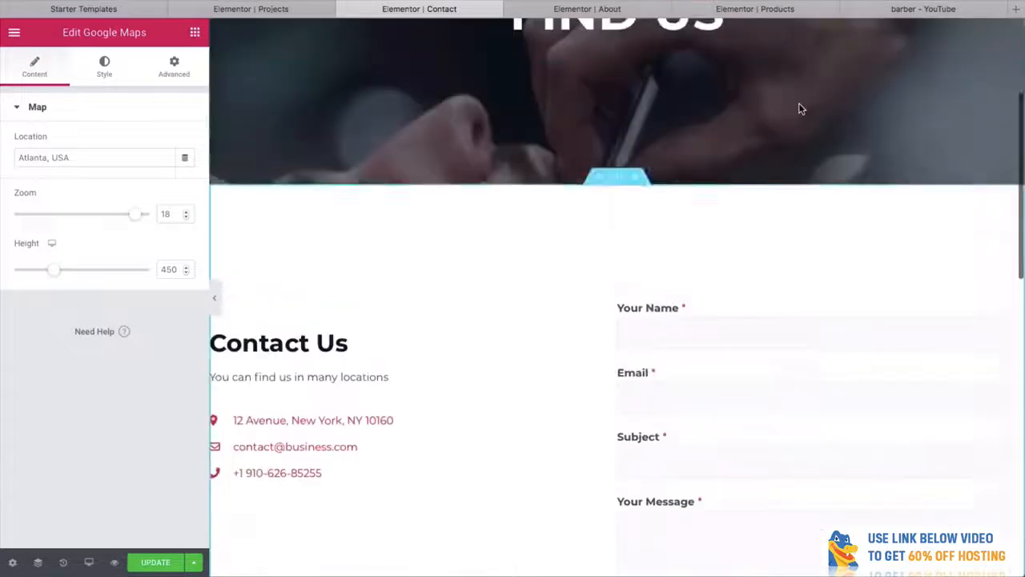
- Look through the About, Products and YouTube browser tabs
{"action": "scroll", "coordinate": [798, 103], "scroll_direction": "down", "scroll_amount": 1}
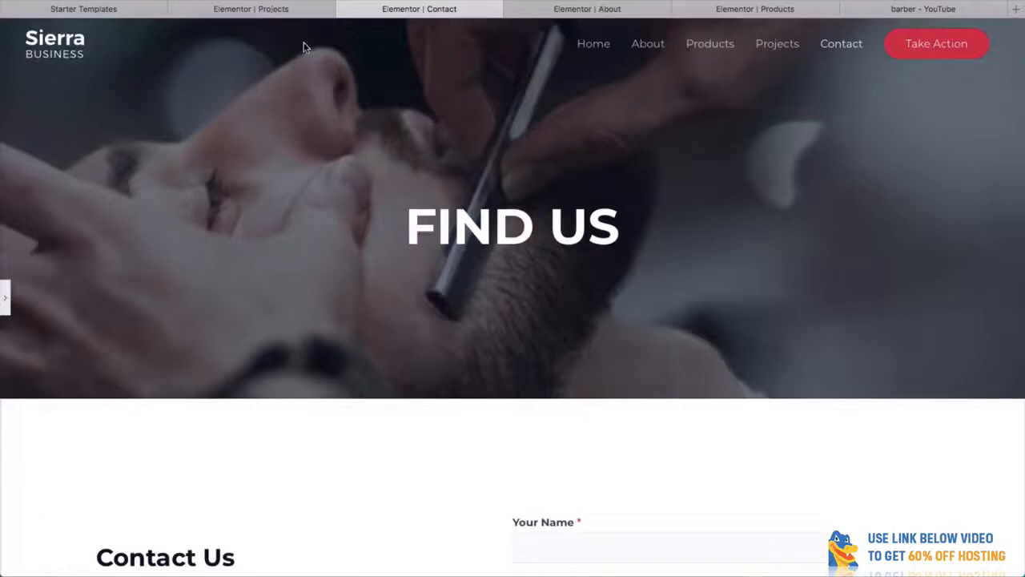
{"action": "left_click", "coordinate": [592, 11]}
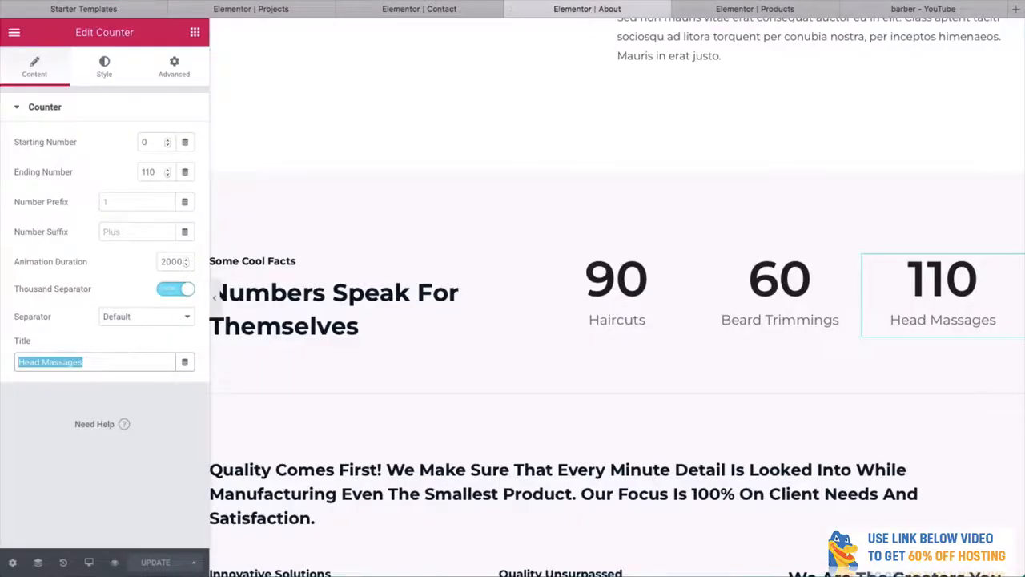
{"action": "left_click", "coordinate": [761, 8]}
{"action": "left_click", "coordinate": [925, 9]}
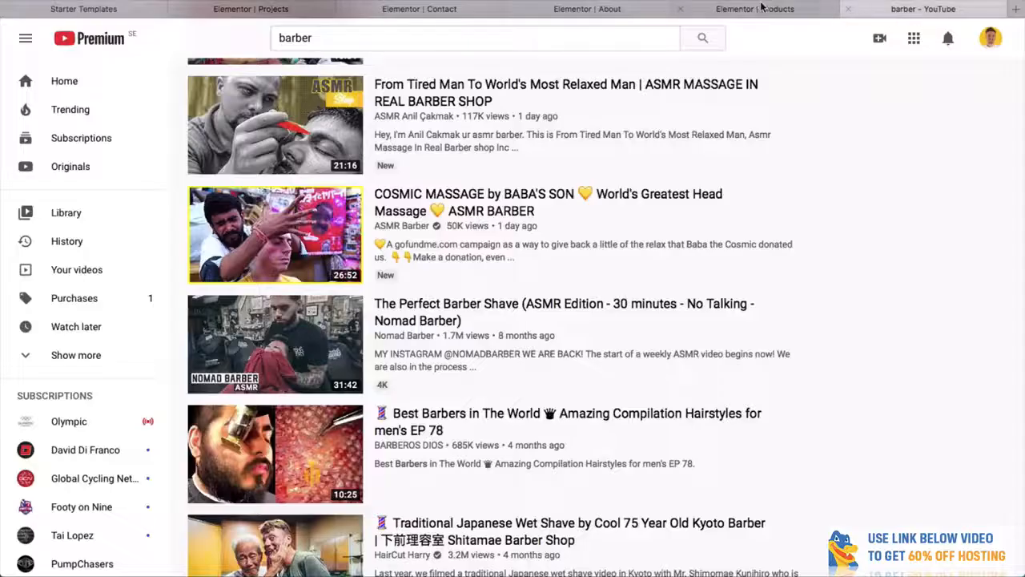
{"action": "left_click", "coordinate": [757, 8]}
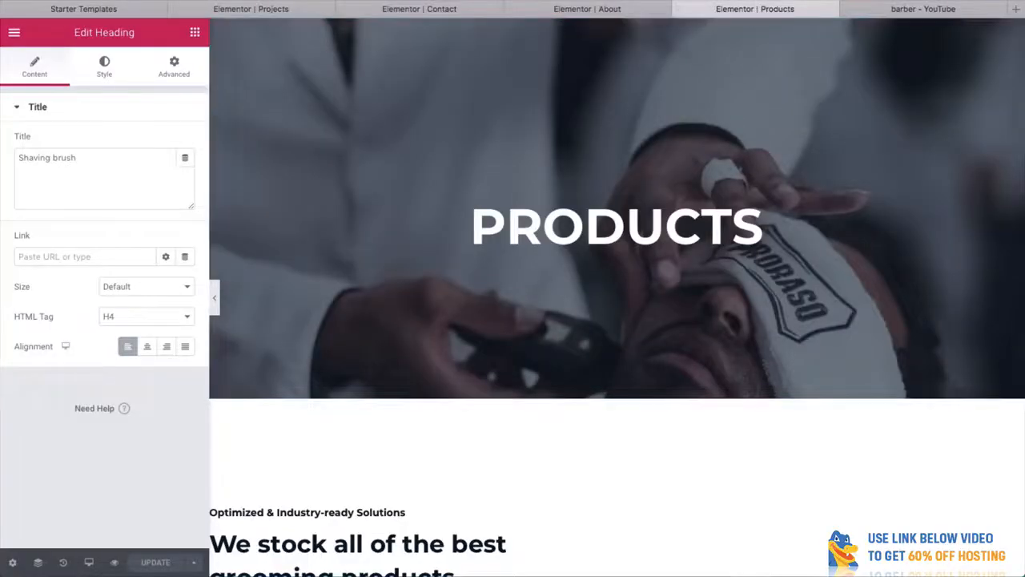
- Load the live Barber Brothers homepage by entering the site name in the address bar
{"action": "left_click", "coordinate": [515, 1]}
{"action": "type", "text": "chris"}
{"action": "key", "text": "Return"}
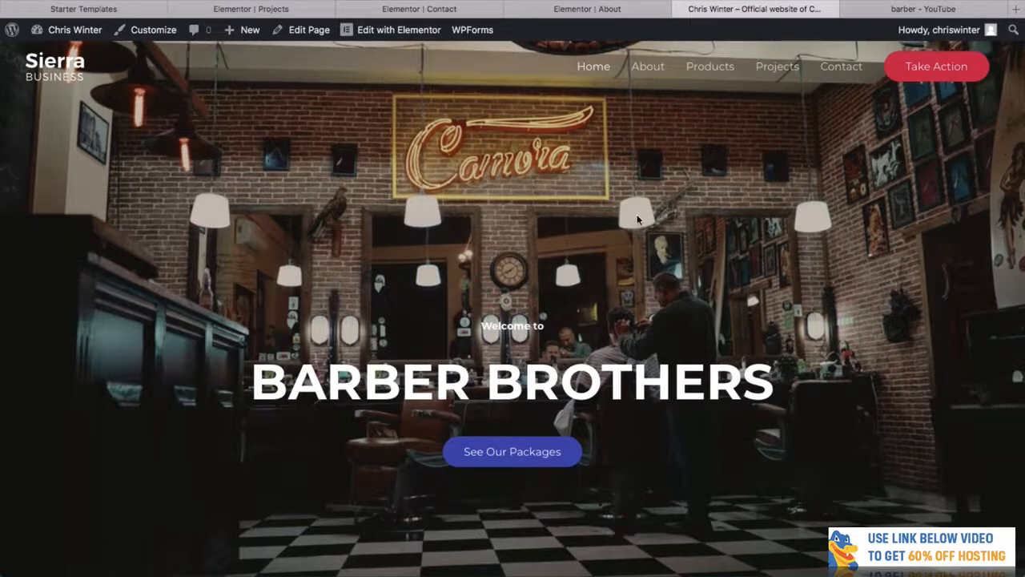
- Scroll through the live Barber Brothers homepage
{"action": "scroll", "coordinate": [743, 337], "scroll_direction": "down", "scroll_amount": 3}
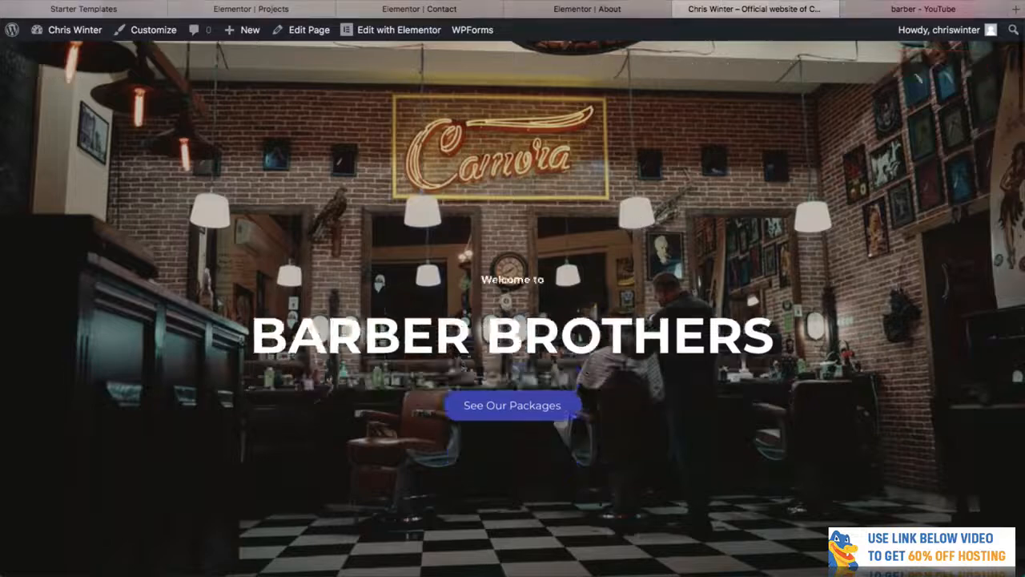
{"action": "scroll", "coordinate": [742, 358], "scroll_direction": "down", "scroll_amount": 3}
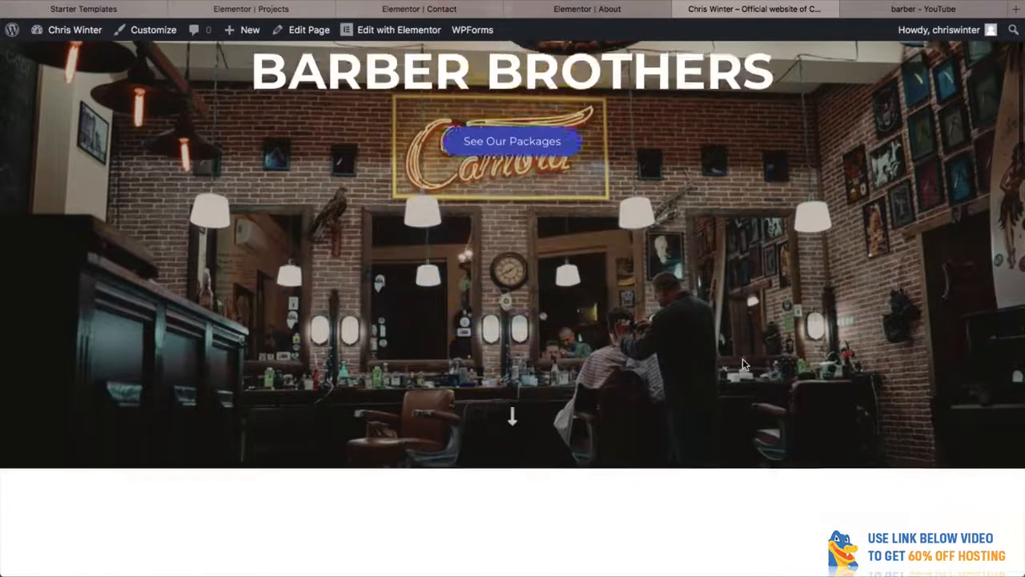
{"action": "scroll", "coordinate": [742, 358], "scroll_direction": "up", "scroll_amount": 5}
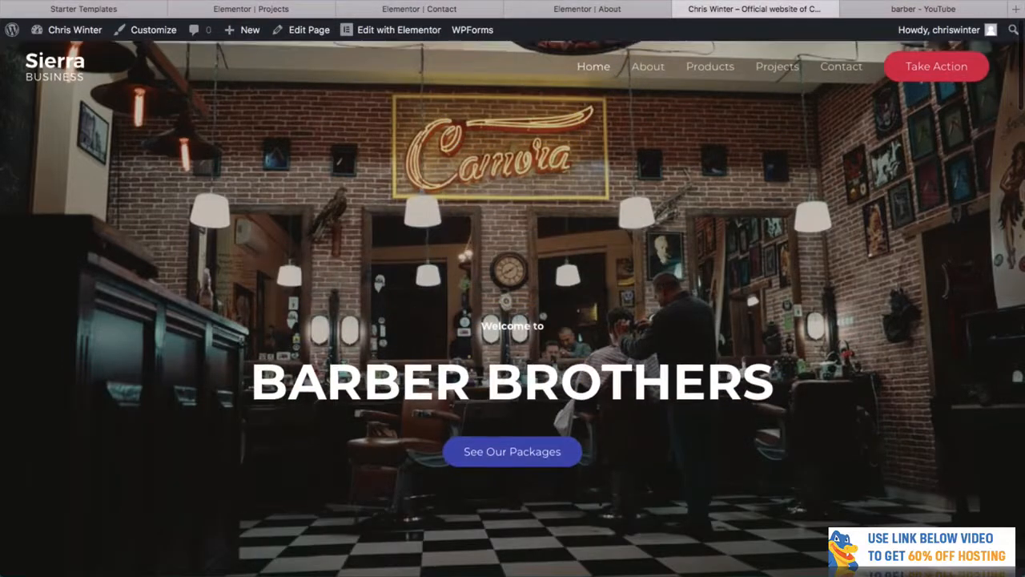
{"action": "scroll", "coordinate": [685, 319], "scroll_direction": "down", "scroll_amount": 1}
{"action": "scroll", "coordinate": [685, 319], "scroll_direction": "up", "scroll_amount": 1}
{"action": "scroll", "coordinate": [685, 320], "scroll_direction": "down", "scroll_amount": 2}
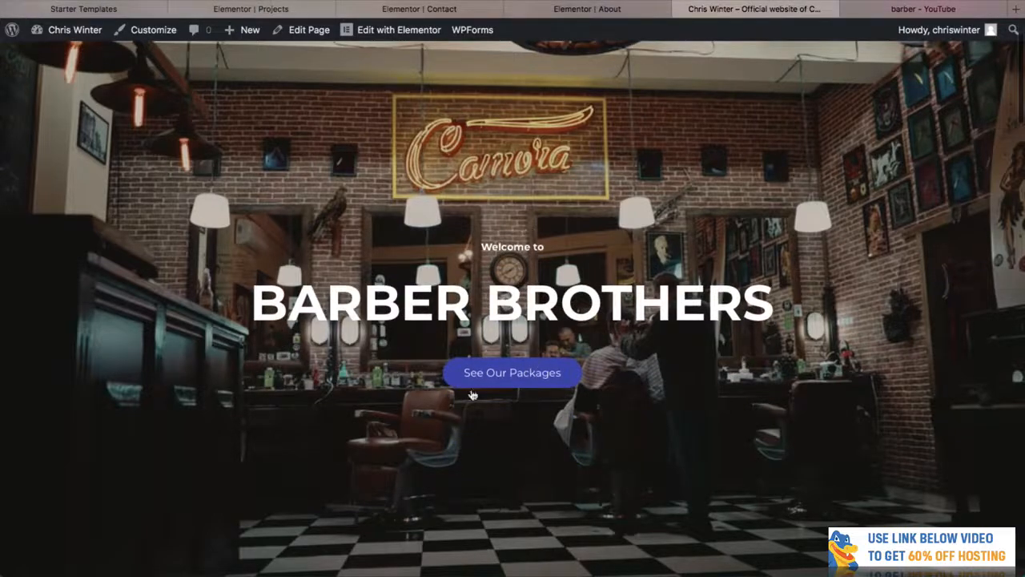
{"action": "scroll", "coordinate": [527, 437], "scroll_direction": "down", "scroll_amount": 2}
{"action": "scroll", "coordinate": [530, 332], "scroll_direction": "down", "scroll_amount": 5}
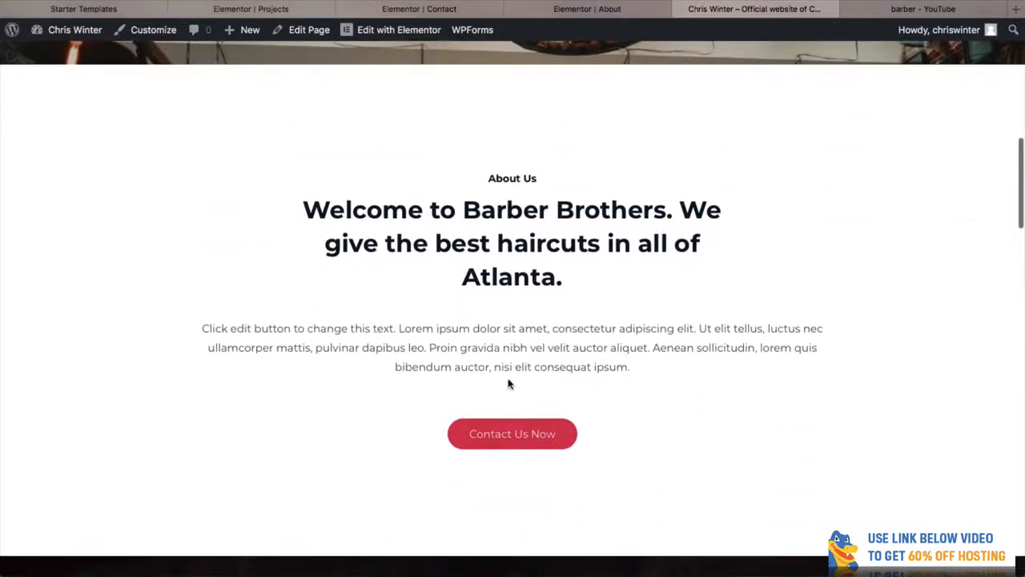
{"action": "scroll", "coordinate": [524, 373], "scroll_direction": "down", "scroll_amount": 2}
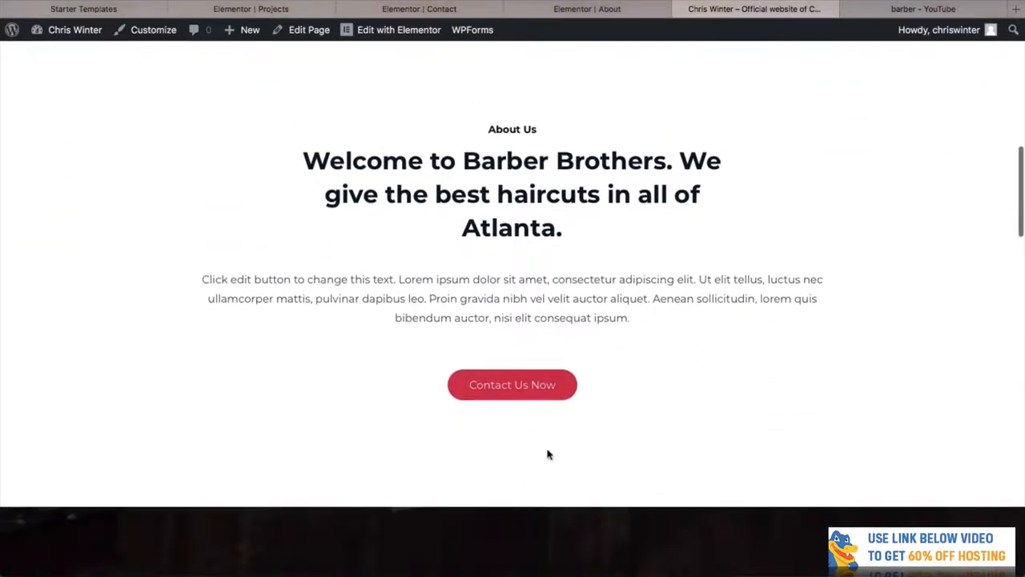
{"action": "scroll", "coordinate": [548, 454], "scroll_direction": "down", "scroll_amount": 6}
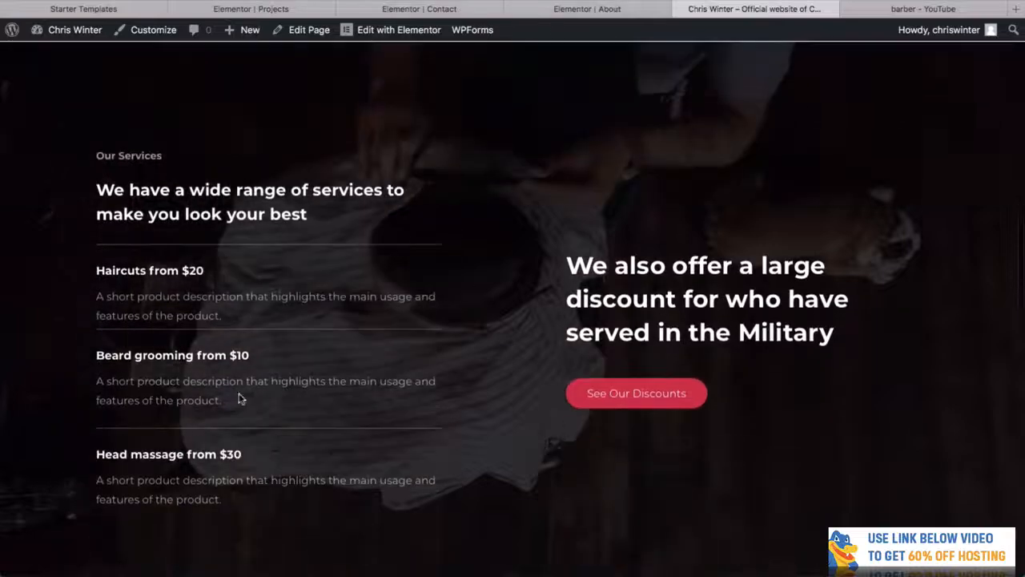
{"action": "scroll", "coordinate": [248, 258], "scroll_direction": "down", "scroll_amount": 7}
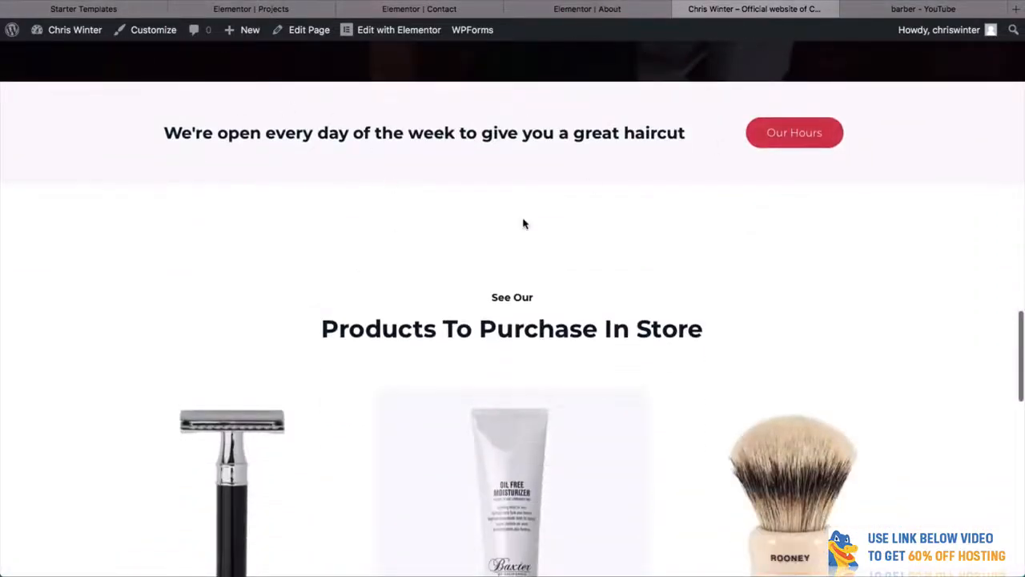
{"action": "scroll", "coordinate": [524, 224], "scroll_direction": "down", "scroll_amount": 1}
{"action": "scroll", "coordinate": [649, 407], "scroll_direction": "down", "scroll_amount": 8}
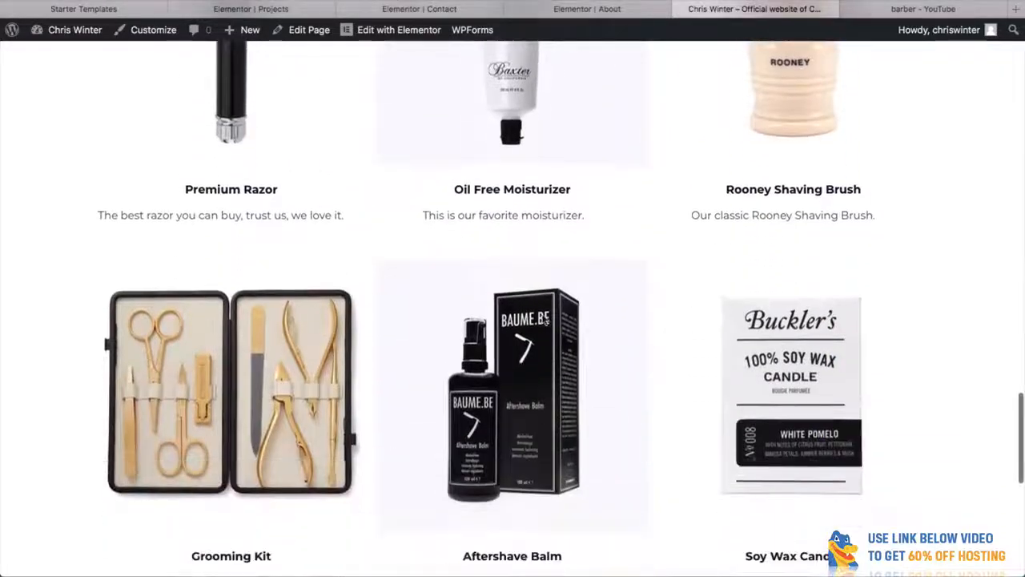
{"action": "scroll", "coordinate": [552, 274], "scroll_direction": "down", "scroll_amount": 3}
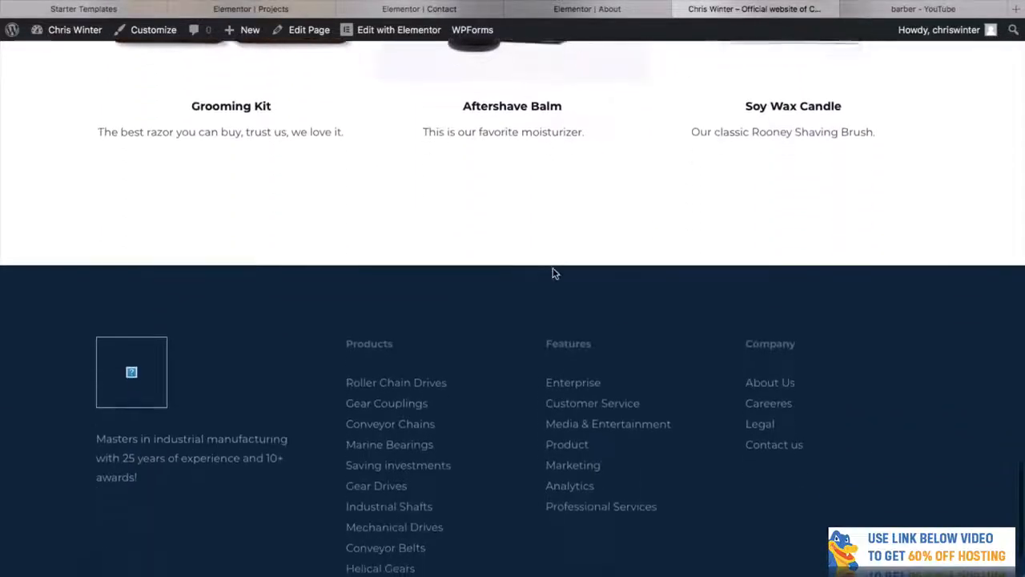
{"action": "scroll", "coordinate": [552, 269], "scroll_direction": "up", "scroll_amount": 20}
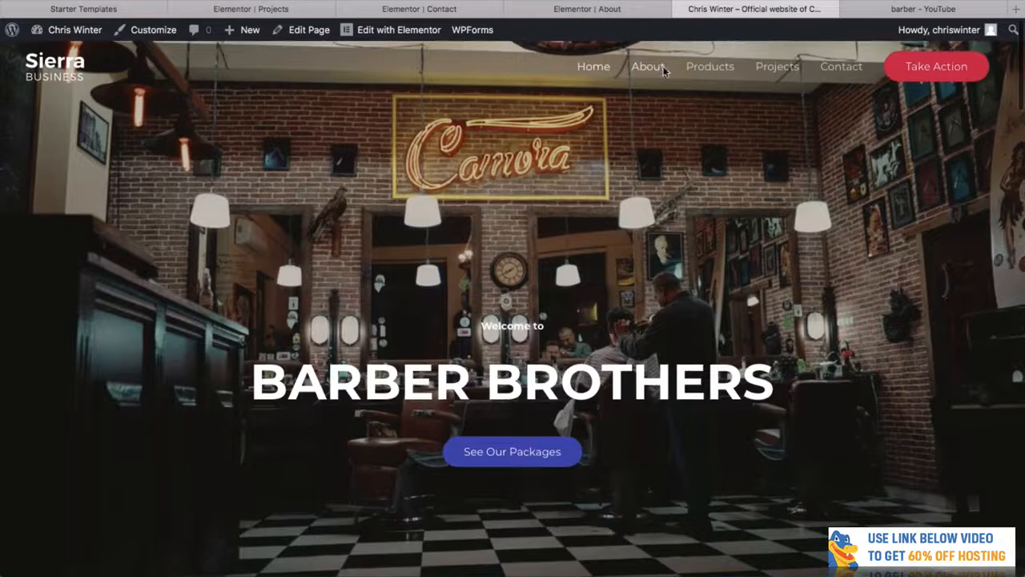
- Review the live About page
{"action": "left_click", "coordinate": [647, 68]}
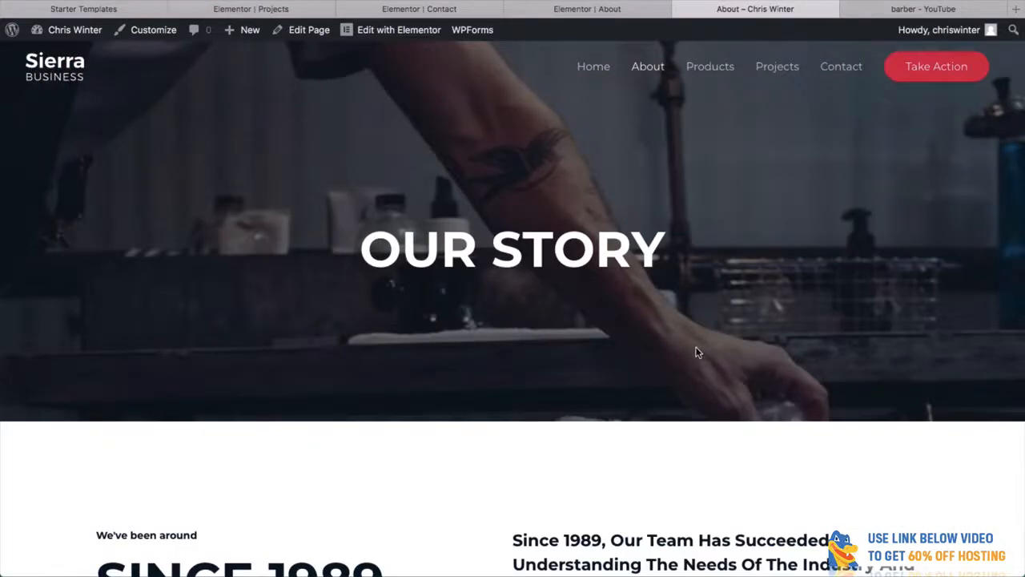
{"action": "scroll", "coordinate": [697, 353], "scroll_direction": "down", "scroll_amount": 5}
{"action": "scroll", "coordinate": [558, 374], "scroll_direction": "down", "scroll_amount": 8}
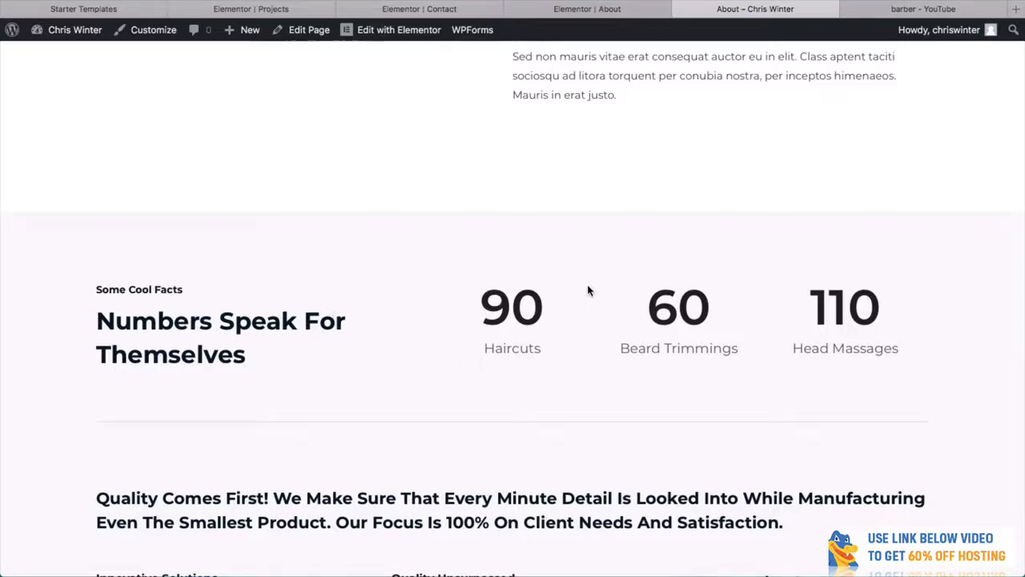
{"action": "scroll", "coordinate": [827, 225], "scroll_direction": "down", "scroll_amount": 3}
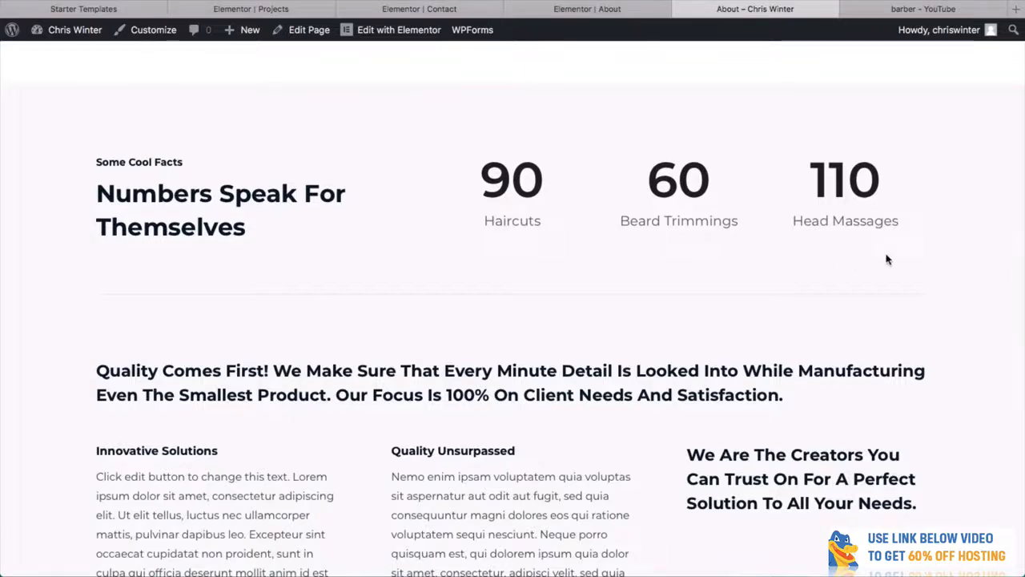
{"action": "scroll", "coordinate": [887, 259], "scroll_direction": "down", "scroll_amount": 5}
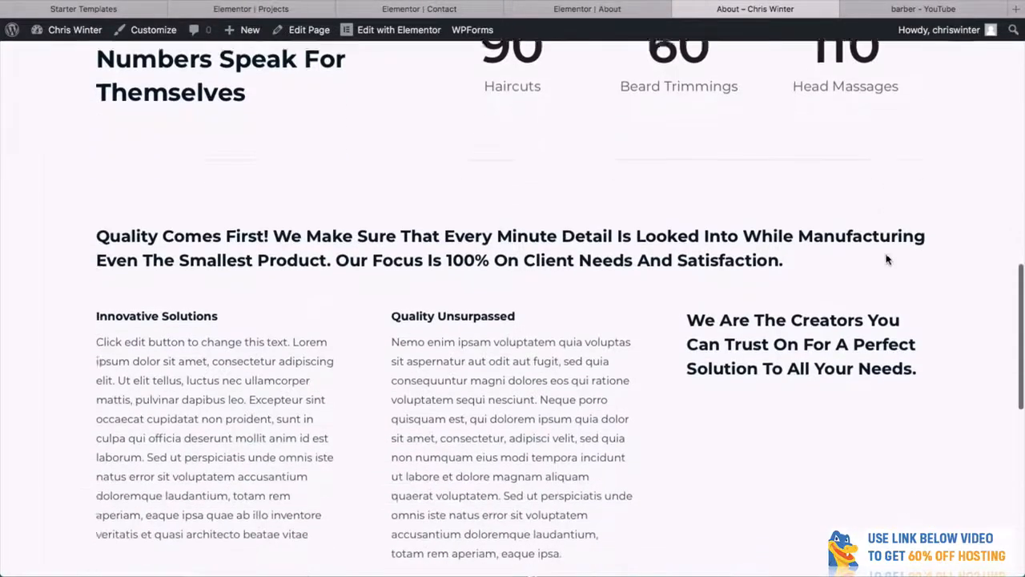
{"action": "scroll", "coordinate": [887, 259], "scroll_direction": "up", "scroll_amount": 20}
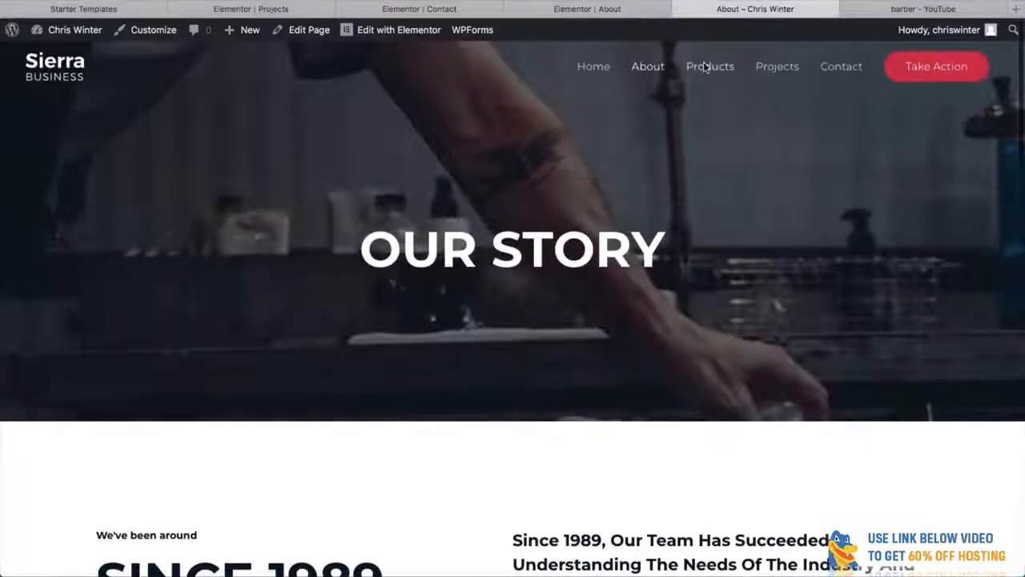
- Review the live Products page
{"action": "left_click", "coordinate": [706, 69]}
{"action": "scroll", "coordinate": [694, 252], "scroll_direction": "down", "scroll_amount": 9}
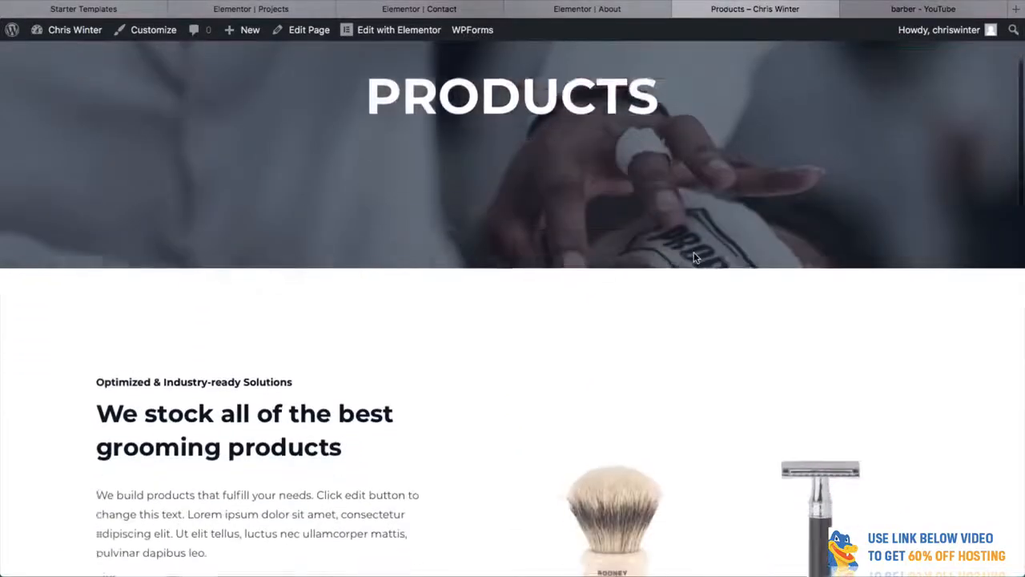
{"action": "scroll", "coordinate": [647, 272], "scroll_direction": "up", "scroll_amount": 5}
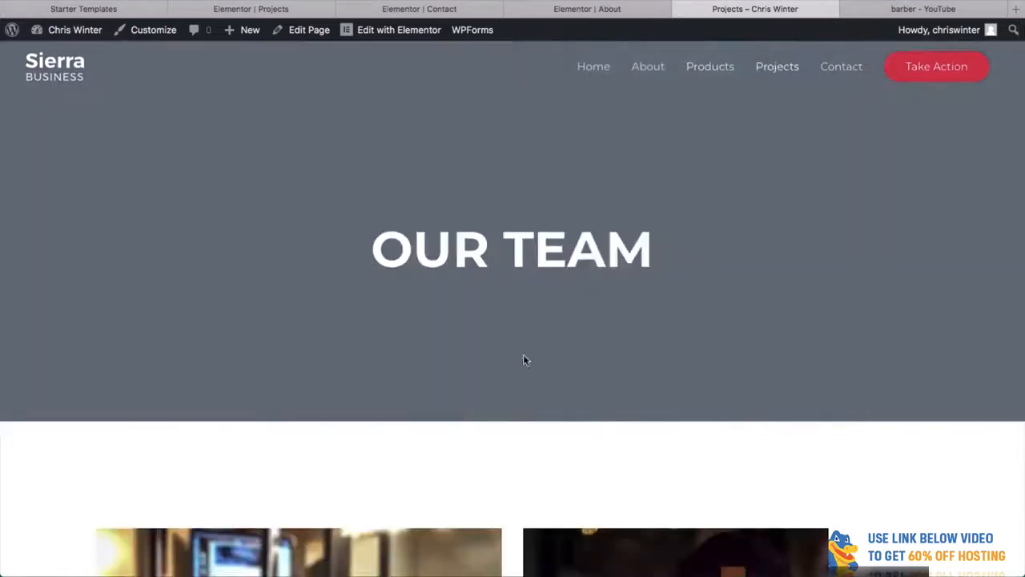
{"action": "scroll", "coordinate": [526, 364], "scroll_direction": "down", "scroll_amount": 1}
{"action": "scroll", "coordinate": [527, 369], "scroll_direction": "up", "scroll_amount": 1}
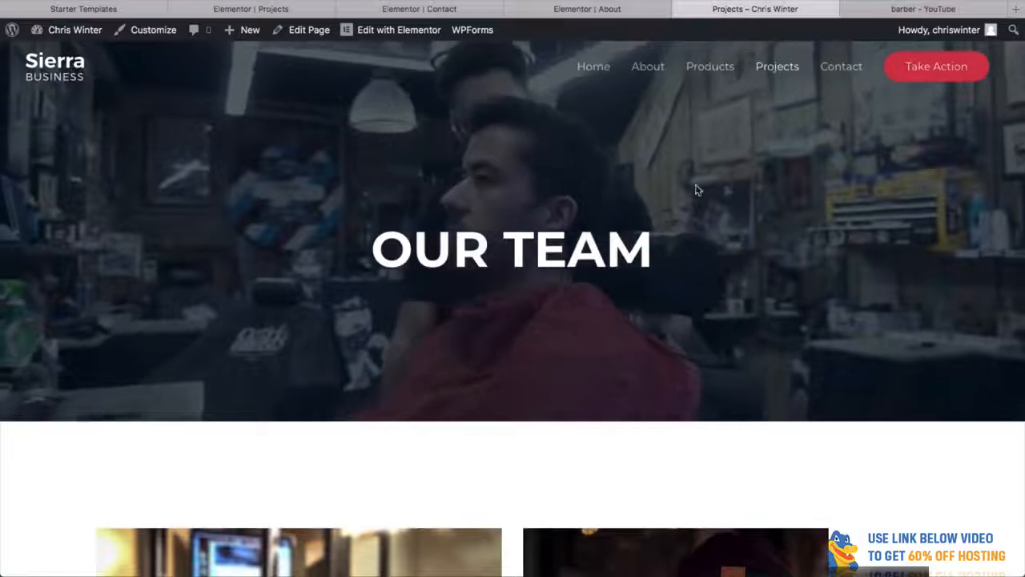
{"action": "scroll", "coordinate": [696, 327], "scroll_direction": "down", "scroll_amount": 2}
{"action": "scroll", "coordinate": [696, 329], "scroll_direction": "down", "scroll_amount": 5}
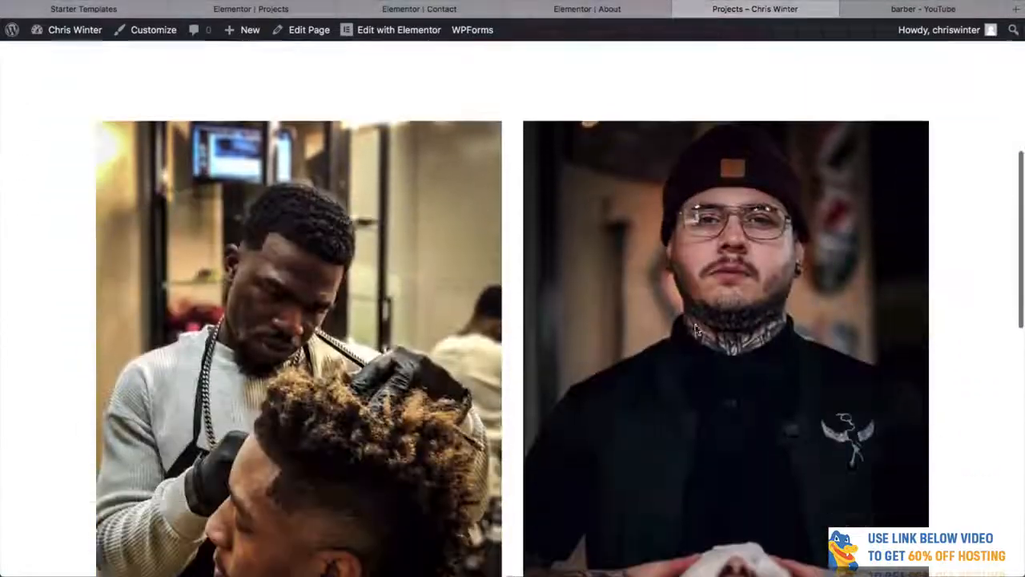
{"action": "scroll", "coordinate": [727, 361], "scroll_direction": "down", "scroll_amount": 2}
{"action": "scroll", "coordinate": [727, 365], "scroll_direction": "up", "scroll_amount": 8}
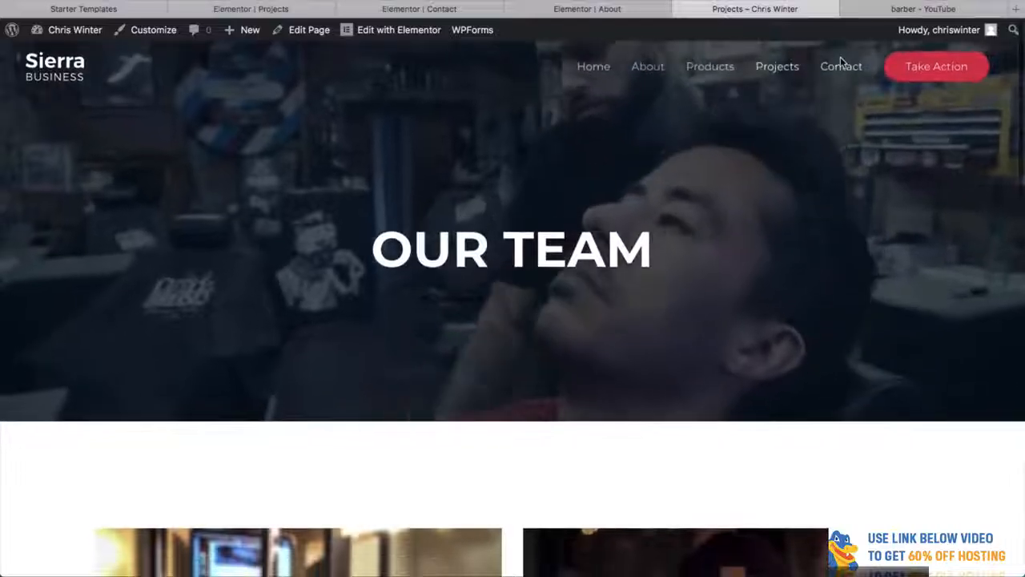
- Review the live Contact page, zooming its map in on 123 5th Avenue
{"action": "left_click", "coordinate": [840, 64]}
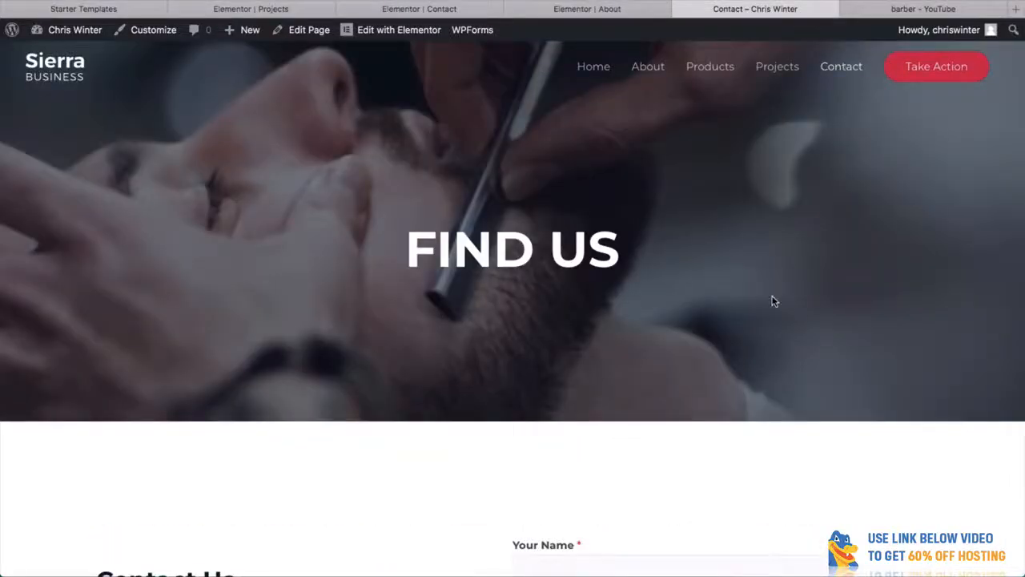
{"action": "scroll", "coordinate": [773, 301], "scroll_direction": "down", "scroll_amount": 4}
{"action": "scroll", "coordinate": [290, 476], "scroll_direction": "down", "scroll_amount": 5}
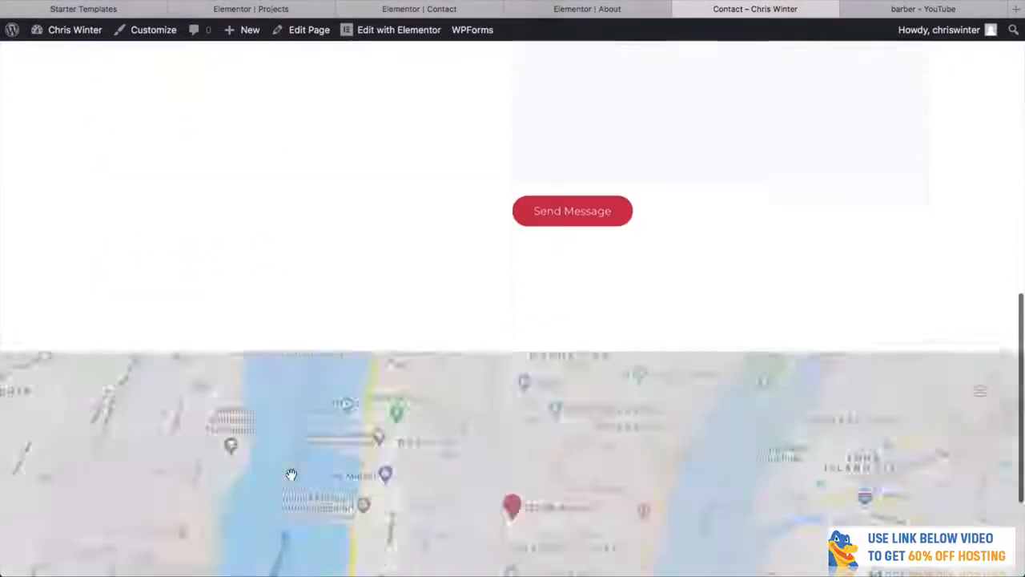
{"action": "scroll", "coordinate": [291, 475], "scroll_direction": "down", "scroll_amount": 3}
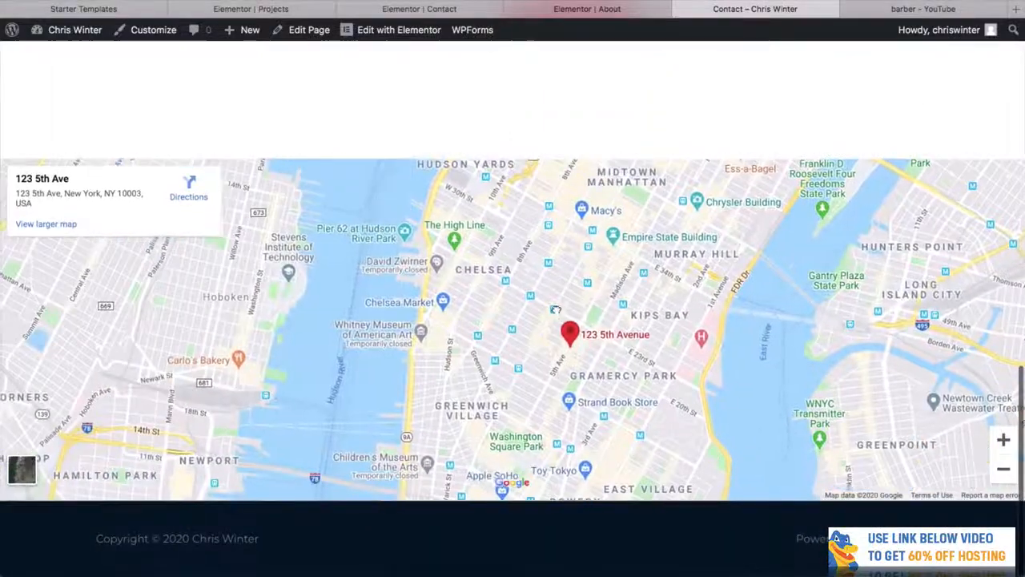
{"action": "left_click", "coordinate": [1003, 440]}
{"action": "left_click", "coordinate": [1003, 441]}
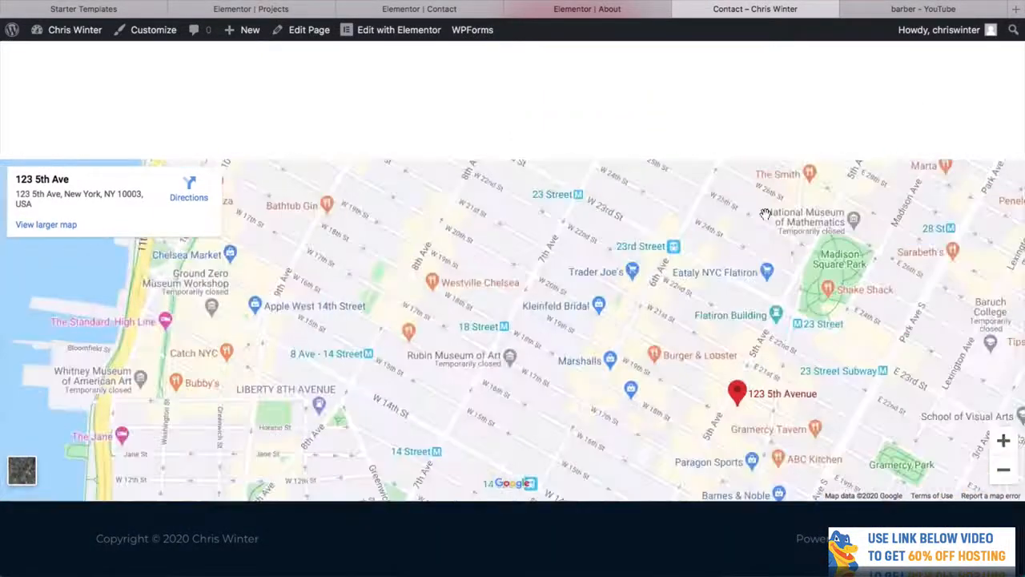
{"action": "scroll", "coordinate": [574, 85], "scroll_direction": "up", "scroll_amount": 12}
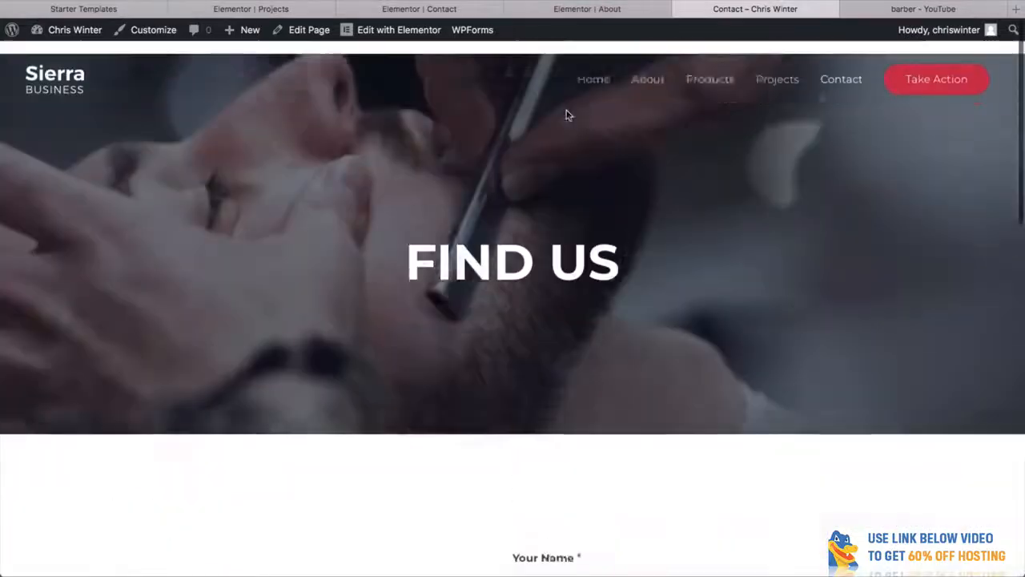
- Copy The Perfect Barber Shave video link from YouTube and return to the site homepage
{"action": "left_click", "coordinate": [54, 71]}
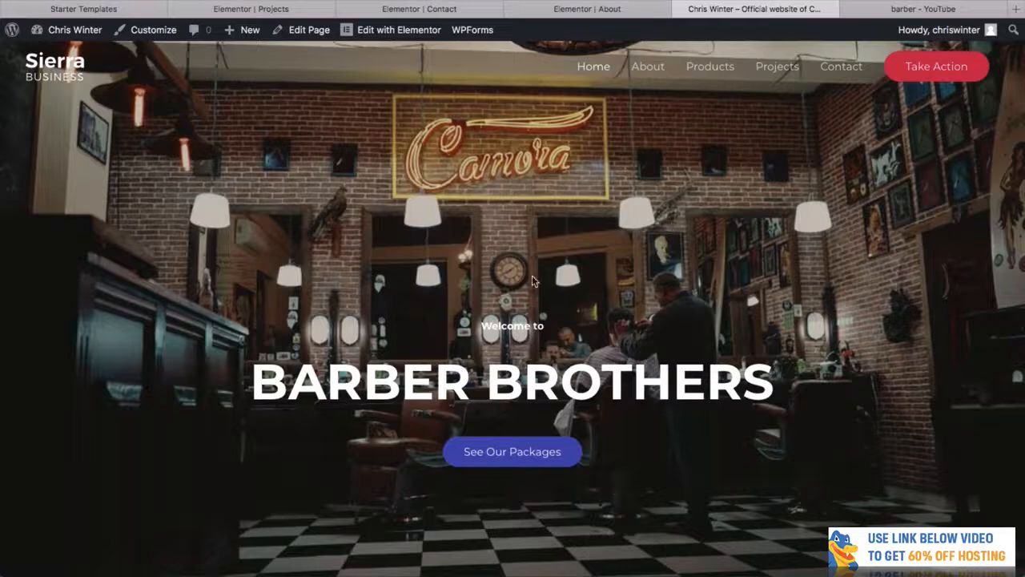
{"action": "left_click", "coordinate": [953, 9]}
{"action": "scroll", "coordinate": [761, 325], "scroll_direction": "down", "scroll_amount": 3}
{"action": "scroll", "coordinate": [762, 325], "scroll_direction": "up", "scroll_amount": 3}
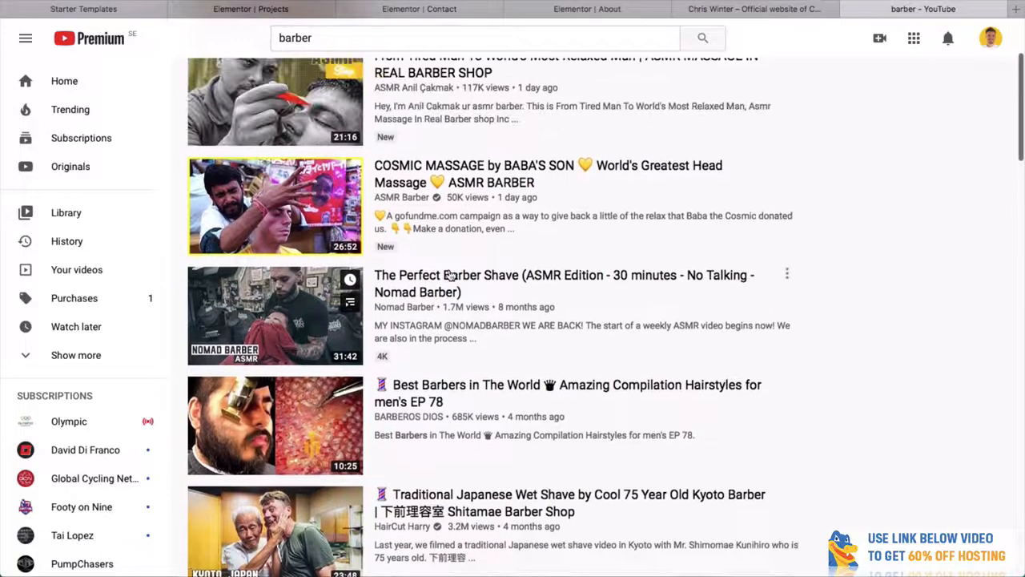
{"action": "right_click", "coordinate": [450, 274]}
{"action": "left_click", "coordinate": [514, 373]}
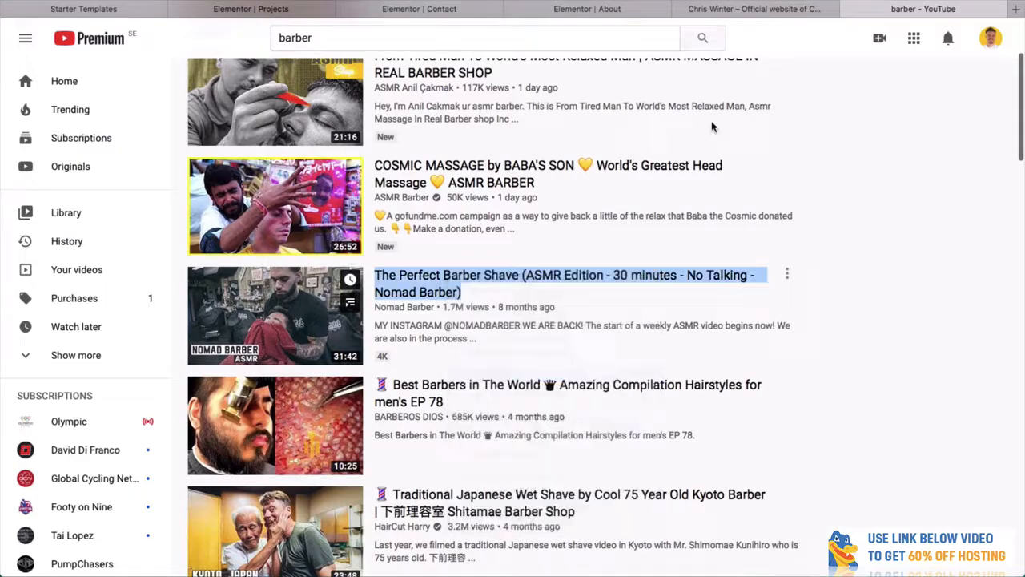
{"action": "left_click", "coordinate": [734, 10]}
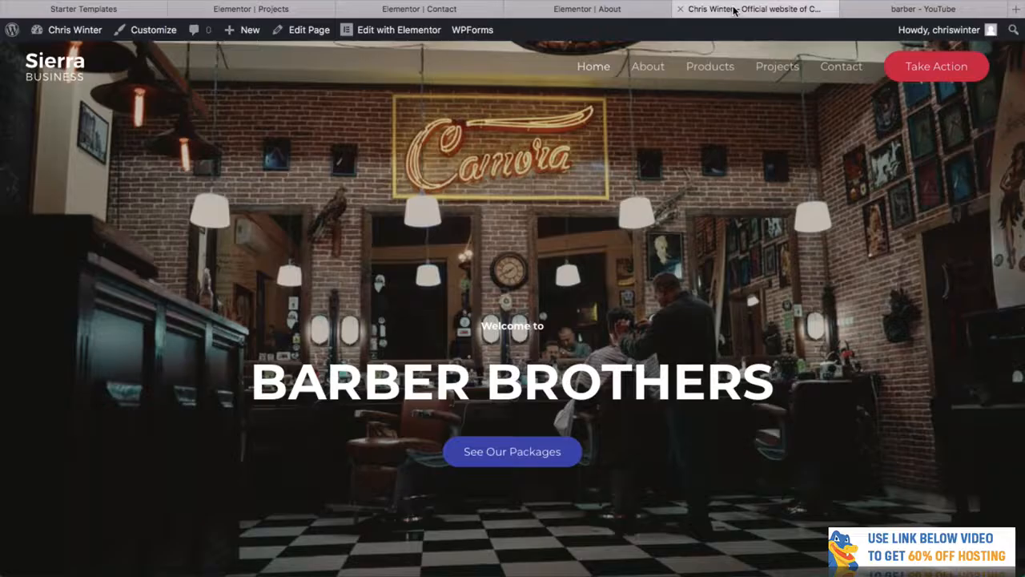
- Open the homepage hero section's Style background settings in Elementor
{"action": "left_click", "coordinate": [417, 30]}
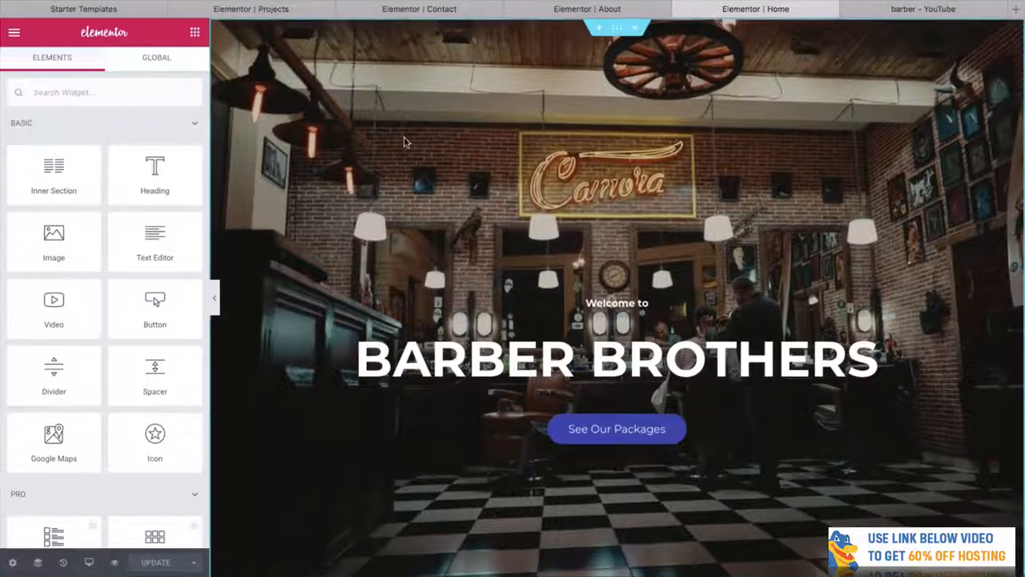
{"action": "right_click", "coordinate": [409, 145]}
{"action": "left_click", "coordinate": [434, 157]}
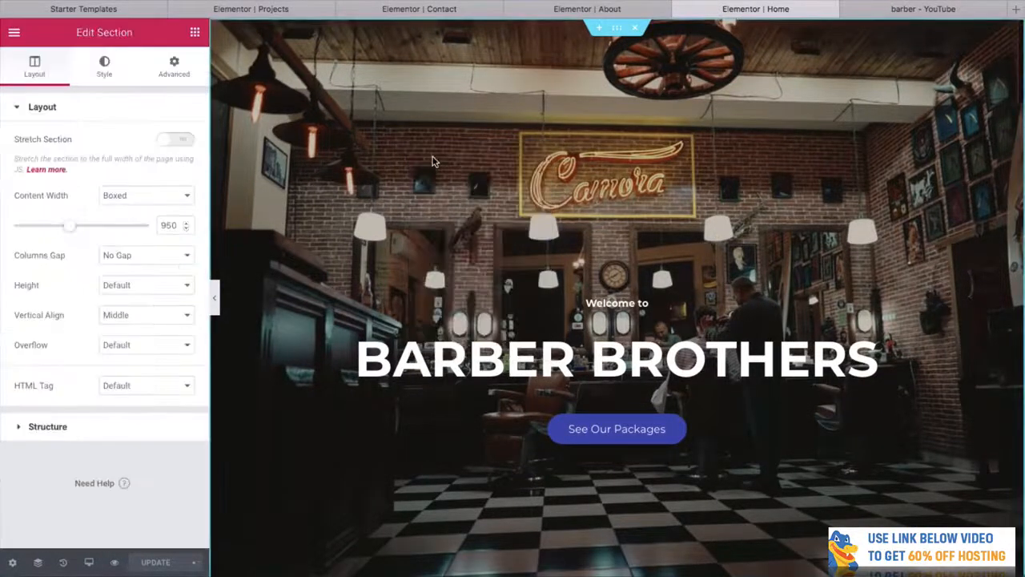
{"action": "left_click", "coordinate": [98, 67]}
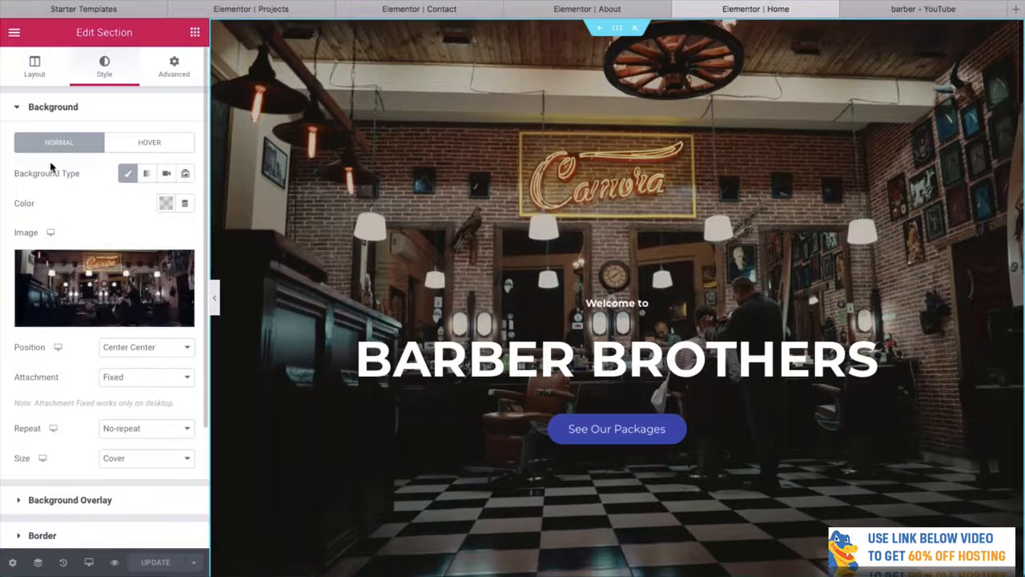
- Make the hero background the YouTube video, playing from 200 to 300 seconds
{"action": "left_click", "coordinate": [167, 174]}
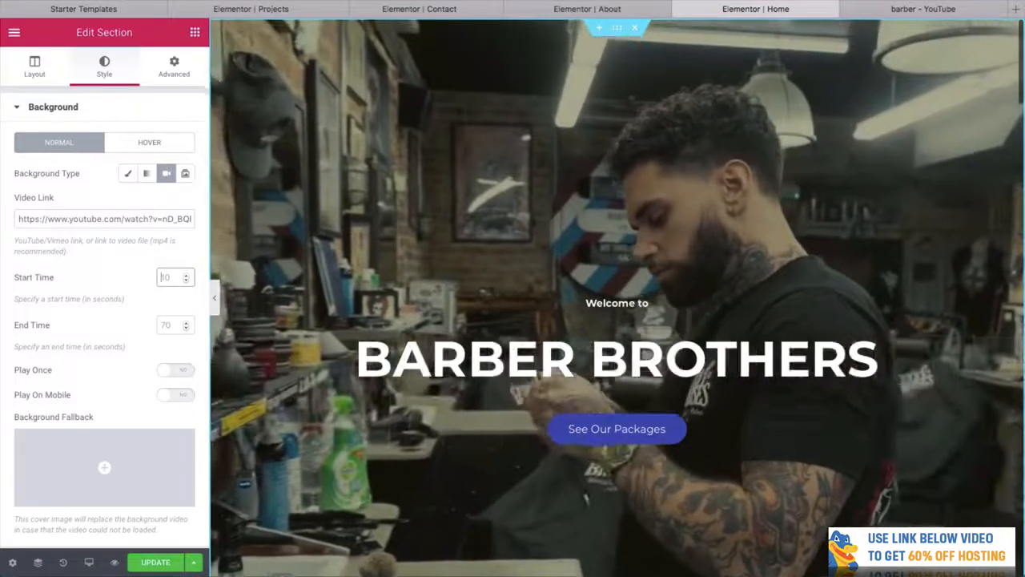
{"action": "type", "text": "100"}
{"action": "key", "text": "Tab"}
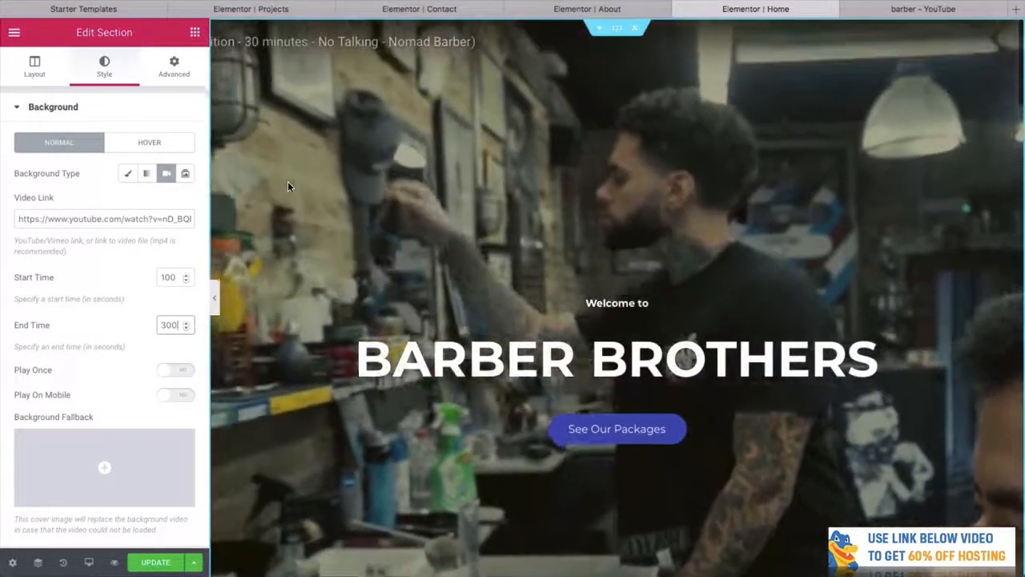
{"action": "left_click_drag", "start_coordinate": [170, 277], "coordinate": [160, 277]}
{"action": "type", "text": "2"}
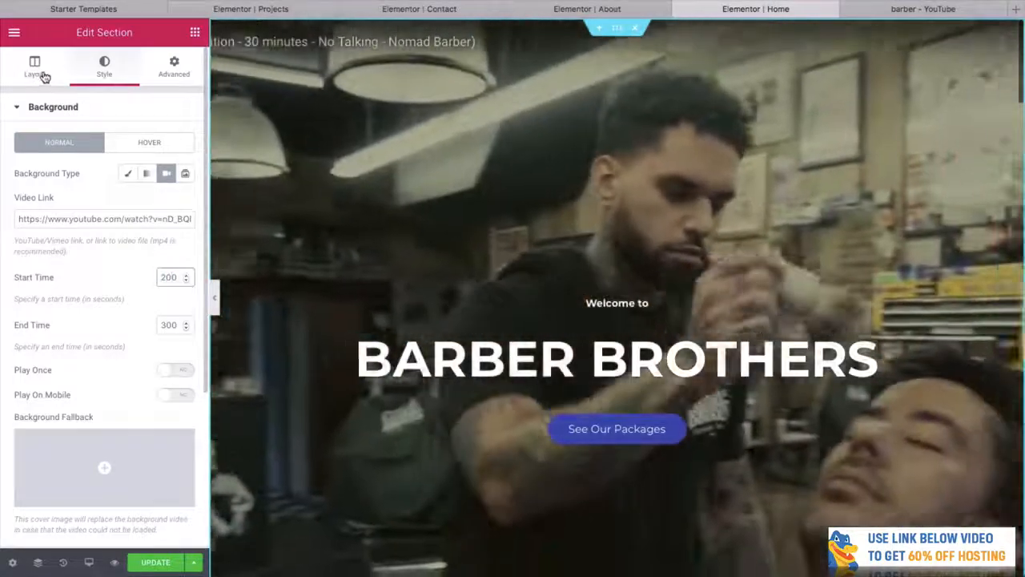
- Set the hero section's Layout Height to Fit To Screen and preview the page
{"action": "left_click", "coordinate": [44, 76]}
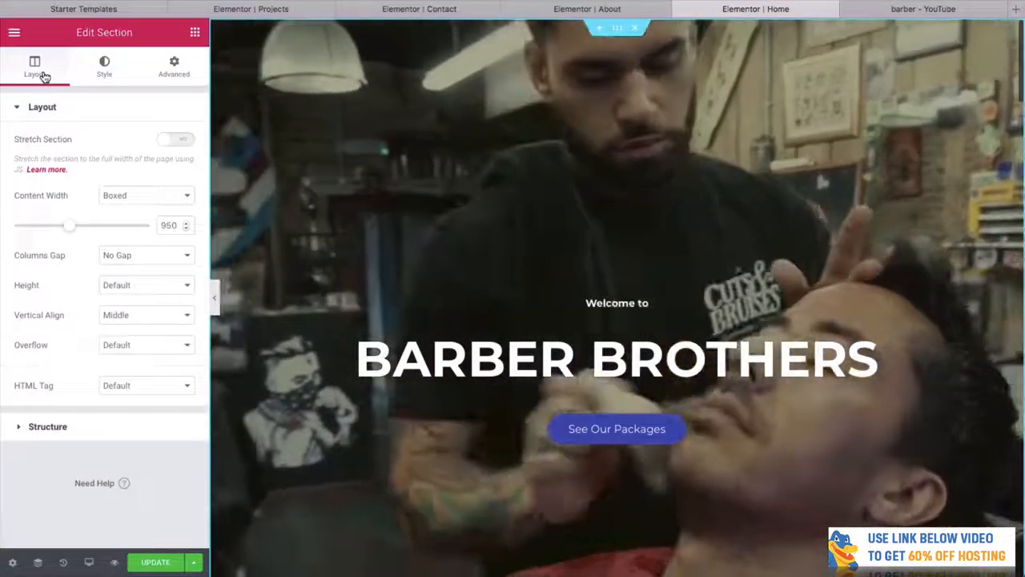
{"action": "left_click", "coordinate": [136, 286]}
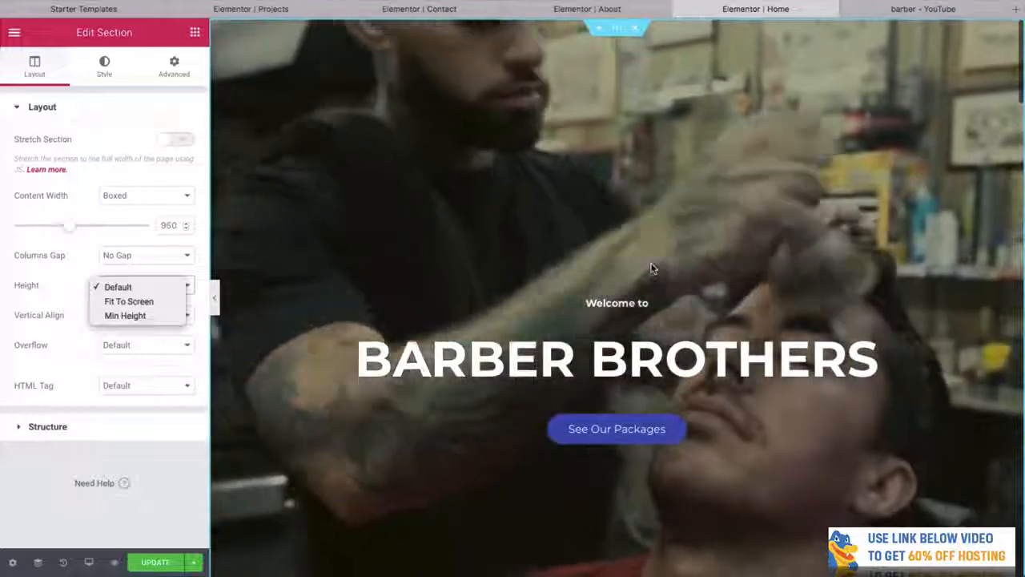
{"action": "left_click", "coordinate": [217, 307]}
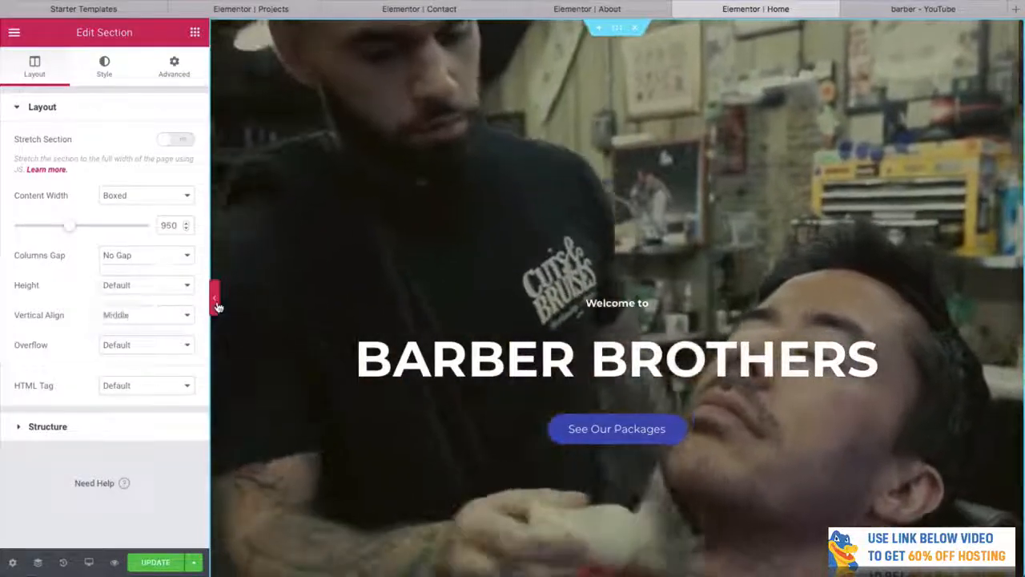
{"action": "left_click", "coordinate": [217, 306]}
{"action": "scroll", "coordinate": [336, 270], "scroll_direction": "down", "scroll_amount": 5}
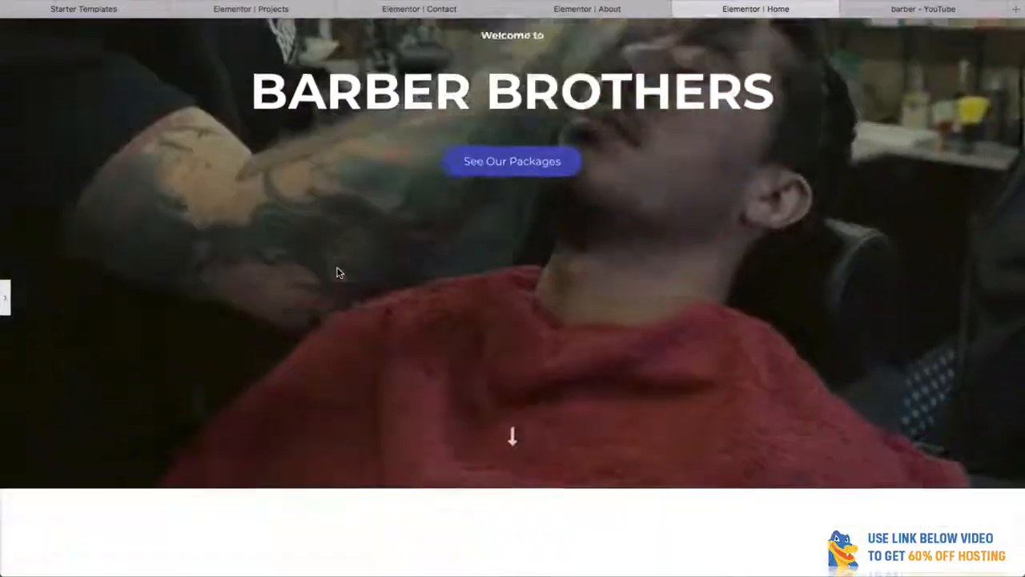
{"action": "scroll", "coordinate": [337, 272], "scroll_direction": "up", "scroll_amount": 5}
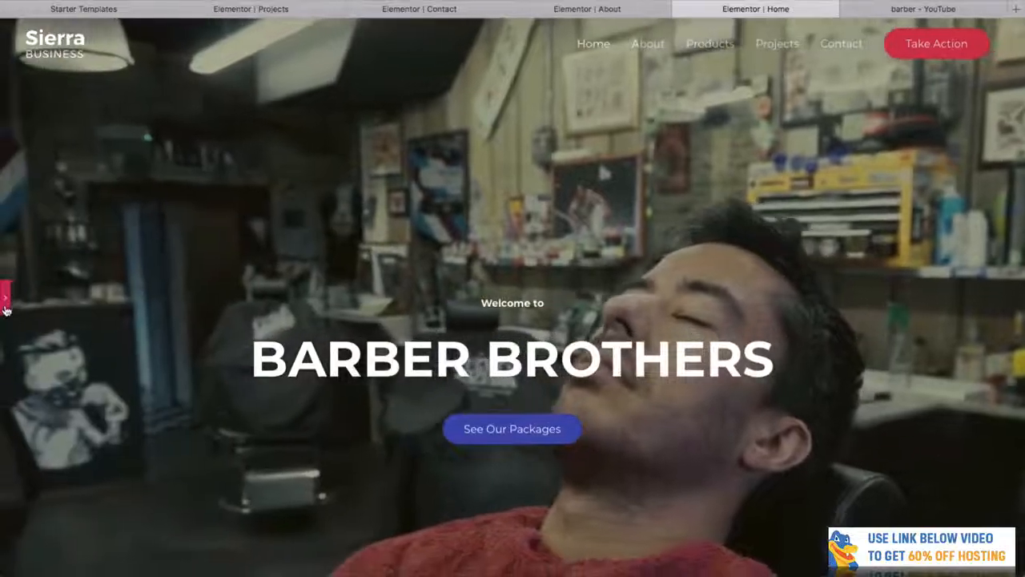
{"action": "left_click", "coordinate": [5, 298]}
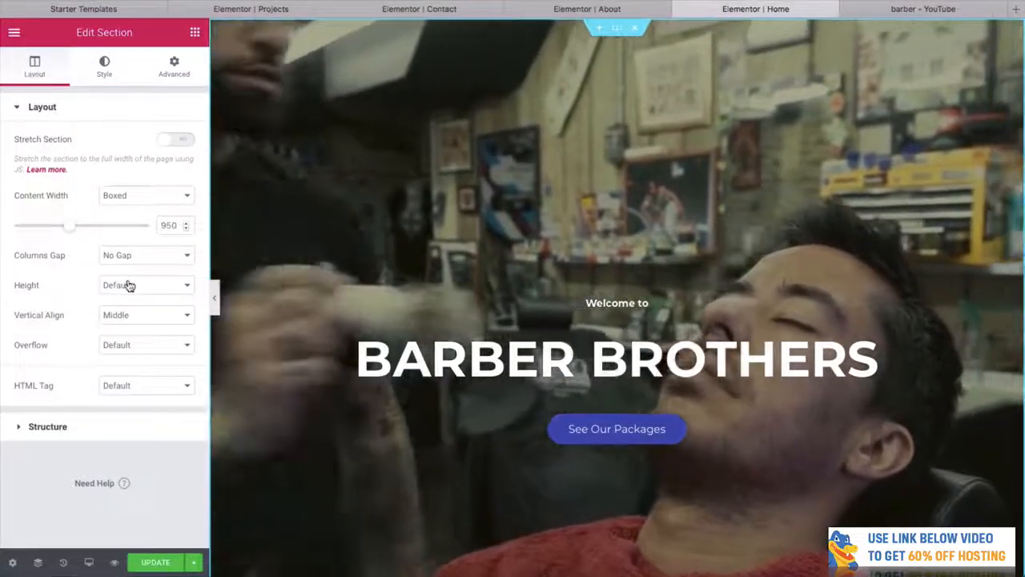
{"action": "left_click", "coordinate": [128, 286]}
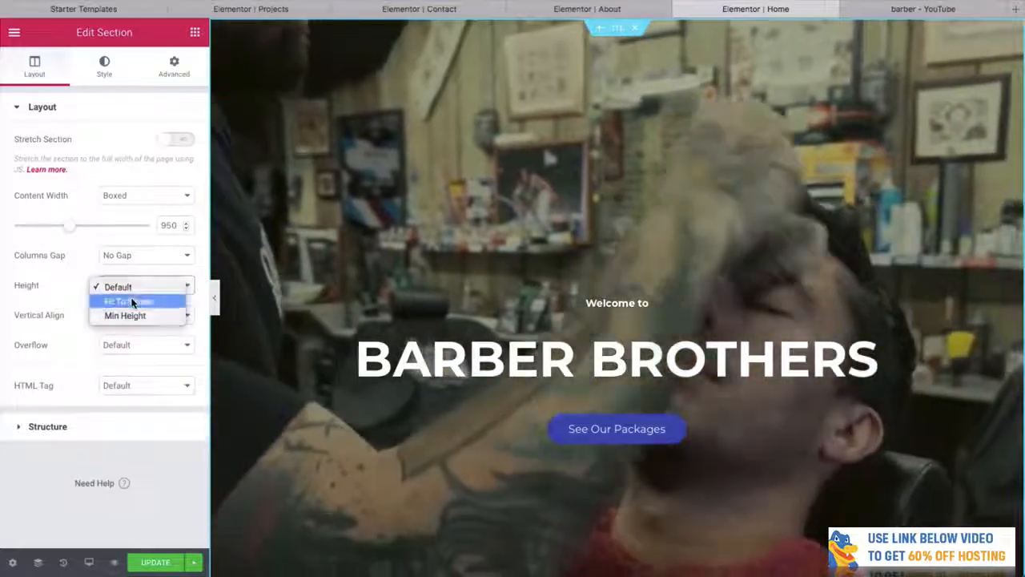
{"action": "left_click", "coordinate": [132, 302]}
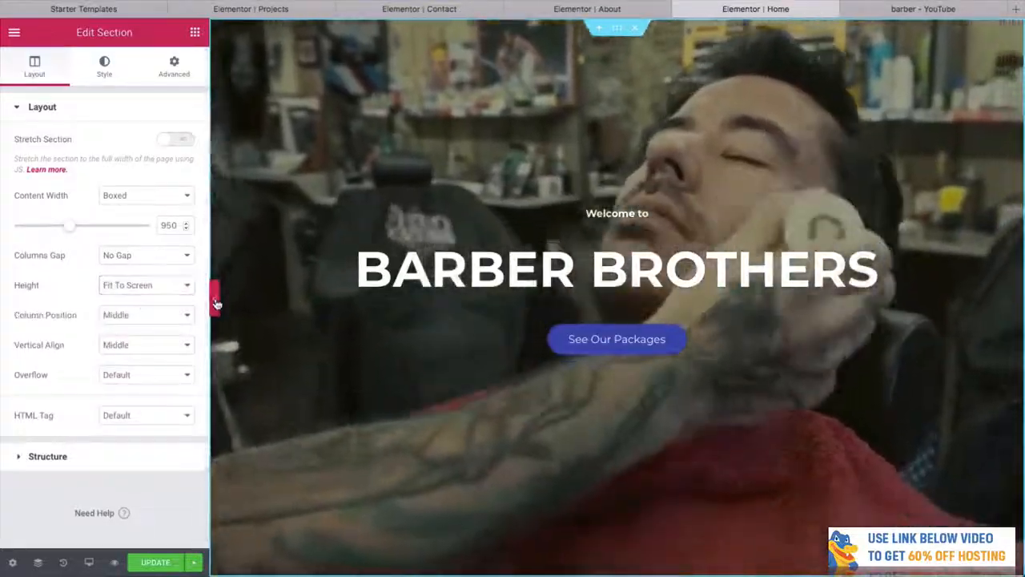
{"action": "left_click", "coordinate": [216, 303]}
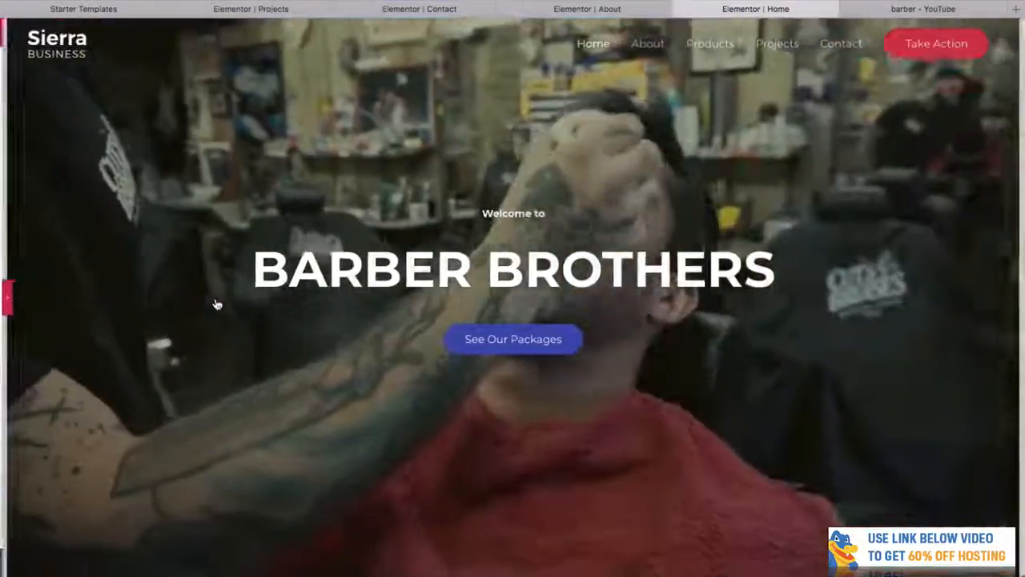
- Review the full-screen barber video hero, then save the homepage changes with UPDATE
{"action": "scroll", "coordinate": [313, 368], "scroll_direction": "down", "scroll_amount": 4}
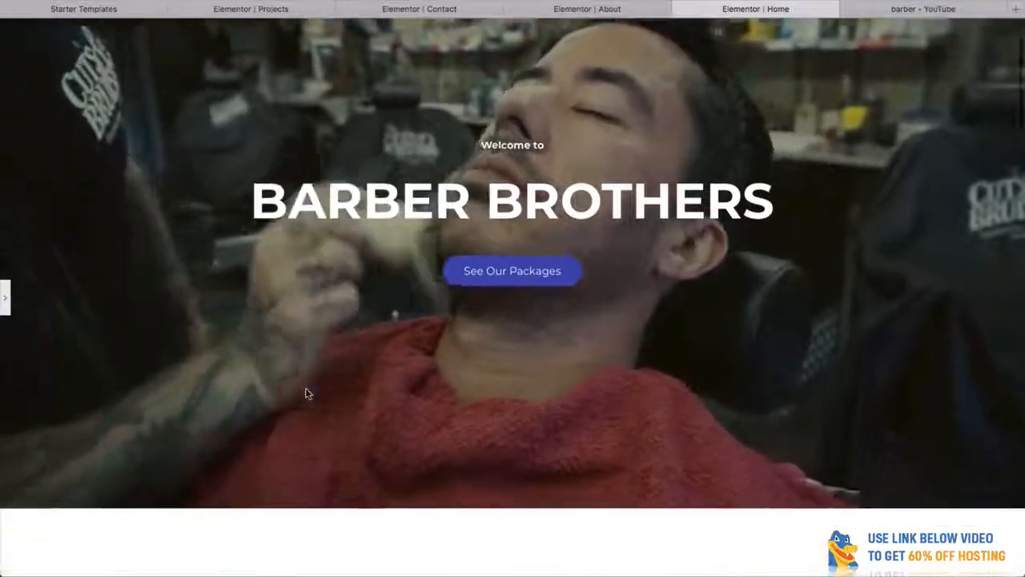
{"action": "scroll", "coordinate": [305, 394], "scroll_direction": "up", "scroll_amount": 4}
{"action": "scroll", "coordinate": [305, 393], "scroll_direction": "down", "scroll_amount": 3}
{"action": "scroll", "coordinate": [305, 393], "scroll_direction": "down", "scroll_amount": 2}
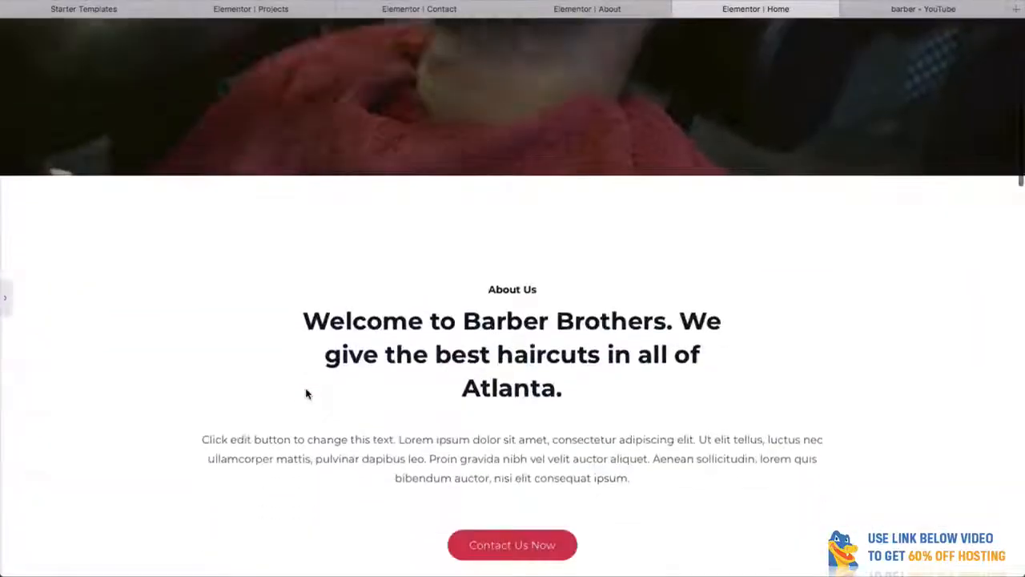
{"action": "scroll", "coordinate": [305, 393], "scroll_direction": "up", "scroll_amount": 5}
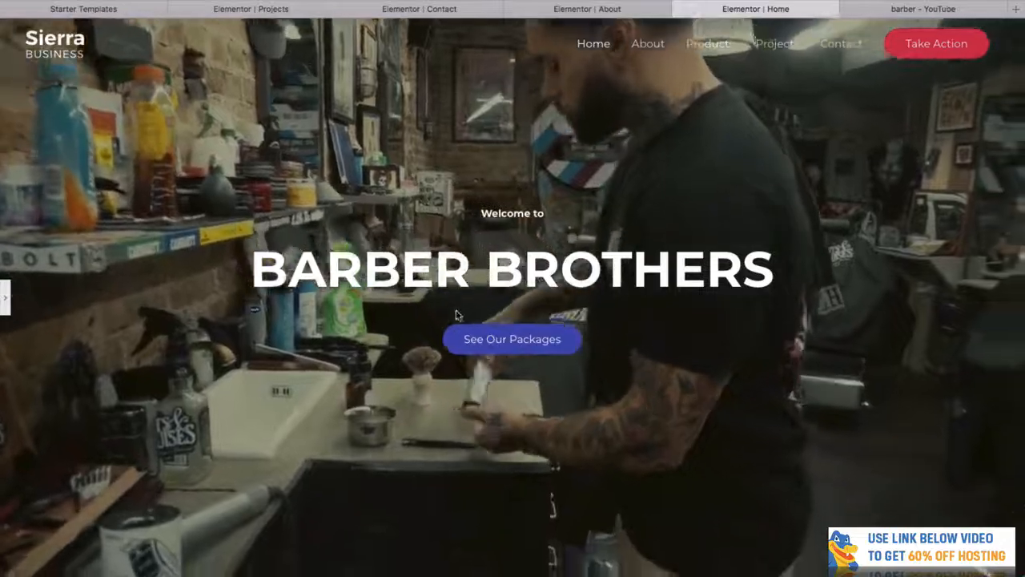
{"action": "scroll", "coordinate": [460, 397], "scroll_direction": "down", "scroll_amount": 2}
{"action": "scroll", "coordinate": [460, 397], "scroll_direction": "up", "scroll_amount": 2}
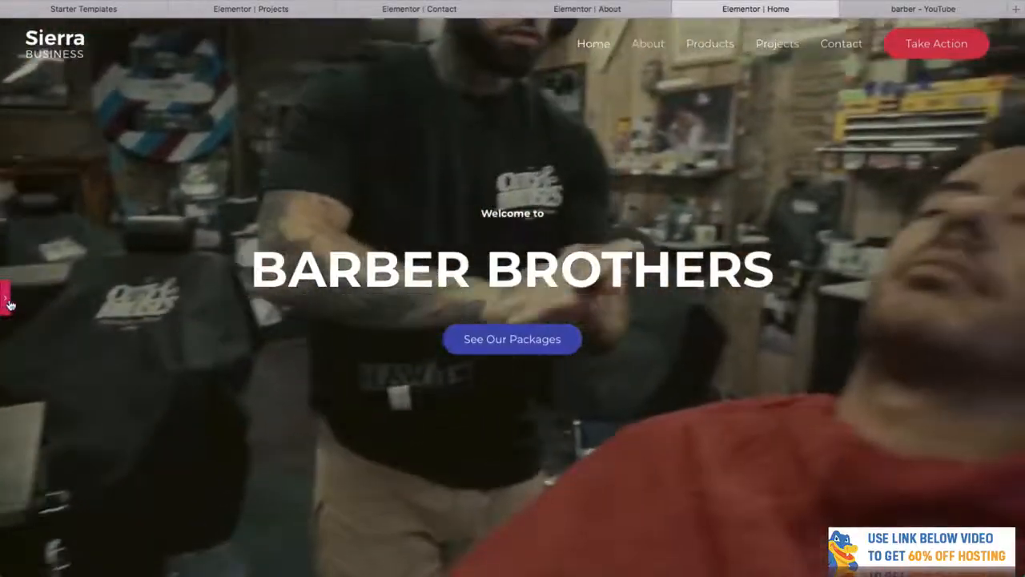
{"action": "left_click", "coordinate": [4, 295]}
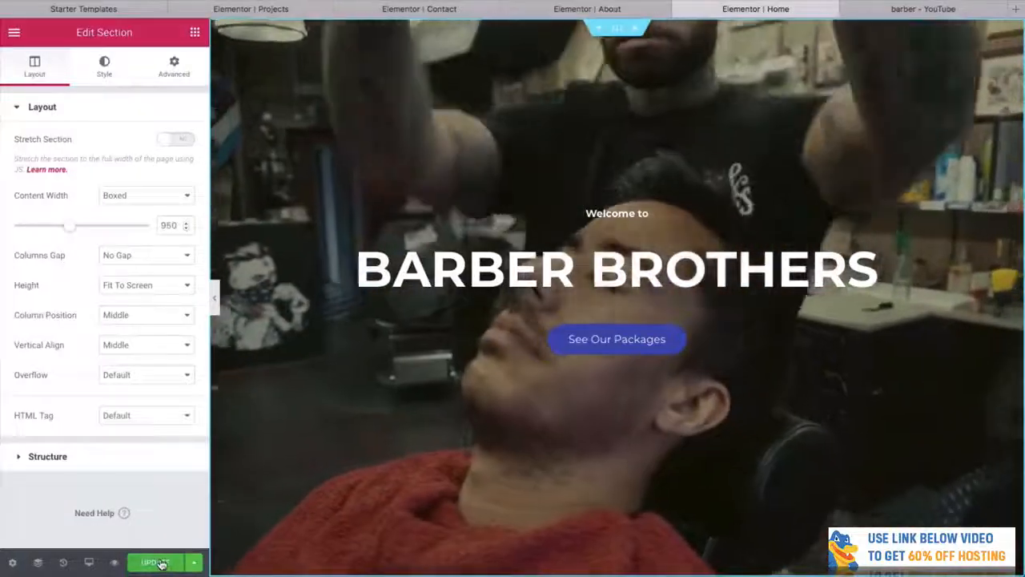
{"action": "left_click", "coordinate": [164, 564]}
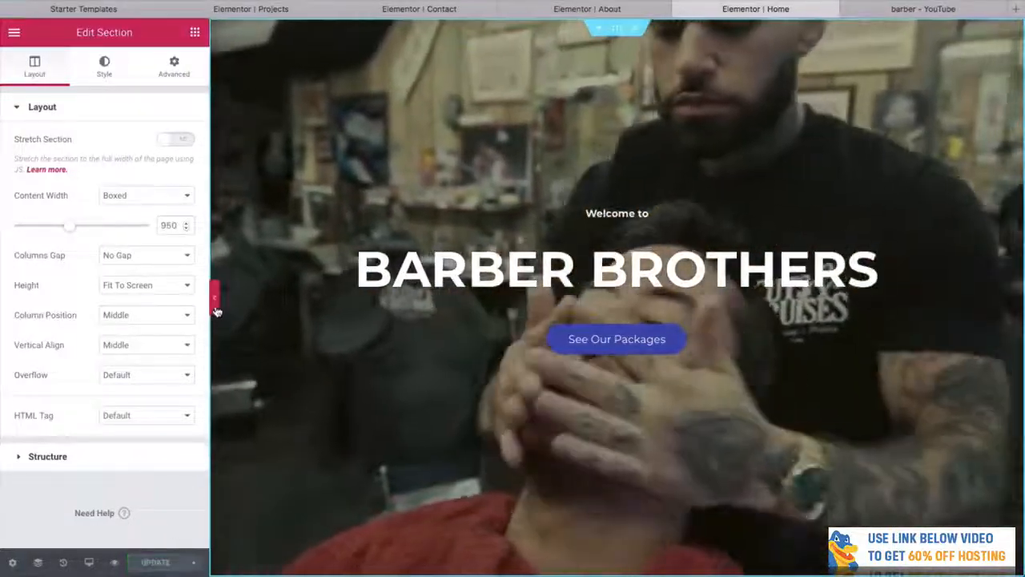
- Preview the finished Barber Brothers homepage with the editor panel collapsed
{"action": "left_click", "coordinate": [214, 297]}
{"action": "scroll", "coordinate": [215, 311], "scroll_direction": "down", "scroll_amount": 15}
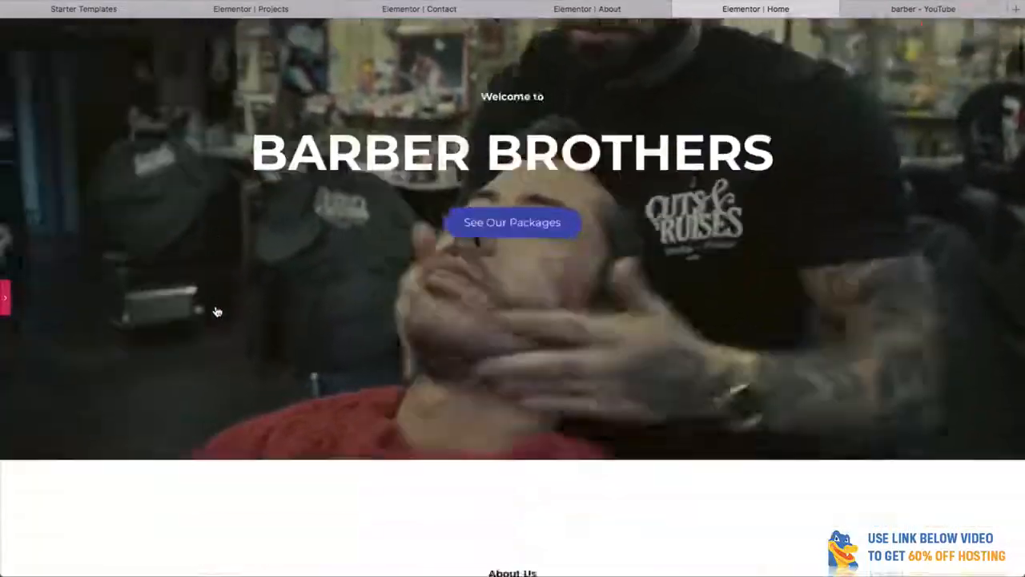
{"action": "scroll", "coordinate": [216, 311], "scroll_direction": "down", "scroll_amount": 3}
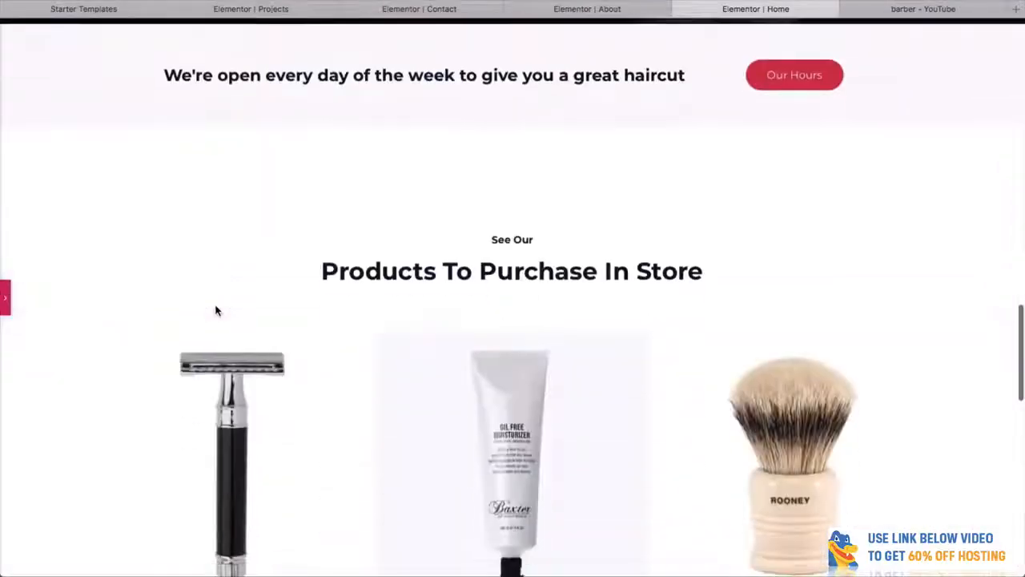
{"action": "scroll", "coordinate": [212, 280], "scroll_direction": "up", "scroll_amount": 20}
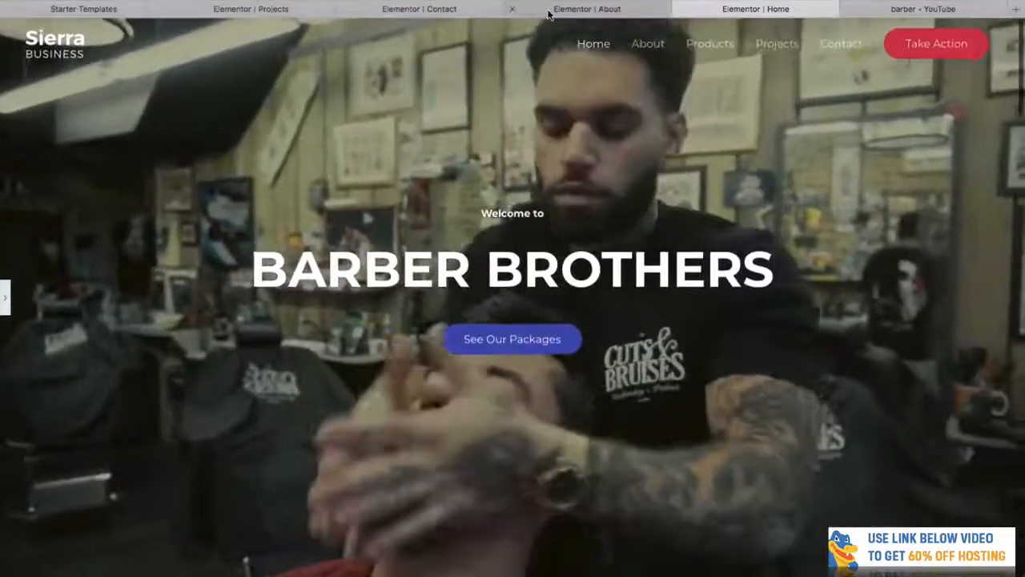
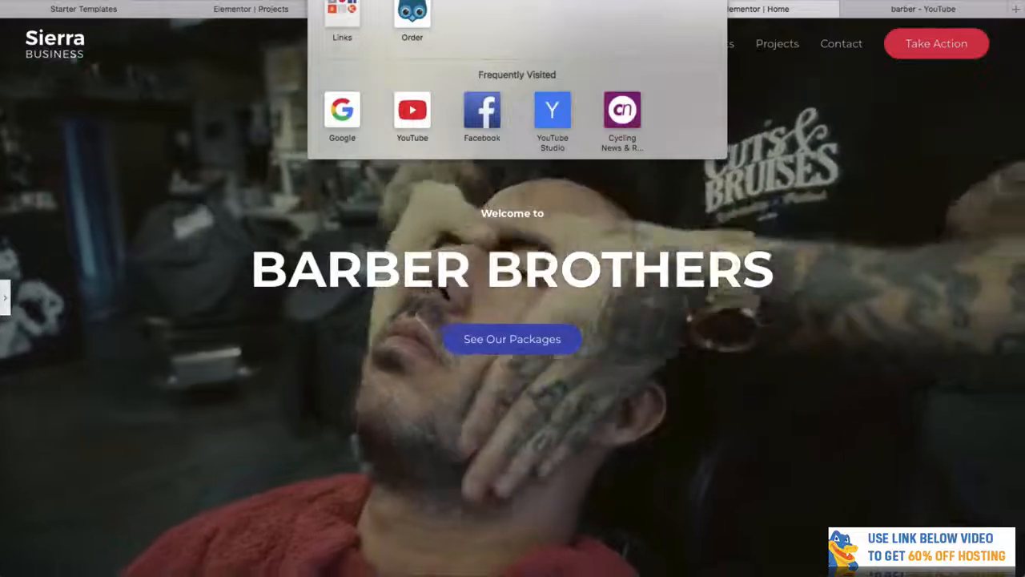
- Go to the wp-admin Dashboard, collapse the WPForms widget and list all posts
{"action": "type", "text": "ch"}
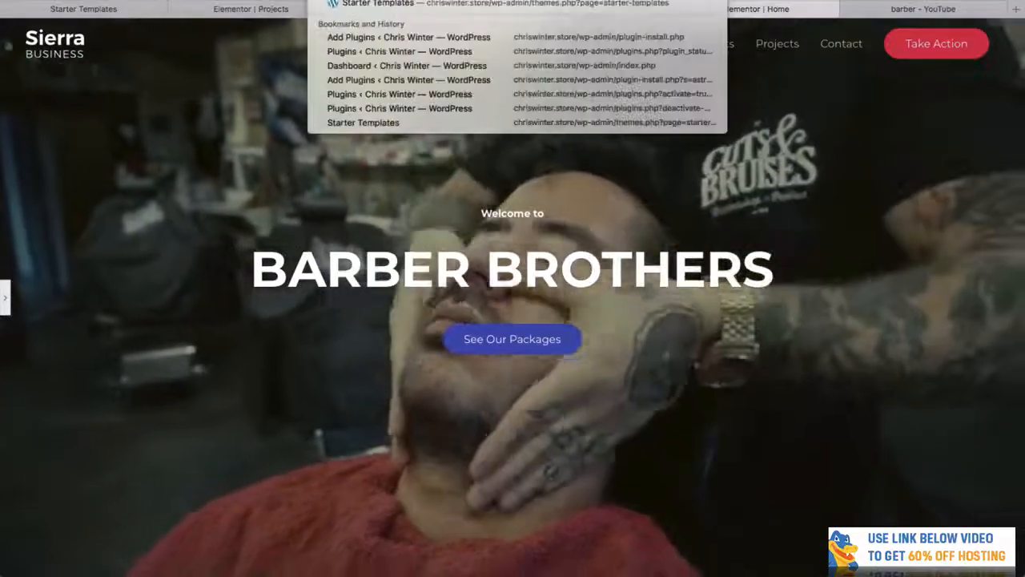
{"action": "type", "text": "r"}
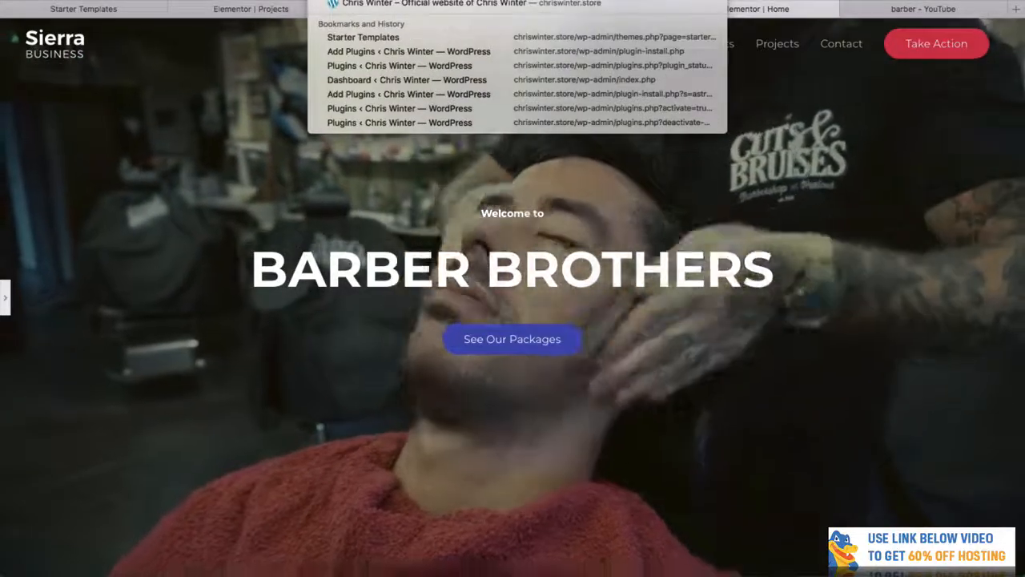
{"action": "type", "text": "/wp"}
{"action": "key", "text": "Return"}
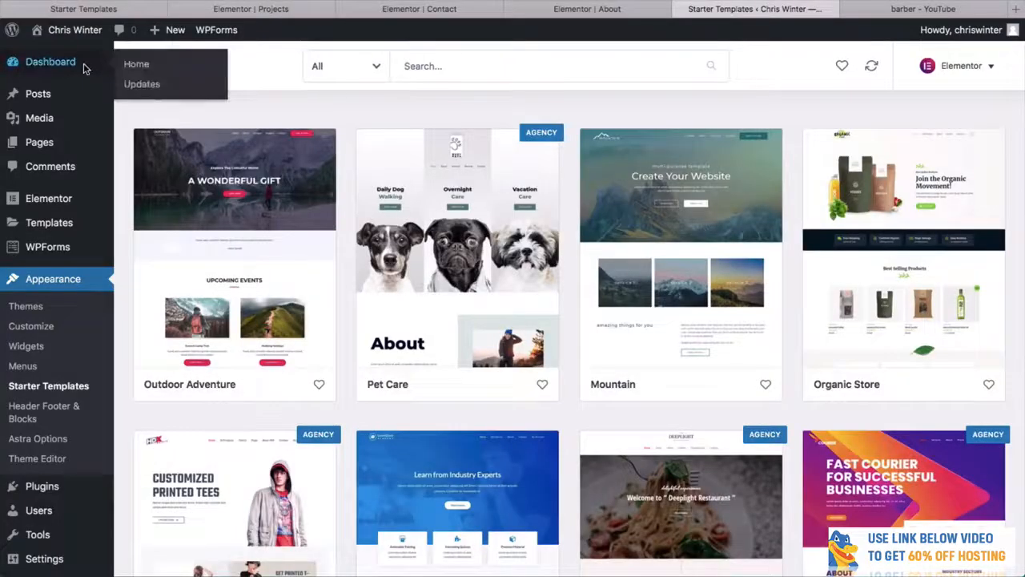
{"action": "left_click", "coordinate": [84, 65]}
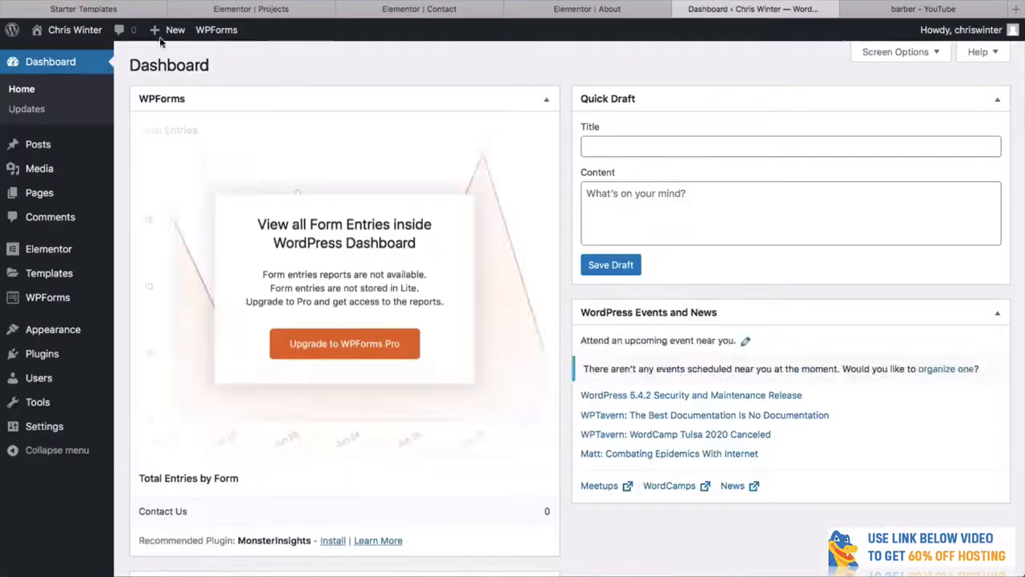
{"action": "left_click", "coordinate": [537, 102]}
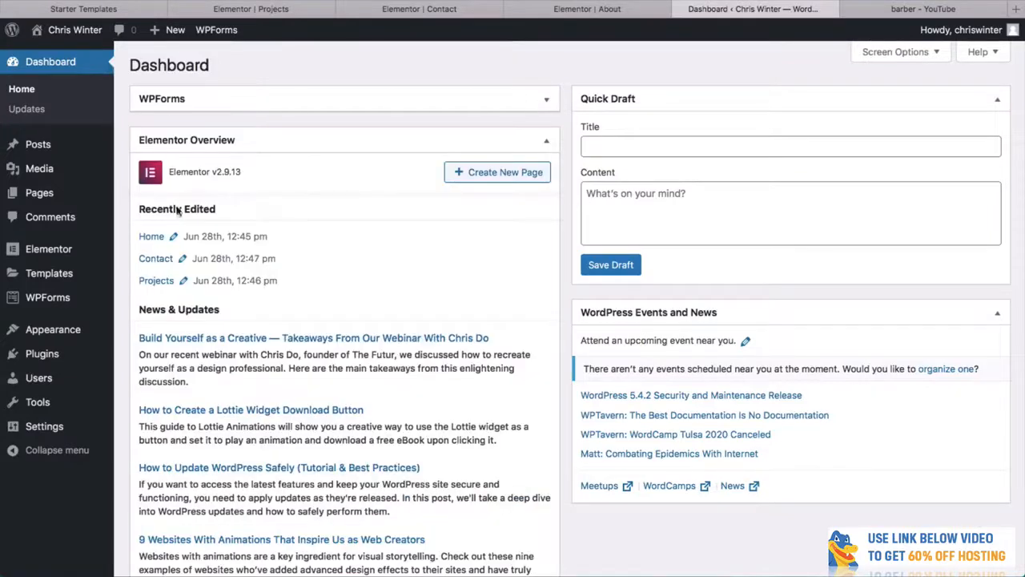
{"action": "mouse_move", "coordinate": [45, 152]}
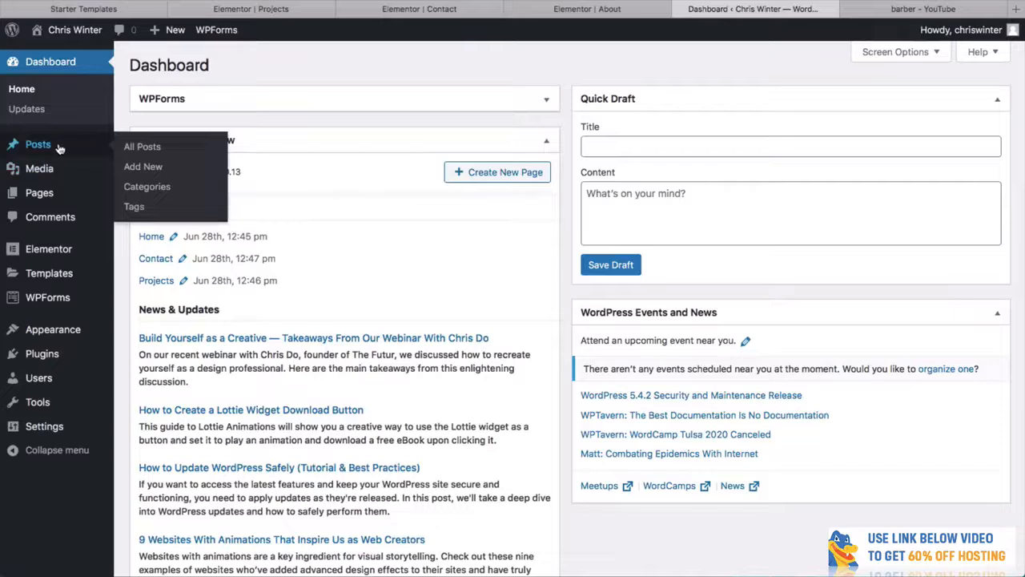
{"action": "left_click", "coordinate": [59, 145]}
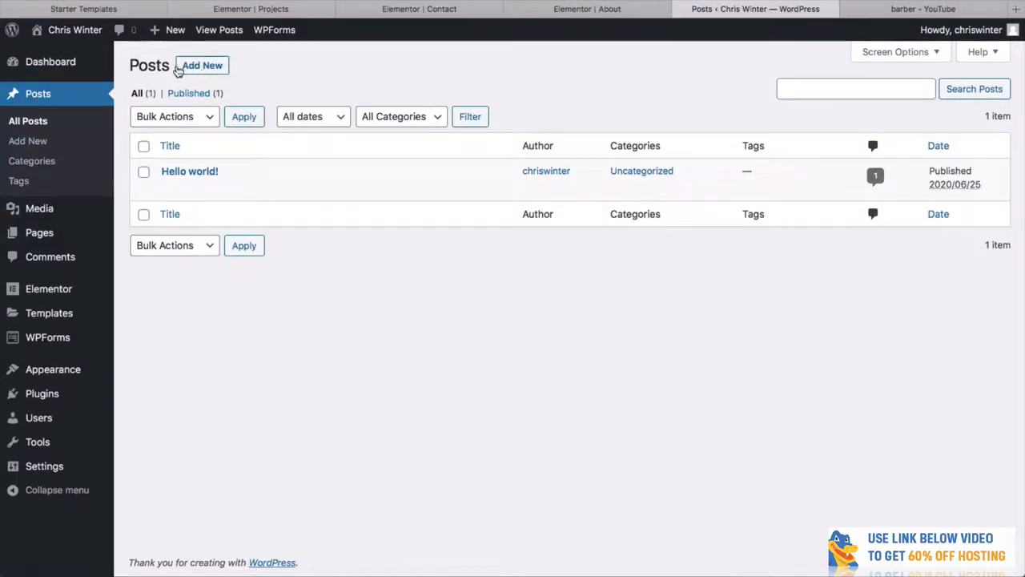
- Start a new post titled 'Our latest haircutting techniques'
{"action": "left_click", "coordinate": [200, 72]}
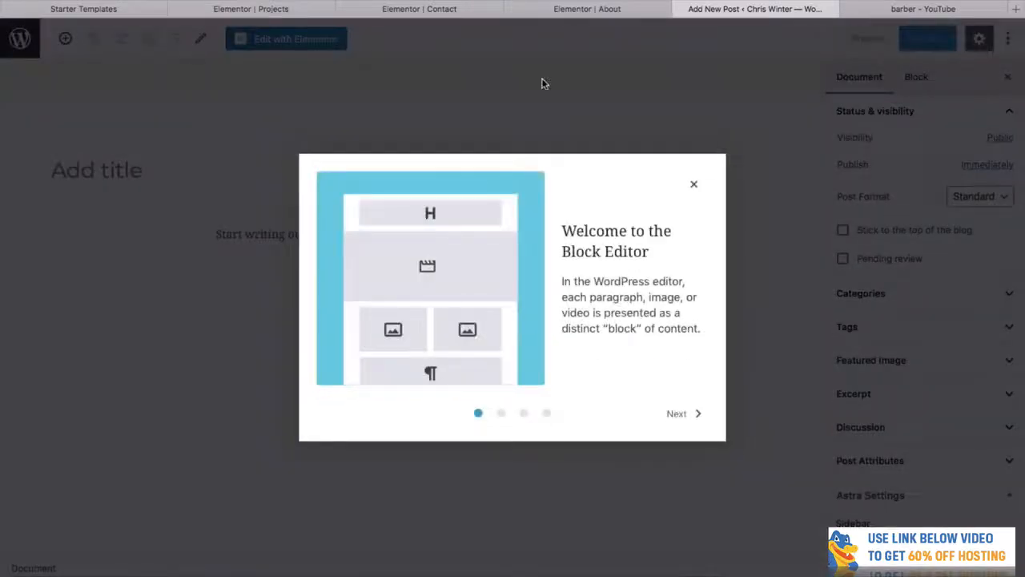
{"action": "left_click", "coordinate": [695, 185]}
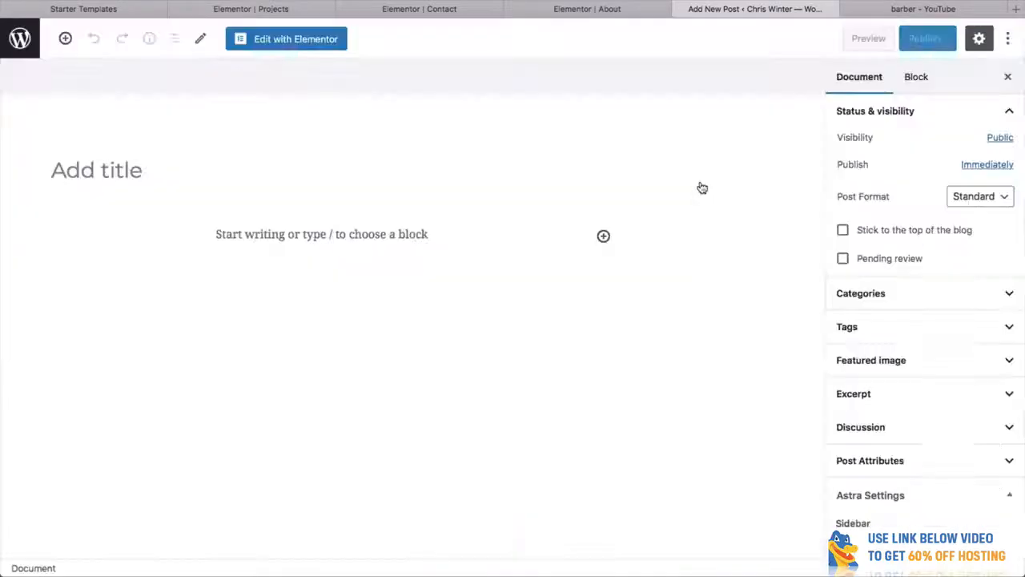
{"action": "left_click", "coordinate": [155, 173]}
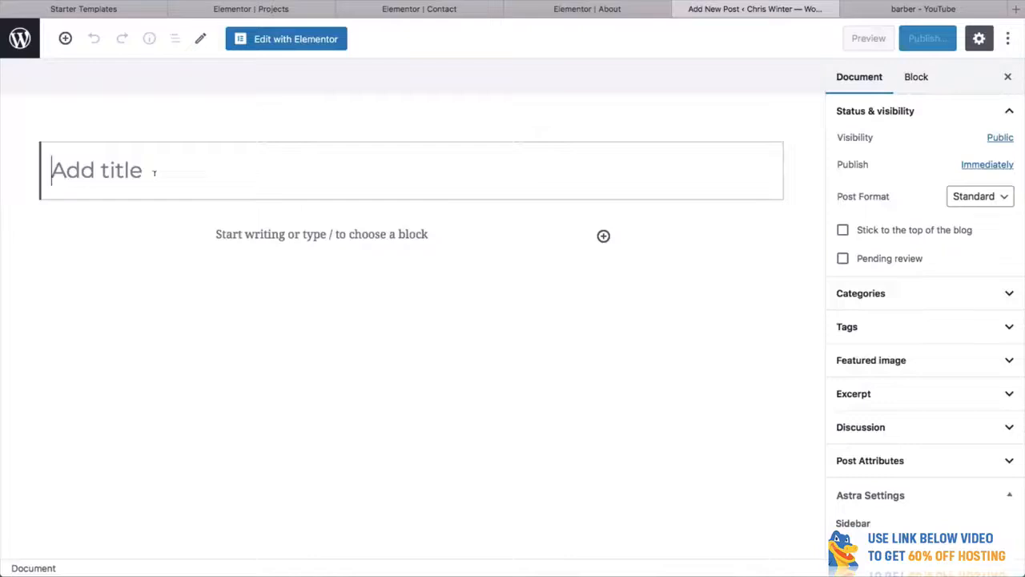
{"action": "type", "text": "Our lates"}
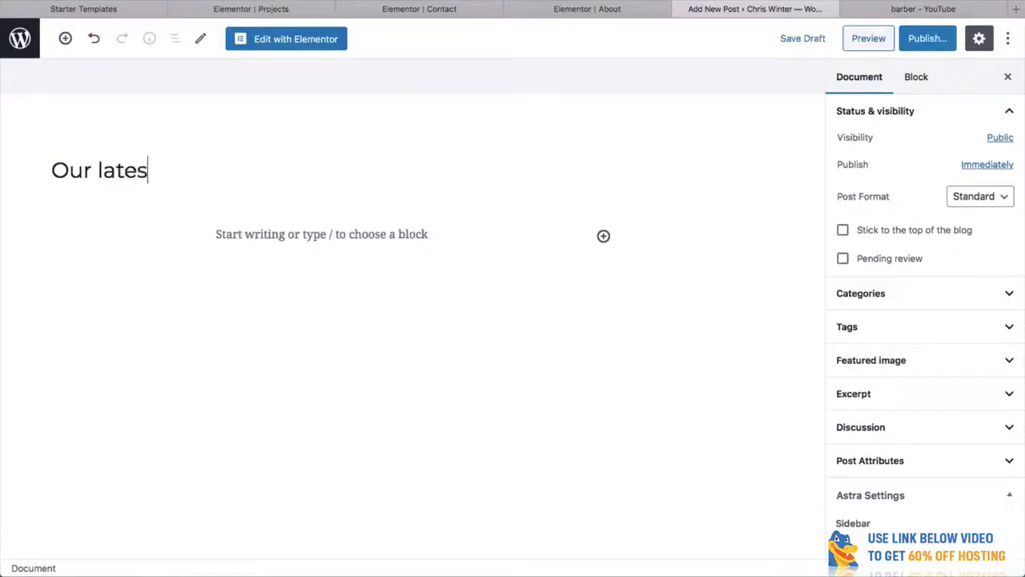
{"action": "type", "text": "t hair"}
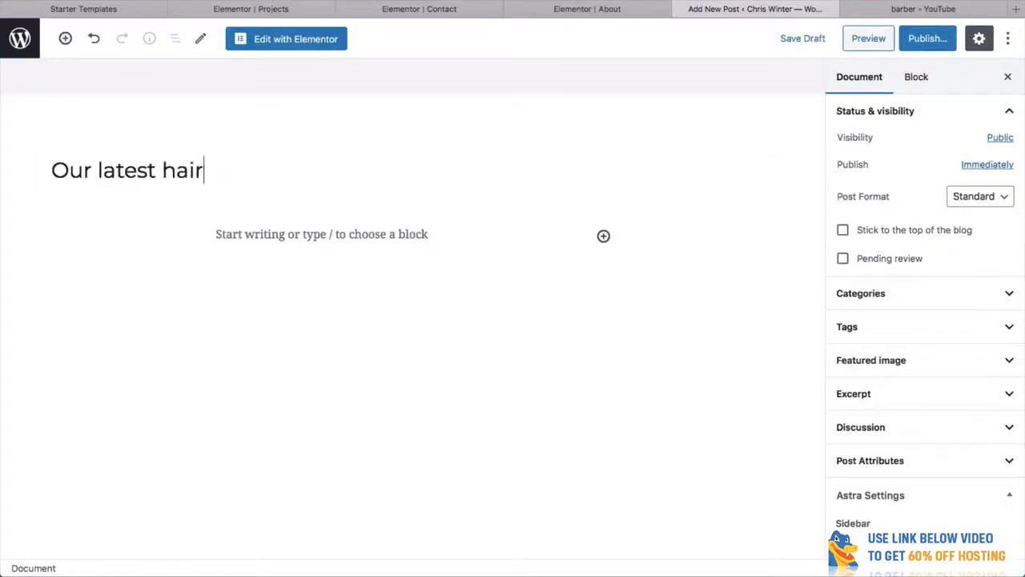
{"action": "type", "text": "cutting techniques"}
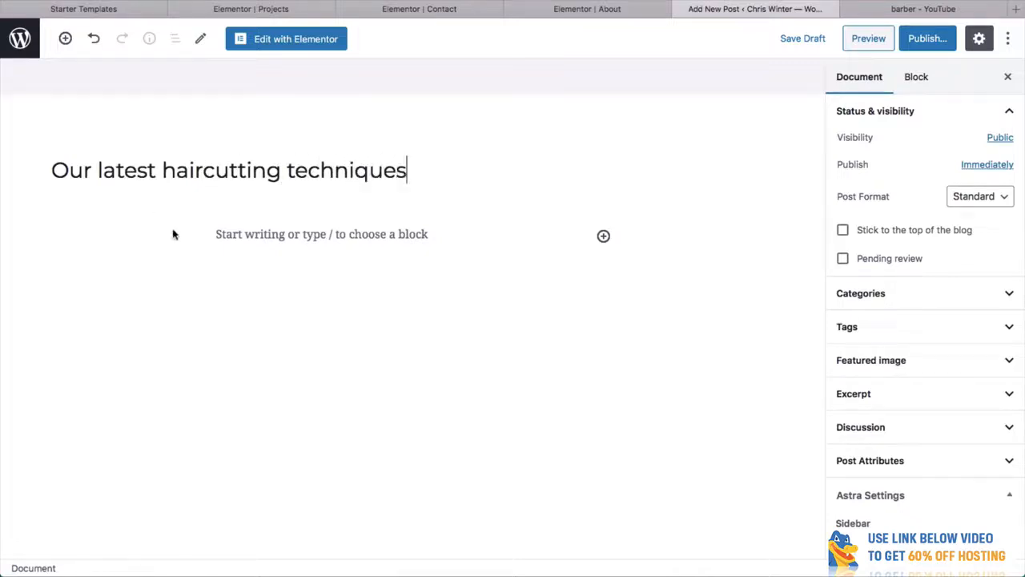
- Fill the post body with the Innovative Solutions paragraph copied from the About page
{"action": "left_click", "coordinate": [246, 226]}
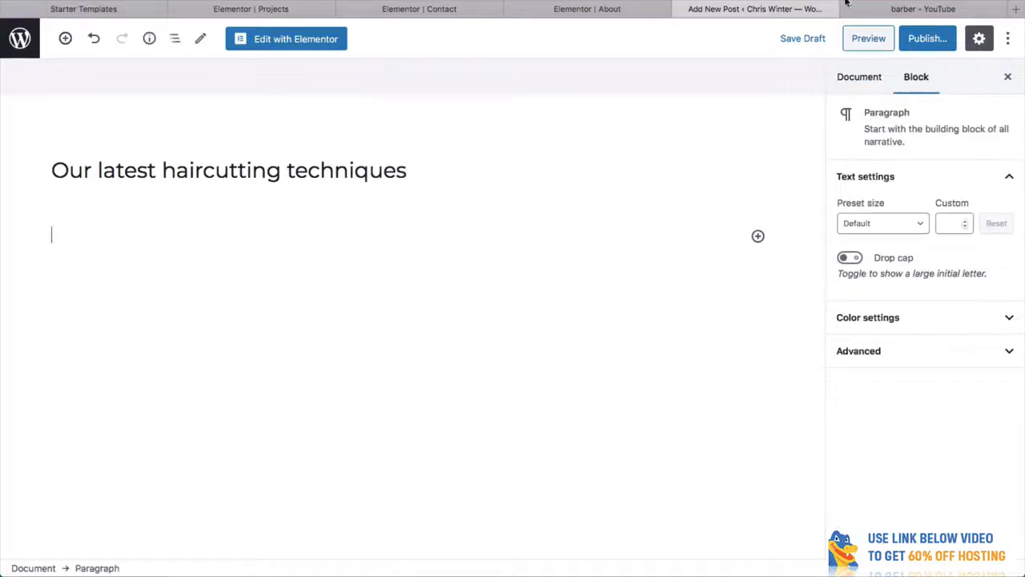
{"action": "left_click", "coordinate": [631, 11]}
{"action": "scroll", "coordinate": [592, 319], "scroll_direction": "down", "scroll_amount": 5}
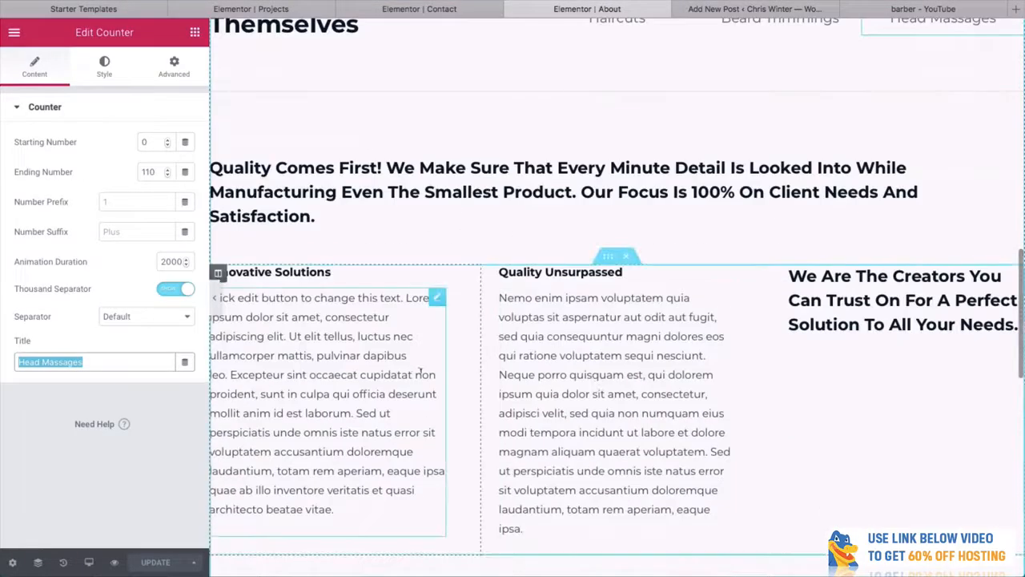
{"action": "left_click", "coordinate": [418, 304]}
{"action": "key", "text": "ctrl+a"}
{"action": "key", "text": "ctrl+c"}
{"action": "left_click", "coordinate": [755, 9]}
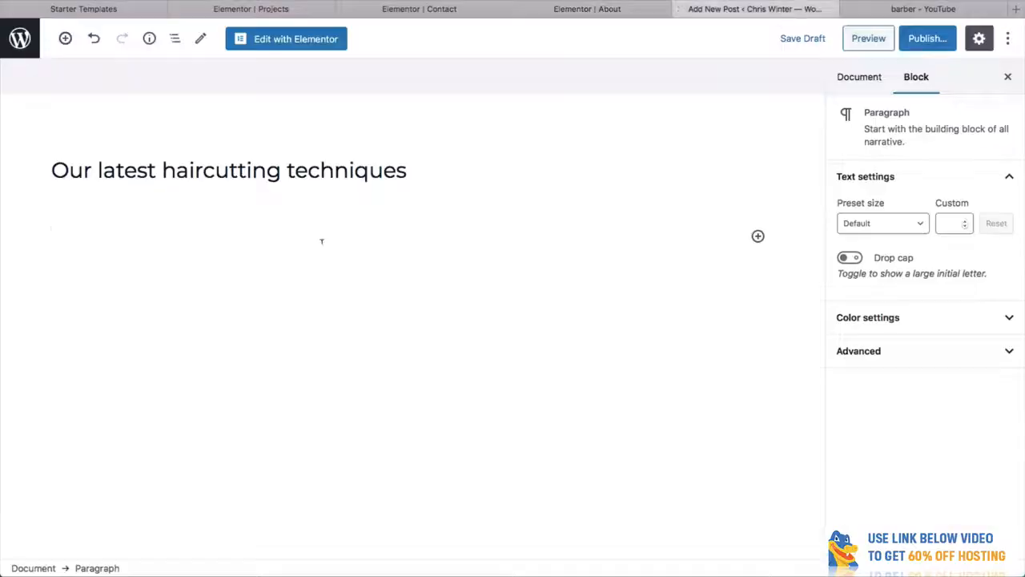
{"action": "key", "text": "ctrl+v"}
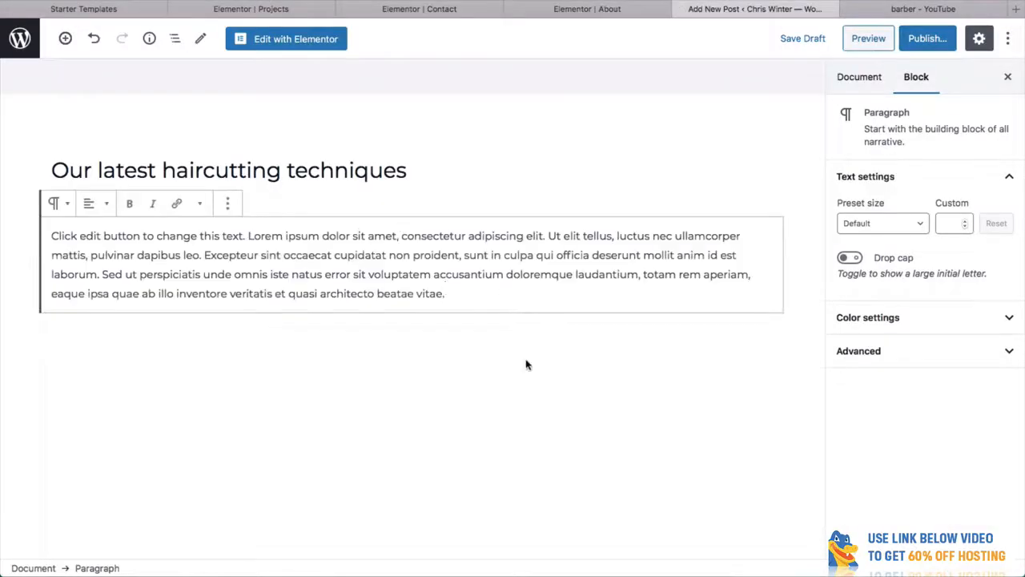
- Publish the post and view it on the live site
{"action": "left_click", "coordinate": [913, 42]}
{"action": "left_click", "coordinate": [925, 39]}
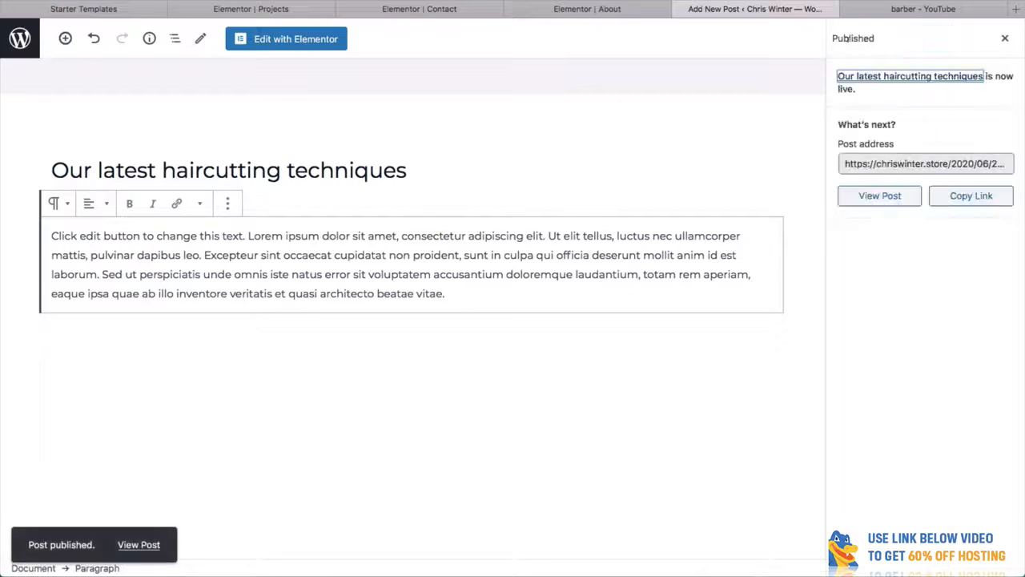
{"action": "left_click", "coordinate": [136, 545]}
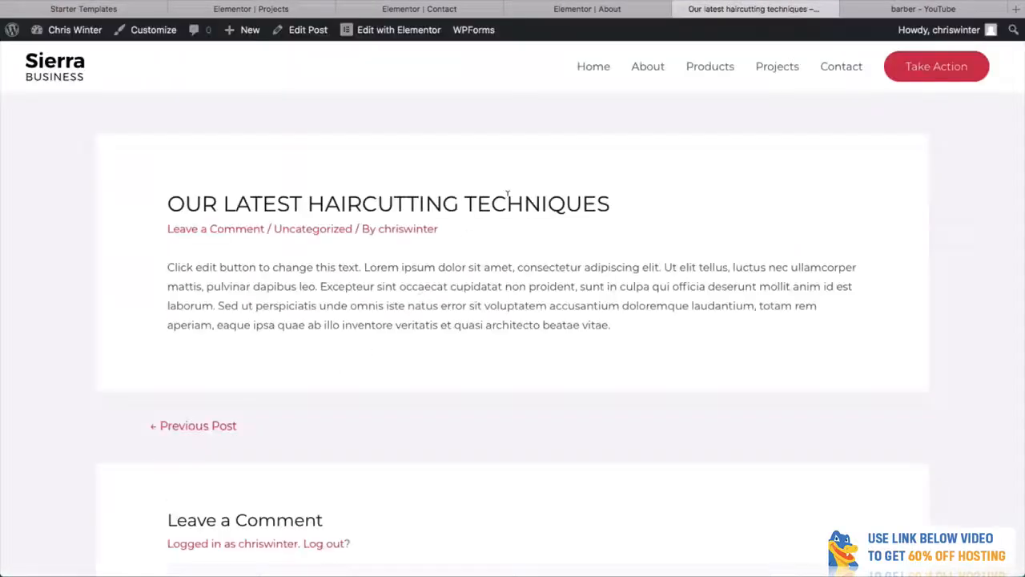
{"action": "scroll", "coordinate": [316, 288], "scroll_direction": "down", "scroll_amount": 3}
{"action": "scroll", "coordinate": [321, 290], "scroll_direction": "up", "scroll_amount": 3}
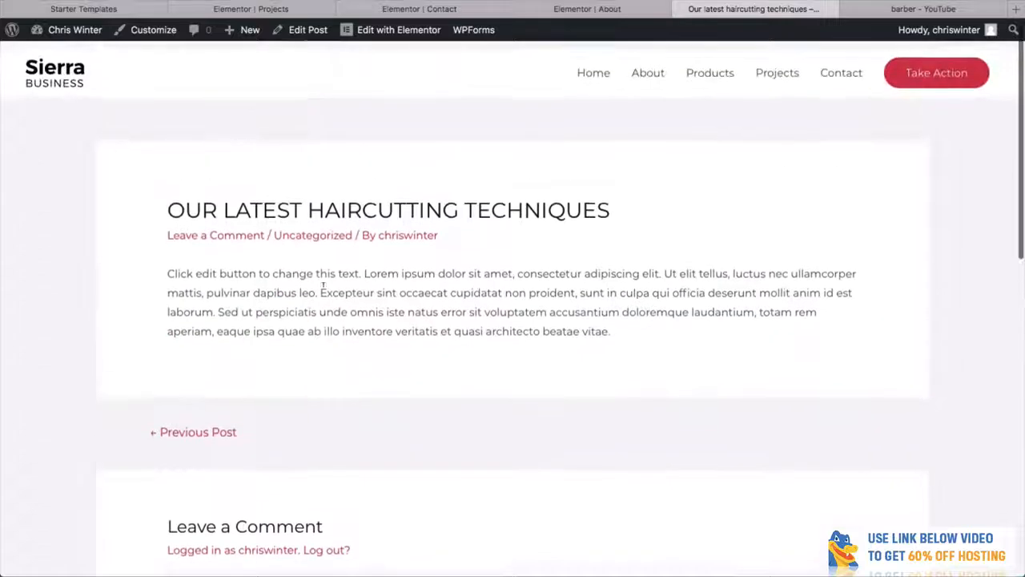
{"action": "scroll", "coordinate": [422, 327], "scroll_direction": "down", "scroll_amount": 5}
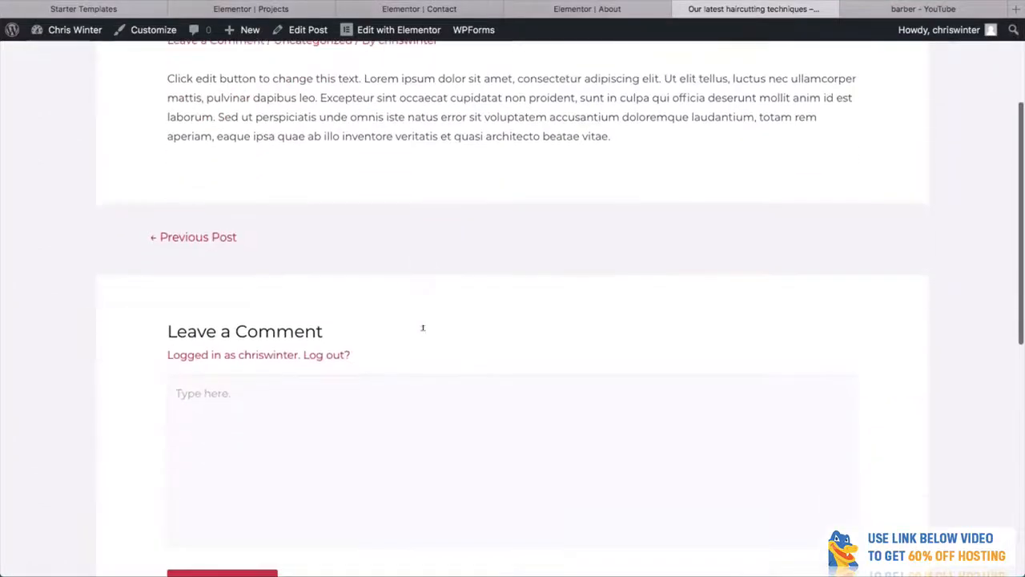
{"action": "scroll", "coordinate": [423, 321], "scroll_direction": "up", "scroll_amount": 5}
- Glance at the About and Contact editor tabs, then return to the published post
{"action": "left_click", "coordinate": [570, 11]}
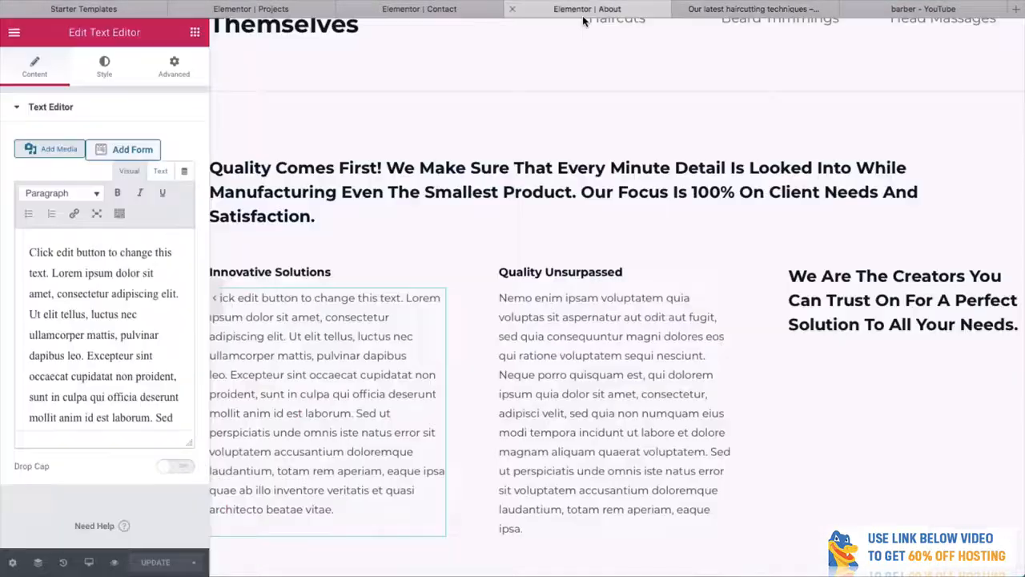
{"action": "left_click", "coordinate": [470, 8]}
{"action": "left_click", "coordinate": [713, 9]}
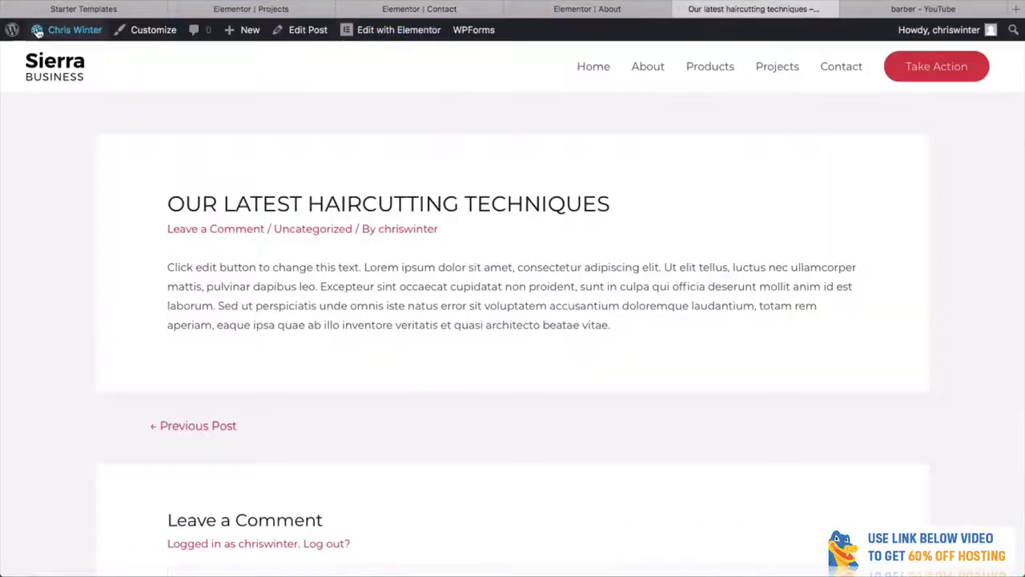
{"action": "mouse_move", "coordinate": [54, 30]}
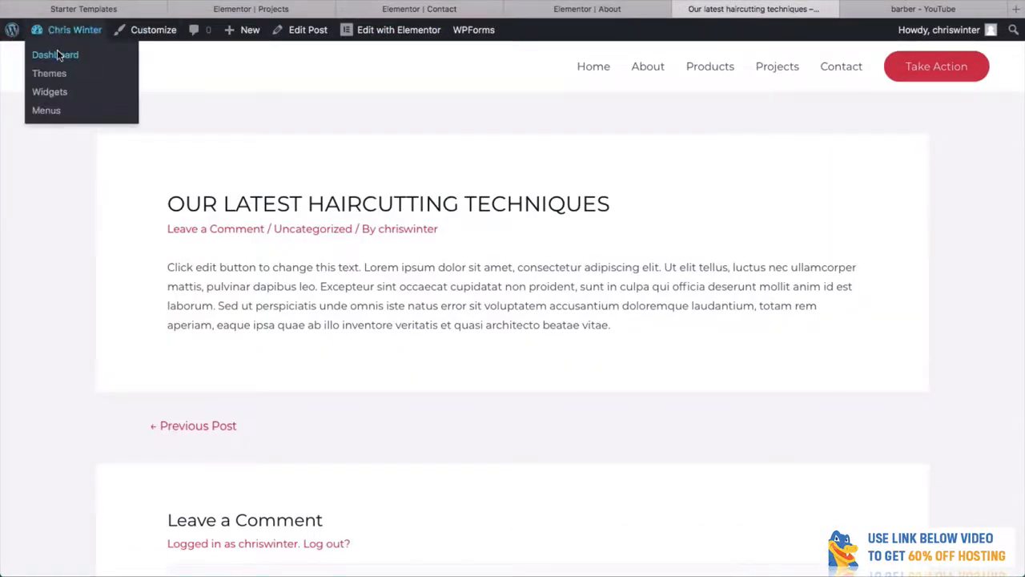
- Create a new page titled 'Our methods' from the Pages list
{"action": "left_click", "coordinate": [57, 54]}
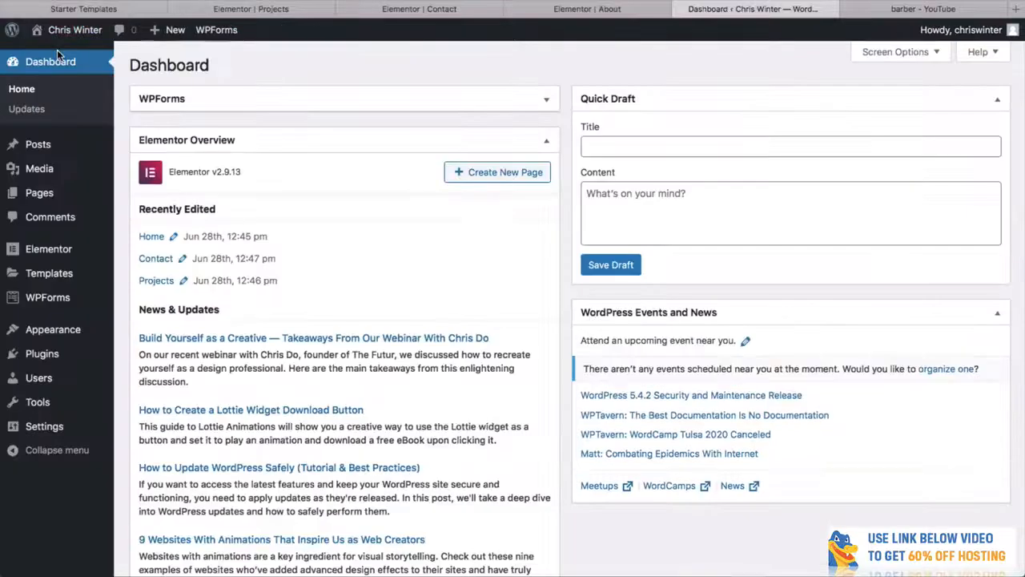
{"action": "left_click", "coordinate": [54, 192]}
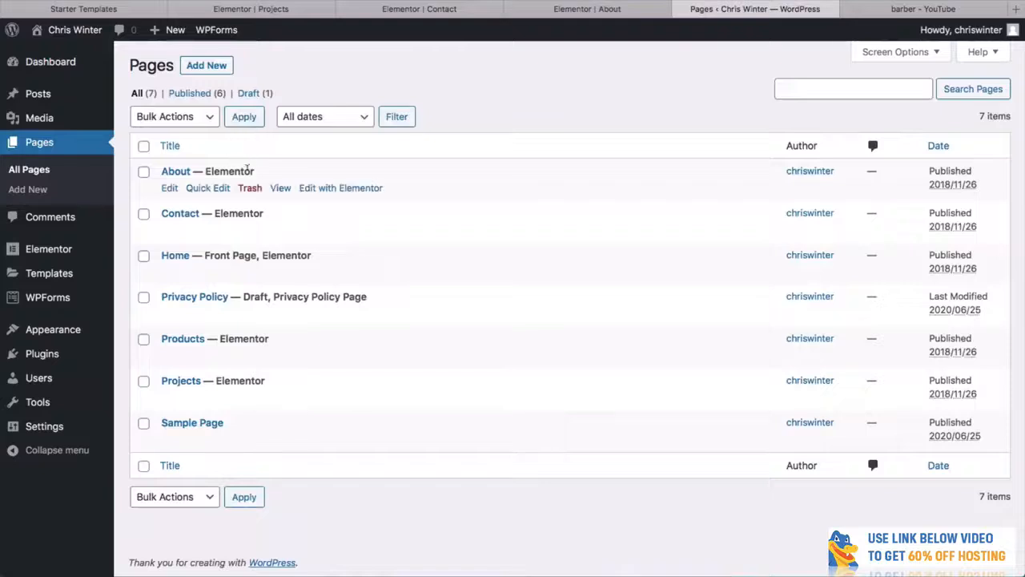
{"action": "left_click", "coordinate": [205, 69]}
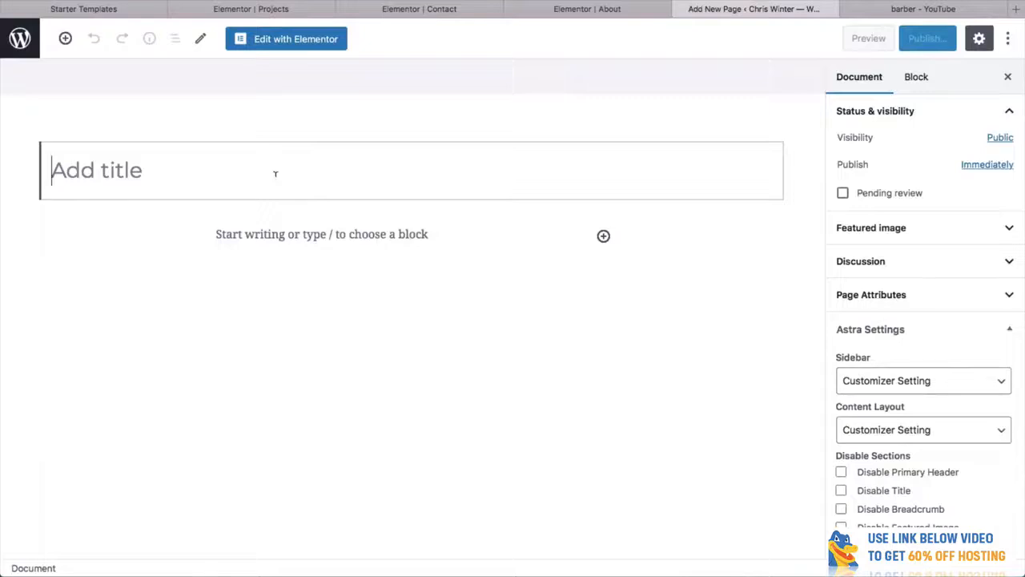
{"action": "type", "text": "Our methods"}
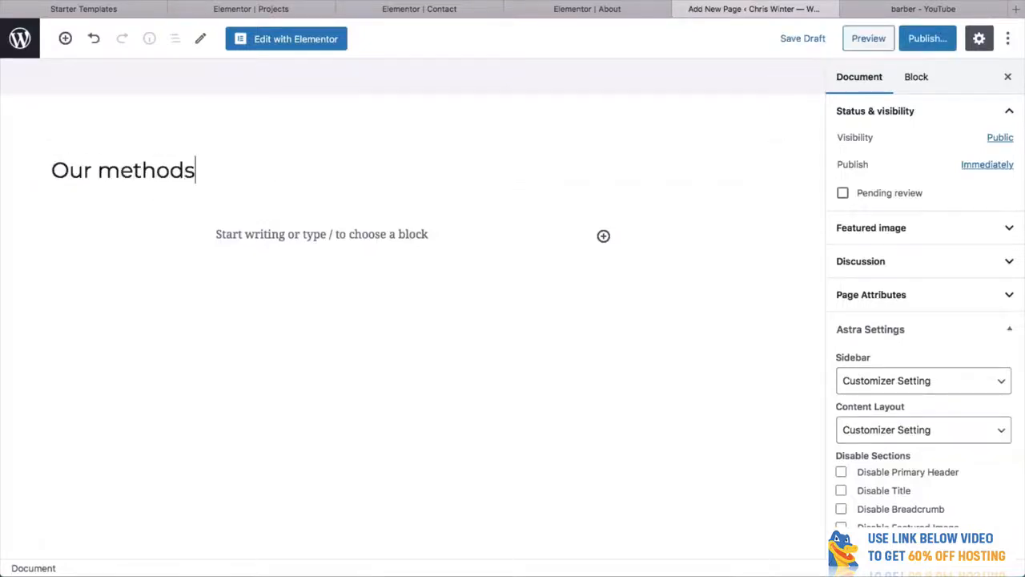
- Paste placeholder text into the page body, publish it and open the live page
{"action": "left_click", "coordinate": [293, 230]}
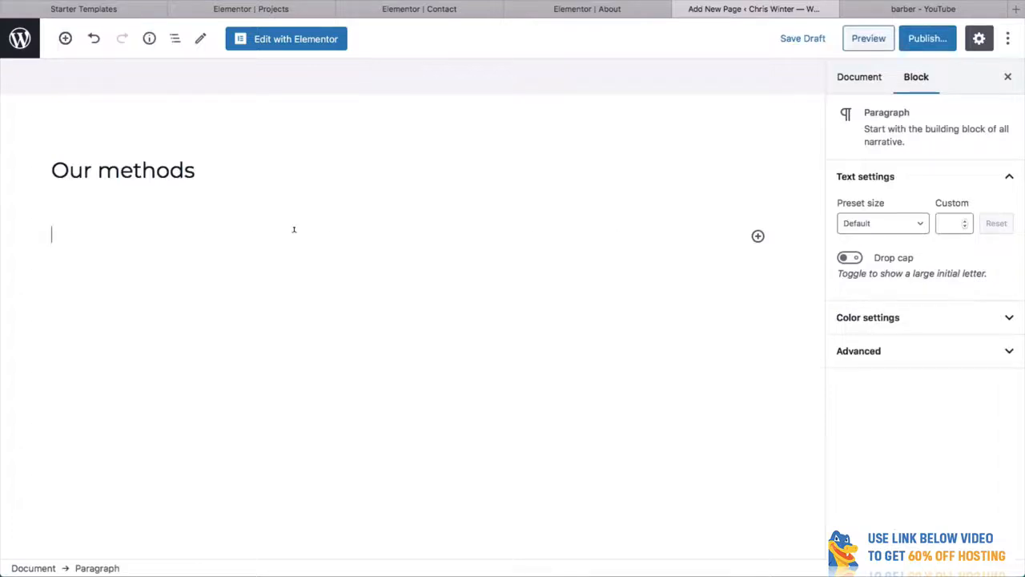
{"action": "key", "text": "ctrl+v"}
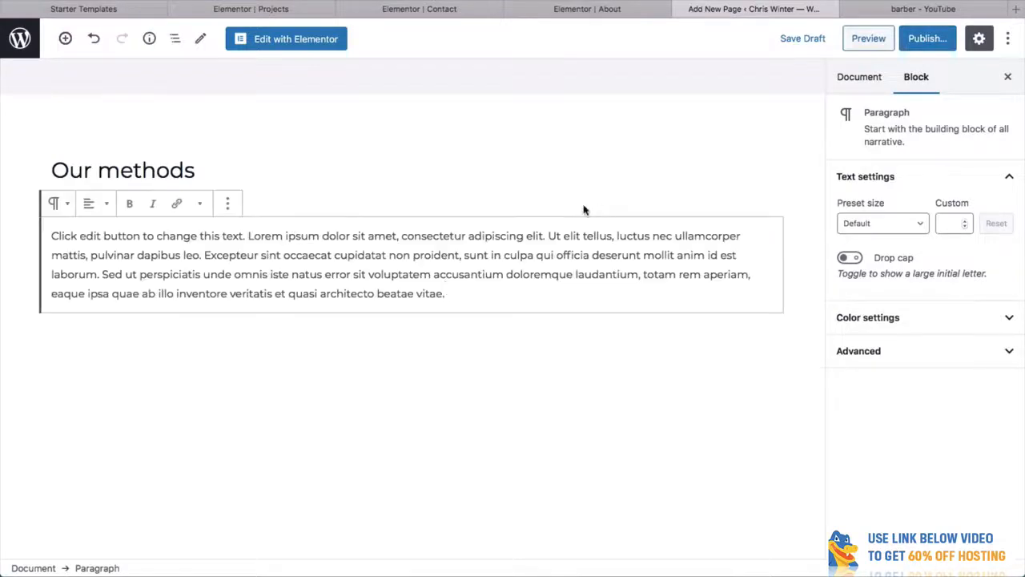
{"action": "left_click", "coordinate": [916, 44]}
{"action": "left_click", "coordinate": [916, 42]}
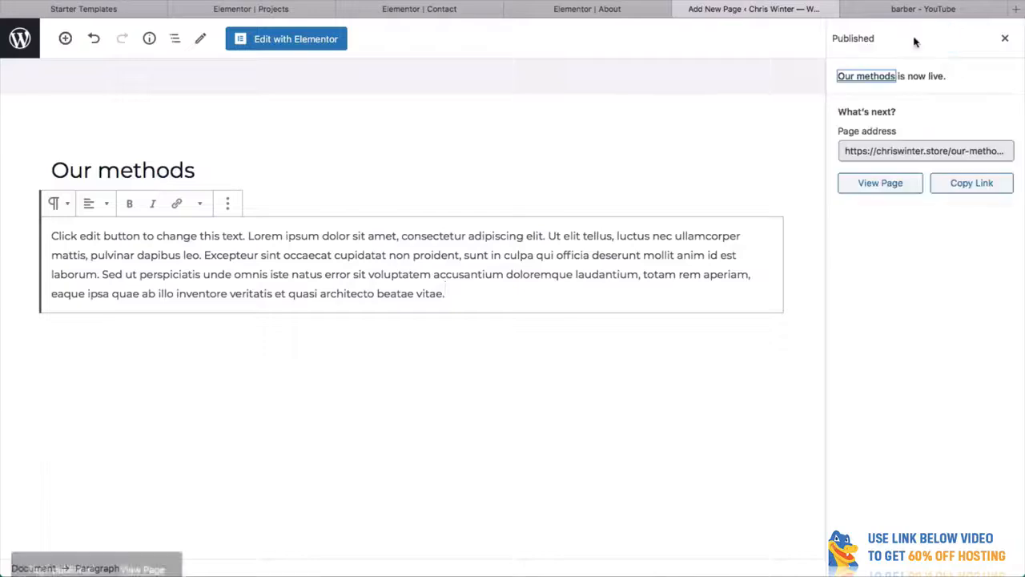
{"action": "left_click", "coordinate": [145, 545]}
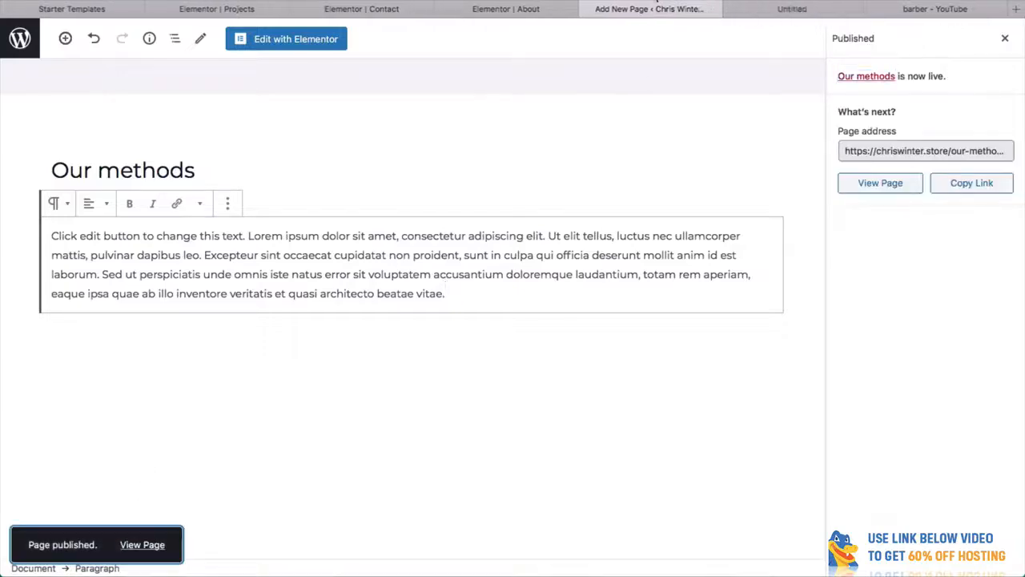
- Review the live site tabs, then return to the admin Dashboard
{"action": "left_click", "coordinate": [753, 12]}
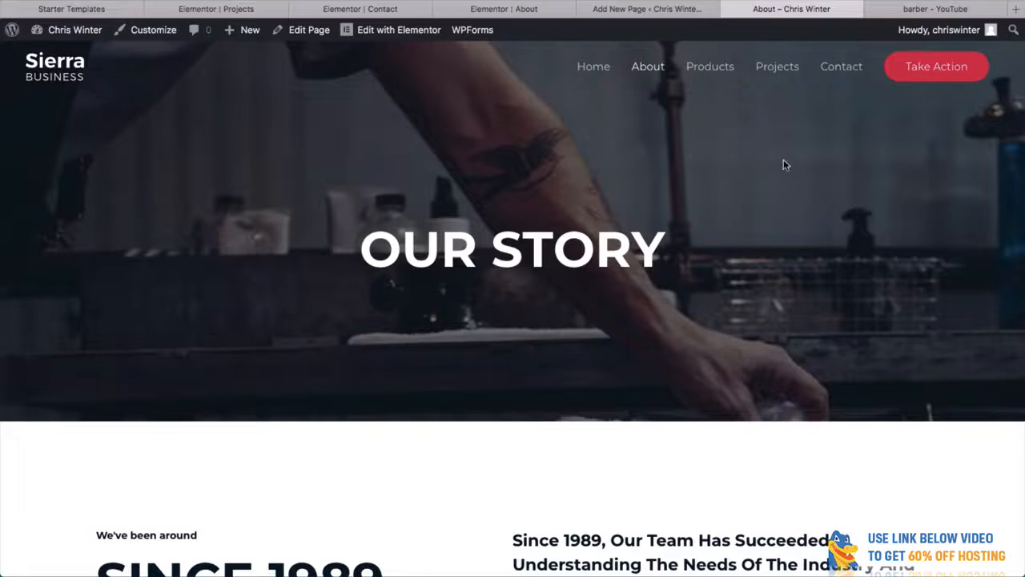
{"action": "scroll", "coordinate": [791, 152], "scroll_direction": "down", "scroll_amount": 2}
{"action": "scroll", "coordinate": [546, 317], "scroll_direction": "up", "scroll_amount": 2}
{"action": "scroll", "coordinate": [546, 318], "scroll_direction": "down", "scroll_amount": 5}
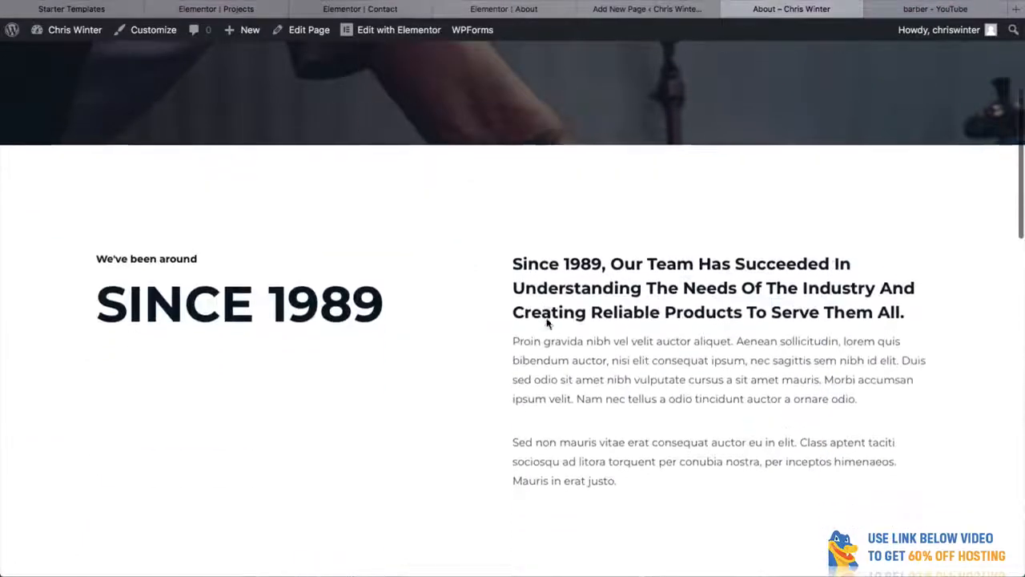
{"action": "left_click", "coordinate": [605, 9]}
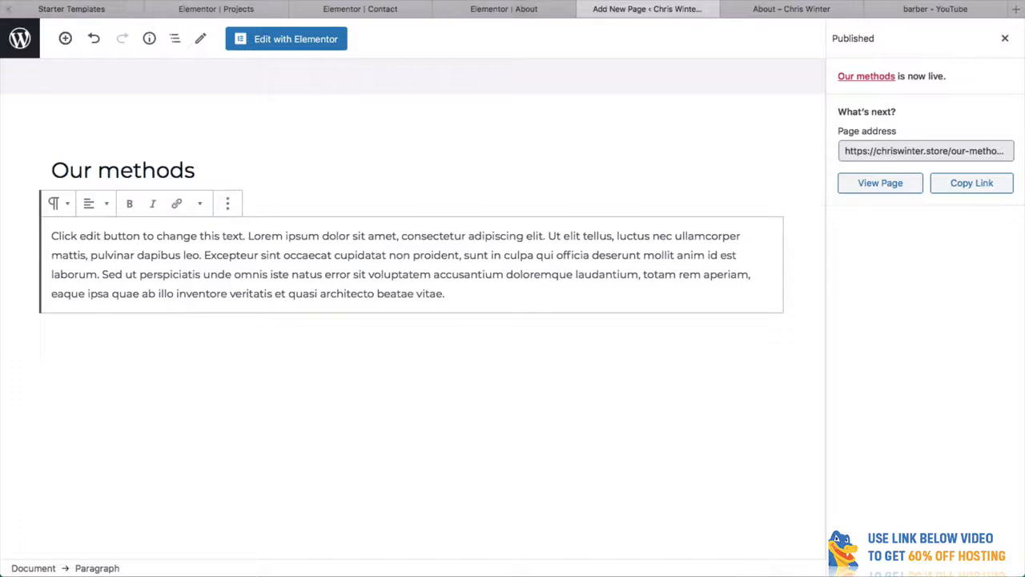
{"action": "left_click", "coordinate": [754, 8]}
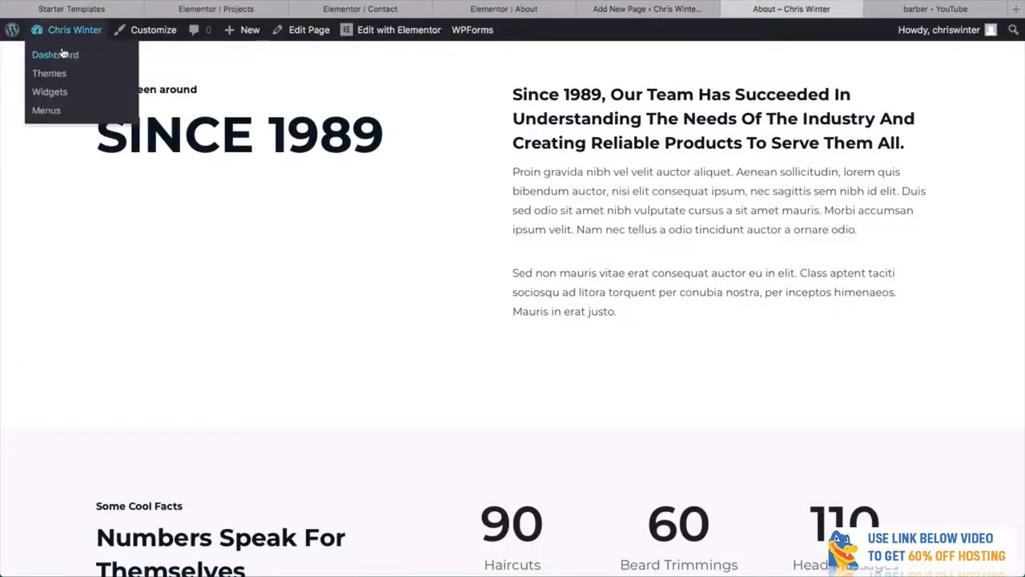
{"action": "left_click", "coordinate": [61, 51]}
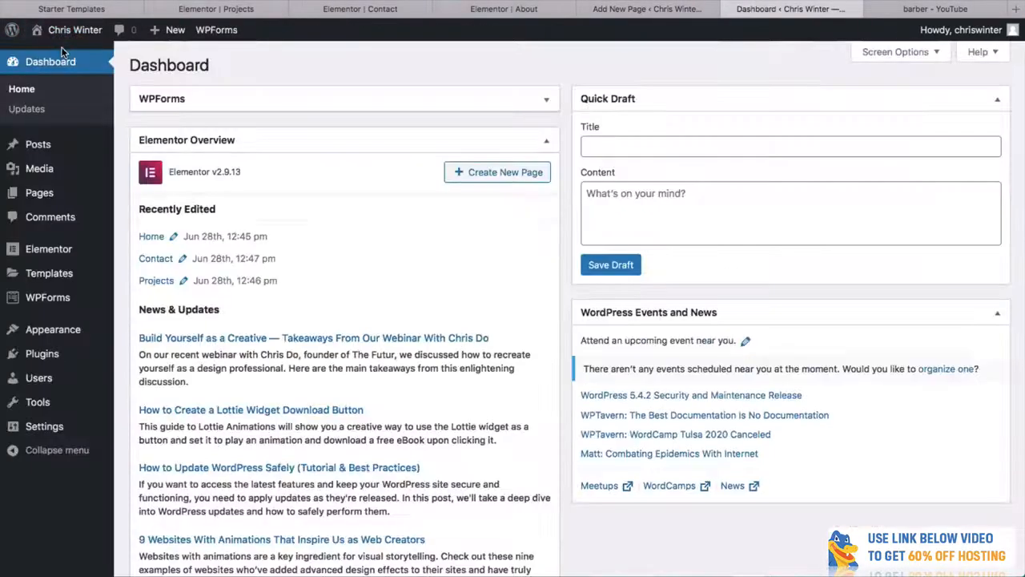
- Change the permalink structure from Day and name to Post name (/%postname%/) and save
{"action": "mouse_move", "coordinate": [55, 424]}
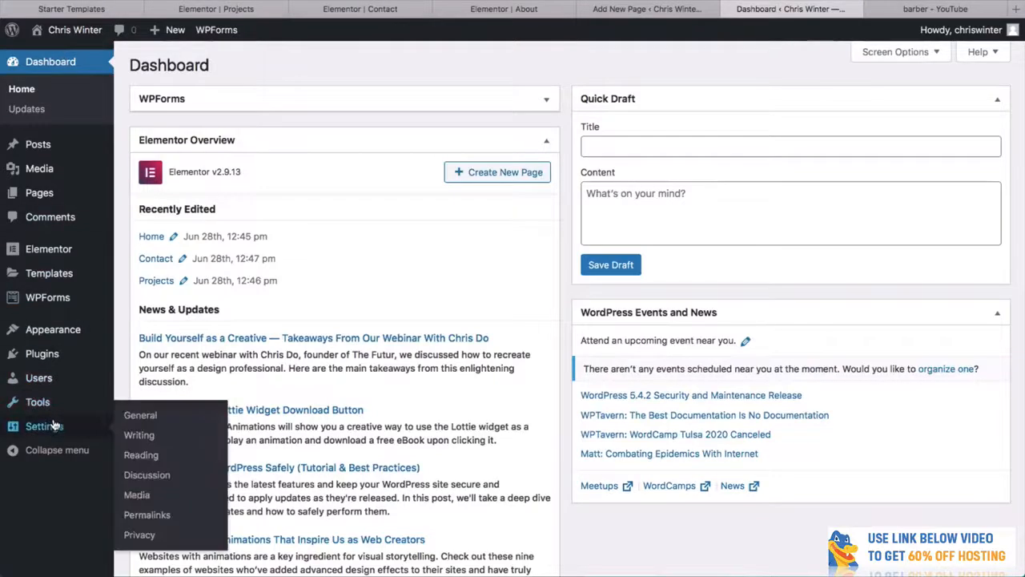
{"action": "left_click", "coordinate": [159, 516]}
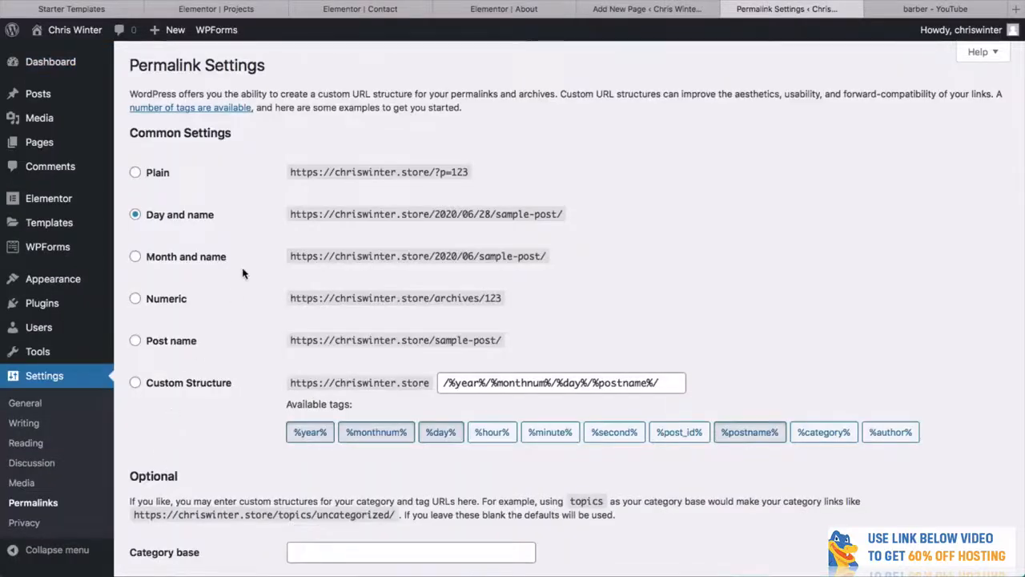
{"action": "scroll", "coordinate": [216, 275], "scroll_direction": "down", "scroll_amount": 3}
{"action": "scroll", "coordinate": [219, 240], "scroll_direction": "up", "scroll_amount": 5}
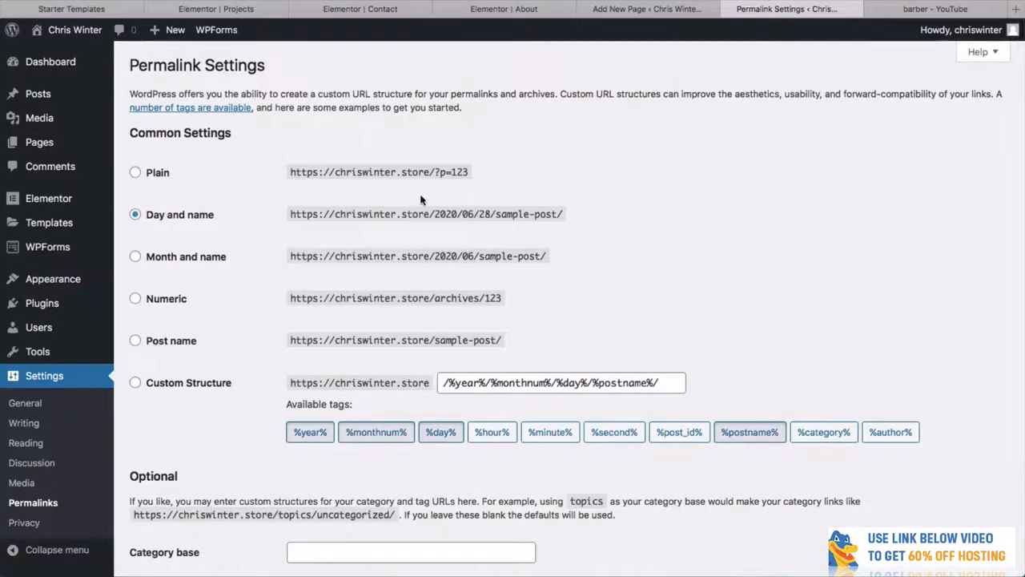
{"action": "left_click", "coordinate": [183, 342]}
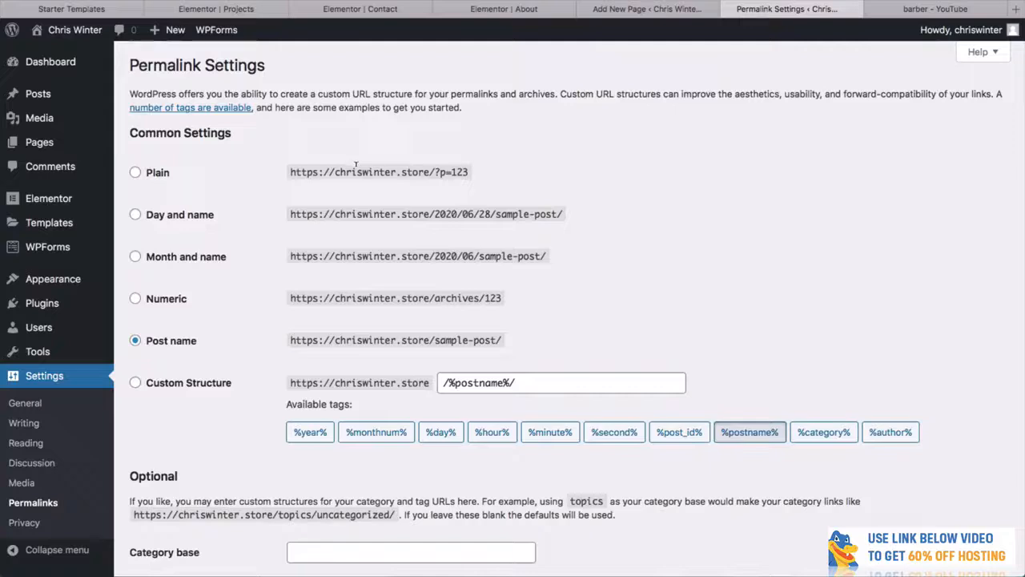
{"action": "scroll", "coordinate": [347, 194], "scroll_direction": "down", "scroll_amount": 3}
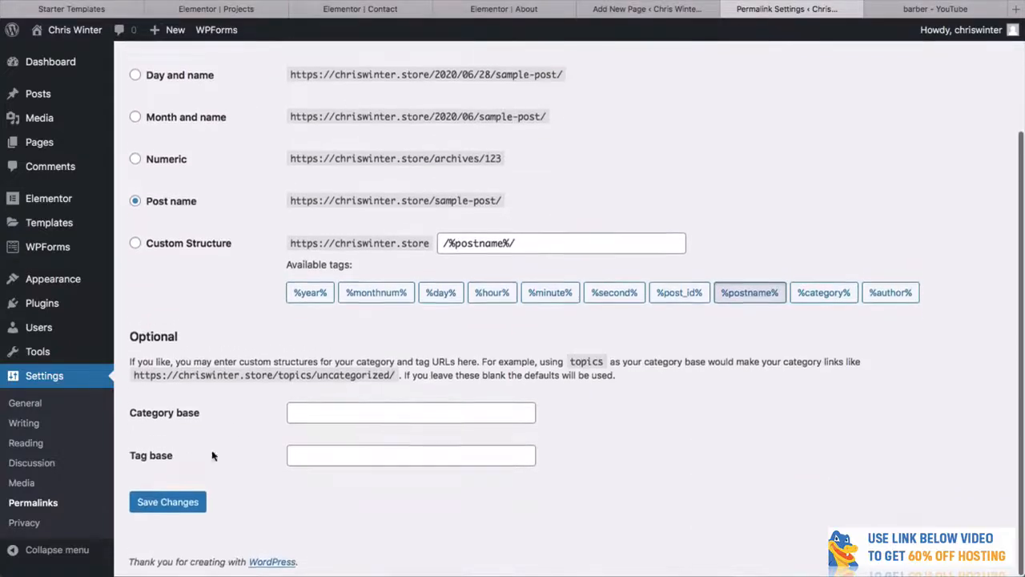
{"action": "left_click", "coordinate": [168, 503]}
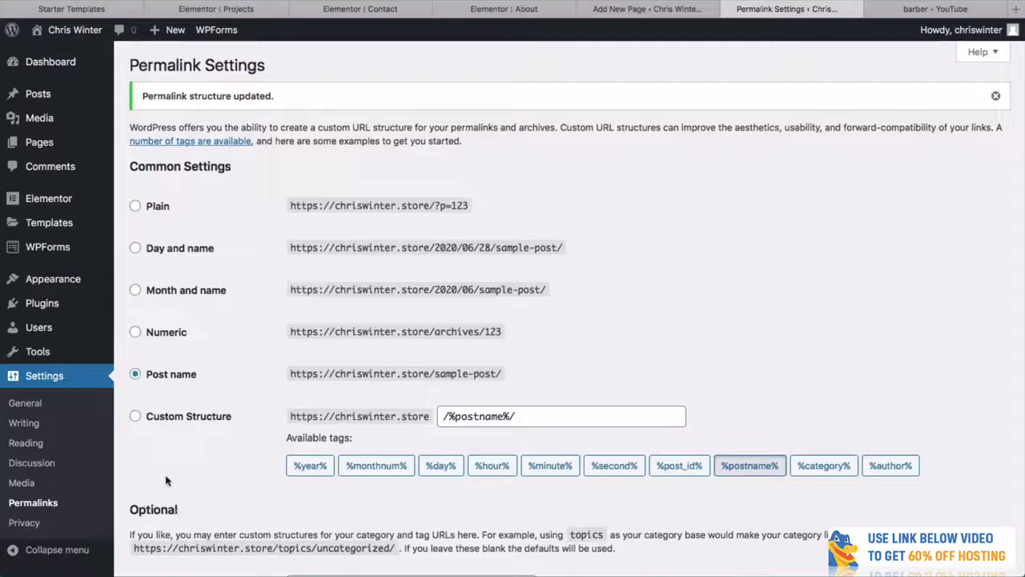
- In General Settings, set the tagline to 'This is a great looking website', fixing the typo
{"action": "left_click", "coordinate": [47, 406]}
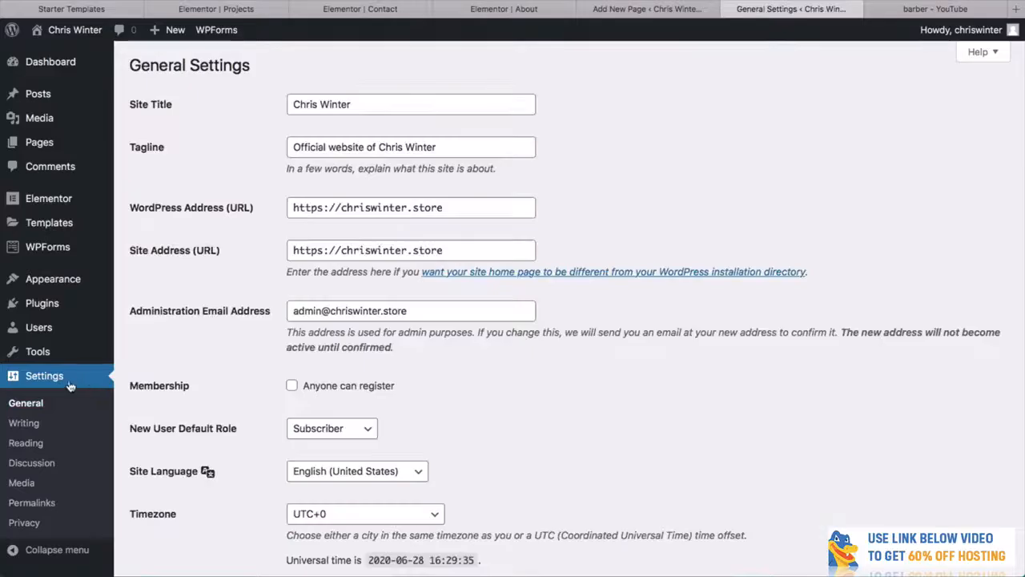
{"action": "double_click", "coordinate": [339, 105]}
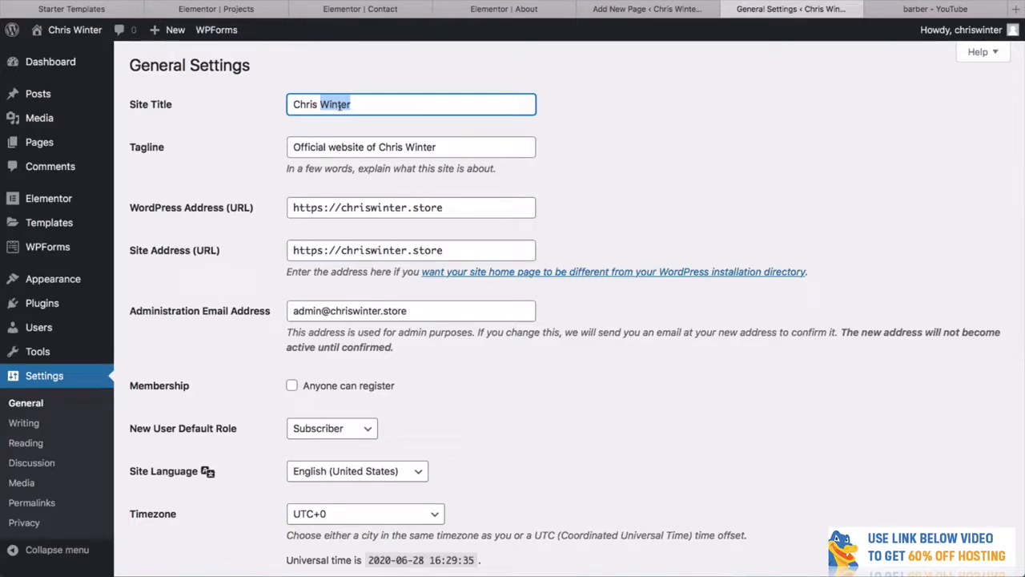
{"action": "key", "text": "Tab"}
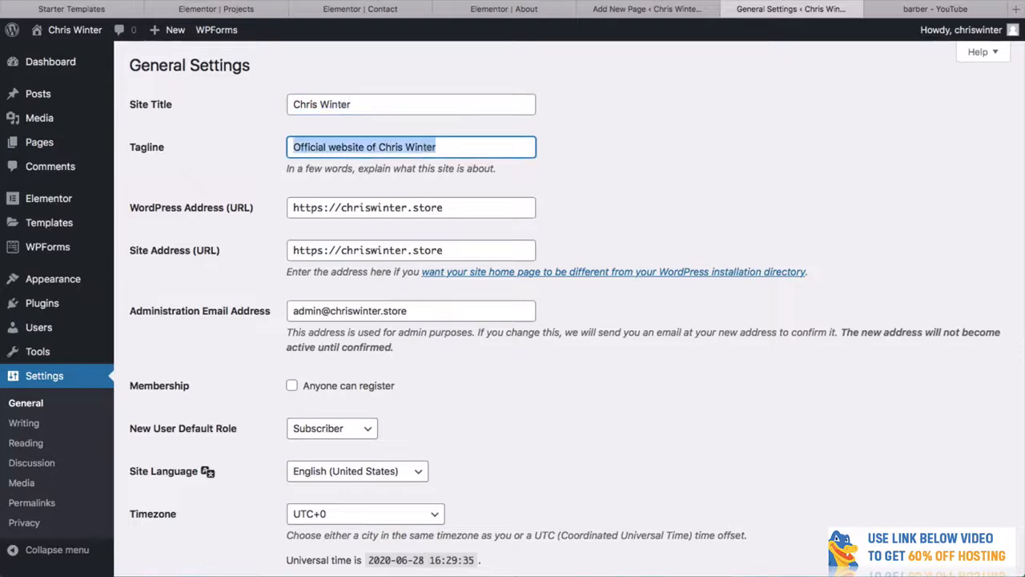
{"action": "type", "text": "Th"}
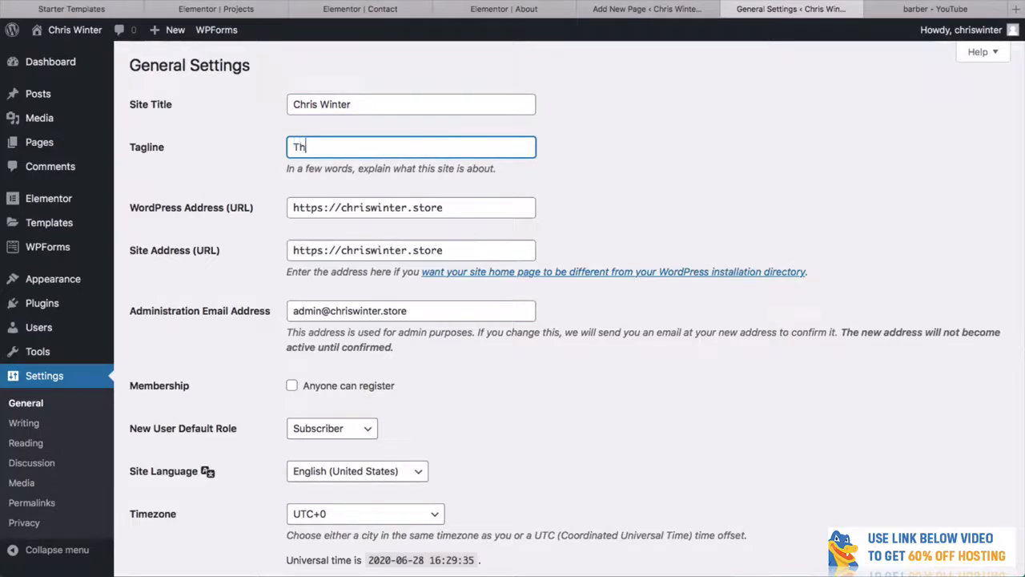
{"action": "type", "text": "is is a great looking wesbite"}
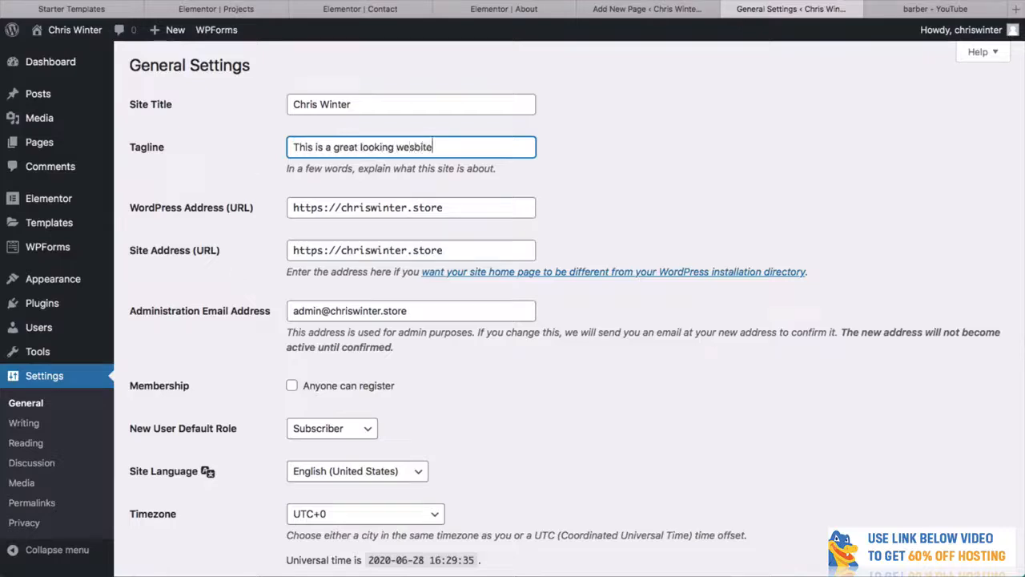
{"action": "key", "text": "BackSpace"}
{"action": "key", "text": "BackSpace"}
{"action": "key", "text": "BackSpace"}
{"action": "key", "text": "BackSpace"}
{"action": "type", "text": "bsi"}
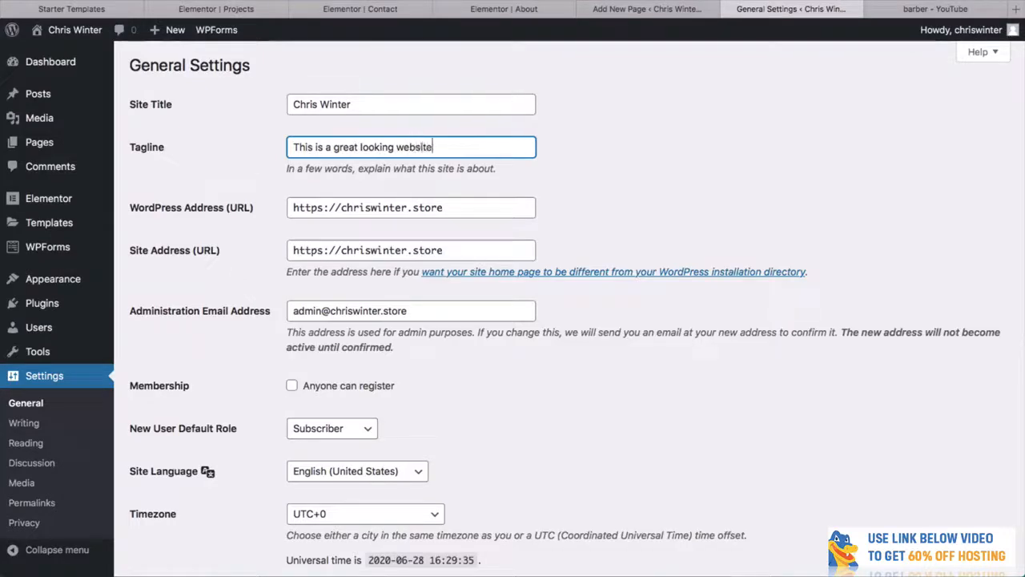
{"action": "scroll", "coordinate": [264, 275], "scroll_direction": "down", "scroll_amount": 3}
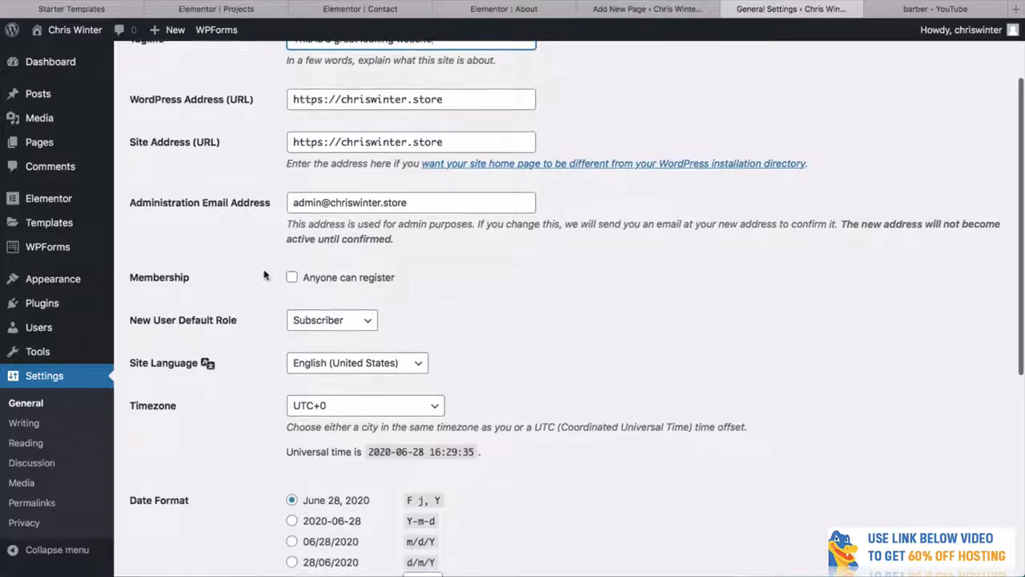
{"action": "scroll", "coordinate": [346, 236], "scroll_direction": "down", "scroll_amount": 1}
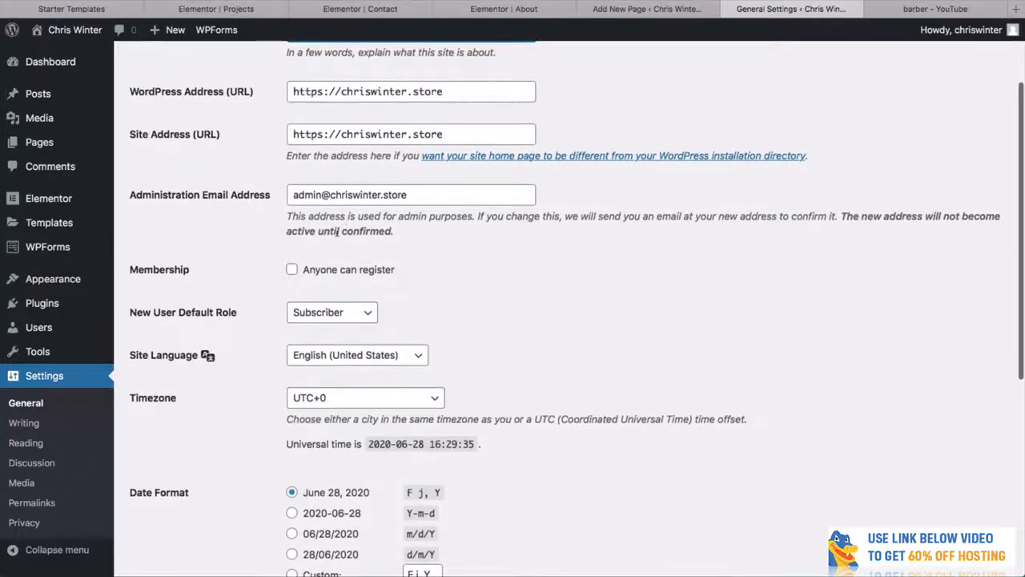
{"action": "scroll", "coordinate": [300, 271], "scroll_direction": "down", "scroll_amount": 2}
{"action": "scroll", "coordinate": [304, 275], "scroll_direction": "down", "scroll_amount": 2}
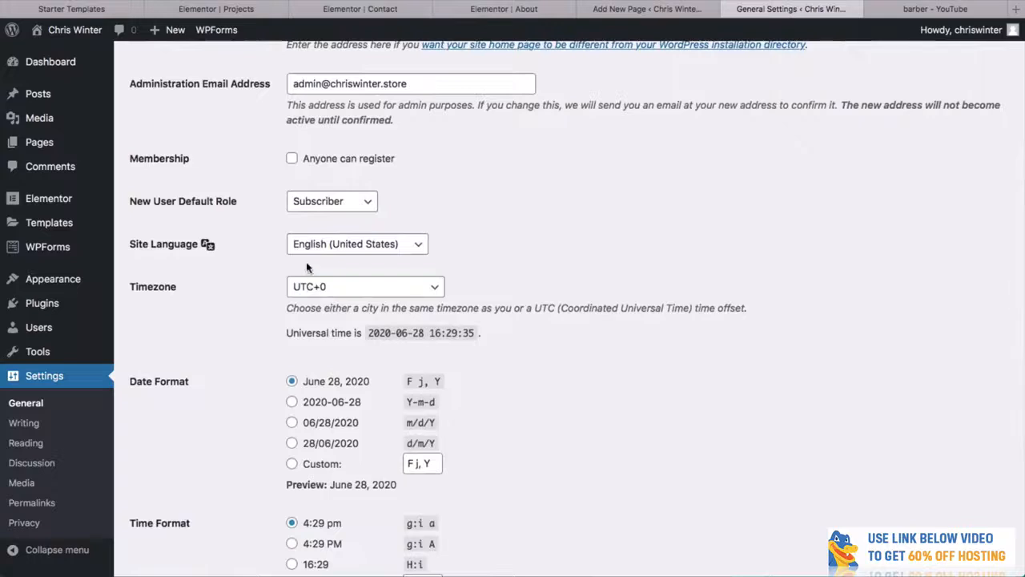
{"action": "scroll", "coordinate": [304, 266], "scroll_direction": "down", "scroll_amount": 8}
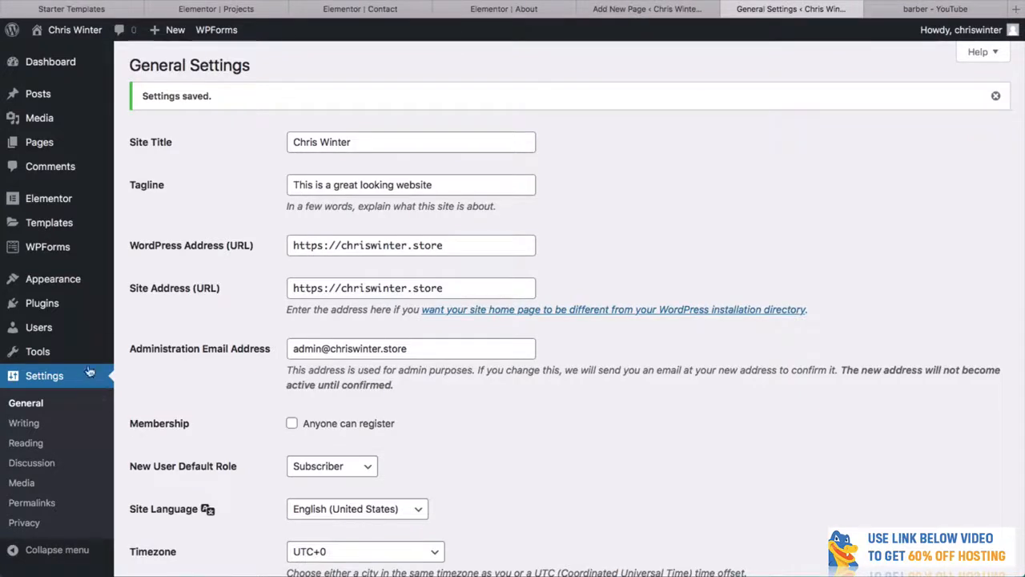
{"action": "mouse_move", "coordinate": [90, 337]}
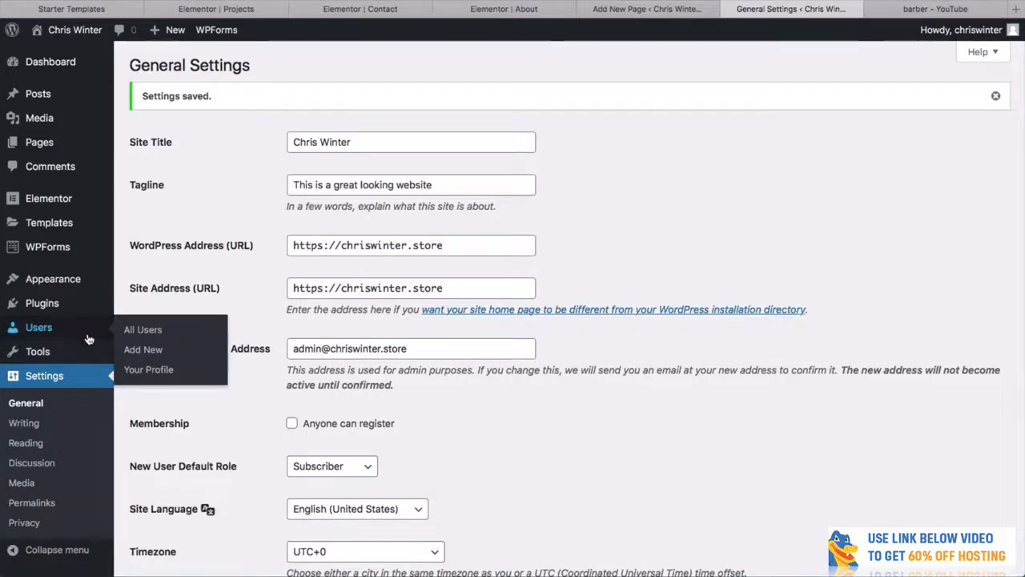
{"action": "left_click", "coordinate": [90, 337]}
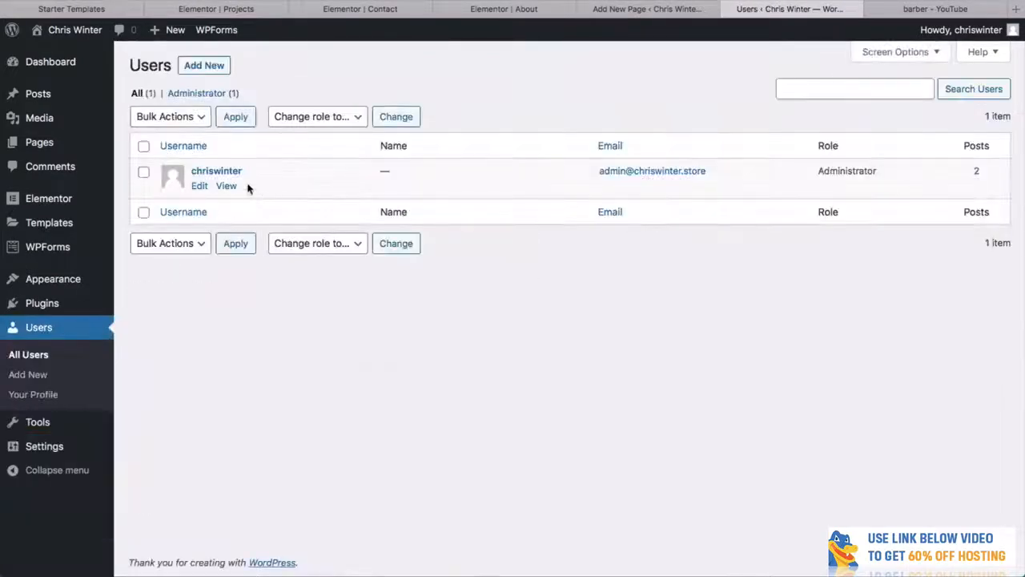
{"action": "left_click", "coordinate": [197, 187]}
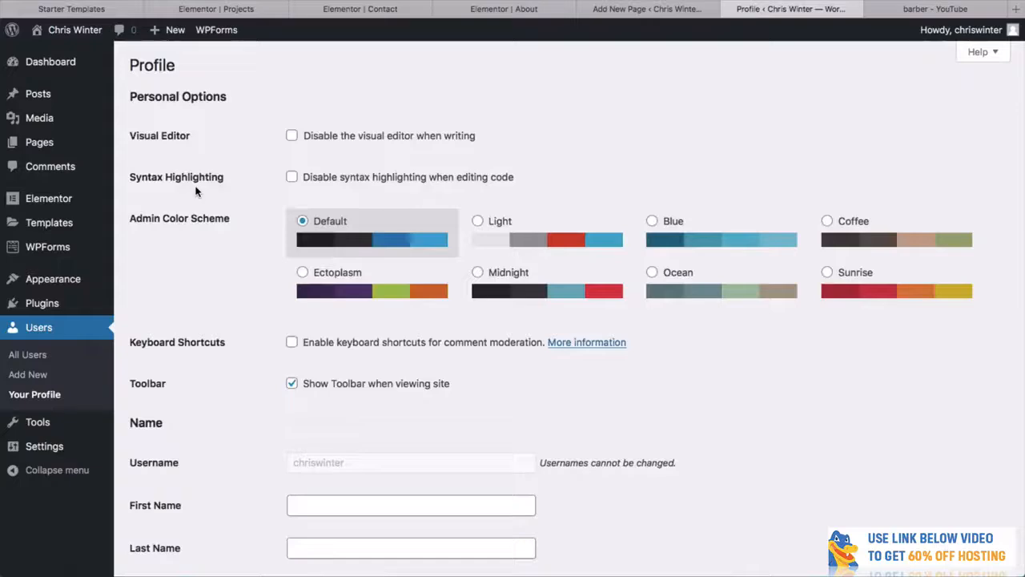
{"action": "scroll", "coordinate": [196, 190], "scroll_direction": "down", "scroll_amount": 10}
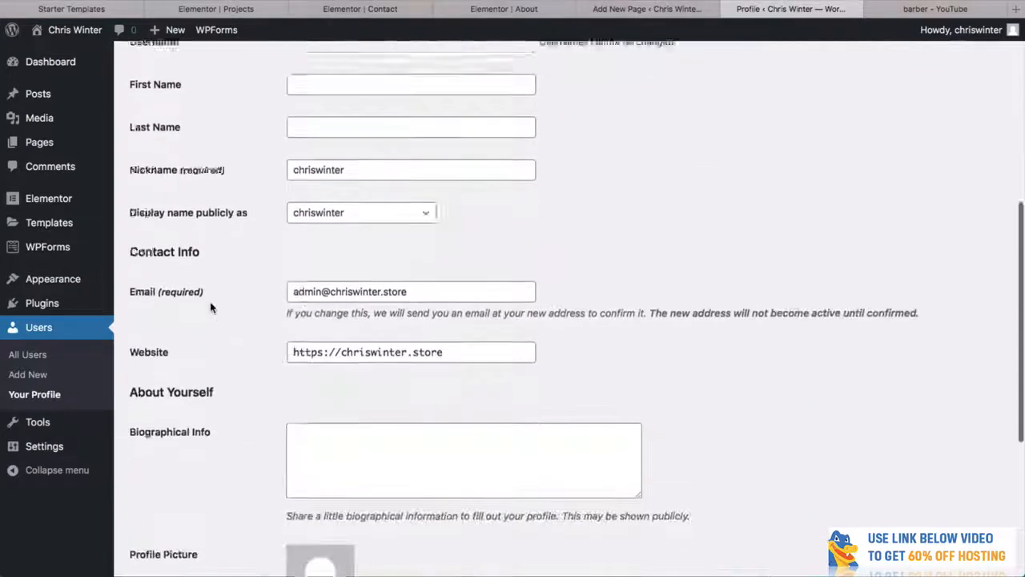
{"action": "scroll", "coordinate": [210, 308], "scroll_direction": "down", "scroll_amount": 6}
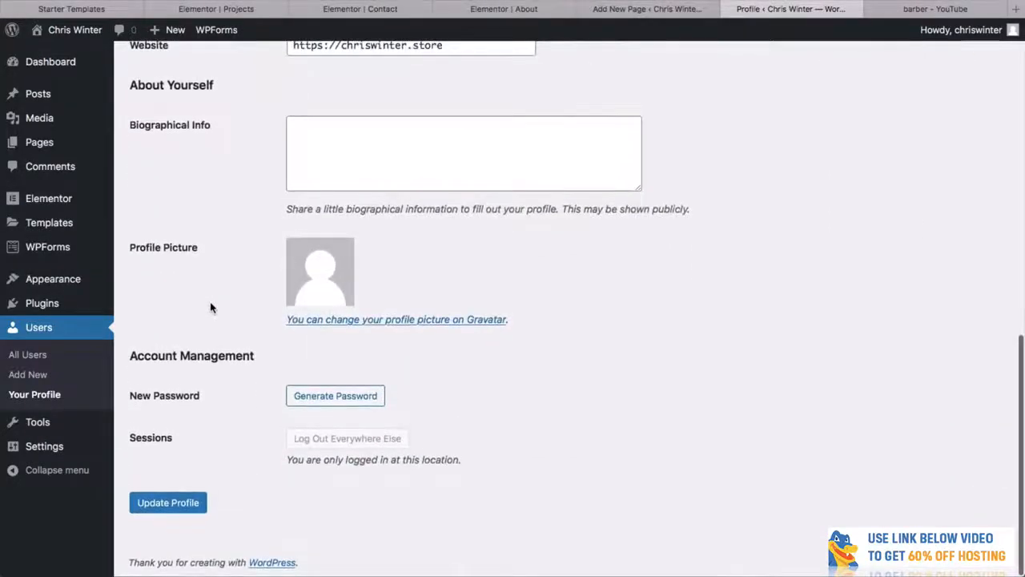
{"action": "scroll", "coordinate": [210, 307], "scroll_direction": "up", "scroll_amount": 15}
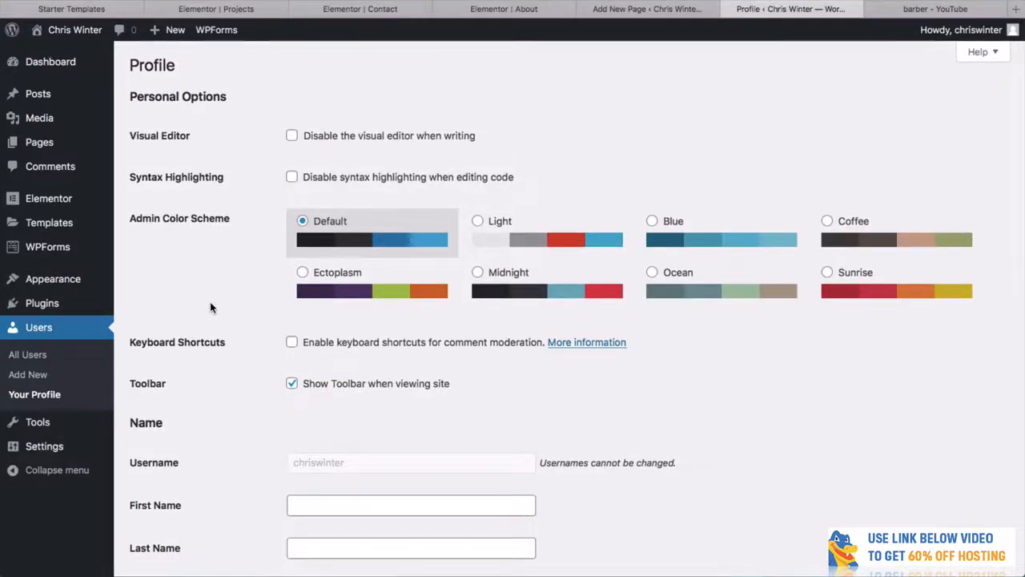
{"action": "scroll", "coordinate": [211, 307], "scroll_direction": "down", "scroll_amount": 7}
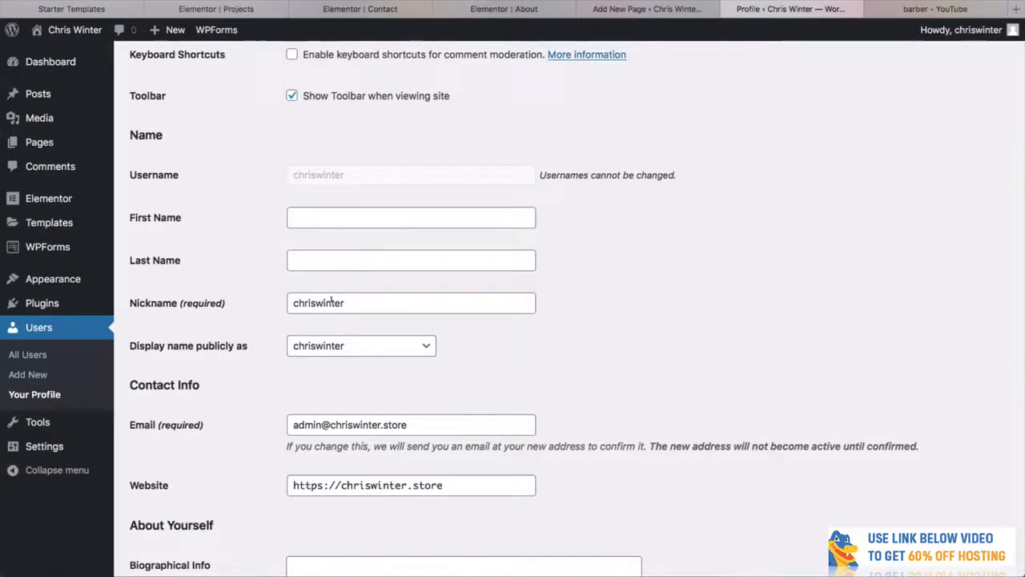
{"action": "scroll", "coordinate": [332, 313], "scroll_direction": "down", "scroll_amount": 2}
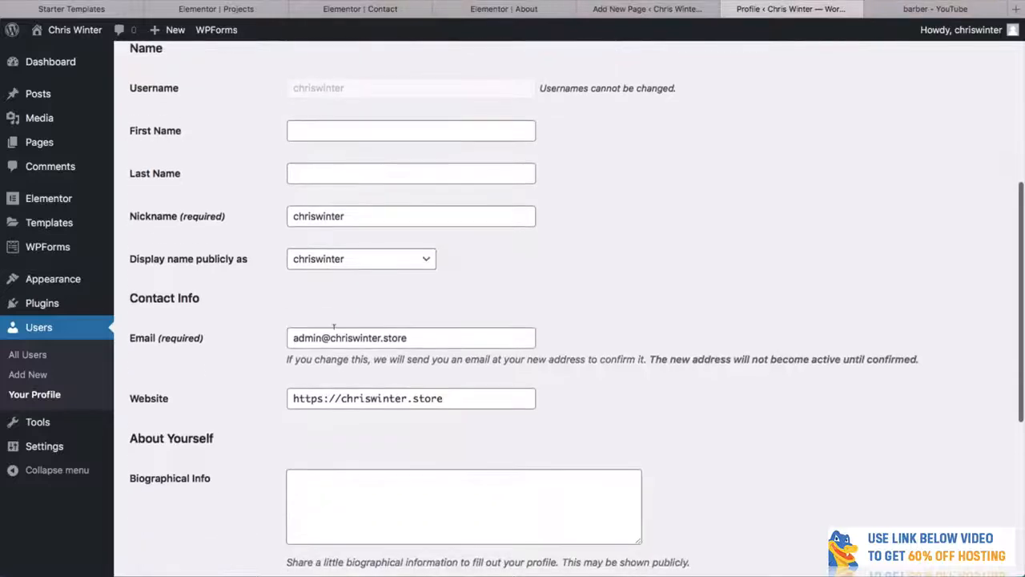
{"action": "scroll", "coordinate": [346, 390], "scroll_direction": "down", "scroll_amount": 6}
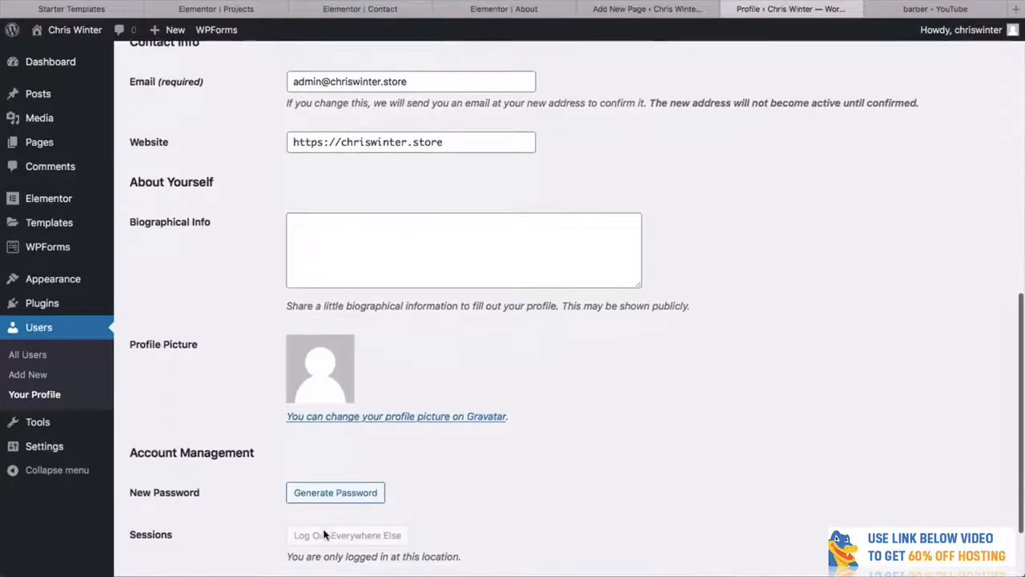
{"action": "scroll", "coordinate": [330, 464], "scroll_direction": "down", "scroll_amount": 2}
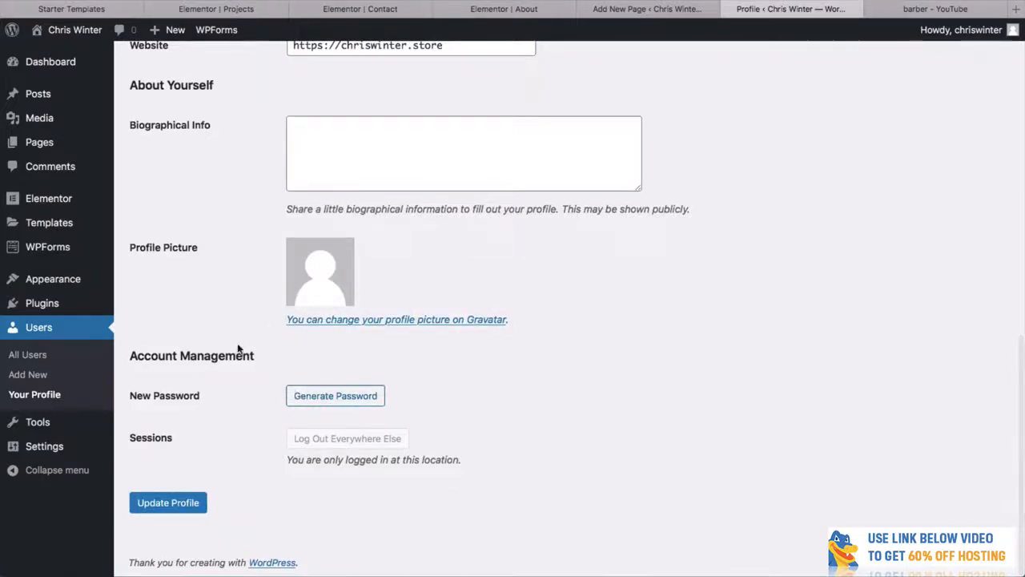
{"action": "mouse_move", "coordinate": [88, 290]}
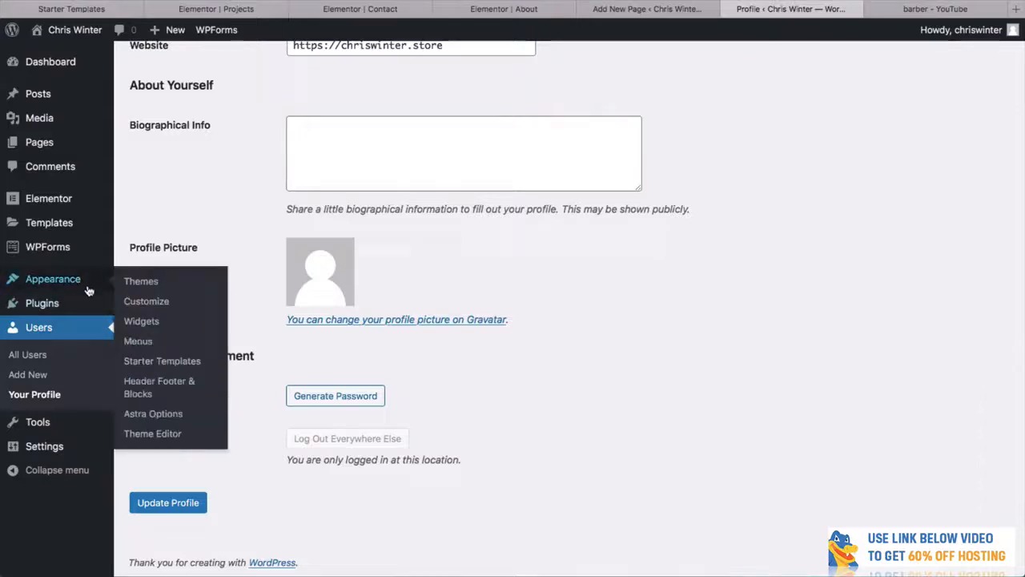
- Open the Menus editor, review the live site in a new tab, then come back
{"action": "left_click", "coordinate": [141, 341]}
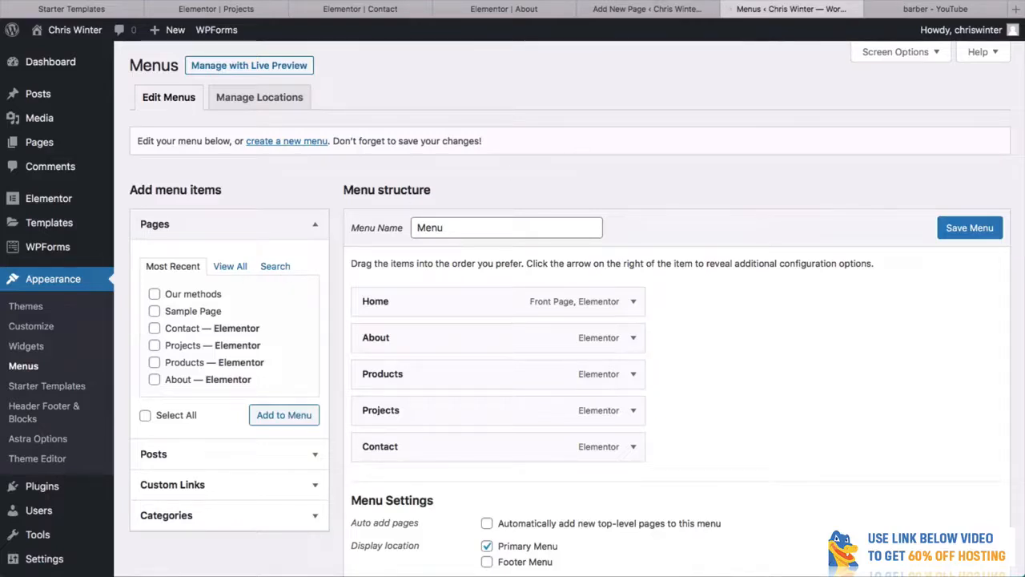
{"action": "key", "text": "super+l"}
{"action": "type", "text": "chirs"}
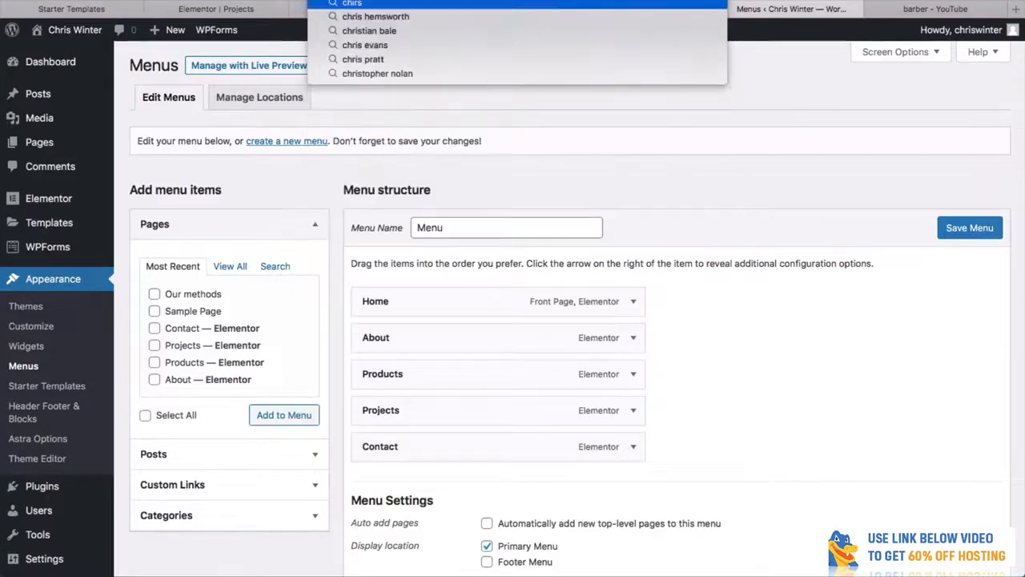
{"action": "key", "text": "BackSpace"}
{"action": "key", "text": "BackSpace"}
{"action": "key", "text": "BackSpace"}
{"action": "type", "text": "r"}
{"action": "key", "text": "super+Return"}
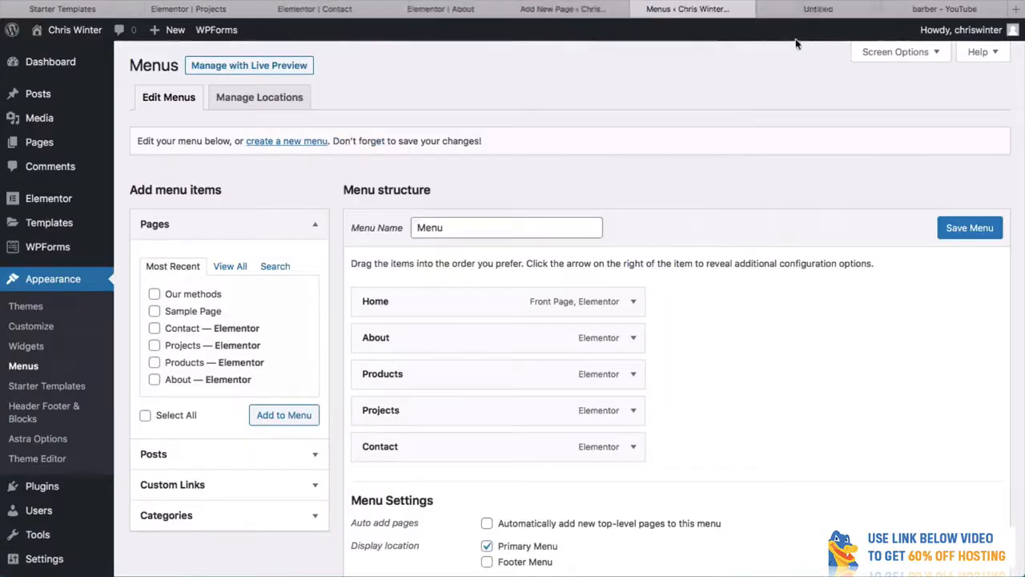
{"action": "left_click", "coordinate": [828, 9]}
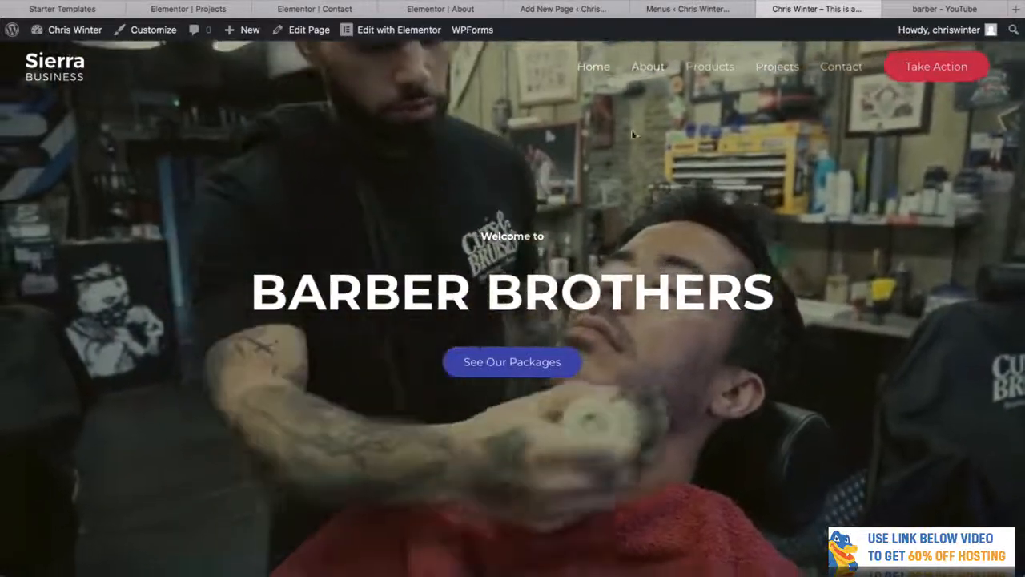
{"action": "scroll", "coordinate": [624, 241], "scroll_direction": "down", "scroll_amount": 15}
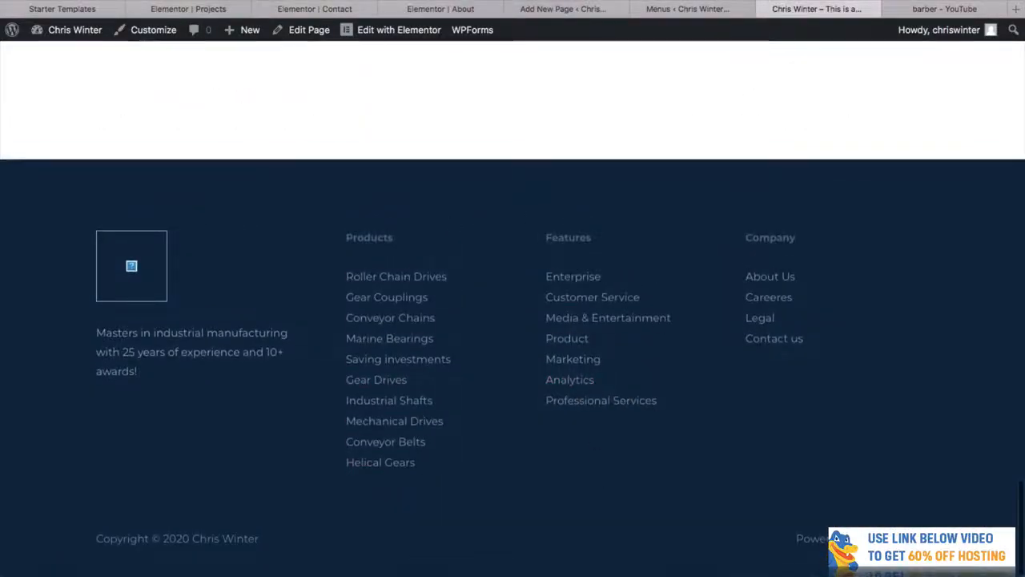
{"action": "scroll", "coordinate": [778, 304], "scroll_direction": "up", "scroll_amount": 15}
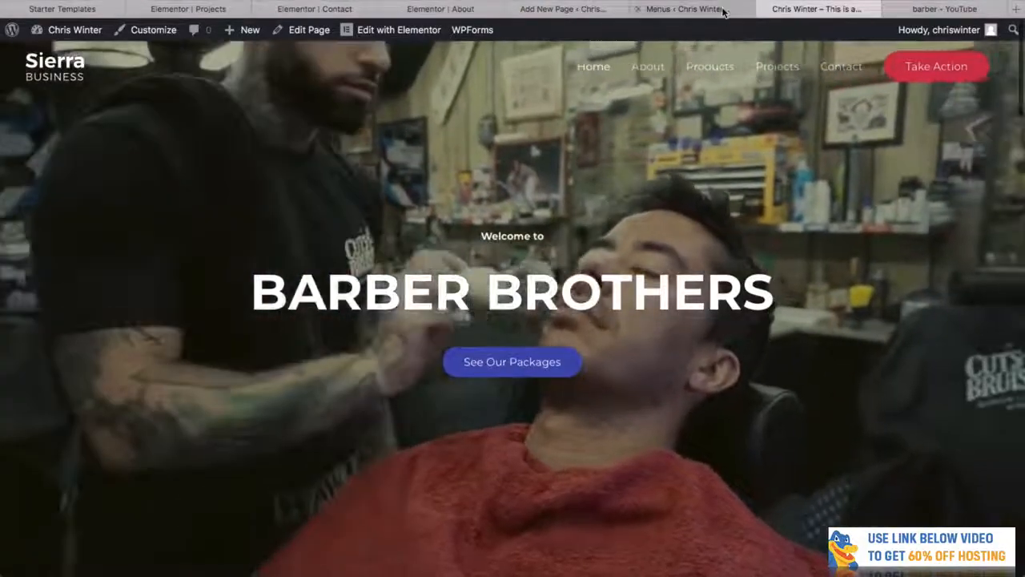
{"action": "left_click", "coordinate": [722, 9]}
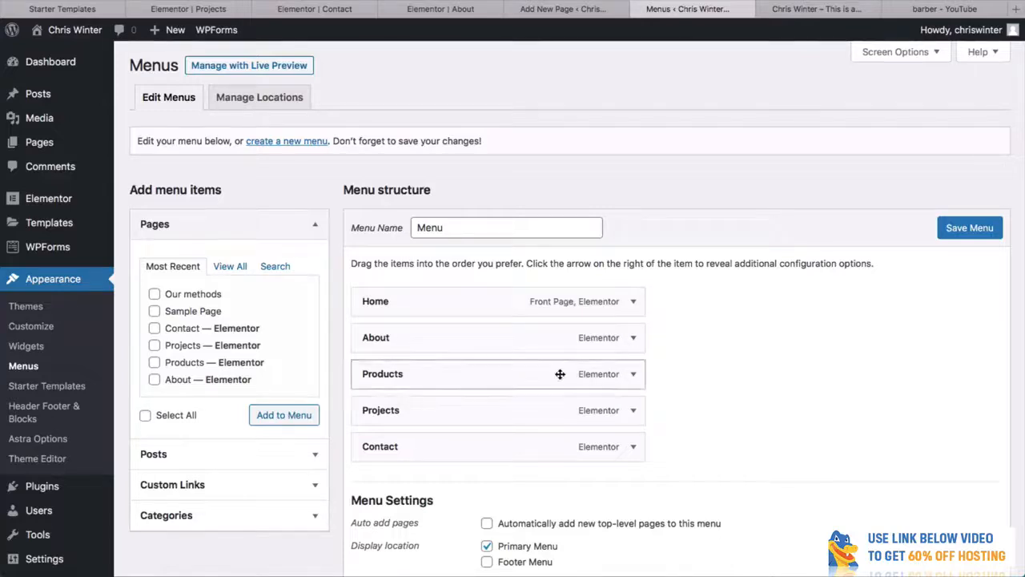
- Rename the Projects menu item's navigation label to 'Our Team'
{"action": "left_click", "coordinate": [634, 418]}
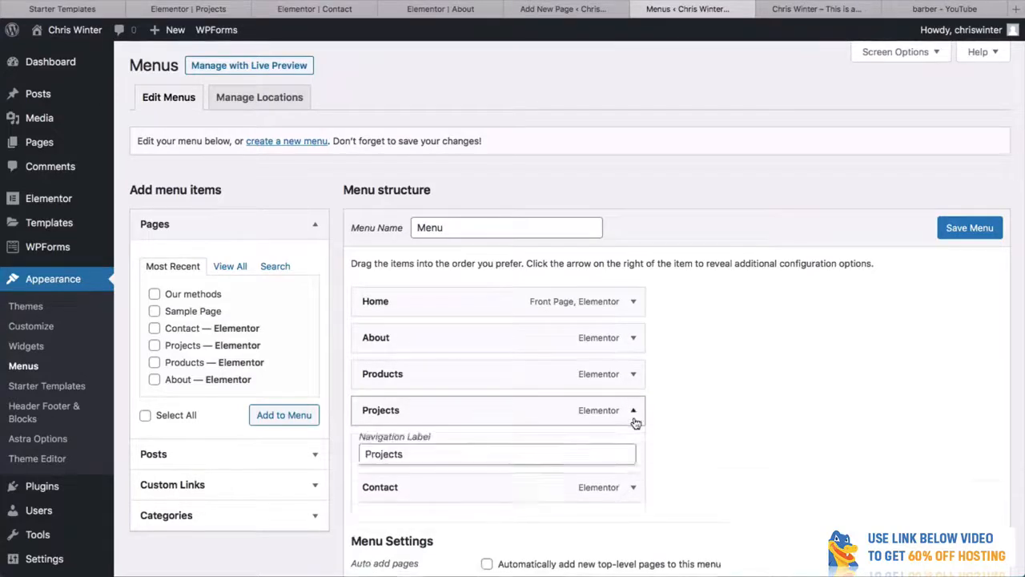
{"action": "scroll", "coordinate": [601, 457], "scroll_direction": "down", "scroll_amount": 2}
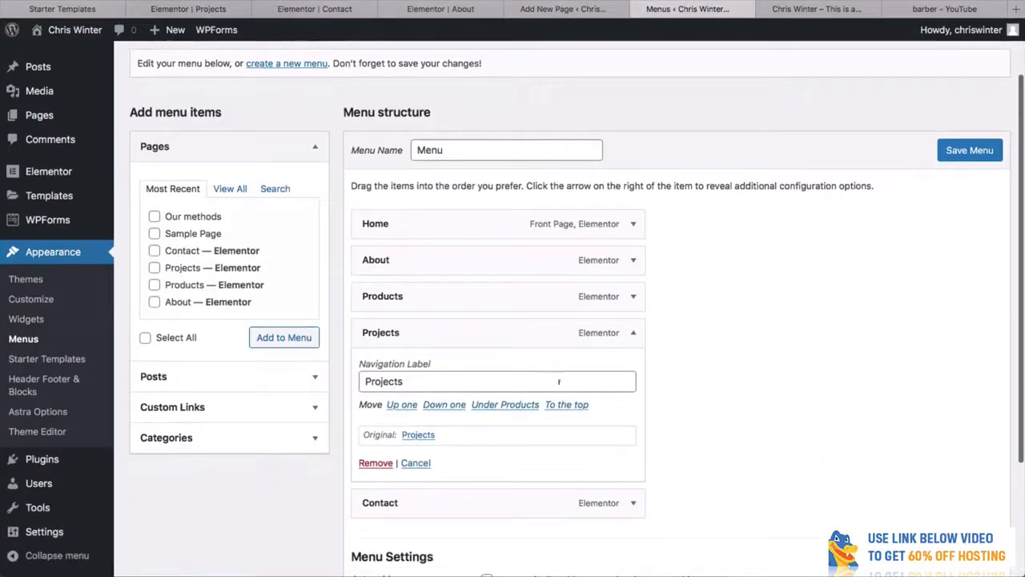
{"action": "left_click_drag", "start_coordinate": [558, 382], "coordinate": [341, 378]}
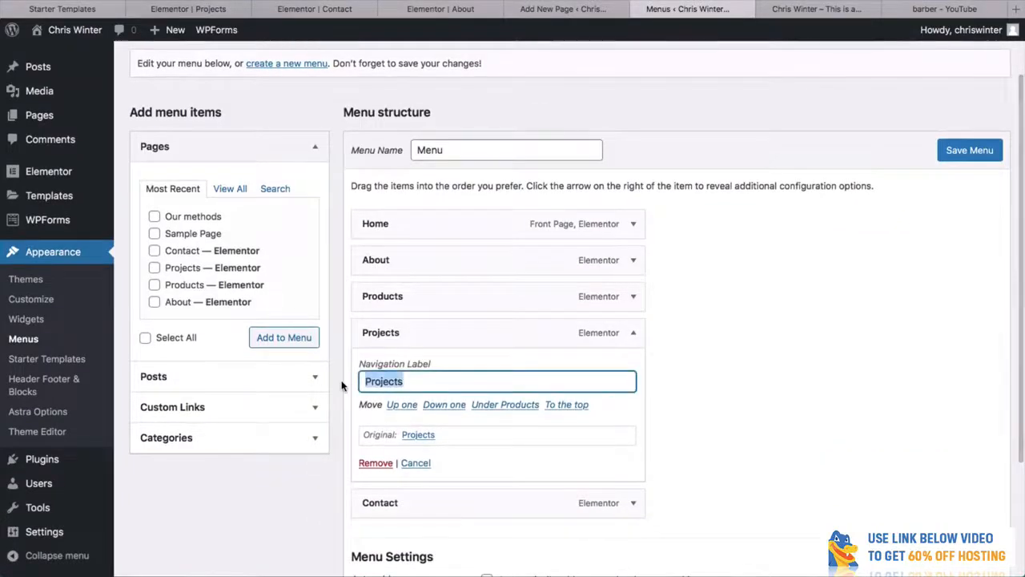
{"action": "type", "text": "Our Team"}
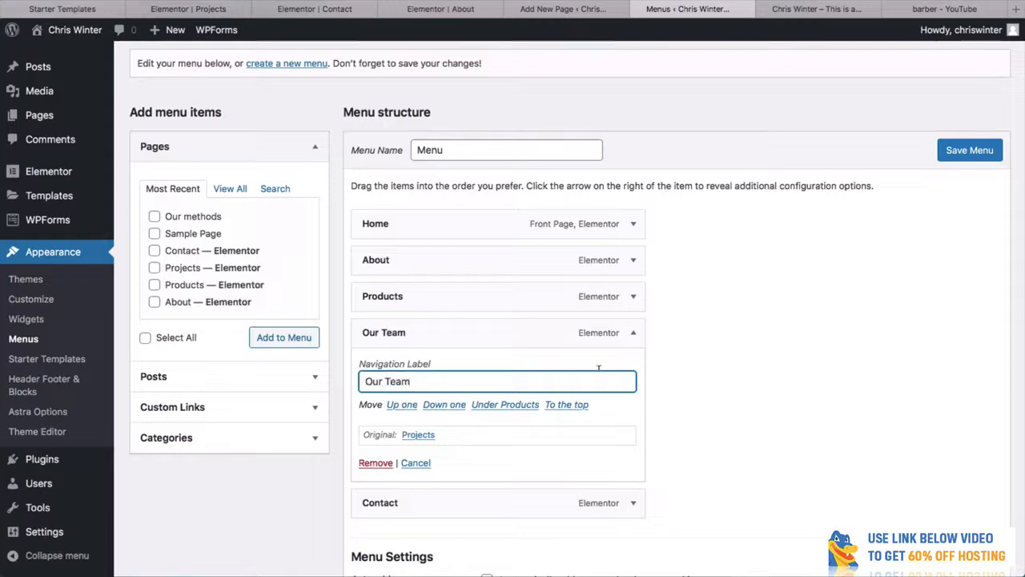
{"action": "left_click", "coordinate": [670, 370]}
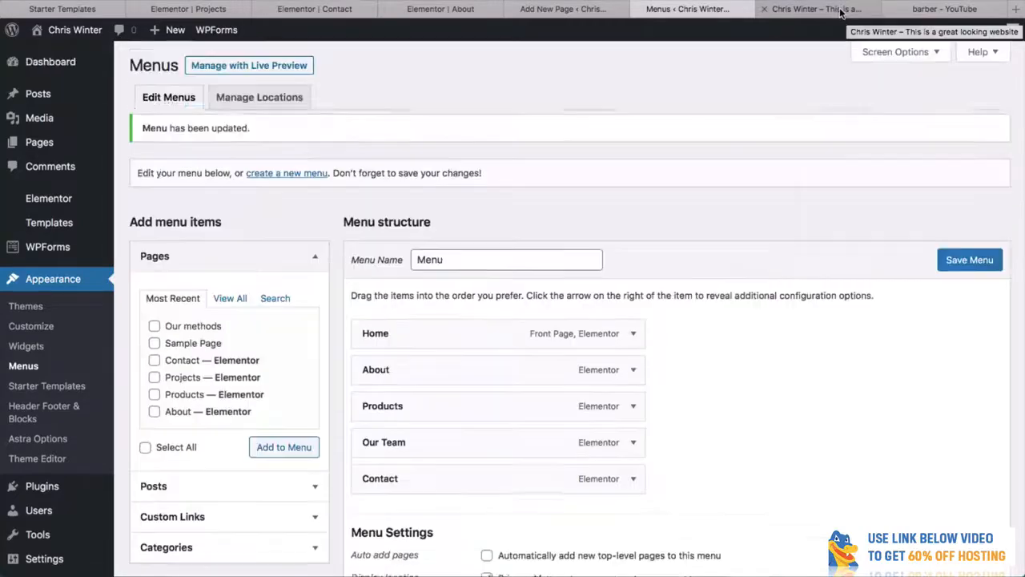
- Save the menu and check the Our Team link on the reloaded live site
{"action": "left_click", "coordinate": [847, 14]}
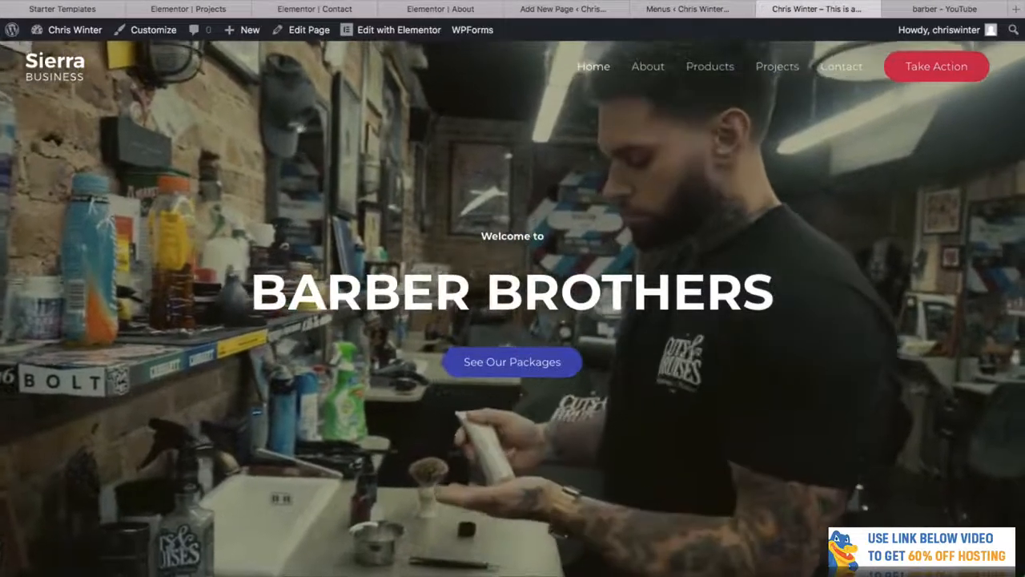
{"action": "key", "text": "super+r"}
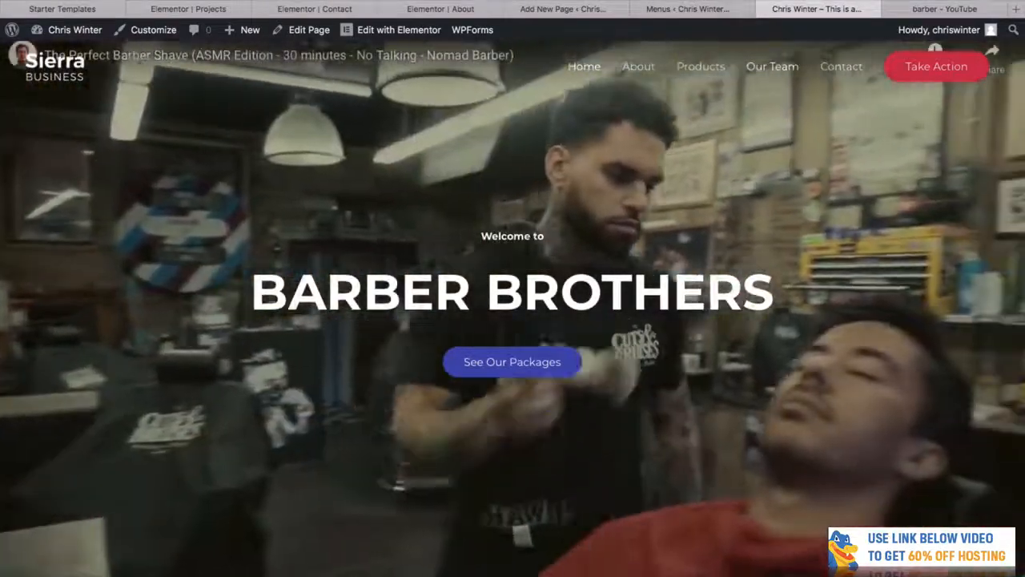
{"action": "left_click", "coordinate": [772, 67]}
{"action": "key", "text": "super+l"}
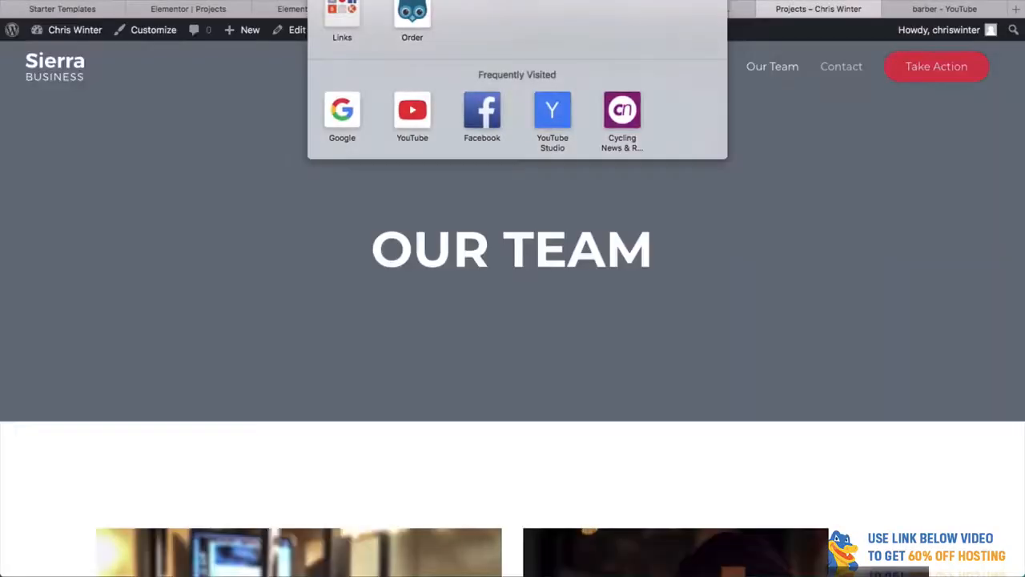
{"action": "left_click", "coordinate": [814, 74]}
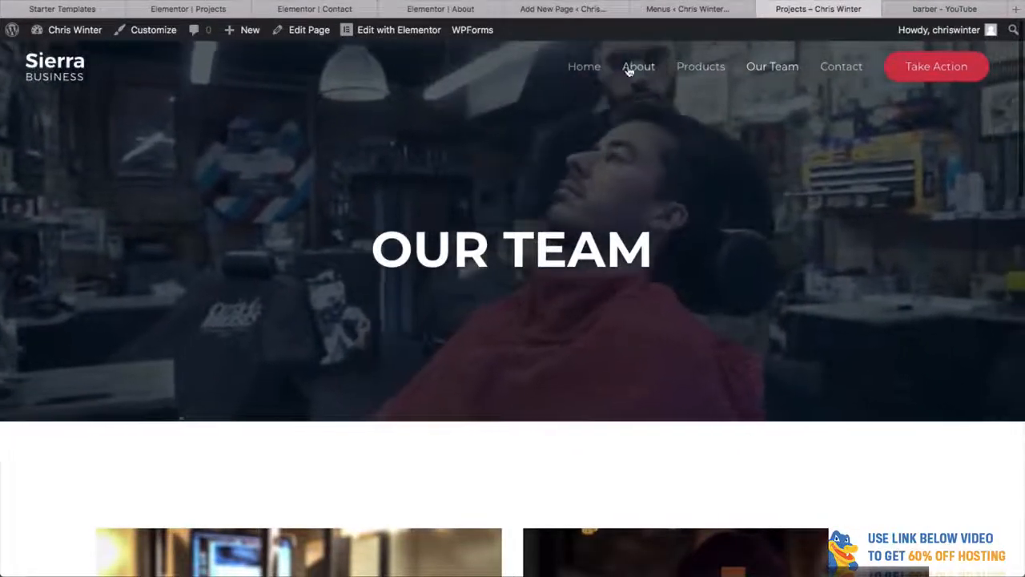
{"action": "left_click", "coordinate": [687, 9]}
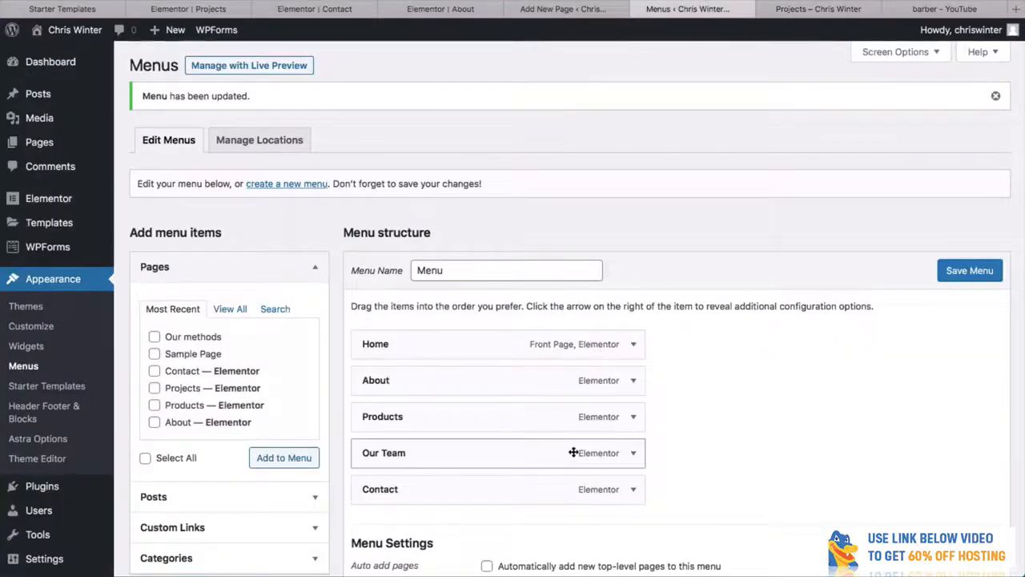
- Move Our Team between Home and About, save, and check the live menu order
{"action": "left_click_drag", "start_coordinate": [556, 458], "coordinate": [476, 405]}
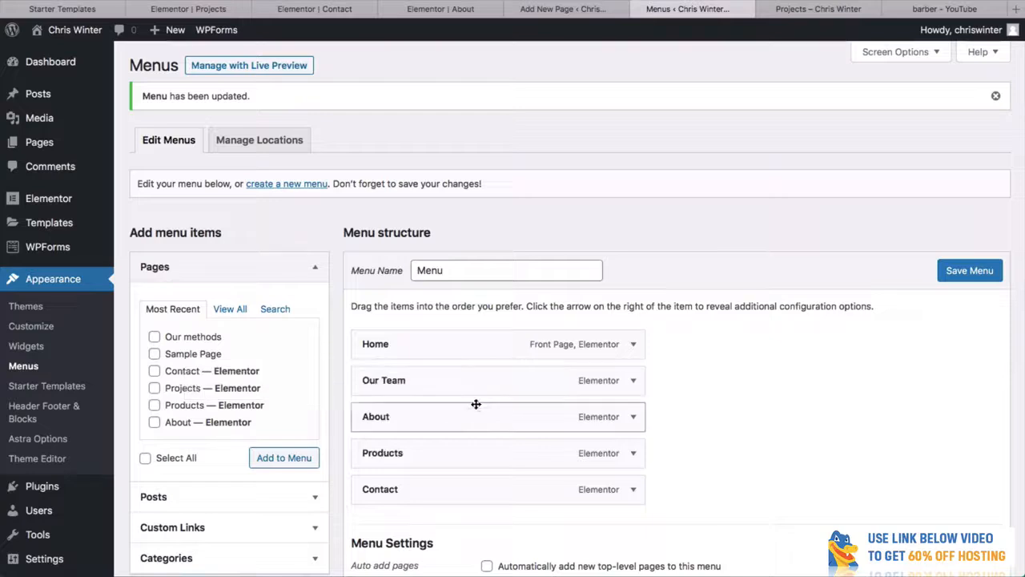
{"action": "left_click", "coordinate": [958, 272]}
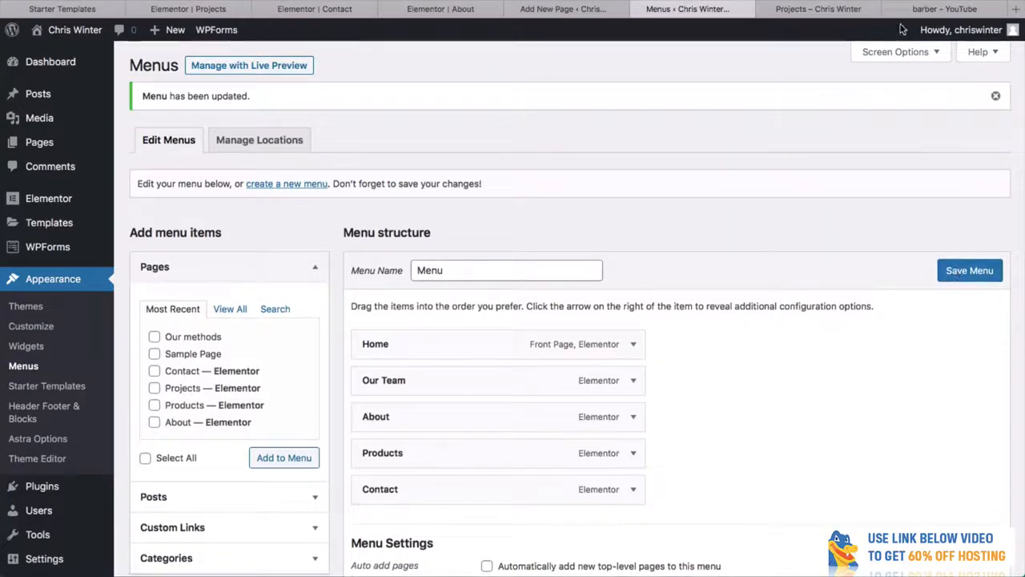
{"action": "left_click", "coordinate": [861, 8]}
{"action": "key", "text": "super+r"}
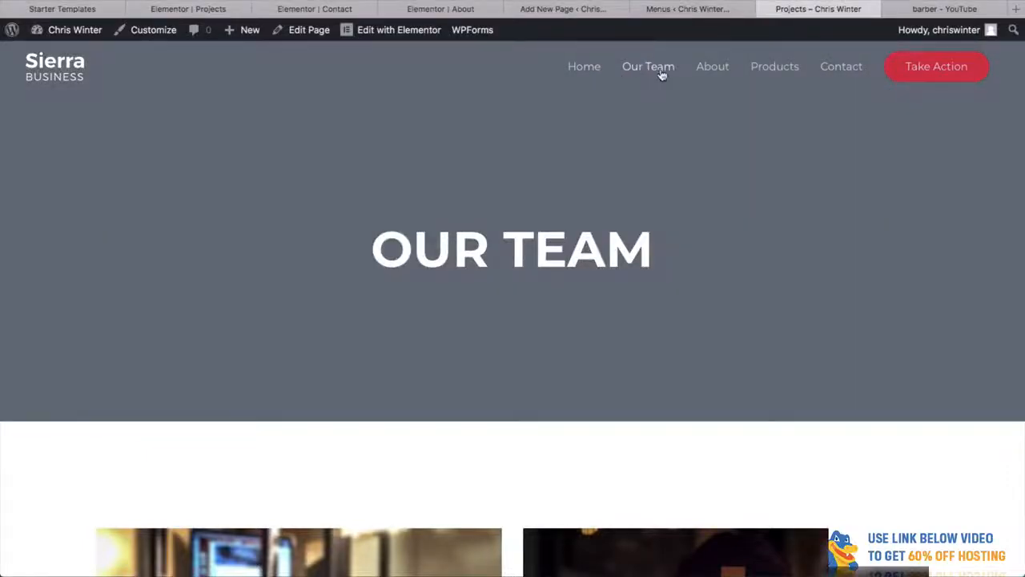
{"action": "left_click", "coordinate": [715, 9]}
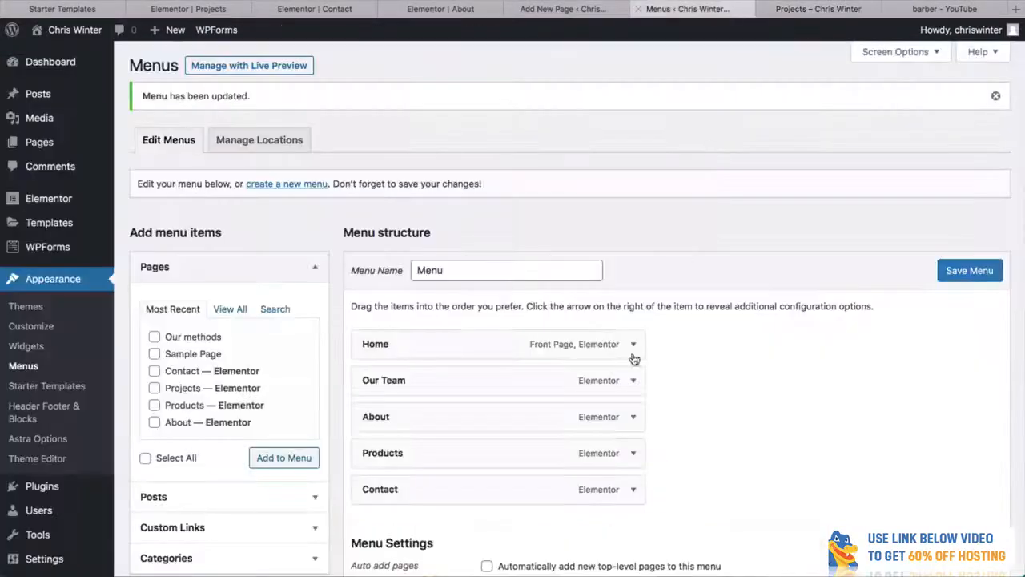
- Nest Our Team under About, save, and check the live dropdown
{"action": "left_click_drag", "start_coordinate": [535, 389], "coordinate": [595, 419]}
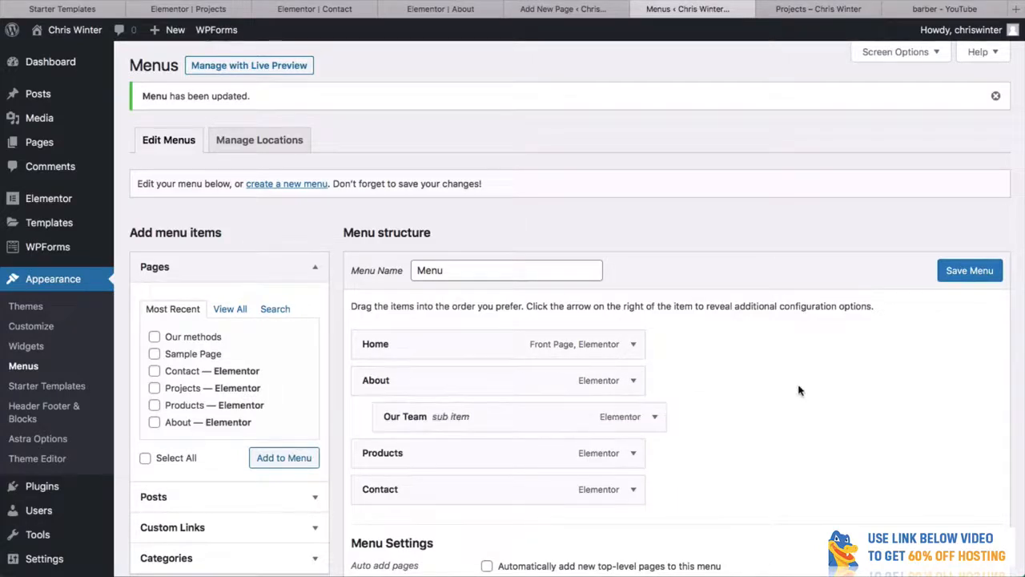
{"action": "left_click", "coordinate": [972, 271]}
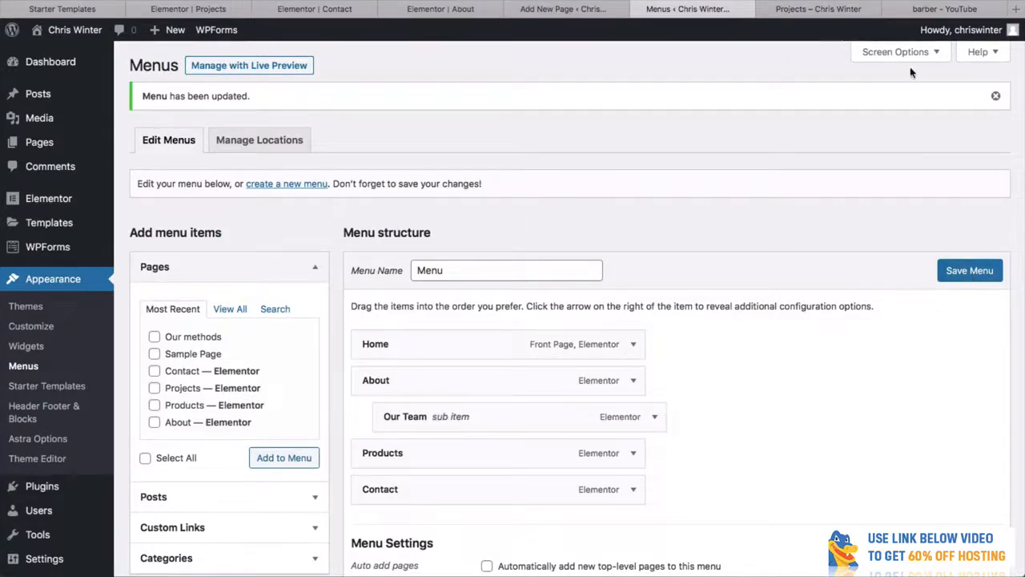
{"action": "left_click", "coordinate": [823, 11]}
{"action": "left_click", "coordinate": [726, 11]}
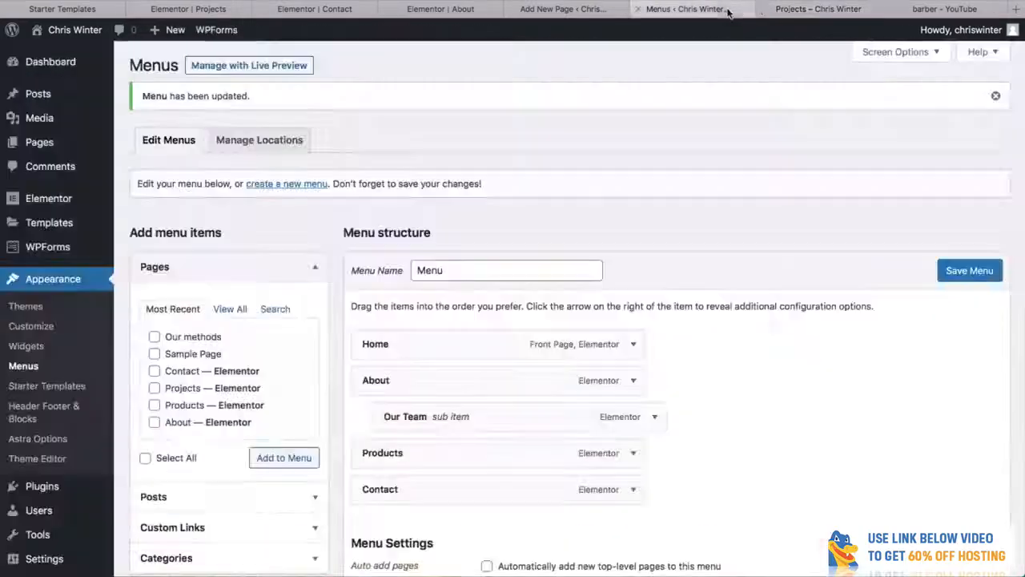
{"action": "left_click", "coordinate": [799, 9]}
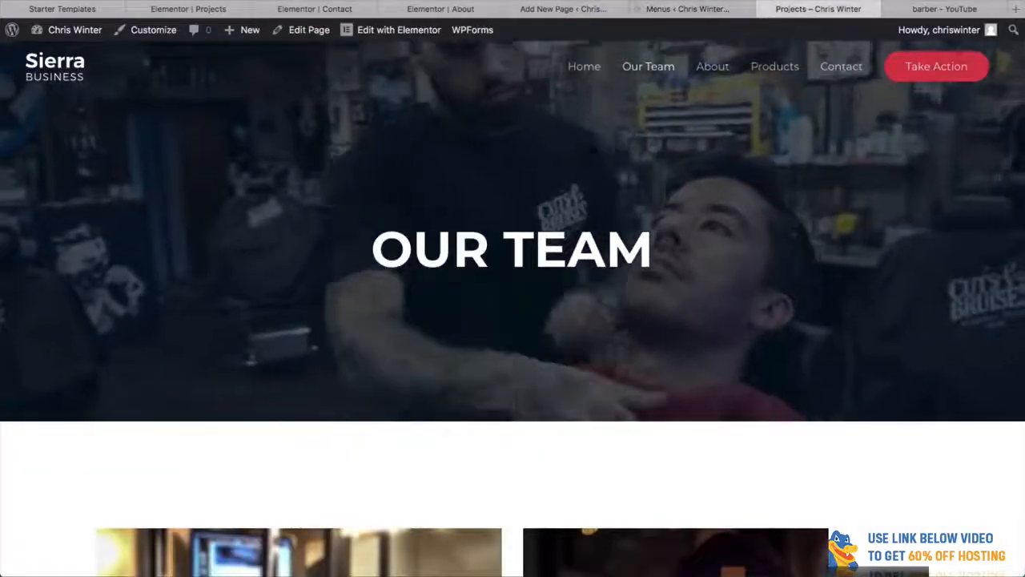
{"action": "key", "text": "super+r"}
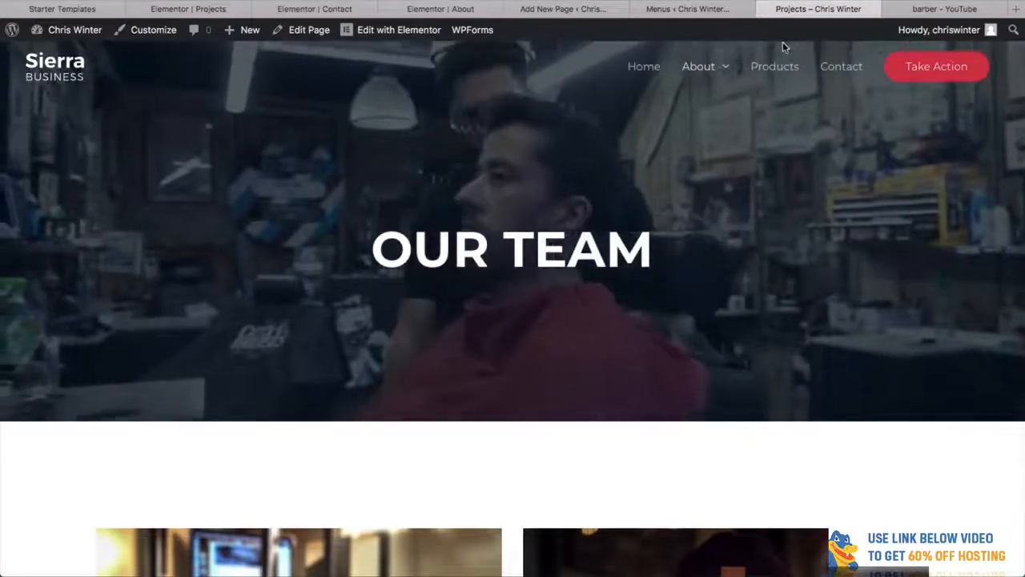
- Back in the menu editor, drag Our Team out from under About to top level
{"action": "mouse_move", "coordinate": [720, 71]}
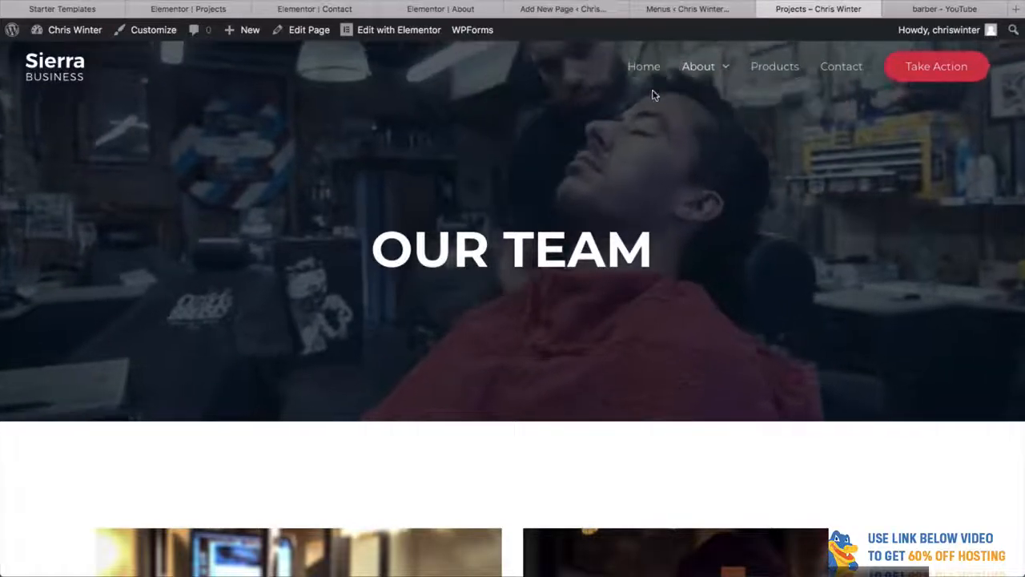
{"action": "left_click", "coordinate": [719, 9]}
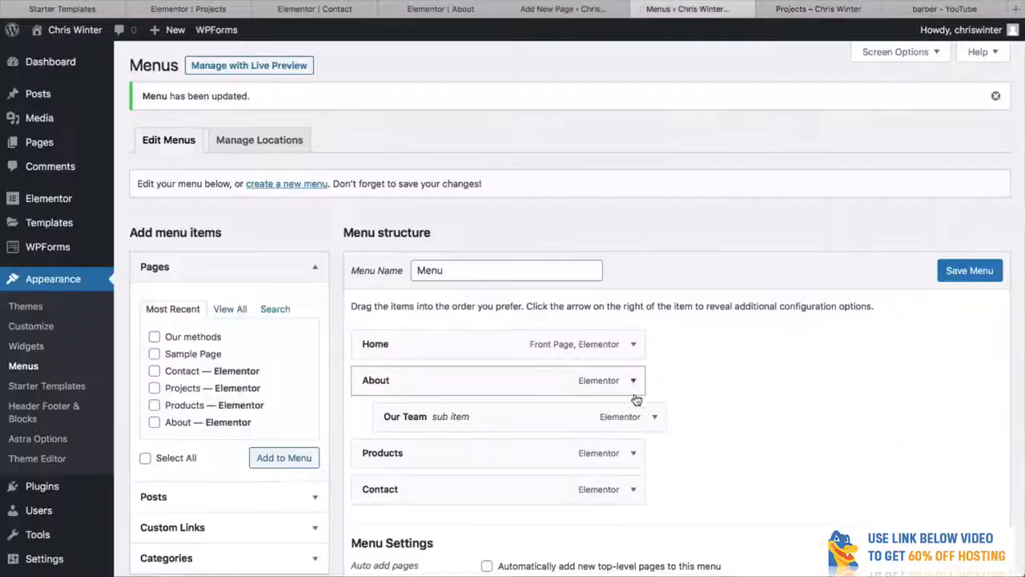
{"action": "mouse_move", "coordinate": [636, 401]}
{"action": "left_mouse_down"}
{"action": "mouse_move", "coordinate": [593, 411]}
{"action": "mouse_move", "coordinate": [640, 414]}
{"action": "left_mouse_up"}
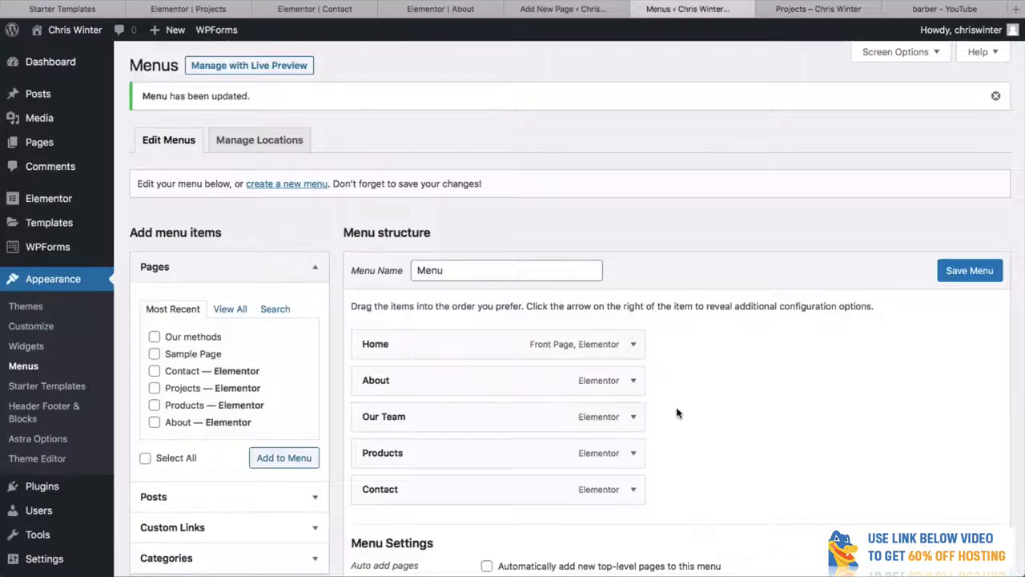
- Save the menu and reload the live page to confirm Our Team at top level
{"action": "scroll", "coordinate": [677, 413], "scroll_direction": "down", "scroll_amount": 3}
{"action": "left_click", "coordinate": [967, 126]}
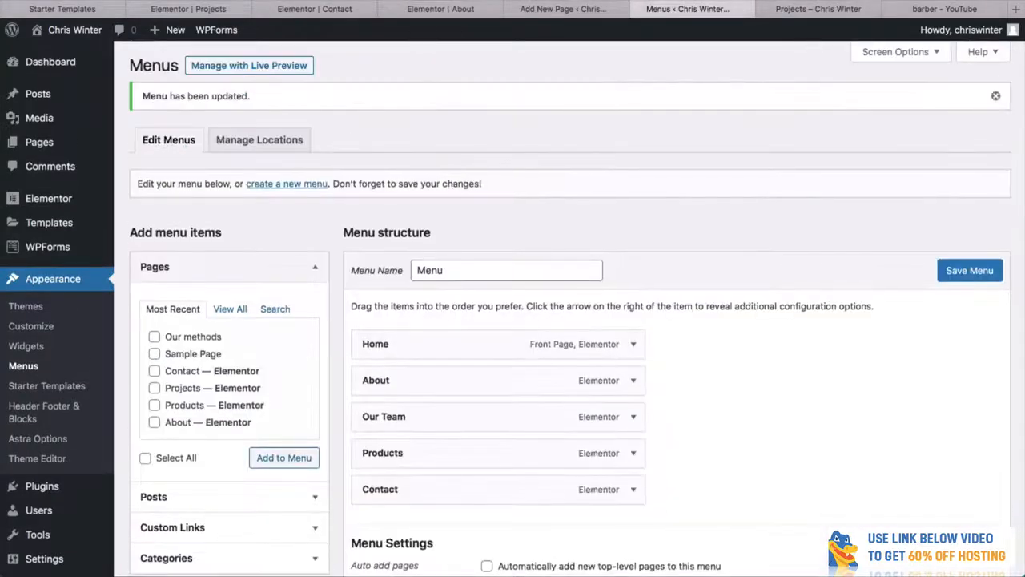
{"action": "left_click", "coordinate": [838, 6]}
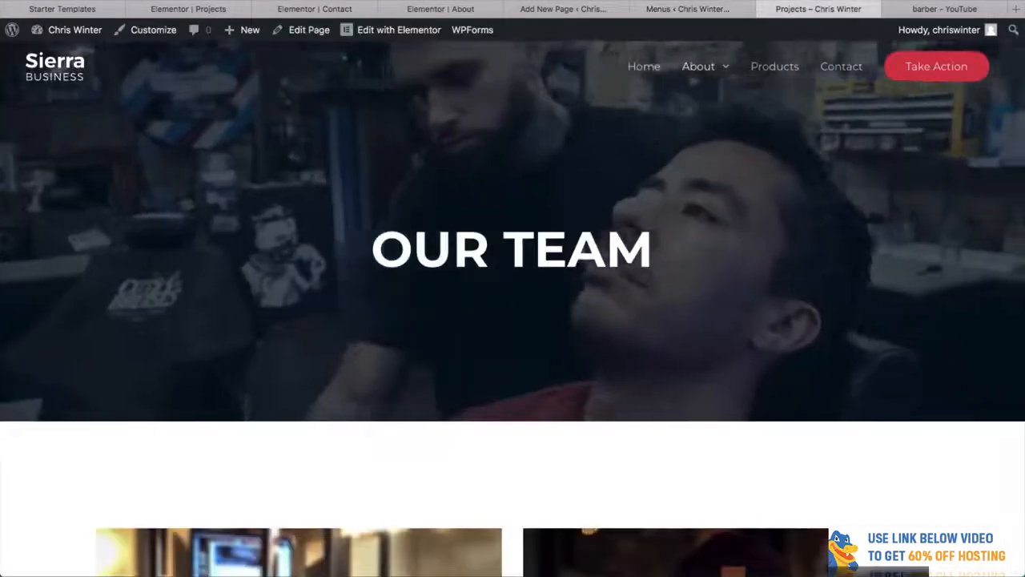
{"action": "key", "text": "super+r"}
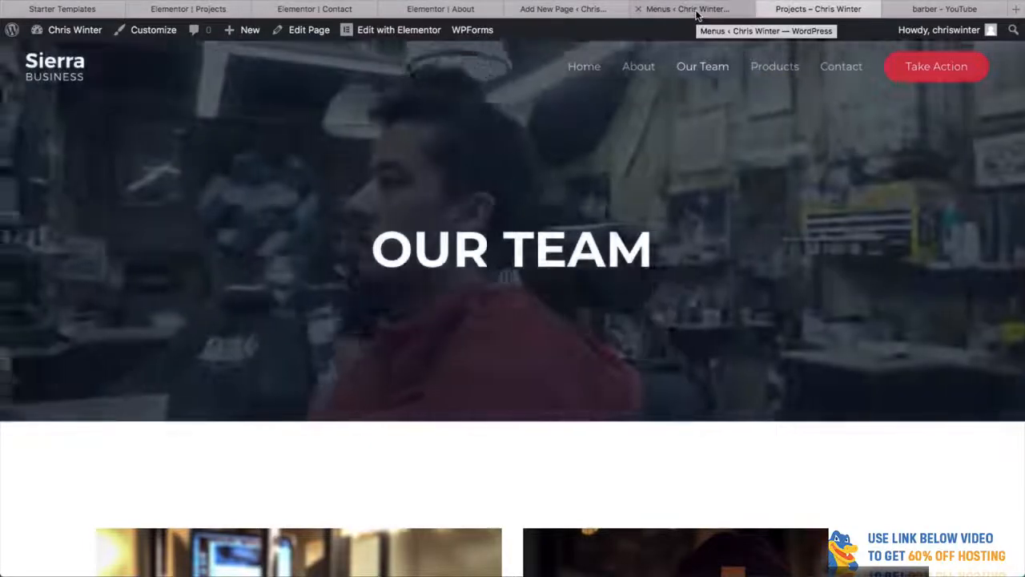
{"action": "left_click", "coordinate": [697, 12]}
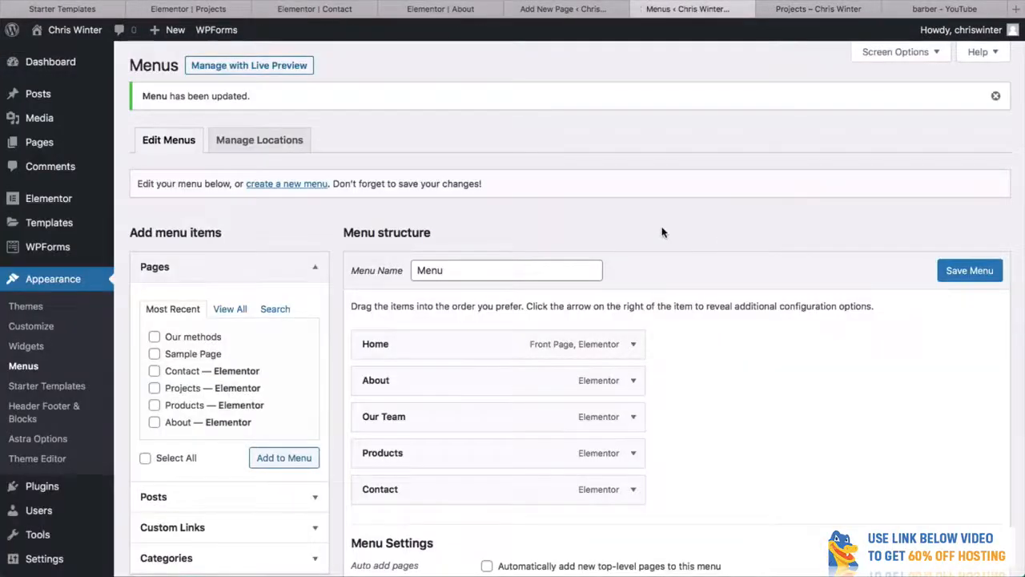
{"action": "scroll", "coordinate": [779, 336], "scroll_direction": "down", "scroll_amount": 4}
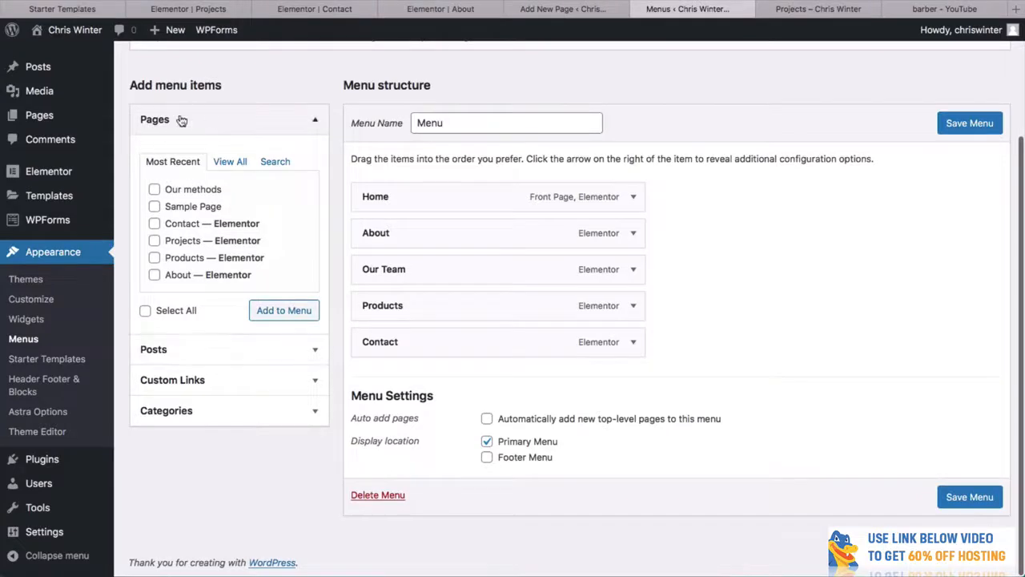
- Add the post 'Our latest haircutting techniques' to the menu from the Posts list
{"action": "left_click", "coordinate": [188, 347]}
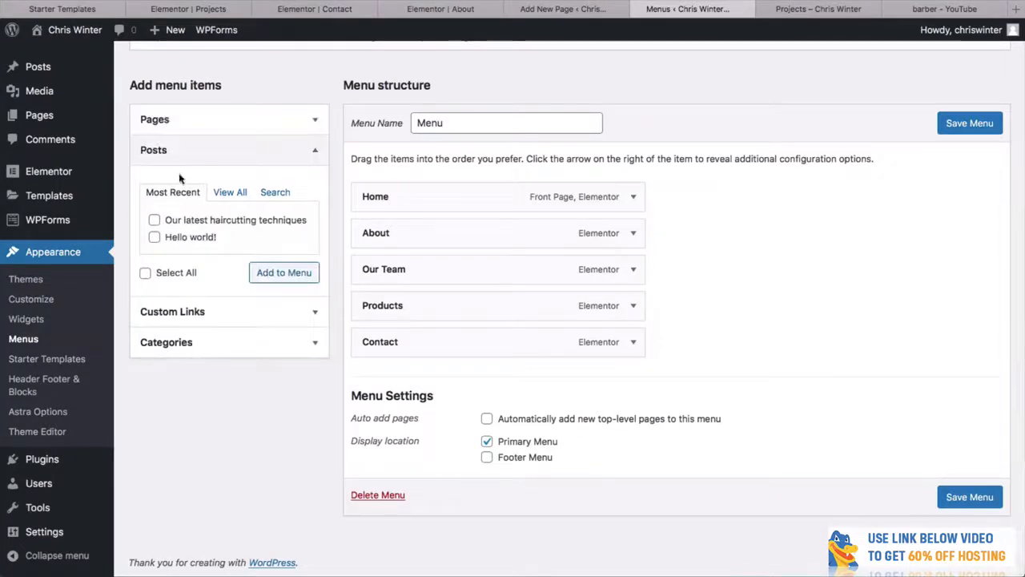
{"action": "left_click", "coordinate": [179, 314]}
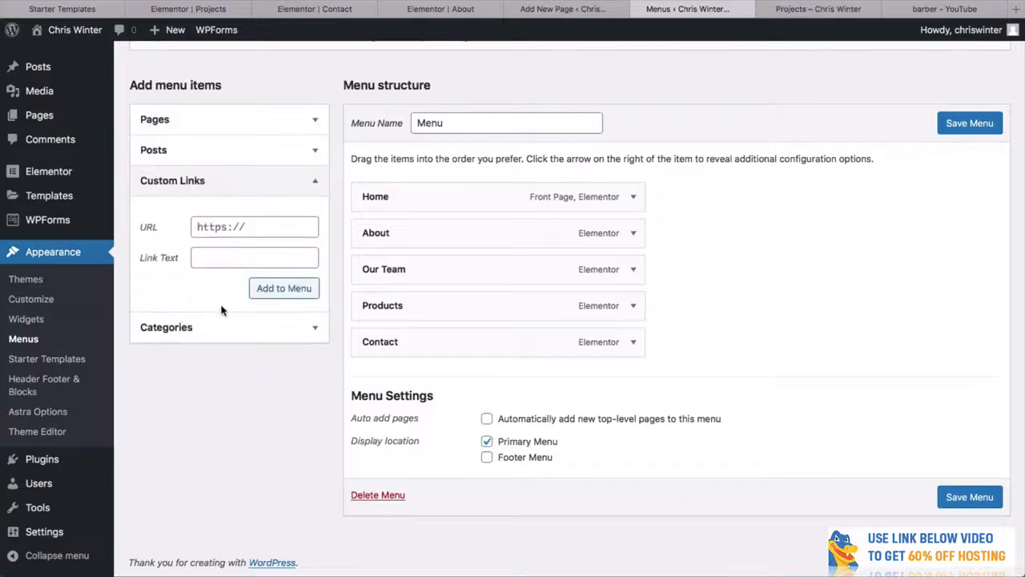
{"action": "left_click", "coordinate": [205, 325]}
{"action": "left_click", "coordinate": [193, 186]}
{"action": "left_click", "coordinate": [196, 159]}
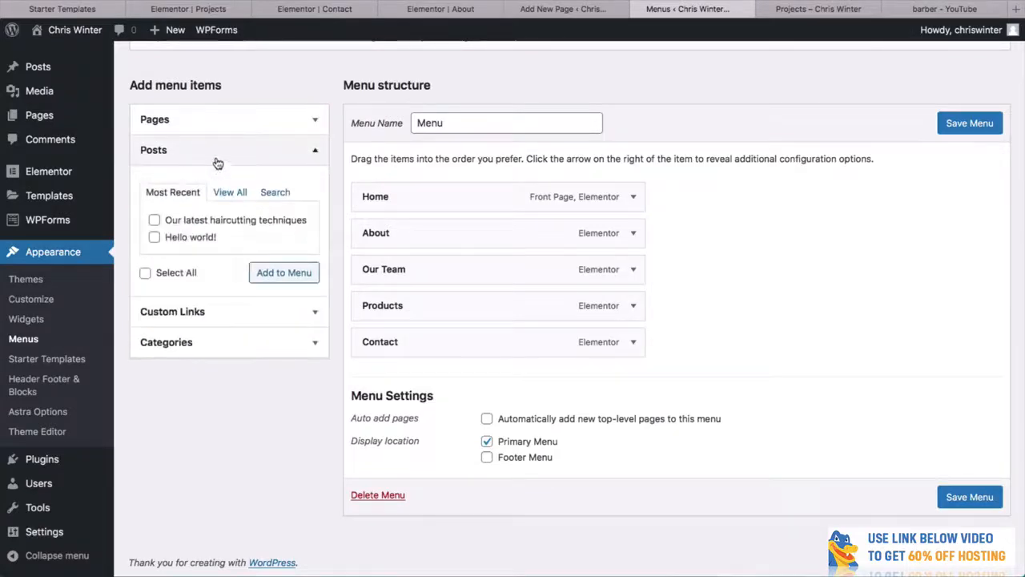
{"action": "left_click", "coordinate": [155, 221]}
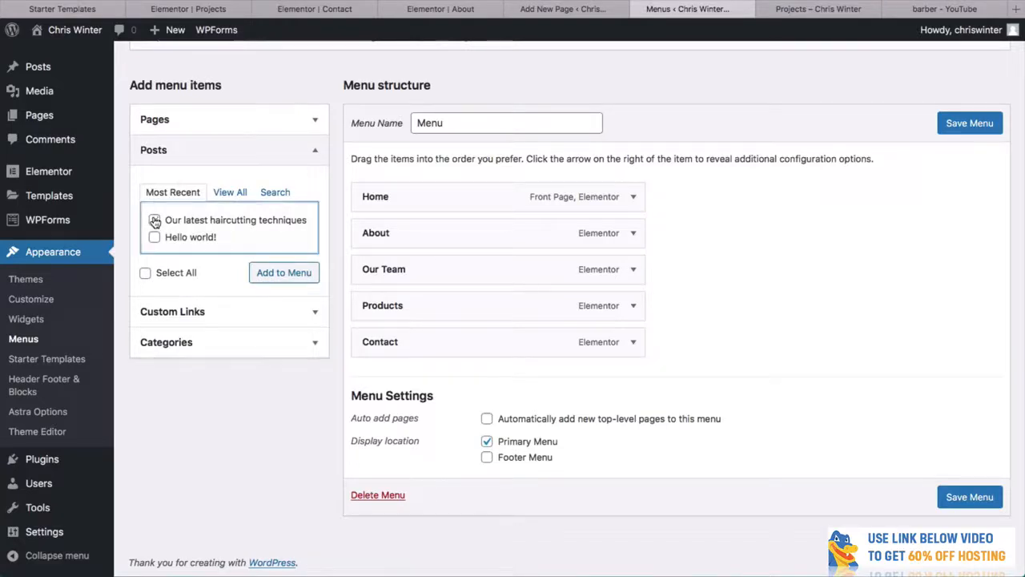
{"action": "left_click", "coordinate": [259, 274]}
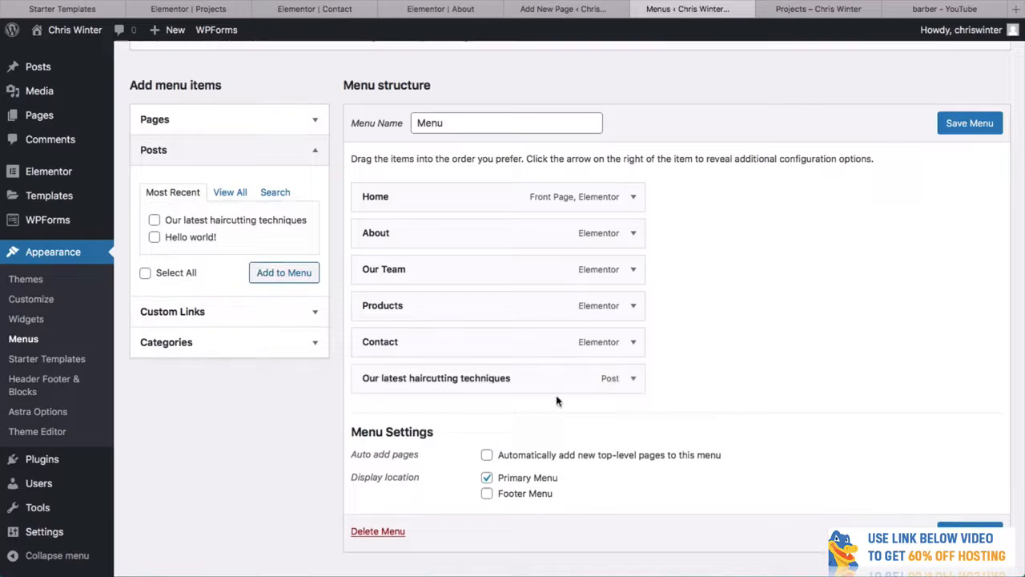
{"action": "left_click_drag", "start_coordinate": [523, 389], "coordinate": [552, 370]}
- Save the menu and reload the live site to see the new item
{"action": "left_click", "coordinate": [960, 131]}
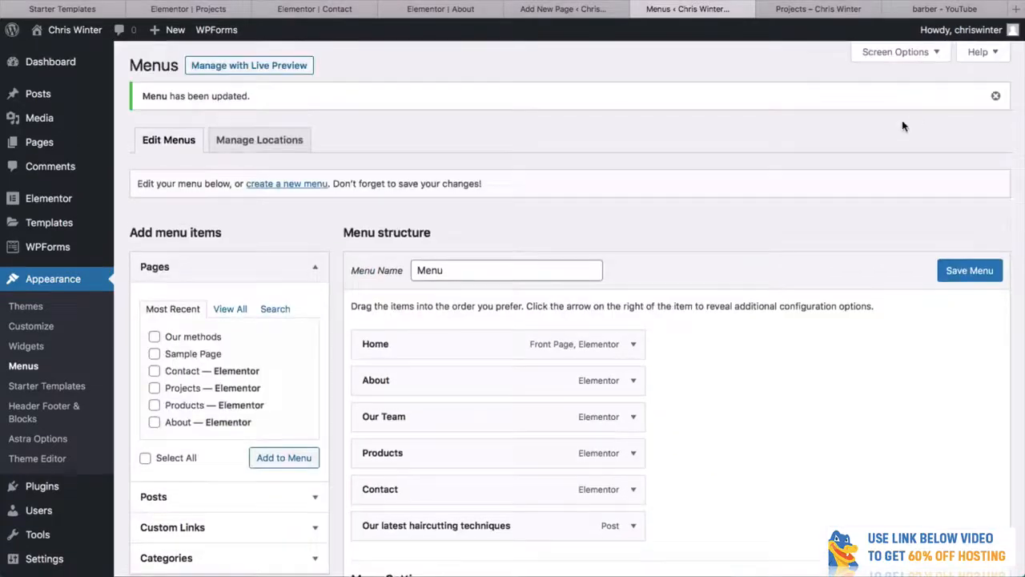
{"action": "left_click", "coordinate": [830, 16]}
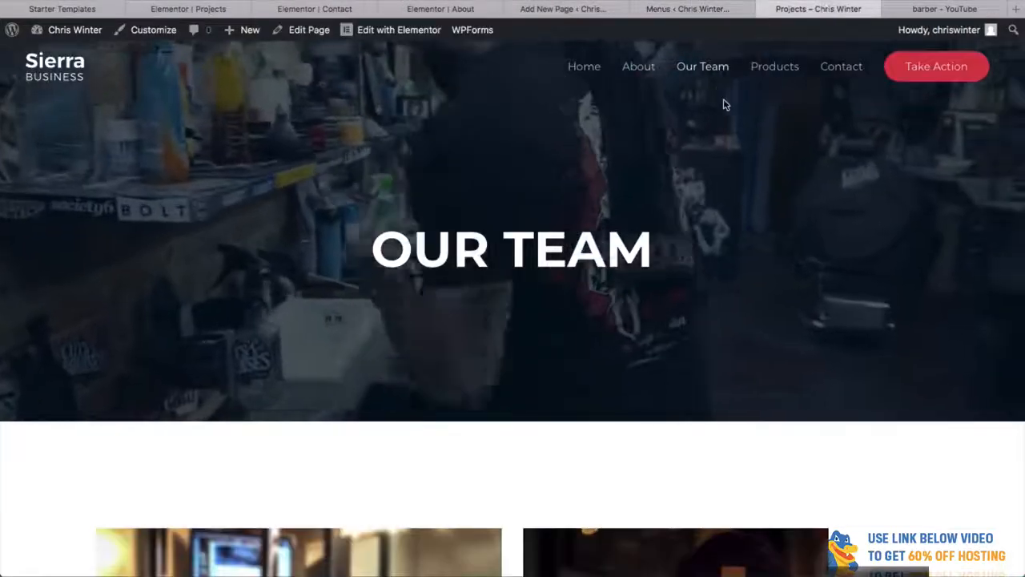
{"action": "key", "text": "super+r"}
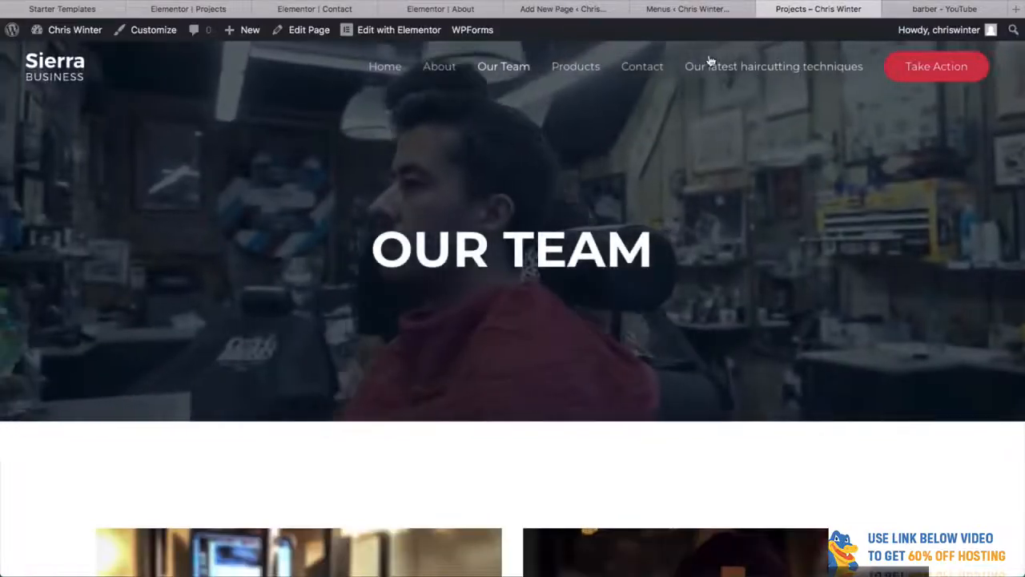
- Rename the post's menu item navigation label to Techniques and save the menu
{"action": "left_click", "coordinate": [689, 9]}
{"action": "left_click", "coordinate": [635, 527]}
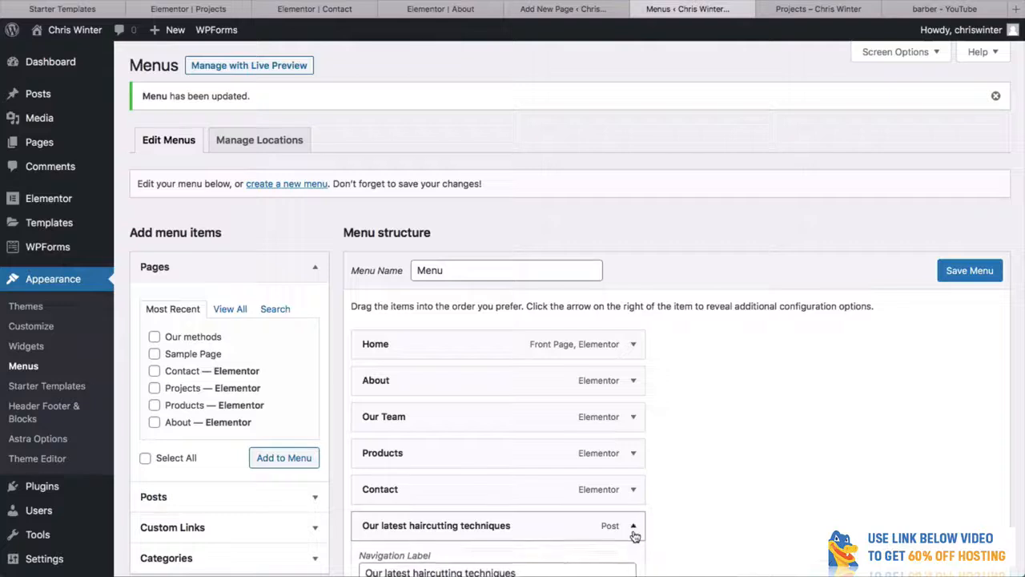
{"action": "scroll", "coordinate": [583, 479], "scroll_direction": "down", "scroll_amount": 3}
{"action": "left_click", "coordinate": [567, 445]}
{"action": "left_click_drag", "start_coordinate": [567, 445], "coordinate": [348, 446]}
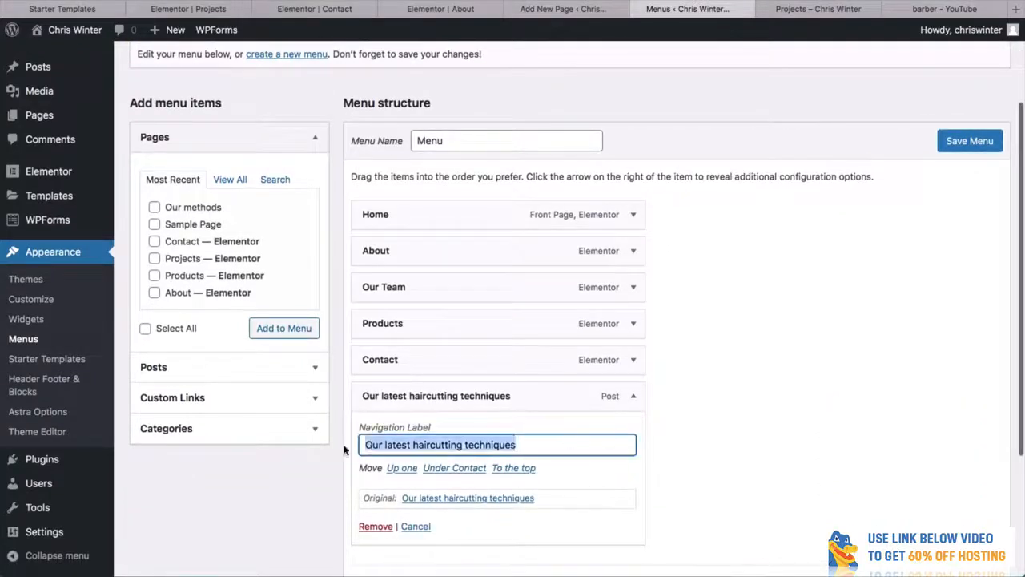
{"action": "type", "text": "Techn"}
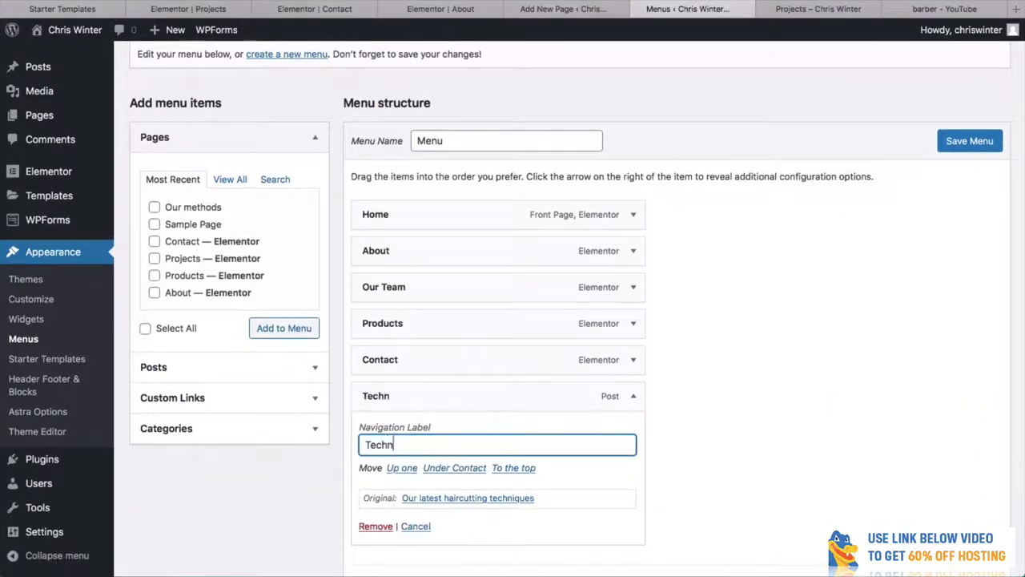
{"action": "left_click", "coordinate": [944, 140]}
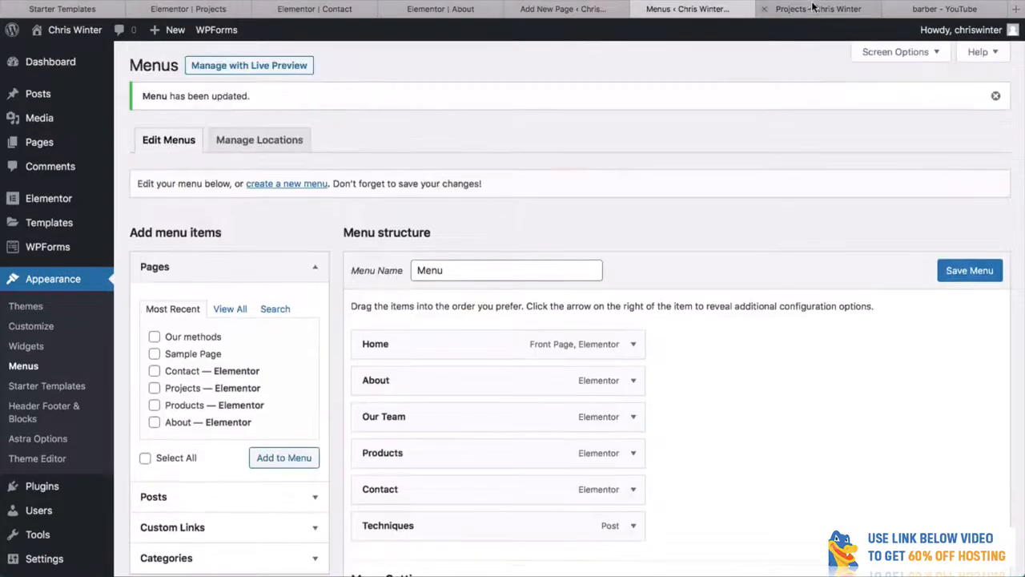
- Reload the live site, open the Techniques link, then return to Astra Options
{"action": "left_click", "coordinate": [809, 9]}
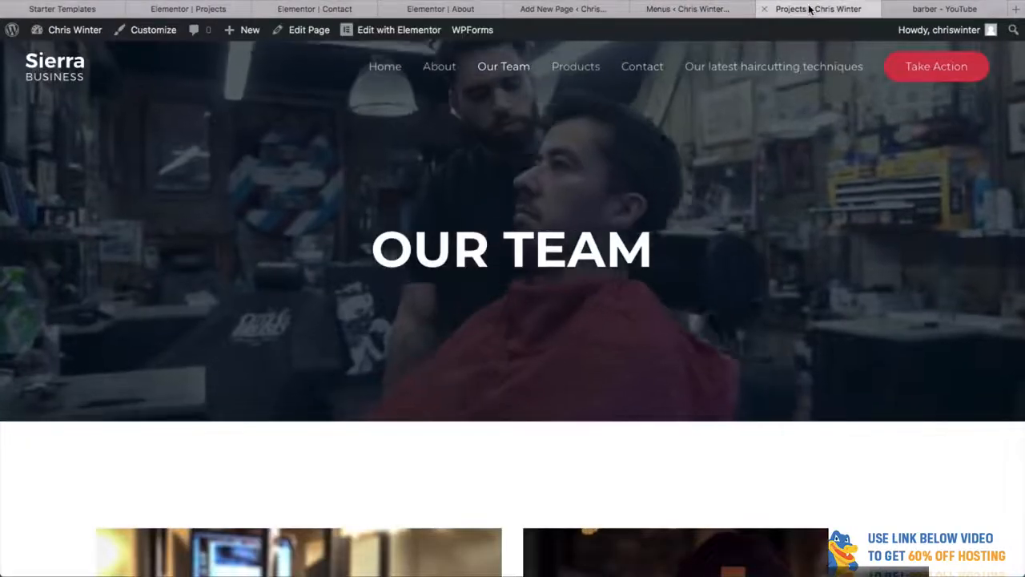
{"action": "key", "text": "super+r"}
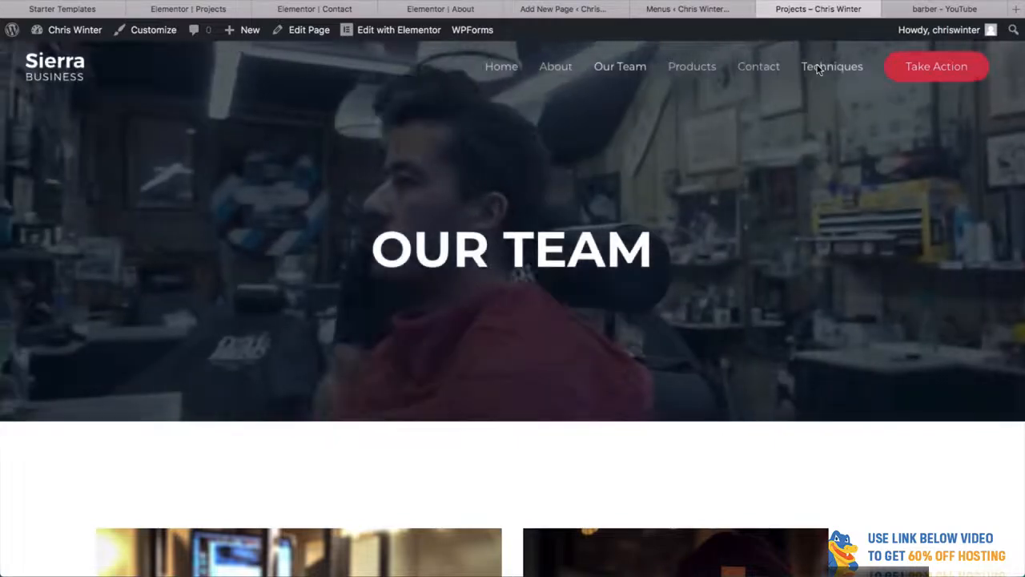
{"action": "left_click", "coordinate": [818, 70]}
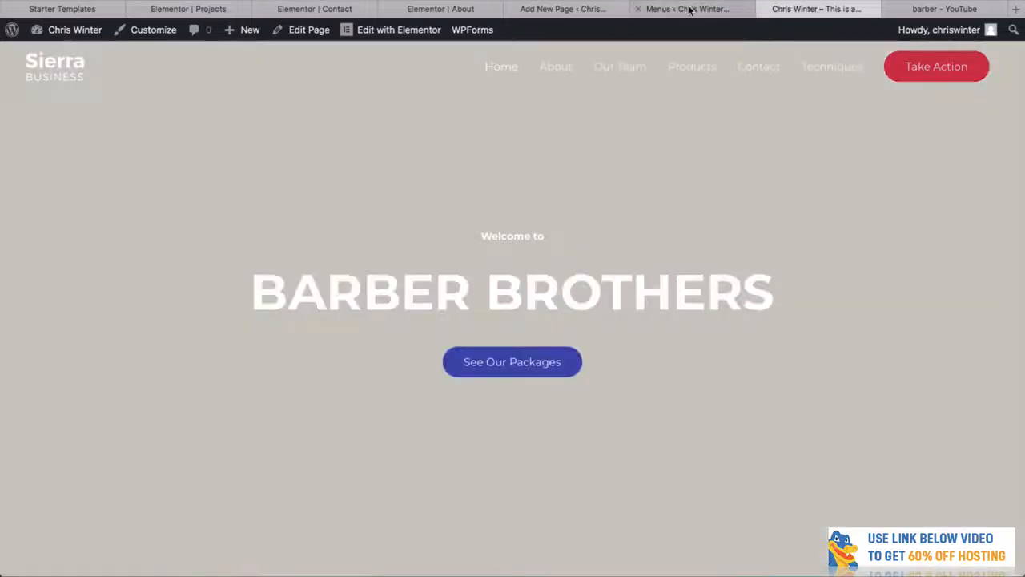
{"action": "left_click", "coordinate": [688, 9]}
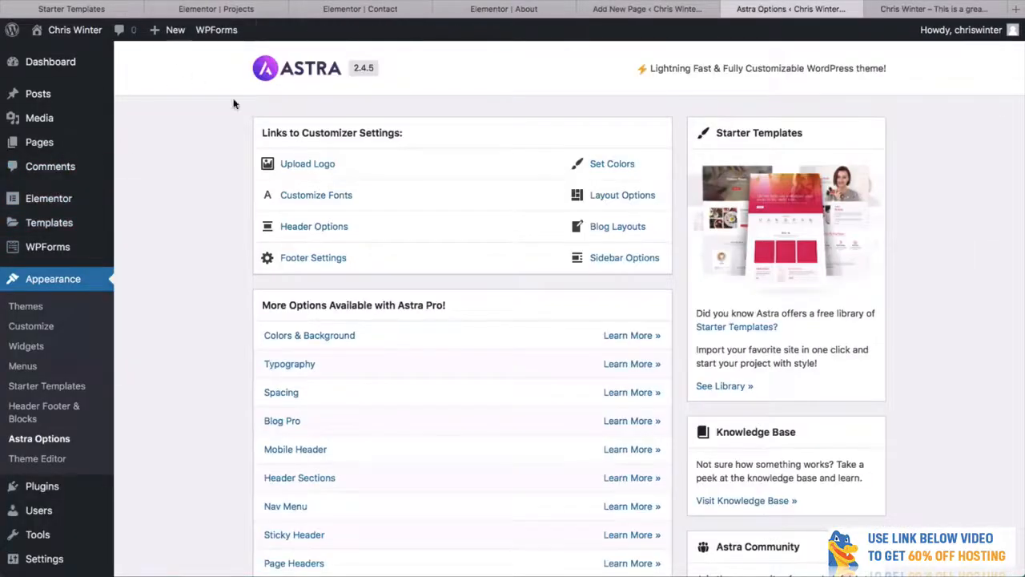
- Check the Barber Brothers home page, then open Astra's logo settings in the Customizer
{"action": "left_click", "coordinate": [934, 9]}
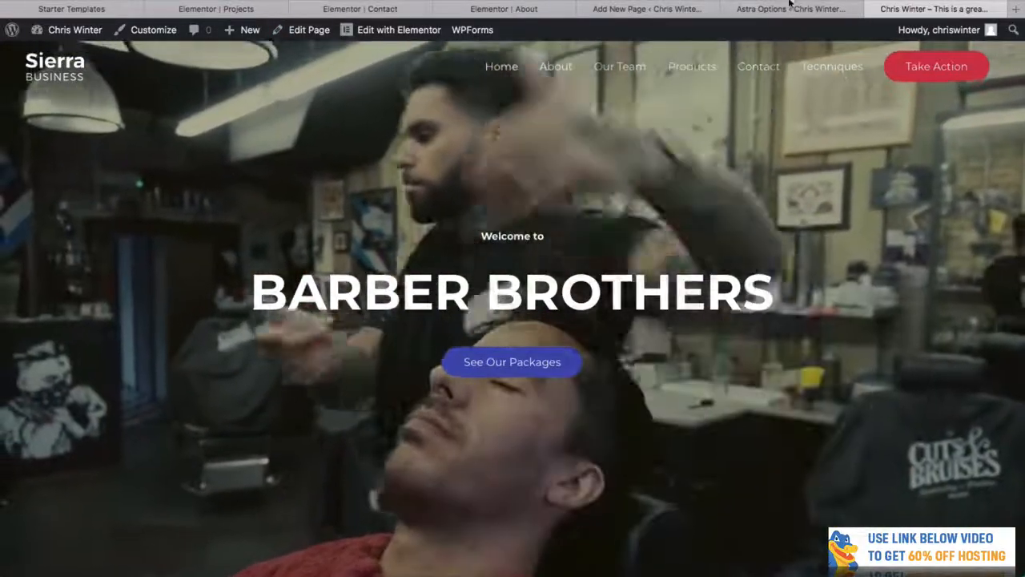
{"action": "left_click", "coordinate": [790, 7]}
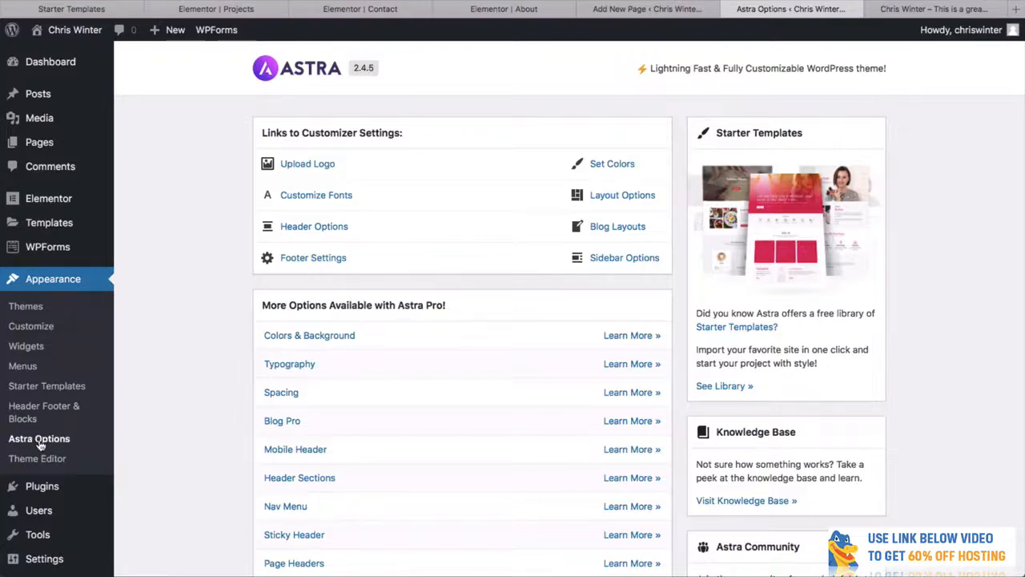
{"action": "left_click", "coordinate": [308, 165]}
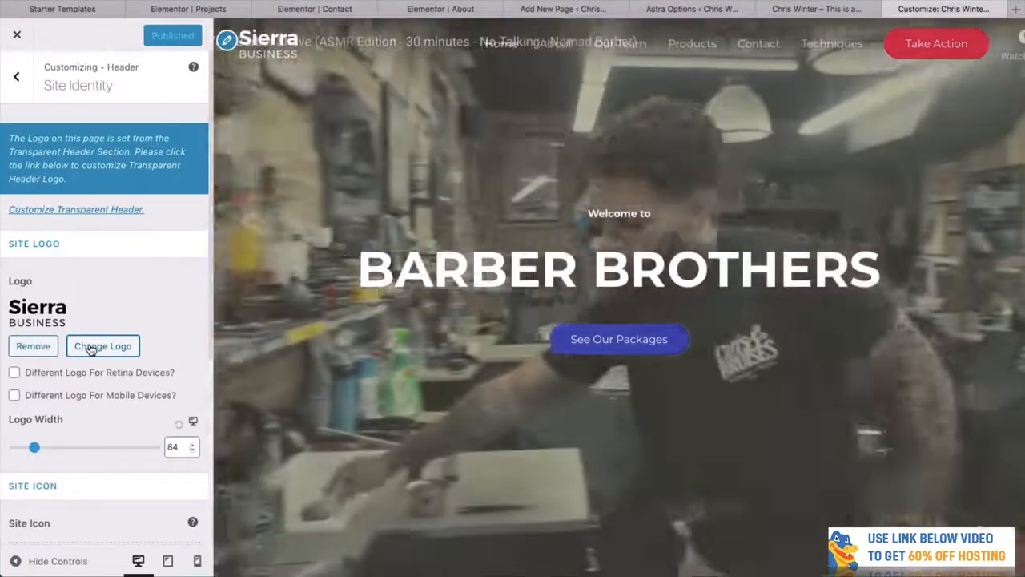
- Replace the site logo with the white Mountain image, cropped and applied
{"action": "left_click", "coordinate": [102, 346]}
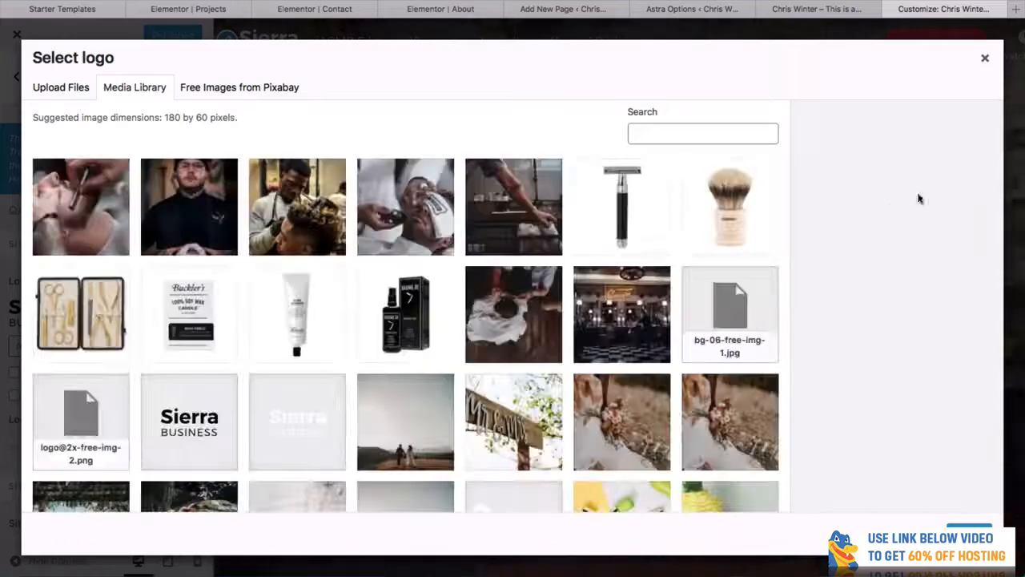
{"action": "scroll", "coordinate": [552, 284], "scroll_direction": "down", "scroll_amount": 1}
{"action": "scroll", "coordinate": [553, 284], "scroll_direction": "down", "scroll_amount": 7}
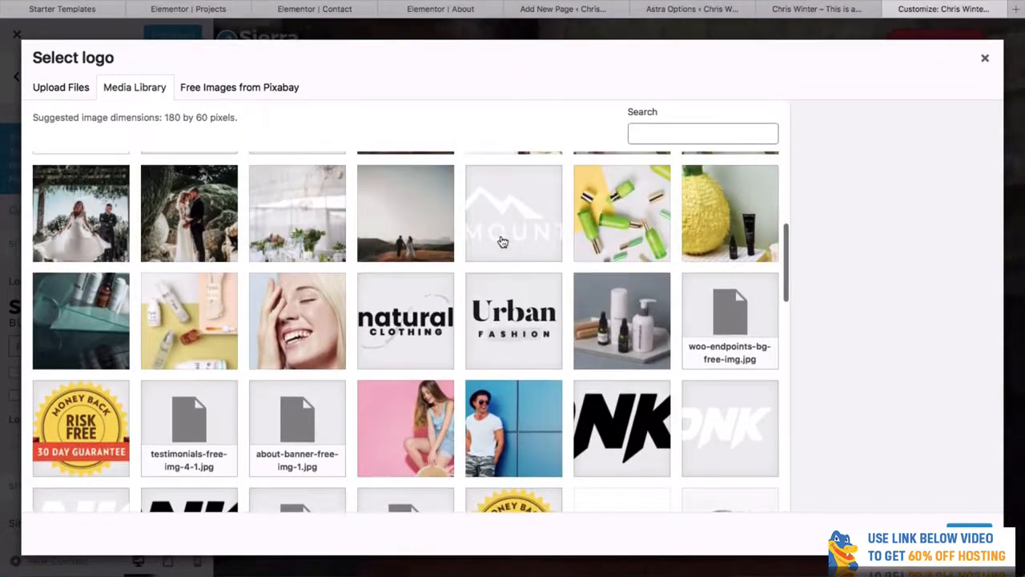
{"action": "left_click", "coordinate": [544, 236]}
{"action": "scroll", "coordinate": [540, 278], "scroll_direction": "down", "scroll_amount": 3}
{"action": "scroll", "coordinate": [539, 277], "scroll_direction": "up", "scroll_amount": 5}
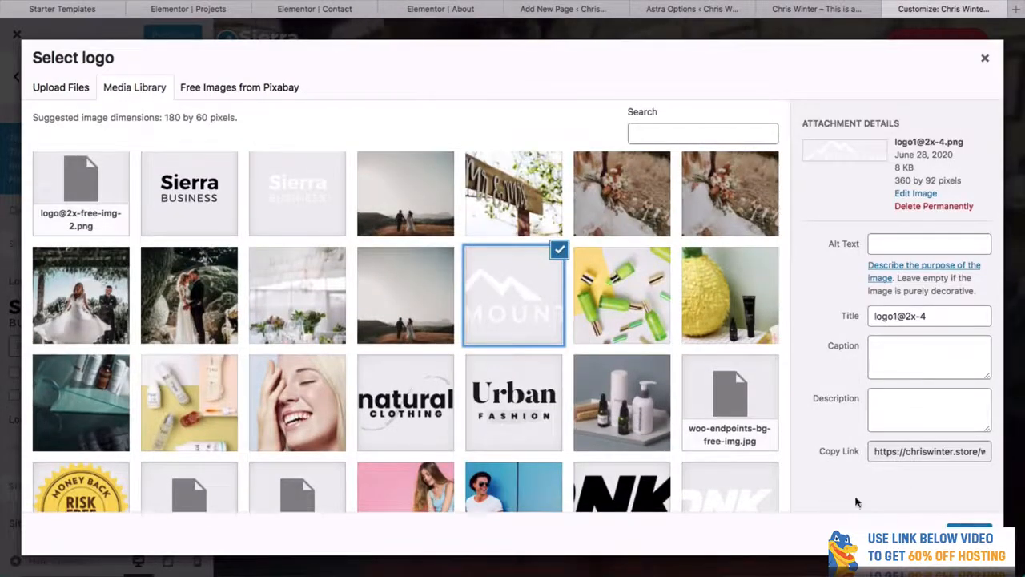
{"action": "left_click", "coordinate": [969, 534]}
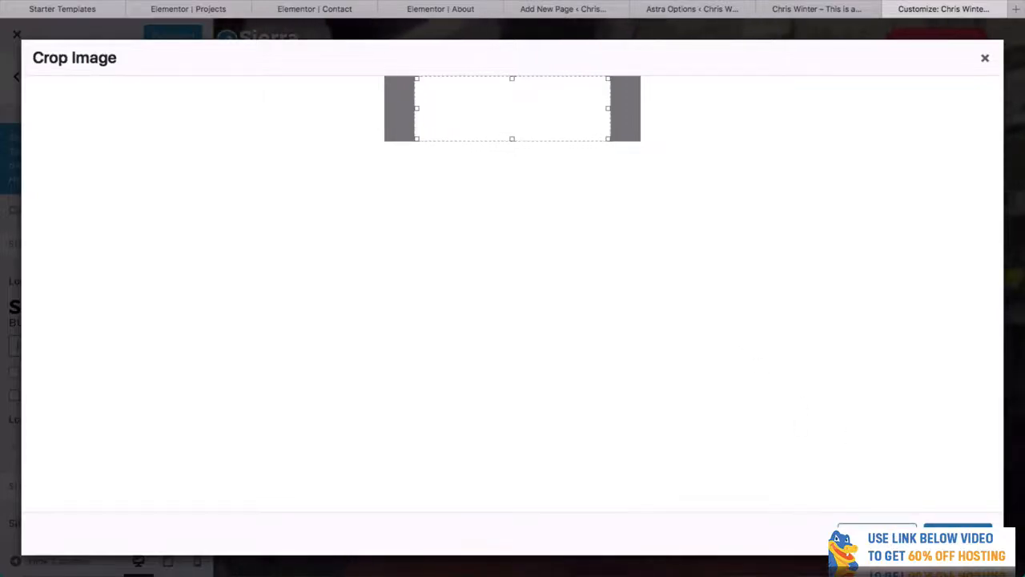
{"action": "left_click", "coordinate": [959, 534]}
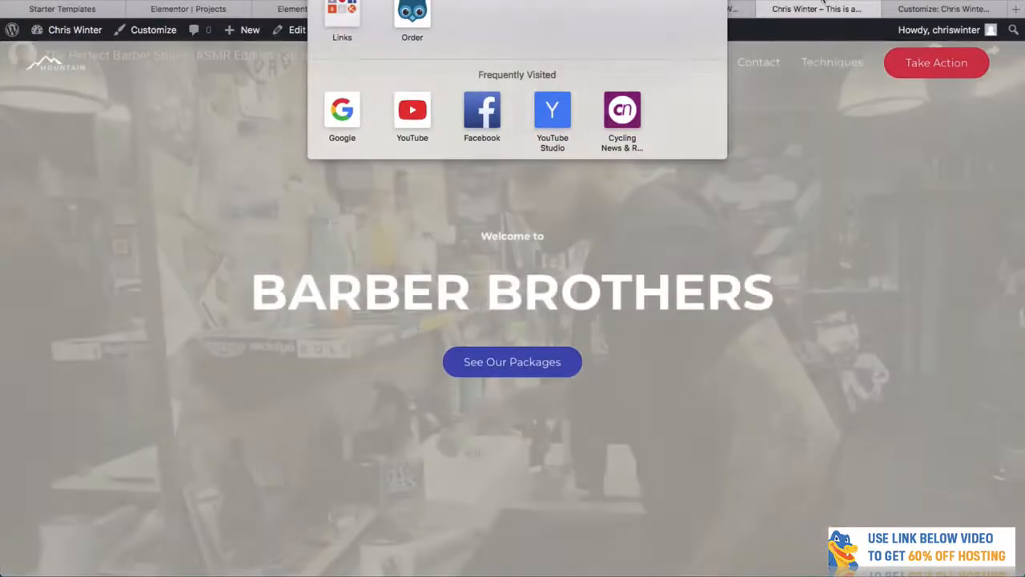
{"action": "left_click", "coordinate": [715, 164]}
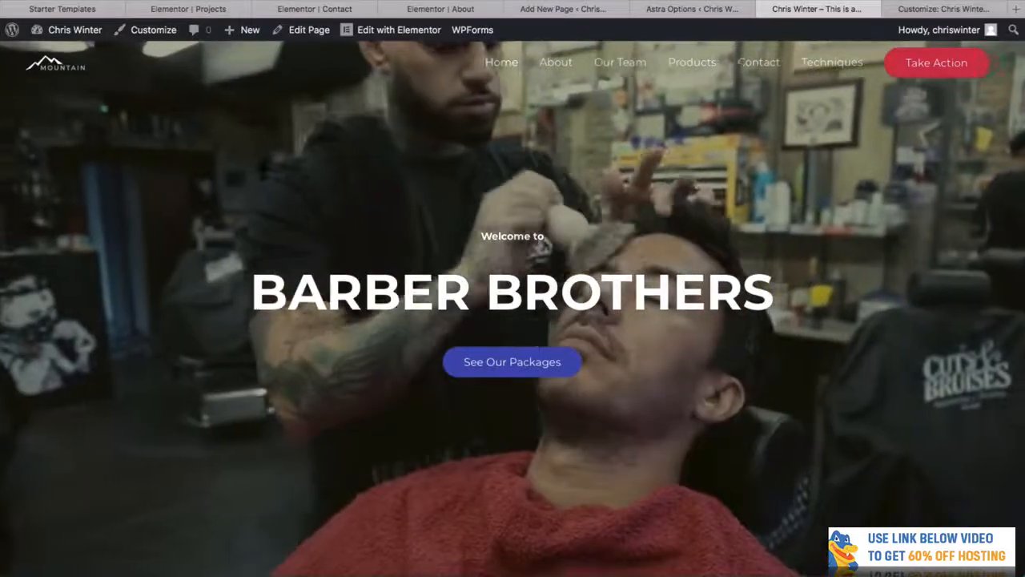
- Set the Transparent Header logo width to 238, publish, and view the live site
{"action": "left_click", "coordinate": [943, 9]}
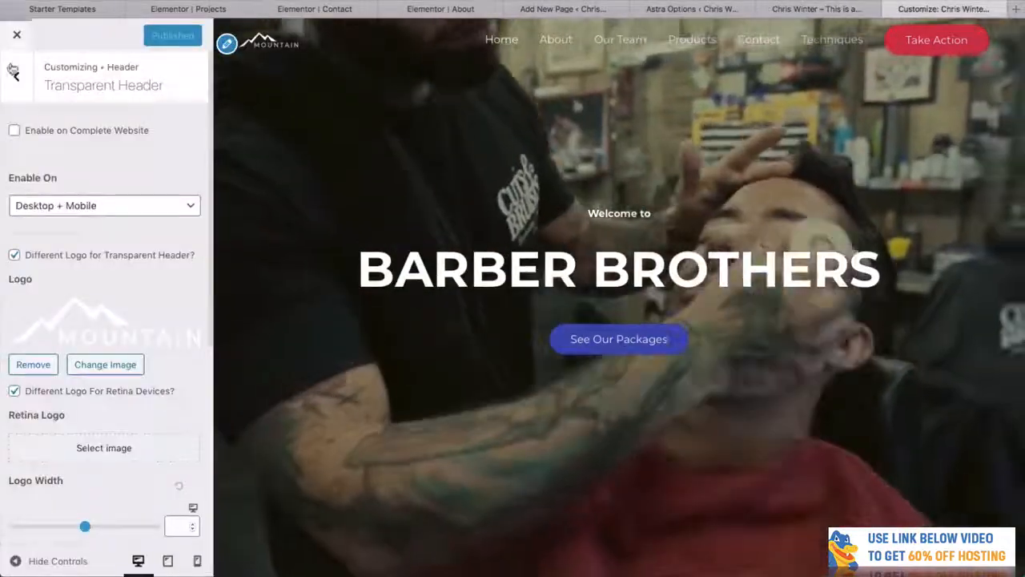
{"action": "left_click", "coordinate": [13, 71]}
{"action": "left_click", "coordinate": [16, 70]}
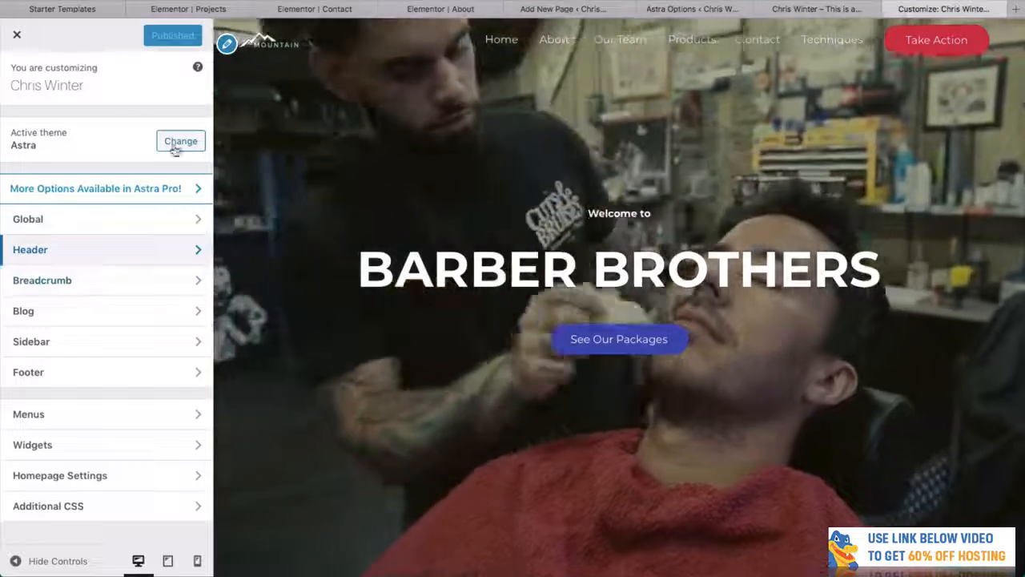
{"action": "left_click", "coordinate": [144, 254]}
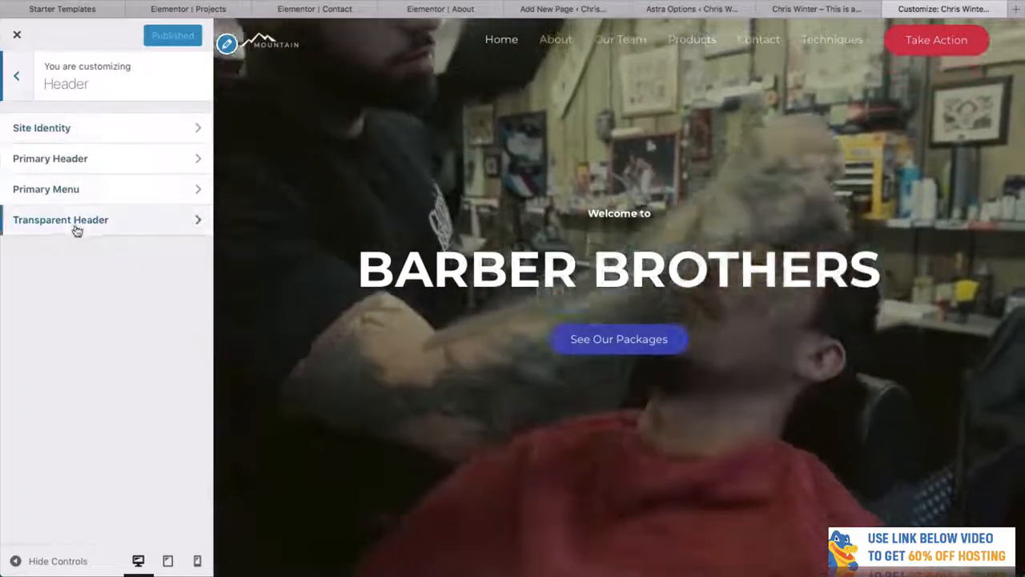
{"action": "left_click", "coordinate": [77, 229]}
{"action": "scroll", "coordinate": [80, 360], "scroll_direction": "down", "scroll_amount": 2}
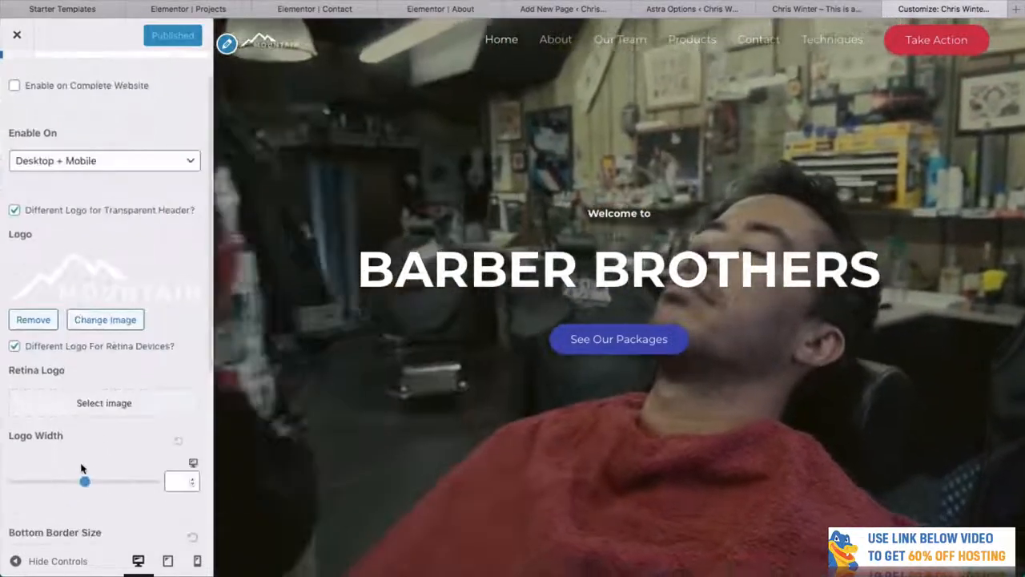
{"action": "left_click_drag", "start_coordinate": [88, 482], "coordinate": [62, 480]}
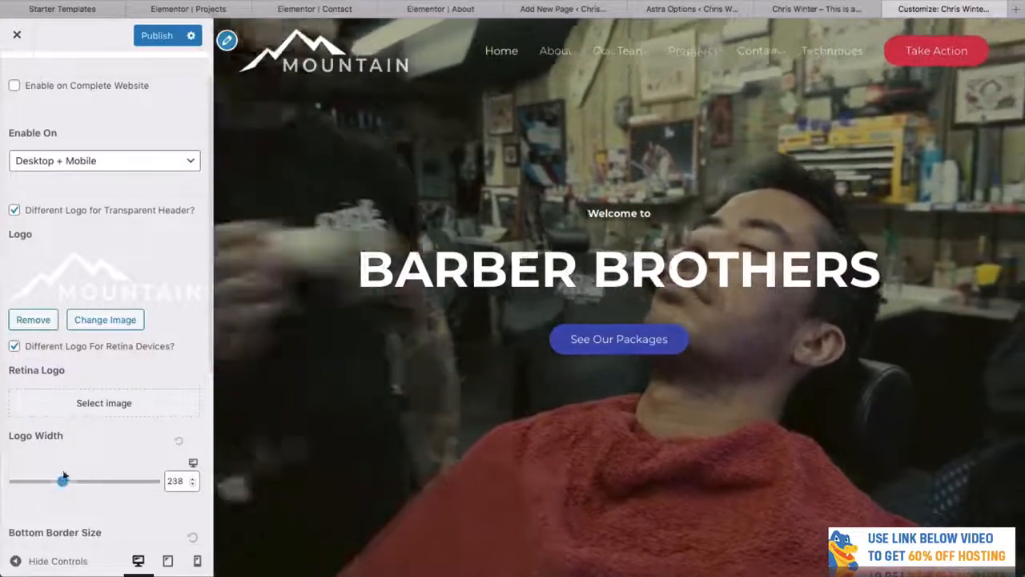
{"action": "scroll", "coordinate": [71, 393], "scroll_direction": "down", "scroll_amount": 1}
{"action": "scroll", "coordinate": [71, 390], "scroll_direction": "up", "scroll_amount": 2}
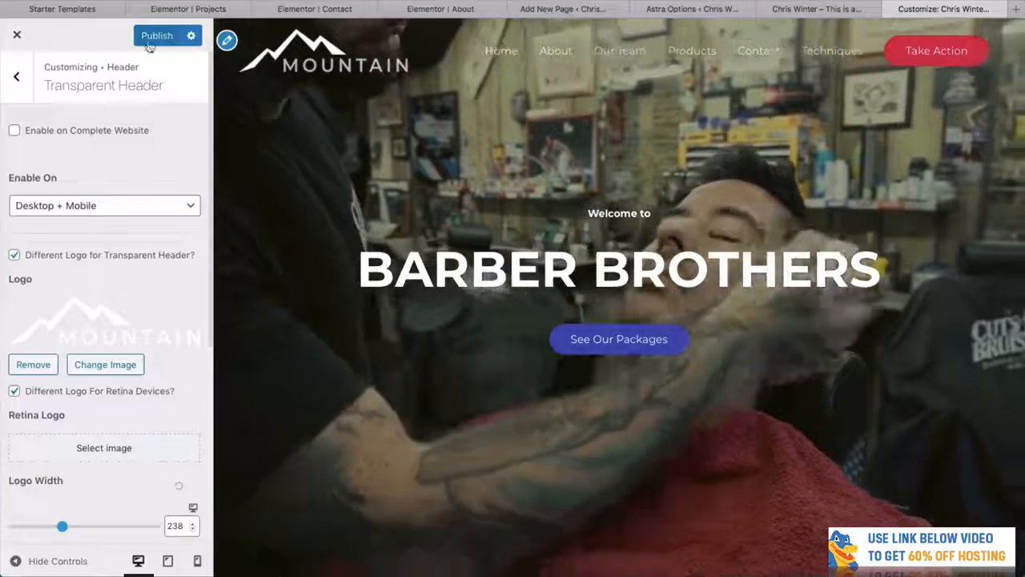
{"action": "left_click", "coordinate": [164, 37]}
{"action": "left_click", "coordinate": [864, 12]}
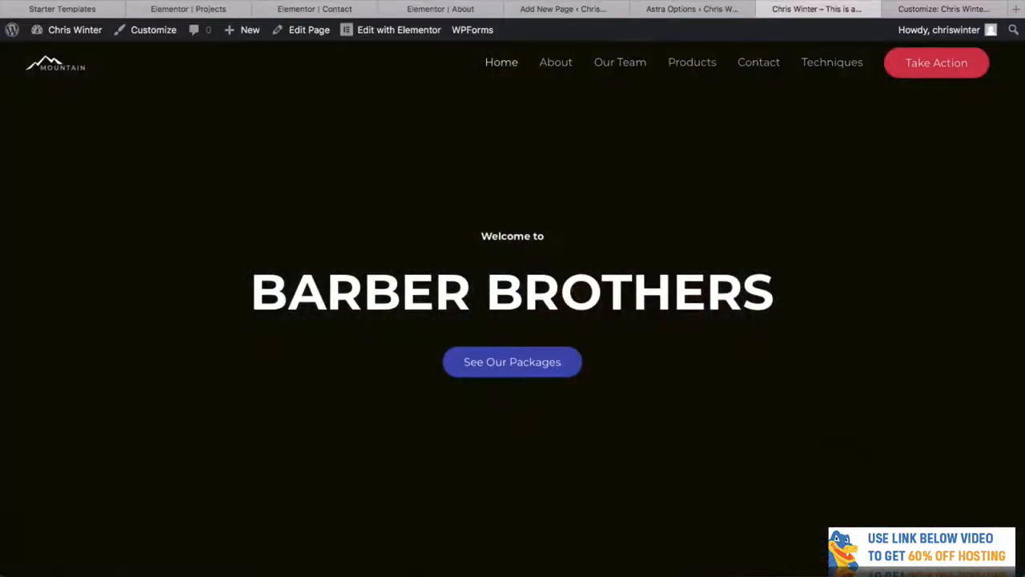
- Reload the live site and review the home and About pages with the new logo
{"action": "key", "text": "super+r"}
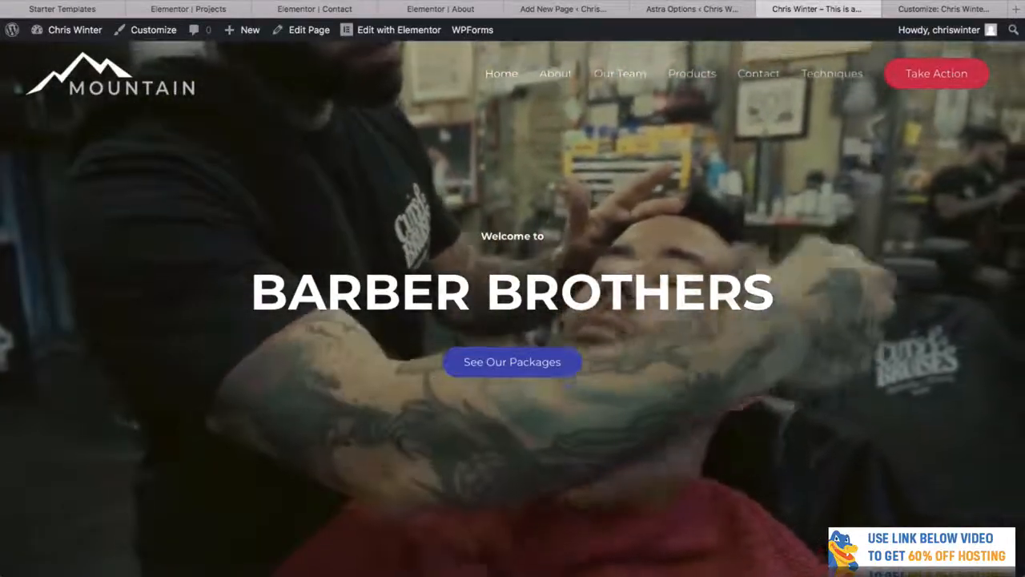
{"action": "scroll", "coordinate": [675, 174], "scroll_direction": "down", "scroll_amount": 2}
{"action": "scroll", "coordinate": [673, 170], "scroll_direction": "down", "scroll_amount": 2}
{"action": "scroll", "coordinate": [673, 165], "scroll_direction": "up", "scroll_amount": 5}
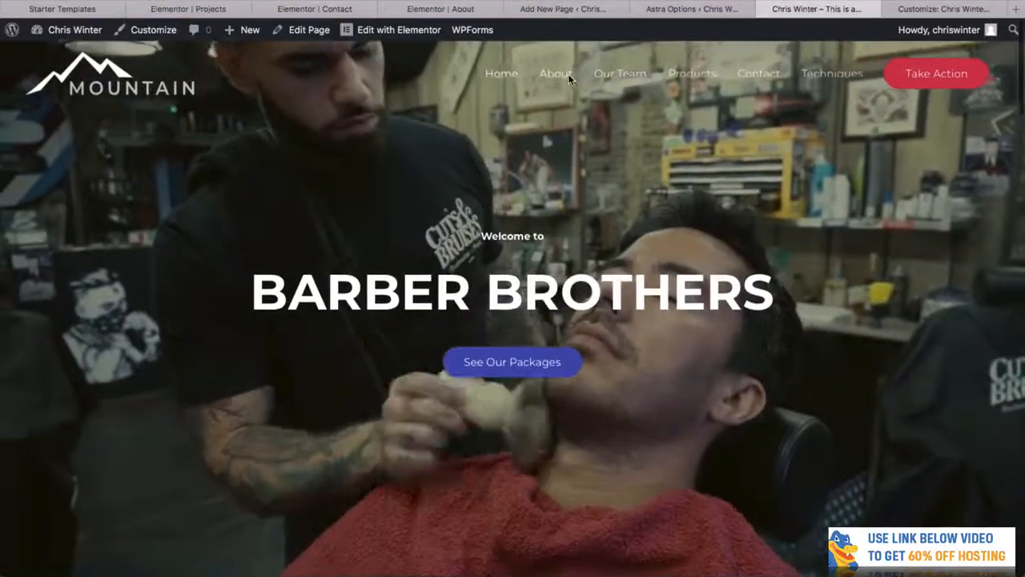
{"action": "left_click", "coordinate": [555, 73]}
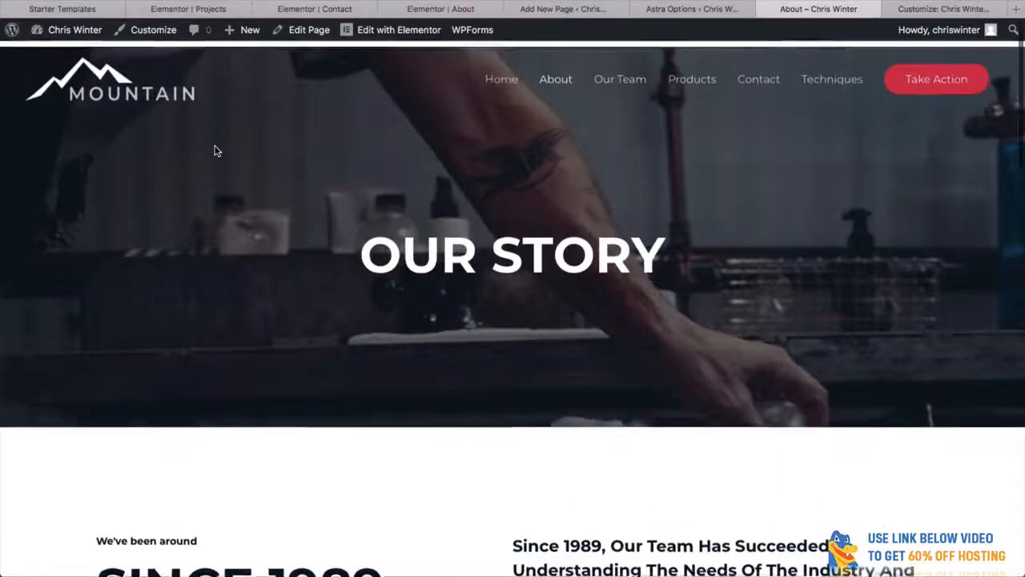
{"action": "scroll", "coordinate": [350, 170], "scroll_direction": "down", "scroll_amount": 10}
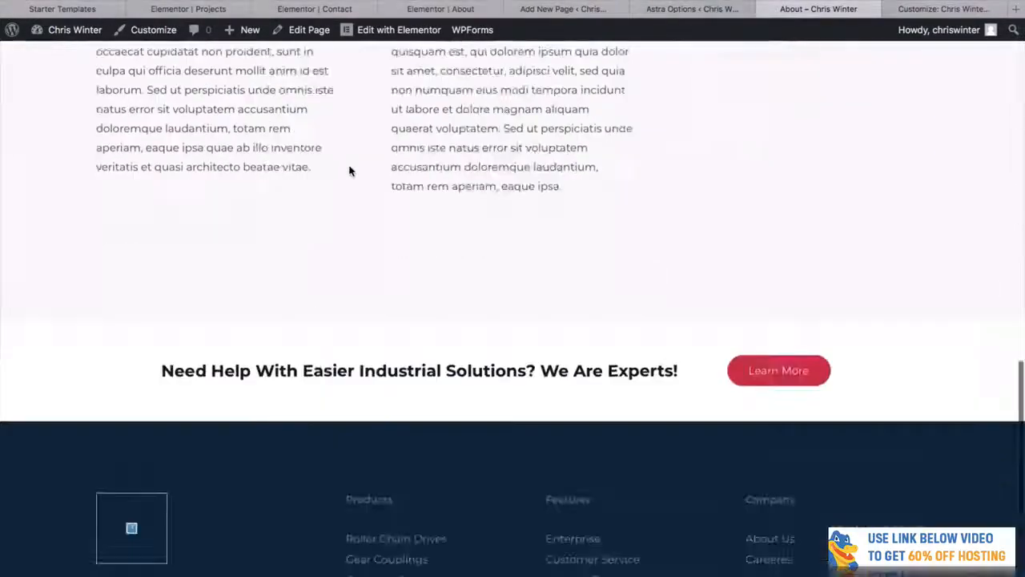
{"action": "scroll", "coordinate": [350, 170], "scroll_direction": "up", "scroll_amount": 10}
{"action": "scroll", "coordinate": [350, 170], "scroll_direction": "up", "scroll_amount": 1}
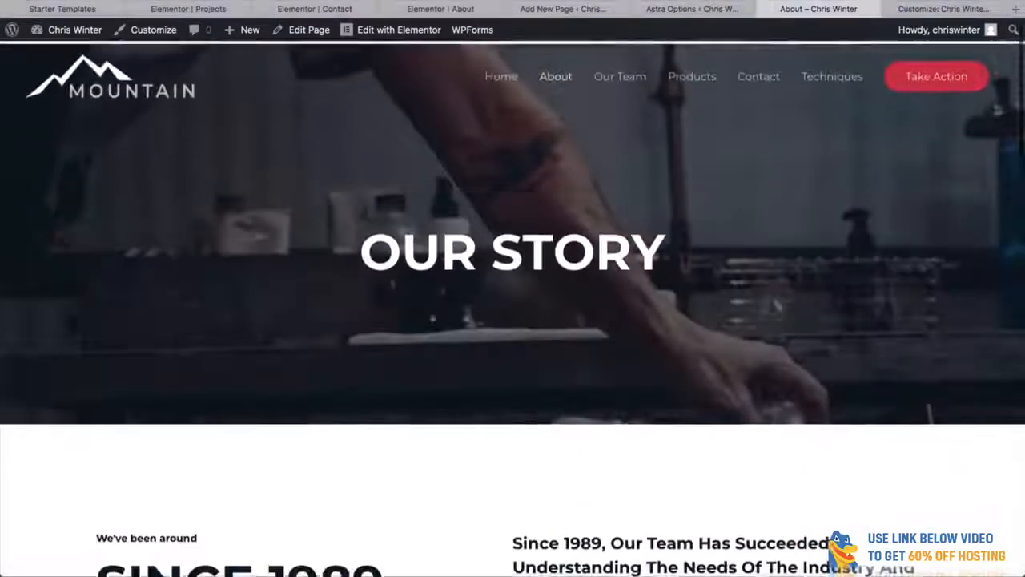
- Close the Customizer tab and return to the Astra Options admin page
{"action": "left_click", "coordinate": [691, 6]}
{"action": "left_click", "coordinate": [825, 9]}
{"action": "left_click", "coordinate": [890, 10]}
{"action": "left_click", "coordinate": [846, 10]}
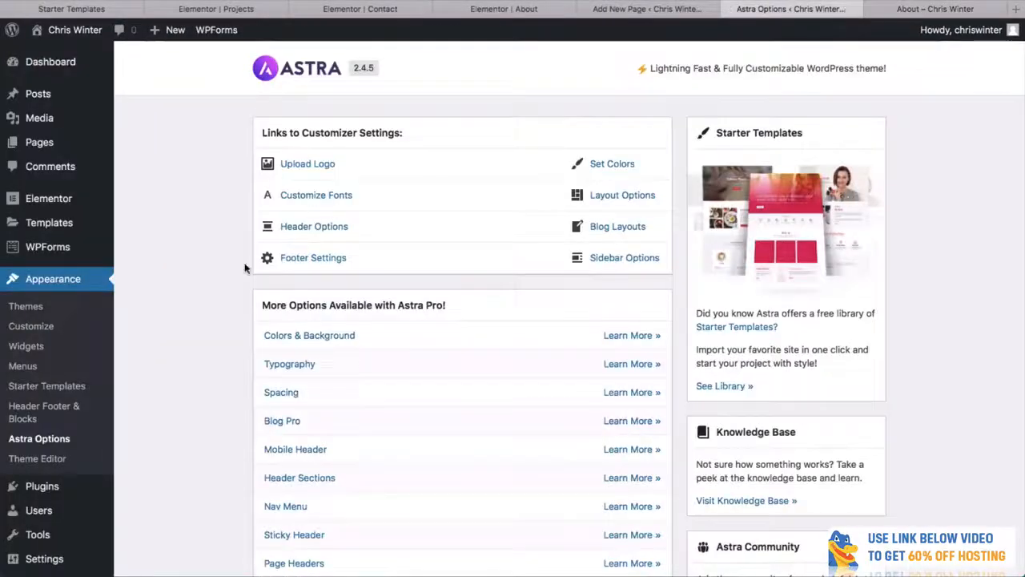
- Go to Plugins > Add New and list the Popular plugins
{"action": "mouse_move", "coordinate": [42, 487]}
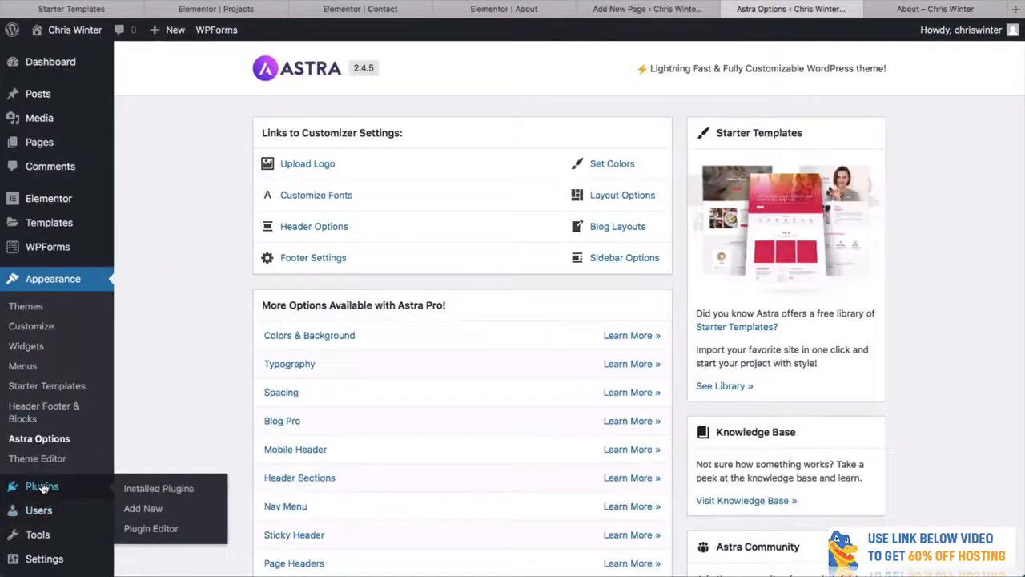
{"action": "left_click", "coordinate": [136, 507]}
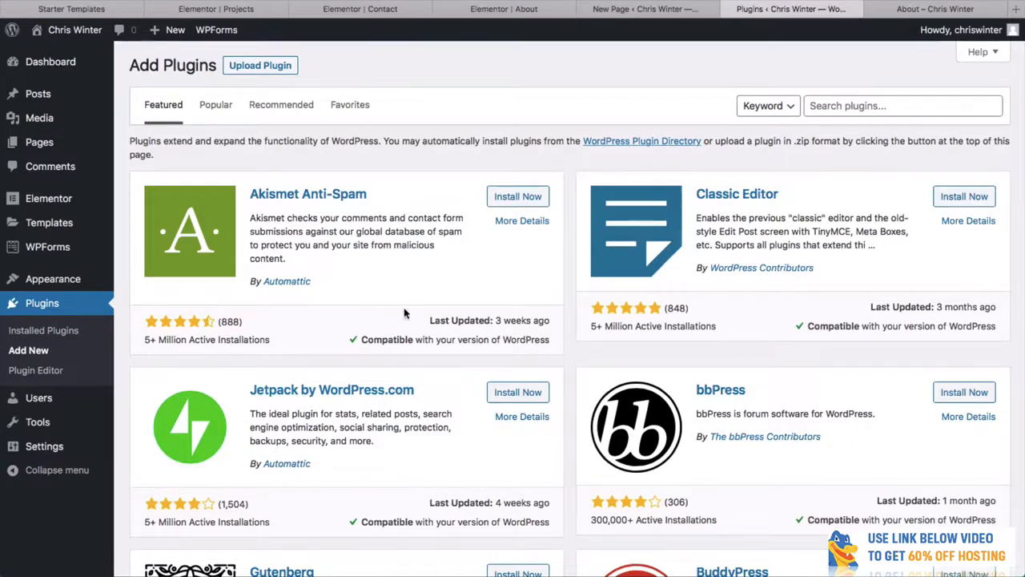
{"action": "scroll", "coordinate": [404, 313], "scroll_direction": "down", "scroll_amount": 5}
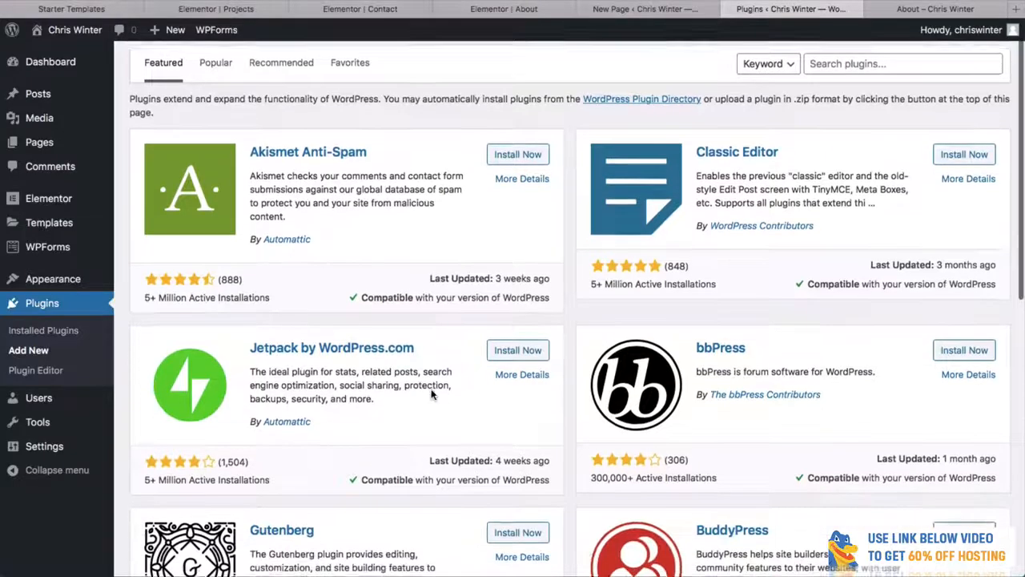
{"action": "scroll", "coordinate": [430, 393], "scroll_direction": "down", "scroll_amount": 2}
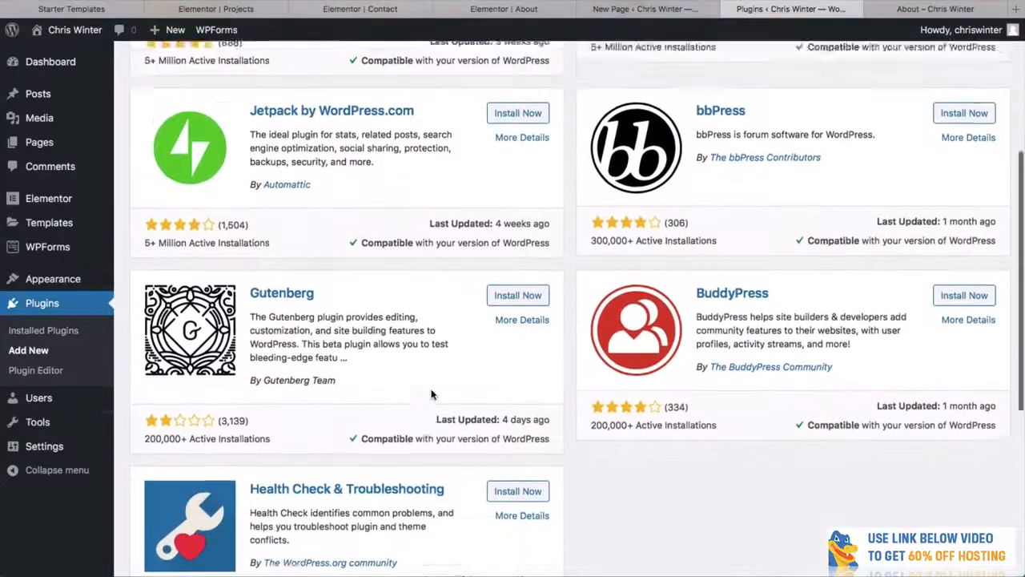
{"action": "scroll", "coordinate": [767, 133], "scroll_direction": "up", "scroll_amount": 10}
{"action": "left_click", "coordinate": [845, 100]}
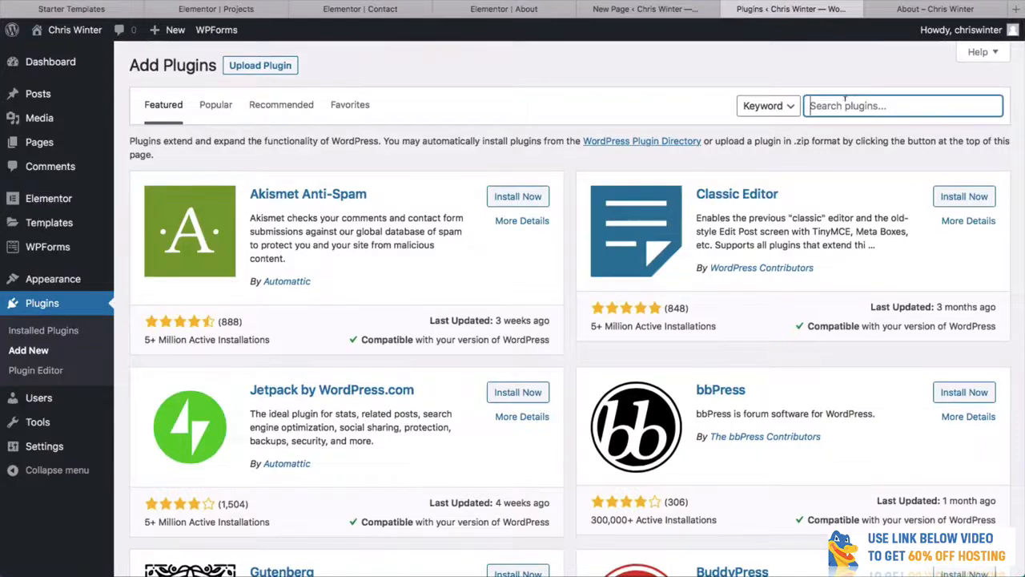
{"action": "left_click", "coordinate": [220, 114]}
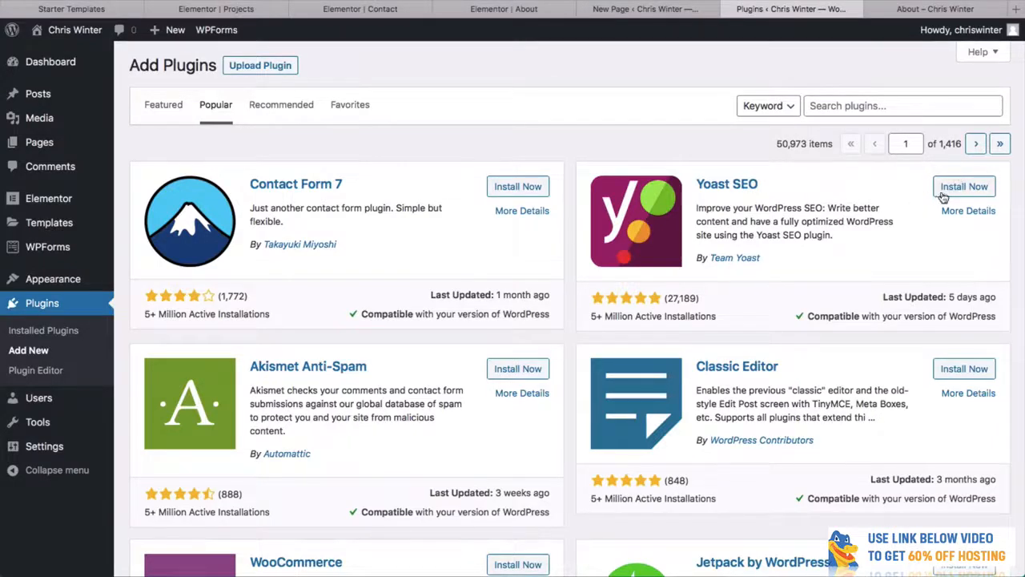
{"action": "scroll", "coordinate": [657, 364], "scroll_direction": "down", "scroll_amount": 2}
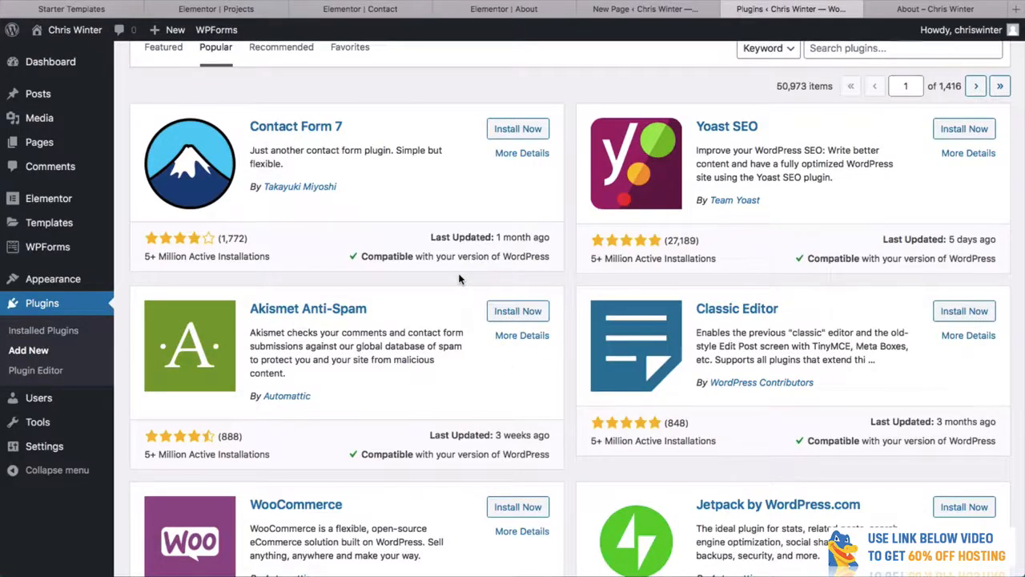
{"action": "scroll", "coordinate": [471, 366], "scroll_direction": "down", "scroll_amount": 4}
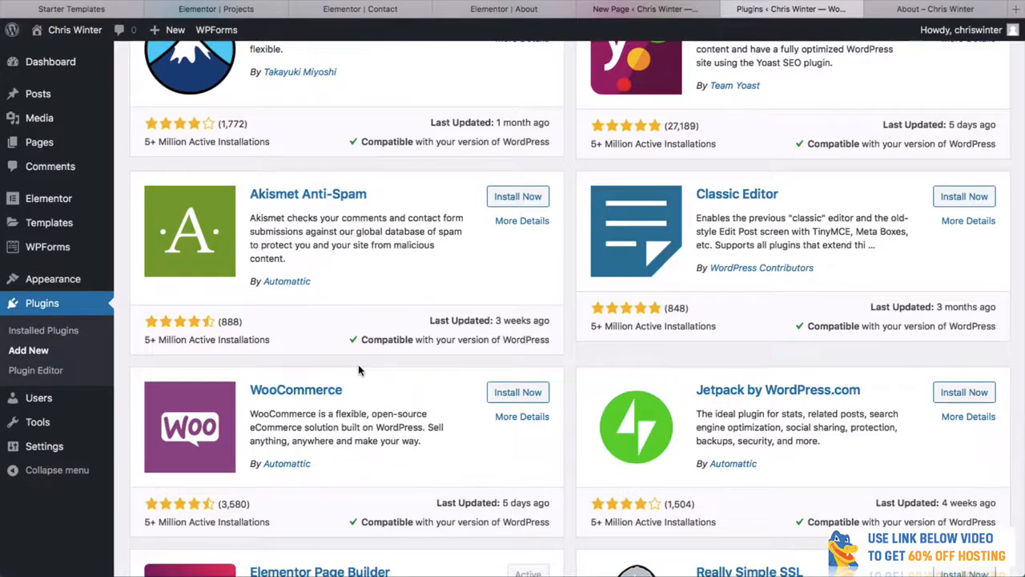
{"action": "scroll", "coordinate": [358, 370], "scroll_direction": "down", "scroll_amount": 3}
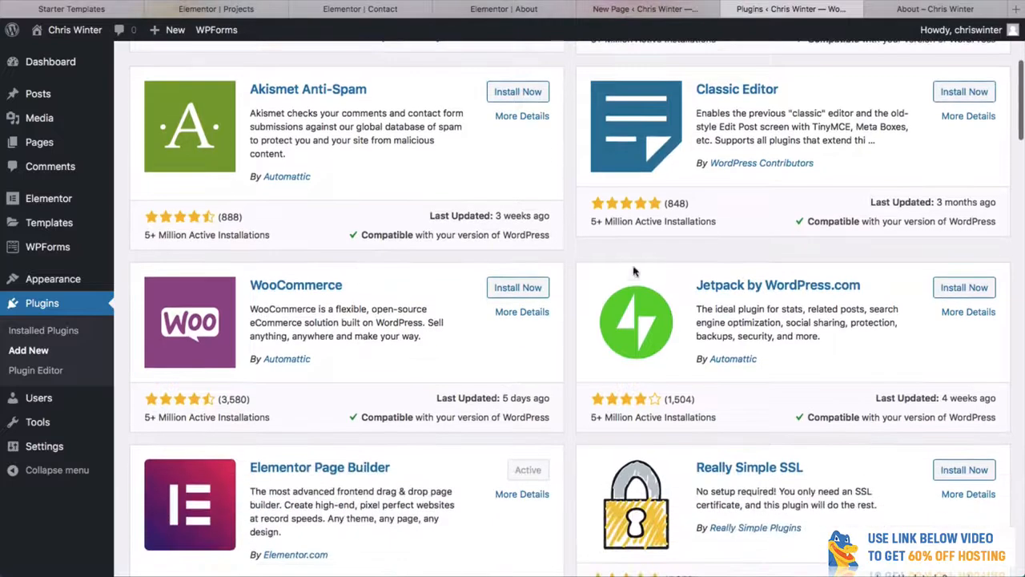
{"action": "scroll", "coordinate": [669, 316], "scroll_direction": "down", "scroll_amount": 3}
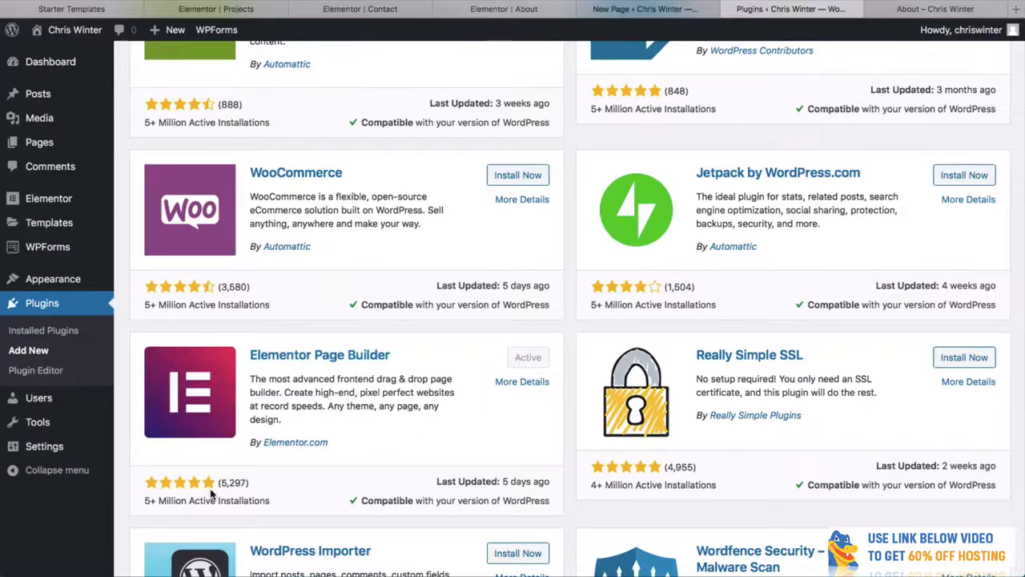
{"action": "scroll", "coordinate": [609, 368], "scroll_direction": "down", "scroll_amount": 3}
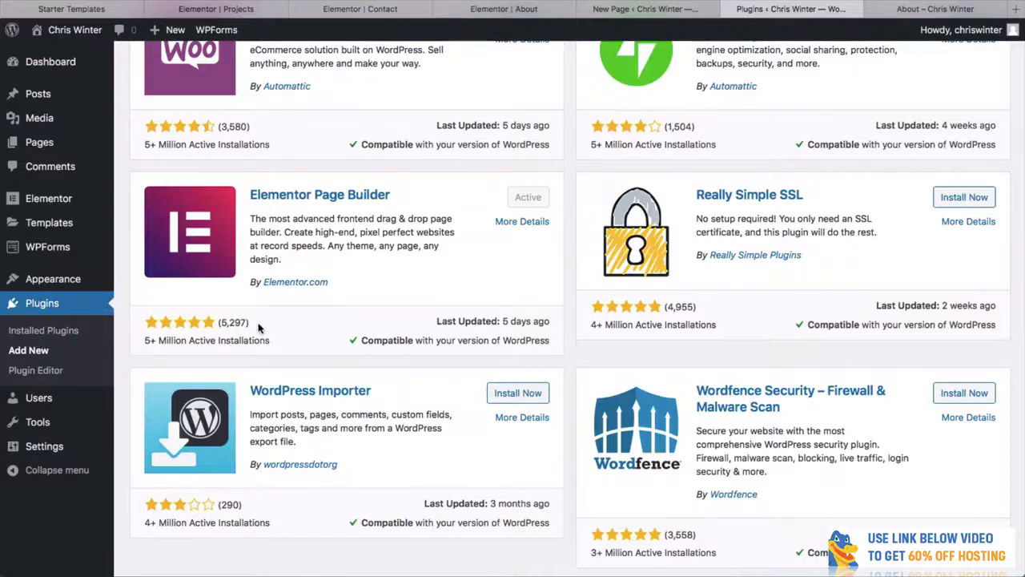
{"action": "scroll", "coordinate": [258, 327], "scroll_direction": "down", "scroll_amount": 5}
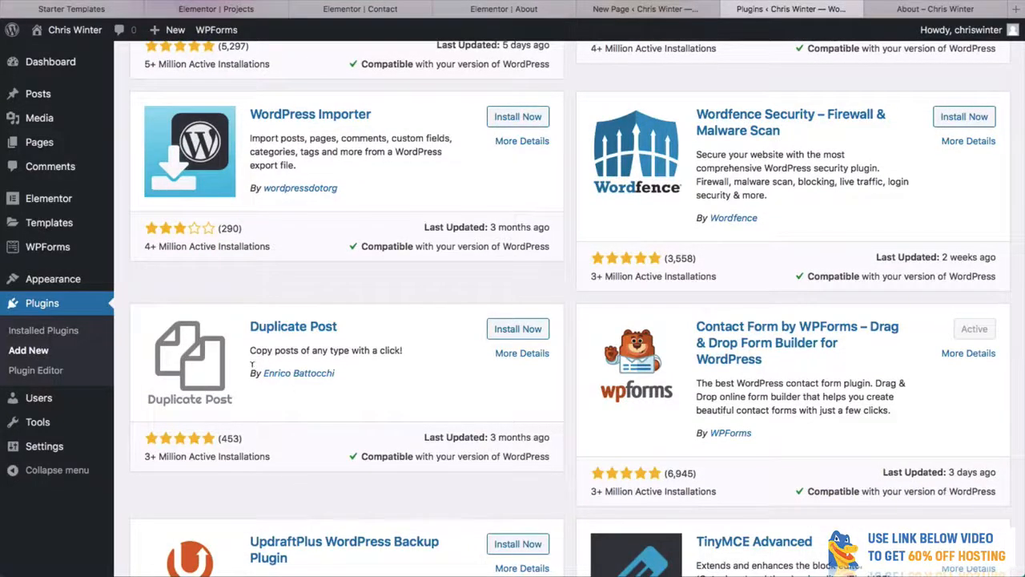
{"action": "scroll", "coordinate": [312, 312], "scroll_direction": "down", "scroll_amount": 5}
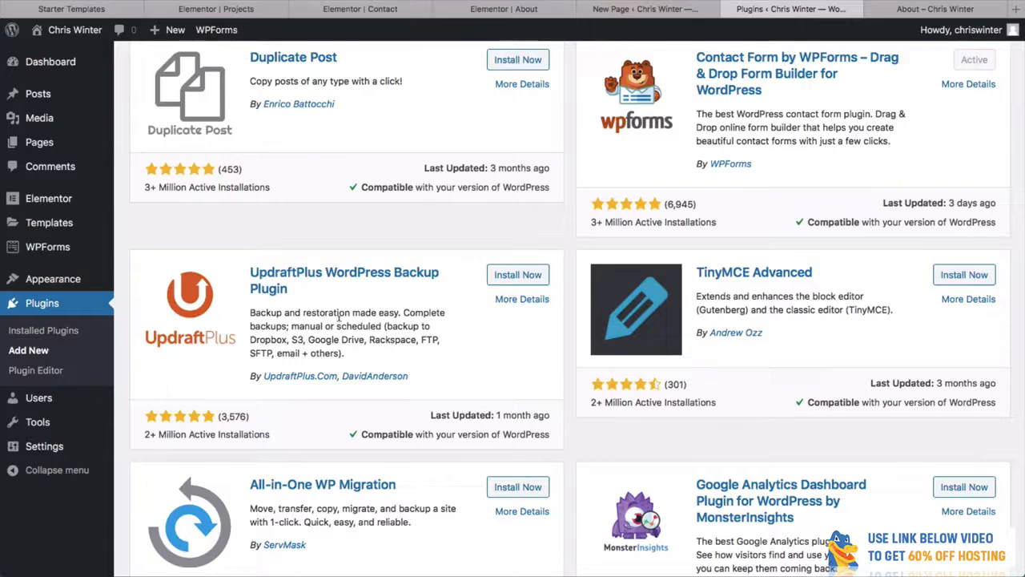
{"action": "scroll", "coordinate": [482, 237], "scroll_direction": "down", "scroll_amount": 4}
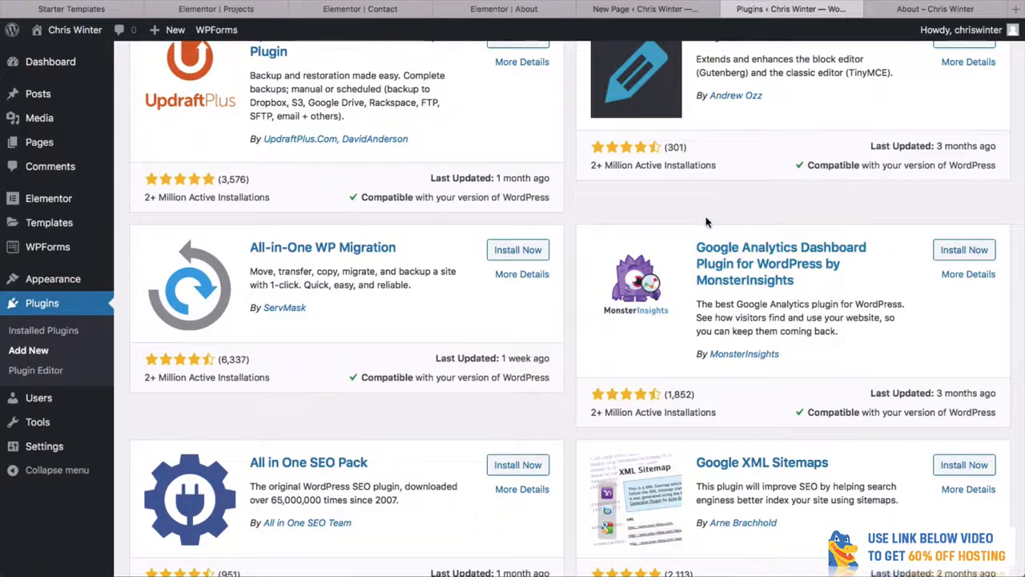
{"action": "scroll", "coordinate": [572, 373], "scroll_direction": "down", "scroll_amount": 2}
{"action": "scroll", "coordinate": [329, 372], "scroll_direction": "down", "scroll_amount": 1}
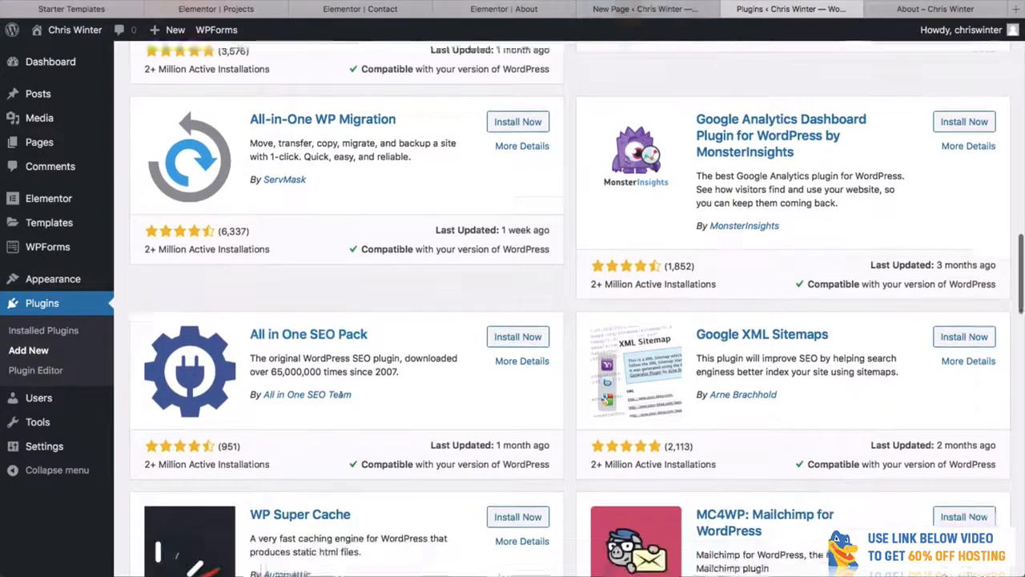
{"action": "scroll", "coordinate": [340, 396], "scroll_direction": "down", "scroll_amount": 2}
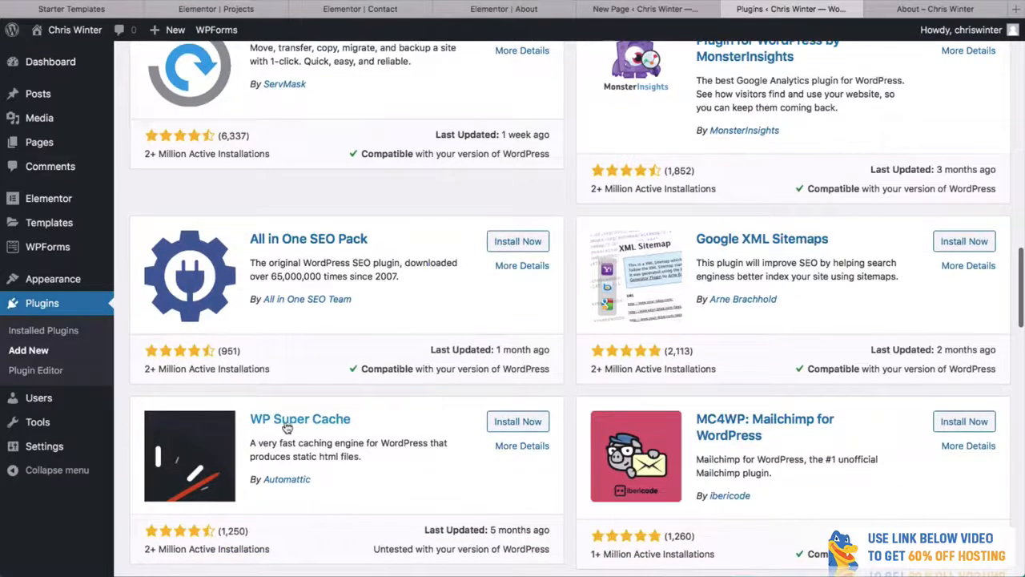
{"action": "scroll", "coordinate": [340, 423], "scroll_direction": "down", "scroll_amount": 1}
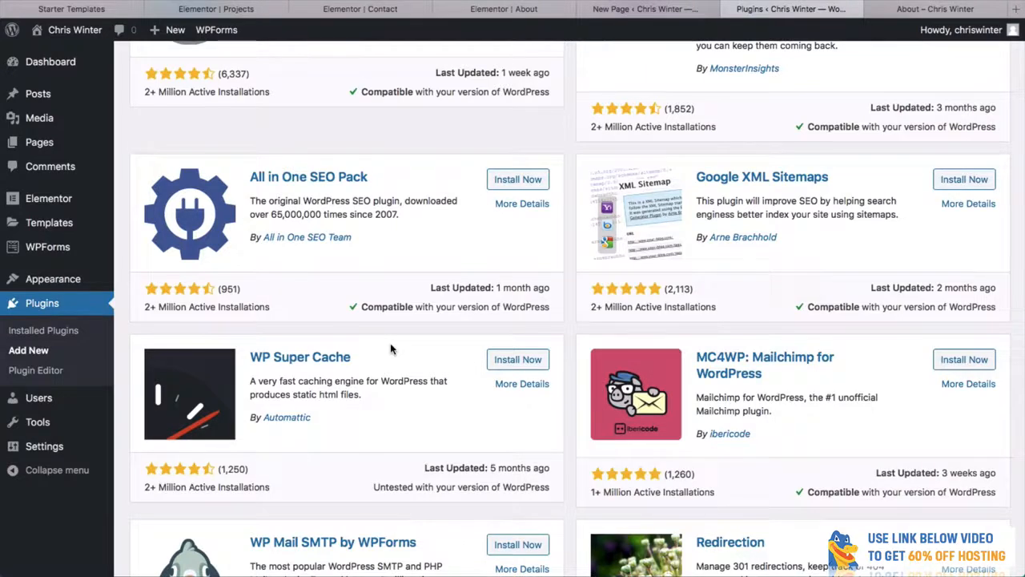
- Navigate the live site from About to the Home page, then return to Add Plugins
{"action": "left_click", "coordinate": [909, 7]}
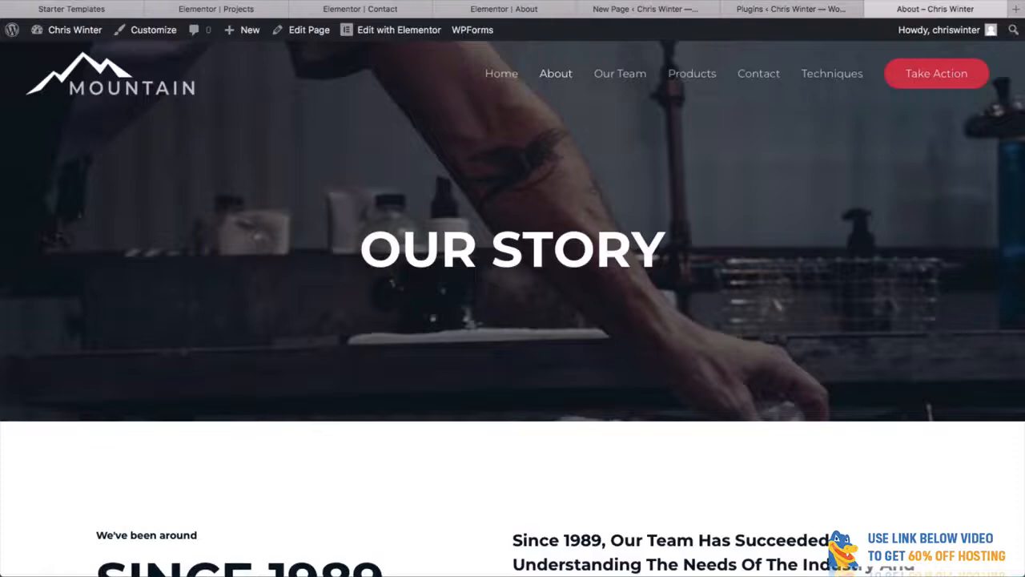
{"action": "scroll", "coordinate": [630, 304], "scroll_direction": "down", "scroll_amount": 15}
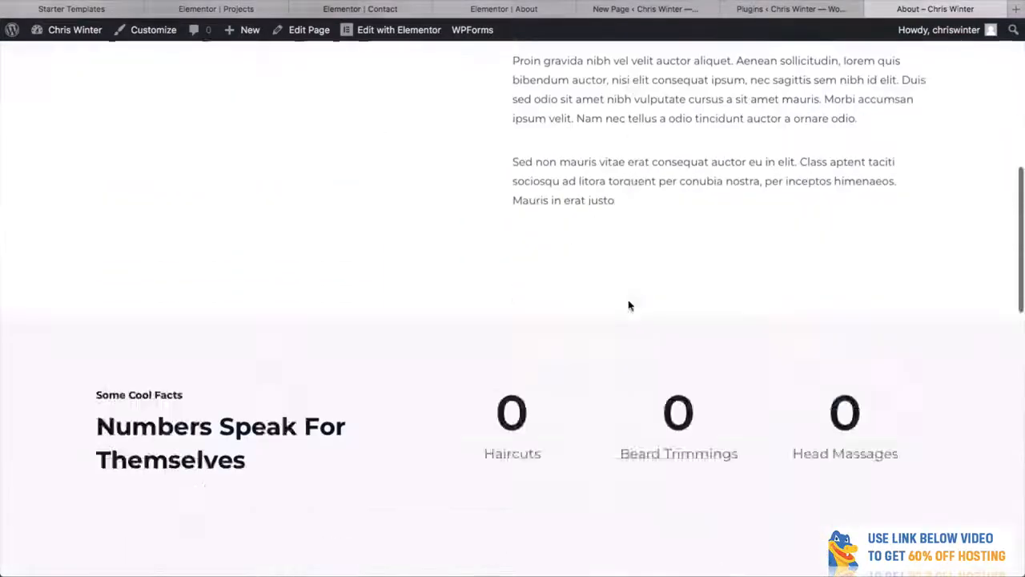
{"action": "scroll", "coordinate": [629, 304], "scroll_direction": "up", "scroll_amount": 15}
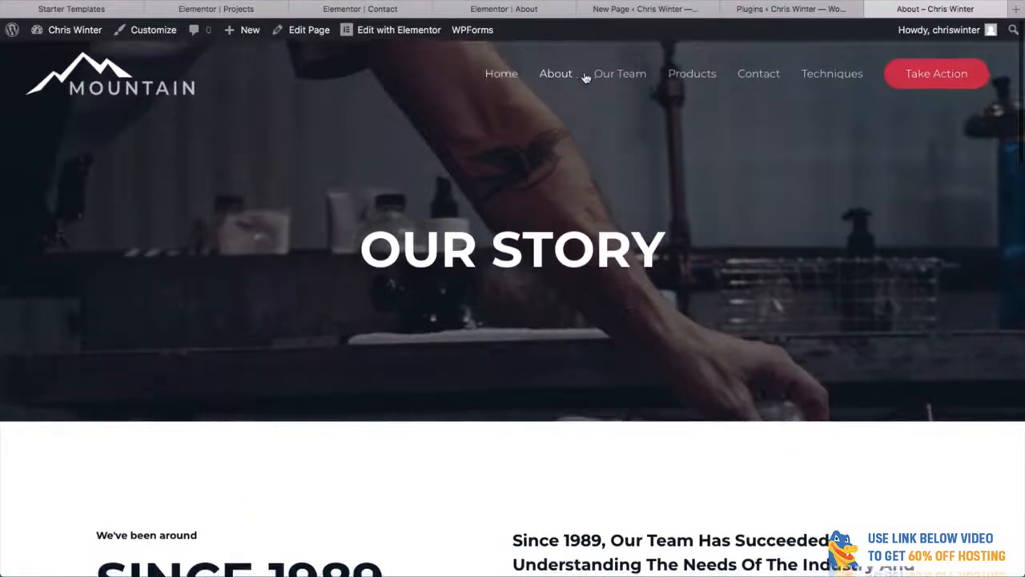
{"action": "left_click", "coordinate": [513, 75]}
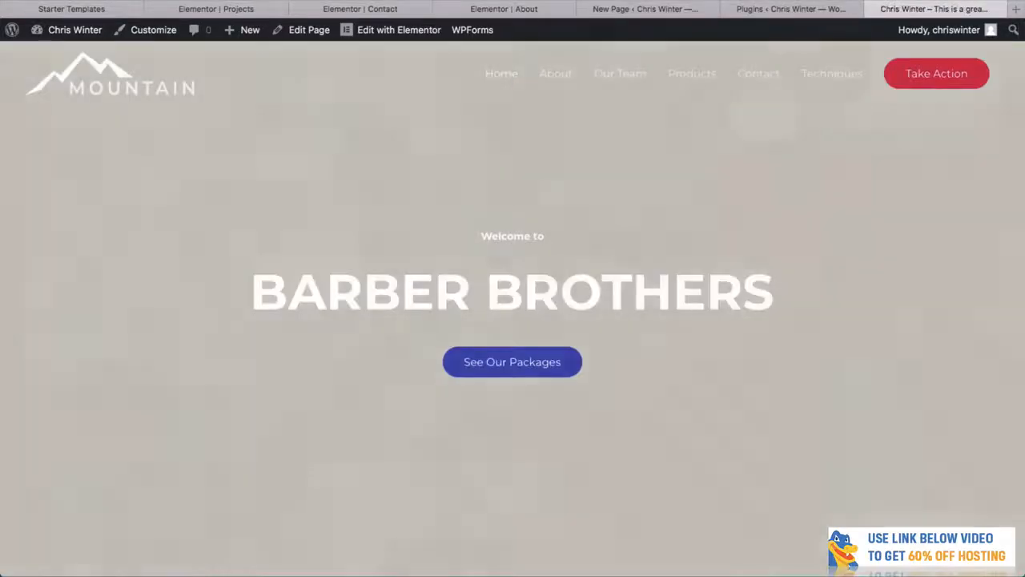
{"action": "scroll", "coordinate": [647, 329], "scroll_direction": "down", "scroll_amount": 4}
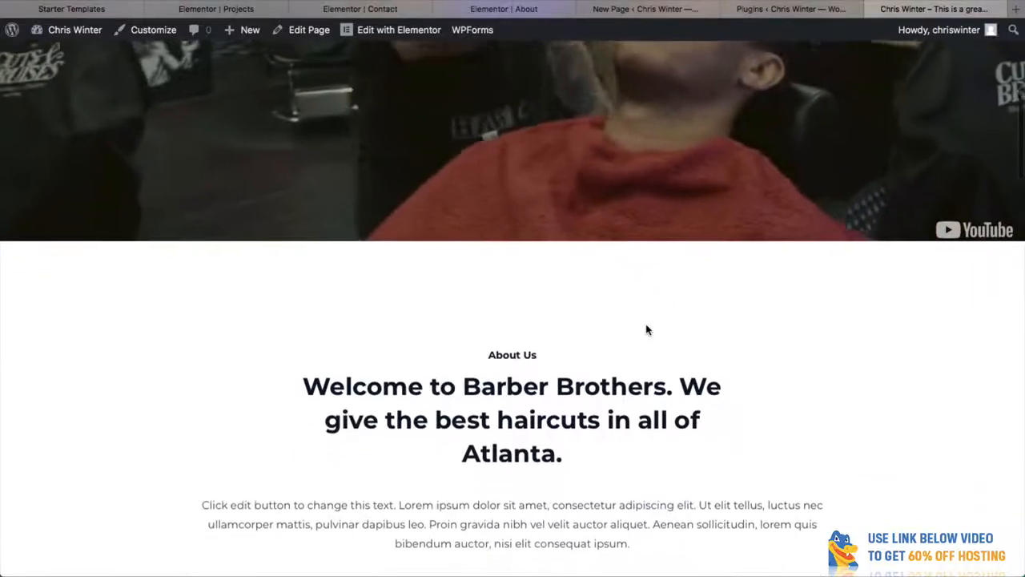
{"action": "left_click", "coordinate": [818, 10]}
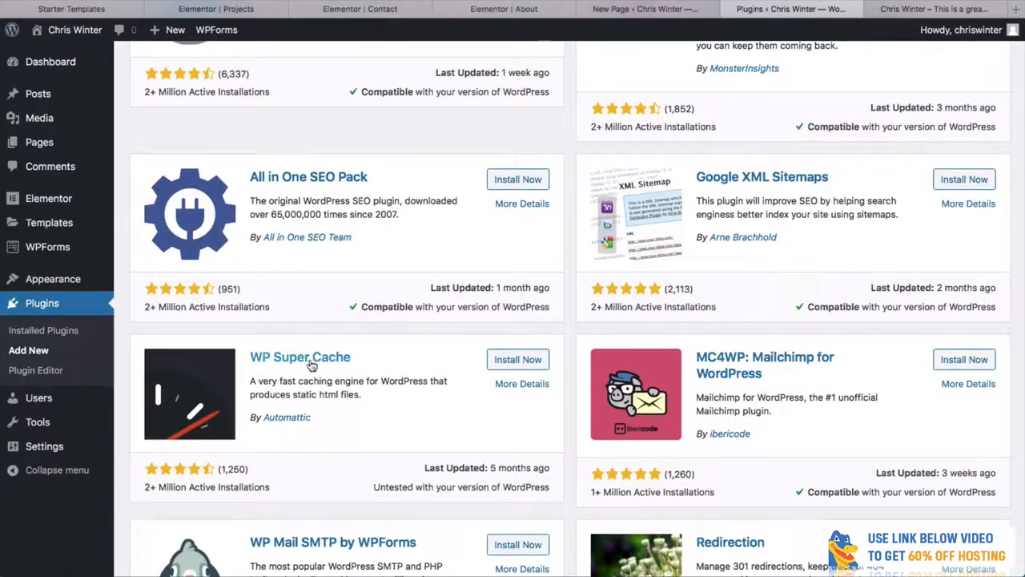
- Scroll down through the popular plugins list and back up
{"action": "scroll", "coordinate": [427, 413], "scroll_direction": "down", "scroll_amount": 3}
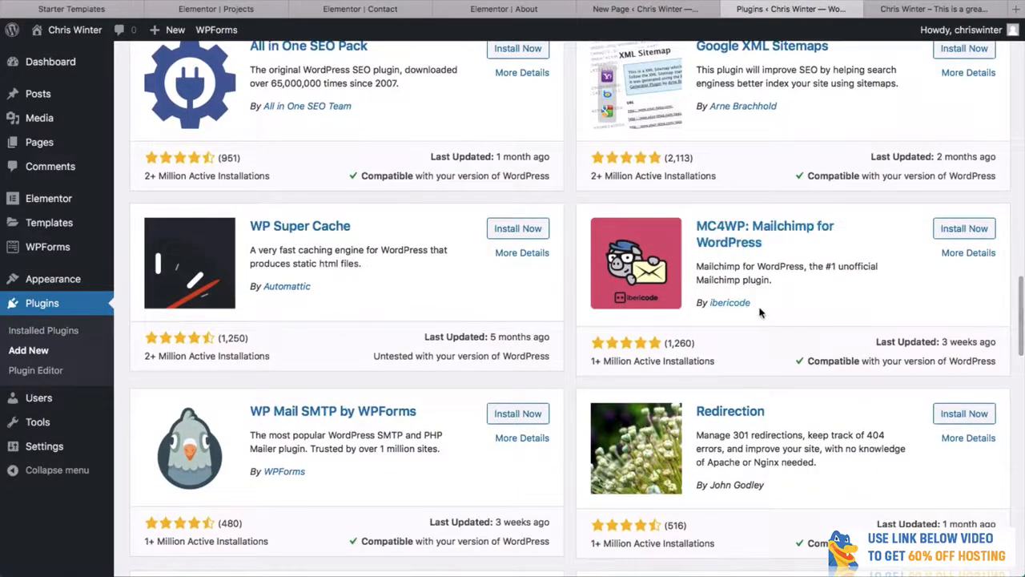
{"action": "scroll", "coordinate": [769, 324], "scroll_direction": "down", "scroll_amount": 1}
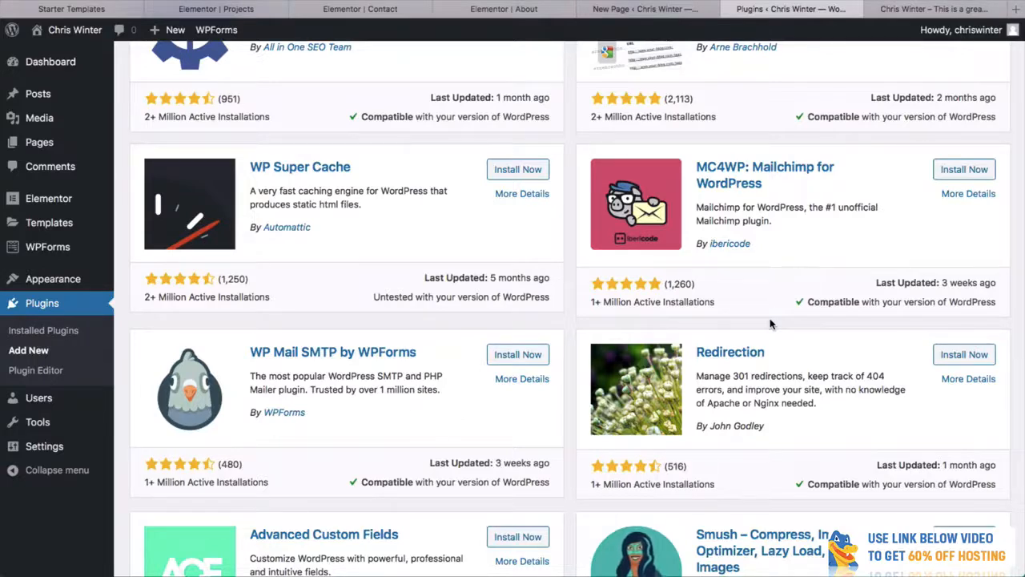
{"action": "scroll", "coordinate": [770, 320], "scroll_direction": "down", "scroll_amount": 1}
{"action": "scroll", "coordinate": [770, 323], "scroll_direction": "down", "scroll_amount": 10}
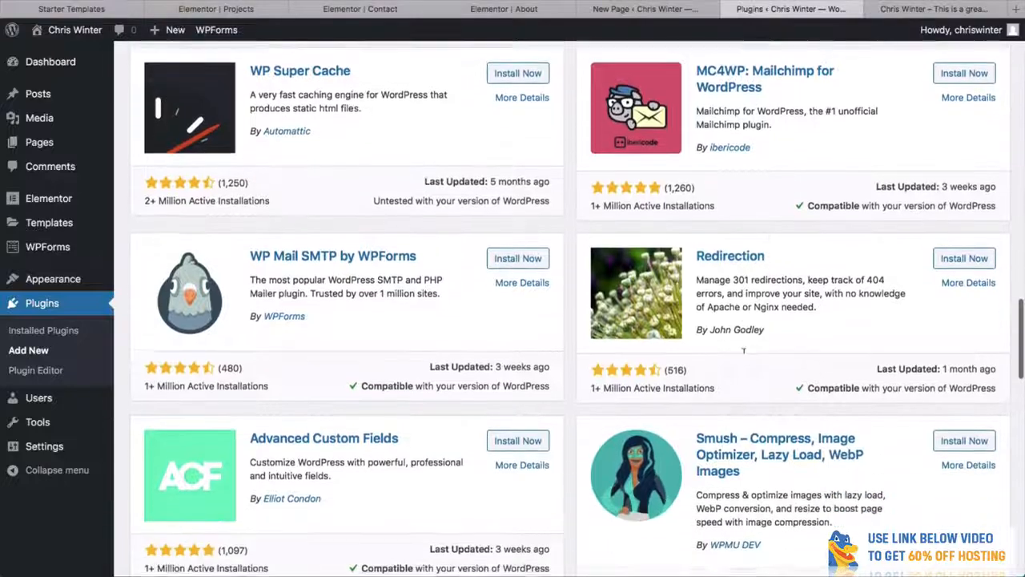
{"action": "scroll", "coordinate": [745, 358], "scroll_direction": "down", "scroll_amount": 4}
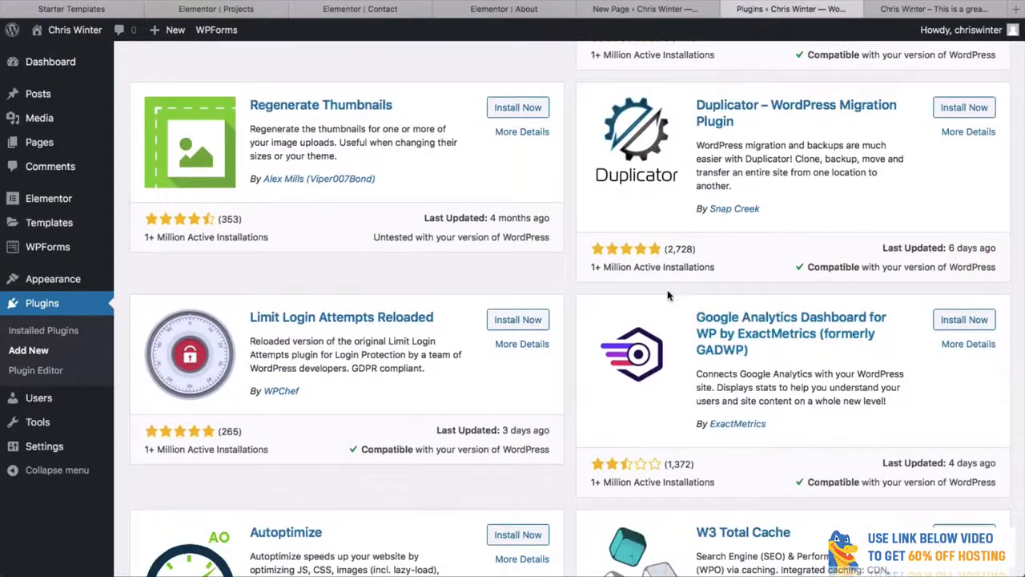
{"action": "scroll", "coordinate": [669, 295], "scroll_direction": "down", "scroll_amount": 5}
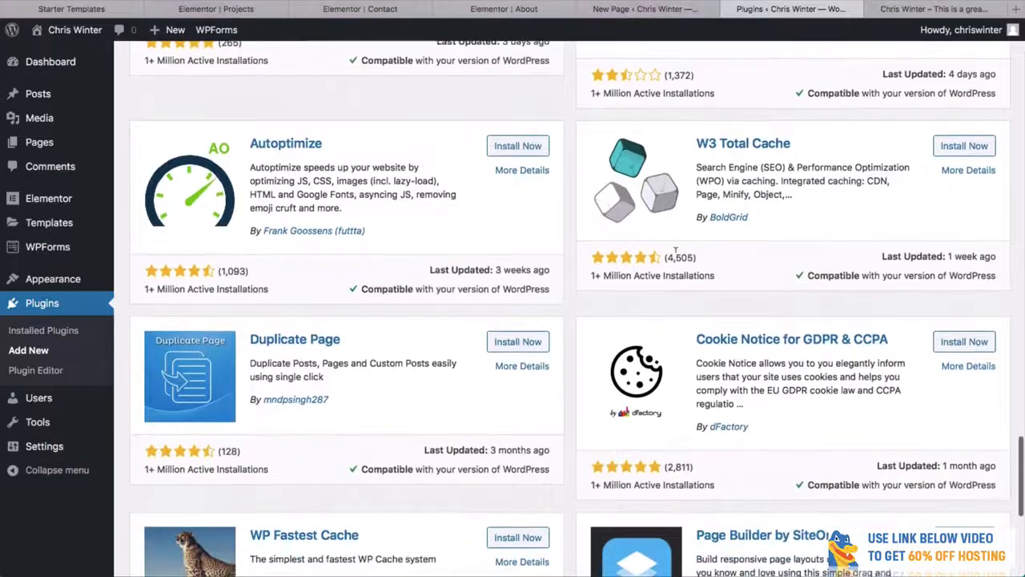
{"action": "scroll", "coordinate": [675, 250], "scroll_direction": "up", "scroll_amount": 15}
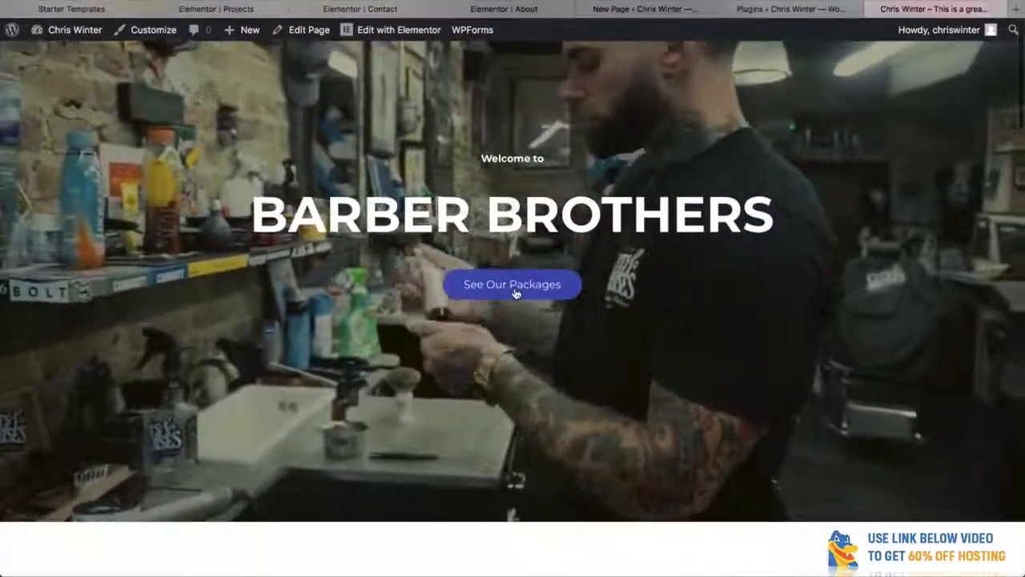
- Scroll through the home page's product section and back up to the video hero
{"action": "scroll", "coordinate": [677, 352], "scroll_direction": "down", "scroll_amount": 6}
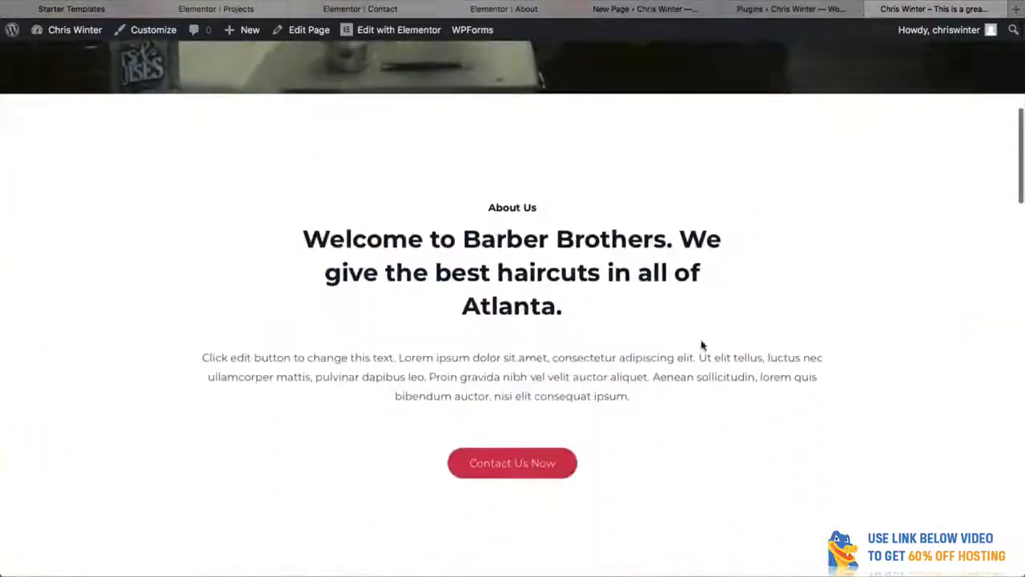
{"action": "scroll", "coordinate": [750, 291], "scroll_direction": "up", "scroll_amount": 6}
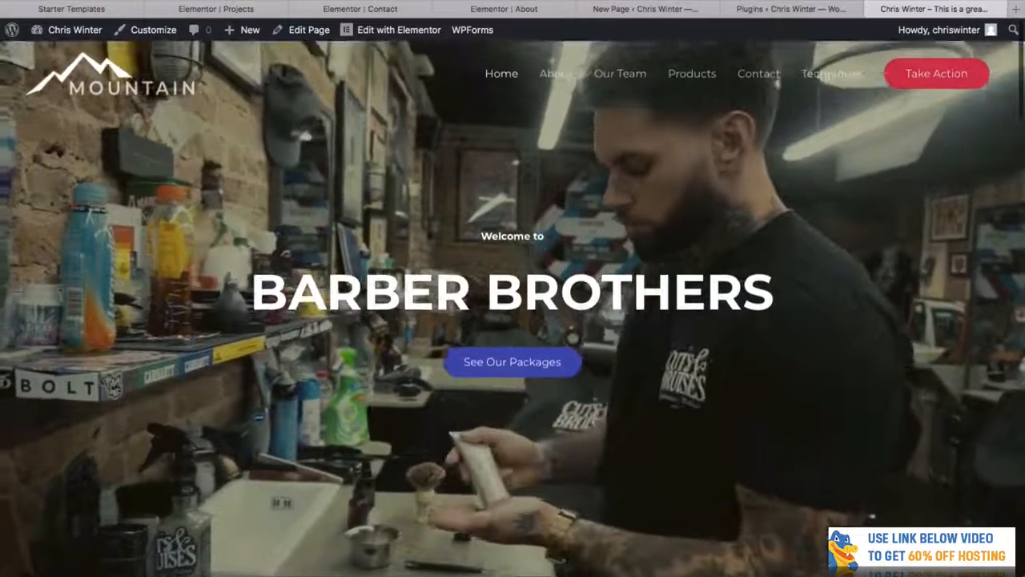
{"action": "scroll", "coordinate": [769, 417], "scroll_direction": "down", "scroll_amount": 6}
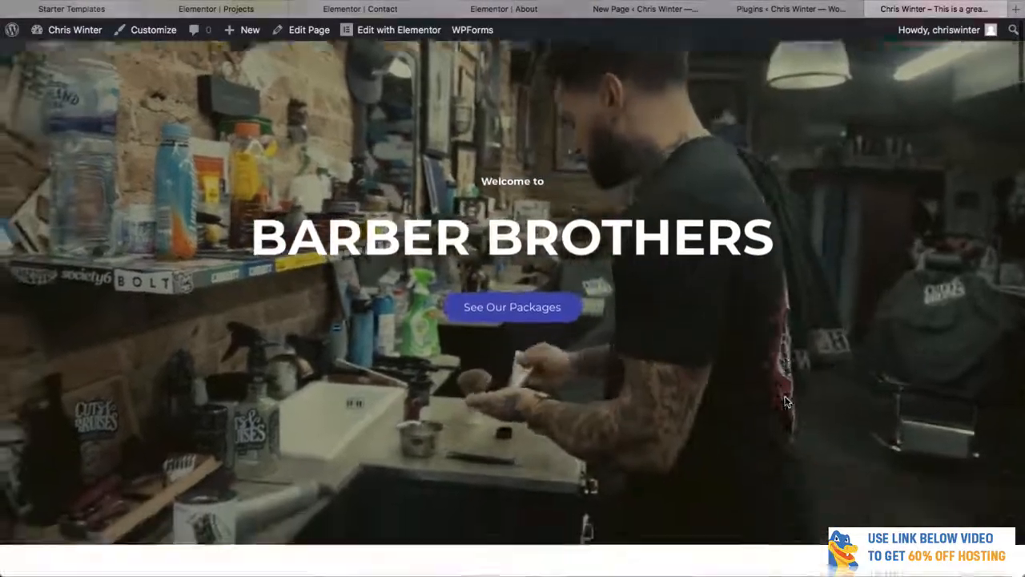
{"action": "scroll", "coordinate": [785, 402], "scroll_direction": "down", "scroll_amount": 3}
{"action": "scroll", "coordinate": [787, 417], "scroll_direction": "up", "scroll_amount": 2}
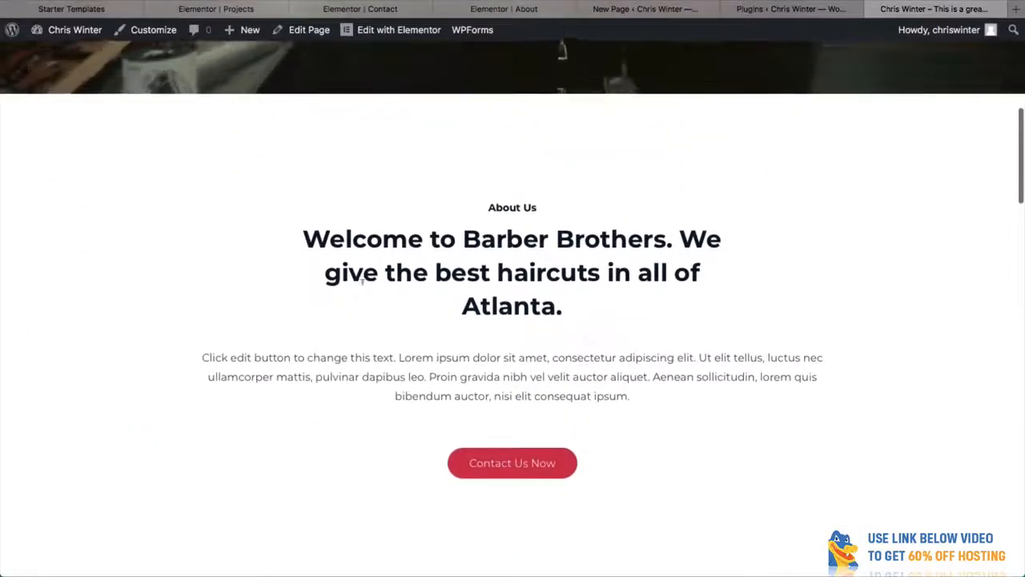
{"action": "scroll", "coordinate": [599, 423], "scroll_direction": "down", "scroll_amount": 5}
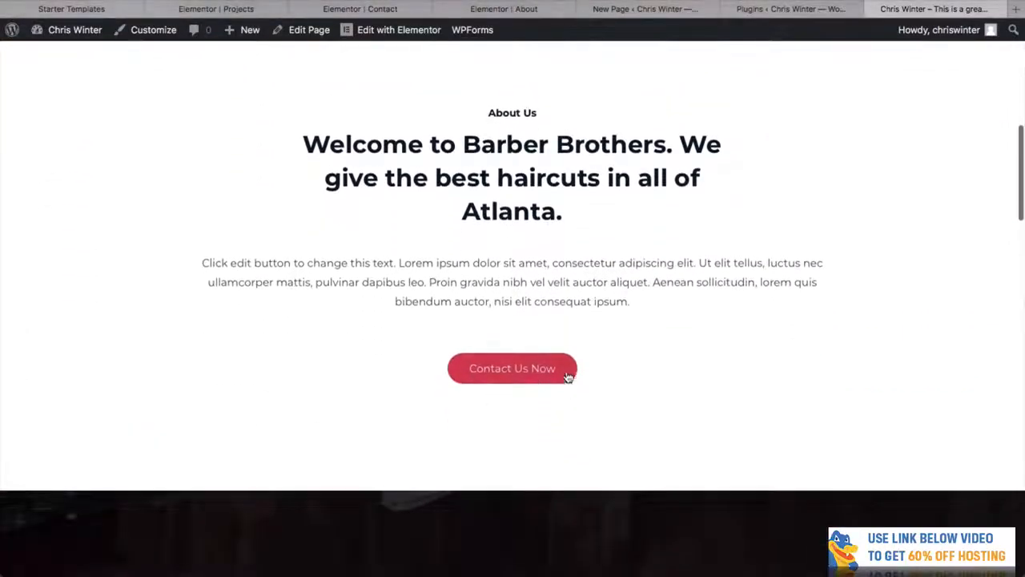
{"action": "scroll", "coordinate": [568, 376], "scroll_direction": "down", "scroll_amount": 5}
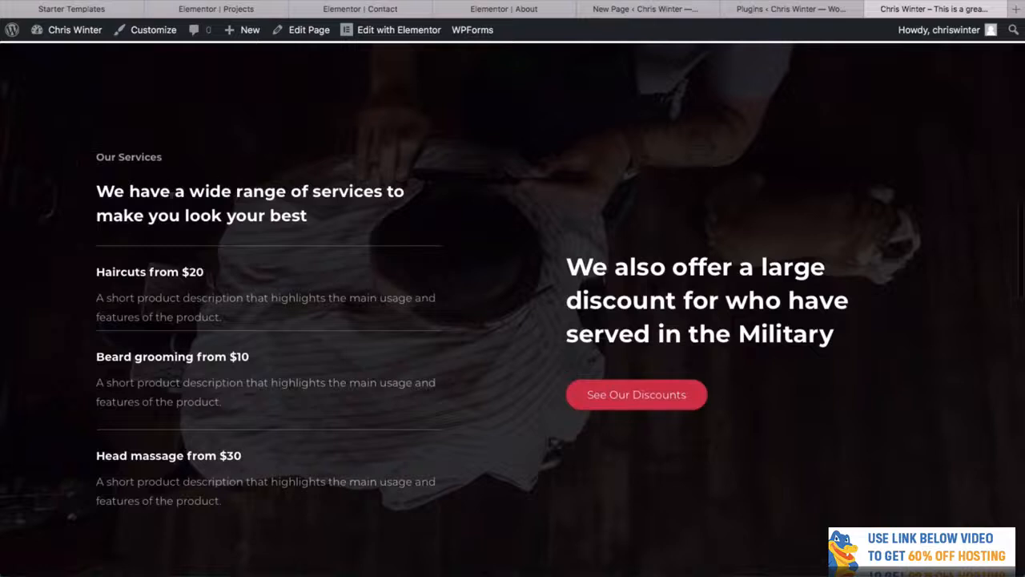
{"action": "scroll", "coordinate": [320, 264], "scroll_direction": "down", "scroll_amount": 1}
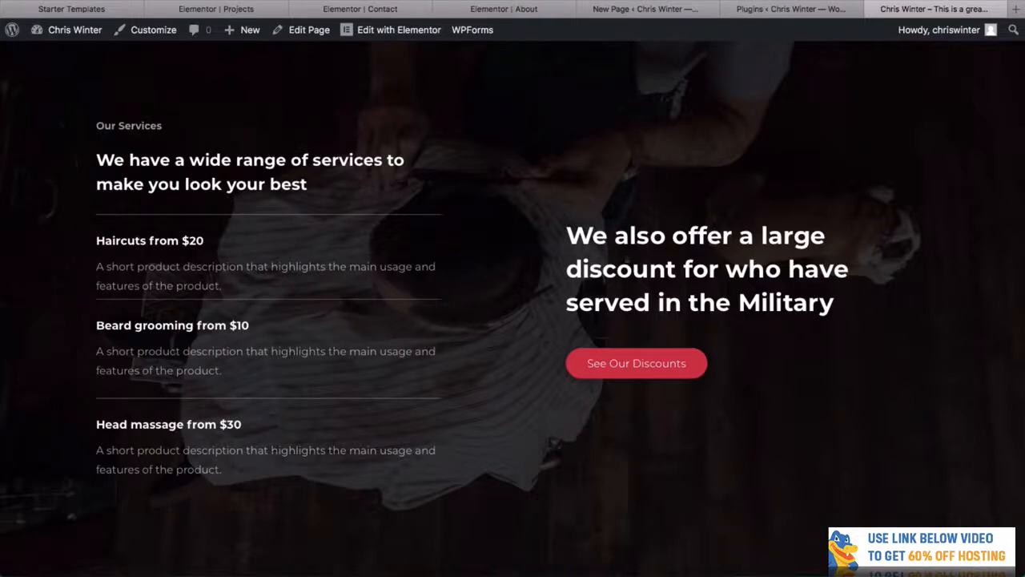
{"action": "scroll", "coordinate": [723, 430], "scroll_direction": "down", "scroll_amount": 3}
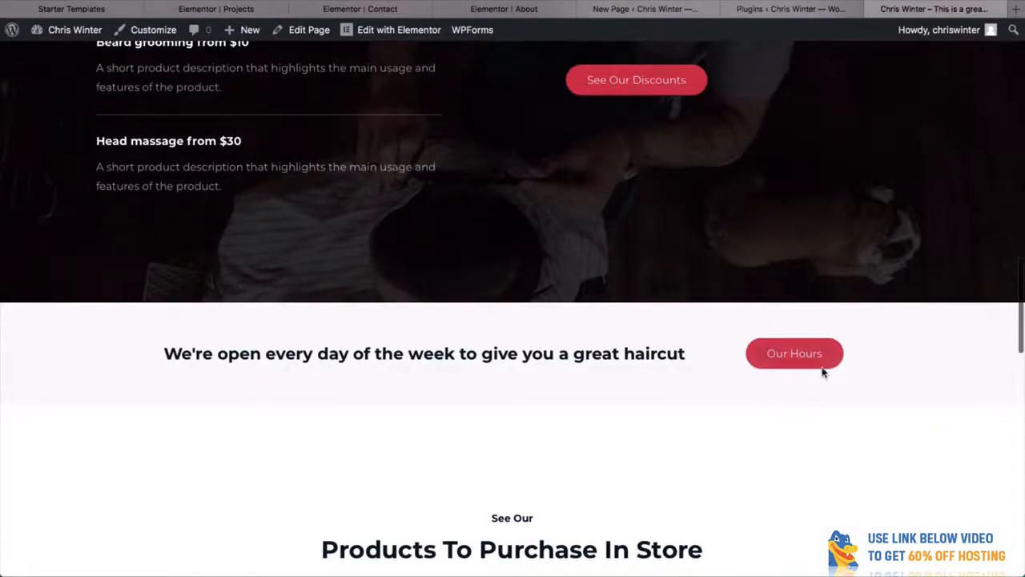
{"action": "scroll", "coordinate": [760, 424], "scroll_direction": "down", "scroll_amount": 10}
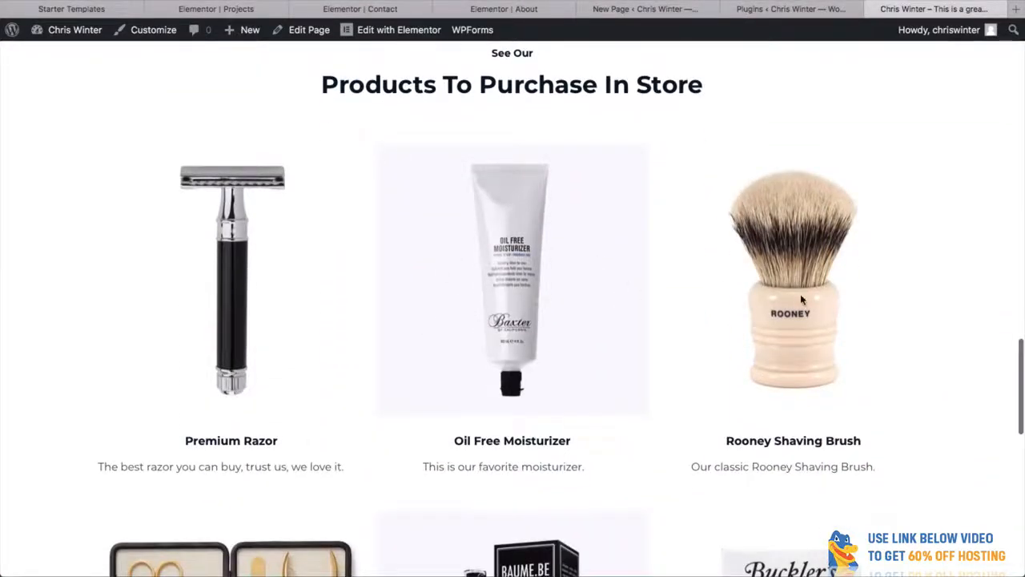
{"action": "scroll", "coordinate": [821, 275], "scroll_direction": "down", "scroll_amount": 4}
{"action": "scroll", "coordinate": [823, 277], "scroll_direction": "up", "scroll_amount": 2}
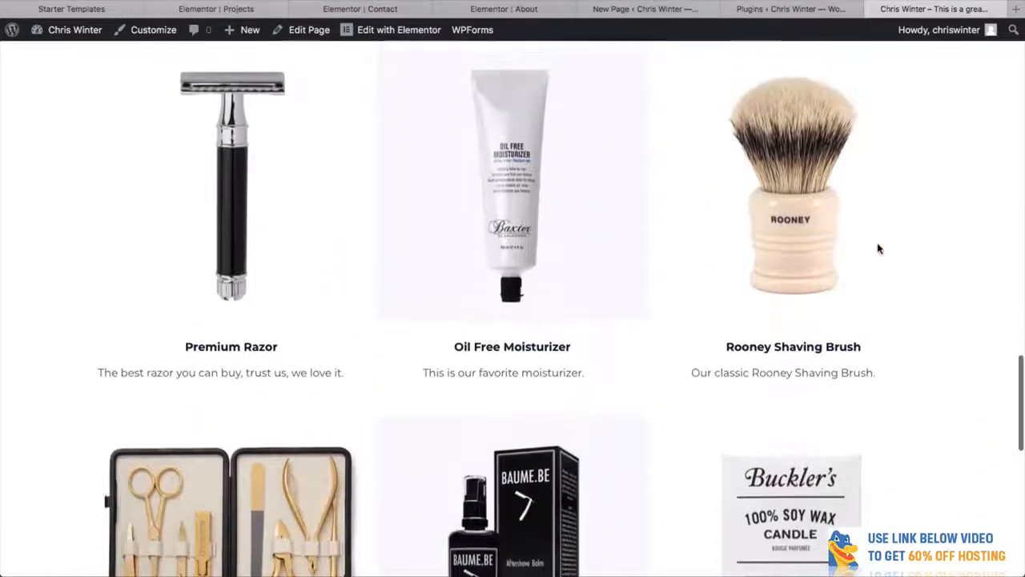
{"action": "scroll", "coordinate": [840, 274], "scroll_direction": "down", "scroll_amount": 12}
{"action": "scroll", "coordinate": [840, 275], "scroll_direction": "up", "scroll_amount": 19}
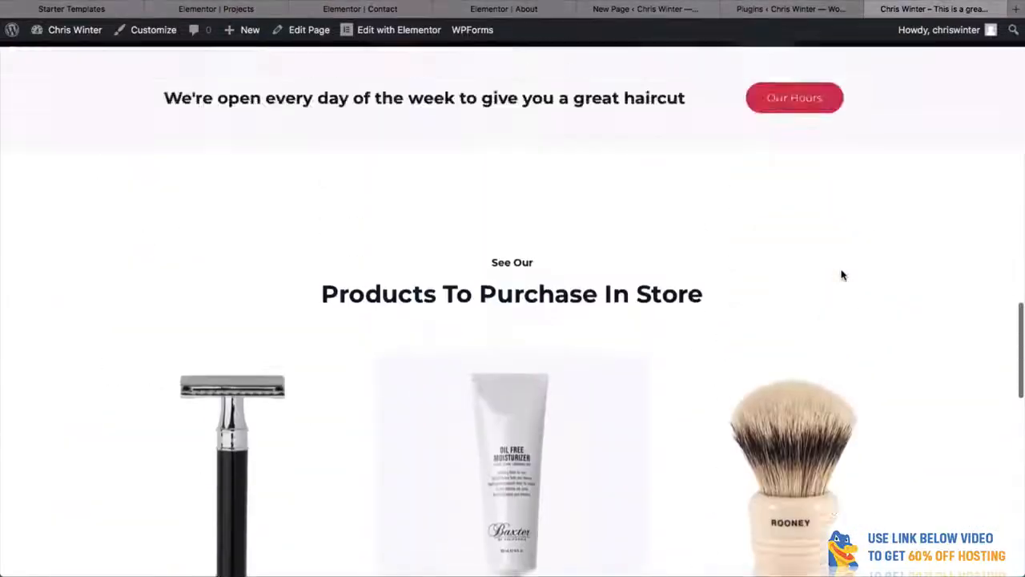
{"action": "scroll", "coordinate": [840, 275], "scroll_direction": "up", "scroll_amount": 15}
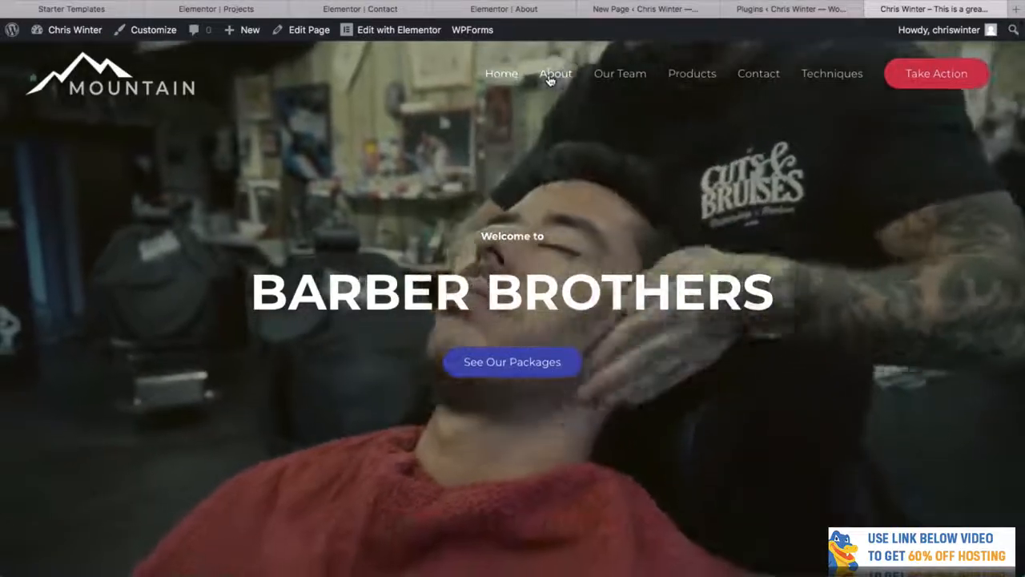
- Open the About page and scroll through its Our Story and Since 1989 sections
{"action": "left_click", "coordinate": [551, 75]}
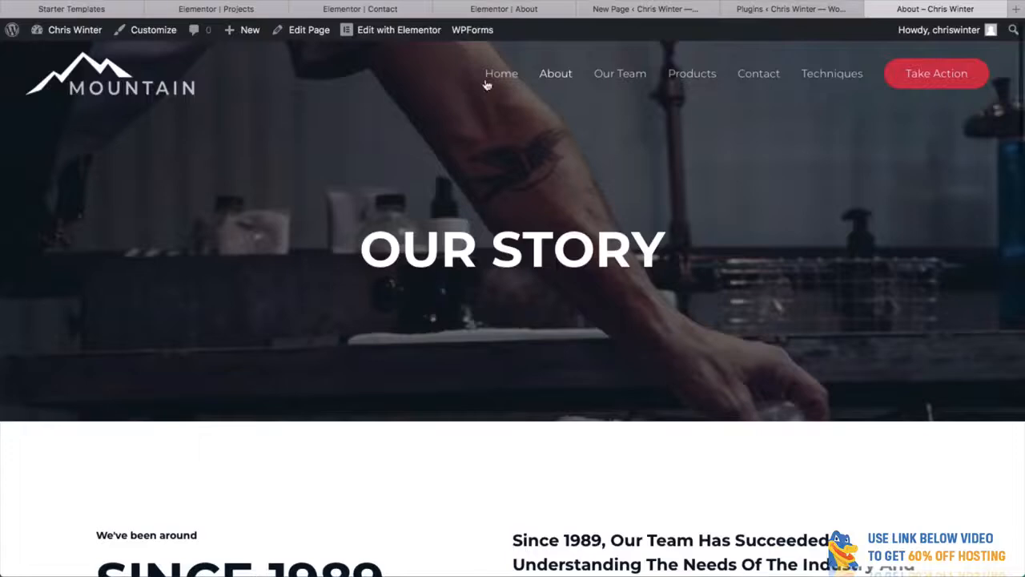
{"action": "scroll", "coordinate": [494, 254], "scroll_direction": "down", "scroll_amount": 5}
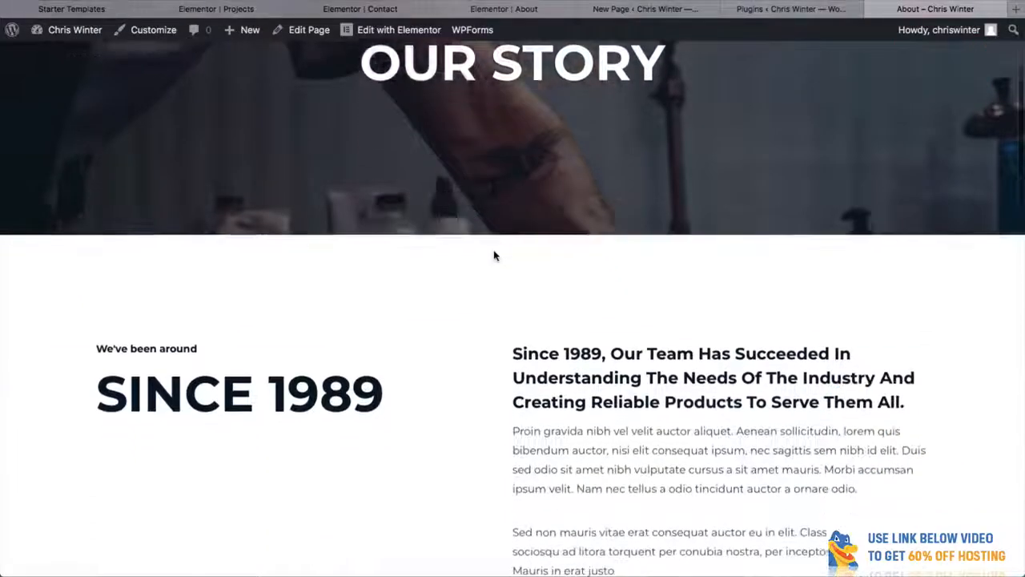
{"action": "left_click_drag", "start_coordinate": [94, 308], "coordinate": [468, 318]}
{"action": "scroll", "coordinate": [467, 318], "scroll_direction": "down", "scroll_amount": 2}
{"action": "scroll", "coordinate": [467, 318], "scroll_direction": "down", "scroll_amount": 7}
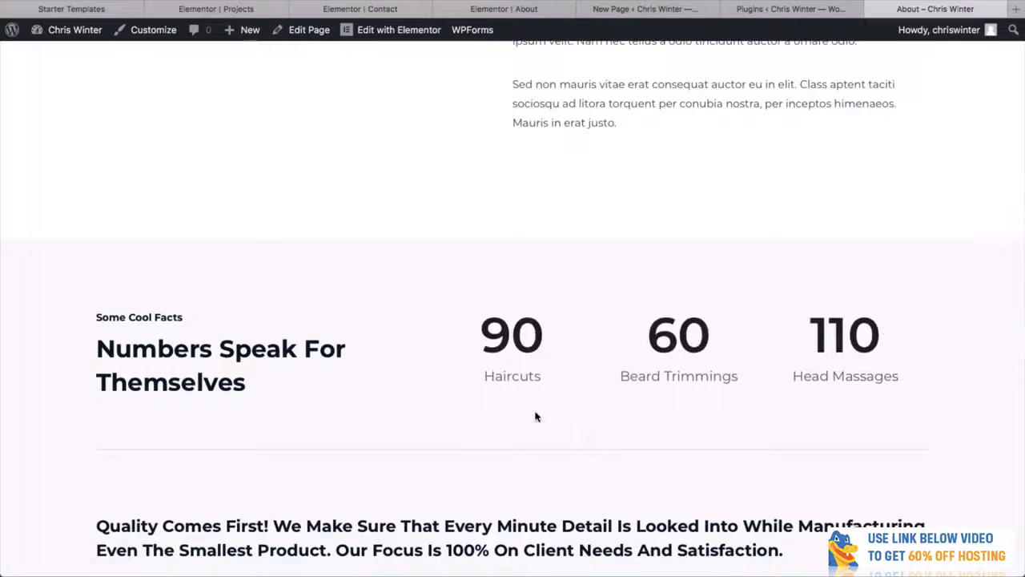
{"action": "scroll", "coordinate": [497, 380], "scroll_direction": "down", "scroll_amount": 2}
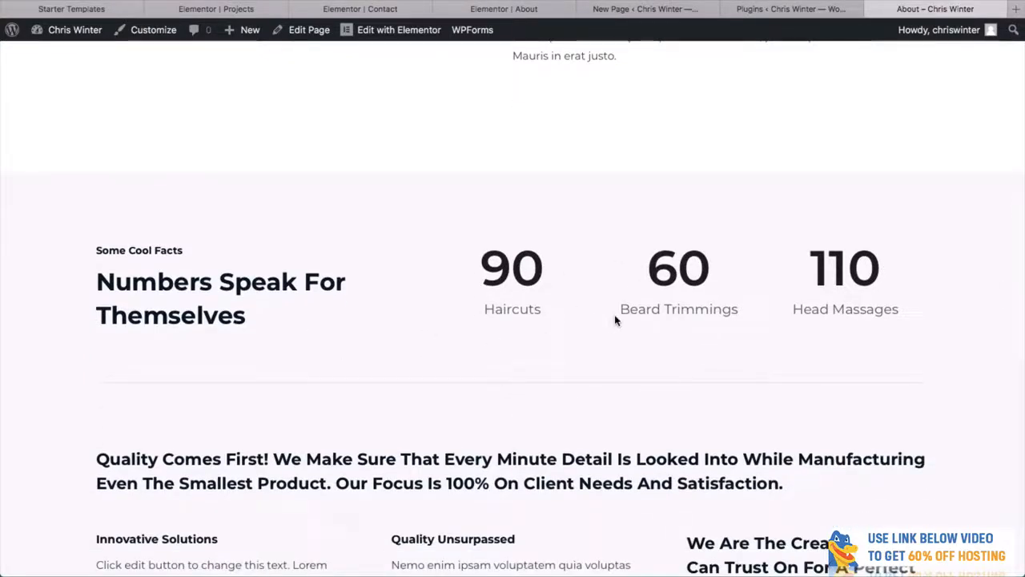
{"action": "scroll", "coordinate": [615, 320], "scroll_direction": "down", "scroll_amount": 13}
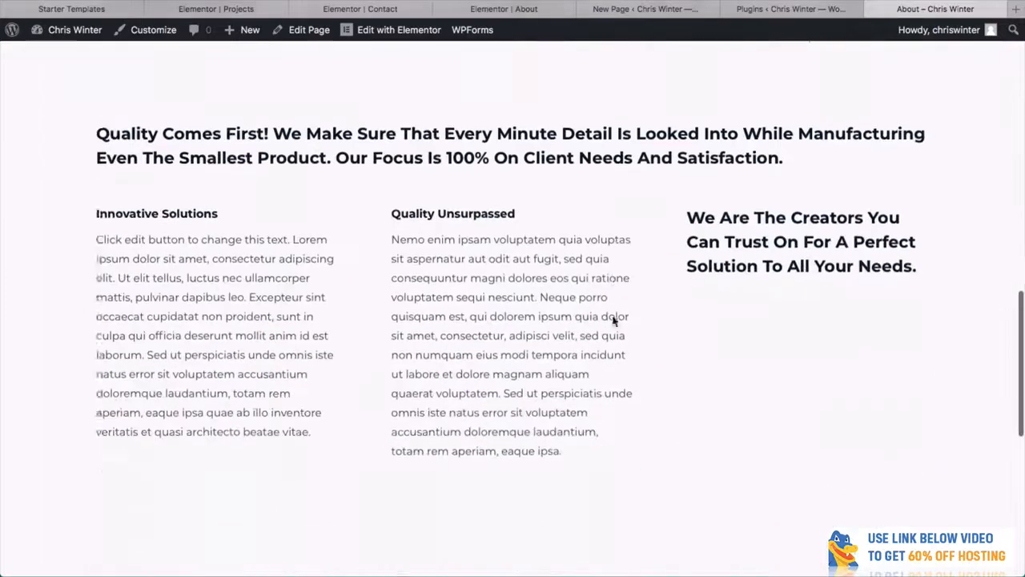
{"action": "scroll", "coordinate": [614, 321], "scroll_direction": "up", "scroll_amount": 8}
{"action": "scroll", "coordinate": [617, 334], "scroll_direction": "up", "scroll_amount": 10}
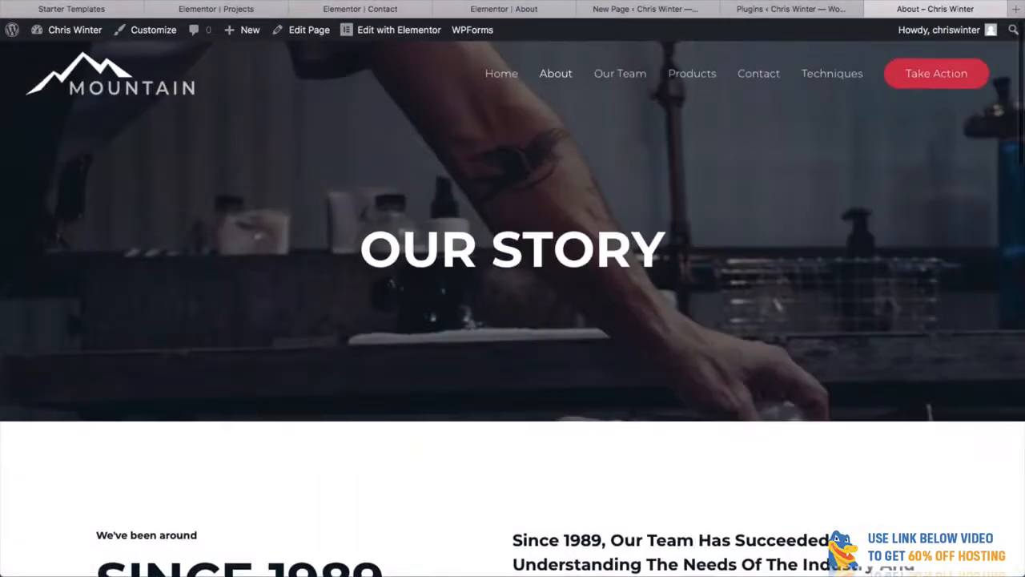
- View the Our Team page, then load Unsplash in a new background tab
{"action": "left_click", "coordinate": [620, 76]}
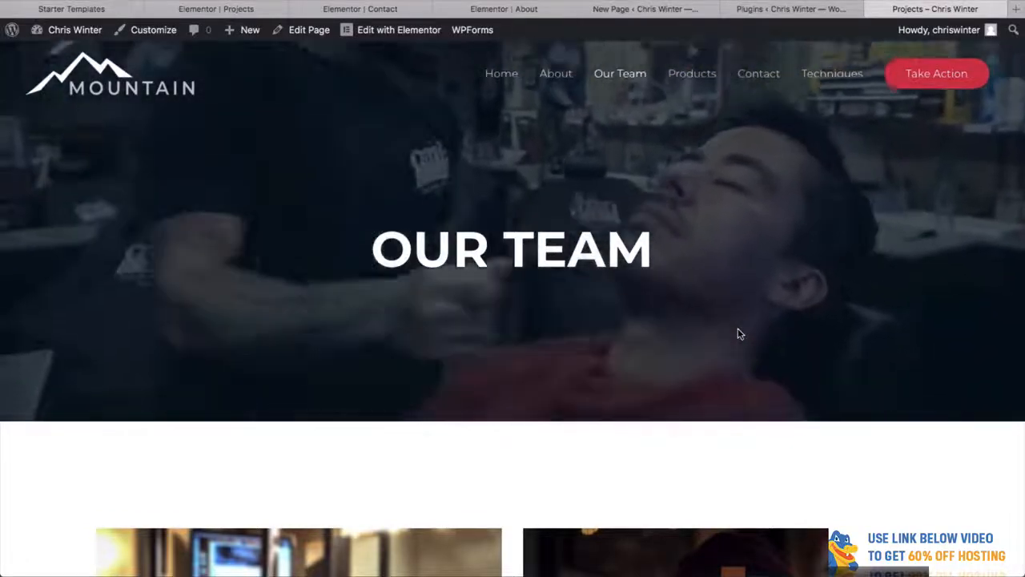
{"action": "scroll", "coordinate": [740, 334], "scroll_direction": "down", "scroll_amount": 5}
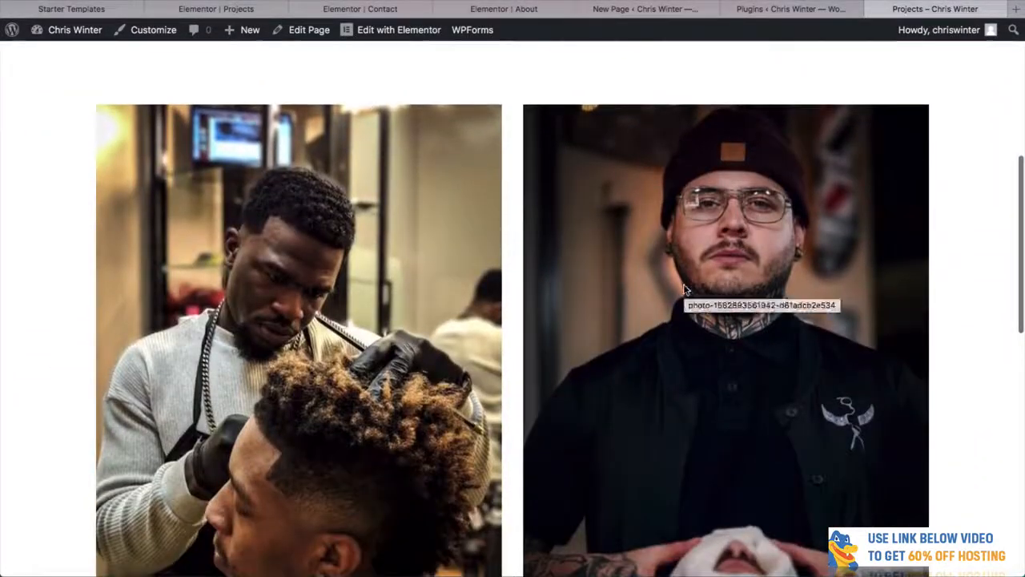
{"action": "left_click", "coordinate": [639, 1]}
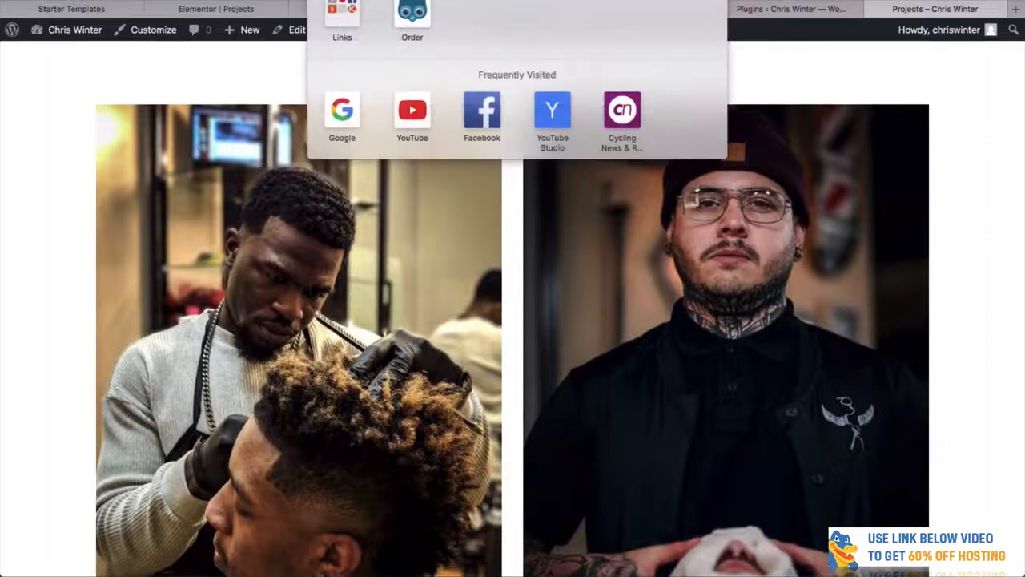
{"action": "type", "text": "unsp"}
{"action": "key", "text": "super+Return"}
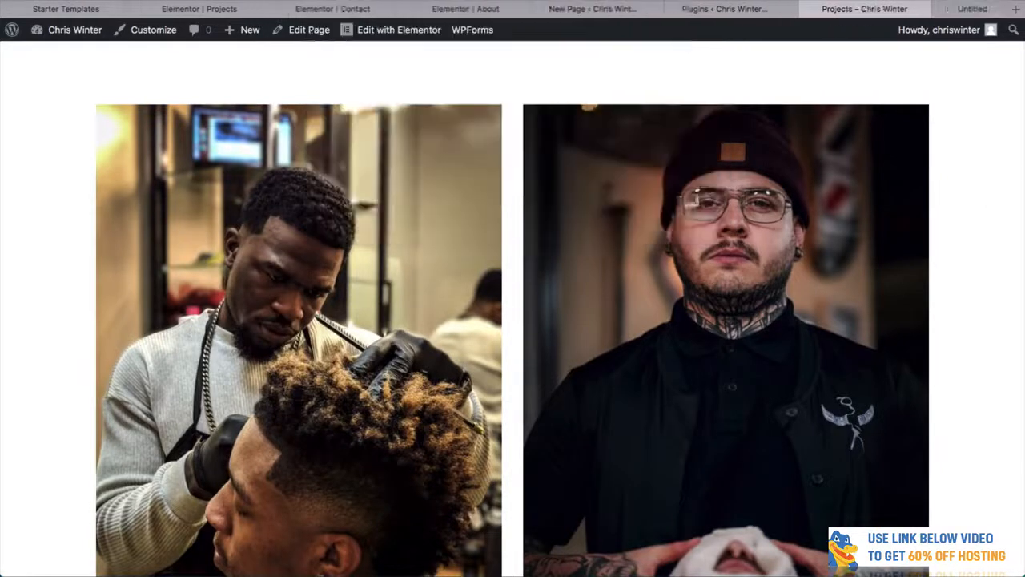
- Search Unsplash for 'barber' photos
{"action": "left_click", "coordinate": [916, 9]}
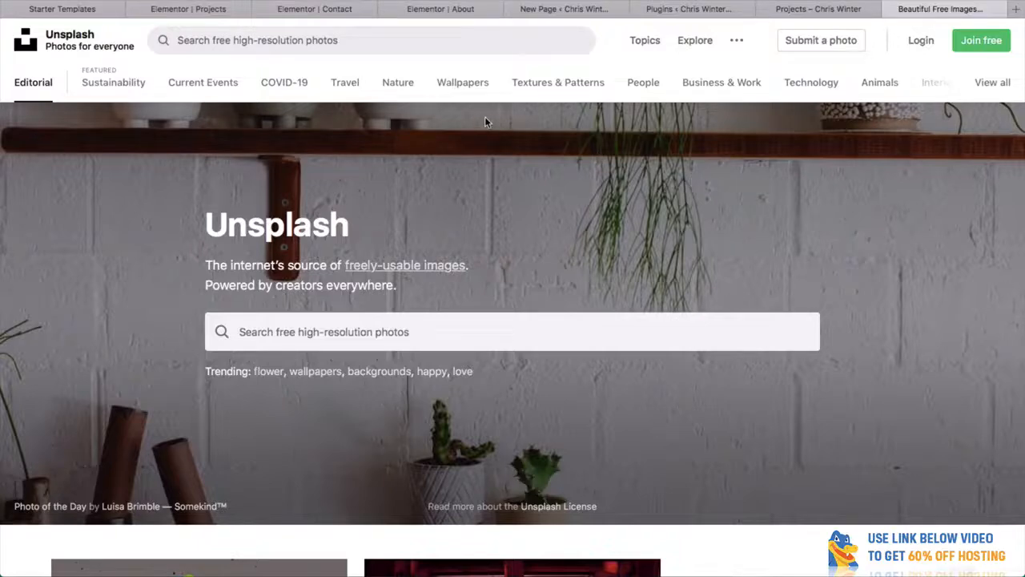
{"action": "scroll", "coordinate": [473, 117], "scroll_direction": "down", "scroll_amount": 5}
{"action": "scroll", "coordinate": [470, 149], "scroll_direction": "up", "scroll_amount": 6}
{"action": "scroll", "coordinate": [468, 170], "scroll_direction": "down", "scroll_amount": 1}
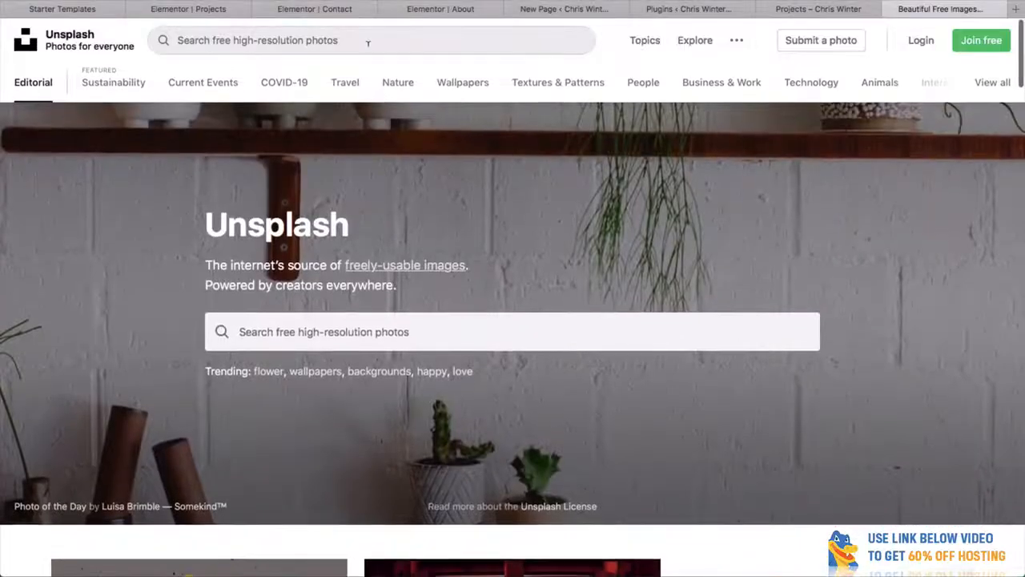
{"action": "left_click", "coordinate": [368, 42]}
{"action": "type", "text": "barbe"}
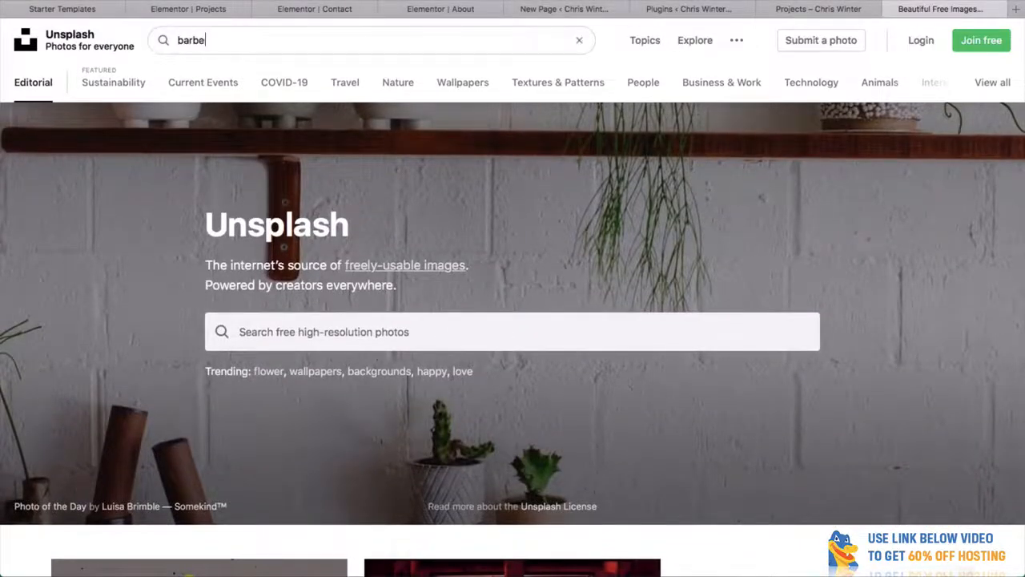
{"action": "type", "text": "r"}
{"action": "key", "text": "Return"}
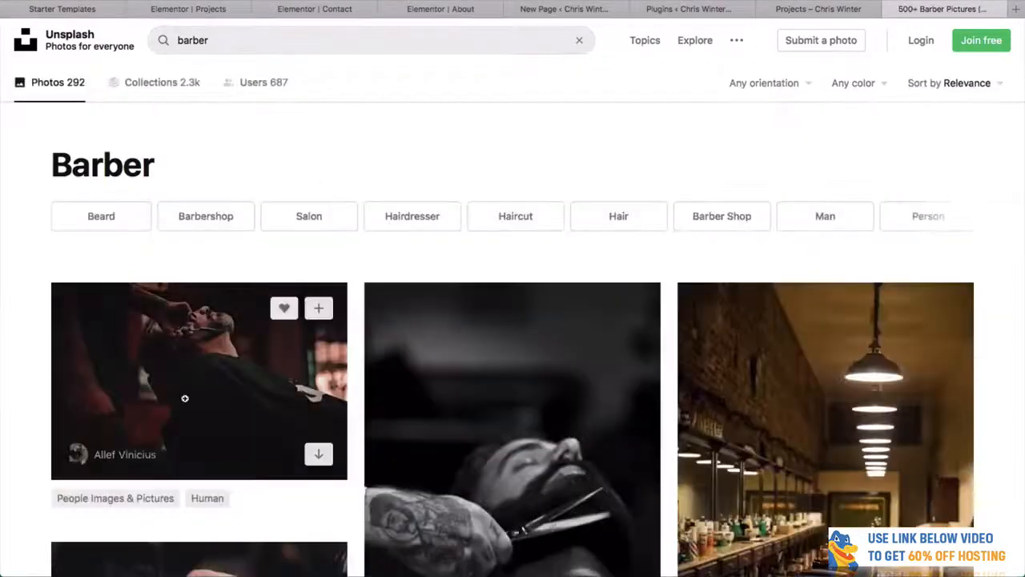
- Browse the 292 barber results, enlarging and zooming one photo before closing it
{"action": "scroll", "coordinate": [244, 325], "scroll_direction": "down", "scroll_amount": 8}
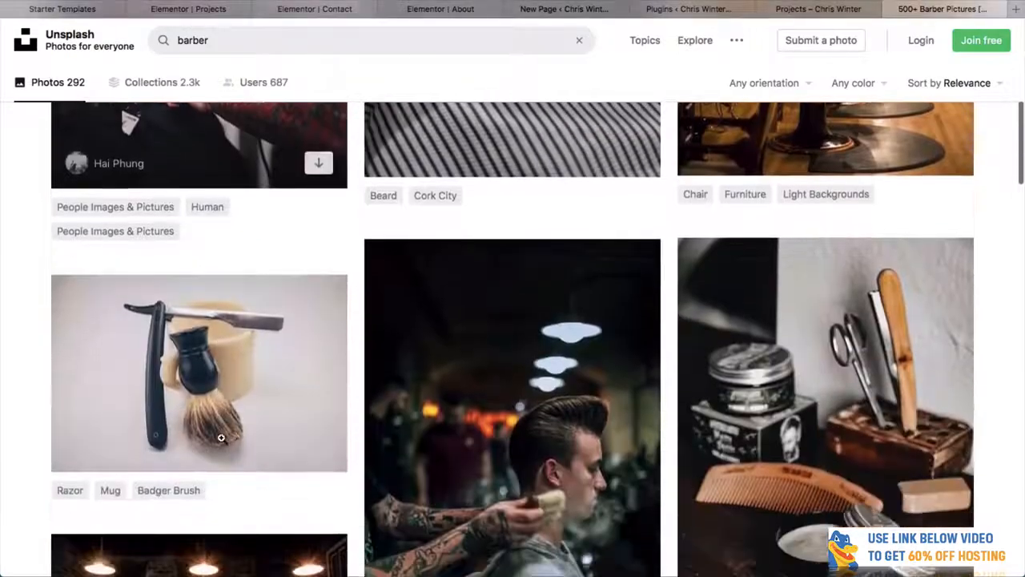
{"action": "scroll", "coordinate": [382, 336], "scroll_direction": "down", "scroll_amount": 4}
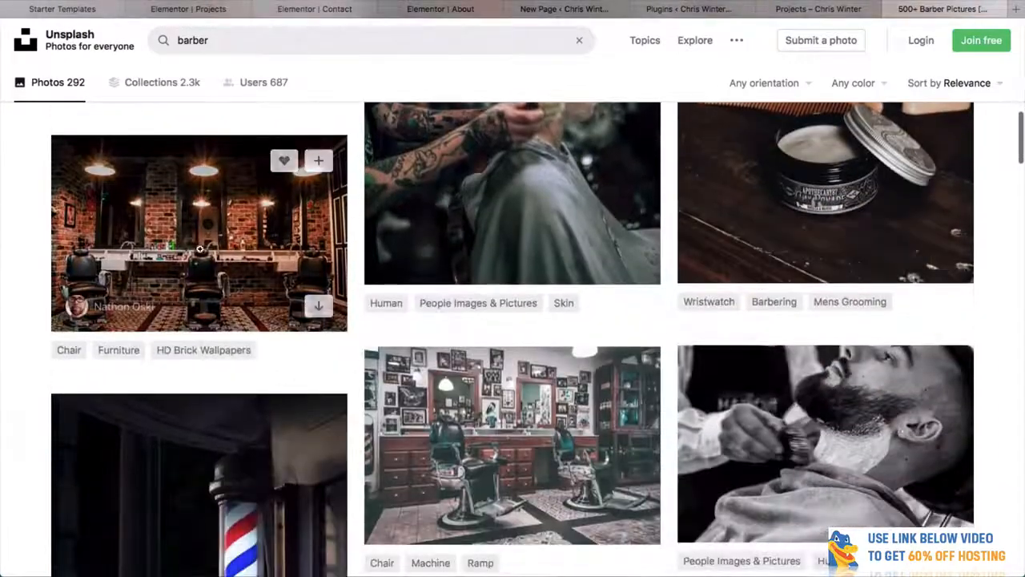
{"action": "scroll", "coordinate": [303, 244], "scroll_direction": "down", "scroll_amount": 8}
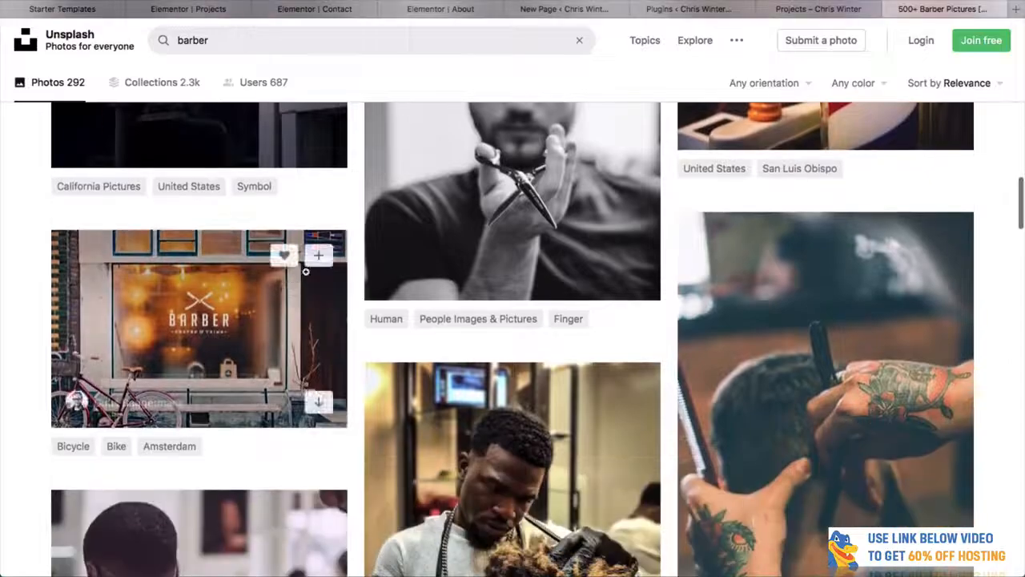
{"action": "scroll", "coordinate": [357, 263], "scroll_direction": "up", "scroll_amount": 7}
{"action": "scroll", "coordinate": [356, 264], "scroll_direction": "down", "scroll_amount": 10}
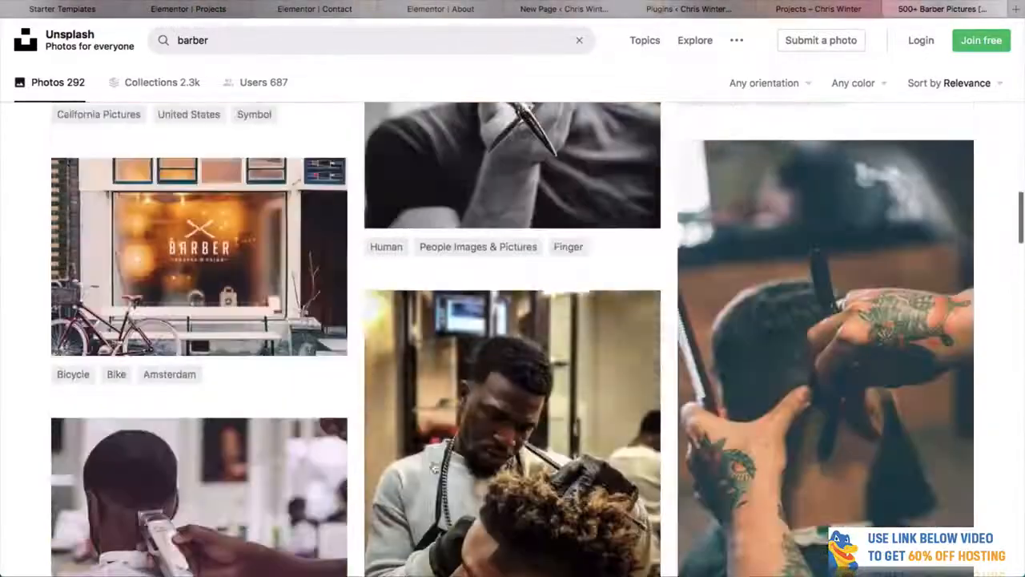
{"action": "left_click", "coordinate": [474, 409]}
{"action": "left_click", "coordinate": [496, 267]}
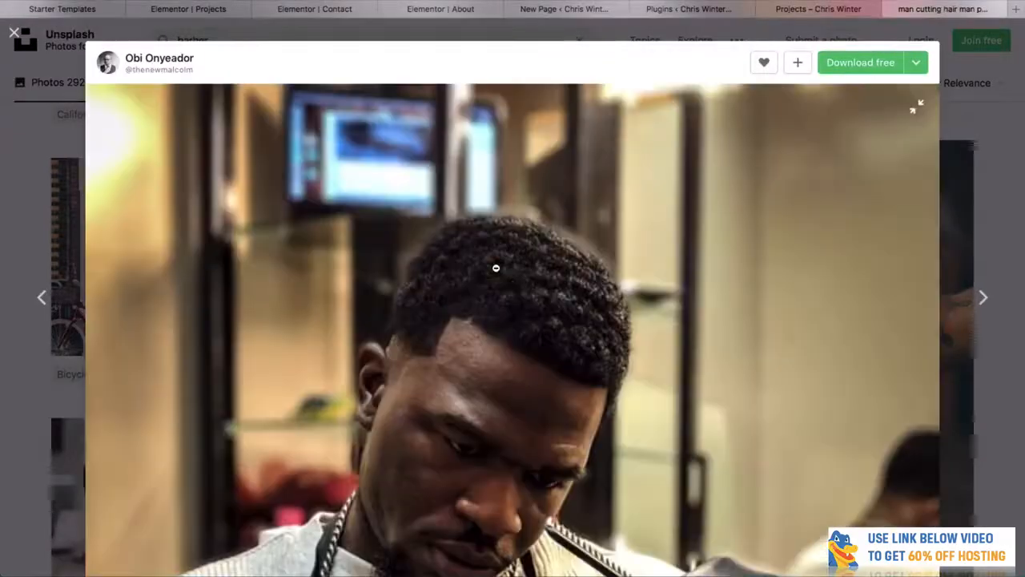
{"action": "scroll", "coordinate": [590, 391], "scroll_direction": "down", "scroll_amount": 2}
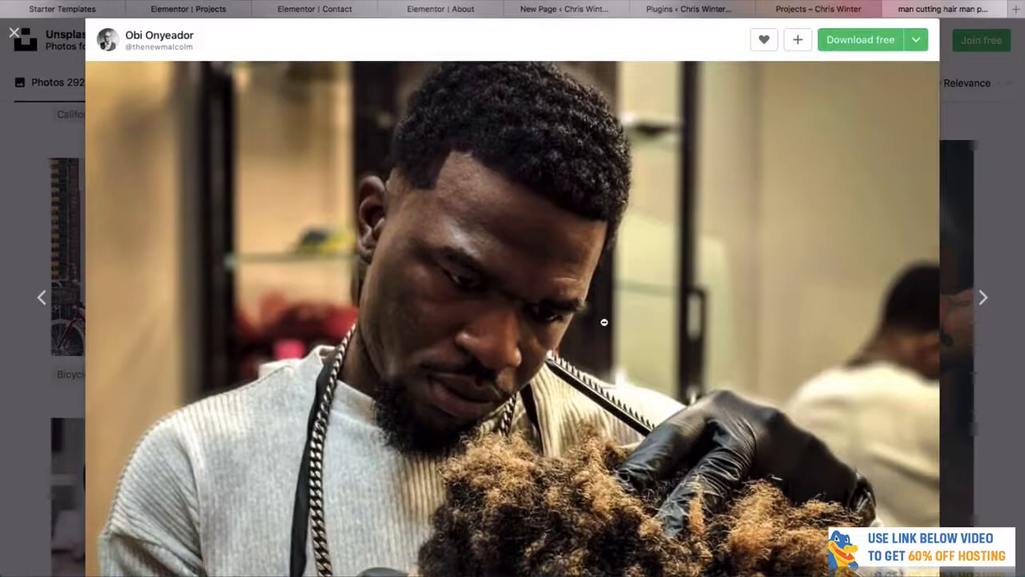
{"action": "scroll", "coordinate": [555, 374], "scroll_direction": "down", "scroll_amount": 6}
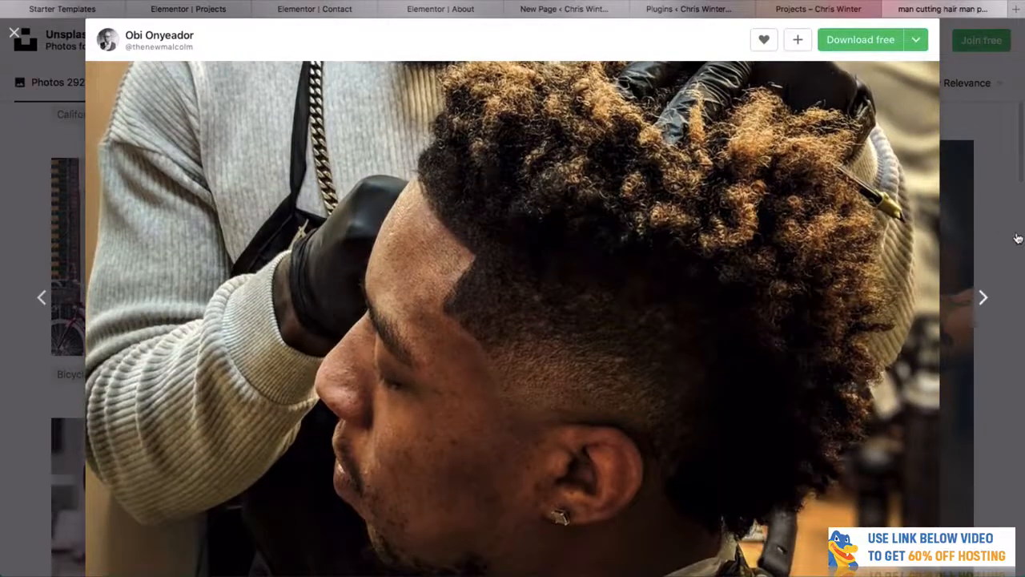
{"action": "left_click", "coordinate": [999, 231]}
{"action": "scroll", "coordinate": [662, 155], "scroll_direction": "up", "scroll_amount": 10}
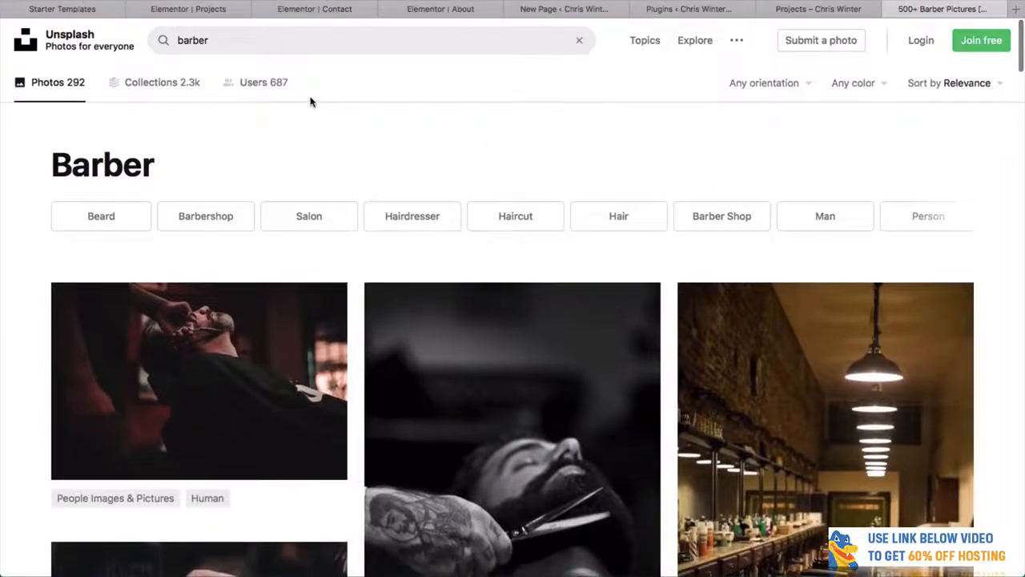
- Search Unsplash for 'yoga studio' and scroll through the 4.5k results
{"action": "left_click", "coordinate": [273, 46]}
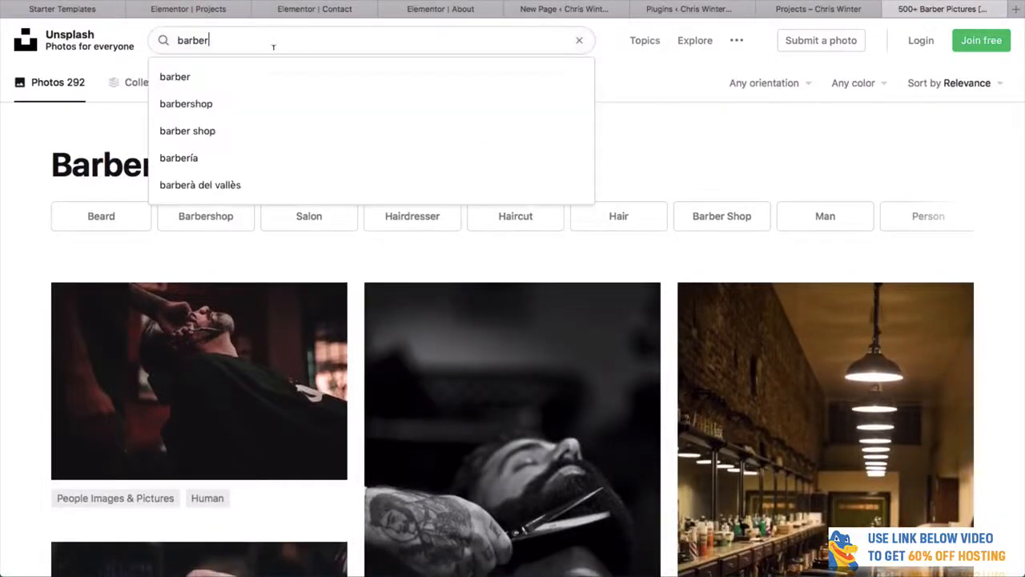
{"action": "type", "text": "yoga studio"}
{"action": "key", "text": "Return"}
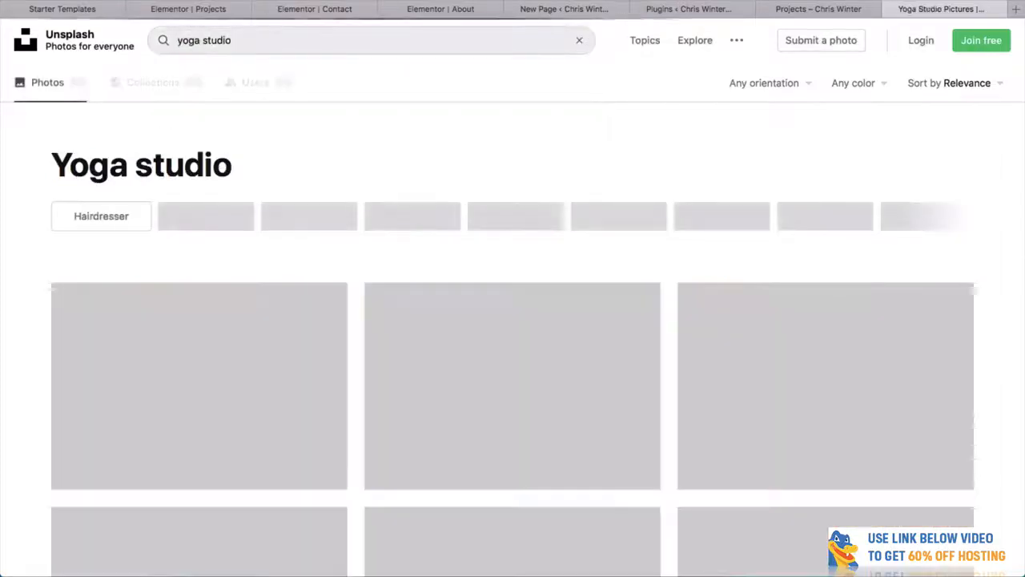
{"action": "scroll", "coordinate": [350, 268], "scroll_direction": "down", "scroll_amount": 5}
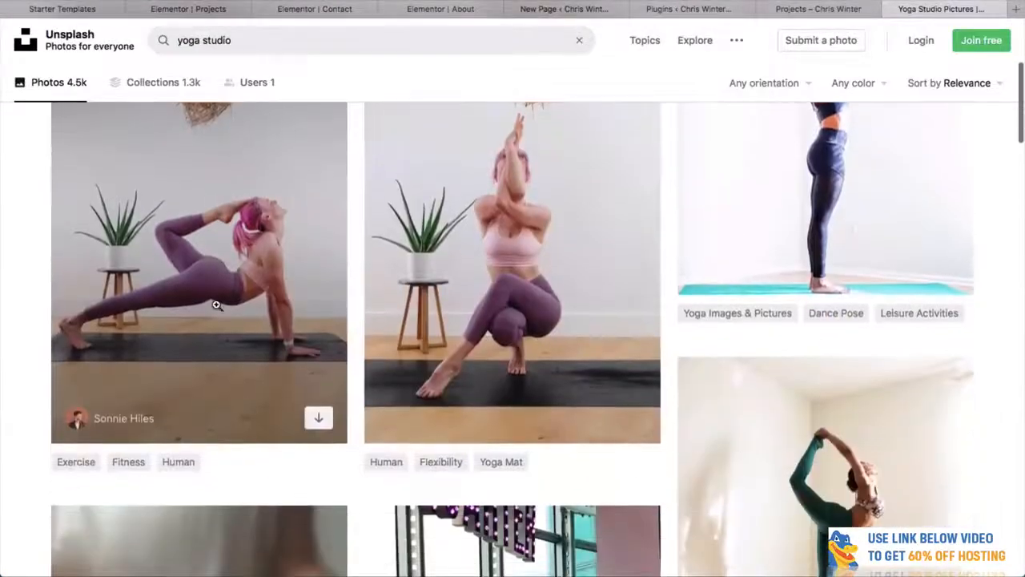
{"action": "scroll", "coordinate": [434, 313], "scroll_direction": "down", "scroll_amount": 8}
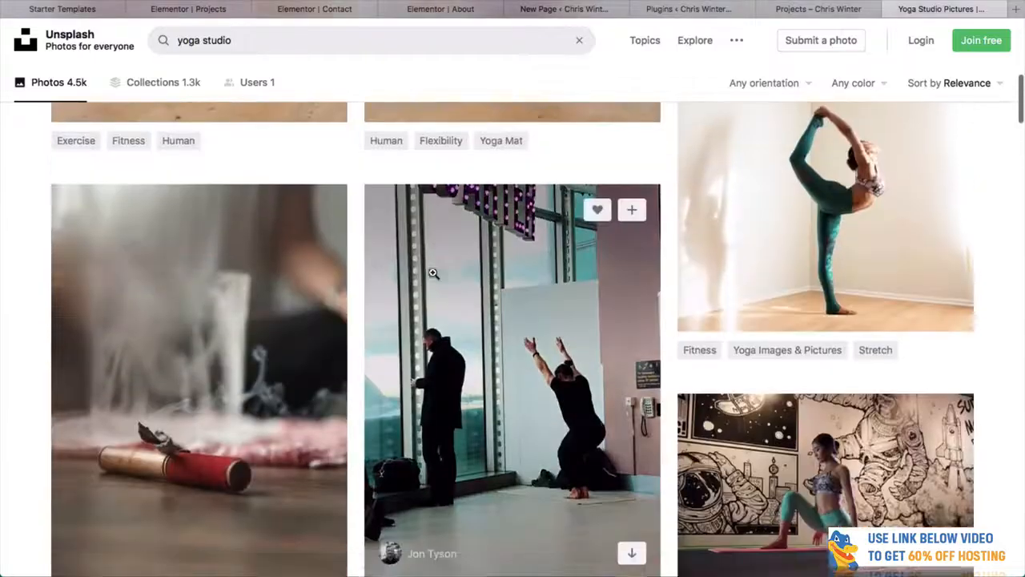
{"action": "scroll", "coordinate": [716, 327], "scroll_direction": "down", "scroll_amount": 7}
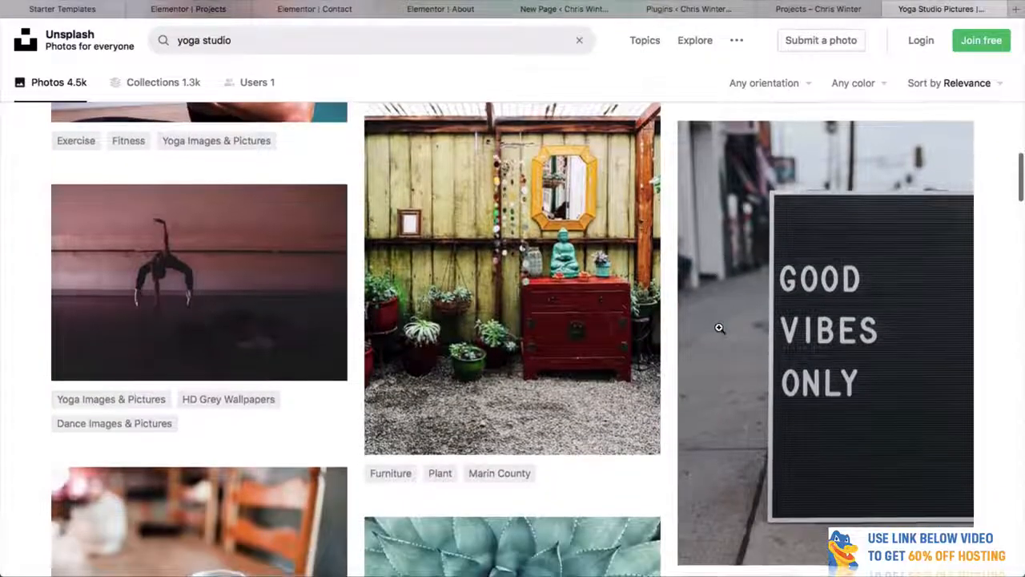
{"action": "scroll", "coordinate": [716, 326], "scroll_direction": "down", "scroll_amount": 7}
{"action": "scroll", "coordinate": [576, 242], "scroll_direction": "down", "scroll_amount": 2}
{"action": "scroll", "coordinate": [576, 242], "scroll_direction": "up", "scroll_amount": 2}
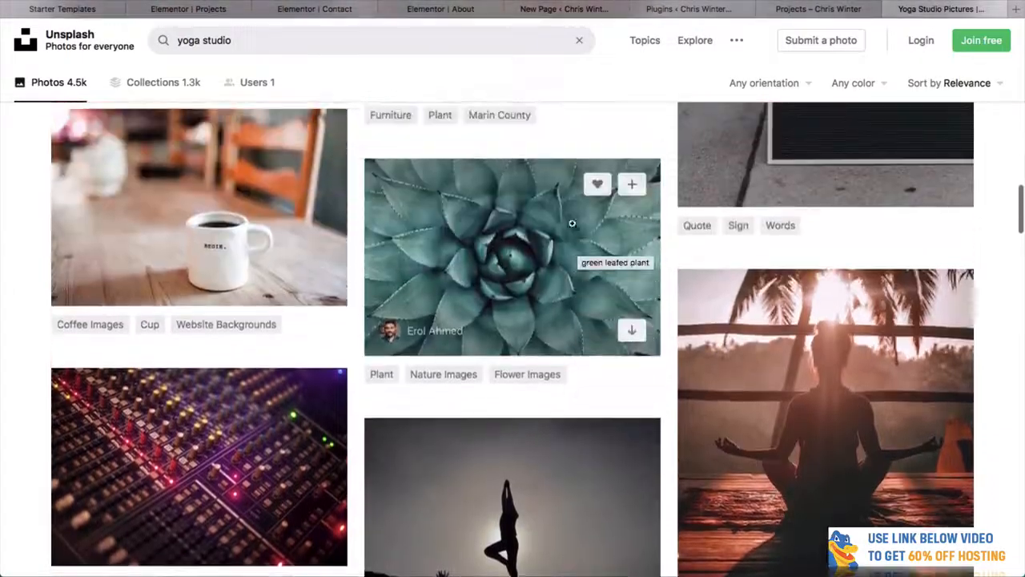
- Preview the agave plant photo at full size with zoom, then close it
{"action": "left_click", "coordinate": [564, 228]}
{"action": "left_click", "coordinate": [496, 272]}
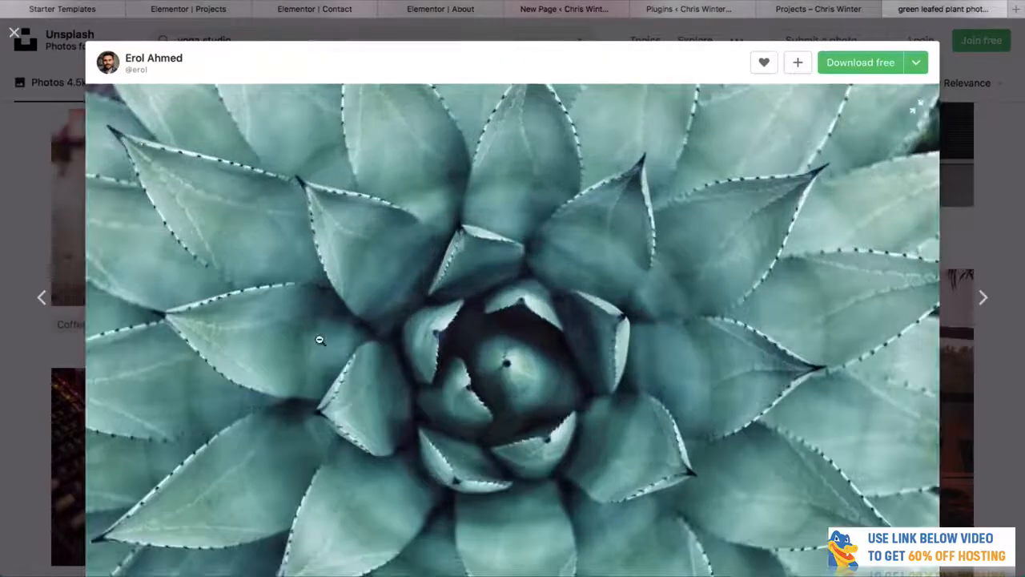
{"action": "scroll", "coordinate": [406, 414], "scroll_direction": "down", "scroll_amount": 2}
{"action": "left_click", "coordinate": [21, 383]}
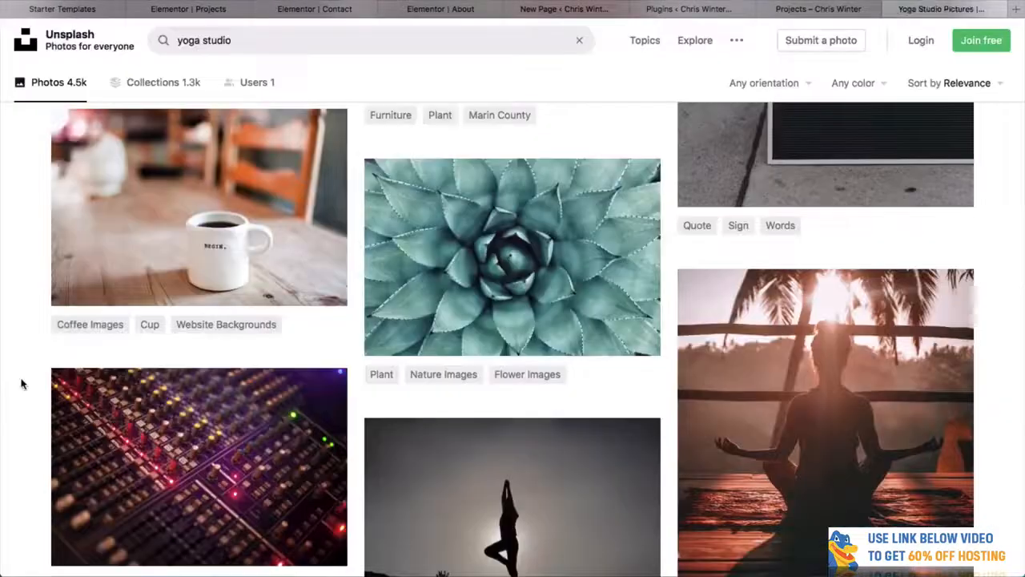
{"action": "scroll", "coordinate": [21, 384], "scroll_direction": "down", "scroll_amount": 15}
{"action": "scroll", "coordinate": [21, 383], "scroll_direction": "up", "scroll_amount": 1}
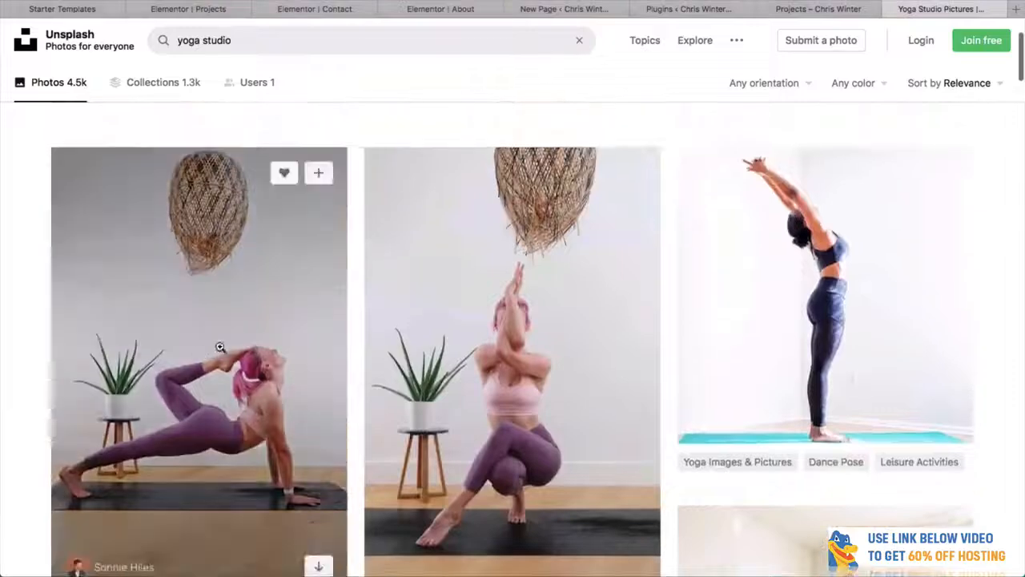
- Preview and zoom a yoga pose photo, then return to the Unsplash homepage
{"action": "left_click", "coordinate": [450, 297]}
{"action": "left_click", "coordinate": [489, 384]}
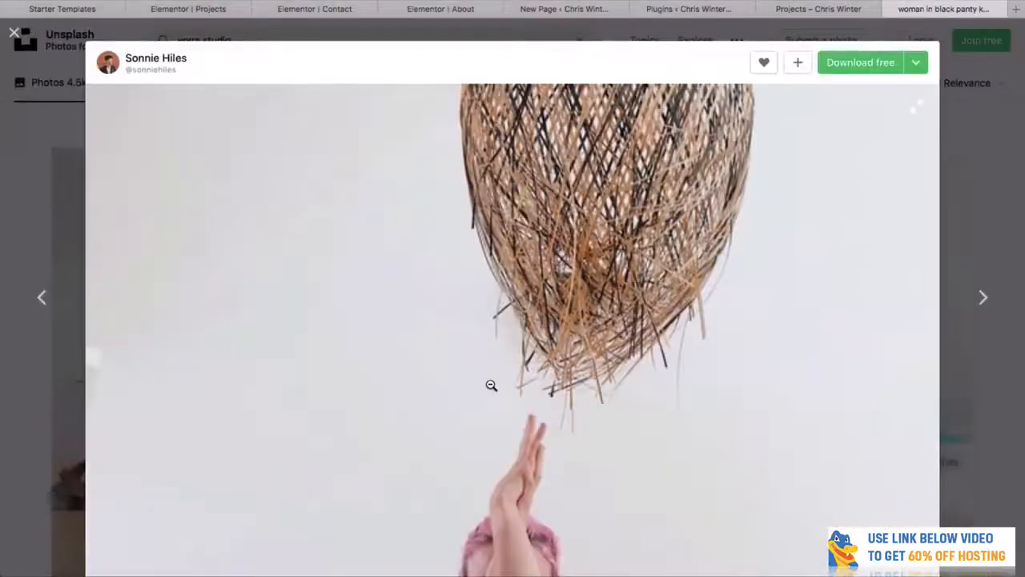
{"action": "scroll", "coordinate": [491, 384], "scroll_direction": "down", "scroll_amount": 5}
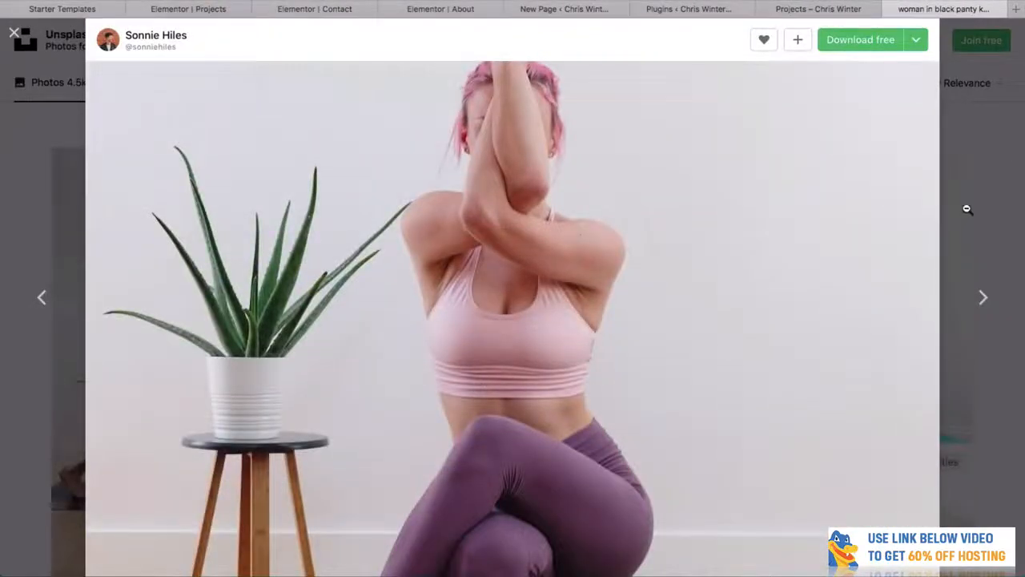
{"action": "scroll", "coordinate": [967, 209], "scroll_direction": "down", "scroll_amount": 4}
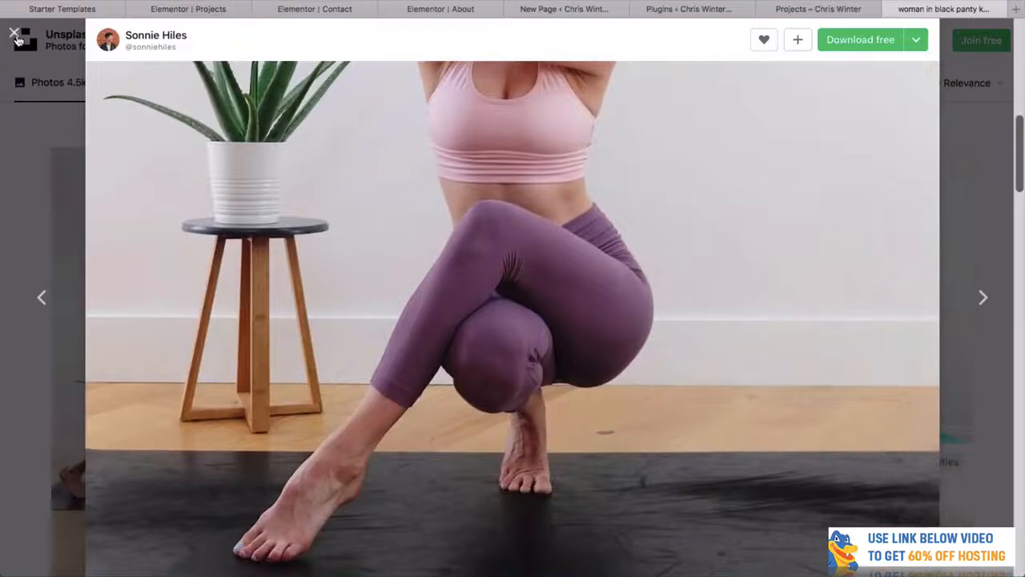
{"action": "left_click", "coordinate": [16, 37]}
{"action": "scroll", "coordinate": [384, 112], "scroll_direction": "up", "scroll_amount": 2}
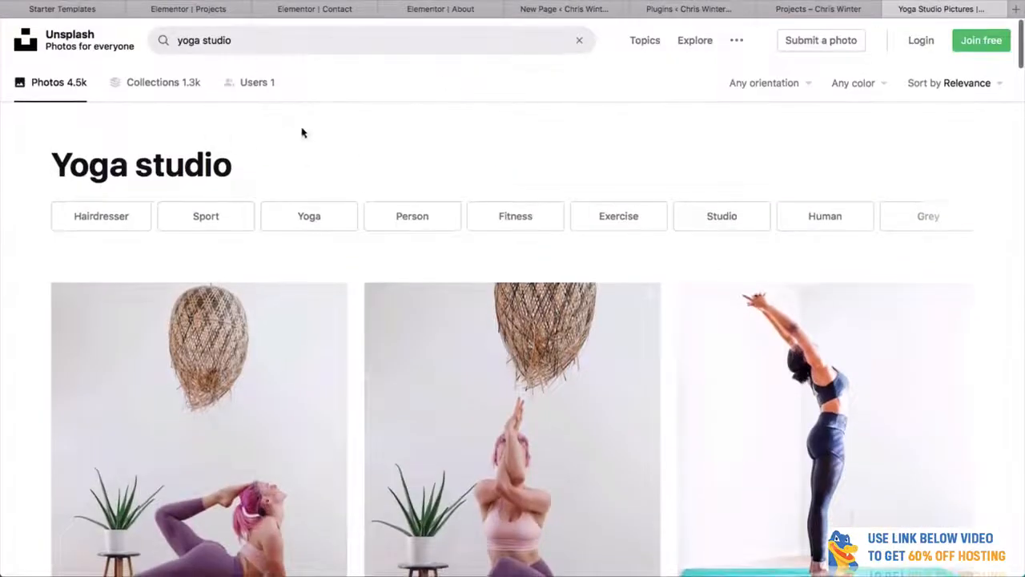
{"action": "left_click", "coordinate": [46, 36]}
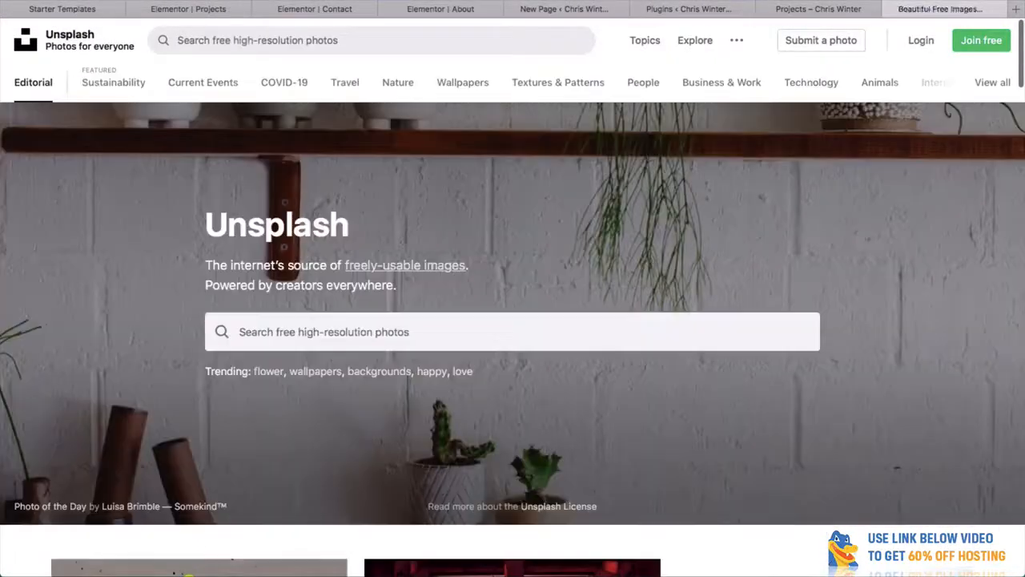
- Review the live Barber Brothers site's Products page from top to bottom
{"action": "left_click", "coordinate": [805, 9]}
{"action": "scroll", "coordinate": [684, 320], "scroll_direction": "down", "scroll_amount": 5}
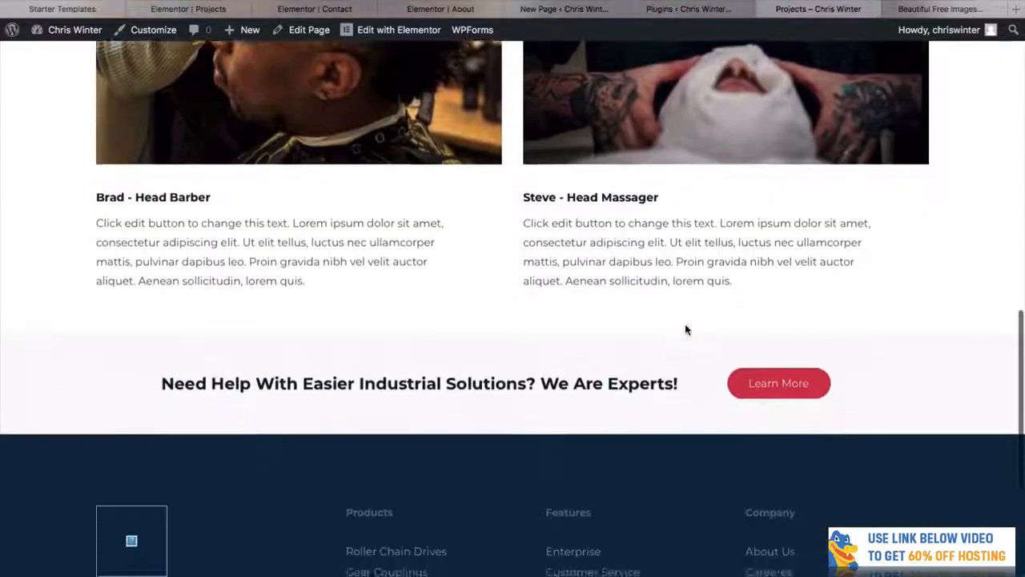
{"action": "scroll", "coordinate": [685, 337], "scroll_direction": "up", "scroll_amount": 2}
{"action": "scroll", "coordinate": [685, 343], "scroll_direction": "up", "scroll_amount": 7}
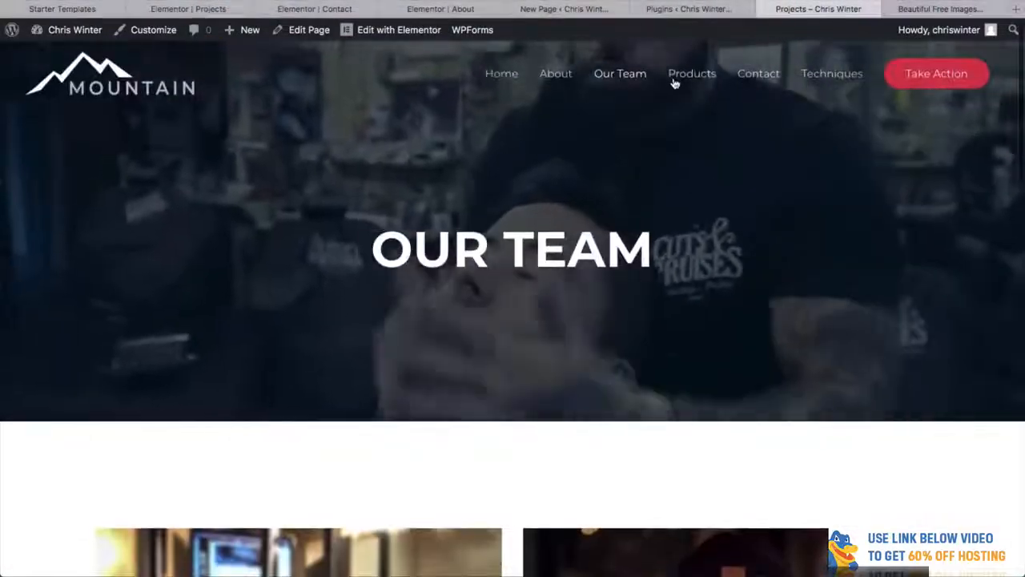
{"action": "left_click", "coordinate": [677, 76]}
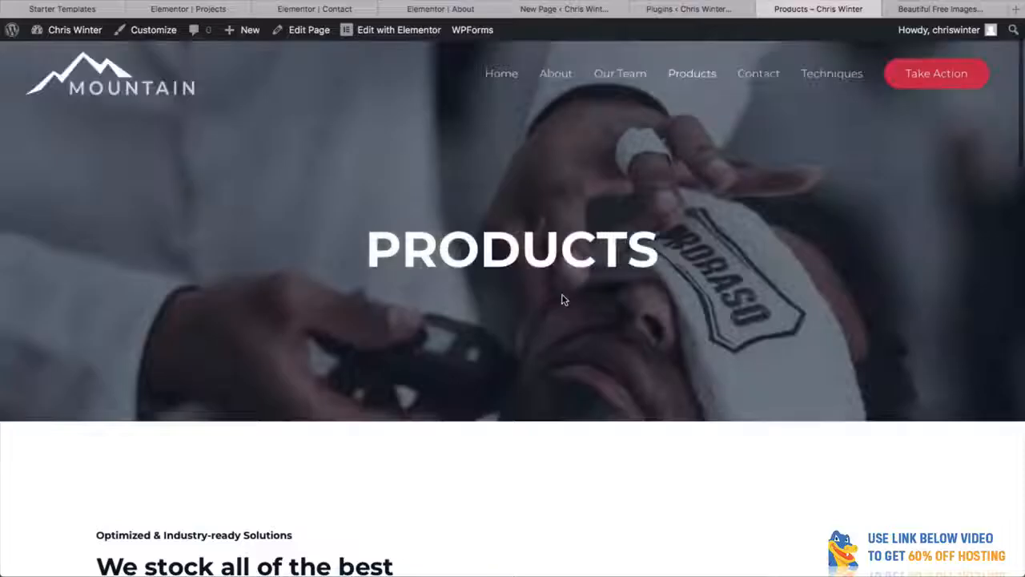
{"action": "scroll", "coordinate": [561, 298], "scroll_direction": "down", "scroll_amount": 3}
{"action": "scroll", "coordinate": [505, 440], "scroll_direction": "down", "scroll_amount": 2}
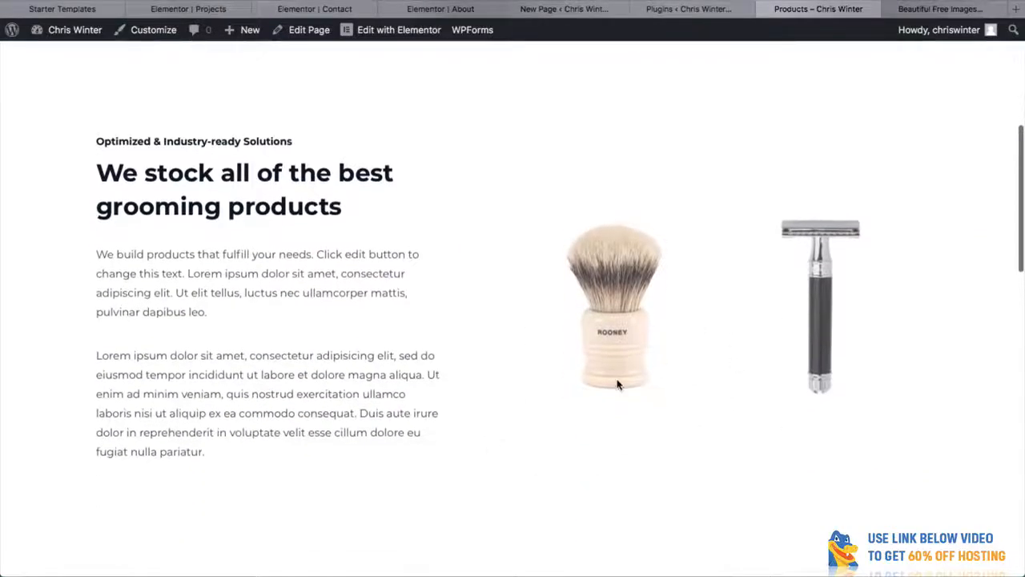
{"action": "scroll", "coordinate": [616, 384], "scroll_direction": "down", "scroll_amount": 3}
{"action": "scroll", "coordinate": [617, 384], "scroll_direction": "up", "scroll_amount": 7}
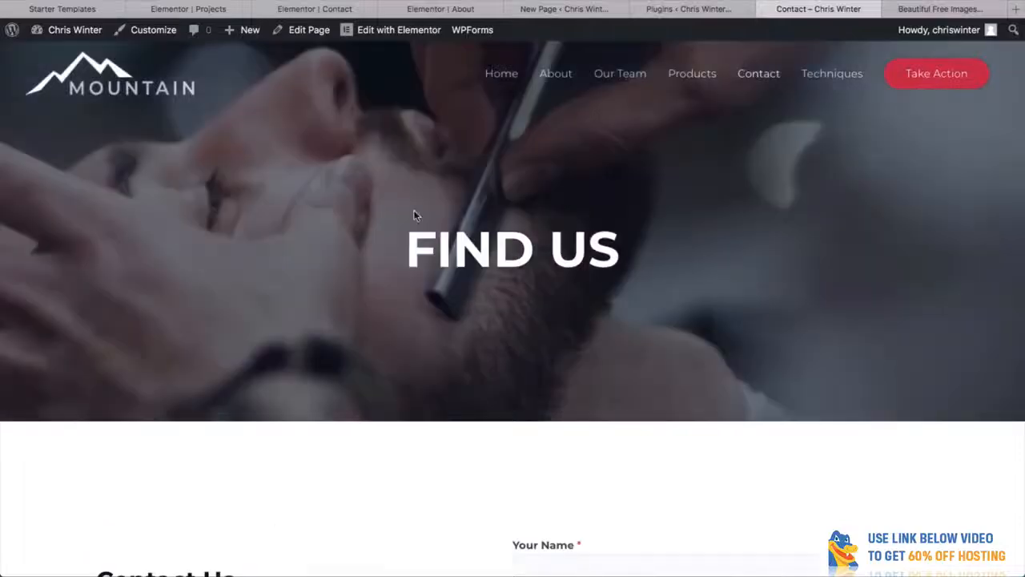
{"action": "scroll", "coordinate": [510, 257], "scroll_direction": "down", "scroll_amount": 10}
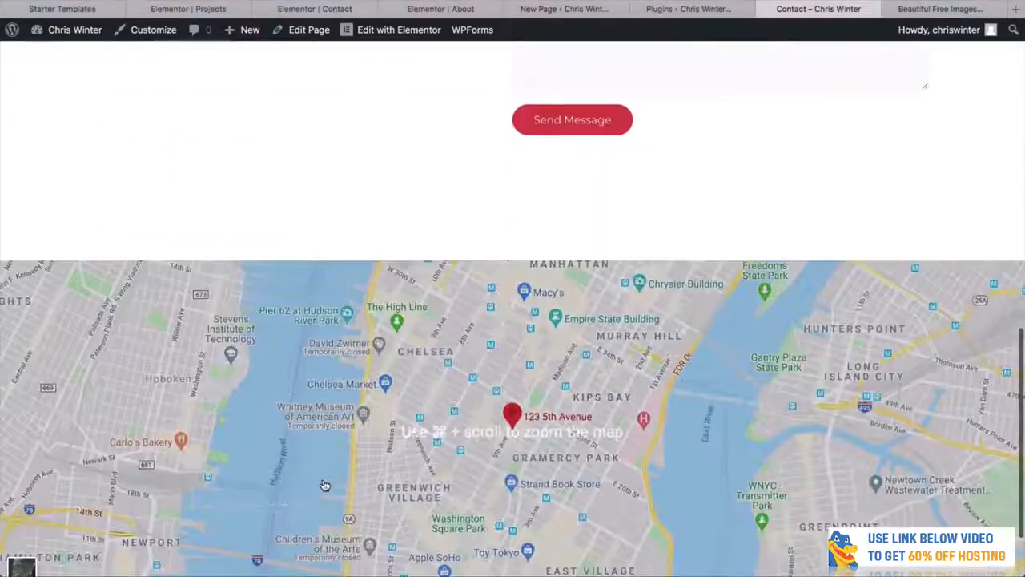
{"action": "scroll", "coordinate": [324, 485], "scroll_direction": "down", "scroll_amount": 2}
{"action": "left_click_drag", "start_coordinate": [493, 359], "coordinate": [492, 328]}
{"action": "scroll", "coordinate": [536, 520], "scroll_direction": "up", "scroll_amount": 11}
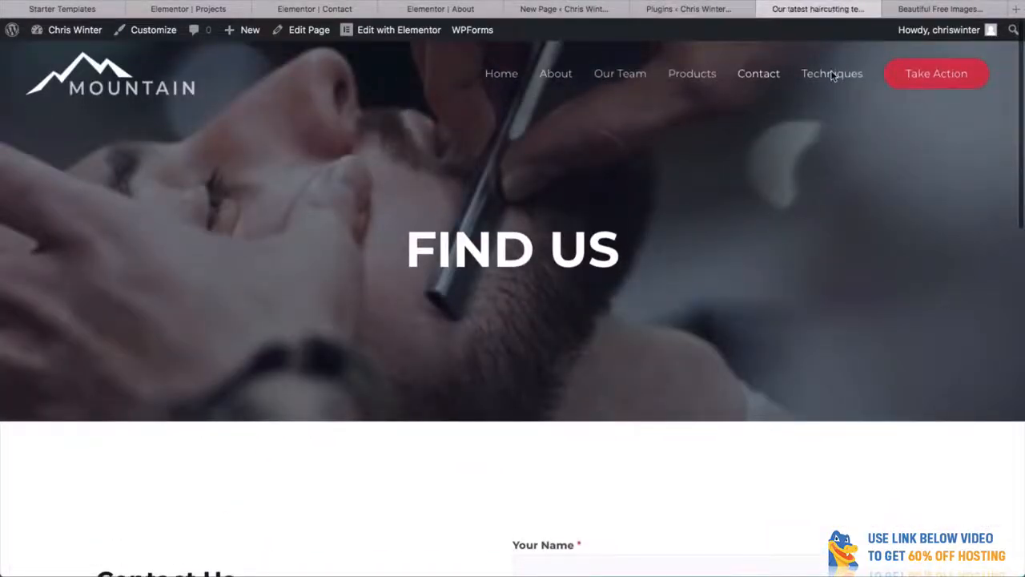
- View the haircutting Techniques post, then go back to the home page
{"action": "left_click", "coordinate": [831, 74]}
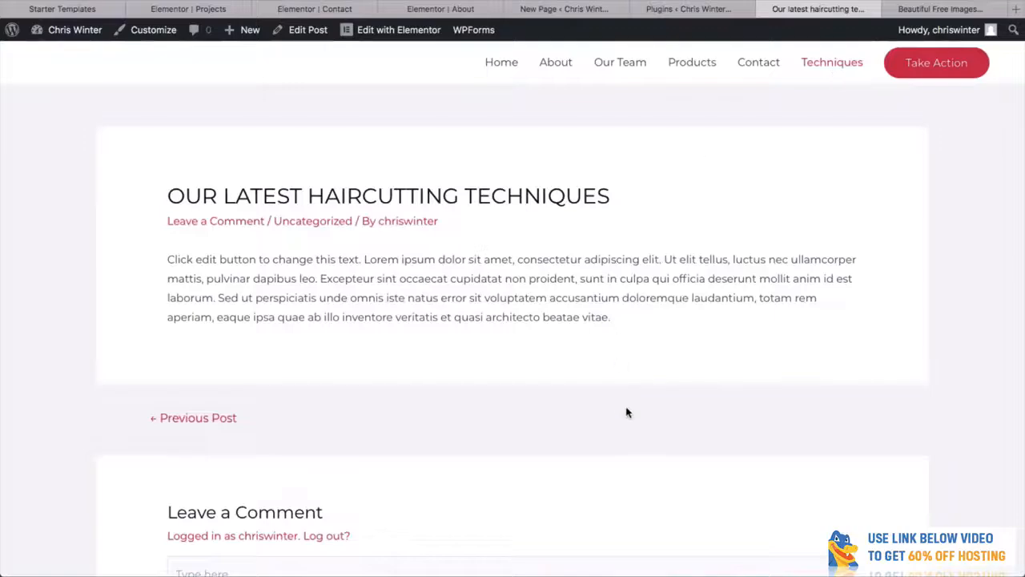
{"action": "scroll", "coordinate": [627, 412], "scroll_direction": "down", "scroll_amount": 4}
{"action": "scroll", "coordinate": [627, 403], "scroll_direction": "up", "scroll_amount": 4}
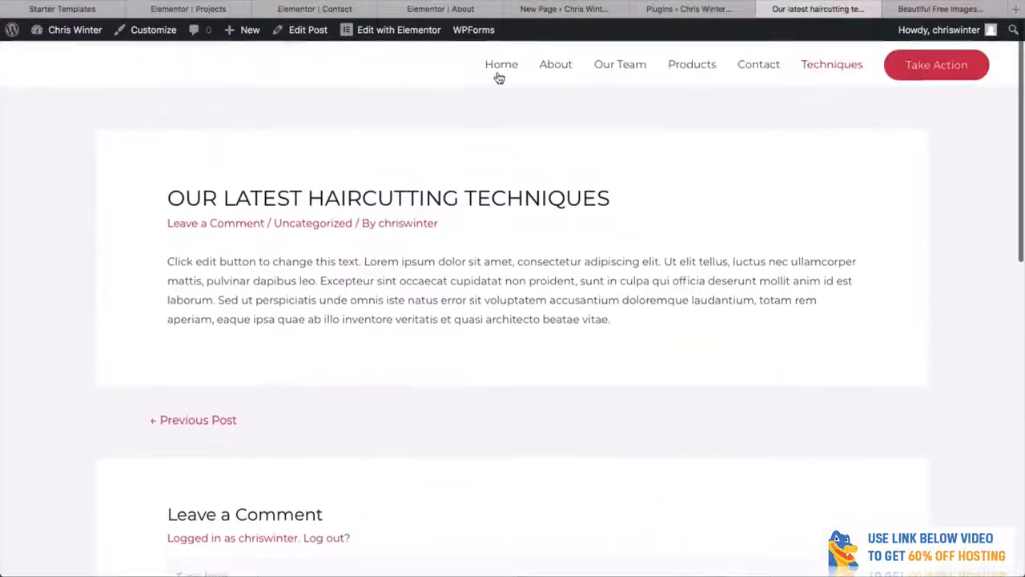
{"action": "left_click", "coordinate": [640, 68]}
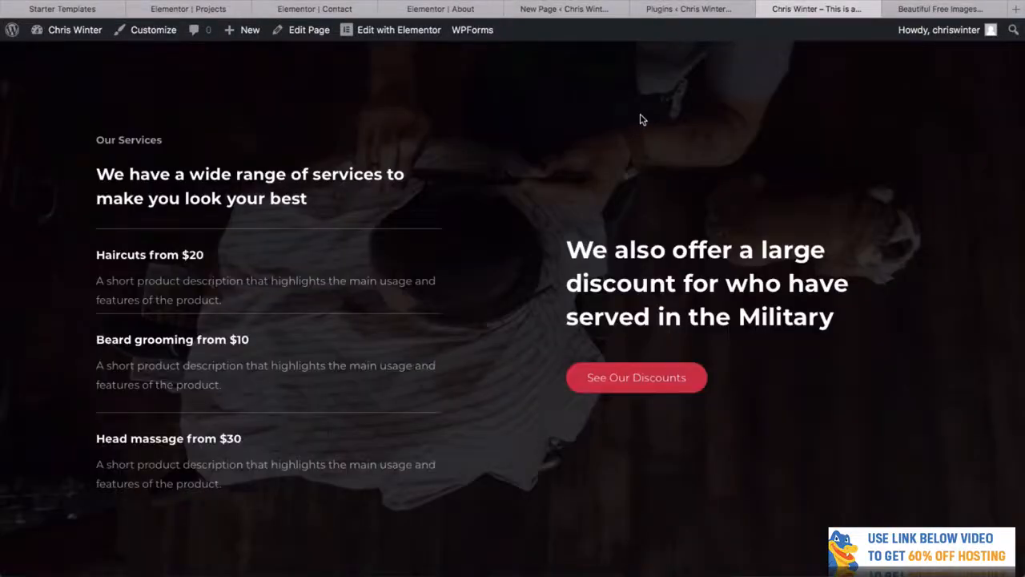
{"action": "scroll", "coordinate": [632, 124], "scroll_direction": "up", "scroll_amount": 10}
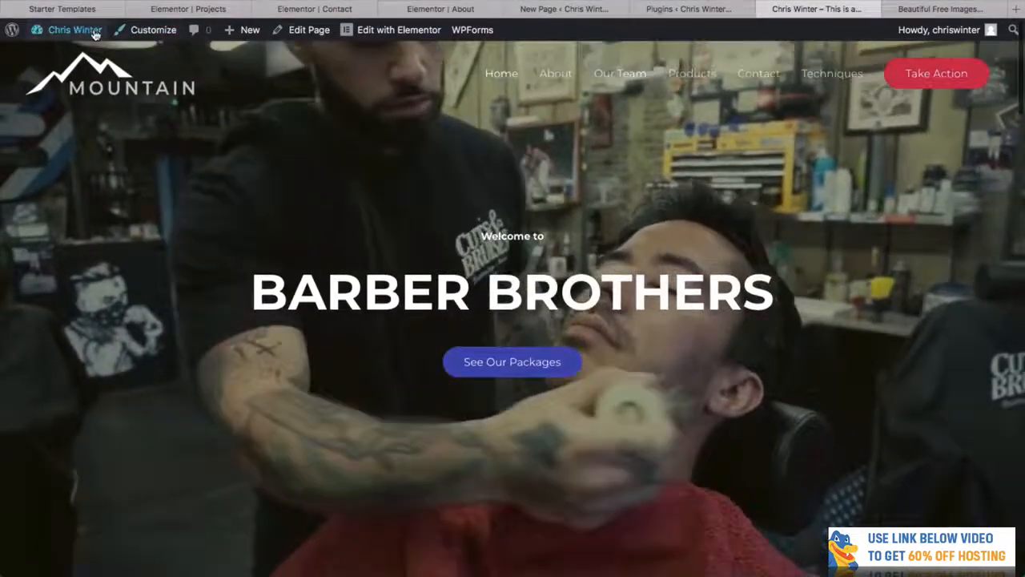
{"action": "mouse_move", "coordinate": [76, 32]}
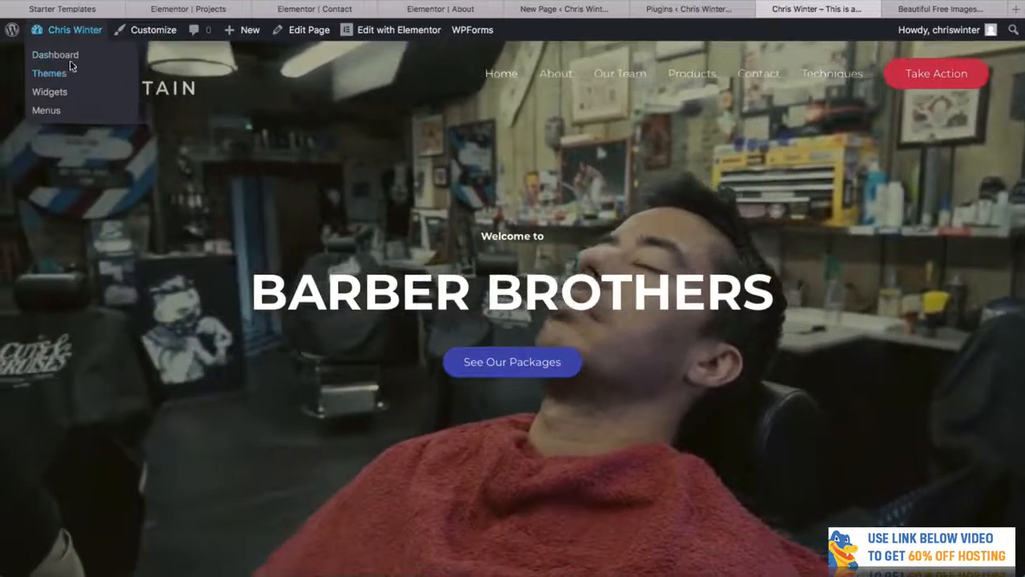
- Open the WordPress admin Dashboard from the site's admin bar
{"action": "left_click", "coordinate": [64, 55]}
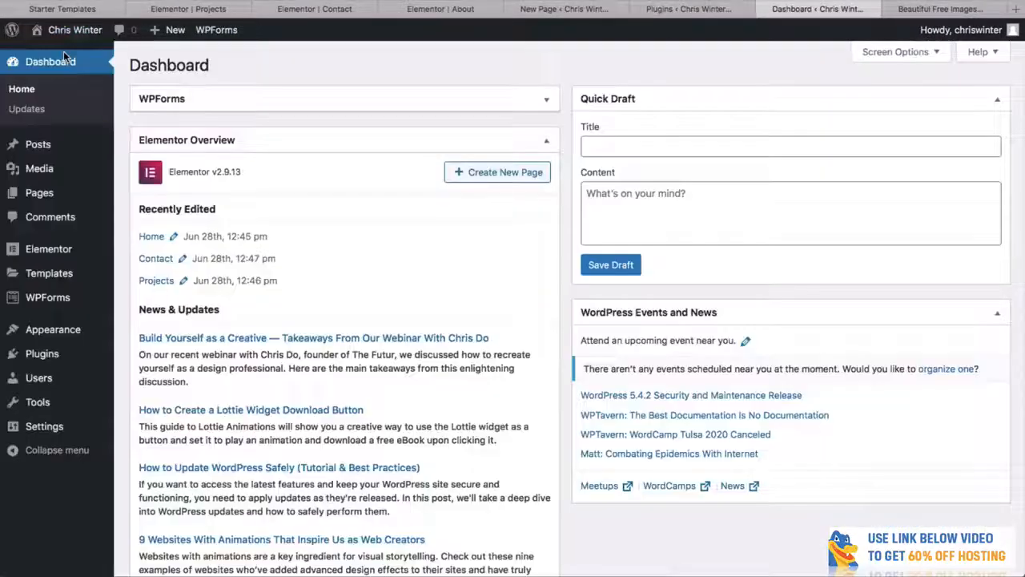
{"action": "mouse_move", "coordinate": [110, 333]}
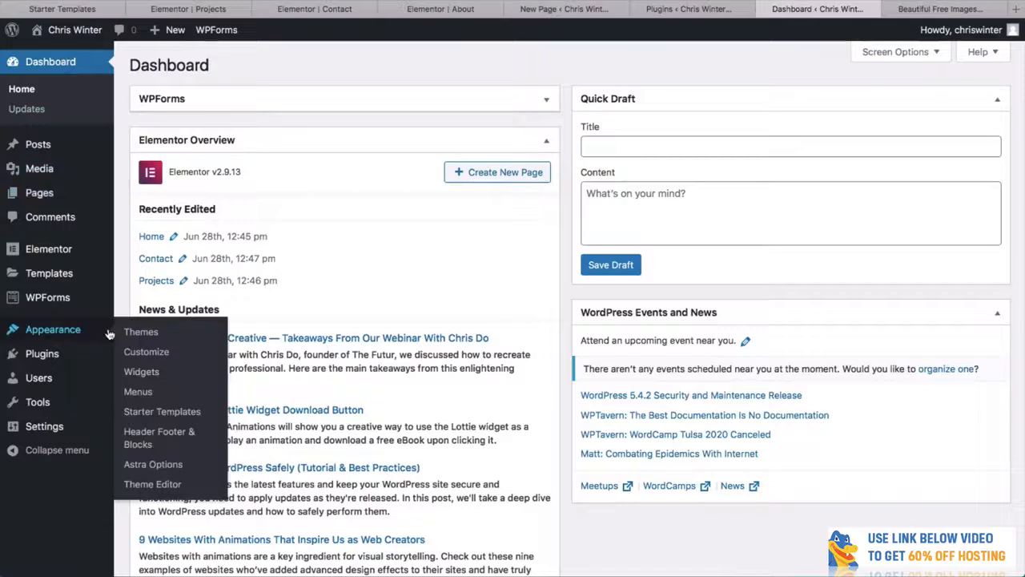
{"action": "mouse_move", "coordinate": [88, 360]}
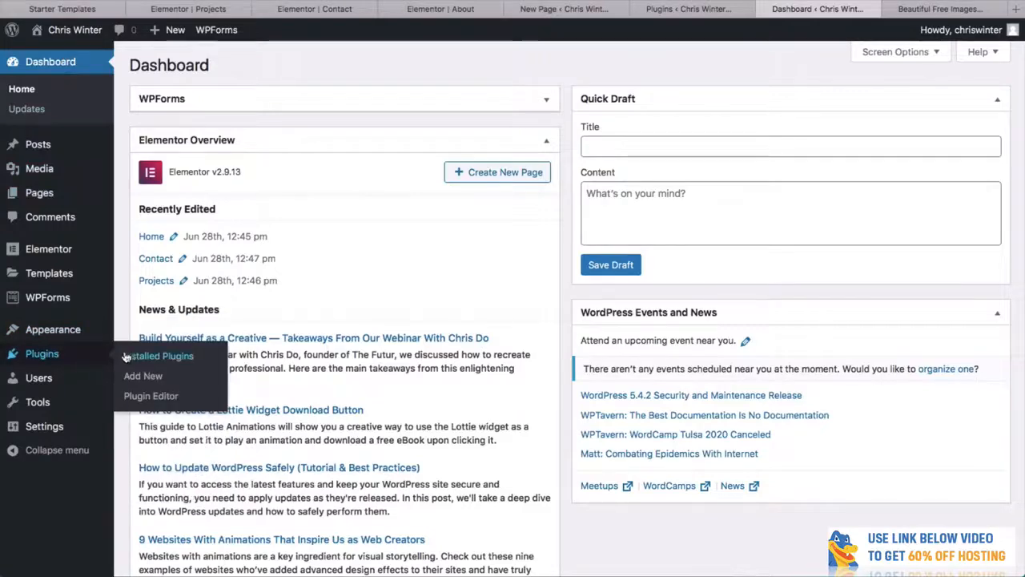
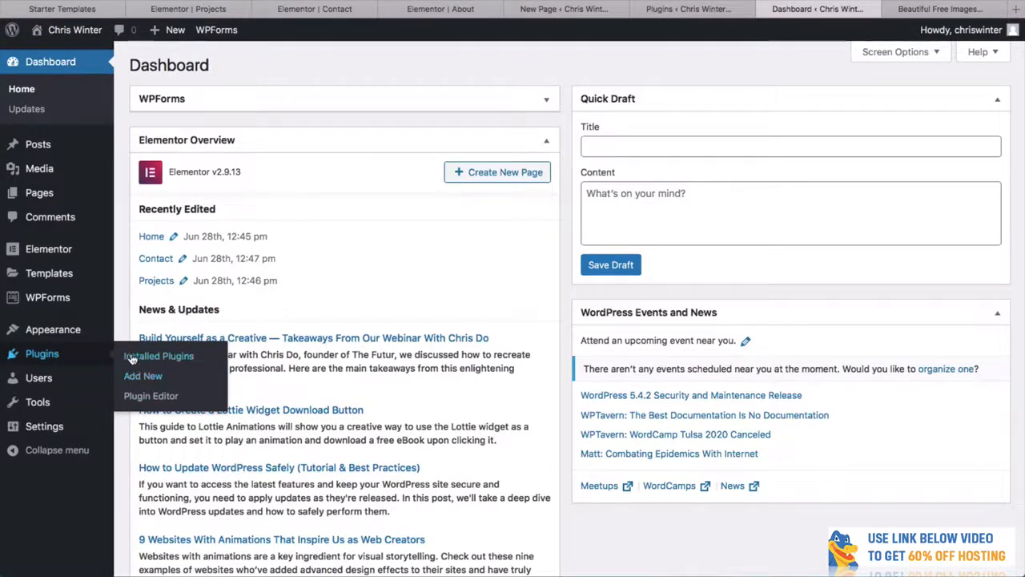
- Go from Plugins to Installed Plugins and open the Starter Templates library
{"action": "left_click", "coordinate": [143, 376]}
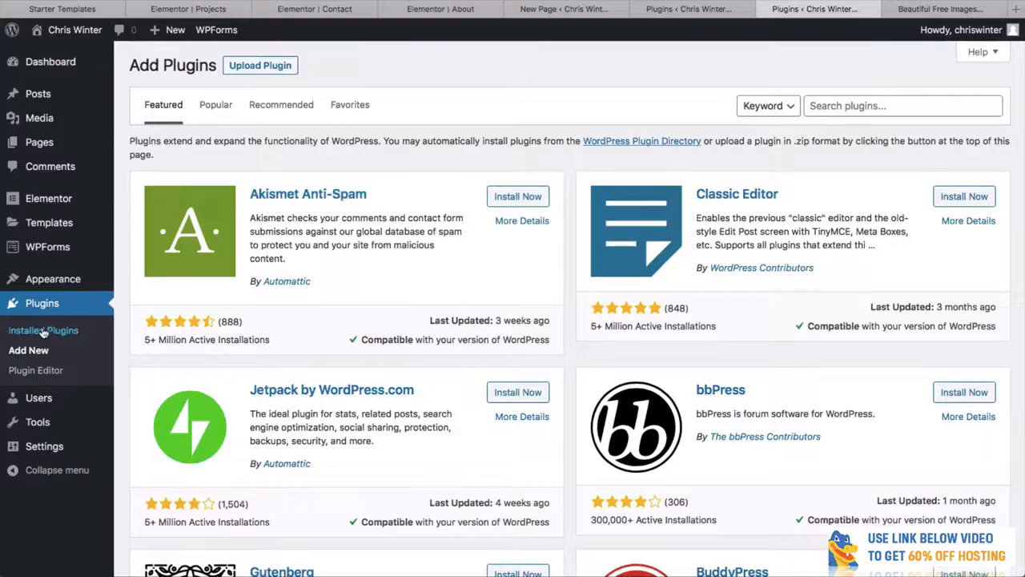
{"action": "left_click", "coordinate": [44, 332]}
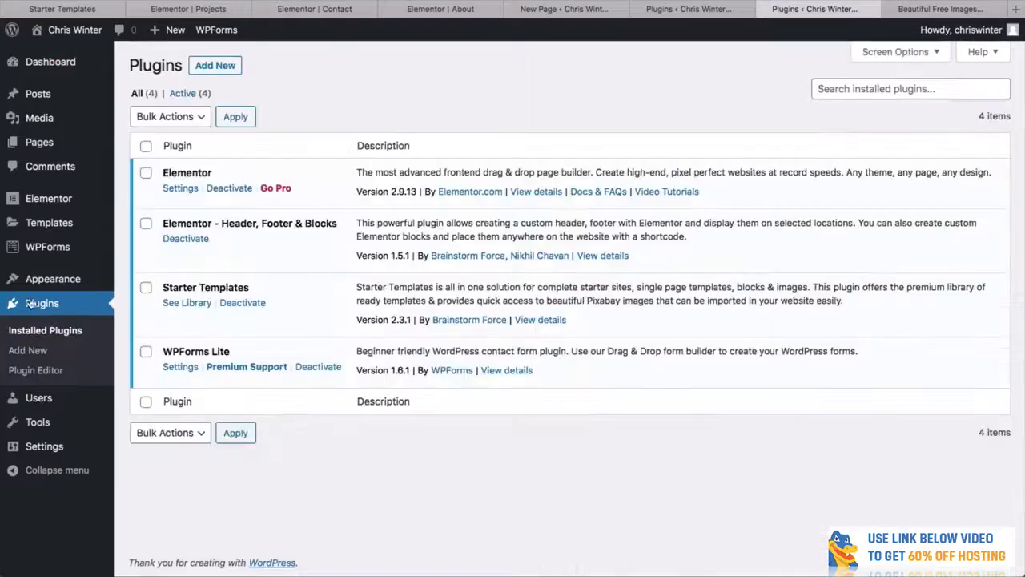
{"action": "left_click", "coordinate": [177, 304]}
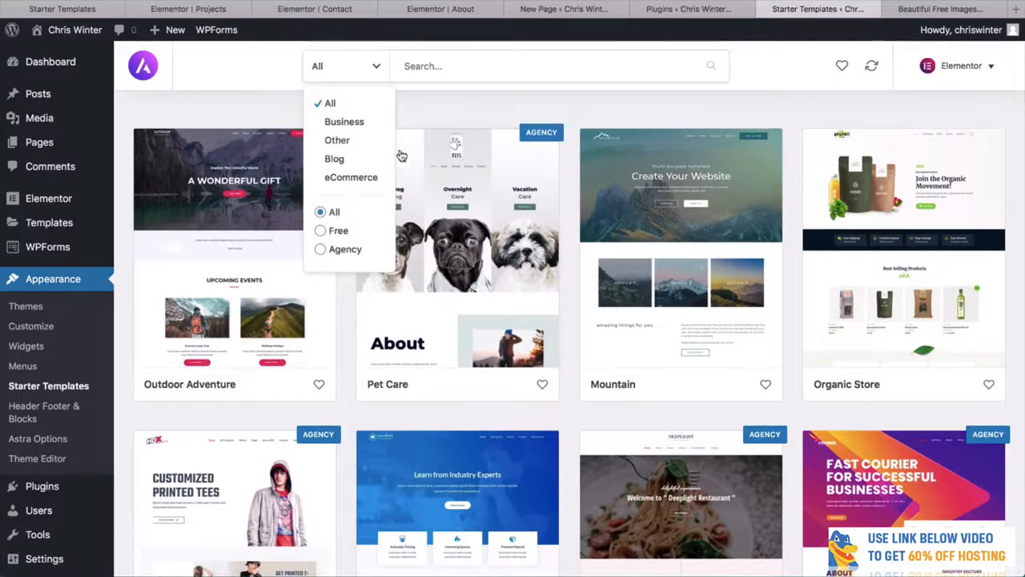
- Filter the starter template grid to show only Free templates
{"action": "scroll", "coordinate": [480, 208], "scroll_direction": "down", "scroll_amount": 4}
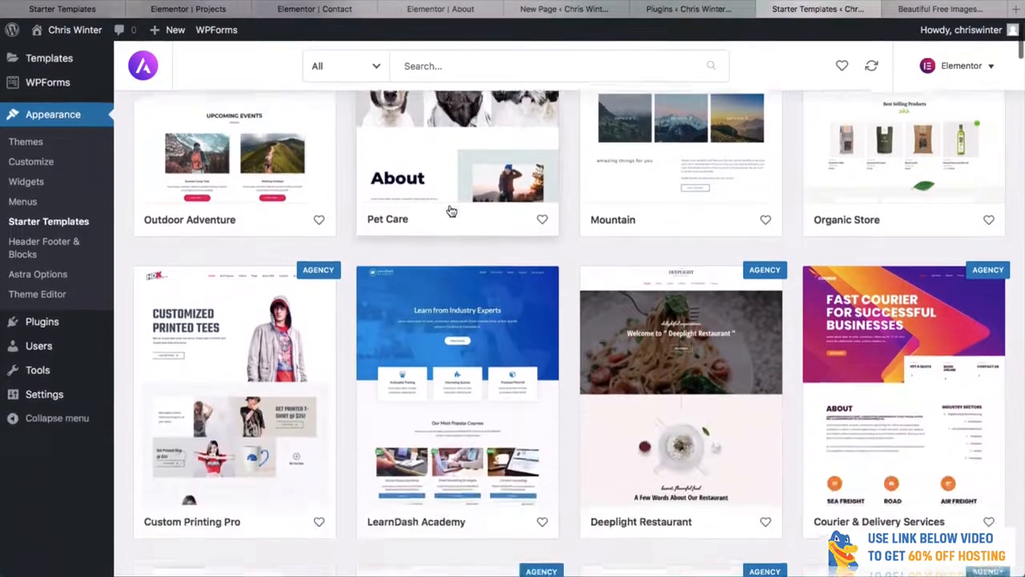
{"action": "scroll", "coordinate": [535, 233], "scroll_direction": "up", "scroll_amount": 4}
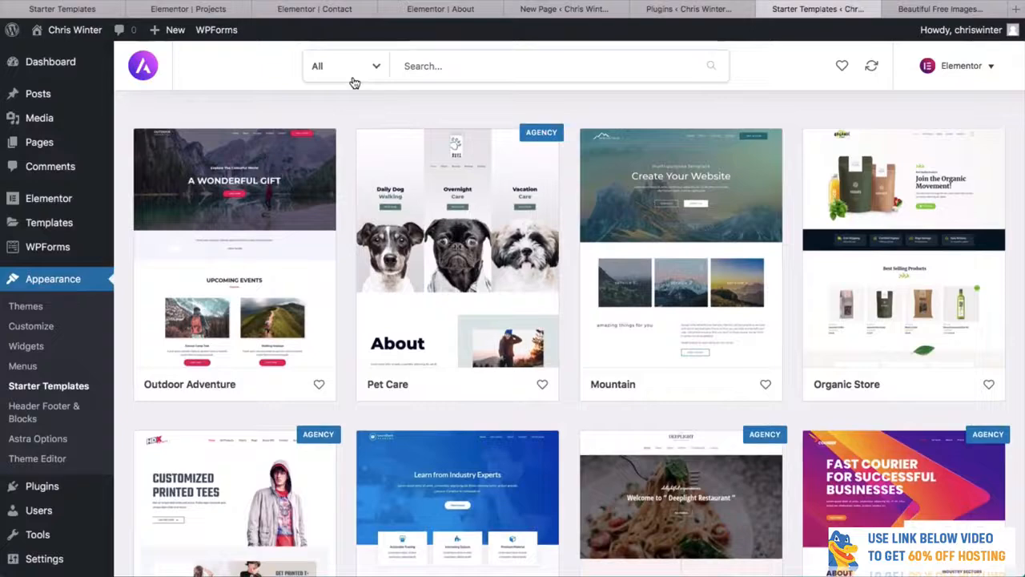
{"action": "mouse_move", "coordinate": [354, 83]}
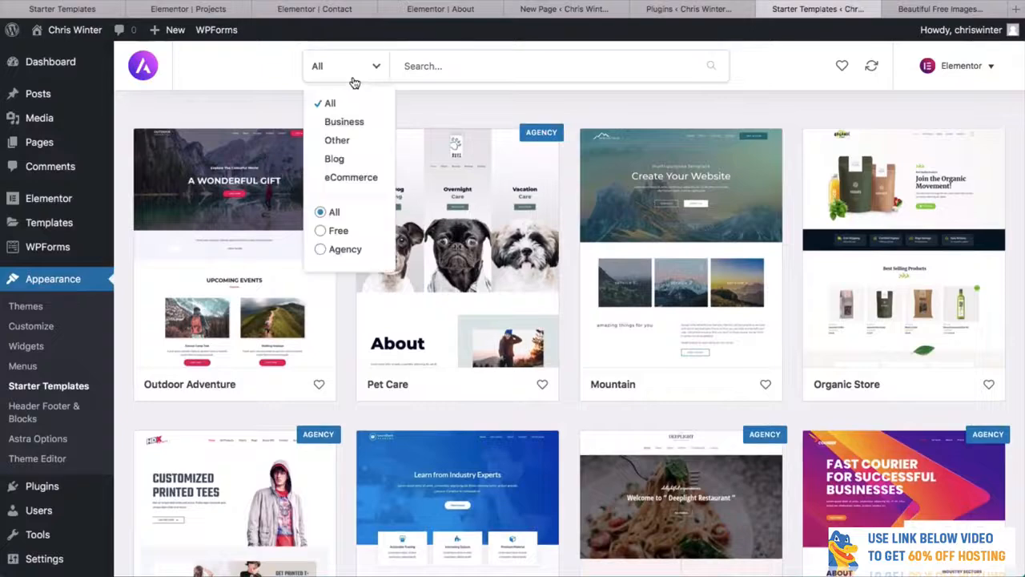
{"action": "left_click", "coordinate": [326, 232]}
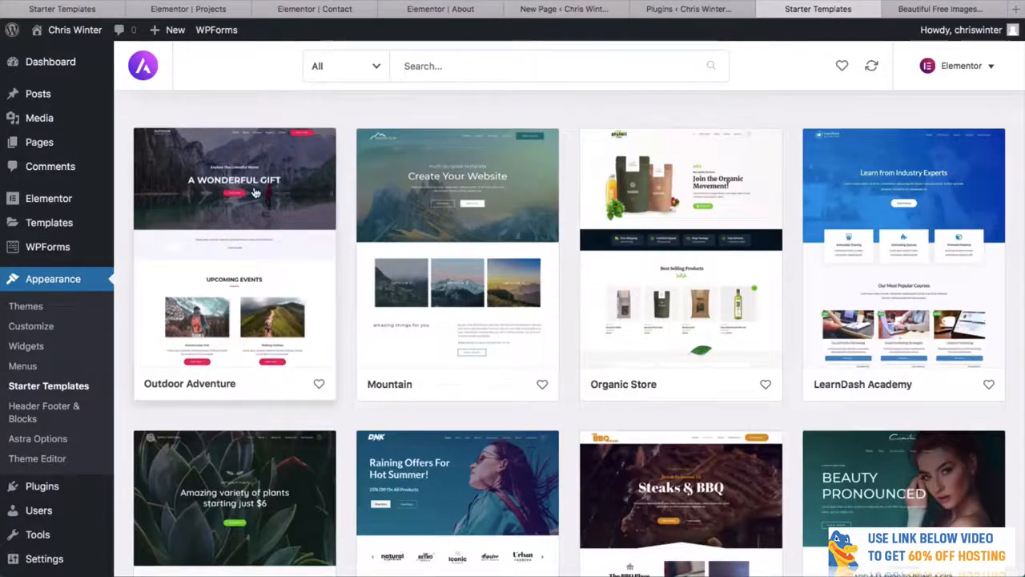
- Open the Outdoor Adventure template details and scroll through its overview
{"action": "left_click", "coordinate": [267, 215]}
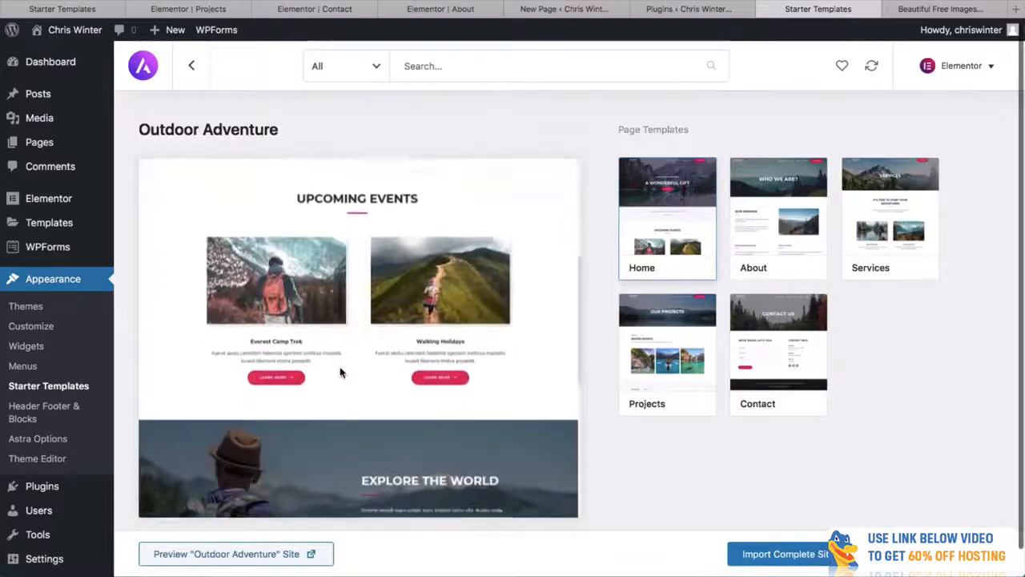
{"action": "scroll", "coordinate": [339, 371], "scroll_direction": "down", "scroll_amount": 2}
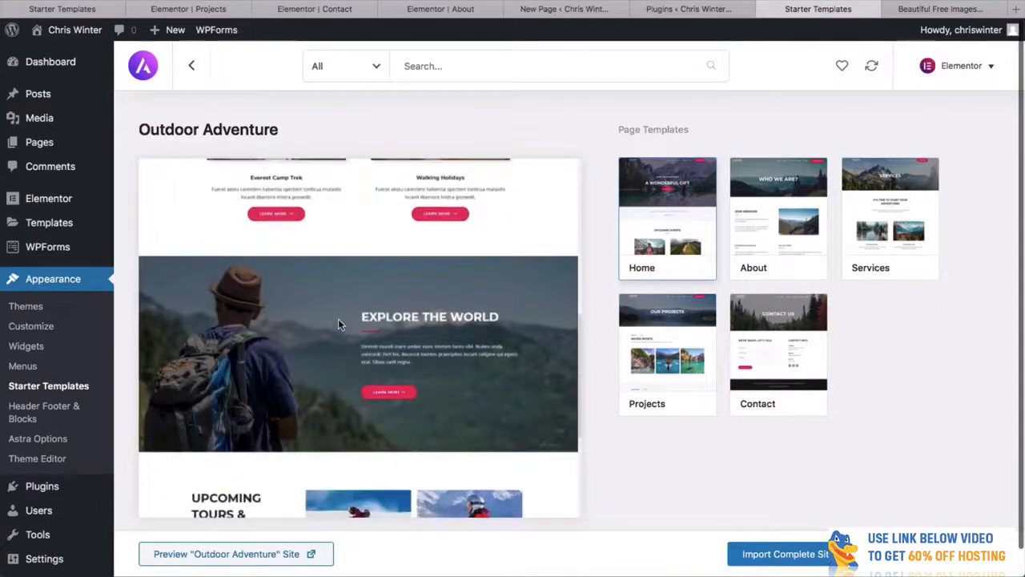
{"action": "scroll", "coordinate": [338, 323], "scroll_direction": "down", "scroll_amount": 1}
{"action": "scroll", "coordinate": [392, 336], "scroll_direction": "up", "scroll_amount": 6}
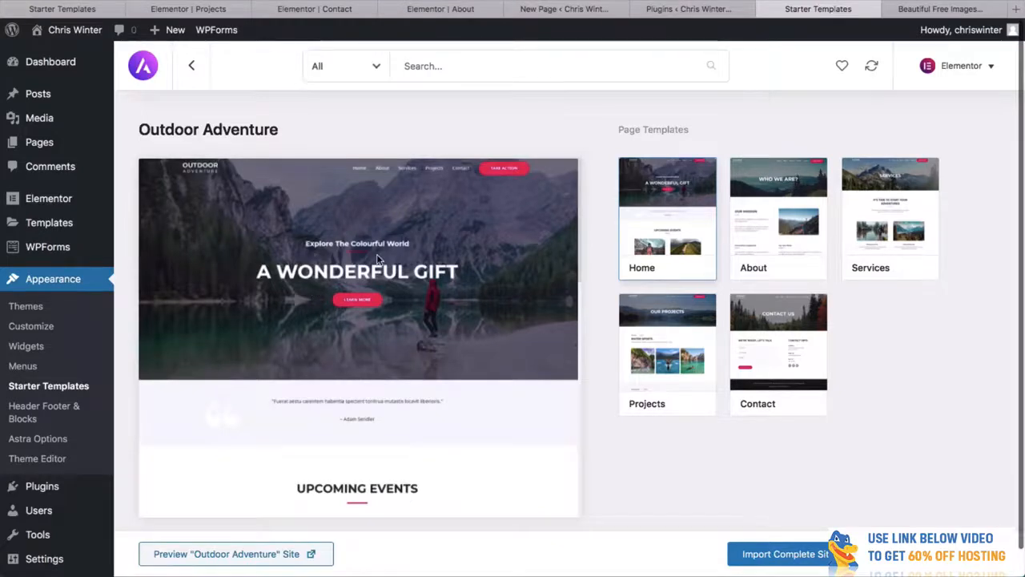
{"action": "scroll", "coordinate": [379, 258], "scroll_direction": "down", "scroll_amount": 4}
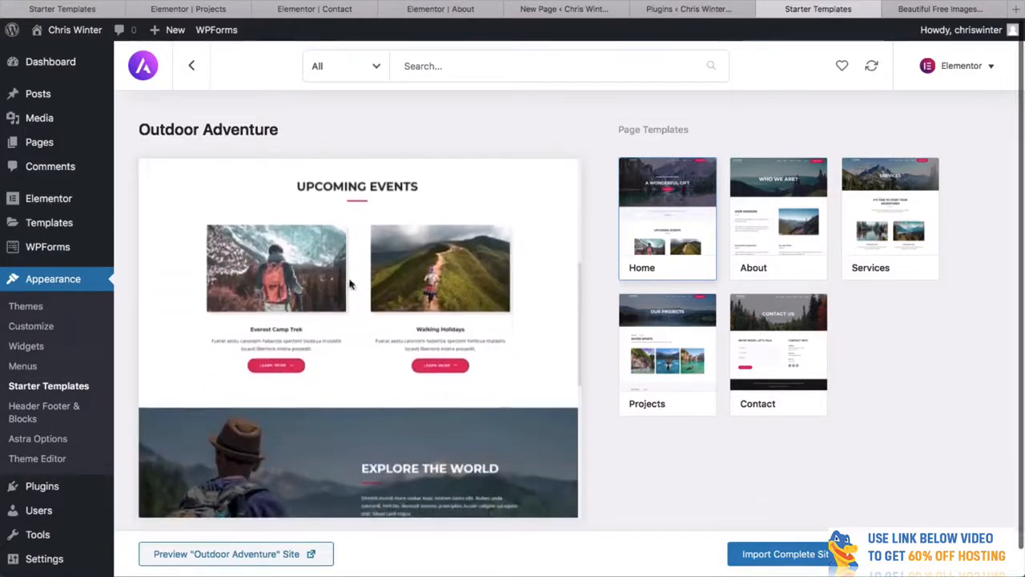
{"action": "scroll", "coordinate": [425, 273], "scroll_direction": "down", "scroll_amount": 6}
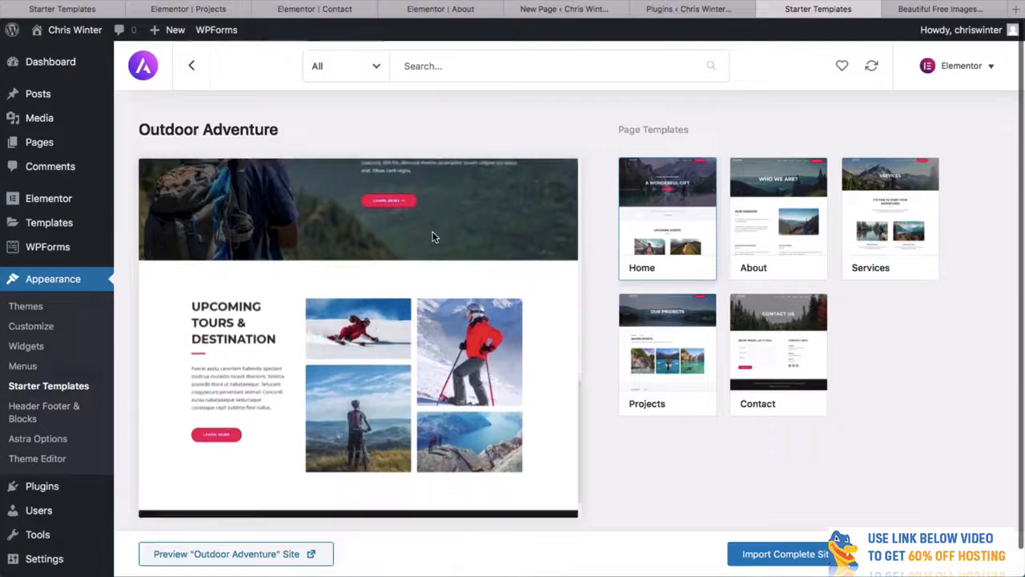
- Preview Outdoor Adventure's About, Services, Projects and Contact pages, then return to the grid
{"action": "left_click", "coordinate": [824, 197]}
{"action": "left_click", "coordinate": [872, 233]}
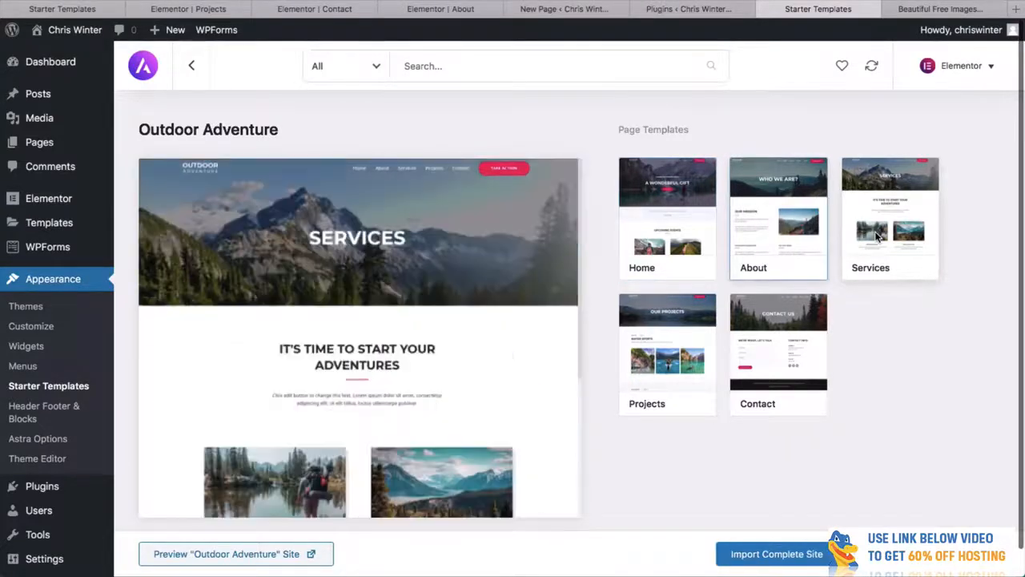
{"action": "left_click", "coordinate": [678, 379]}
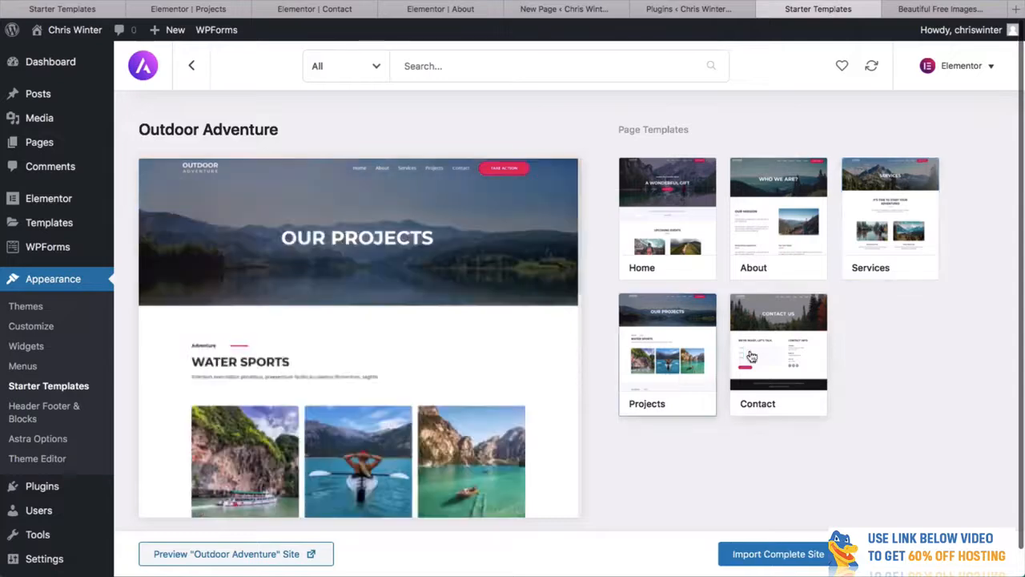
{"action": "left_click", "coordinate": [751, 355]}
{"action": "left_click", "coordinate": [659, 359]}
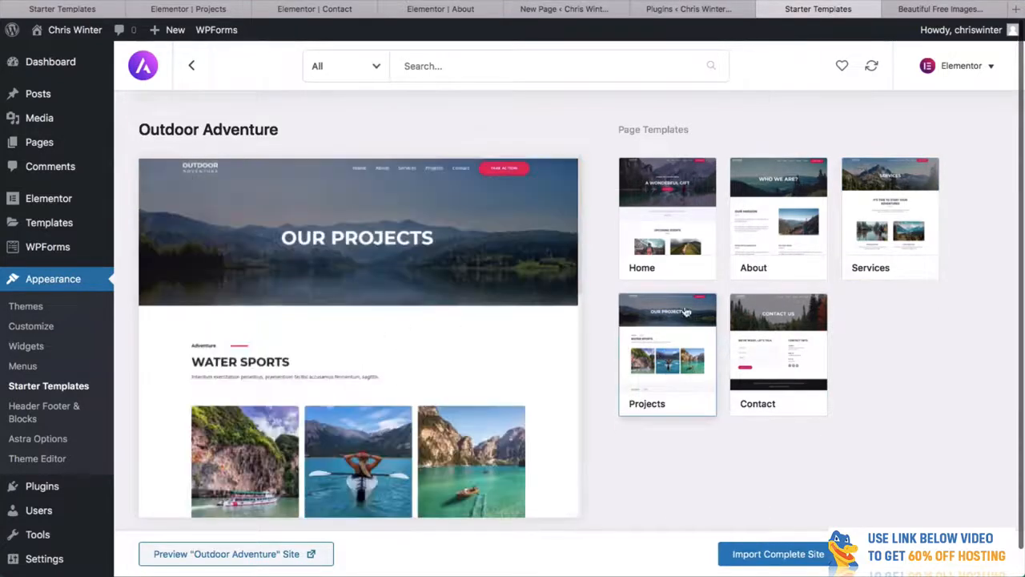
{"action": "scroll", "coordinate": [456, 290], "scroll_direction": "down", "scroll_amount": 5}
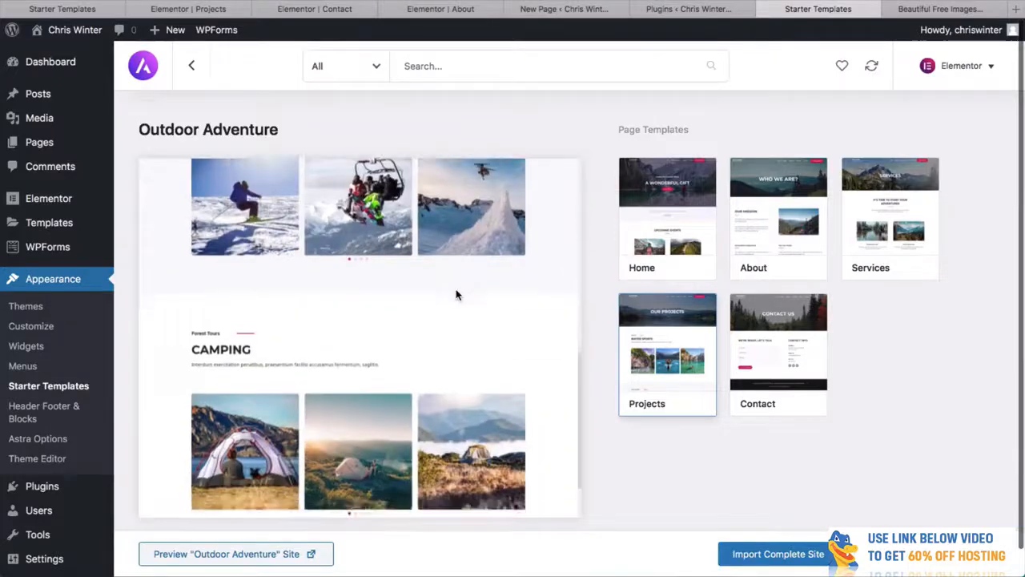
{"action": "scroll", "coordinate": [458, 293], "scroll_direction": "down", "scroll_amount": 3}
{"action": "scroll", "coordinate": [369, 404], "scroll_direction": "up", "scroll_amount": 3}
{"action": "scroll", "coordinate": [370, 405], "scroll_direction": "up", "scroll_amount": 5}
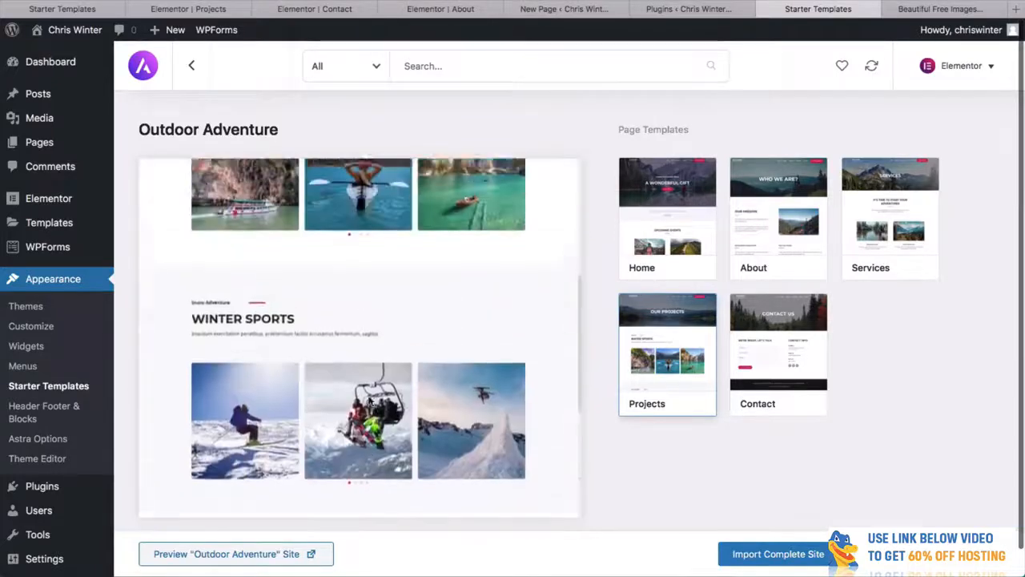
{"action": "left_click", "coordinate": [192, 66]}
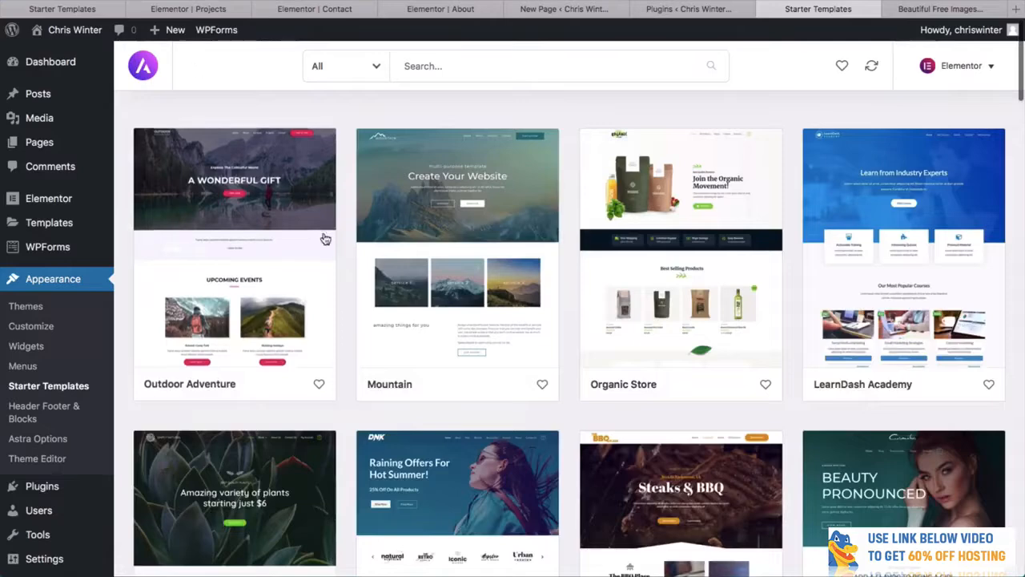
- Open the Mountain template, preview its About, Services and Contact pages, and return
{"action": "left_click", "coordinate": [452, 231]}
{"action": "scroll", "coordinate": [386, 359], "scroll_direction": "down", "scroll_amount": 5}
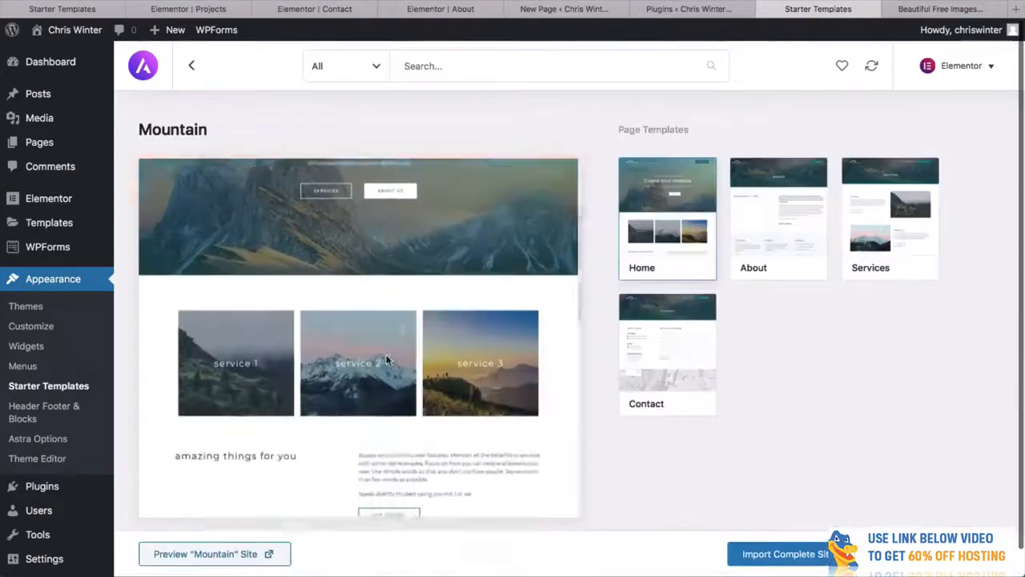
{"action": "scroll", "coordinate": [386, 354], "scroll_direction": "down", "scroll_amount": 5}
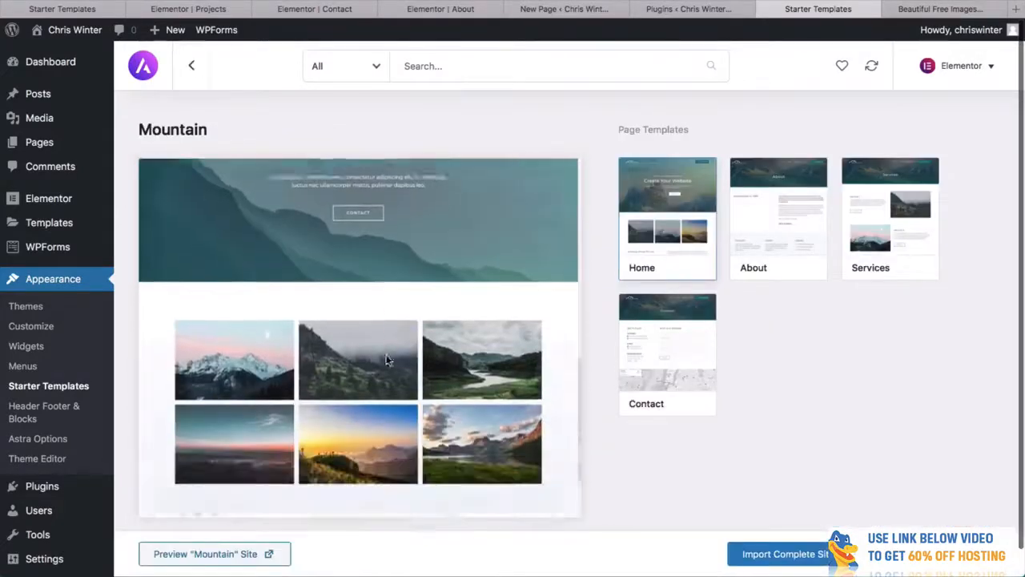
{"action": "scroll", "coordinate": [386, 360], "scroll_direction": "up", "scroll_amount": 10}
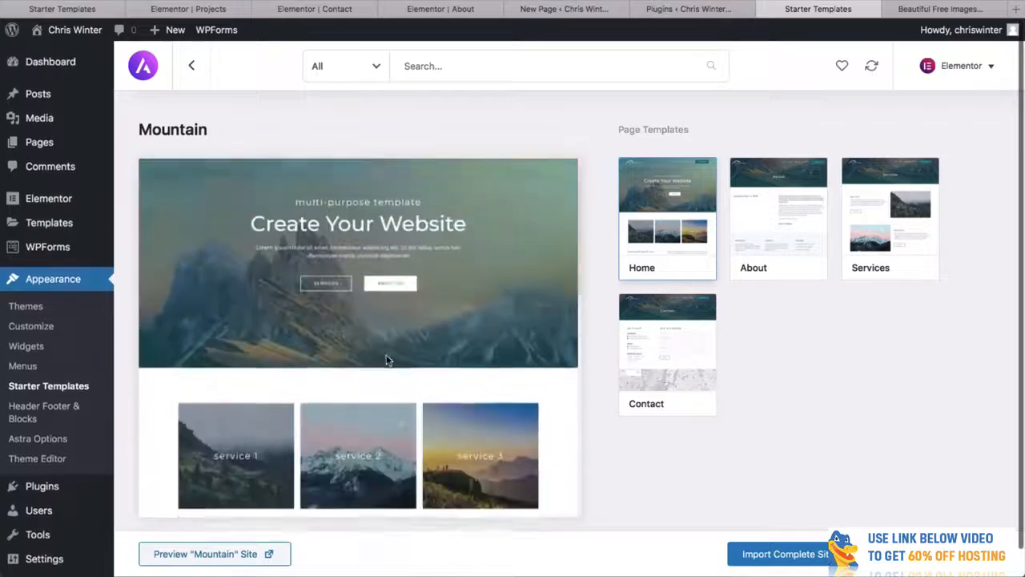
{"action": "left_click", "coordinate": [758, 244]}
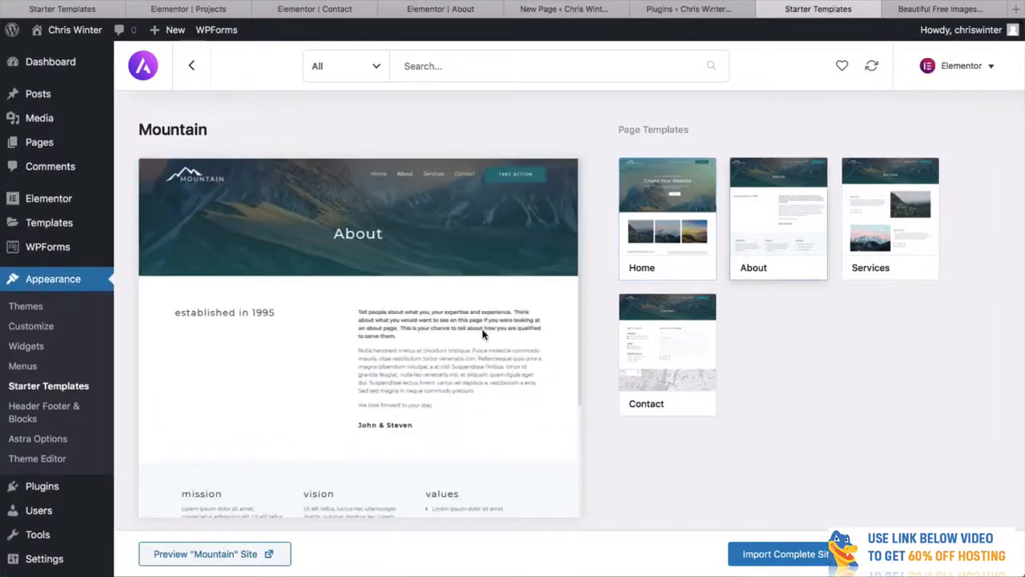
{"action": "scroll", "coordinate": [483, 334], "scroll_direction": "down", "scroll_amount": 5}
{"action": "left_click", "coordinate": [889, 218]}
{"action": "scroll", "coordinate": [348, 326], "scroll_direction": "down", "scroll_amount": 5}
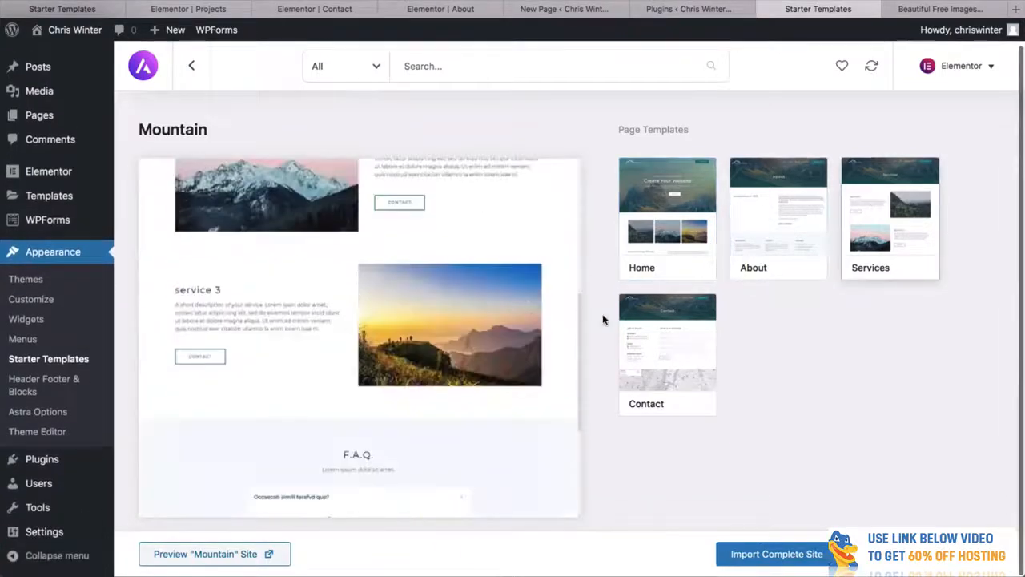
{"action": "left_click", "coordinate": [662, 349]}
{"action": "left_click", "coordinate": [191, 66]}
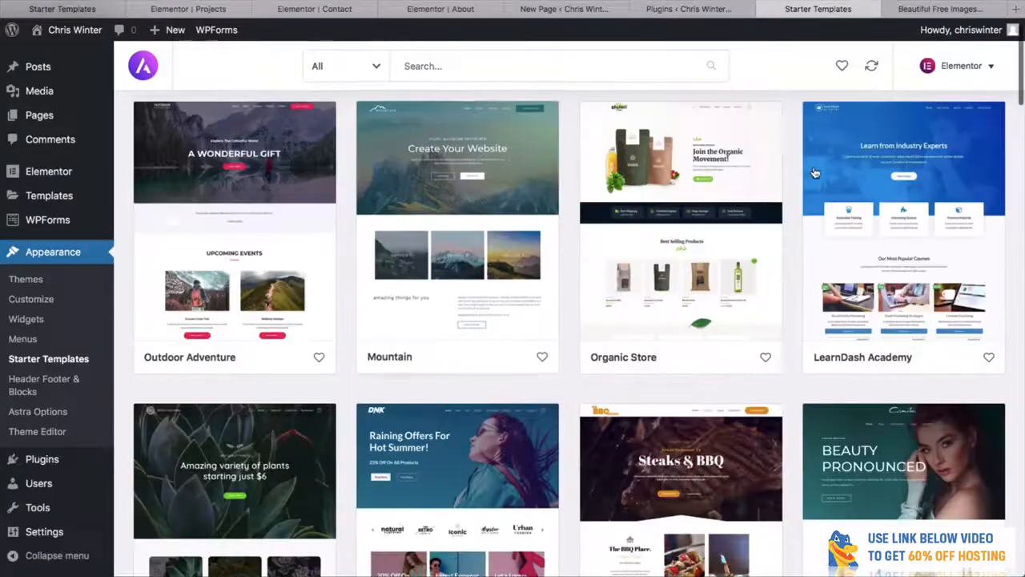
- Open LearnDash Academy, preview its All Courses page, and go back to the grid
{"action": "left_click", "coordinate": [829, 254]}
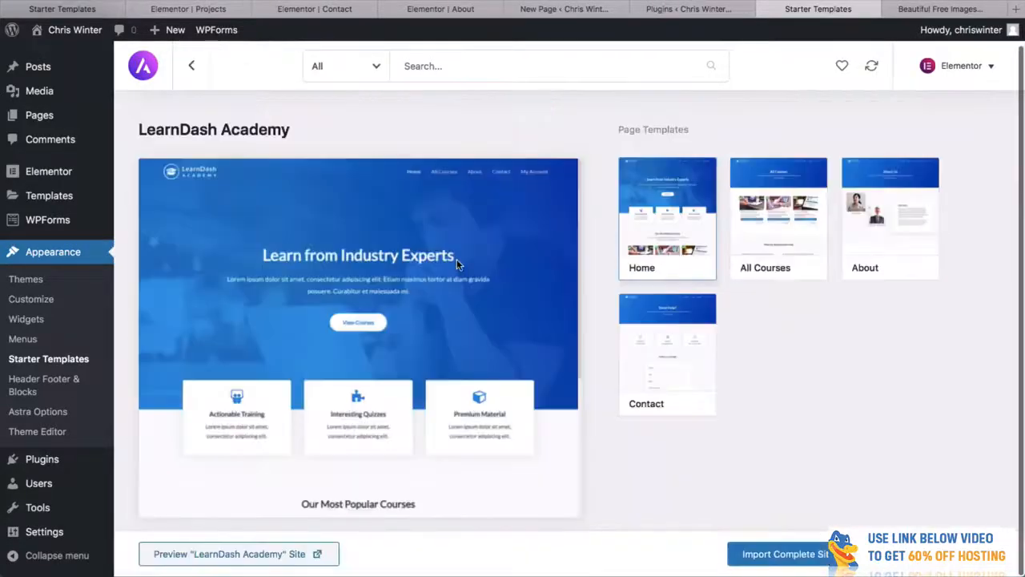
{"action": "scroll", "coordinate": [456, 264], "scroll_direction": "down", "scroll_amount": 2}
{"action": "scroll", "coordinate": [457, 264], "scroll_direction": "down", "scroll_amount": 3}
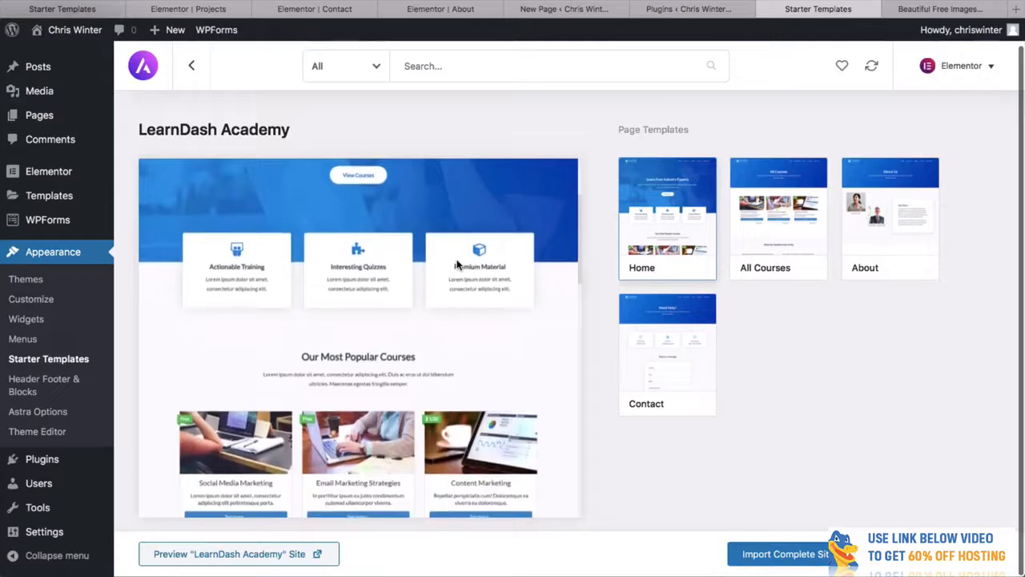
{"action": "scroll", "coordinate": [457, 267], "scroll_direction": "down", "scroll_amount": 2}
{"action": "scroll", "coordinate": [381, 368], "scroll_direction": "down", "scroll_amount": 5}
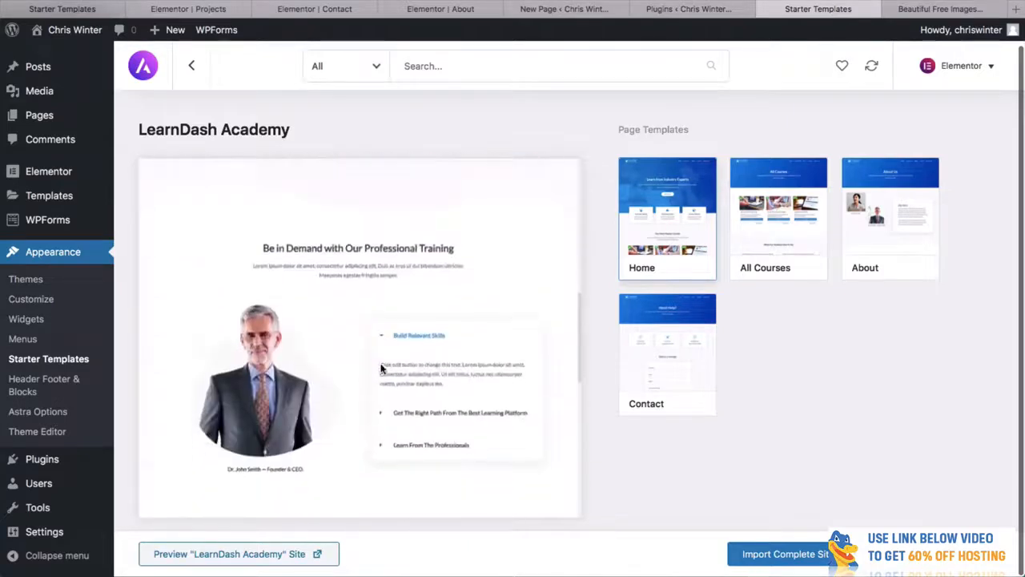
{"action": "scroll", "coordinate": [323, 318], "scroll_direction": "down", "scroll_amount": 5}
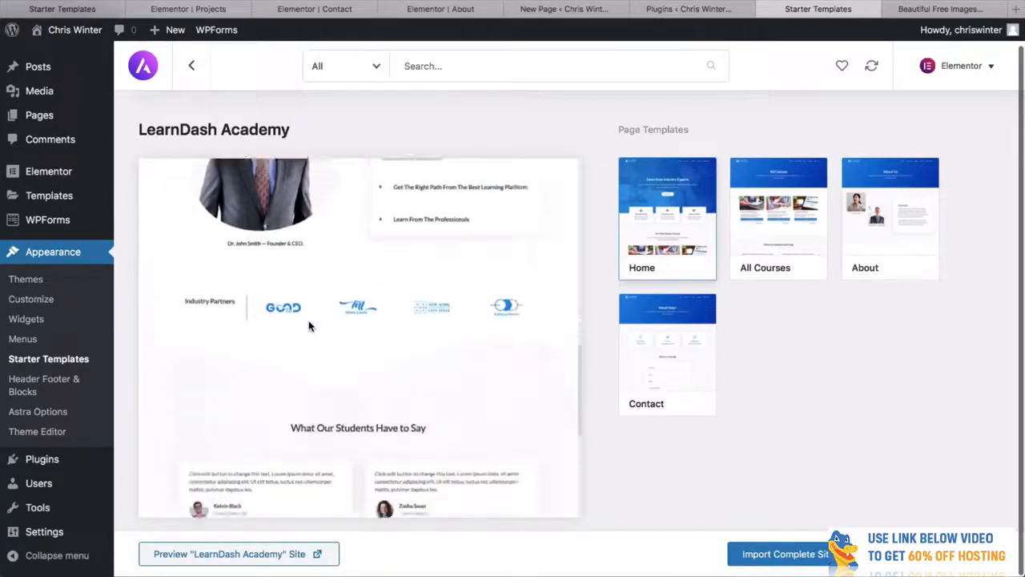
{"action": "left_click", "coordinate": [769, 235]}
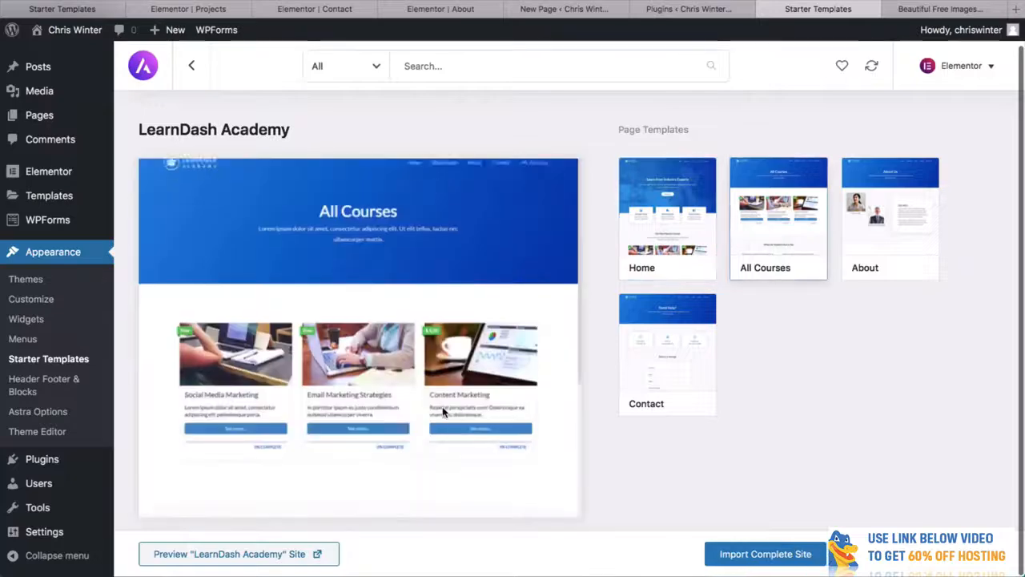
{"action": "scroll", "coordinate": [443, 177], "scroll_direction": "down", "scroll_amount": 3}
{"action": "scroll", "coordinate": [357, 319], "scroll_direction": "down", "scroll_amount": 3}
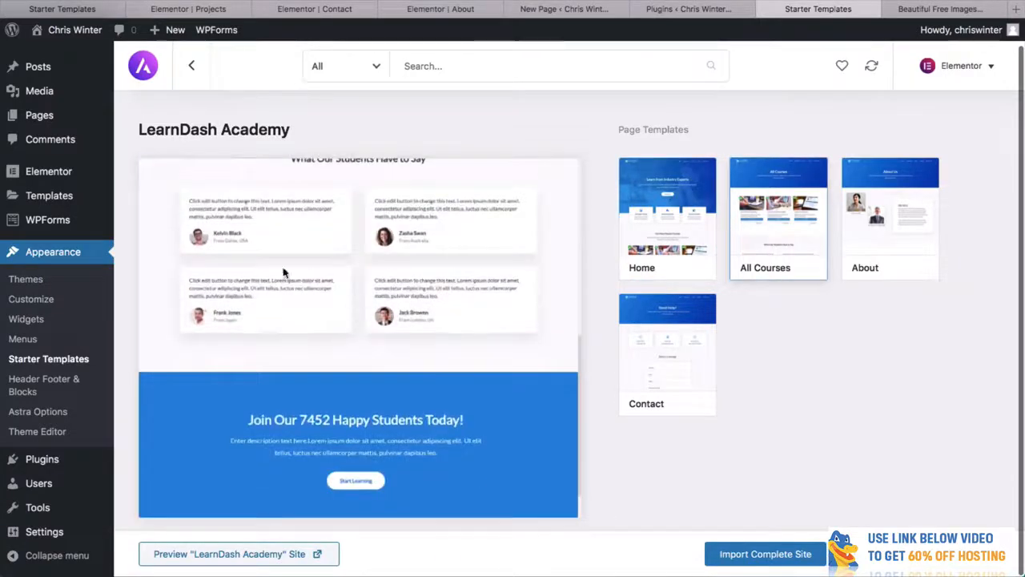
{"action": "left_click", "coordinate": [196, 72]}
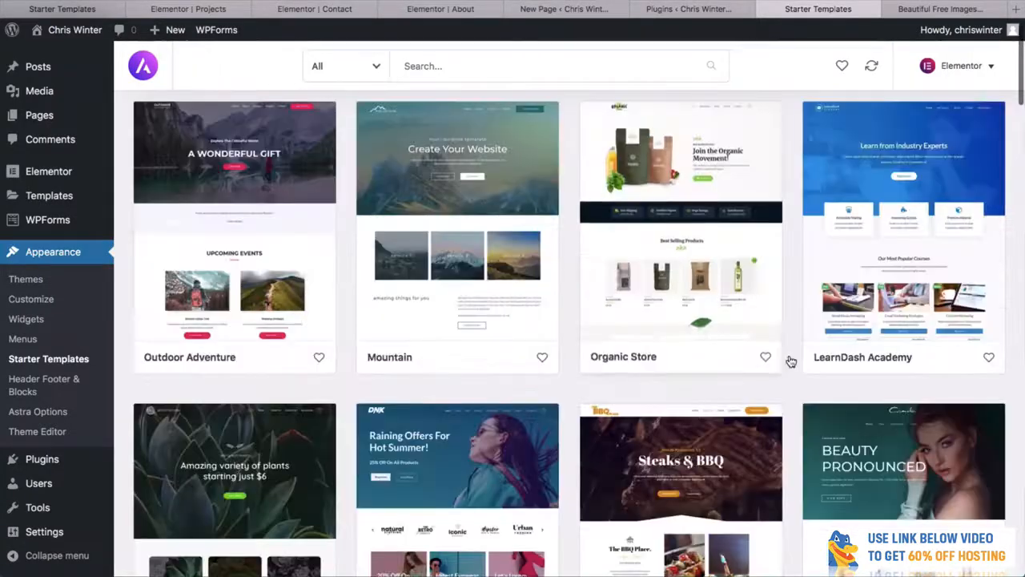
{"action": "scroll", "coordinate": [792, 361], "scroll_direction": "down", "scroll_amount": 3}
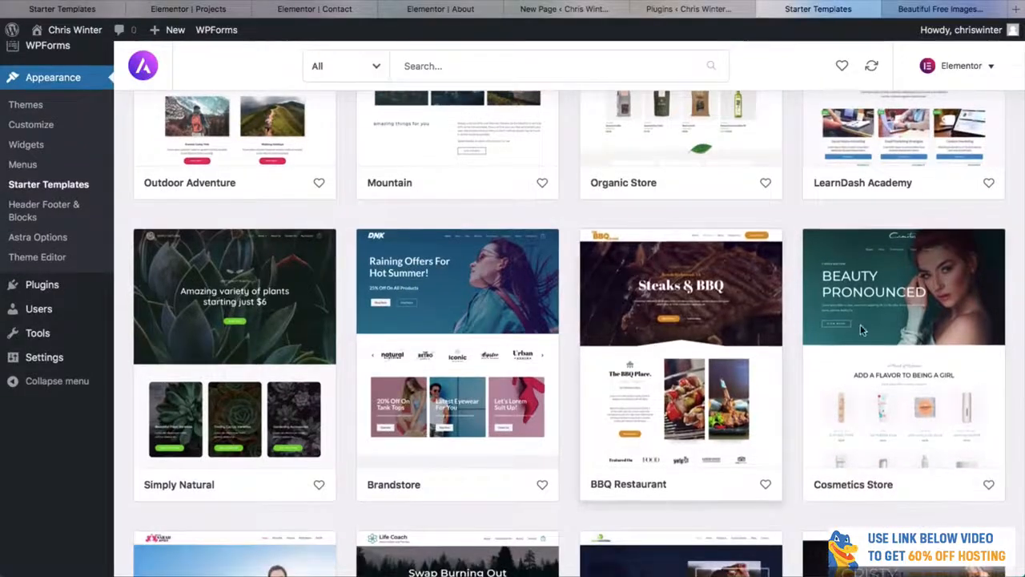
{"action": "left_click", "coordinate": [897, 385]}
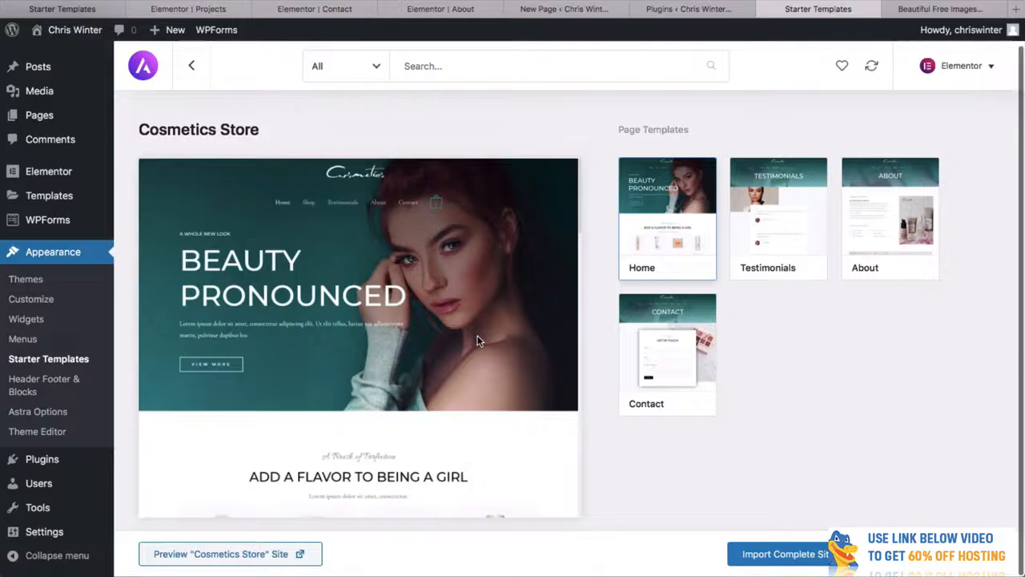
{"action": "scroll", "coordinate": [485, 296], "scroll_direction": "down", "scroll_amount": 10}
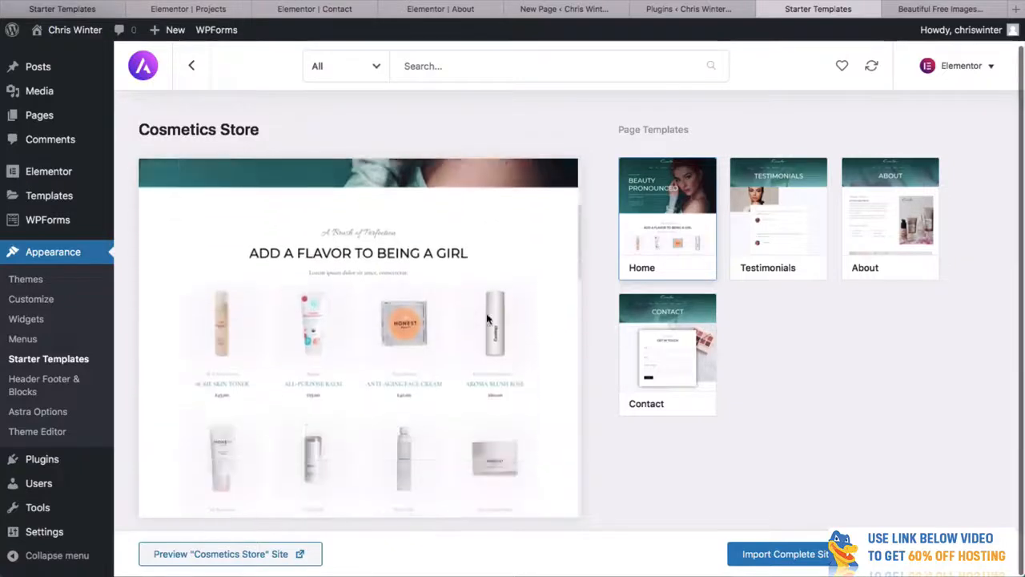
{"action": "scroll", "coordinate": [487, 319], "scroll_direction": "down", "scroll_amount": 10}
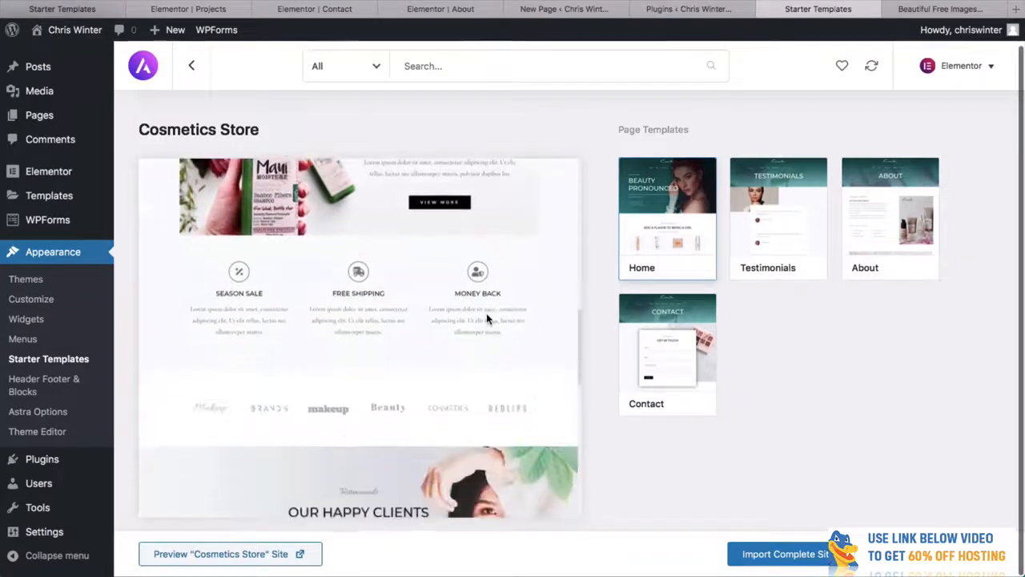
{"action": "scroll", "coordinate": [486, 319], "scroll_direction": "down", "scroll_amount": 1}
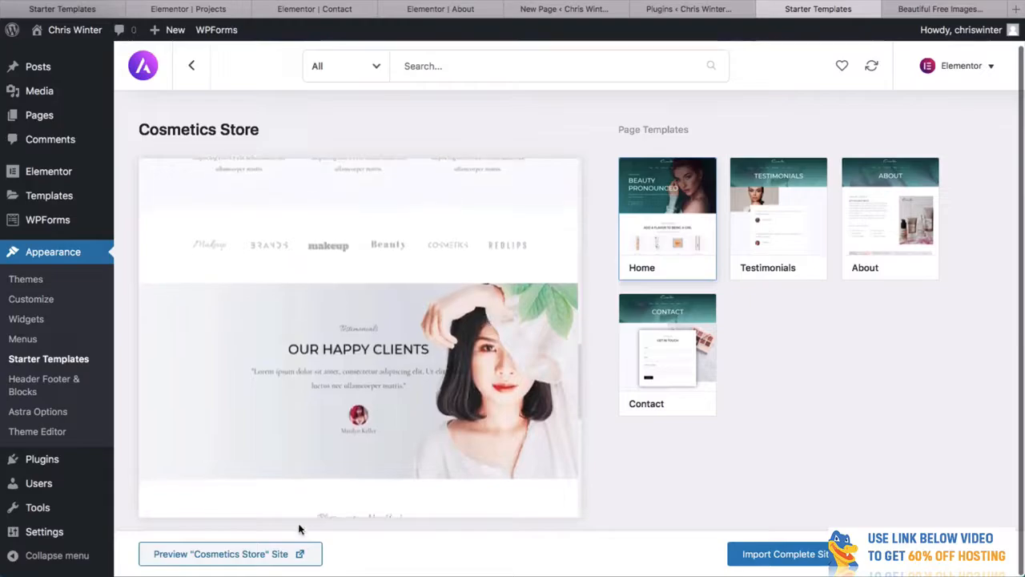
{"action": "left_click", "coordinate": [259, 563]}
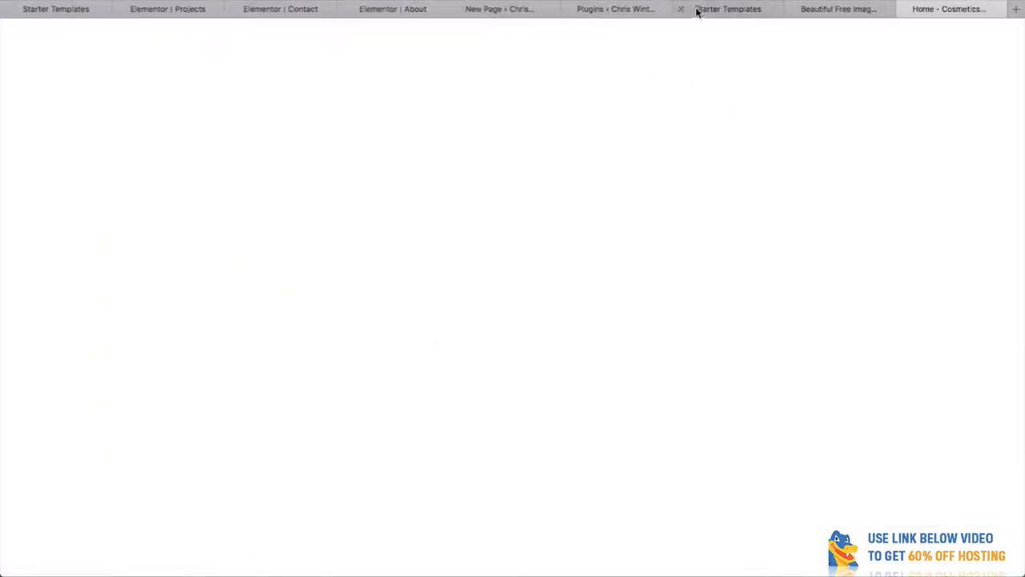
{"action": "left_click_drag", "start_coordinate": [697, 11], "coordinate": [785, 8]}
{"action": "left_click", "coordinate": [913, 8]}
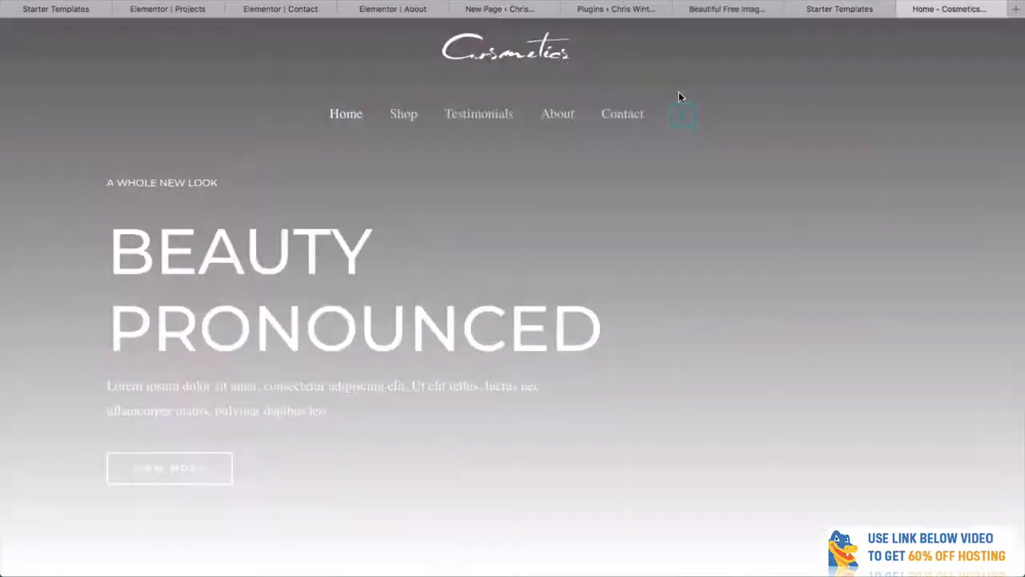
{"action": "scroll", "coordinate": [647, 319], "scroll_direction": "down", "scroll_amount": 7}
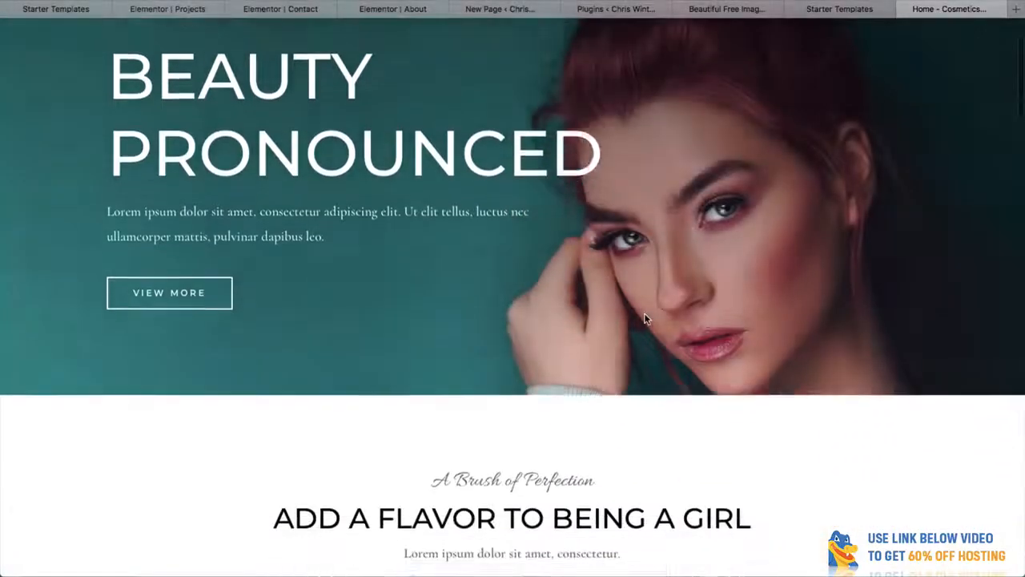
{"action": "scroll", "coordinate": [647, 320], "scroll_direction": "up", "scroll_amount": 5}
{"action": "scroll", "coordinate": [647, 320], "scroll_direction": "up", "scroll_amount": 2}
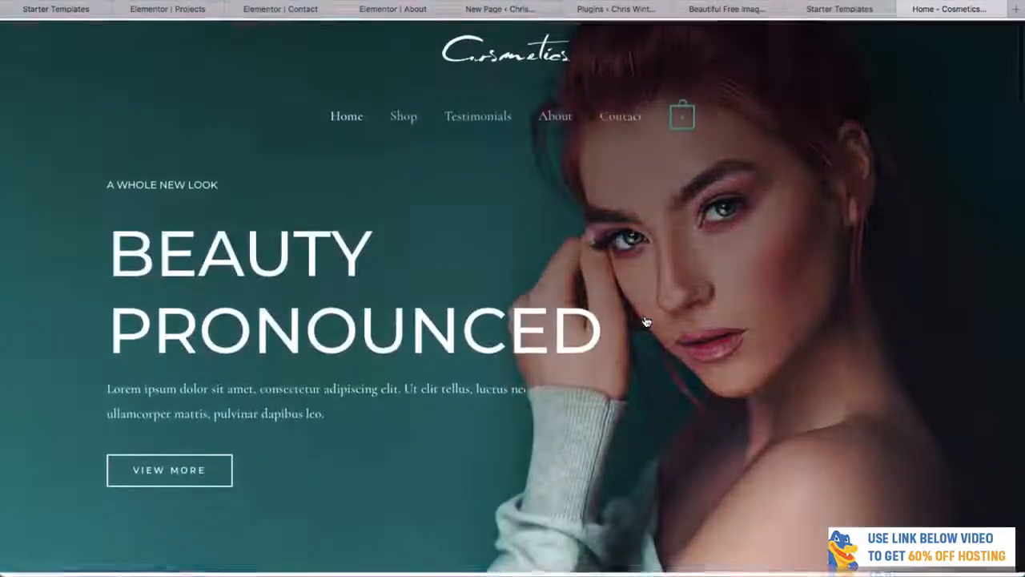
{"action": "scroll", "coordinate": [647, 320], "scroll_direction": "down", "scroll_amount": 7}
{"action": "scroll", "coordinate": [647, 320], "scroll_direction": "down", "scroll_amount": 10}
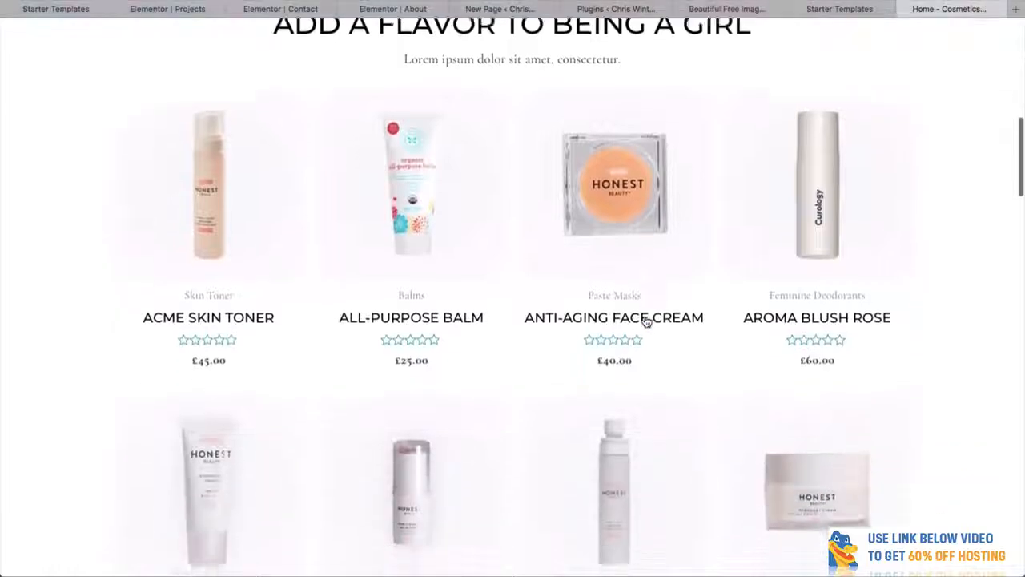
{"action": "scroll", "coordinate": [647, 321], "scroll_direction": "down", "scroll_amount": 10}
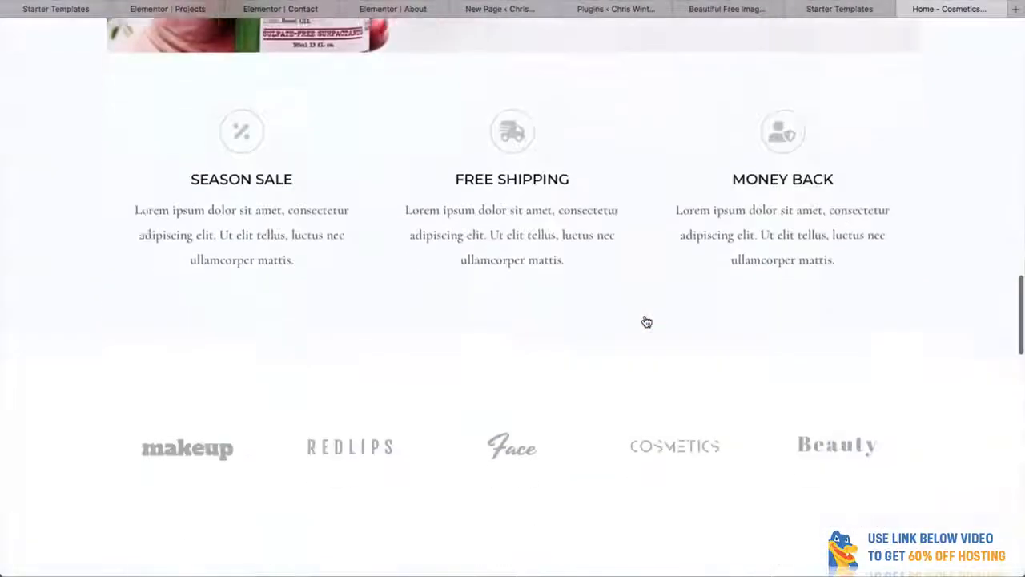
{"action": "scroll", "coordinate": [676, 291], "scroll_direction": "down", "scroll_amount": 10}
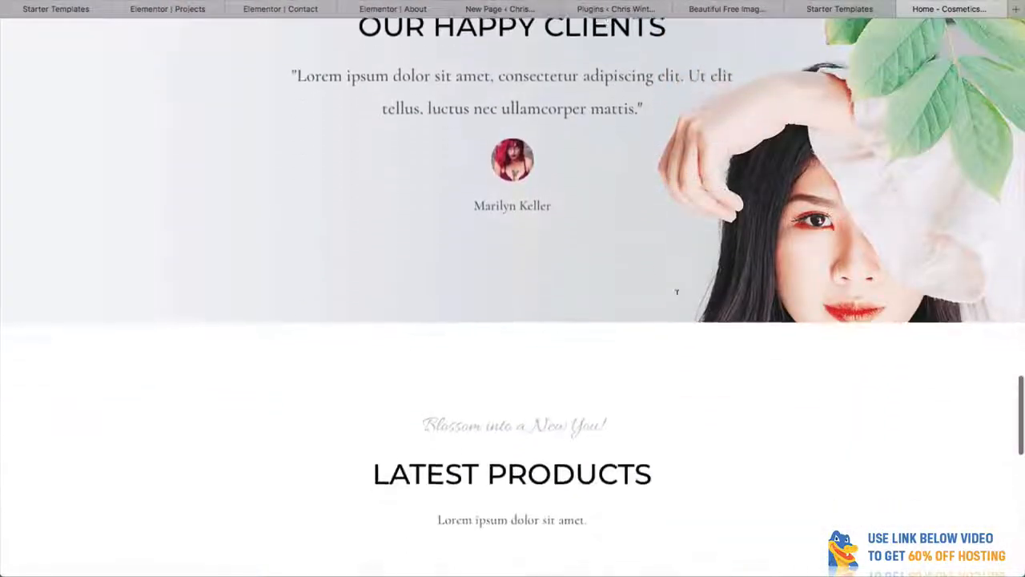
{"action": "scroll", "coordinate": [750, 269], "scroll_direction": "down", "scroll_amount": 5}
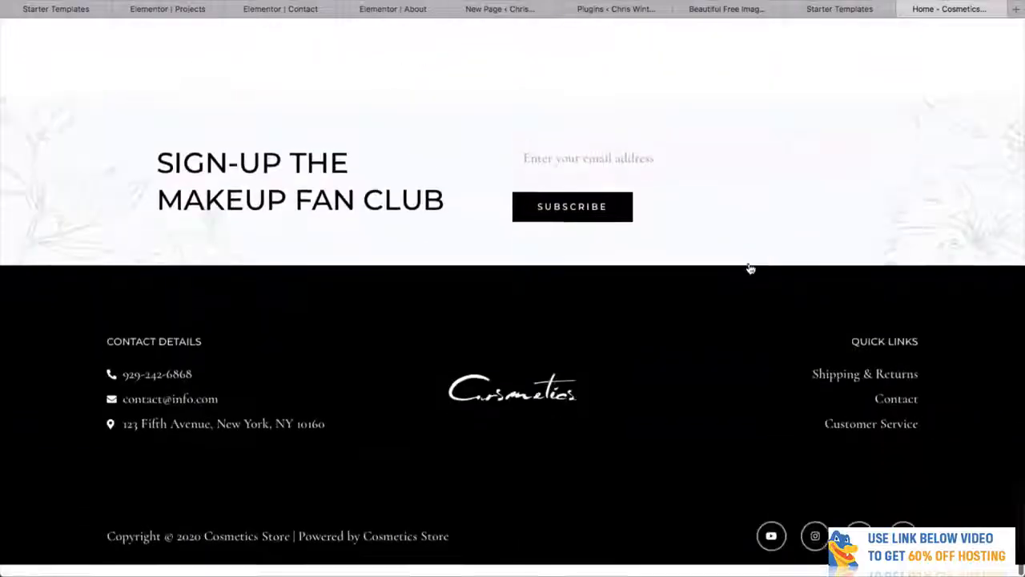
{"action": "left_click", "coordinate": [899, 8]}
{"action": "left_click", "coordinate": [194, 68]}
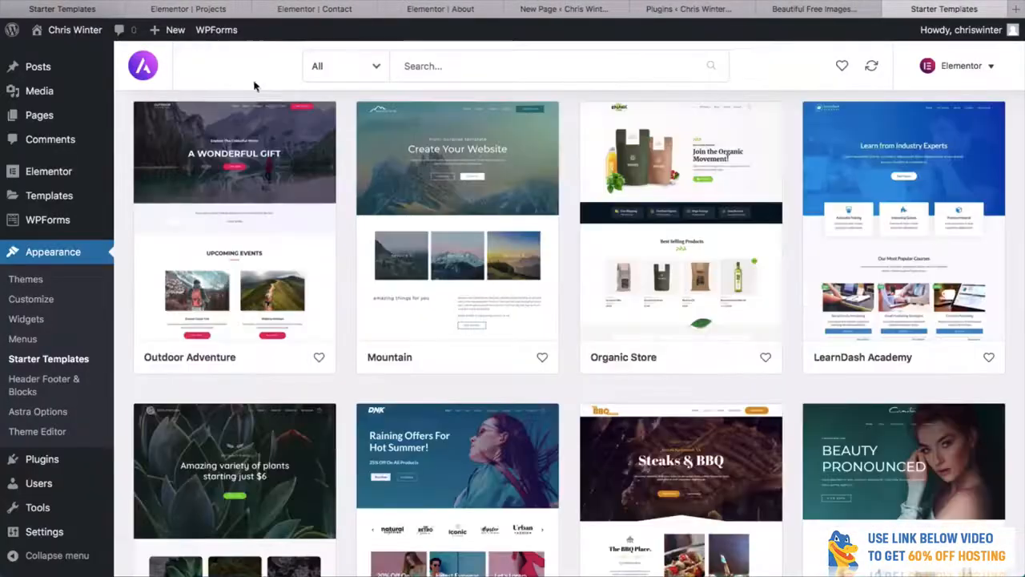
{"action": "scroll", "coordinate": [402, 318], "scroll_direction": "down", "scroll_amount": 3}
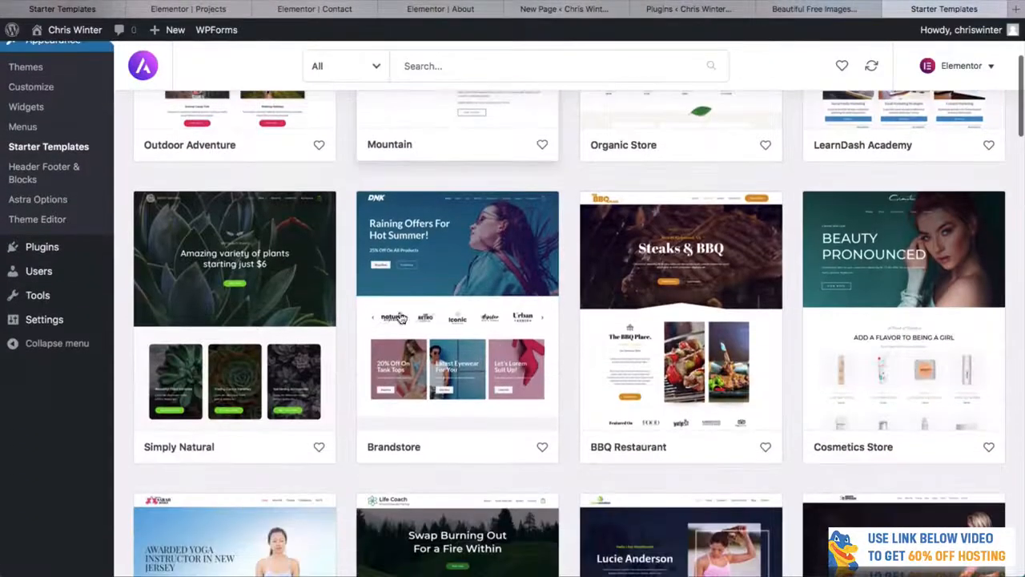
{"action": "left_click", "coordinate": [213, 321]}
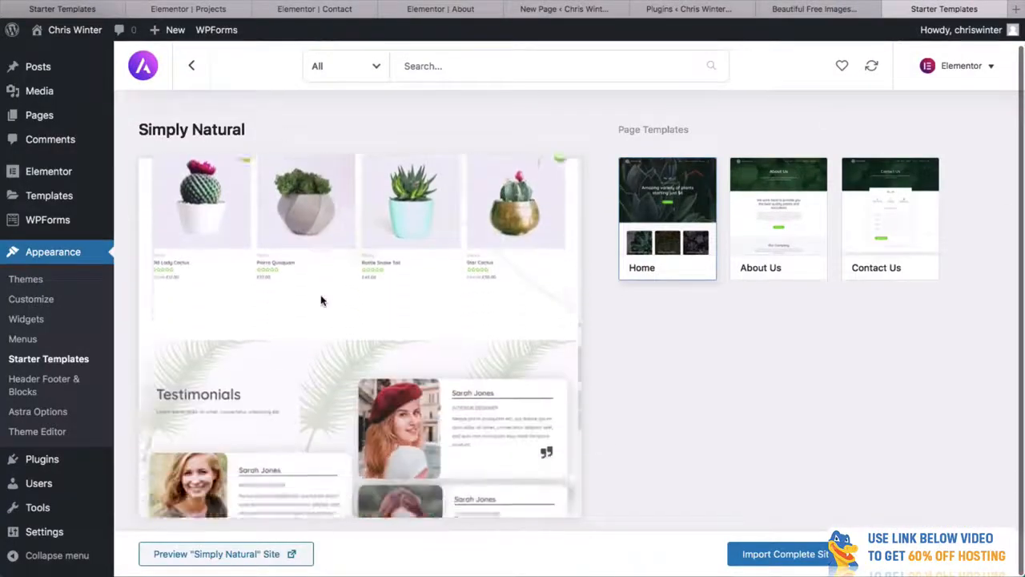
{"action": "left_click", "coordinate": [191, 66]}
{"action": "scroll", "coordinate": [484, 260], "scroll_direction": "down", "scroll_amount": 5}
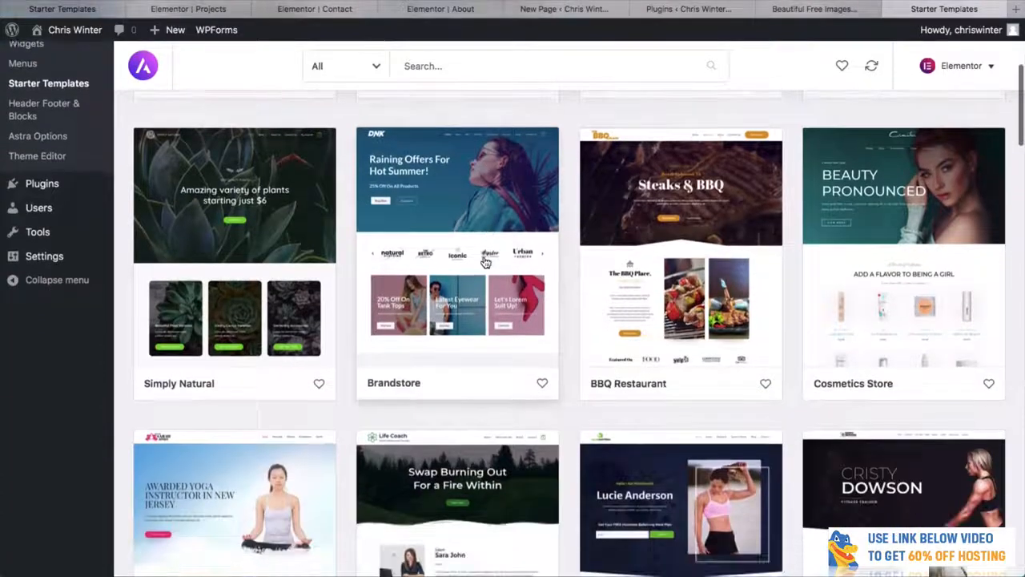
{"action": "left_click", "coordinate": [485, 262]}
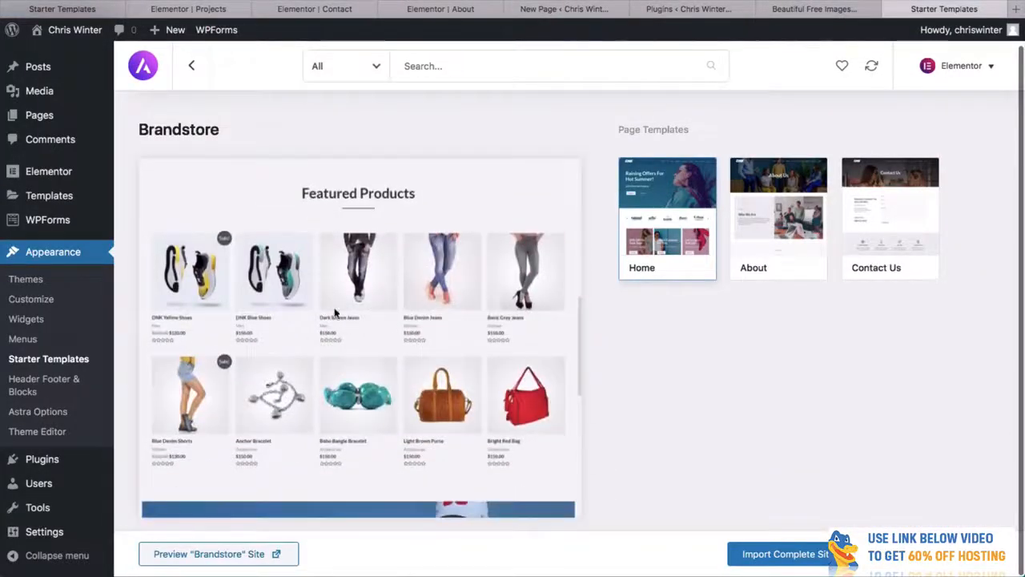
{"action": "left_click", "coordinate": [197, 71]}
{"action": "scroll", "coordinate": [527, 204], "scroll_direction": "down", "scroll_amount": 5}
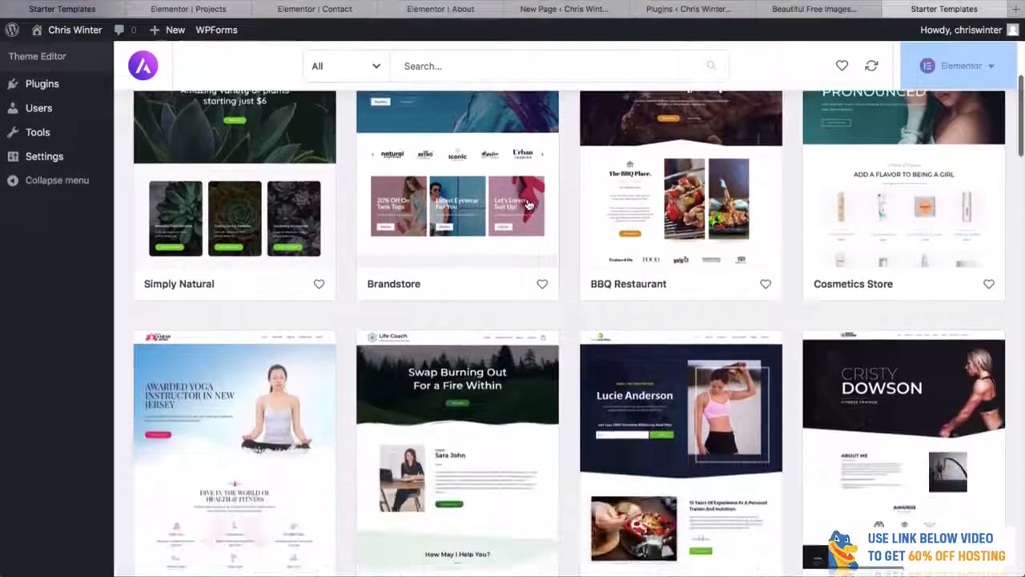
{"action": "left_click", "coordinate": [680, 224]}
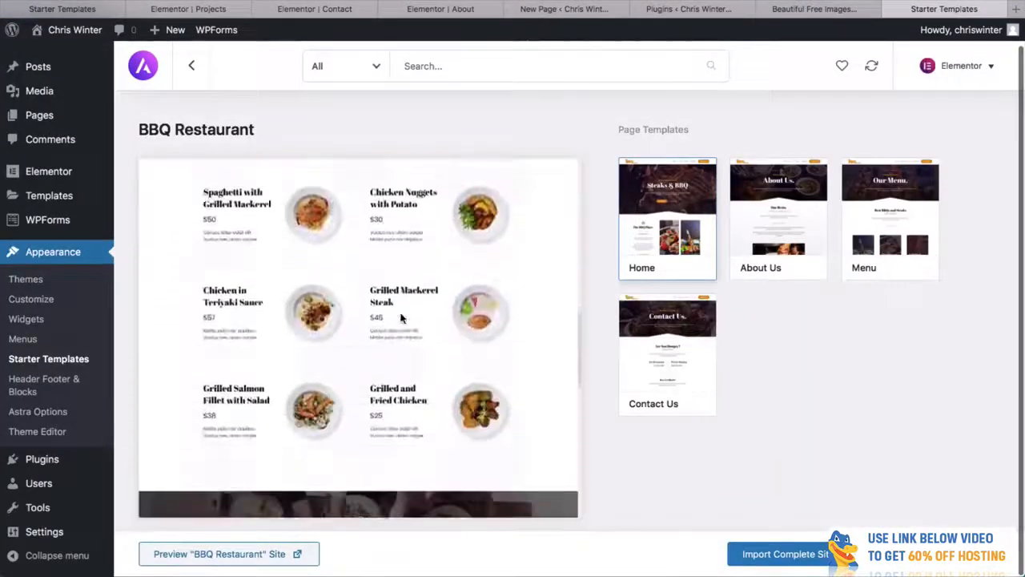
{"action": "left_click", "coordinate": [861, 232]}
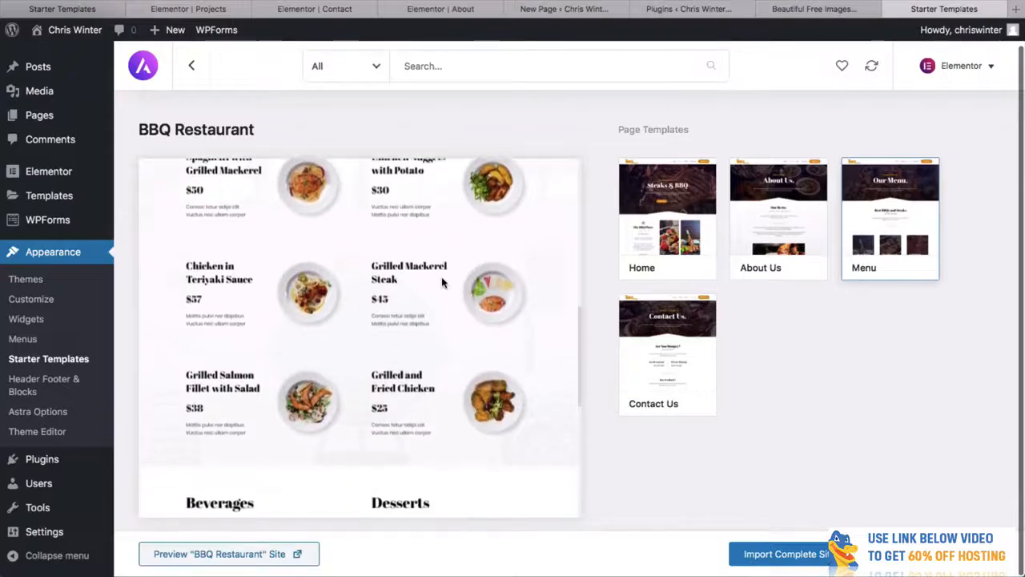
{"action": "scroll", "coordinate": [403, 367], "scroll_direction": "down", "scroll_amount": 2}
{"action": "scroll", "coordinate": [401, 366], "scroll_direction": "up", "scroll_amount": 3}
{"action": "scroll", "coordinate": [371, 457], "scroll_direction": "down", "scroll_amount": 4}
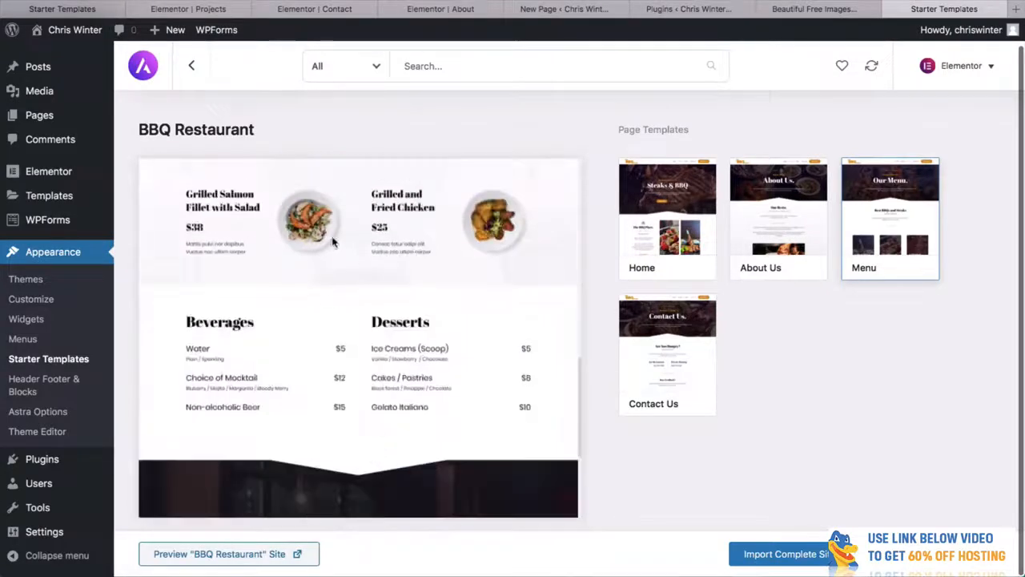
{"action": "left_click", "coordinate": [196, 70]}
{"action": "scroll", "coordinate": [364, 288], "scroll_direction": "down", "scroll_amount": 6}
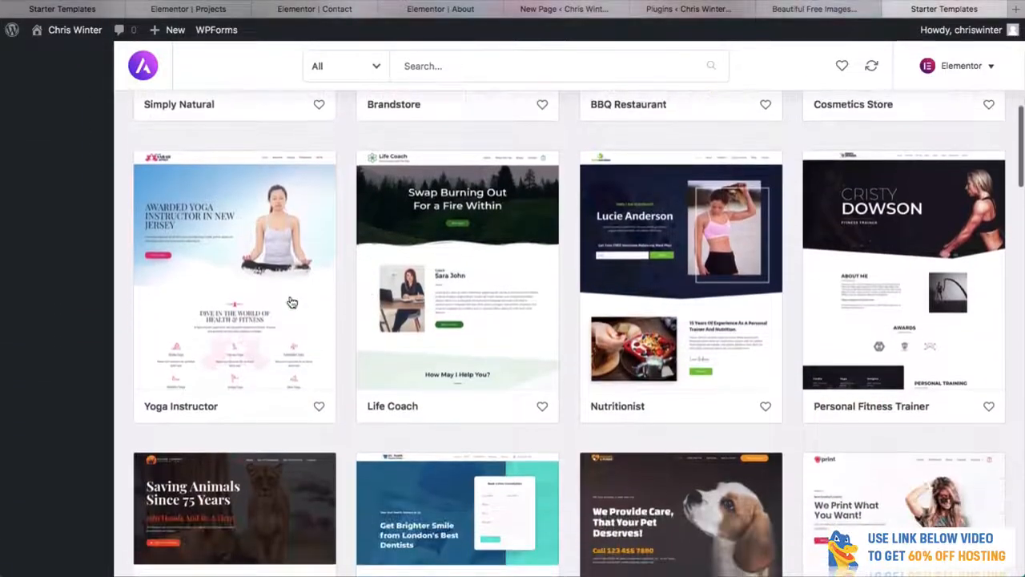
- Open the Yoga Instructor template and preview its About Me, Classes and Publications pages
{"action": "left_click", "coordinate": [289, 299]}
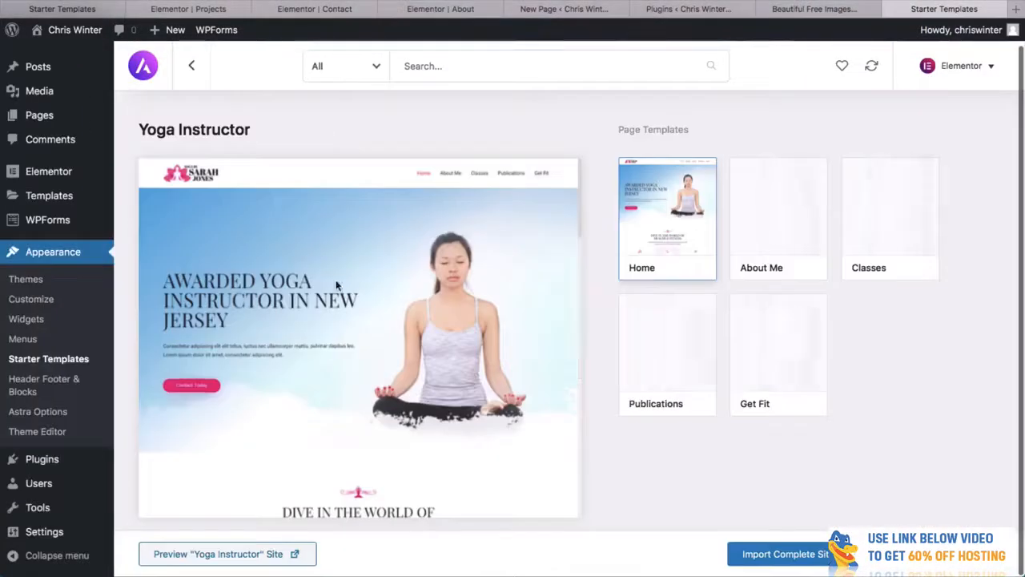
{"action": "scroll", "coordinate": [336, 285], "scroll_direction": "down", "scroll_amount": 6}
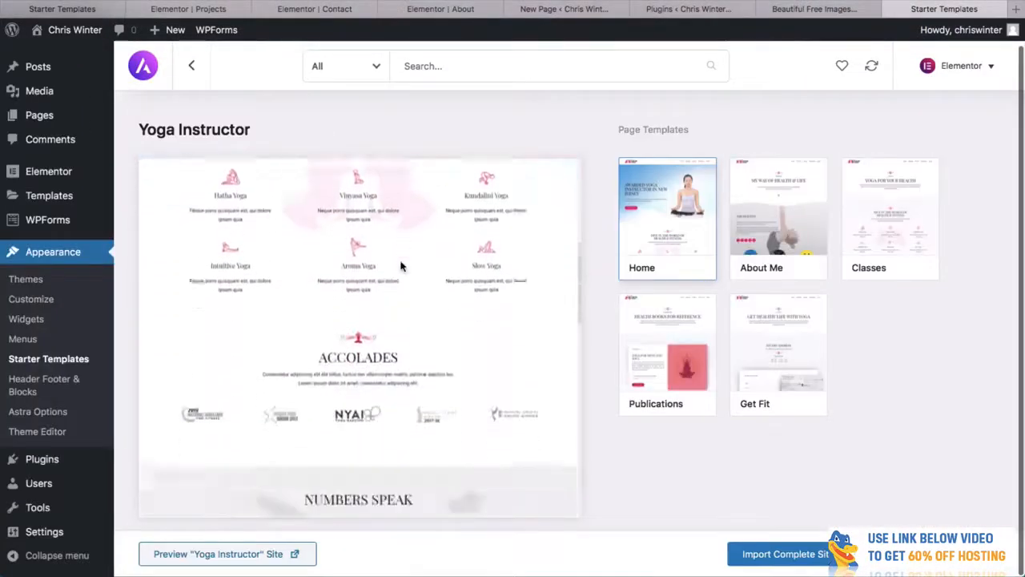
{"action": "scroll", "coordinate": [400, 266], "scroll_direction": "down", "scroll_amount": 10}
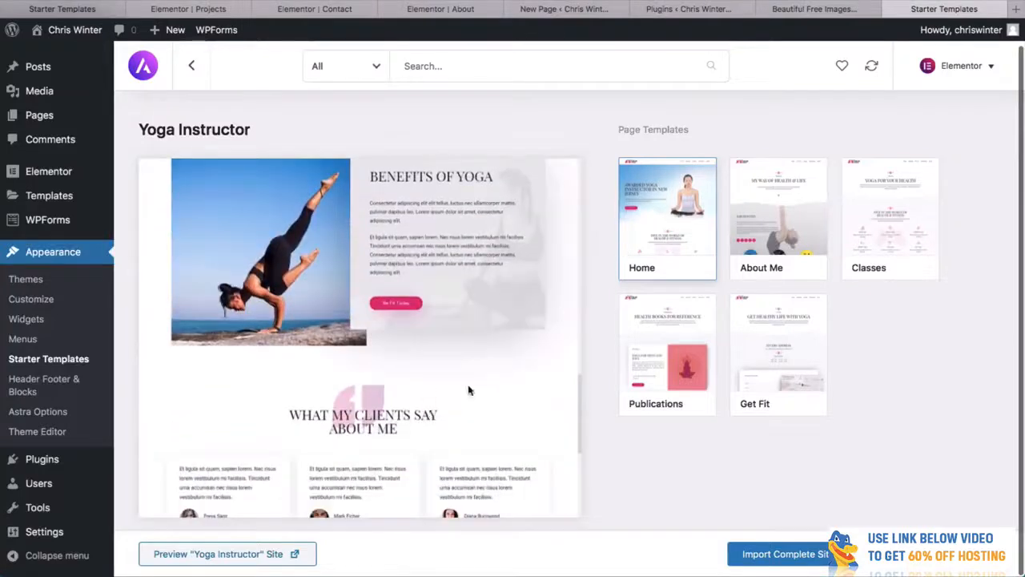
{"action": "scroll", "coordinate": [471, 381], "scroll_direction": "down", "scroll_amount": 4}
{"action": "left_click", "coordinate": [801, 224]}
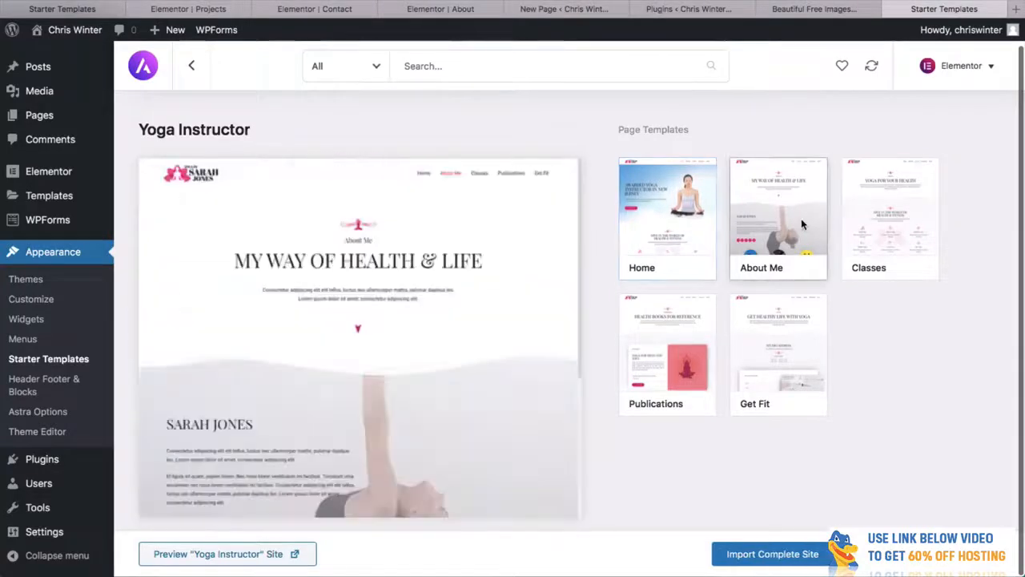
{"action": "scroll", "coordinate": [436, 375], "scroll_direction": "down", "scroll_amount": 3}
{"action": "left_click", "coordinate": [895, 216]}
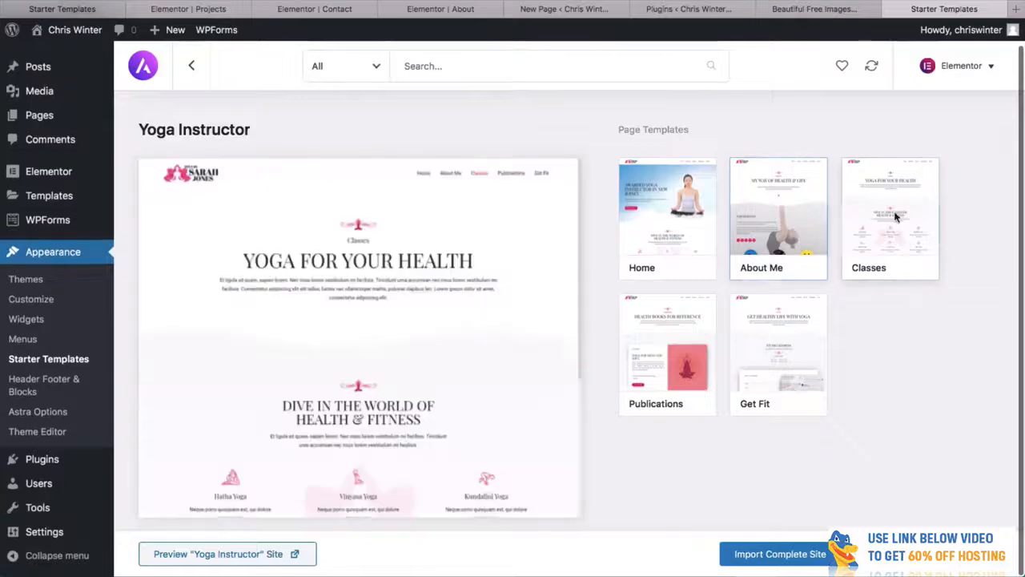
{"action": "scroll", "coordinate": [477, 360], "scroll_direction": "down", "scroll_amount": 3}
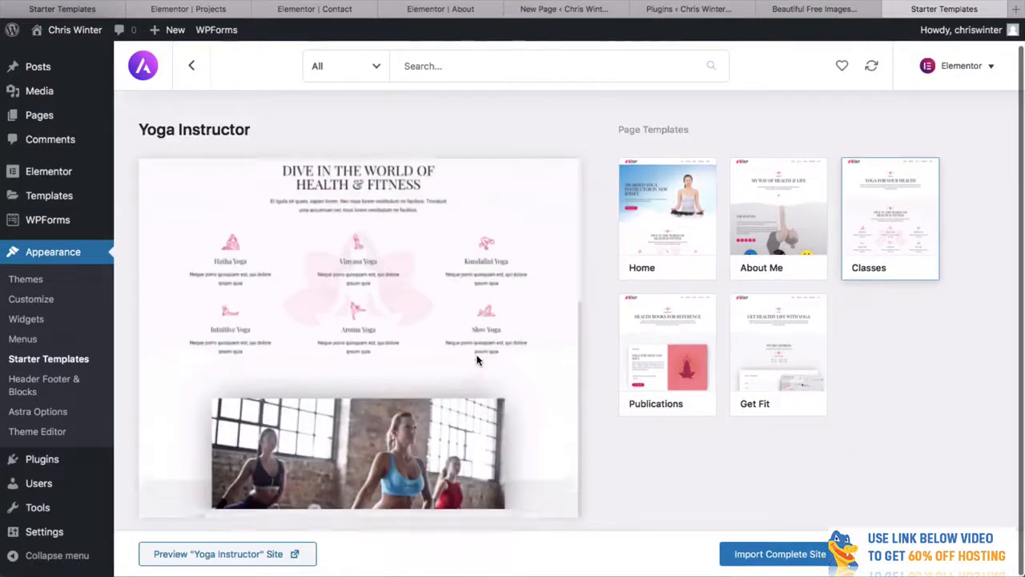
{"action": "left_click", "coordinate": [670, 335]}
{"action": "scroll", "coordinate": [498, 405], "scroll_direction": "down", "scroll_amount": 3}
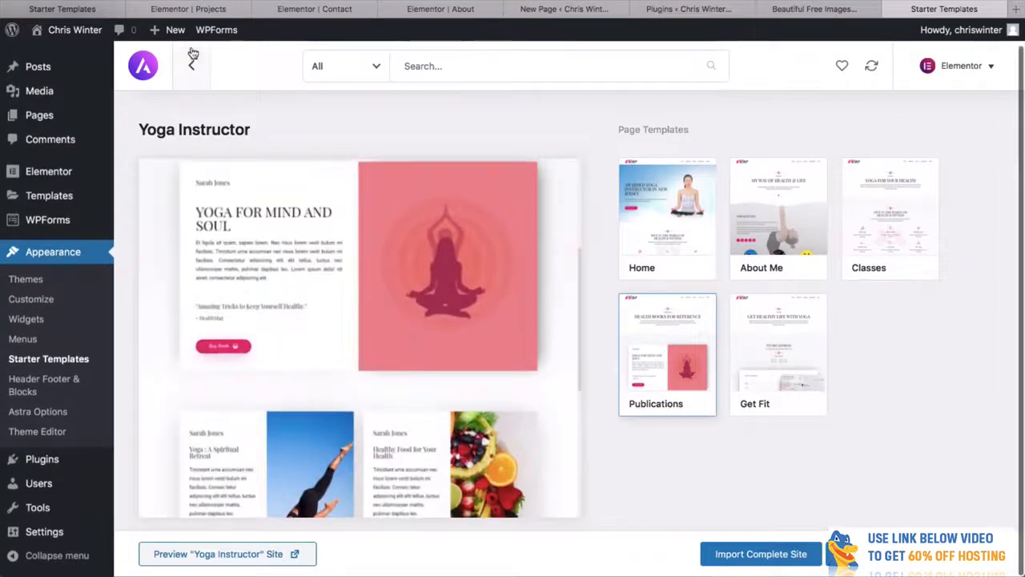
- Return to the full template list and scroll through it
{"action": "left_click", "coordinate": [192, 54]}
{"action": "scroll", "coordinate": [361, 280], "scroll_direction": "down", "scroll_amount": 10}
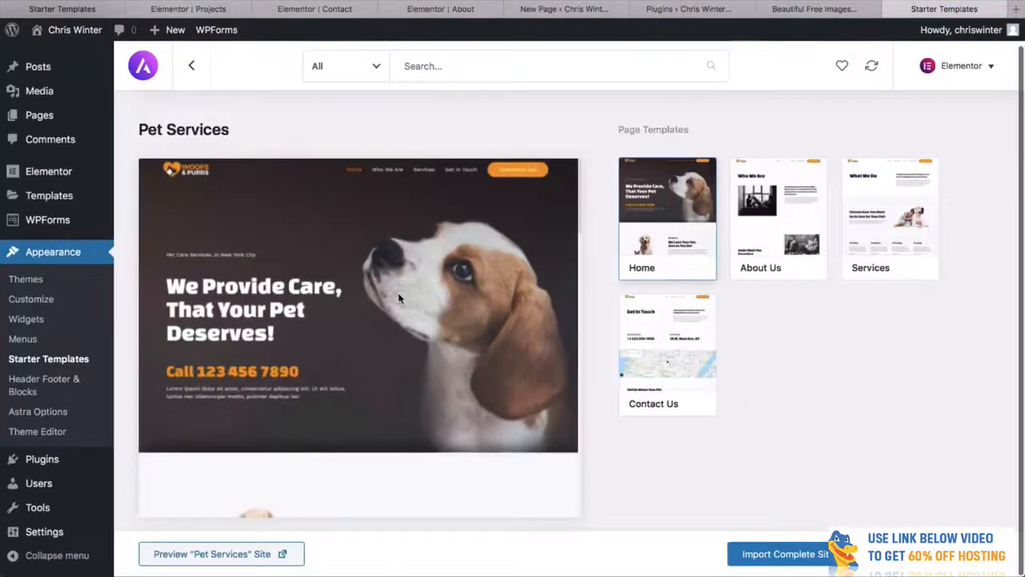
{"action": "scroll", "coordinate": [395, 303], "scroll_direction": "down", "scroll_amount": 6}
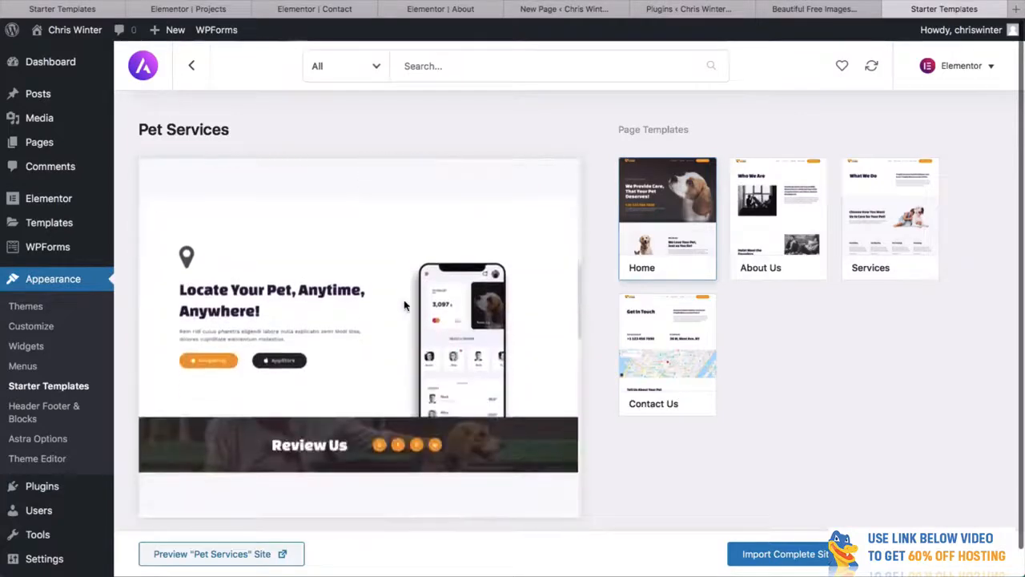
{"action": "scroll", "coordinate": [404, 273], "scroll_direction": "up", "scroll_amount": 8}
- Open the Pet Services live demo, reload it, and scroll through its home page
{"action": "left_click", "coordinate": [253, 559]}
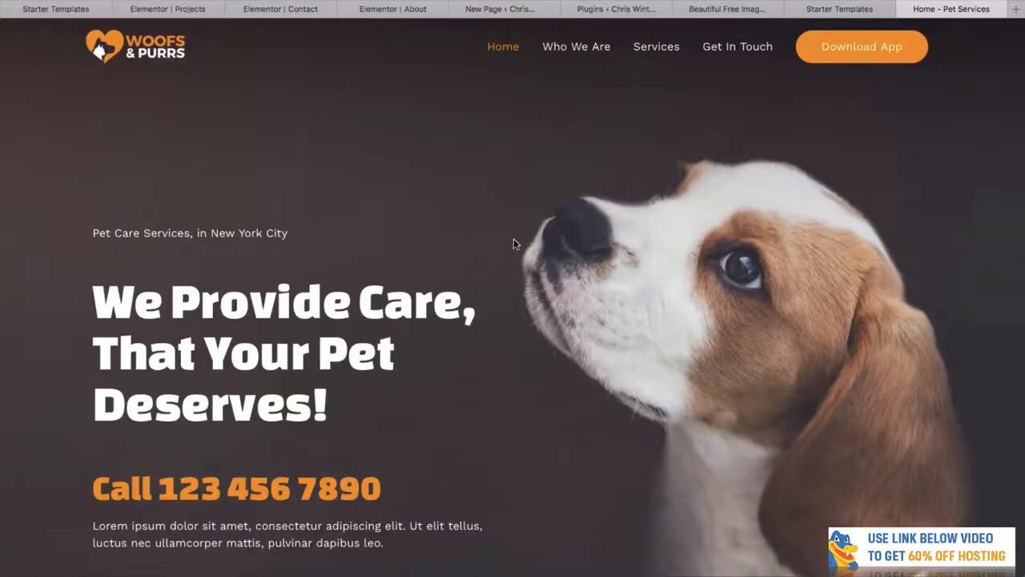
{"action": "scroll", "coordinate": [608, 311], "scroll_direction": "down", "scroll_amount": 1}
{"action": "scroll", "coordinate": [609, 311], "scroll_direction": "up", "scroll_amount": 1}
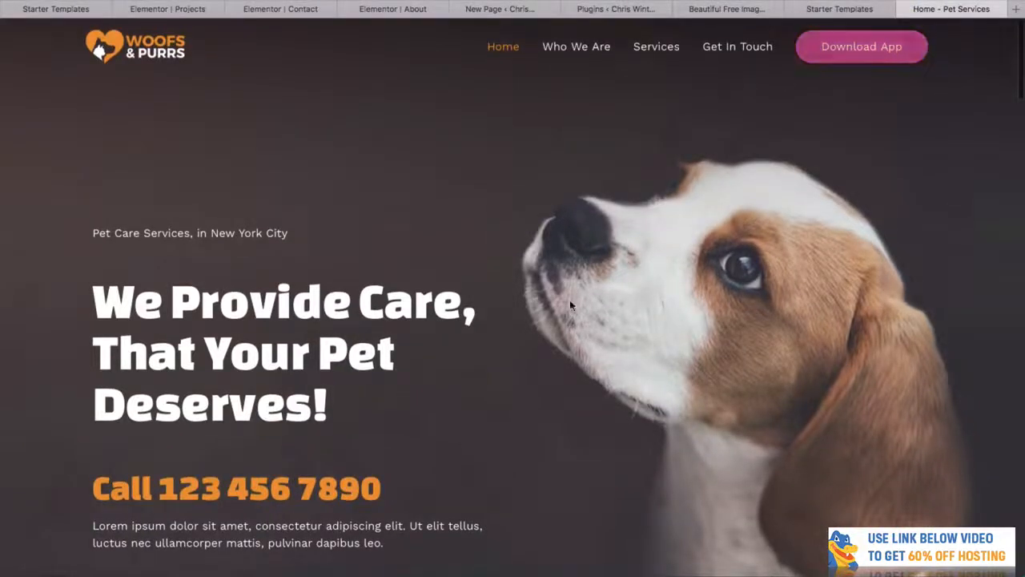
{"action": "scroll", "coordinate": [569, 303], "scroll_direction": "down", "scroll_amount": 10}
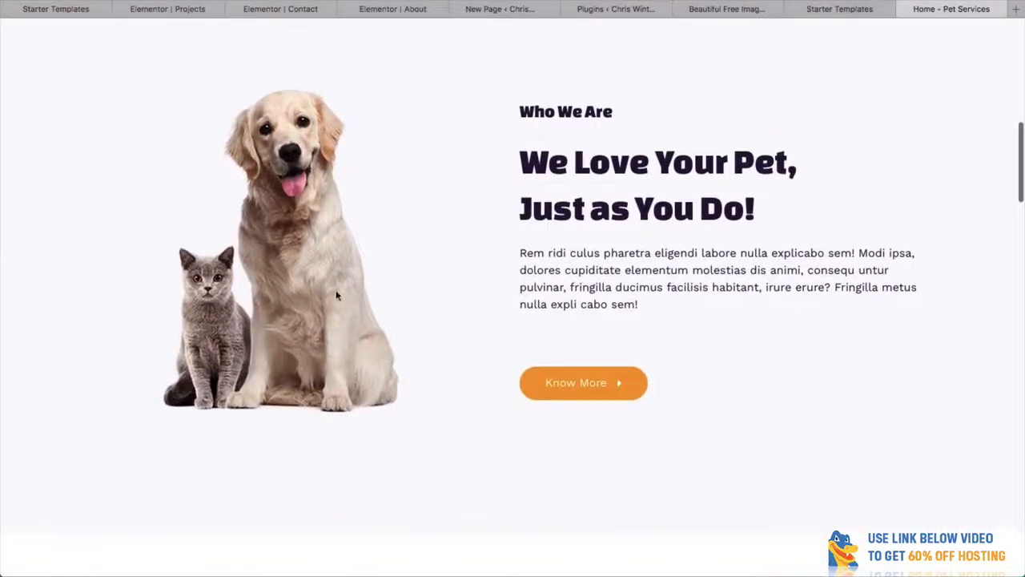
{"action": "scroll", "coordinate": [258, 341], "scroll_direction": "up", "scroll_amount": 1}
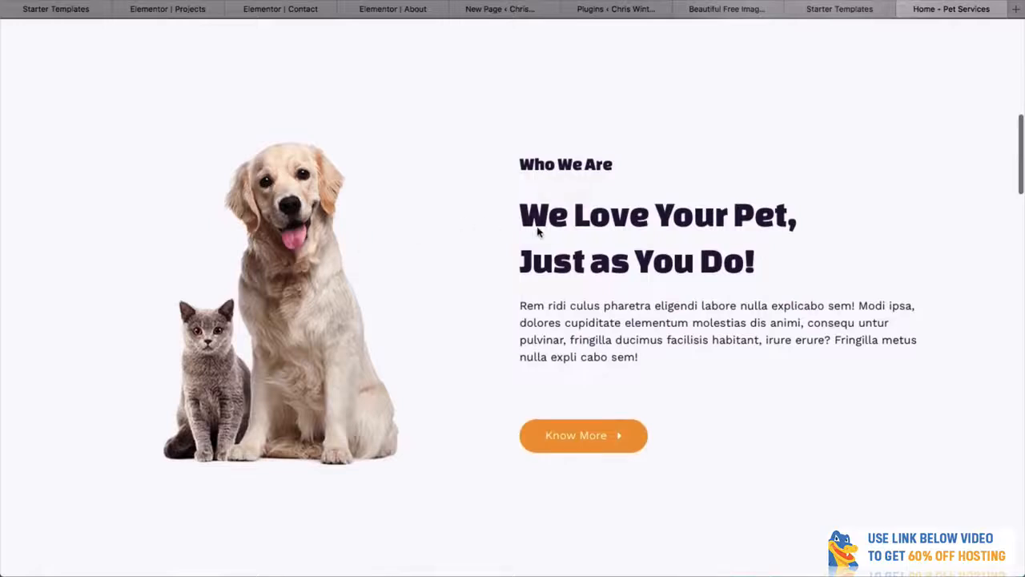
{"action": "scroll", "coordinate": [607, 140], "scroll_direction": "down", "scroll_amount": 8}
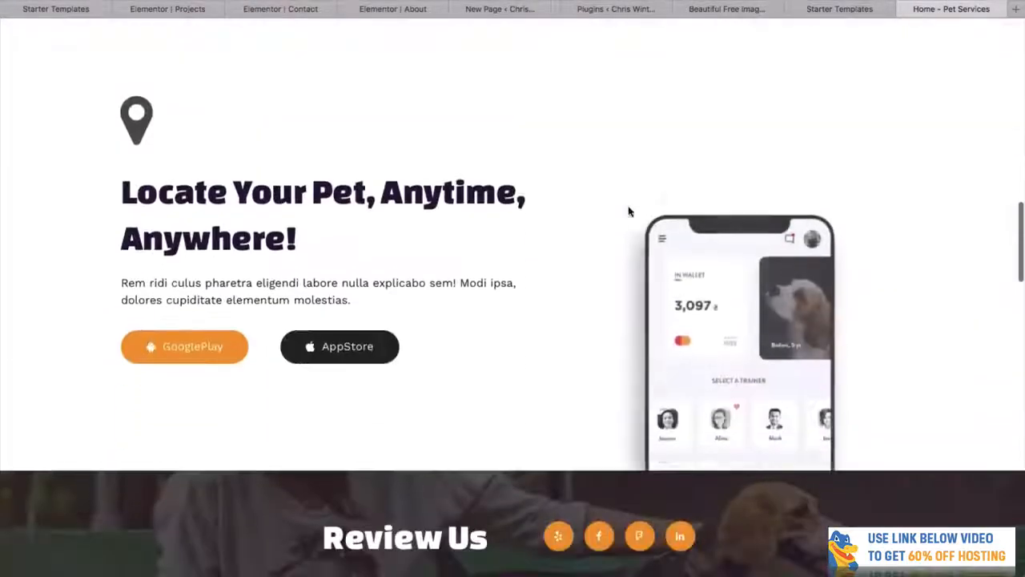
{"action": "scroll", "coordinate": [632, 186], "scroll_direction": "up", "scroll_amount": 3}
{"action": "scroll", "coordinate": [685, 448], "scroll_direction": "down", "scroll_amount": 3}
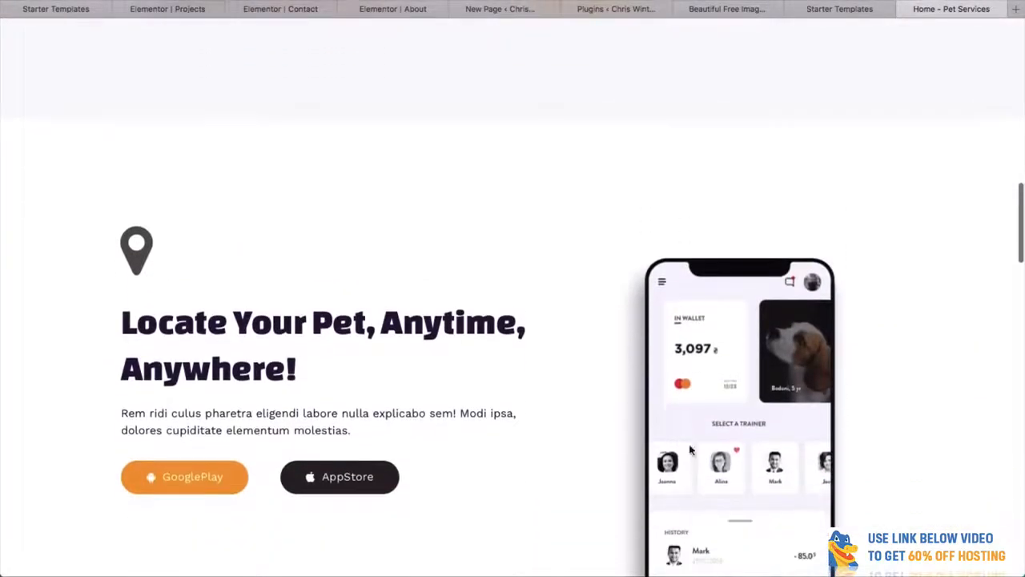
{"action": "scroll", "coordinate": [689, 400], "scroll_direction": "up", "scroll_amount": 2}
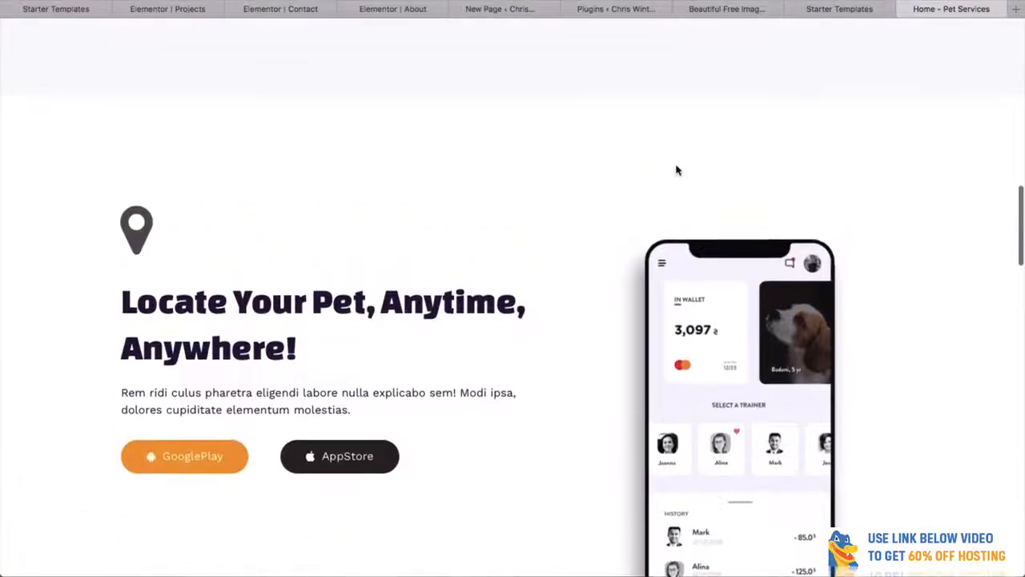
{"action": "key", "text": "super+r"}
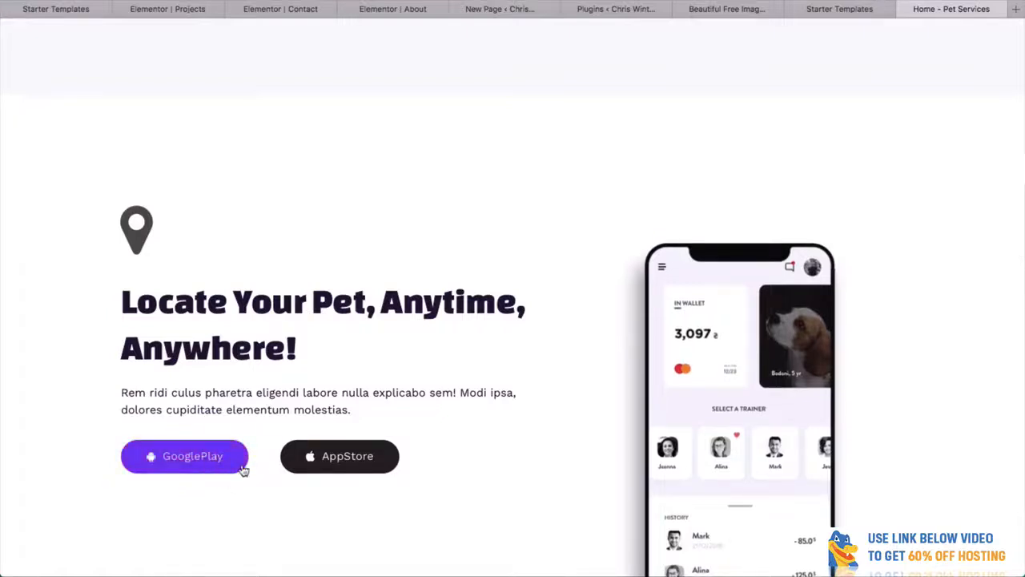
{"action": "scroll", "coordinate": [336, 473], "scroll_direction": "down", "scroll_amount": 5}
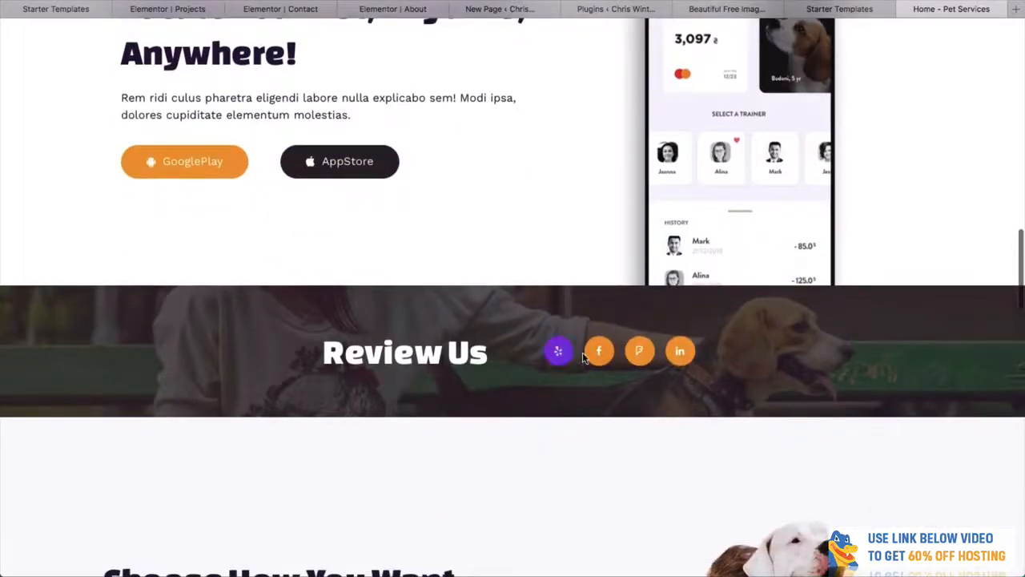
{"action": "scroll", "coordinate": [689, 348], "scroll_direction": "down", "scroll_amount": 15}
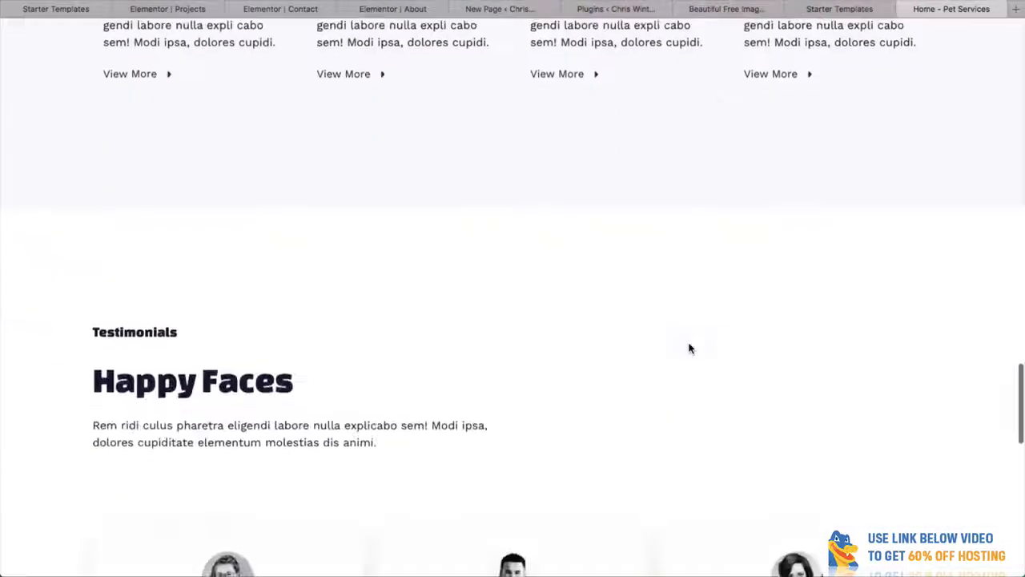
{"action": "scroll", "coordinate": [689, 348], "scroll_direction": "down", "scroll_amount": 15}
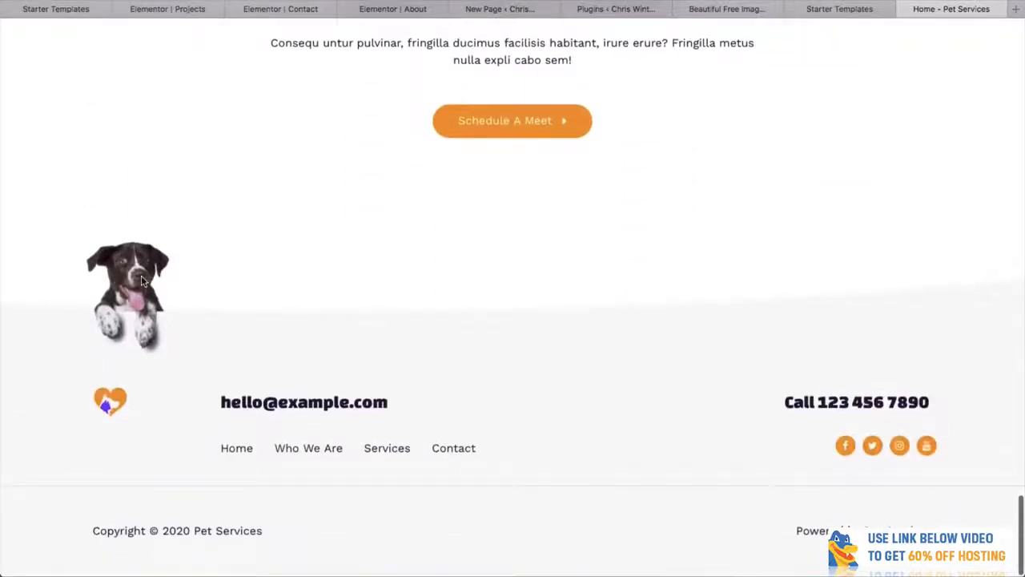
{"action": "scroll", "coordinate": [536, 233], "scroll_direction": "up", "scroll_amount": 20}
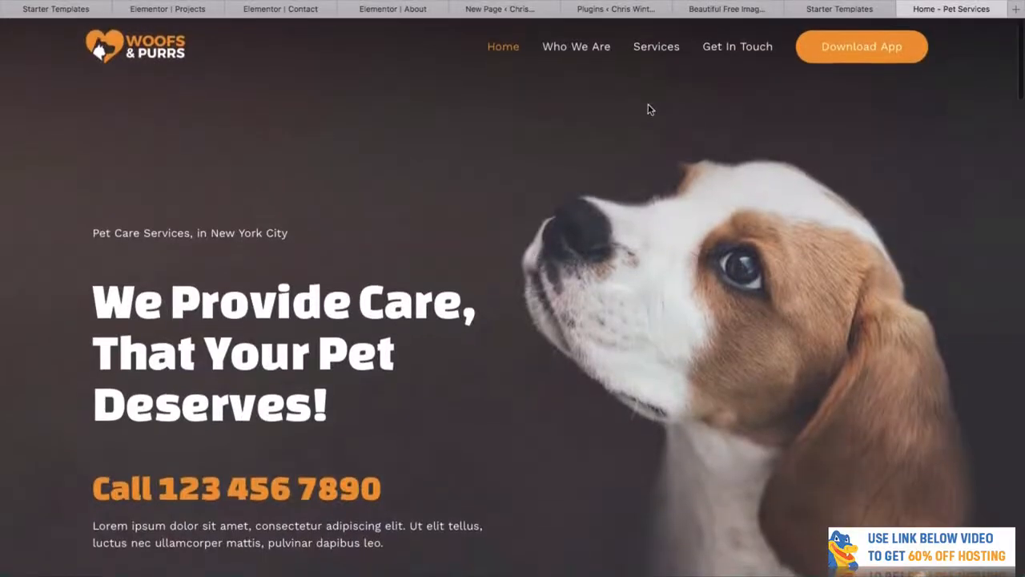
- View the demo's Who We Are page, then close the Pet Services tab
{"action": "left_click", "coordinate": [601, 48]}
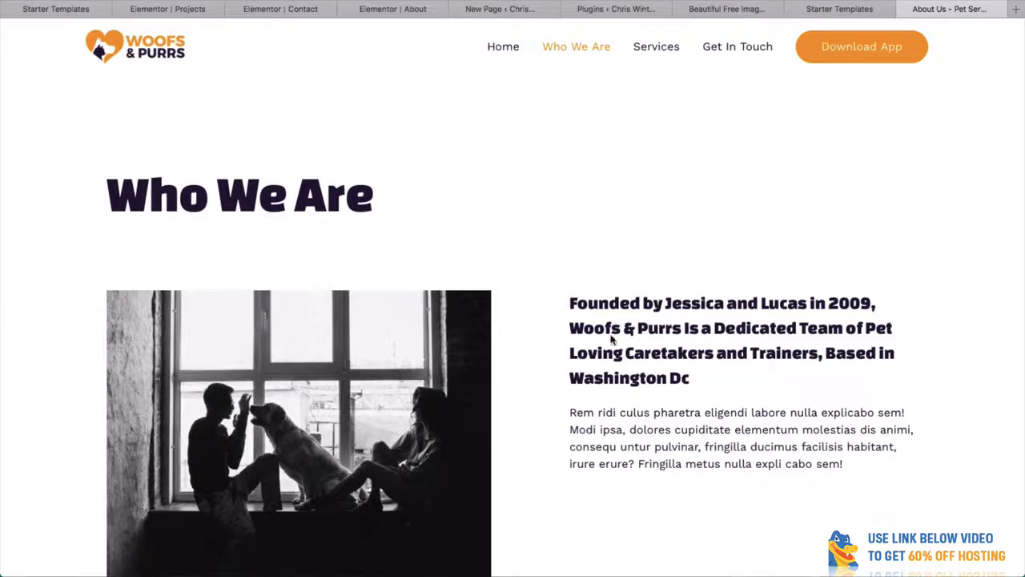
{"action": "scroll", "coordinate": [612, 339], "scroll_direction": "down", "scroll_amount": 10}
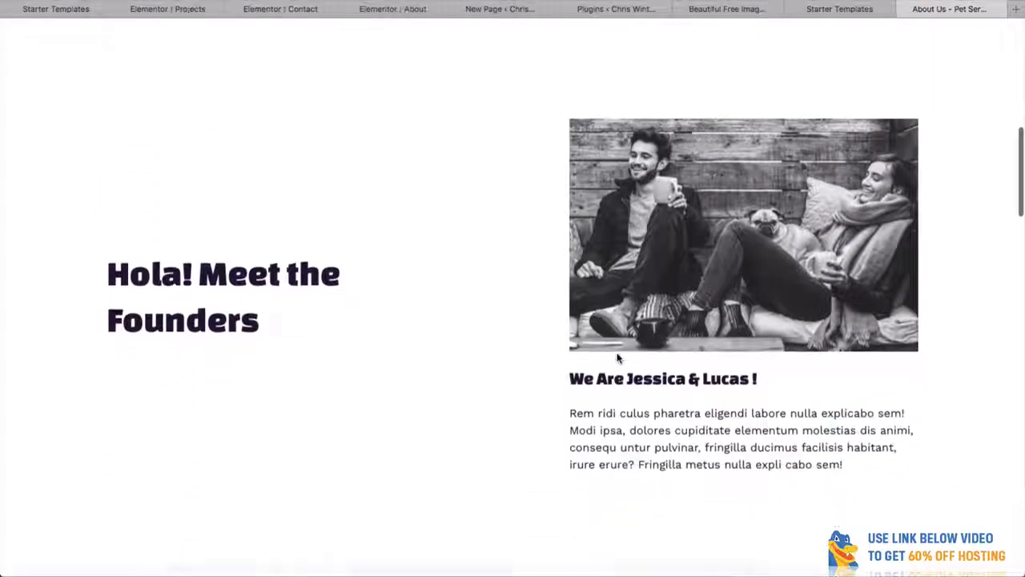
{"action": "scroll", "coordinate": [618, 358], "scroll_direction": "down", "scroll_amount": 12}
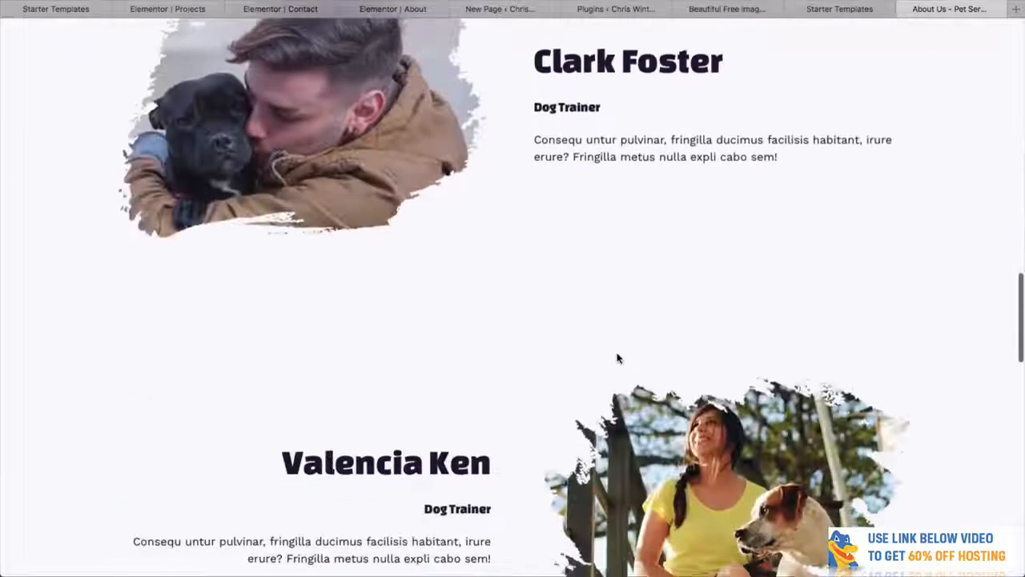
{"action": "scroll", "coordinate": [618, 358], "scroll_direction": "down", "scroll_amount": 12}
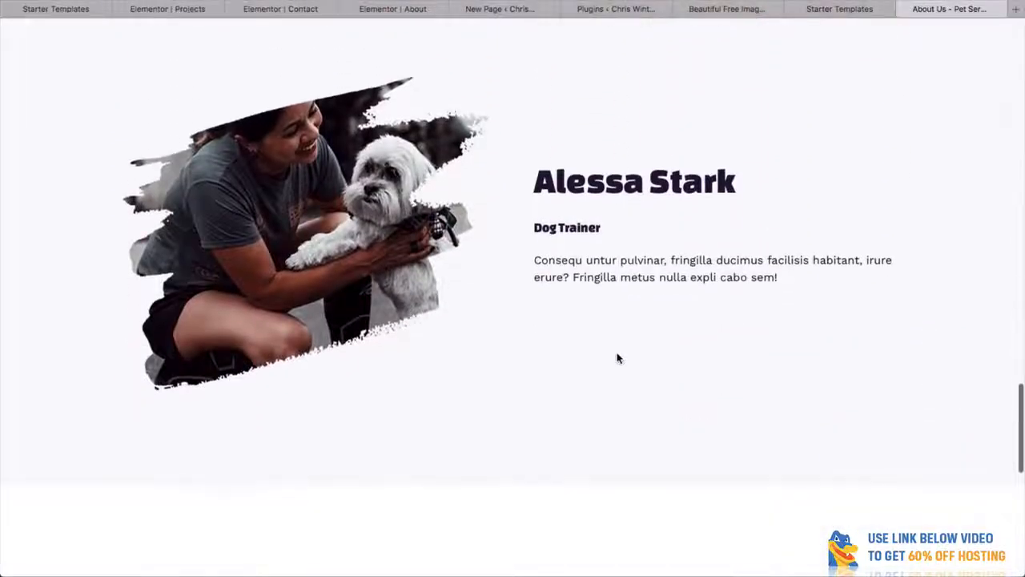
{"action": "scroll", "coordinate": [617, 358], "scroll_direction": "down", "scroll_amount": 6}
{"action": "scroll", "coordinate": [618, 358], "scroll_direction": "up", "scroll_amount": 20}
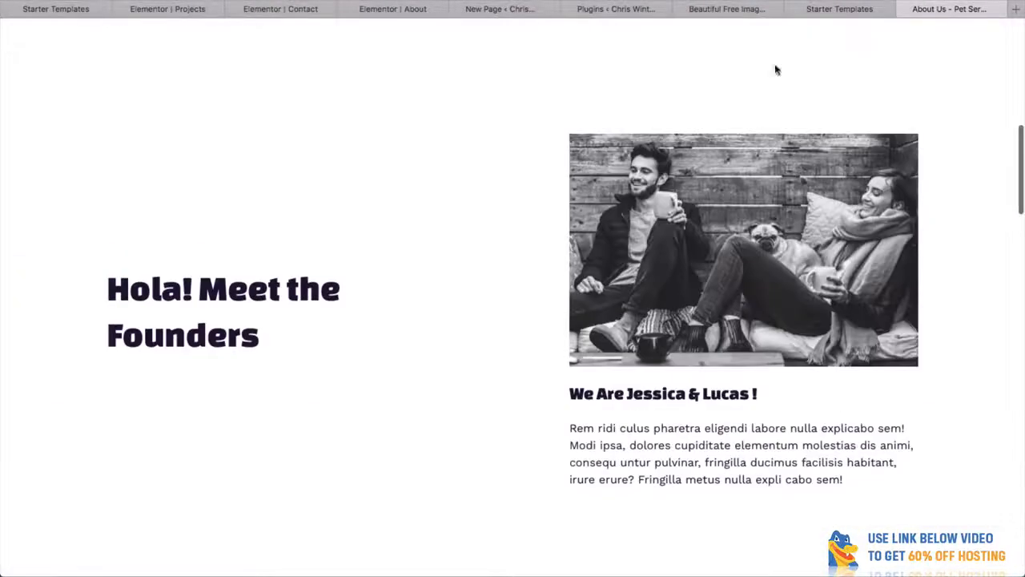
{"action": "left_click", "coordinate": [905, 12]}
- Back in the template list, open the Accountant template's live demo
{"action": "left_click", "coordinate": [183, 72]}
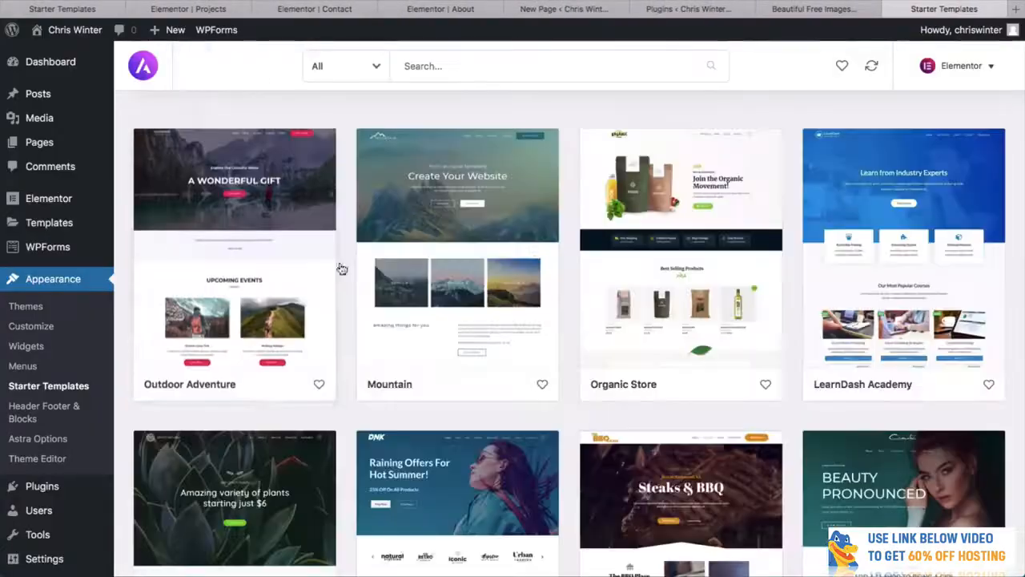
{"action": "scroll", "coordinate": [371, 412], "scroll_direction": "down", "scroll_amount": 2}
{"action": "scroll", "coordinate": [370, 412], "scroll_direction": "down", "scroll_amount": 13}
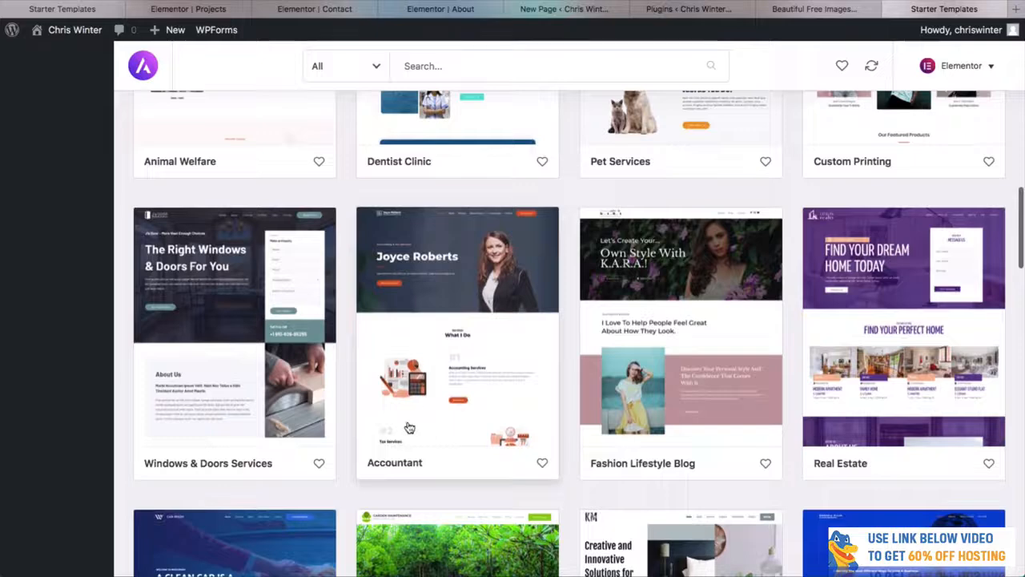
{"action": "left_click", "coordinate": [409, 428]}
{"action": "left_click", "coordinate": [237, 554]}
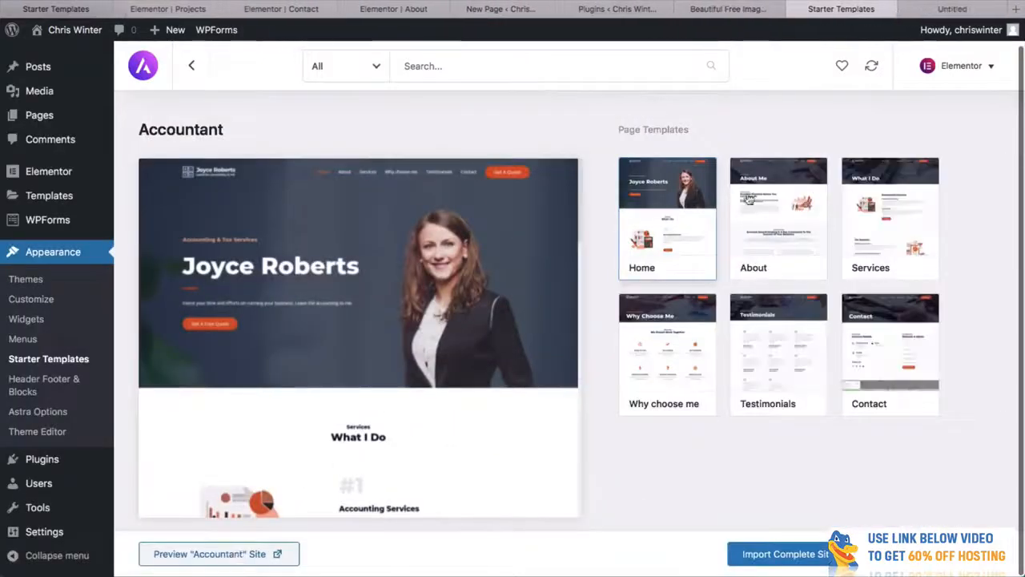
{"action": "left_click", "coordinate": [936, 8]}
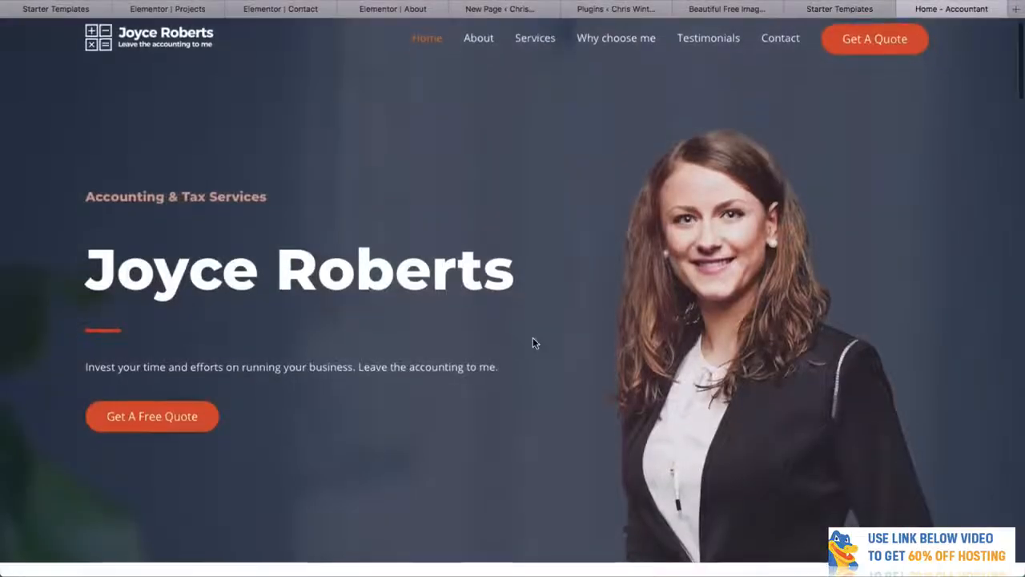
- Scroll the Accountant demo, try its Name, Email, Phone and Employees quote fields, then close it
{"action": "scroll", "coordinate": [532, 337], "scroll_direction": "down", "scroll_amount": 5}
{"action": "scroll", "coordinate": [534, 342], "scroll_direction": "down", "scroll_amount": 10}
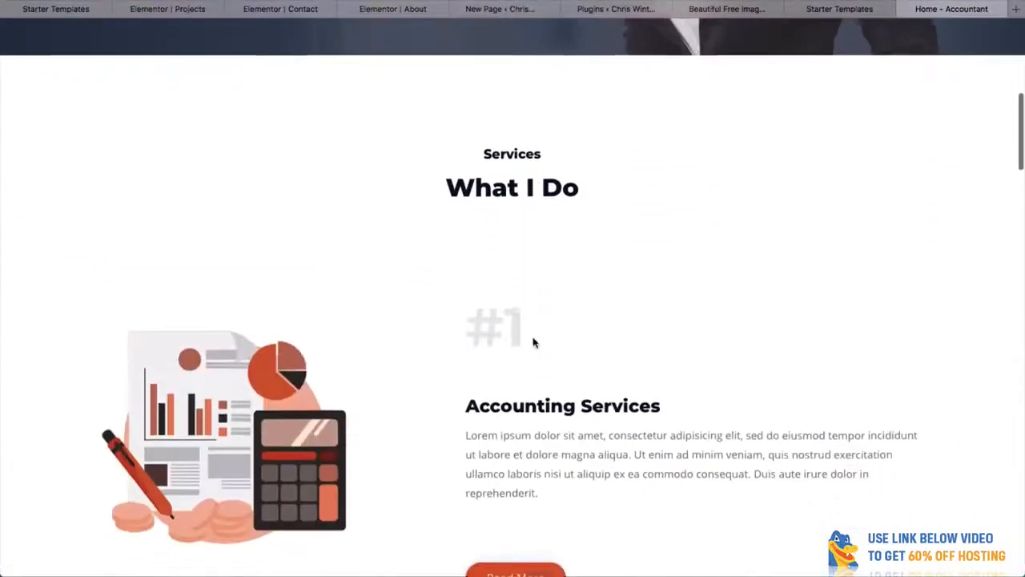
{"action": "scroll", "coordinate": [533, 342], "scroll_direction": "down", "scroll_amount": 15}
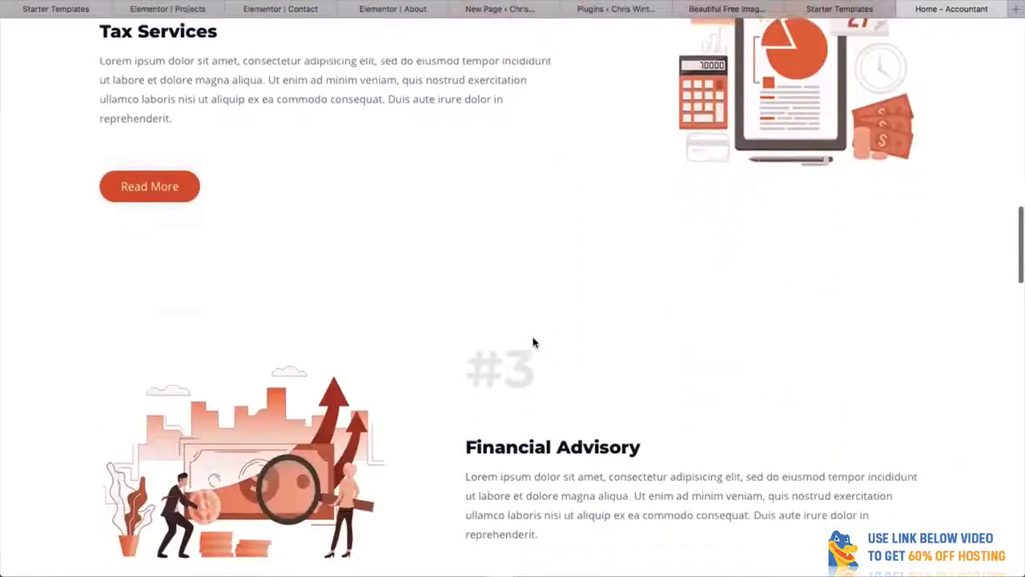
{"action": "scroll", "coordinate": [533, 343], "scroll_direction": "down", "scroll_amount": 5}
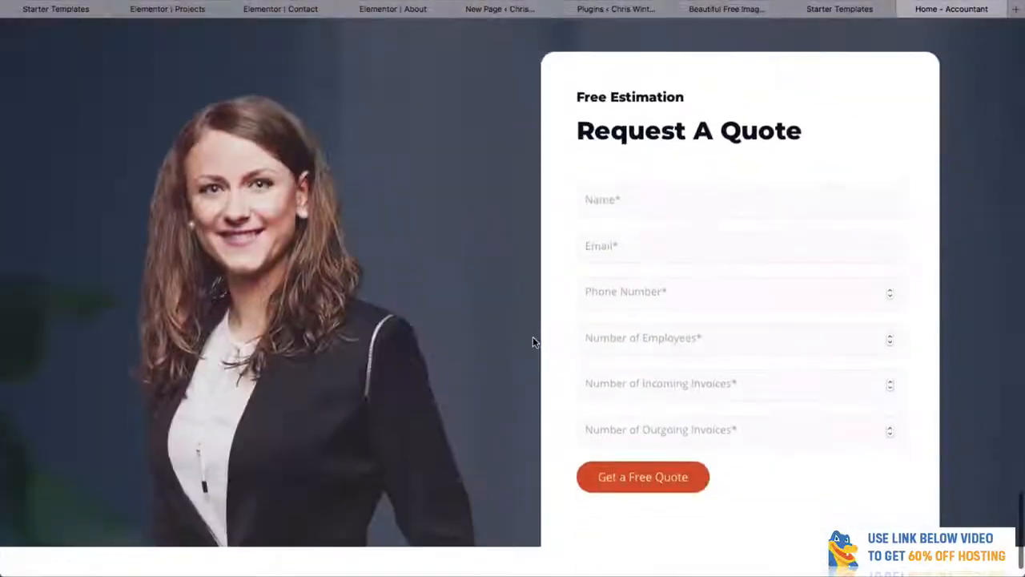
{"action": "left_click", "coordinate": [656, 183]}
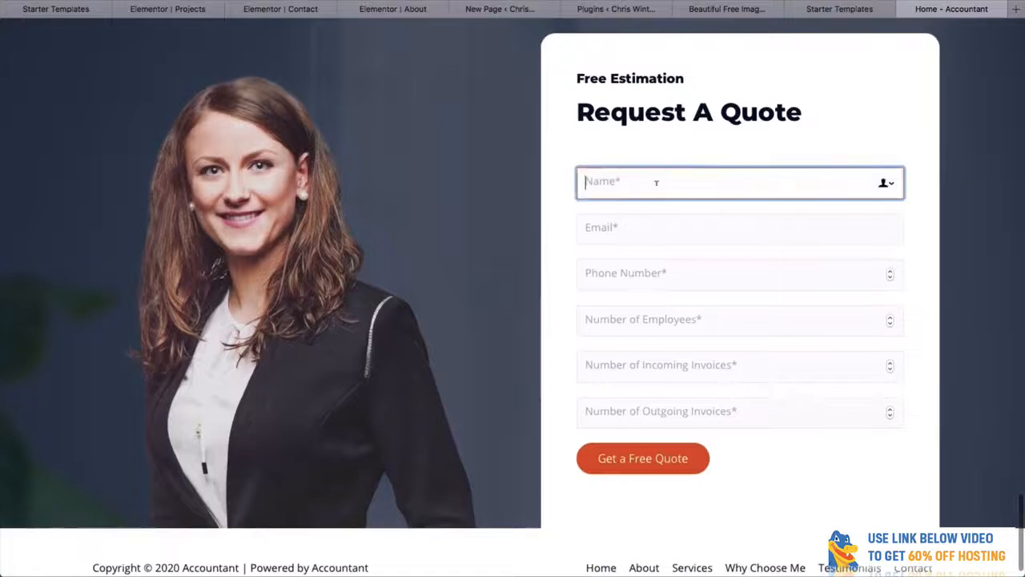
{"action": "left_click", "coordinate": [604, 228]}
{"action": "left_click", "coordinate": [586, 272]}
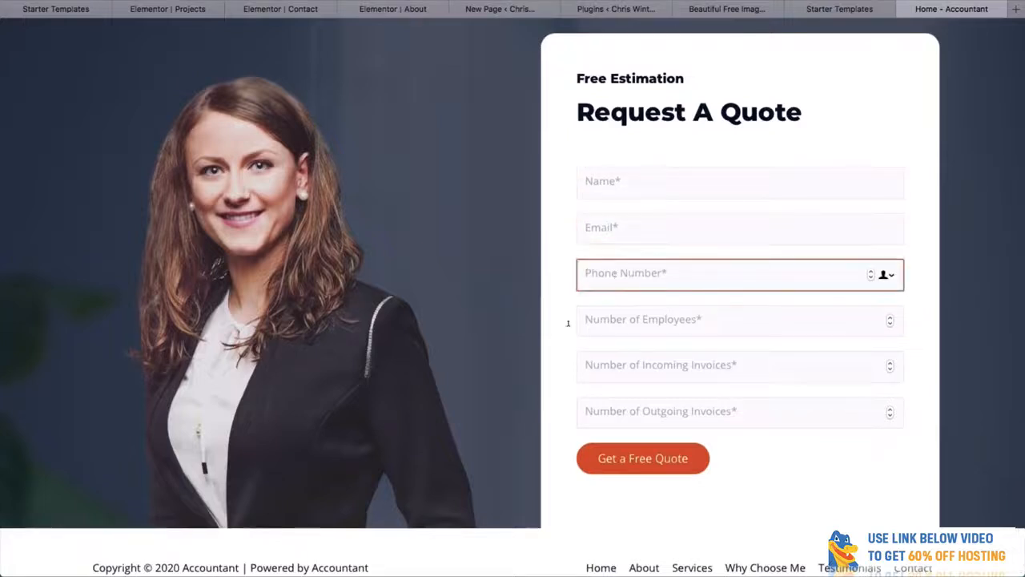
{"action": "left_click", "coordinate": [651, 311]}
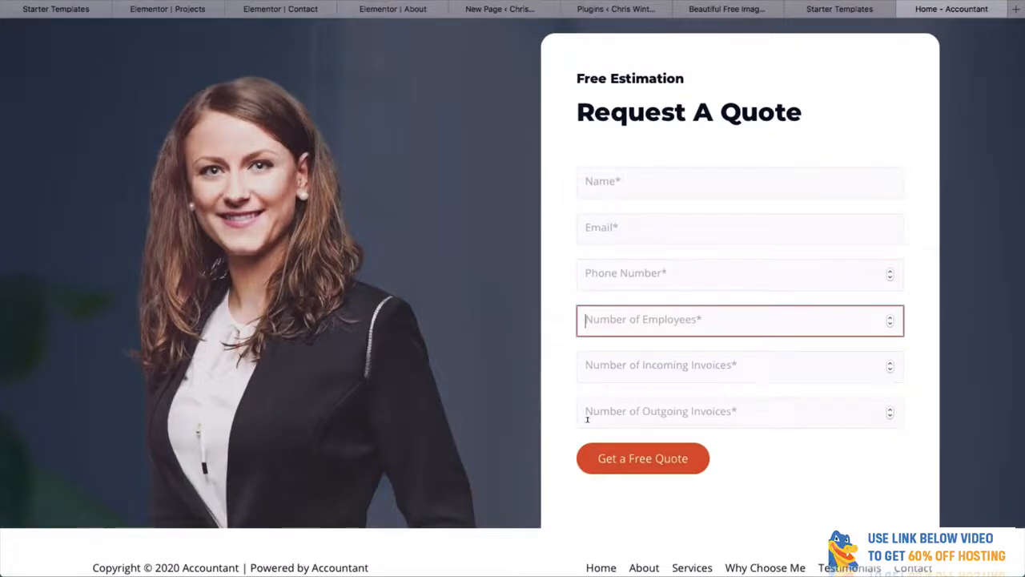
{"action": "scroll", "coordinate": [588, 423], "scroll_direction": "down", "scroll_amount": 1}
{"action": "left_click", "coordinate": [903, 9]}
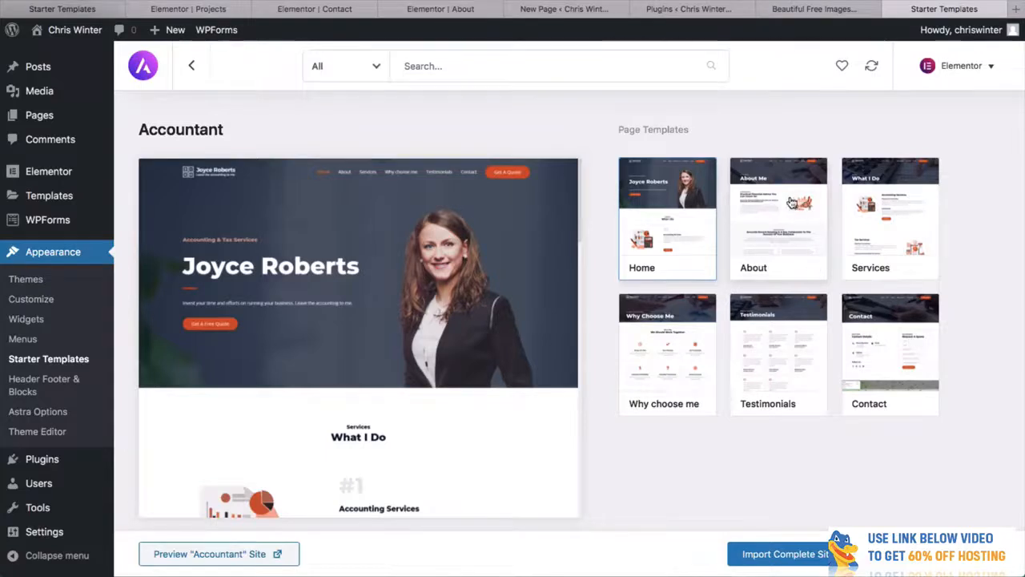
- Preview the Accountant About, Services, Why choose me, Testimonials and Contact pages
{"action": "left_click", "coordinate": [814, 269]}
{"action": "scroll", "coordinate": [526, 327], "scroll_direction": "down", "scroll_amount": 5}
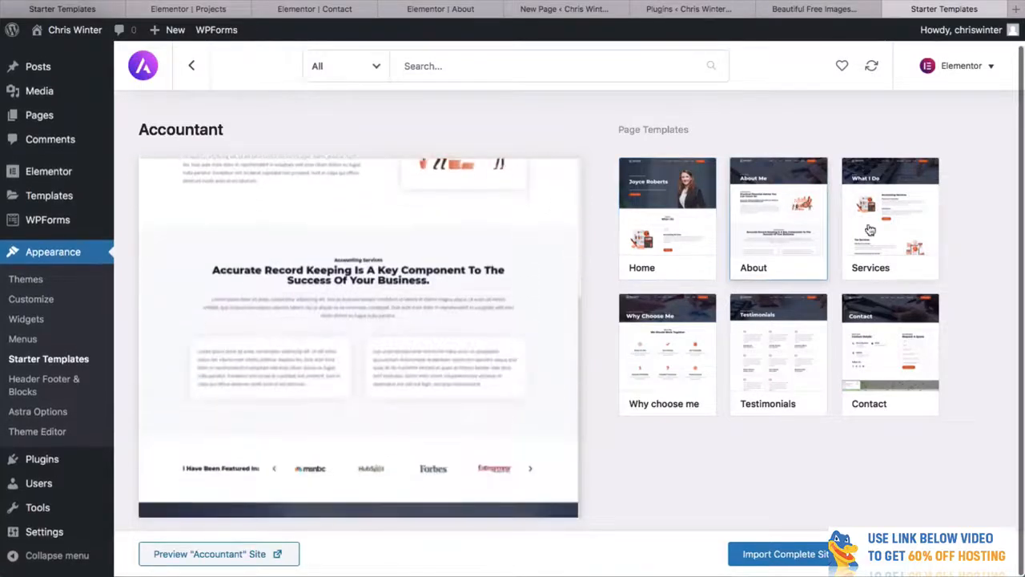
{"action": "left_click", "coordinate": [871, 226]}
{"action": "scroll", "coordinate": [557, 323], "scroll_direction": "down", "scroll_amount": 3}
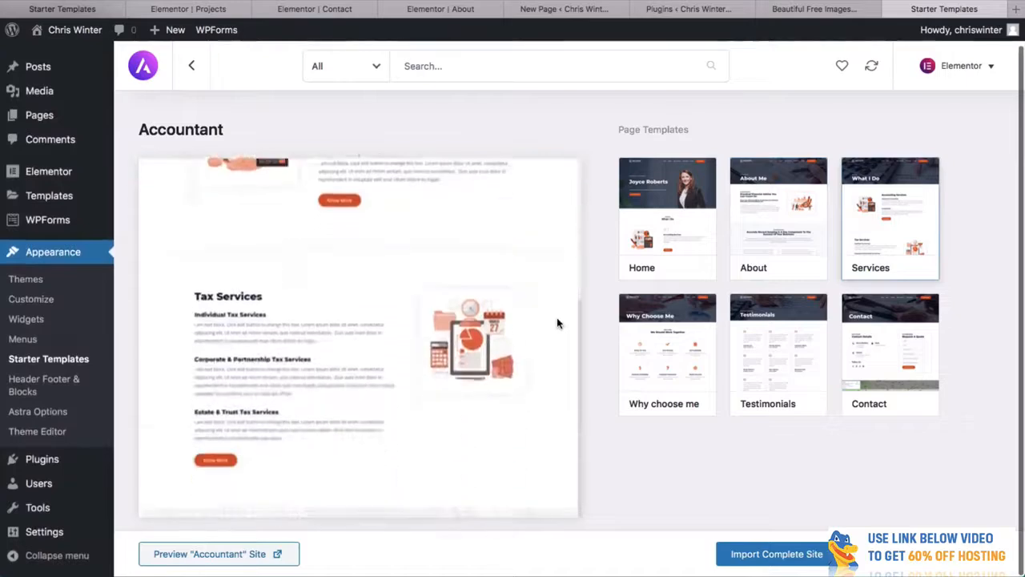
{"action": "left_click", "coordinate": [650, 378]}
{"action": "scroll", "coordinate": [482, 415], "scroll_direction": "down", "scroll_amount": 2}
{"action": "scroll", "coordinate": [484, 361], "scroll_direction": "down", "scroll_amount": 4}
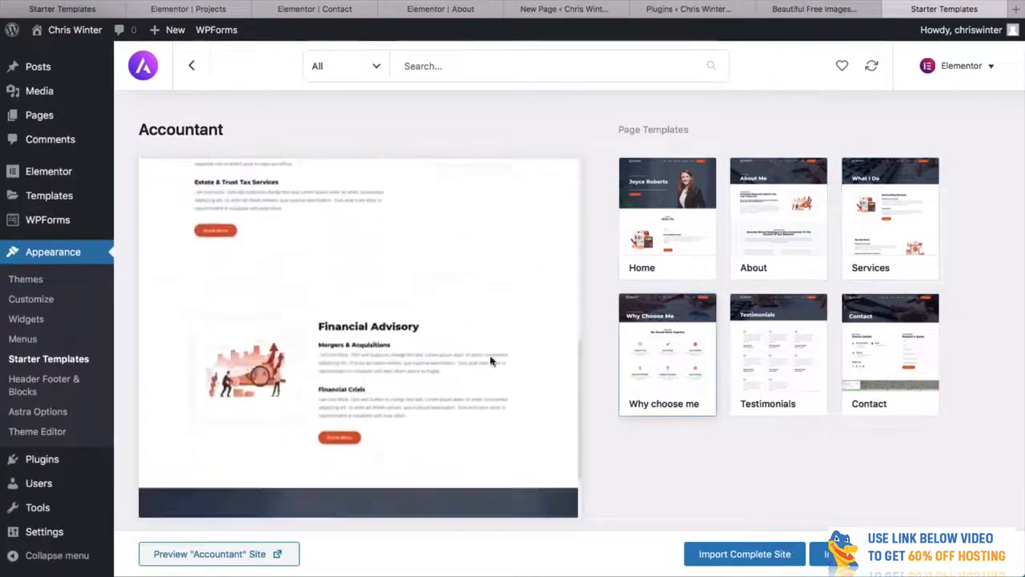
{"action": "left_click", "coordinate": [736, 325]}
{"action": "scroll", "coordinate": [474, 404], "scroll_direction": "down", "scroll_amount": 4}
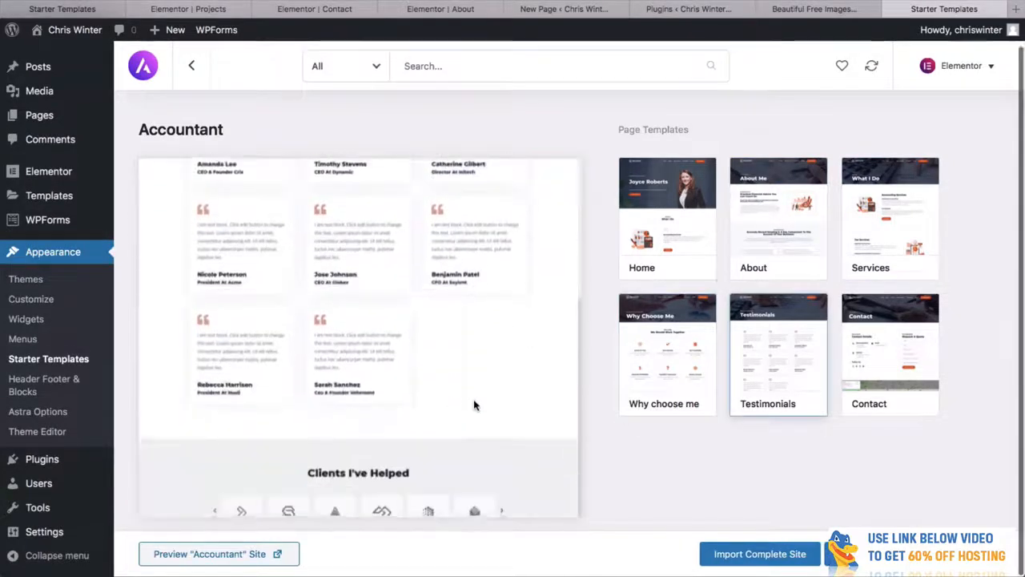
{"action": "left_click", "coordinate": [889, 353]}
{"action": "scroll", "coordinate": [563, 309], "scroll_direction": "down", "scroll_amount": 3}
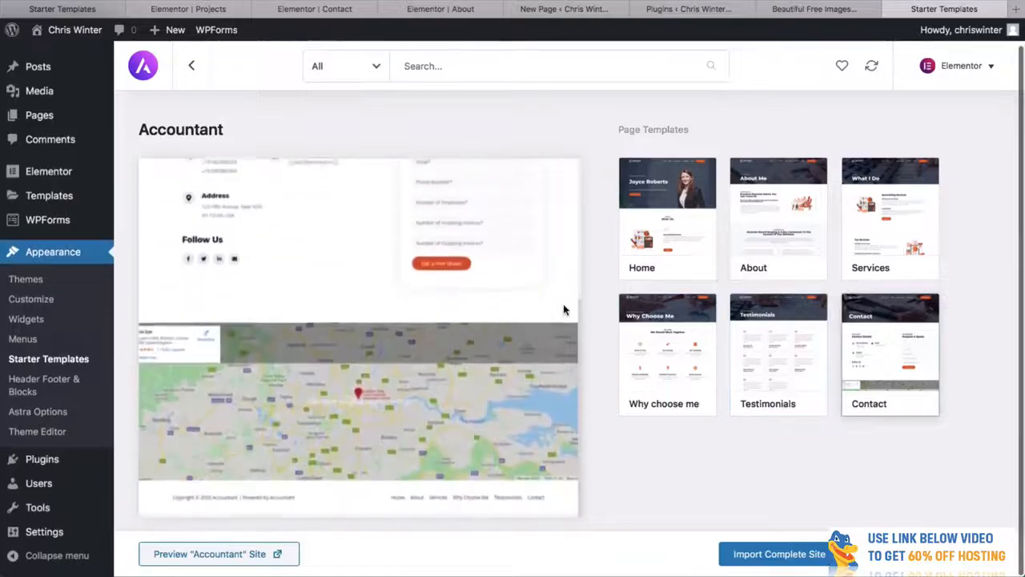
- Back in the gallery, mark Sierra Industry as a favourite and scroll further down
{"action": "left_click", "coordinate": [191, 67]}
{"action": "scroll", "coordinate": [439, 379], "scroll_direction": "down", "scroll_amount": 6}
{"action": "scroll", "coordinate": [439, 379], "scroll_direction": "down", "scroll_amount": 10}
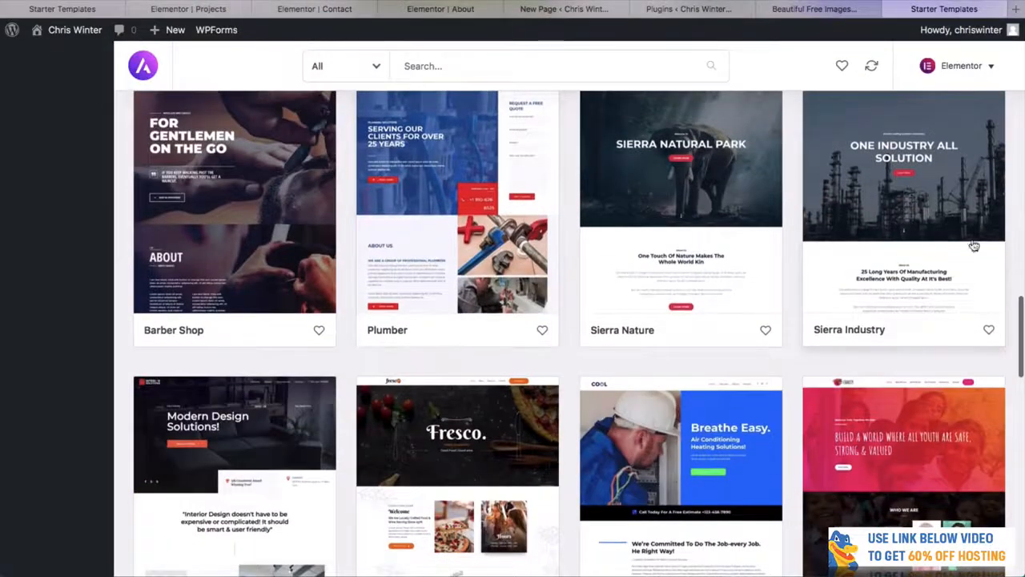
{"action": "scroll", "coordinate": [920, 225], "scroll_direction": "up", "scroll_amount": 1}
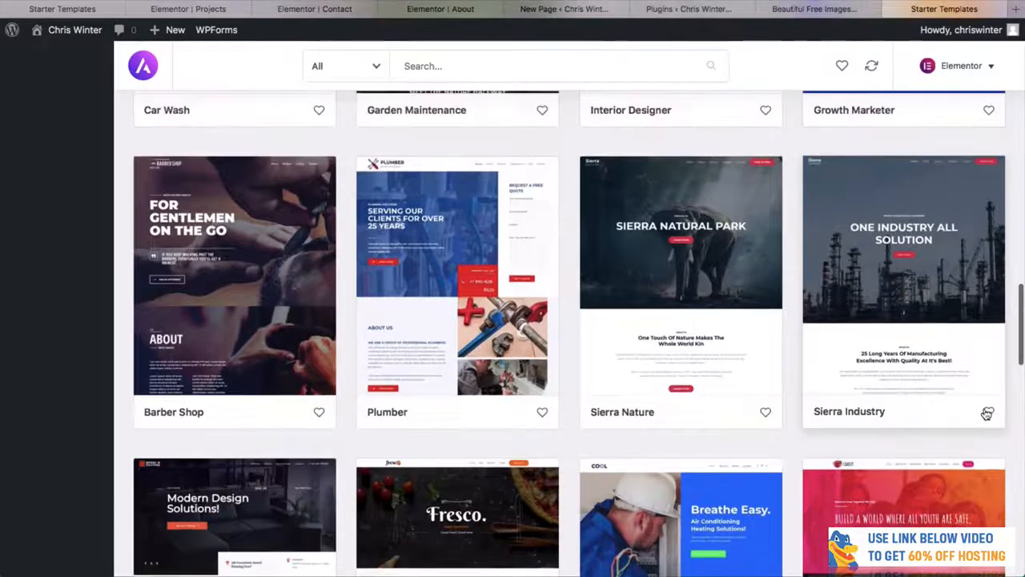
{"action": "left_click", "coordinate": [988, 413]}
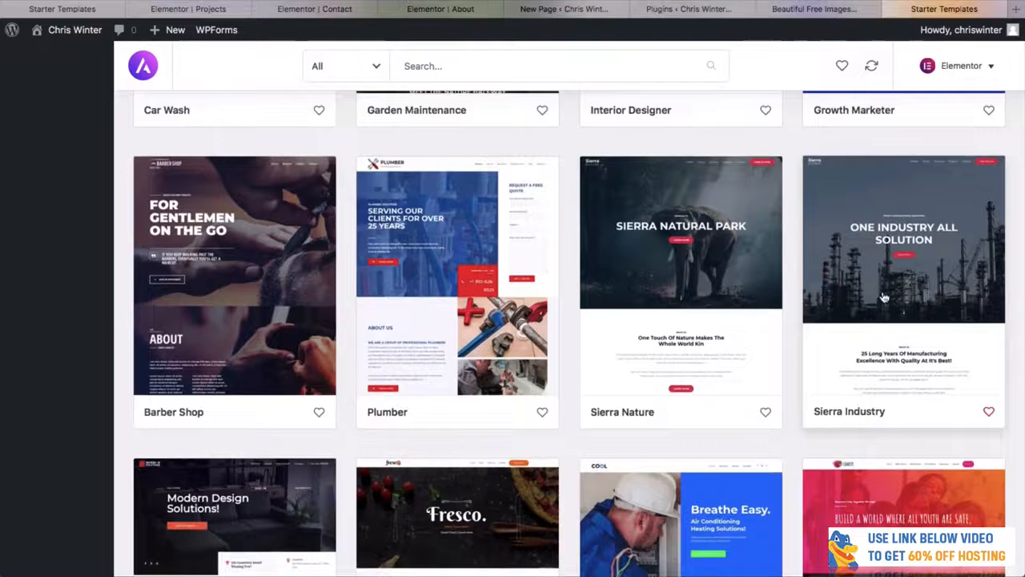
{"action": "scroll", "coordinate": [880, 308], "scroll_direction": "down", "scroll_amount": 1}
{"action": "scroll", "coordinate": [839, 321], "scroll_direction": "down", "scroll_amount": 2}
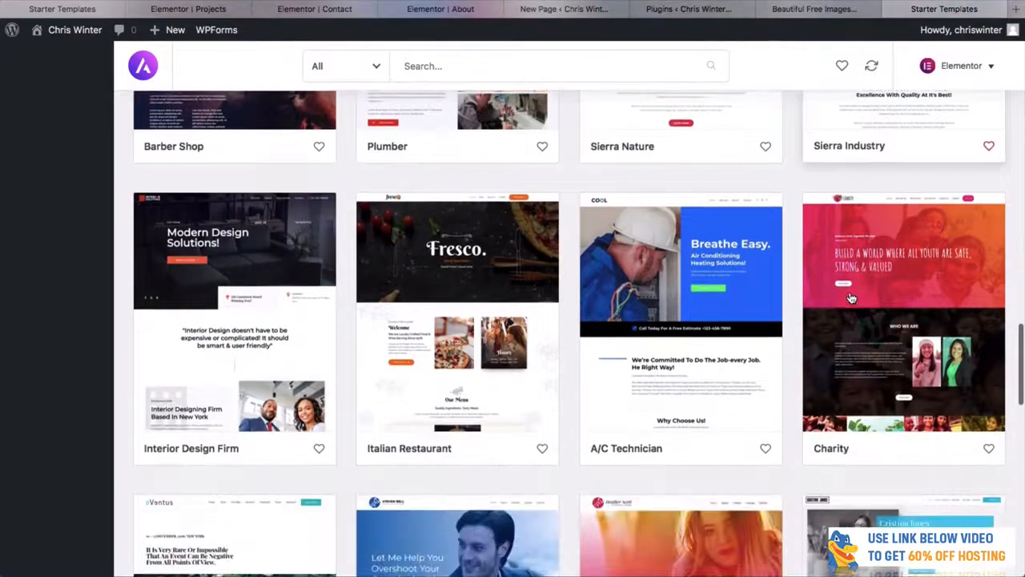
{"action": "scroll", "coordinate": [851, 298], "scroll_direction": "down", "scroll_amount": 1}
{"action": "scroll", "coordinate": [851, 298], "scroll_direction": "up", "scroll_amount": 3}
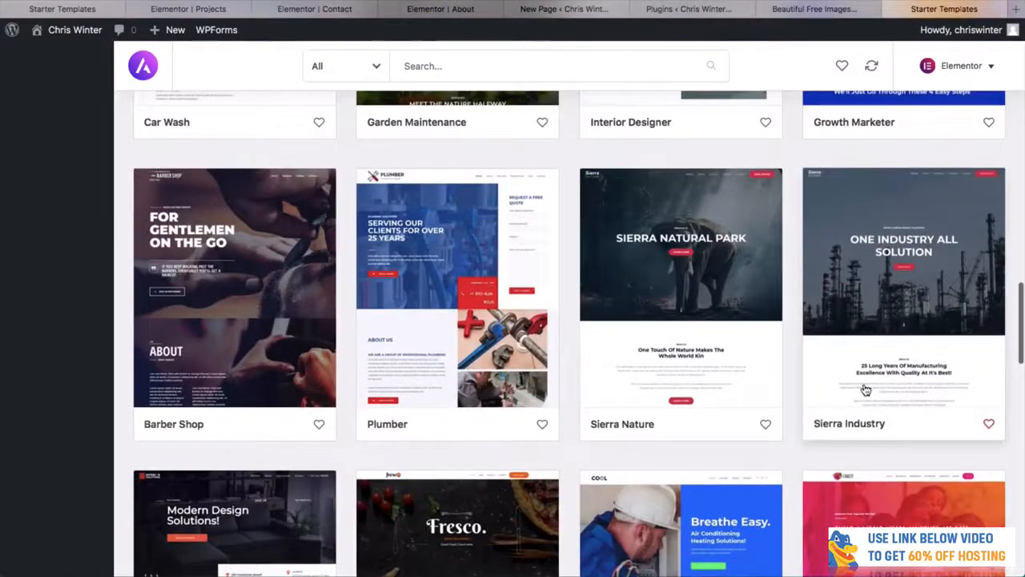
{"action": "scroll", "coordinate": [911, 311], "scroll_direction": "down", "scroll_amount": 5}
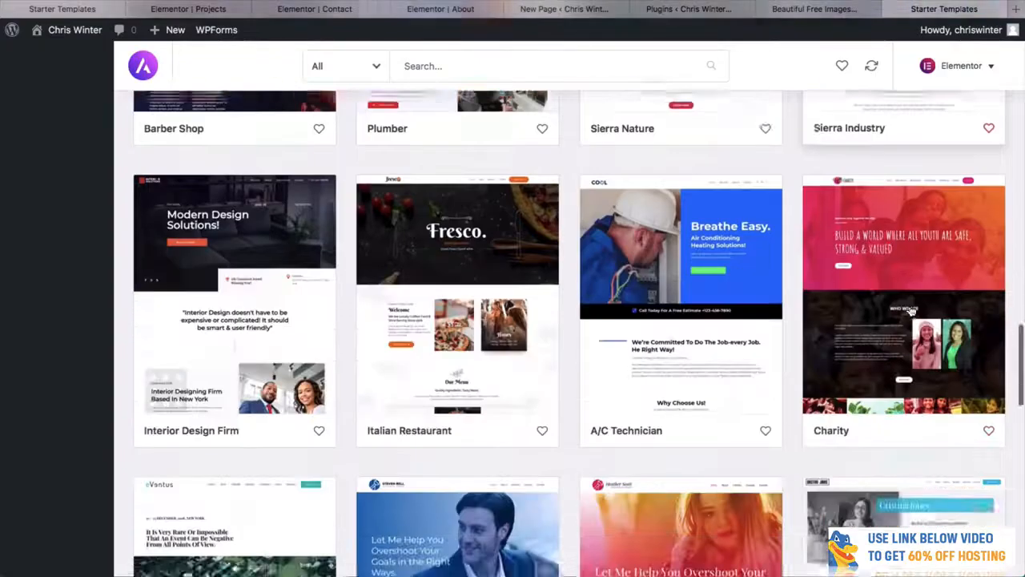
{"action": "scroll", "coordinate": [702, 475], "scroll_direction": "down", "scroll_amount": 2}
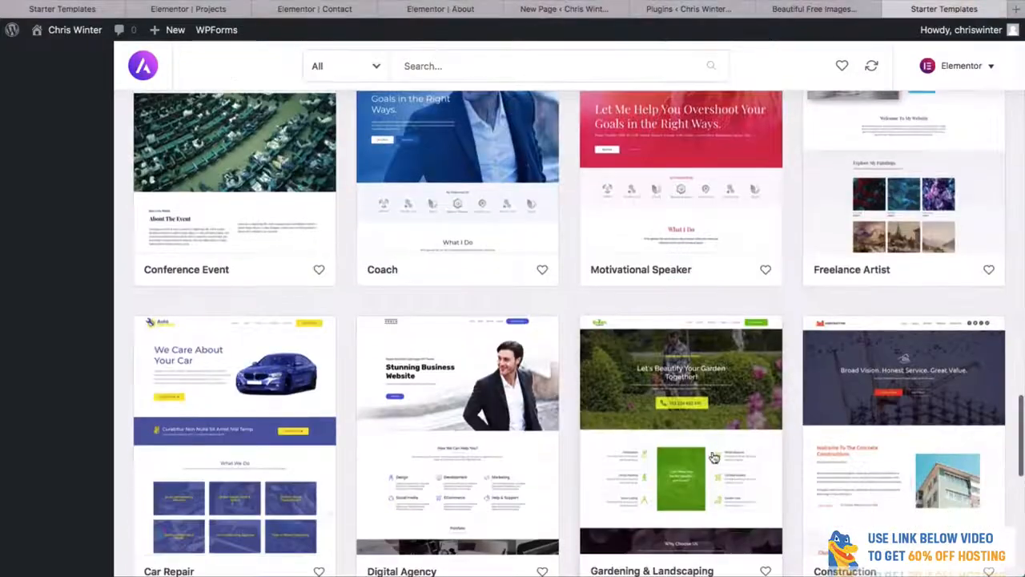
{"action": "scroll", "coordinate": [698, 335], "scroll_direction": "down", "scroll_amount": 5}
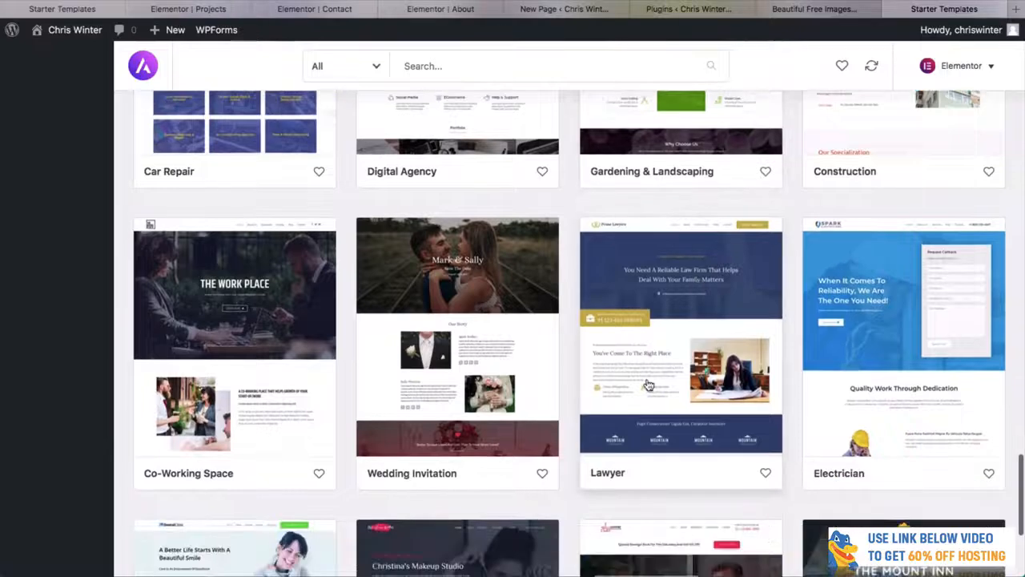
- Open the Wedding Invitation template details and launch its live demo site in a new tab
{"action": "left_click", "coordinate": [513, 353]}
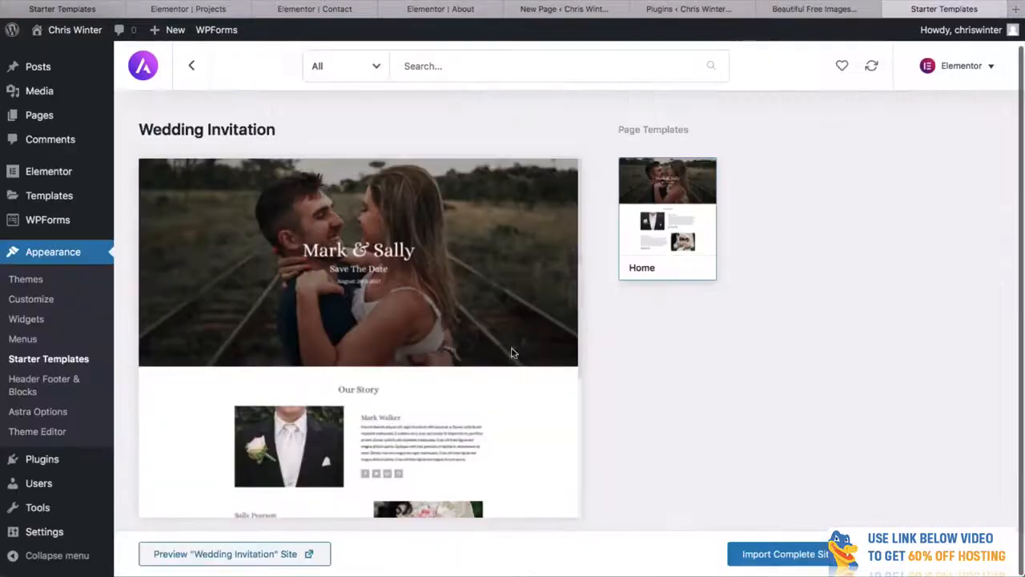
{"action": "scroll", "coordinate": [424, 430], "scroll_direction": "down", "scroll_amount": 3}
{"action": "scroll", "coordinate": [424, 430], "scroll_direction": "down", "scroll_amount": 5}
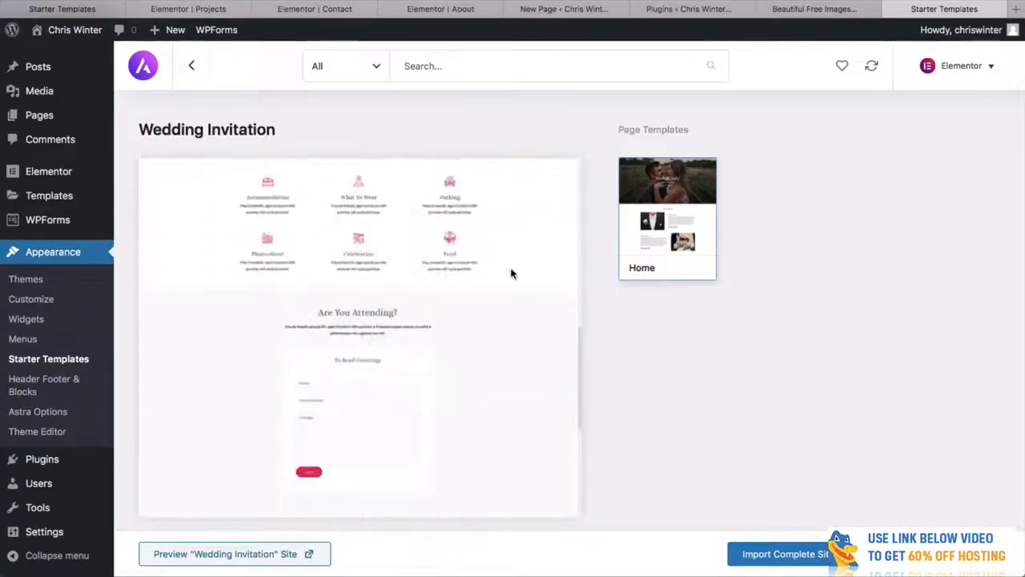
{"action": "scroll", "coordinate": [518, 260], "scroll_direction": "up", "scroll_amount": 8}
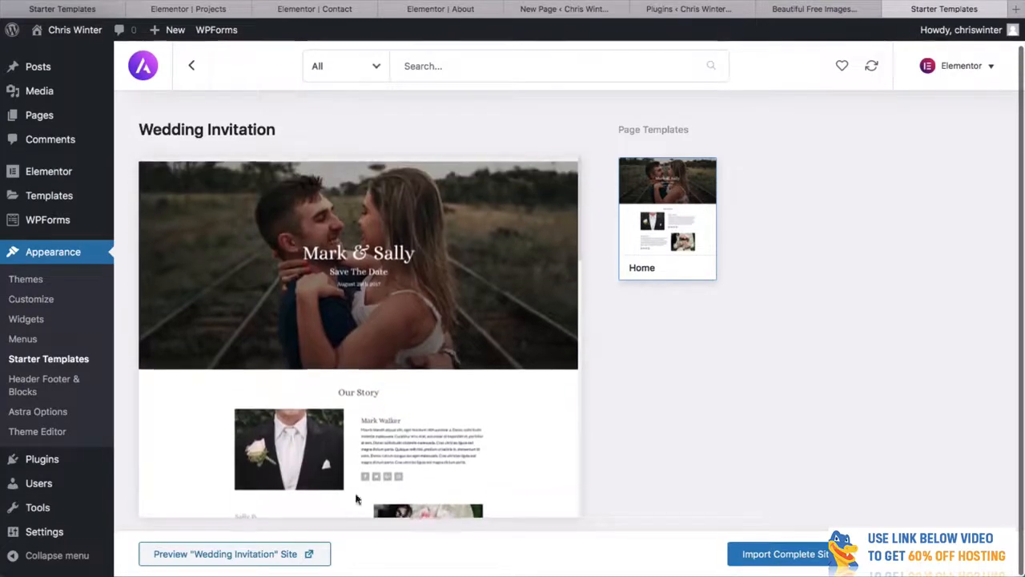
{"action": "left_click", "coordinate": [284, 553]}
{"action": "left_click", "coordinate": [849, 9]}
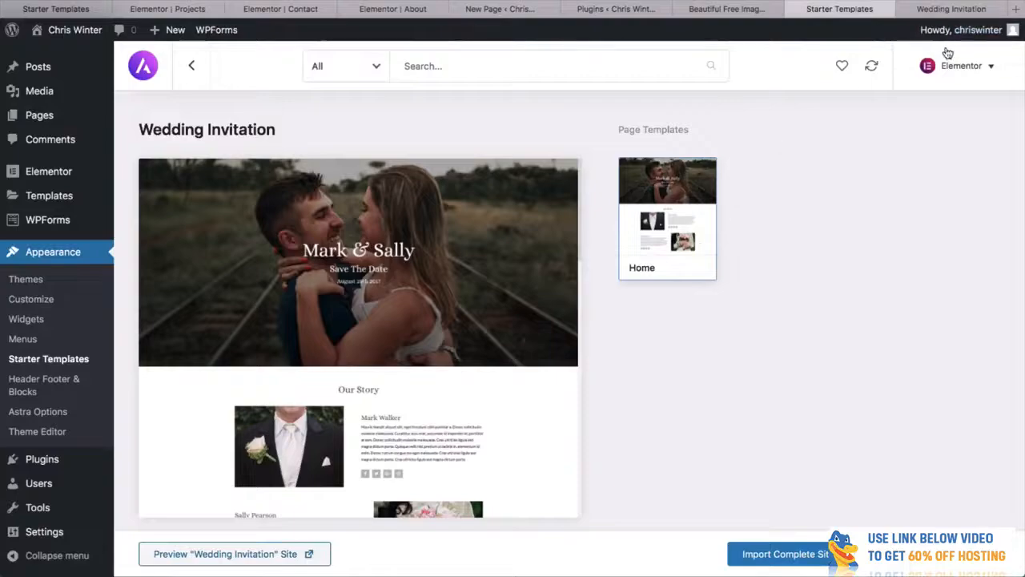
{"action": "left_click", "coordinate": [953, 8]}
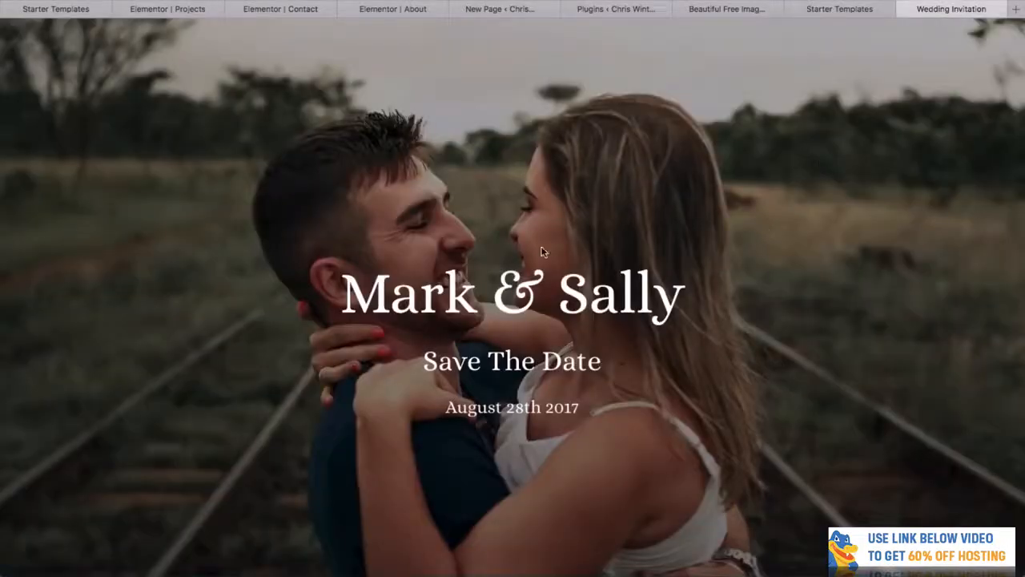
- Scroll down through the Wedding Invitation demo page
{"action": "scroll", "coordinate": [606, 383], "scroll_direction": "down", "scroll_amount": 10}
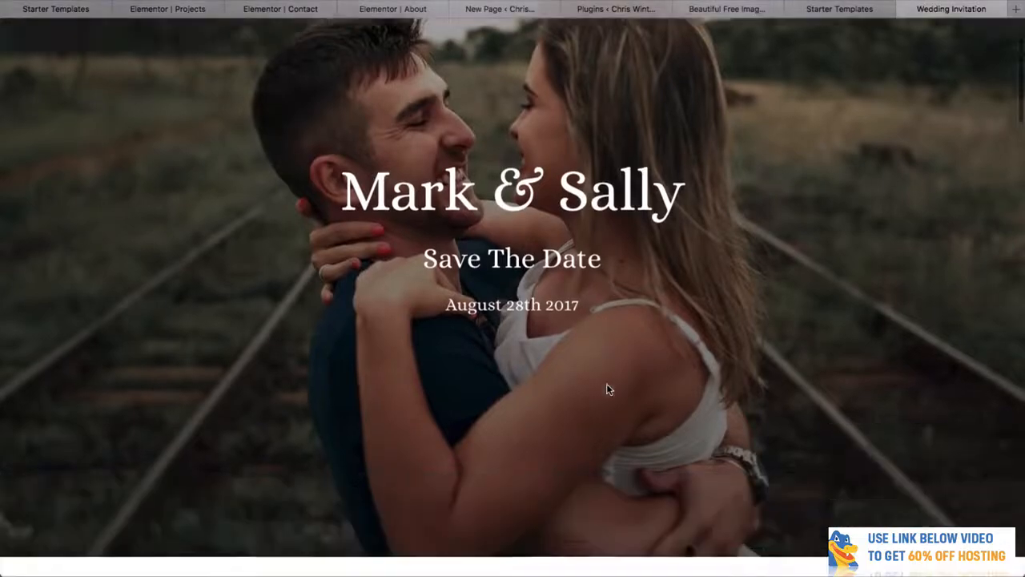
{"action": "scroll", "coordinate": [654, 335], "scroll_direction": "down", "scroll_amount": 3}
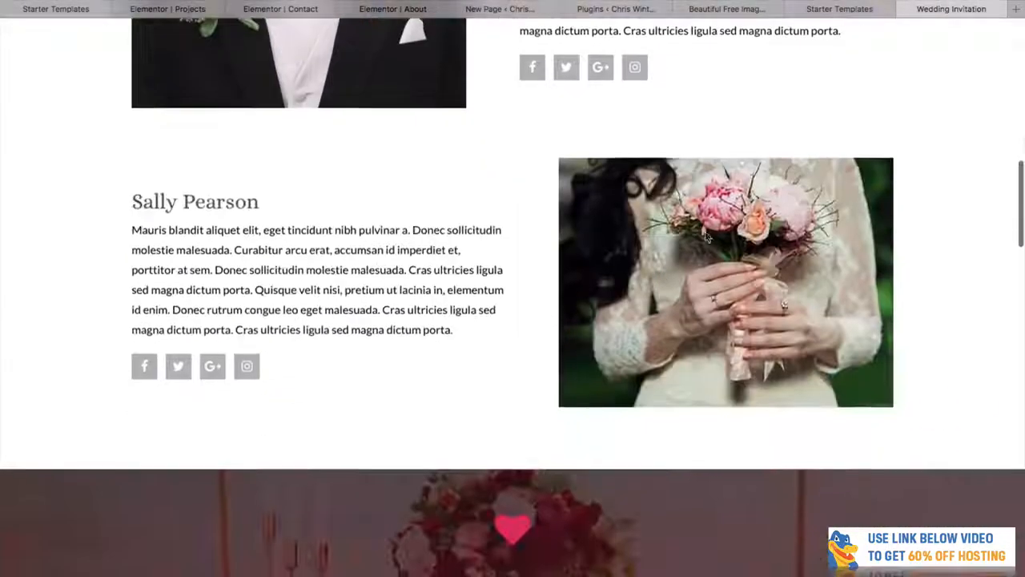
{"action": "scroll", "coordinate": [439, 354], "scroll_direction": "up", "scroll_amount": 3}
{"action": "scroll", "coordinate": [530, 351], "scroll_direction": "down", "scroll_amount": 2}
{"action": "scroll", "coordinate": [530, 350], "scroll_direction": "down", "scroll_amount": 1}
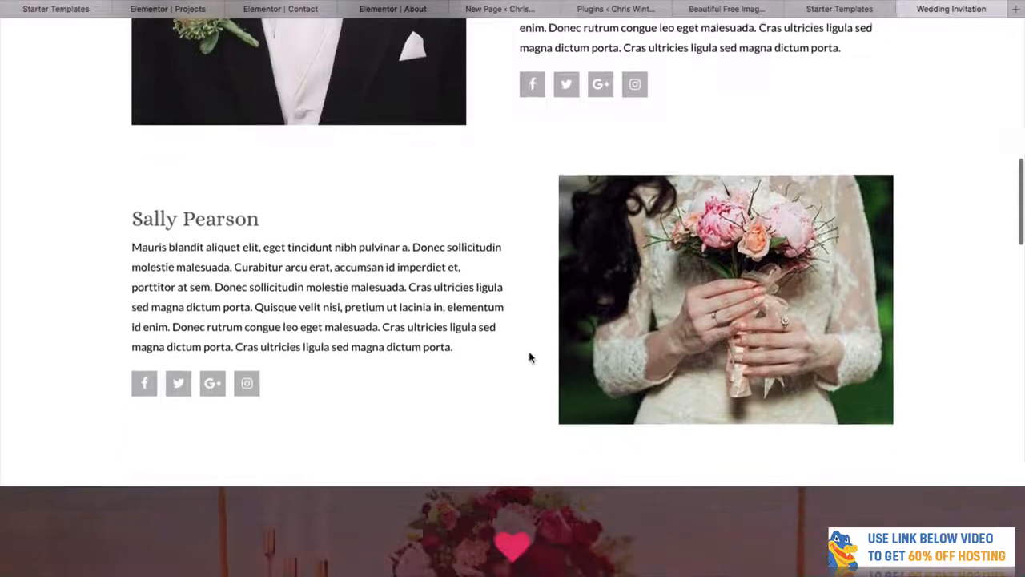
{"action": "scroll", "coordinate": [590, 245], "scroll_direction": "down", "scroll_amount": 6}
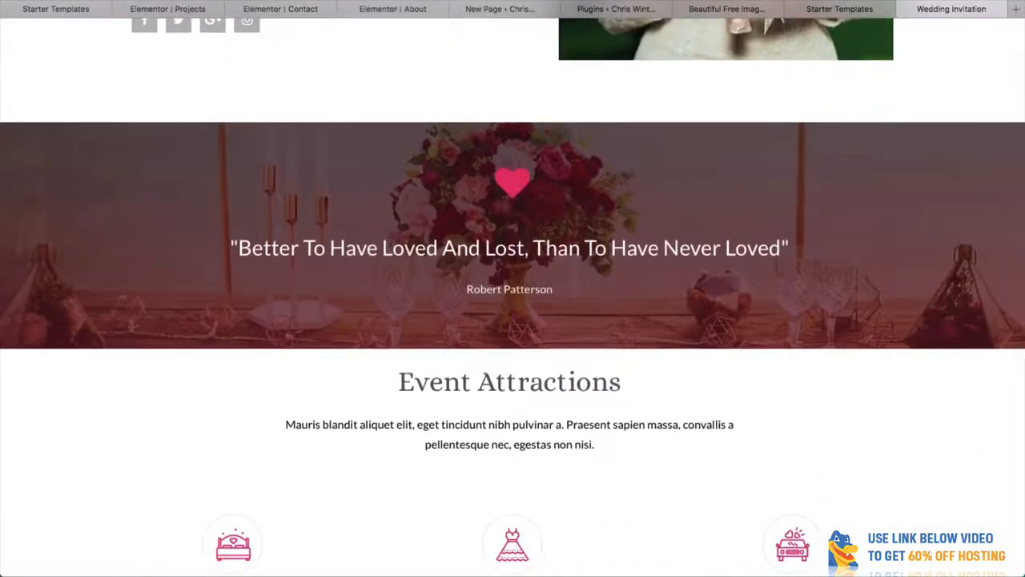
{"action": "scroll", "coordinate": [553, 276], "scroll_direction": "down", "scroll_amount": 4}
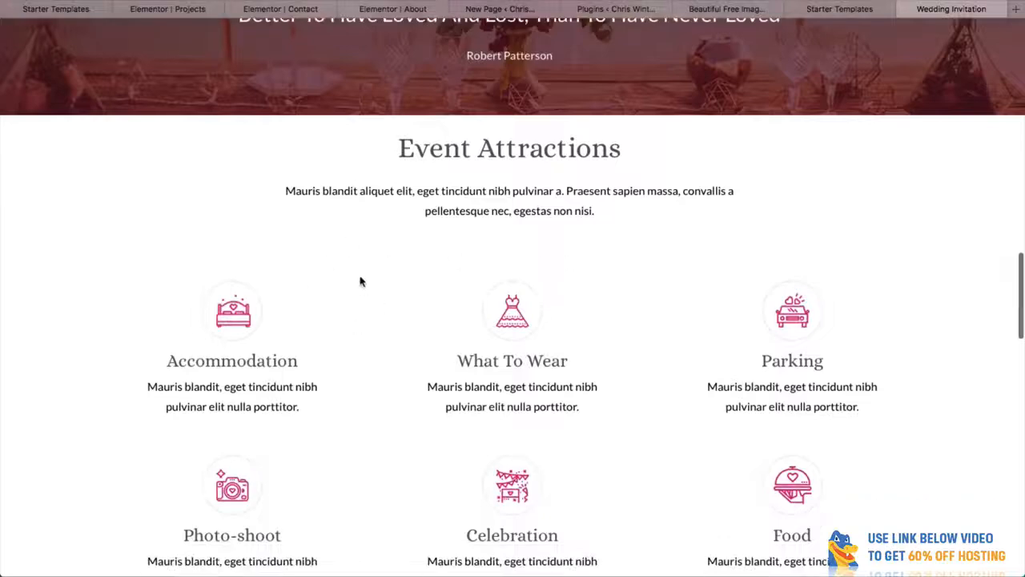
{"action": "scroll", "coordinate": [587, 209], "scroll_direction": "down", "scroll_amount": 3}
{"action": "scroll", "coordinate": [860, 232], "scroll_direction": "down", "scroll_amount": 9}
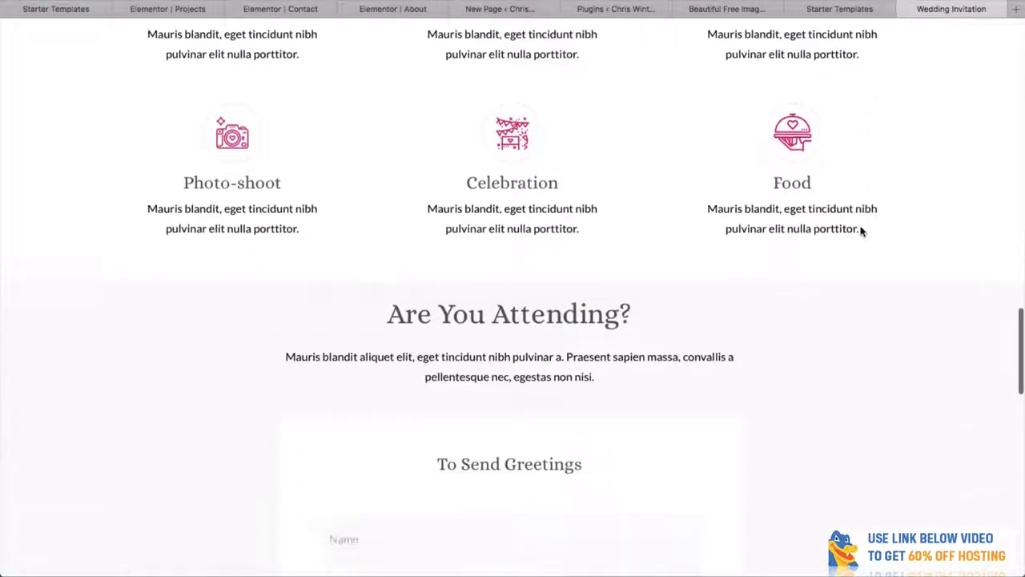
{"action": "left_click", "coordinate": [511, 210]}
{"action": "scroll", "coordinate": [509, 209], "scroll_direction": "down", "scroll_amount": 6}
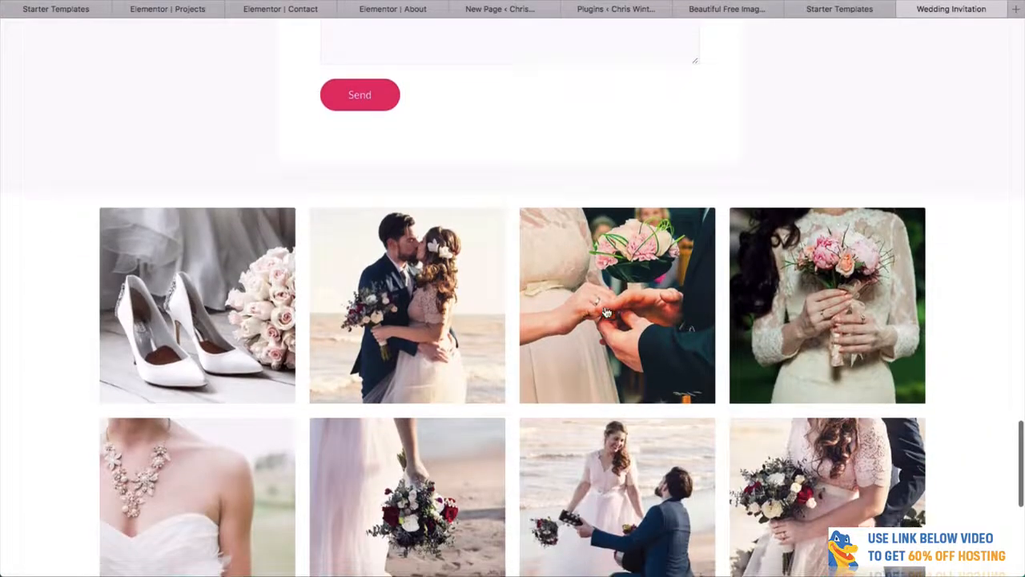
{"action": "scroll", "coordinate": [584, 560], "scroll_direction": "down", "scroll_amount": 4}
{"action": "scroll", "coordinate": [584, 560], "scroll_direction": "up", "scroll_amount": 2}
- Enlarge the wedding-shoe gallery photo, page through two more photos, and close the lightbox
{"action": "left_click", "coordinate": [251, 208]}
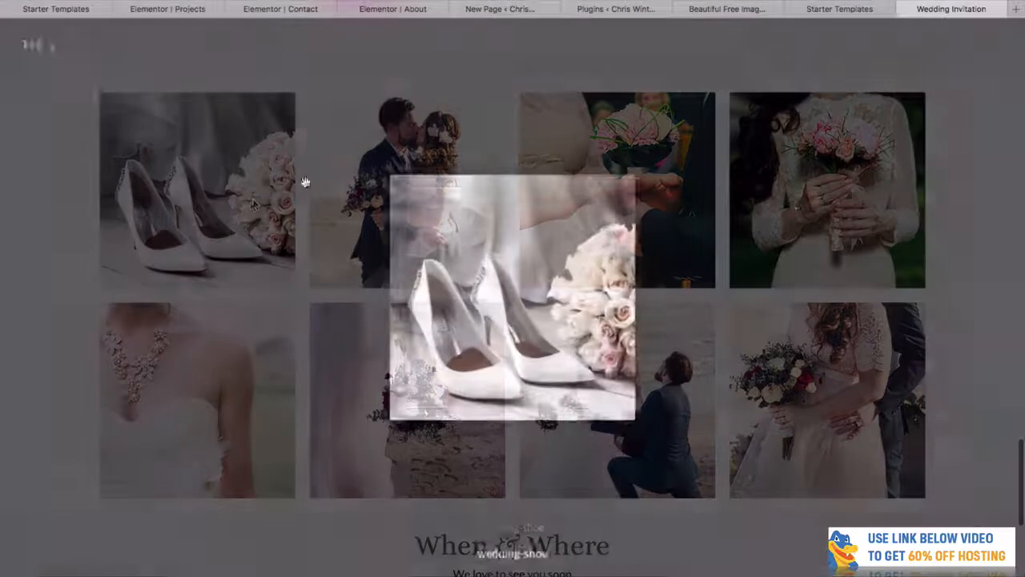
{"action": "left_click", "coordinate": [912, 313]}
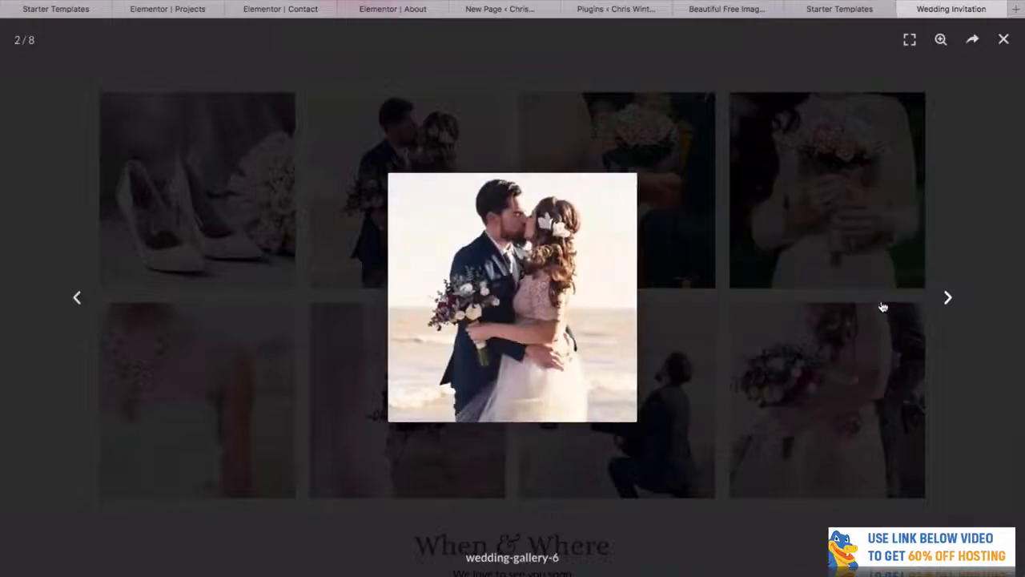
{"action": "left_click", "coordinate": [945, 299]}
{"action": "left_click", "coordinate": [1003, 39]}
- Pan the embedded London map, then close the Wedding Invitation preview tab
{"action": "scroll", "coordinate": [760, 189], "scroll_direction": "down", "scroll_amount": 4}
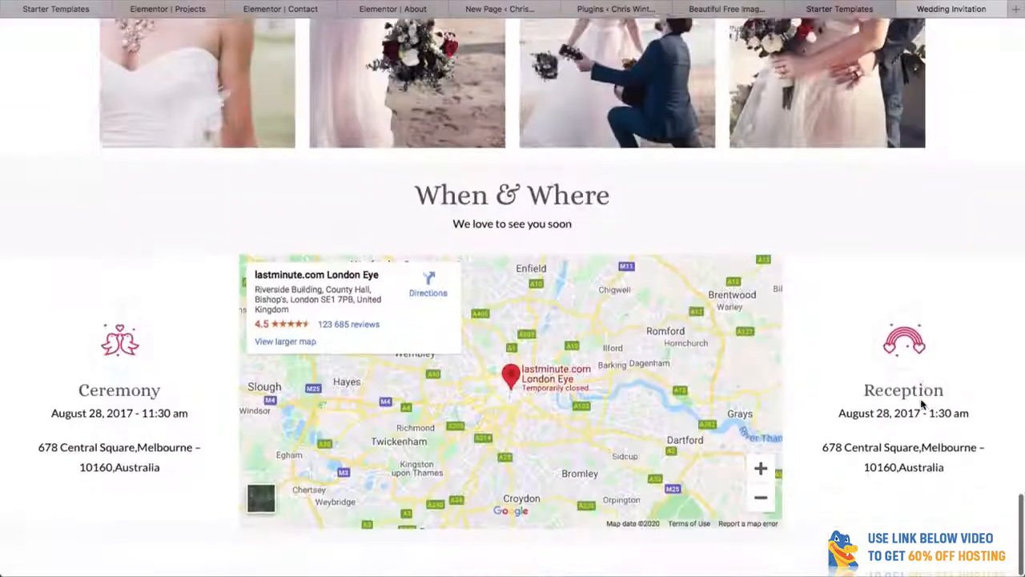
{"action": "mouse_move", "coordinate": [382, 450]}
{"action": "left_mouse_down"}
{"action": "mouse_move", "coordinate": [540, 430]}
{"action": "mouse_move", "coordinate": [597, 454]}
{"action": "mouse_move", "coordinate": [542, 436]}
{"action": "mouse_move", "coordinate": [605, 420]}
{"action": "left_mouse_up"}
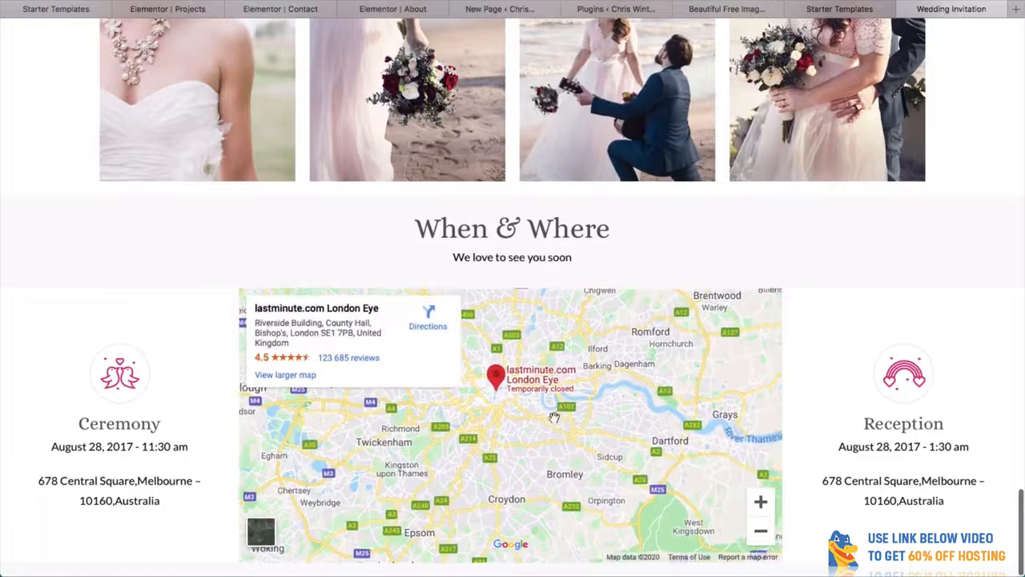
{"action": "scroll", "coordinate": [732, 152], "scroll_direction": "up", "scroll_amount": 20}
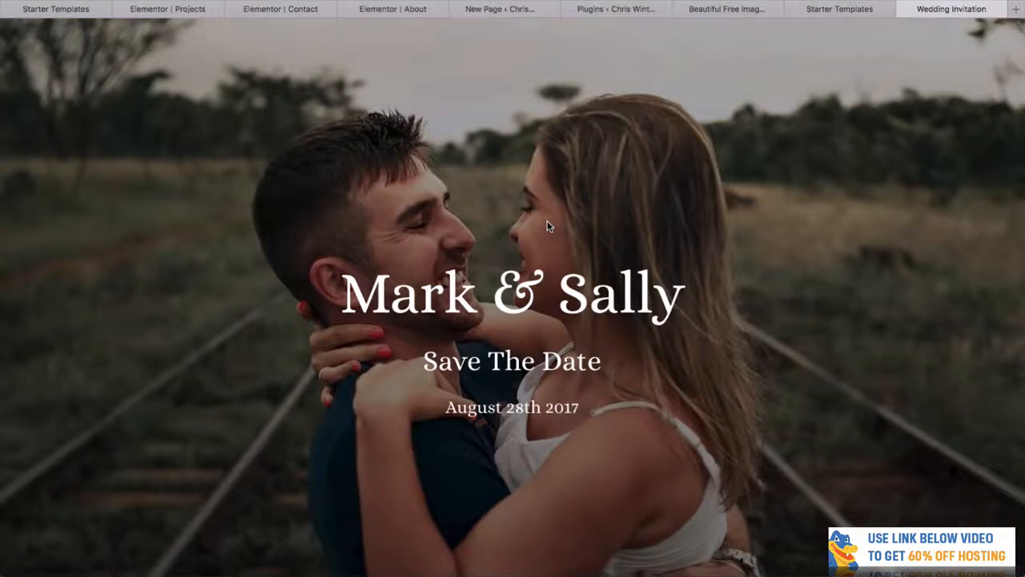
{"action": "scroll", "coordinate": [547, 226], "scroll_direction": "down", "scroll_amount": 12}
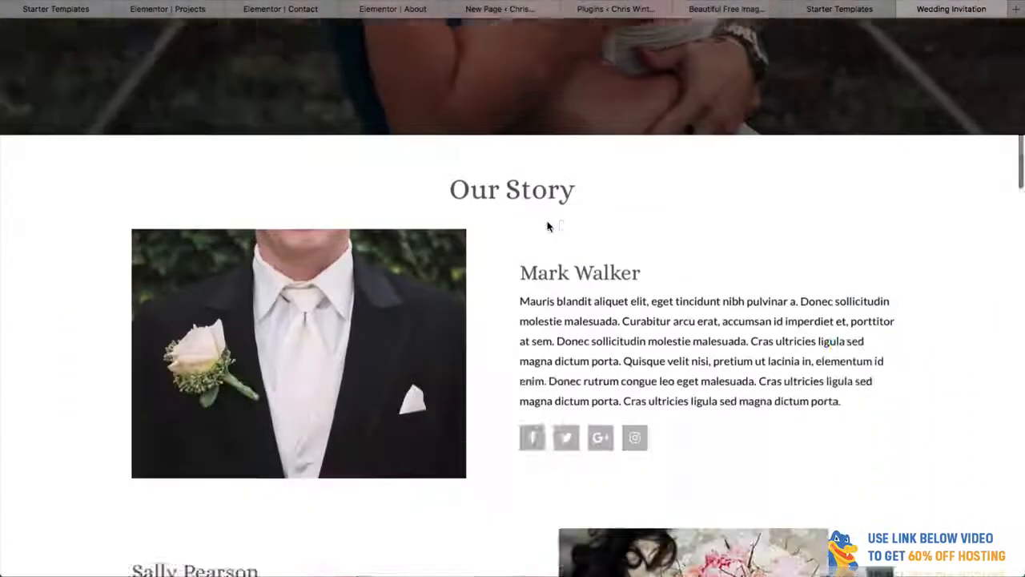
{"action": "scroll", "coordinate": [614, 252], "scroll_direction": "down", "scroll_amount": 5}
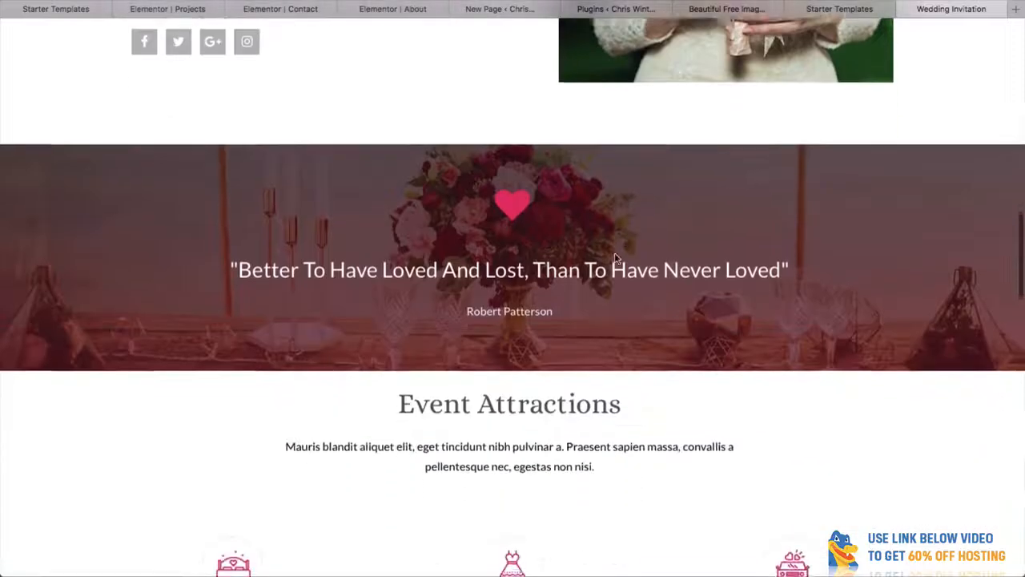
{"action": "key", "text": "super+w"}
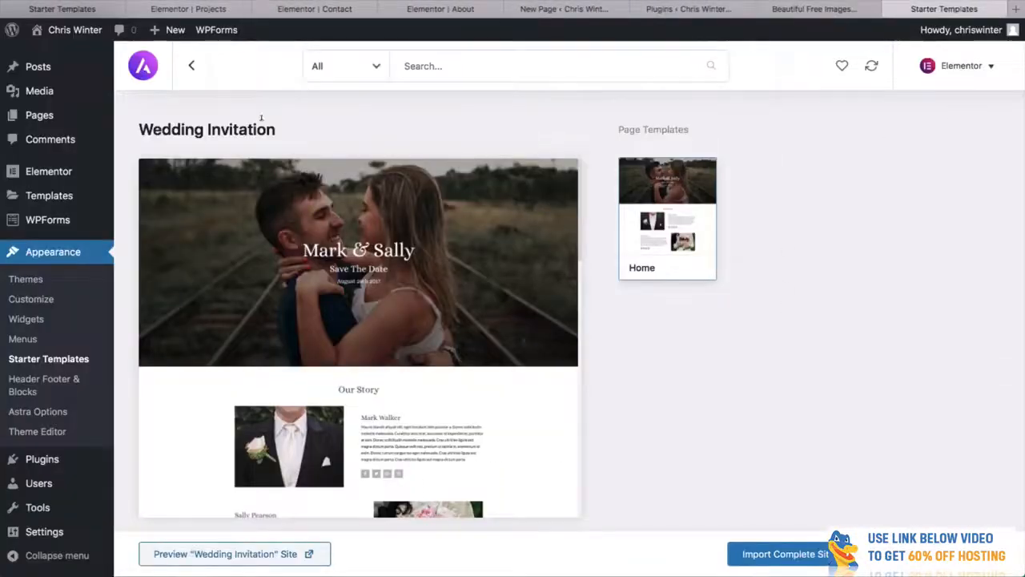
- Look at the Italian Restaurant template details, then return to the template collection
{"action": "left_click", "coordinate": [195, 73]}
{"action": "scroll", "coordinate": [535, 383], "scroll_direction": "down", "scroll_amount": 15}
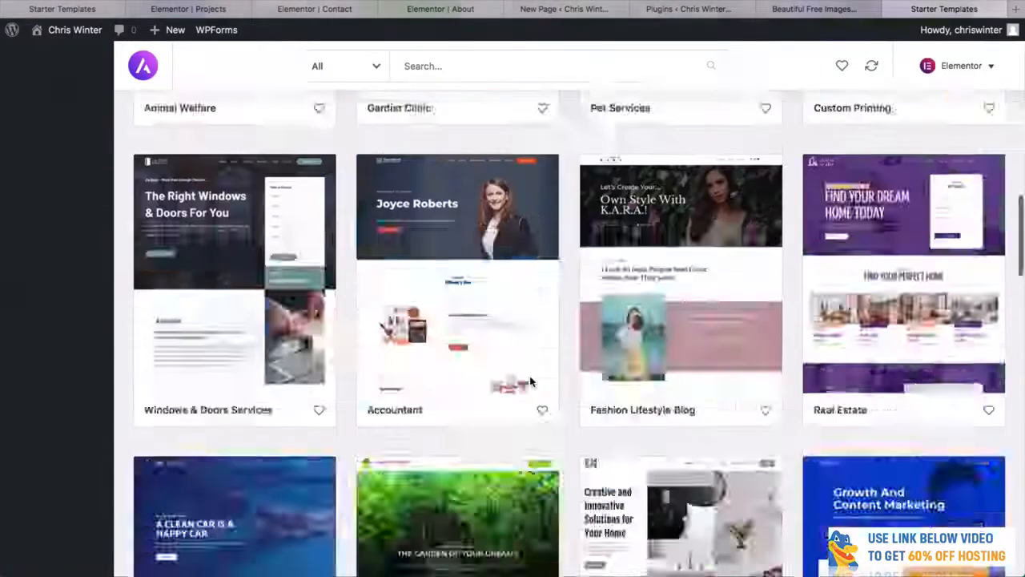
{"action": "left_click", "coordinate": [534, 384]}
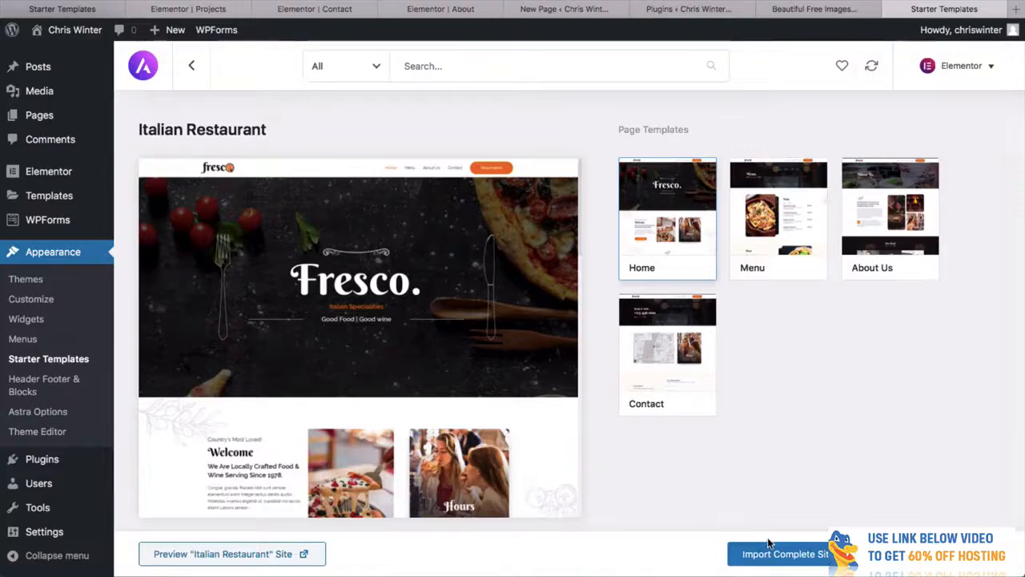
{"action": "left_click", "coordinate": [191, 66]}
- Open the Hotel and BnB template and launch its live site preview
{"action": "scroll", "coordinate": [358, 407], "scroll_direction": "down", "scroll_amount": 15}
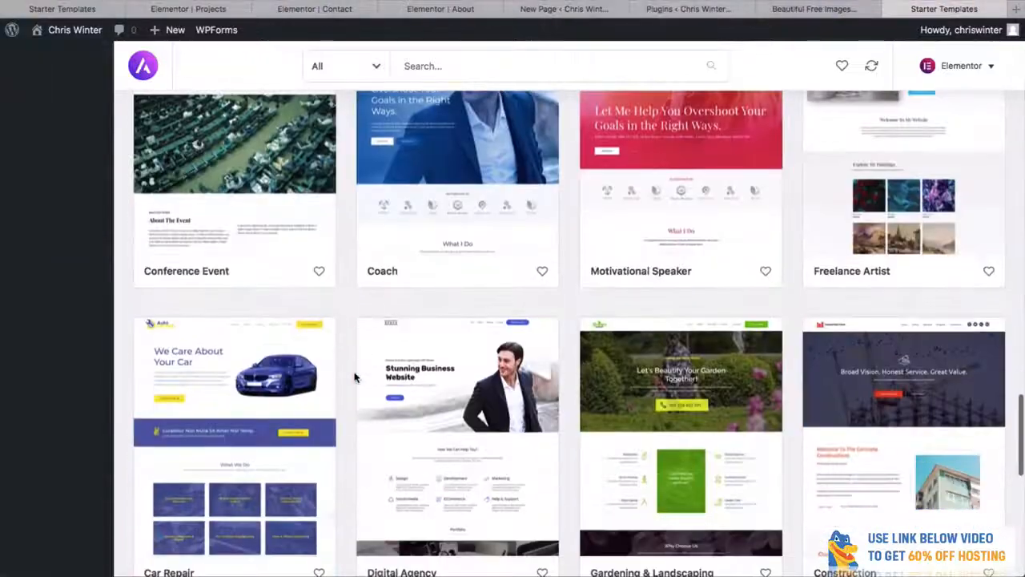
{"action": "scroll", "coordinate": [356, 377], "scroll_direction": "down", "scroll_amount": 5}
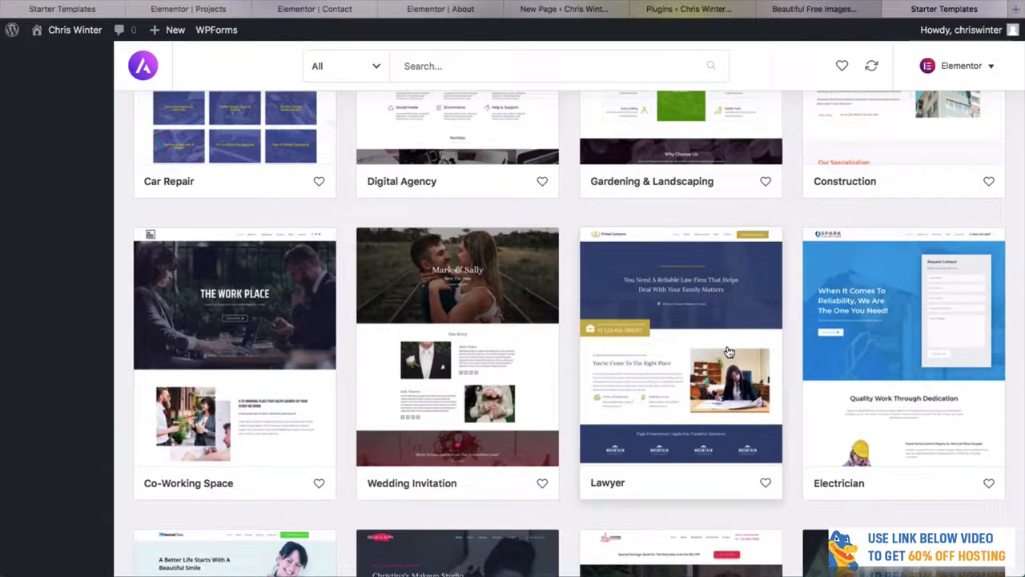
{"action": "scroll", "coordinate": [727, 410], "scroll_direction": "down", "scroll_amount": 5}
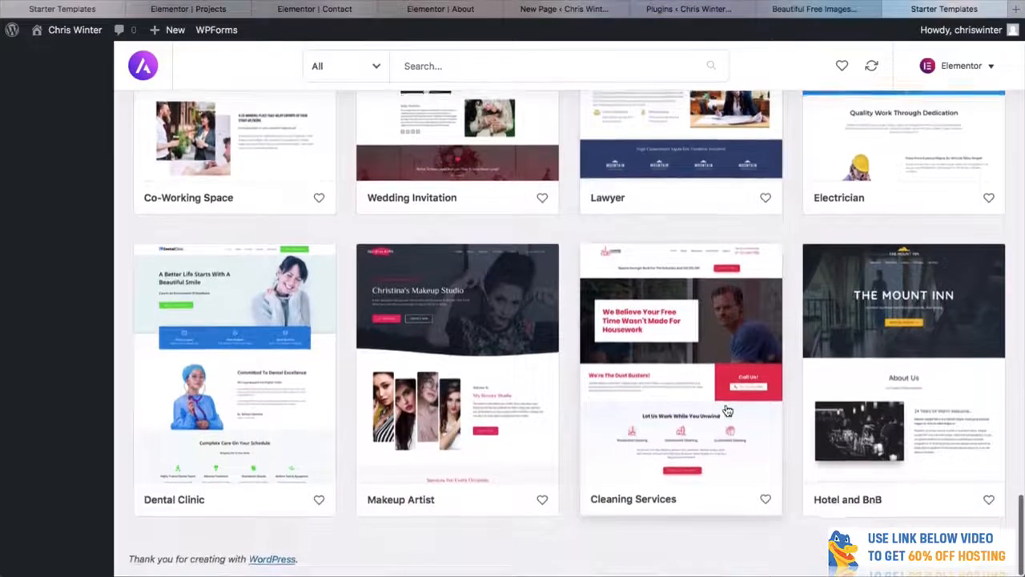
{"action": "left_click", "coordinate": [839, 427]}
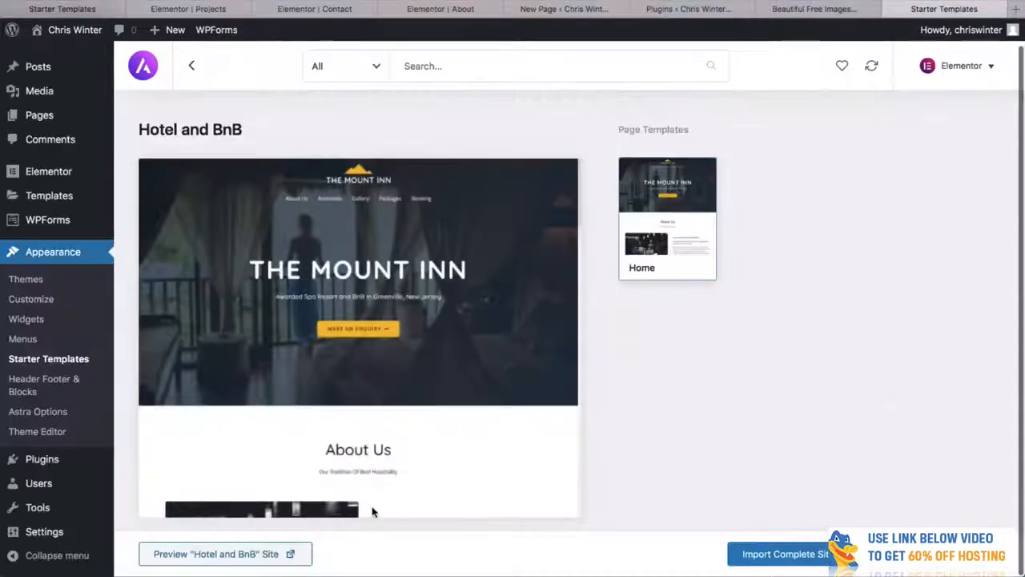
{"action": "left_click", "coordinate": [280, 553]}
{"action": "left_click", "coordinate": [828, 10]}
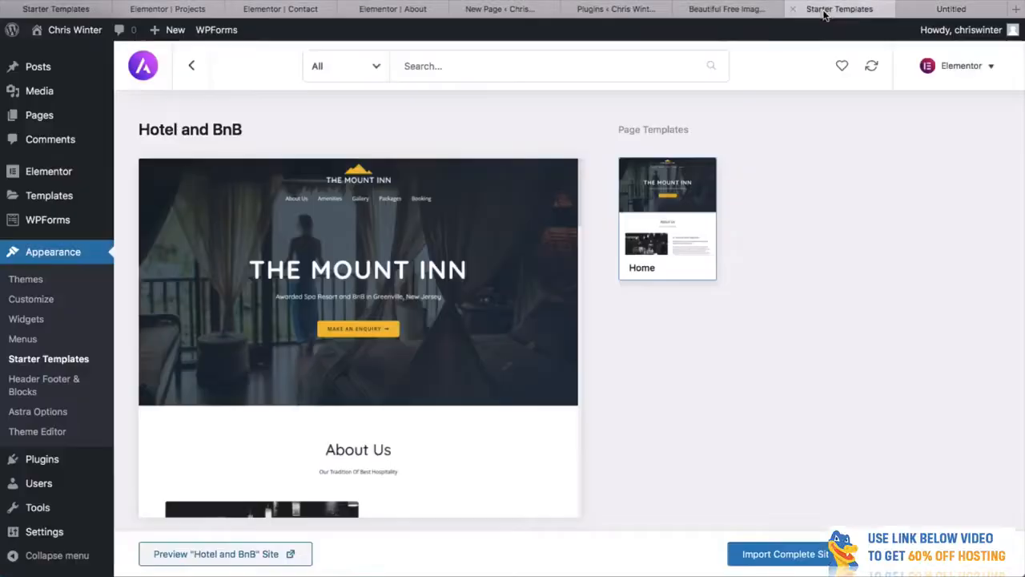
- Switch to The Mount Inn live preview and scroll through its sections
{"action": "left_click", "coordinate": [957, 8]}
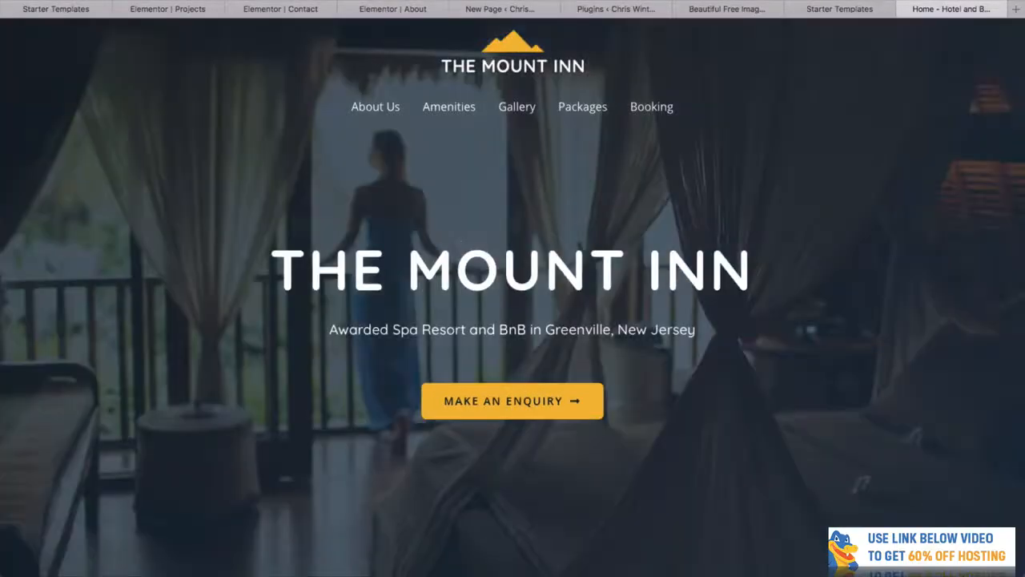
{"action": "scroll", "coordinate": [492, 319], "scroll_direction": "down", "scroll_amount": 8}
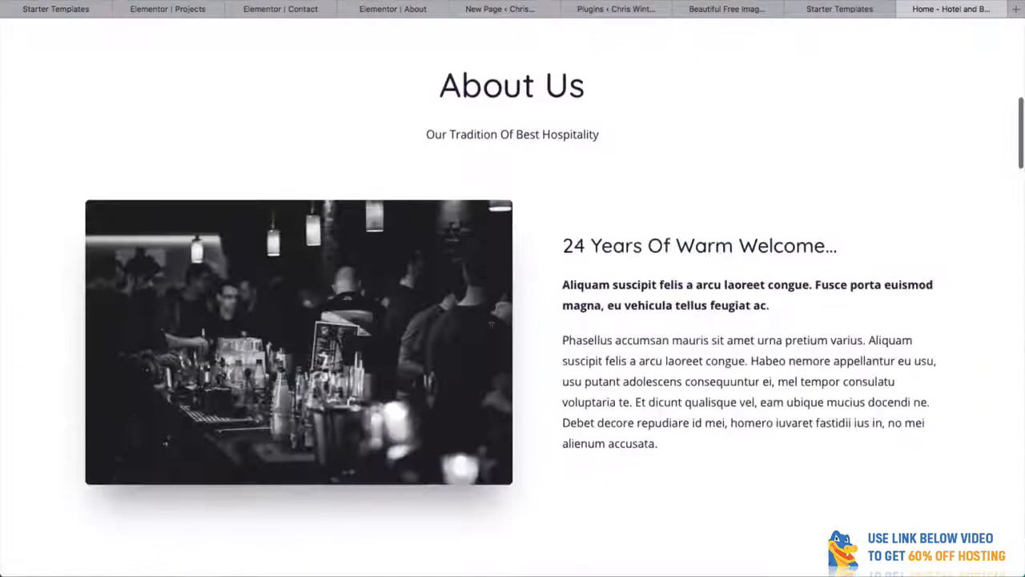
{"action": "scroll", "coordinate": [492, 333], "scroll_direction": "up", "scroll_amount": 8}
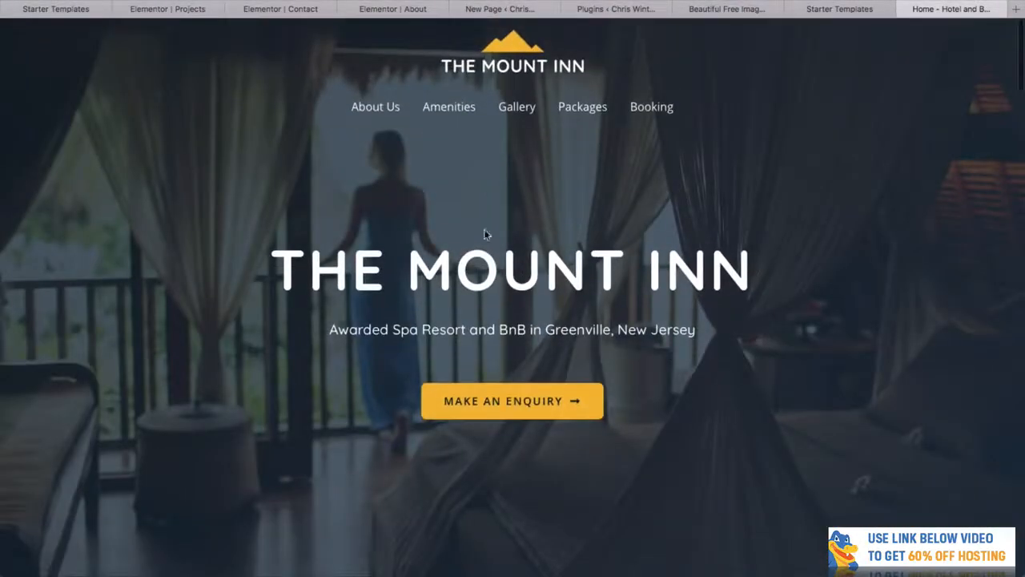
{"action": "scroll", "coordinate": [338, 336], "scroll_direction": "down", "scroll_amount": 3}
{"action": "scroll", "coordinate": [338, 337], "scroll_direction": "up", "scroll_amount": 3}
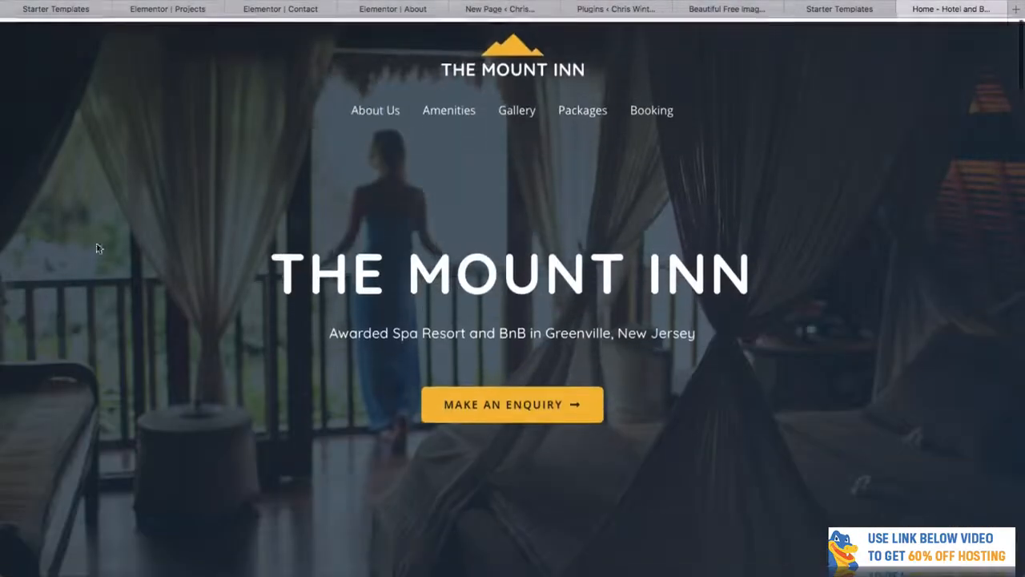
{"action": "scroll", "coordinate": [365, 307], "scroll_direction": "down", "scroll_amount": 8}
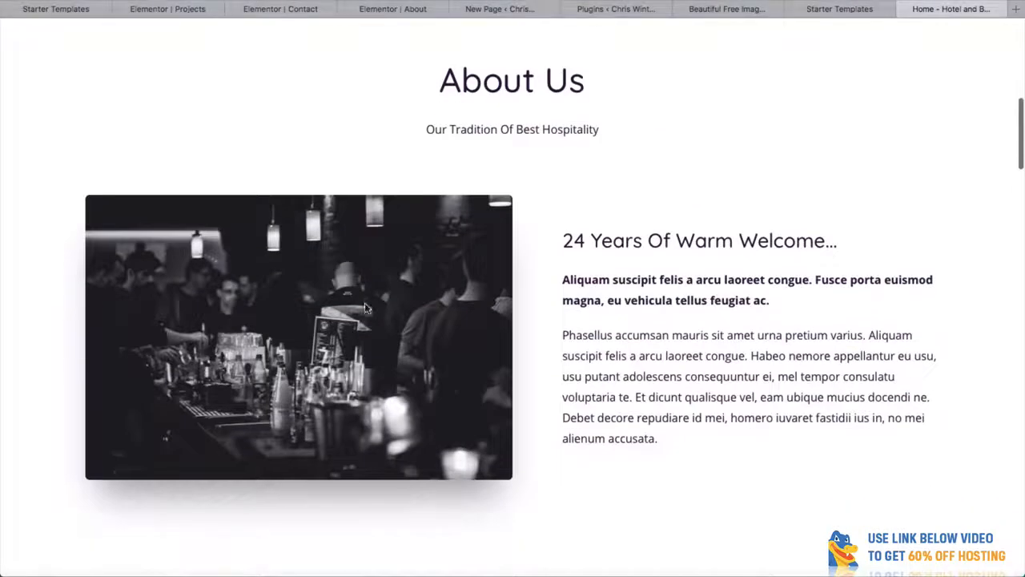
{"action": "scroll", "coordinate": [447, 407], "scroll_direction": "down", "scroll_amount": 6}
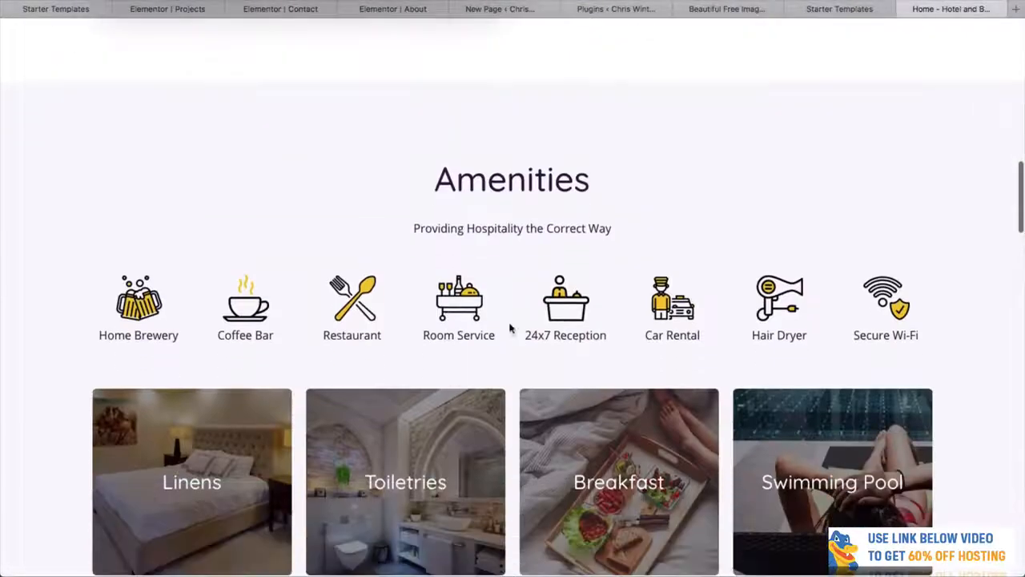
{"action": "scroll", "coordinate": [169, 324], "scroll_direction": "down", "scroll_amount": 2}
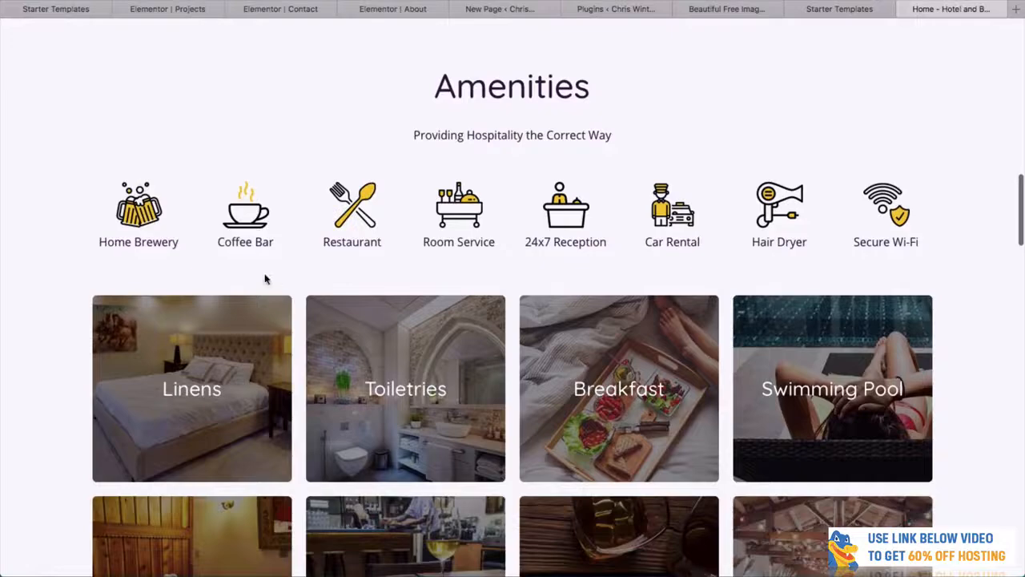
{"action": "scroll", "coordinate": [333, 183], "scroll_direction": "down", "scroll_amount": 3}
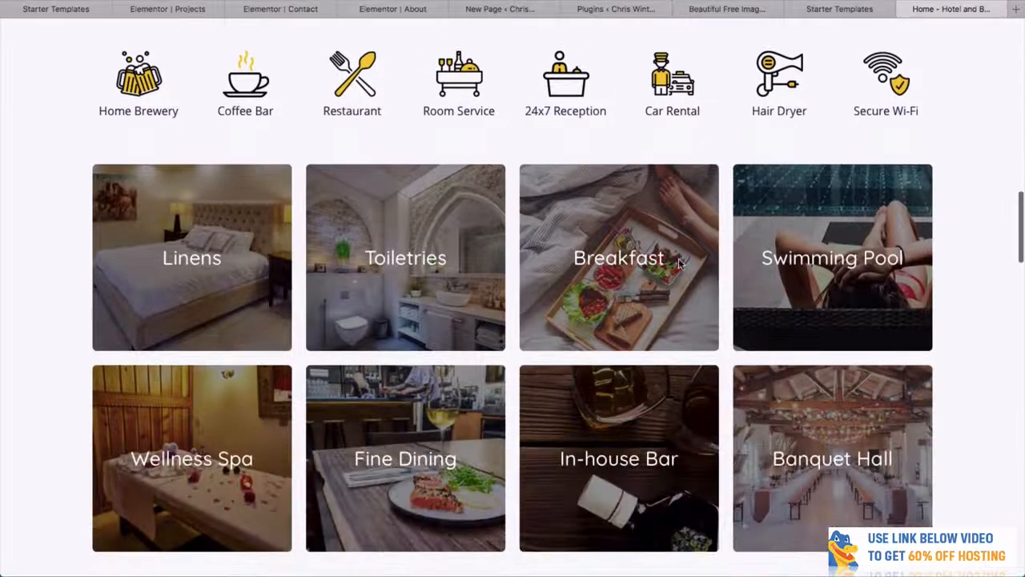
{"action": "scroll", "coordinate": [524, 264], "scroll_direction": "down", "scroll_amount": 10}
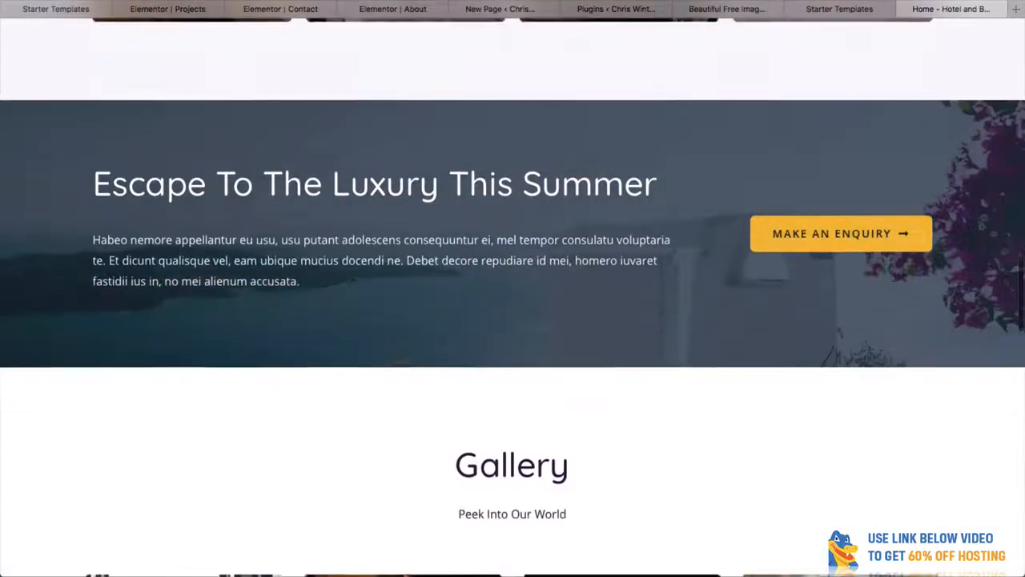
{"action": "scroll", "coordinate": [383, 285], "scroll_direction": "up", "scroll_amount": 4}
{"action": "scroll", "coordinate": [383, 286], "scroll_direction": "down", "scroll_amount": 7}
{"action": "scroll", "coordinate": [384, 286], "scroll_direction": "up", "scroll_amount": 3}
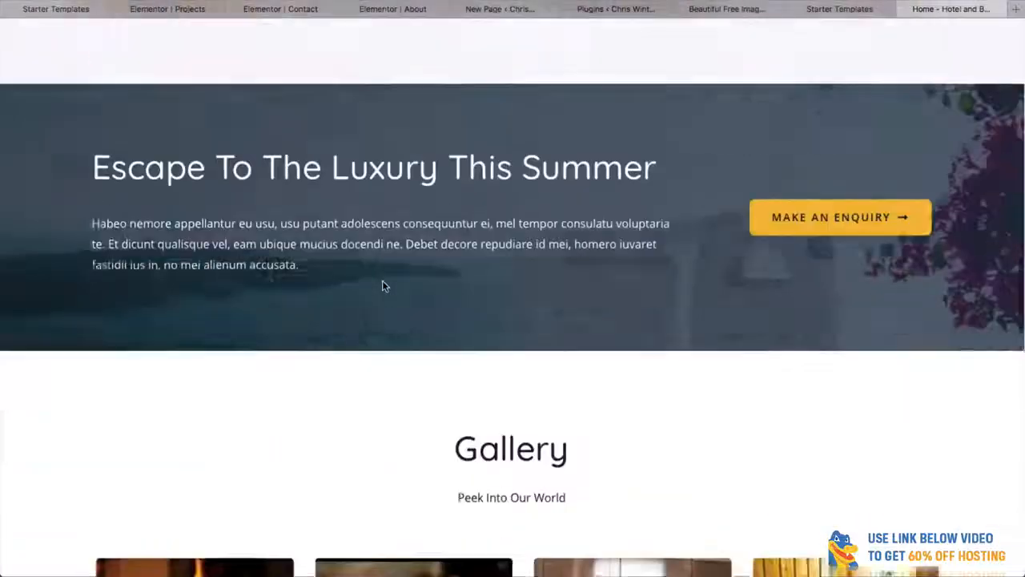
{"action": "scroll", "coordinate": [384, 286], "scroll_direction": "down", "scroll_amount": 5}
{"action": "scroll", "coordinate": [384, 286], "scroll_direction": "down", "scroll_amount": 2}
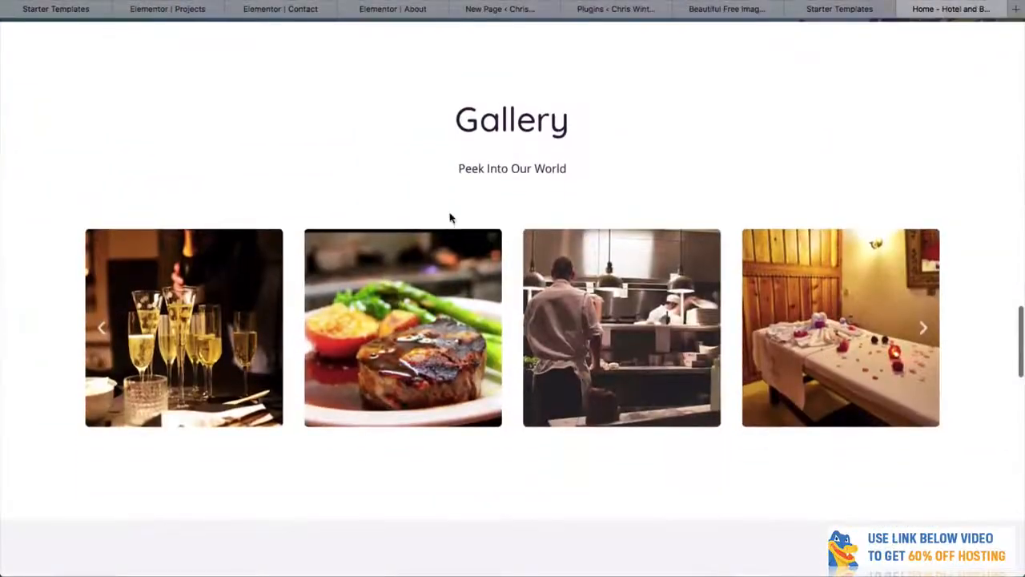
- Advance the gallery carousel by one photo and scroll further down the demo
{"action": "left_click", "coordinate": [921, 322]}
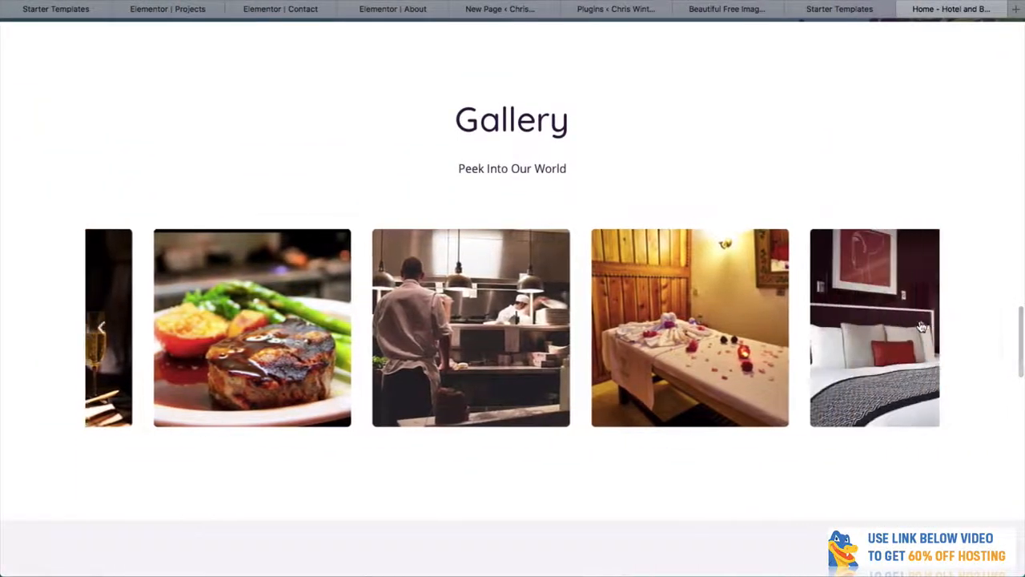
{"action": "scroll", "coordinate": [703, 393], "scroll_direction": "down", "scroll_amount": 2}
{"action": "scroll", "coordinate": [703, 392], "scroll_direction": "down", "scroll_amount": 6}
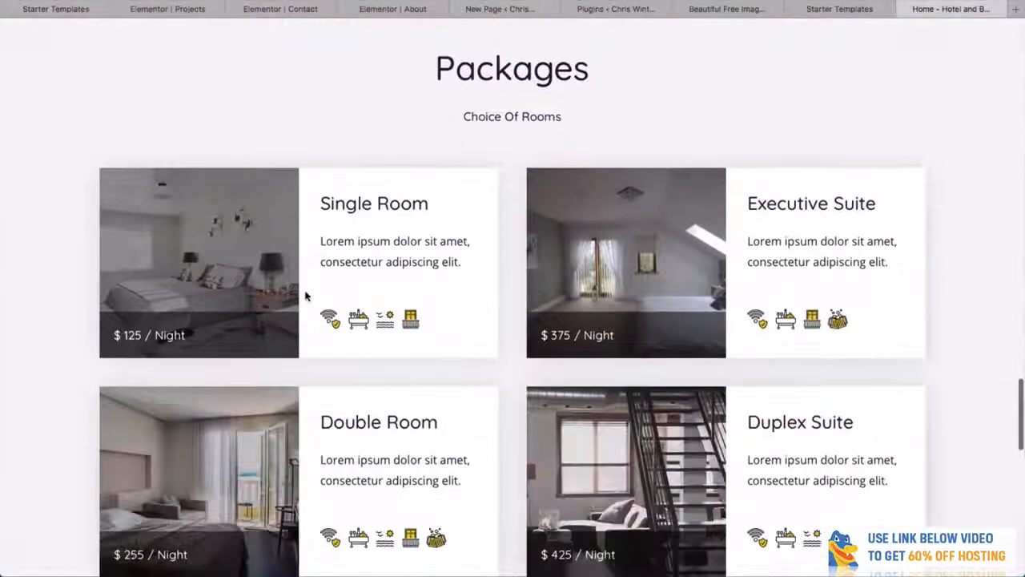
{"action": "scroll", "coordinate": [623, 198], "scroll_direction": "down", "scroll_amount": 6}
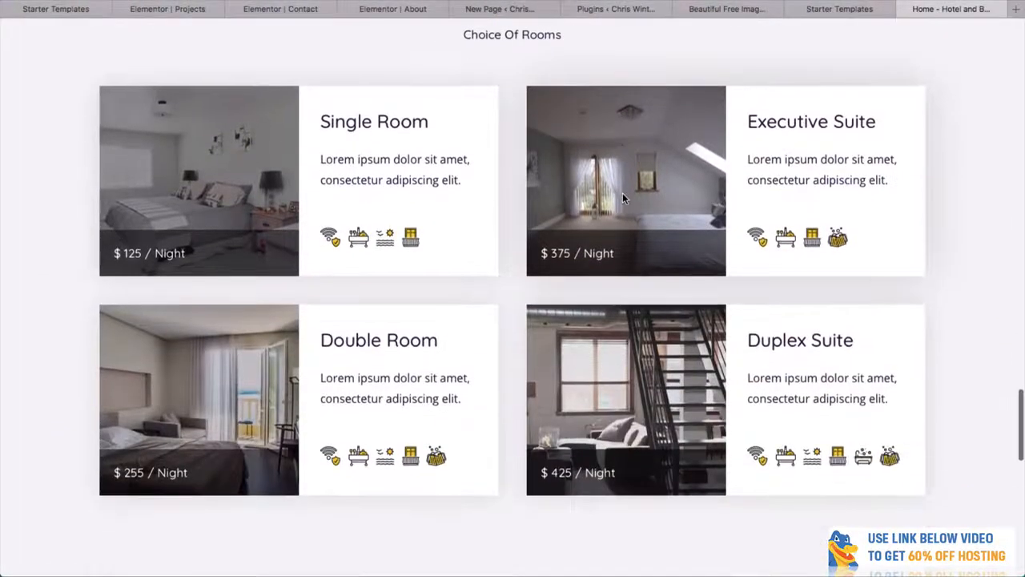
{"action": "scroll", "coordinate": [624, 197], "scroll_direction": "down", "scroll_amount": 5}
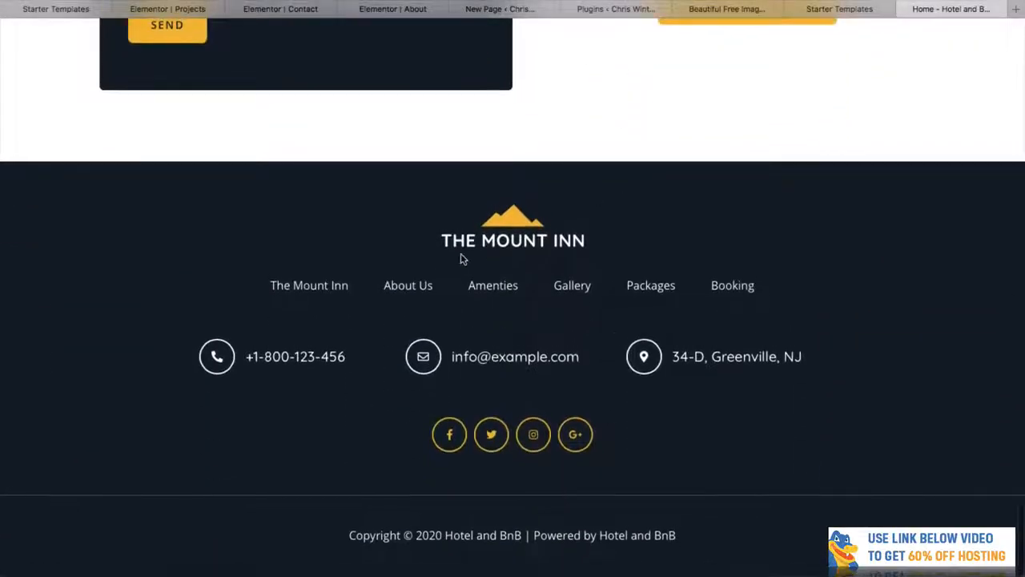
{"action": "scroll", "coordinate": [461, 259], "scroll_direction": "up", "scroll_amount": 20}
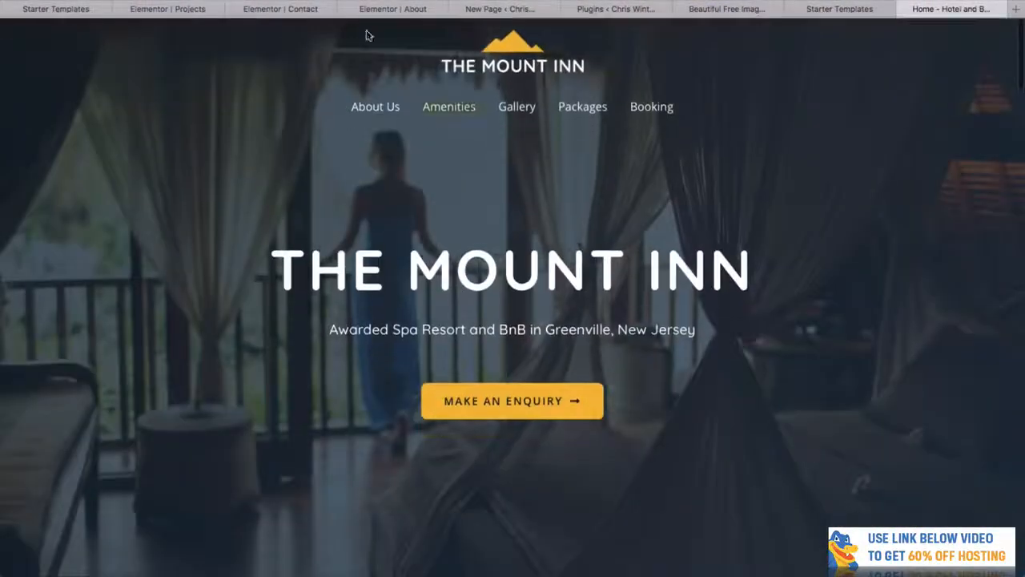
- Use the menu links to jump to Gallery, About Us, Amenities and Gallery, then return to Starter Templates
{"action": "left_click", "coordinate": [505, 105]}
{"action": "scroll", "coordinate": [472, 172], "scroll_direction": "up", "scroll_amount": 15}
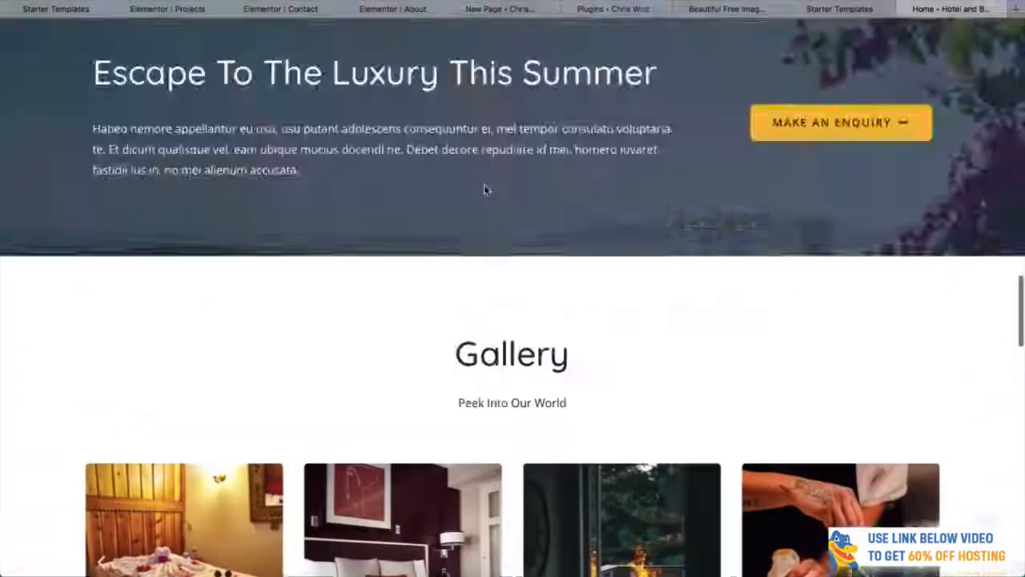
{"action": "scroll", "coordinate": [485, 221], "scroll_direction": "up", "scroll_amount": 2}
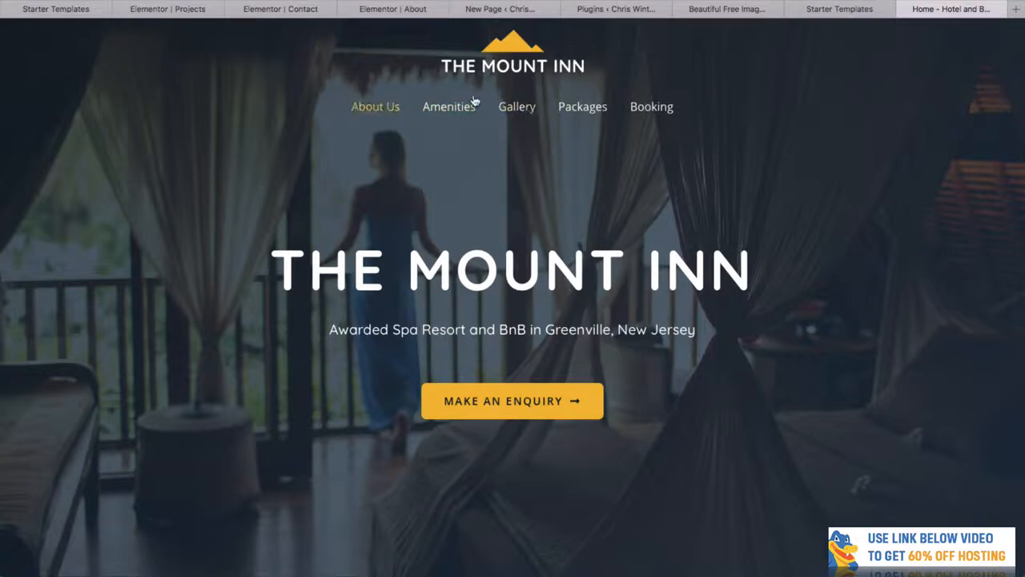
{"action": "left_click", "coordinate": [377, 107]}
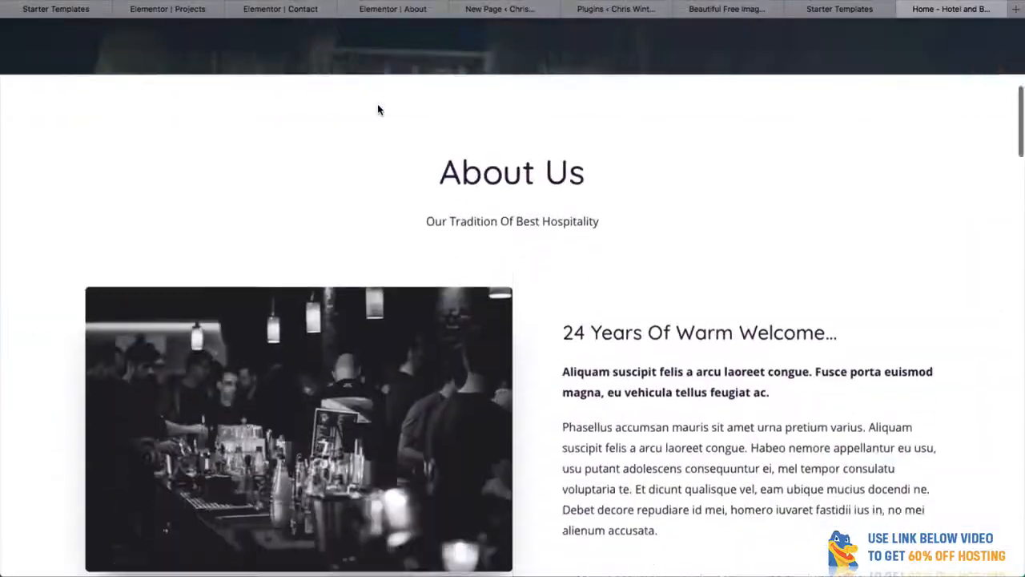
{"action": "scroll", "coordinate": [377, 107], "scroll_direction": "up", "scroll_amount": 6}
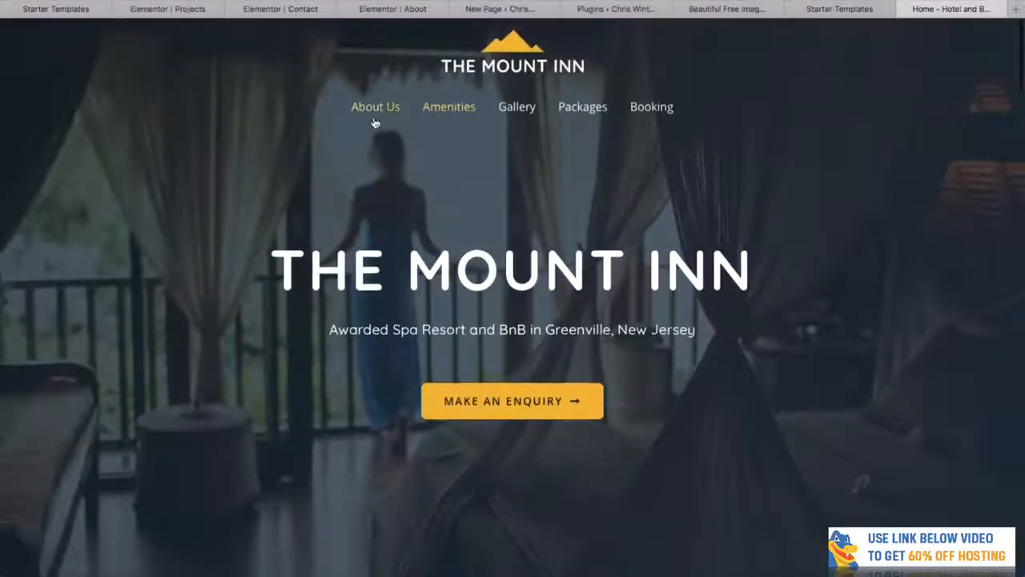
{"action": "left_click", "coordinate": [440, 104]}
{"action": "scroll", "coordinate": [441, 104], "scroll_direction": "up", "scroll_amount": 8}
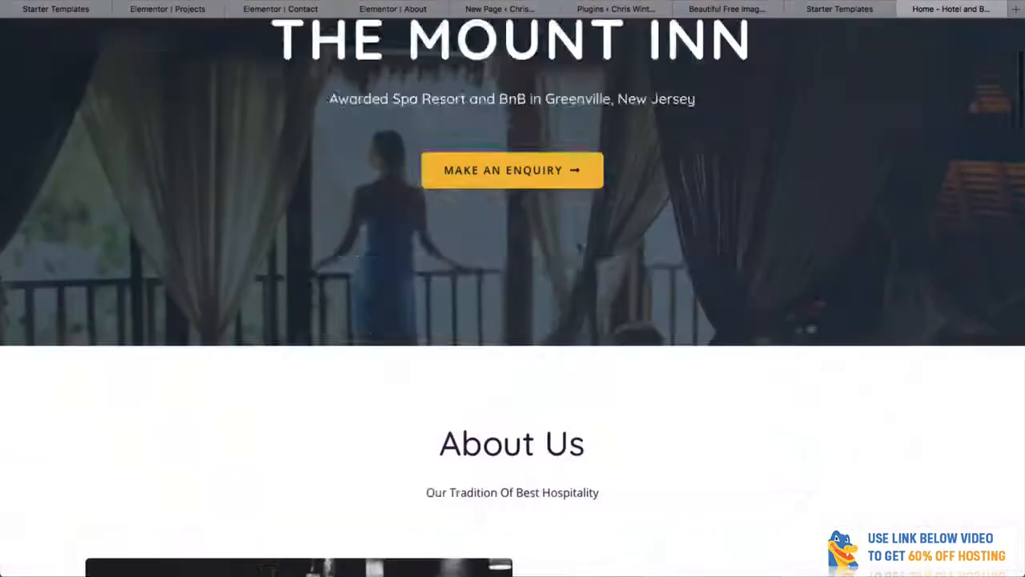
{"action": "left_click", "coordinate": [514, 120]}
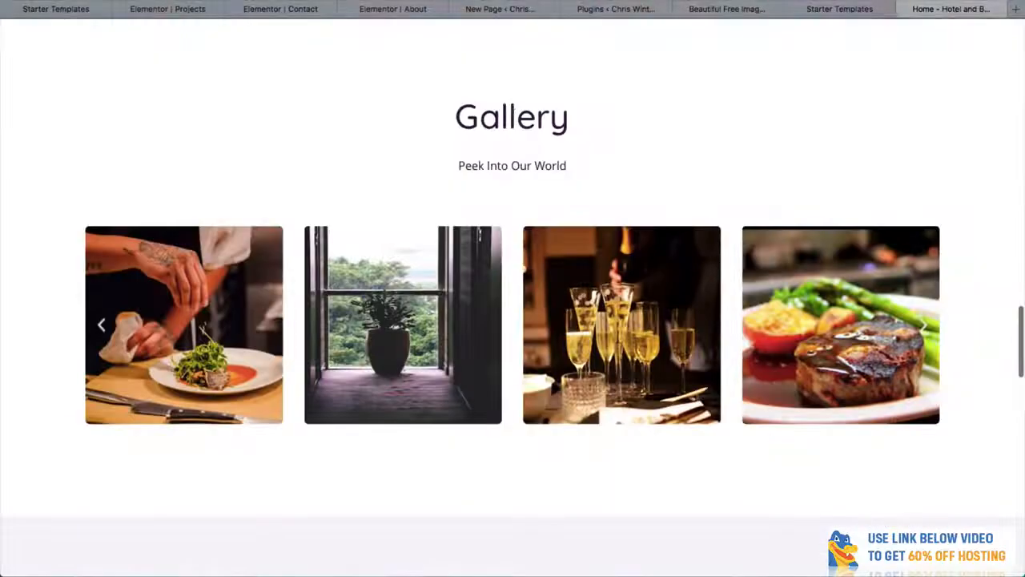
{"action": "scroll", "coordinate": [529, 110], "scroll_direction": "up", "scroll_amount": 8}
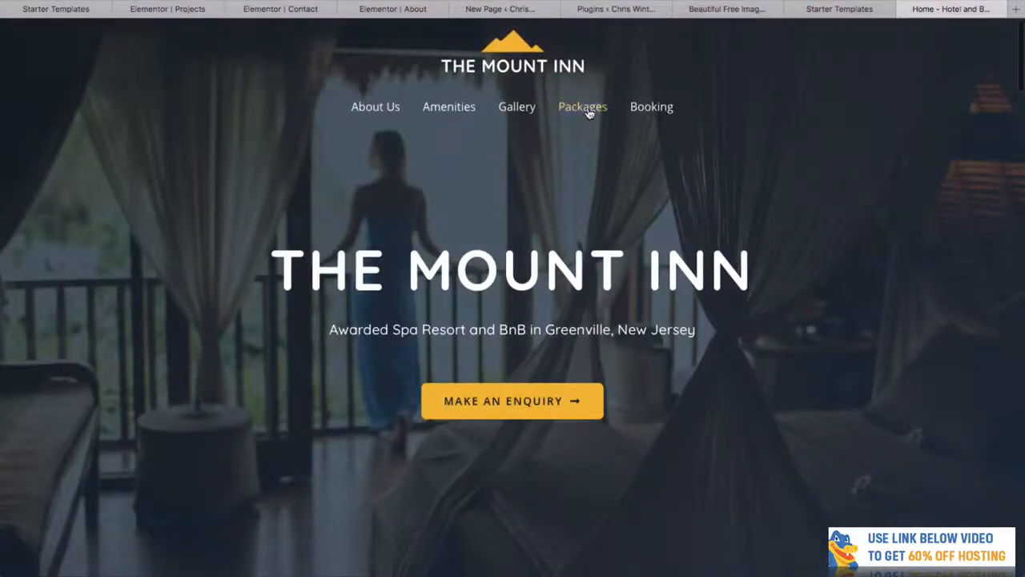
{"action": "left_click", "coordinate": [863, 11]}
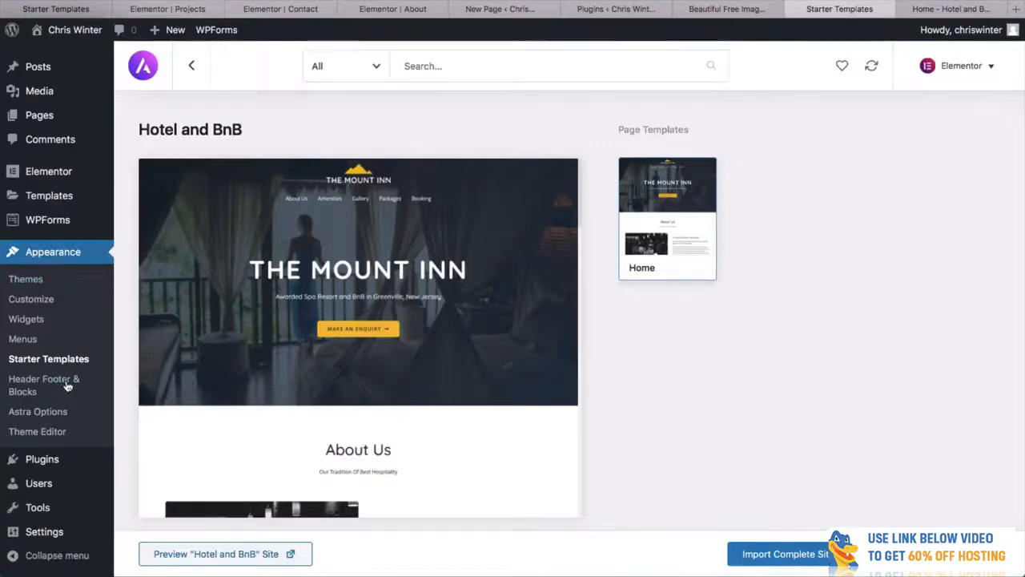
- Choose Post under + New in the WordPress admin bar
{"action": "mouse_move", "coordinate": [168, 36]}
{"action": "left_click", "coordinate": [160, 55]}
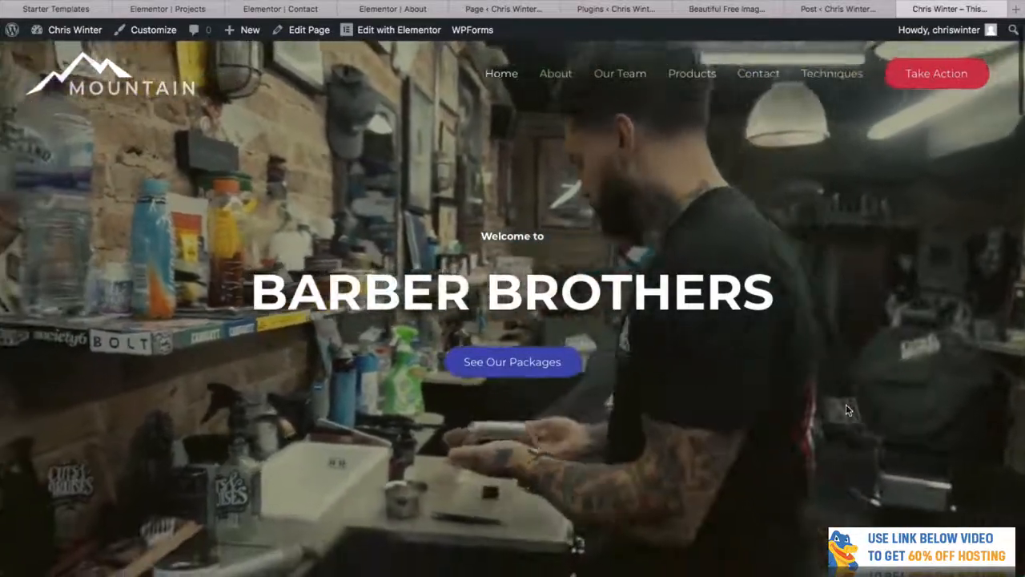
- Scroll the live home page and briefly highlight the Our Services heading
{"action": "scroll", "coordinate": [847, 409], "scroll_direction": "down", "scroll_amount": 1}
{"action": "scroll", "coordinate": [847, 409], "scroll_direction": "up", "scroll_amount": 1}
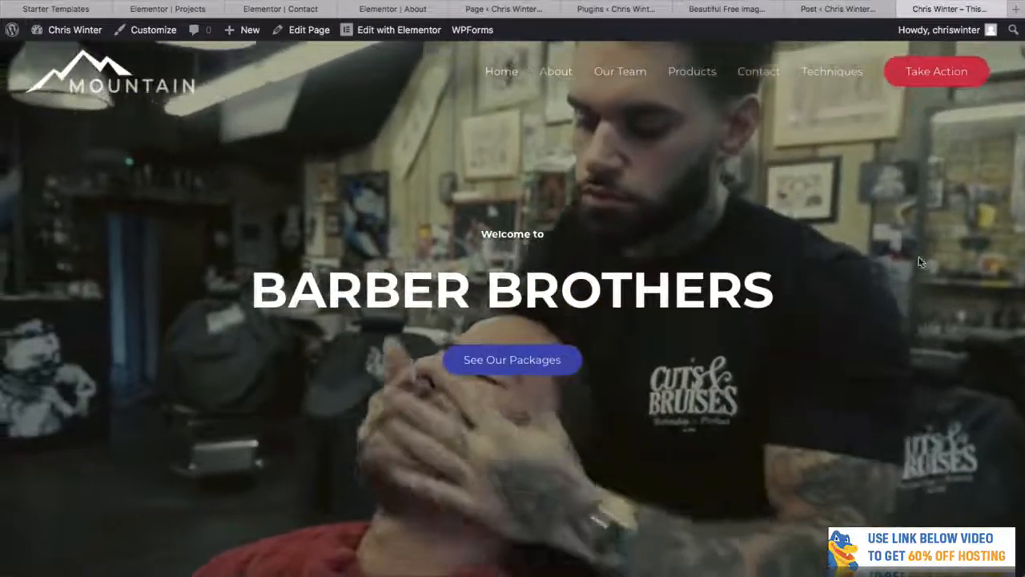
{"action": "scroll", "coordinate": [969, 407], "scroll_direction": "down", "scroll_amount": 1}
{"action": "scroll", "coordinate": [969, 407], "scroll_direction": "down", "scroll_amount": 6}
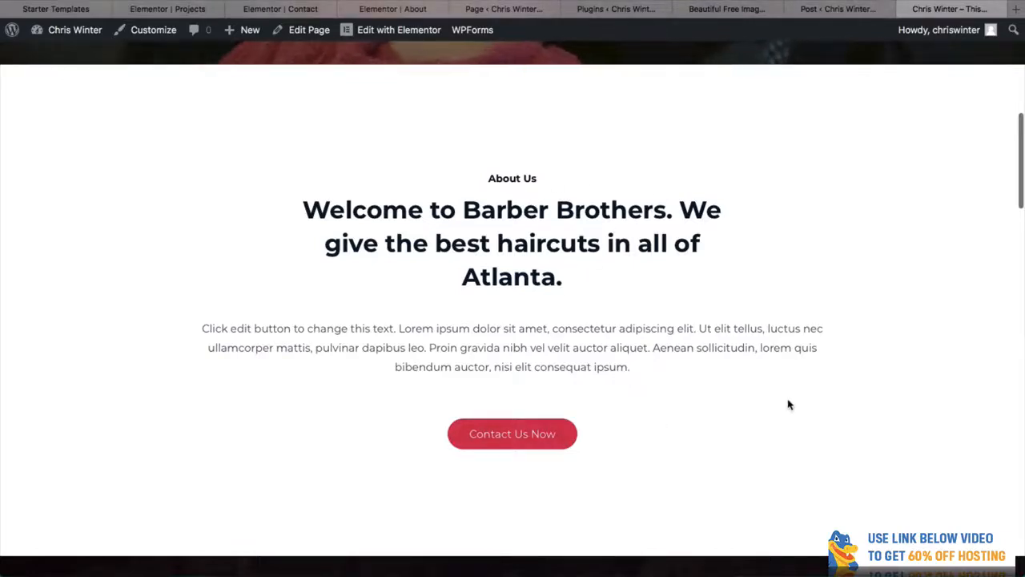
{"action": "scroll", "coordinate": [789, 404], "scroll_direction": "down", "scroll_amount": 10}
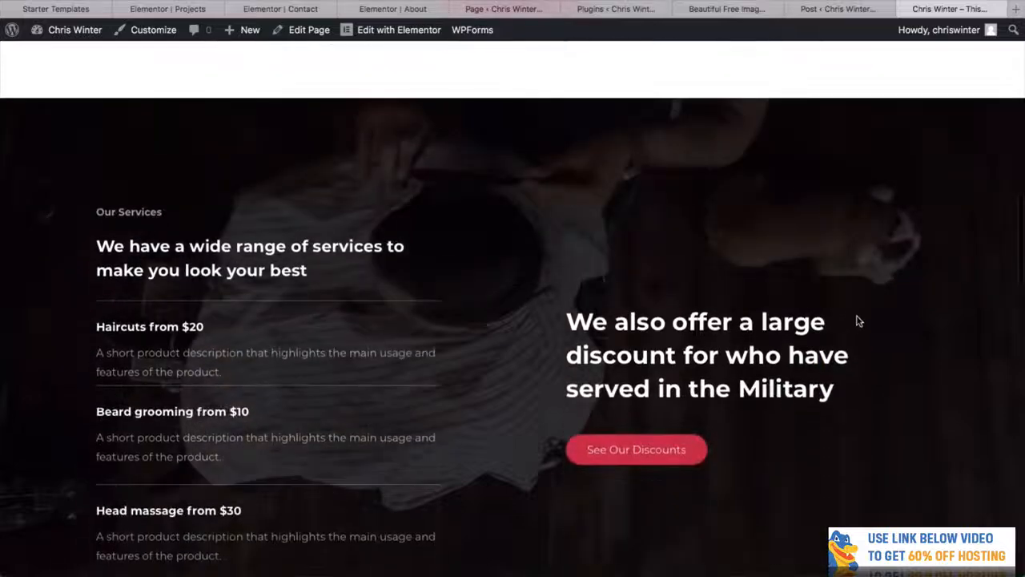
{"action": "scroll", "coordinate": [857, 320], "scroll_direction": "down", "scroll_amount": 2}
{"action": "scroll", "coordinate": [848, 221], "scroll_direction": "up", "scroll_amount": 8}
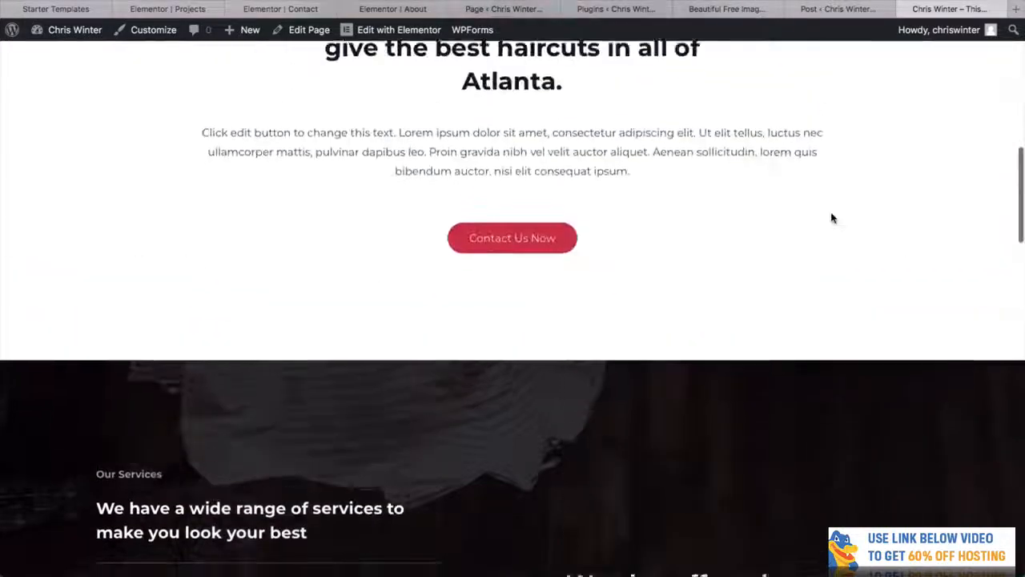
{"action": "scroll", "coordinate": [830, 217], "scroll_direction": "down", "scroll_amount": 9}
{"action": "scroll", "coordinate": [833, 218], "scroll_direction": "up", "scroll_amount": 4}
{"action": "scroll", "coordinate": [833, 218], "scroll_direction": "up", "scroll_amount": 3}
{"action": "scroll", "coordinate": [830, 217], "scroll_direction": "down", "scroll_amount": 5}
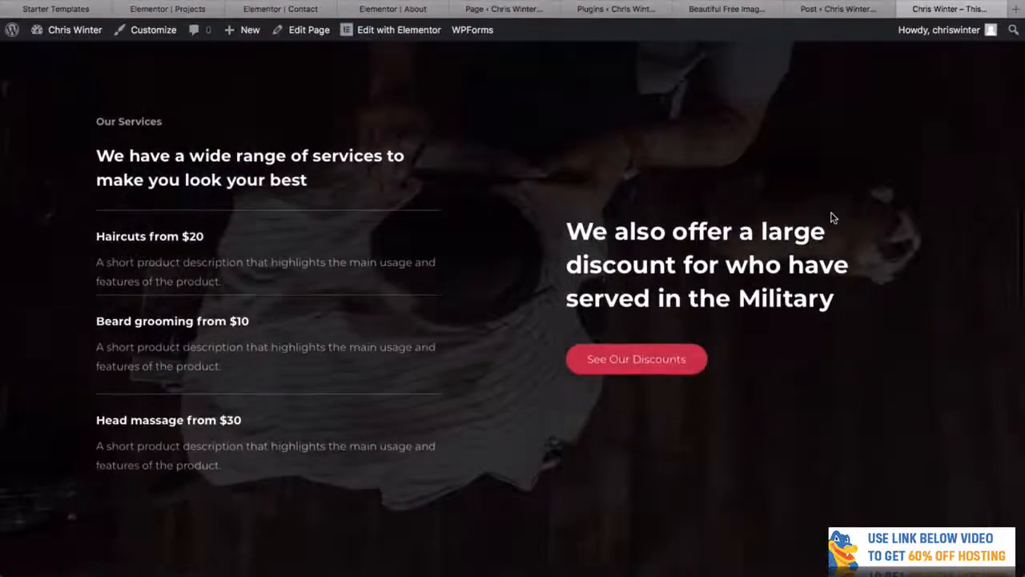
{"action": "scroll", "coordinate": [833, 218], "scroll_direction": "up", "scroll_amount": 1}
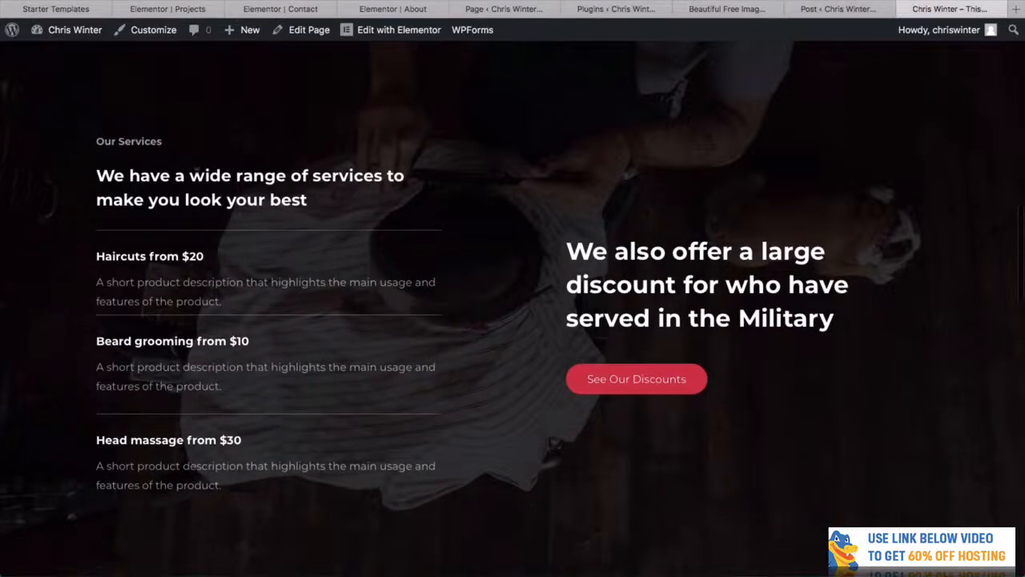
{"action": "left_click_drag", "start_coordinate": [345, 513], "coordinate": [220, 264]}
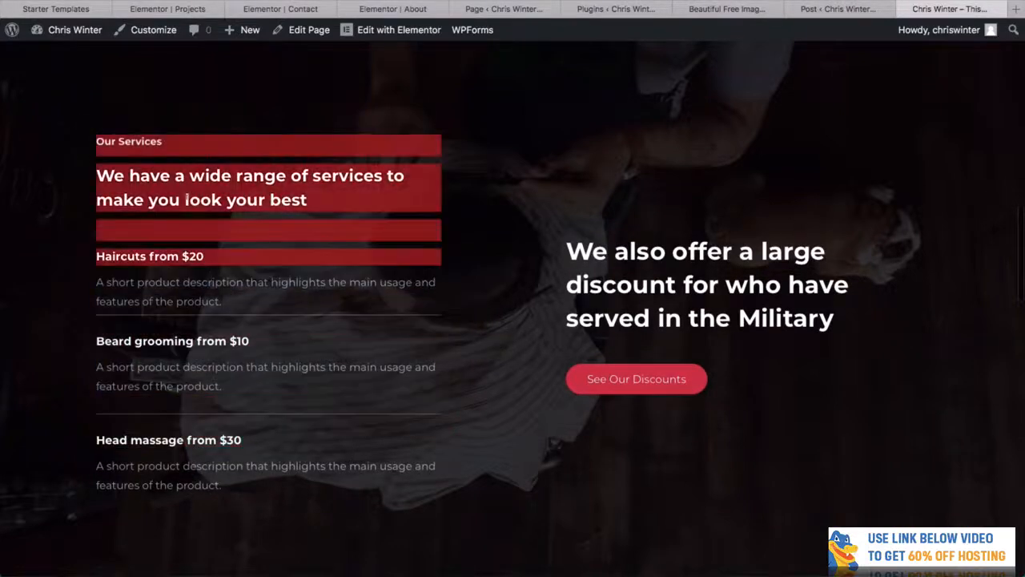
{"action": "left_click", "coordinate": [166, 143]}
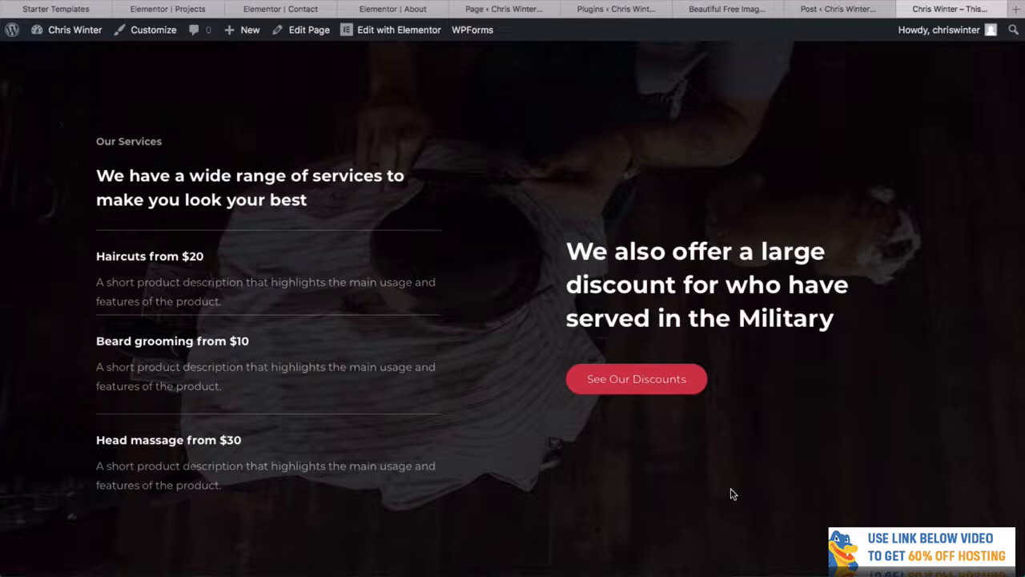
- Scroll through the six-item Products To Purchase In Store section and back up to the header
{"action": "scroll", "coordinate": [731, 494], "scroll_direction": "down", "scroll_amount": 5}
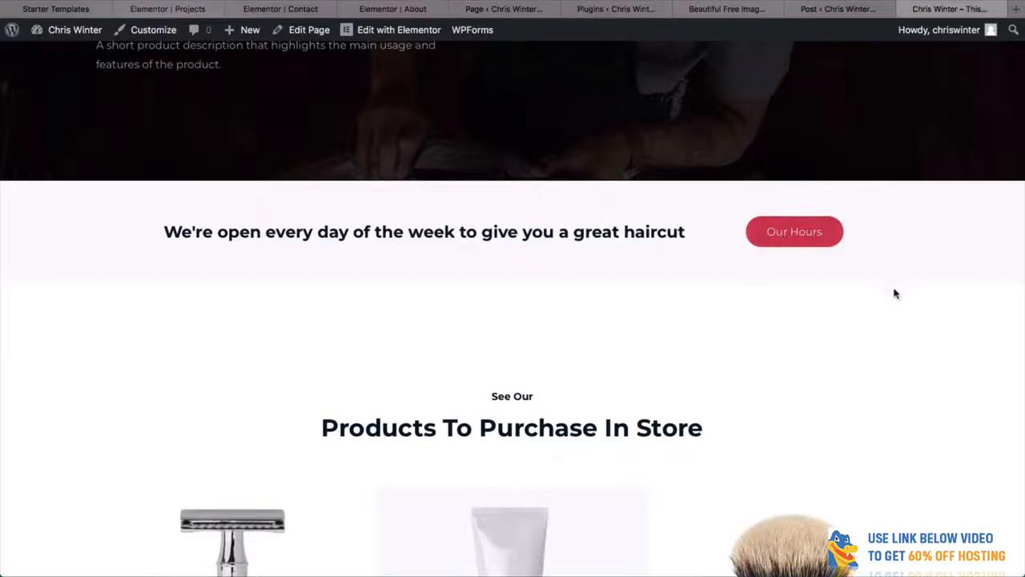
{"action": "scroll", "coordinate": [895, 294], "scroll_direction": "down", "scroll_amount": 5}
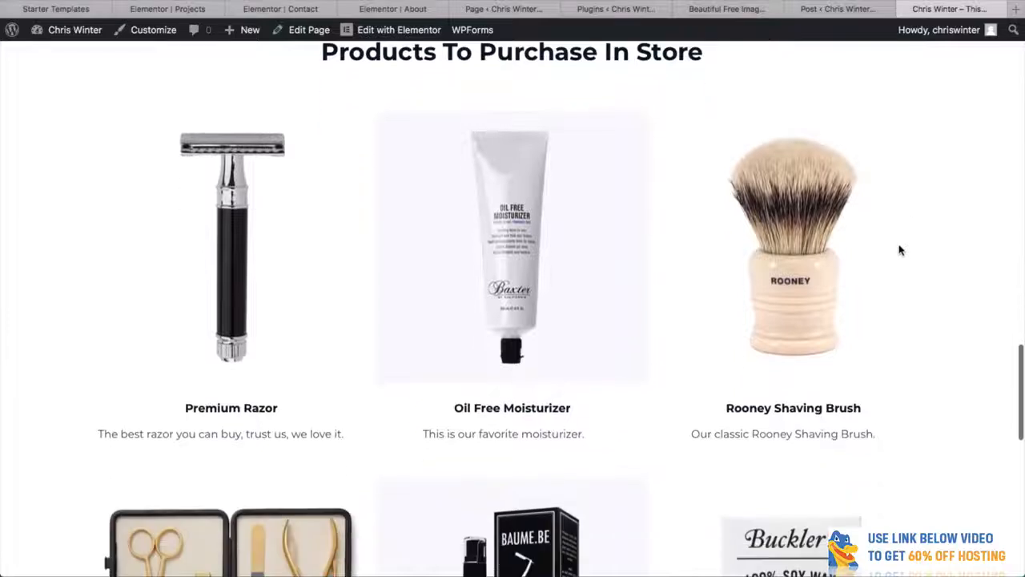
{"action": "scroll", "coordinate": [899, 251], "scroll_direction": "down", "scroll_amount": 1}
{"action": "scroll", "coordinate": [899, 251], "scroll_direction": "down", "scroll_amount": 2}
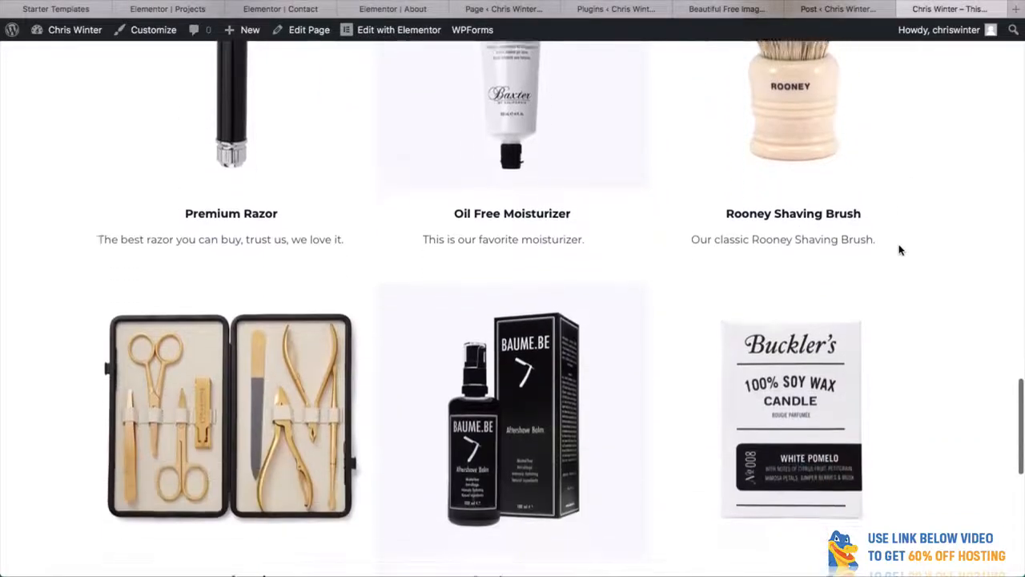
{"action": "scroll", "coordinate": [899, 251], "scroll_direction": "up", "scroll_amount": 2}
{"action": "scroll", "coordinate": [899, 250], "scroll_direction": "up", "scroll_amount": 2}
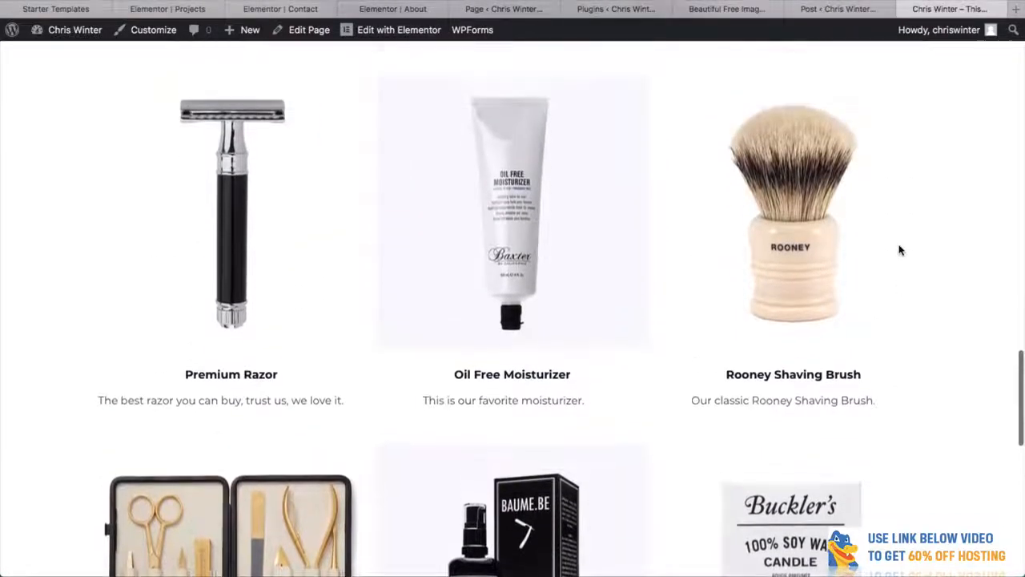
{"action": "scroll", "coordinate": [899, 251], "scroll_direction": "up", "scroll_amount": 1}
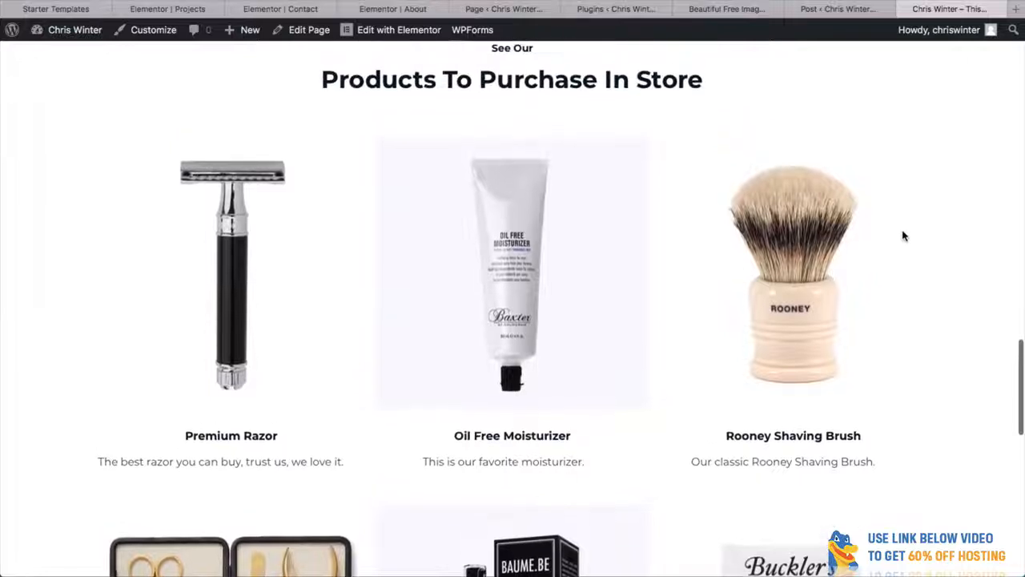
{"action": "scroll", "coordinate": [903, 235], "scroll_direction": "up", "scroll_amount": 1}
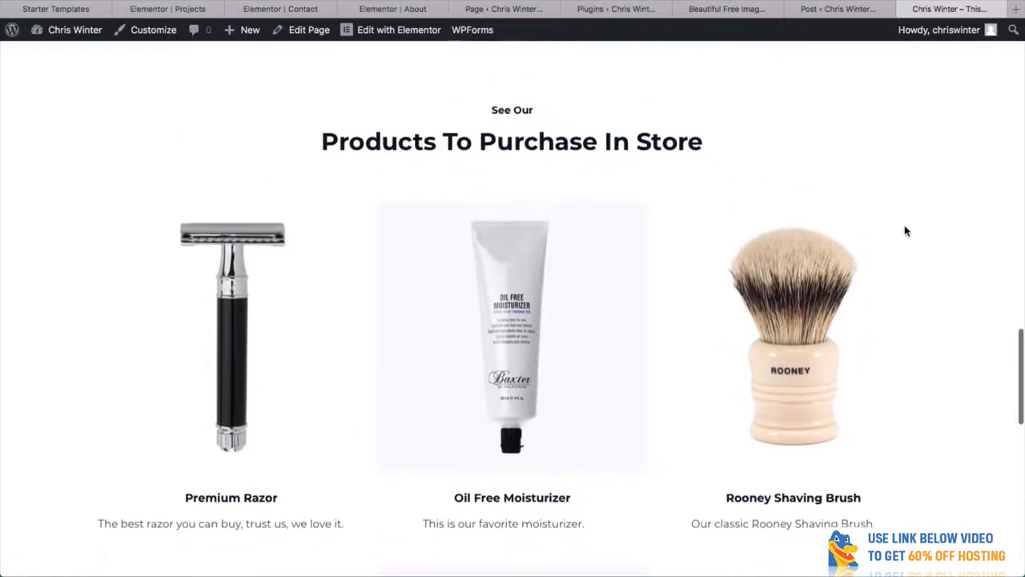
{"action": "scroll", "coordinate": [743, 300], "scroll_direction": "down", "scroll_amount": 1}
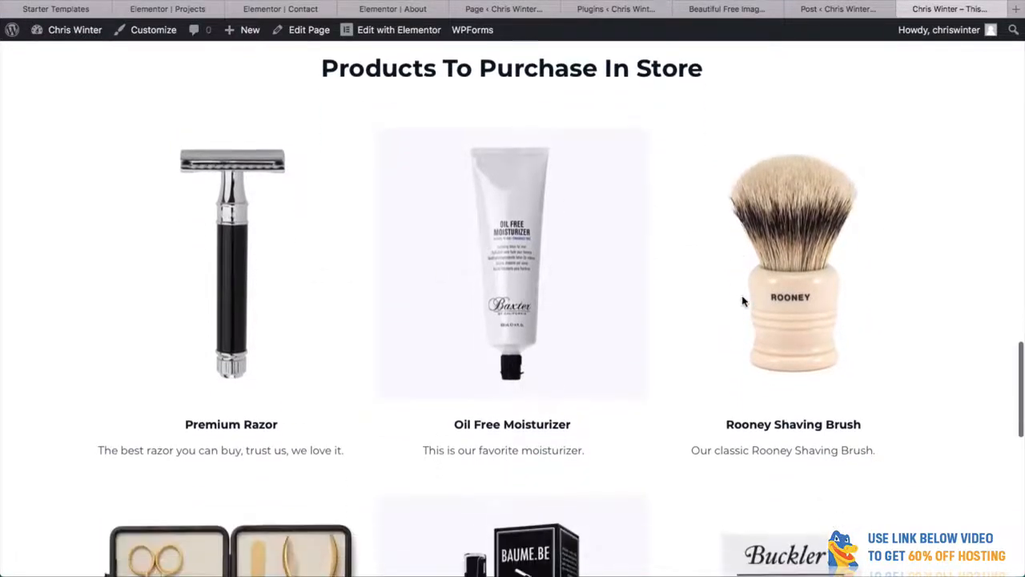
{"action": "scroll", "coordinate": [894, 347], "scroll_direction": "down", "scroll_amount": 7}
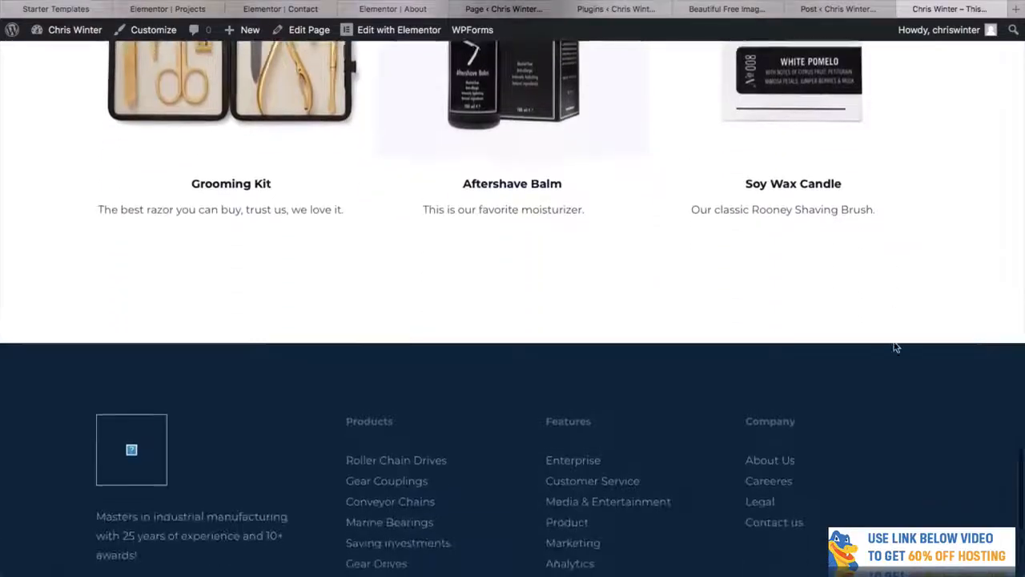
{"action": "scroll", "coordinate": [894, 347], "scroll_direction": "up", "scroll_amount": 15}
{"action": "scroll", "coordinate": [886, 317], "scroll_direction": "up", "scroll_amount": 2}
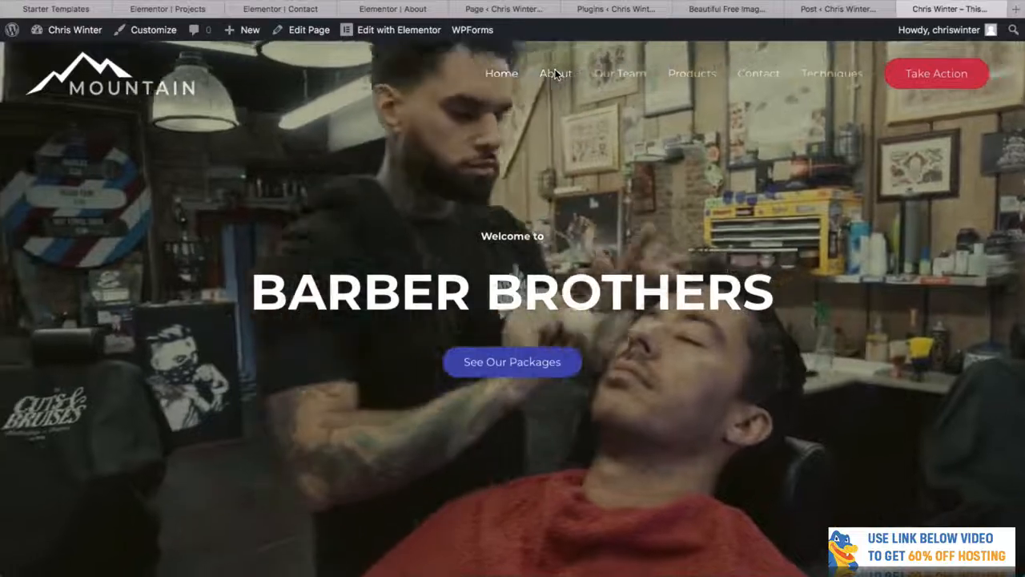
- Open About and scroll through the Our Story hero, Since 1989 story and cool-facts counters
{"action": "left_click", "coordinate": [555, 74]}
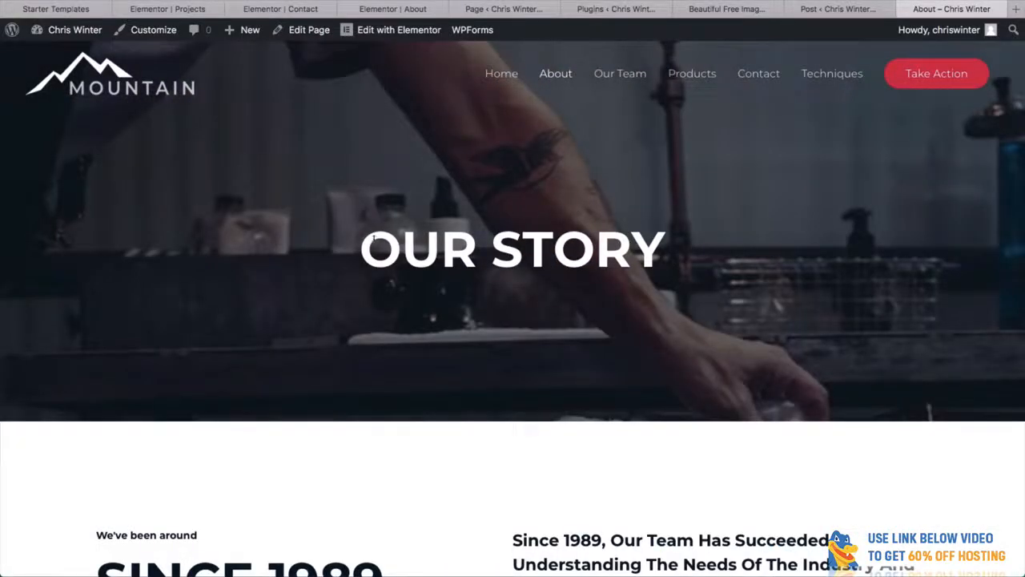
{"action": "scroll", "coordinate": [654, 366], "scroll_direction": "down", "scroll_amount": 5}
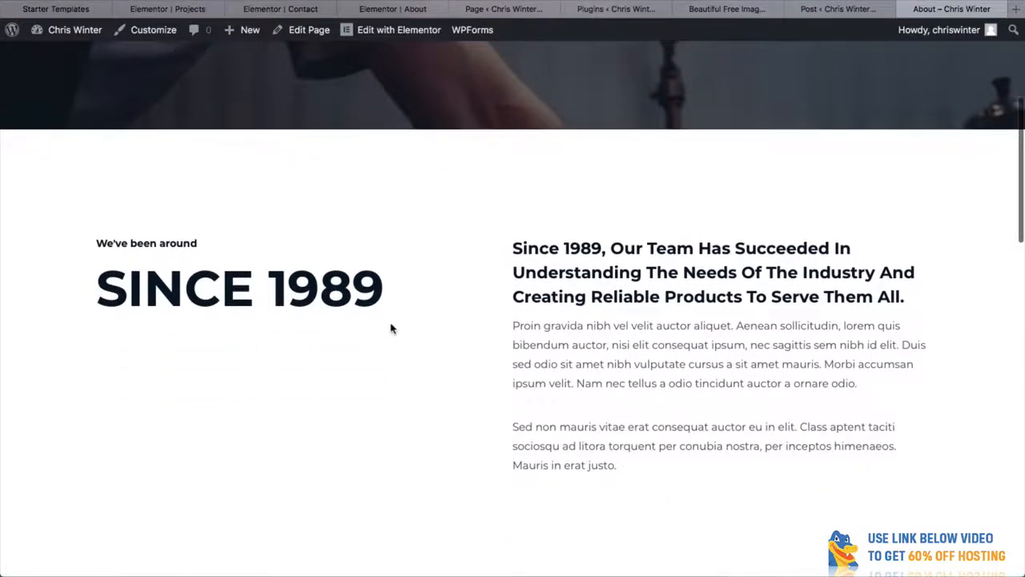
{"action": "scroll", "coordinate": [539, 336], "scroll_direction": "down", "scroll_amount": 7}
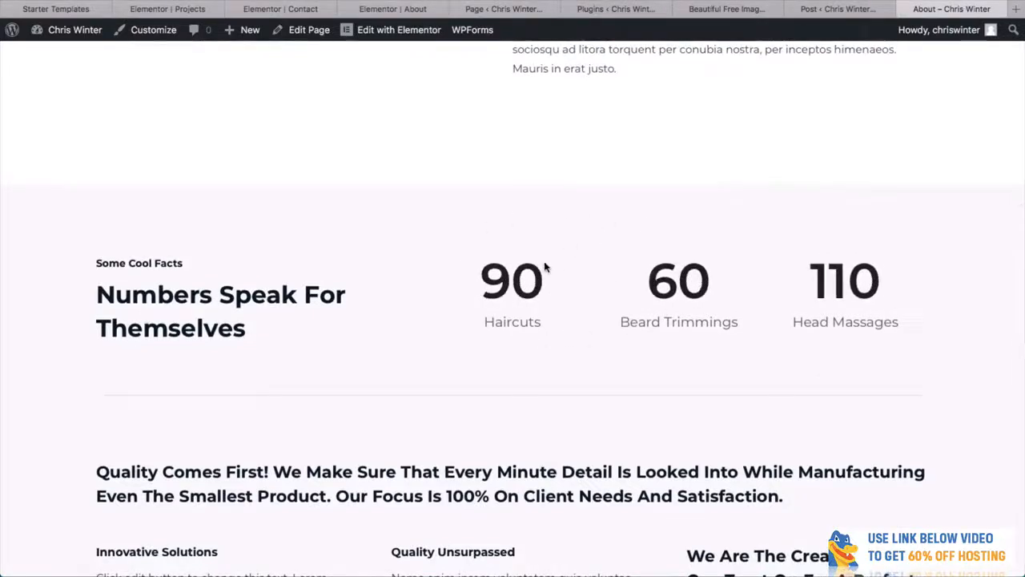
{"action": "scroll", "coordinate": [543, 284], "scroll_direction": "down", "scroll_amount": 6}
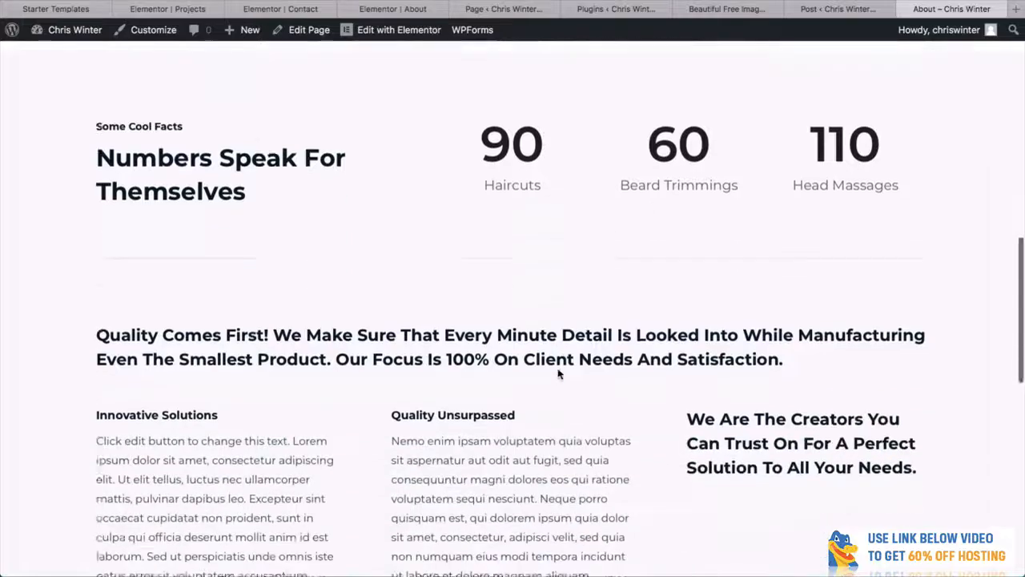
{"action": "scroll", "coordinate": [494, 396], "scroll_direction": "up", "scroll_amount": 11}
{"action": "scroll", "coordinate": [494, 396], "scroll_direction": "up", "scroll_amount": 5}
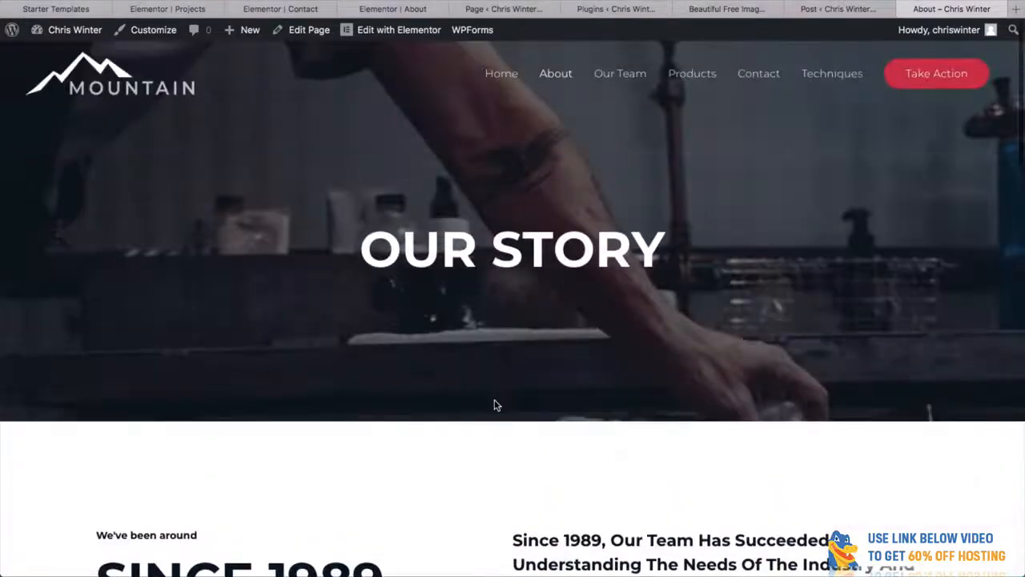
- Open Our Team and scroll through the Head Barber and Head Massager cards
{"action": "left_click", "coordinate": [619, 74]}
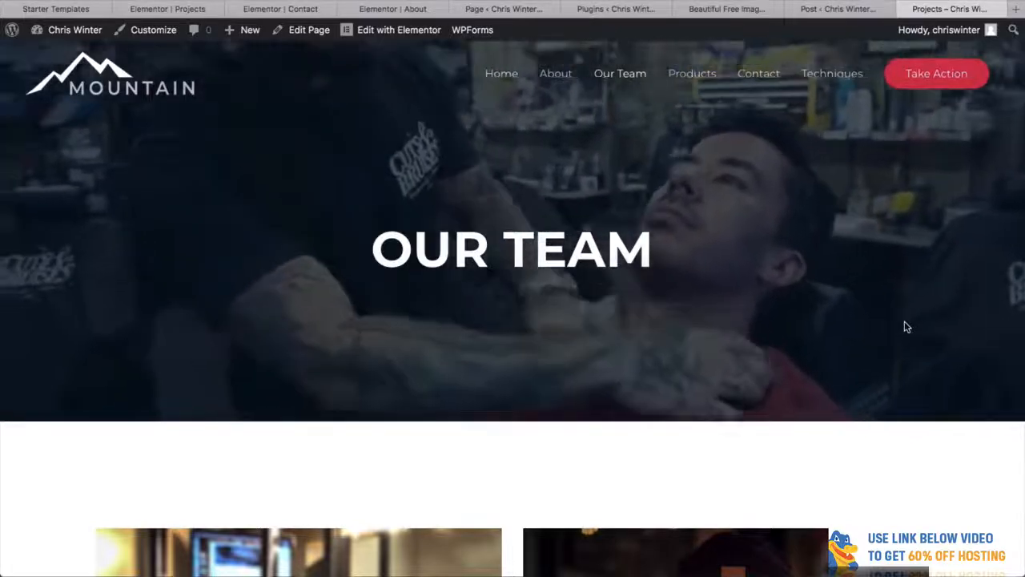
{"action": "scroll", "coordinate": [906, 327], "scroll_direction": "down", "scroll_amount": 5}
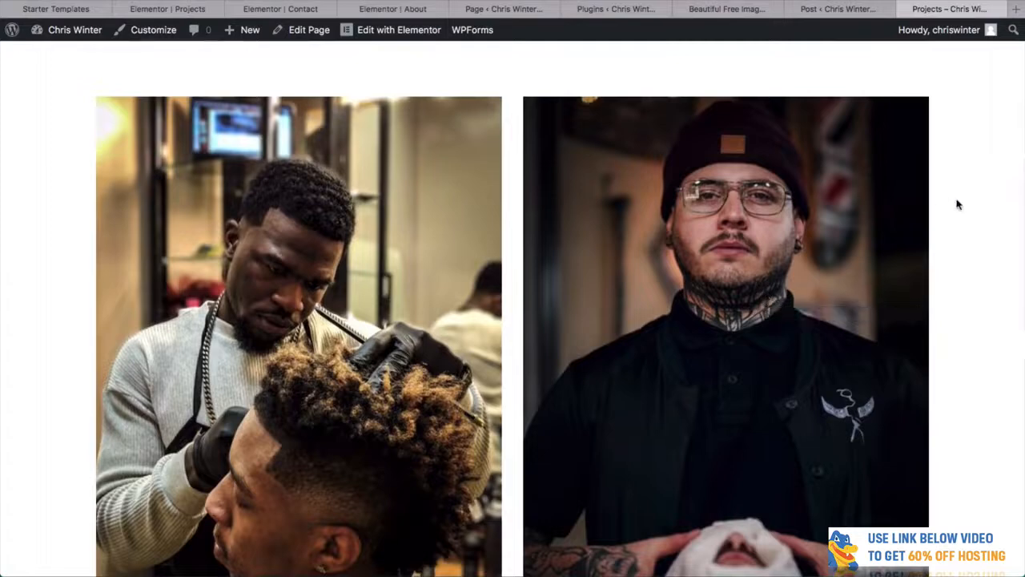
{"action": "scroll", "coordinate": [956, 208], "scroll_direction": "down", "scroll_amount": 3}
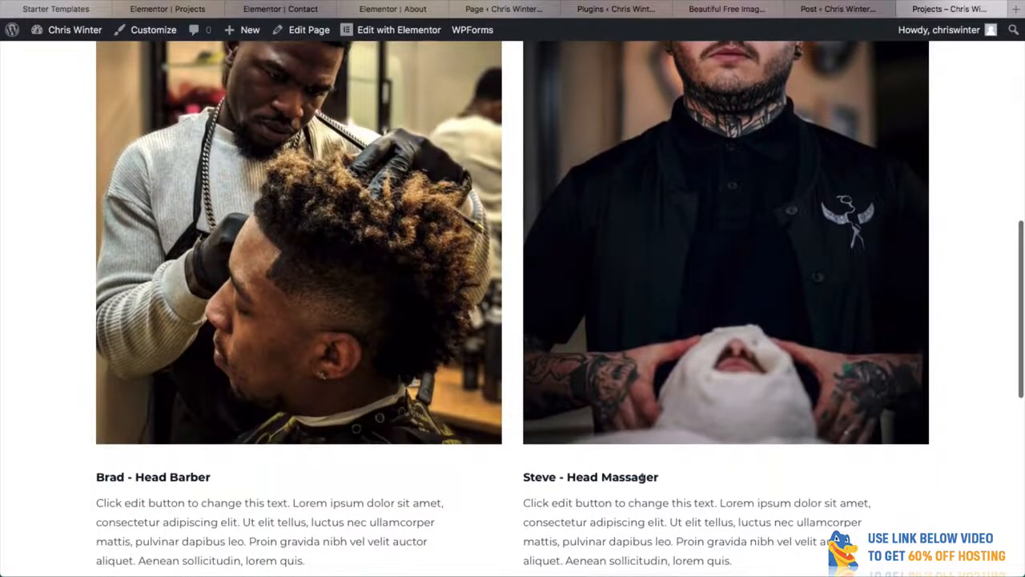
{"action": "scroll", "coordinate": [641, 477], "scroll_direction": "down", "scroll_amount": 2}
{"action": "scroll", "coordinate": [720, 321], "scroll_direction": "up", "scroll_amount": 10}
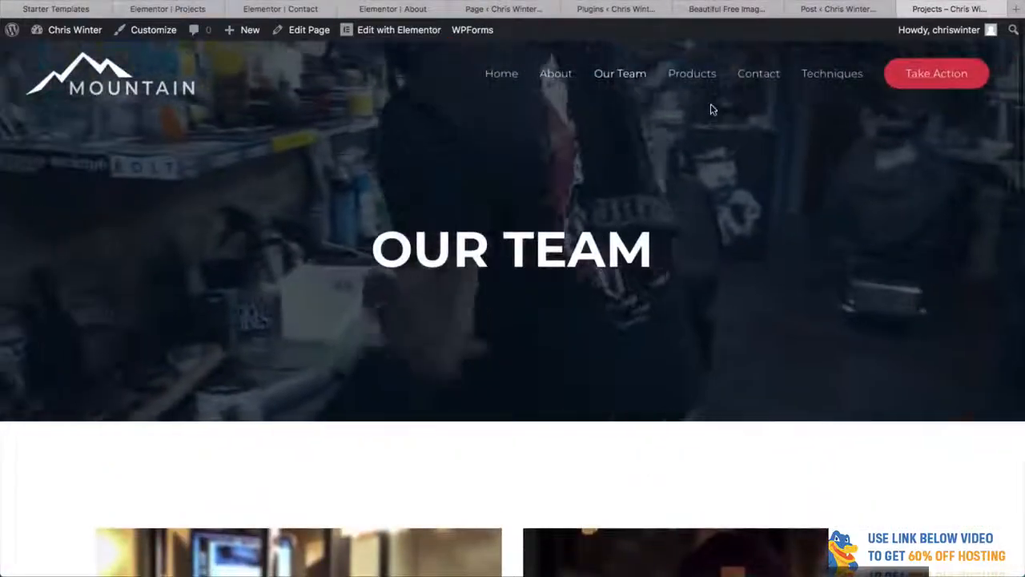
- Open the Products page and scroll through it
{"action": "left_click", "coordinate": [698, 80]}
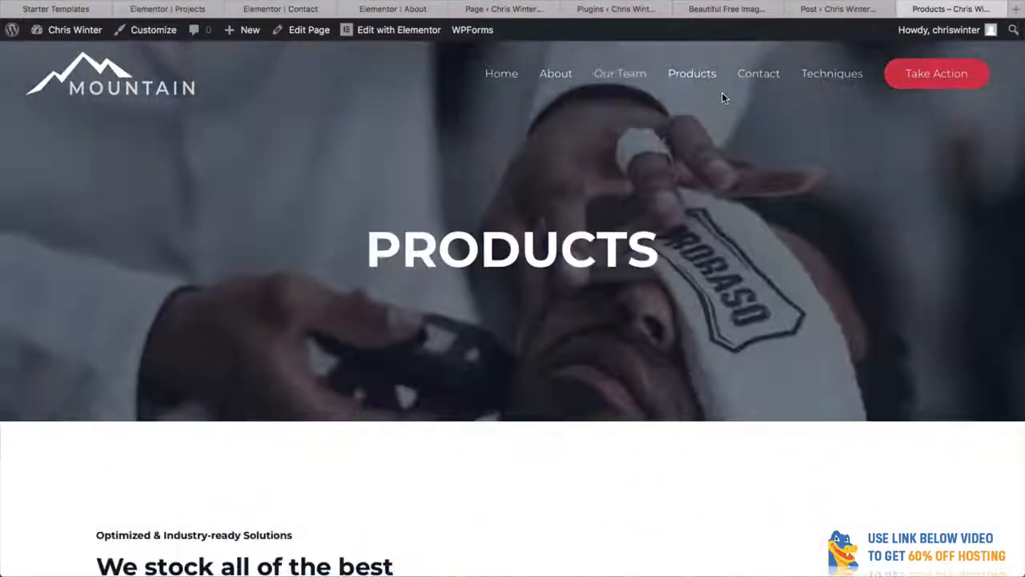
{"action": "scroll", "coordinate": [981, 333], "scroll_direction": "down", "scroll_amount": 5}
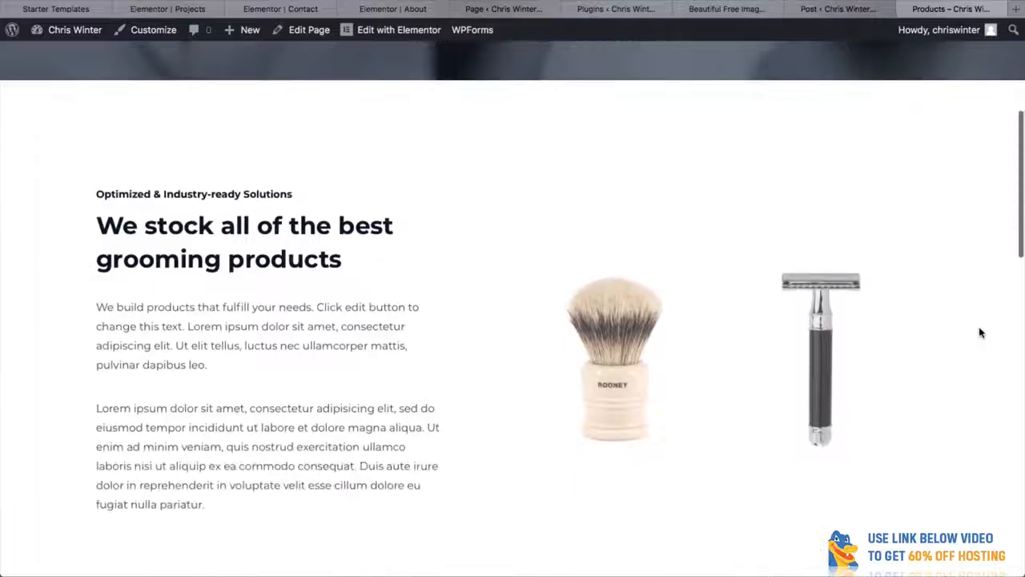
{"action": "scroll", "coordinate": [906, 305], "scroll_direction": "down", "scroll_amount": 8}
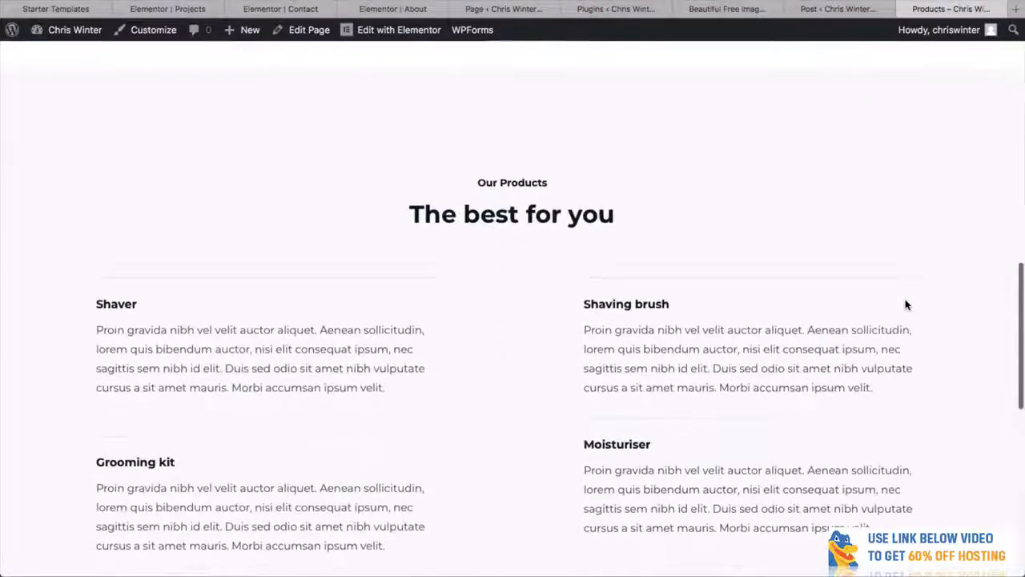
{"action": "scroll", "coordinate": [903, 316], "scroll_direction": "up", "scroll_amount": 12}
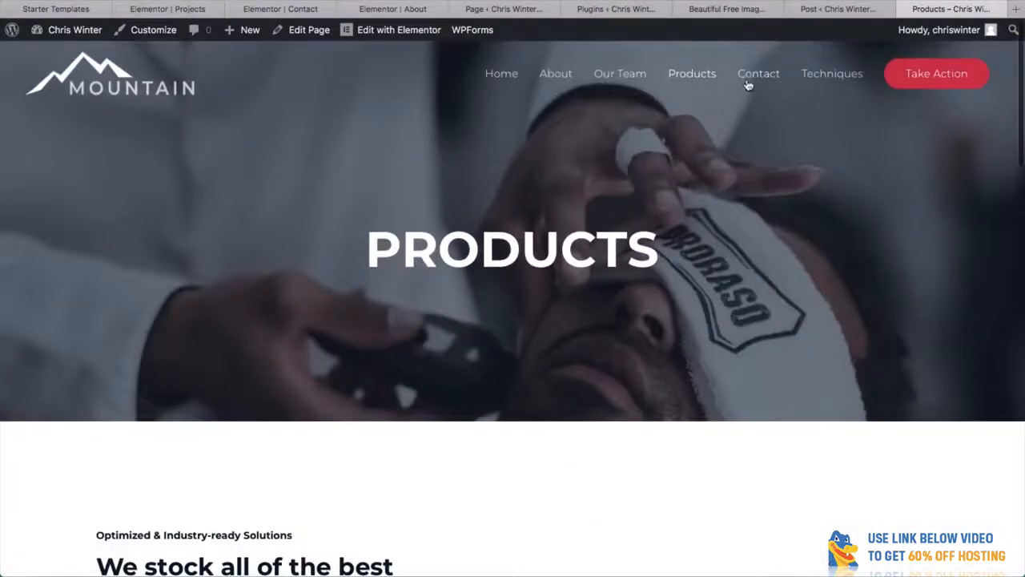
- View the Contact page, pan and zoom out its Google map, then return home via the MOUNTAIN logo
{"action": "left_click", "coordinate": [747, 80]}
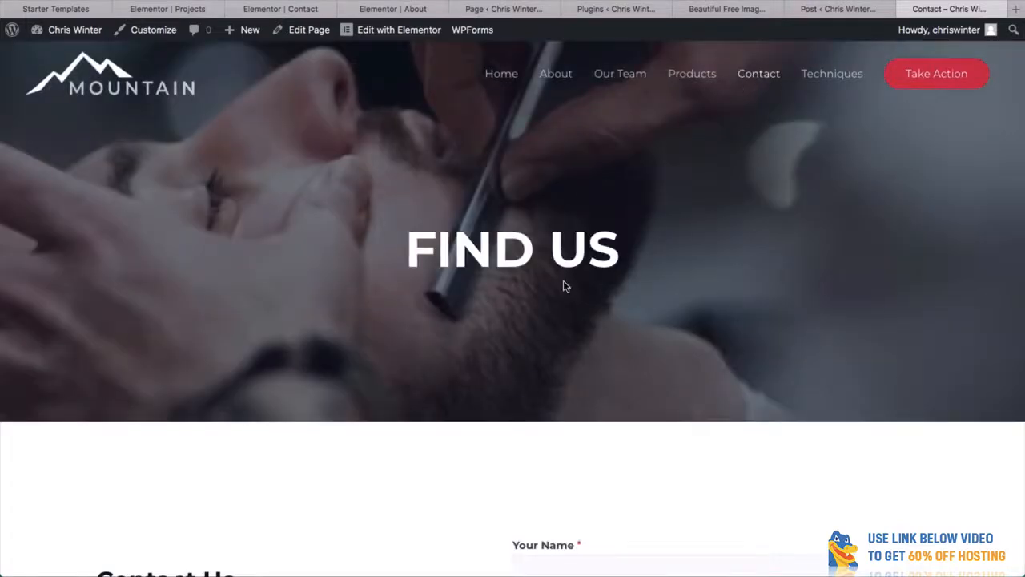
{"action": "scroll", "coordinate": [563, 285], "scroll_direction": "down", "scroll_amount": 5}
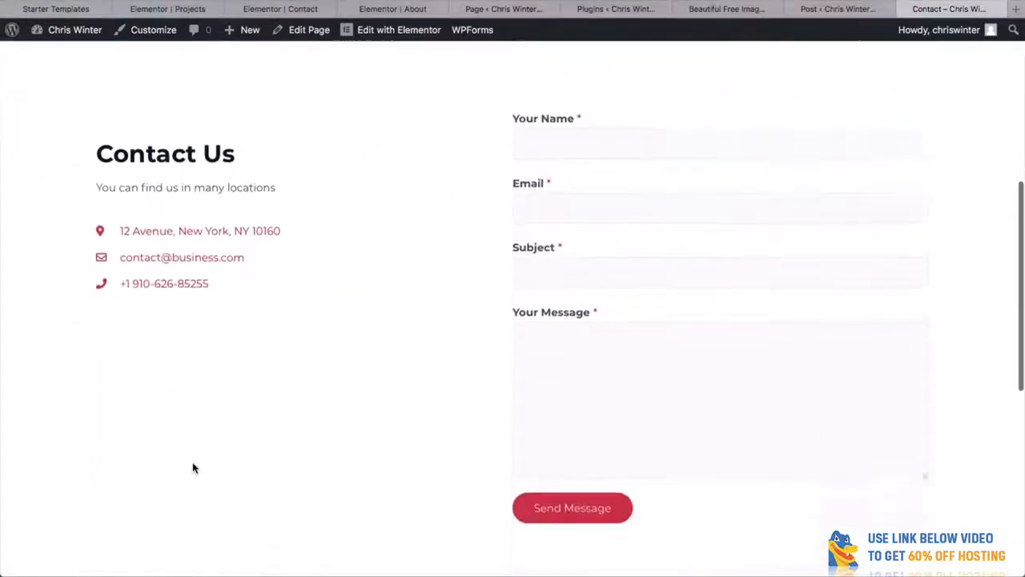
{"action": "scroll", "coordinate": [531, 286], "scroll_direction": "down", "scroll_amount": 5}
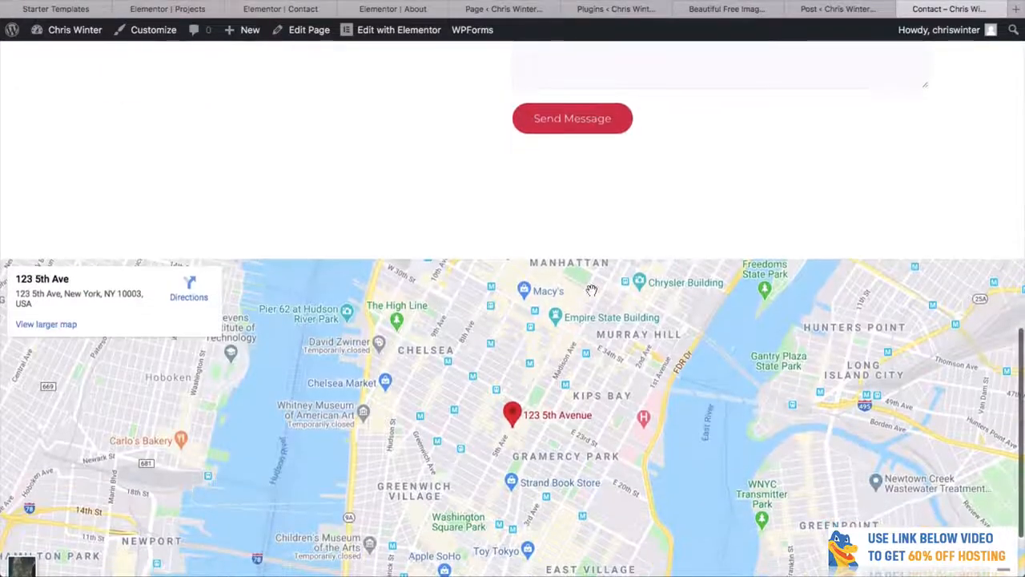
{"action": "scroll", "coordinate": [571, 359], "scroll_direction": "down", "scroll_amount": 1}
{"action": "left_click_drag", "start_coordinate": [642, 363], "coordinate": [648, 382]}
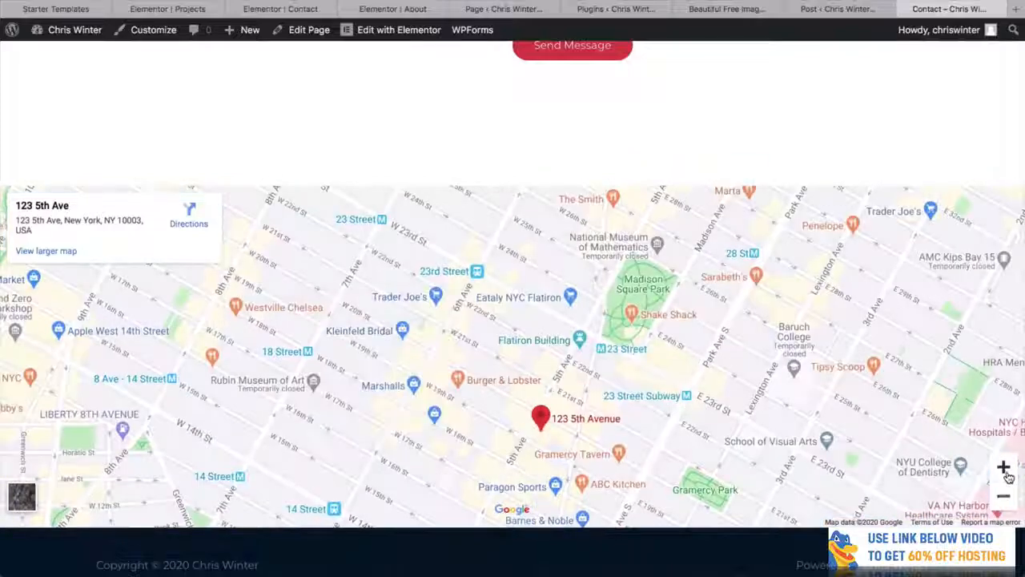
{"action": "left_click", "coordinate": [1002, 506]}
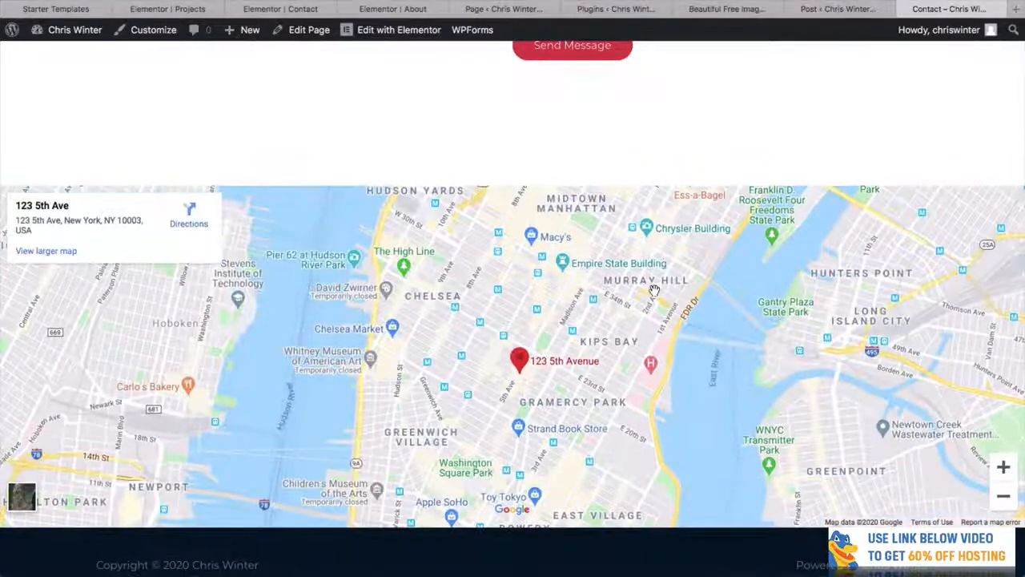
{"action": "scroll", "coordinate": [662, 151], "scroll_direction": "up", "scroll_amount": 15}
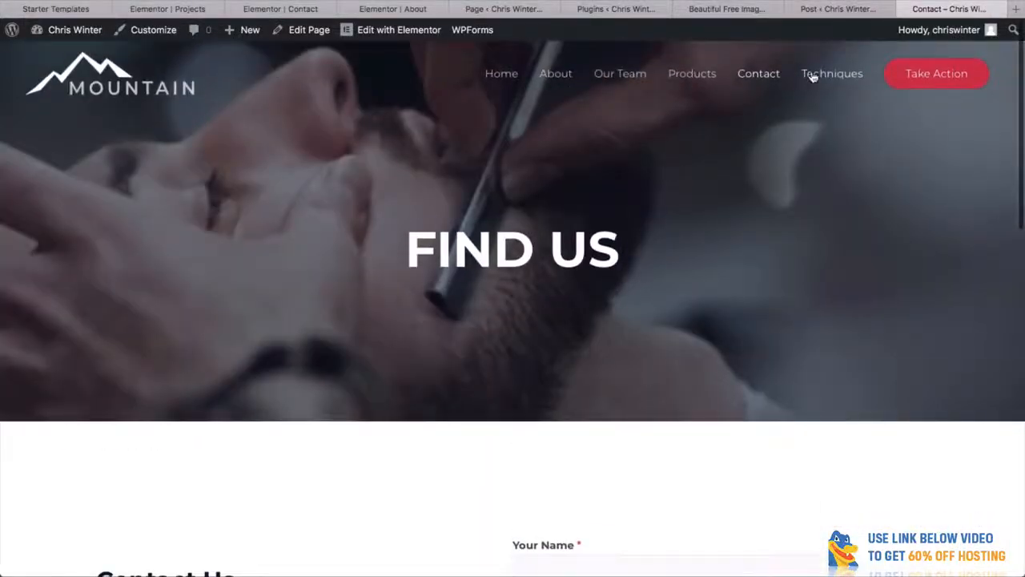
{"action": "left_click", "coordinate": [145, 90]}
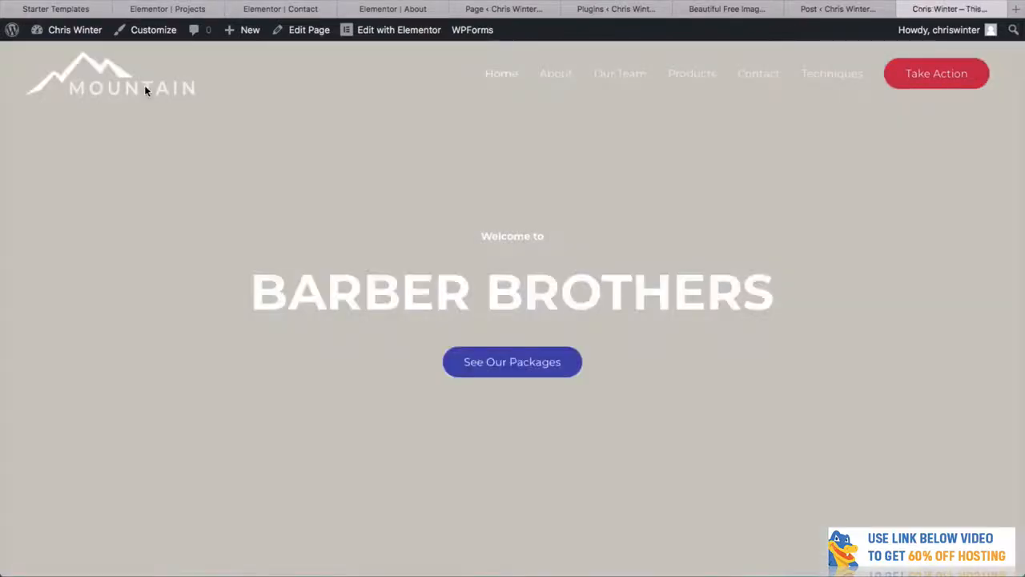